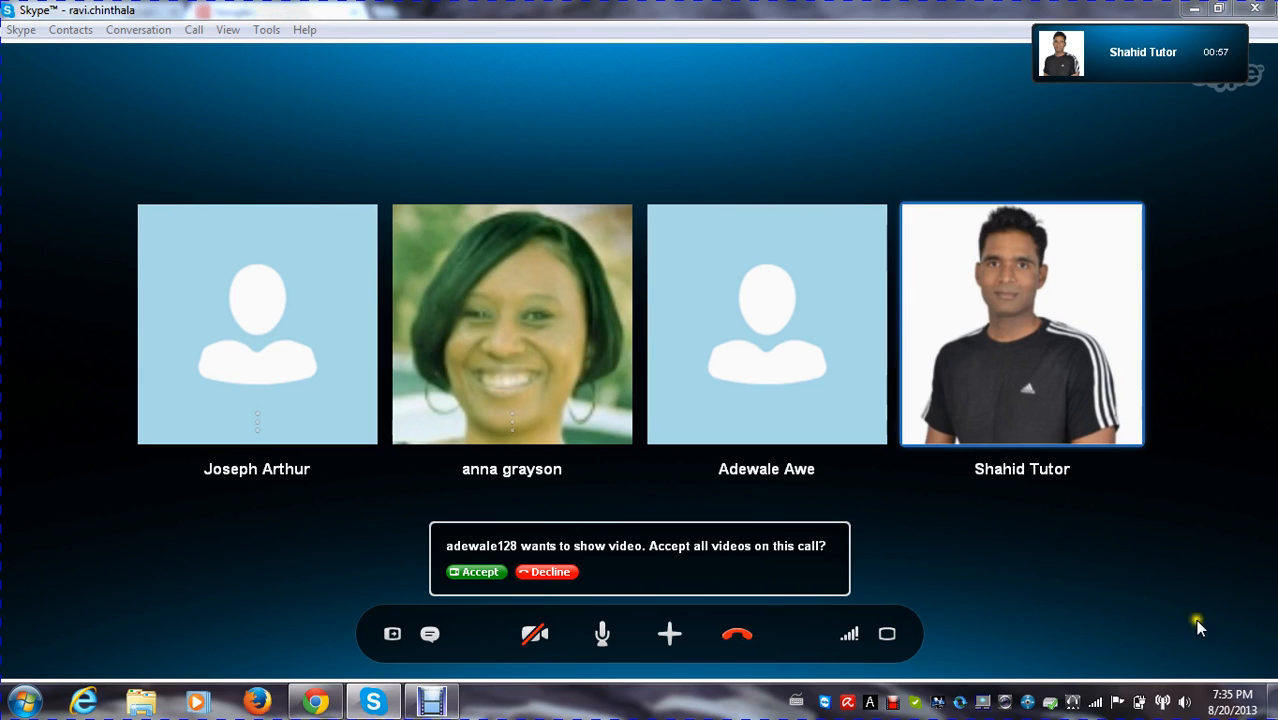
# Raise the computer's speaker volume to its maximum
pyautogui.click(1185, 704)
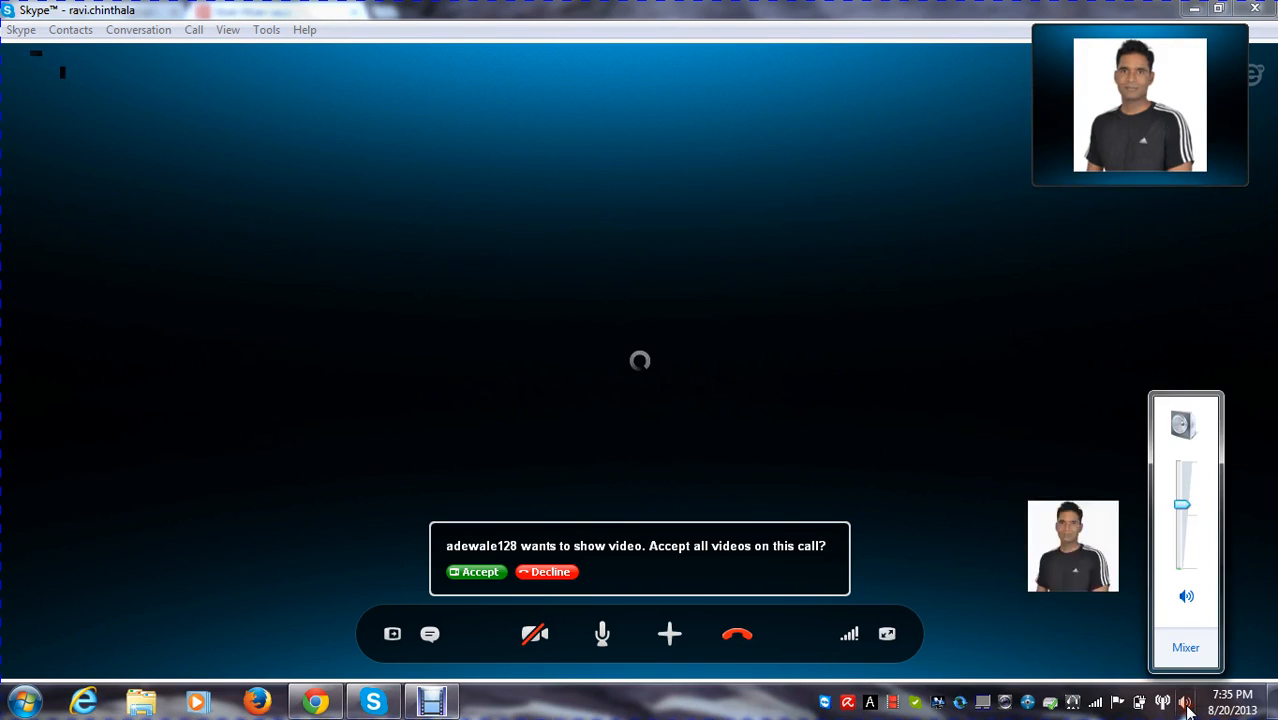
pyautogui.click(1180, 471)
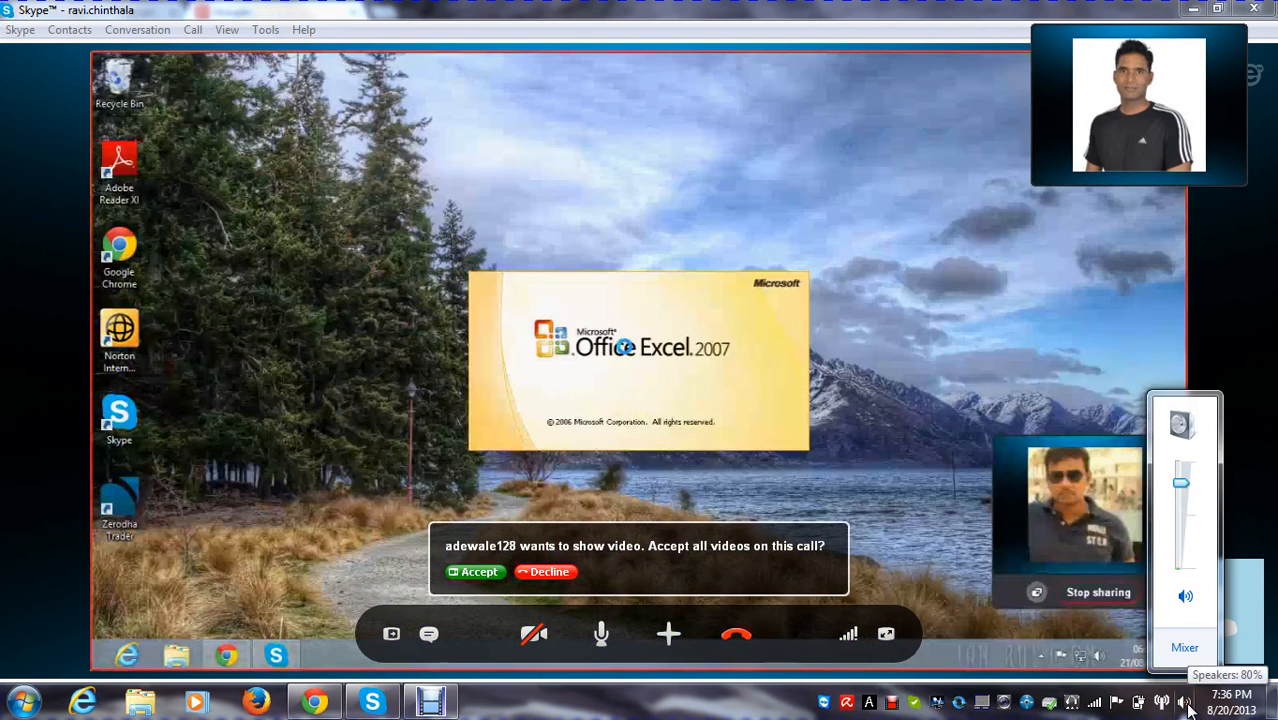
pyautogui.click(1186, 704)
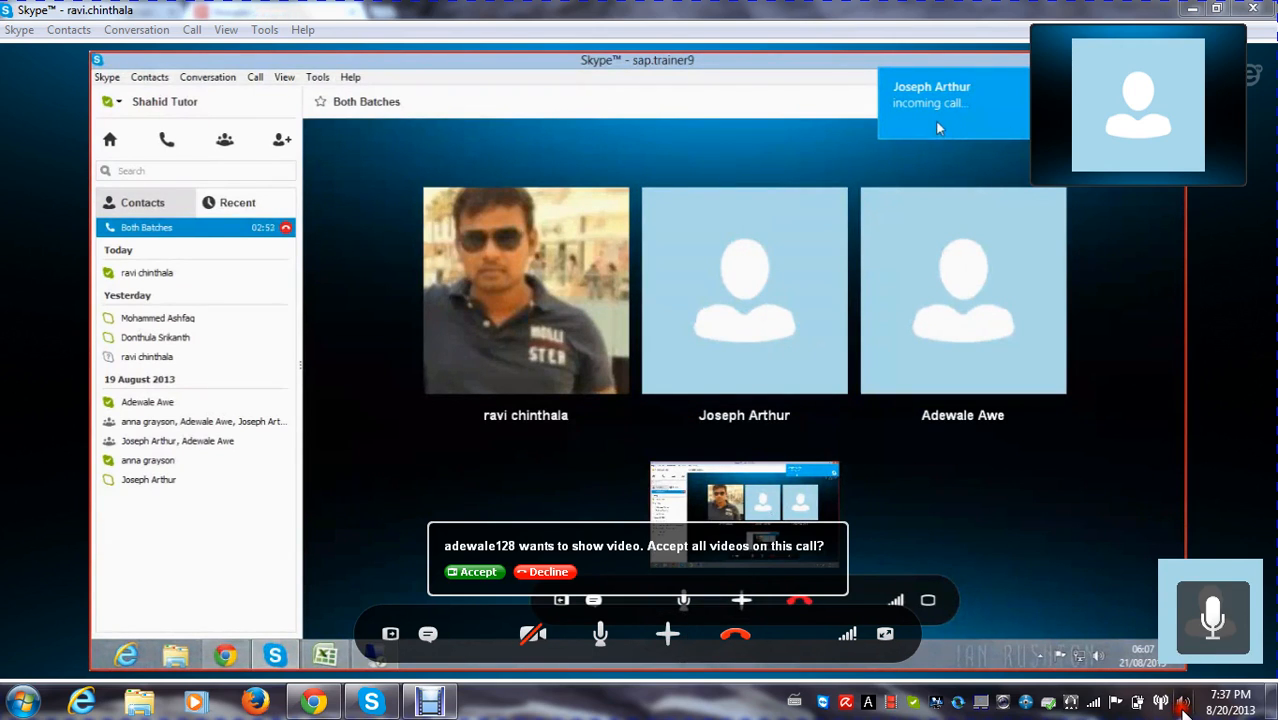
pyautogui.click(1182, 701)
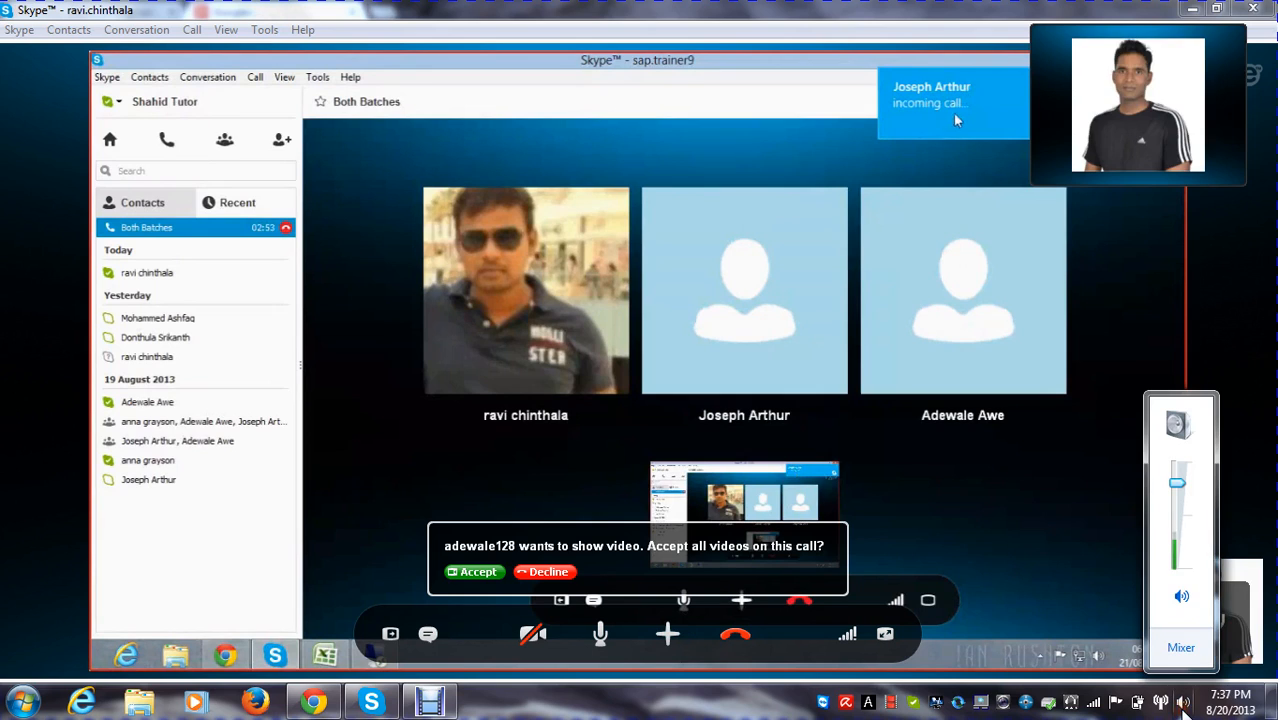
pyautogui.click(1178, 470)
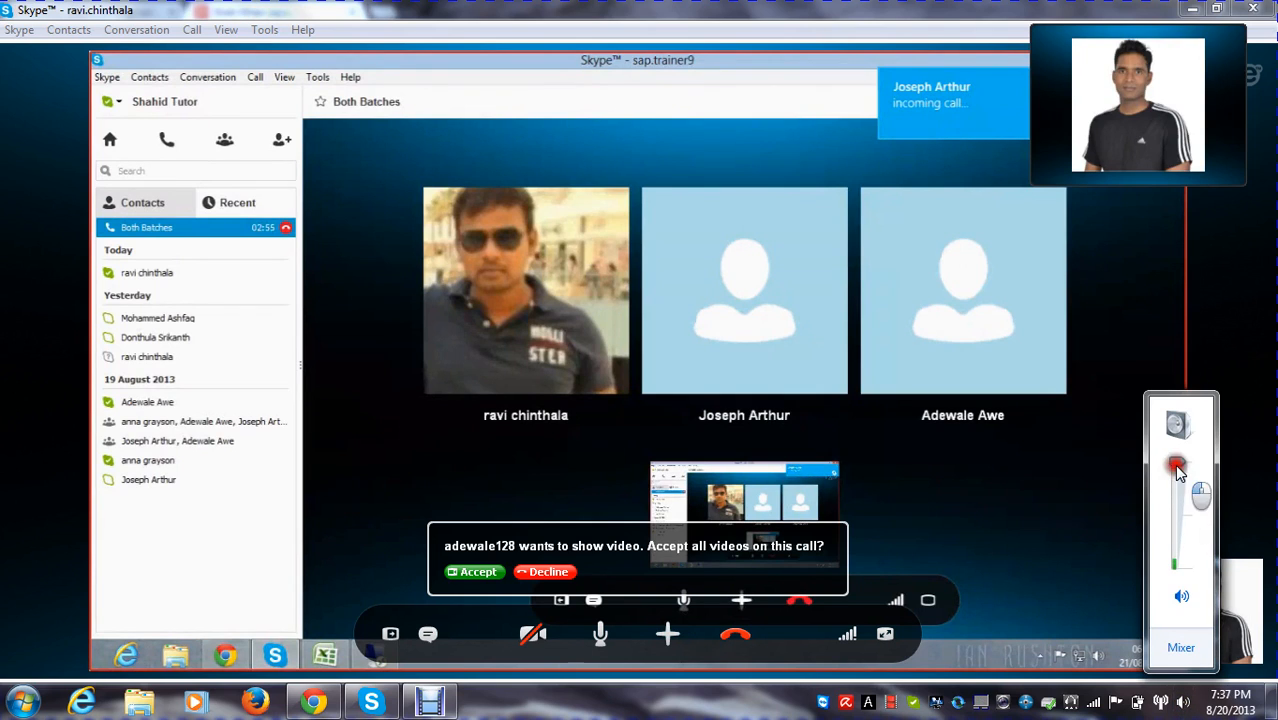
pyautogui.click(1184, 704)
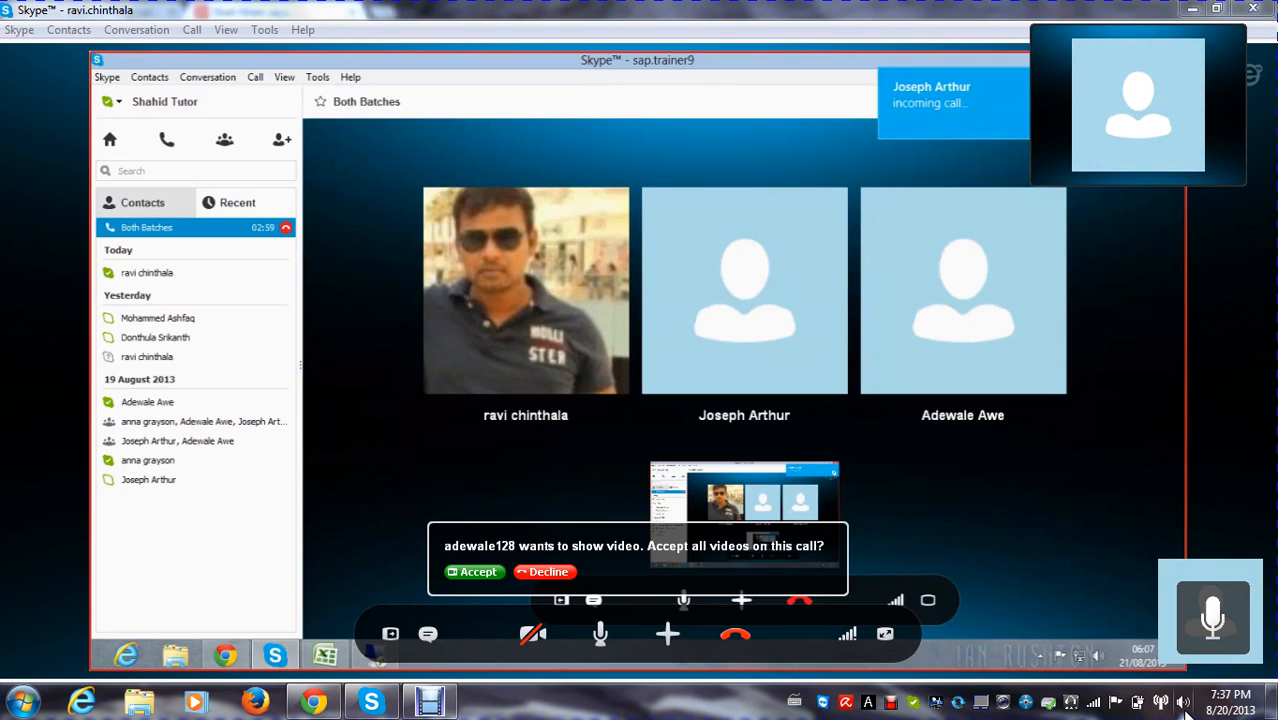
pyautogui.click(1184, 707)
pyautogui.click(1184, 707)
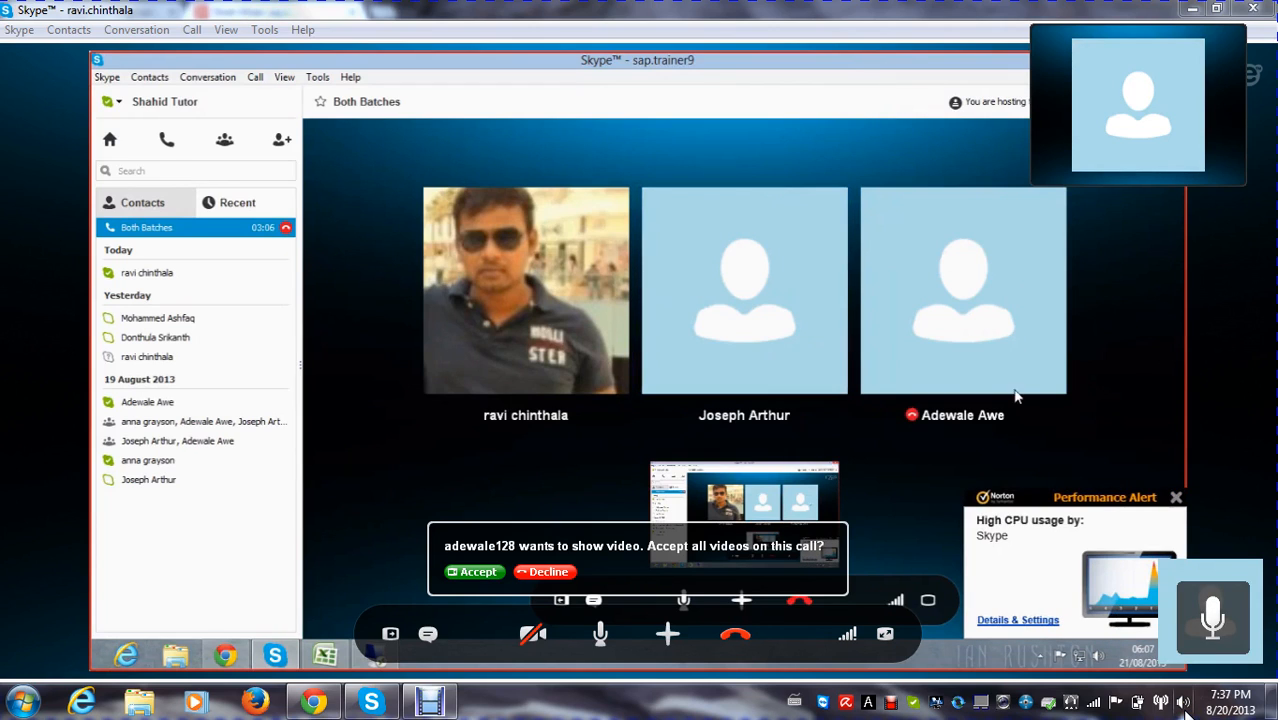
# Add the missing group member to the Both Batches call and decline the request to show video
pyautogui.click(740, 599)
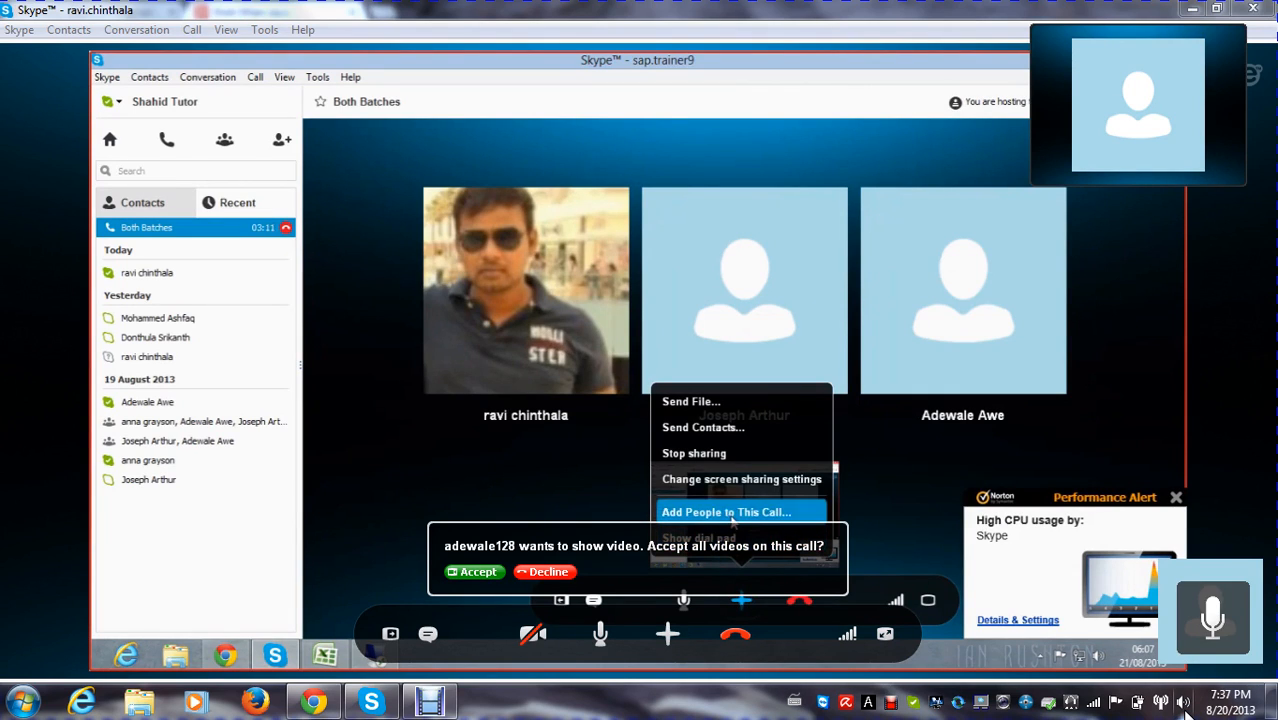
pyautogui.click(733, 520)
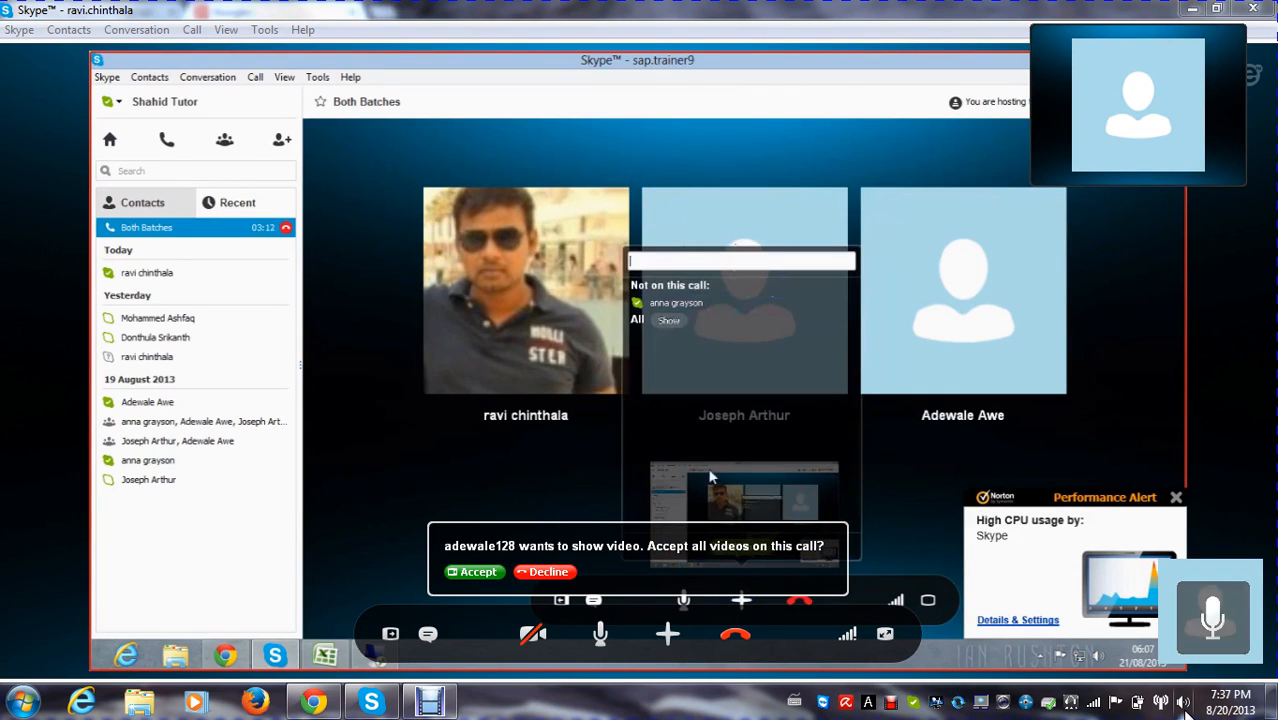
pyautogui.click(670, 306)
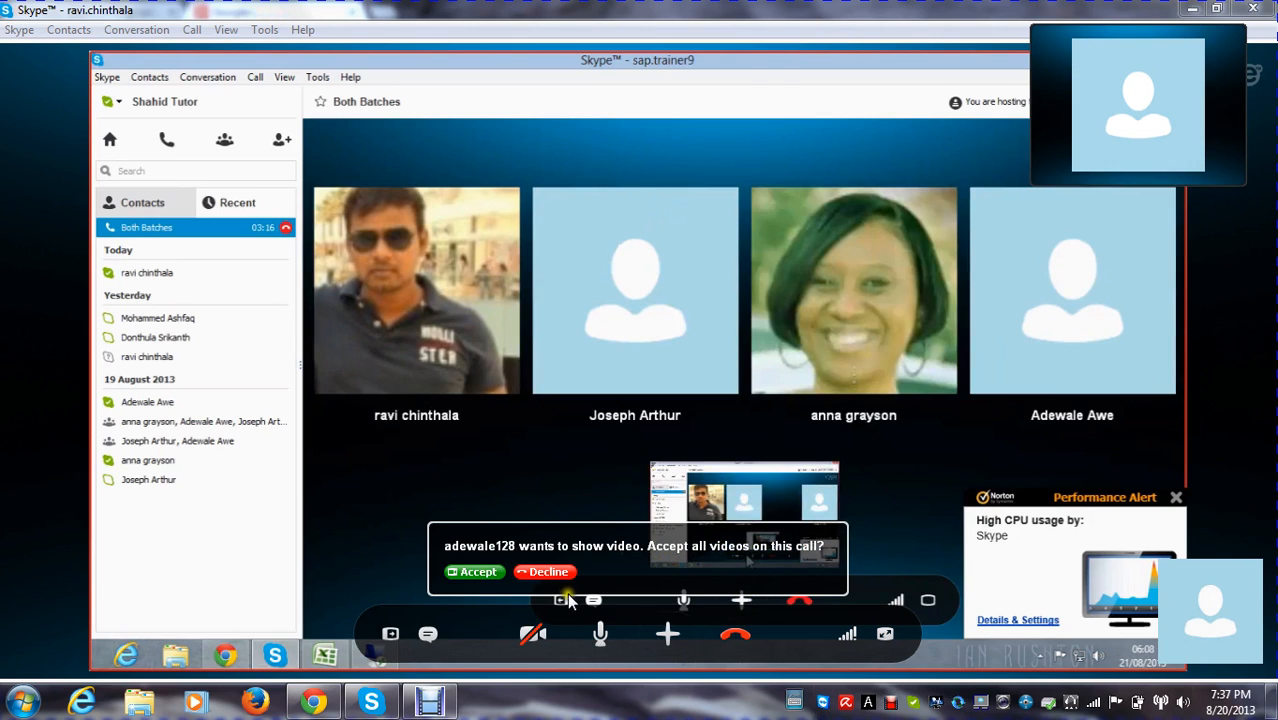
pyautogui.click(547, 571)
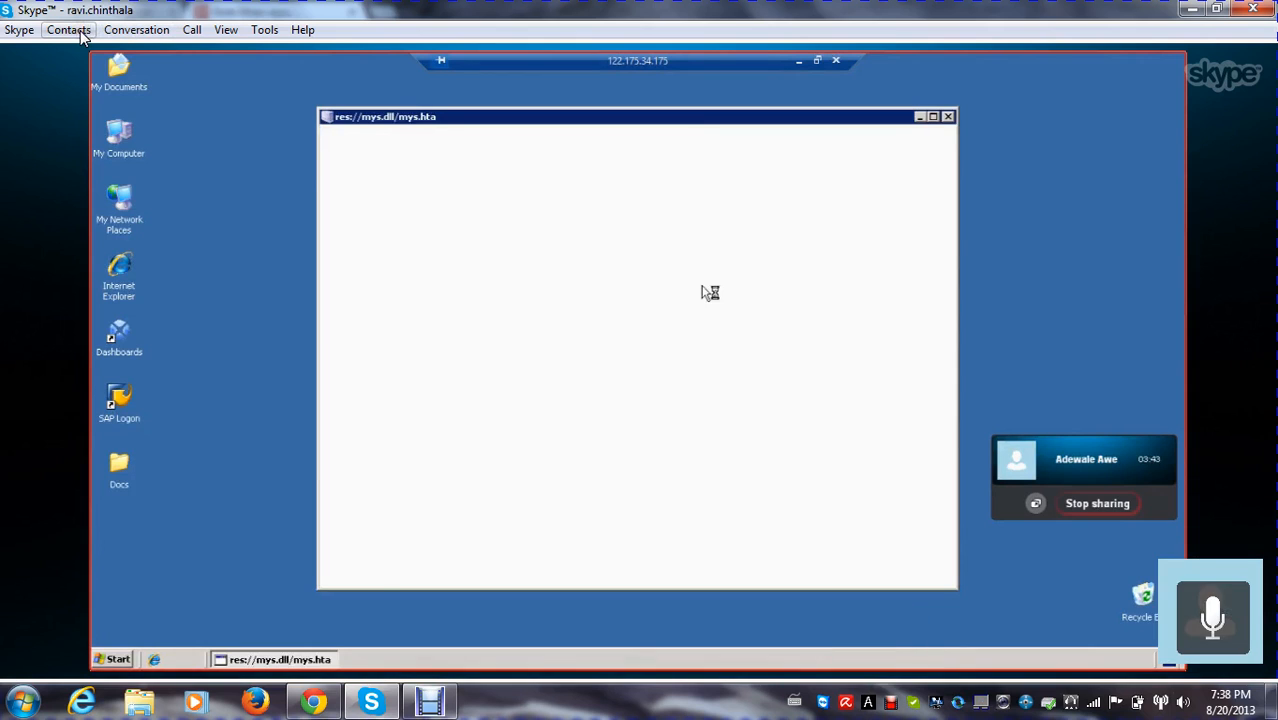
# Close the blank mys.hta window on the remote desktop and minimize the remote session and Skype call windows
pyautogui.click(949, 118)
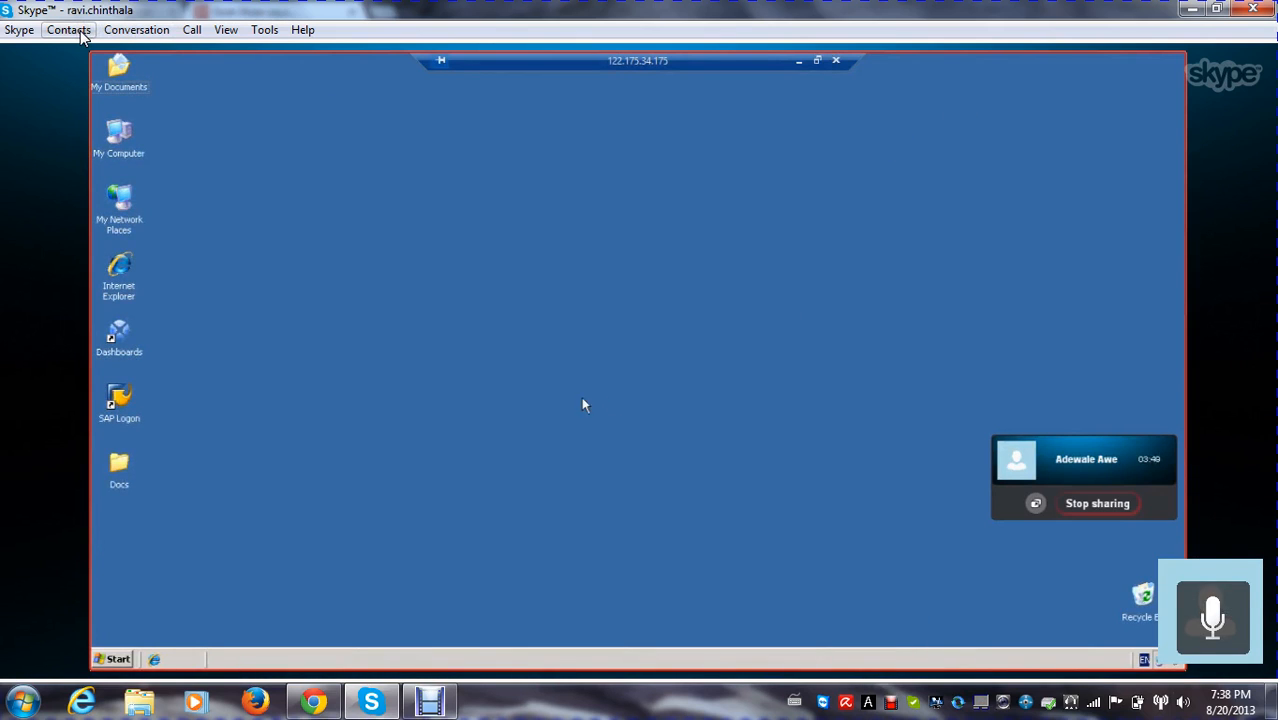
pyautogui.click(799, 62)
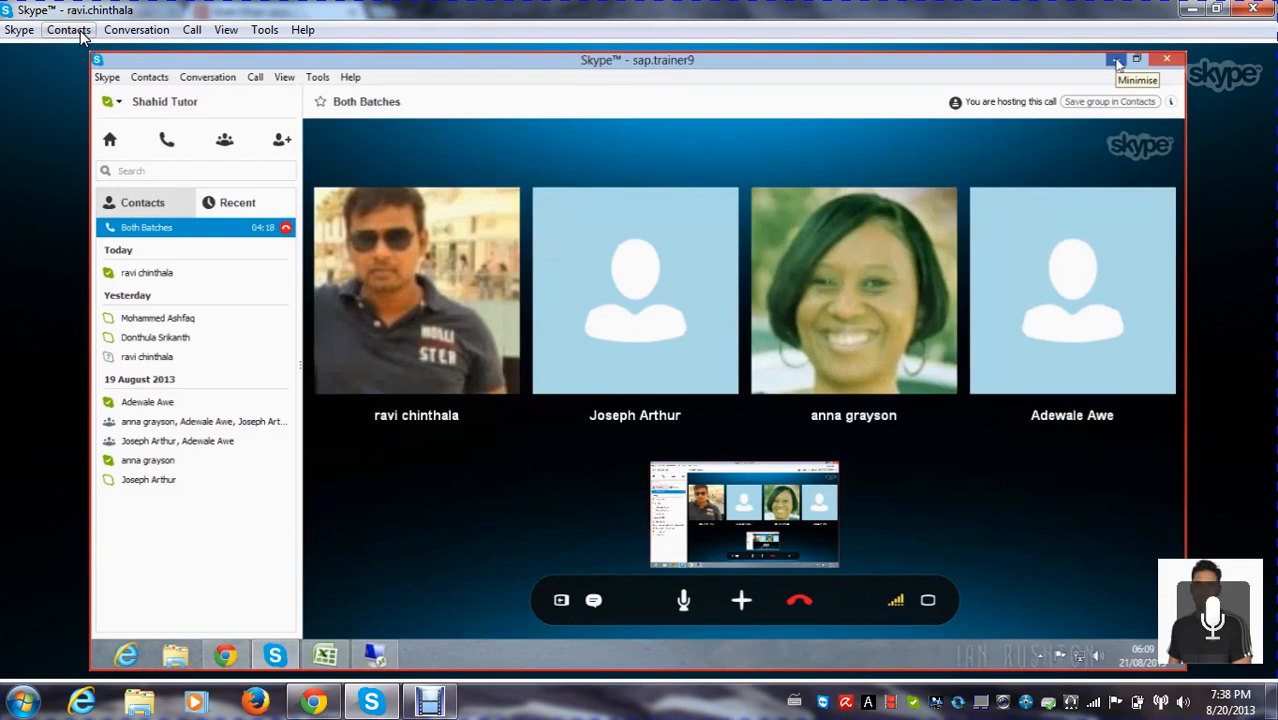
pyautogui.click(318, 77)
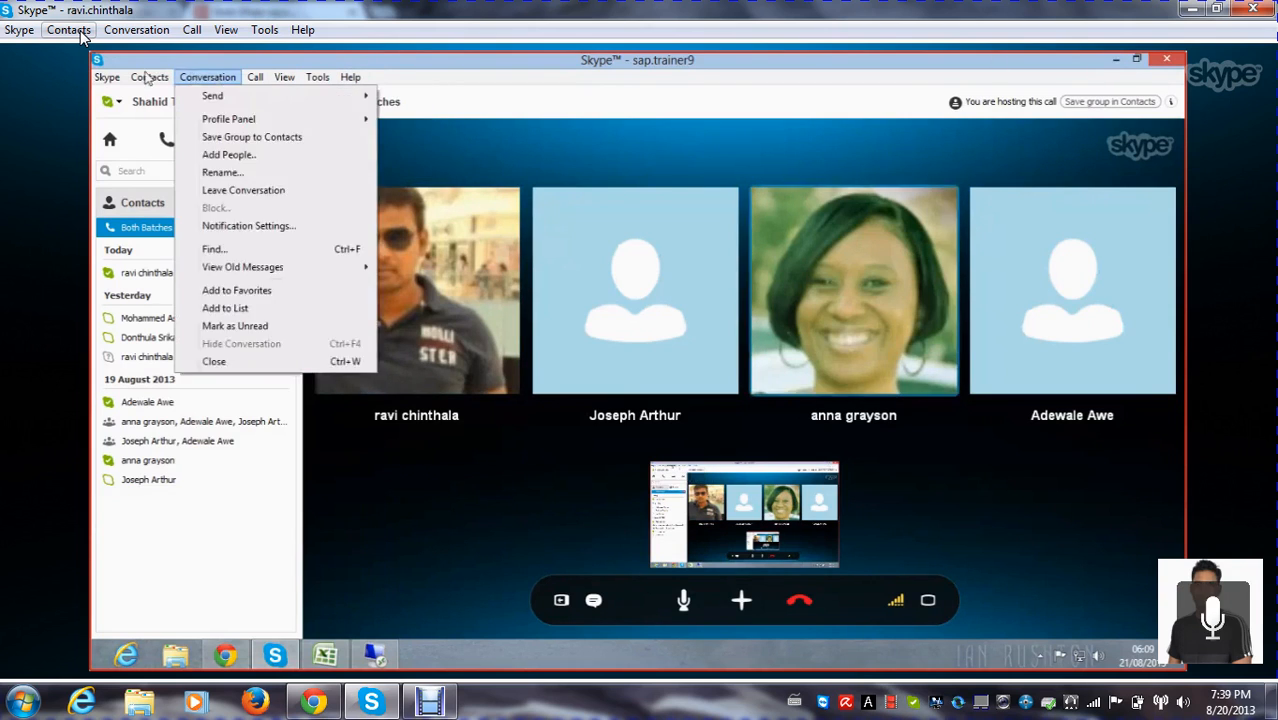
pyautogui.click(768, 58)
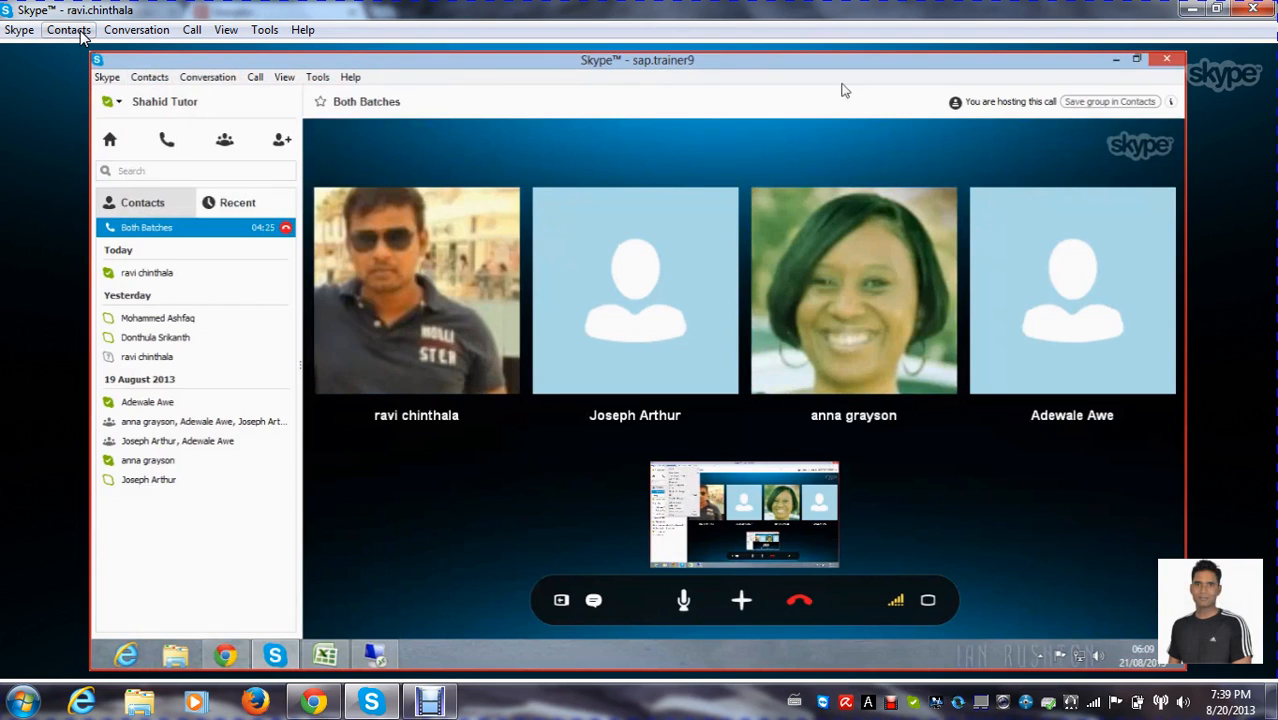
pyautogui.click(1112, 61)
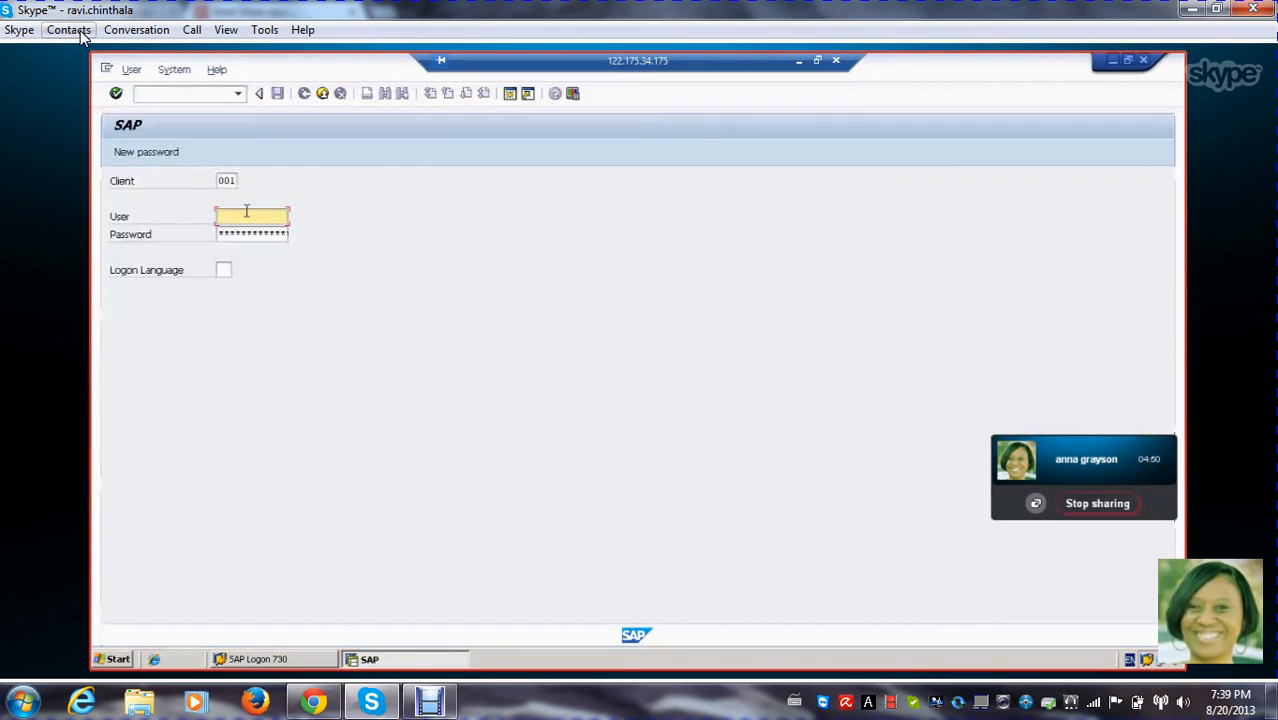
# Log on to SAP as user SAPSERVER, entering the account password
pyautogui.write('SAP')
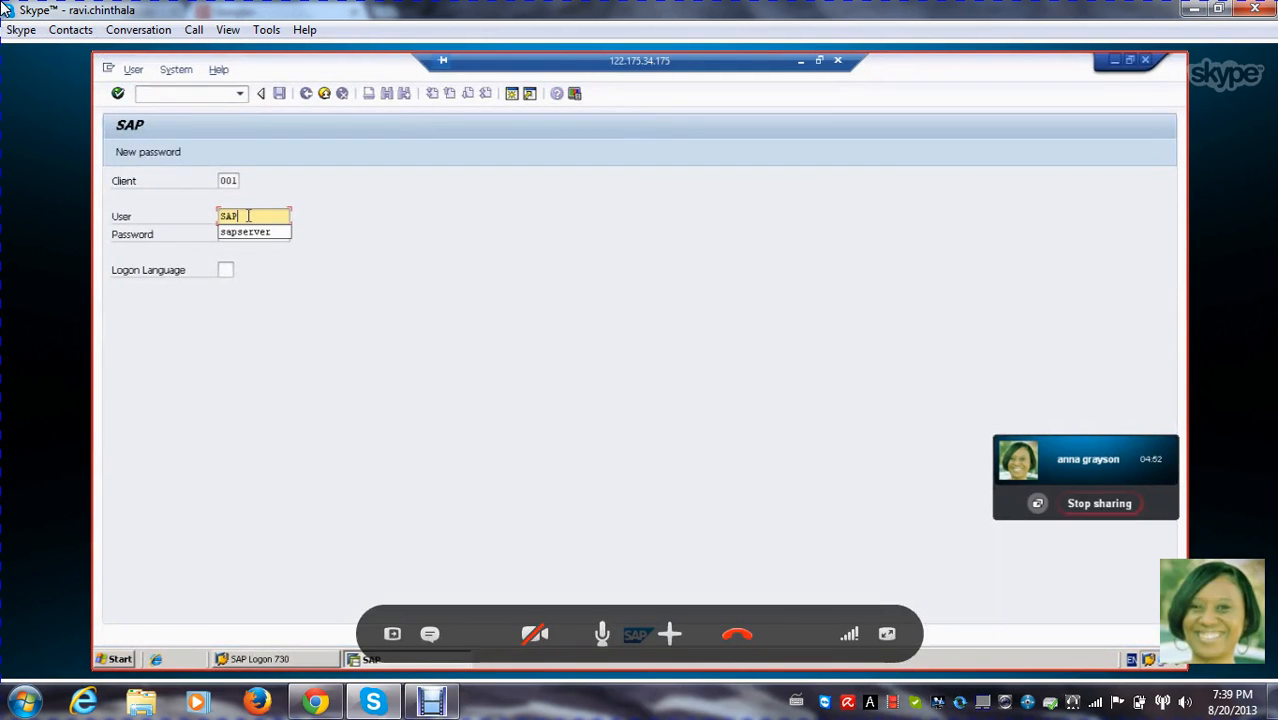
pyautogui.write('SERVER')
pyautogui.press('Tab')
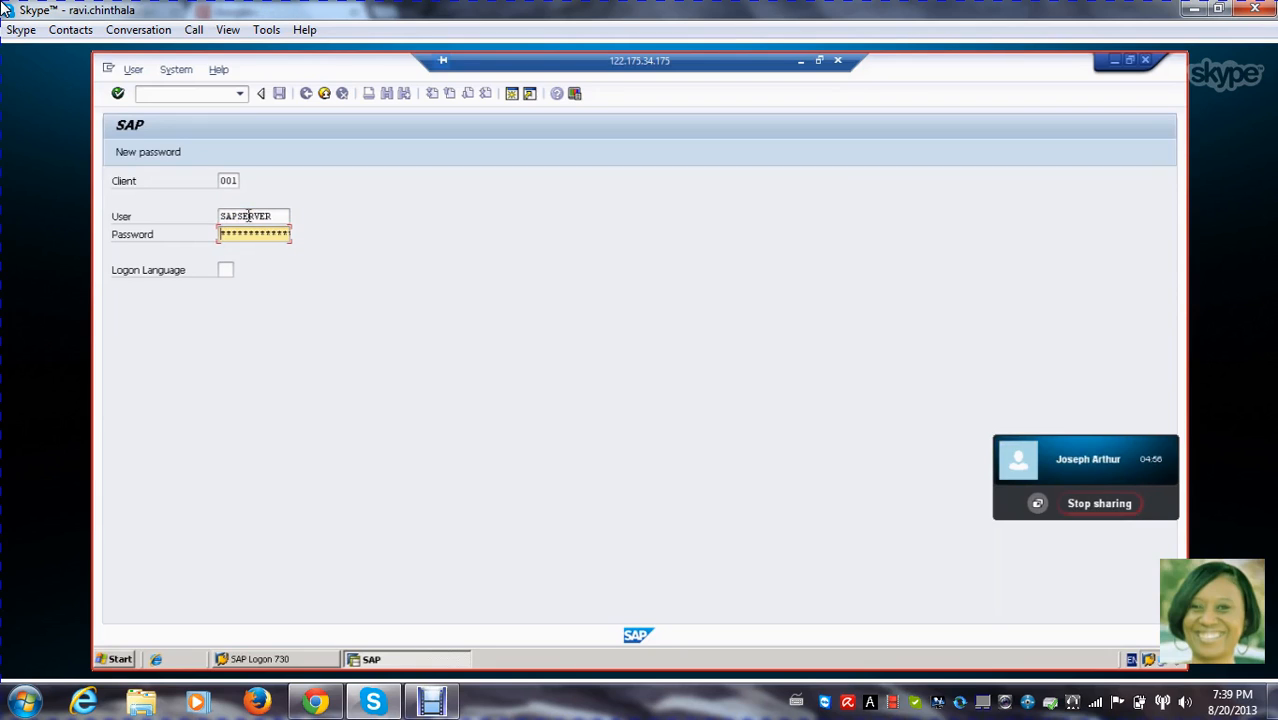
pyautogui.write('******')
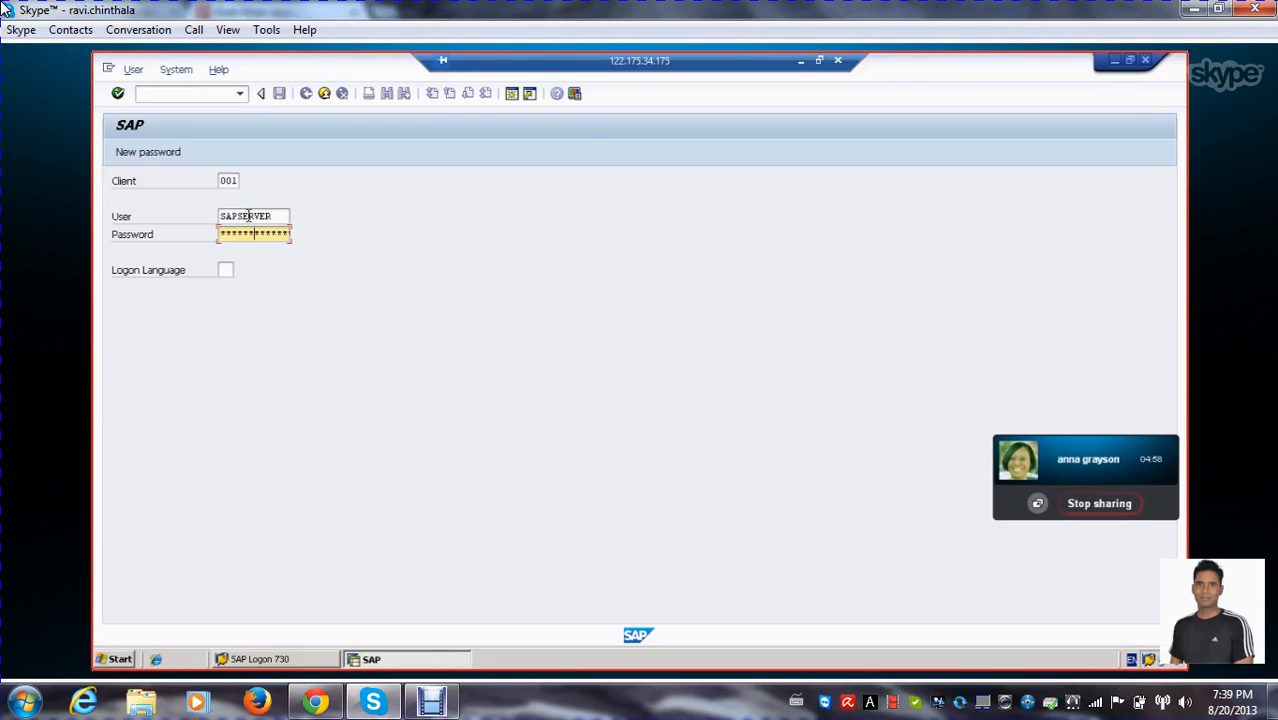
pyautogui.press('Return')
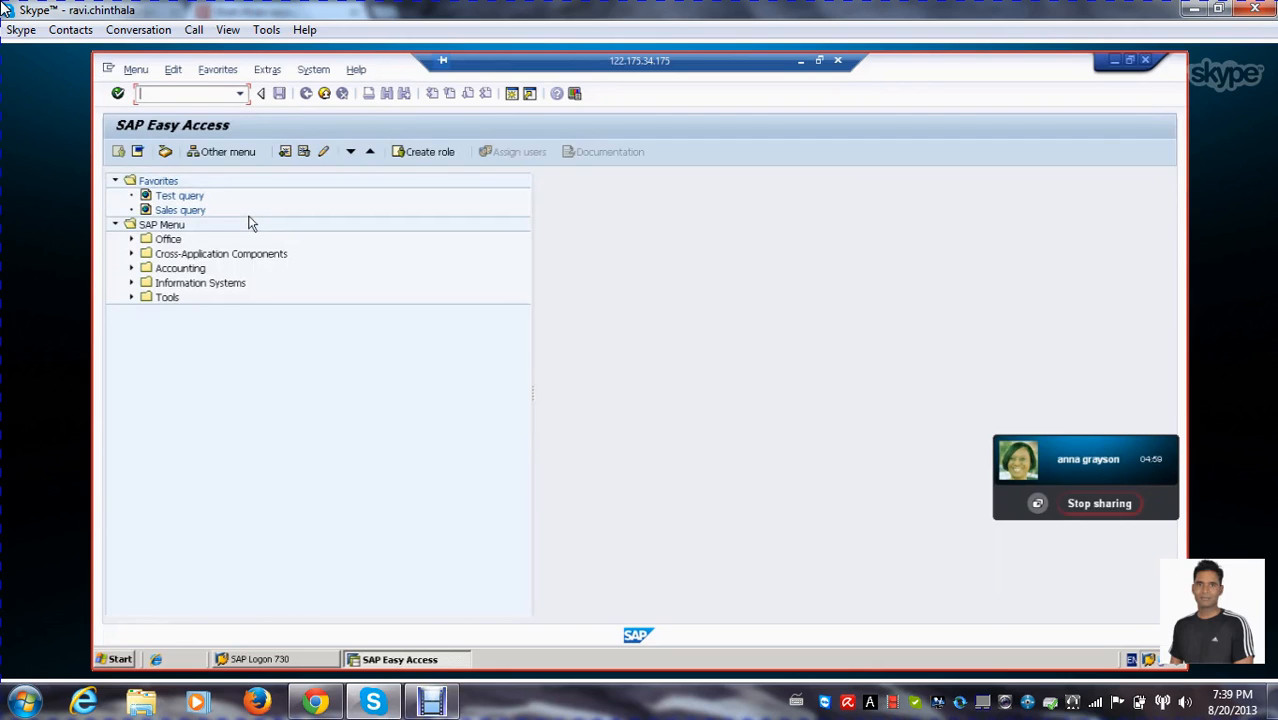
# Run transaction rsa1 and answer Yes to the question about the modeling area documentation
pyautogui.click(241, 95)
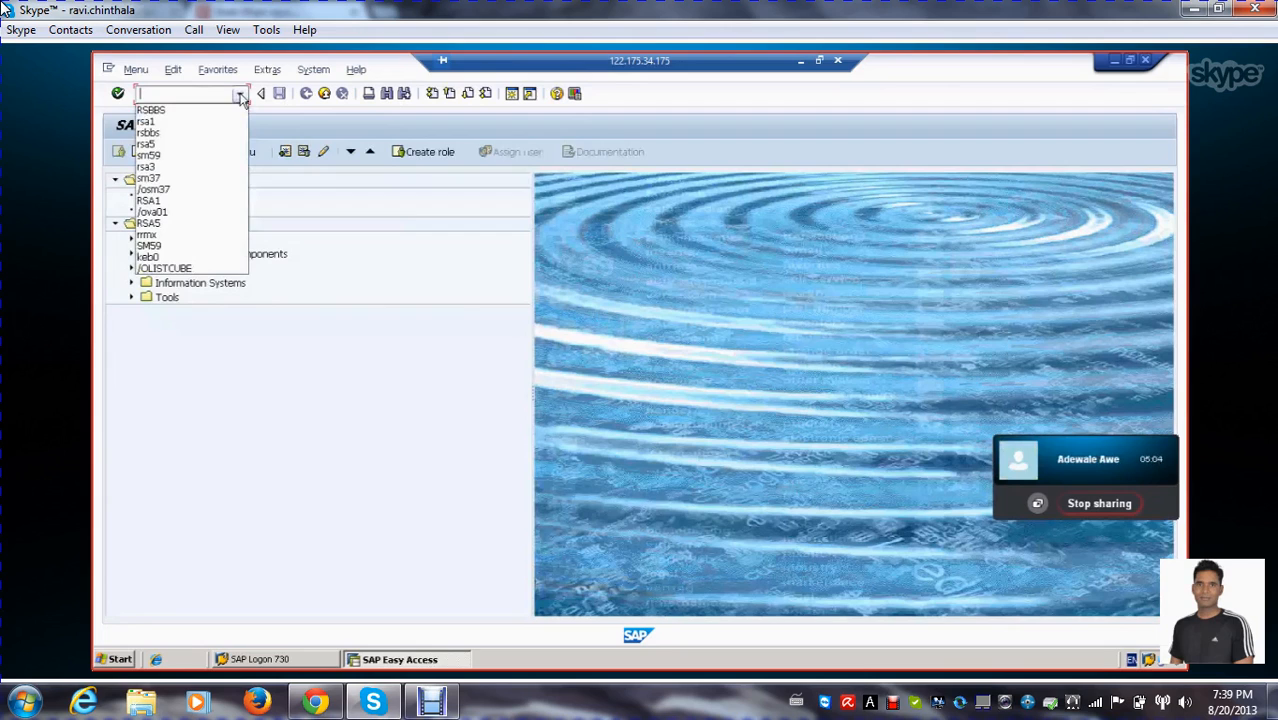
pyautogui.click(176, 122)
pyautogui.click(118, 93)
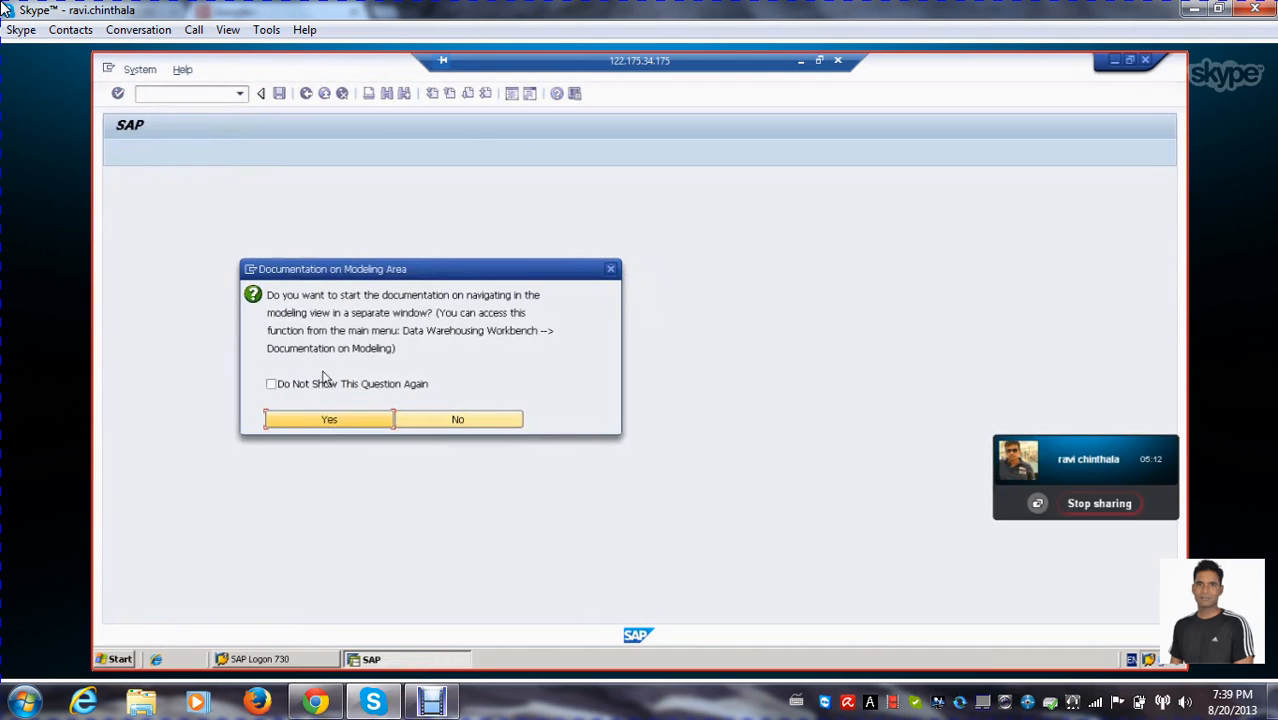
pyautogui.click(330, 421)
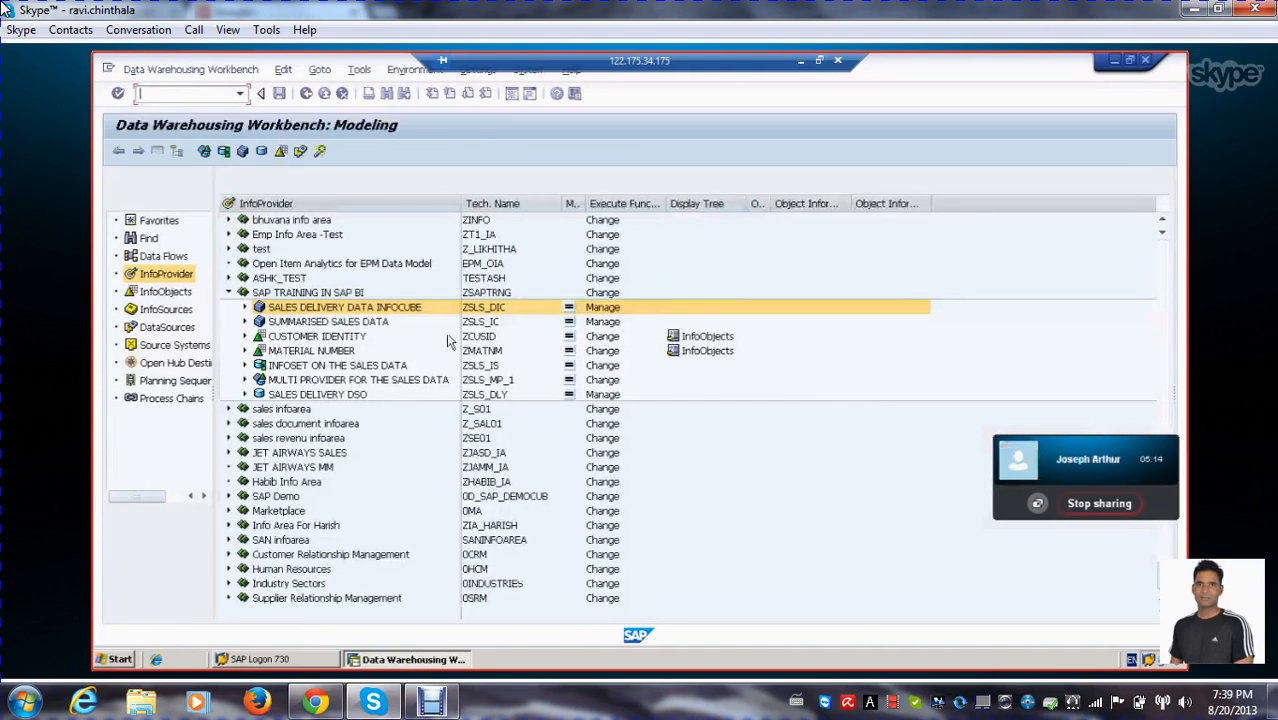
# Open the SALES DELIVERY DATA INFOCUBE under SAP TRAINING IN SAP BI for display
pyautogui.click(331, 336)
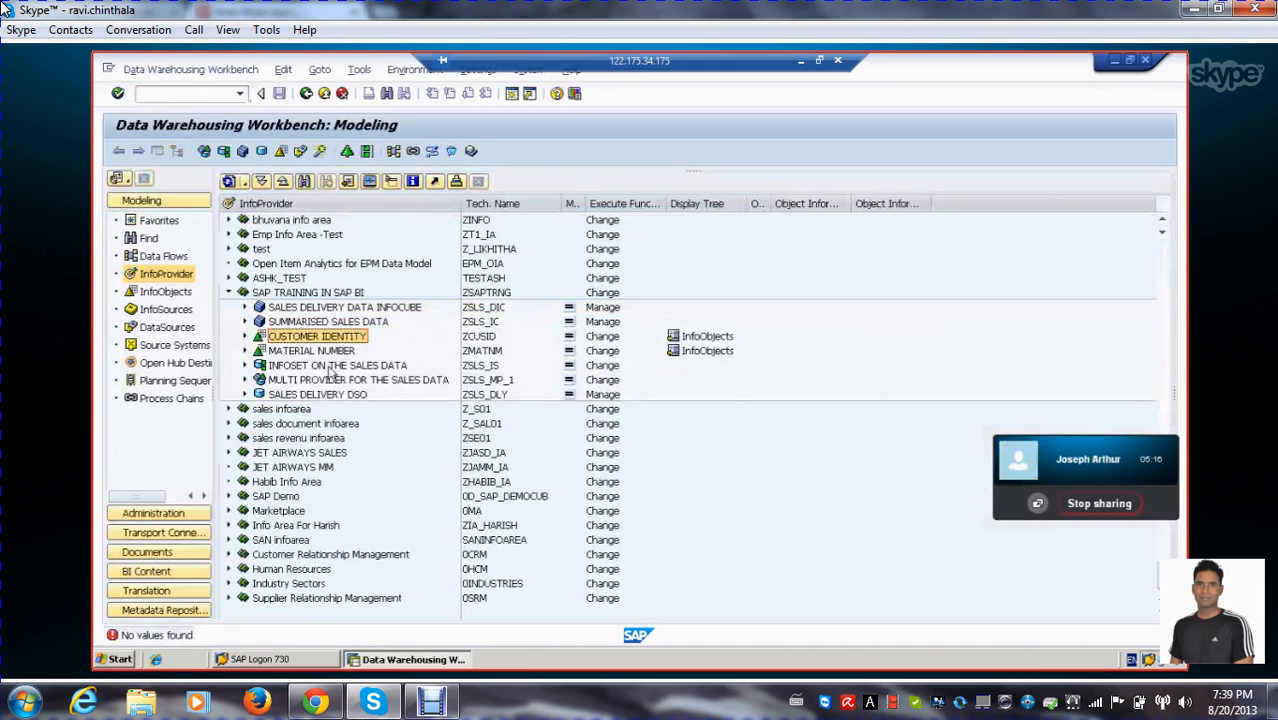
pyautogui.click(338, 322)
pyautogui.click(340, 308)
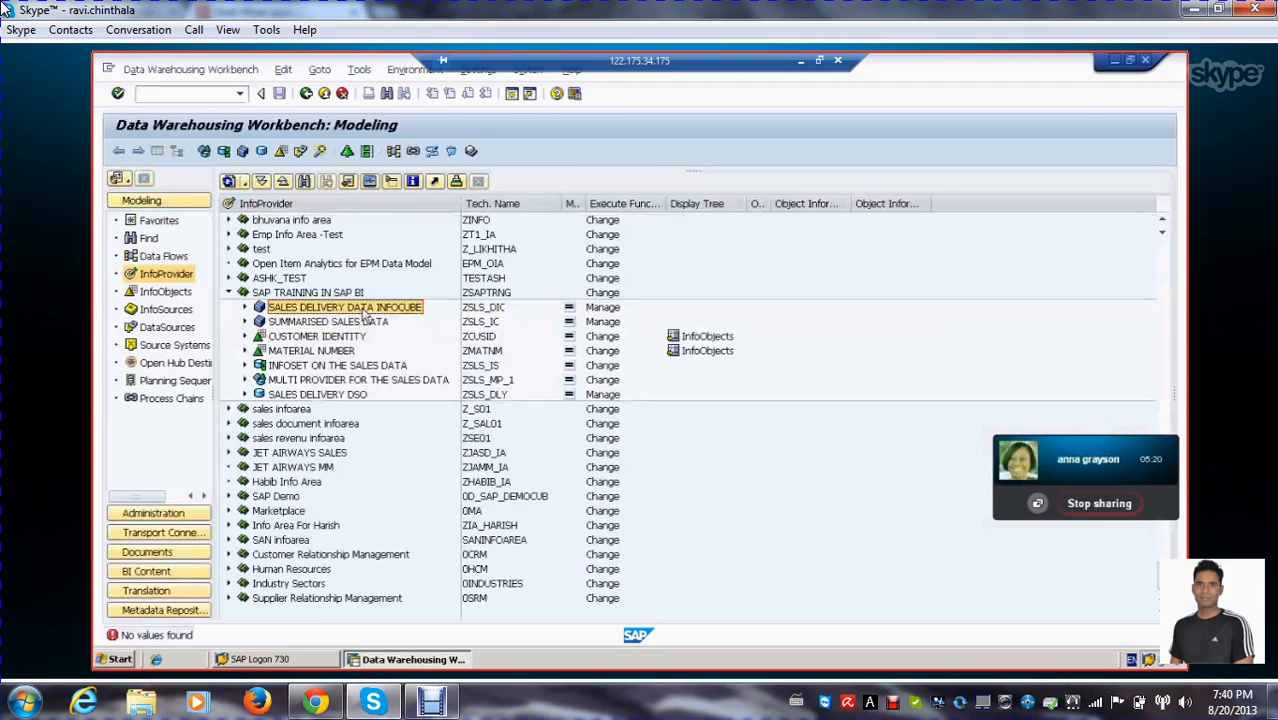
pyautogui.doubleClick(364, 314)
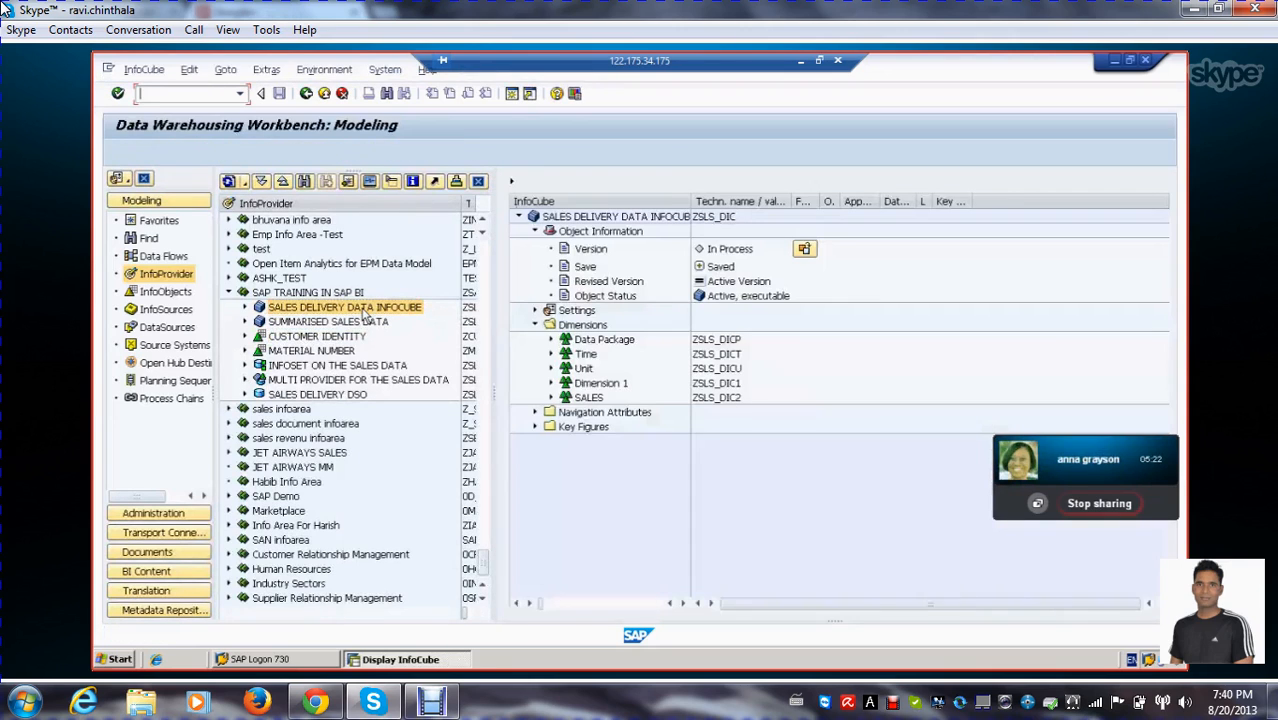
# Expand the InfoCube's SALES, Dimension 1 and Time dimensions and examine the characteristics assigned to each
pyautogui.click(550, 397)
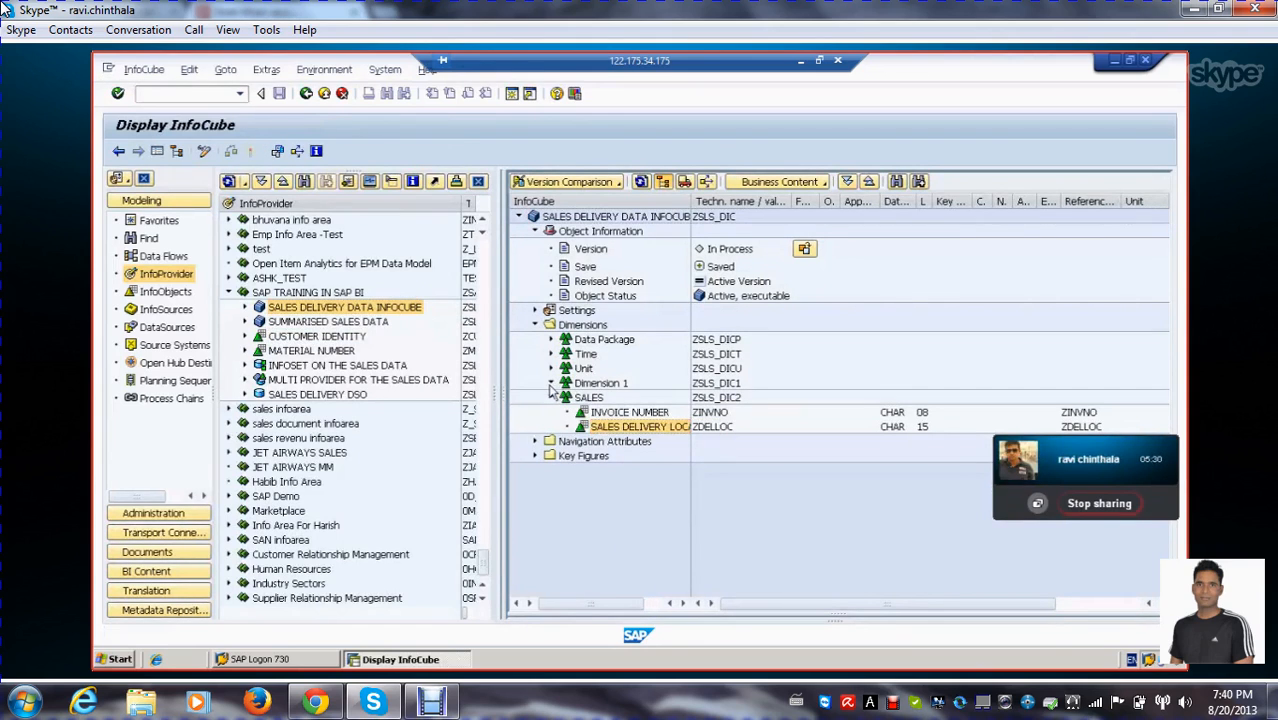
pyautogui.click(551, 386)
pyautogui.click(622, 399)
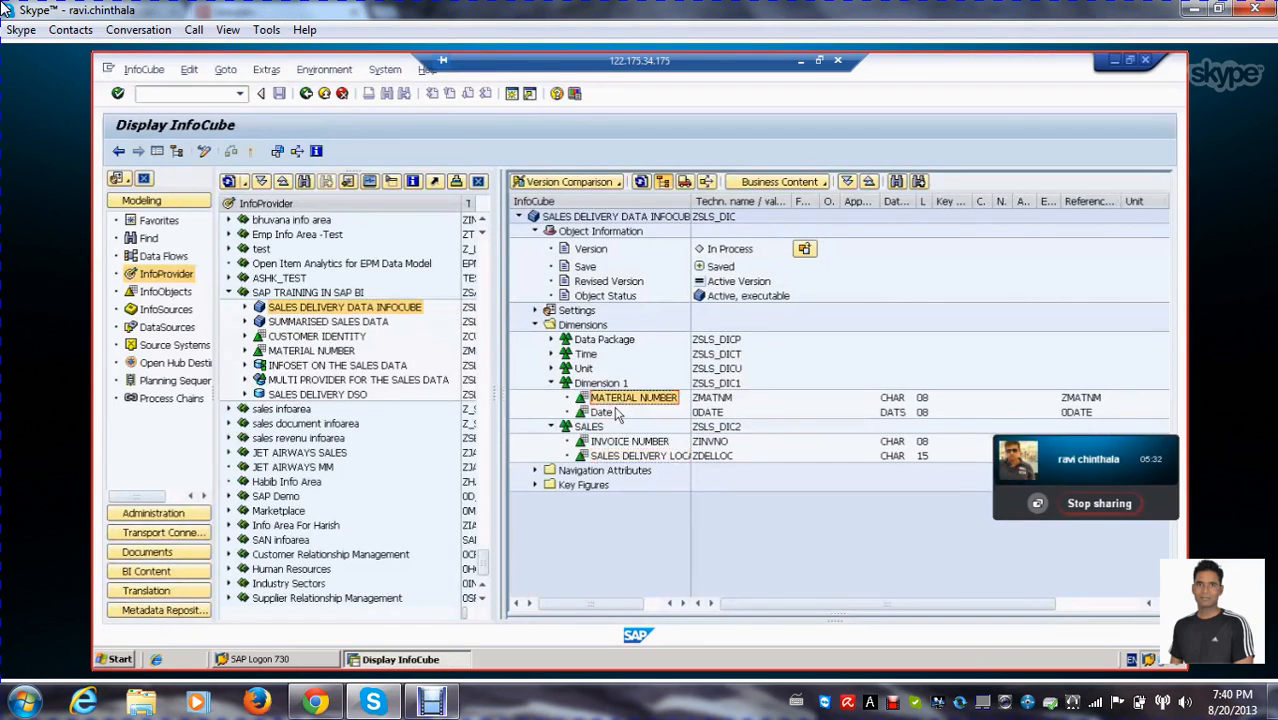
pyautogui.click(597, 412)
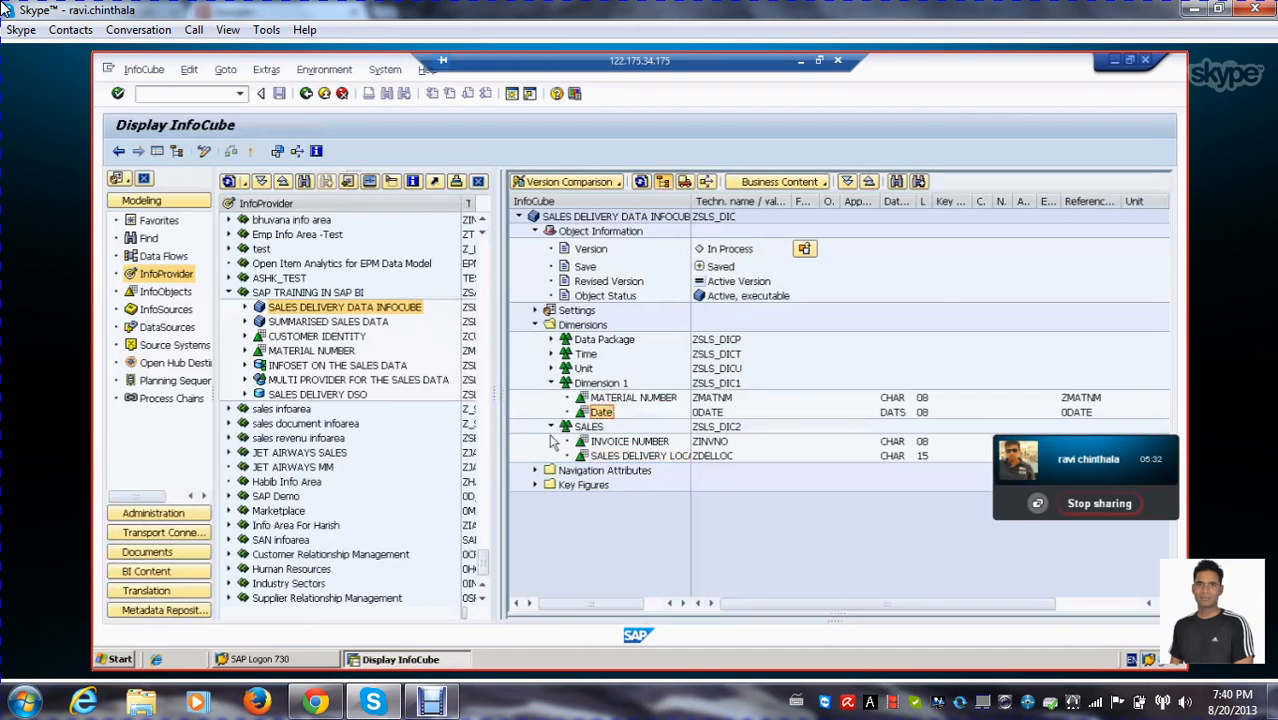
pyautogui.click(551, 354)
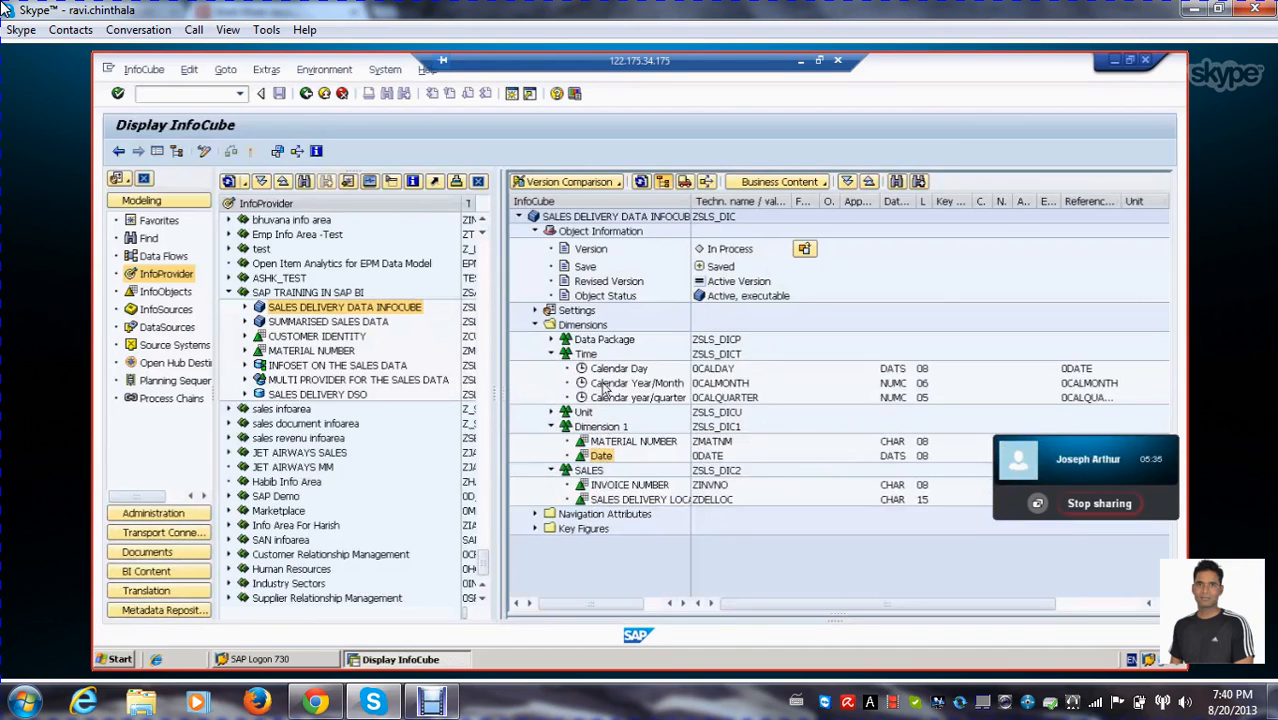
pyautogui.click(712, 369)
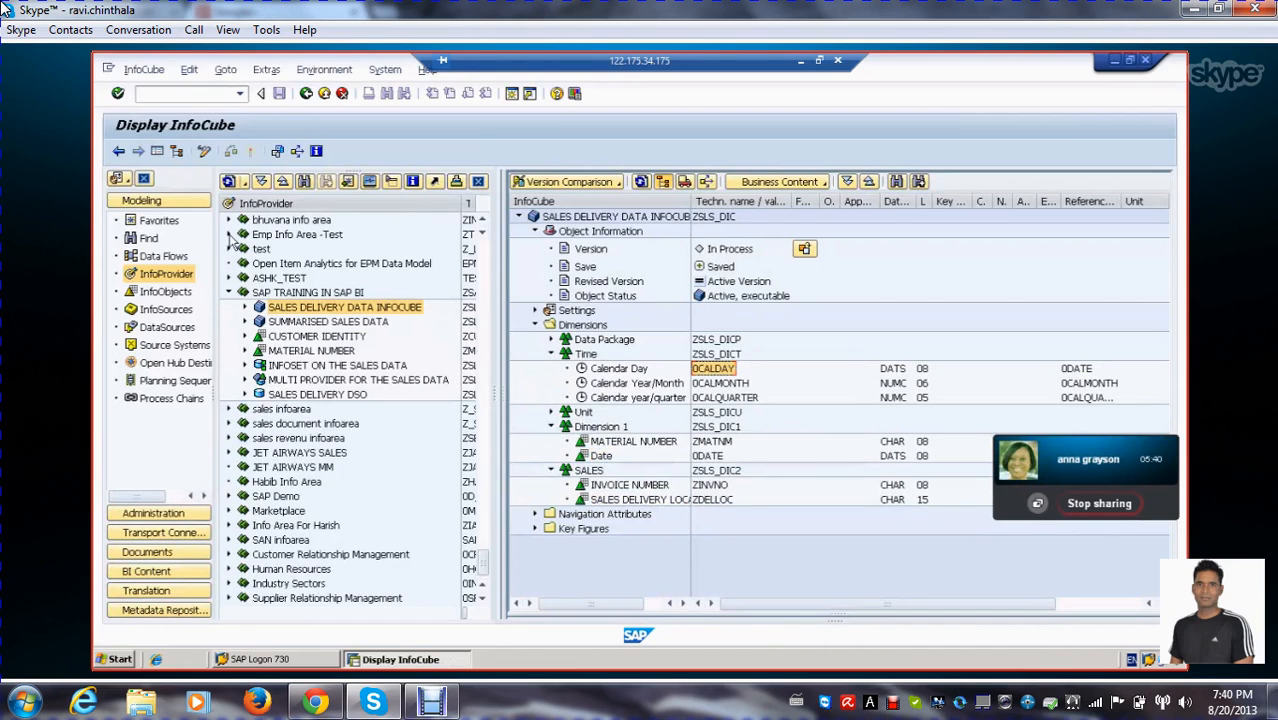
# Display the transformation ODSO ZSLS_DLY -> CUBE ZSLS_DIC beneath the sales delivery InfoCube, hiding the navigation and InfoProvider trees
pyautogui.click(119, 151)
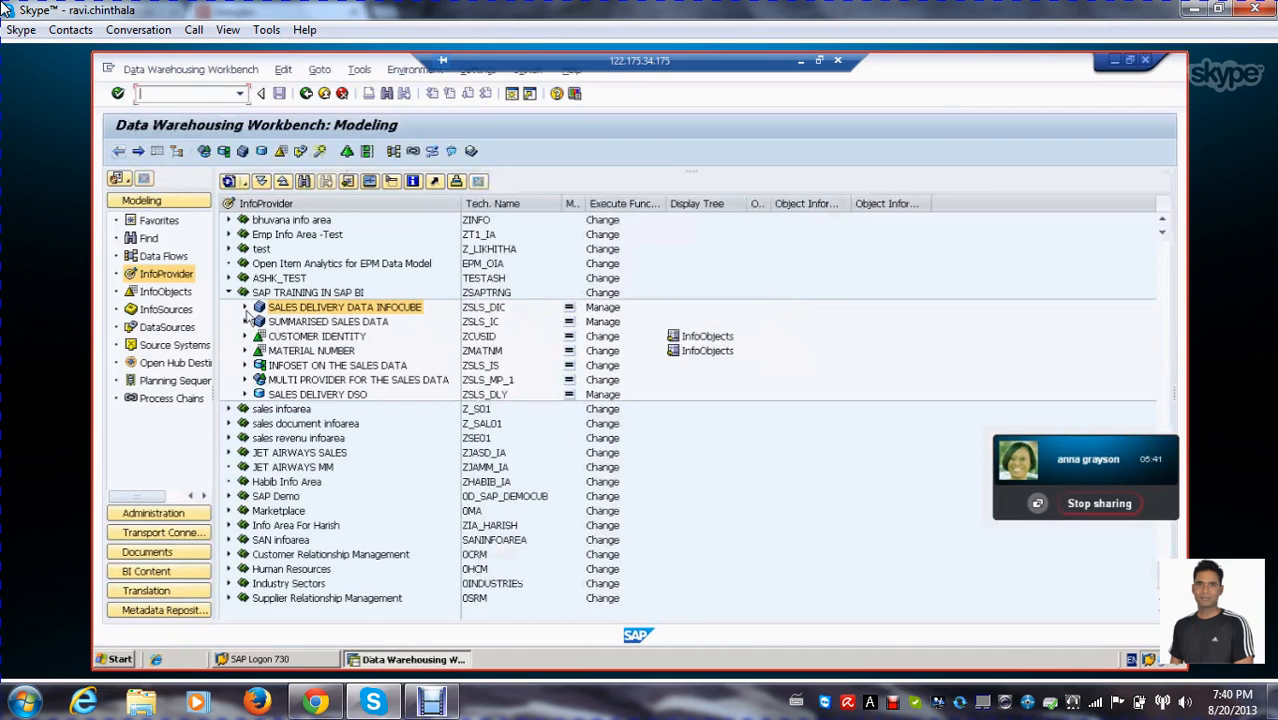
pyautogui.click(245, 310)
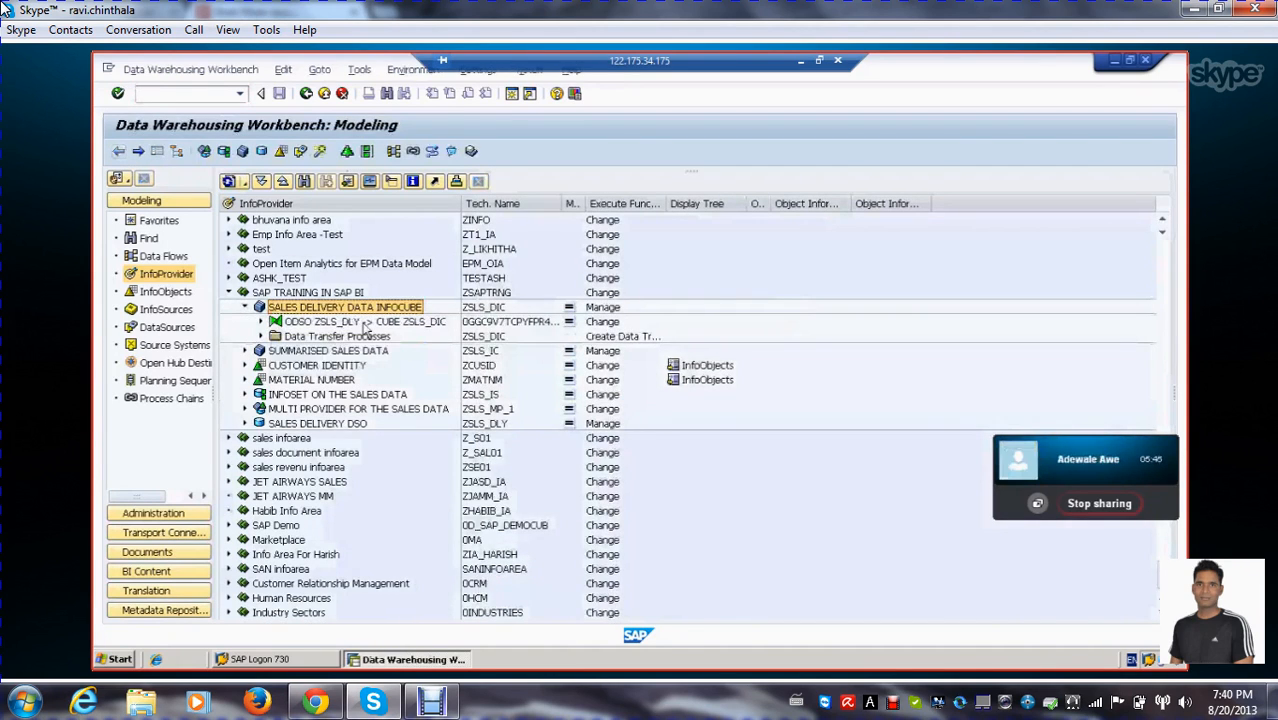
pyautogui.doubleClick(366, 323)
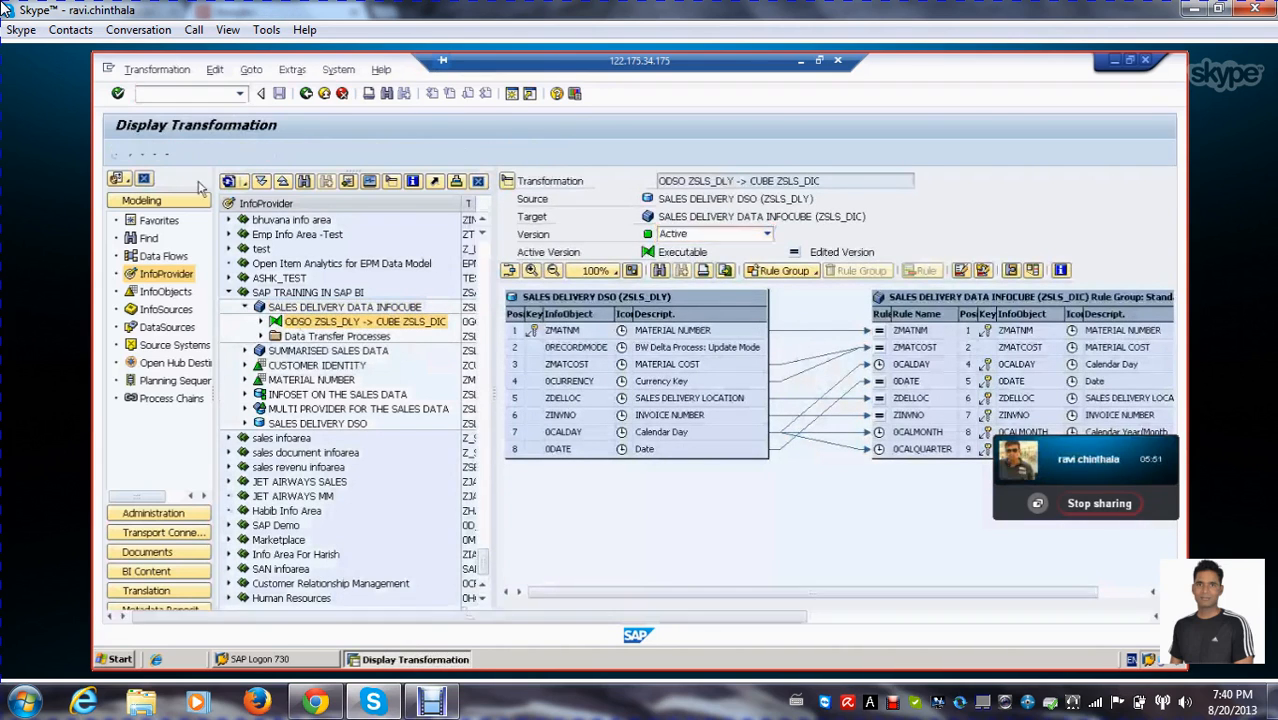
pyautogui.click(158, 150)
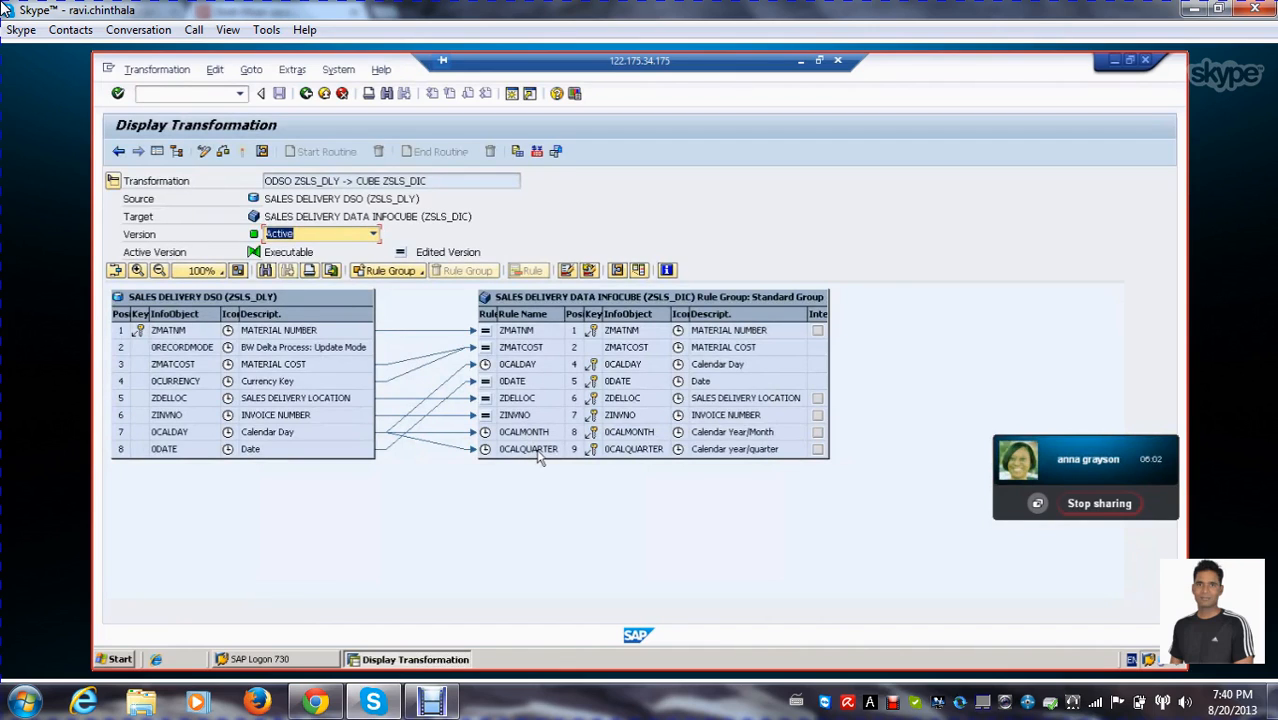
# Examine the 0CALMONTH and 0CALQUARTER rules, reviewing the 0CALMONTH rule details and its available rule types including Time Characteristic
pyautogui.click(540, 450)
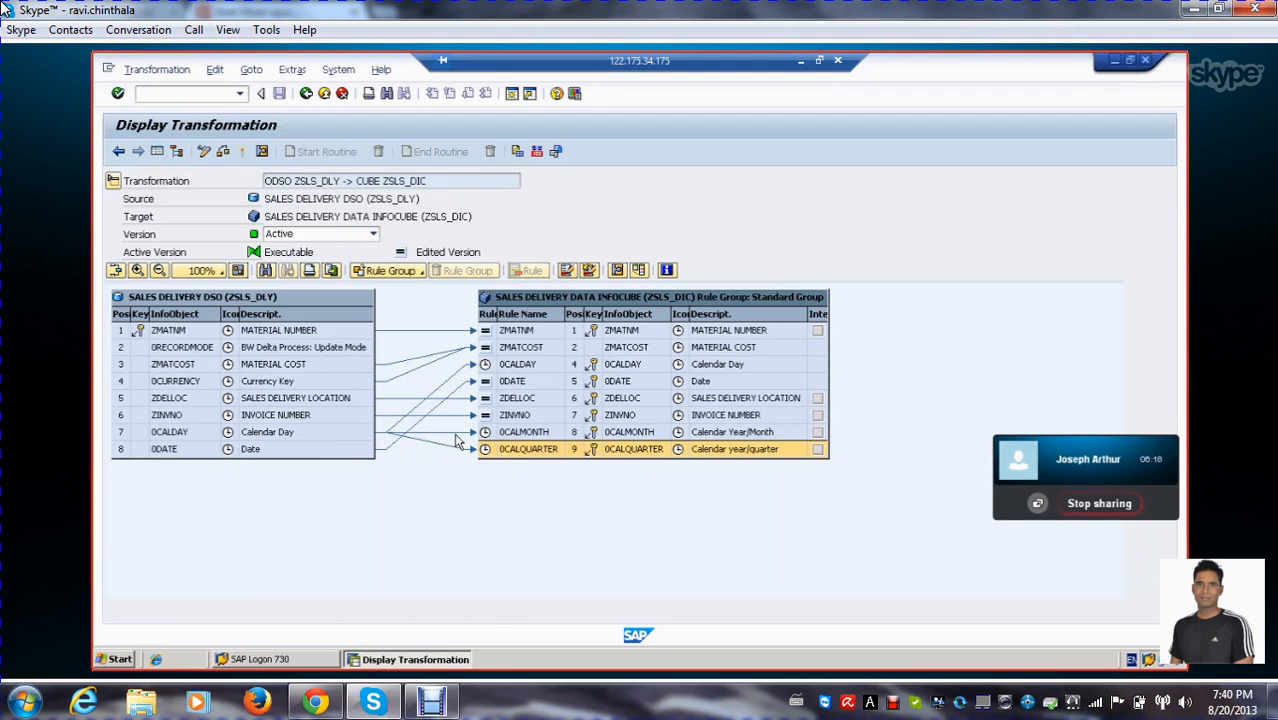
pyautogui.click(538, 434)
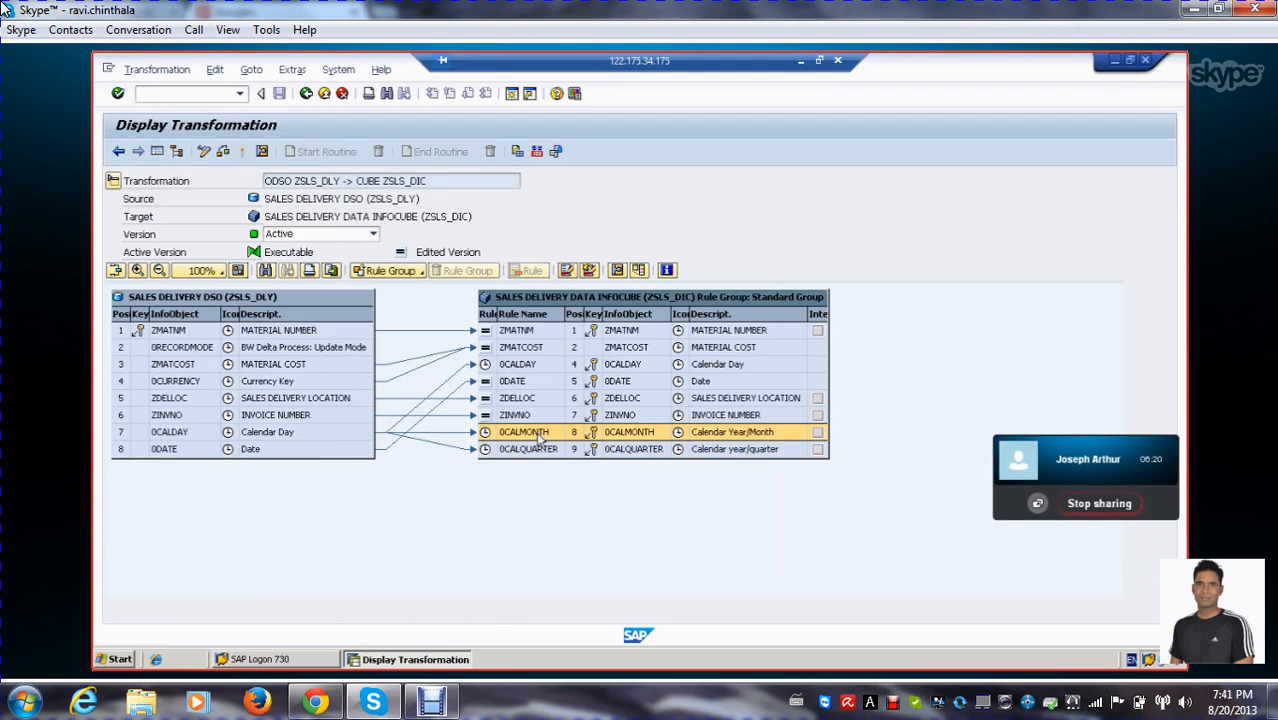
pyautogui.click(540, 451)
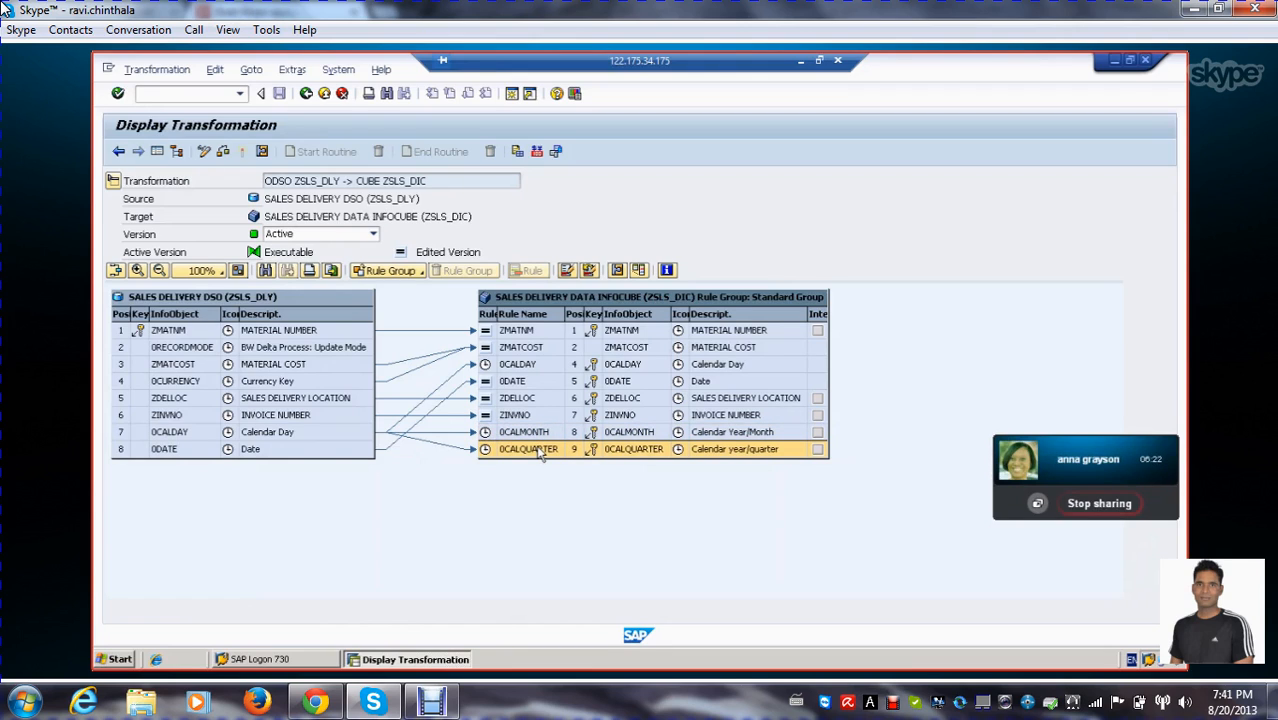
pyautogui.click(484, 434)
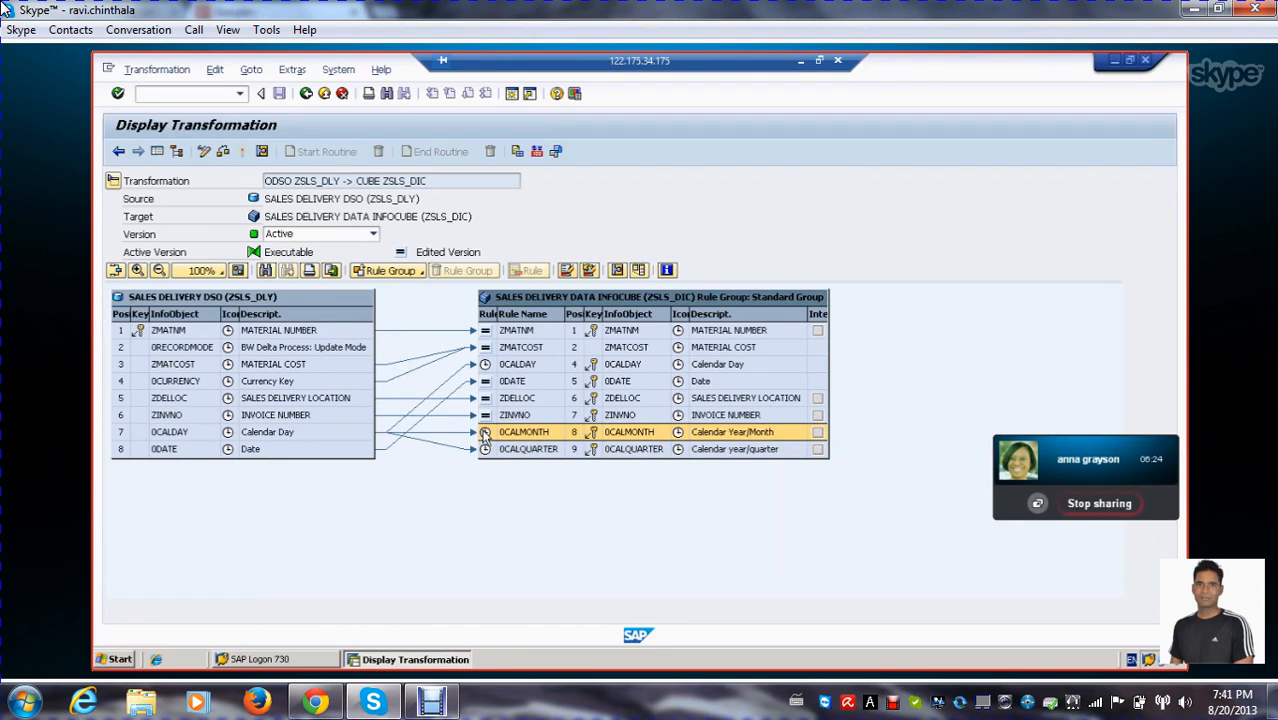
pyautogui.click(484, 434)
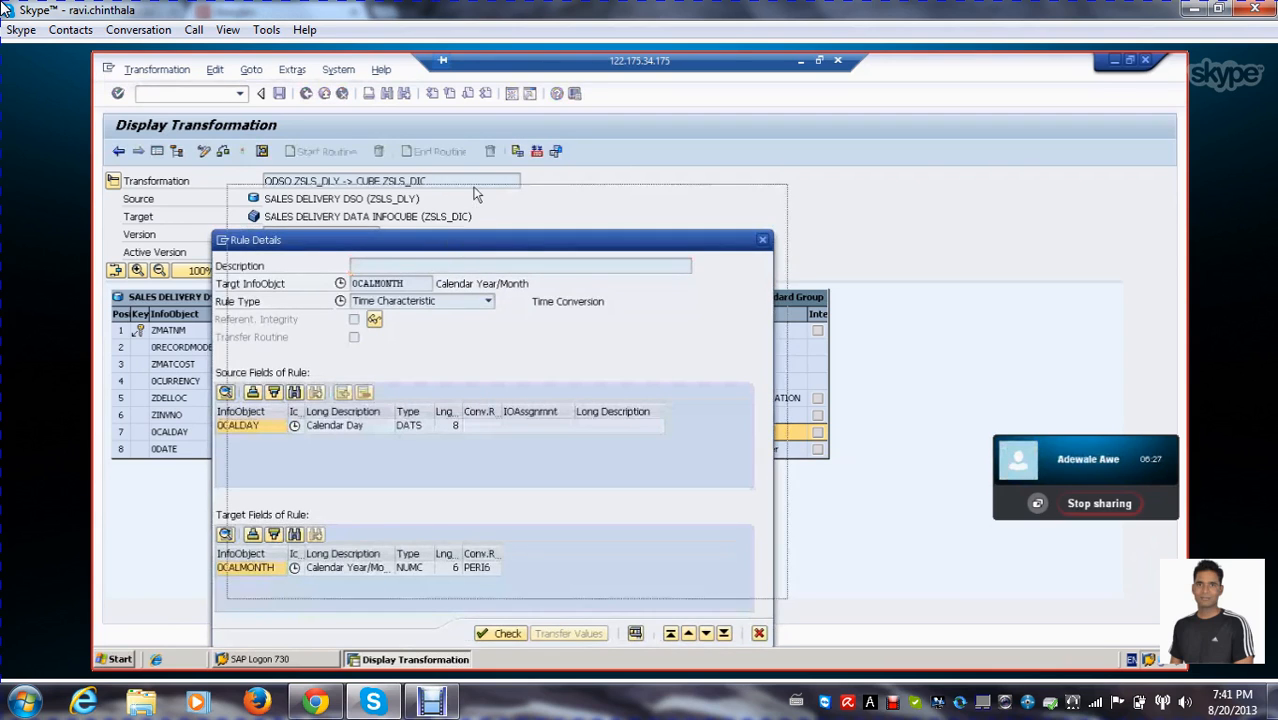
pyautogui.click(490, 249)
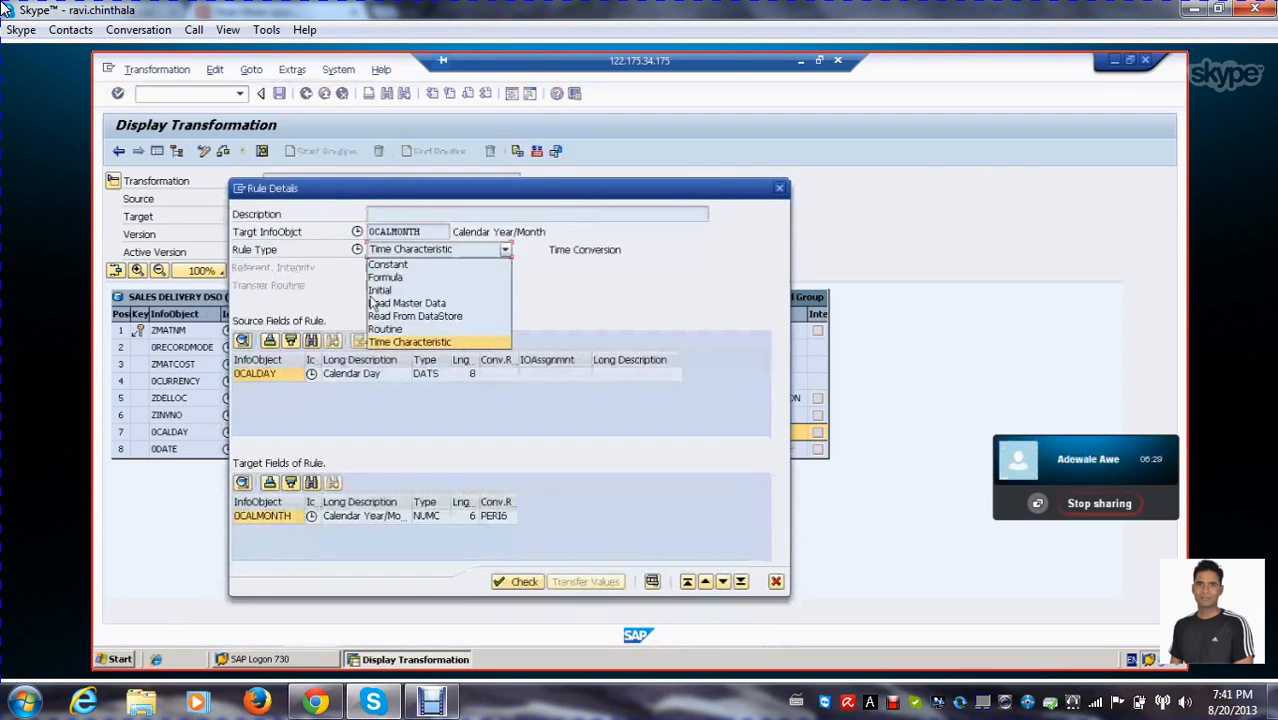
pyautogui.click(400, 343)
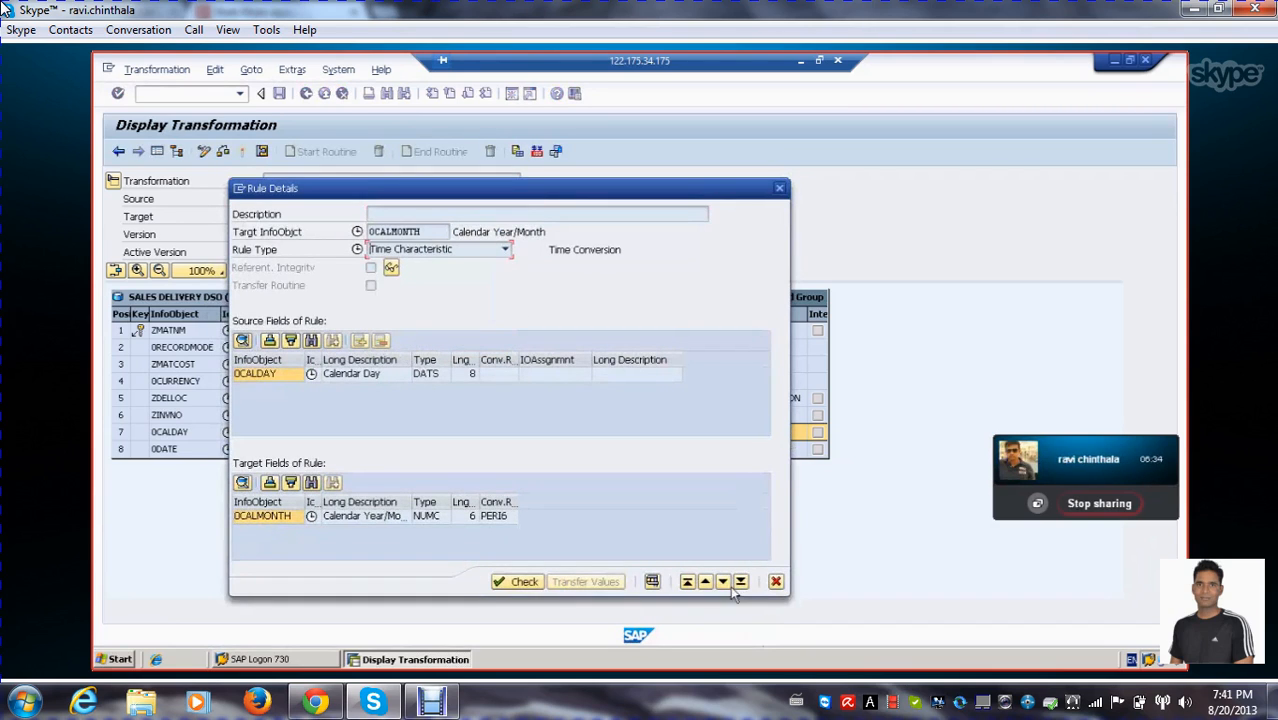
pyautogui.click(776, 581)
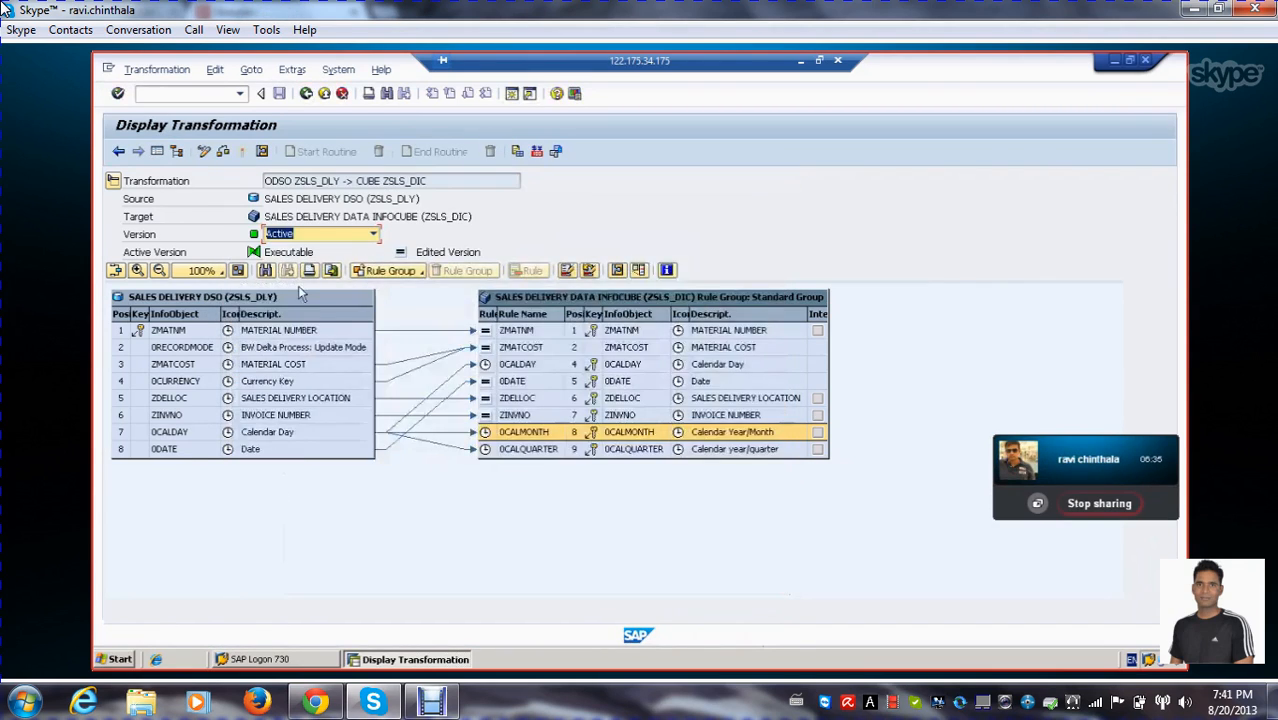
# Leave the transformation and the Data Warehousing Workbench, and run transaction listcube from SAP Easy Access
pyautogui.click(306, 93)
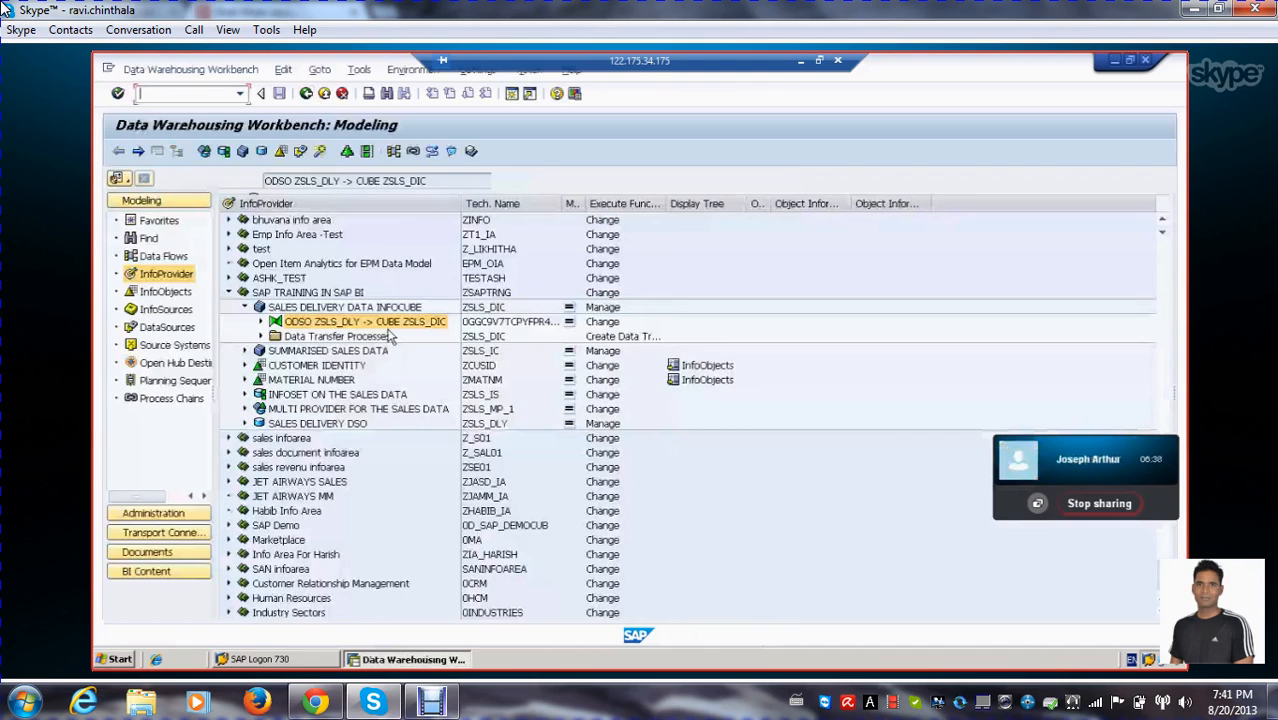
pyautogui.click(332, 309)
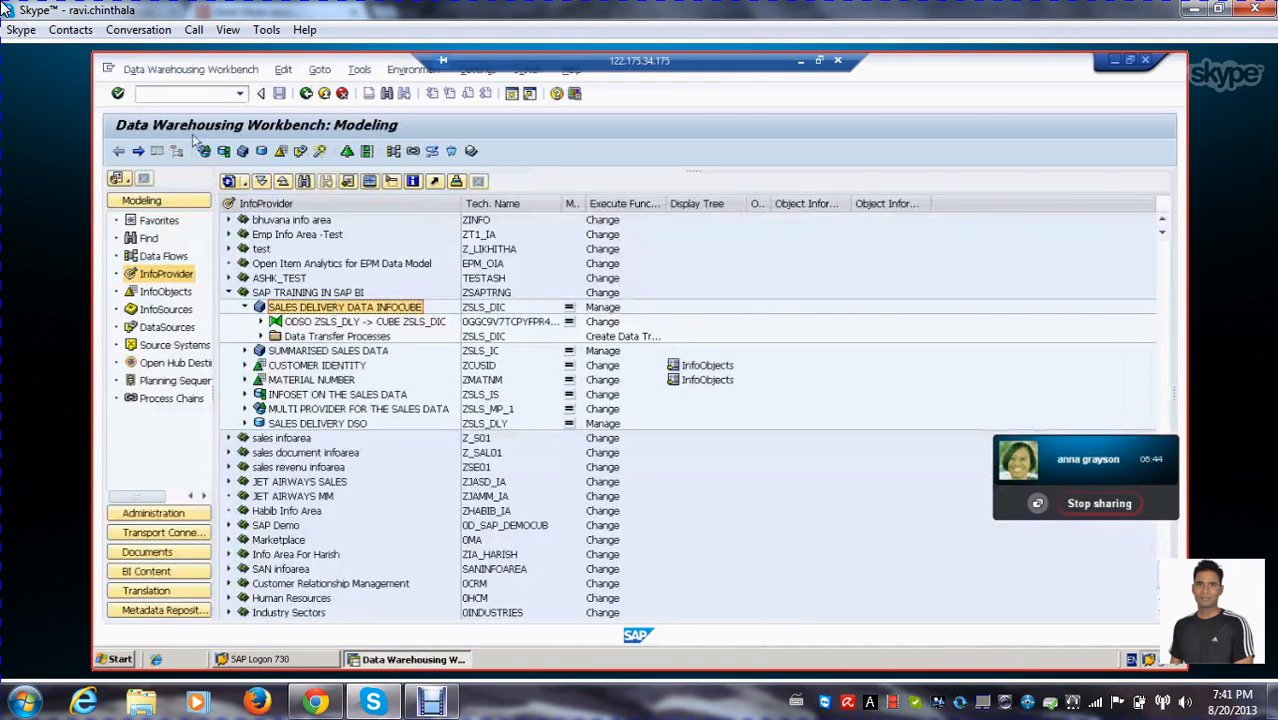
pyautogui.click(306, 94)
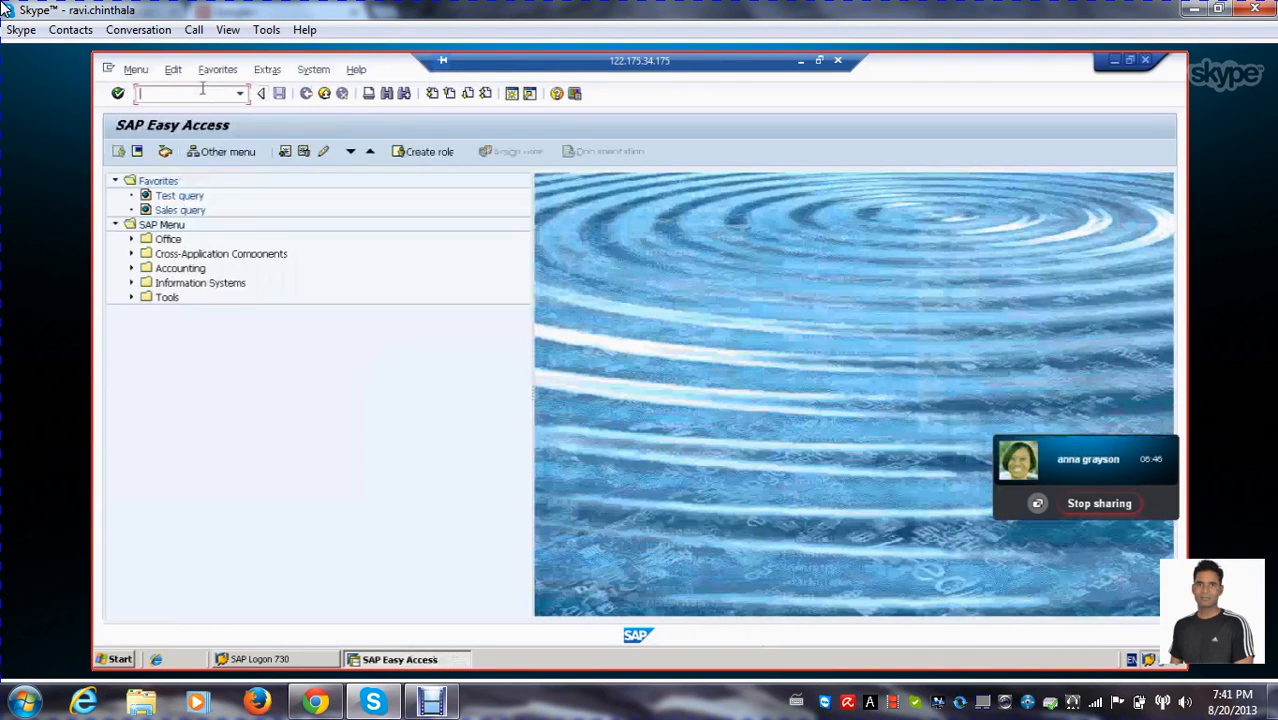
pyautogui.write('l')
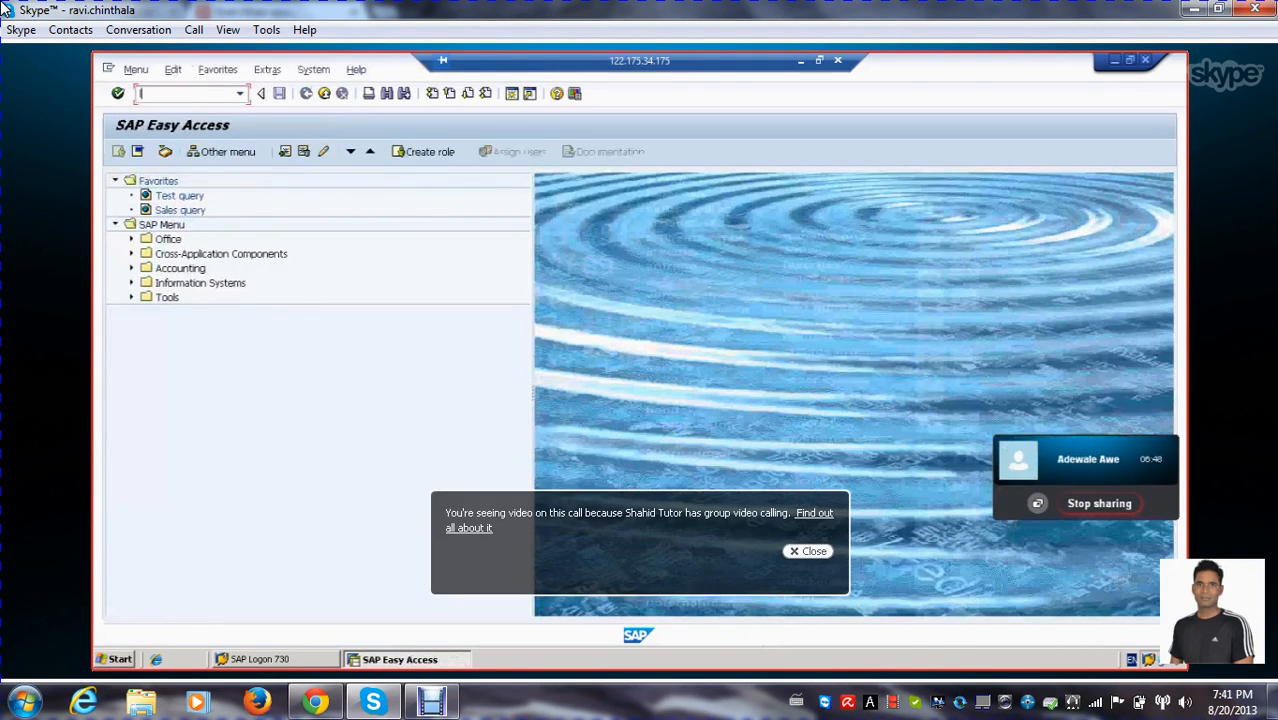
pyautogui.write('dstcube')
pyautogui.press('Return')
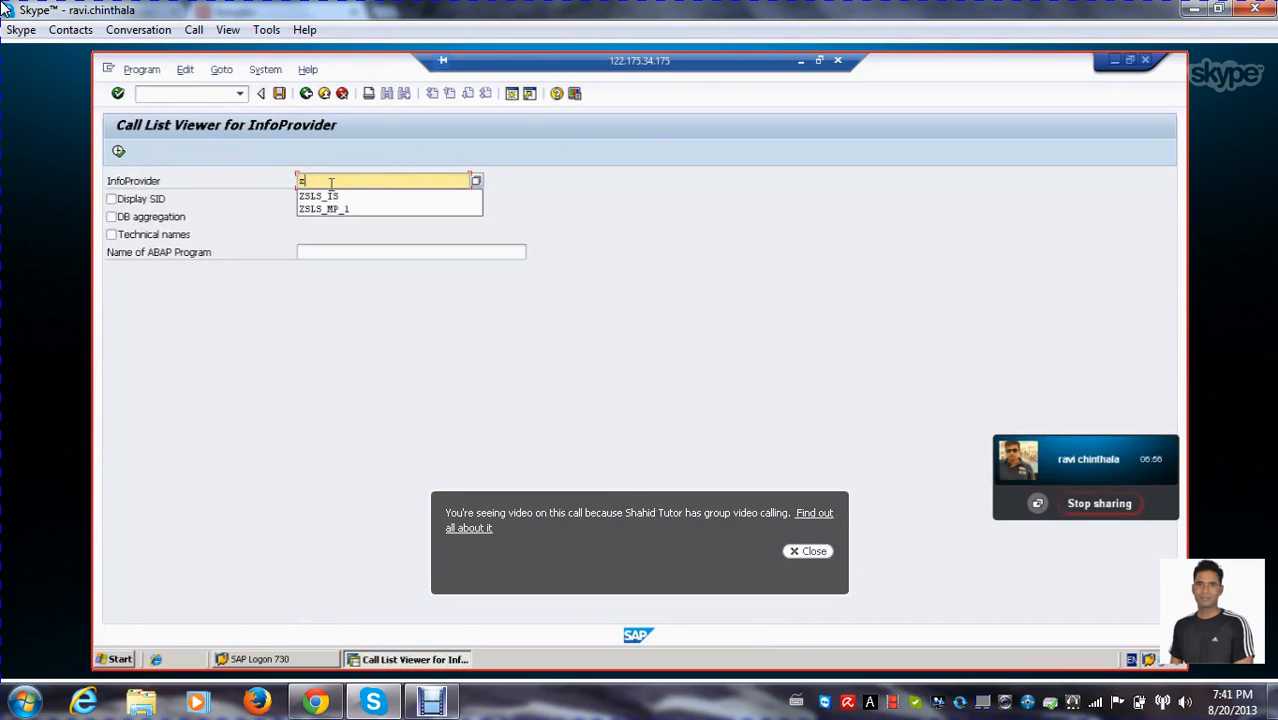
# Enter zsls_dic as the InfoProvider and execute to open its selection screen
pyautogui.click(331, 184)
pyautogui.write('zsls')
pyautogui.write('_c1c')
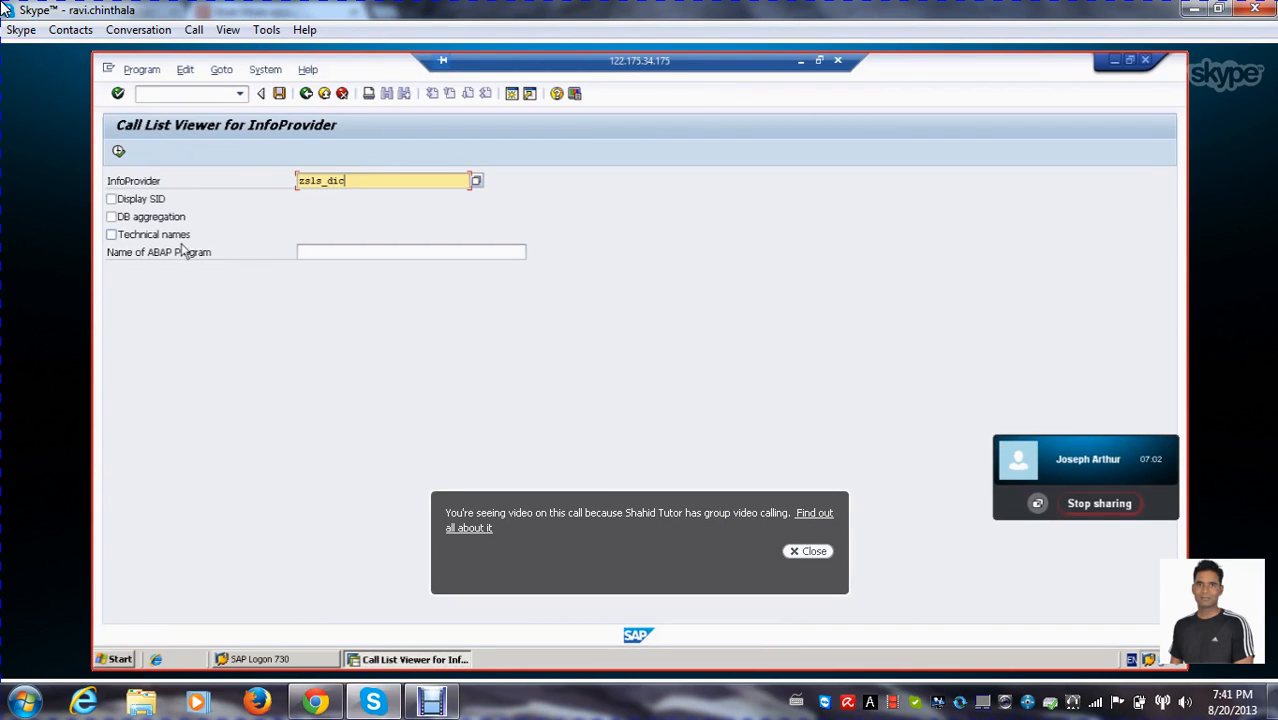
pyautogui.click(118, 151)
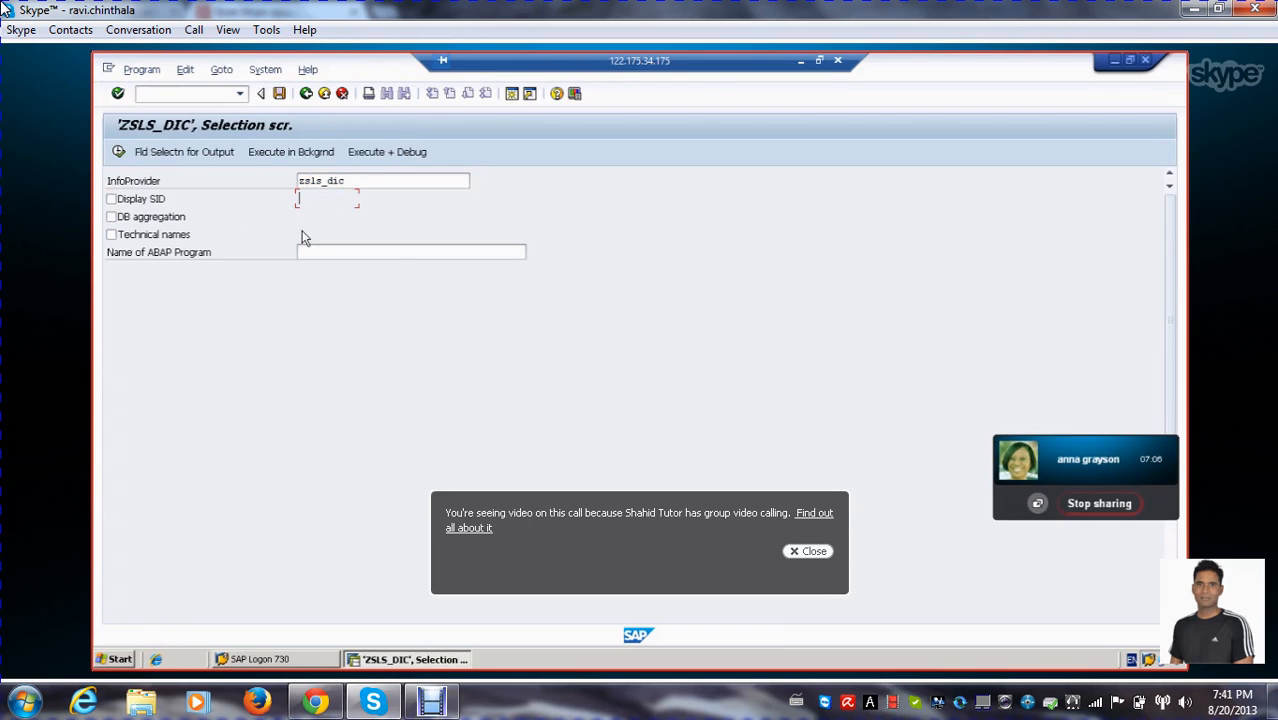
# Include Date, MATERIAL NUMBER, SALES DELIVERY LOCAT, INVOICE NUMBER, Currency and all three Time fields in the output field selection and apply it
pyautogui.click(209, 151)
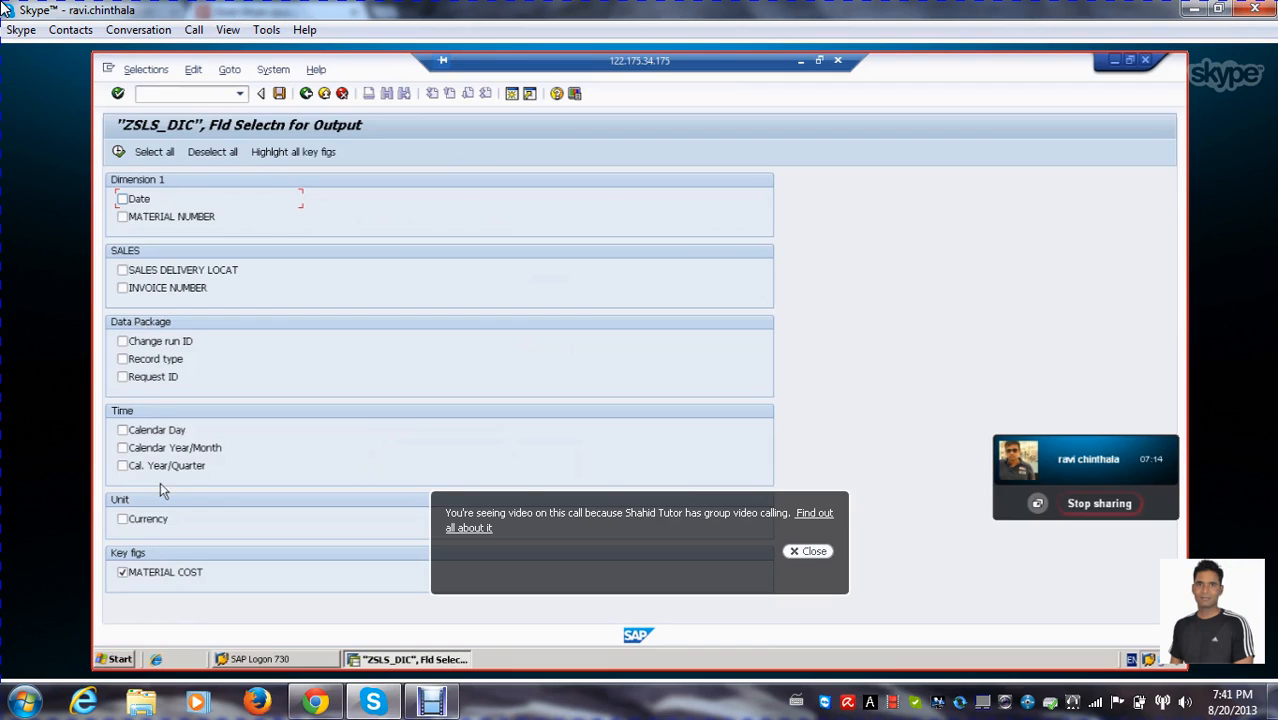
pyautogui.click(122, 430)
pyautogui.click(124, 466)
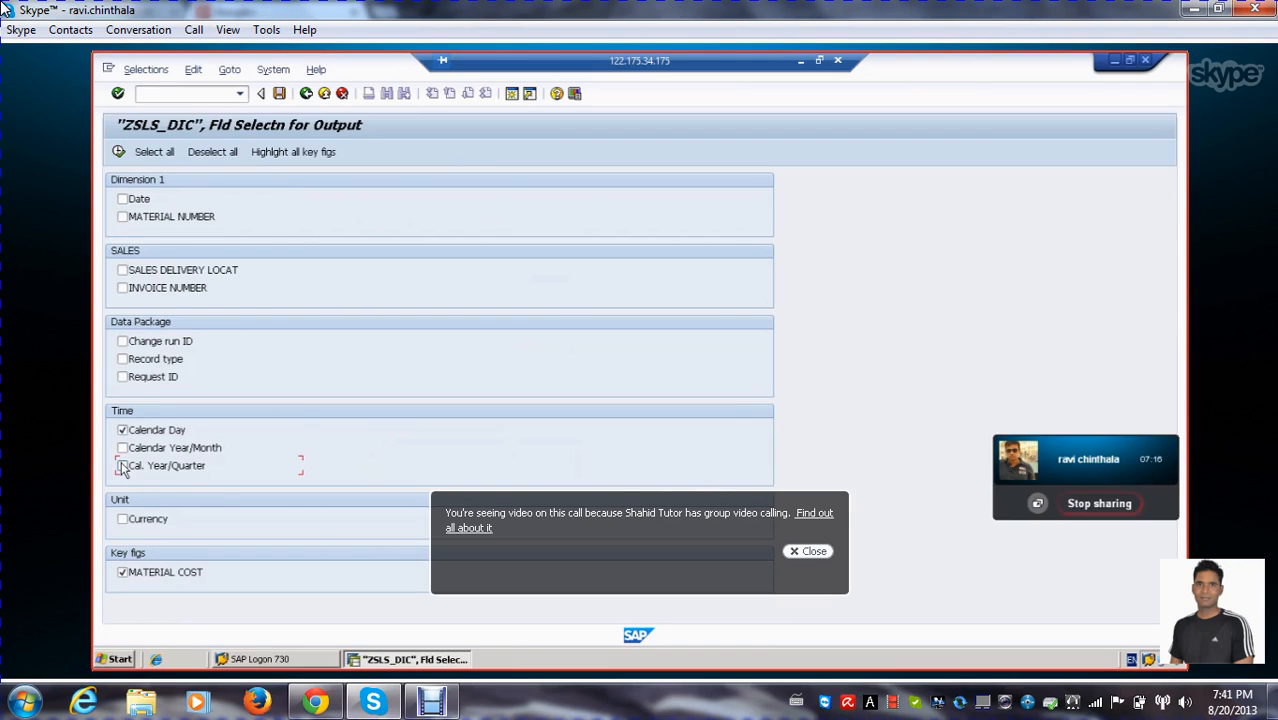
pyautogui.click(123, 448)
pyautogui.click(124, 520)
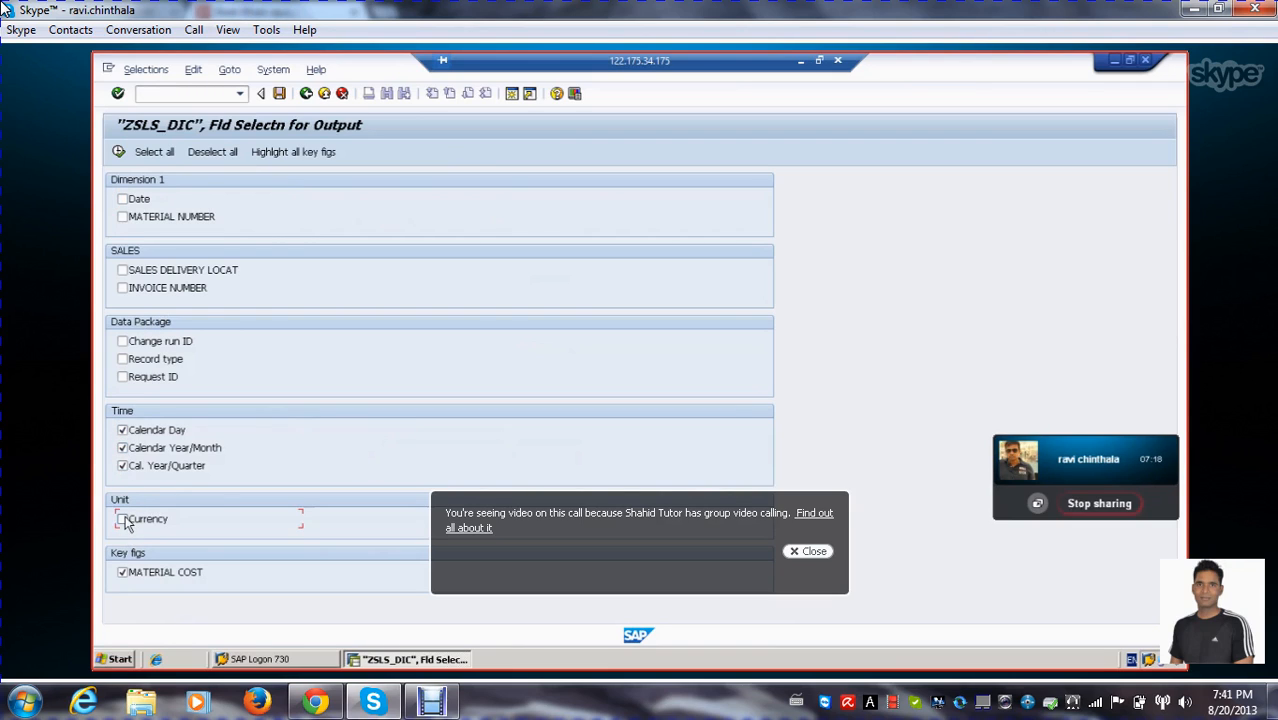
pyautogui.click(123, 217)
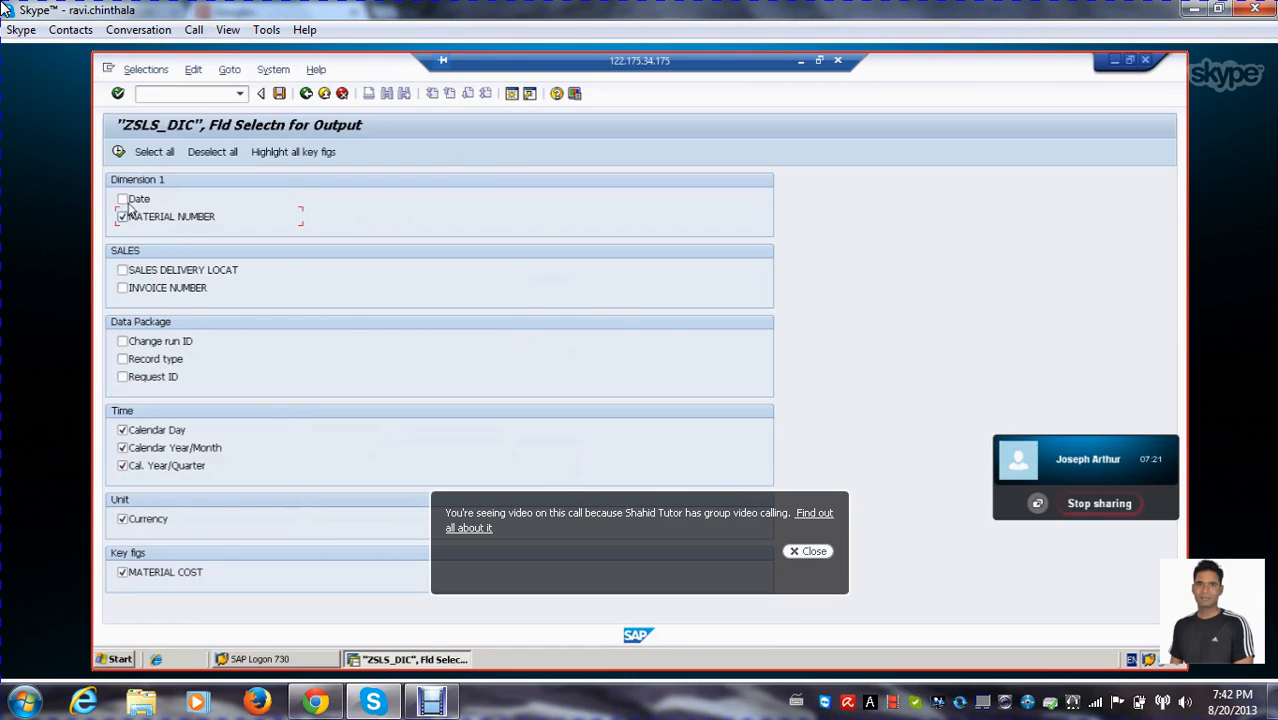
pyautogui.click(122, 199)
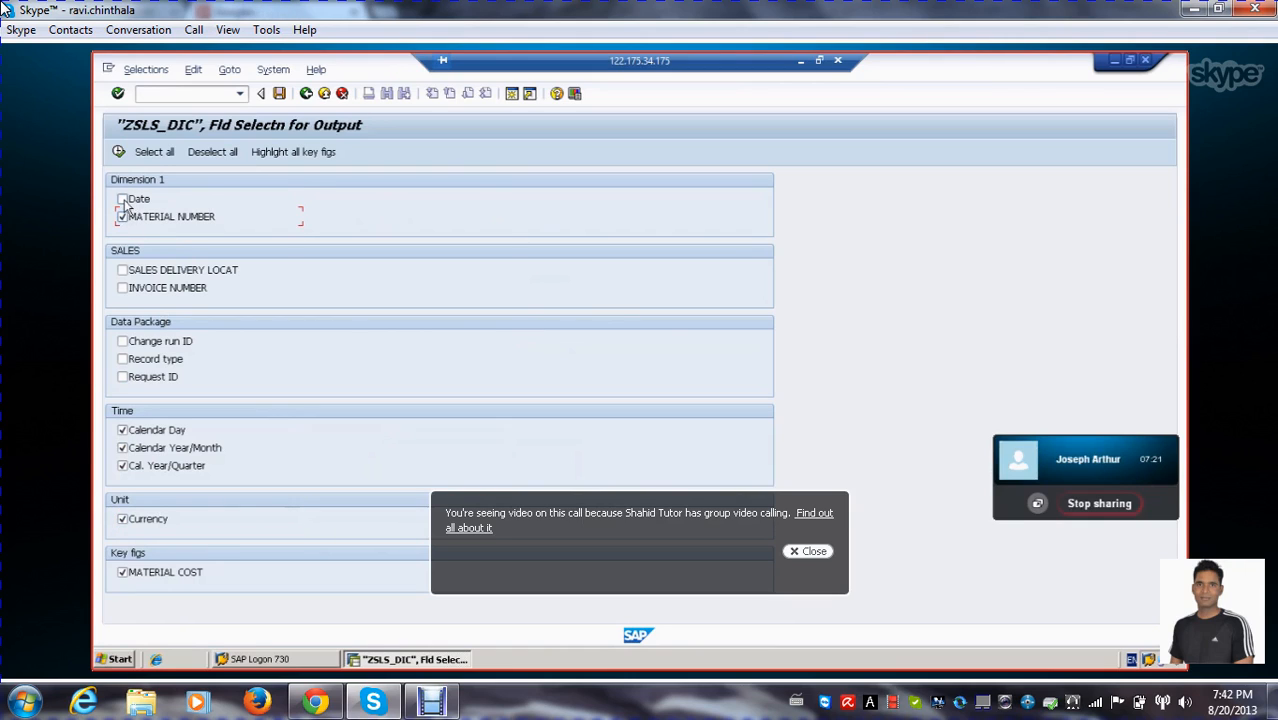
pyautogui.click(123, 270)
pyautogui.click(122, 288)
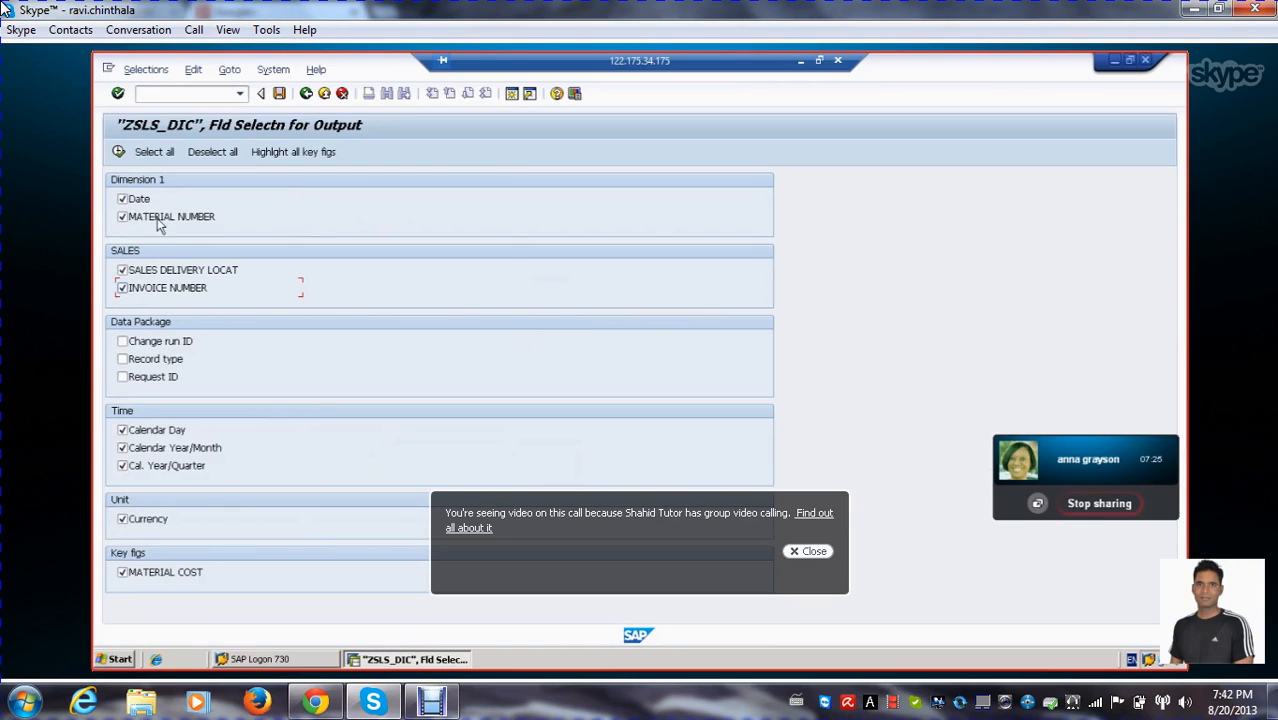
pyautogui.click(118, 152)
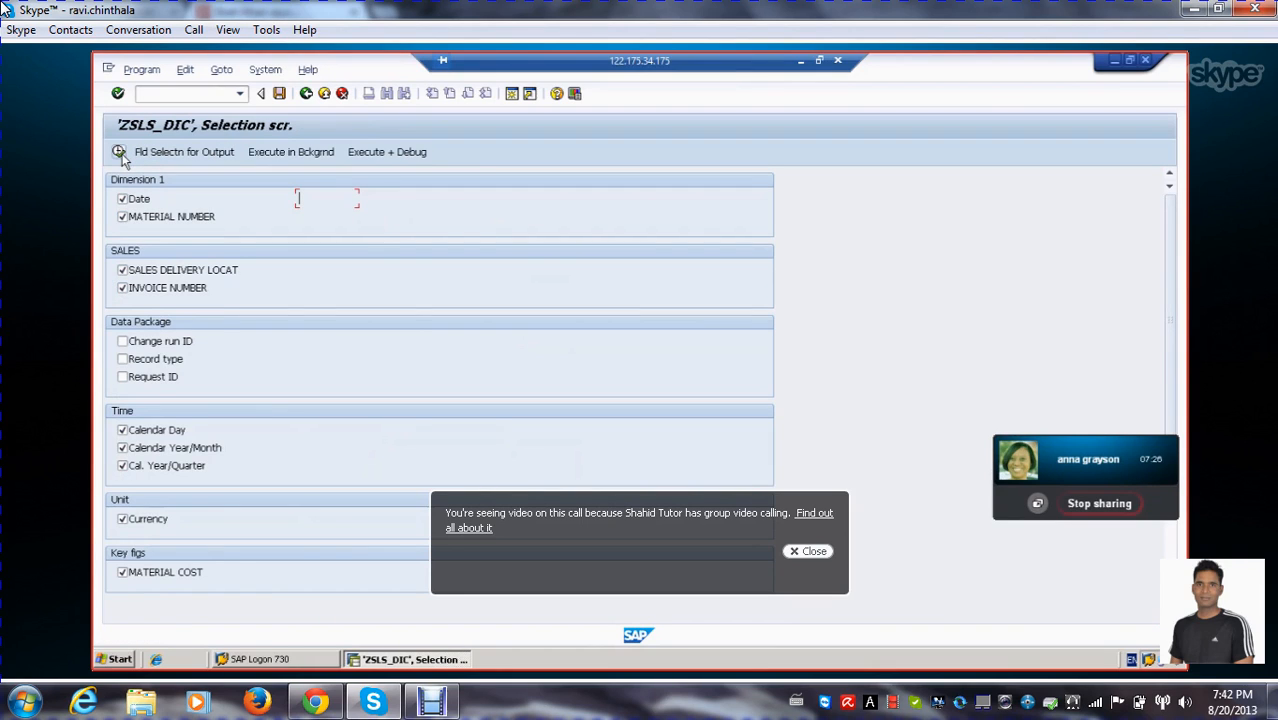
# List the InfoCube data, widen the output columns to examine the records, and return to SAP Easy Access
pyautogui.click(118, 152)
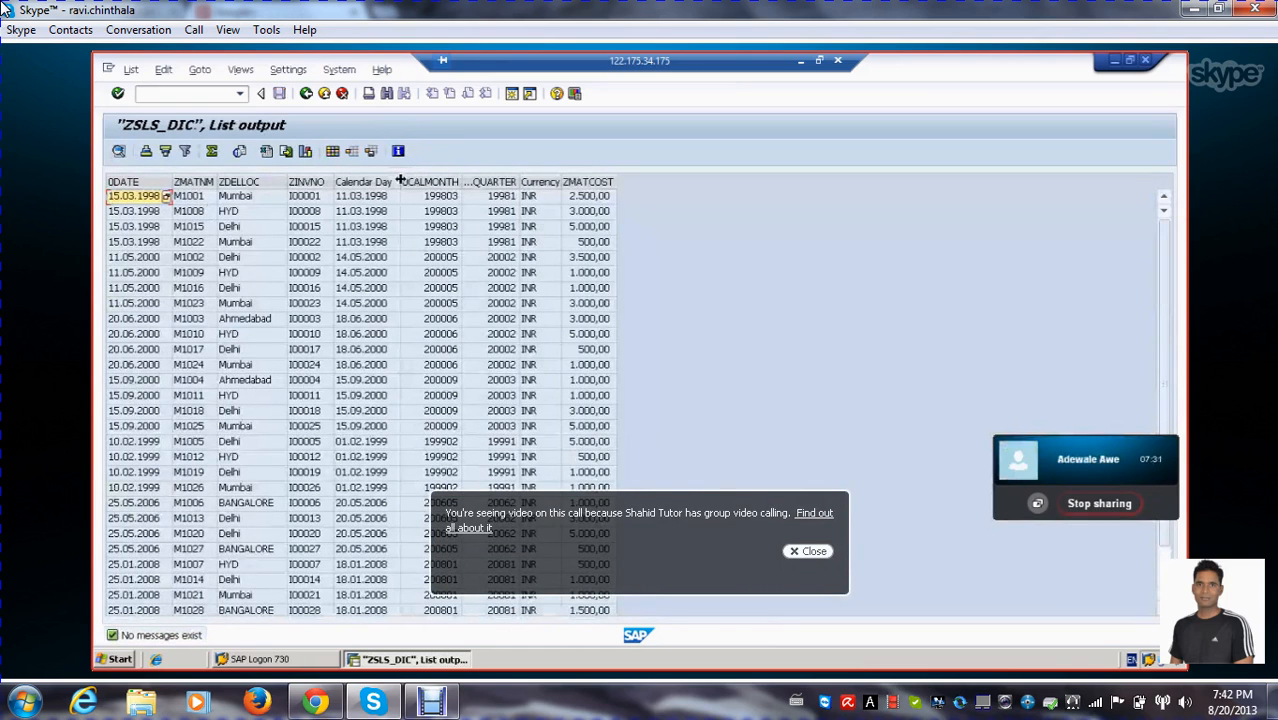
pyautogui.moveTo(403, 181); pyautogui.dragTo(499, 181)
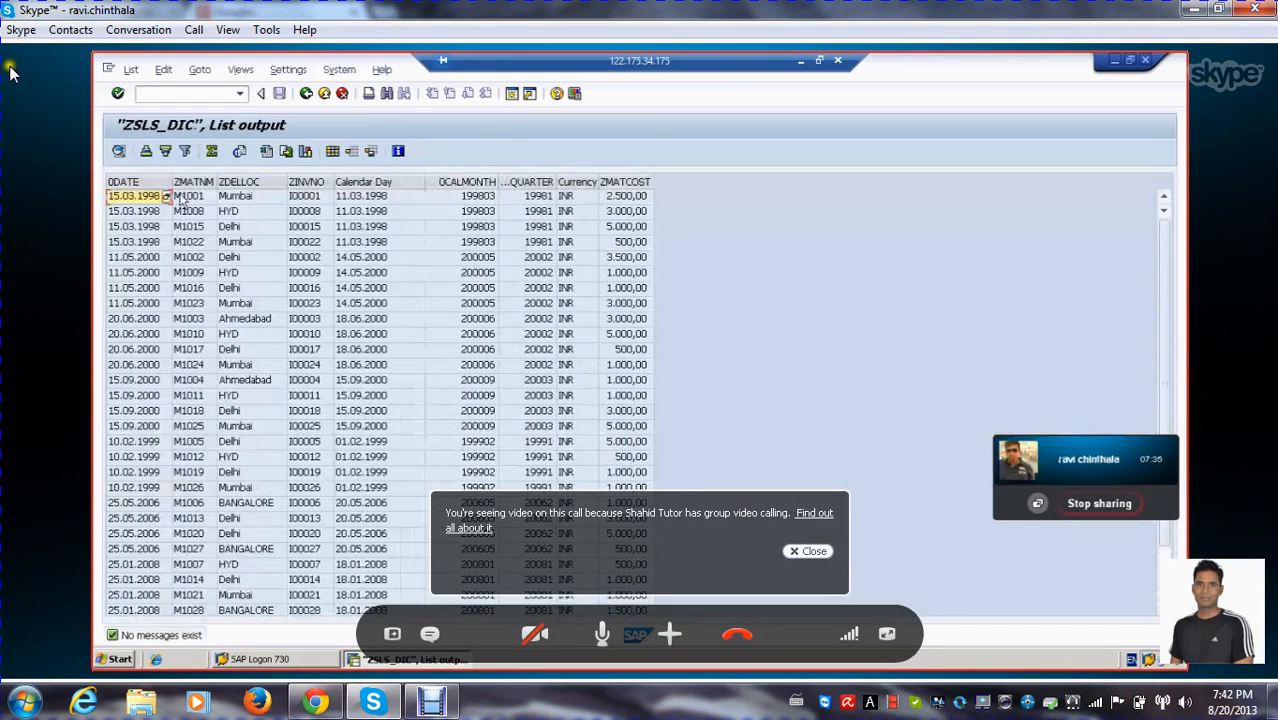
pyautogui.click(805, 552)
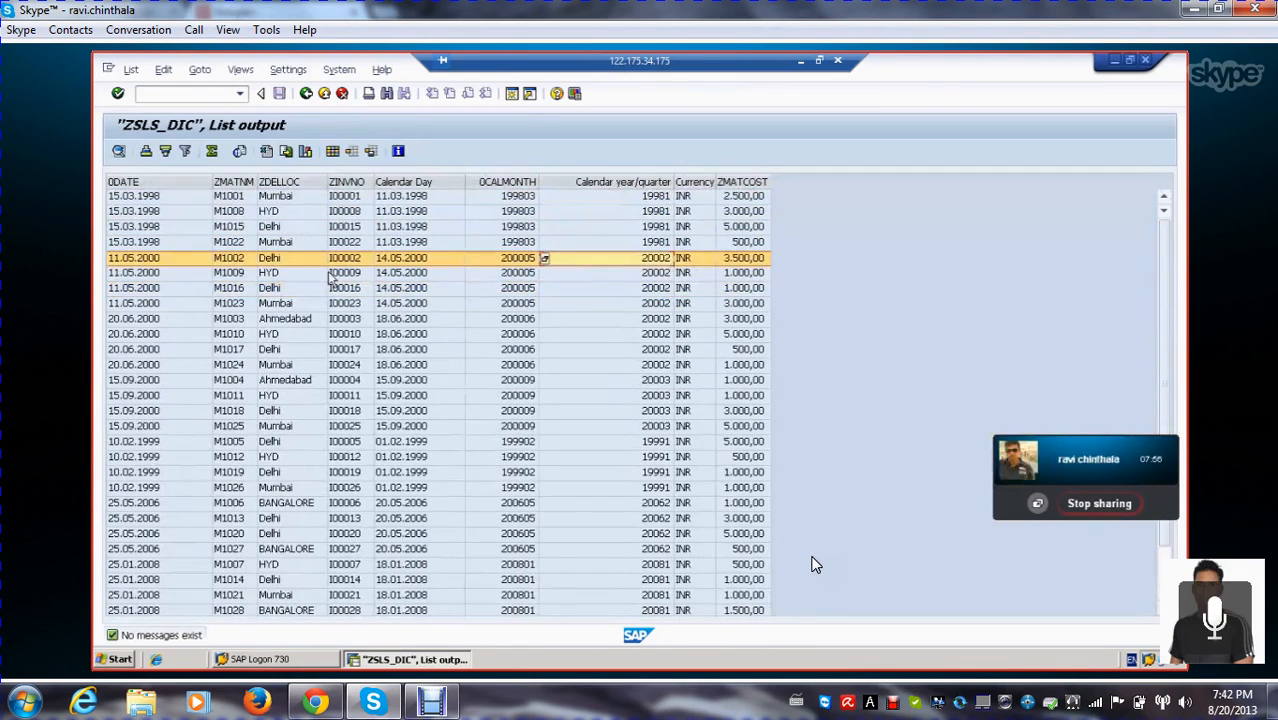
pyautogui.click(307, 95)
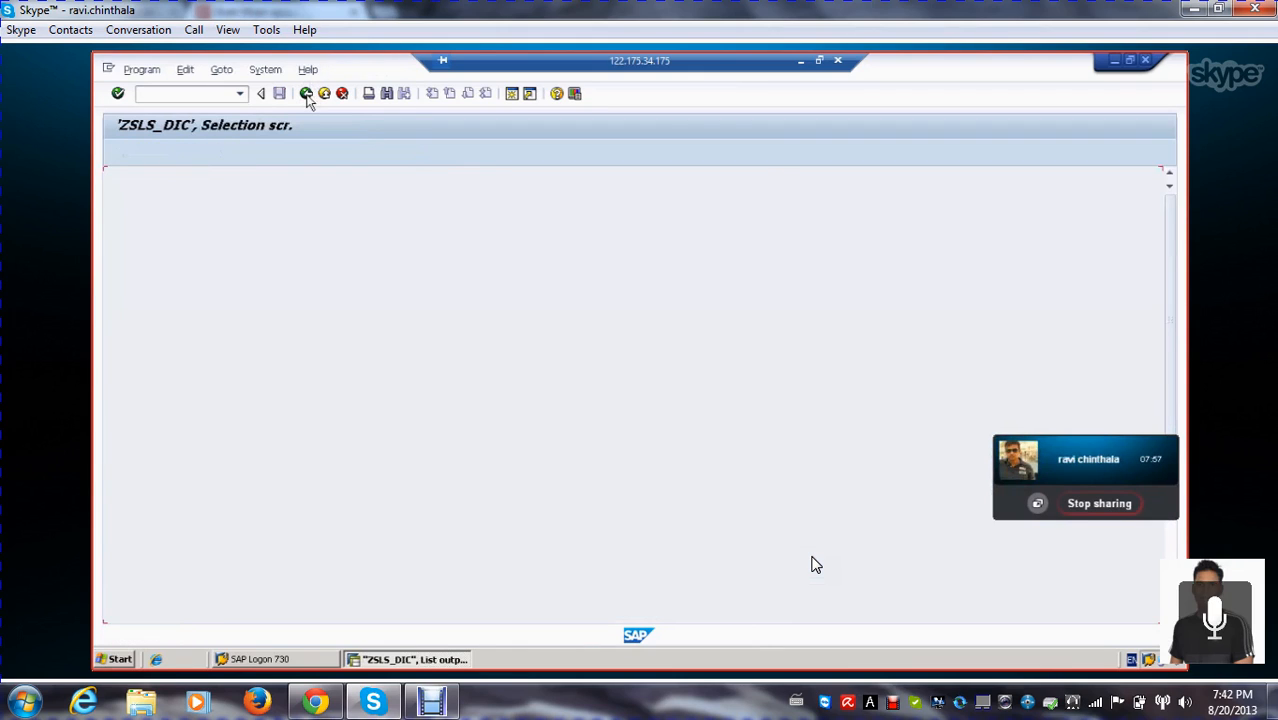
pyautogui.click(307, 95)
pyautogui.click(307, 95)
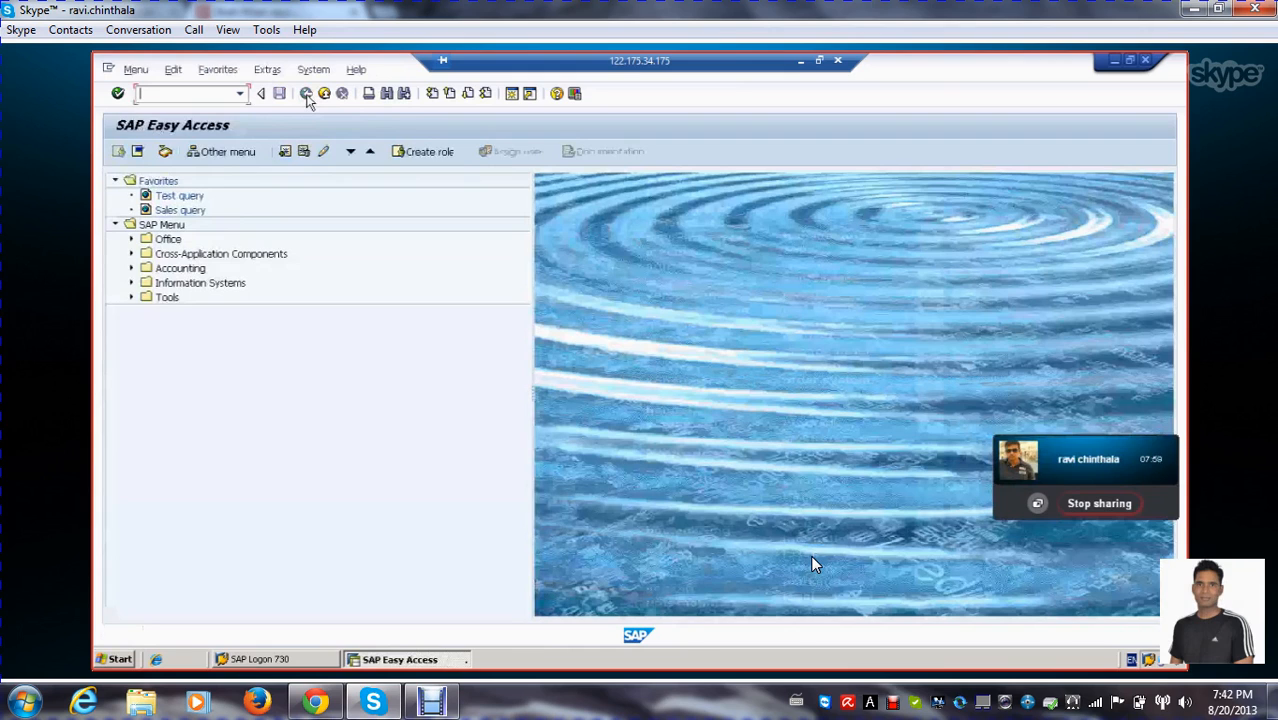
# Minimize the SAP window and refresh the remote desktop
pyautogui.click(1114, 61)
pyautogui.click(549, 105)
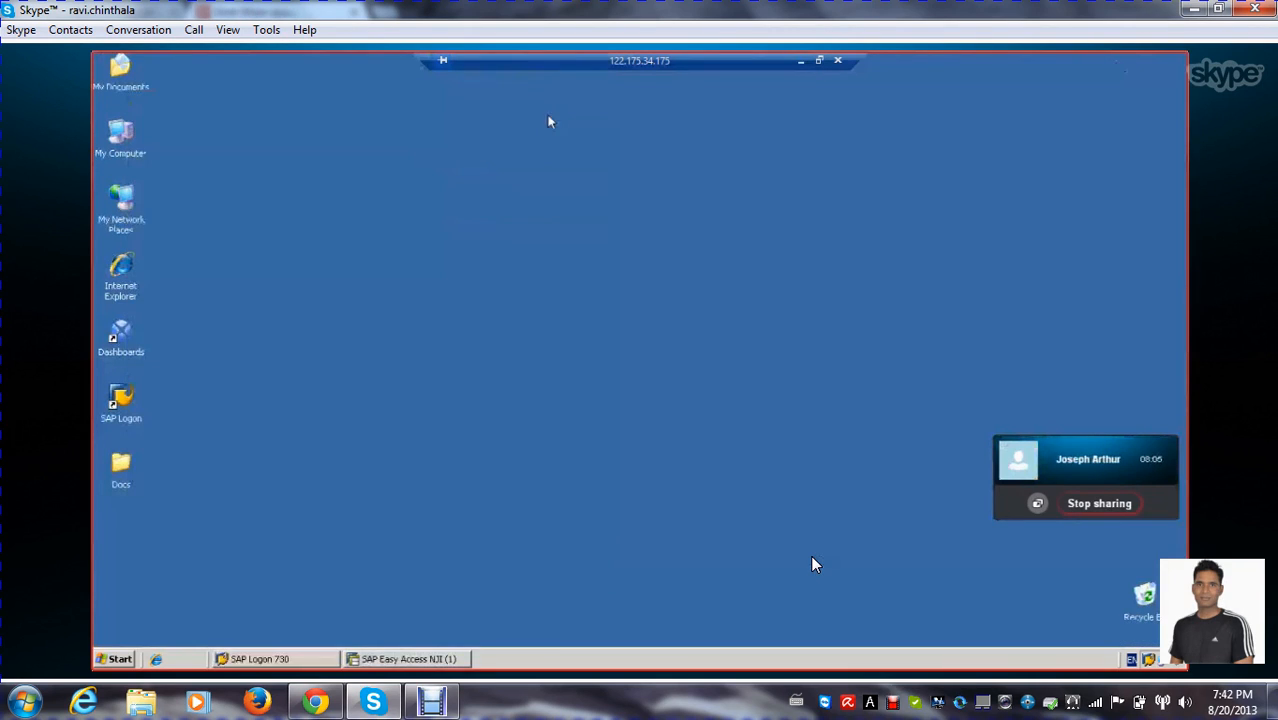
pyautogui.rightClick(576, 182)
pyautogui.rightClick(500, 166)
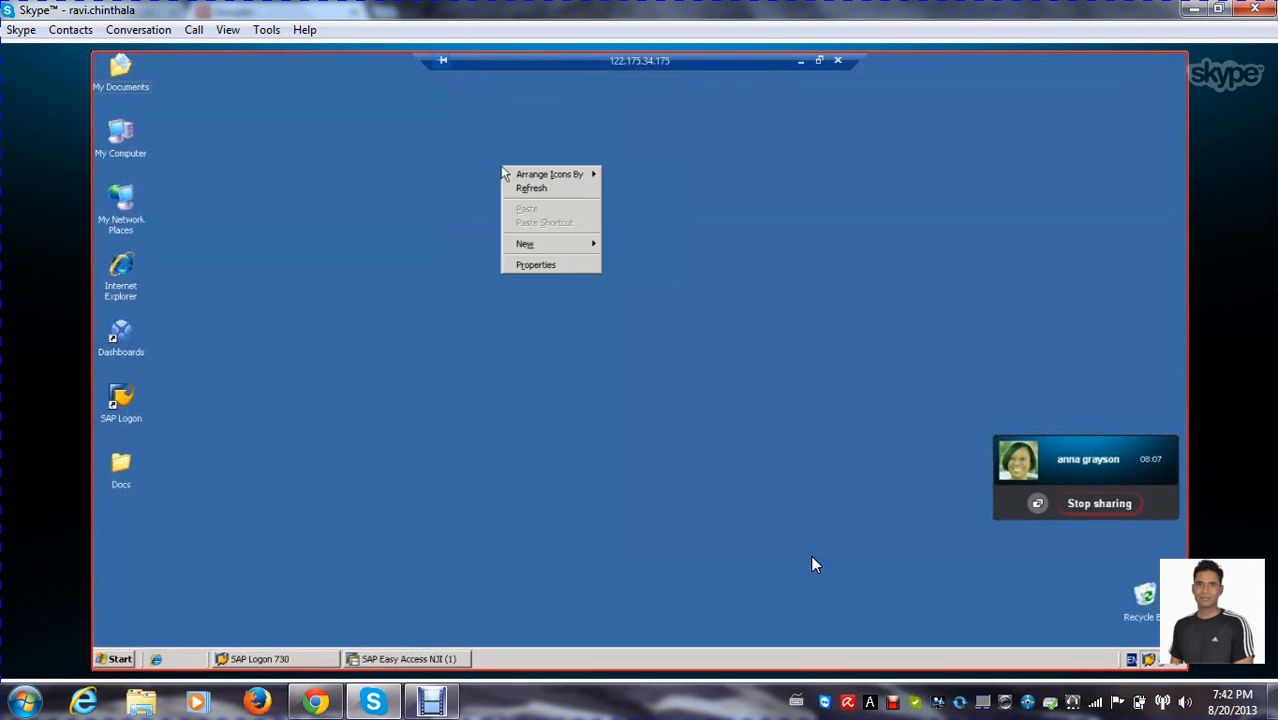
pyautogui.click(532, 190)
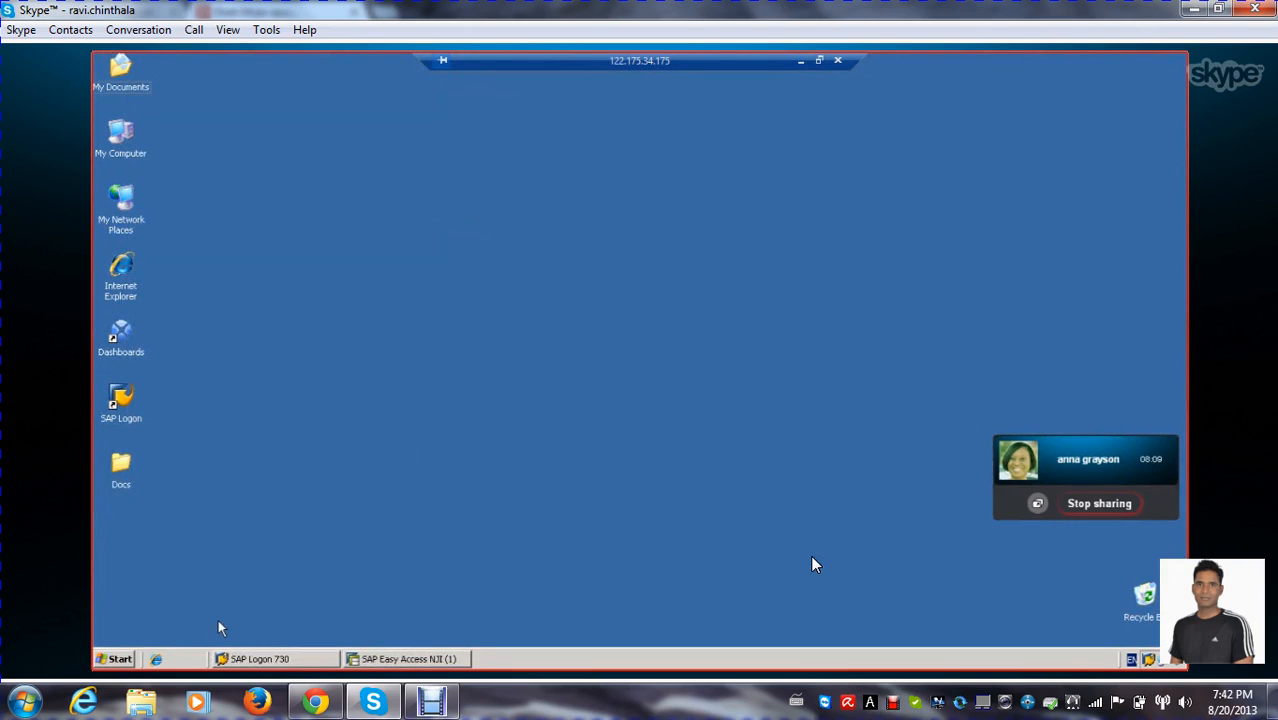
# Browse the remote server's installed programs to examine the Business Explorer group
pyautogui.click(112, 660)
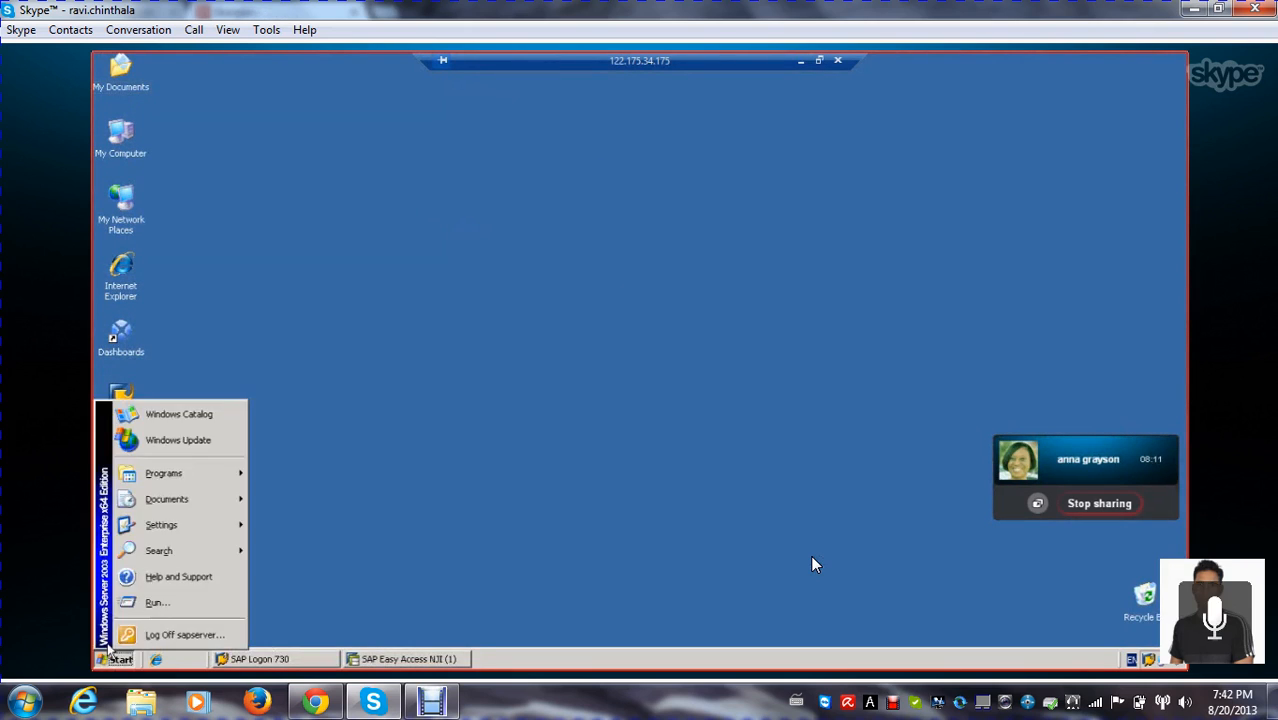
pyautogui.moveTo(200, 474)
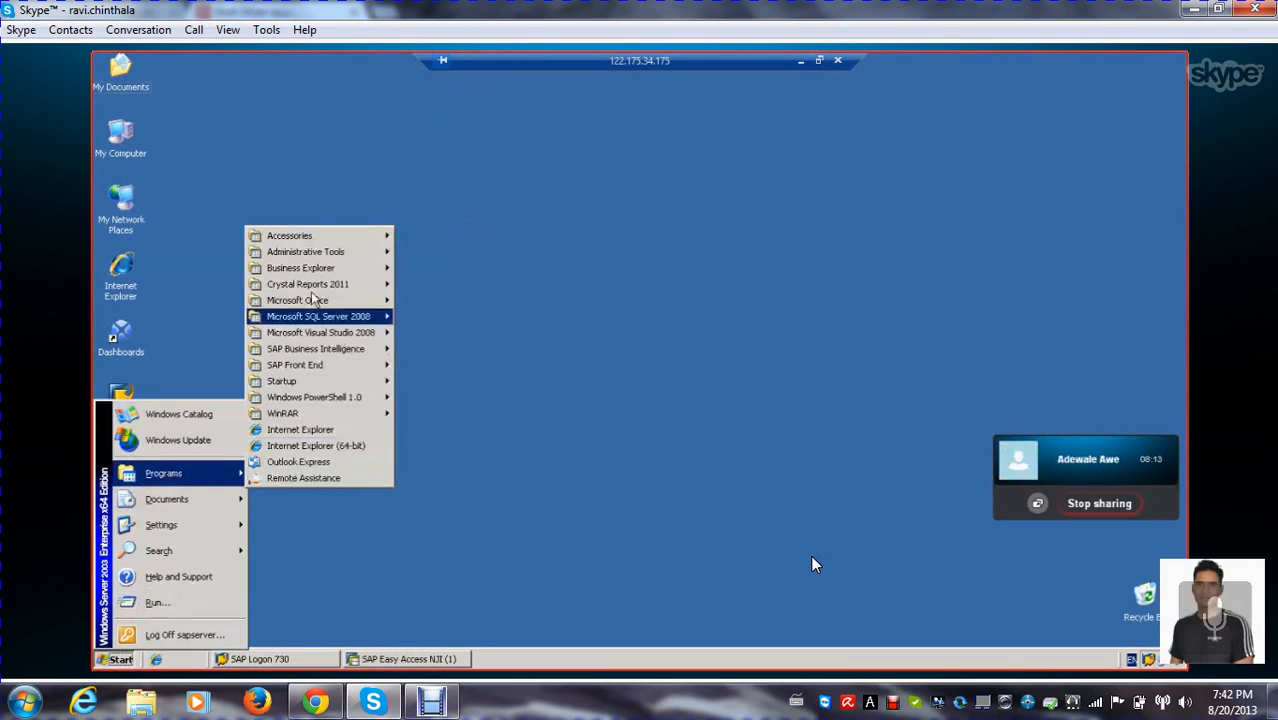
pyautogui.moveTo(328, 268)
pyautogui.click(413, 267)
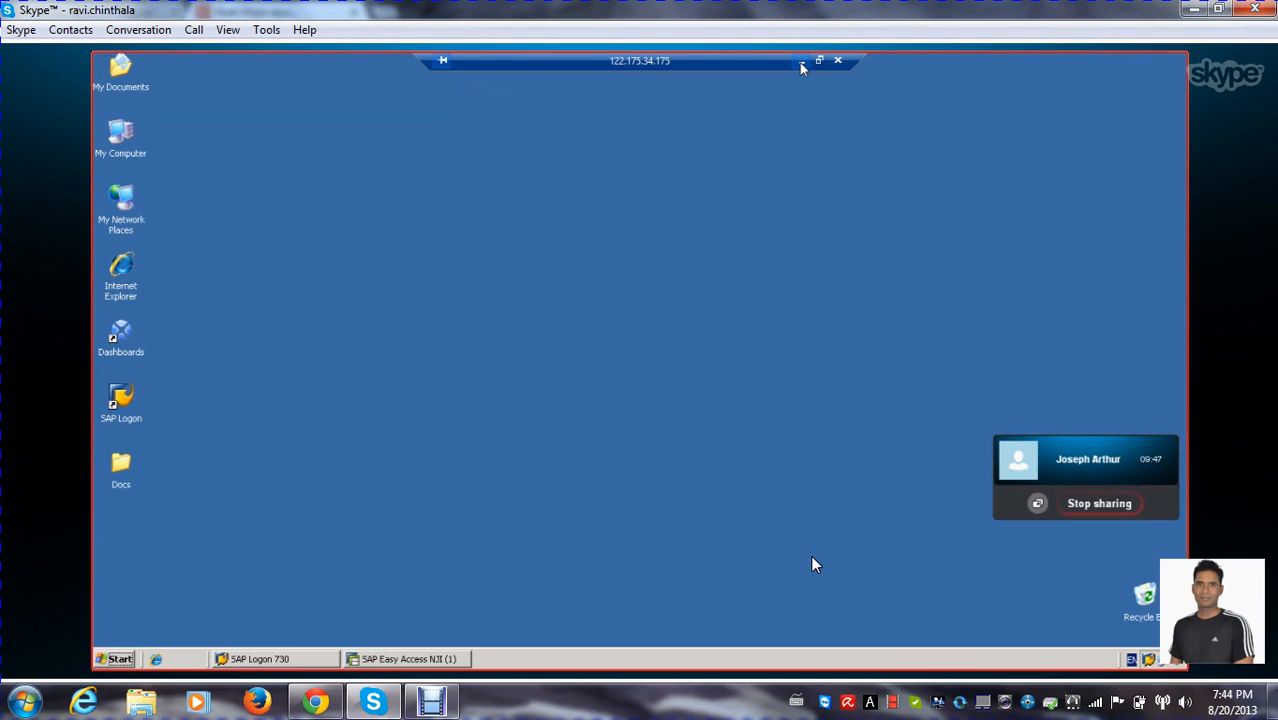
# Minimize the remote session to switch to the blank Book1 workbook in Excel, and select cell E4 on Sheet1
pyautogui.click(802, 62)
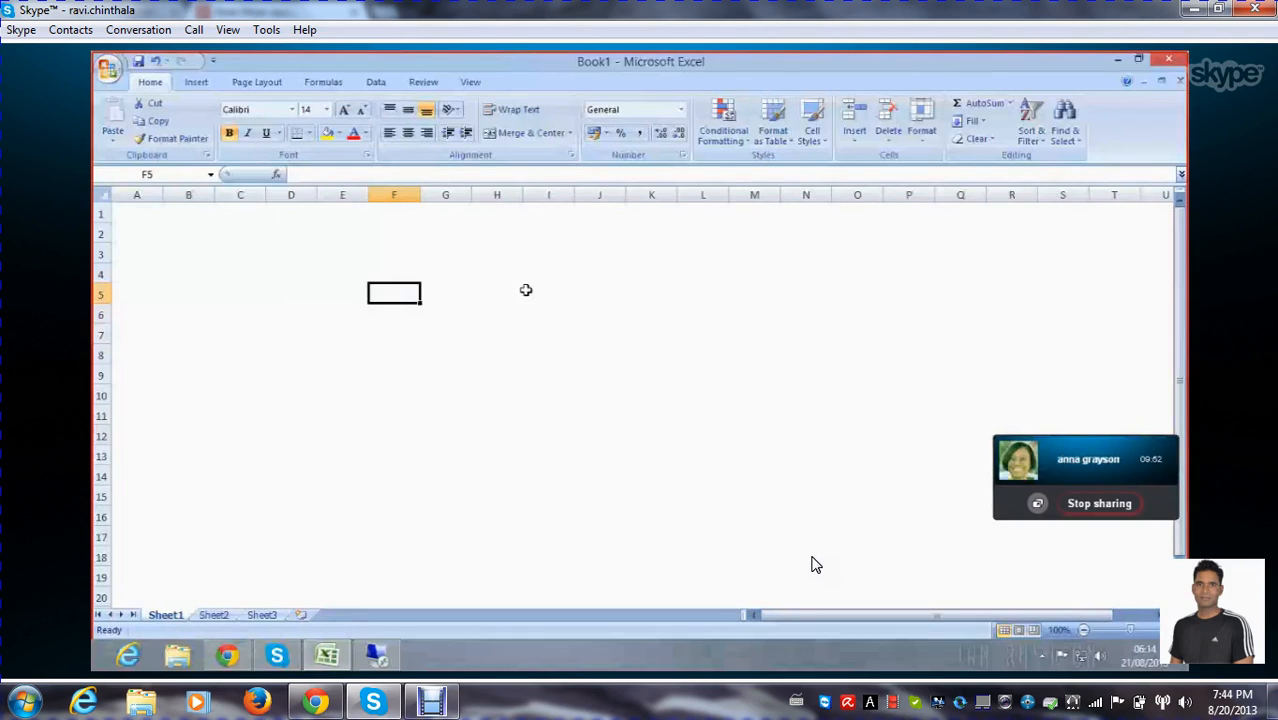
pyautogui.moveTo(260, 251); pyautogui.dragTo(396, 298)
pyautogui.click(560, 430)
pyautogui.click(321, 278)
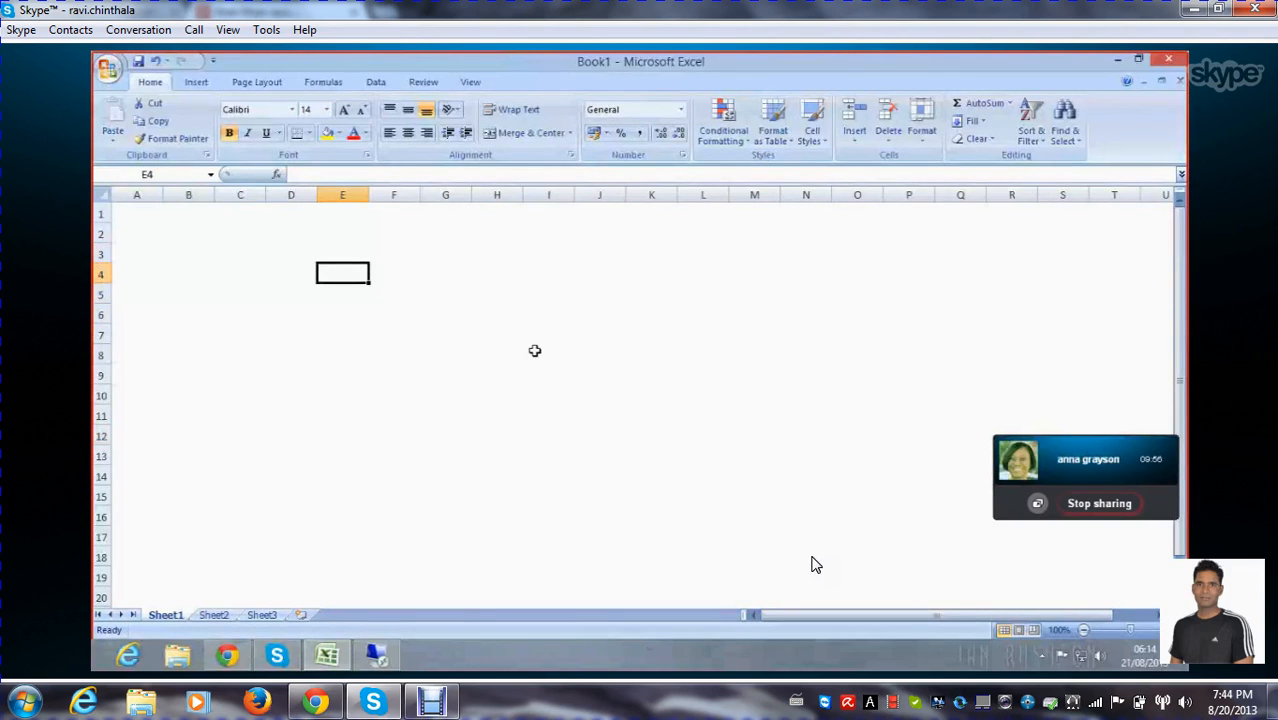
# Enter "1. Variables" in cell E4 and "2. Workbooks" in cell E5
pyautogui.write('1')
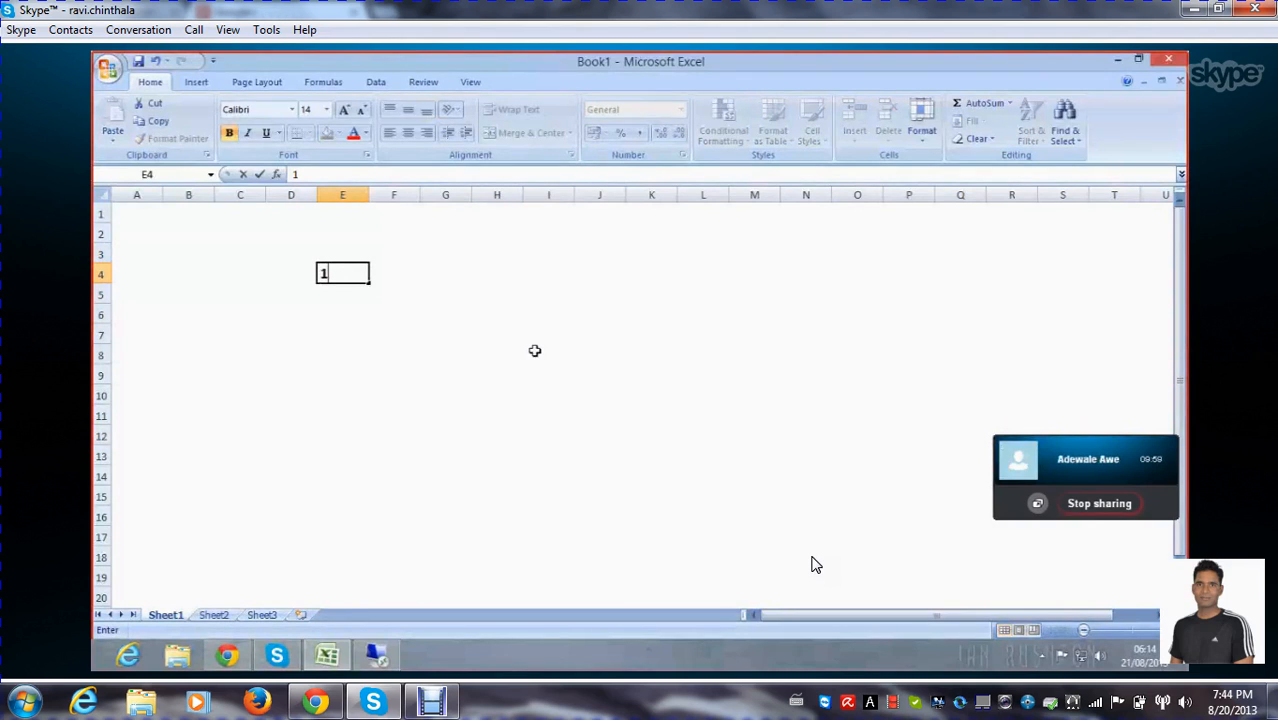
pyautogui.write('. Variables')
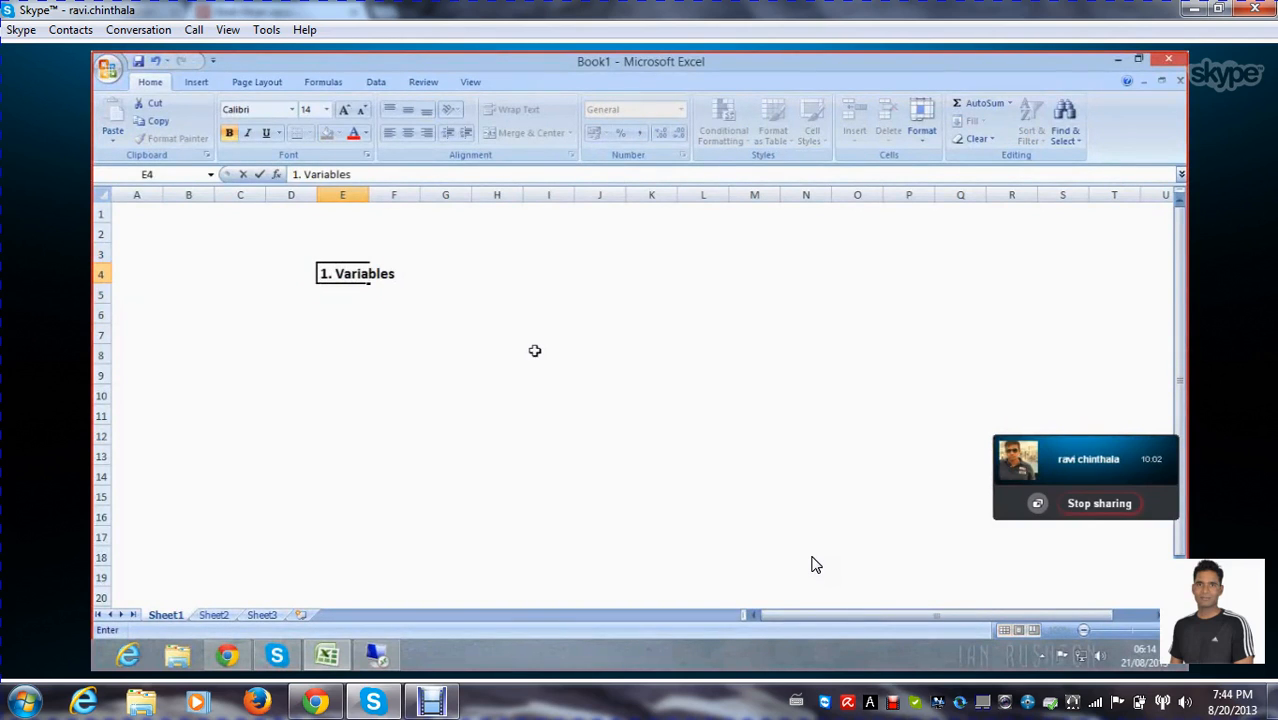
pyautogui.press('Return')
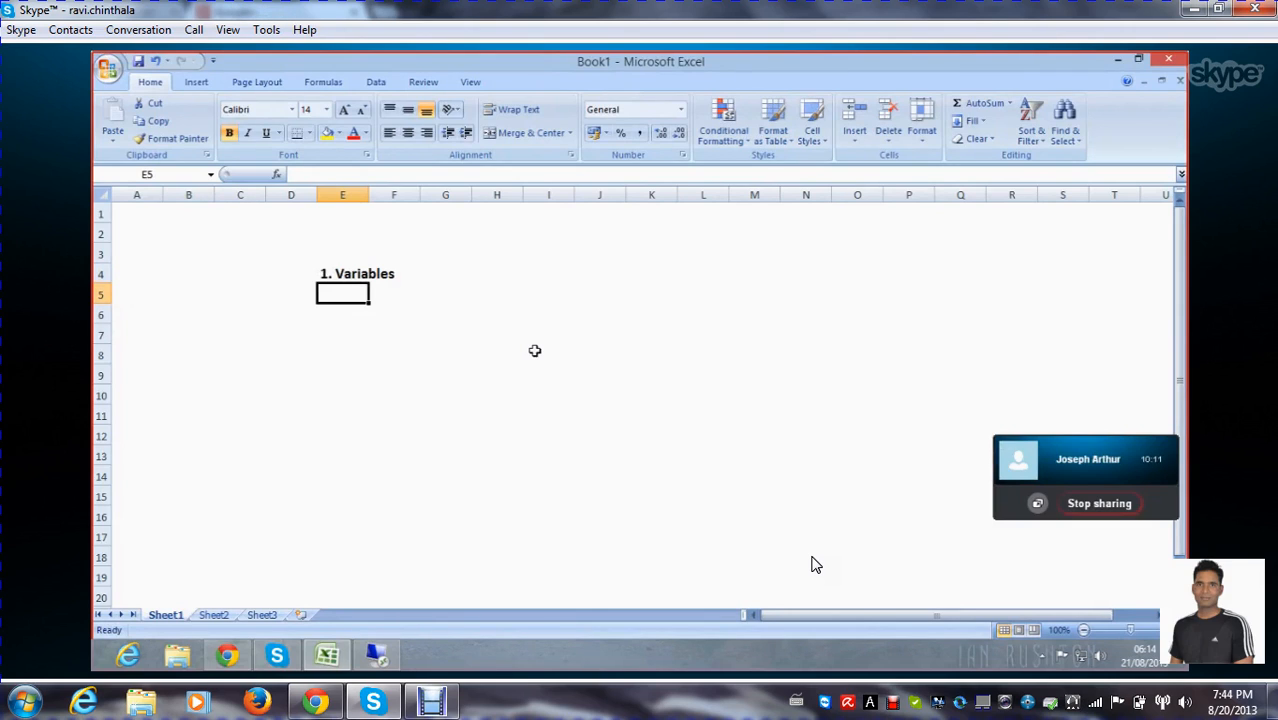
pyautogui.write('2. Work')
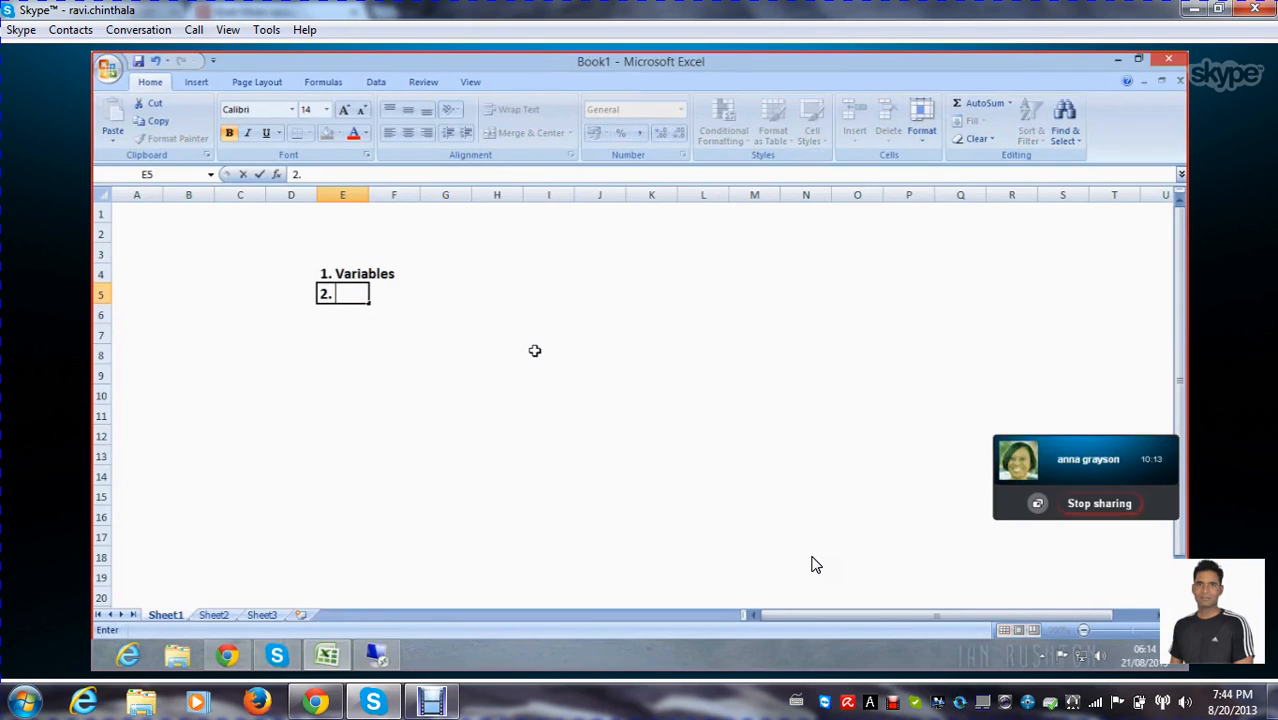
pyautogui.write('books')
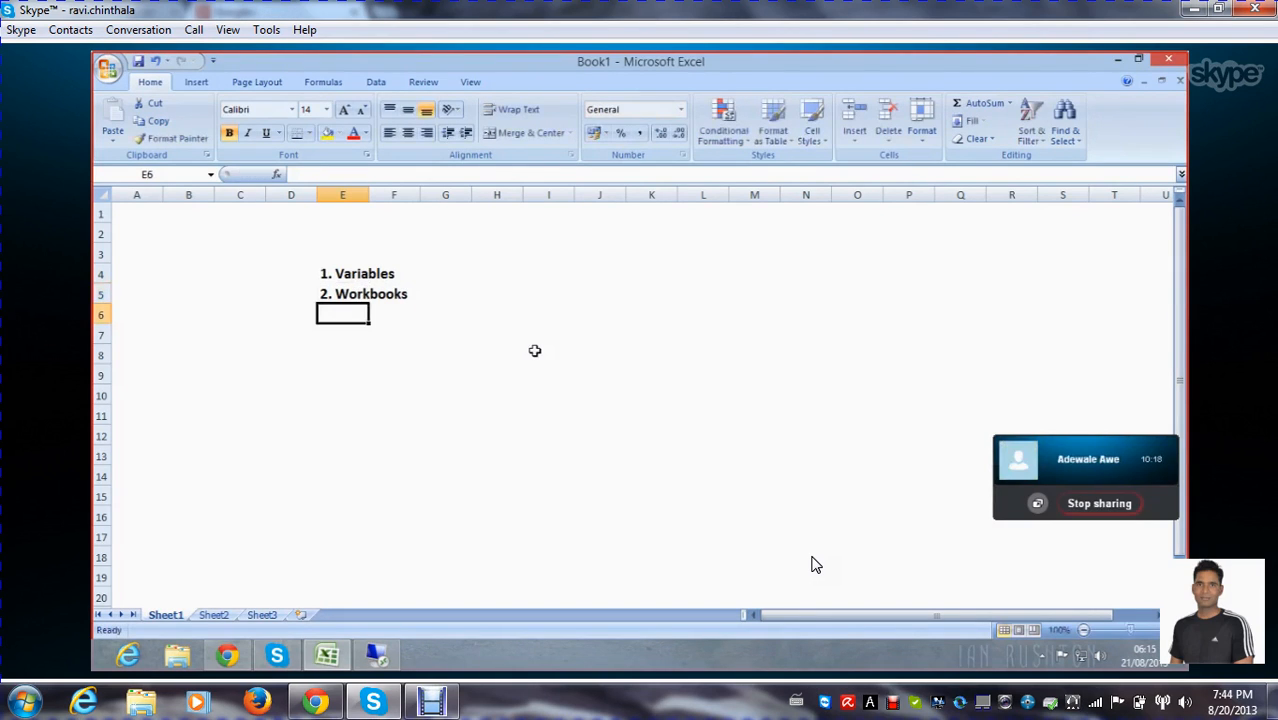
pyautogui.press('Return')
# Enter "3. RRI(Report-to-Report Interface)" in cell E6 as the third topic of the list
pyautogui.write('3.')
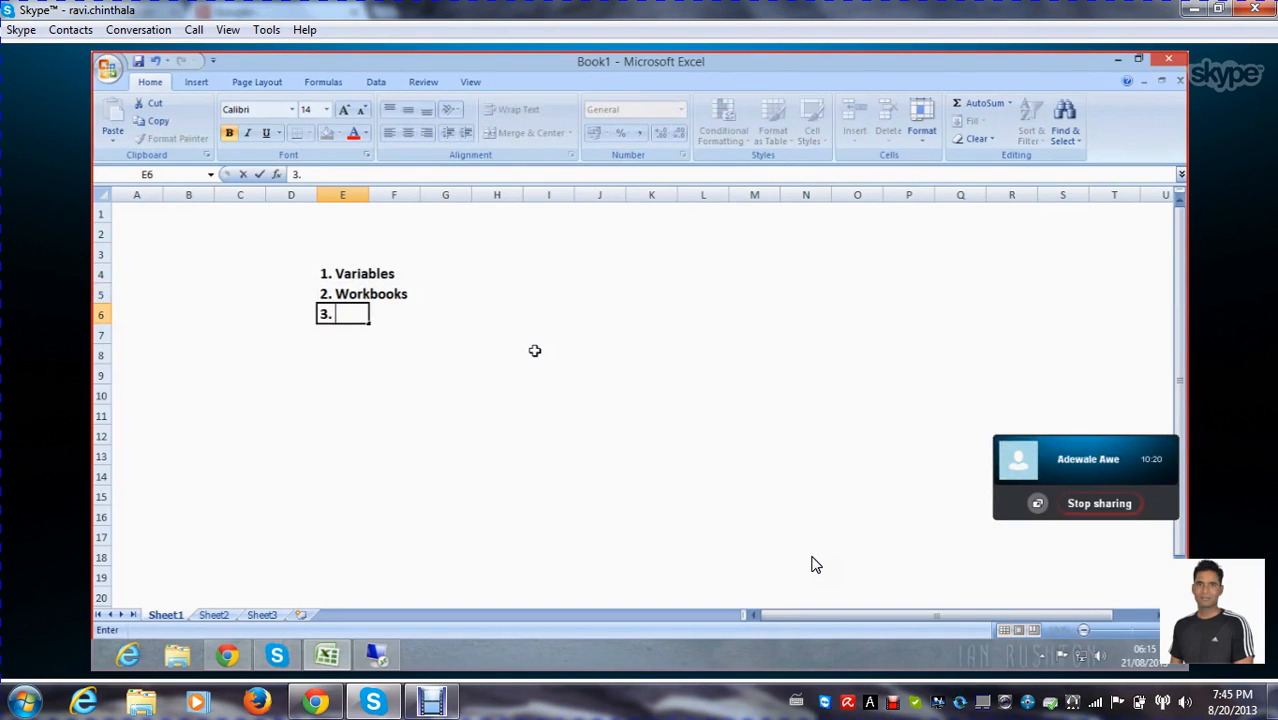
pyautogui.write(' RRI')
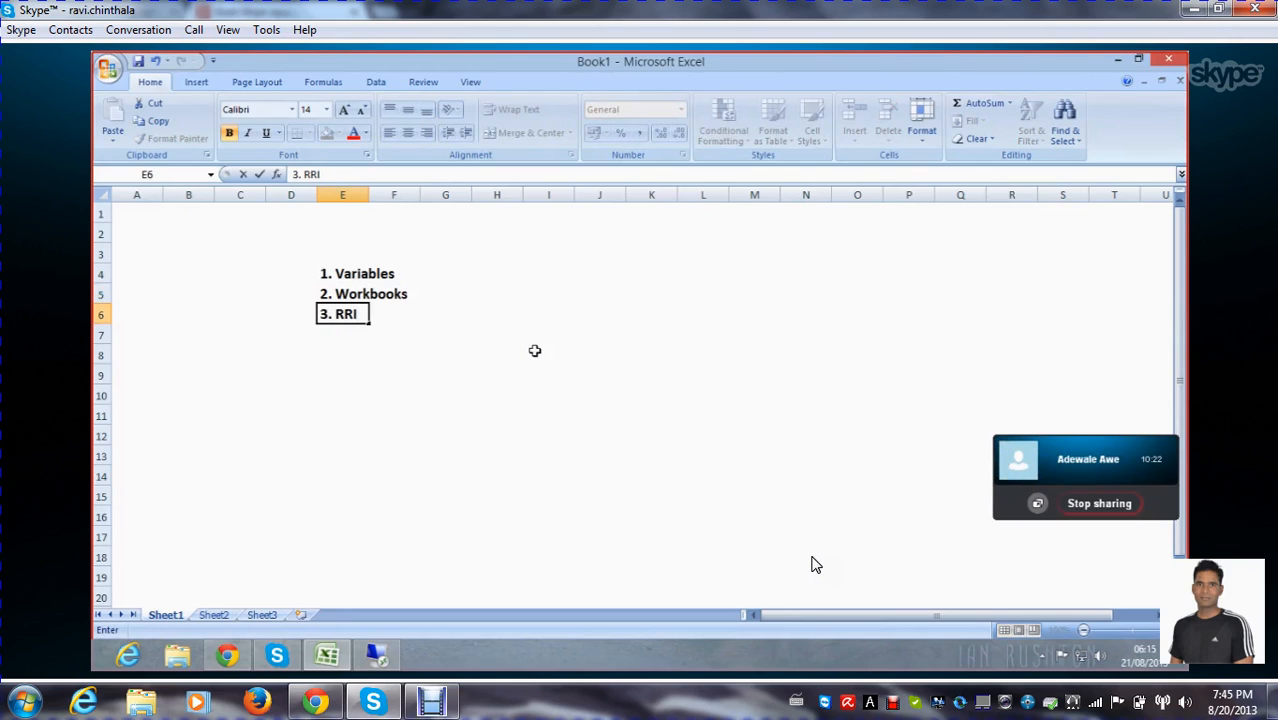
pyautogui.write('()')
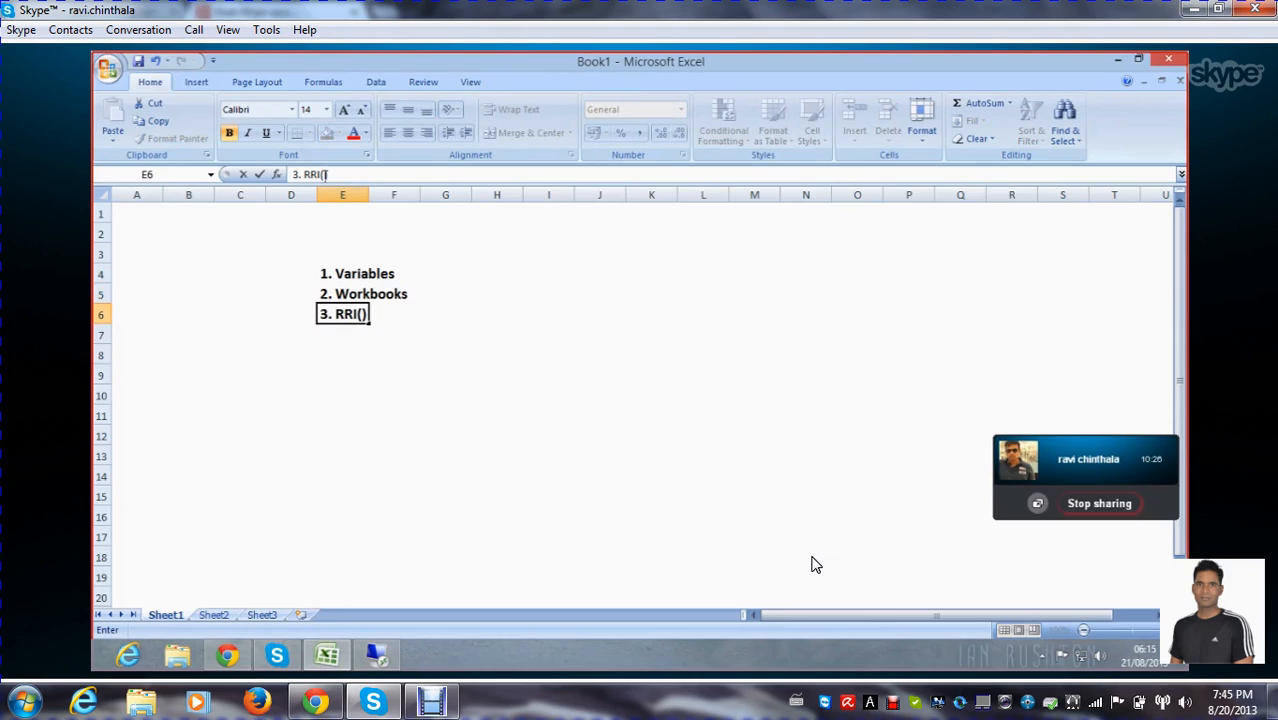
pyautogui.press('F2')
pyautogui.write('Rep')
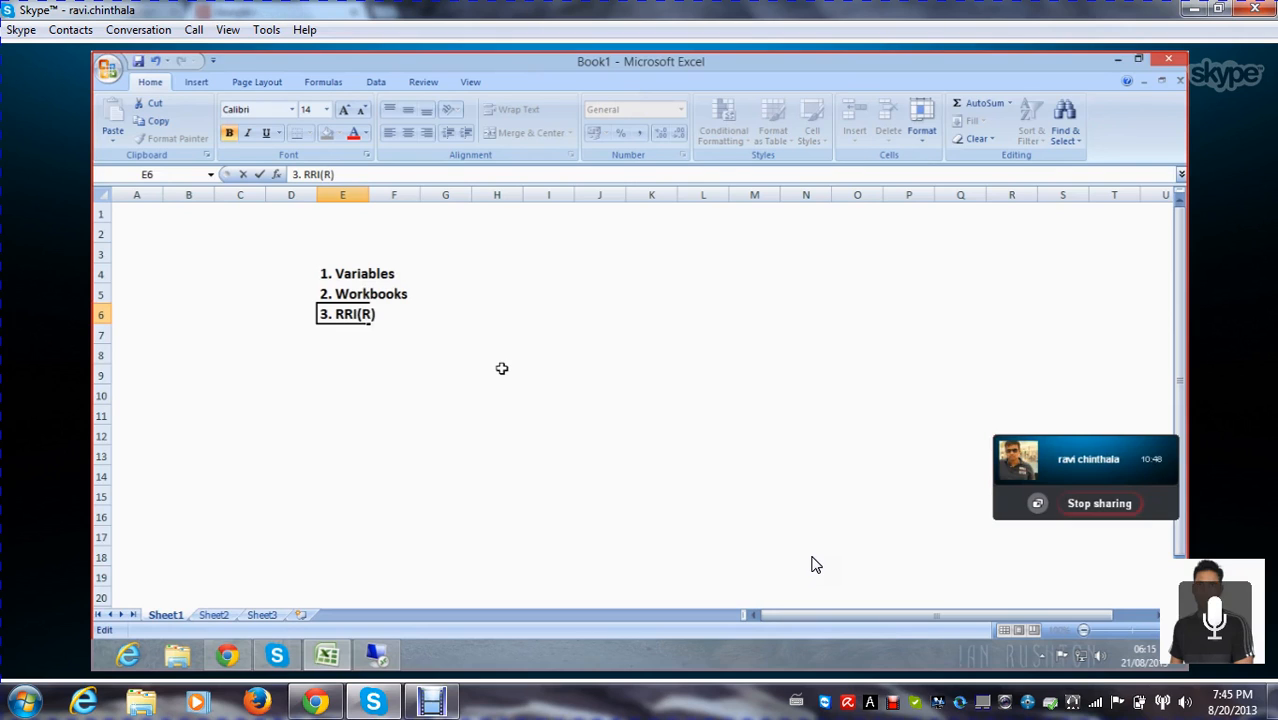
pyautogui.write('ort')
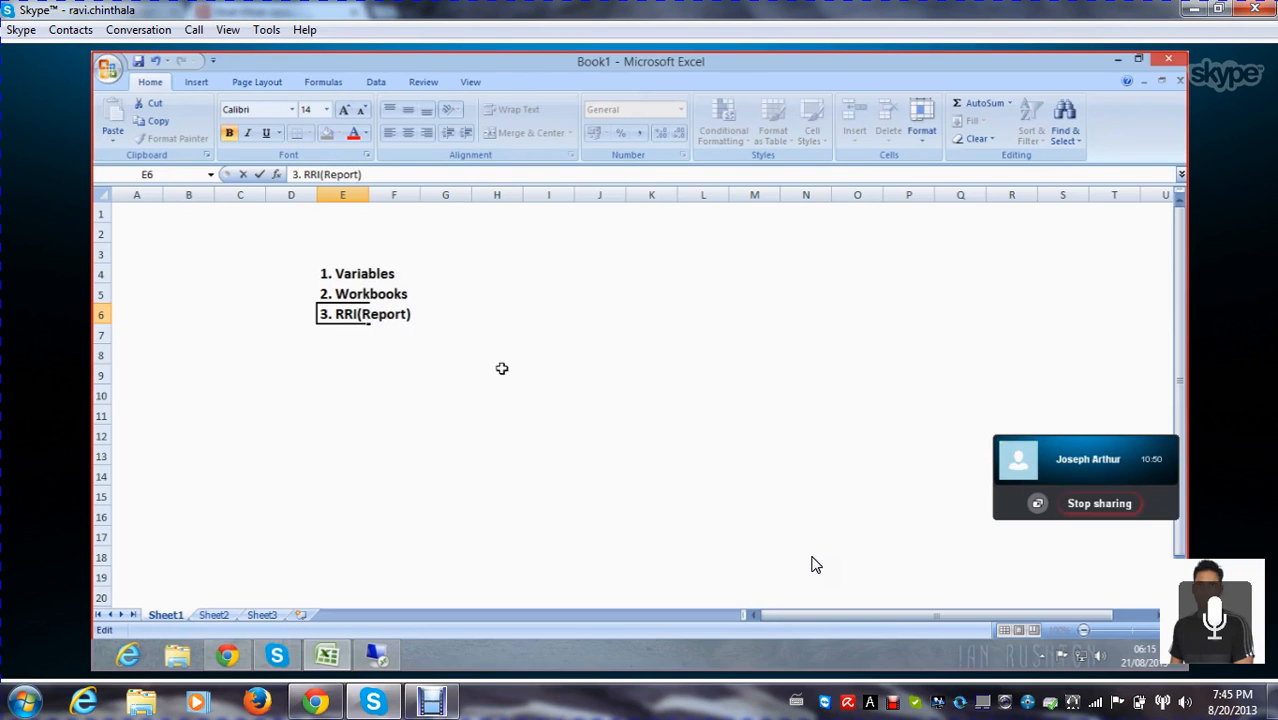
pyautogui.write('-to')
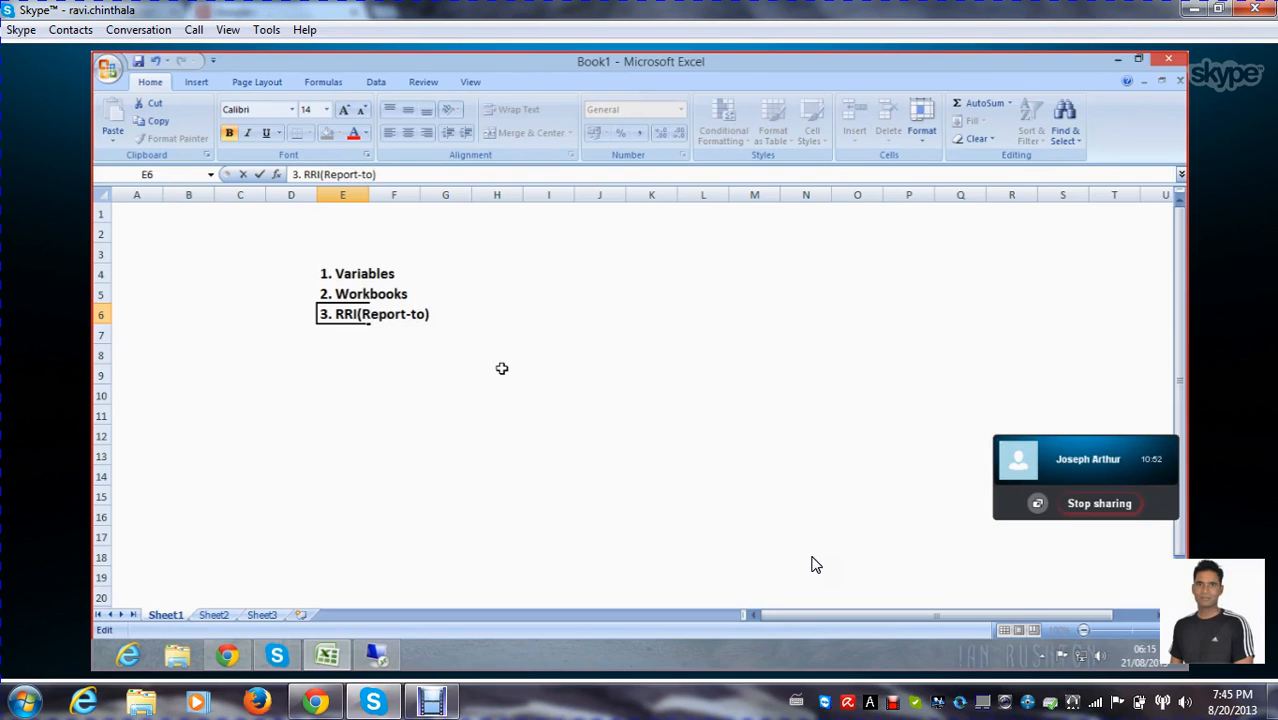
pyautogui.write('-Re')
pyautogui.write('port')
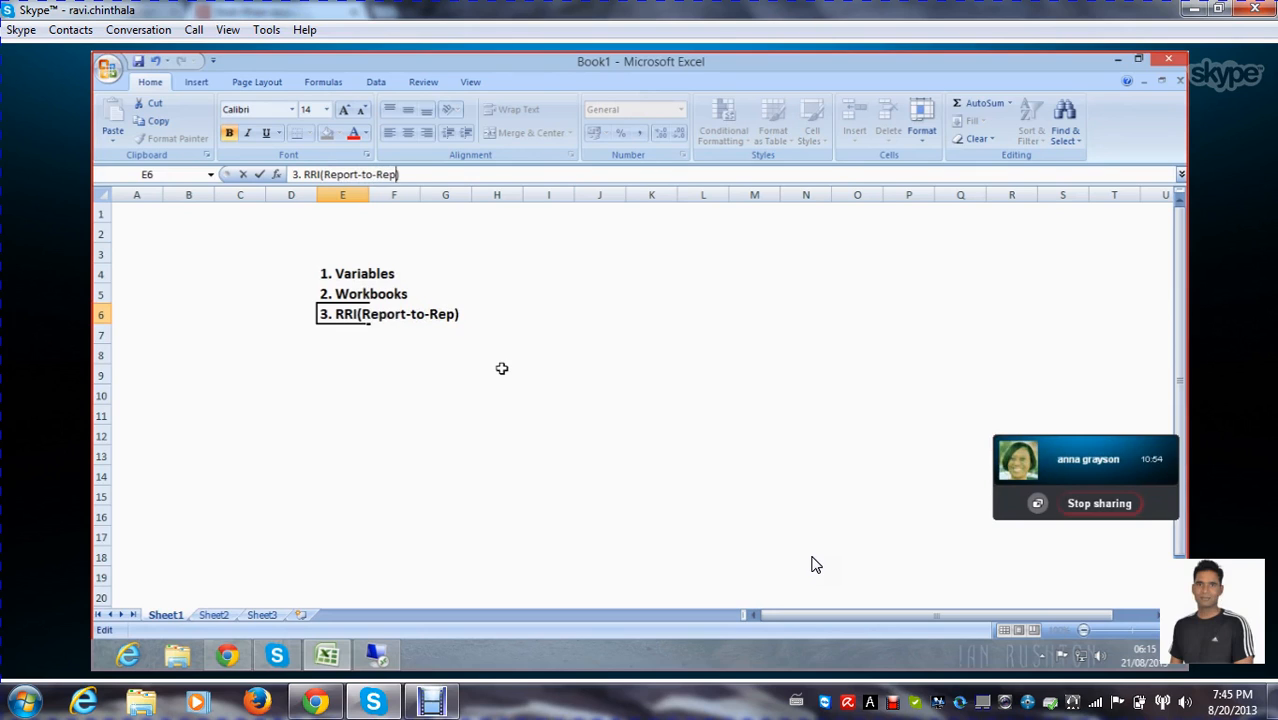
pyautogui.write(' Interface')
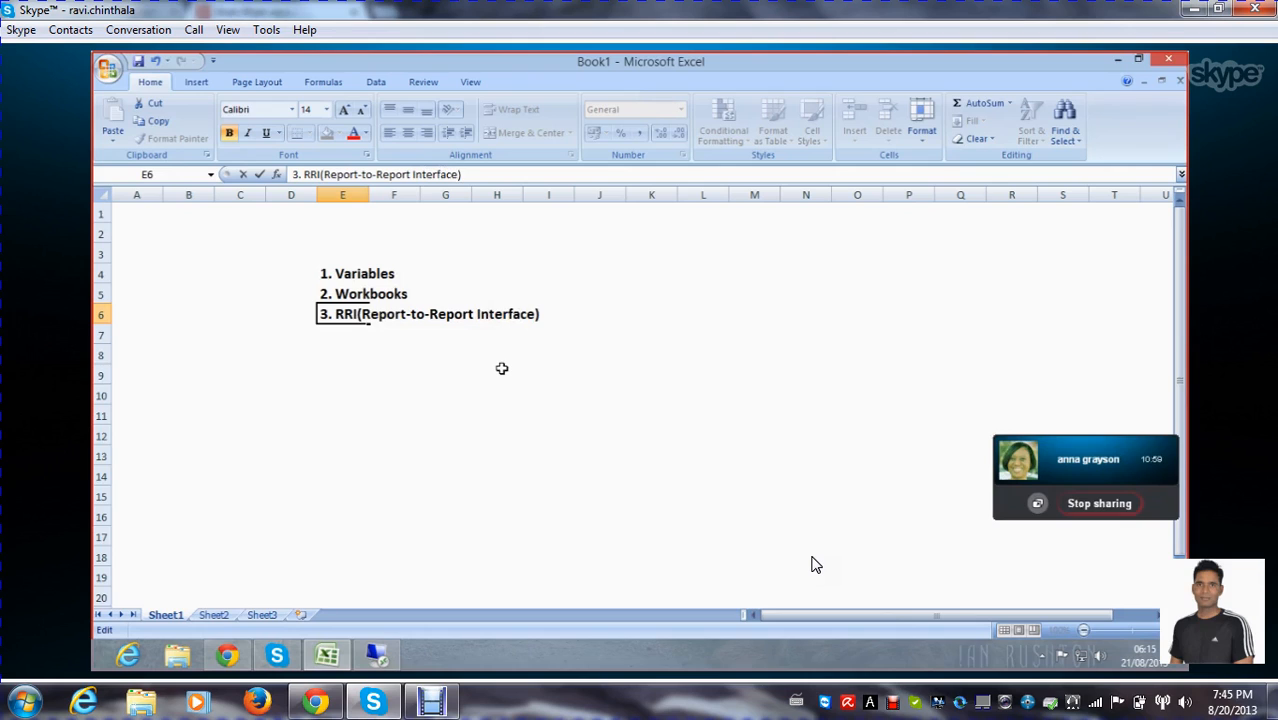
pyautogui.click(356, 370)
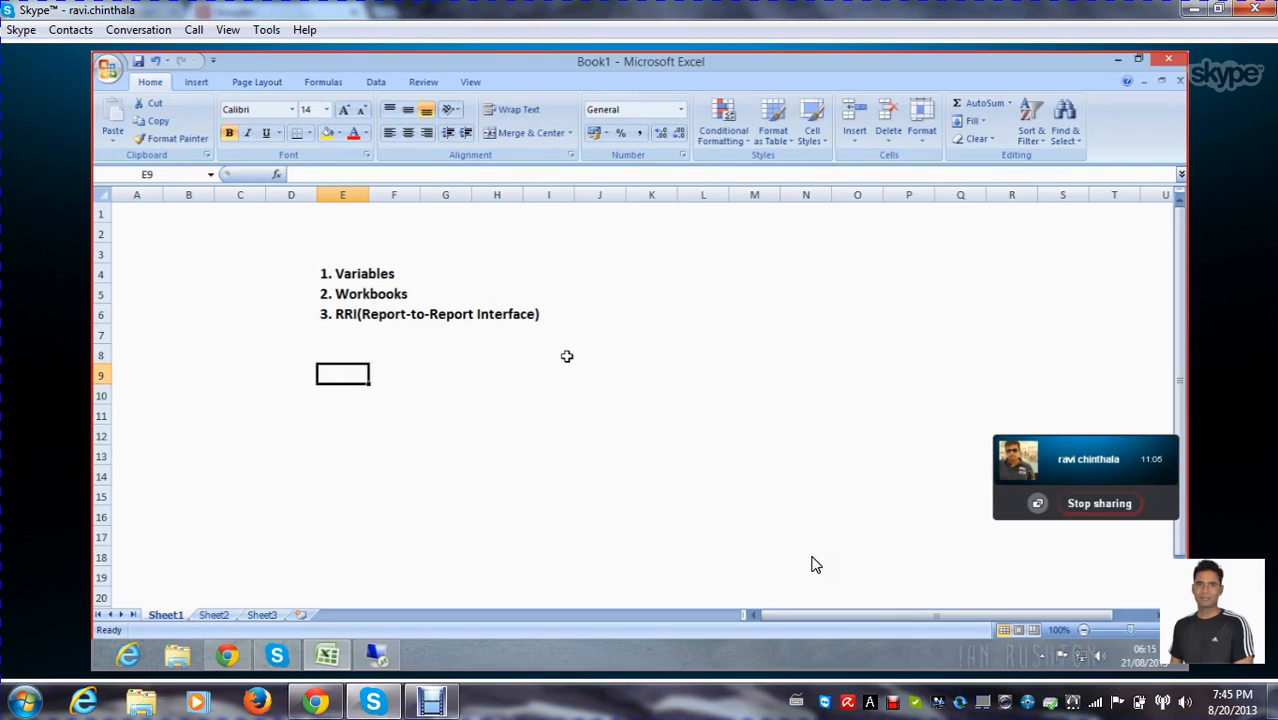
pyautogui.click(336, 336)
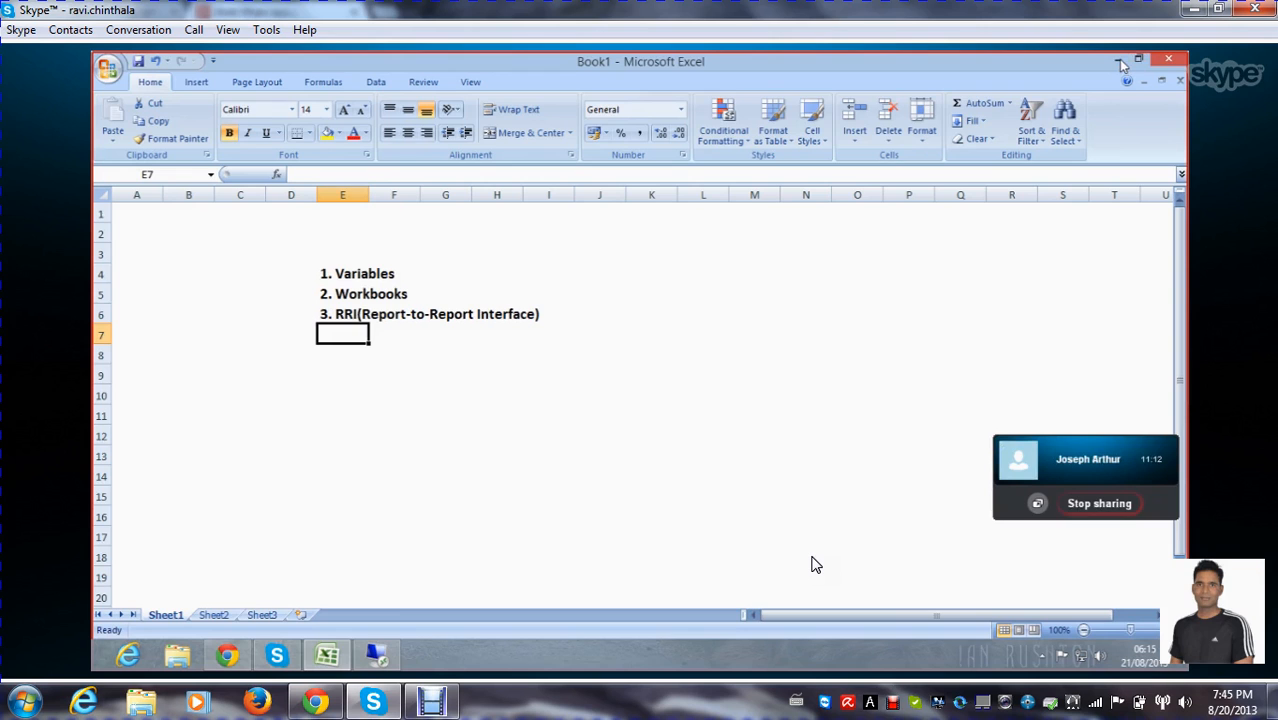
pyautogui.click(1120, 62)
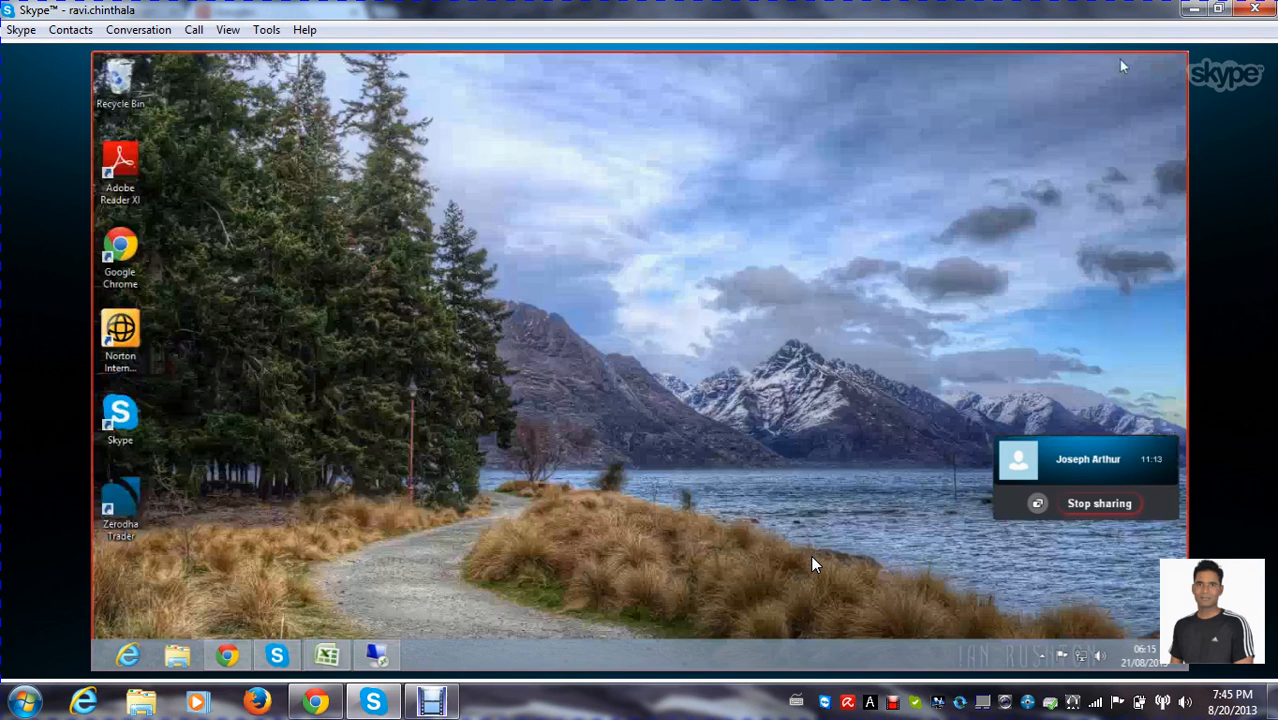
pyautogui.click(327, 655)
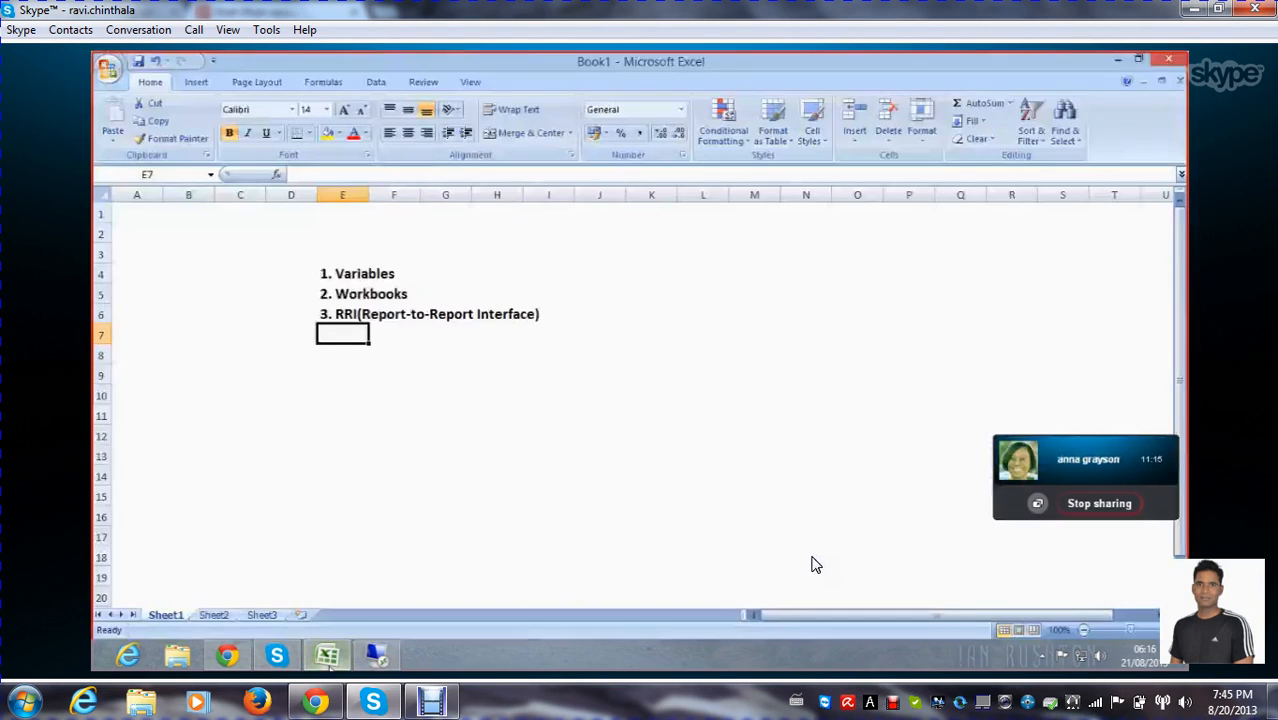
pyautogui.click(402, 417)
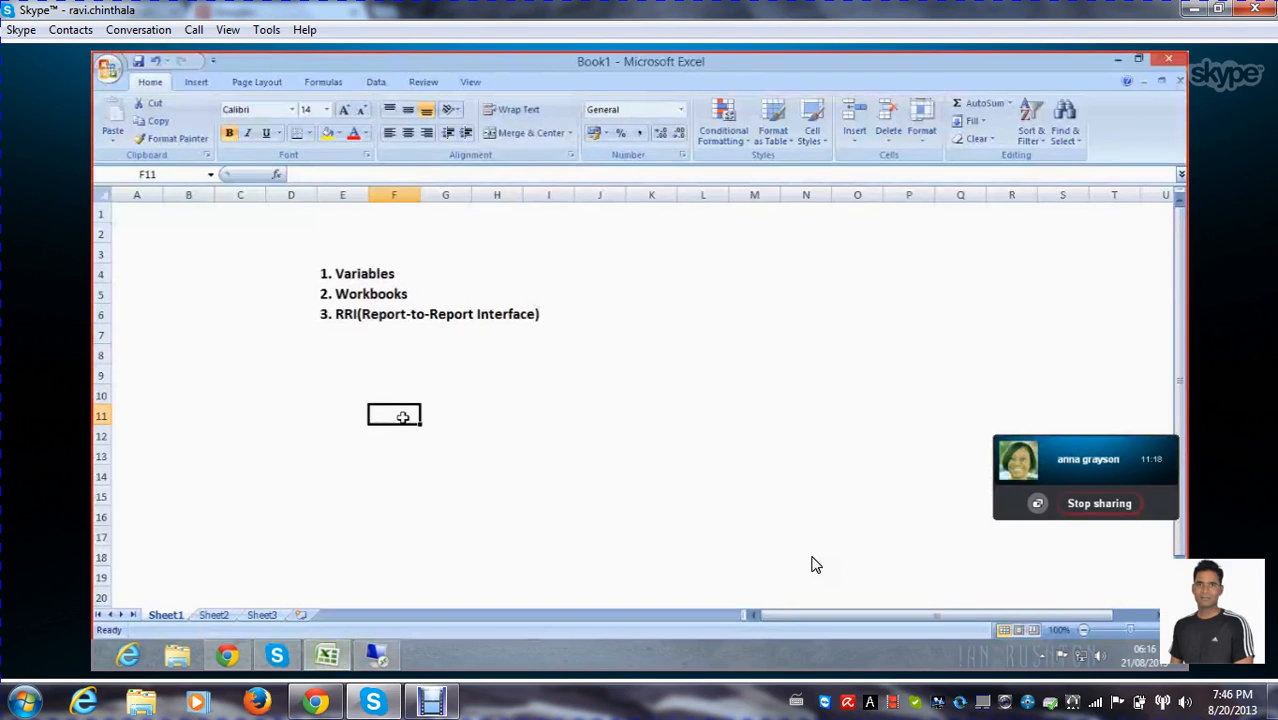
# Apply a thick box border around the topic list in E3:I7 and deselect the range
pyautogui.click(321, 257)
pyautogui.moveTo(321, 257); pyautogui.dragTo(548, 337)
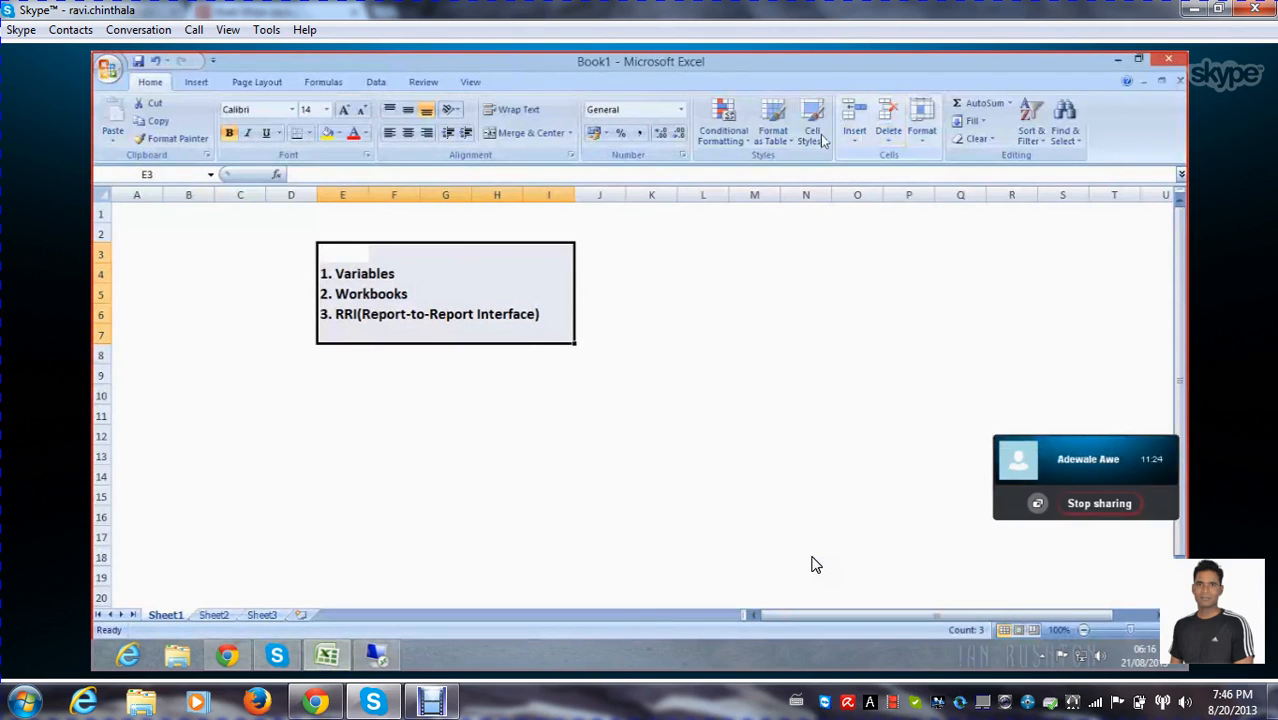
pyautogui.click(309, 133)
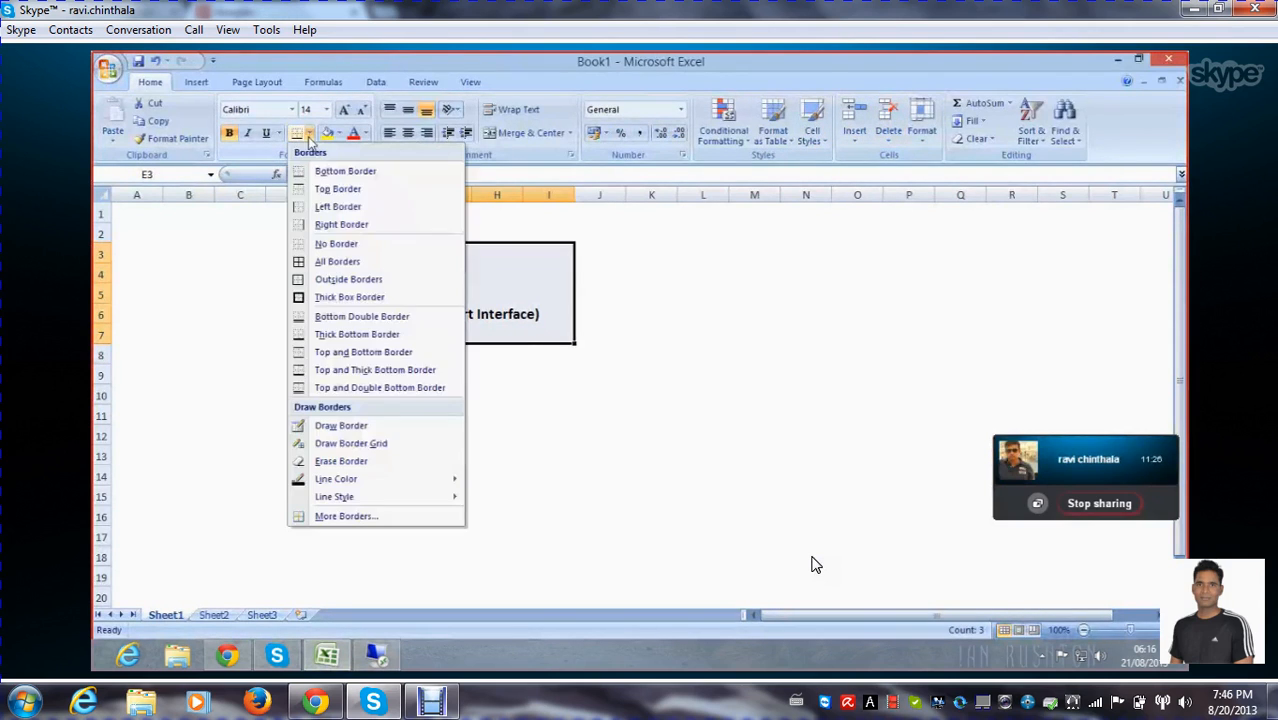
pyautogui.click(331, 296)
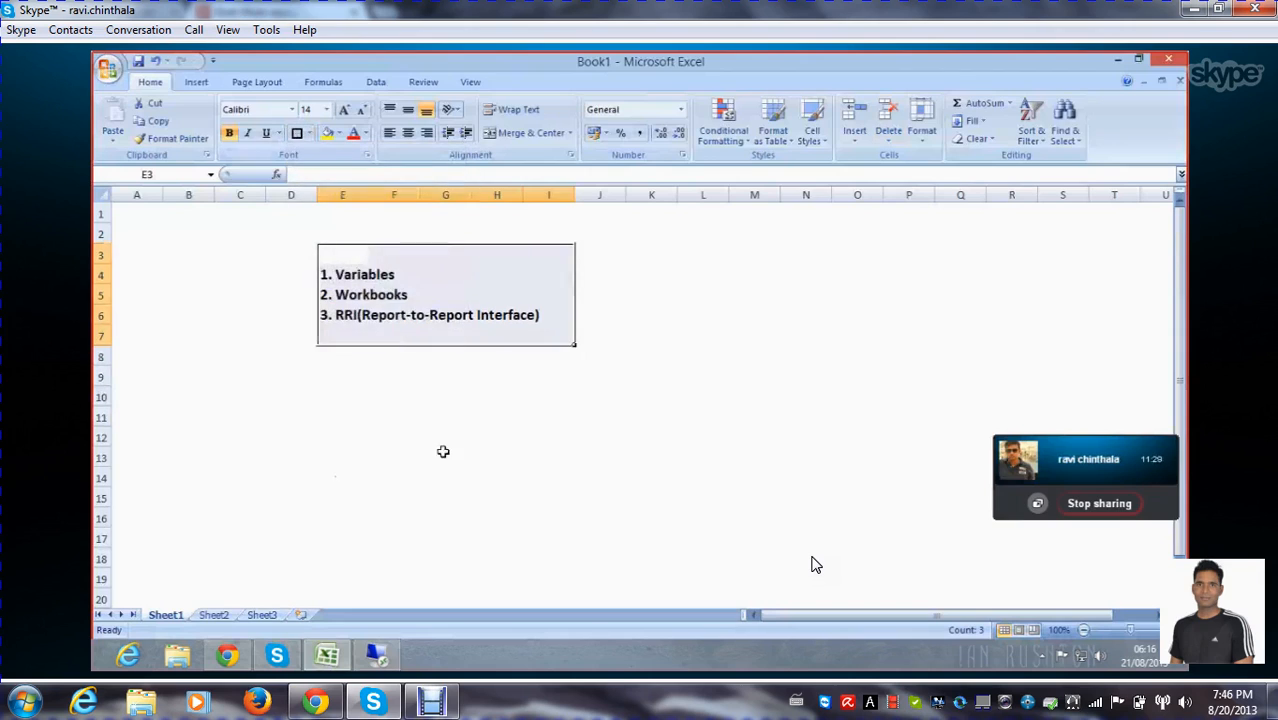
pyautogui.click(445, 453)
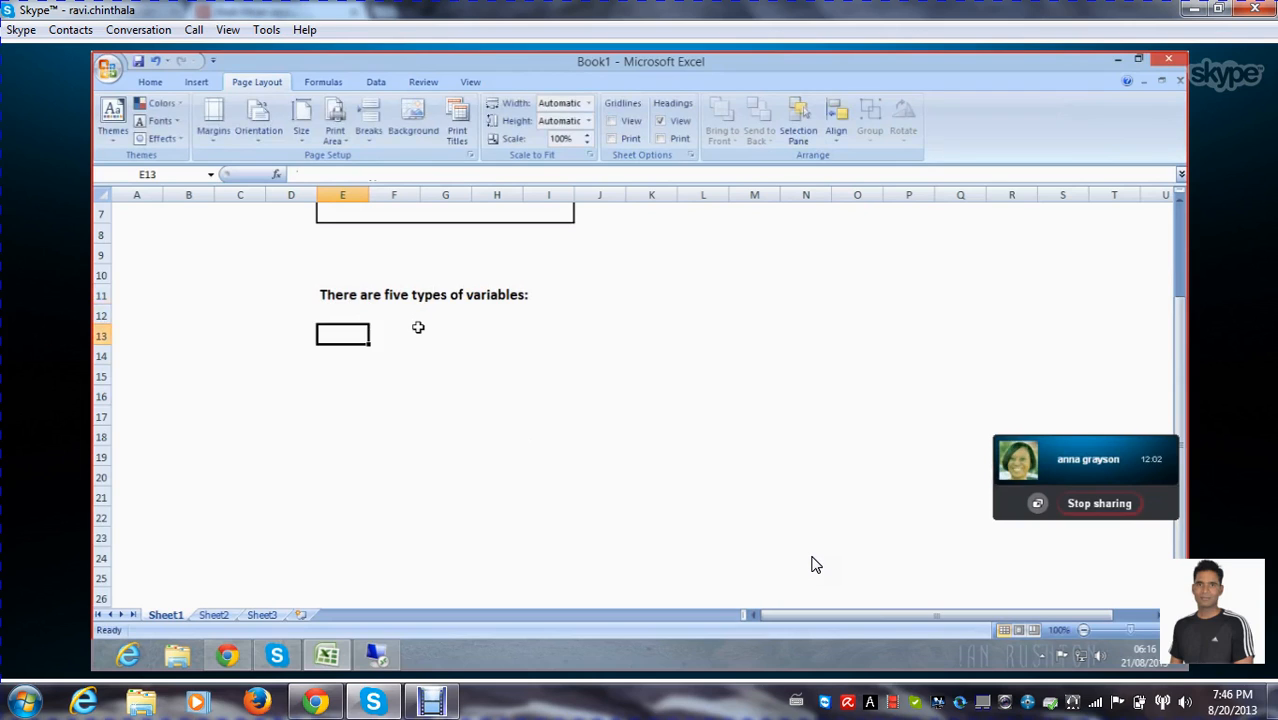
# Enter "Characteristic value variables" in cell E13 as the first variable type and move to E15
pyautogui.write('Charac')
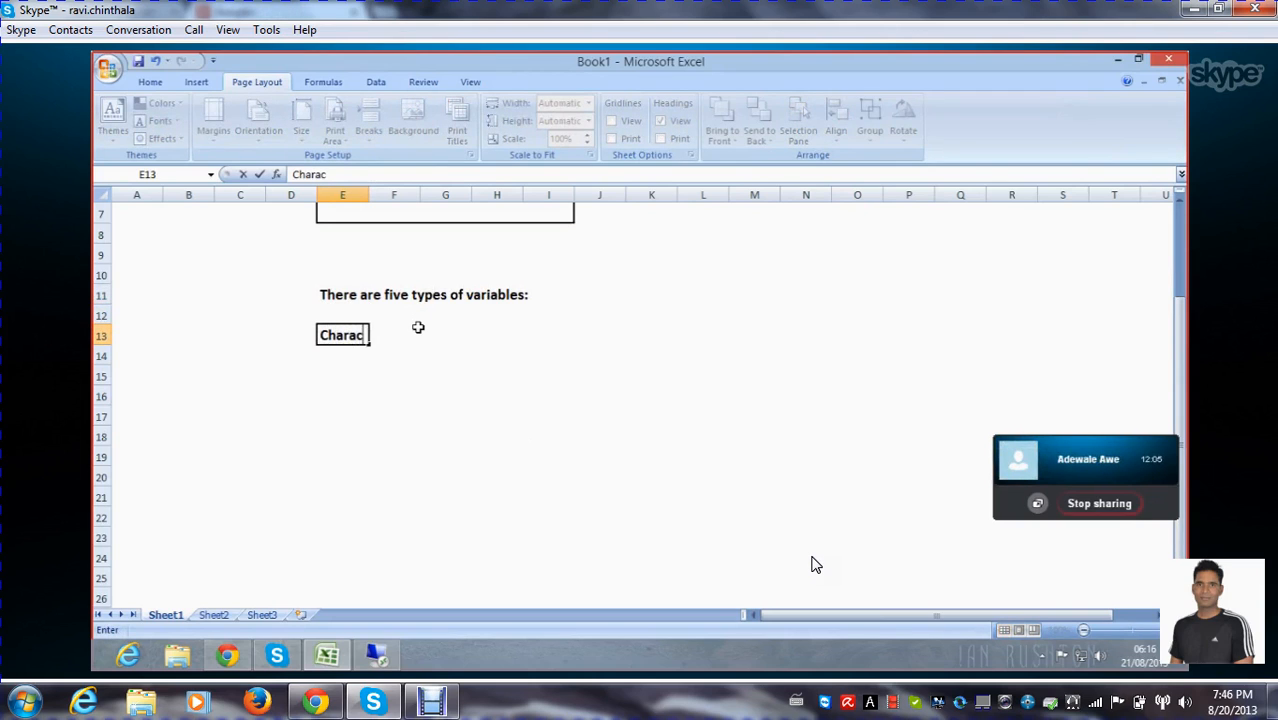
pyautogui.write('teristic')
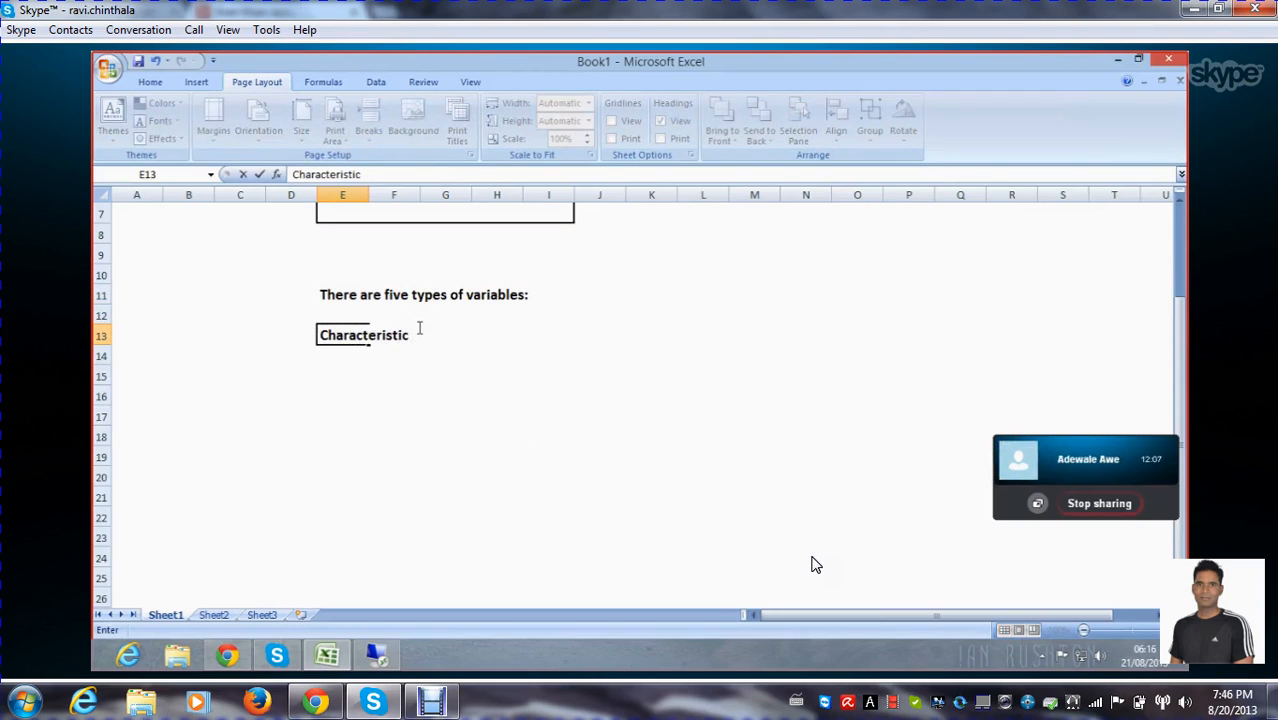
pyautogui.write(' value')
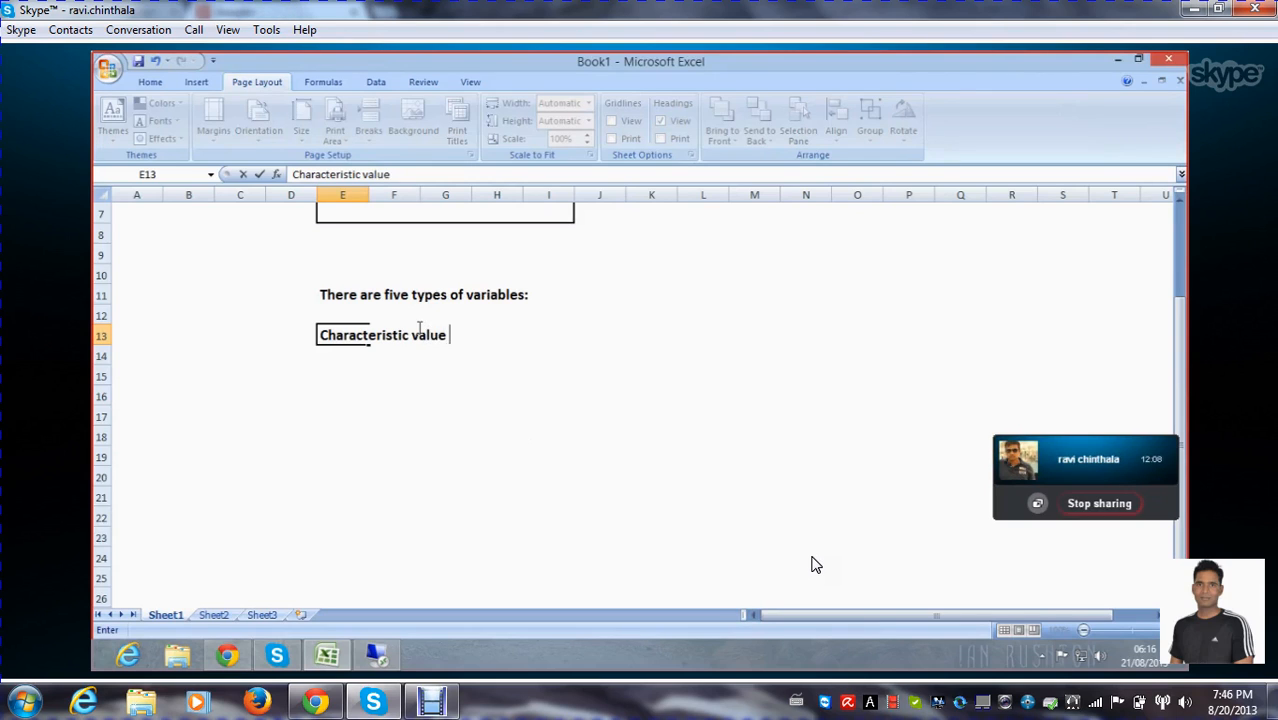
pyautogui.write(' variables')
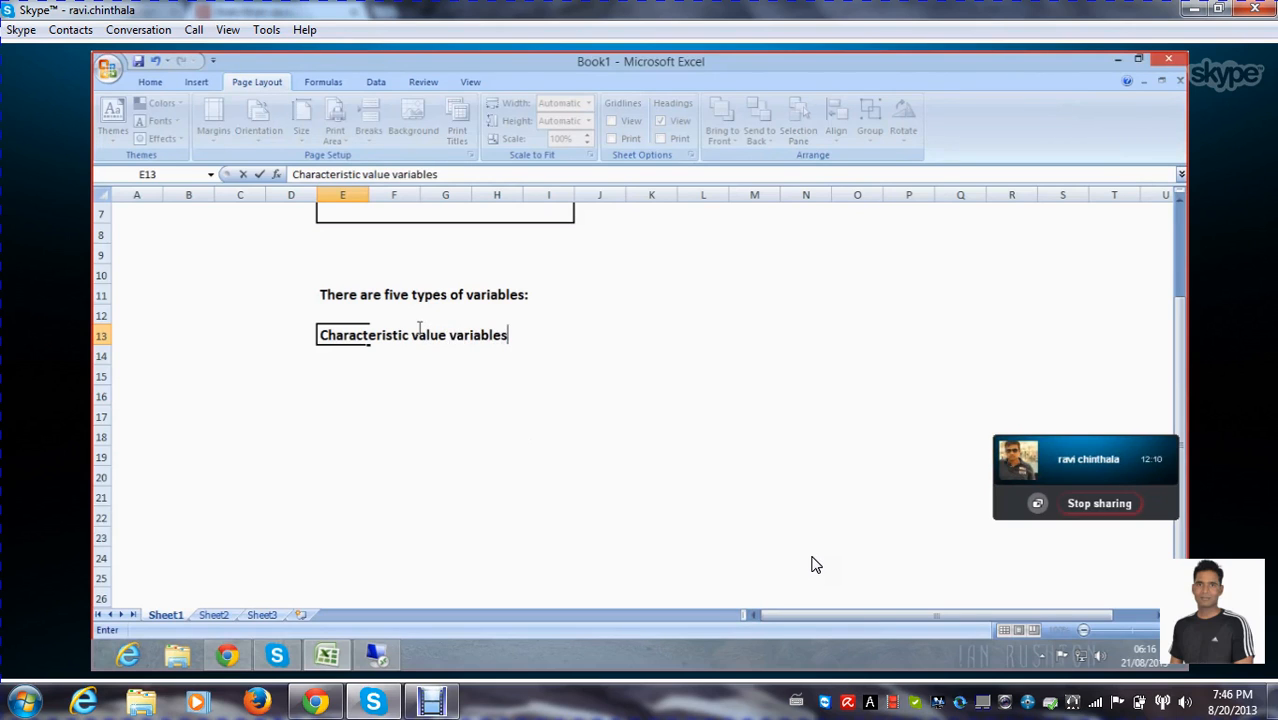
pyautogui.press('Return')
pyautogui.press('Return')
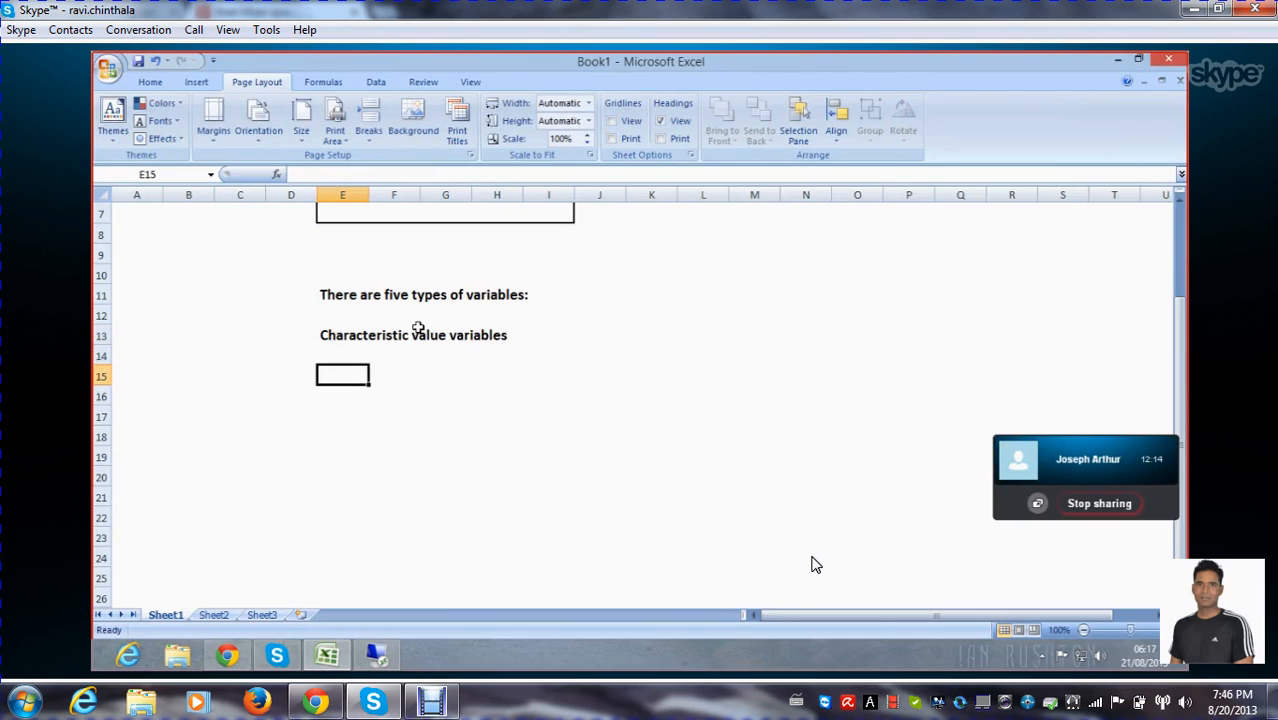
# Enter "Text variables" in cell E15 as the second variable type and move to E17
pyautogui.write('Text var')
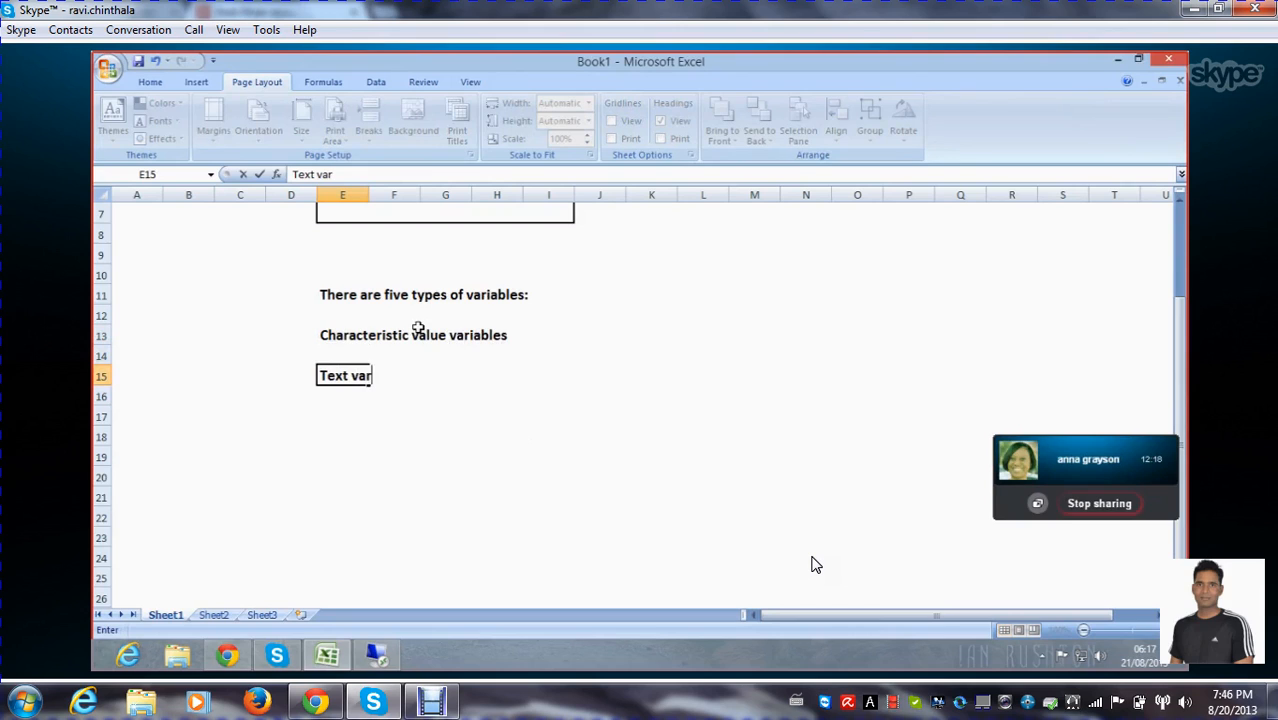
pyautogui.write('iables')
pyautogui.press('Return')
pyautogui.press('Return')
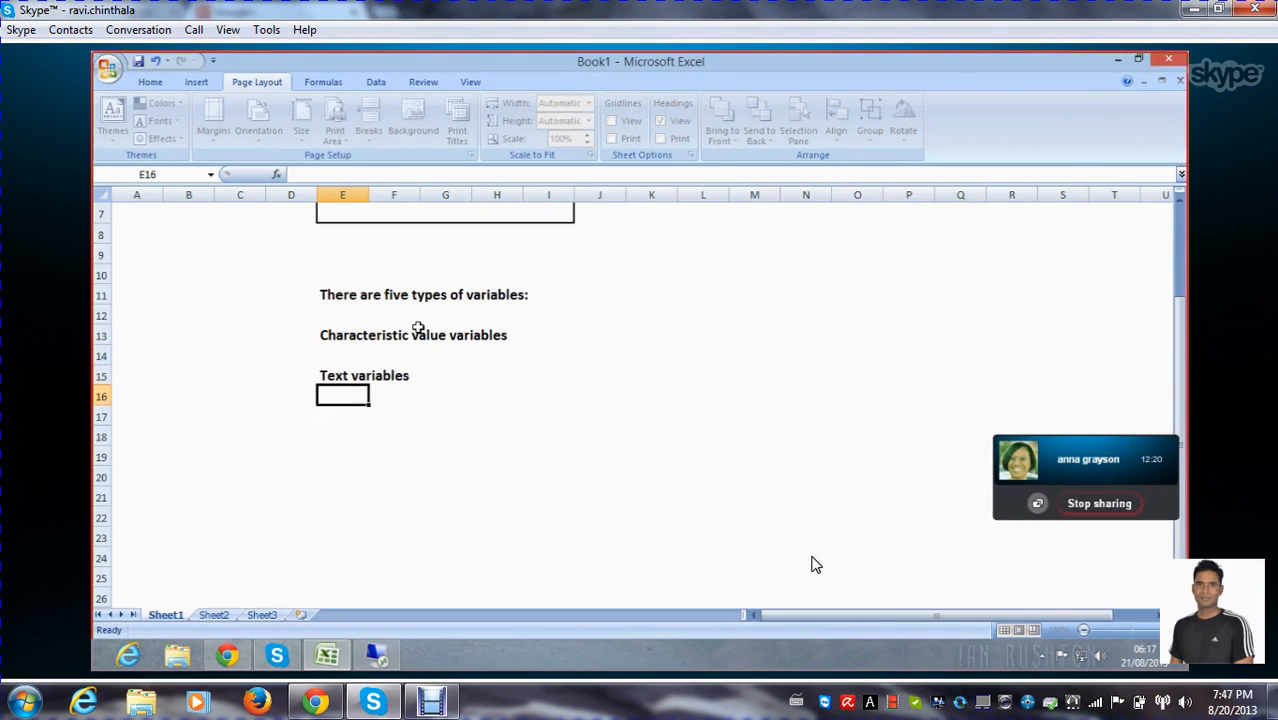
# Enter "Formula variables" in cell E17 as the third variable type and move to E19
pyautogui.write('For')
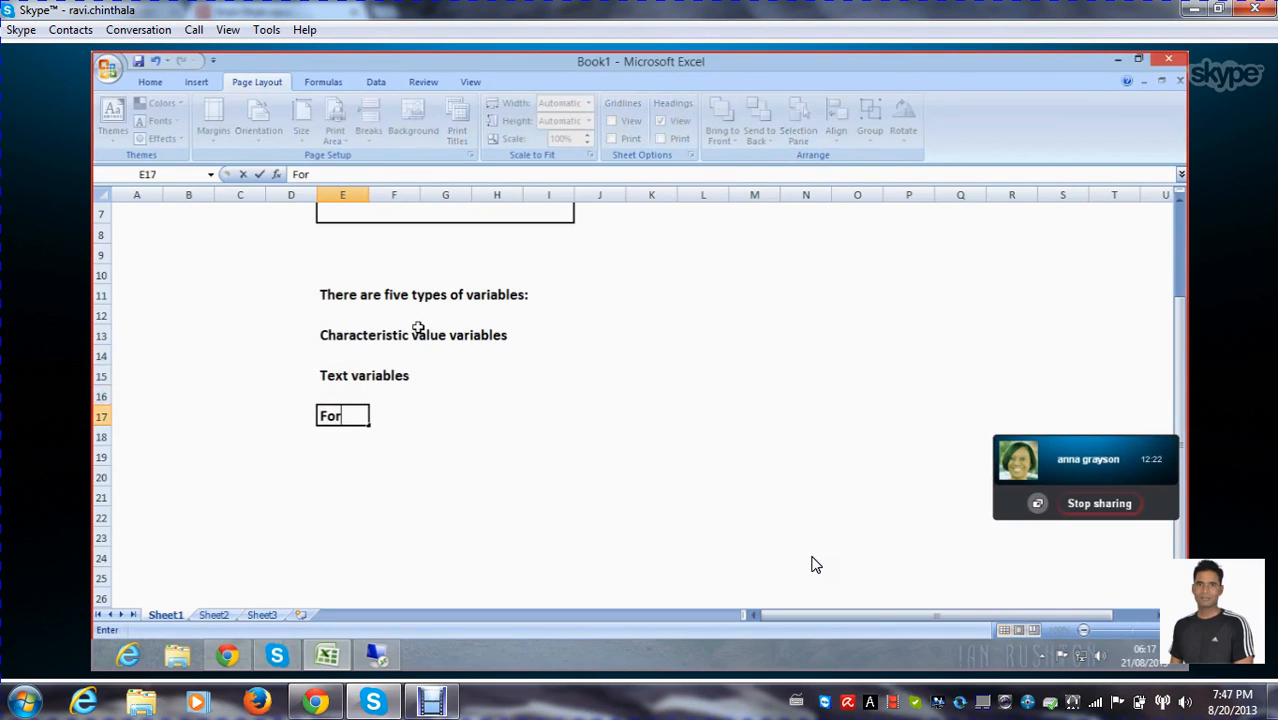
pyautogui.write('mula')
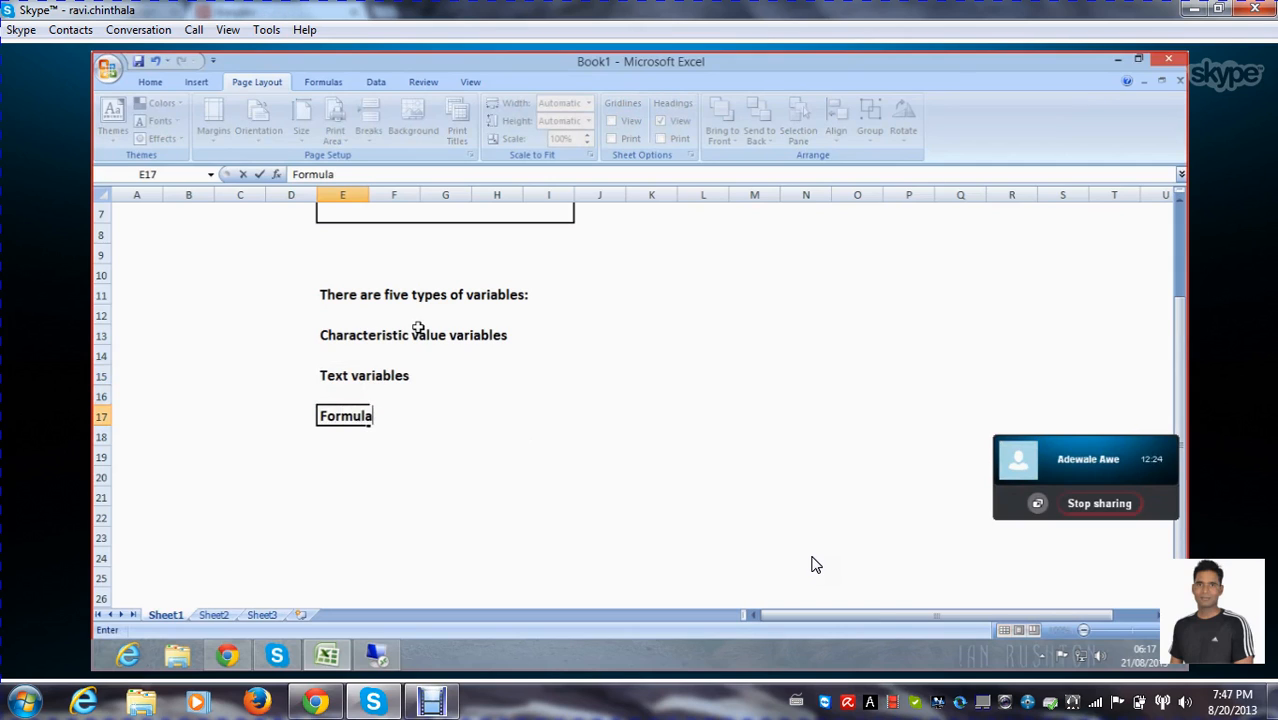
pyautogui.write(' variab')
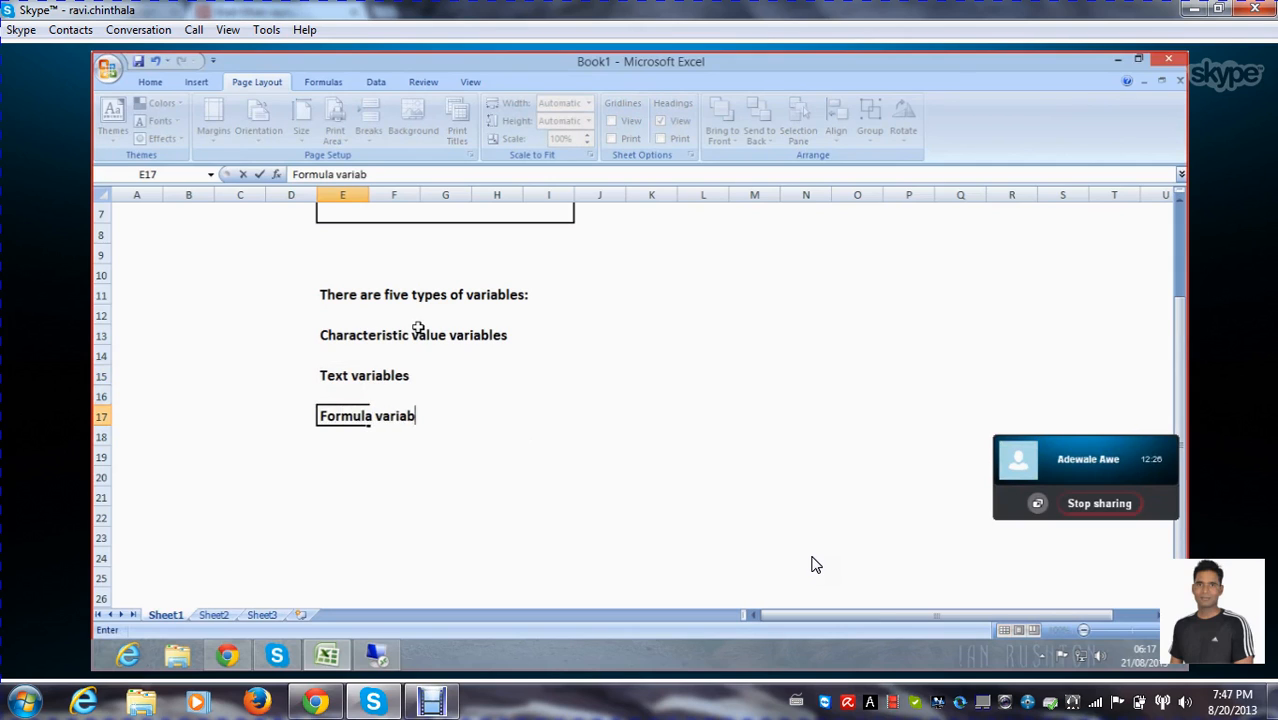
pyautogui.write('les')
pyautogui.press('Return')
pyautogui.press('Return')
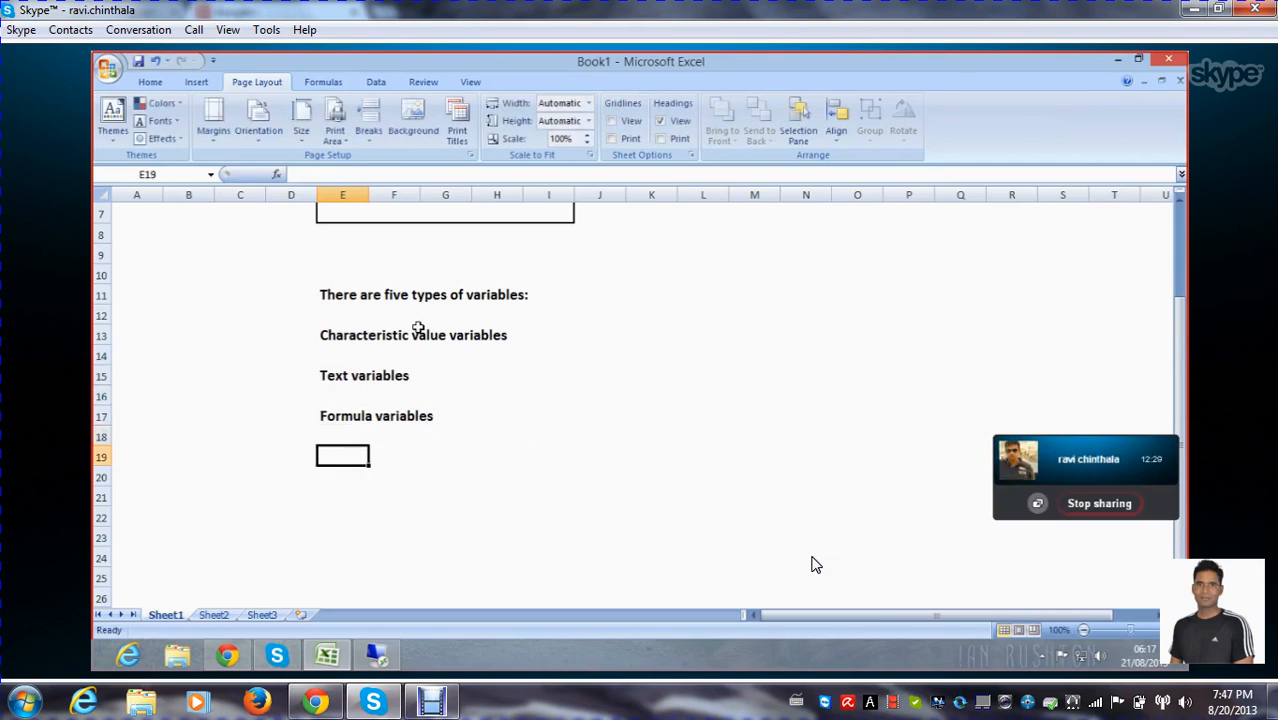
# Enter "Hierarchy variables" in cell E19 as the fourth variable type and move to E21
pyautogui.write('Hiera')
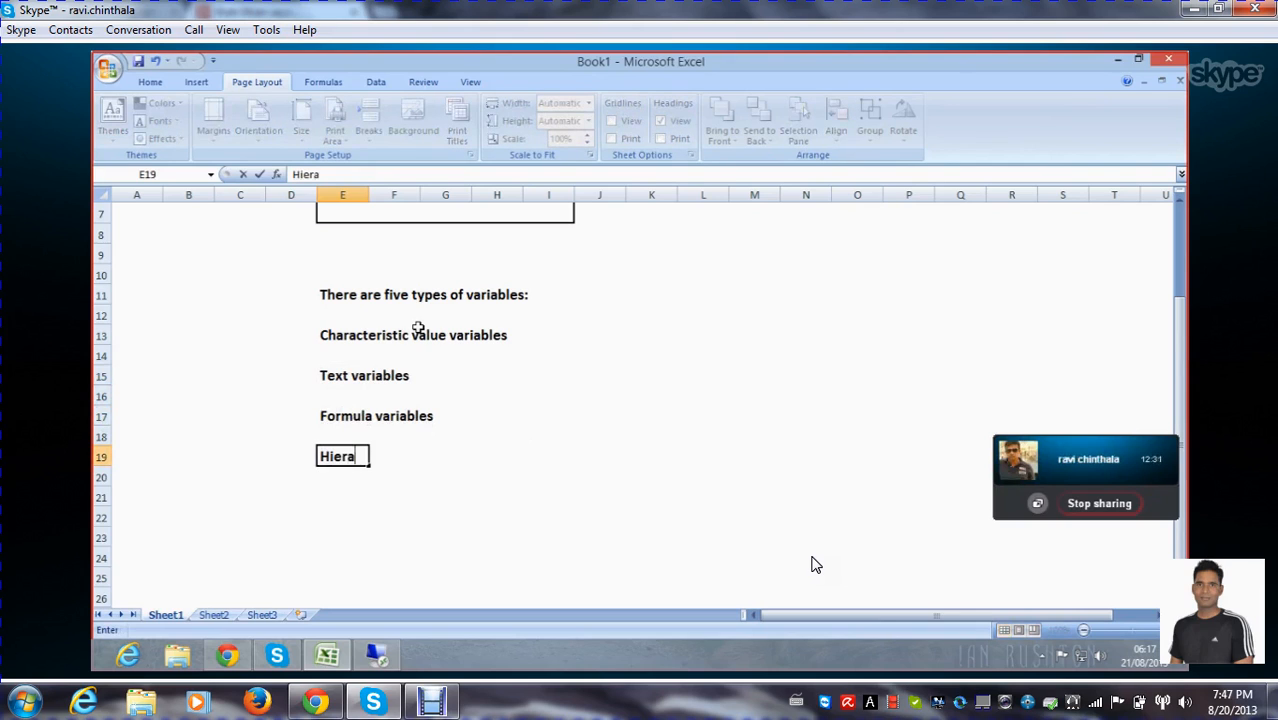
pyautogui.write('rchy variables')
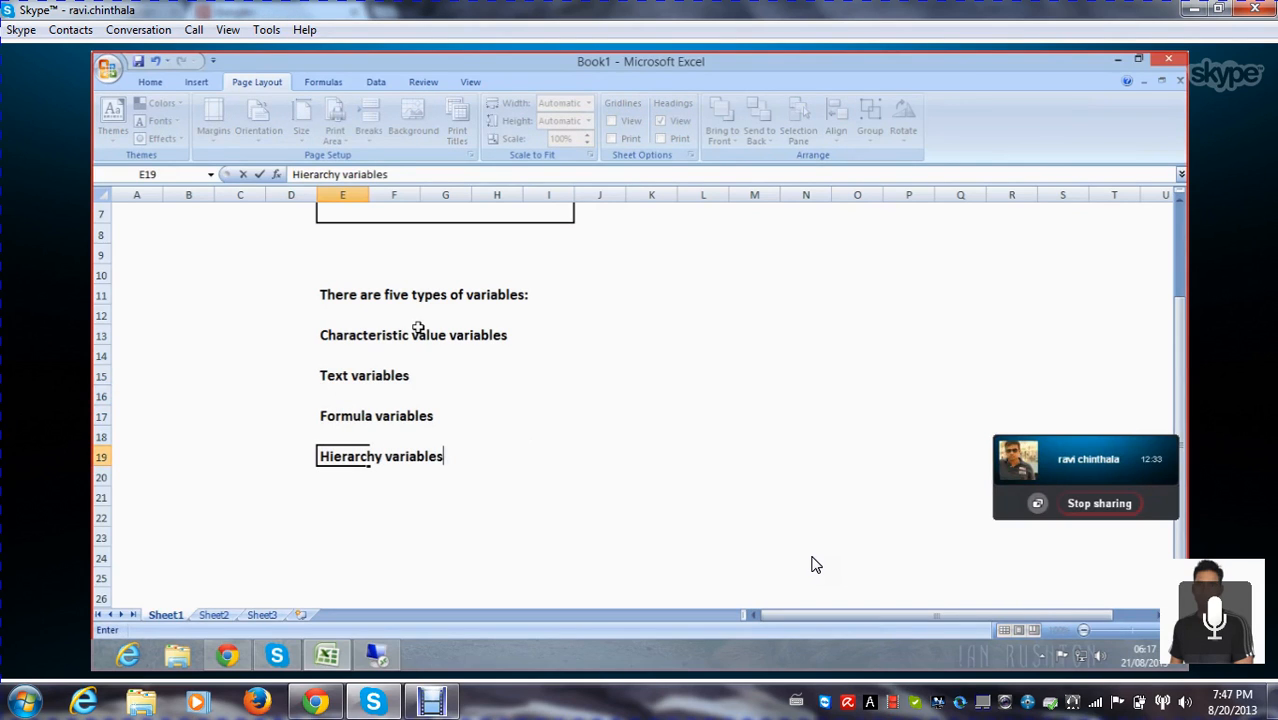
pyautogui.press('Return')
pyautogui.press('Return')
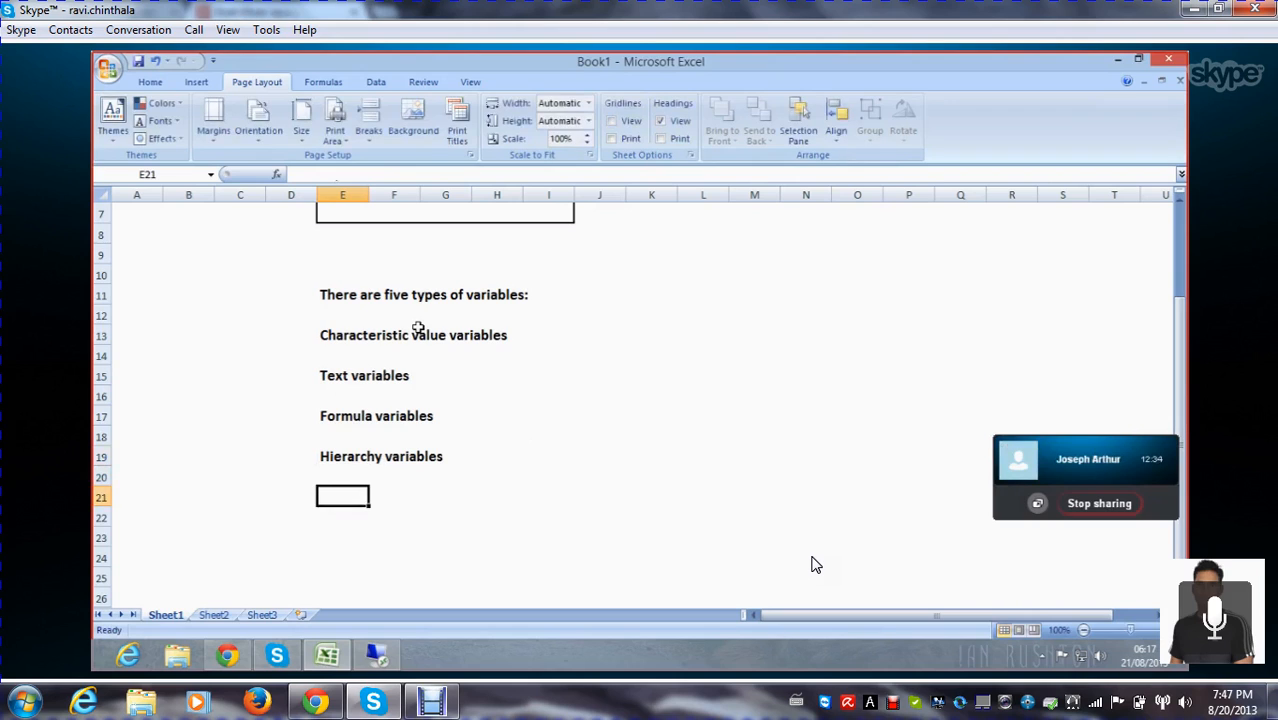
# Enter "Hierarchy node variables." in cell E21 as the fifth variable type
pyautogui.write('Hierarc')
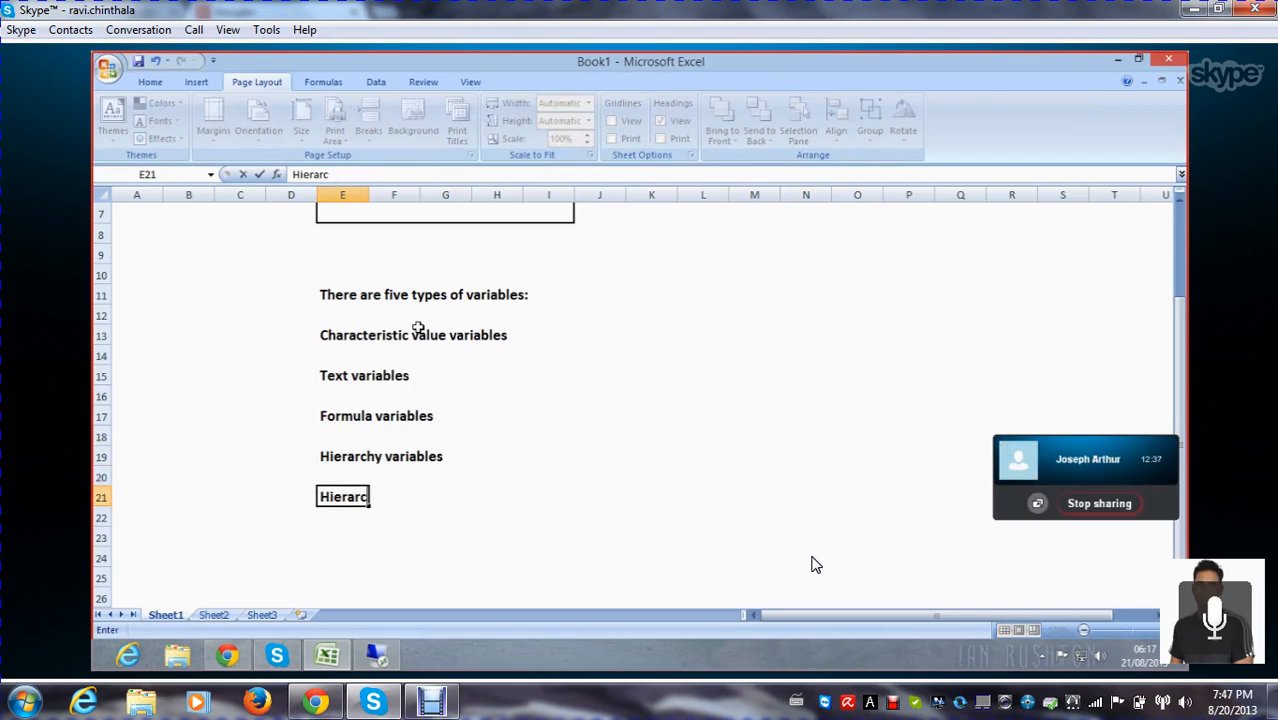
pyautogui.write('hy')
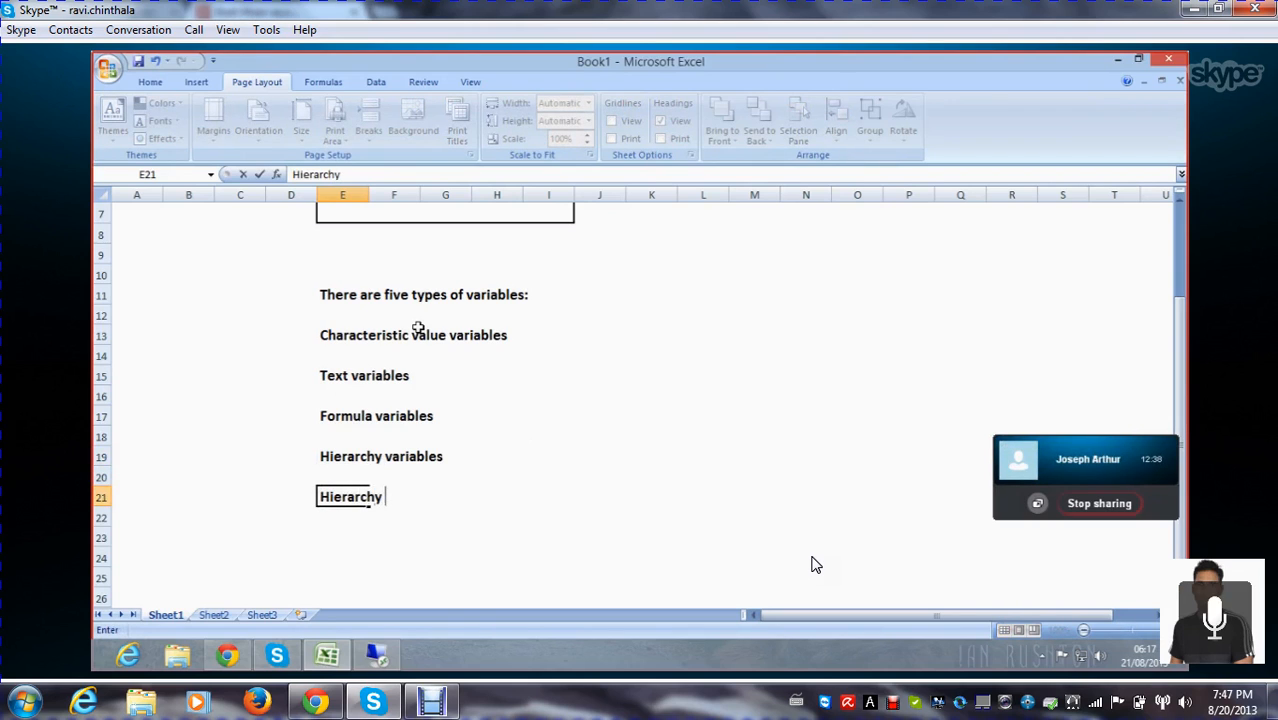
pyautogui.write(' nod')
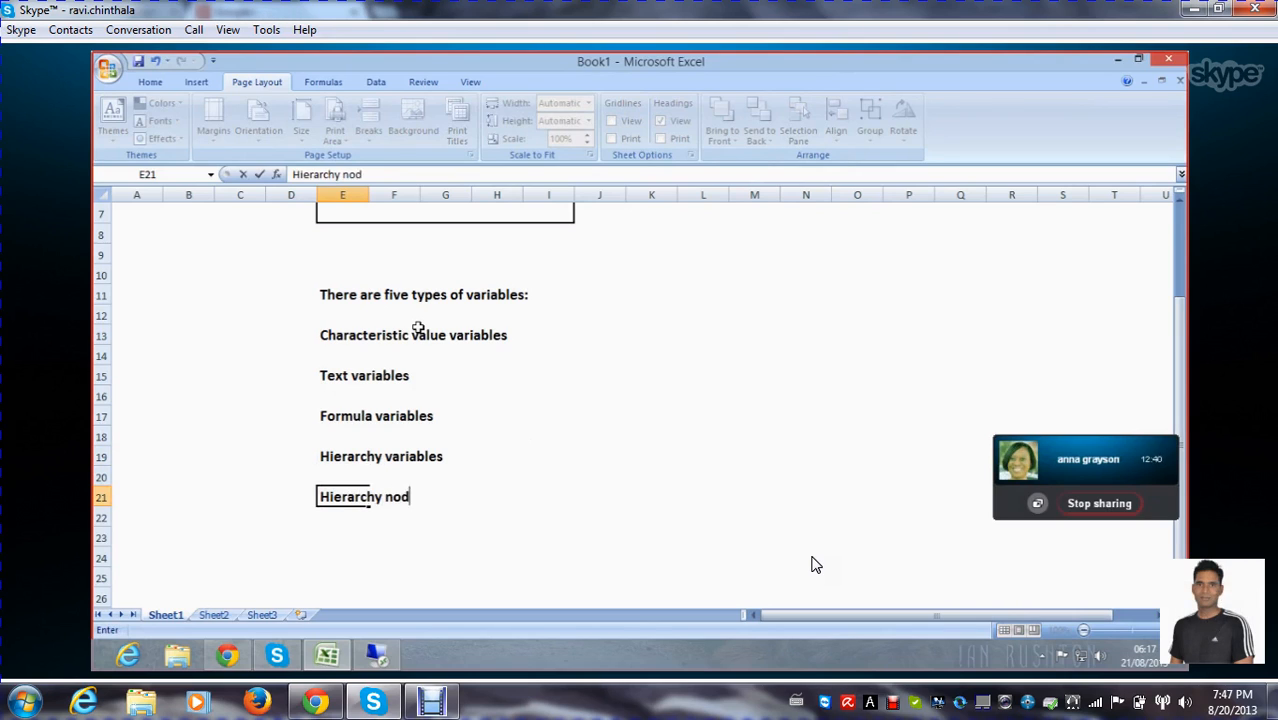
pyautogui.write('e va')
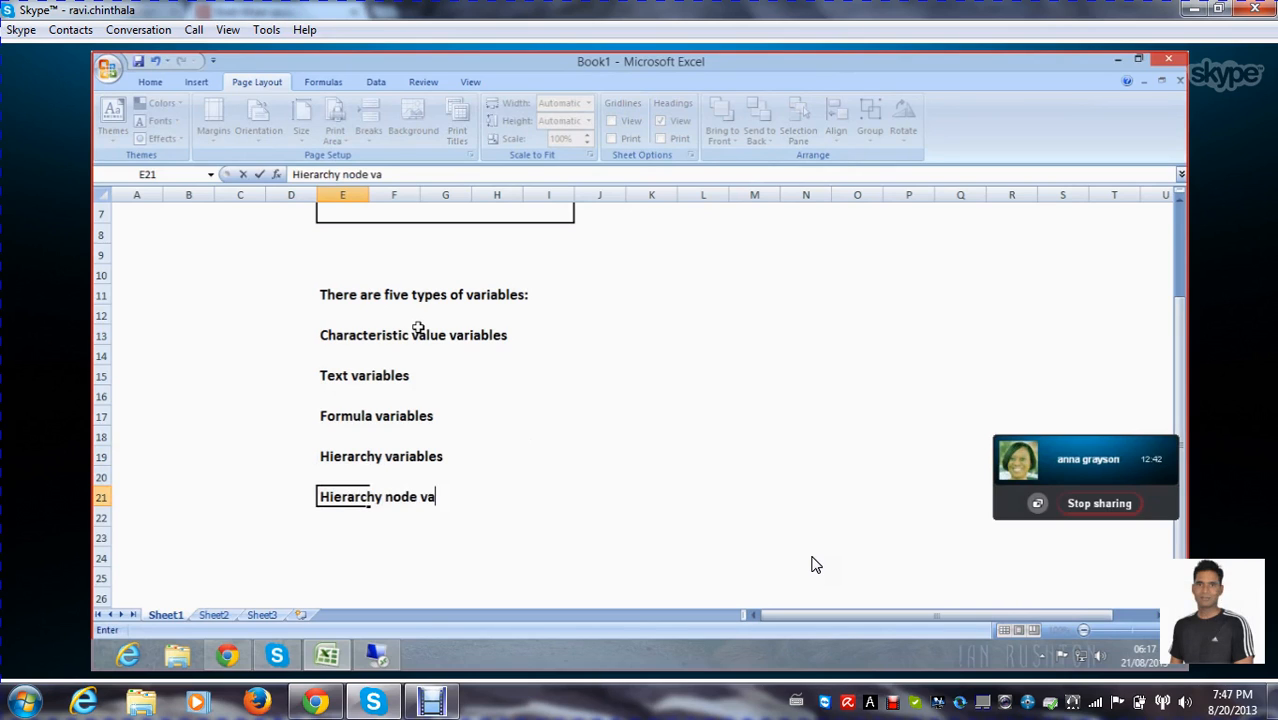
pyautogui.write('riables.')
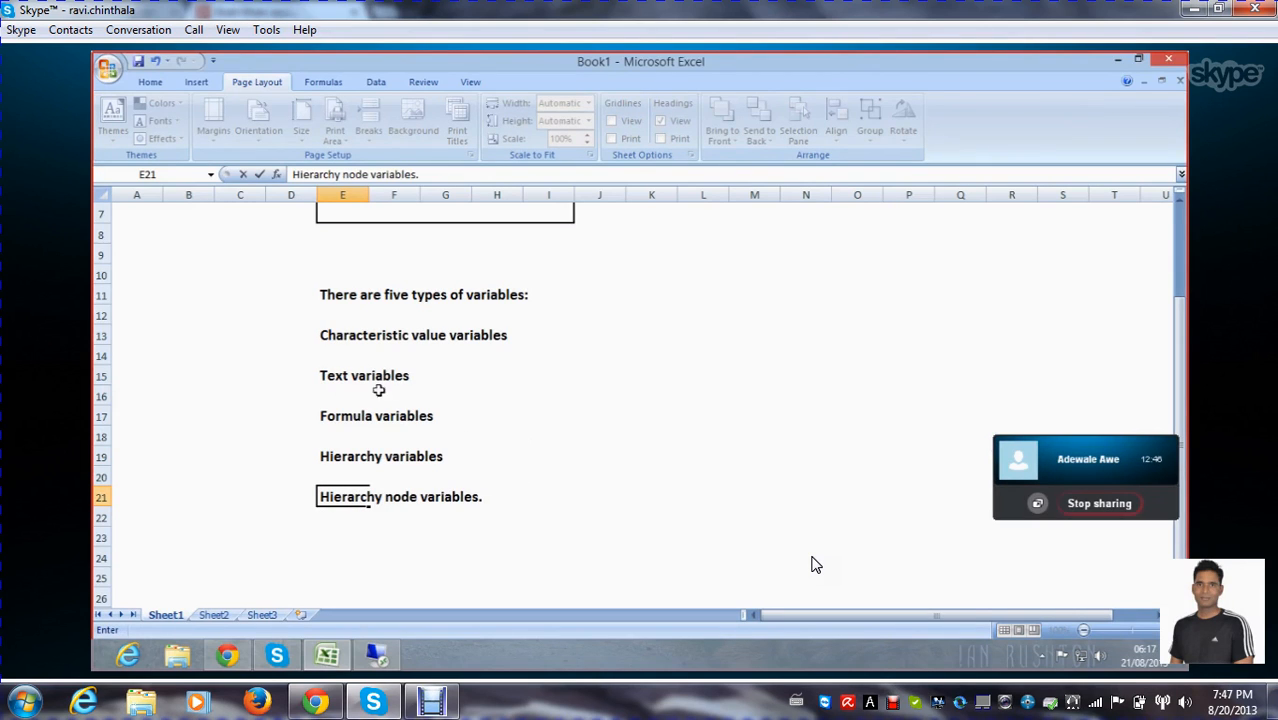
# Apply a thick box border around the variable type list in D13:I22 and deselect the range
pyautogui.moveTo(306, 331); pyautogui.dragTo(545, 517)
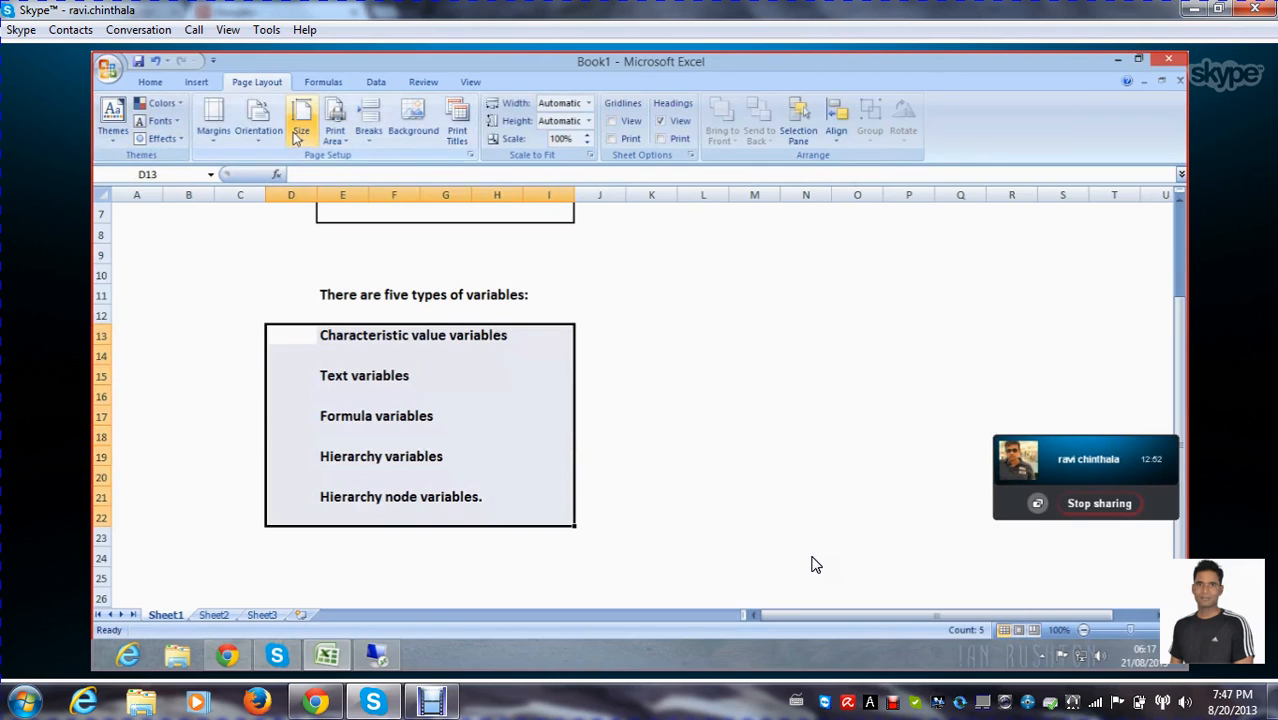
pyautogui.click(150, 84)
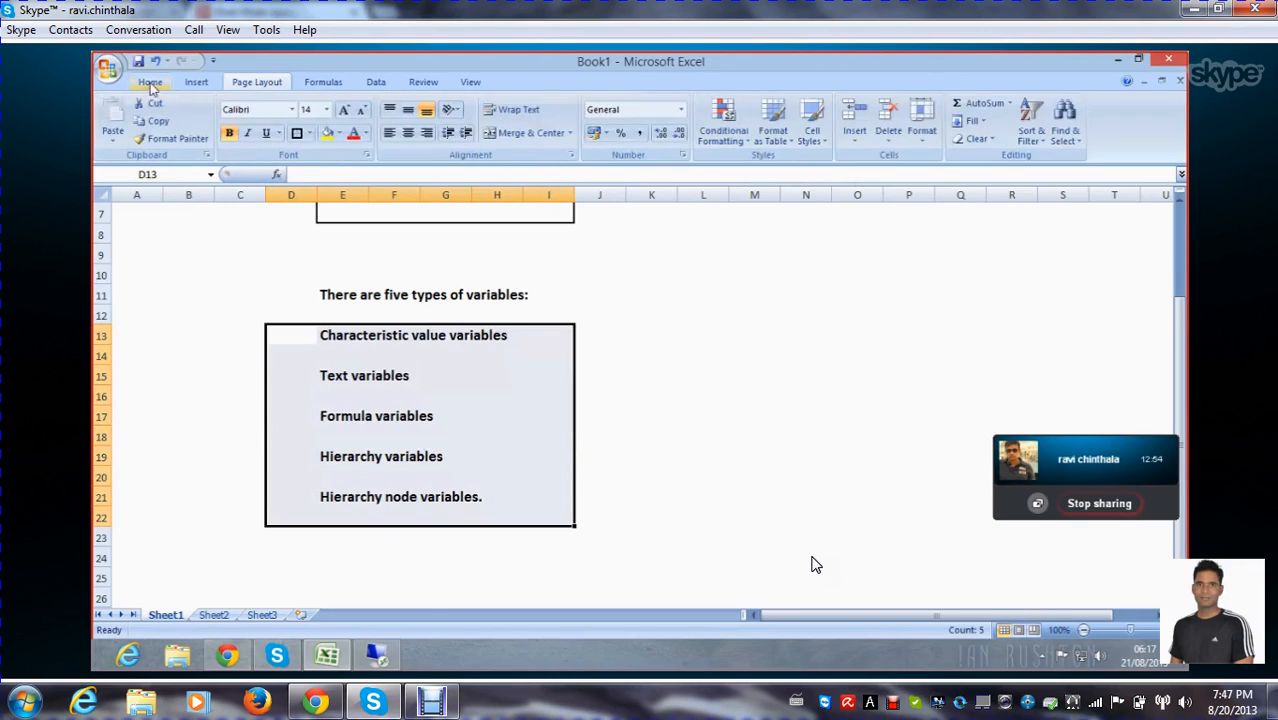
pyautogui.click(695, 398)
pyautogui.scroll(-1, 630, 334)
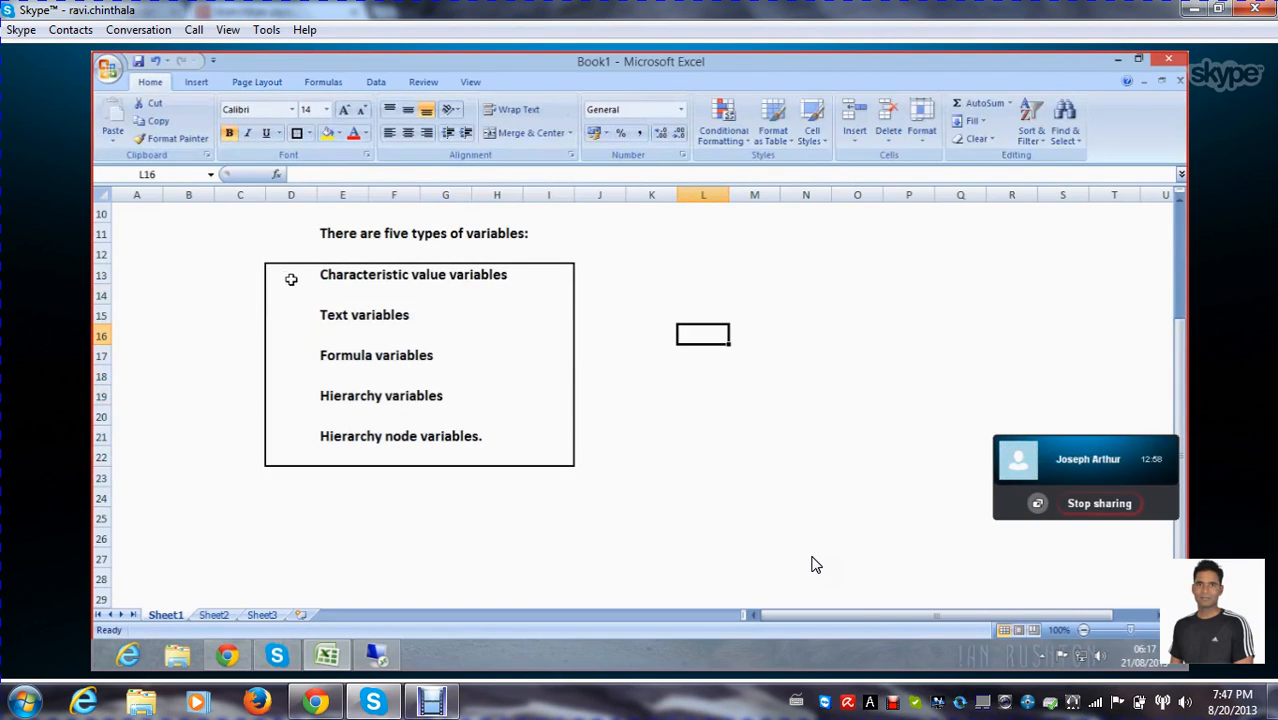
# Select the "Characteristic value variables" row across D13:I13
pyautogui.moveTo(280, 277); pyautogui.dragTo(545, 283)
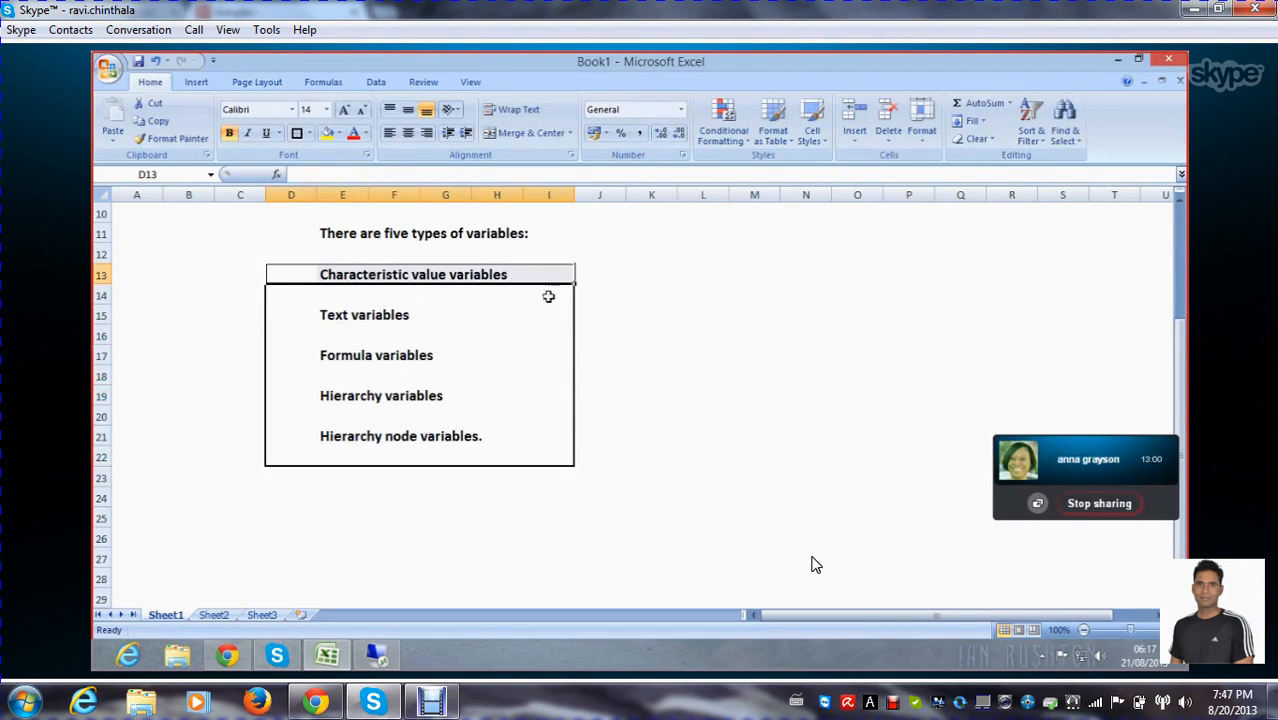
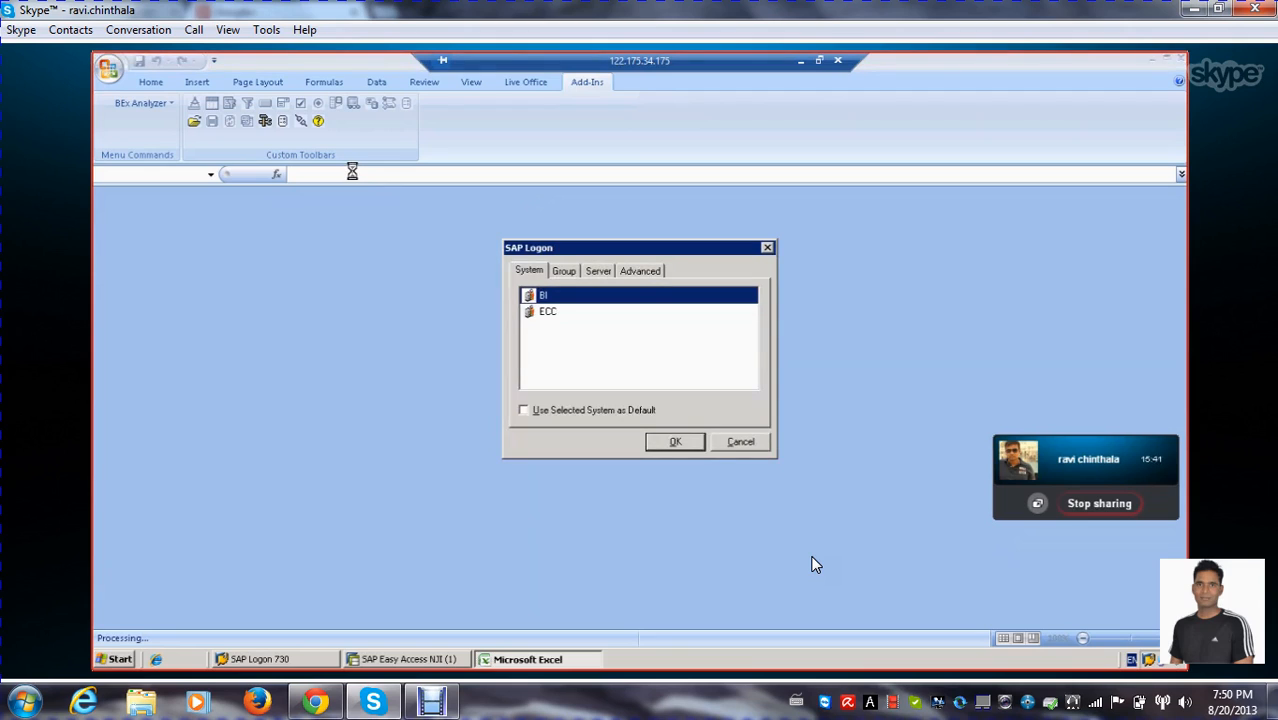
# Log on to the BI system in client 001 by entering the account password
pyautogui.doubleClick(557, 302)
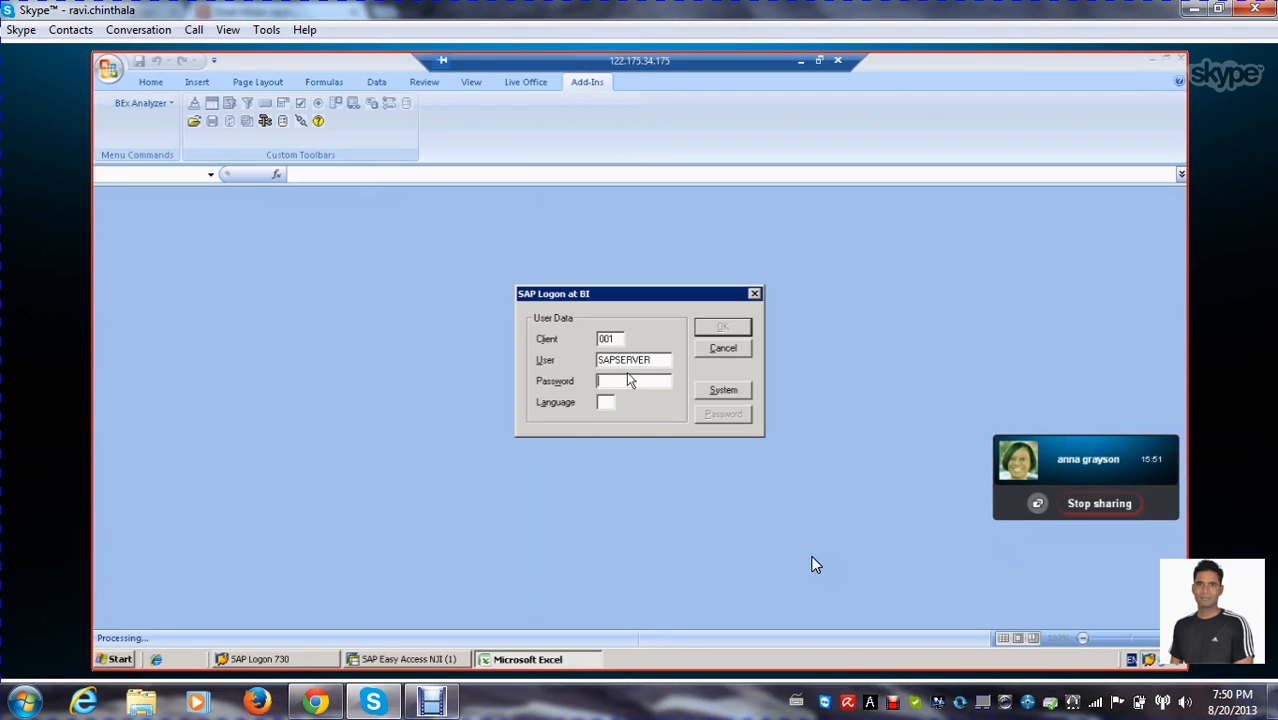
pyautogui.write('*')
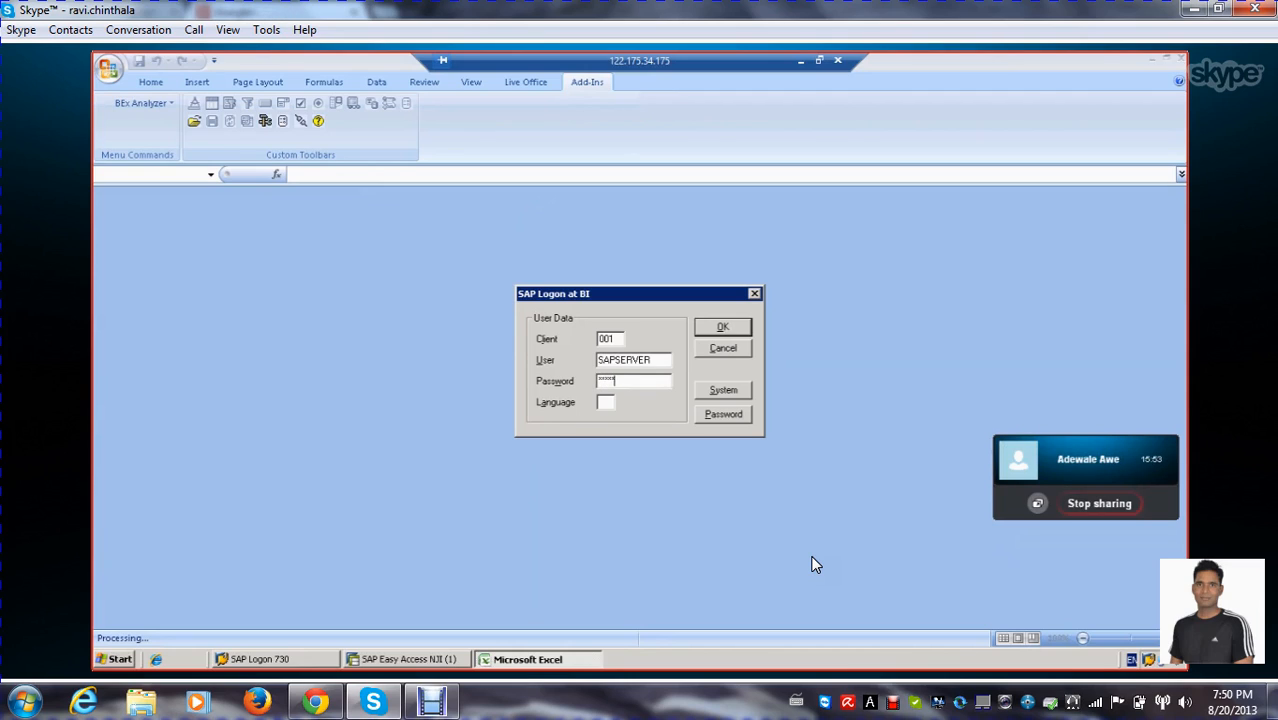
pyautogui.press('Return')
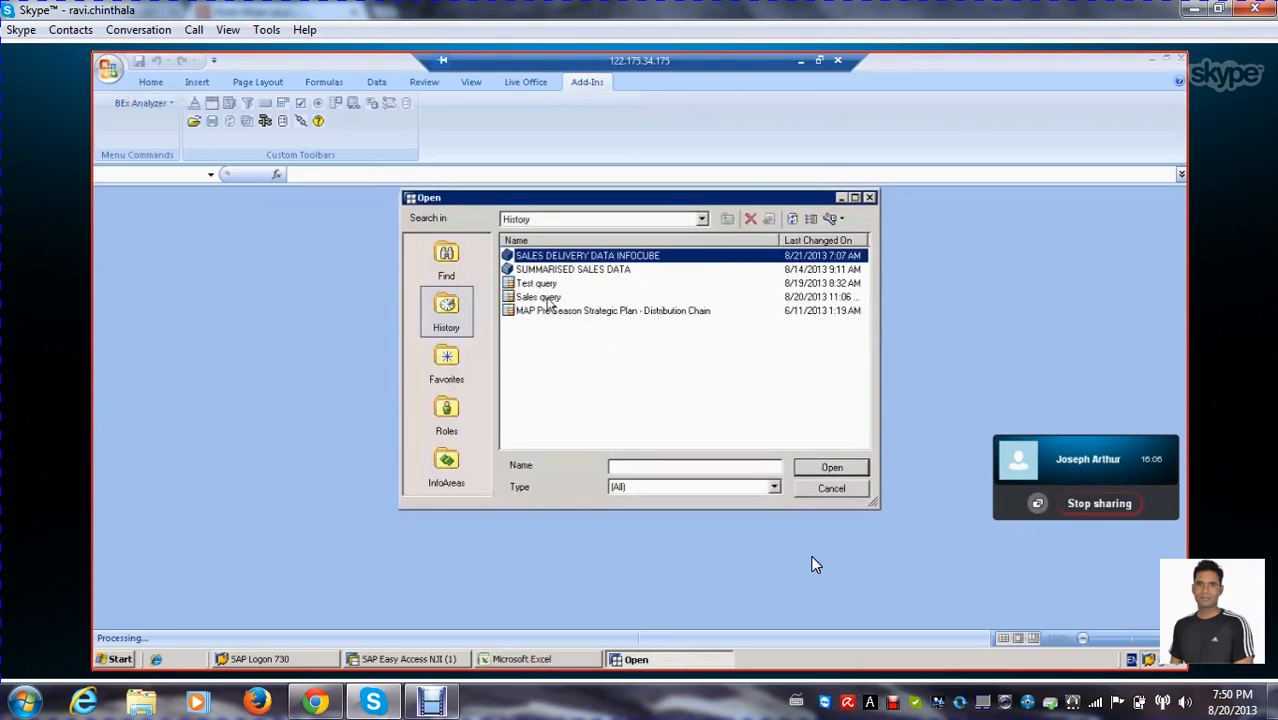
# Open the Sales query from the history and look through its result table down to the overall result
pyautogui.click(545, 298)
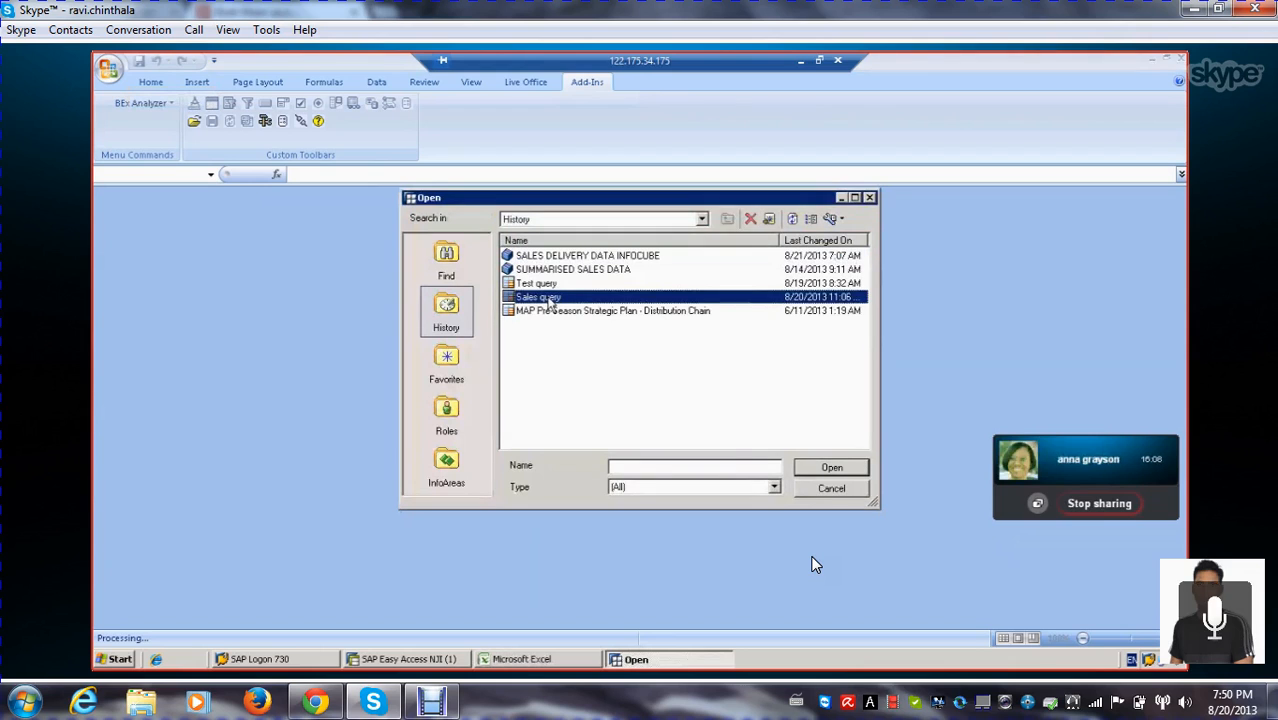
pyautogui.click(831, 467)
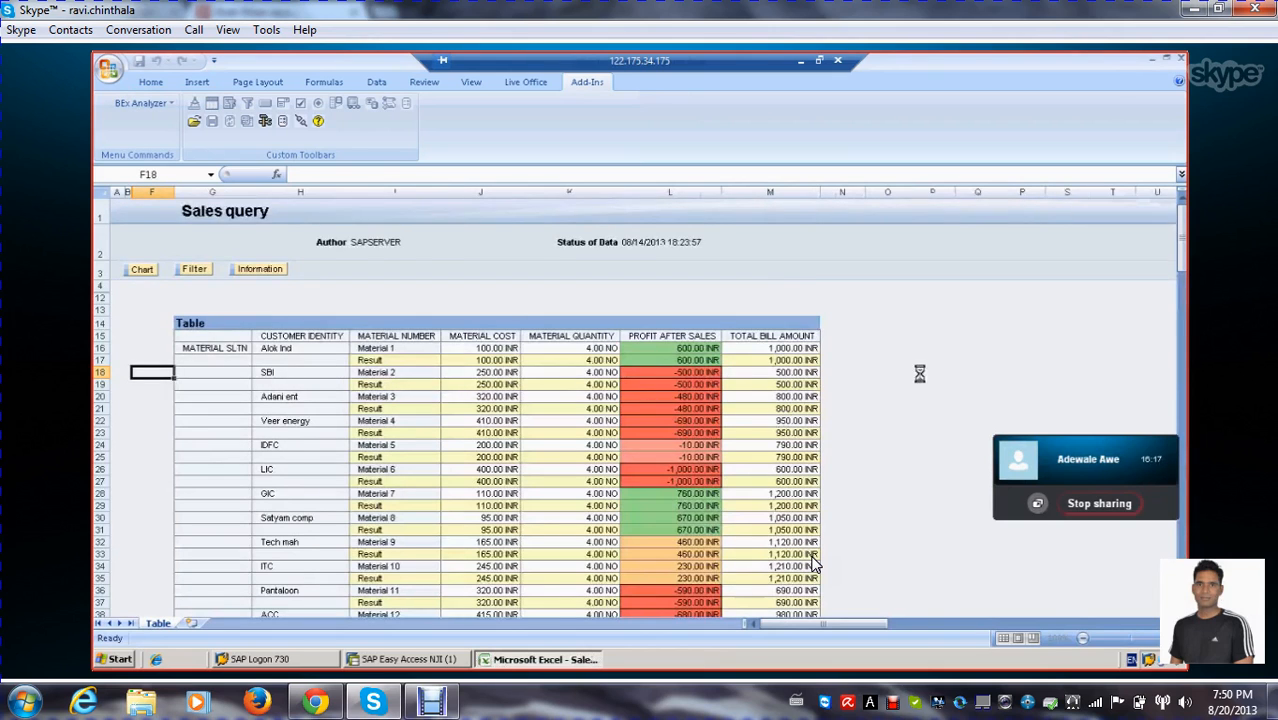
pyautogui.scroll(-10, 813, 565)
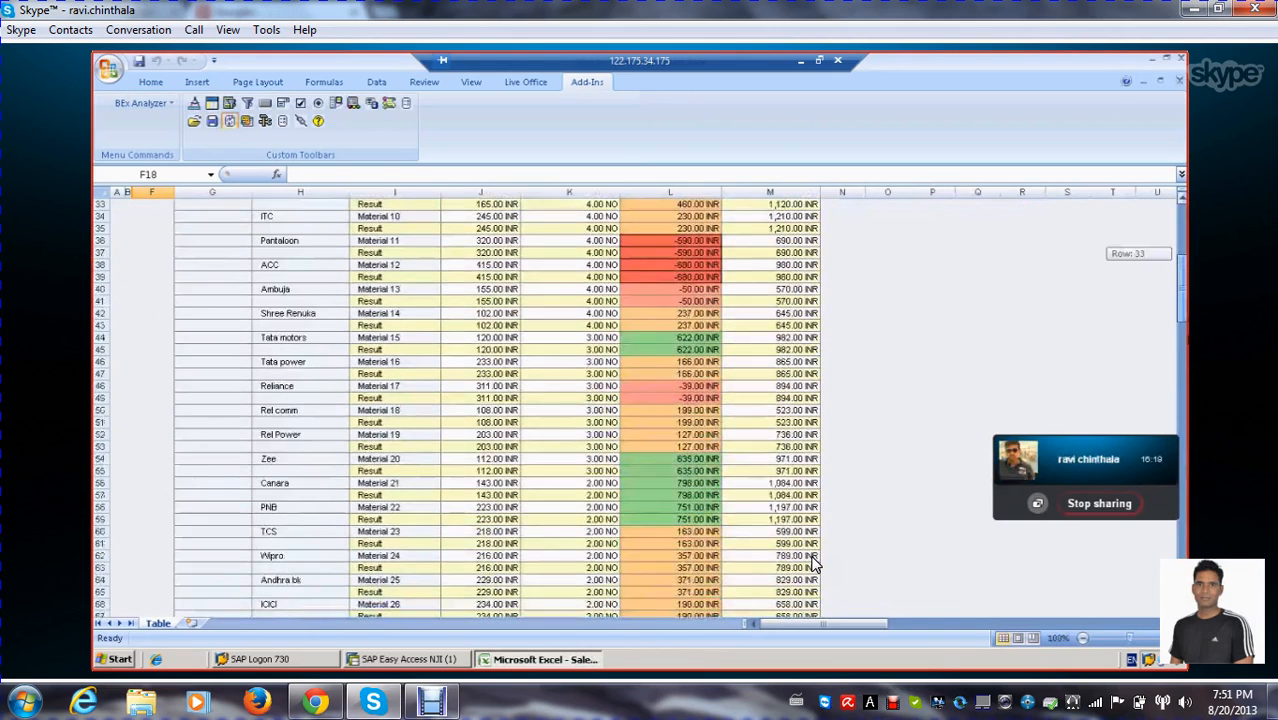
pyautogui.scroll(-13, 813, 565)
pyautogui.scroll(2, 813, 565)
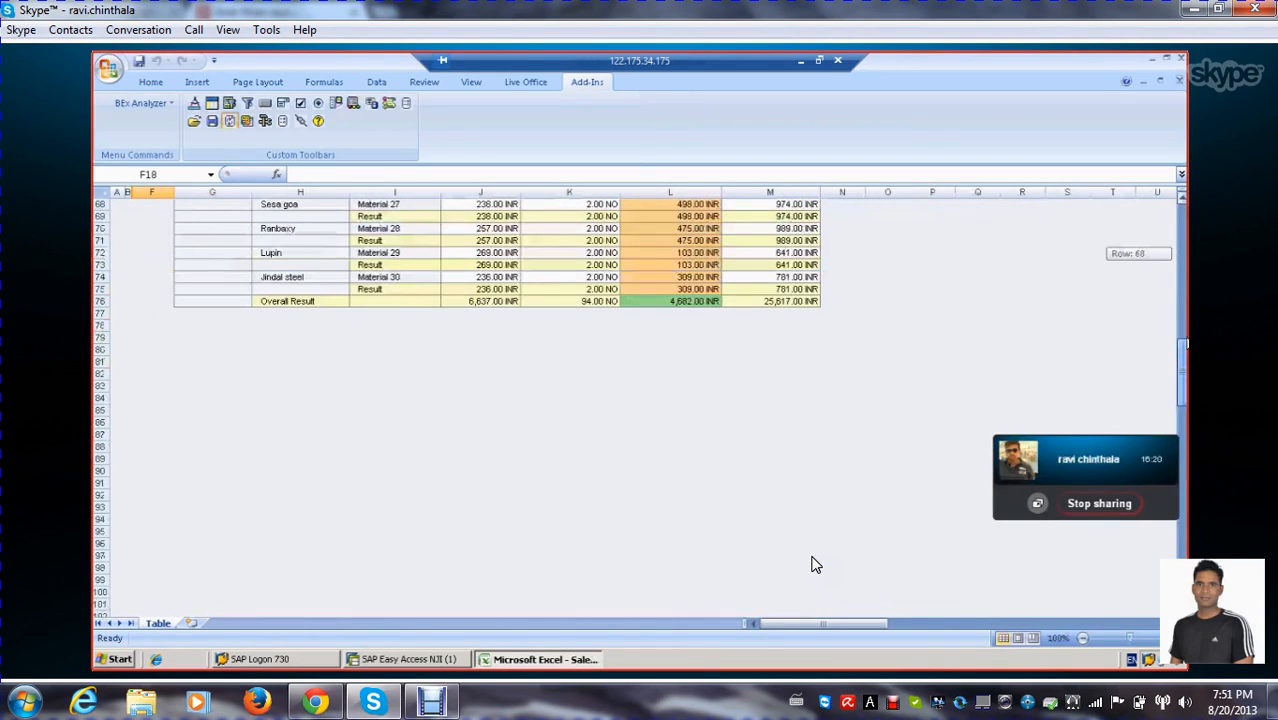
pyautogui.scroll(18, 813, 565)
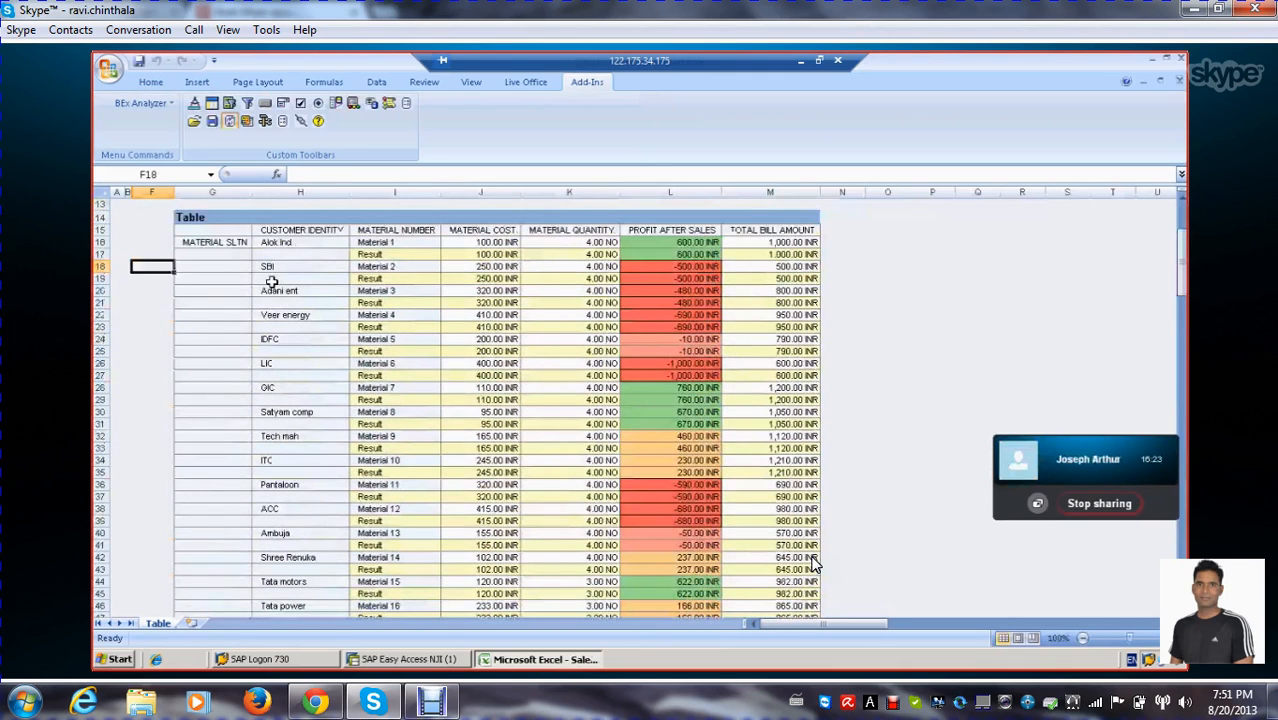
# Open the Sales query for editing in BEx Query Designer and show its rows and columns
pyautogui.click(232, 267)
pyautogui.click(266, 121)
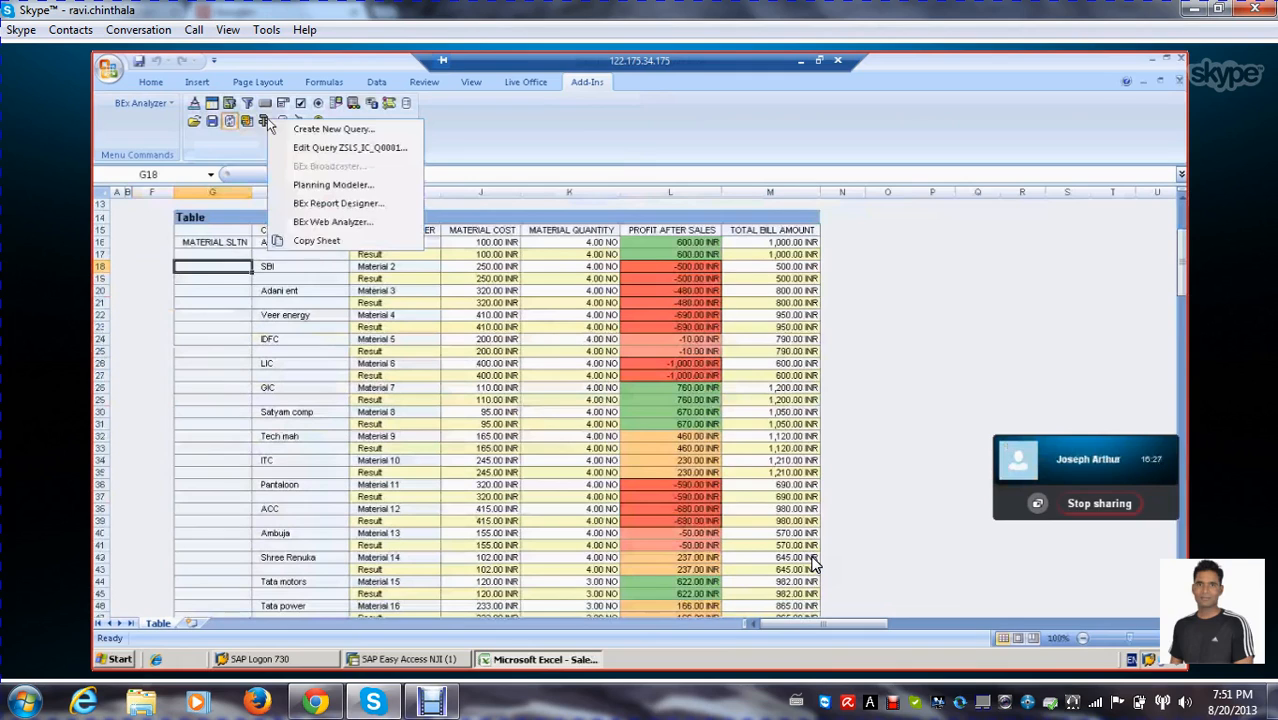
pyautogui.click(328, 145)
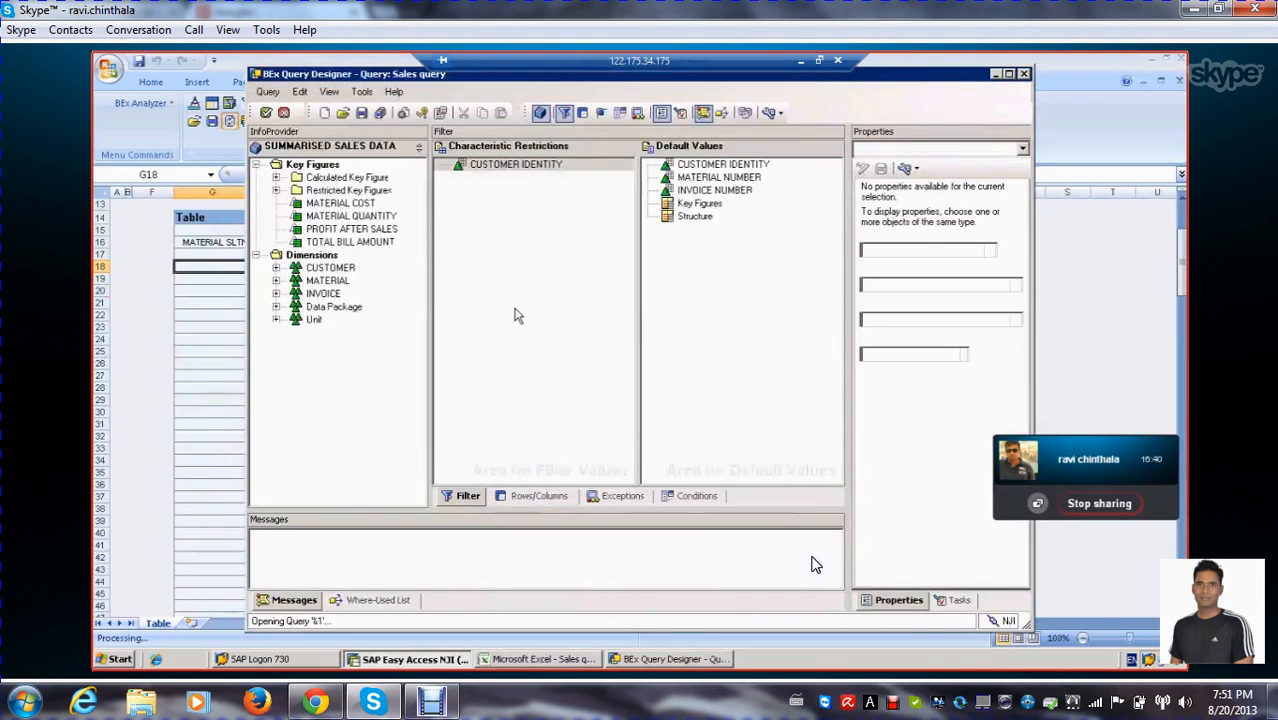
pyautogui.click(537, 496)
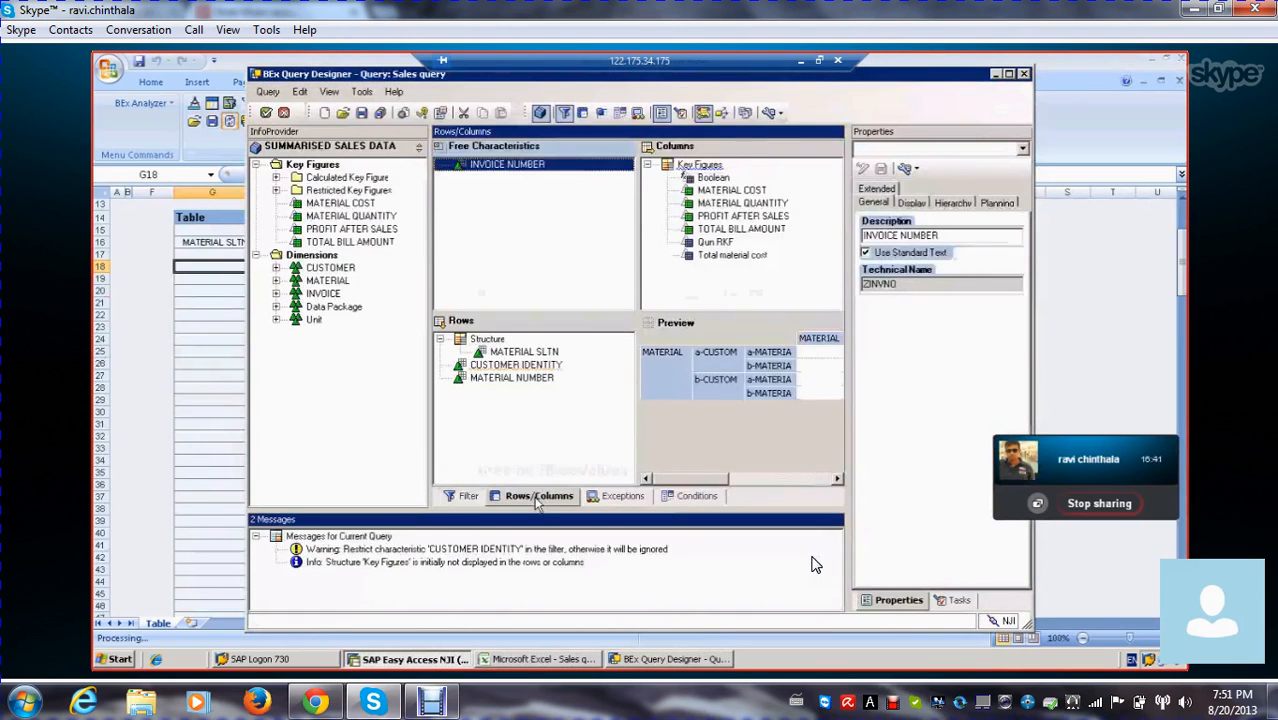
# Examine the query's MATERIAL SLTN row selection and its Boolean, Qun RKF, TOTAL BILL AMOUNT and Total material cost columns, including the Qun RKF definition
pyautogui.click(519, 352)
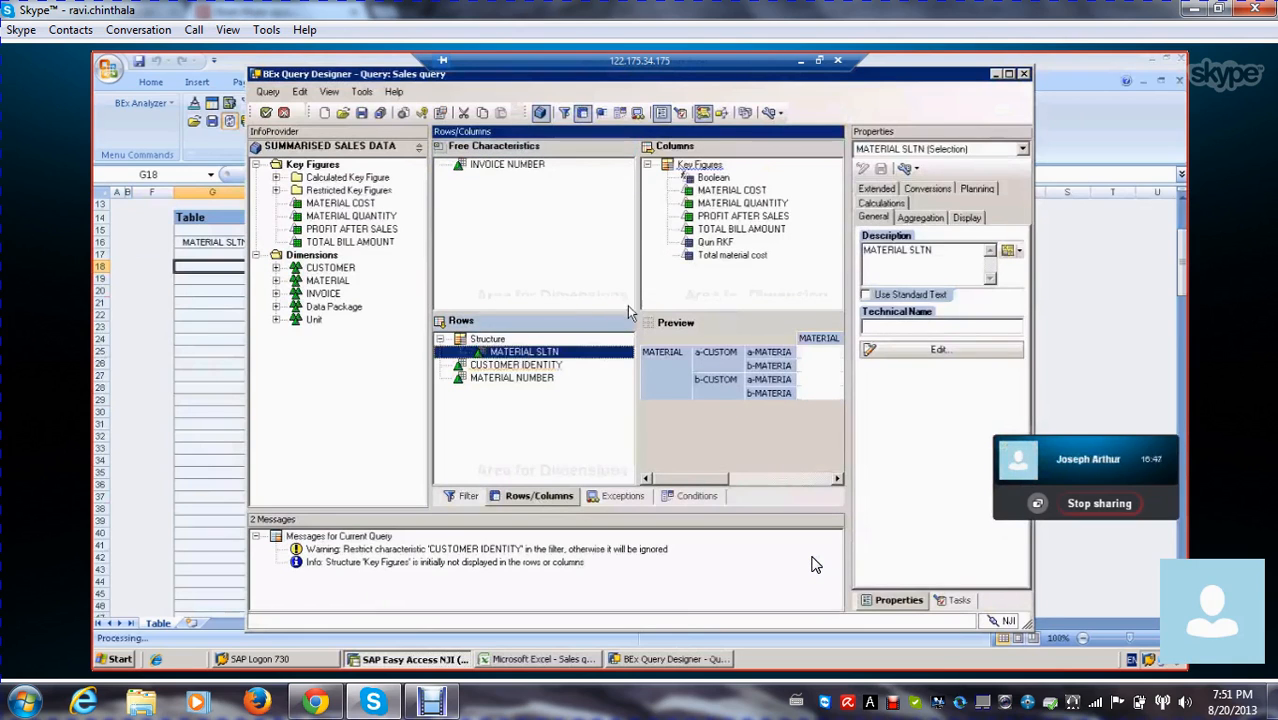
pyautogui.click(714, 178)
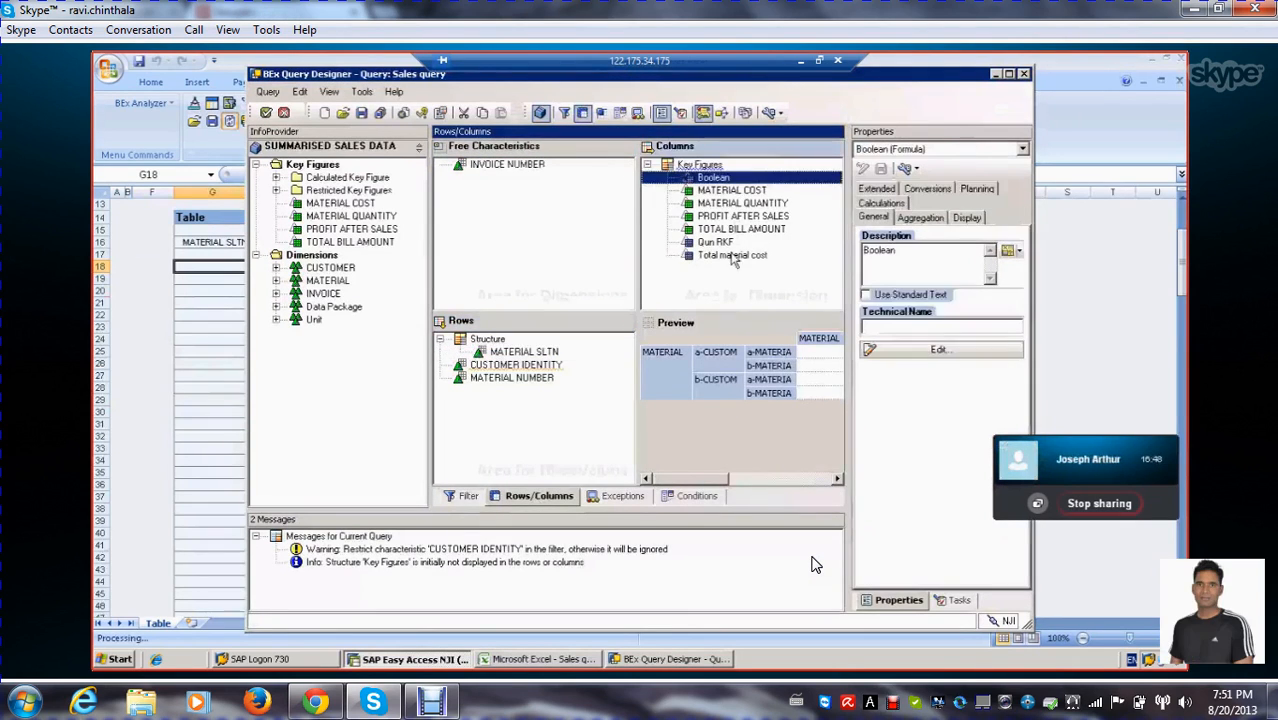
pyautogui.click(716, 243)
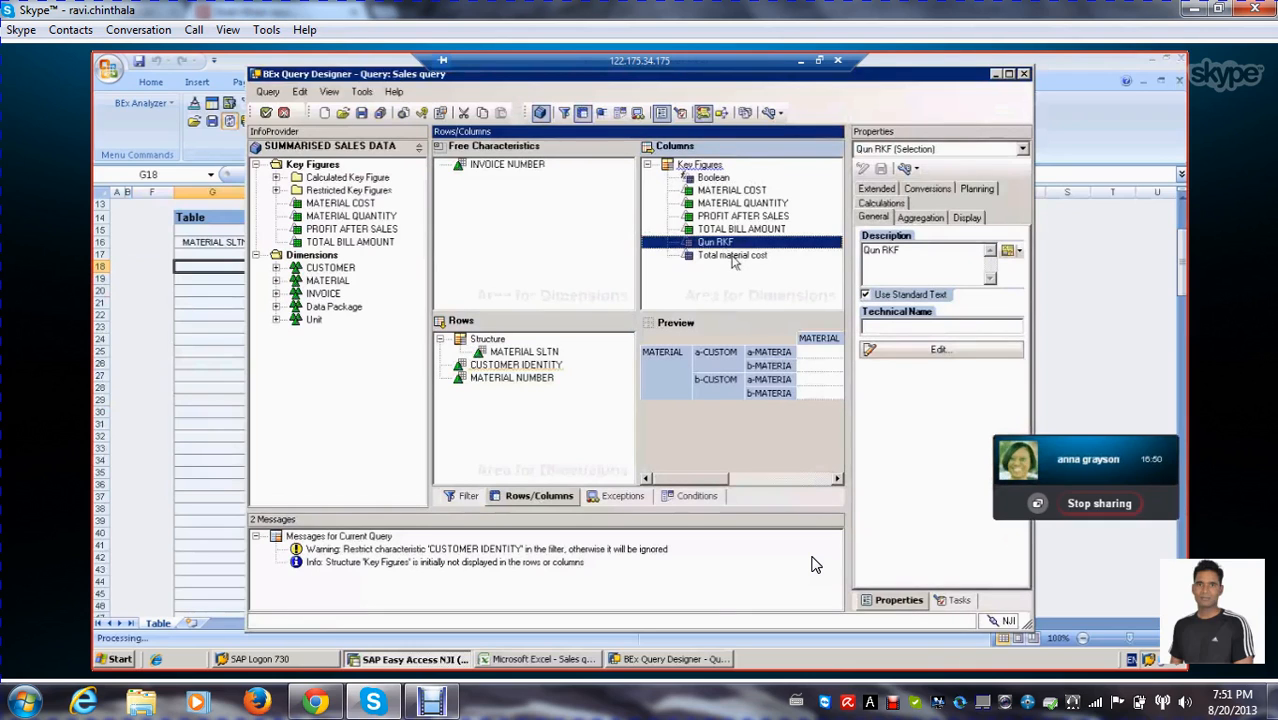
pyautogui.click(922, 349)
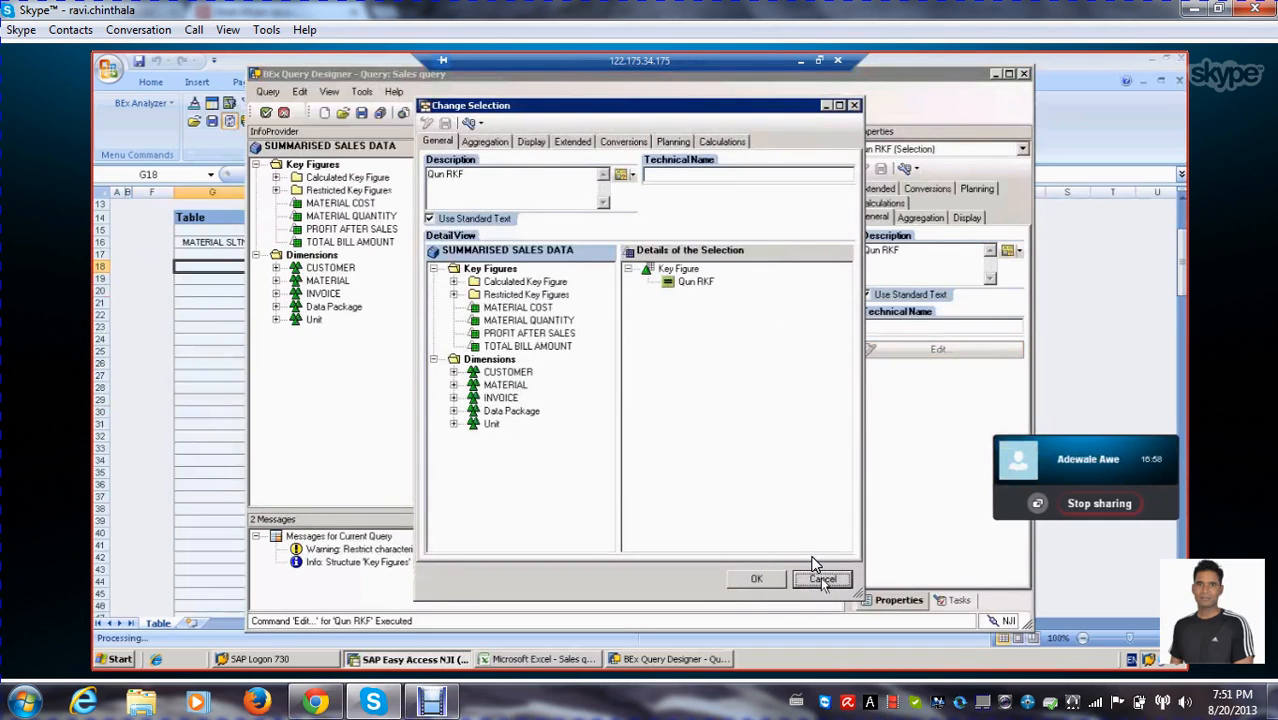
pyautogui.click(821, 579)
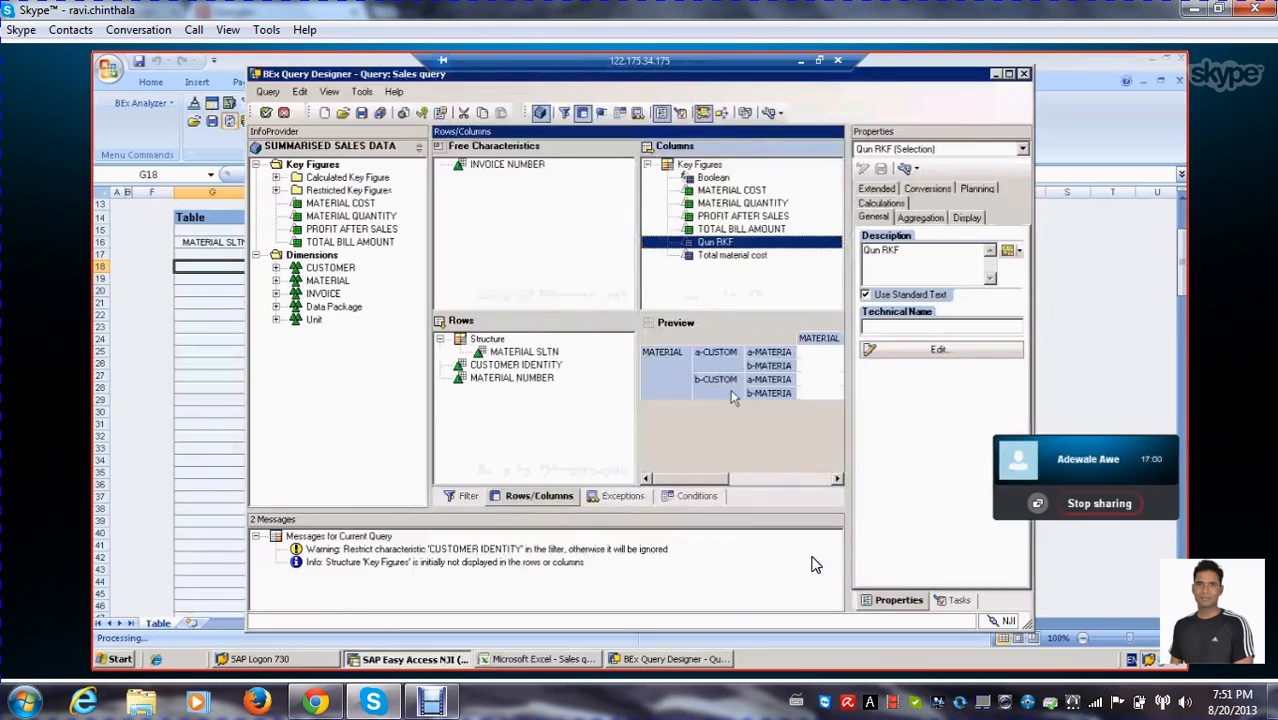
pyautogui.click(720, 257)
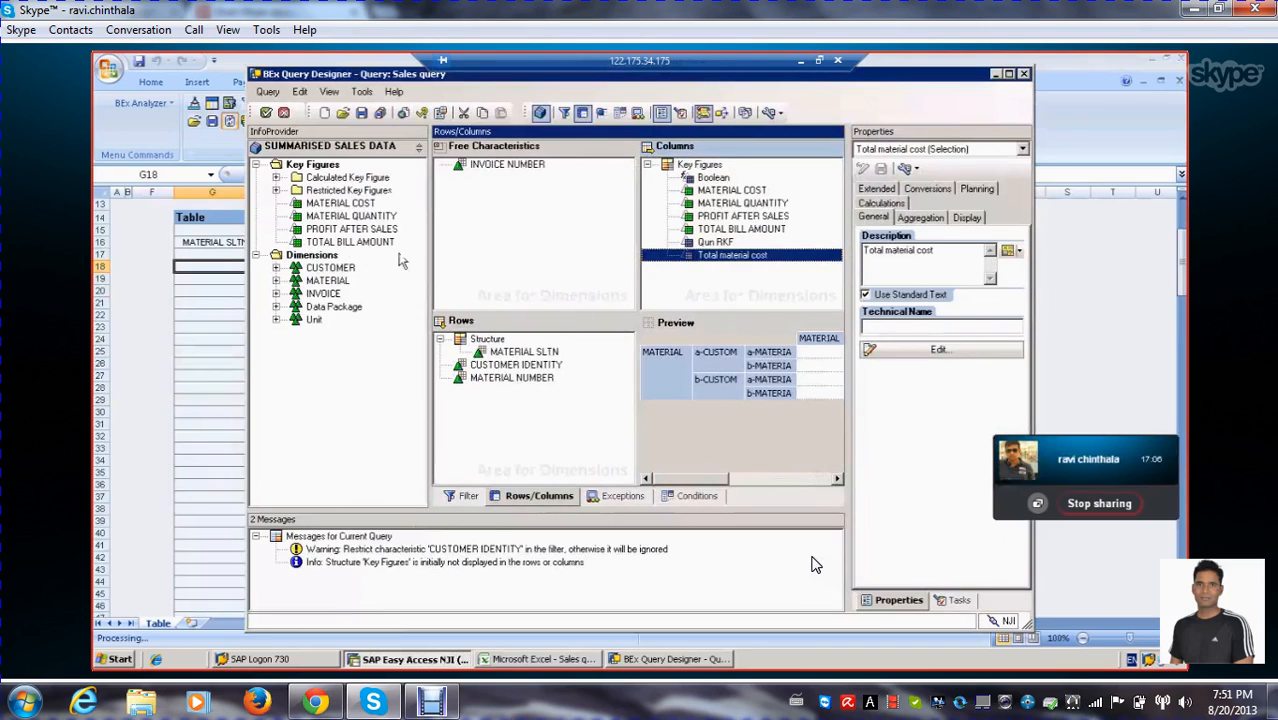
pyautogui.click(750, 229)
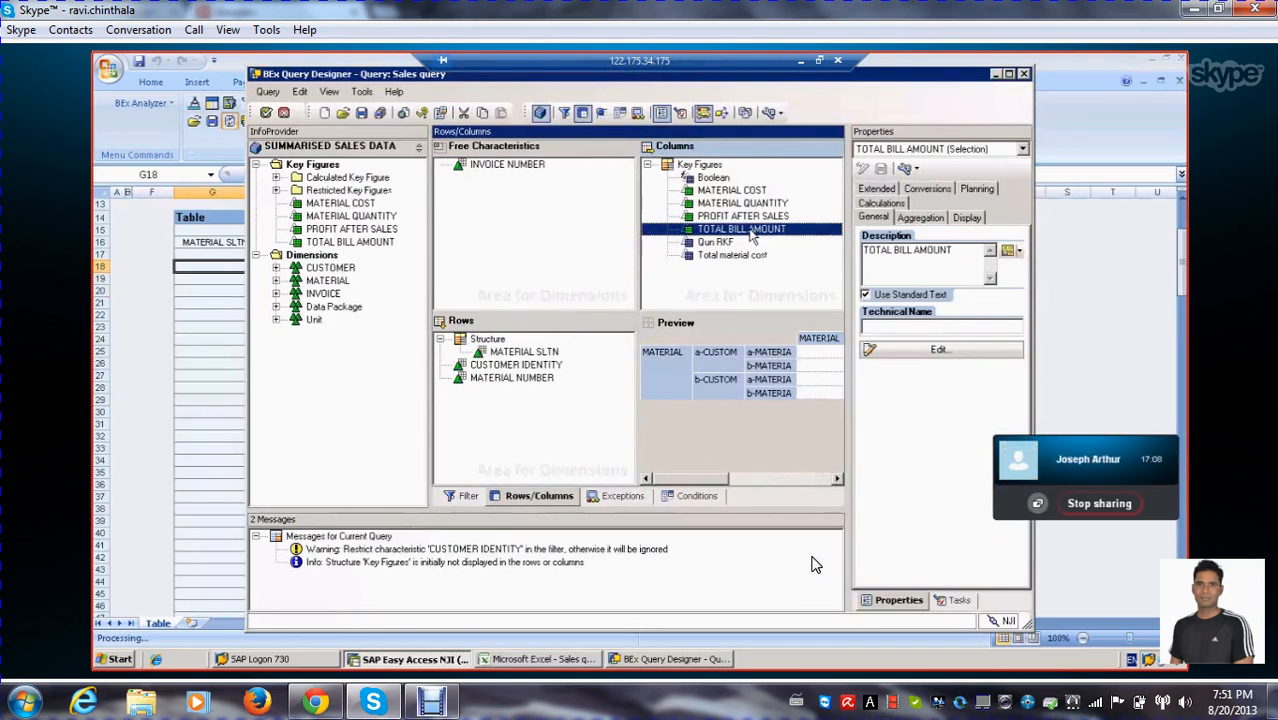
pyautogui.click(747, 258)
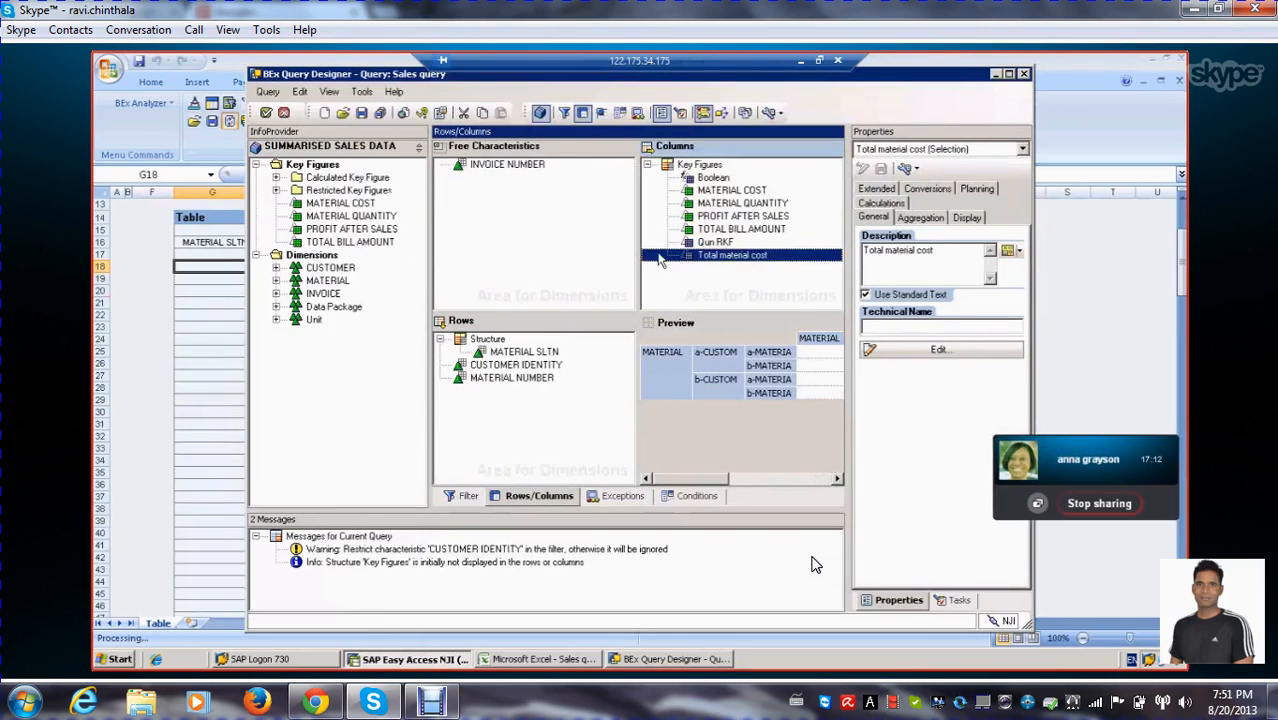
pyautogui.click(750, 284)
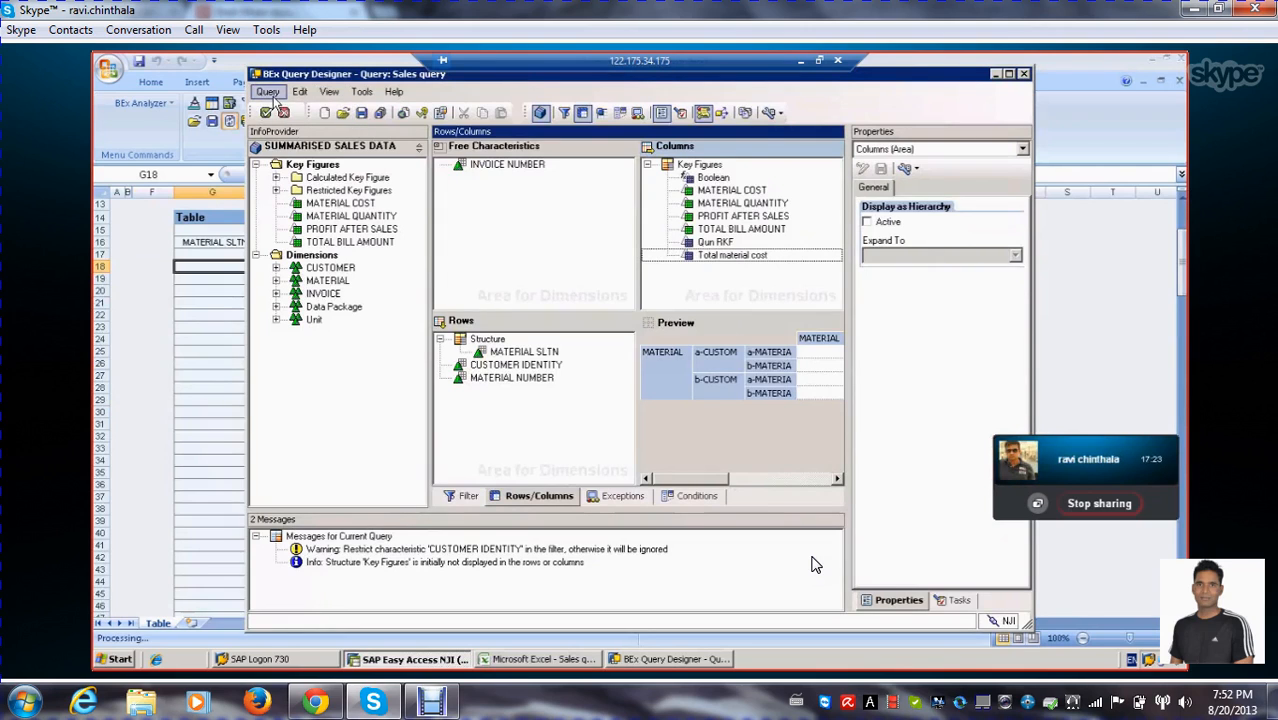
# Exit the query definition discarding changes, and close the Sales query workbook
pyautogui.click(271, 94)
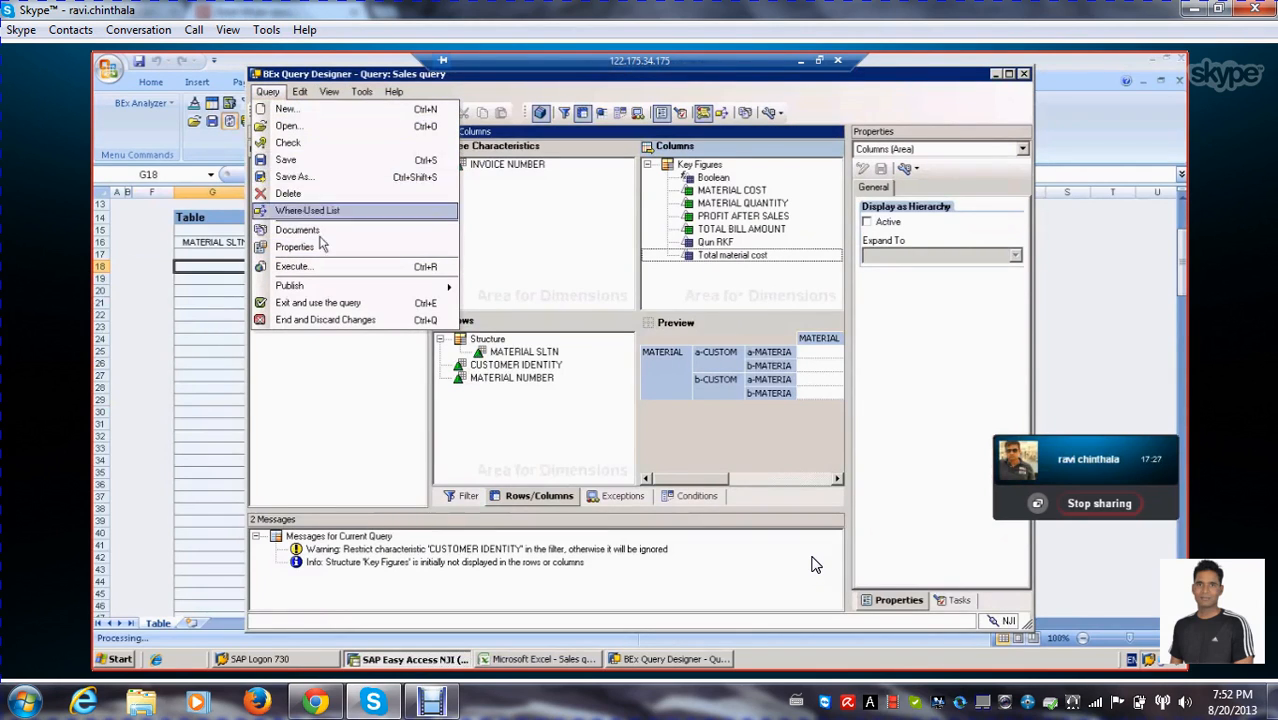
pyautogui.click(313, 320)
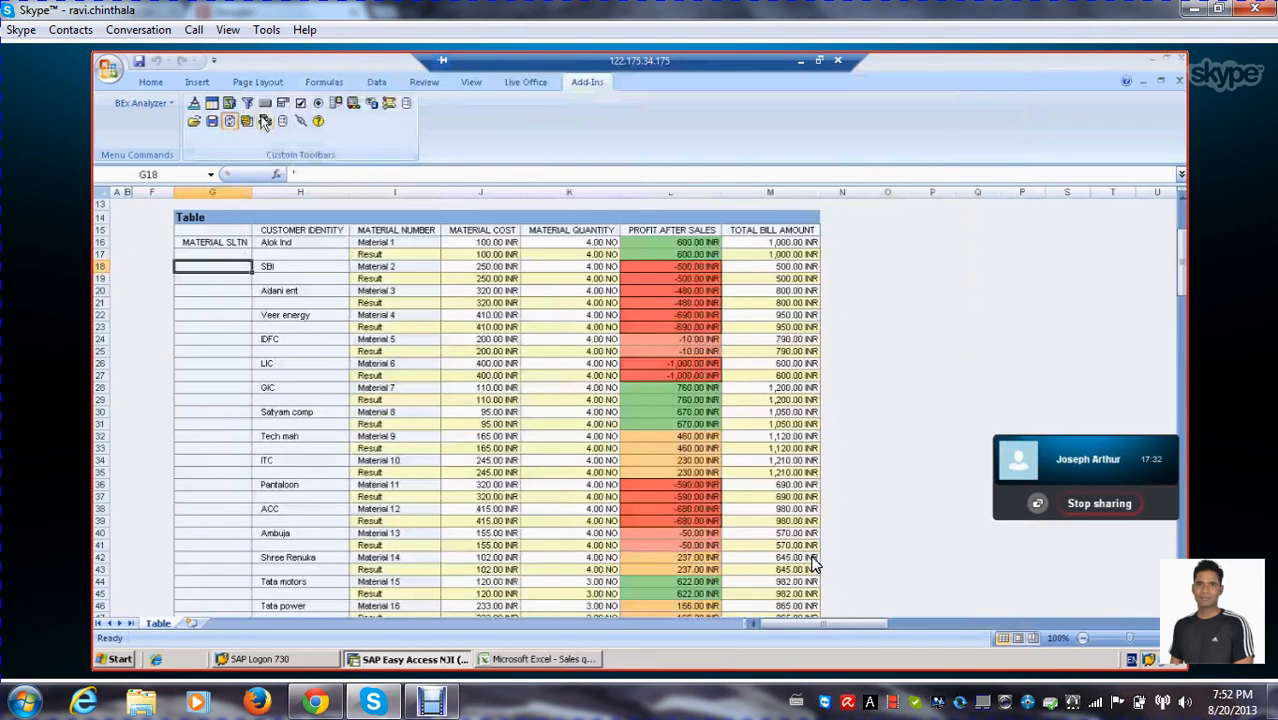
pyautogui.click(109, 68)
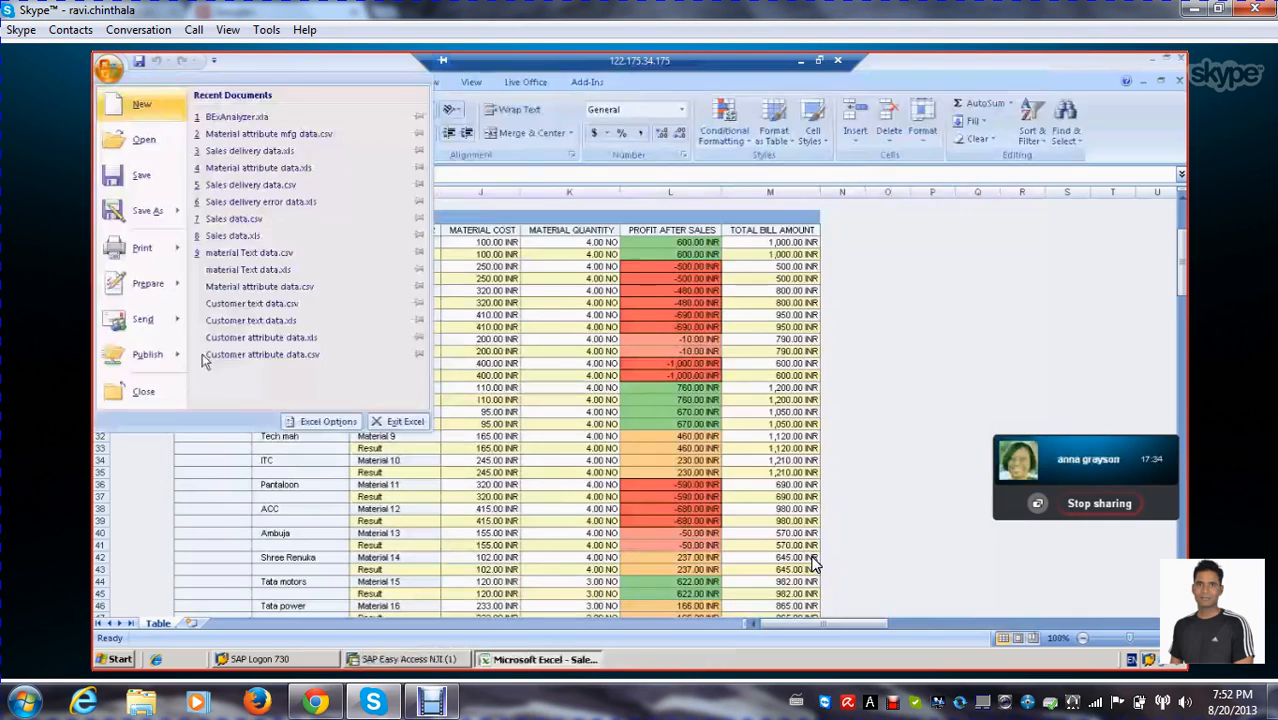
pyautogui.click(148, 387)
pyautogui.click(577, 396)
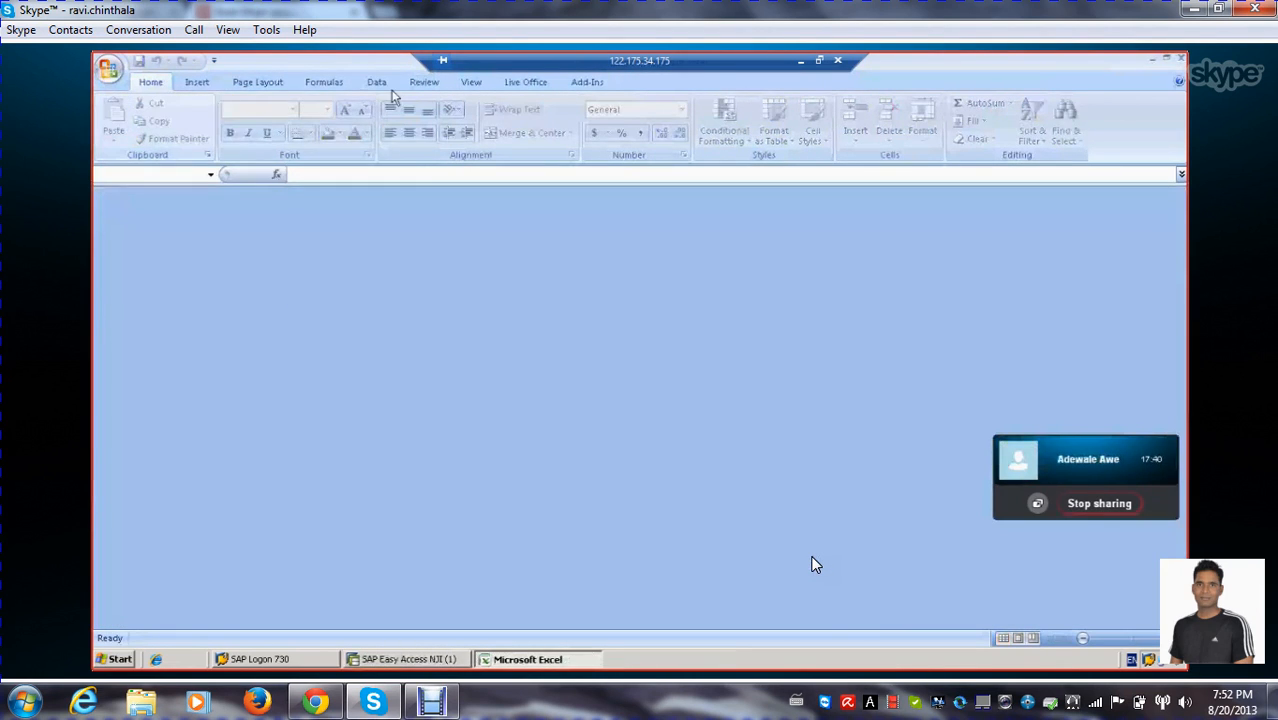
# Create a new BEx query based on the SALES DELIVERY DATA INFOCUBE
pyautogui.click(584, 84)
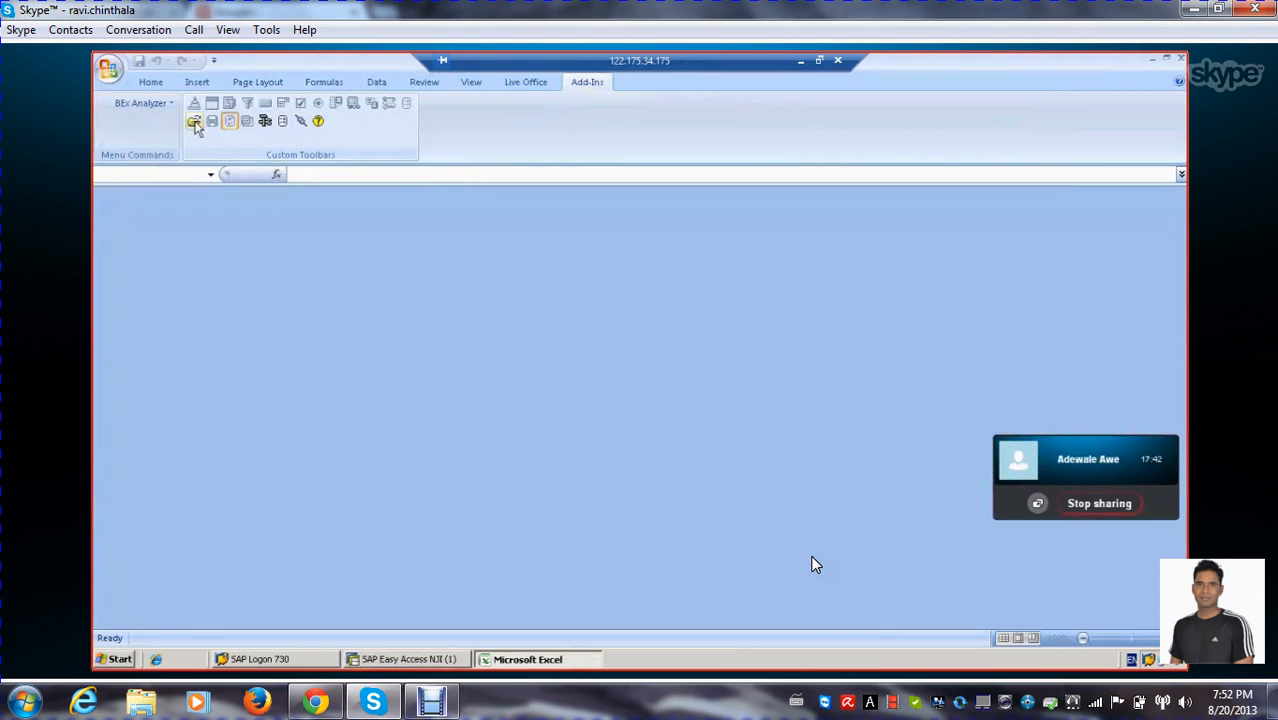
pyautogui.click(265, 122)
pyautogui.click(312, 134)
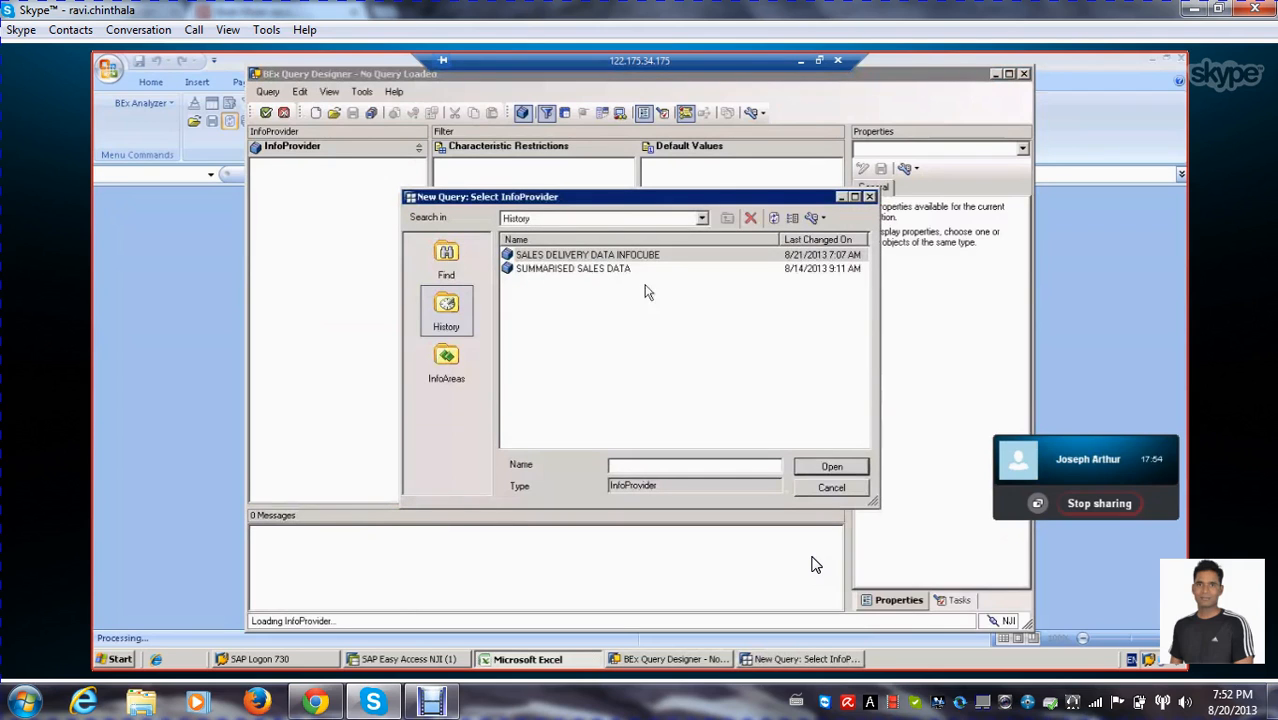
pyautogui.doubleClick(532, 257)
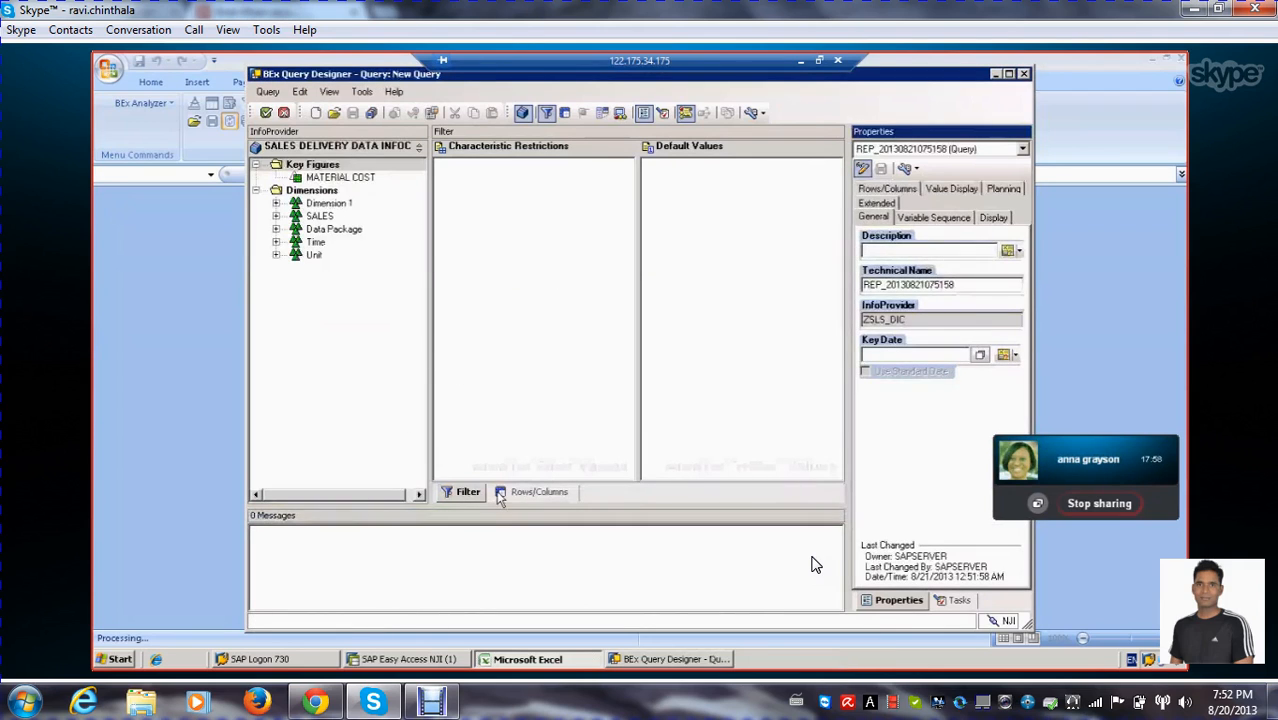
# Show the new query's rows and columns and expand all InfoCube dimensions to list their characteristics, including the time ones
pyautogui.click(530, 492)
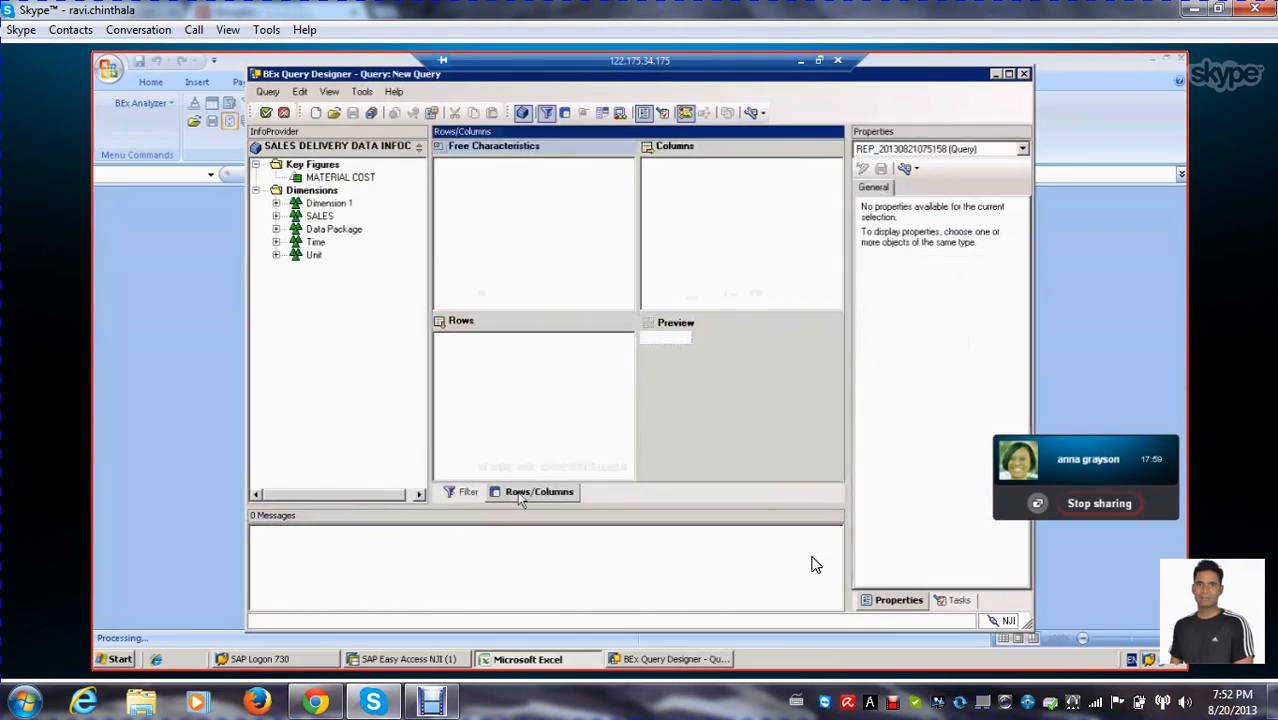
pyautogui.click(276, 203)
pyautogui.click(276, 281)
pyautogui.click(276, 268)
pyautogui.click(276, 255)
pyautogui.click(276, 242)
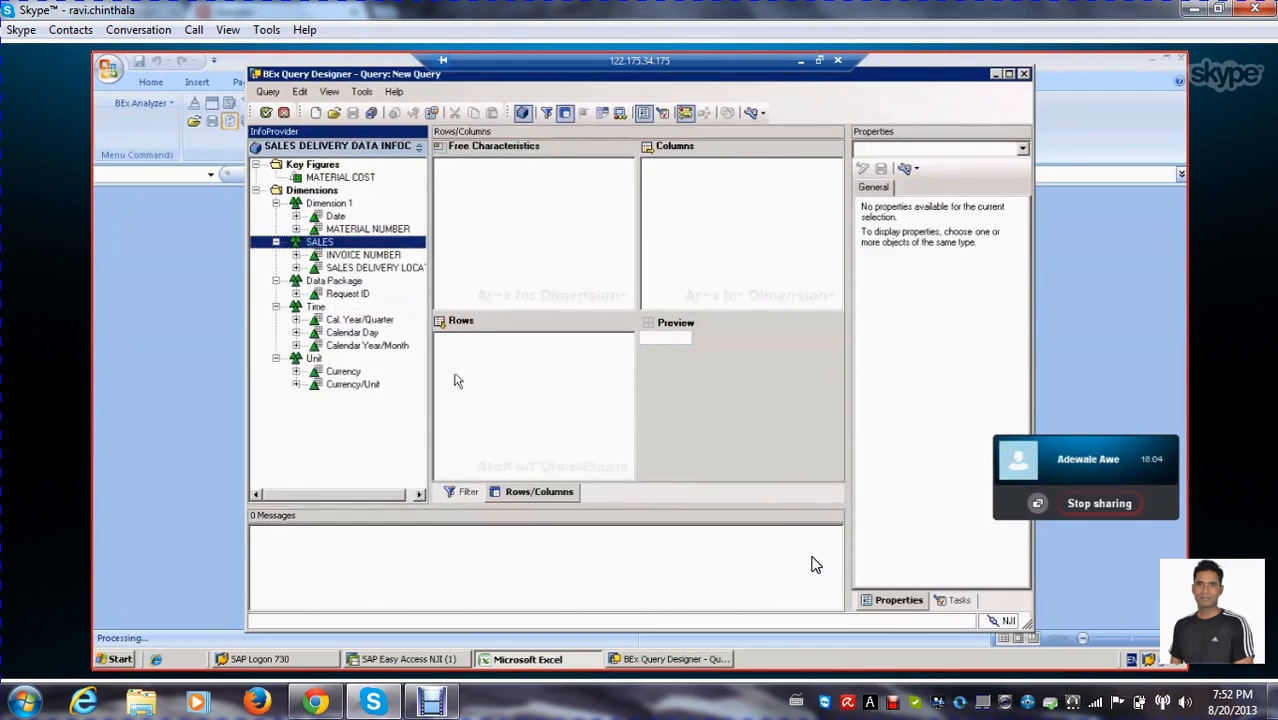
pyautogui.click(366, 345)
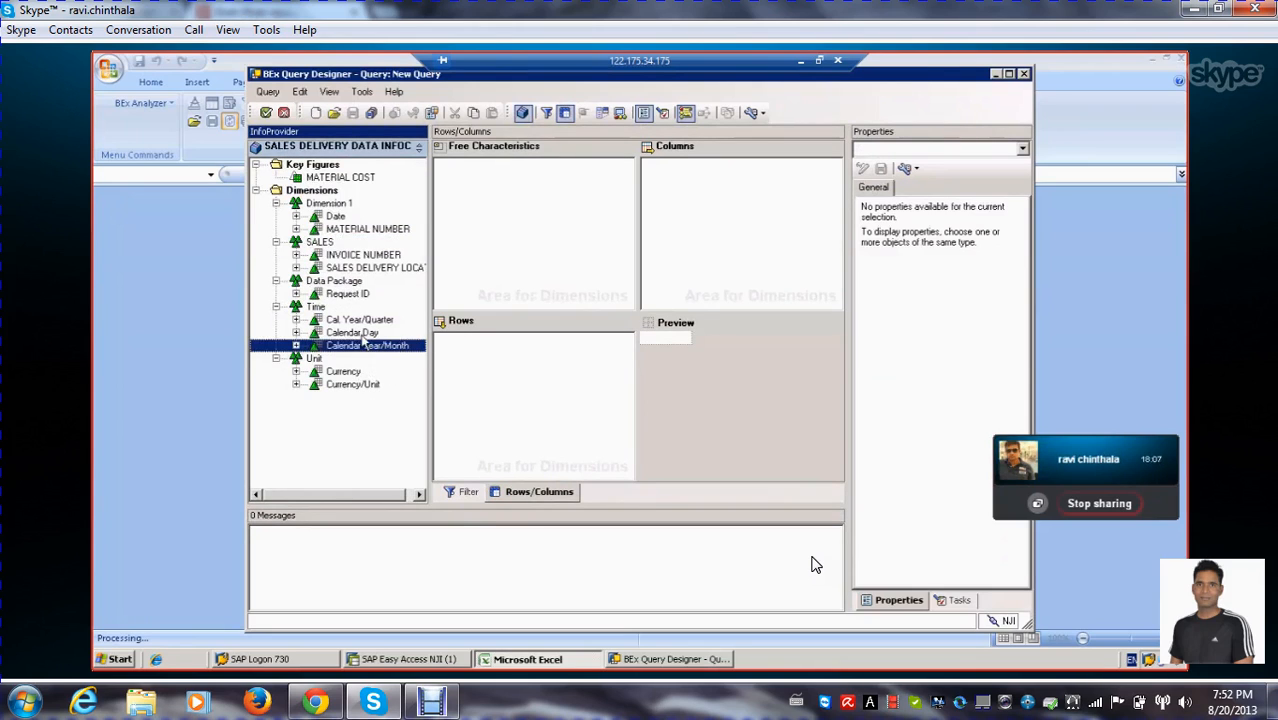
pyautogui.click(357, 321)
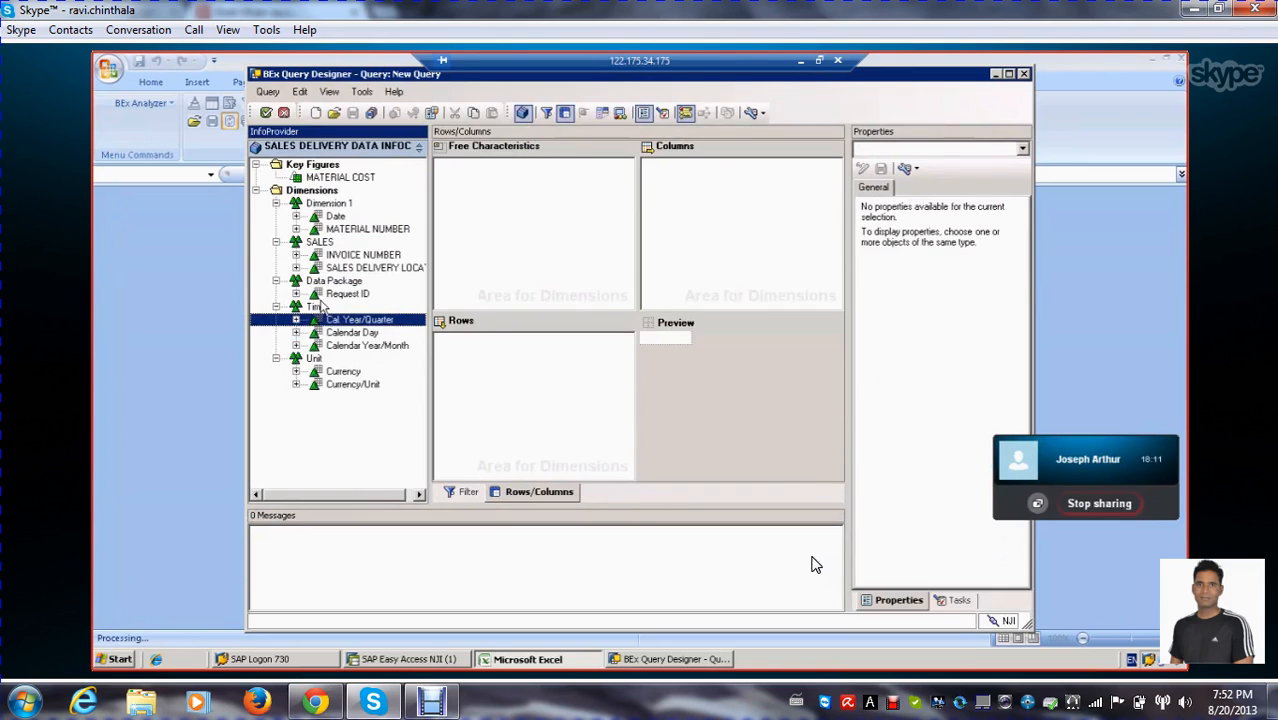
# Add MATERIAL NUMBER, Date, Calendar Day and Cal. Year/Quarter to the query's rows, and the MATERIAL COST key figure to its columns
pyautogui.click(350, 230)
pyautogui.moveTo(350, 230); pyautogui.dragTo(485, 357)
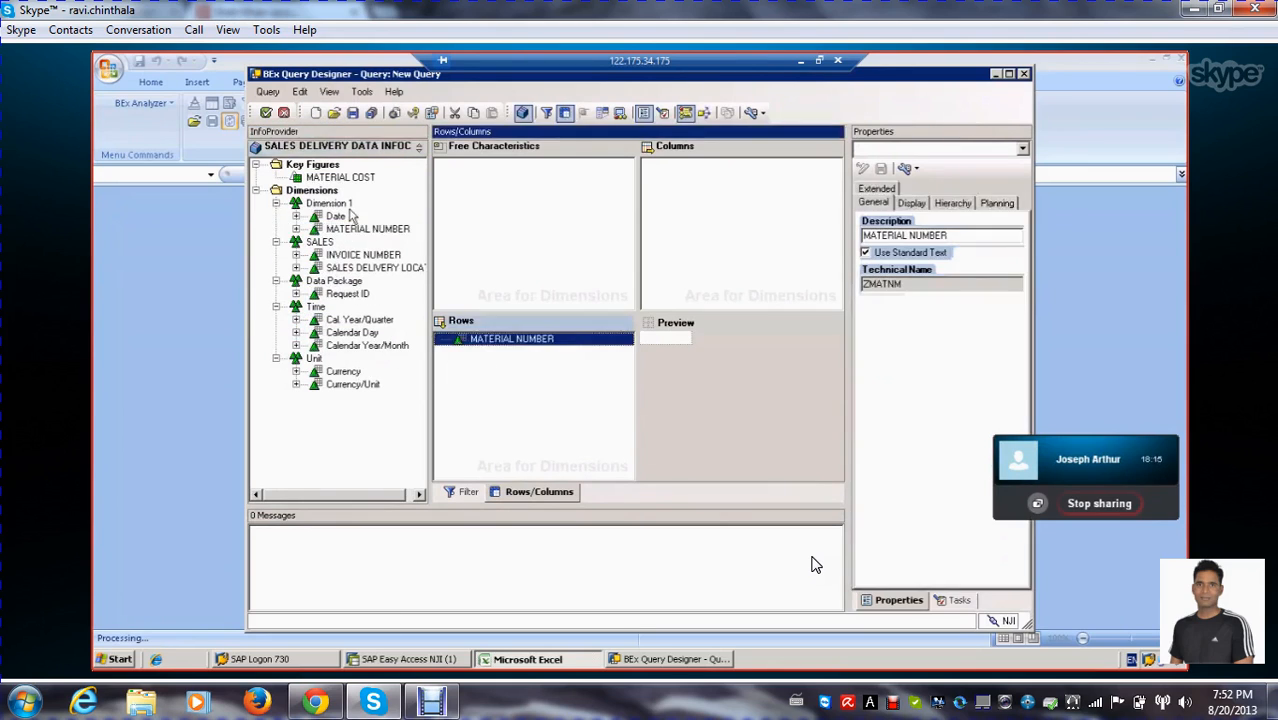
pyautogui.moveTo(350, 217); pyautogui.dragTo(500, 390)
pyautogui.moveTo(340, 334); pyautogui.dragTo(470, 362)
pyautogui.click(353, 321)
pyautogui.moveTo(354, 326); pyautogui.dragTo(466, 412)
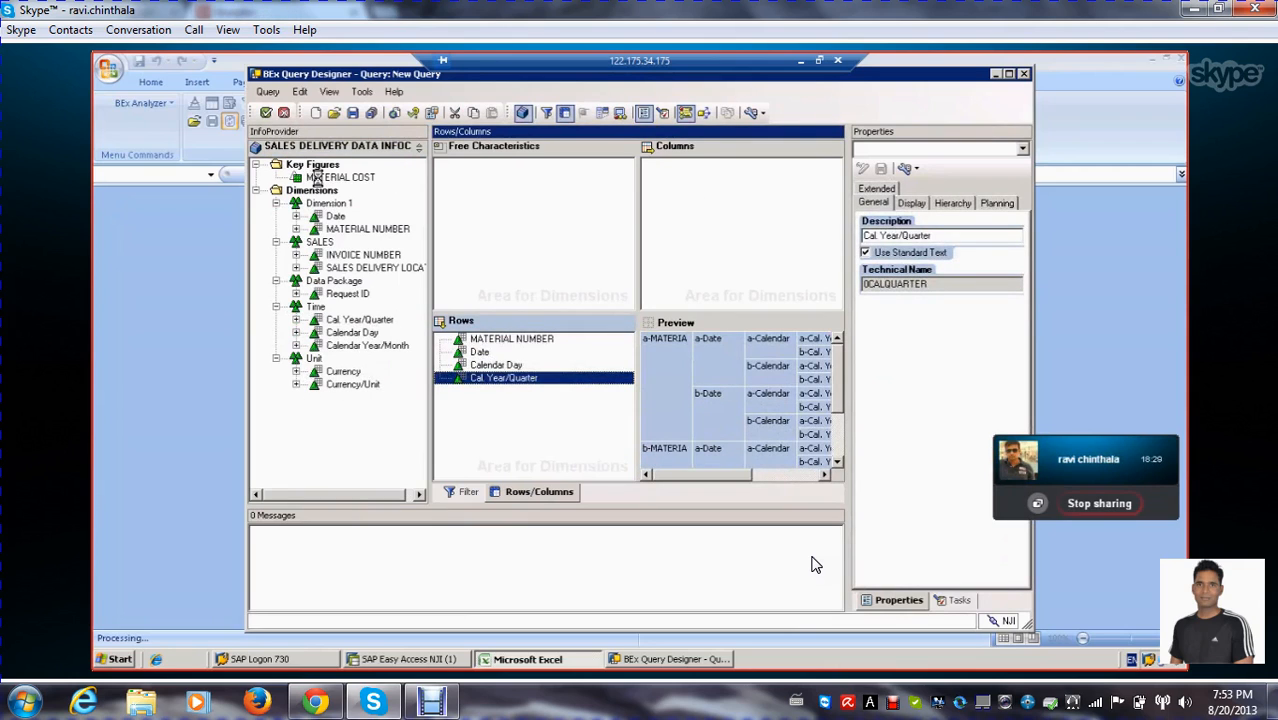
pyautogui.moveTo(316, 177); pyautogui.dragTo(724, 207)
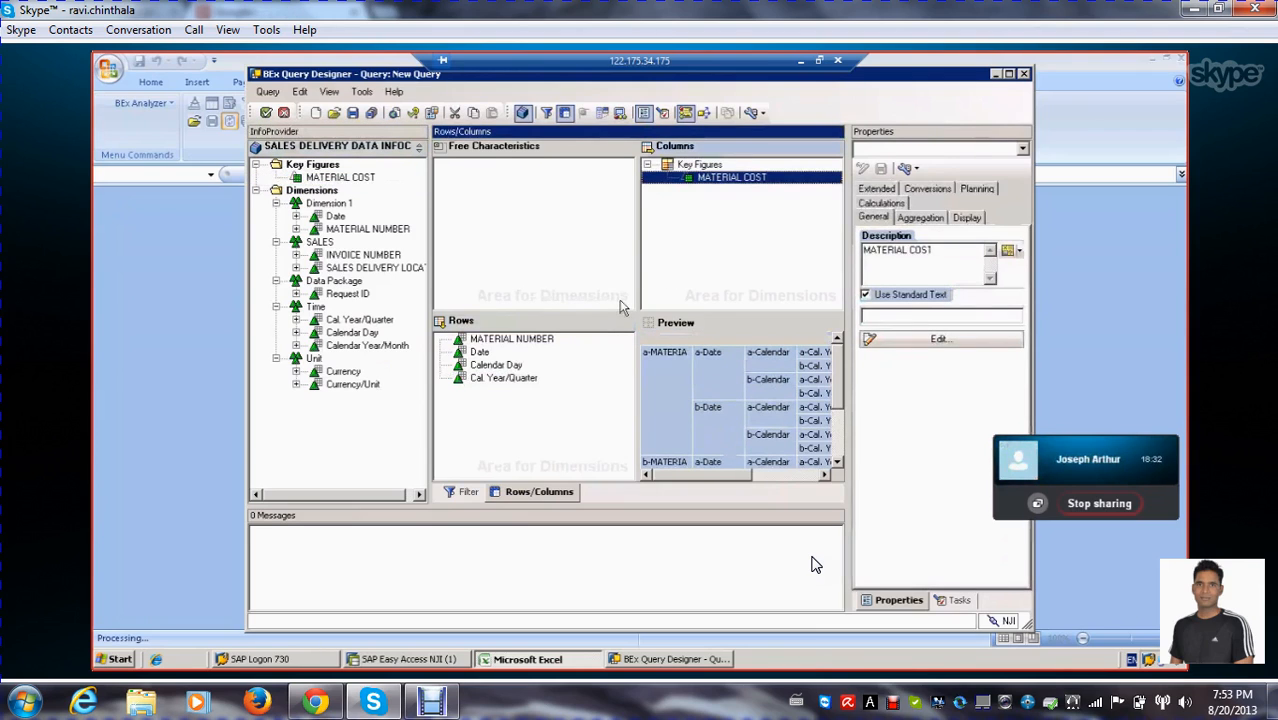
pyautogui.click(722, 268)
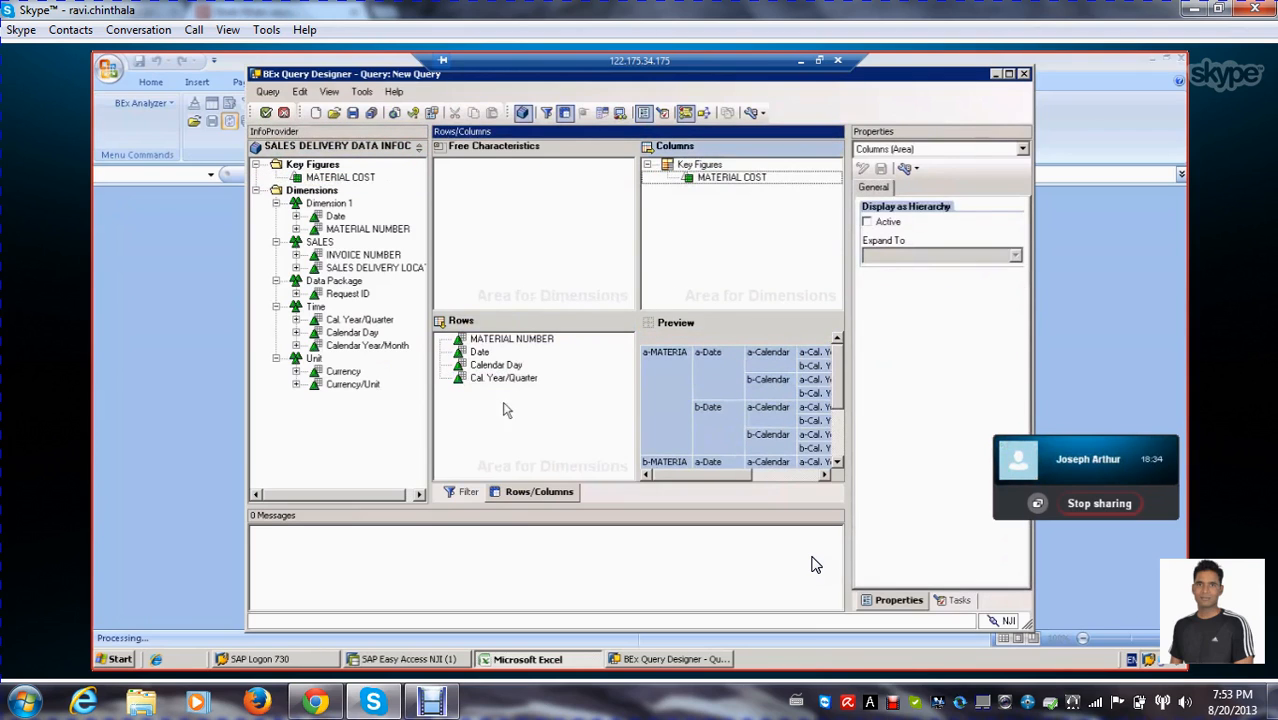
# Start saving the new query with the description "sales delivery cube data"
pyautogui.click(538, 410)
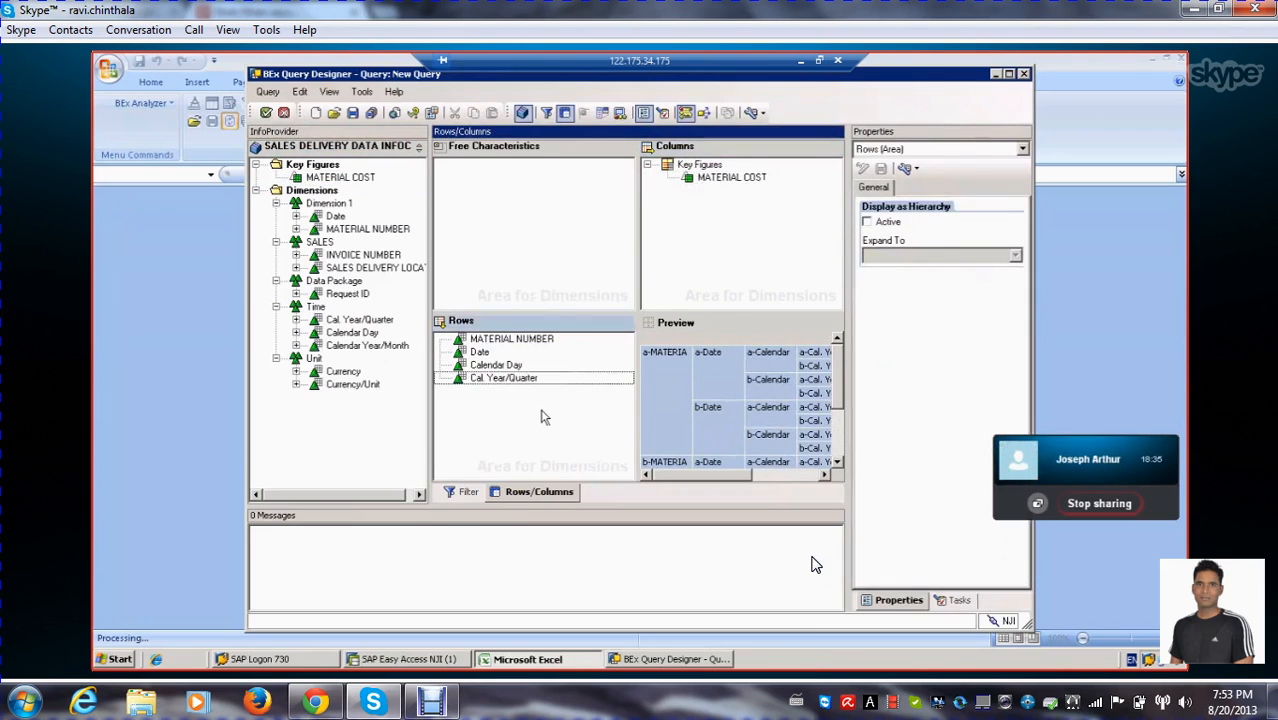
pyautogui.click(690, 278)
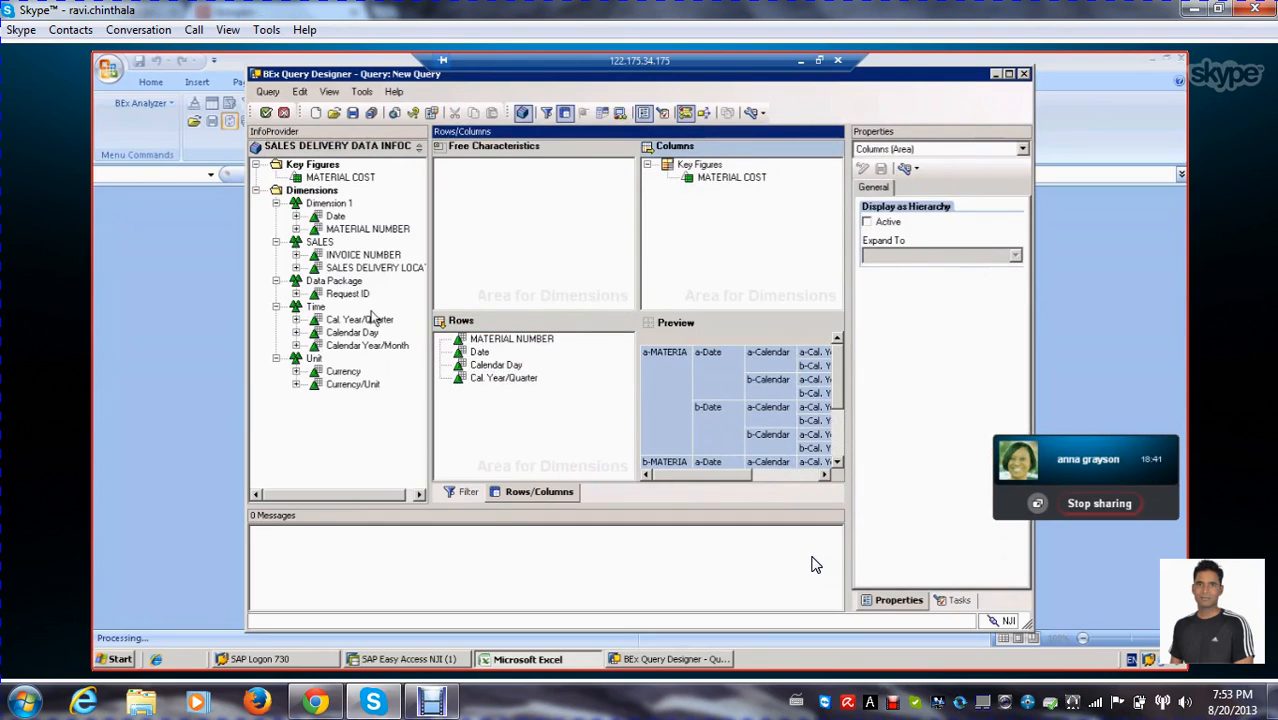
pyautogui.click(374, 114)
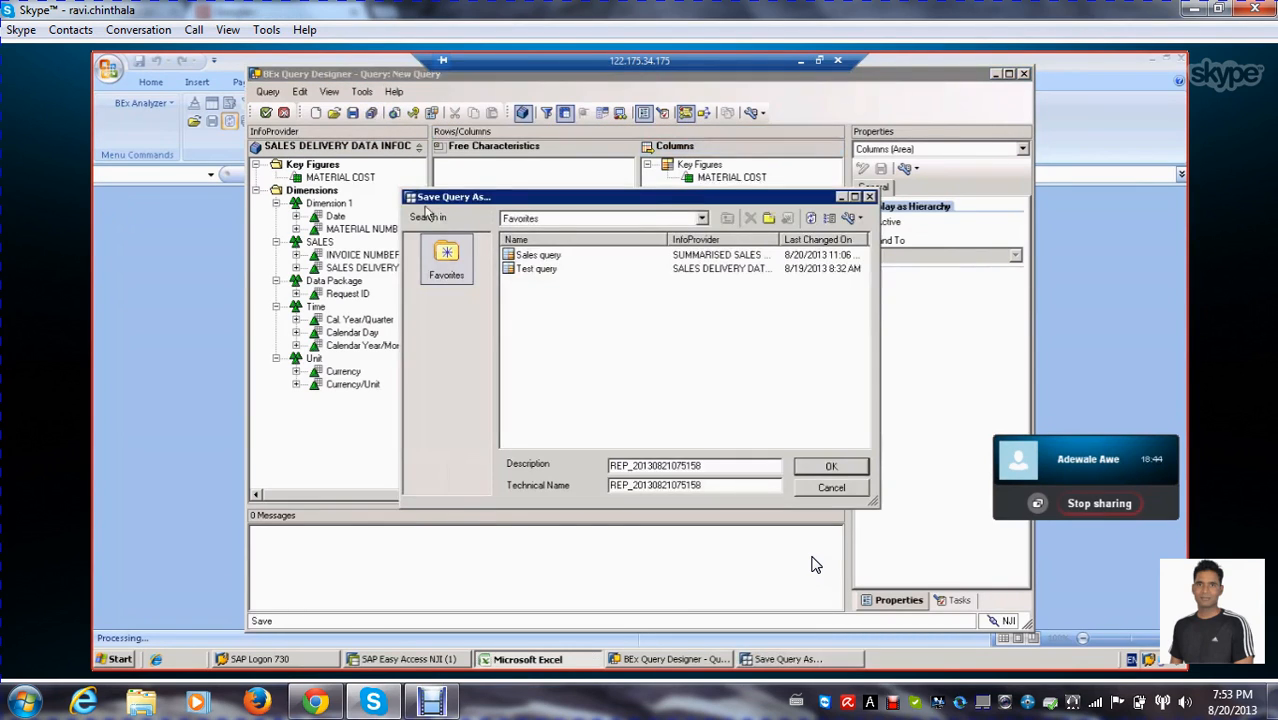
pyautogui.doubleClick(741, 466)
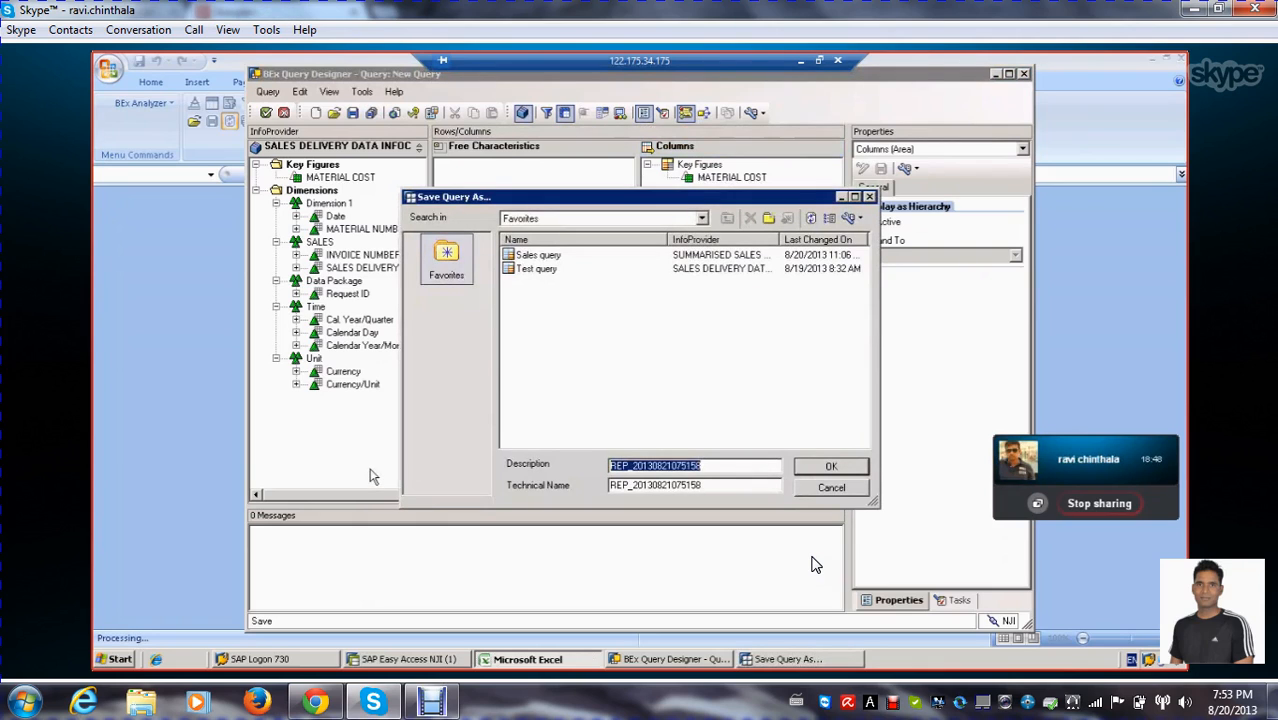
pyautogui.write('sales delivery cube')
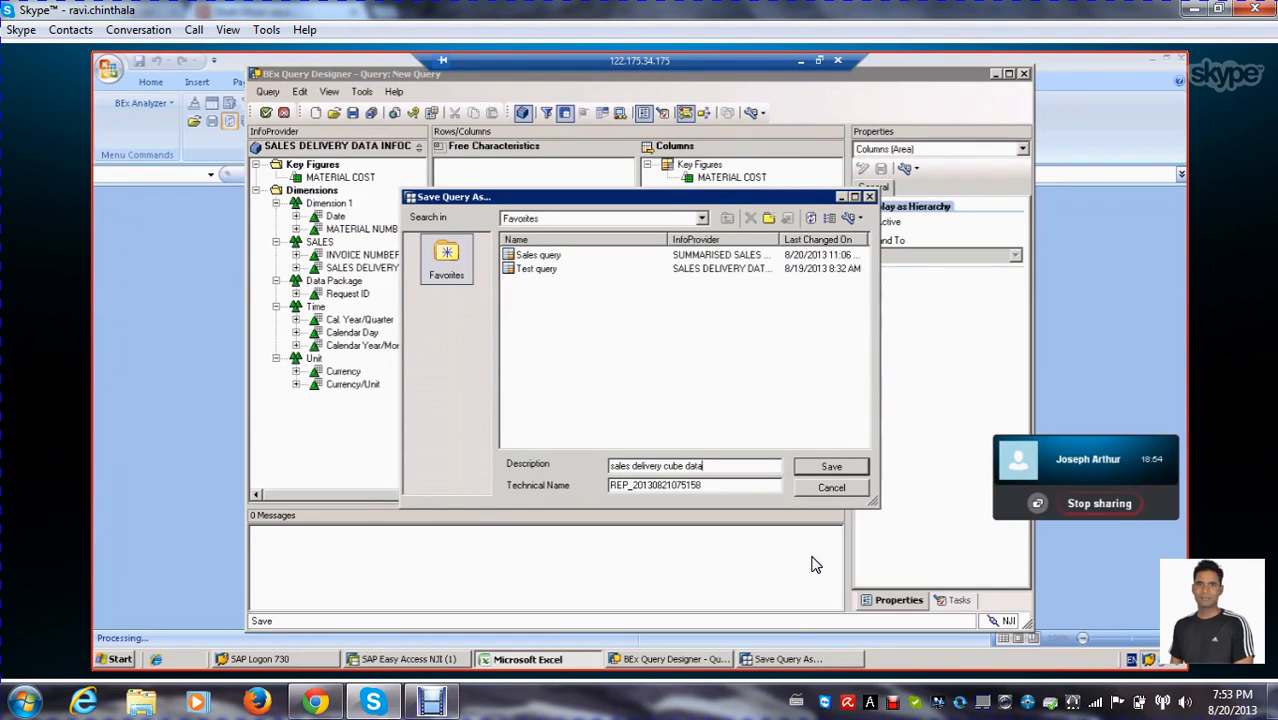
pyautogui.write(' data')
# Save the query under the technical name ZSLS_DIC_Q0001 and run it
pyautogui.press('Tab')
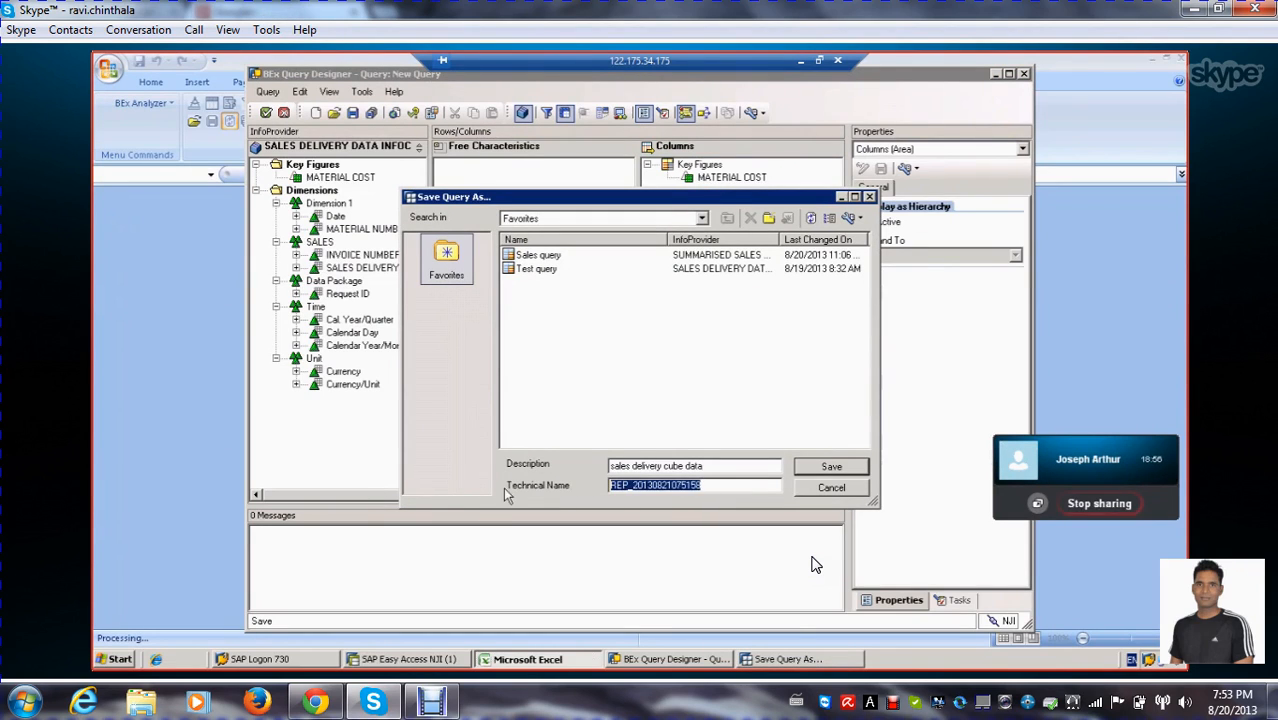
pyautogui.write('ZSLS')
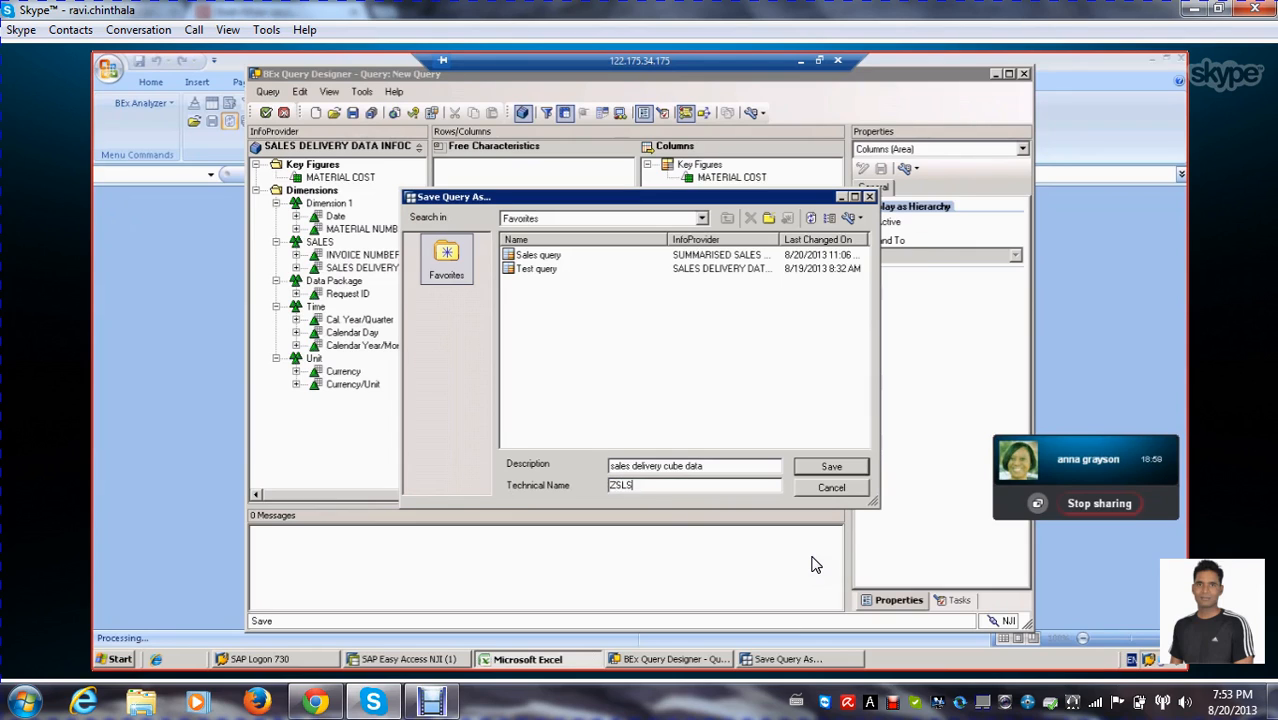
pyautogui.write('_DIC_')
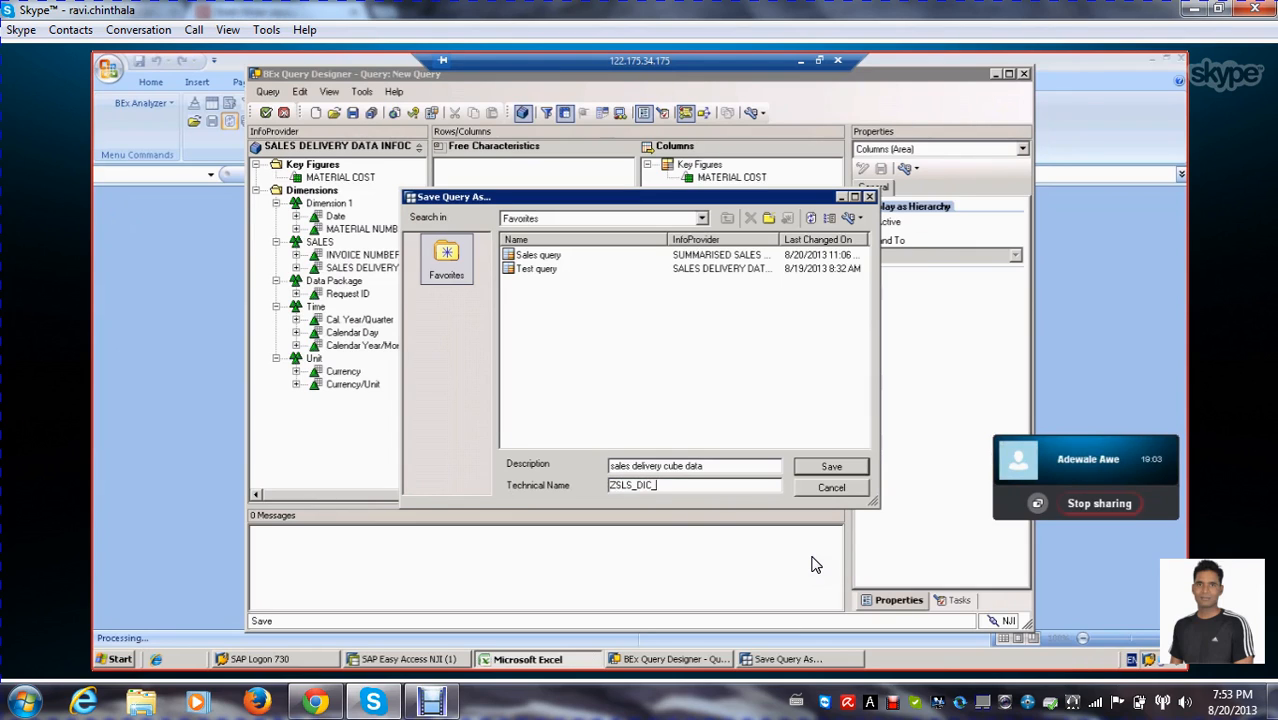
pyautogui.write('Q0001')
pyautogui.click(832, 466)
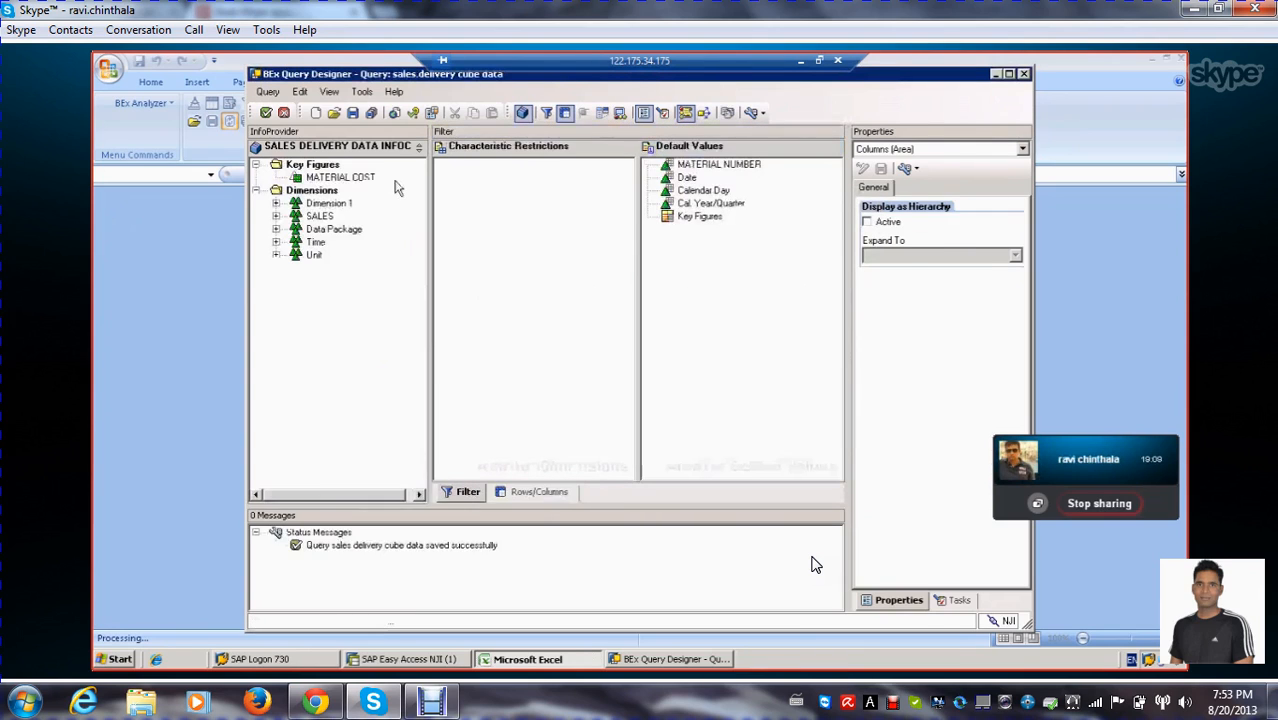
pyautogui.click(266, 113)
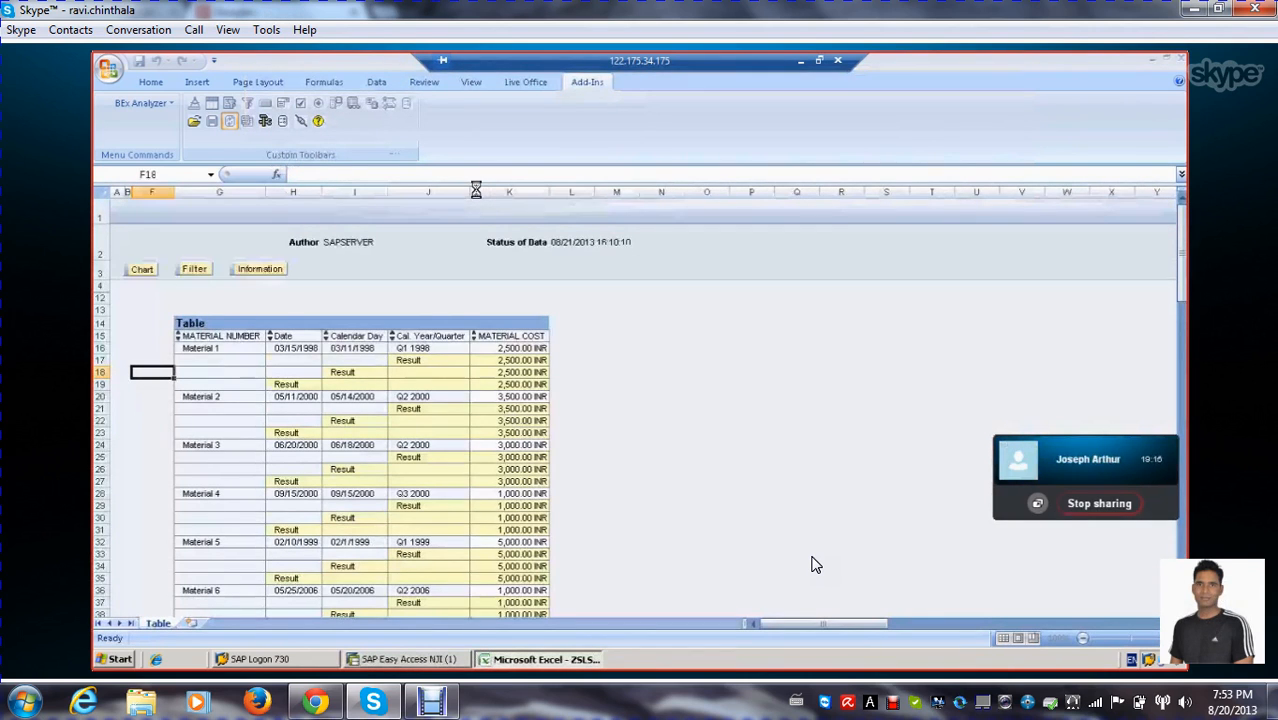
# Examine the result table's Date, Calendar Day, Cal. Year/Quarter, MATERIAL COST and MATERIAL NUMBER columns
pyautogui.scroll(-5, 561, 338)
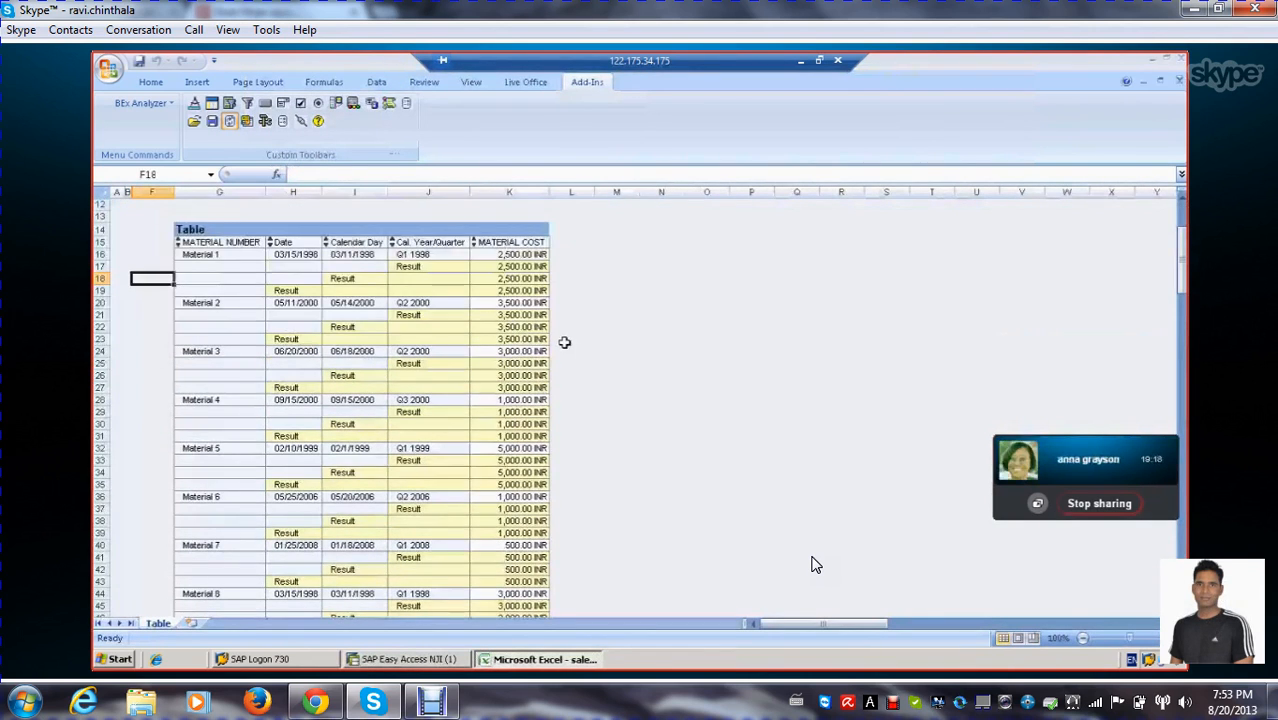
pyautogui.scroll(2, 561, 338)
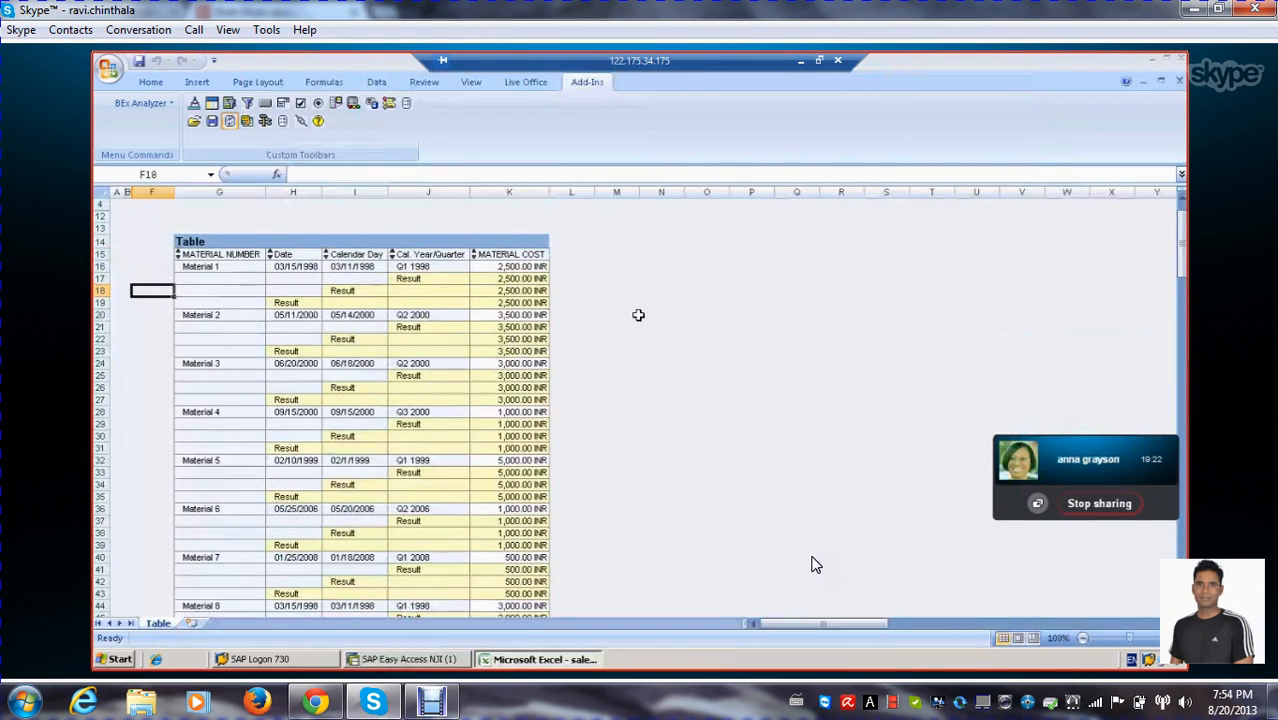
pyautogui.scroll(-3, 637, 316)
pyautogui.scroll(4, 600, 298)
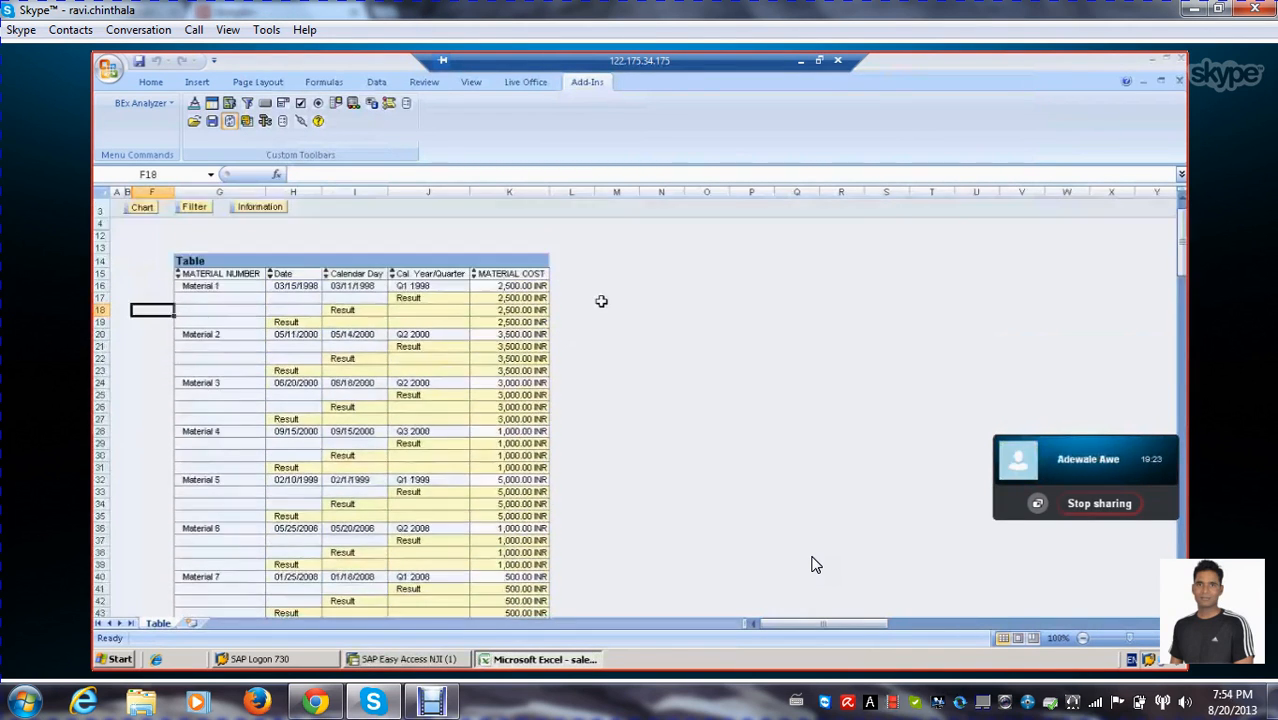
pyautogui.click(360, 274)
pyautogui.click(432, 276)
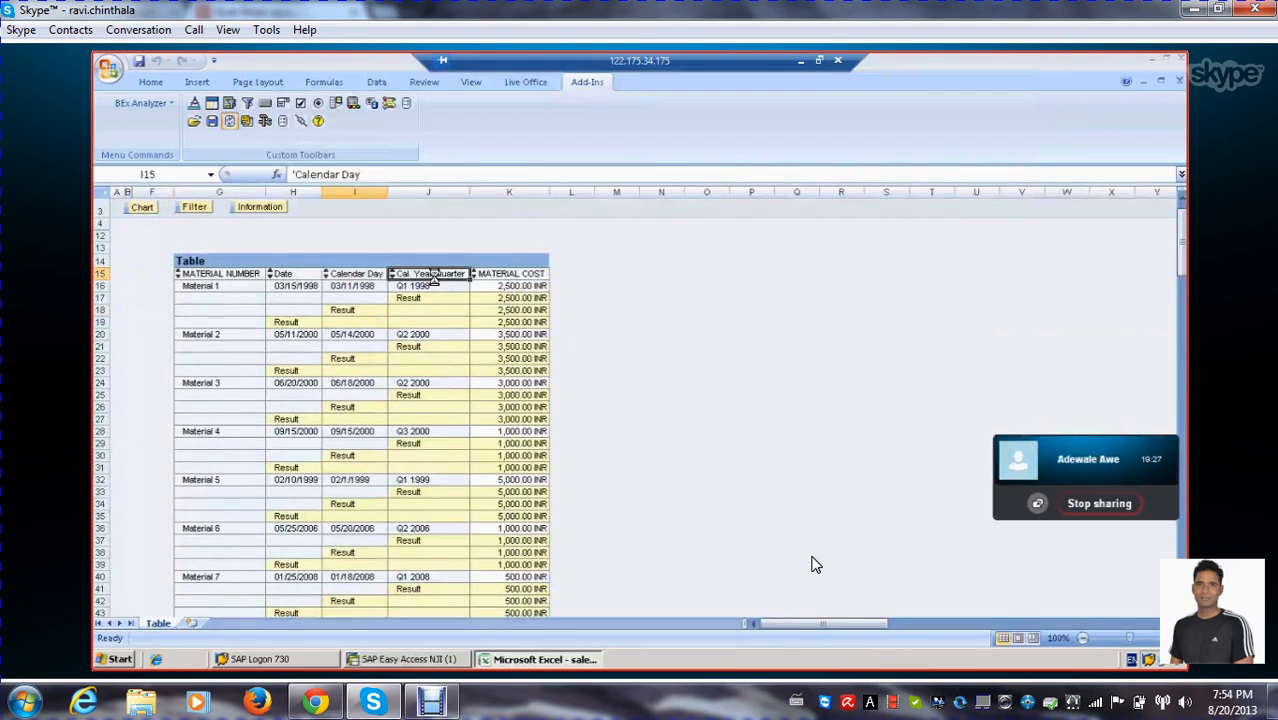
pyautogui.click(300, 274)
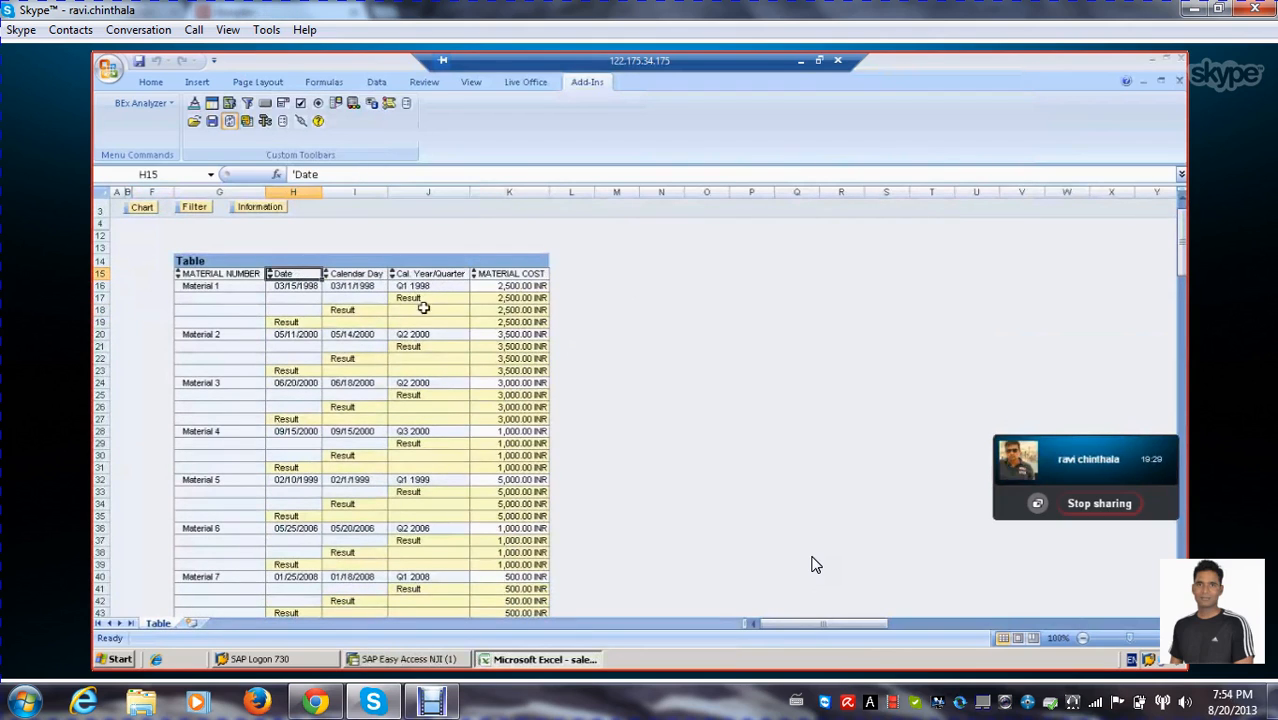
pyautogui.click(522, 275)
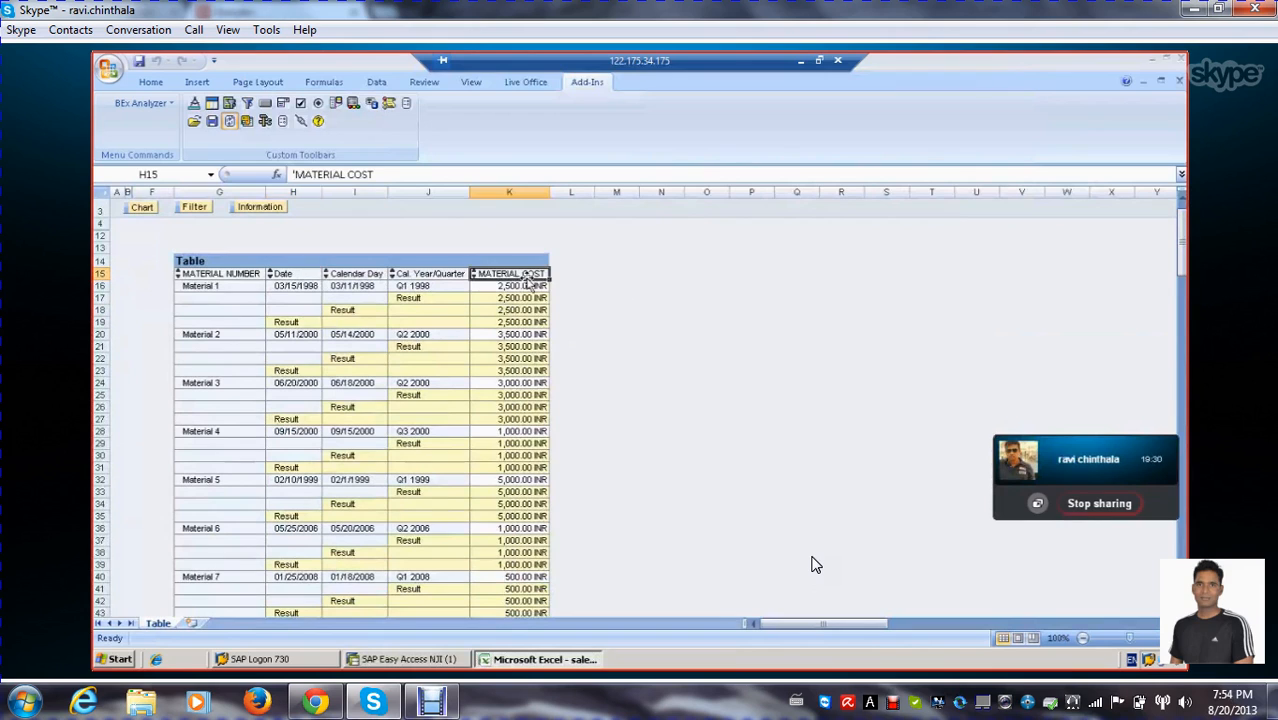
pyautogui.click(218, 275)
pyautogui.scroll(-1, 530, 350)
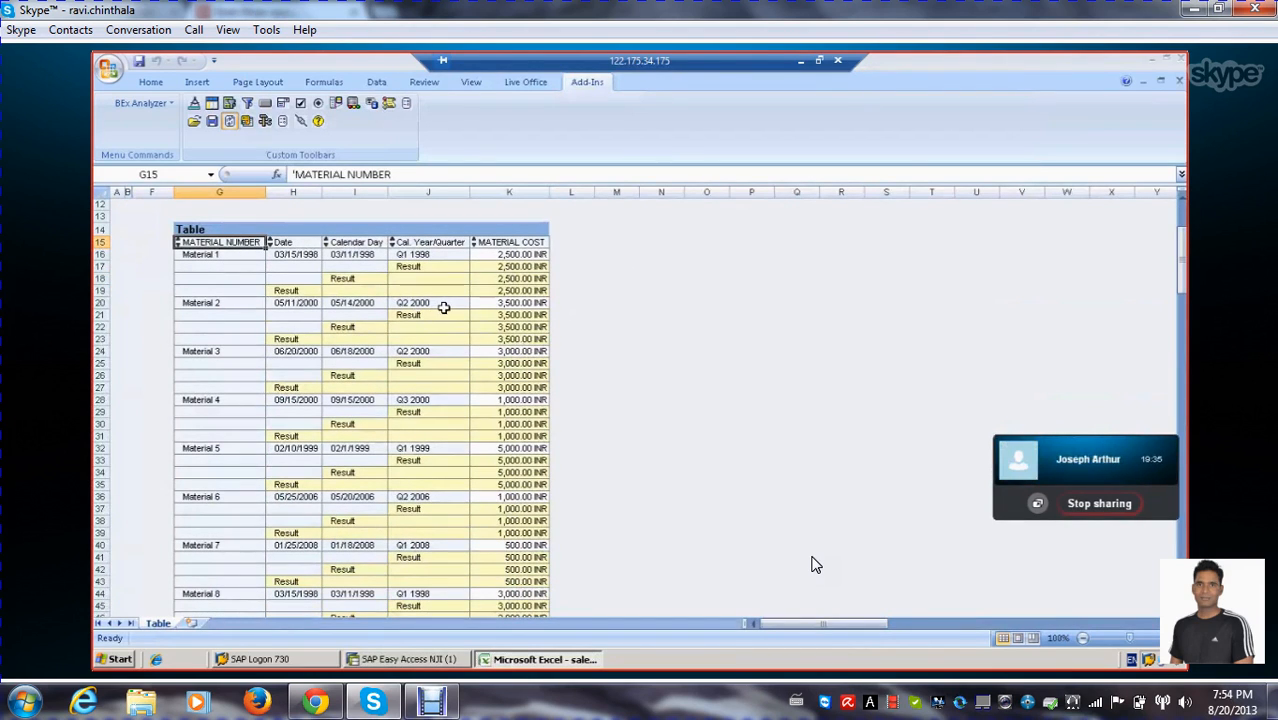
# Examine the Cal. Year/Quarter values for Materials 1 to 5 in the query result
pyautogui.click(438, 256)
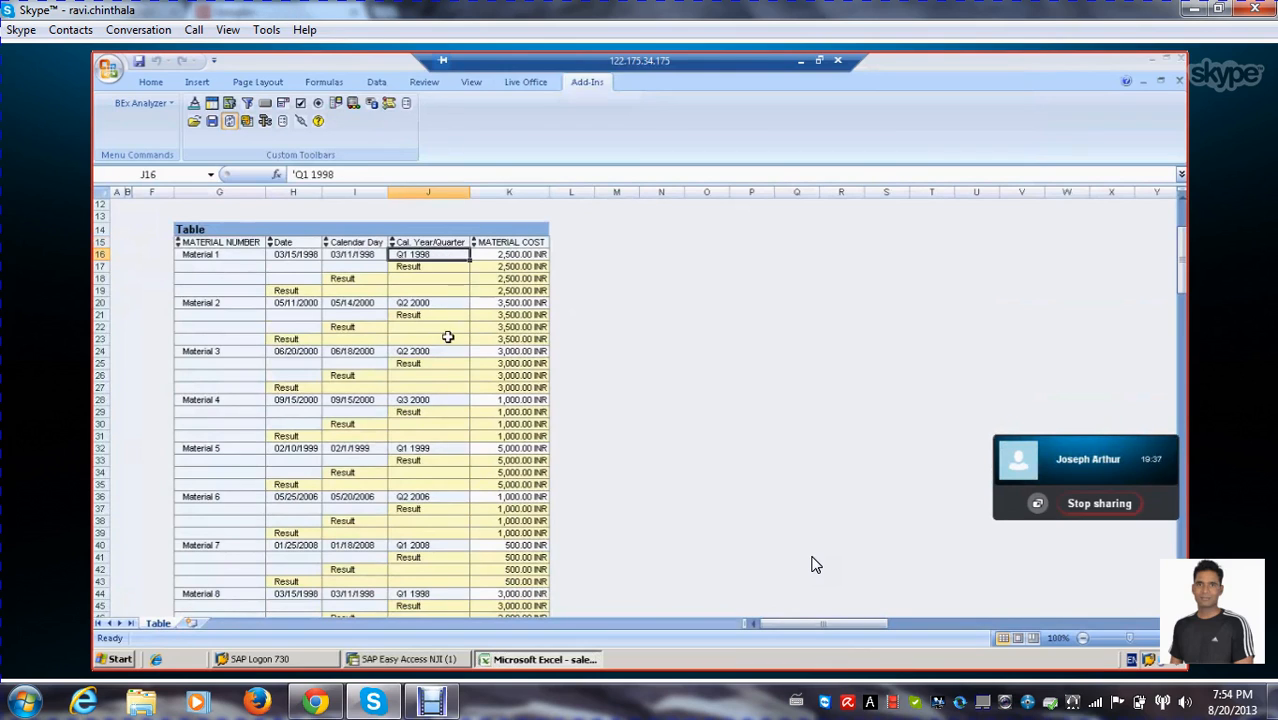
pyautogui.click(441, 355)
pyautogui.click(455, 303)
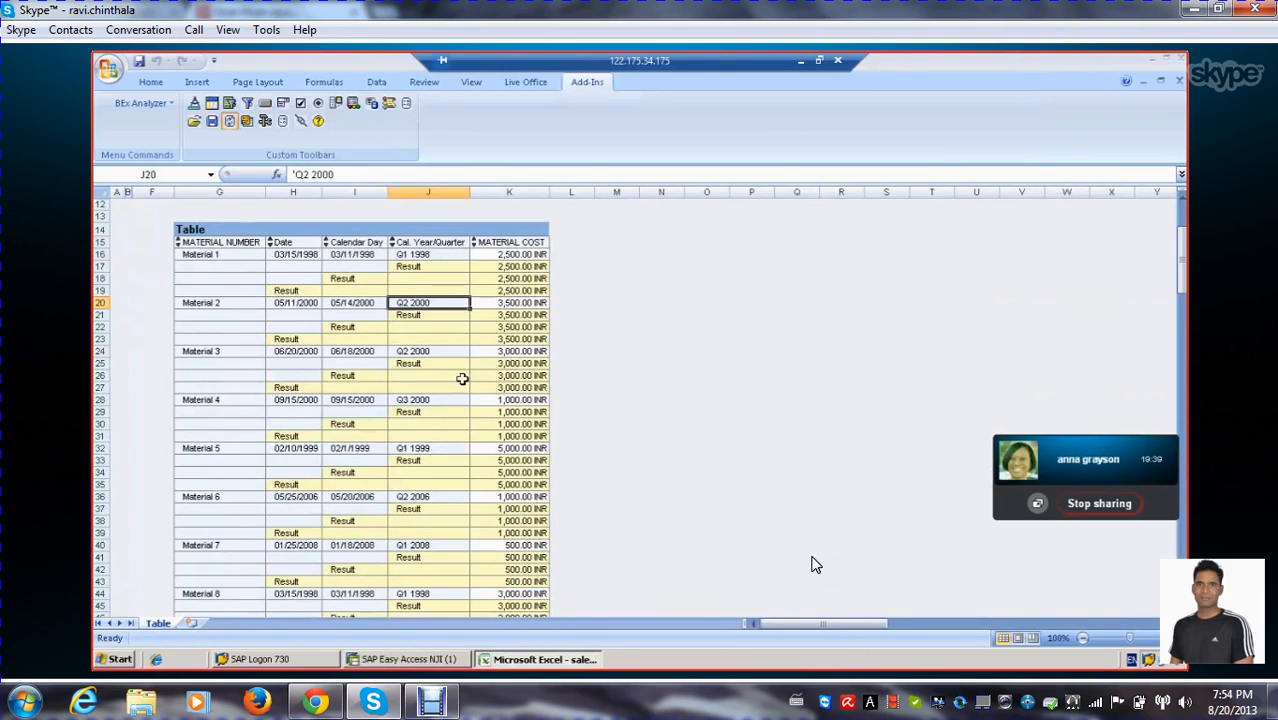
pyautogui.scroll(-1, 467, 364)
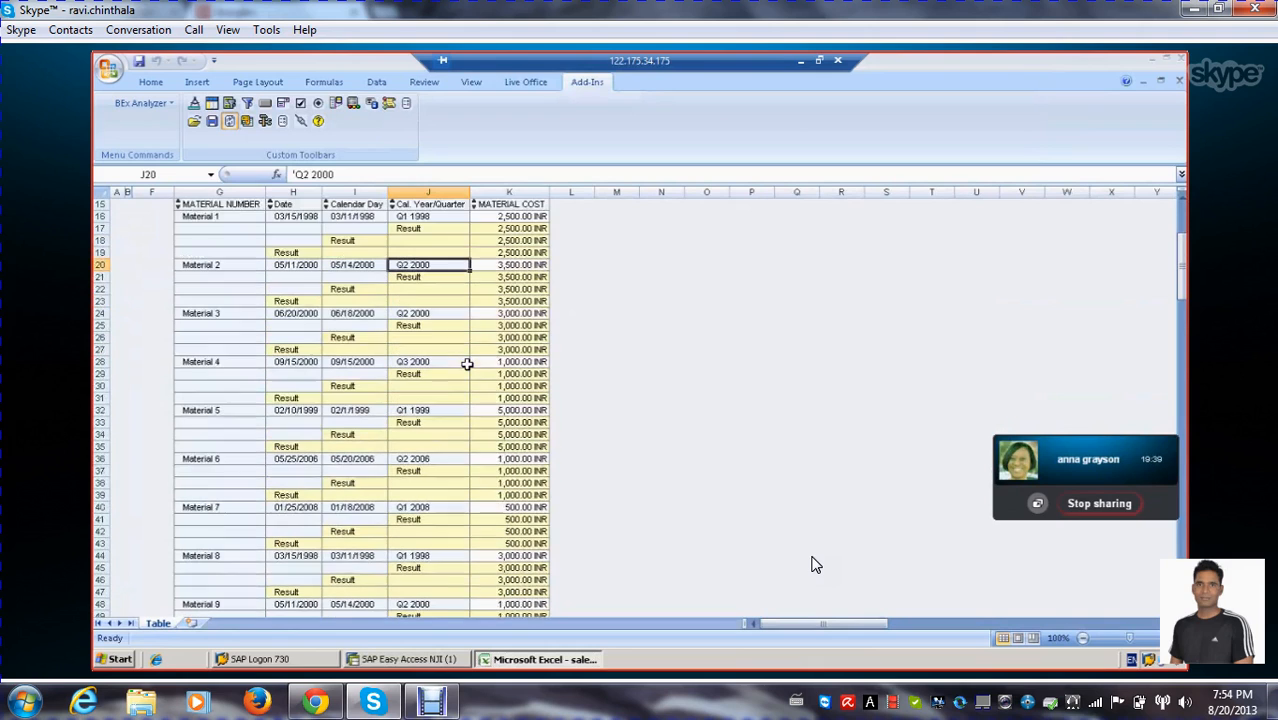
pyautogui.click(437, 362)
pyautogui.click(440, 274)
pyautogui.scroll(-1, 446, 374)
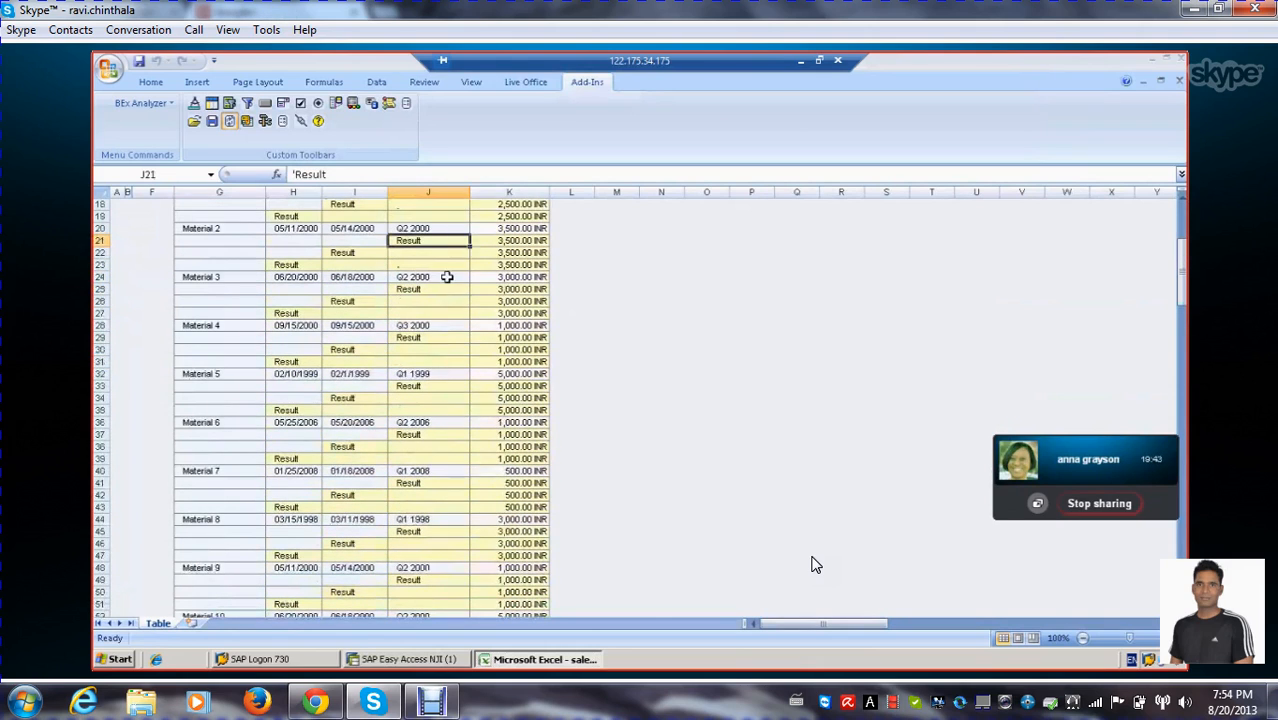
pyautogui.click(442, 374)
pyautogui.scroll(-2, 468, 336)
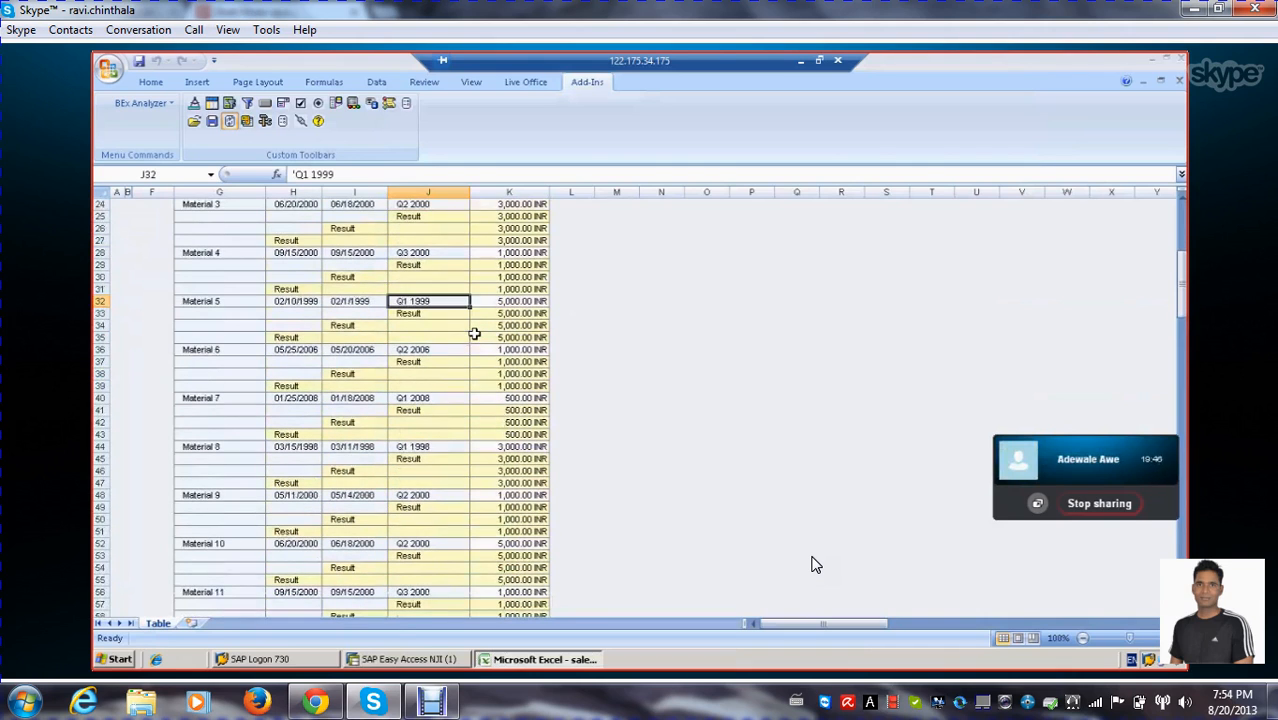
pyautogui.scroll(4, 474, 333)
pyautogui.scroll(-3, 474, 333)
pyautogui.scroll(-4, 486, 375)
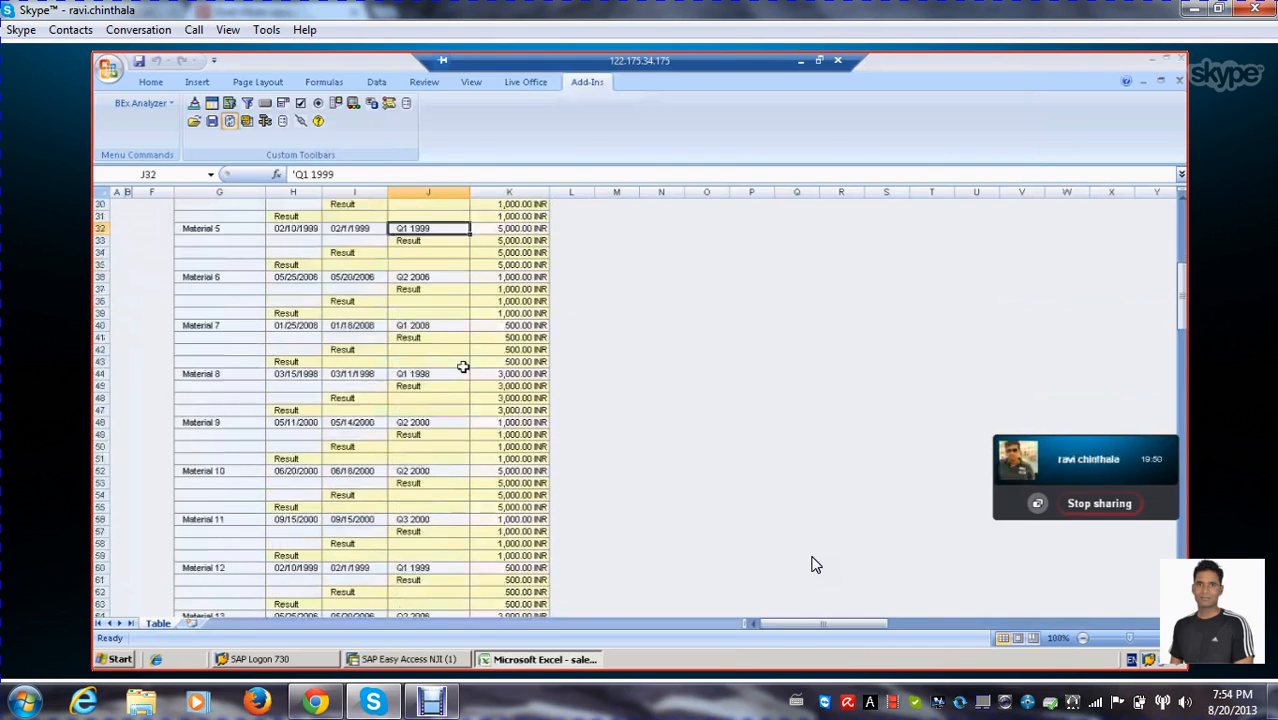
# Check the Cal. Year/Quarter values from Material 6 to Material 8 and look over the rest of the result table
pyautogui.click(442, 289)
pyautogui.click(444, 240)
pyautogui.scroll(-1, 484, 378)
pyautogui.scroll(-1, 456, 321)
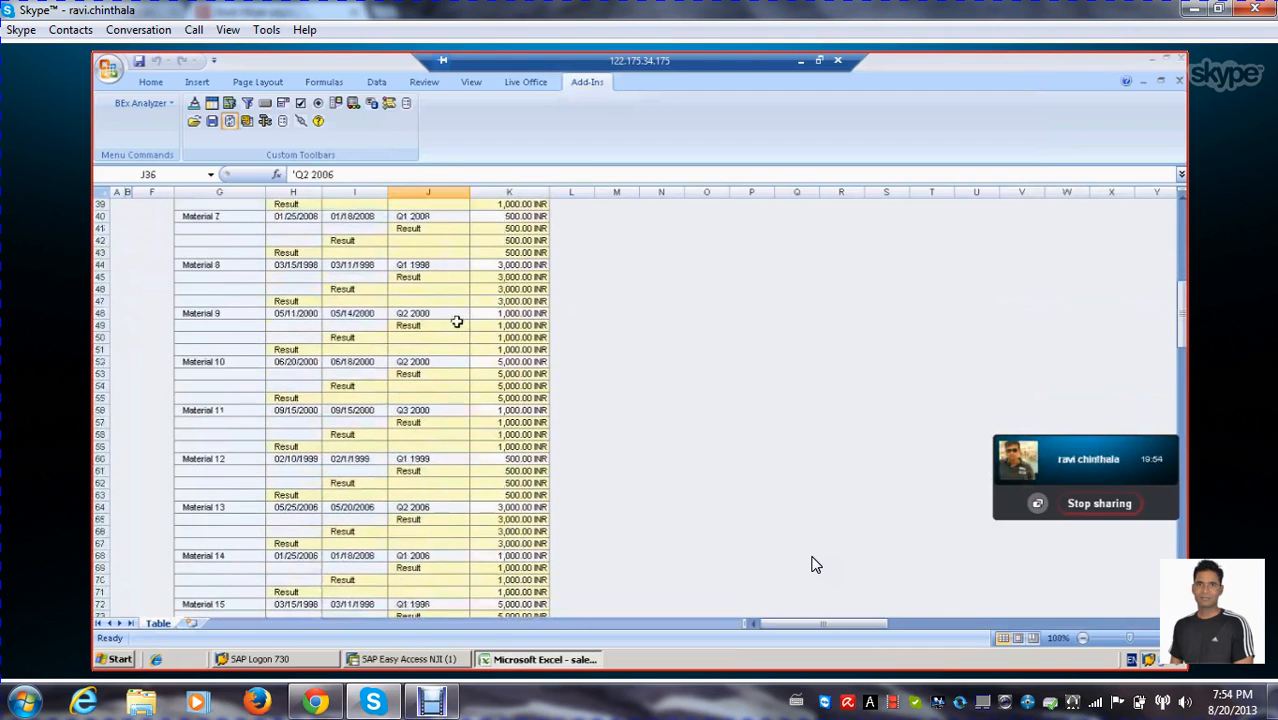
pyautogui.click(442, 268)
pyautogui.scroll(9, 481, 302)
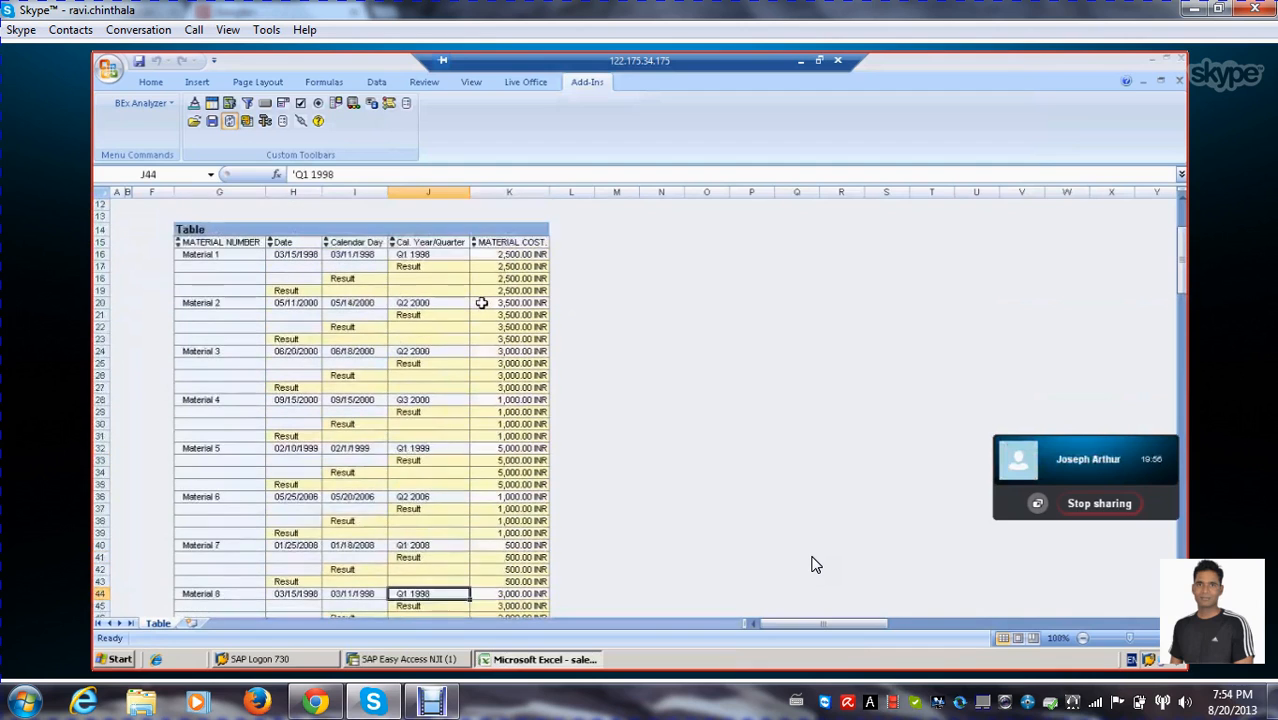
pyautogui.scroll(-5, 481, 303)
pyautogui.scroll(-20, 481, 305)
pyautogui.scroll(20, 481, 314)
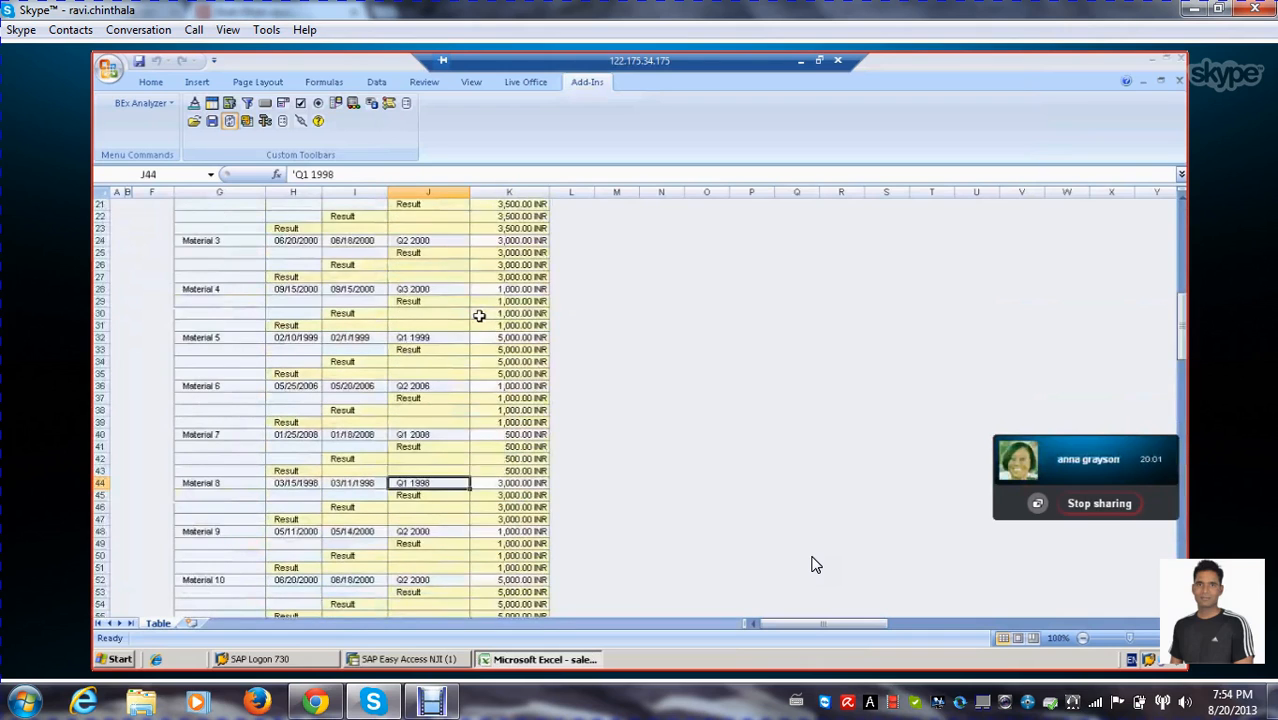
pyautogui.scroll(7, 479, 316)
# Open the query ZSLS_DIC_Q0001 for editing and show its rows and columns
pyautogui.click(293, 372)
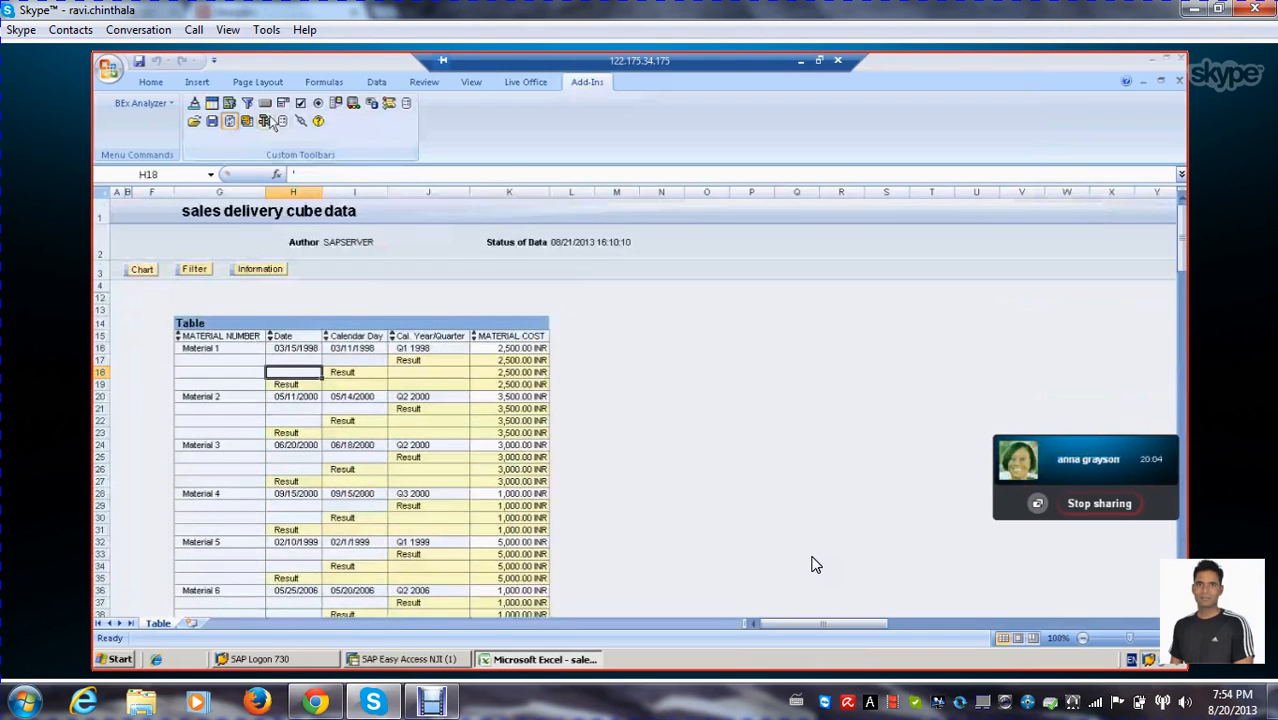
pyautogui.click(268, 121)
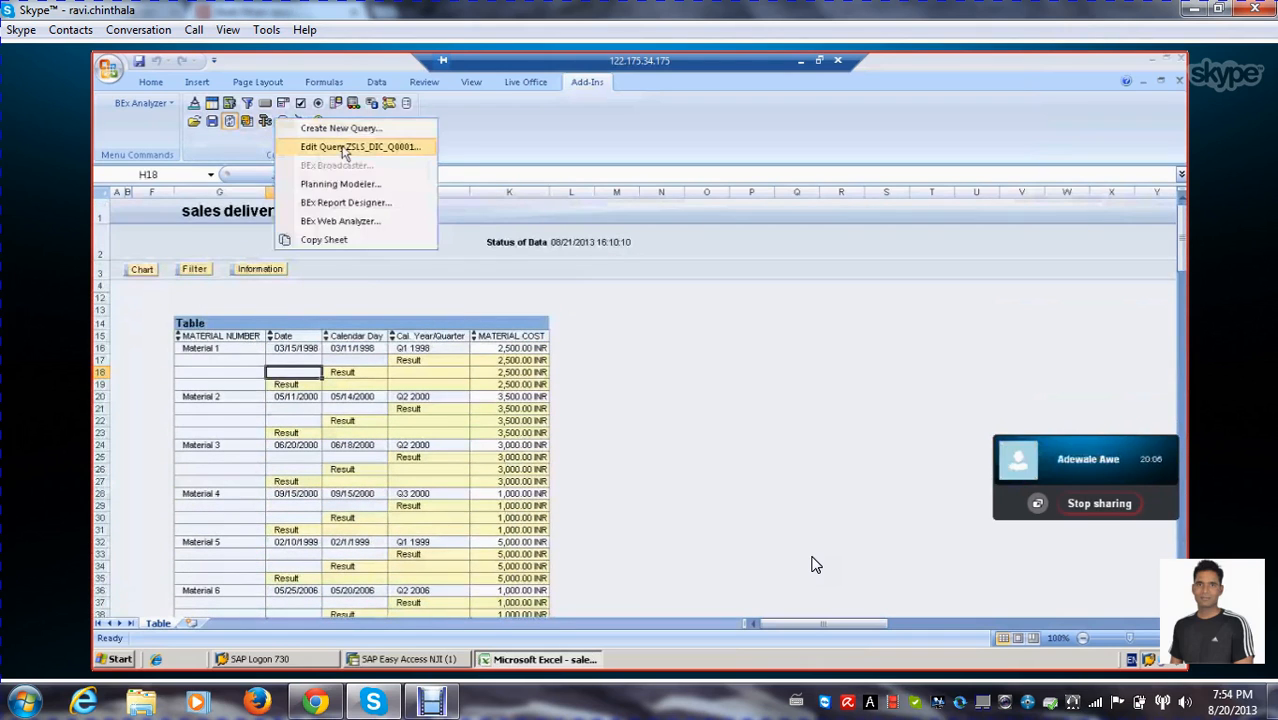
pyautogui.click(354, 147)
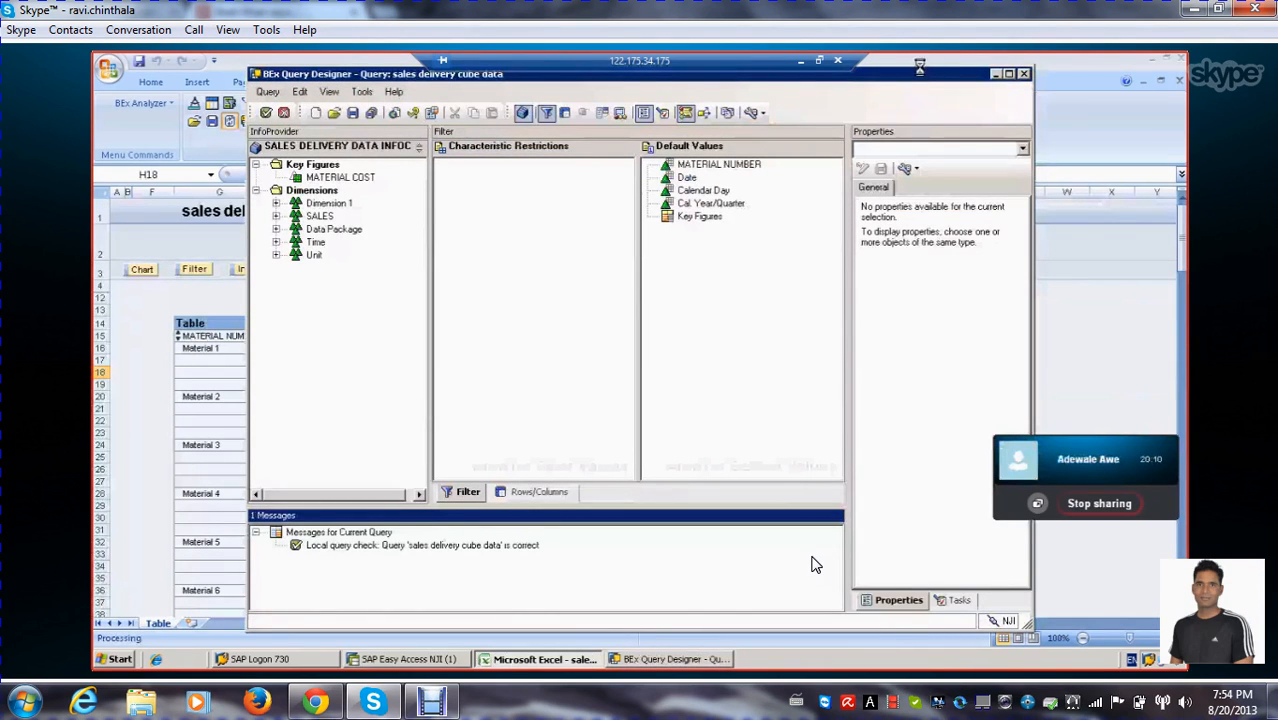
pyautogui.moveTo(912, 75); pyautogui.dragTo(861, 103)
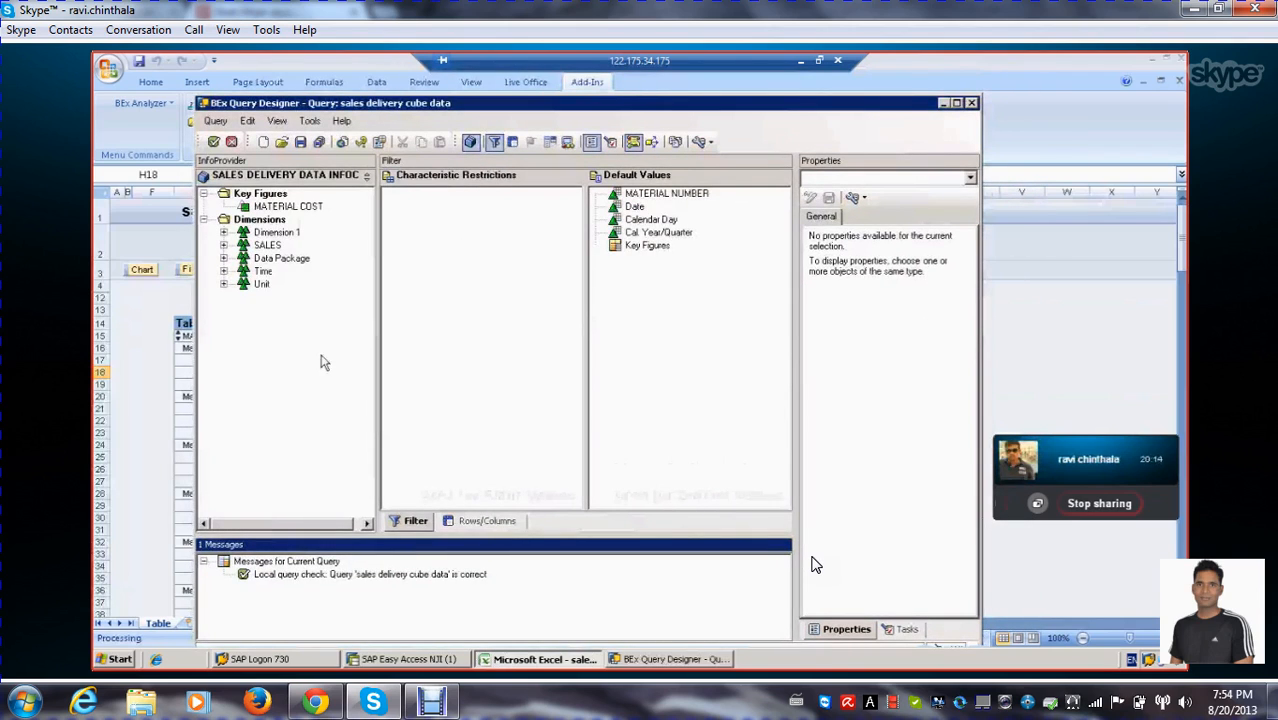
pyautogui.click(467, 520)
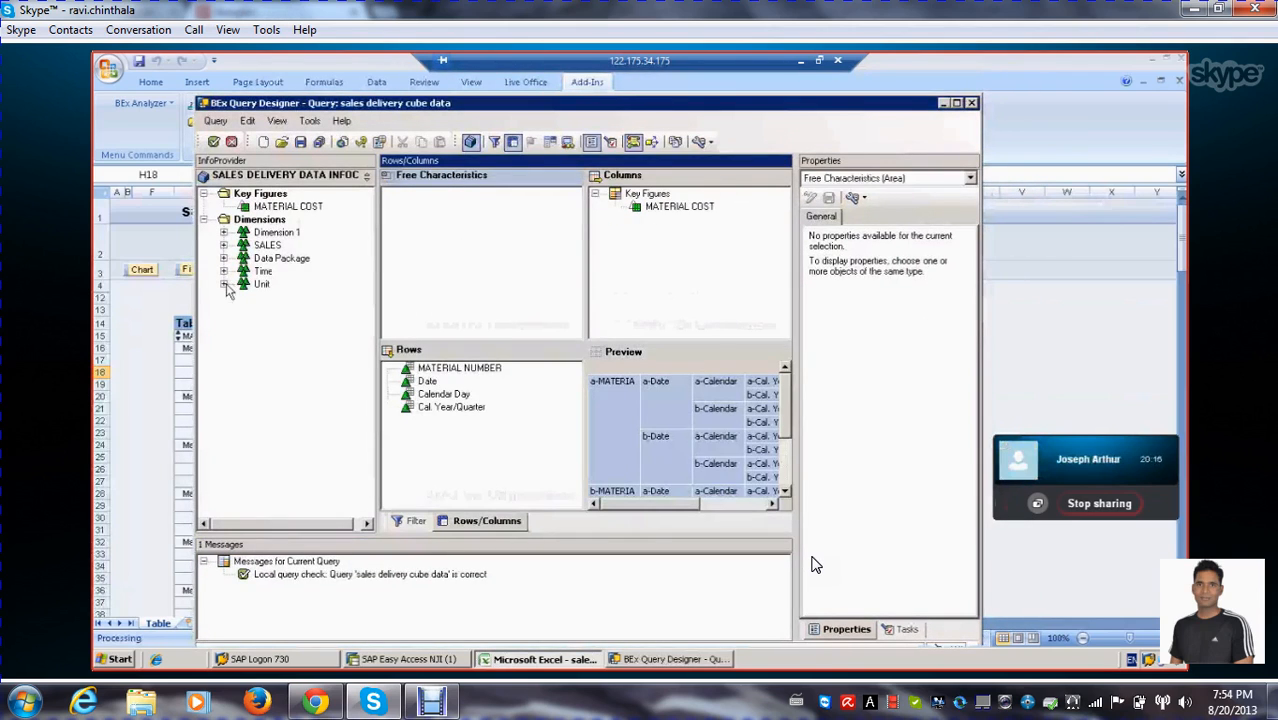
# Expand the Unit and Time dimensions, look at Cal. Year/Quarter's Characteristic Value Variables folder, and collapse that characteristic again
pyautogui.click(224, 284)
pyautogui.click(224, 271)
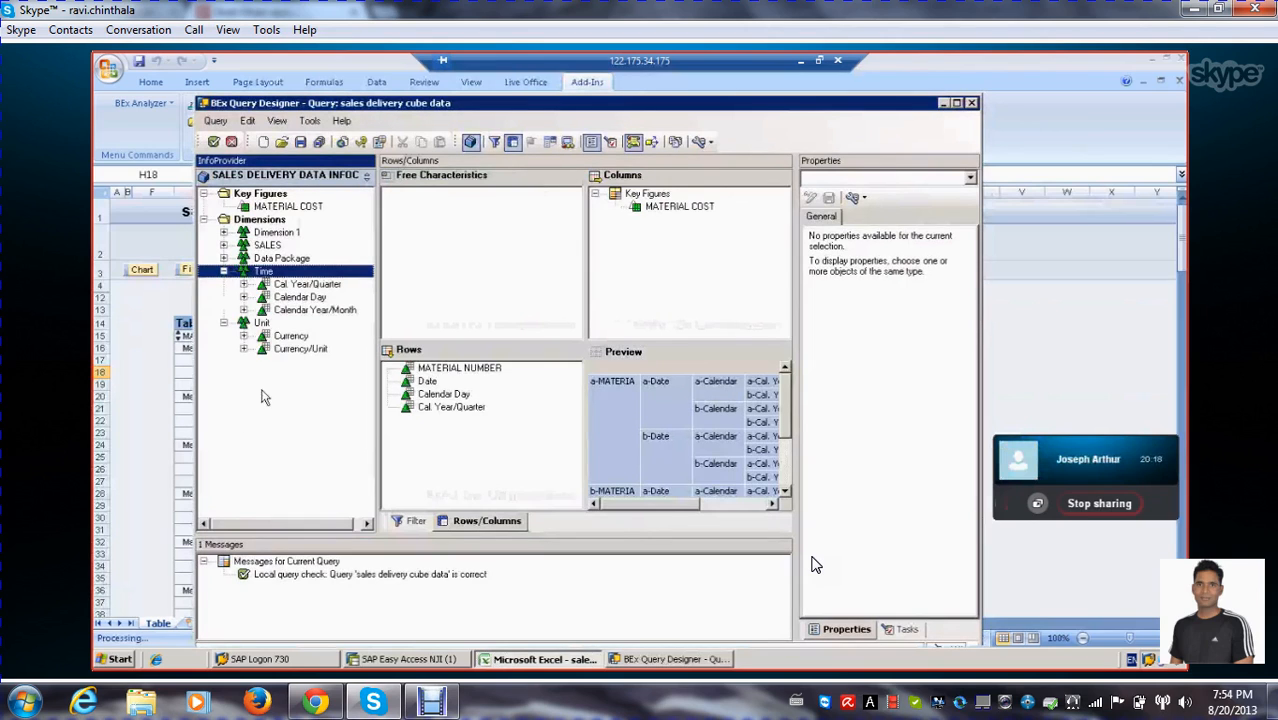
pyautogui.click(297, 287)
pyautogui.click(243, 284)
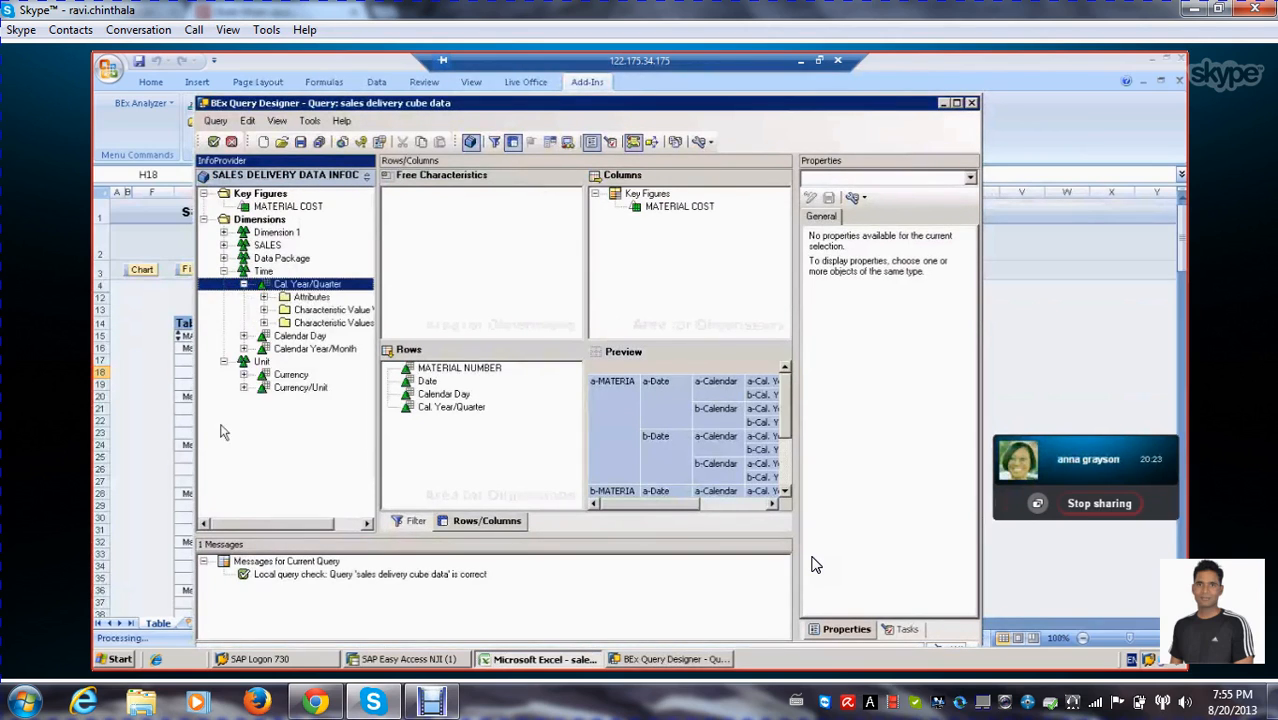
pyautogui.click(316, 310)
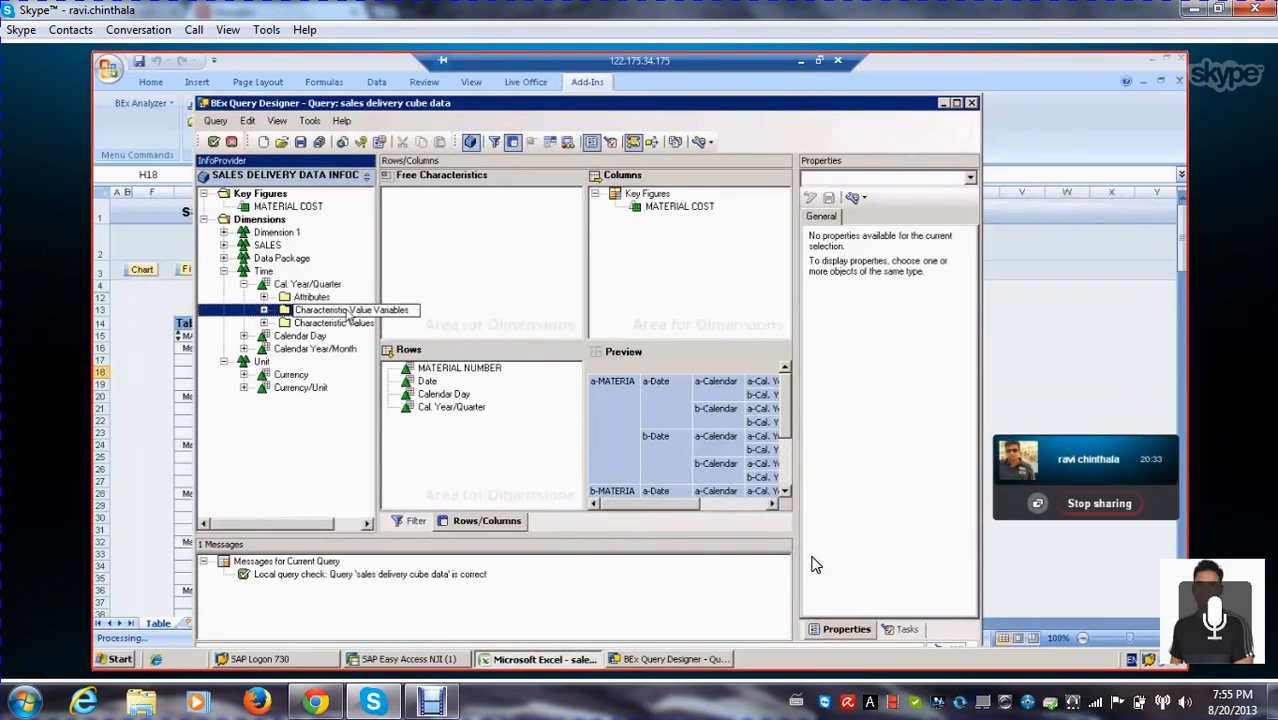
pyautogui.click(243, 285)
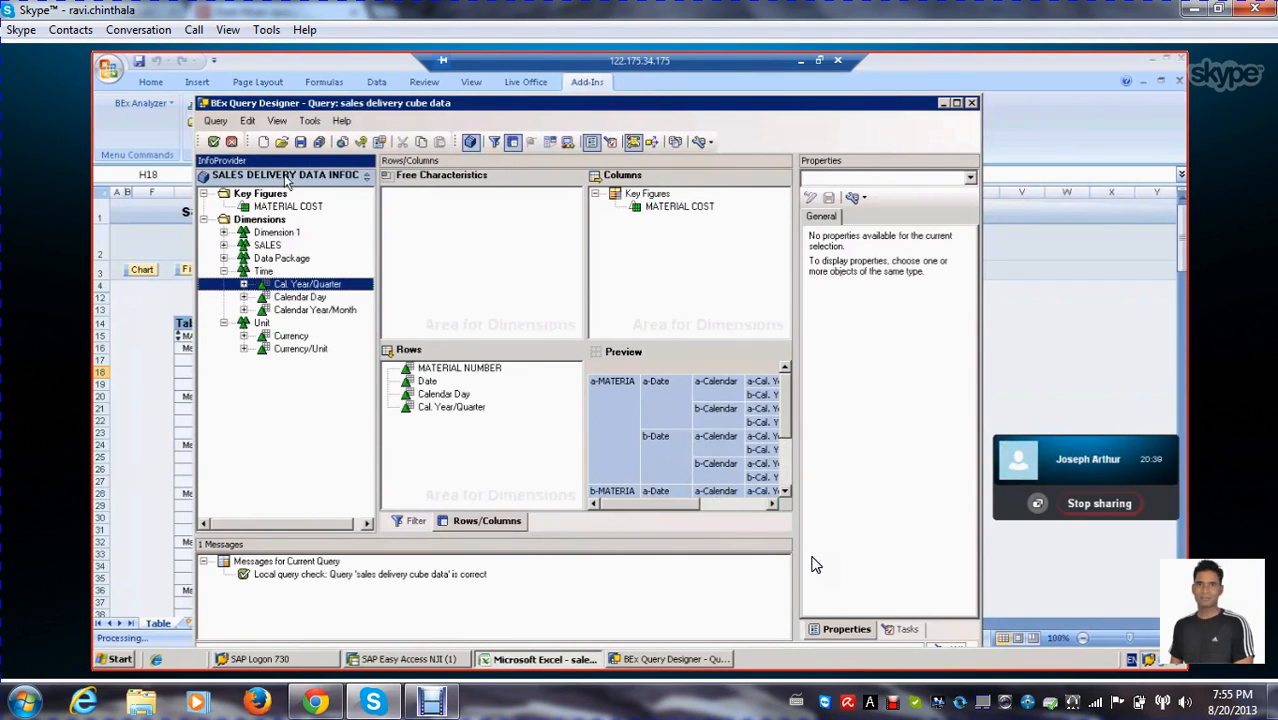
# Expand Cal. Year/Quarter in the Time dimension and look through its Characteristic Values and Characteristic Value Variables folders
pyautogui.click(244, 284)
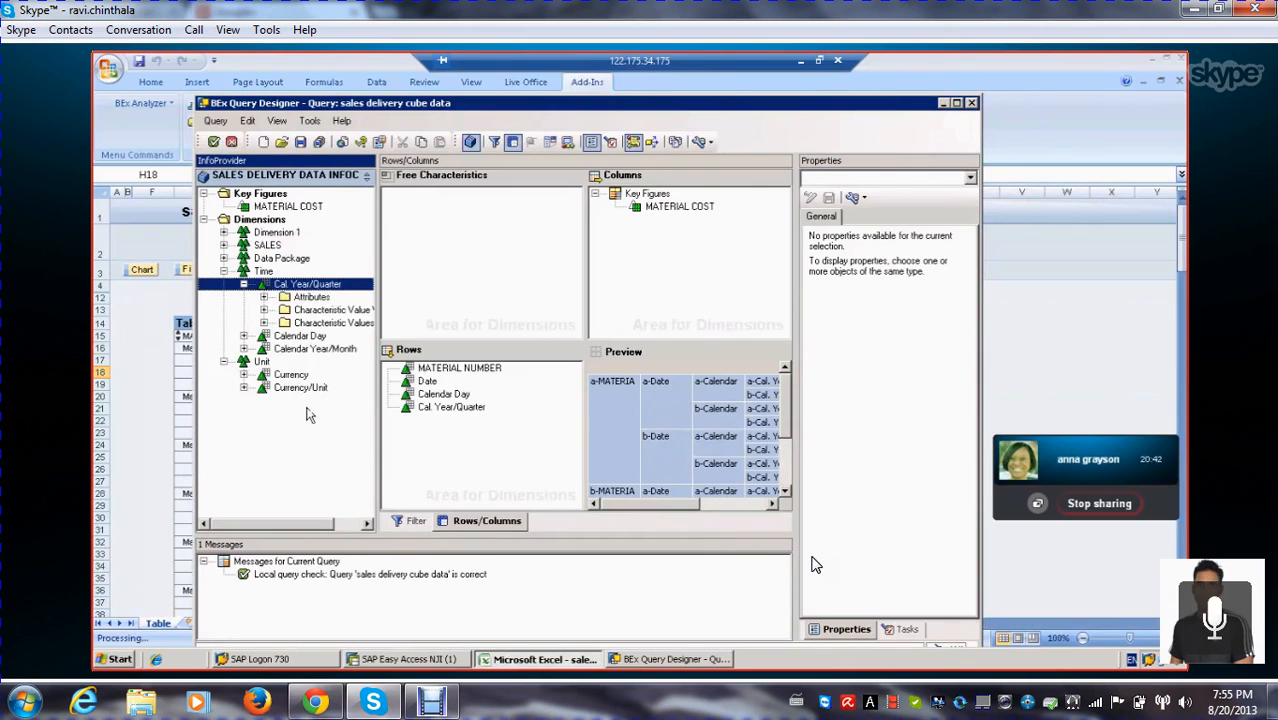
pyautogui.click(308, 299)
pyautogui.click(310, 313)
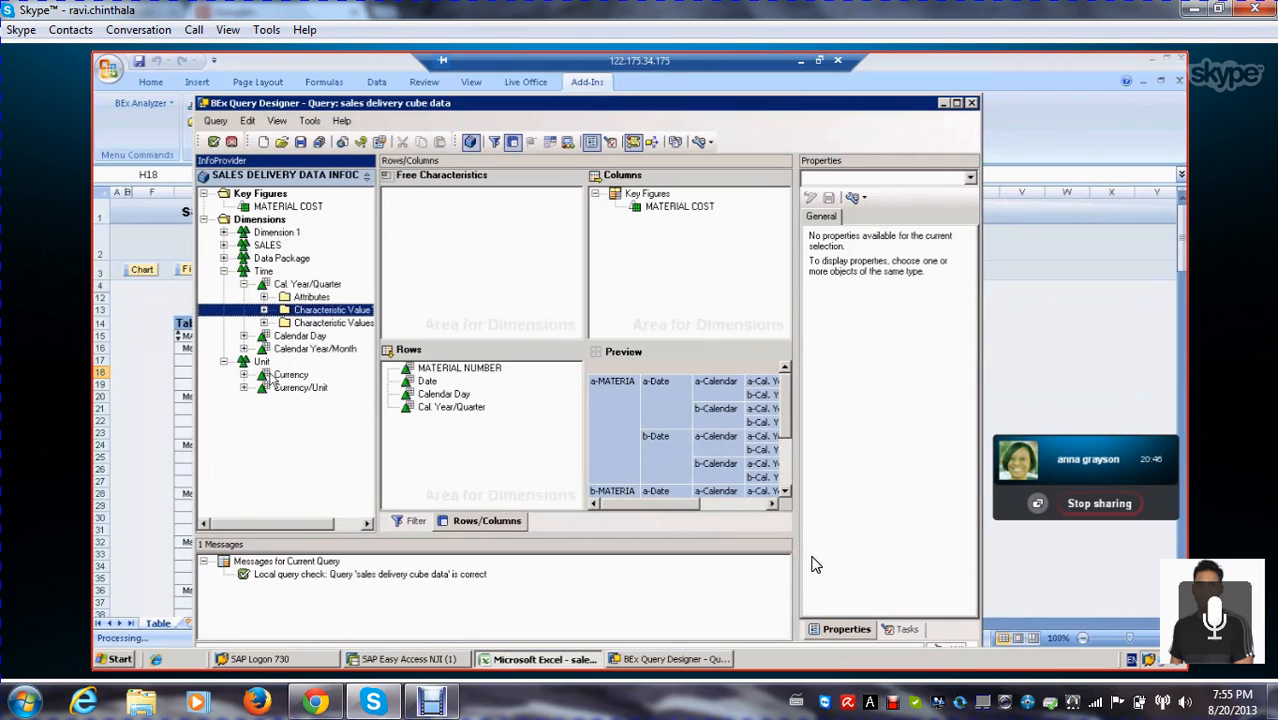
pyautogui.click(318, 326)
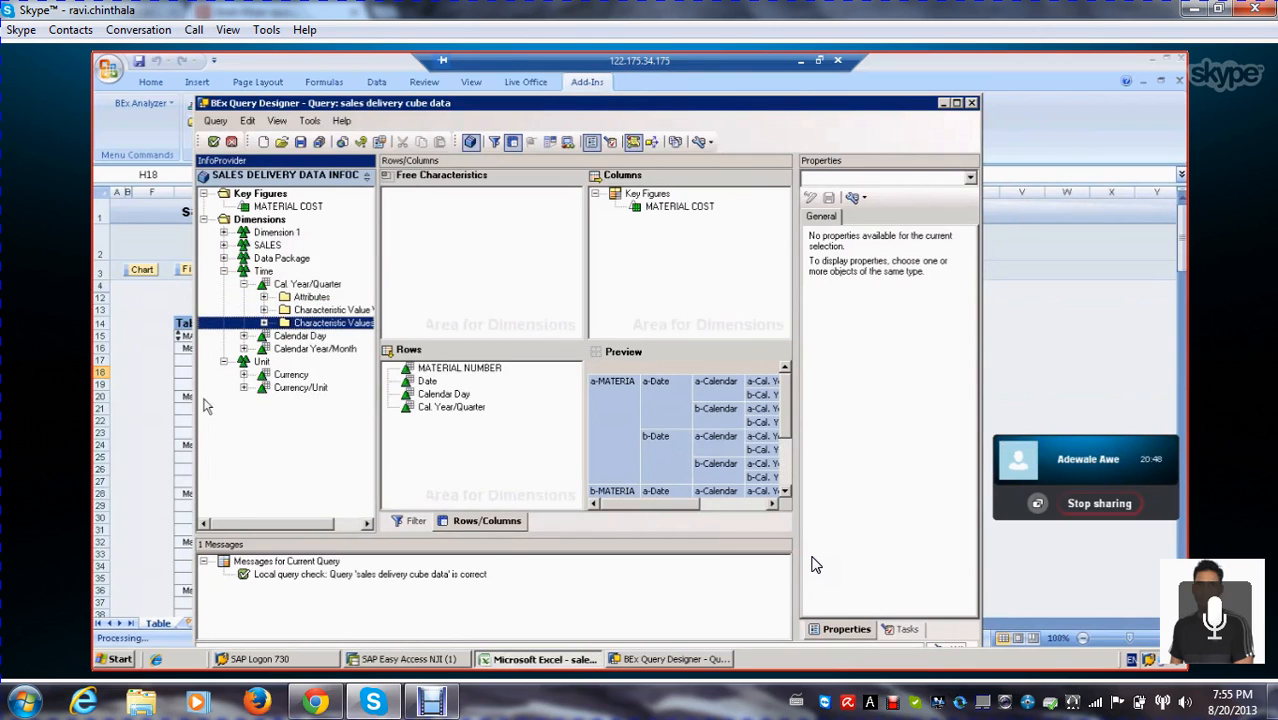
pyautogui.click(264, 324)
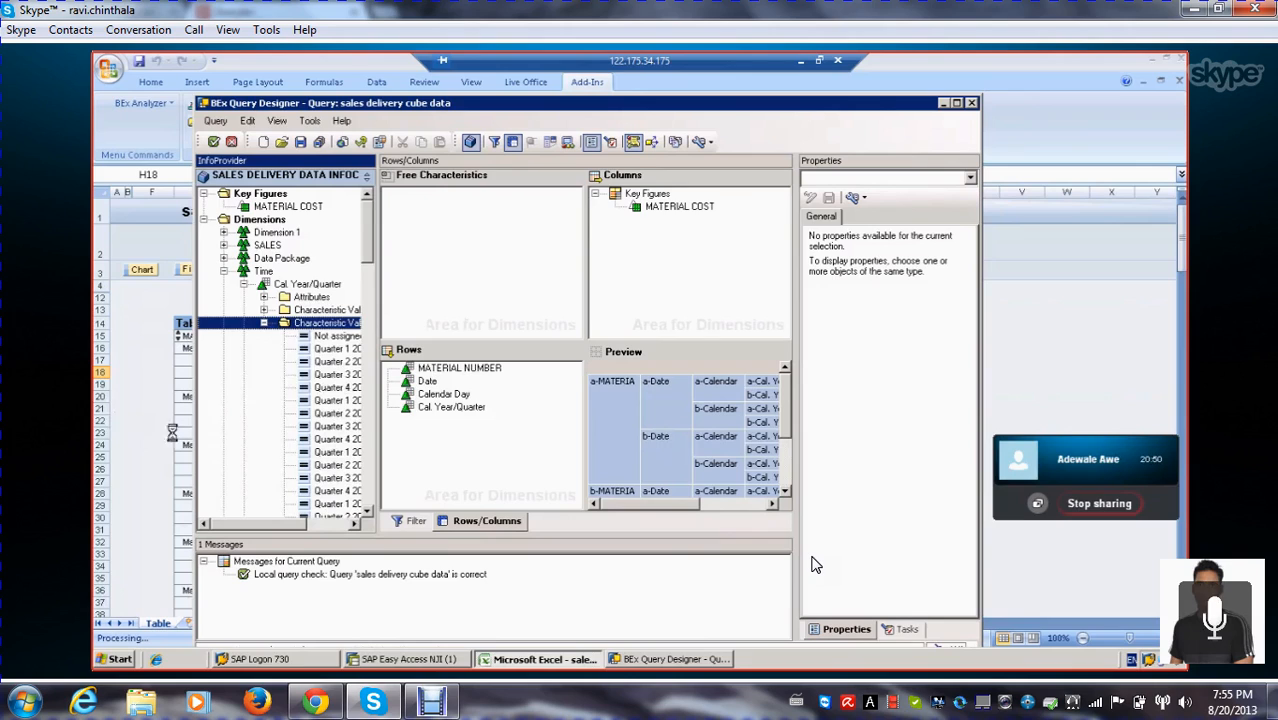
pyautogui.click(263, 324)
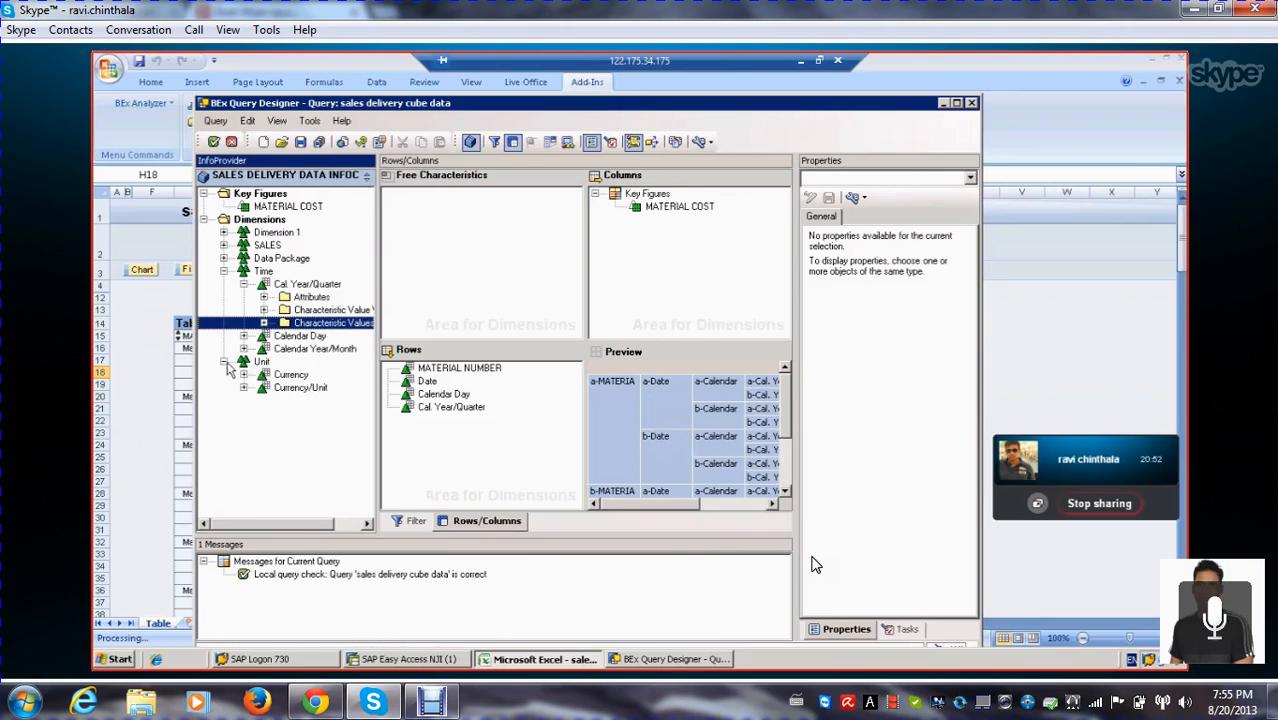
pyautogui.click(263, 310)
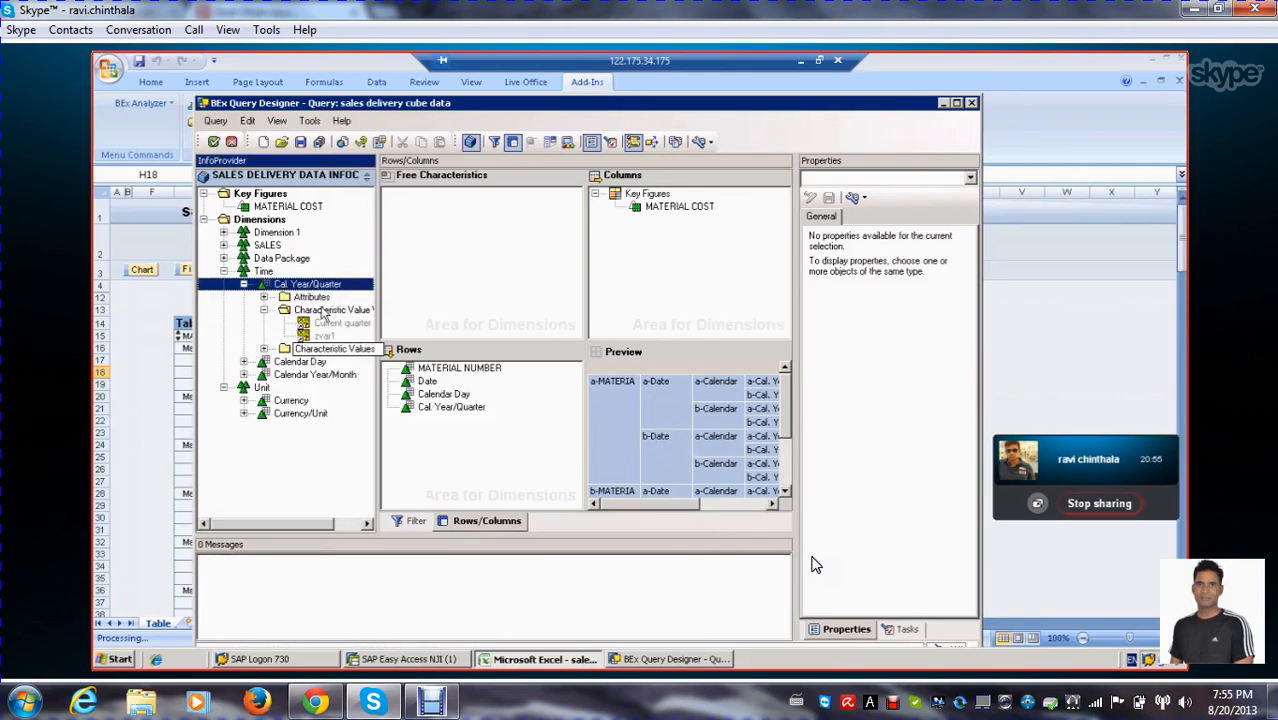
pyautogui.click(264, 311)
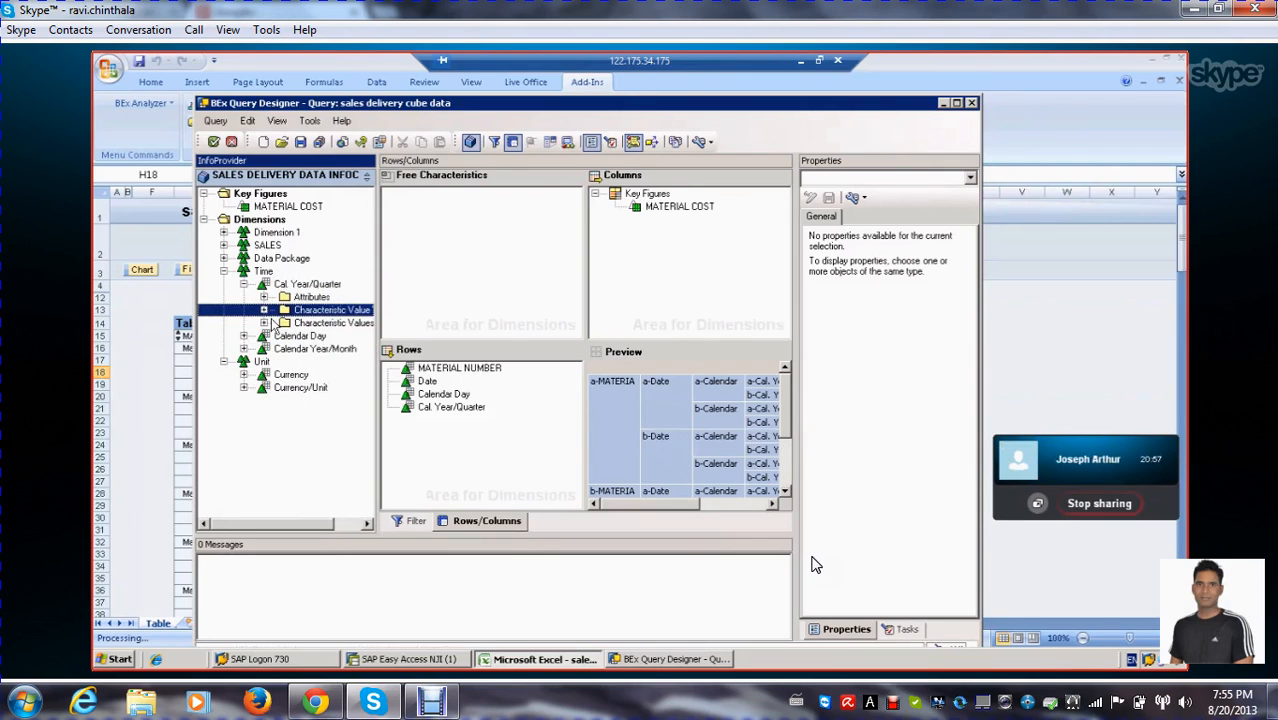
# Review the attributes of Cal. Year/Quarter, including Quarter, Calendar Year, Valid from and Valid to, and collapse the Attributes folder
pyautogui.click(263, 297)
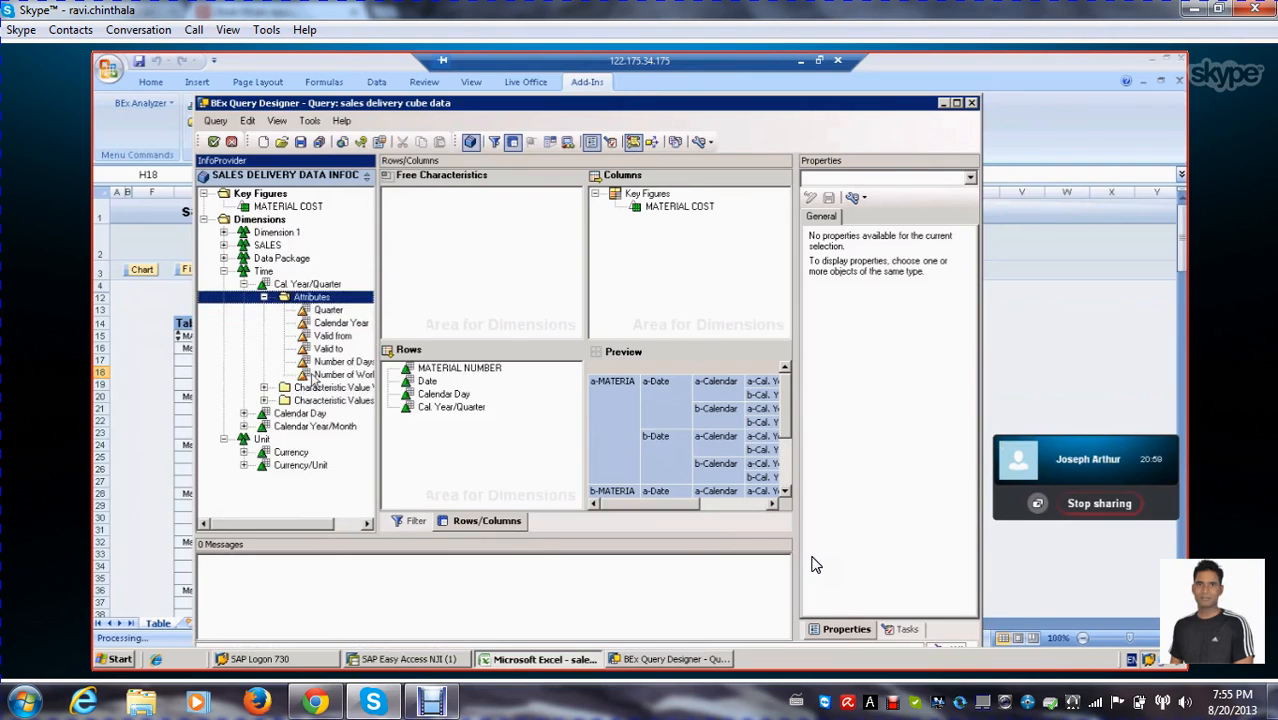
pyautogui.click(328, 310)
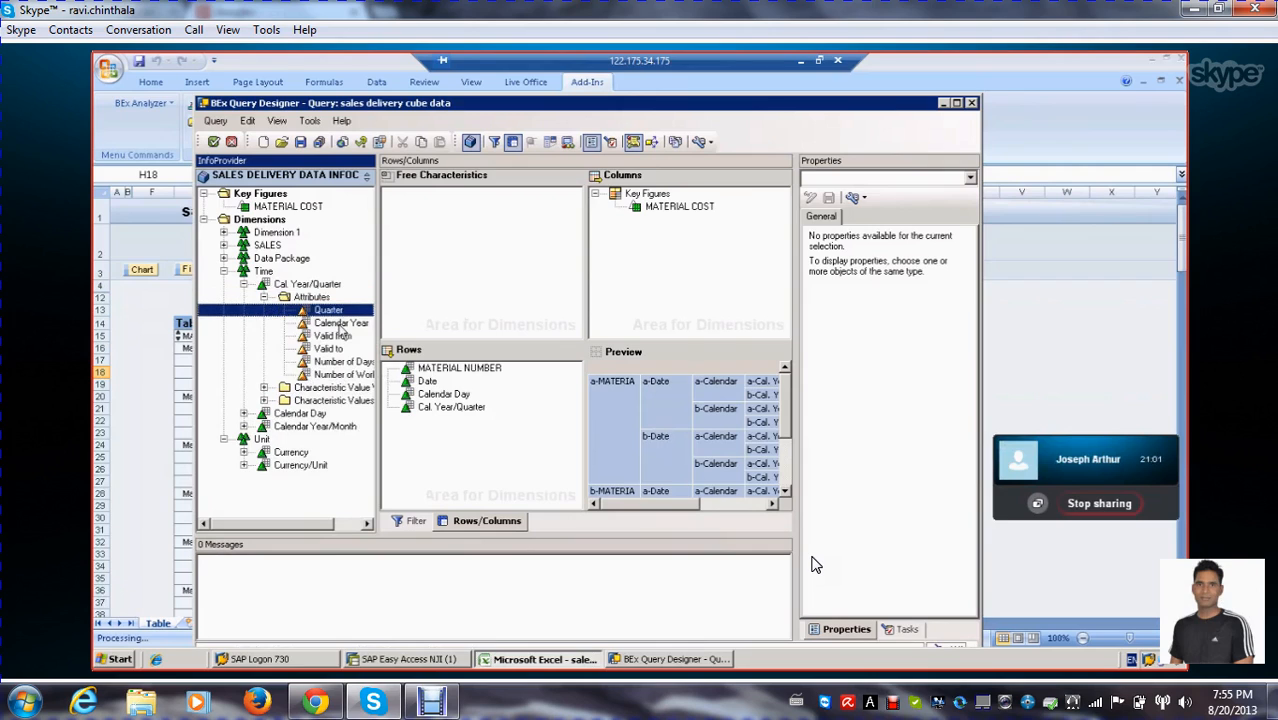
pyautogui.click(340, 323)
pyautogui.click(332, 336)
pyautogui.click(328, 348)
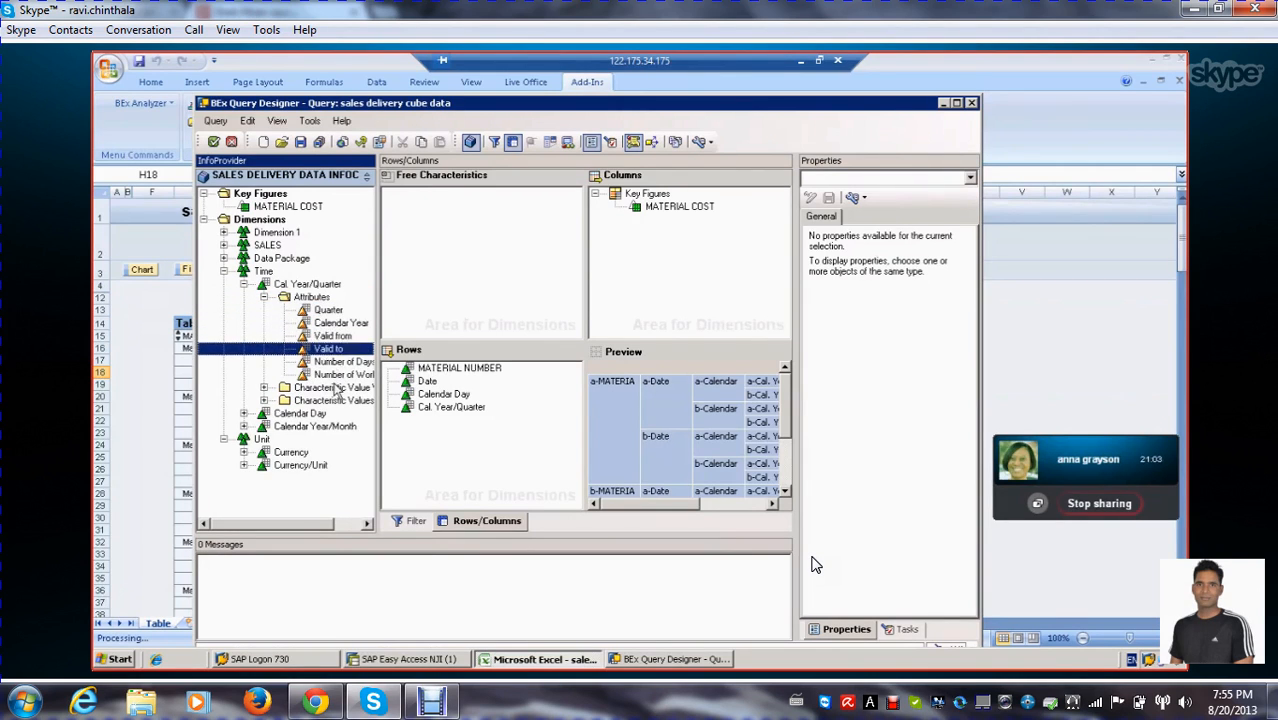
pyautogui.click(335, 387)
pyautogui.click(347, 362)
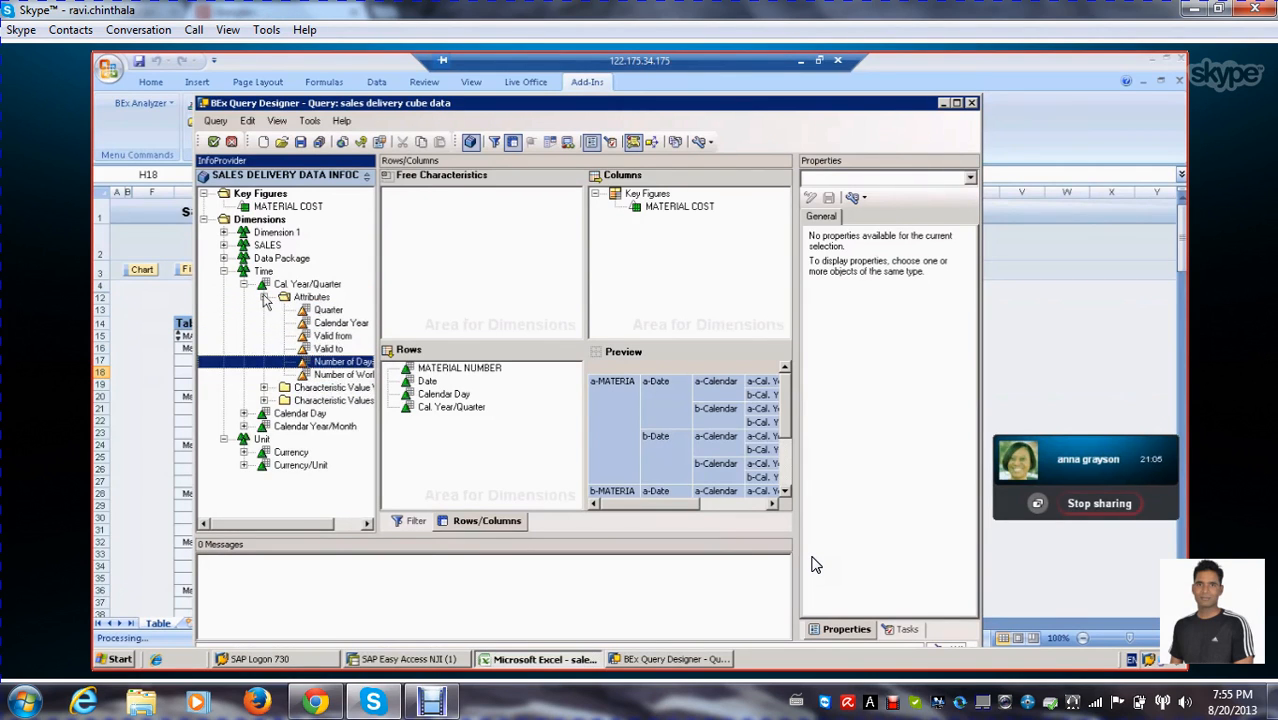
pyautogui.click(264, 298)
# Create a new characteristic value variable for Cal. Year/Quarter and open it for editing
pyautogui.click(265, 311)
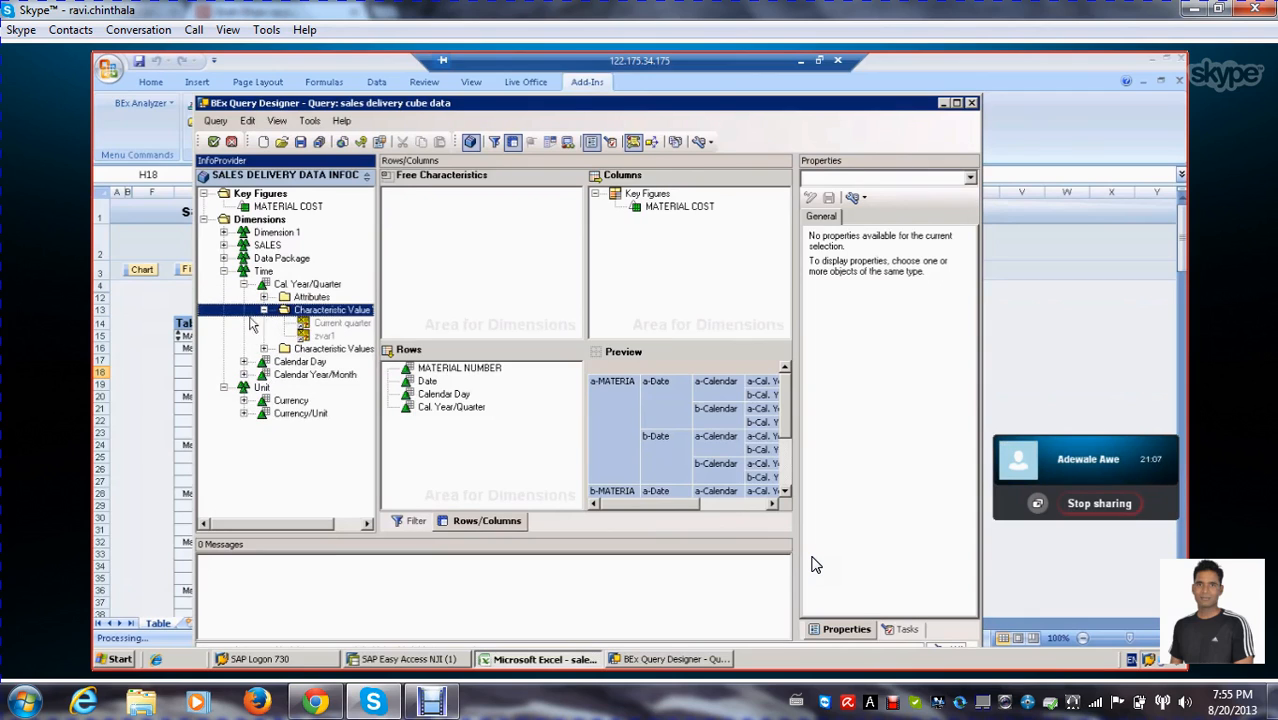
pyautogui.rightClick(310, 314)
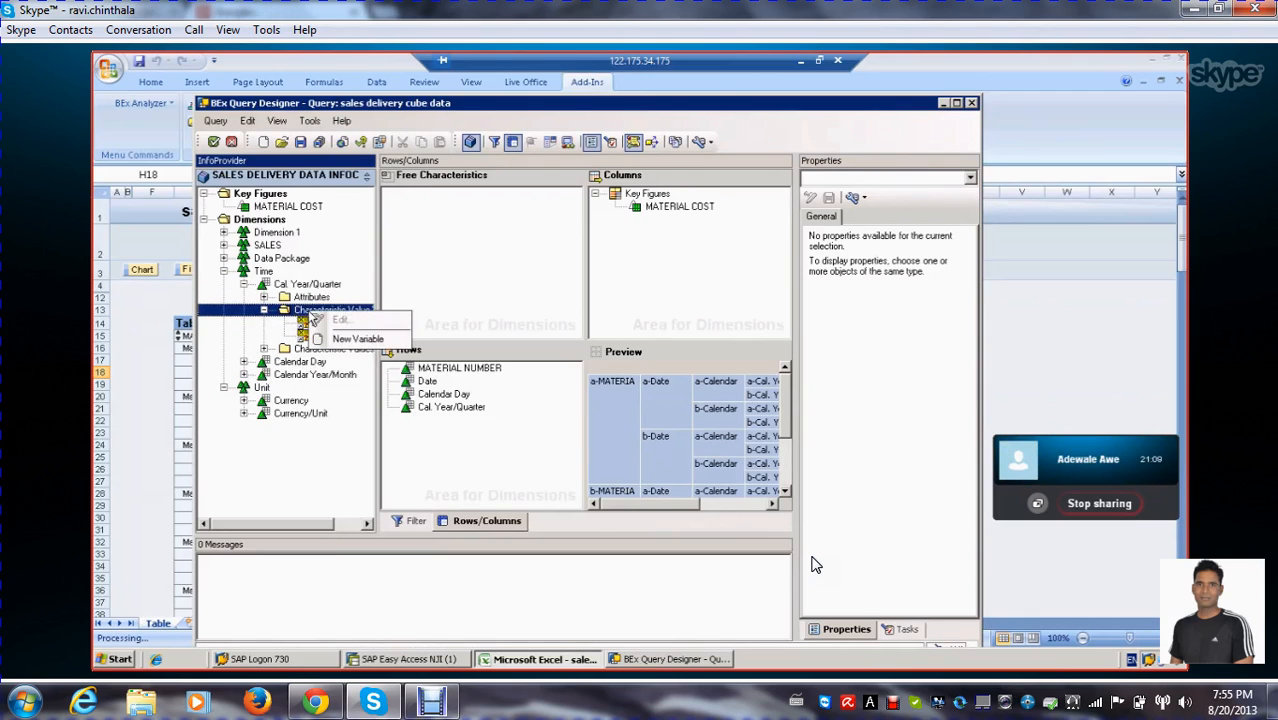
pyautogui.click(343, 338)
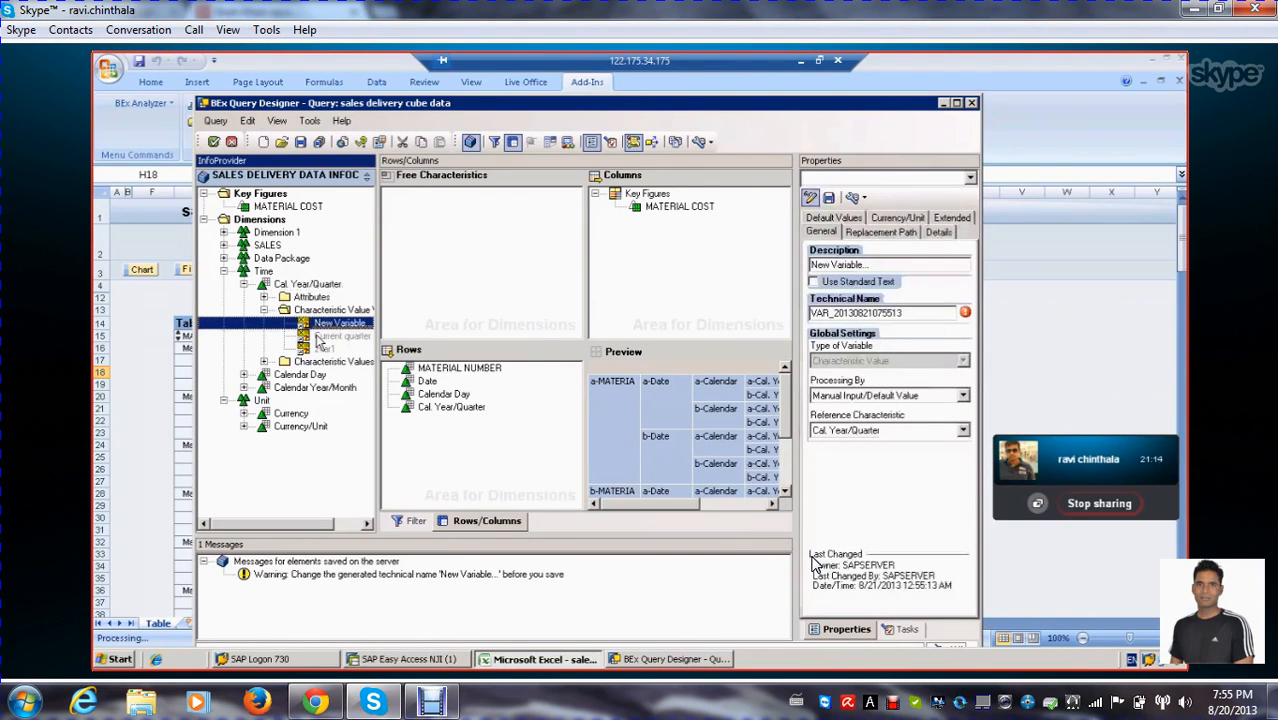
pyautogui.rightClick(331, 327)
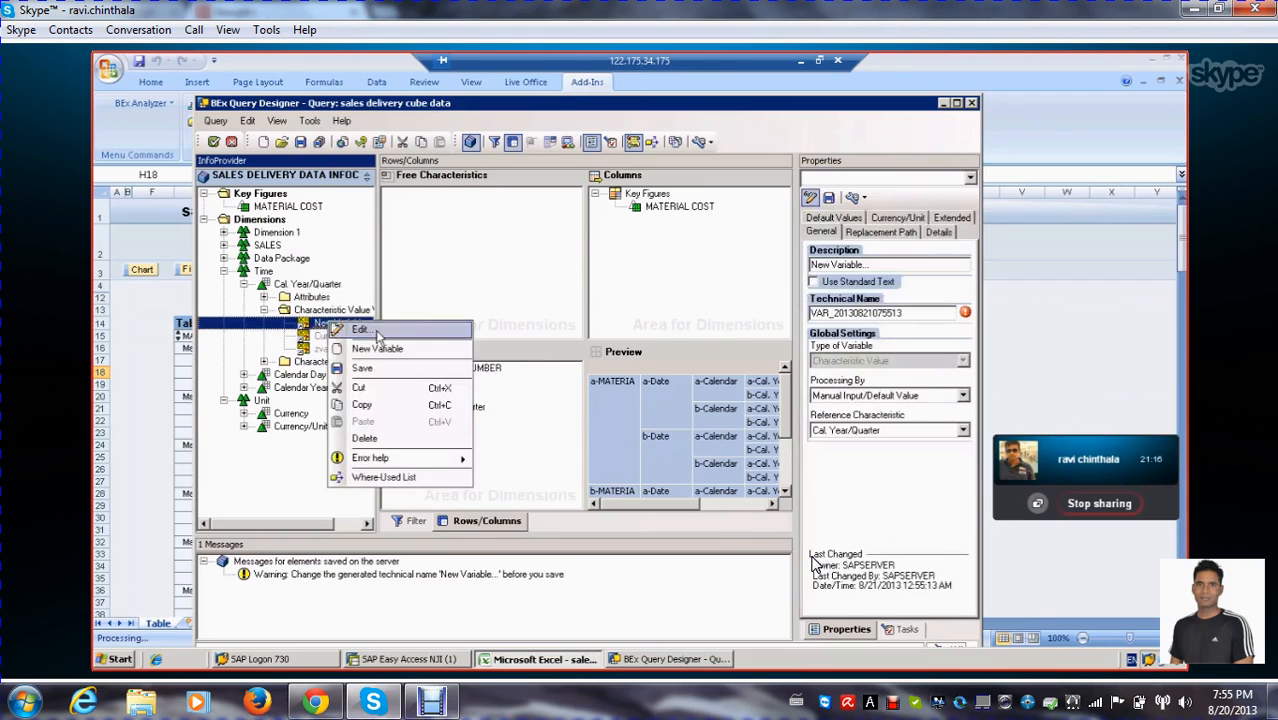
pyautogui.click(368, 331)
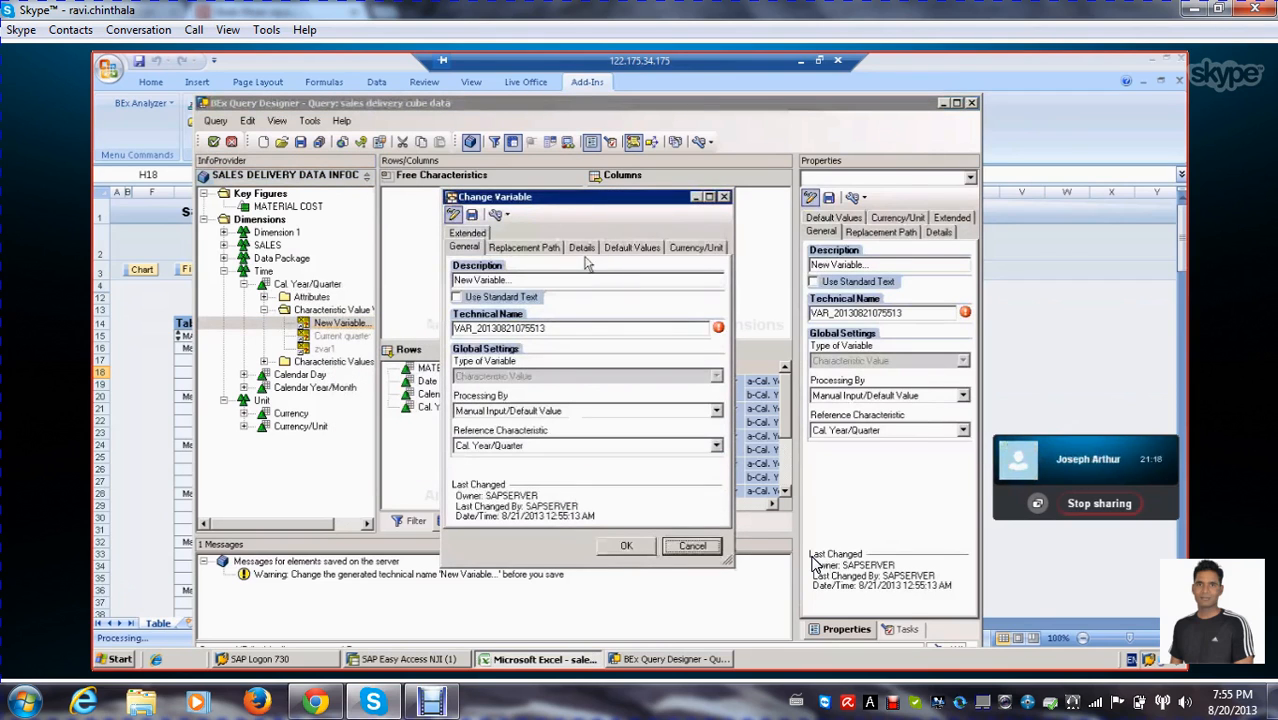
pyautogui.moveTo(556, 198); pyautogui.dragTo(473, 148)
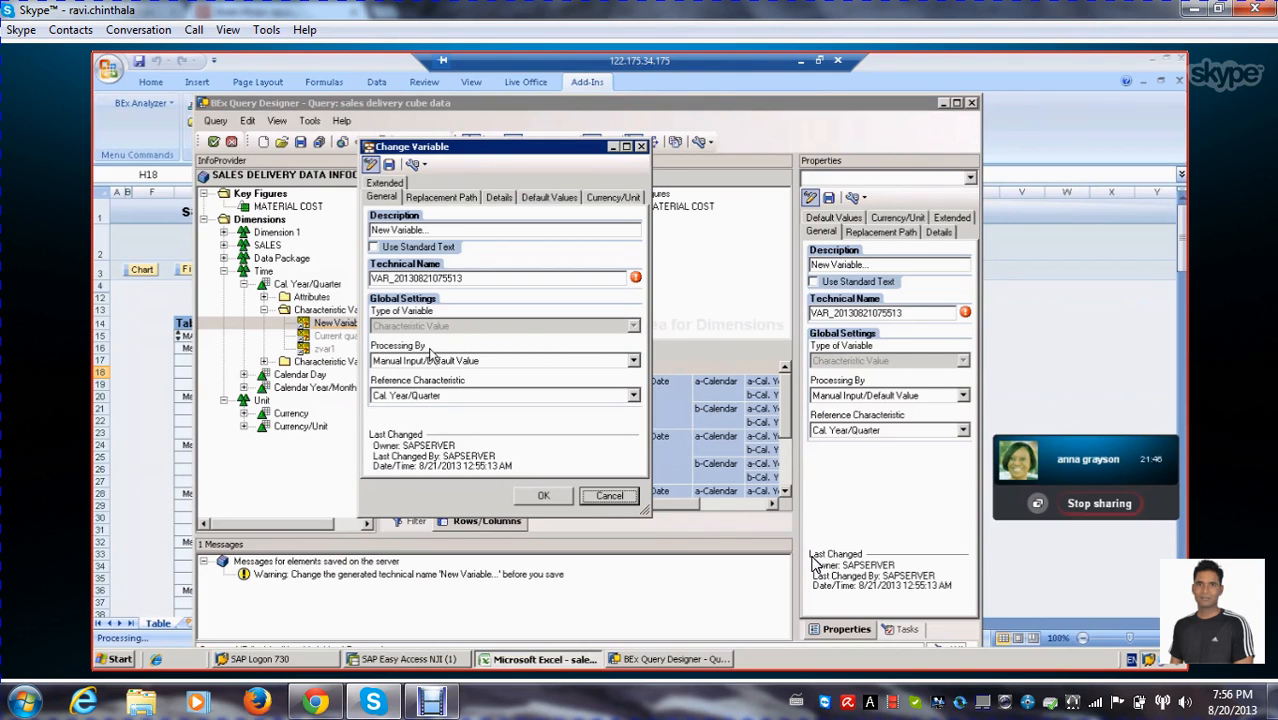
# Set the variable's processing to Manual Input/Default Value and its reference characteristic to Cal. Year/Quarter
pyautogui.click(634, 362)
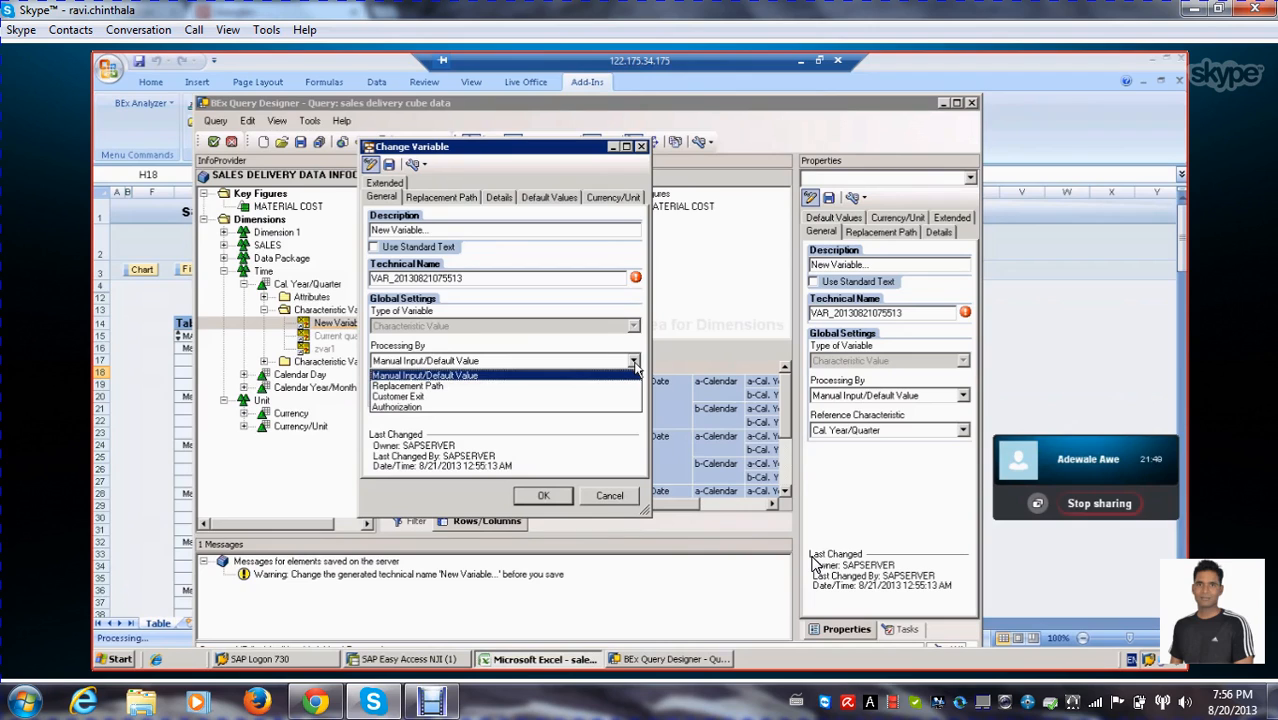
pyautogui.click(462, 377)
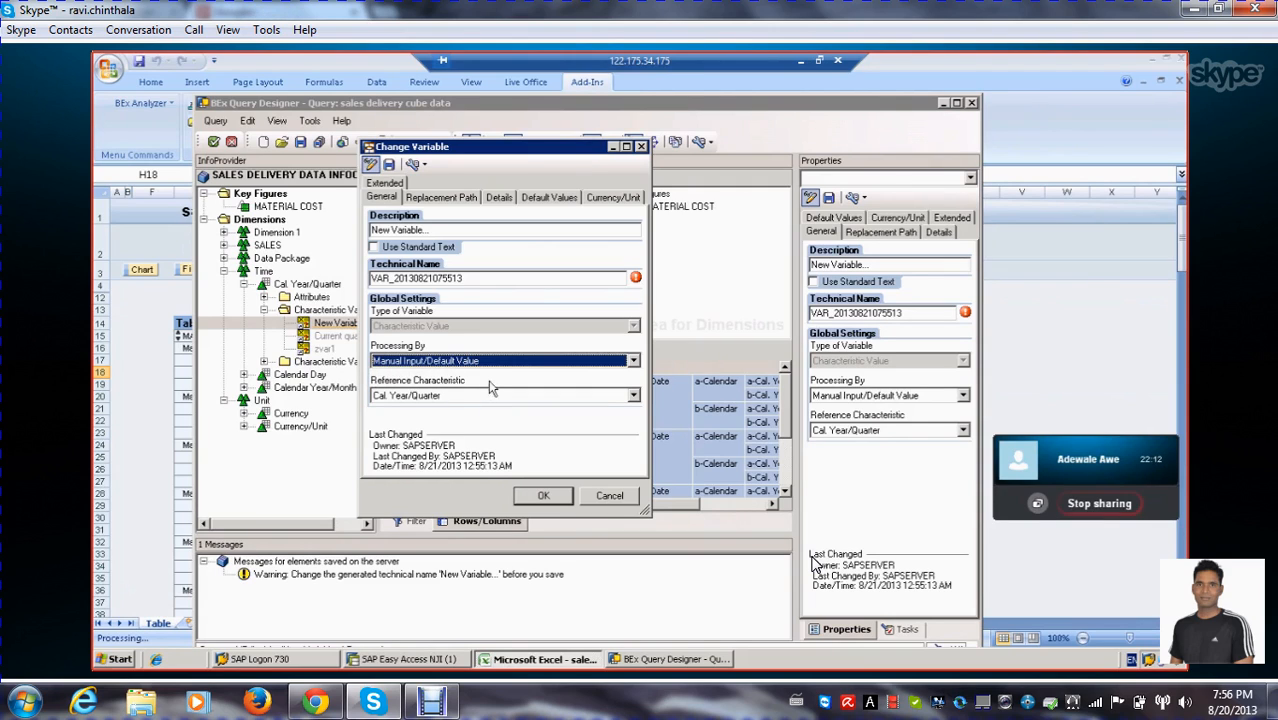
pyautogui.click(633, 396)
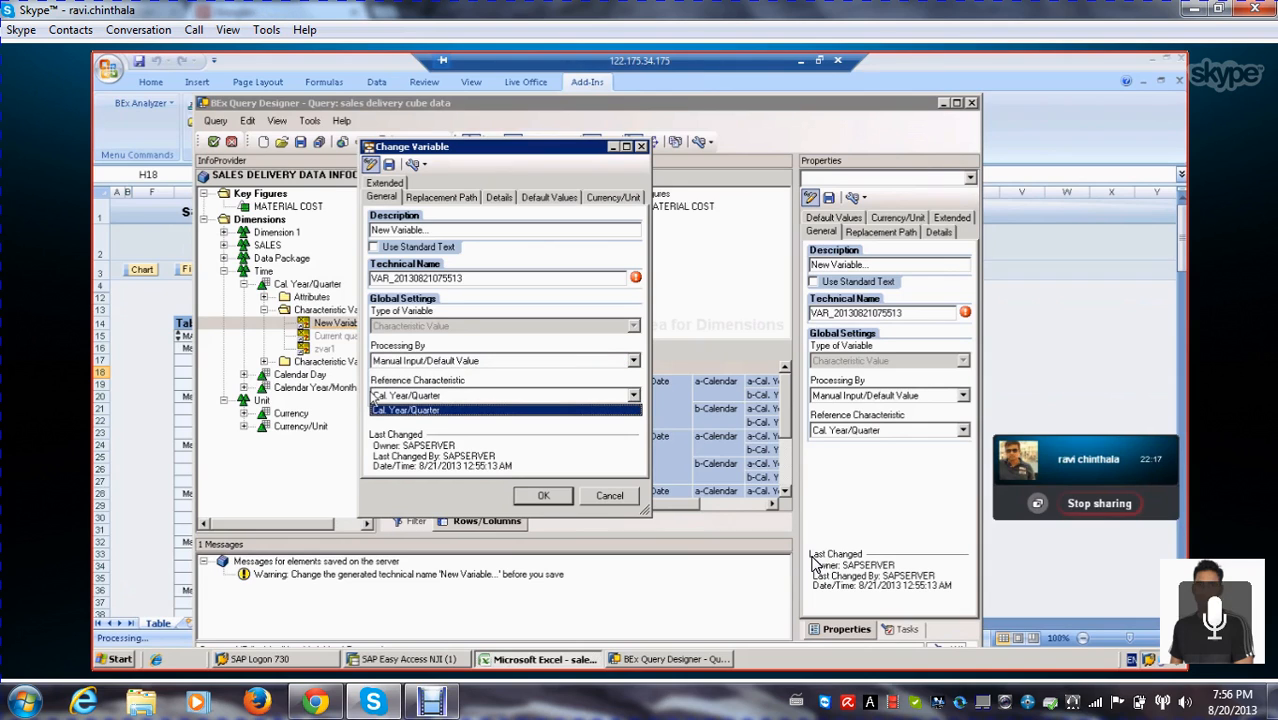
pyautogui.click(467, 379)
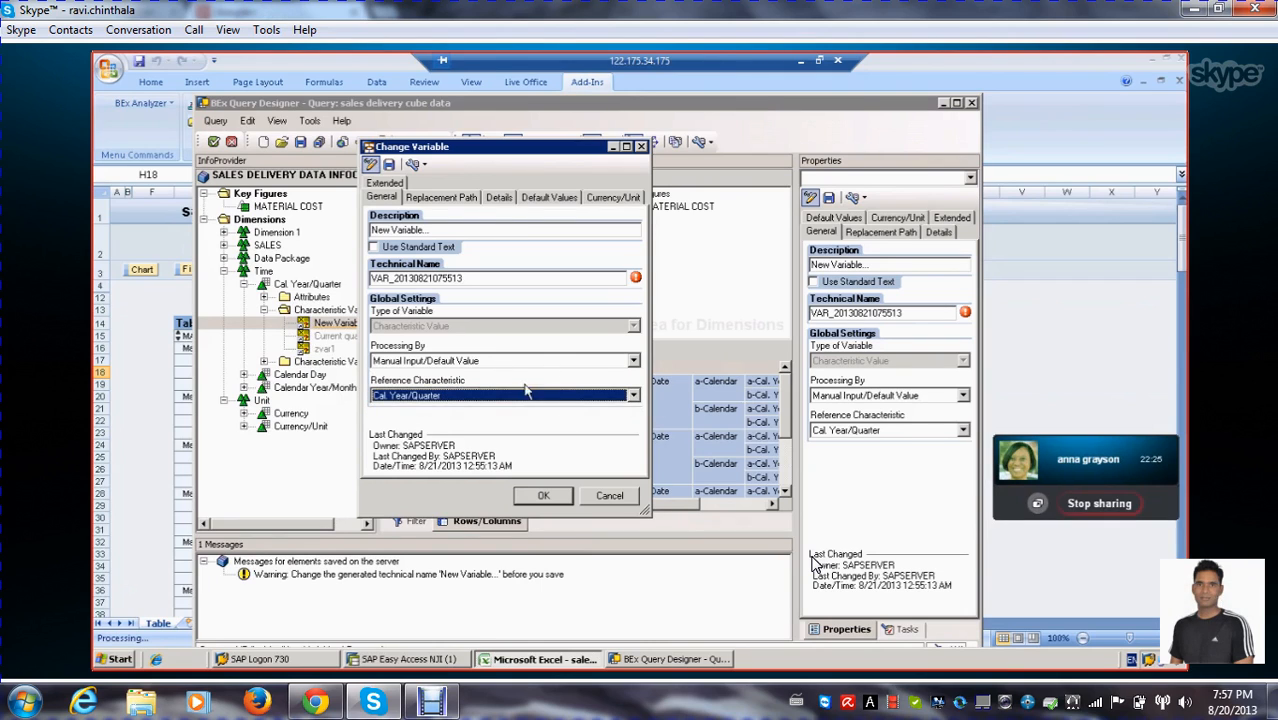
# Look at the variable's replacement path settings, and in its details set it to represent a Single value and be Optional
pyautogui.click(440, 197)
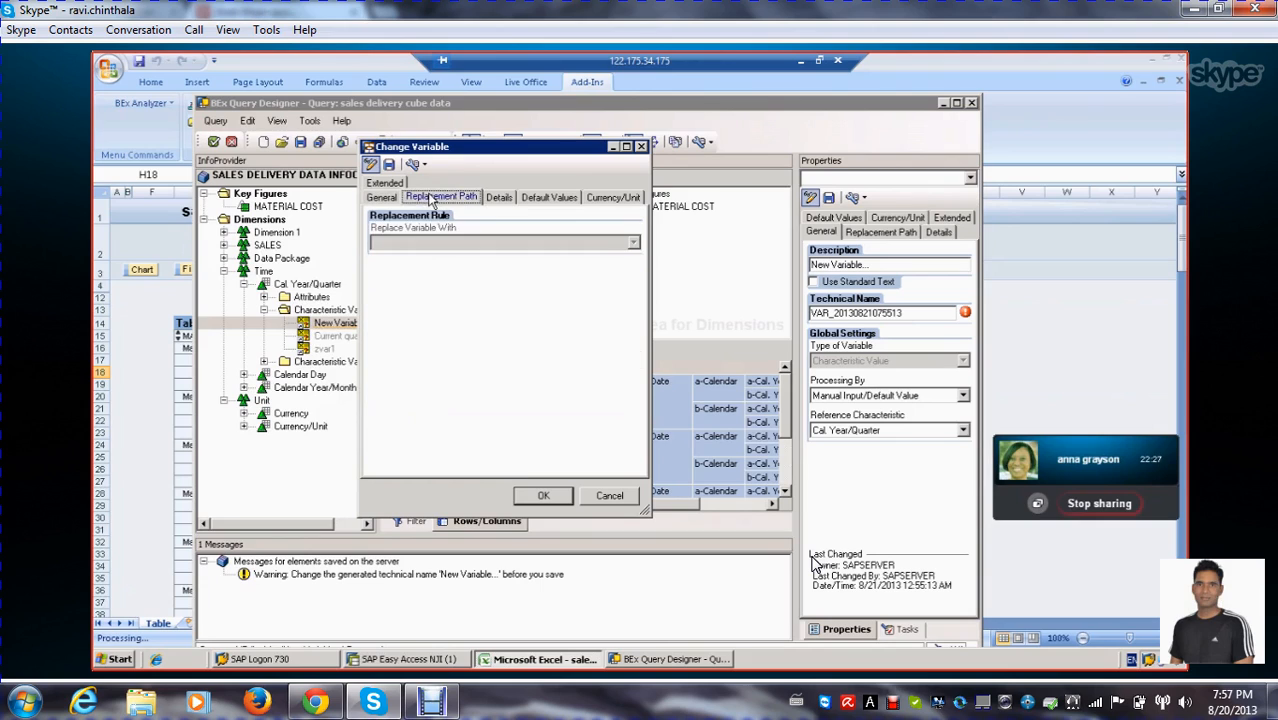
pyautogui.click(500, 199)
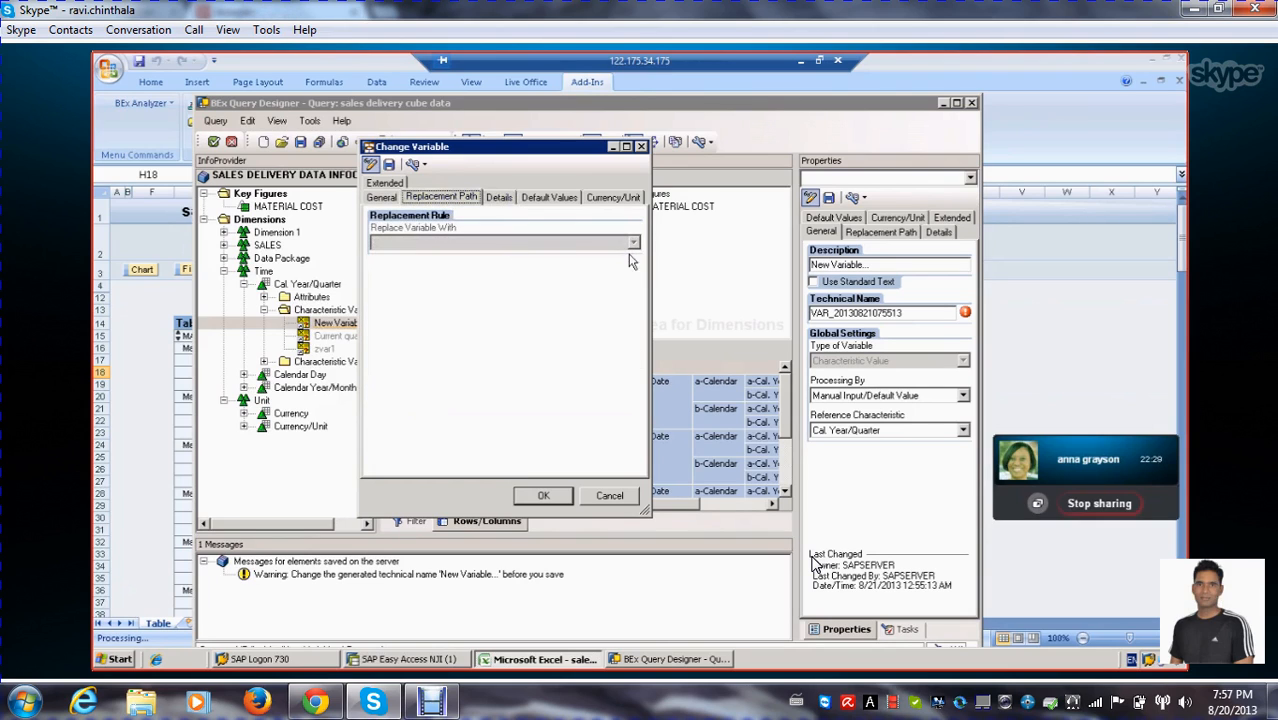
pyautogui.click(498, 198)
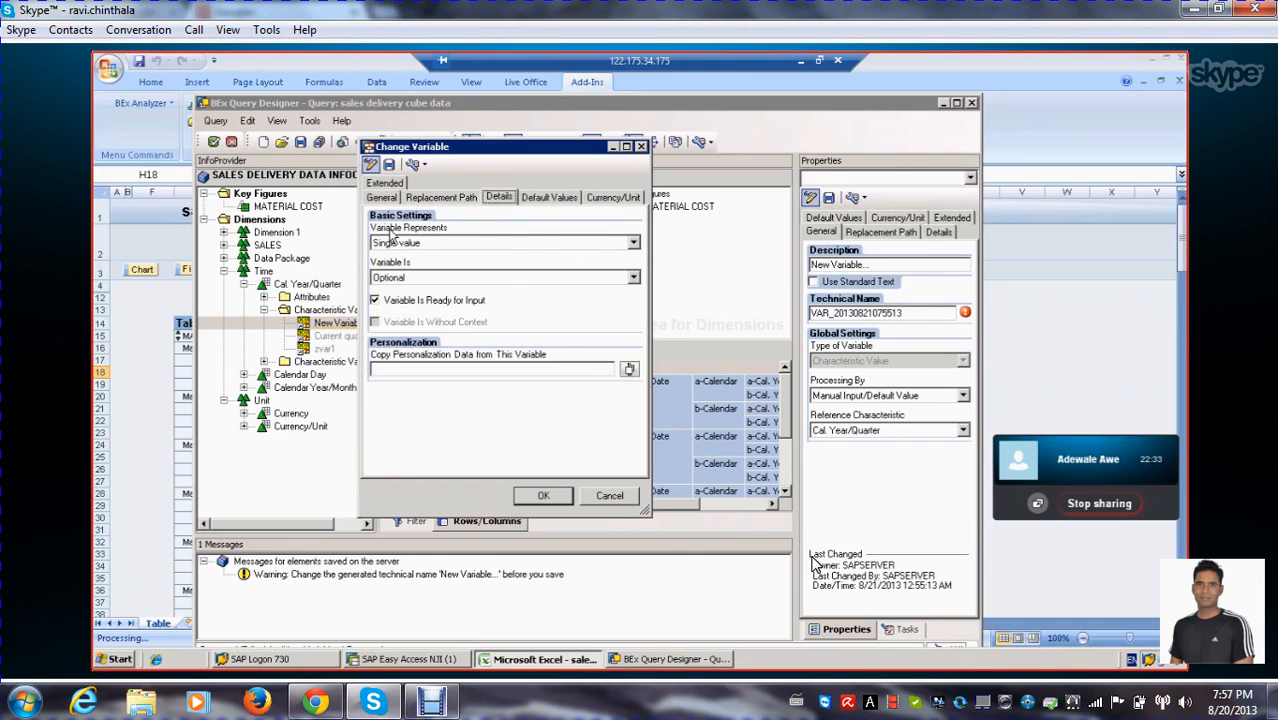
pyautogui.click(633, 246)
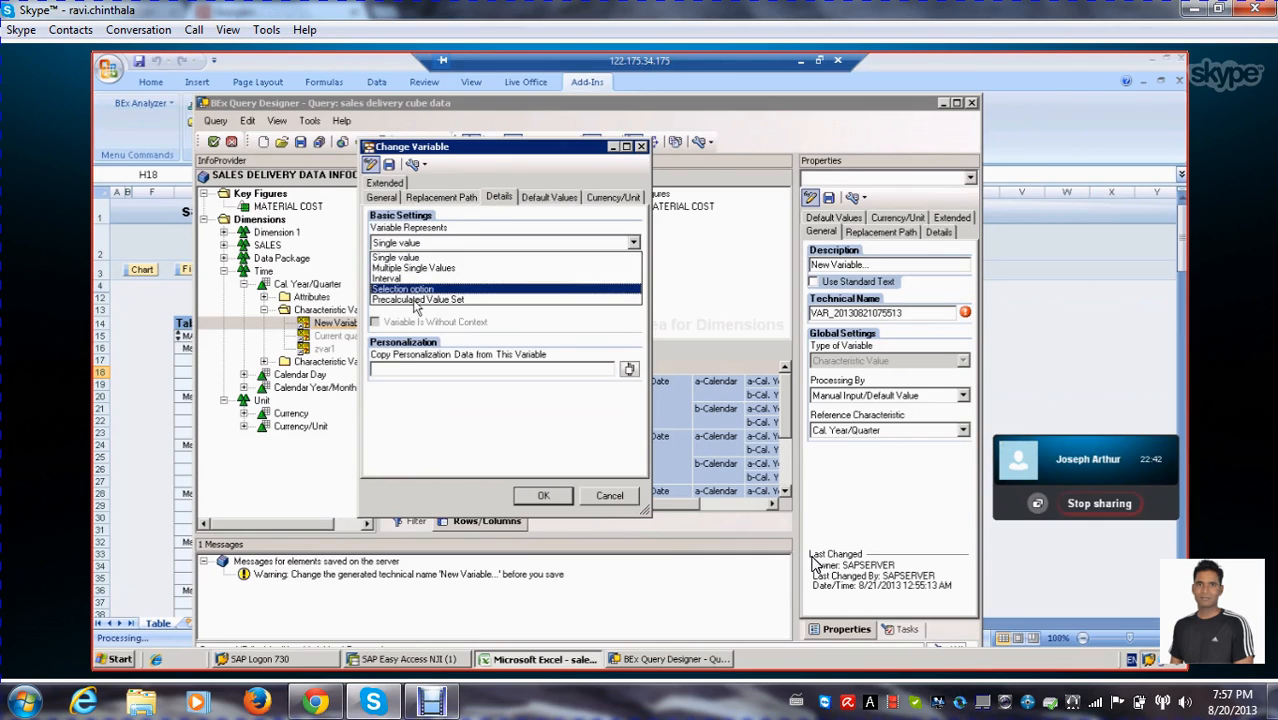
pyautogui.click(465, 257)
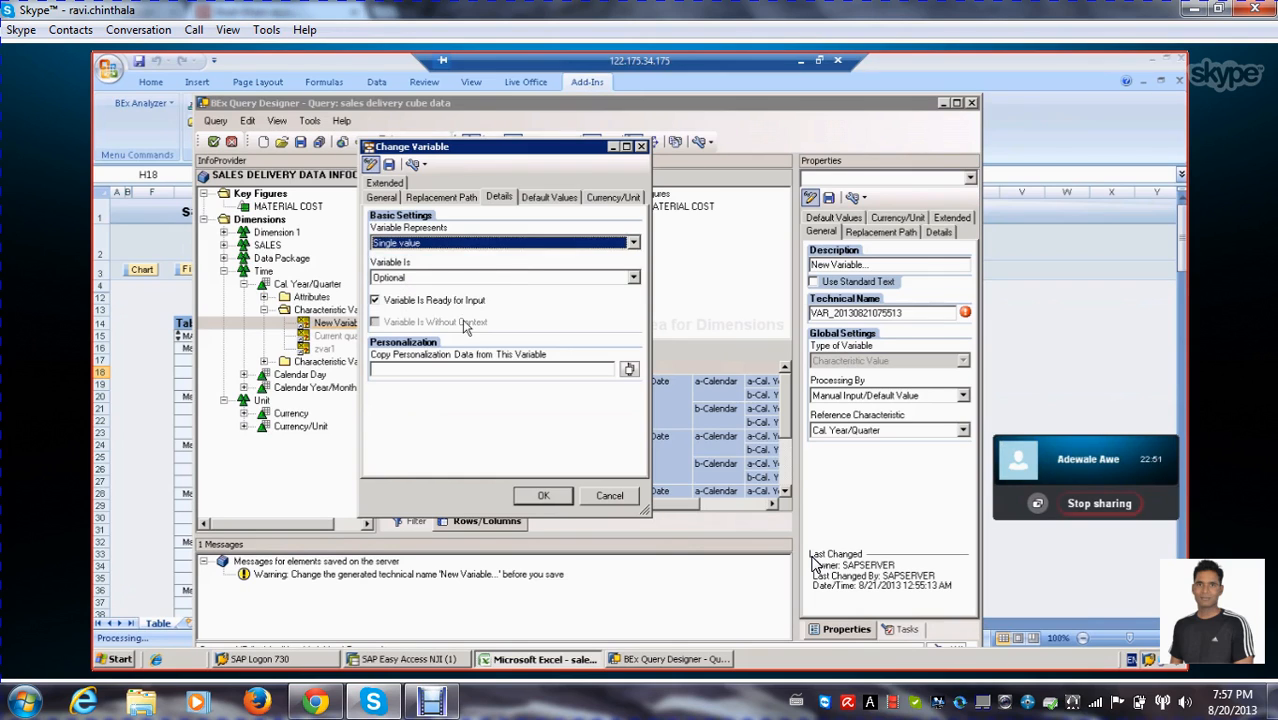
pyautogui.click(633, 279)
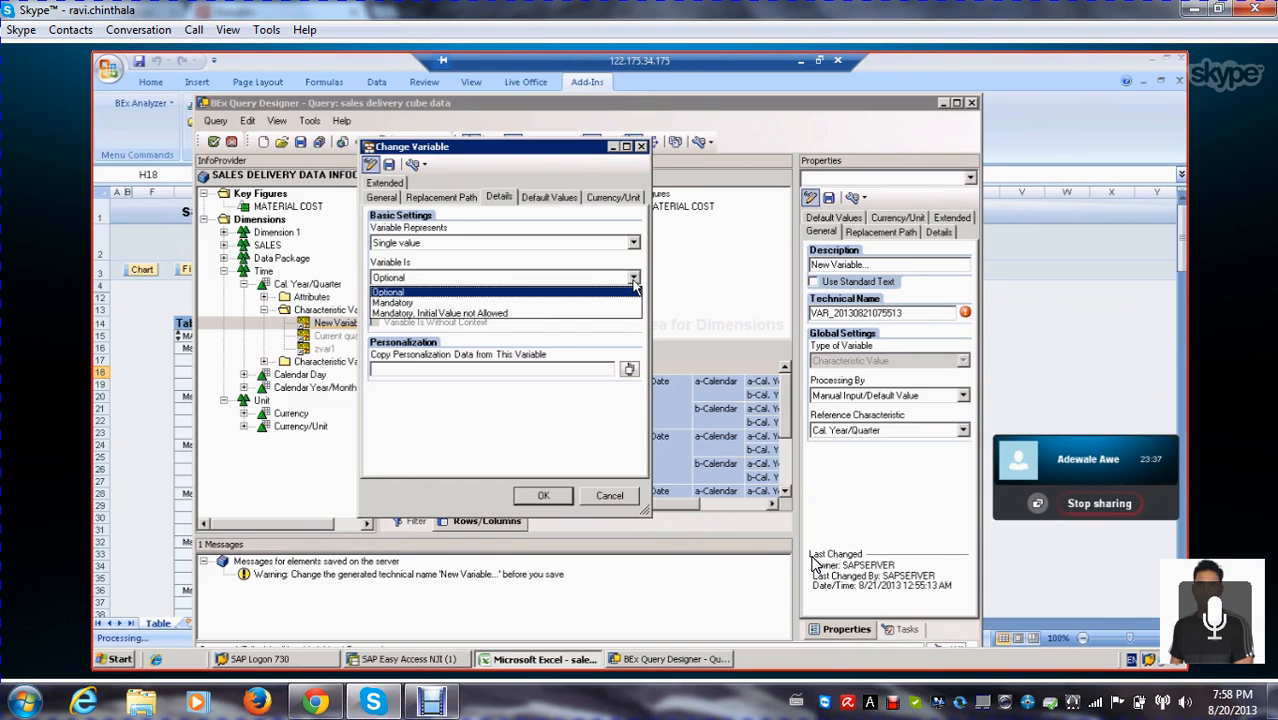
pyautogui.click(513, 253)
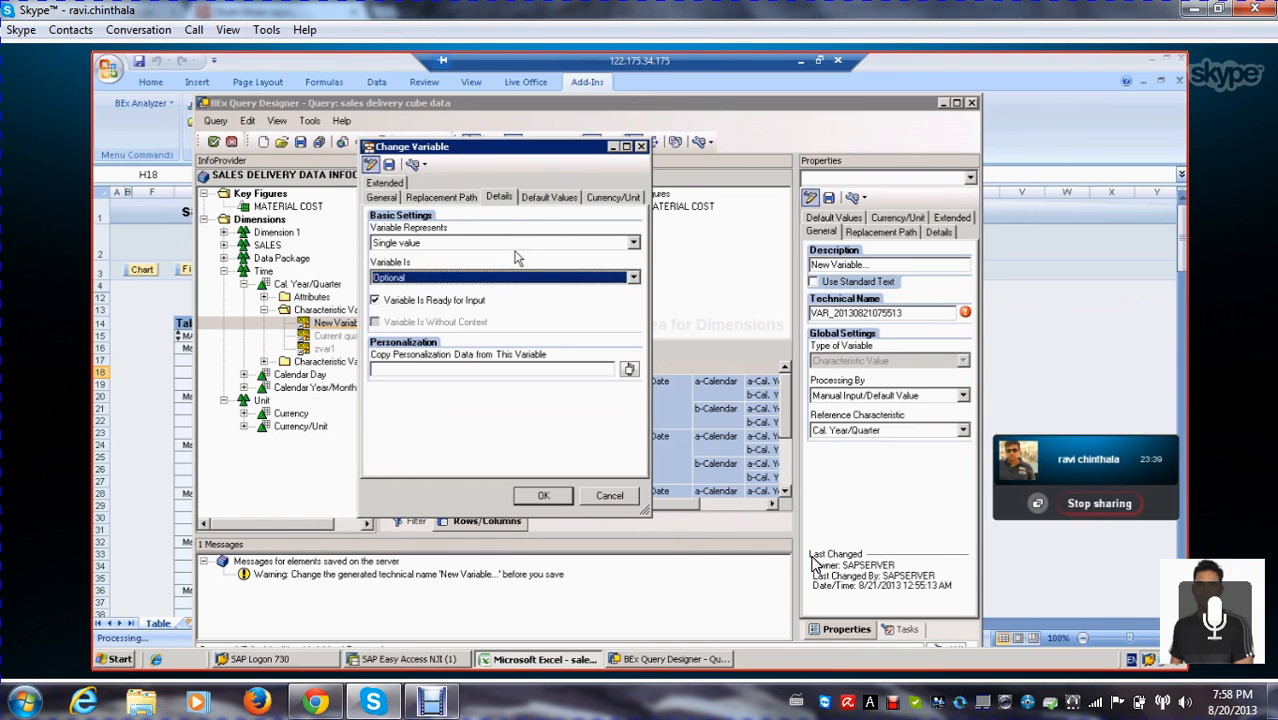
# Set the variable's default value to Quarter 2 2000 from the recent selections
pyautogui.click(566, 203)
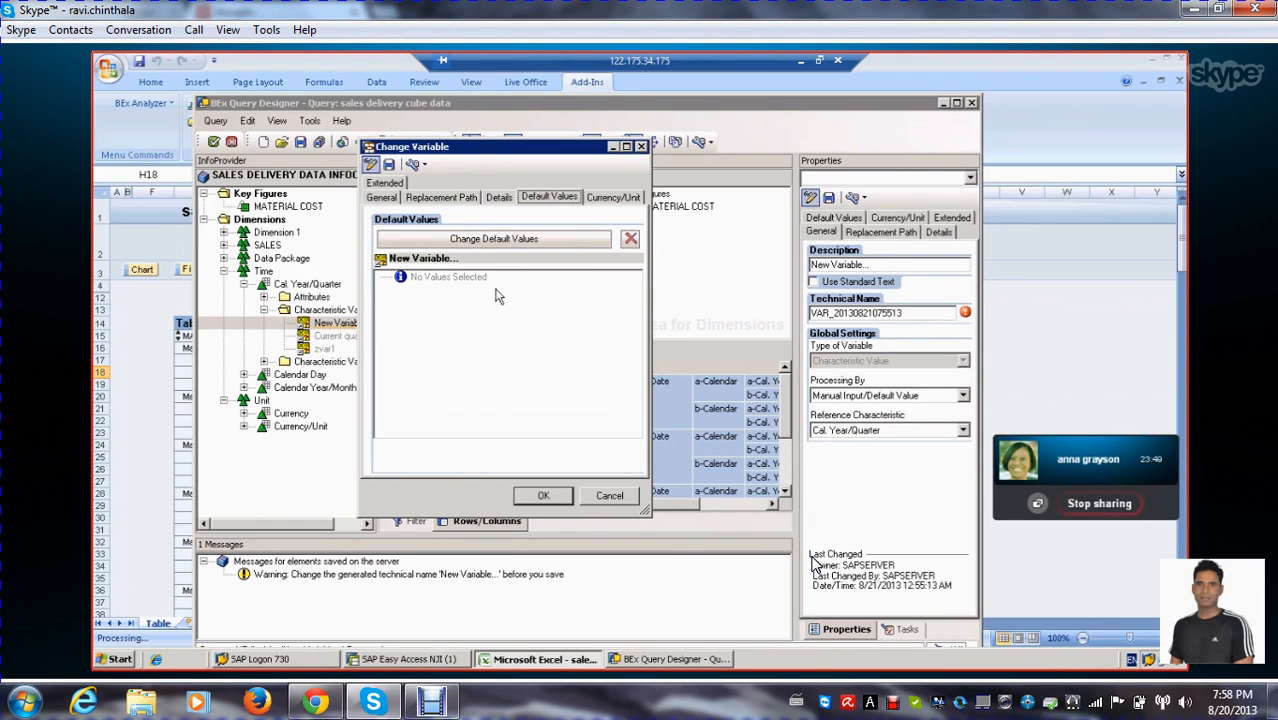
pyautogui.click(497, 240)
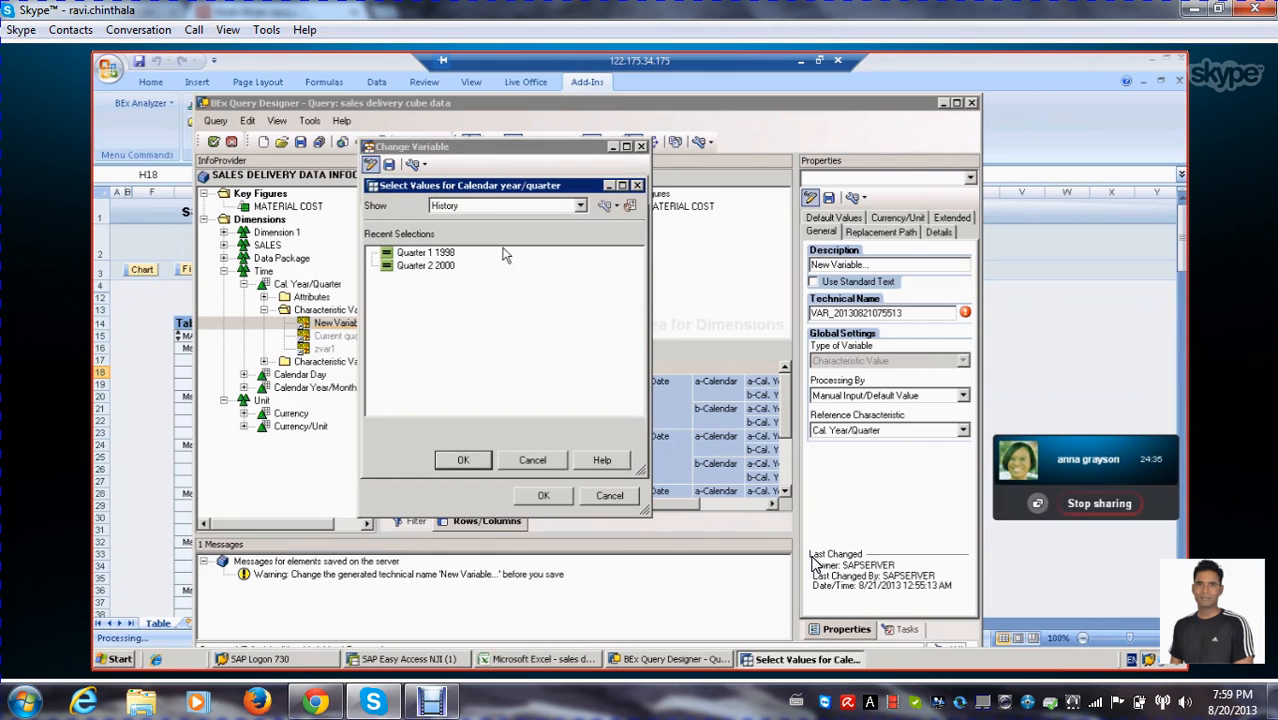
pyautogui.click(426, 270)
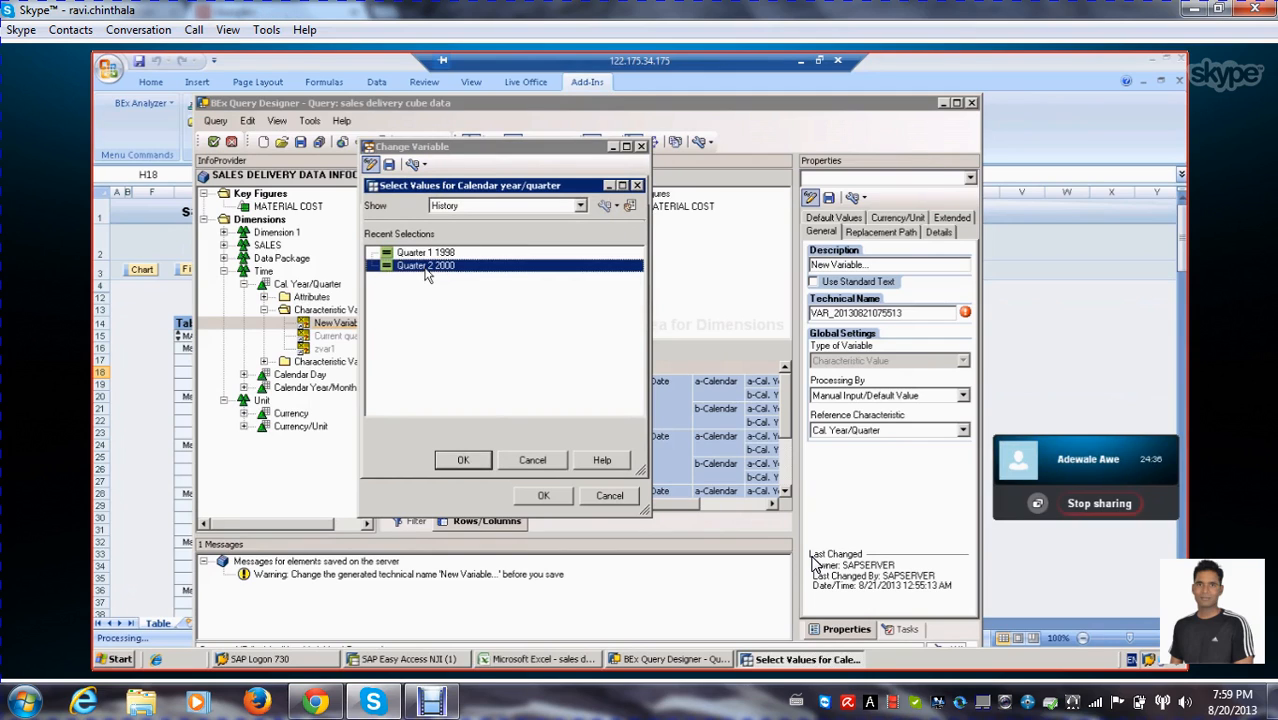
pyautogui.doubleClick(426, 270)
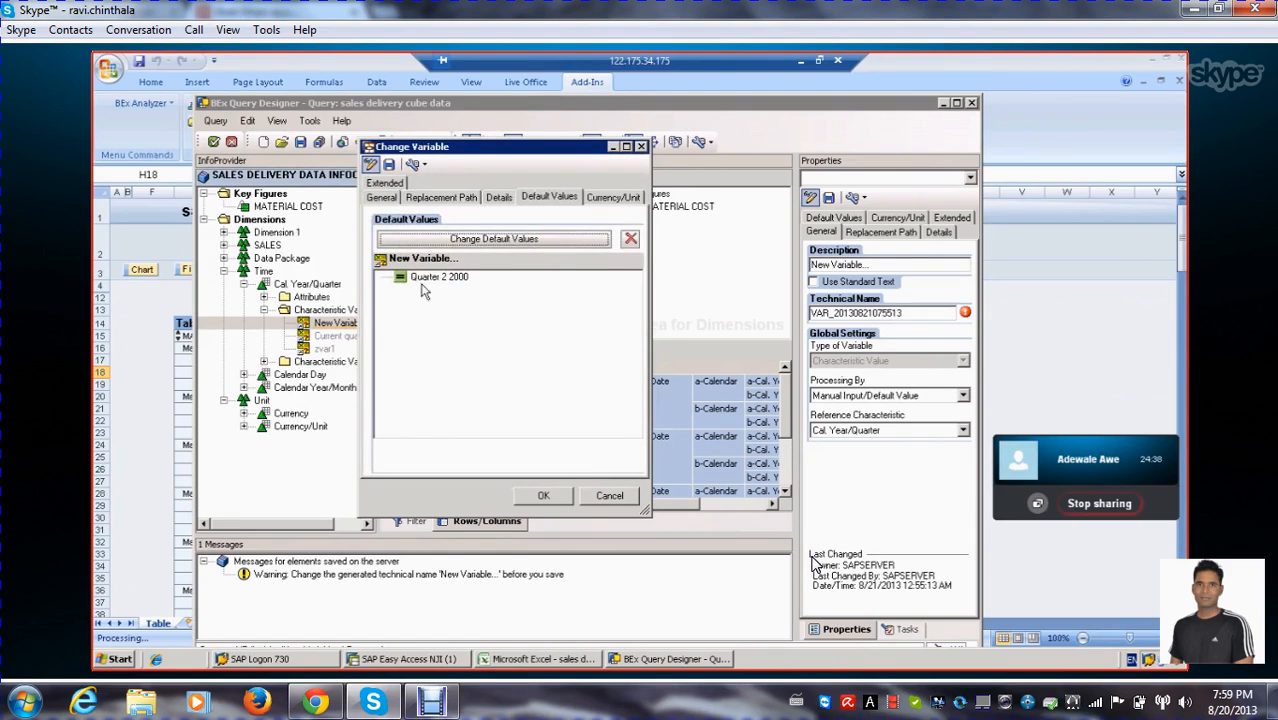
# Review the Optional and Mandatory choices in the variable's details and keep it as Optional
pyautogui.click(498, 198)
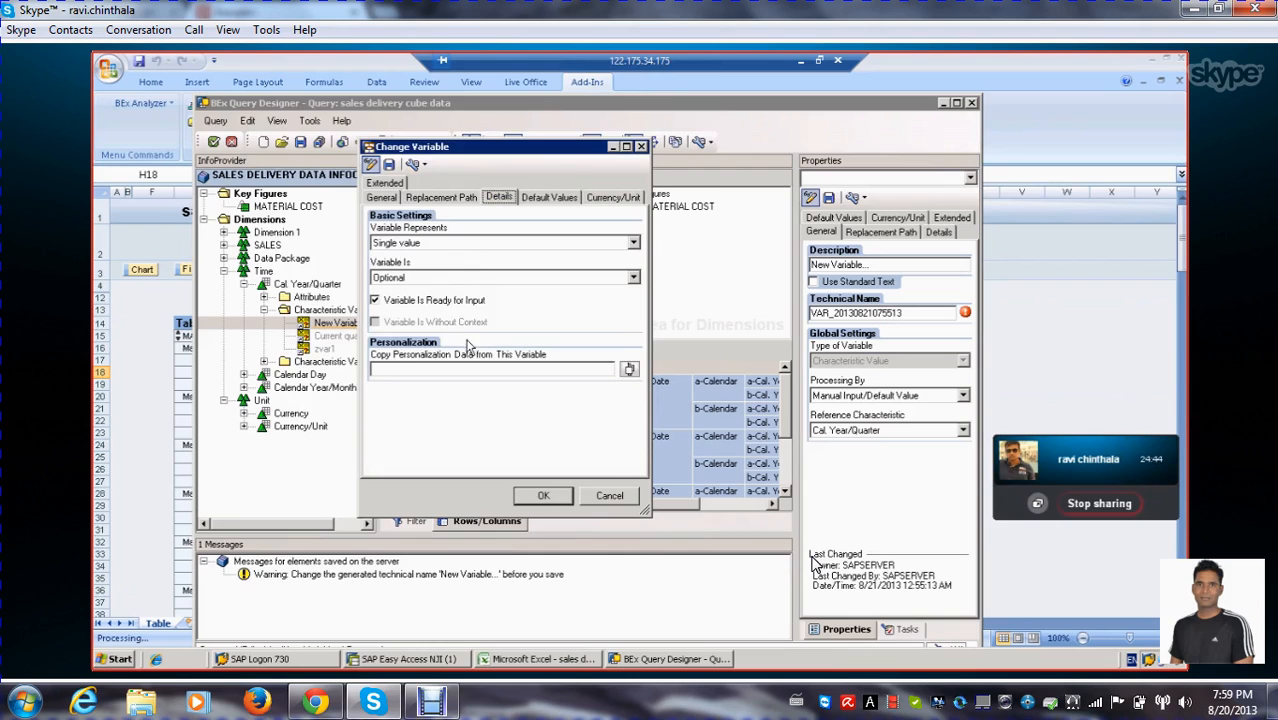
pyautogui.click(632, 279)
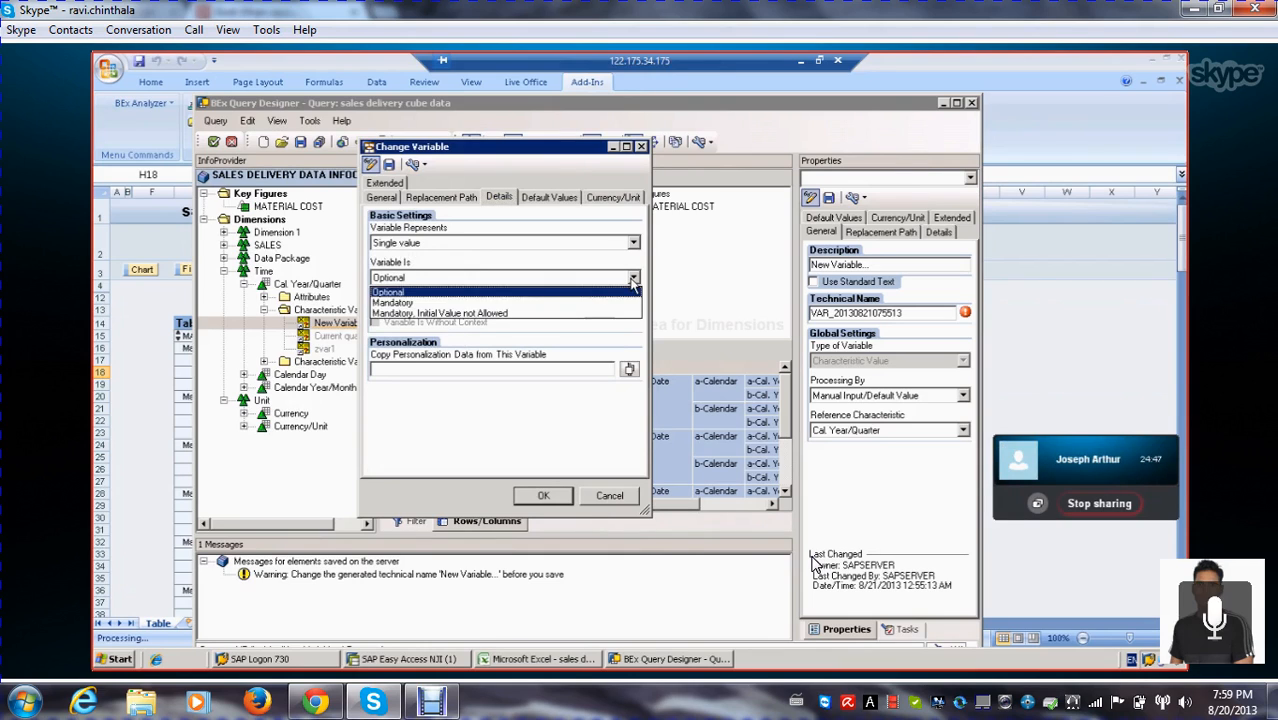
pyautogui.click(409, 293)
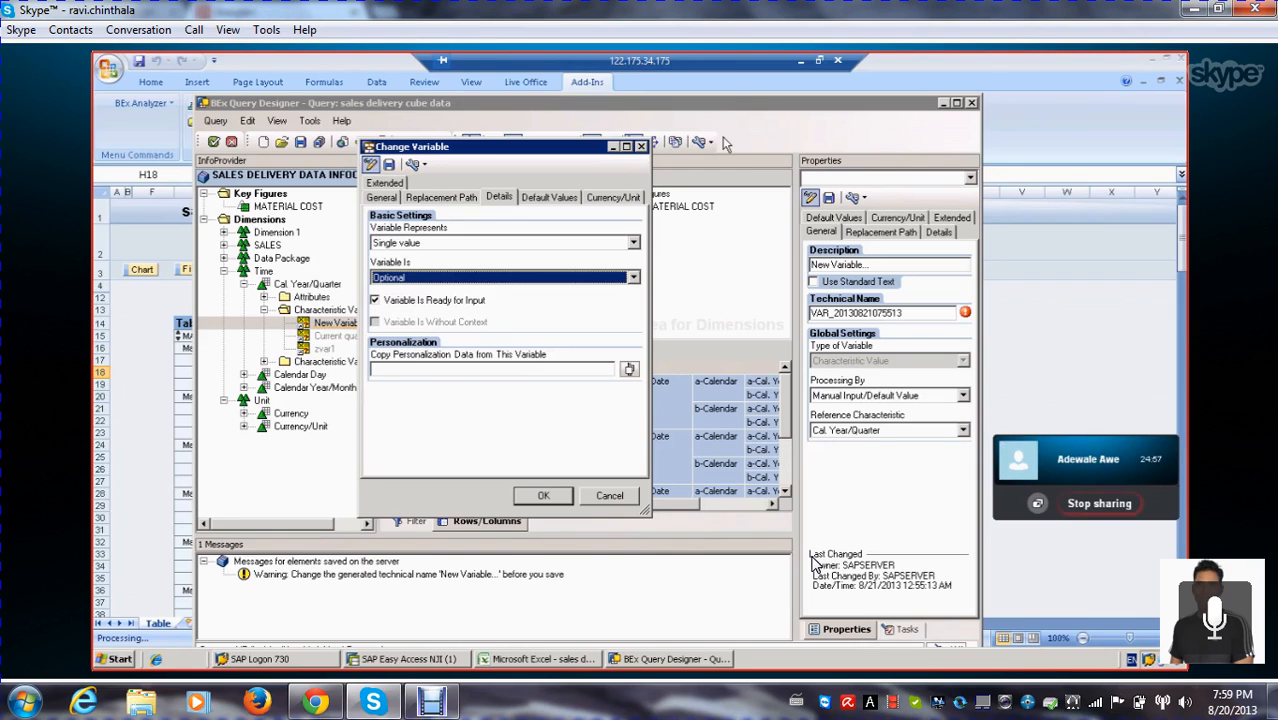
# Switch to Excel's Book1 and enter in F29 "if you check the variable is ready for input option, it will display for the selection screen."
pyautogui.click(801, 63)
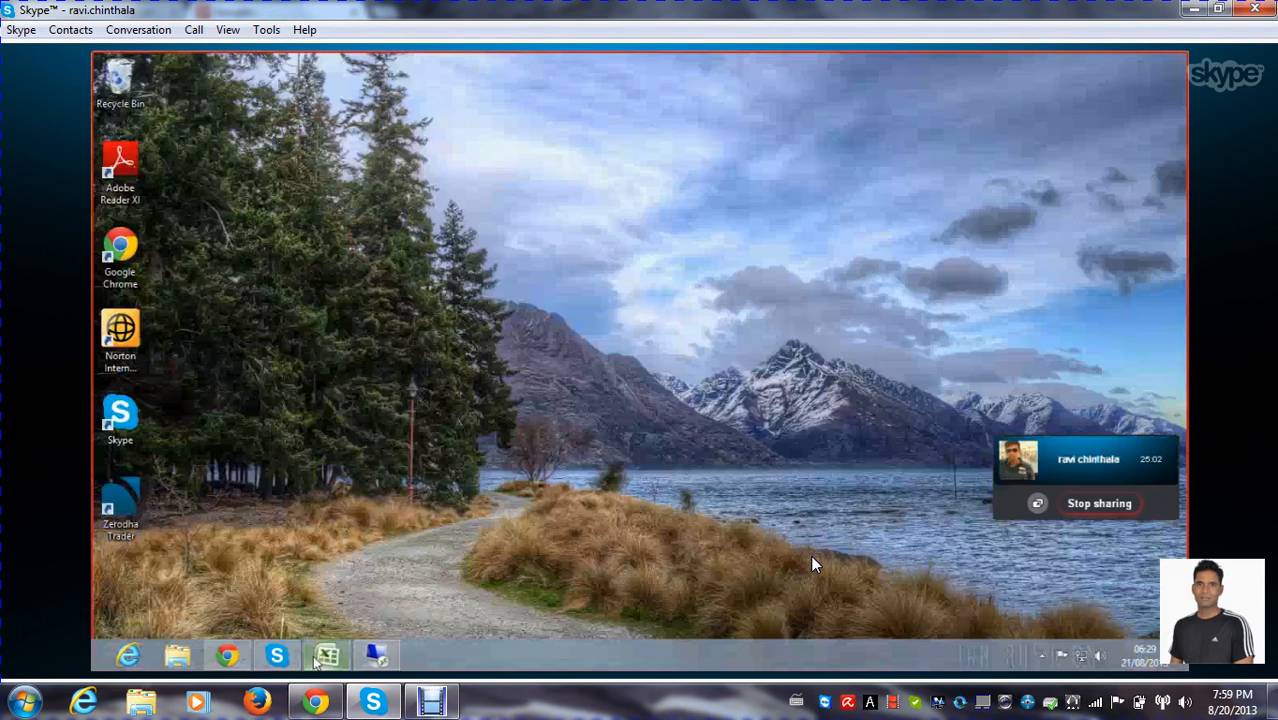
pyautogui.click(318, 660)
pyautogui.click(394, 477)
pyautogui.scroll(-2, 488, 411)
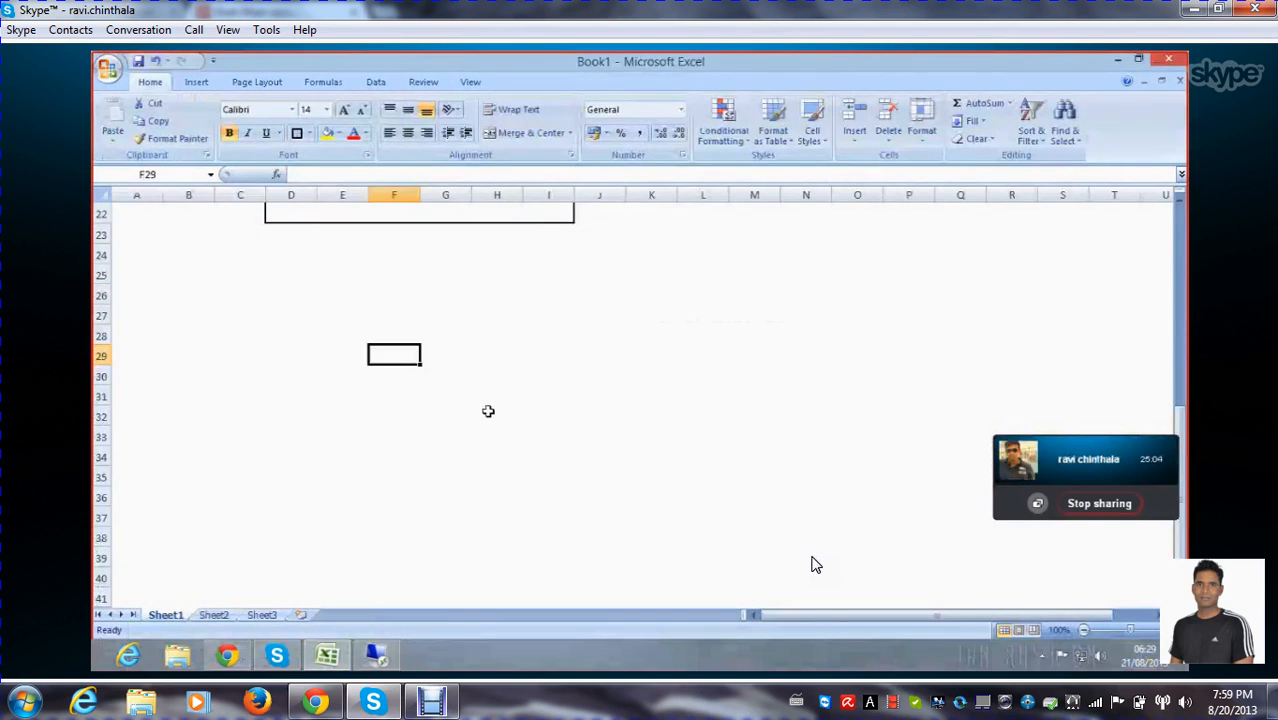
pyautogui.write('if you ch')
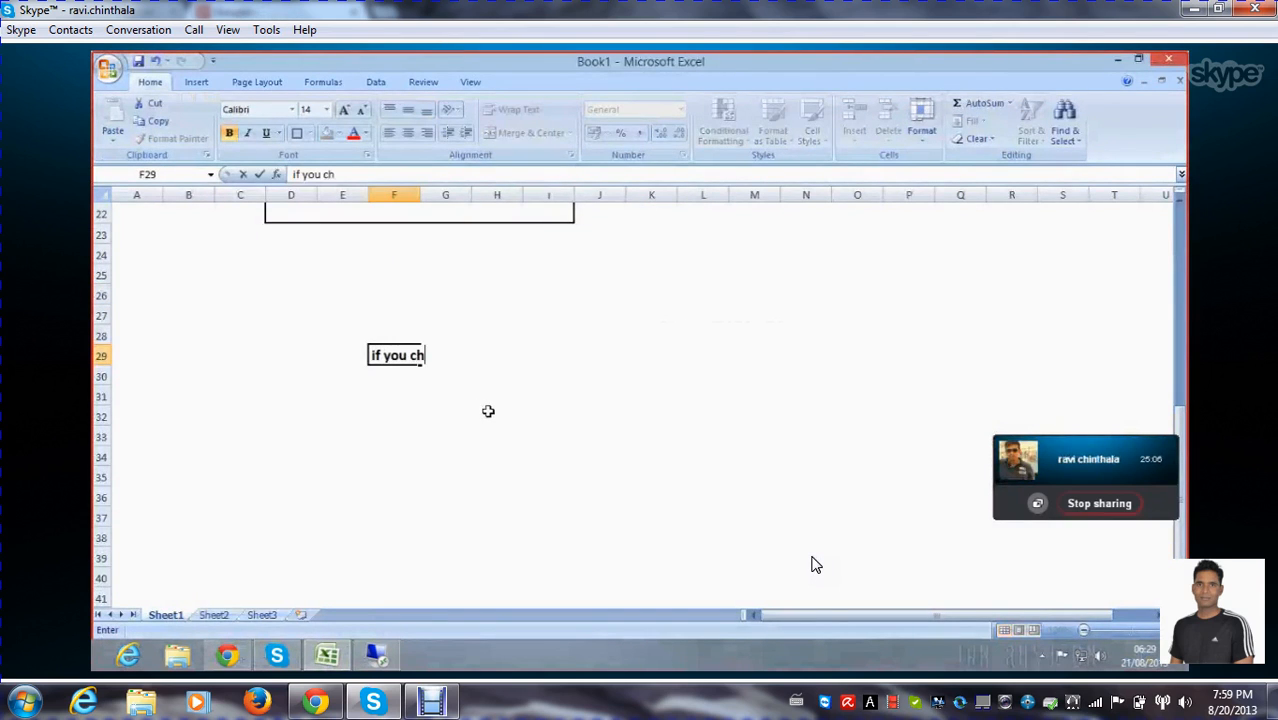
pyautogui.write('eck the variab')
pyautogui.press('BackSpace')
pyautogui.write('ble is ready for in')
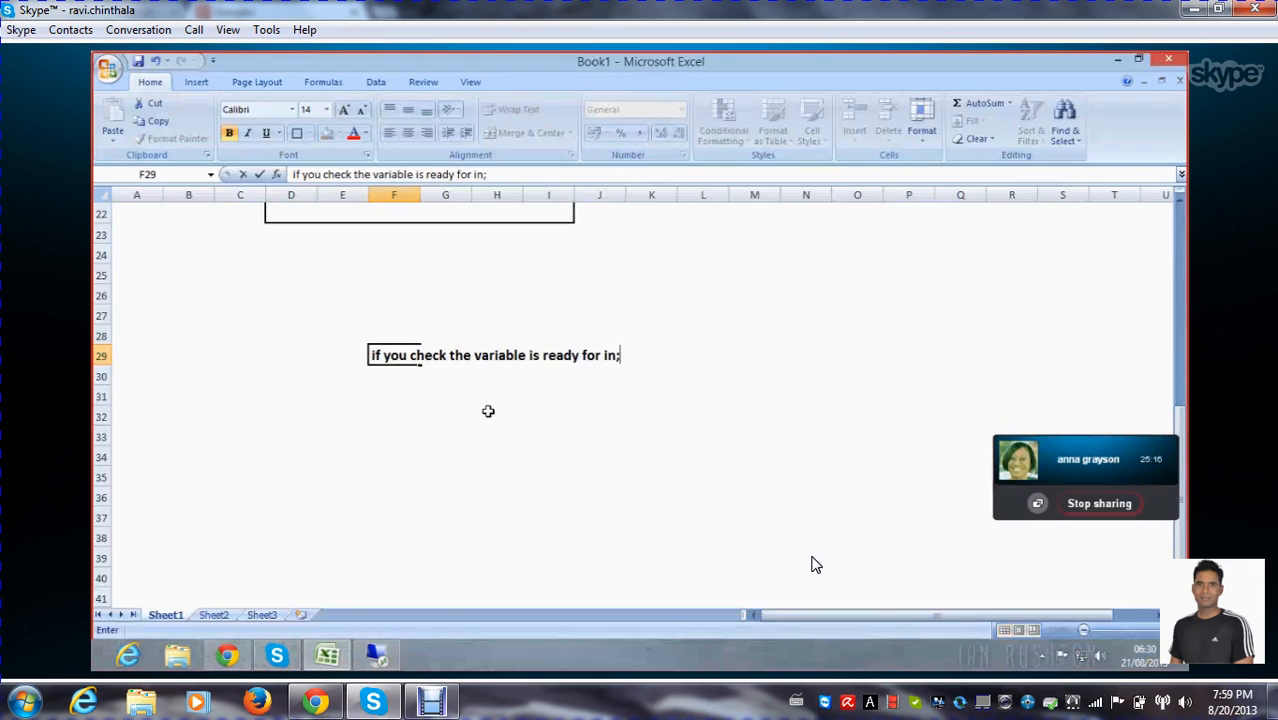
pyautogui.write('put')
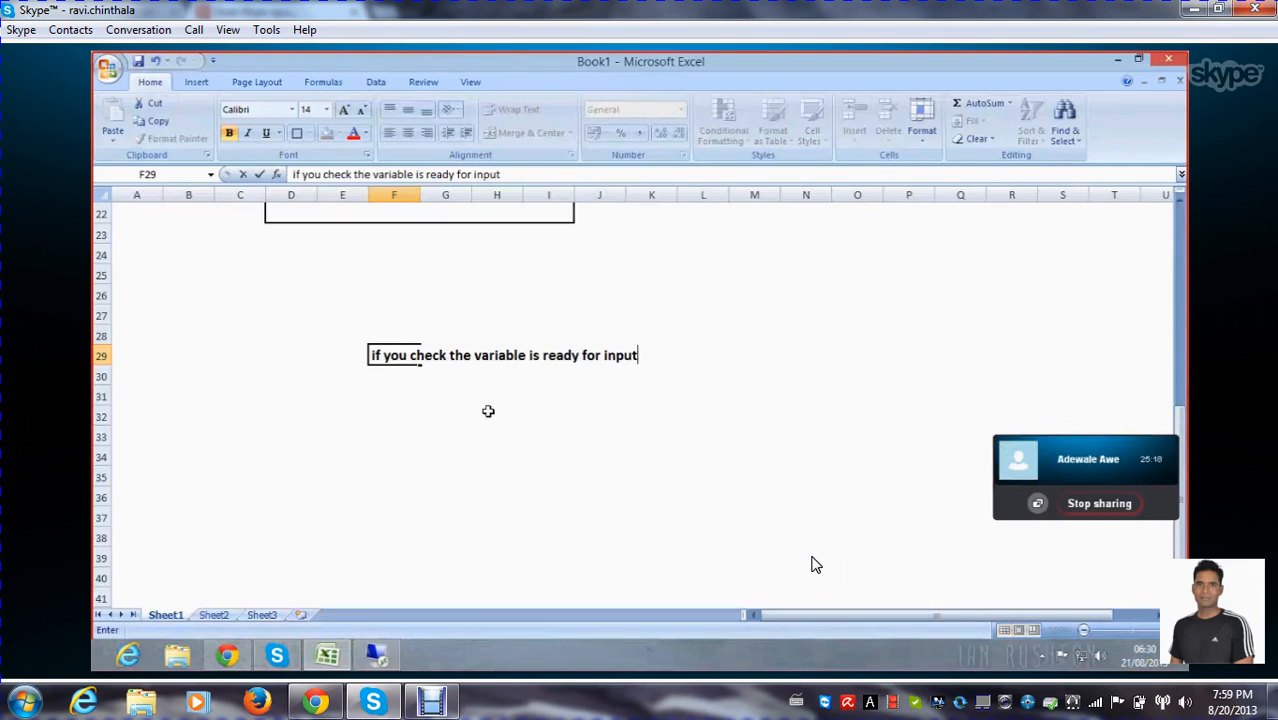
pyautogui.write(' option')
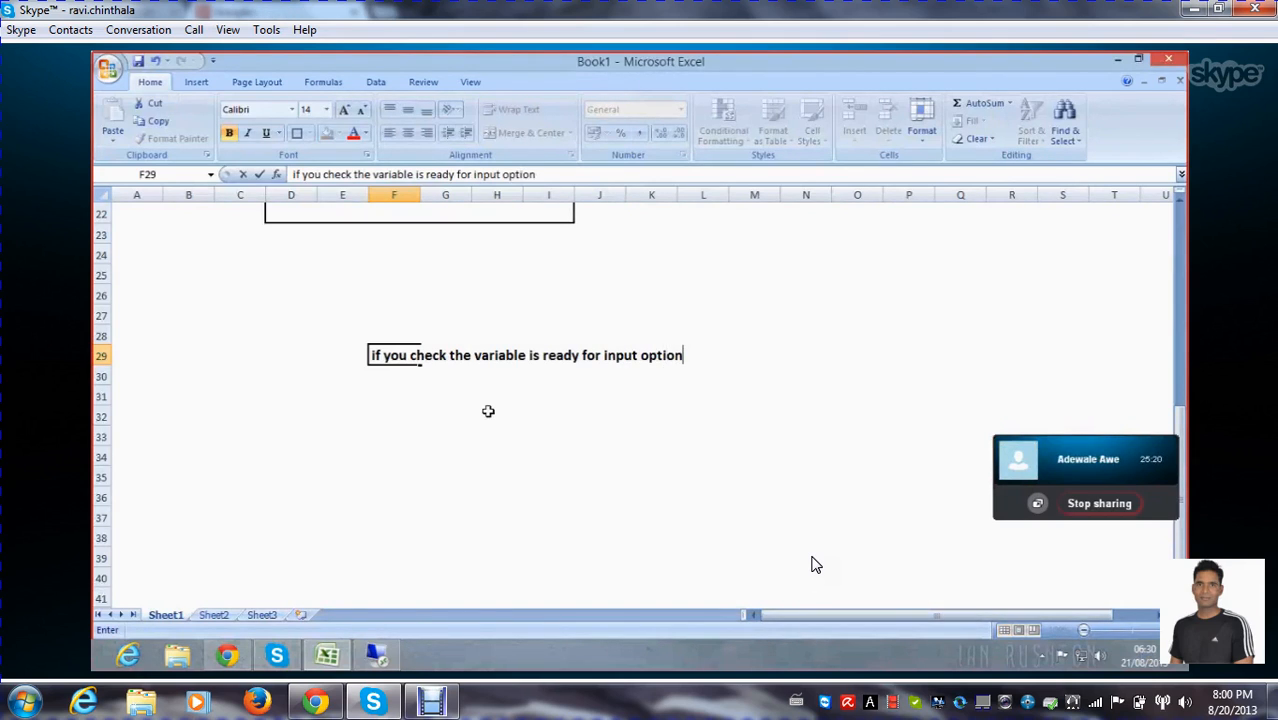
pyautogui.write(', it will')
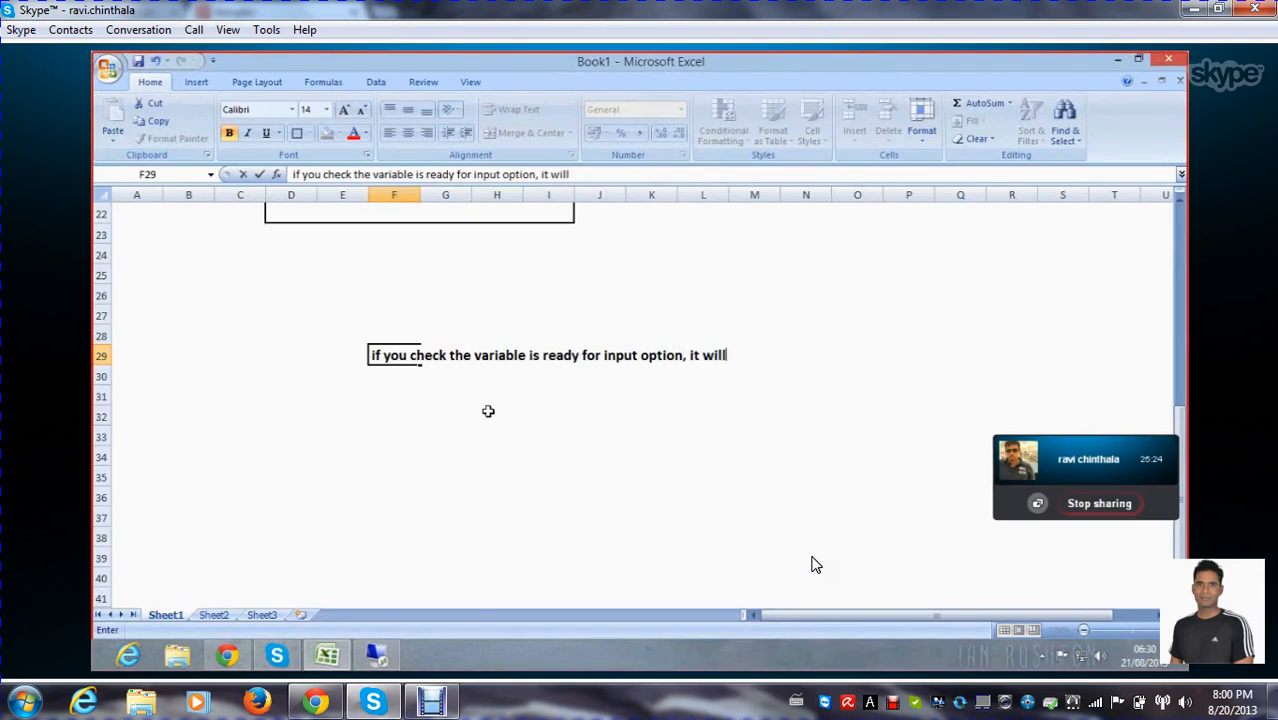
pyautogui.write(' display')
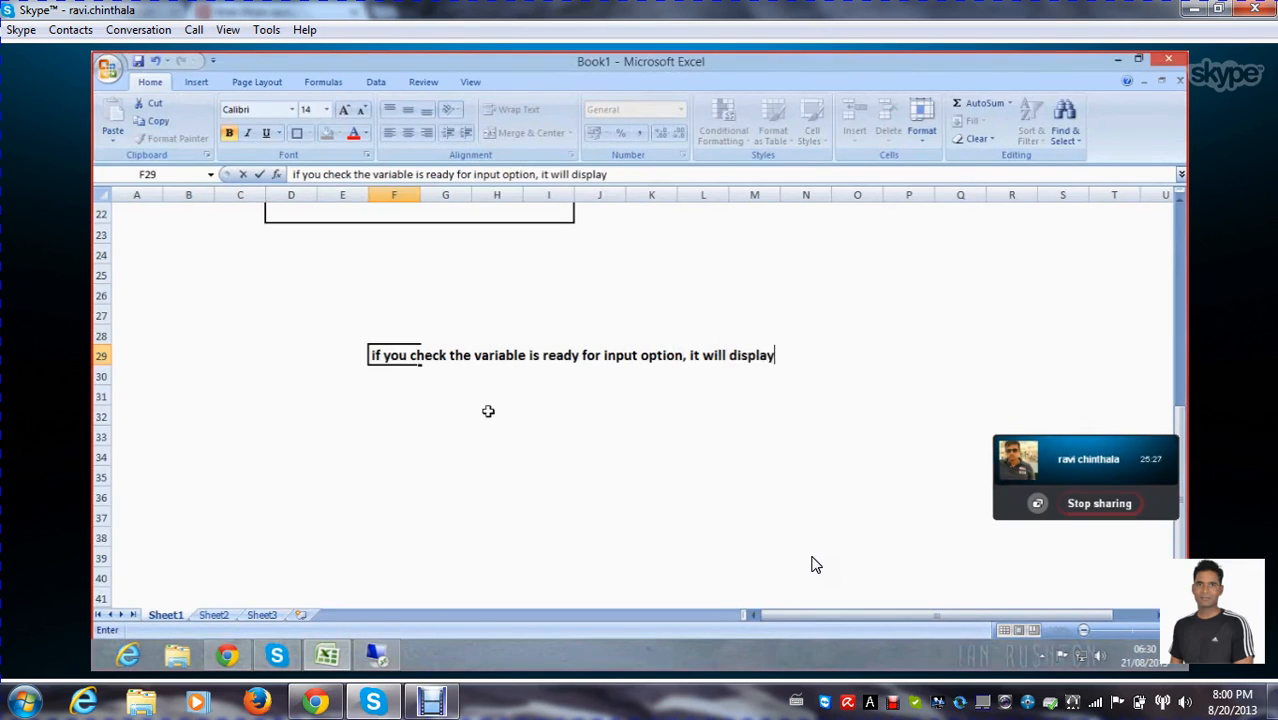
pyautogui.write(' for the selection screen')
pyautogui.press('Return')
pyautogui.press('Return')
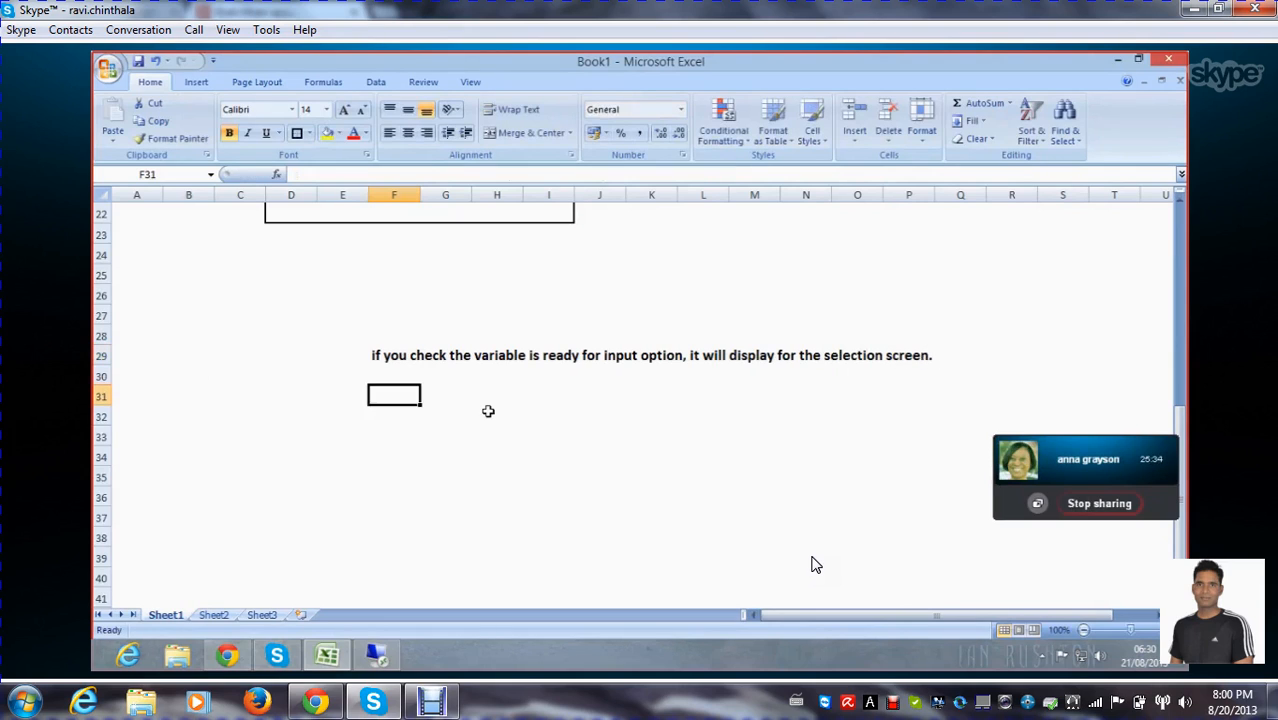
# Enter in F31 the note "If you uncheck it, then you have to provide the input."
pyautogui.write('If you uncheck it,')
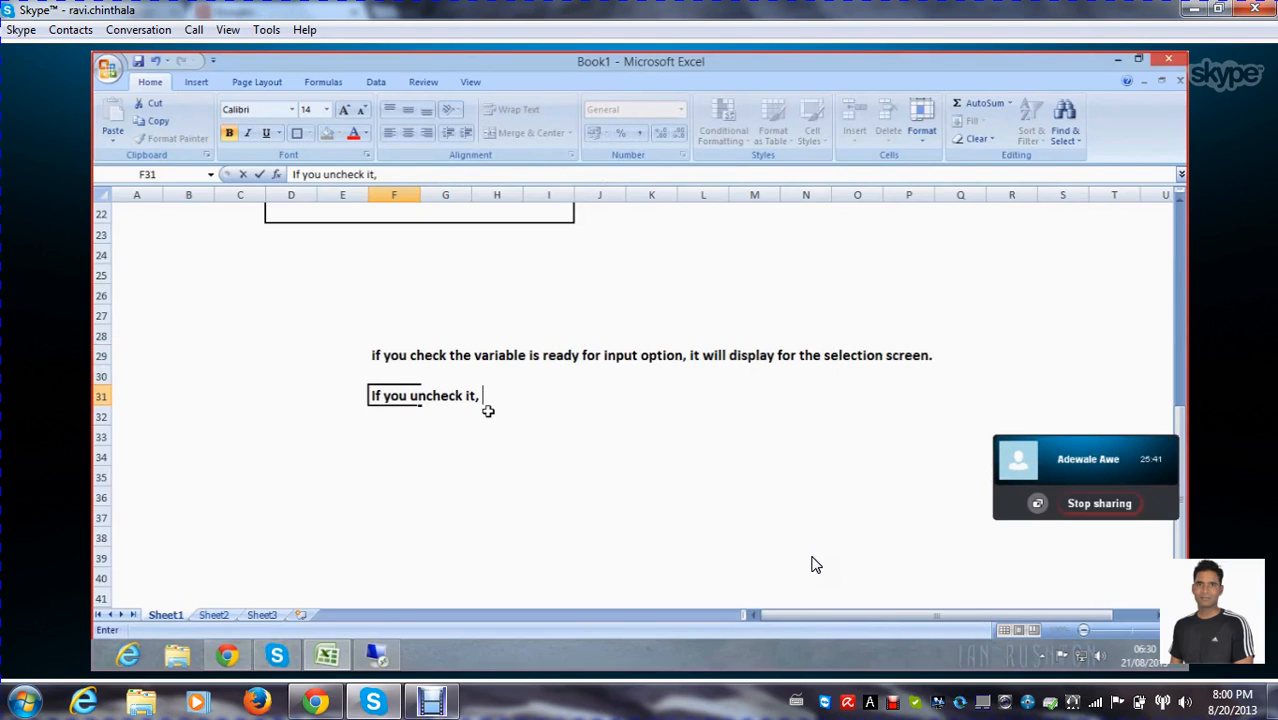
pyautogui.write(' the')
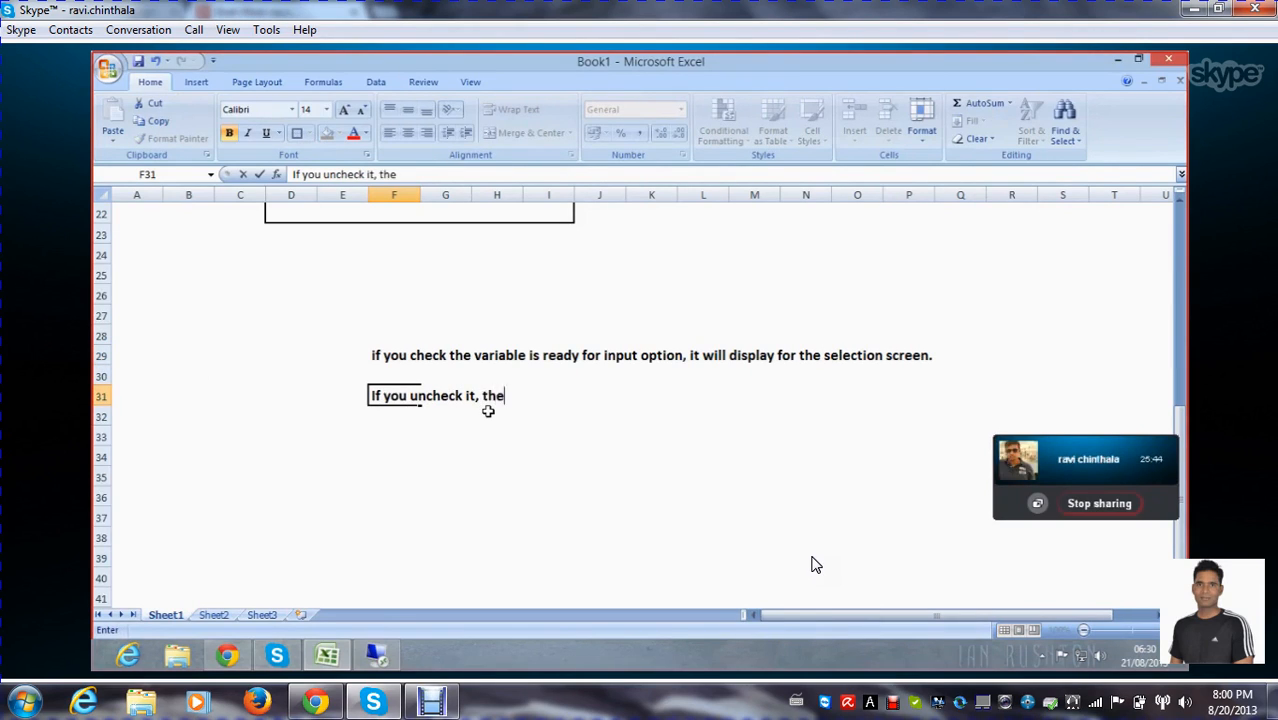
pyautogui.write('n you have to give the')
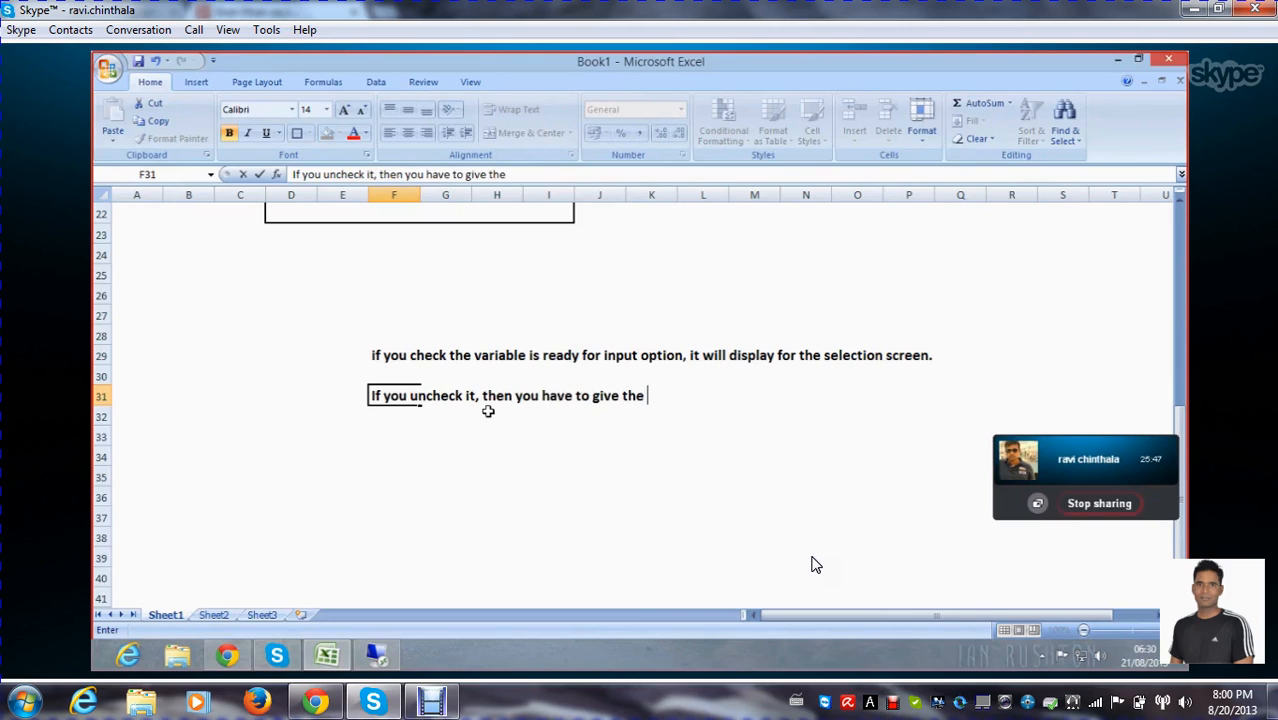
pyautogui.press('BackSpace')
pyautogui.press('BackSpace')
pyautogui.press('BackSpace')
pyautogui.press('BackSpace')
pyautogui.press('BackSpace')
pyautogui.press('BackSpace')
pyautogui.press('BackSpace')
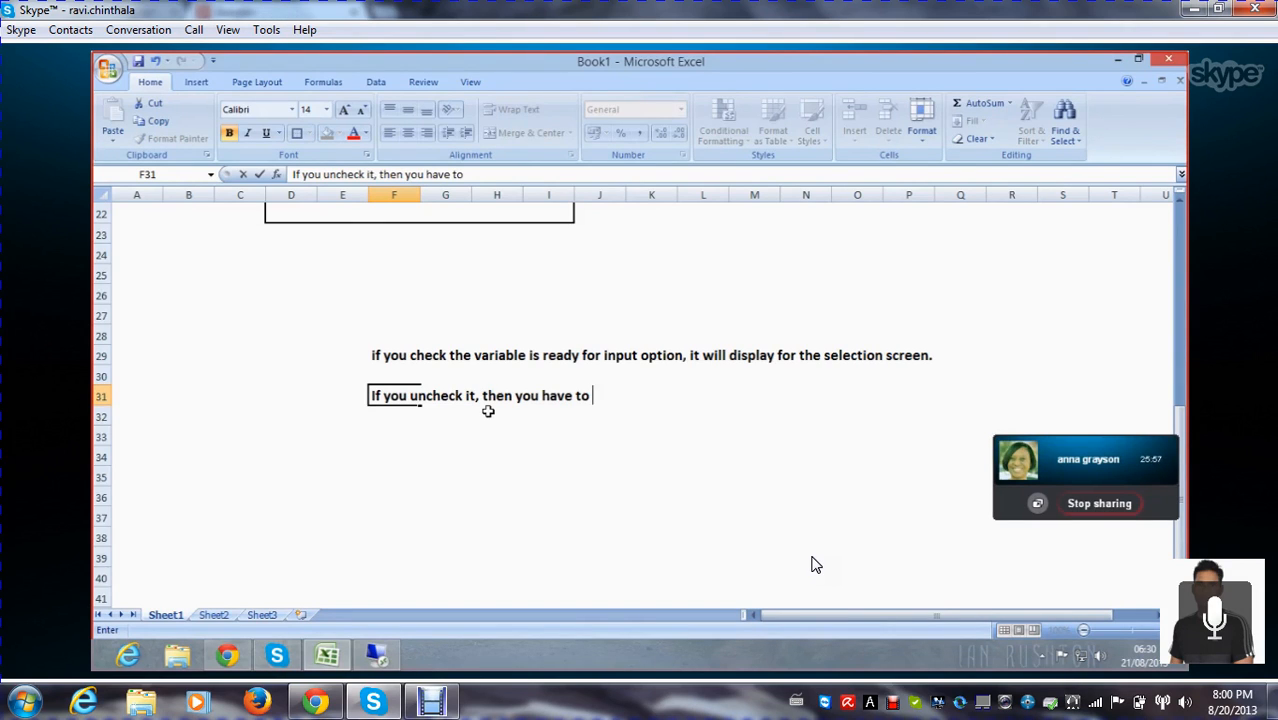
pyautogui.write('provided the')
pyautogui.press('BackSpace')
pyautogui.press('BackSpace')
pyautogui.press('BackSpace')
pyautogui.press('BackSpace')
pyautogui.press('BackSpace')
pyautogui.press('BackSpace')
pyautogui.write('the input')
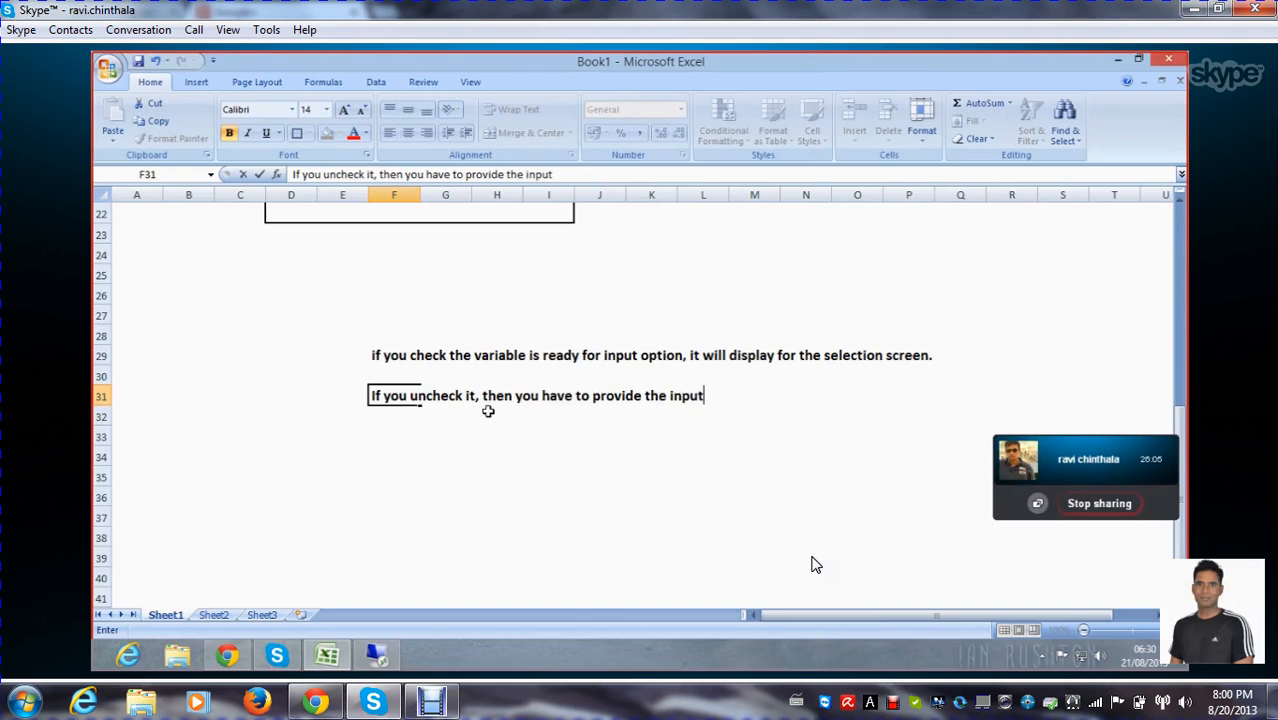
pyautogui.write('.')
pyautogui.click(398, 478)
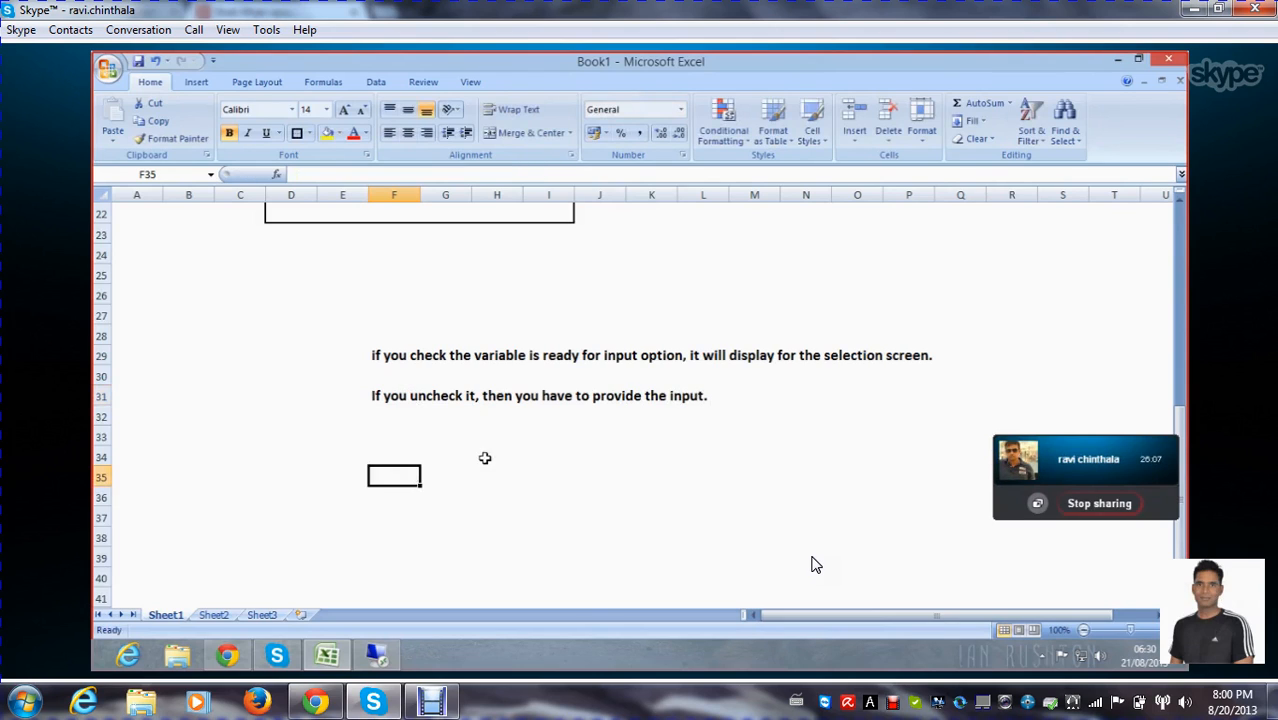
# Return to the BEx Query Designer session and examine the Enterprise ID in the variable's extended settings
pyautogui.click(375, 659)
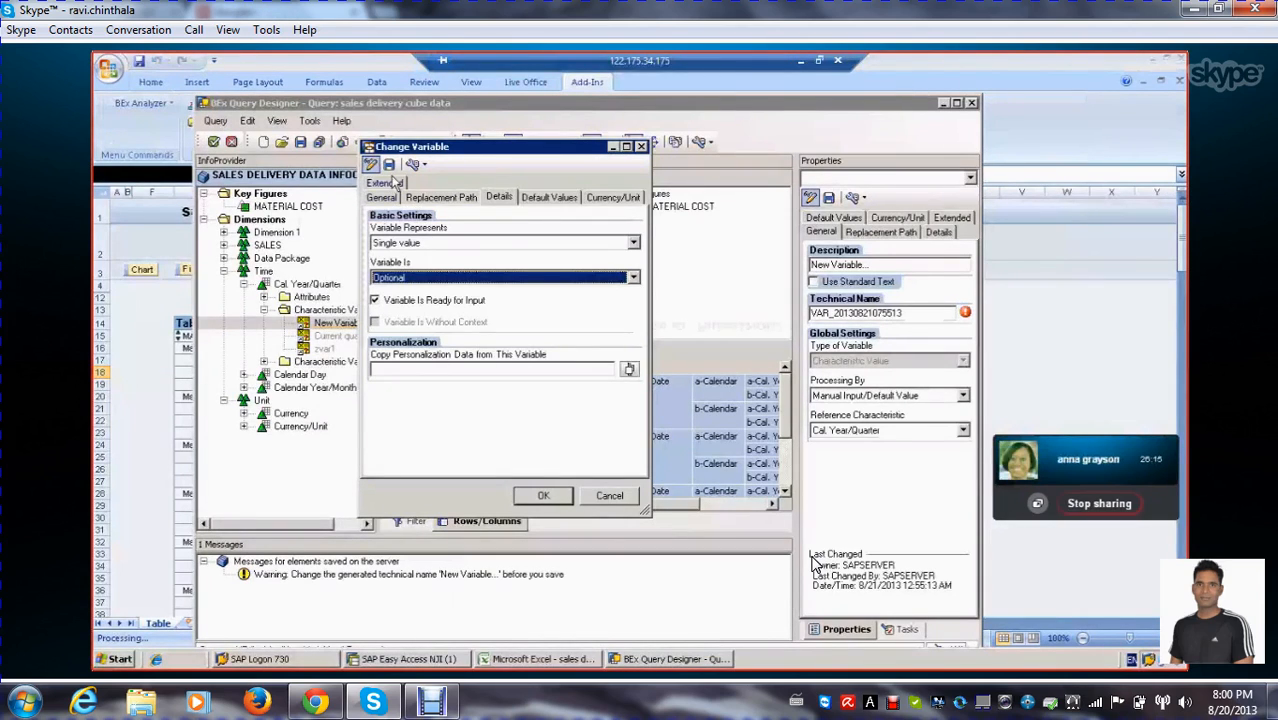
pyautogui.click(390, 183)
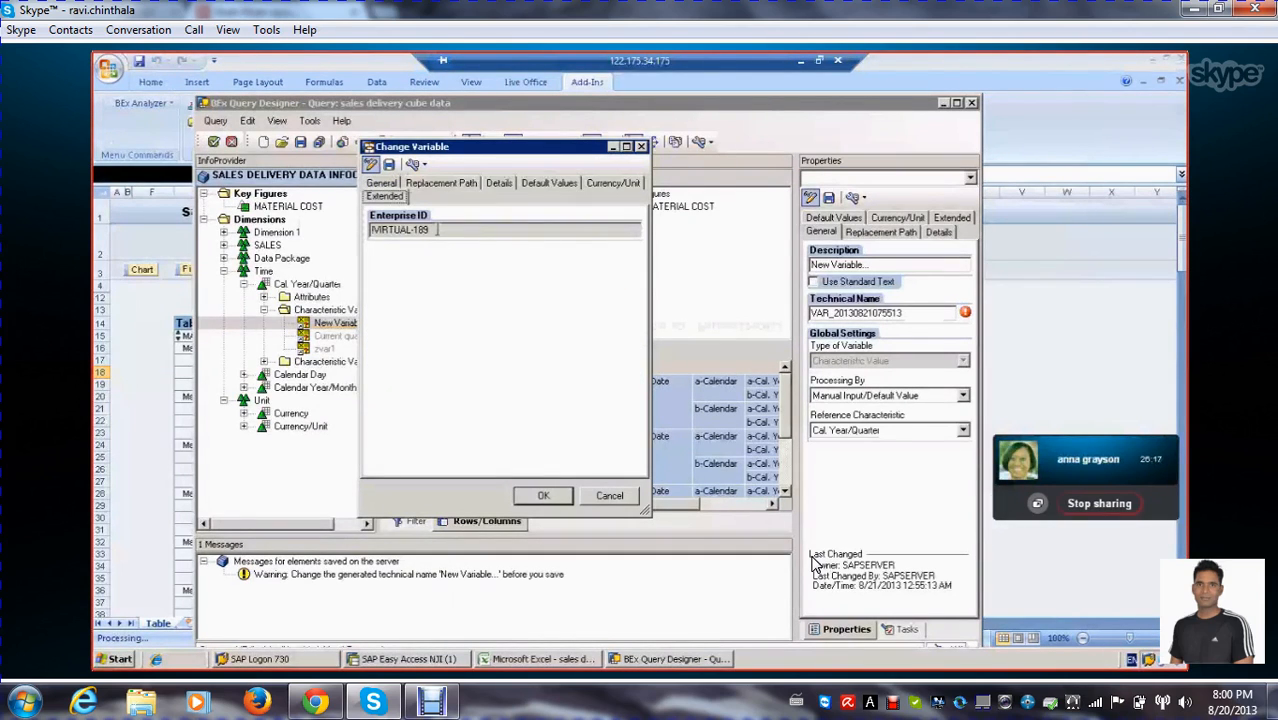
pyautogui.moveTo(435, 229); pyautogui.dragTo(370, 229)
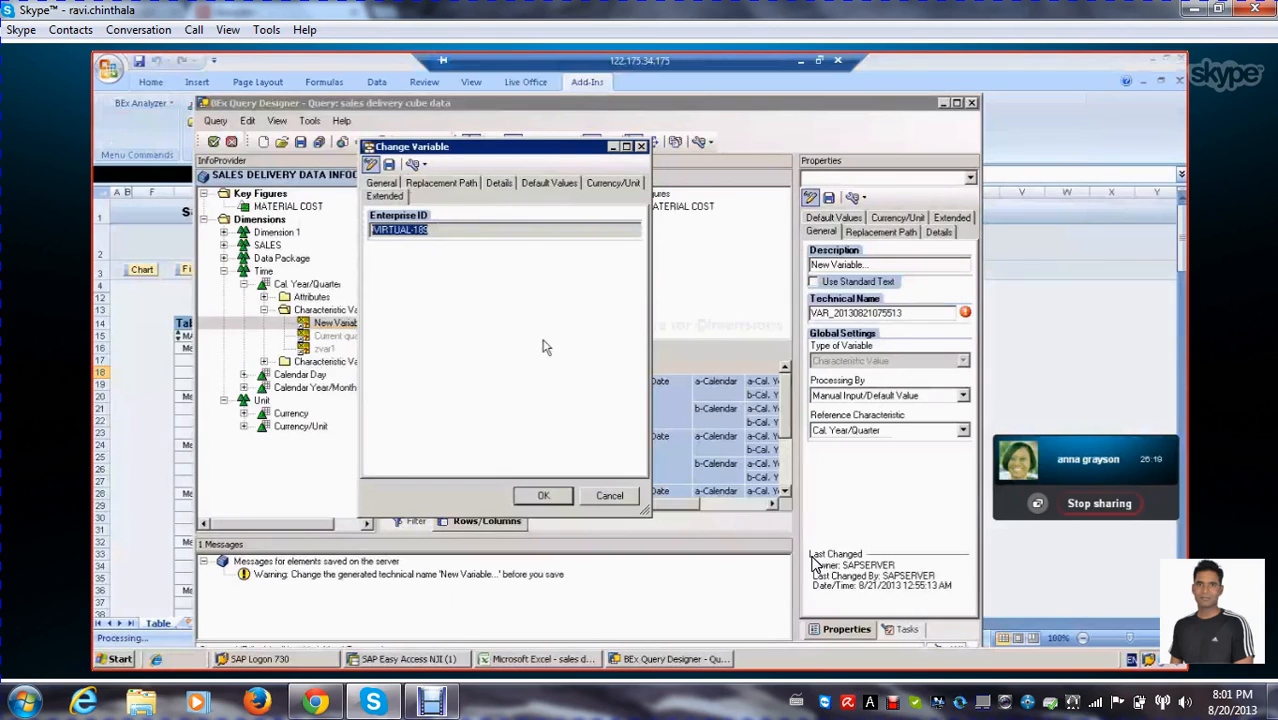
# Replace the variable's description with zvar_CalQ_1 in its general settings
pyautogui.click(389, 185)
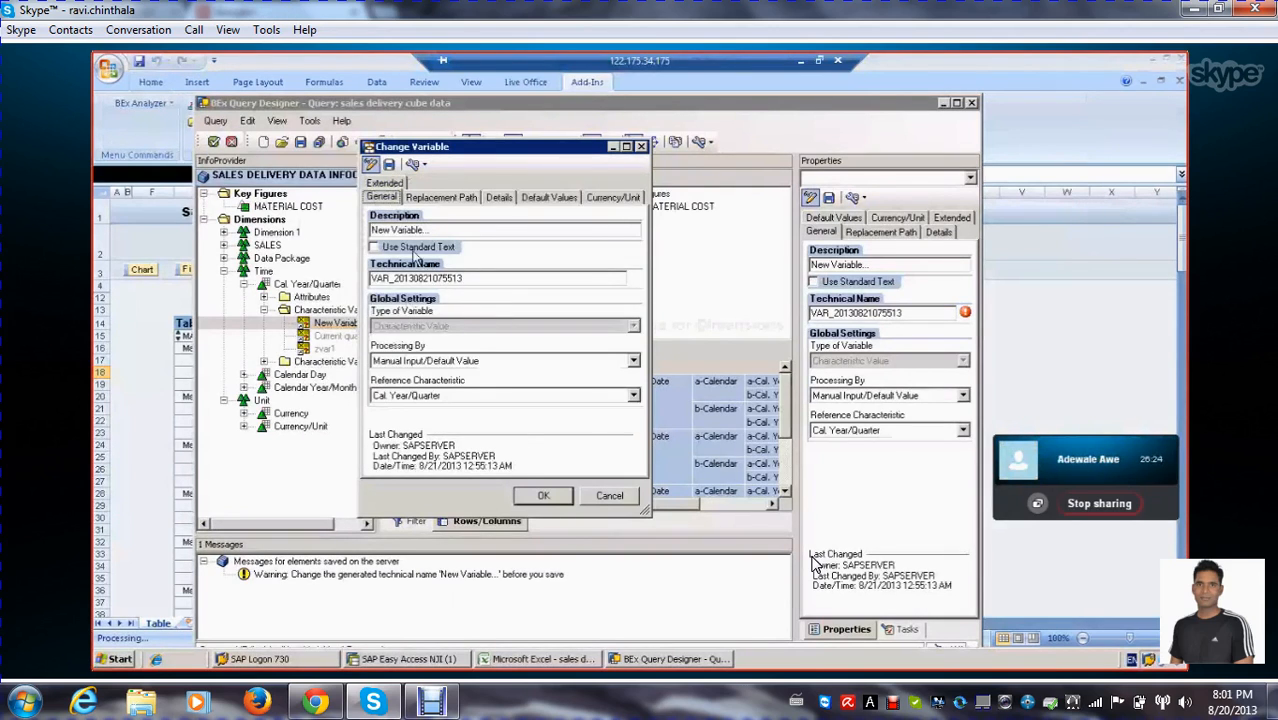
pyautogui.moveTo(429, 230); pyautogui.dragTo(370, 230)
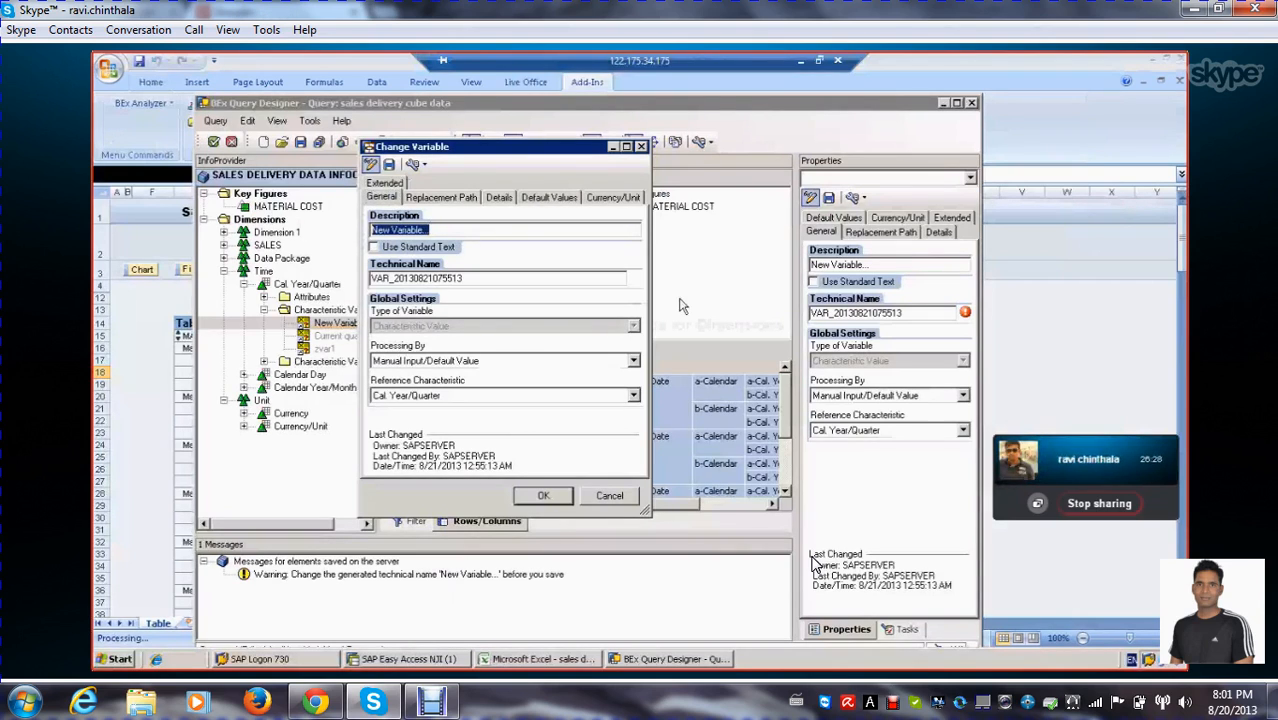
pyautogui.write('zvar')
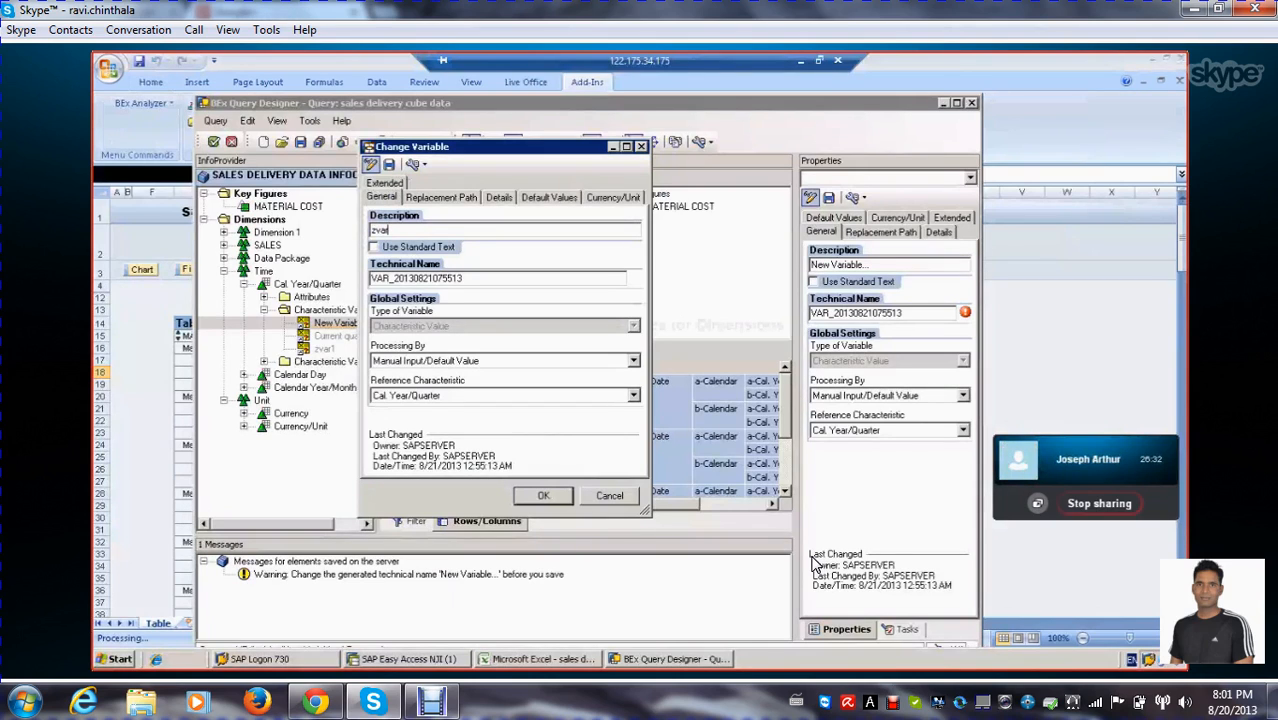
pyautogui.write('_')
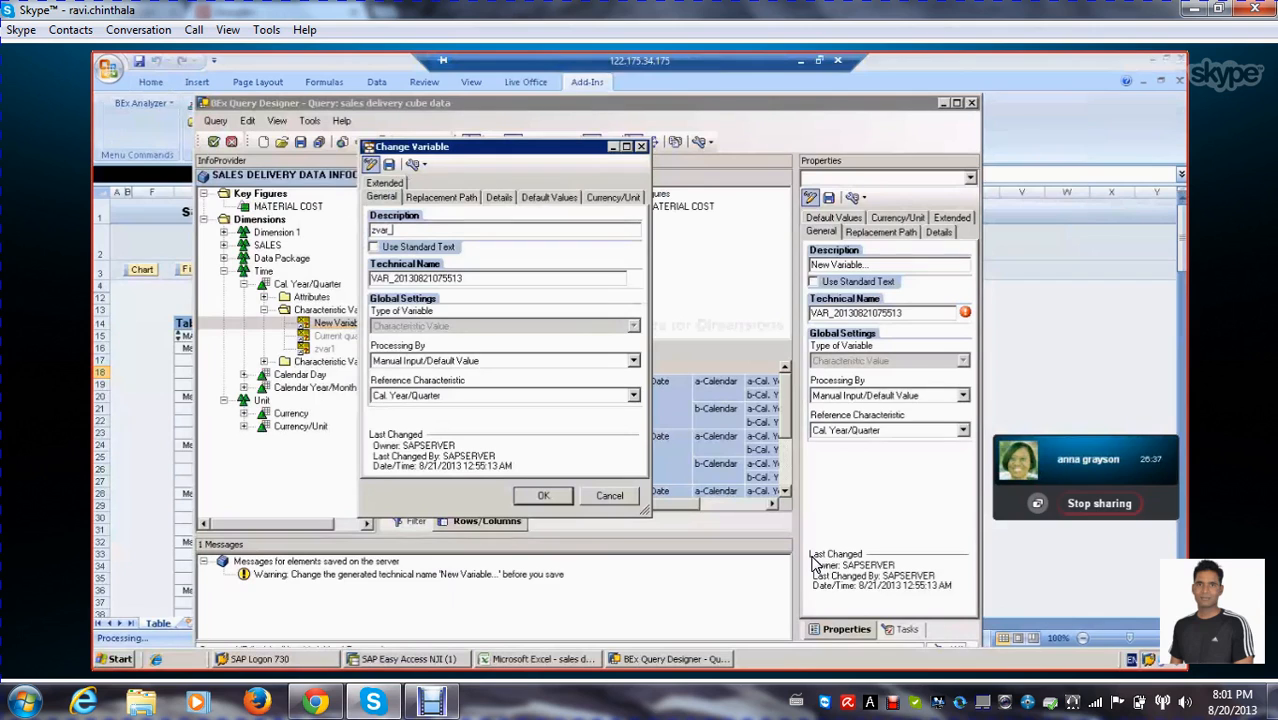
pyautogui.write('Cal')
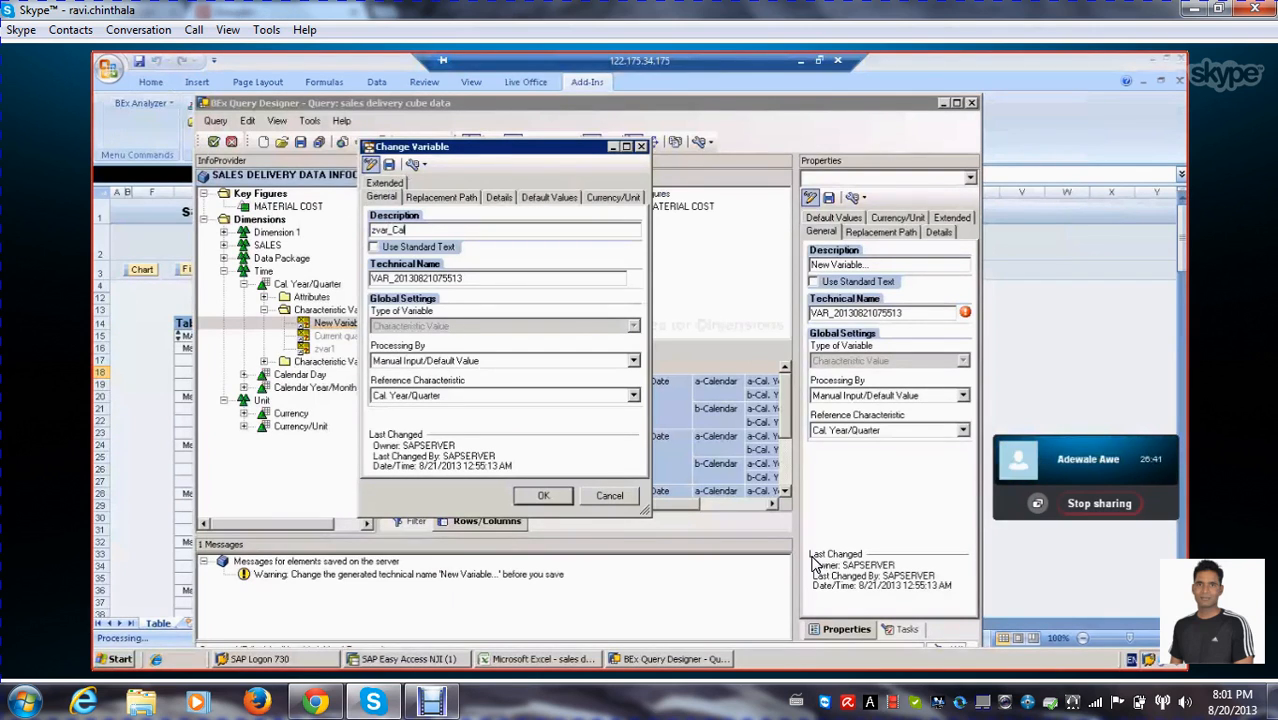
pyautogui.write('Q_1')
pyautogui.click(490, 280)
# Move the description text into the technical name as ZVAR_CALQ_1, leaving the standard text as description, and accept the variable
pyautogui.moveTo(447, 231); pyautogui.dragTo(290, 237)
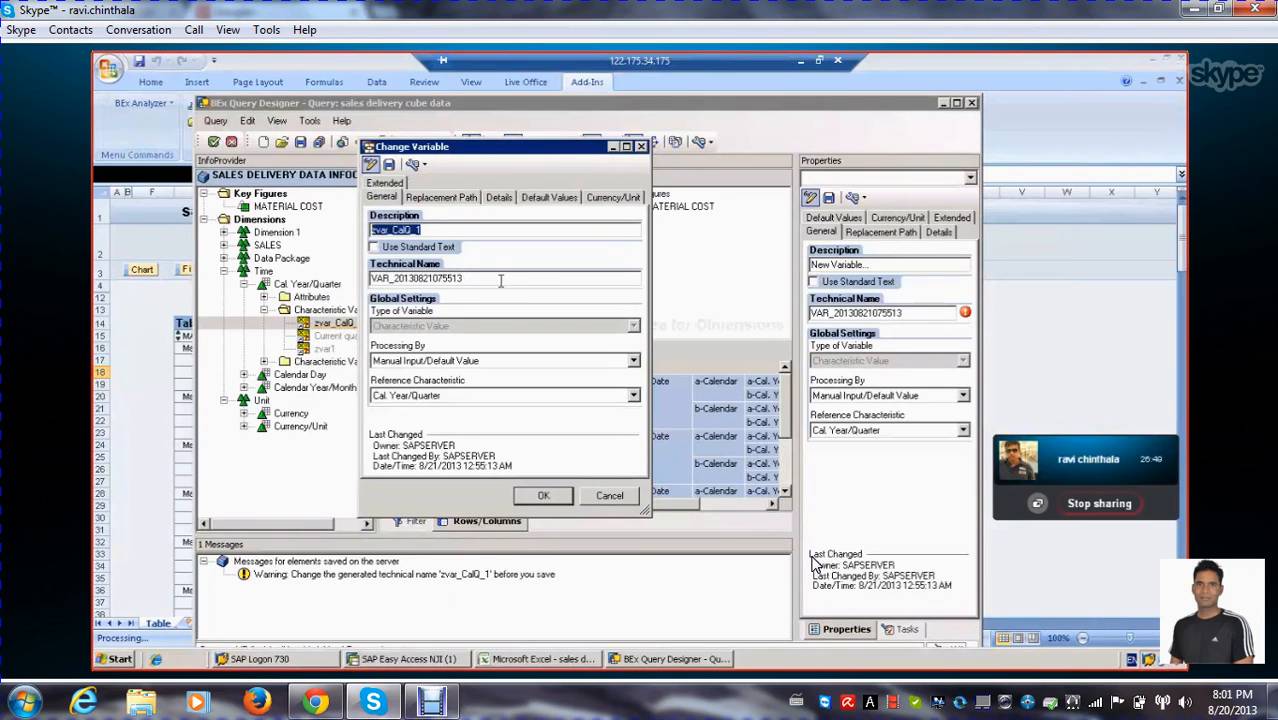
pyautogui.press('BackSpace')
pyautogui.moveTo(487, 279); pyautogui.dragTo(179, 277)
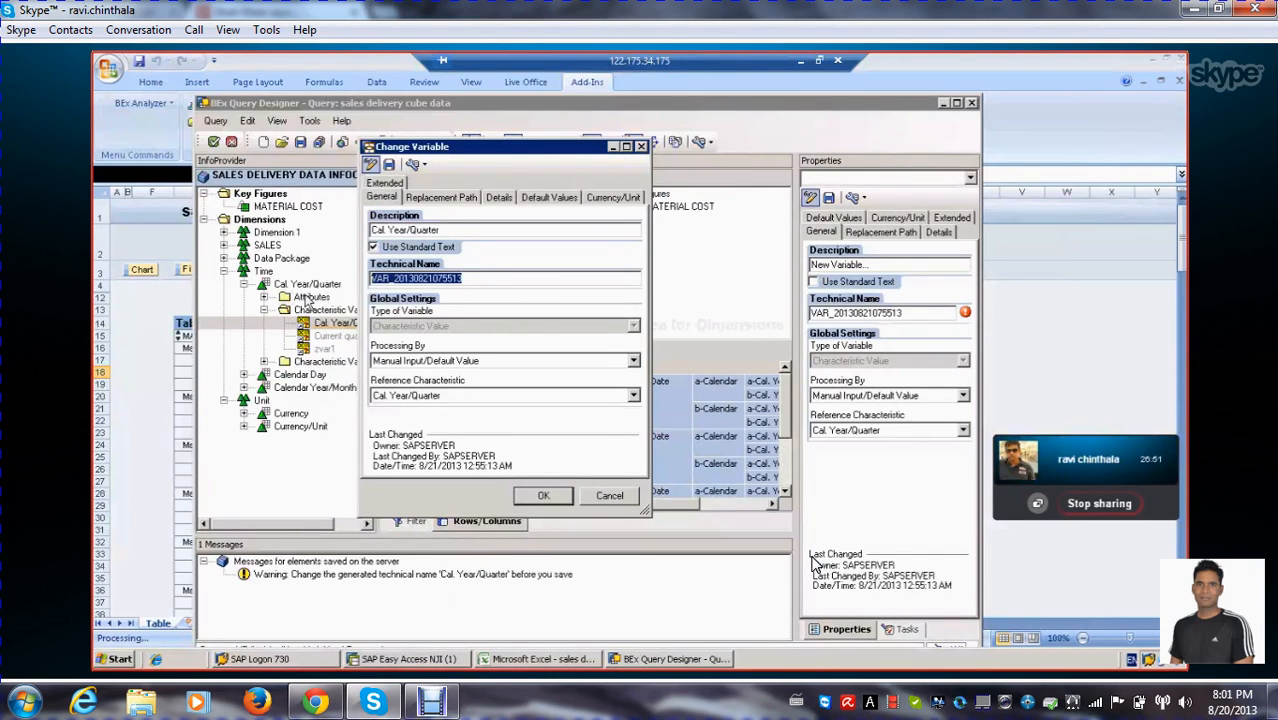
pyautogui.write('ZVAR_CALQ_1')
pyautogui.click(460, 229)
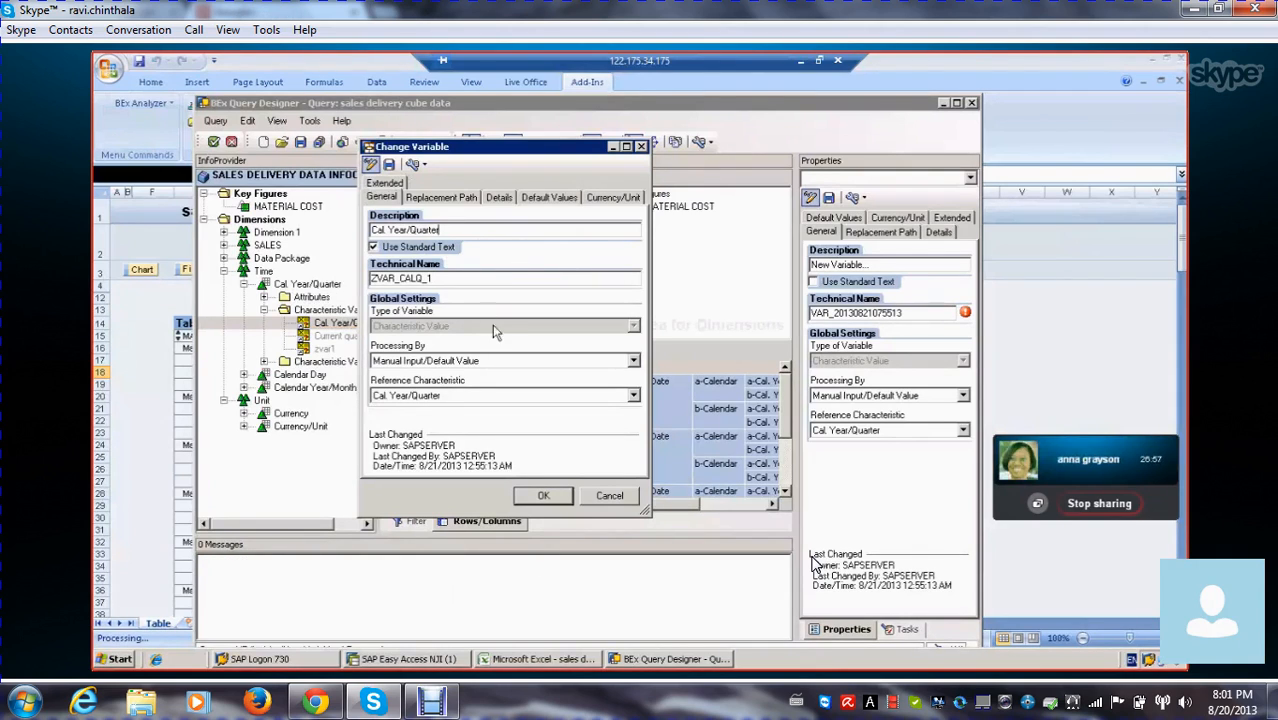
pyautogui.click(541, 497)
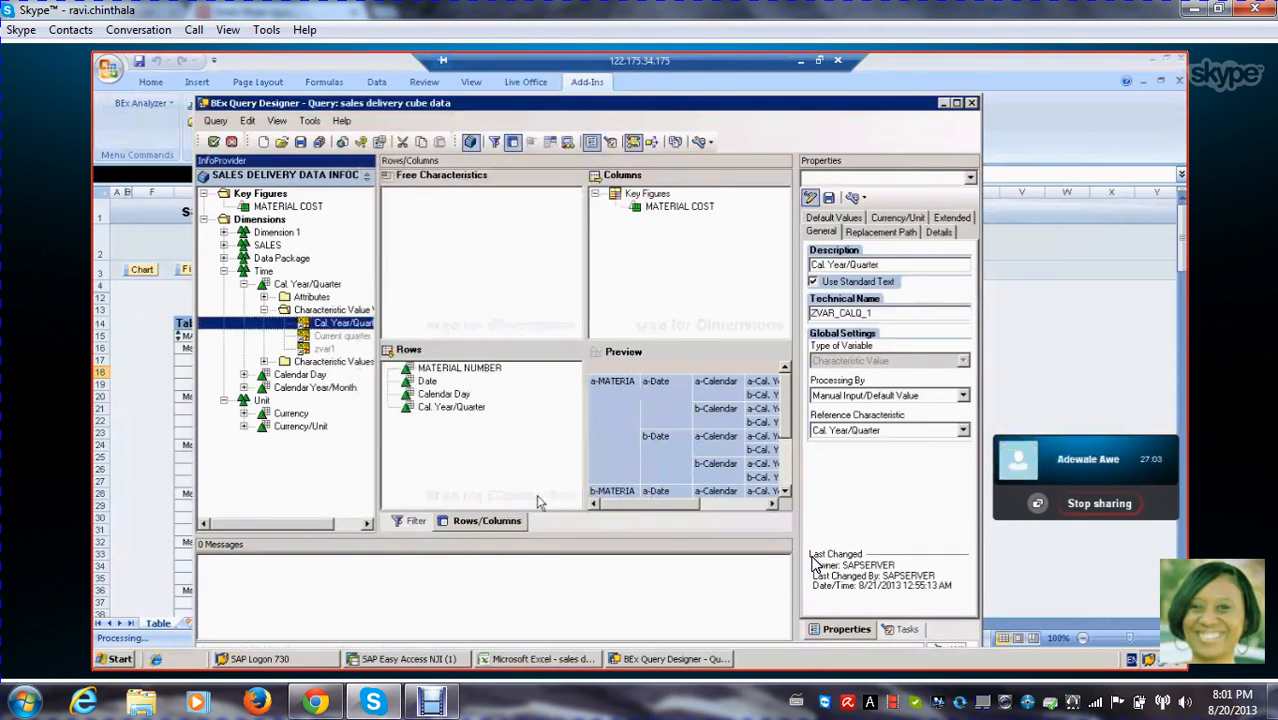
# Look at the properties of the Cal. Year/Quarter characteristic in the query's rows
pyautogui.click(333, 336)
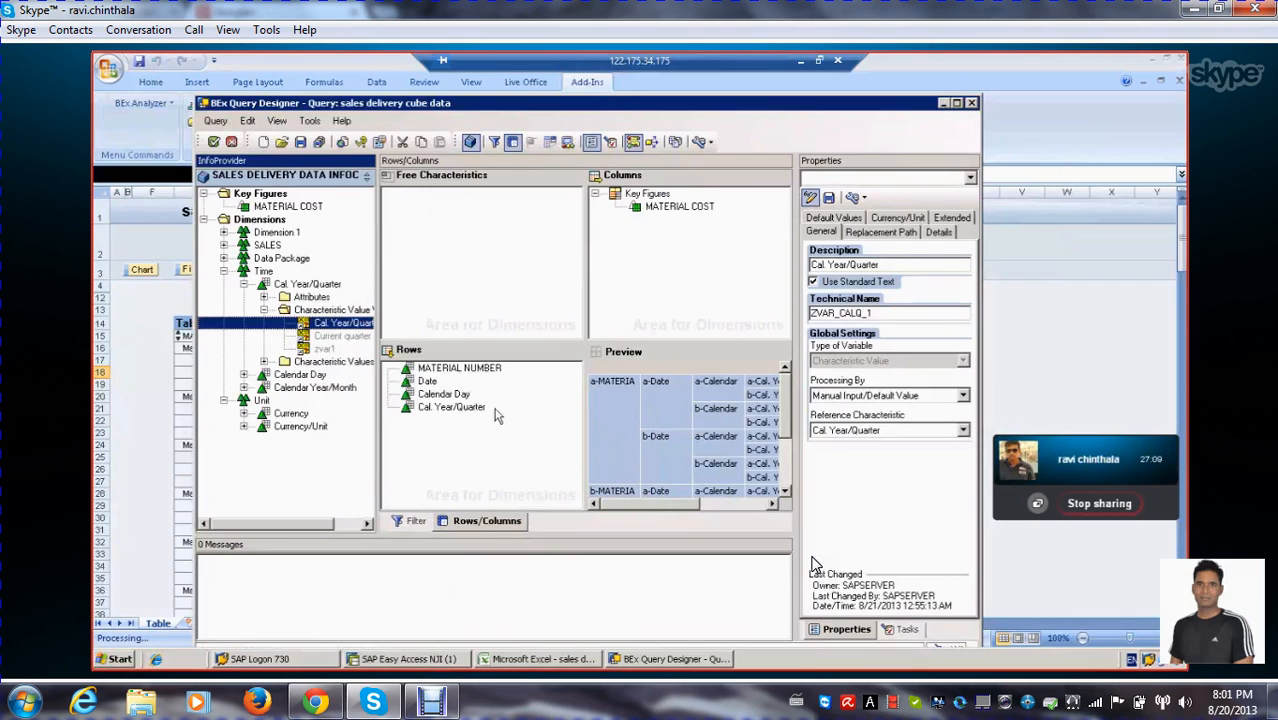
pyautogui.click(474, 408)
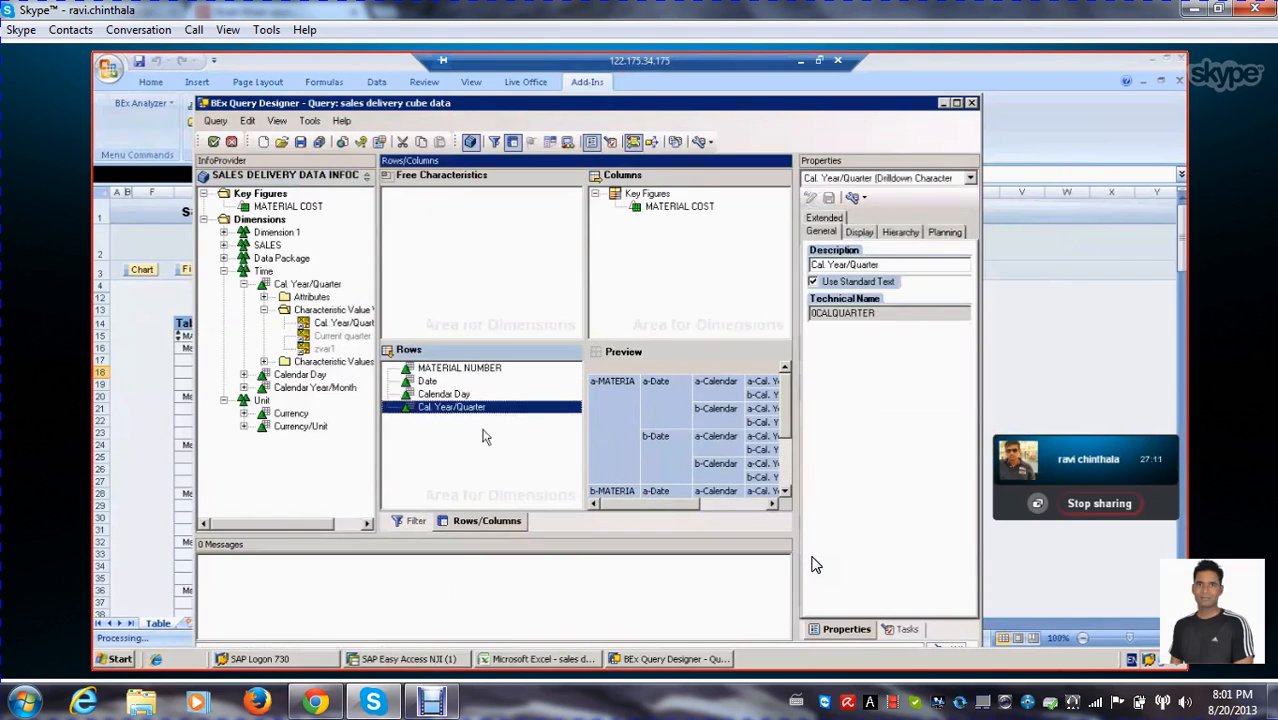
pyautogui.click(489, 446)
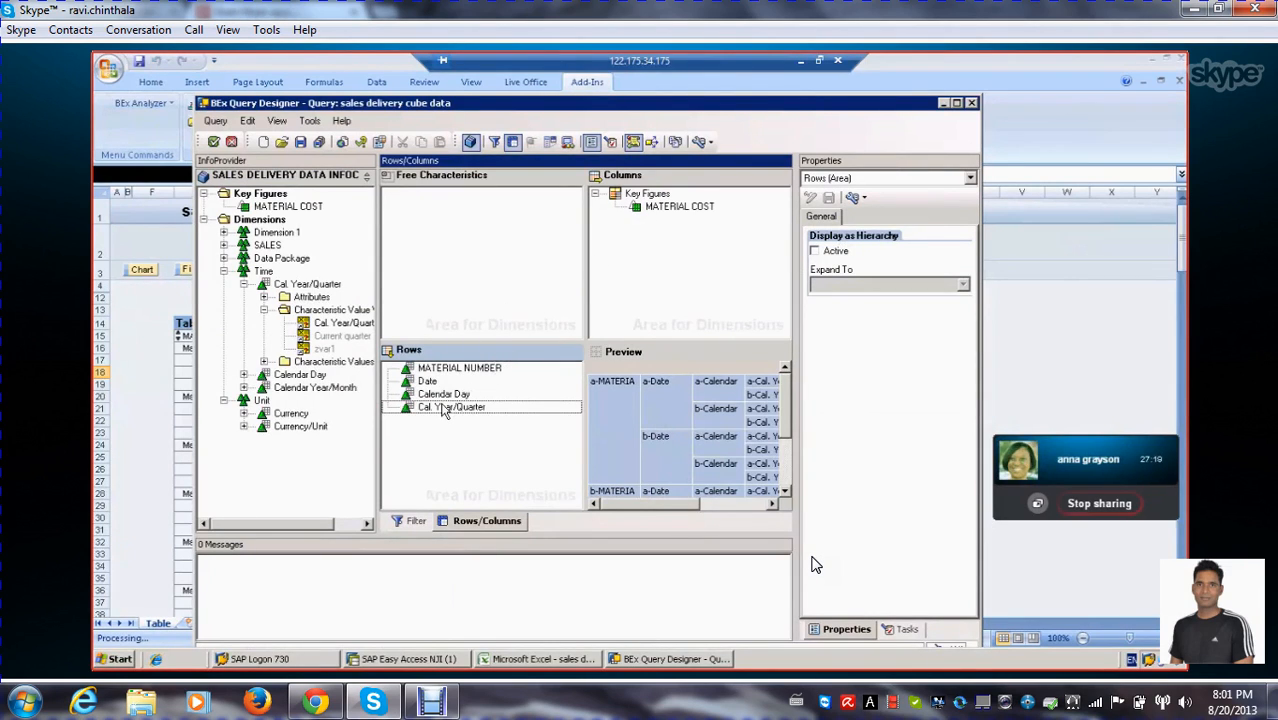
# Open the value restriction for Cal. Year/Quarter in the filter's default values and show the available variables
pyautogui.click(414, 521)
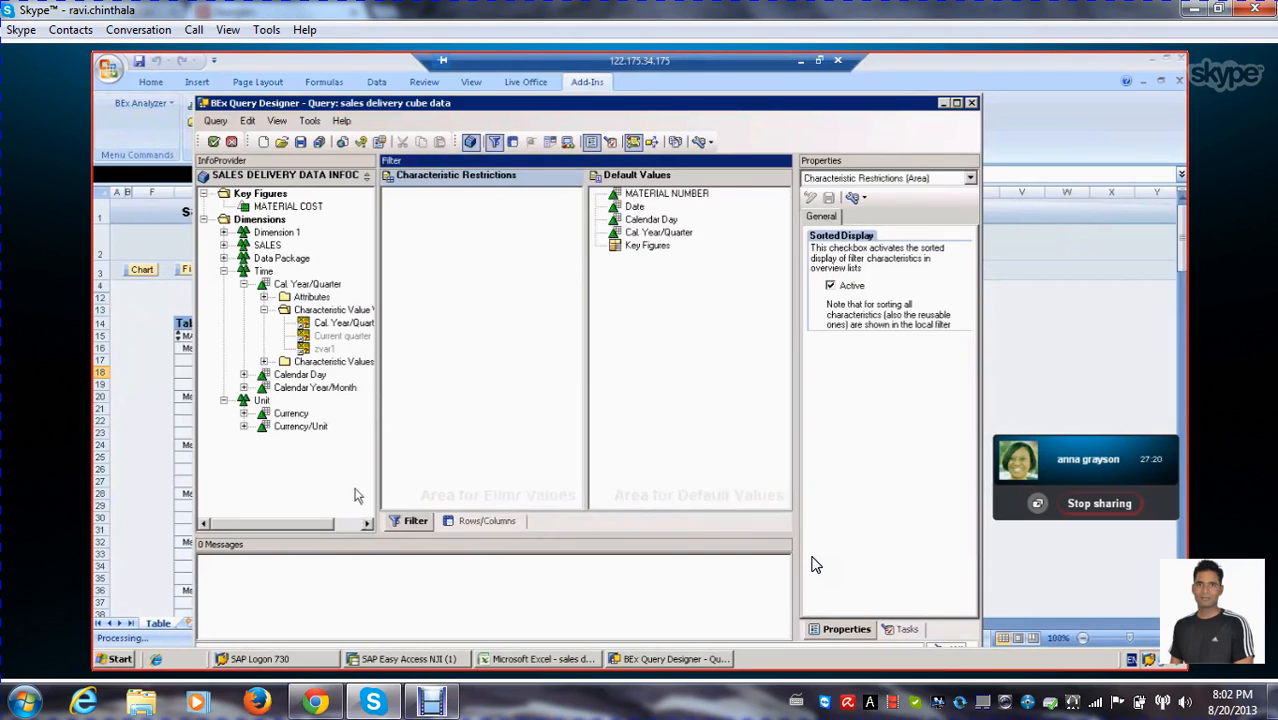
pyautogui.click(642, 220)
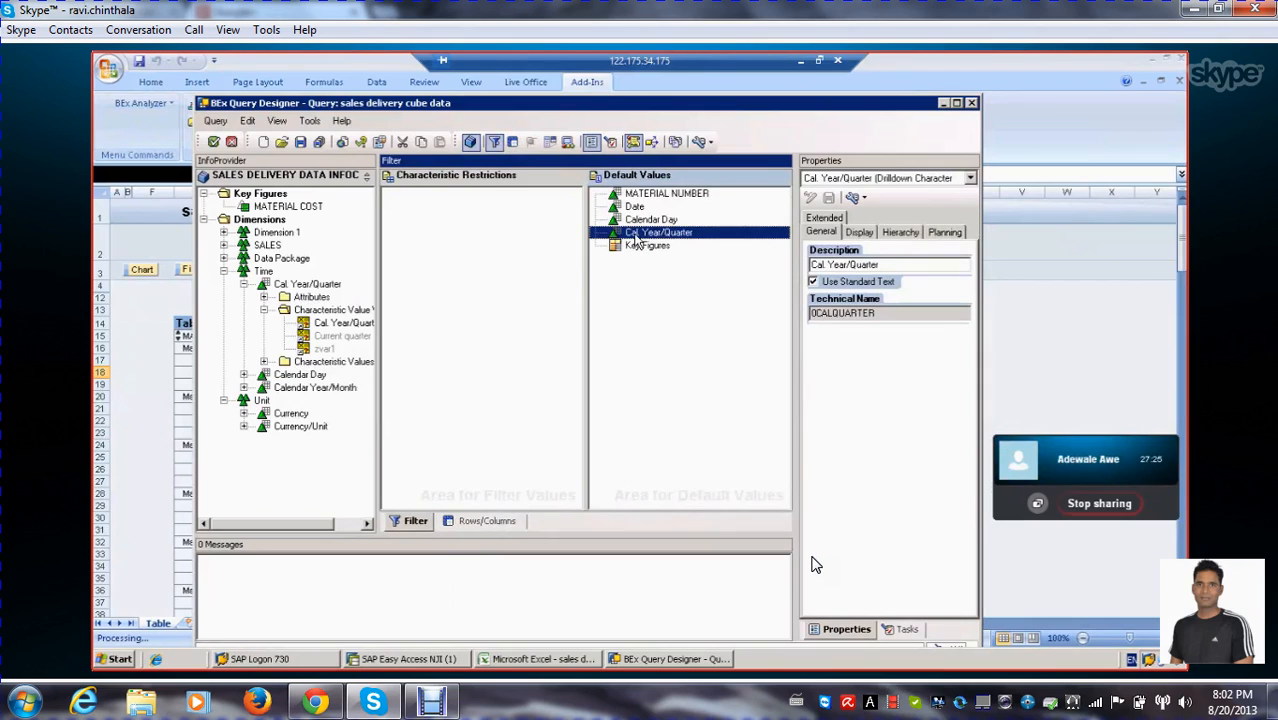
pyautogui.rightClick(638, 238)
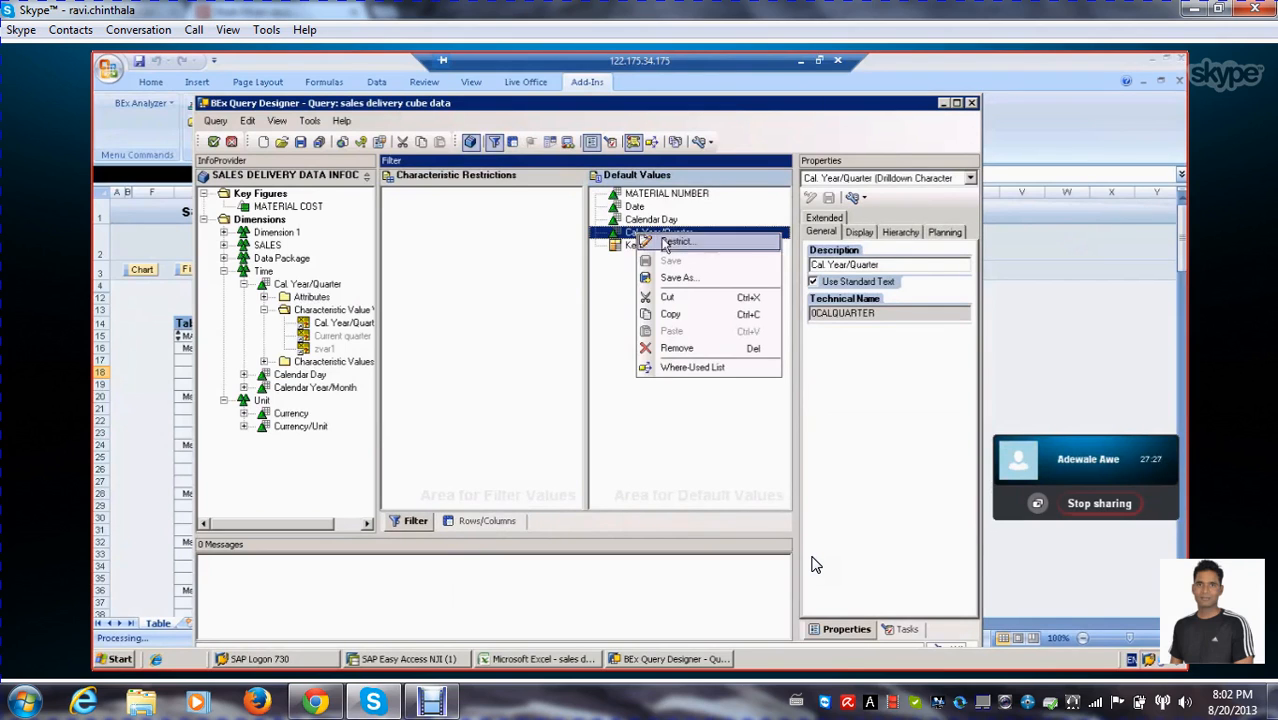
pyautogui.click(660, 240)
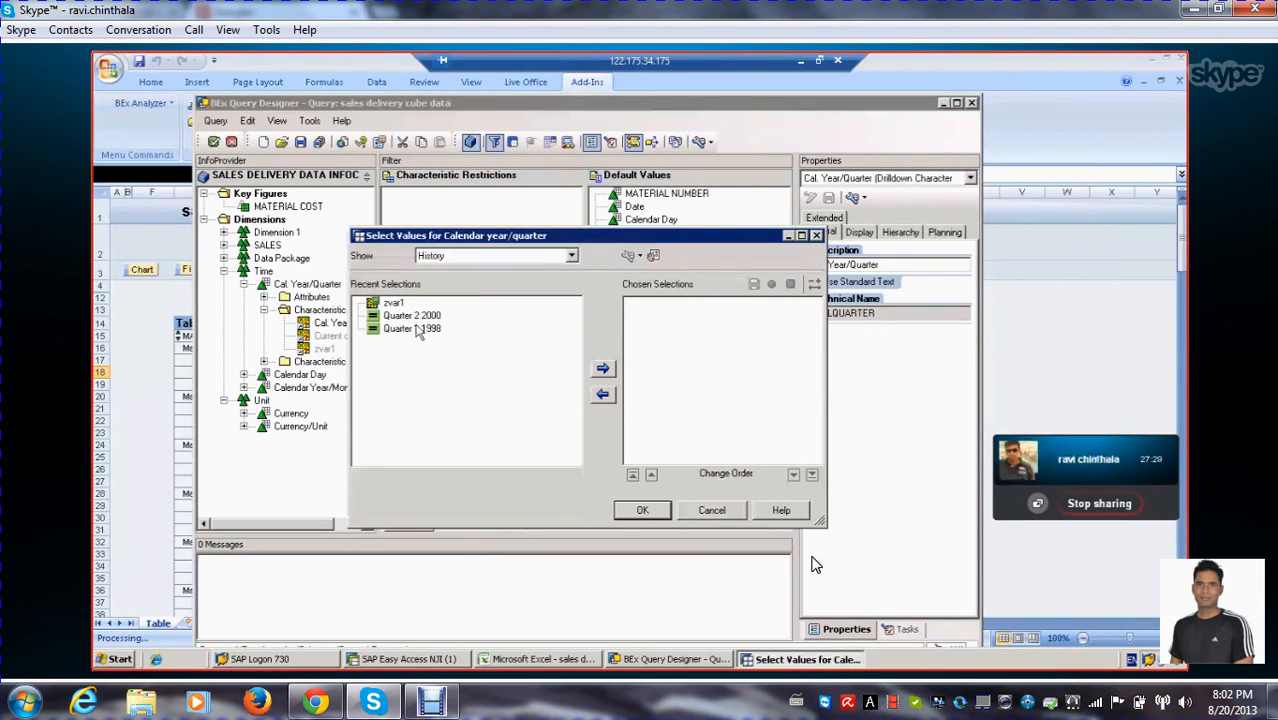
pyautogui.click(388, 315)
pyautogui.click(395, 328)
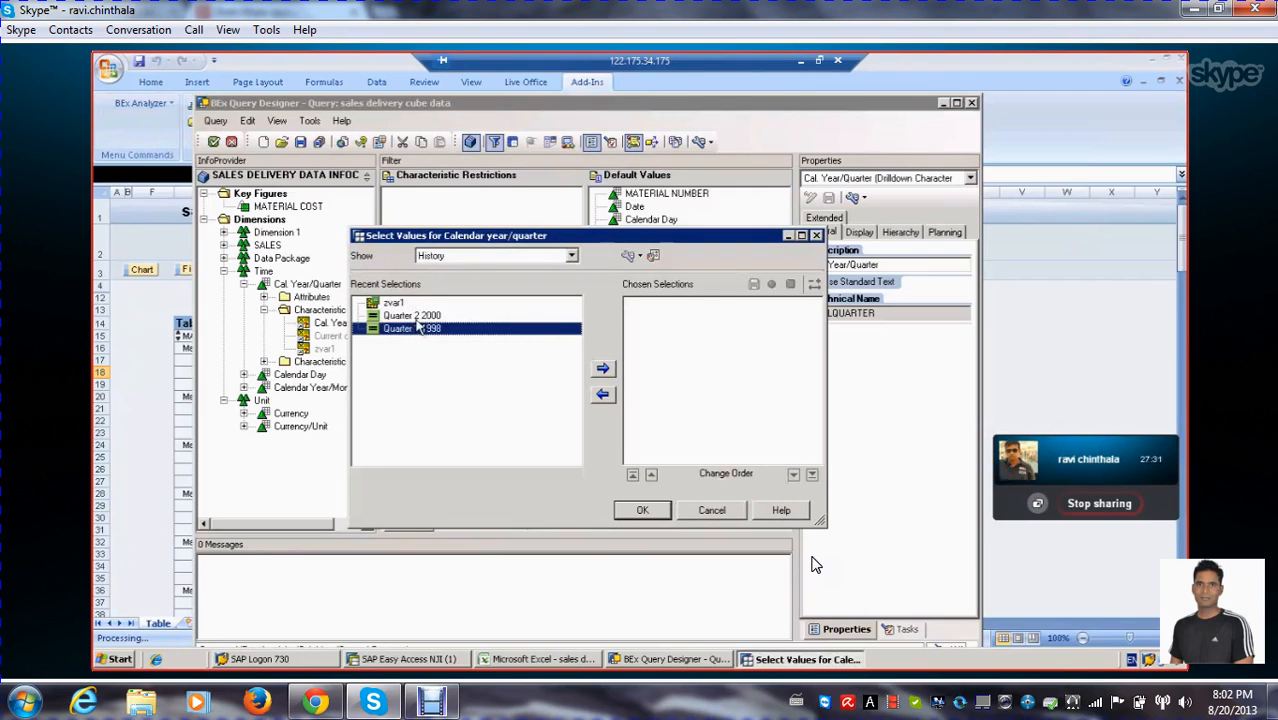
pyautogui.click(418, 316)
pyautogui.click(571, 256)
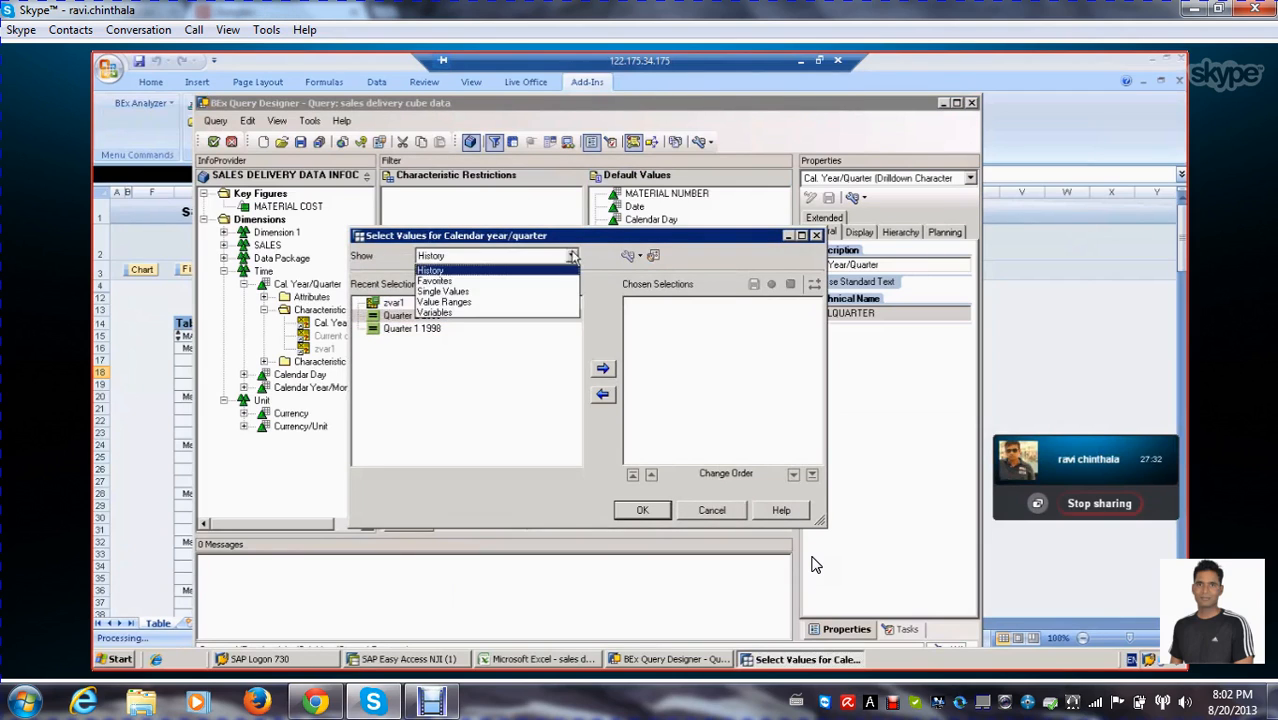
pyautogui.click(436, 314)
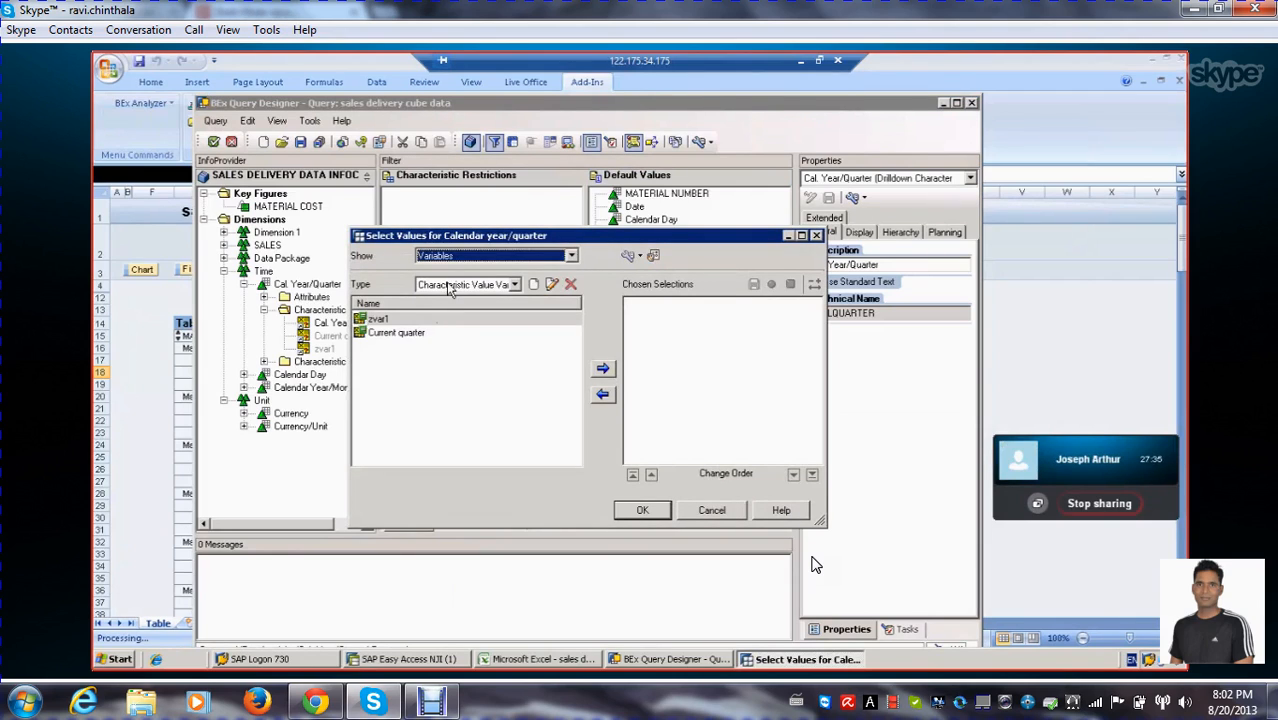
# Restrict Cal. Year/Quarter to the Current quarter variable and expand the characteristic in the default values
pyautogui.click(396, 335)
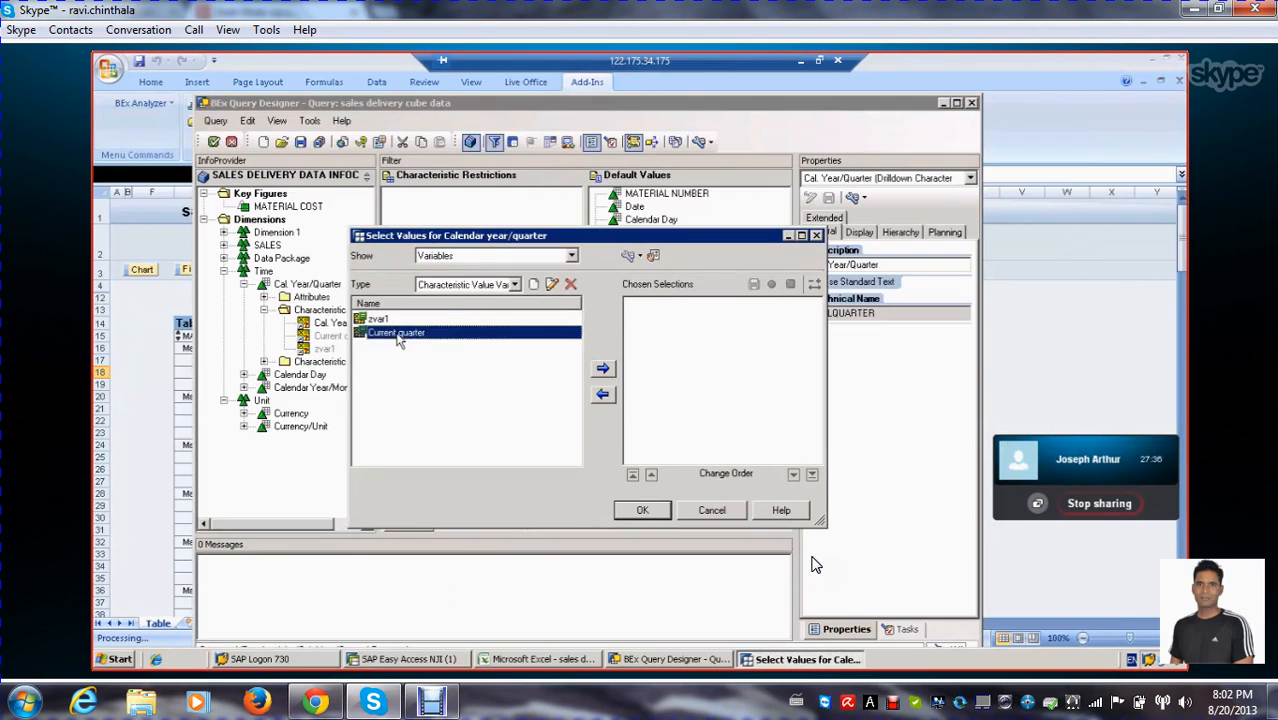
pyautogui.click(571, 257)
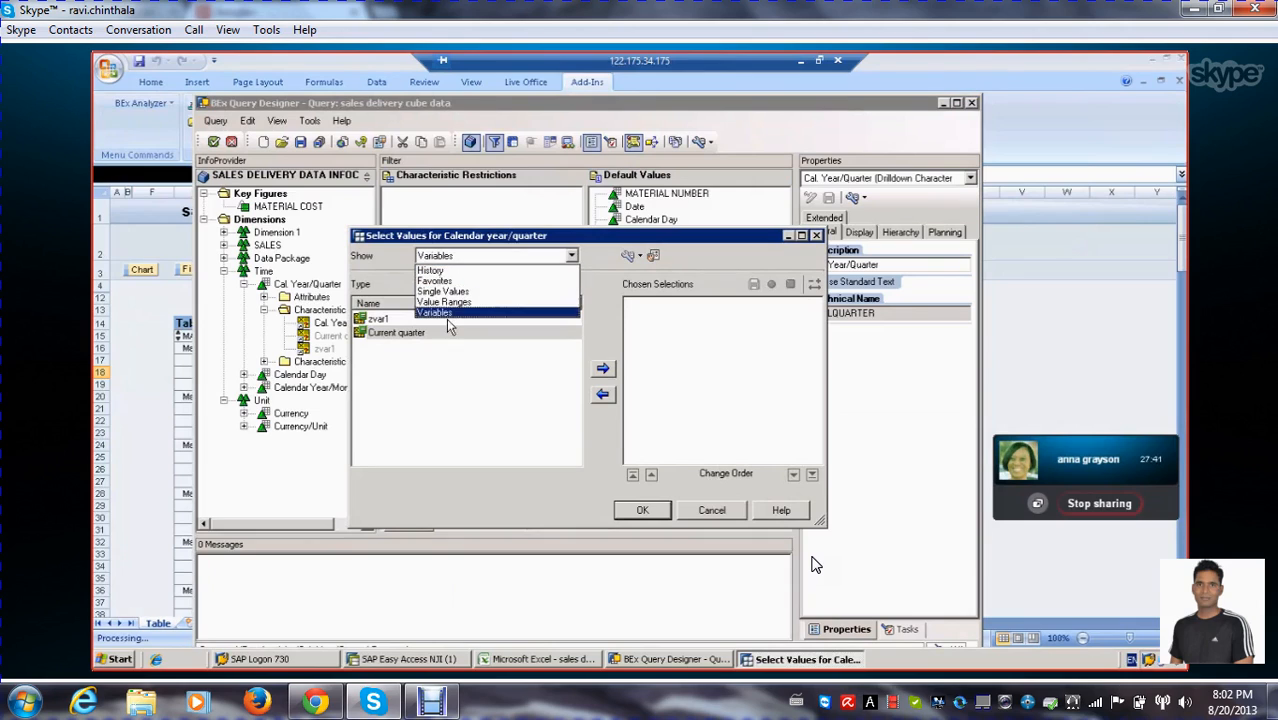
pyautogui.click(524, 418)
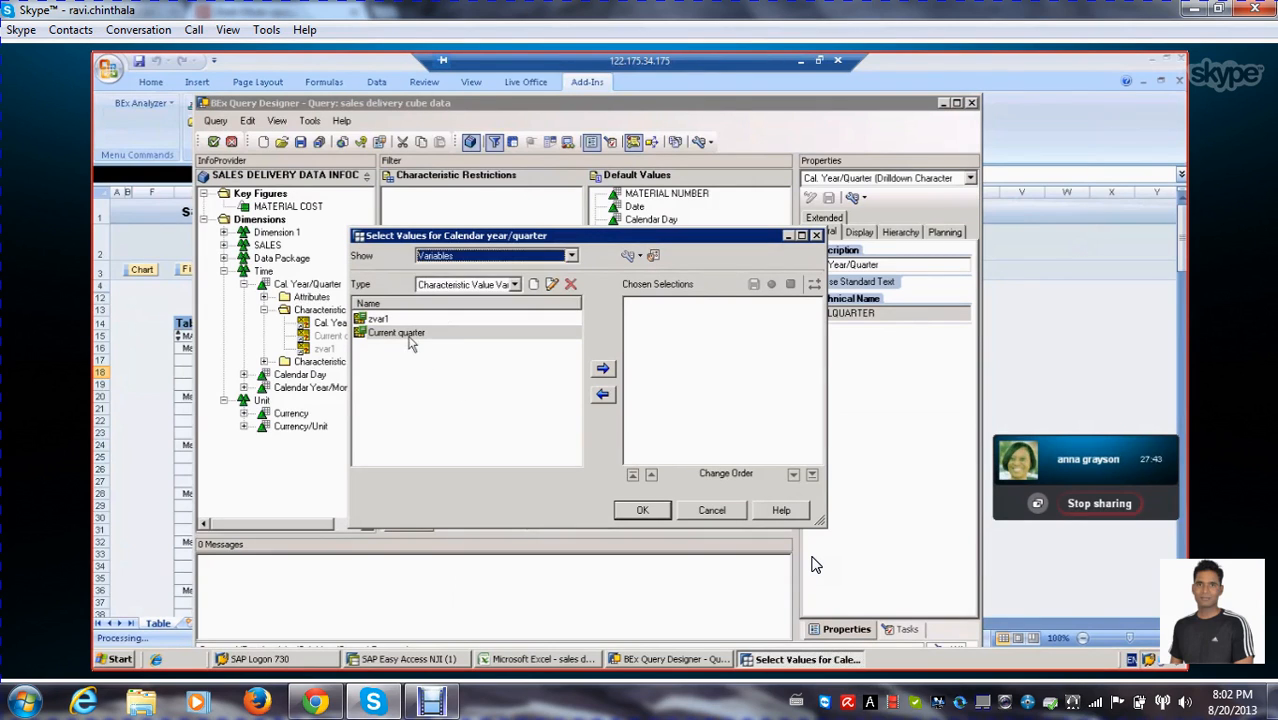
pyautogui.click(412, 340)
pyautogui.click(602, 370)
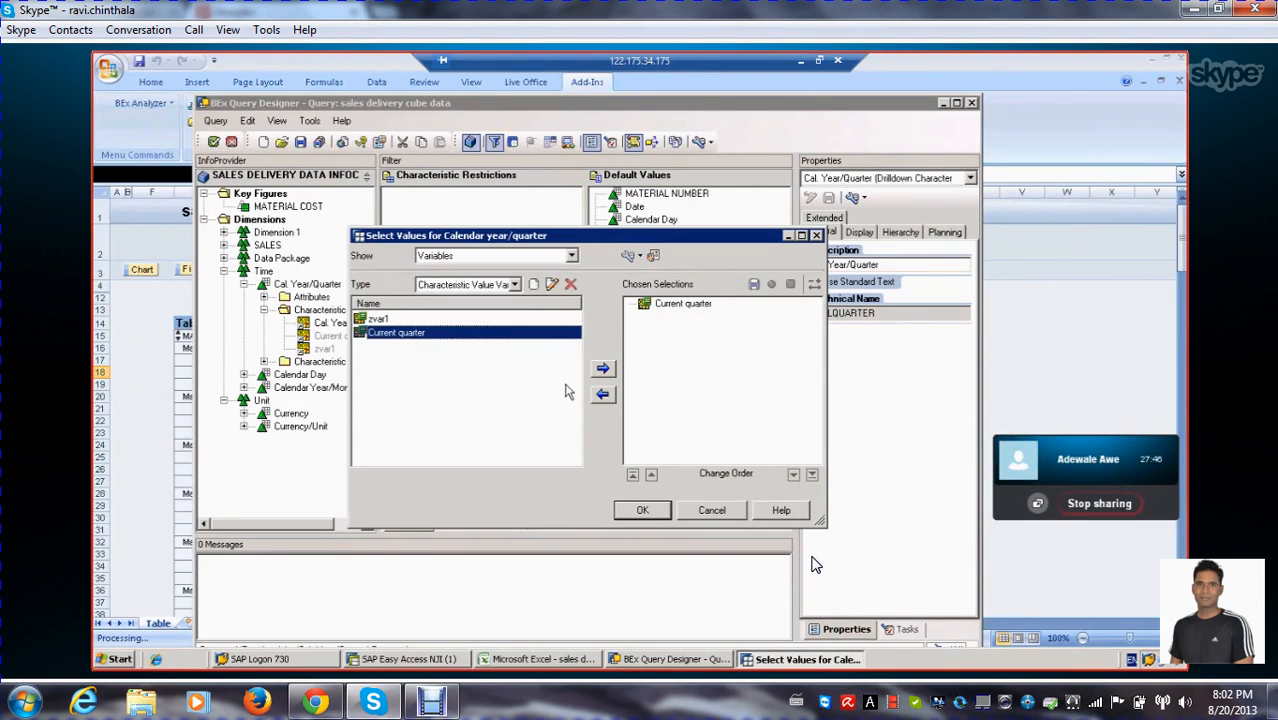
pyautogui.click(643, 512)
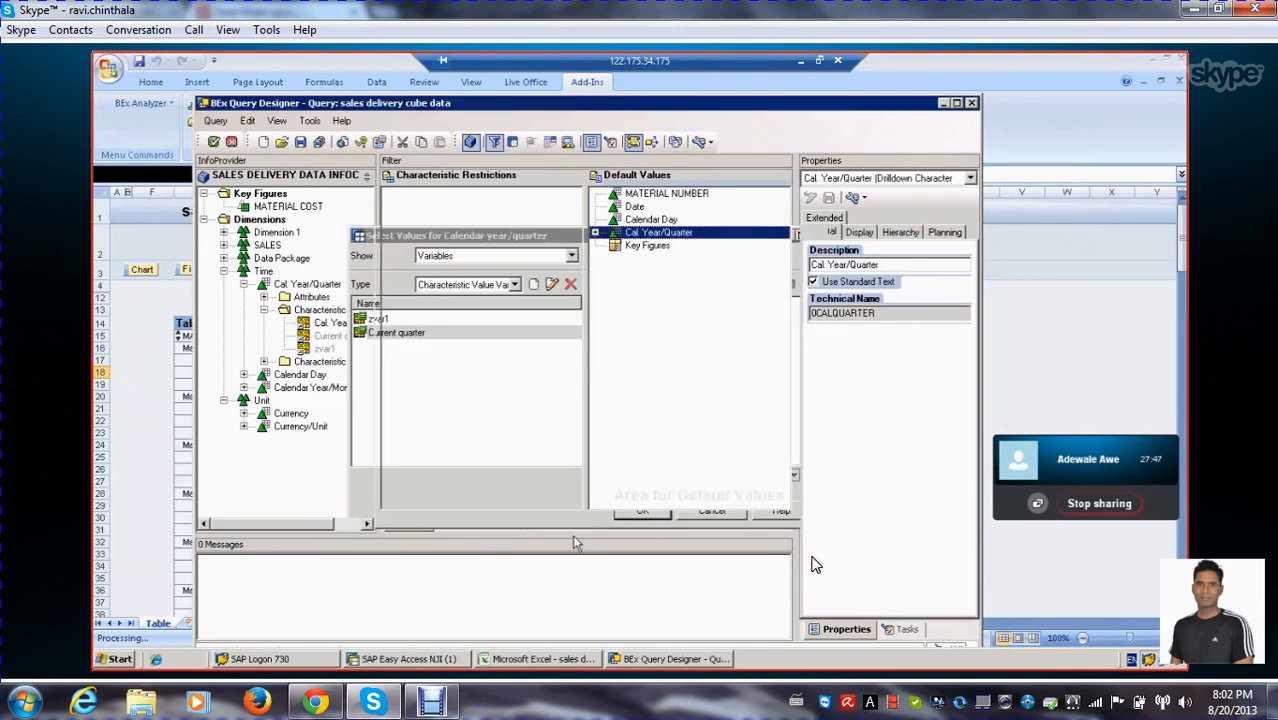
pyautogui.click(594, 234)
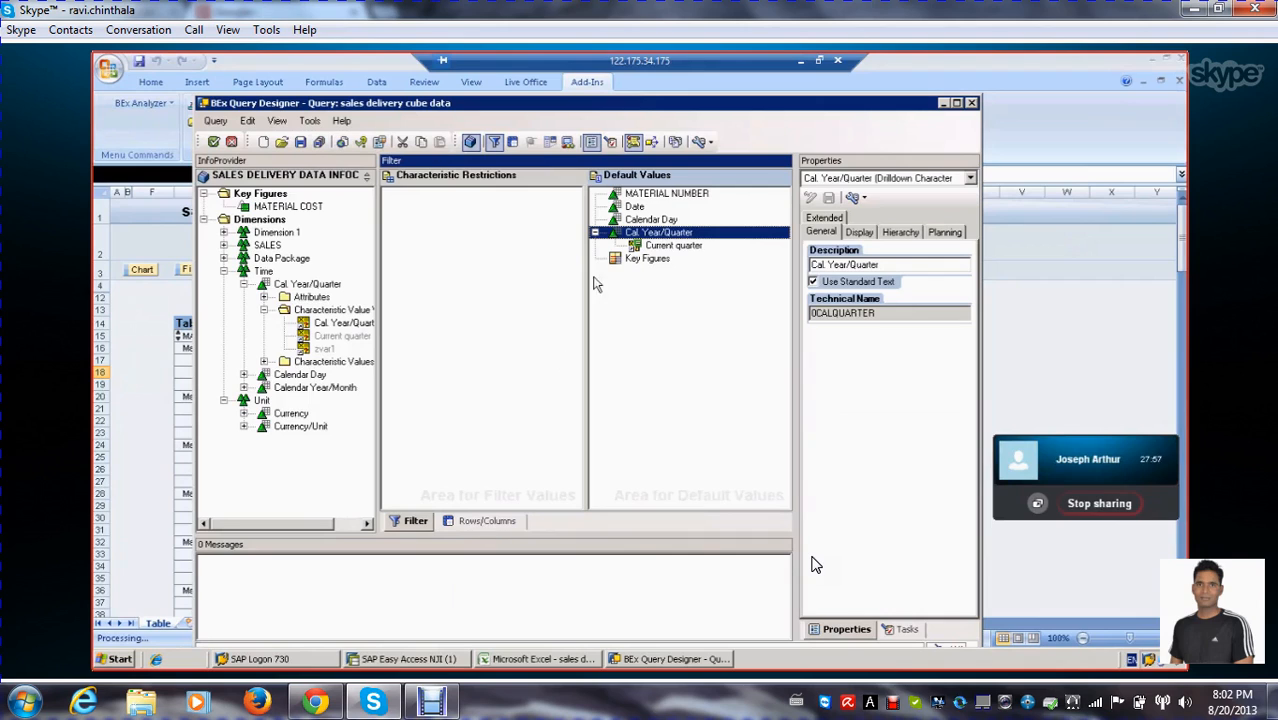
# Save the query together with the Cal. Year/Quarter variable as ZVAR_CALQ_1, and execute the query in the workbook
pyautogui.click(478, 526)
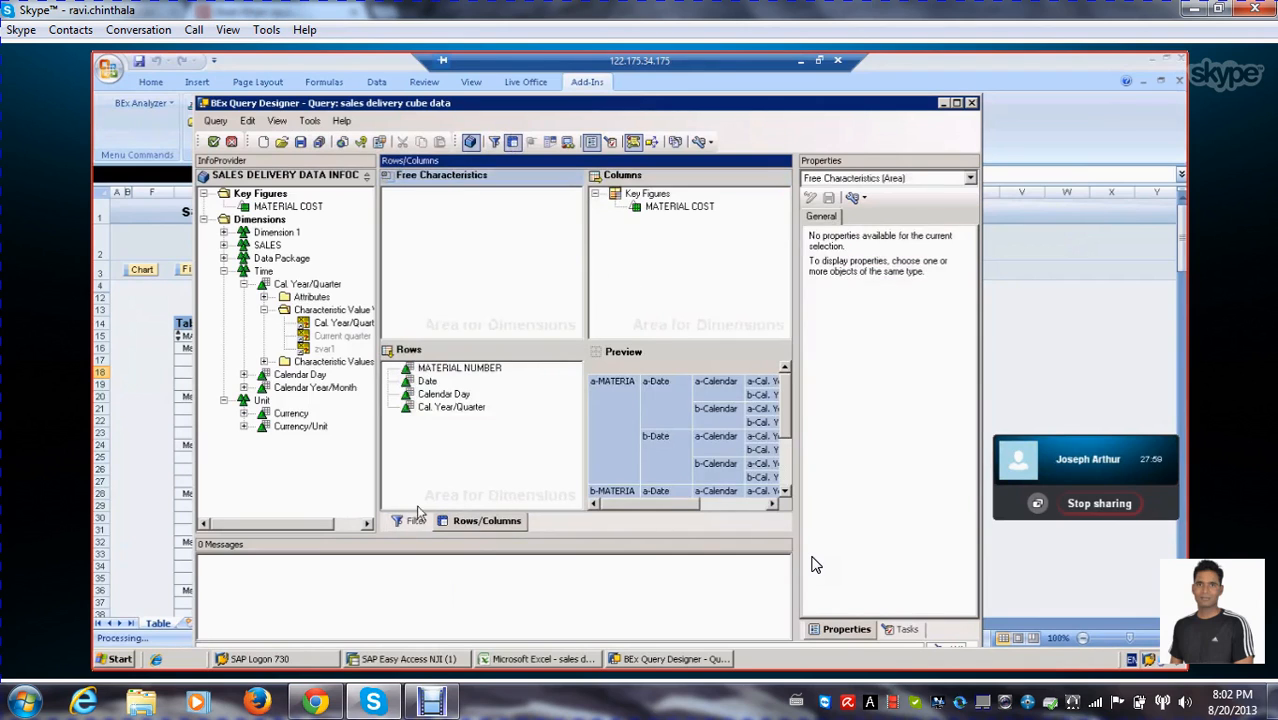
pyautogui.click(320, 143)
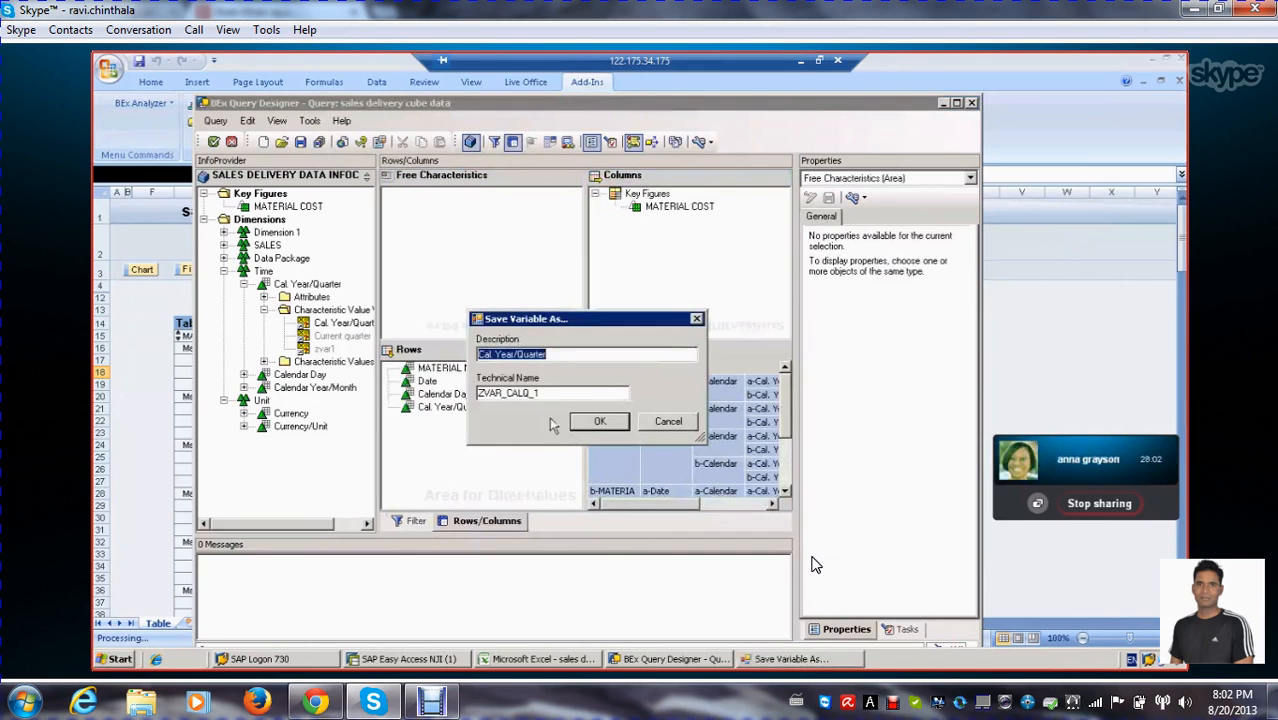
pyautogui.click(598, 422)
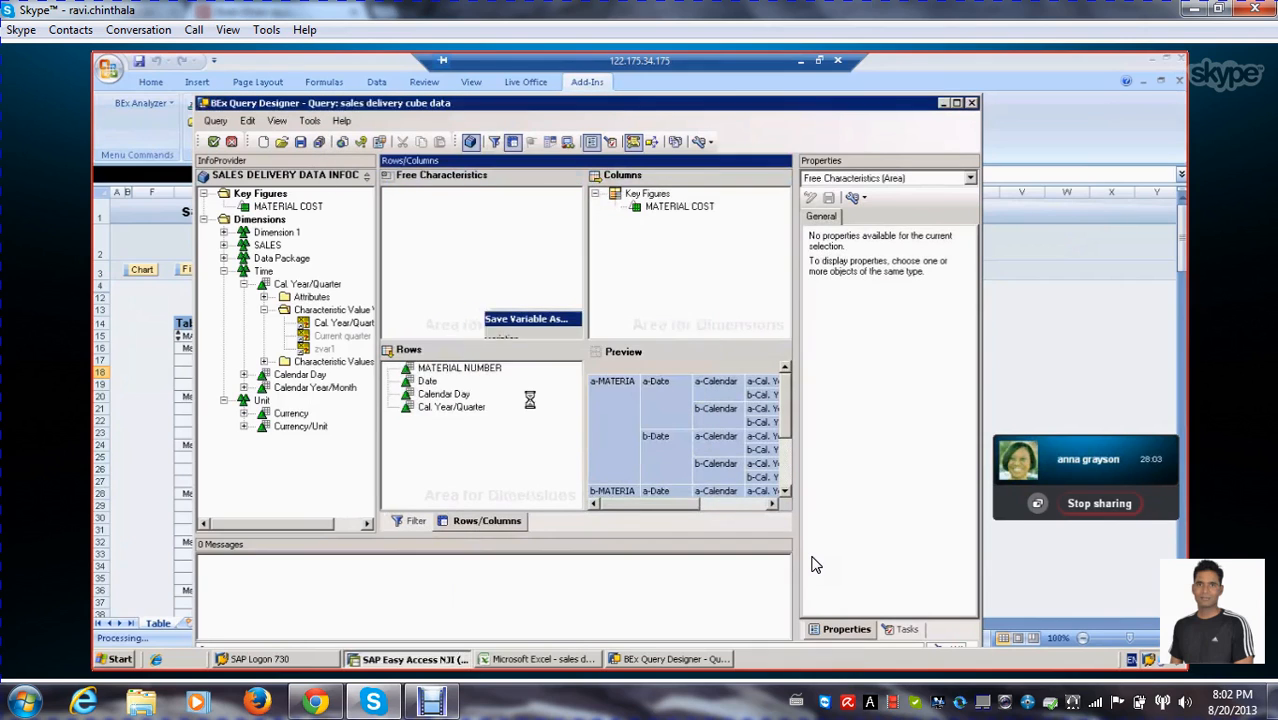
pyautogui.click(301, 143)
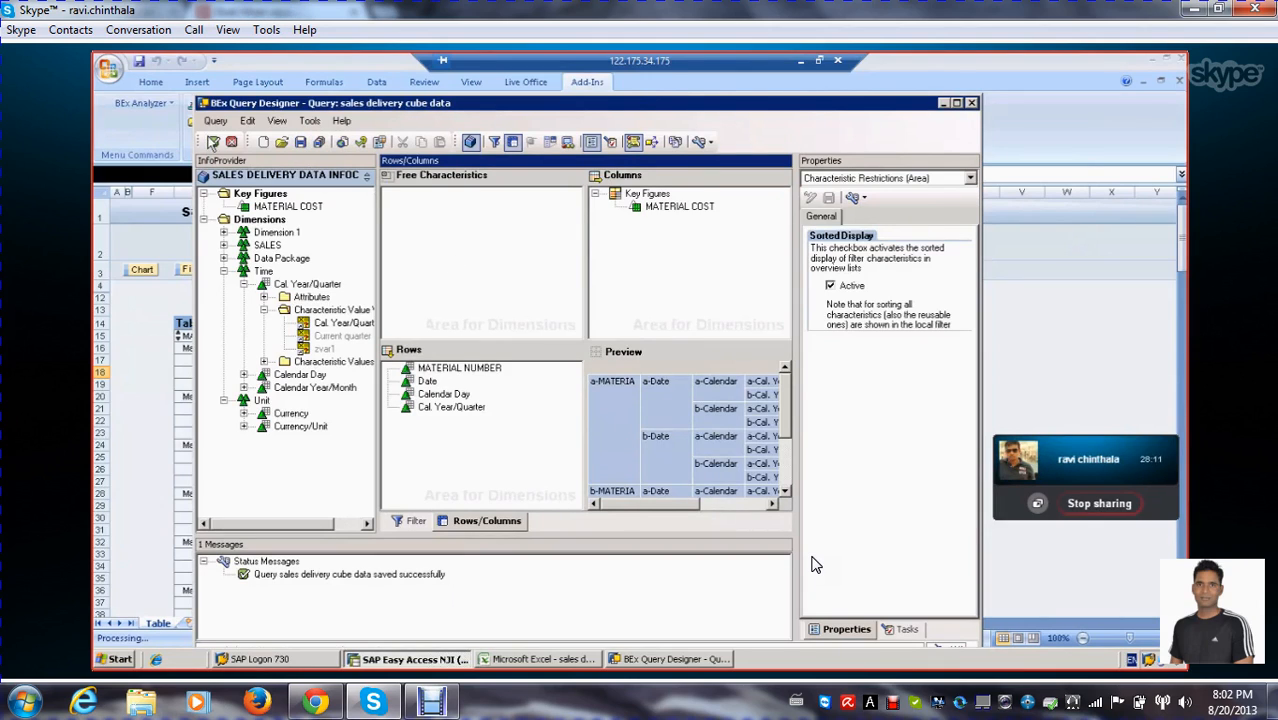
pyautogui.click(212, 141)
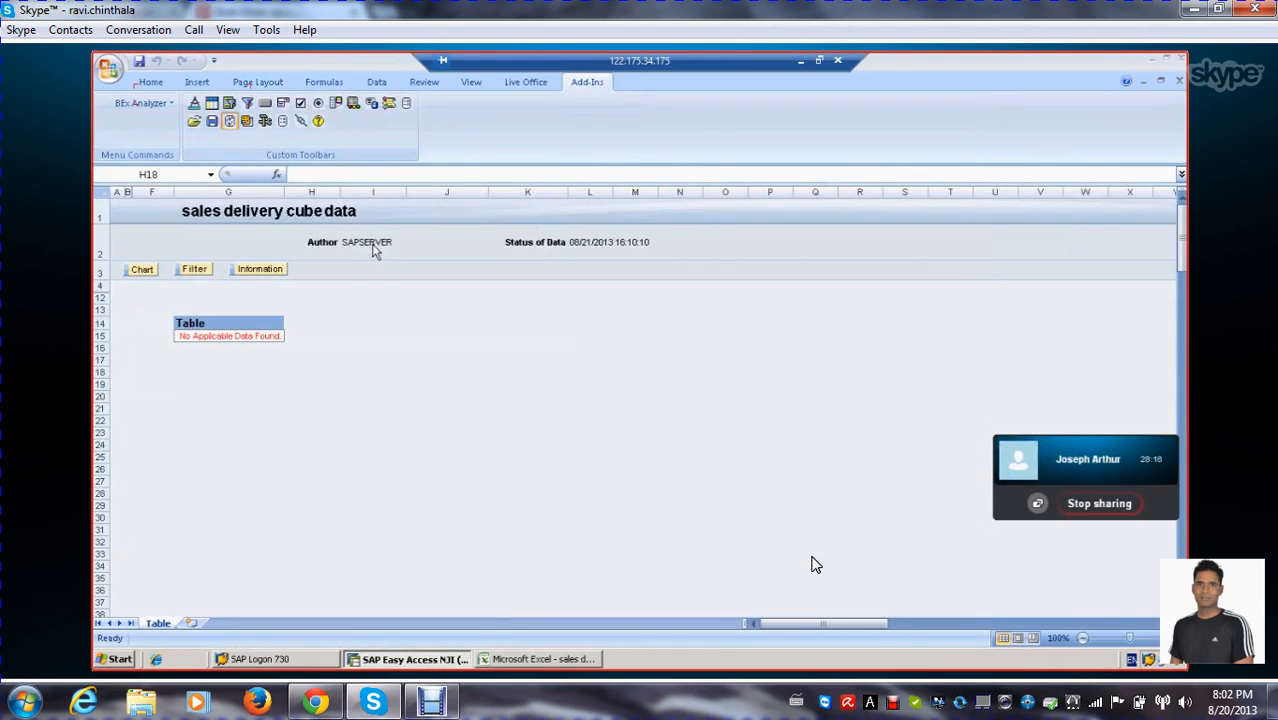
pyautogui.click(233, 334)
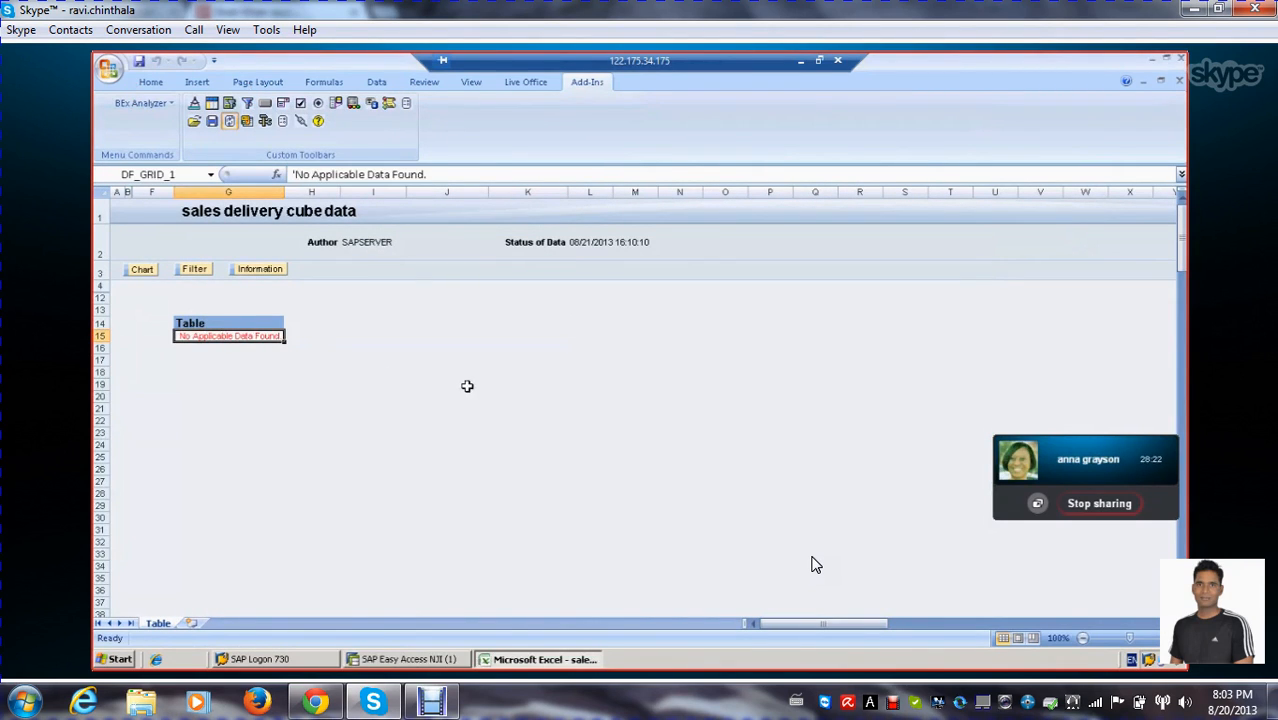
# Reopen the query for editing and examine the variable that restricts Cal. Year/Quarter in the filter's default values
pyautogui.click(265, 121)
pyautogui.click(310, 149)
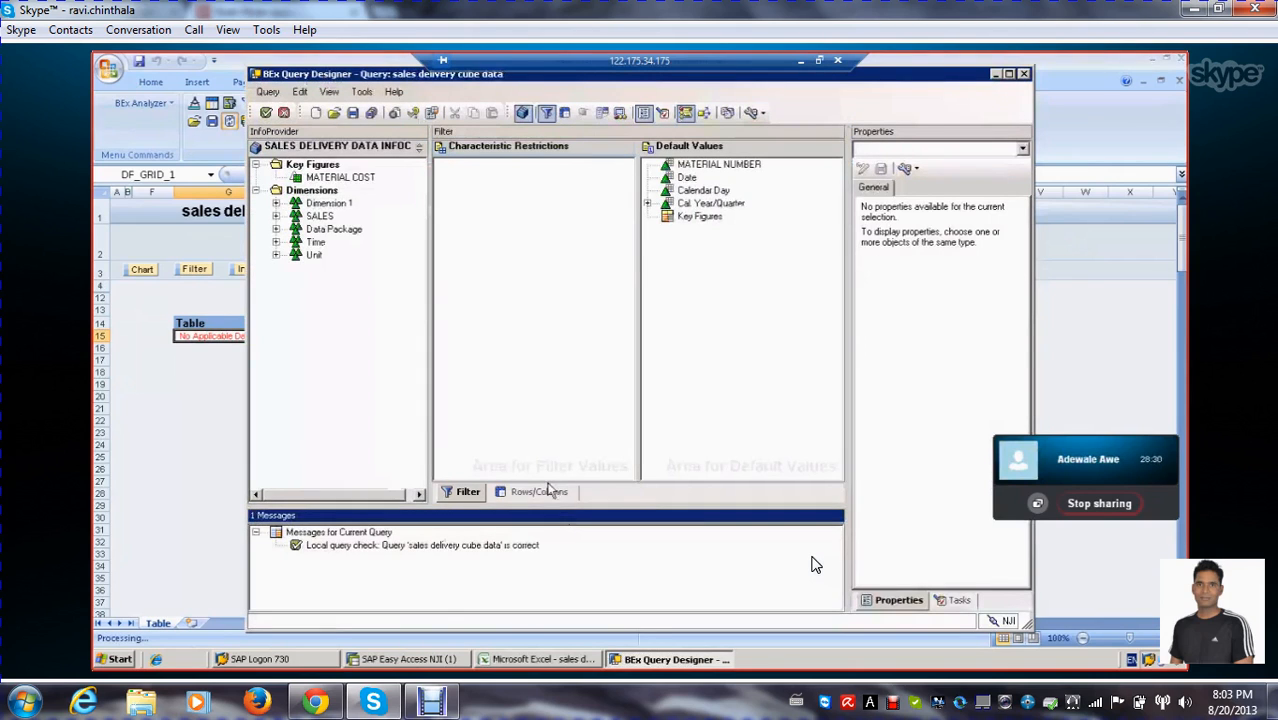
pyautogui.click(494, 493)
pyautogui.click(466, 491)
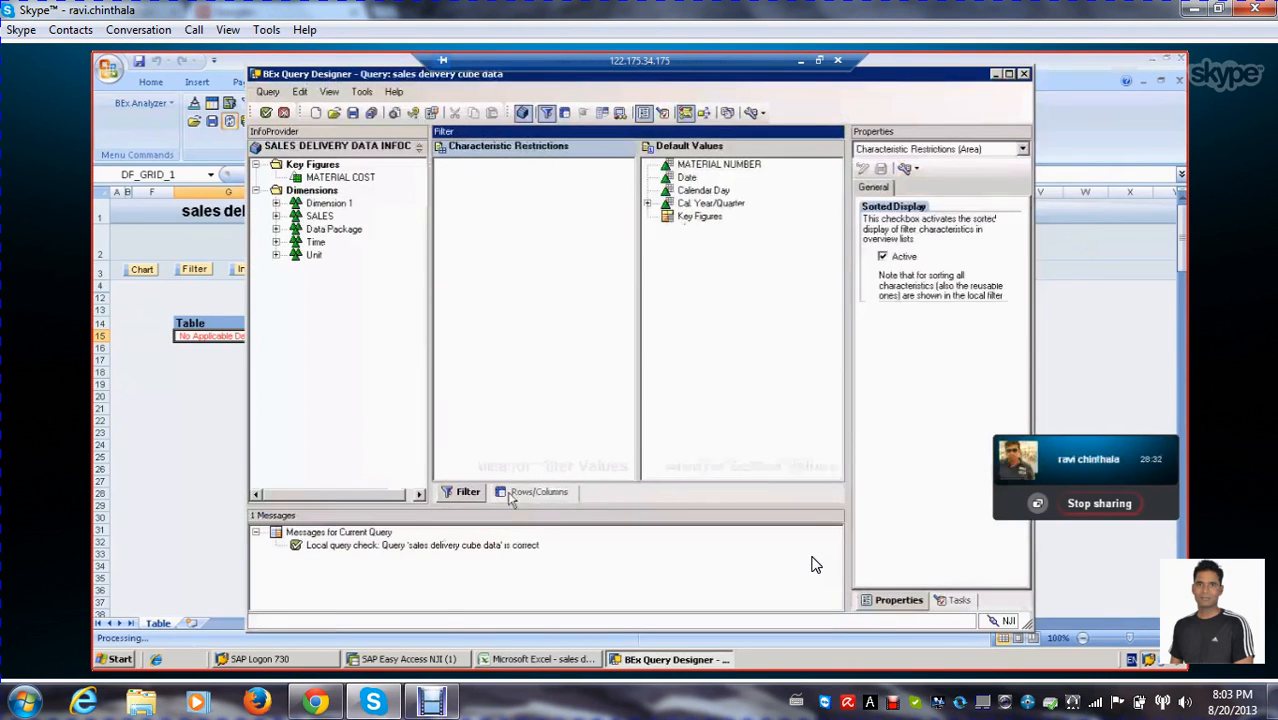
pyautogui.click(648, 204)
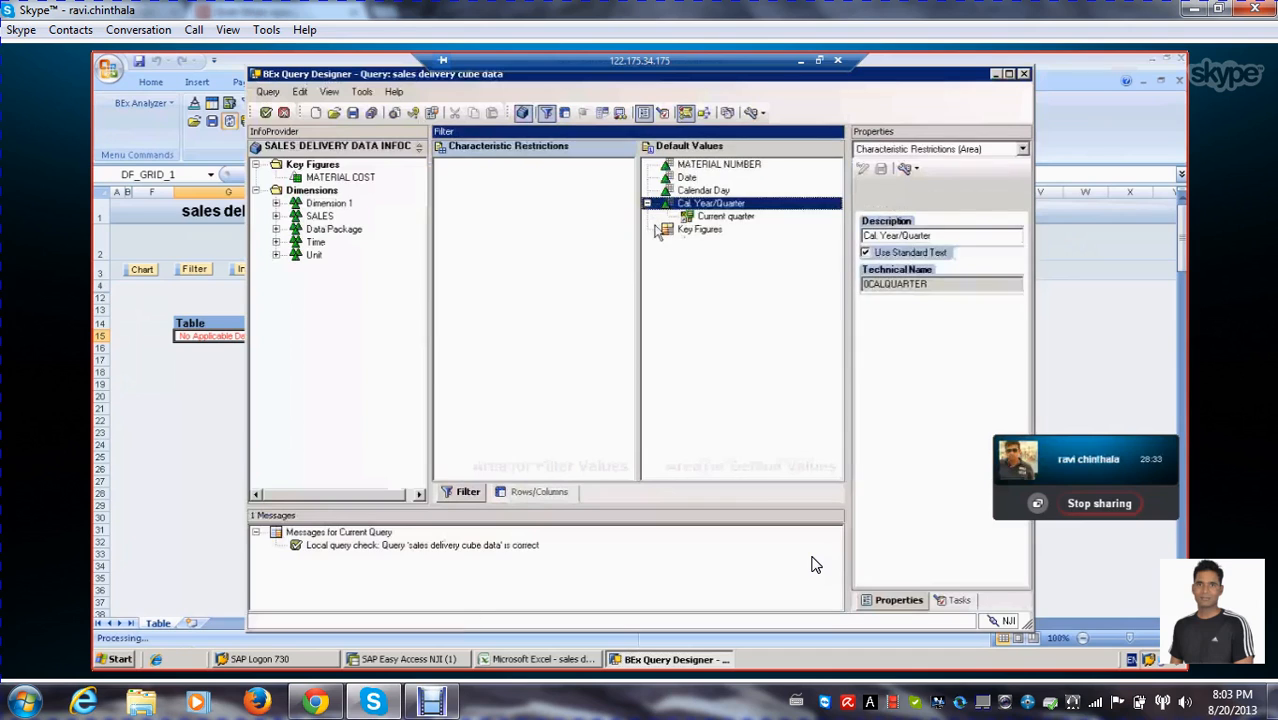
pyautogui.click(706, 217)
pyautogui.click(710, 203)
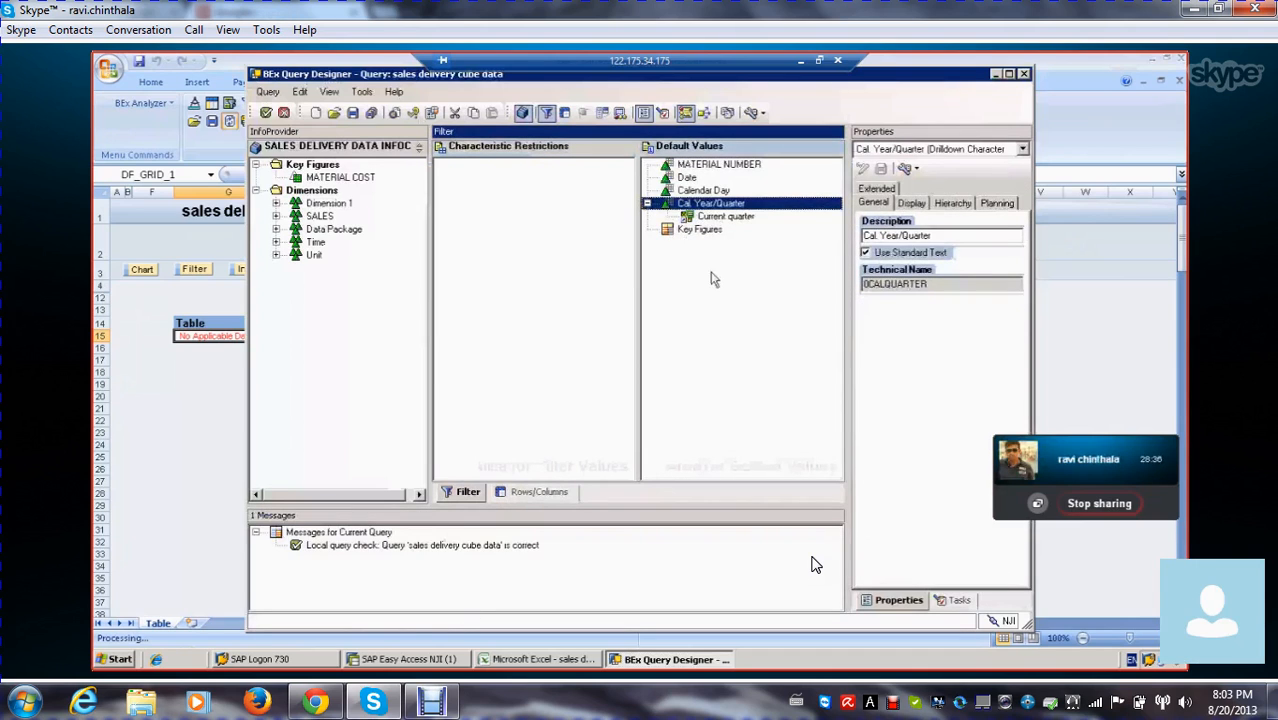
pyautogui.click(540, 492)
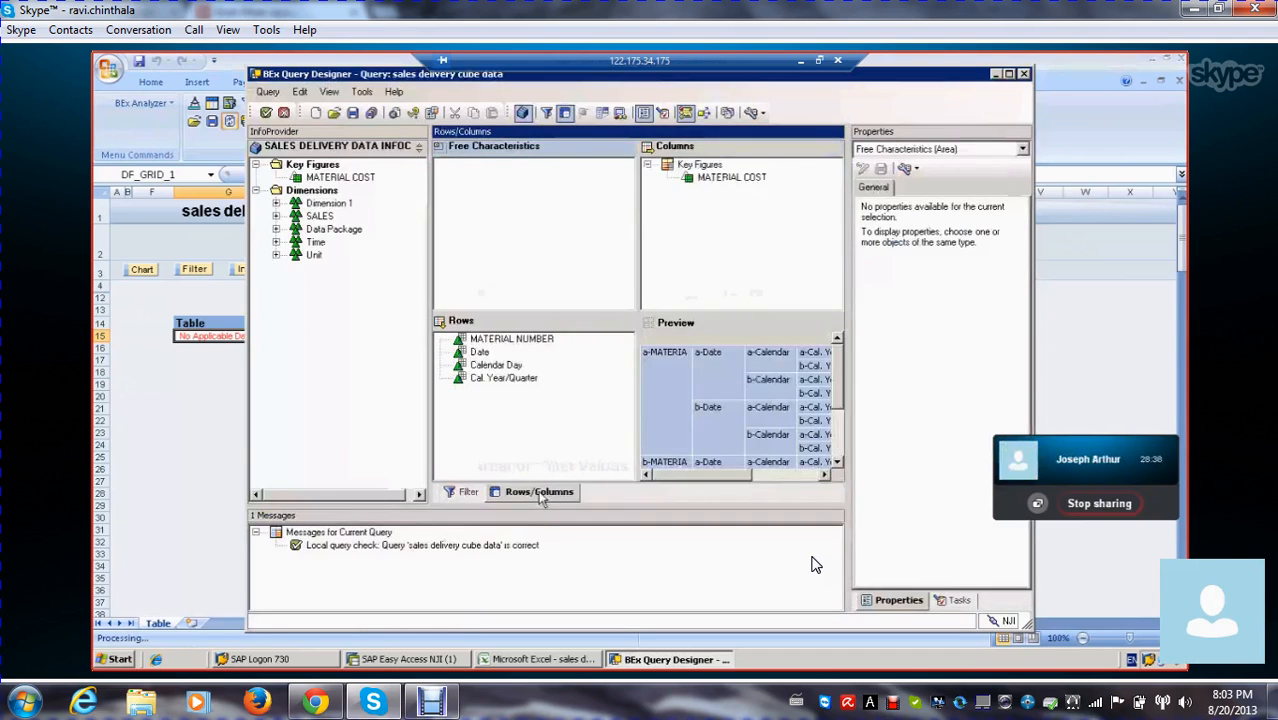
pyautogui.click(467, 492)
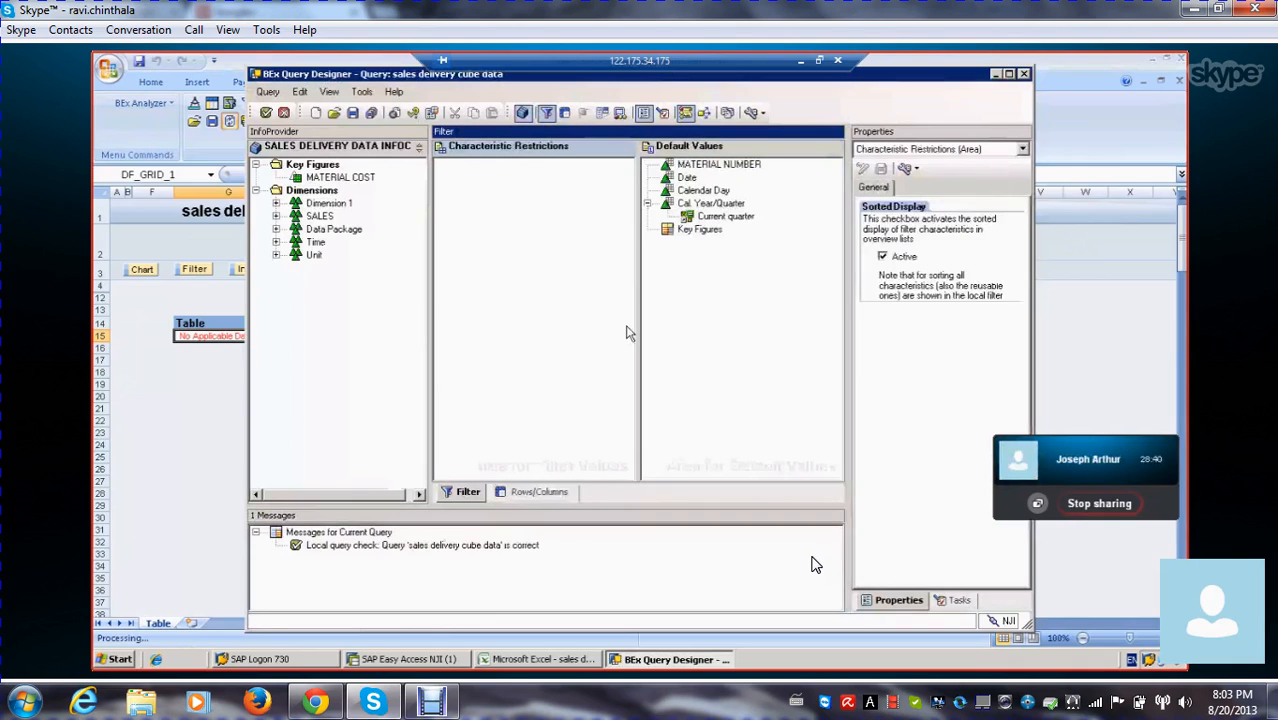
pyautogui.click(720, 216)
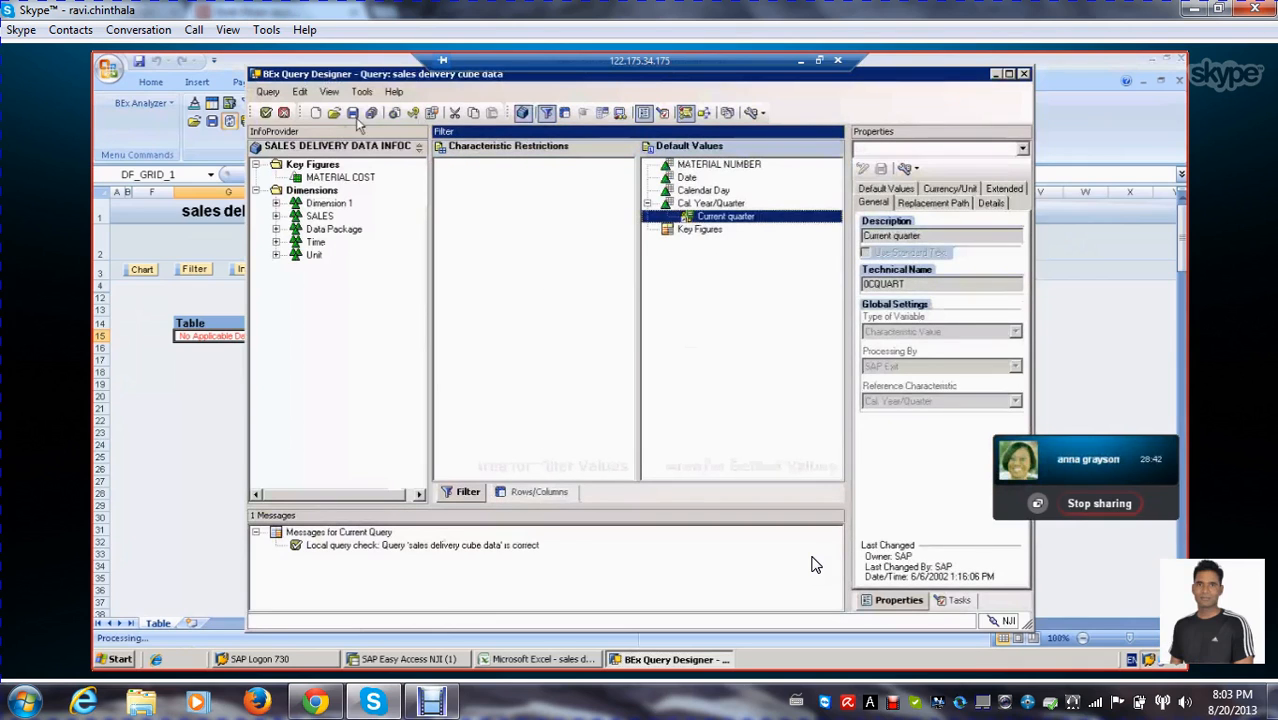
# Replace Current quarter with the Cal. Year/Quarter variable in the characteristic's restriction and save the query
pyautogui.doubleClick(731, 219)
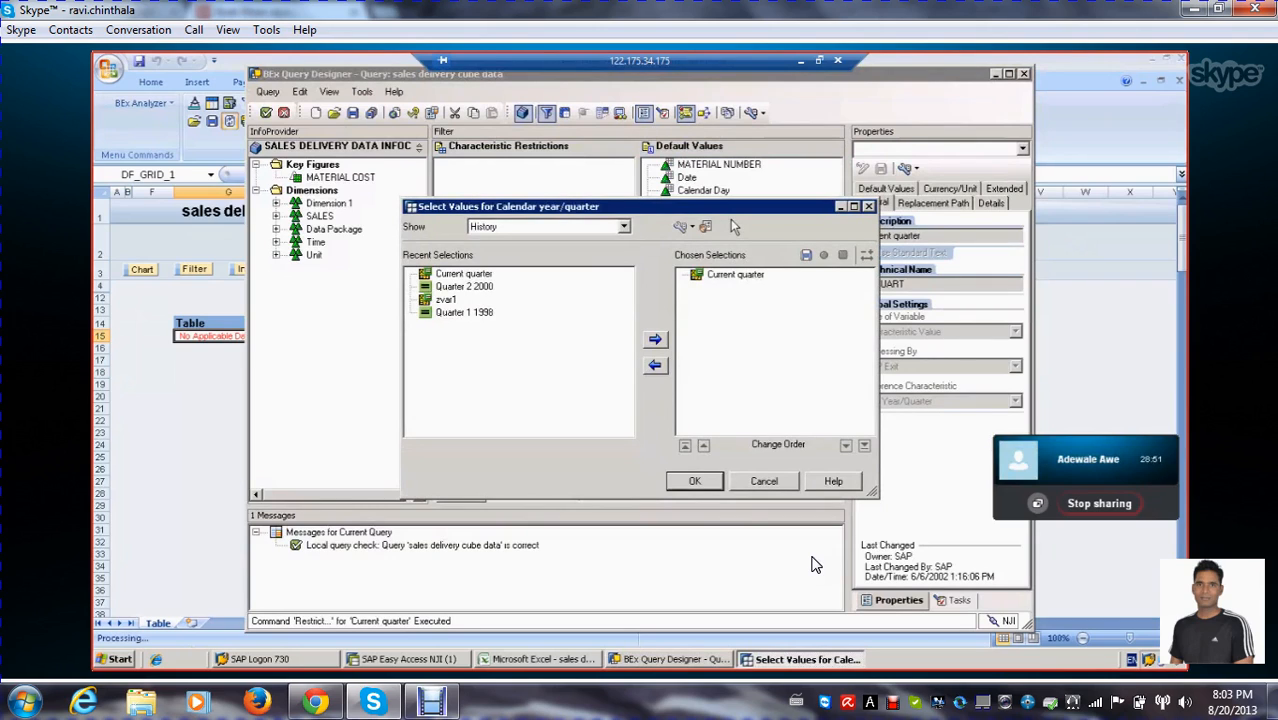
pyautogui.click(734, 279)
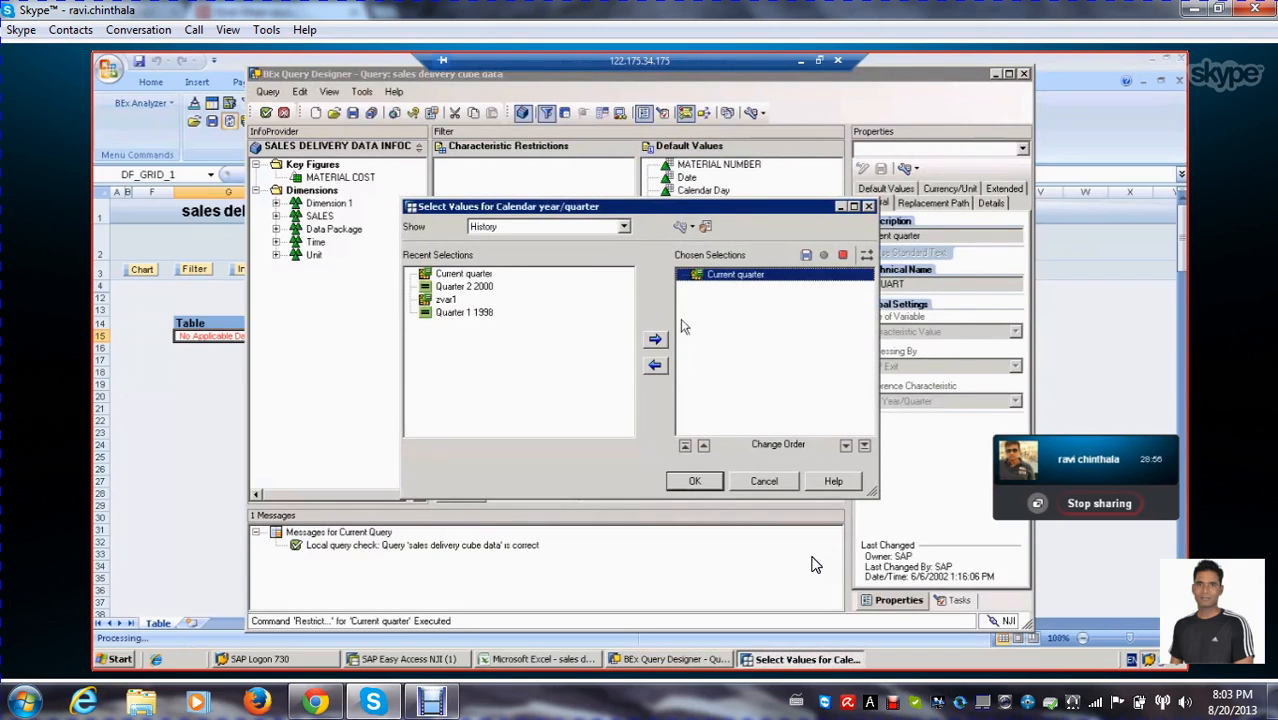
pyautogui.click(656, 367)
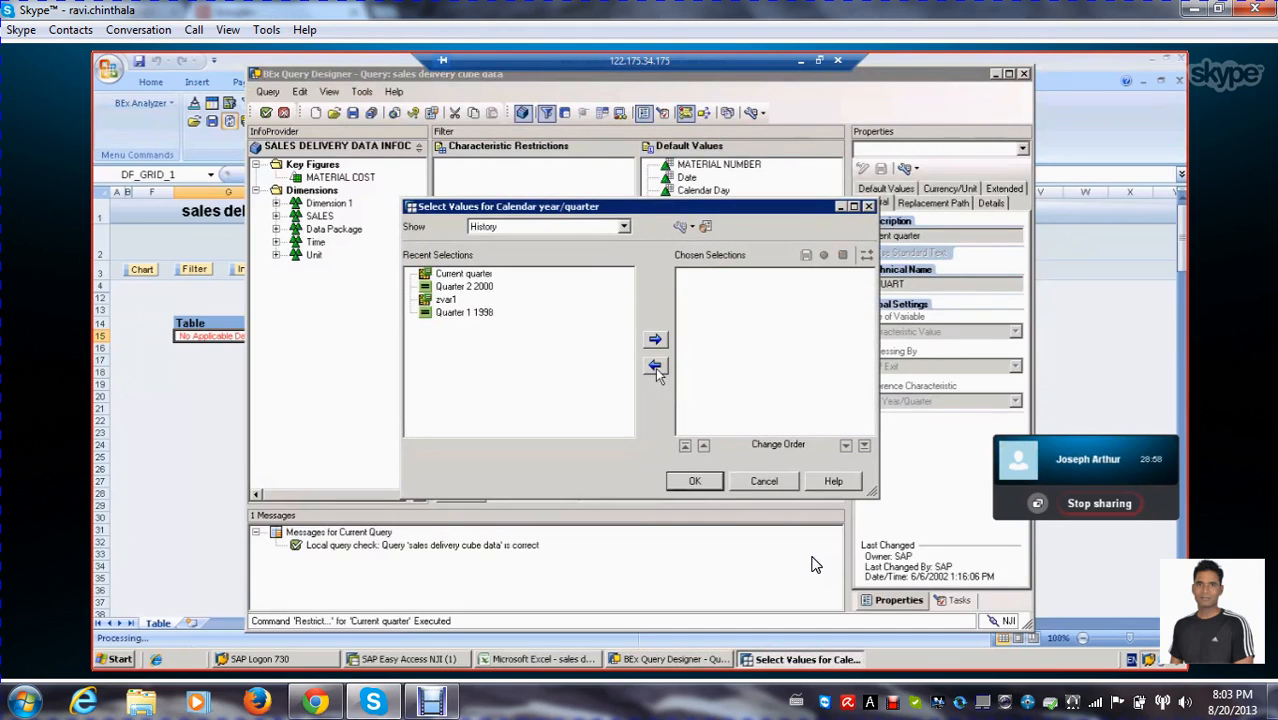
pyautogui.click(624, 229)
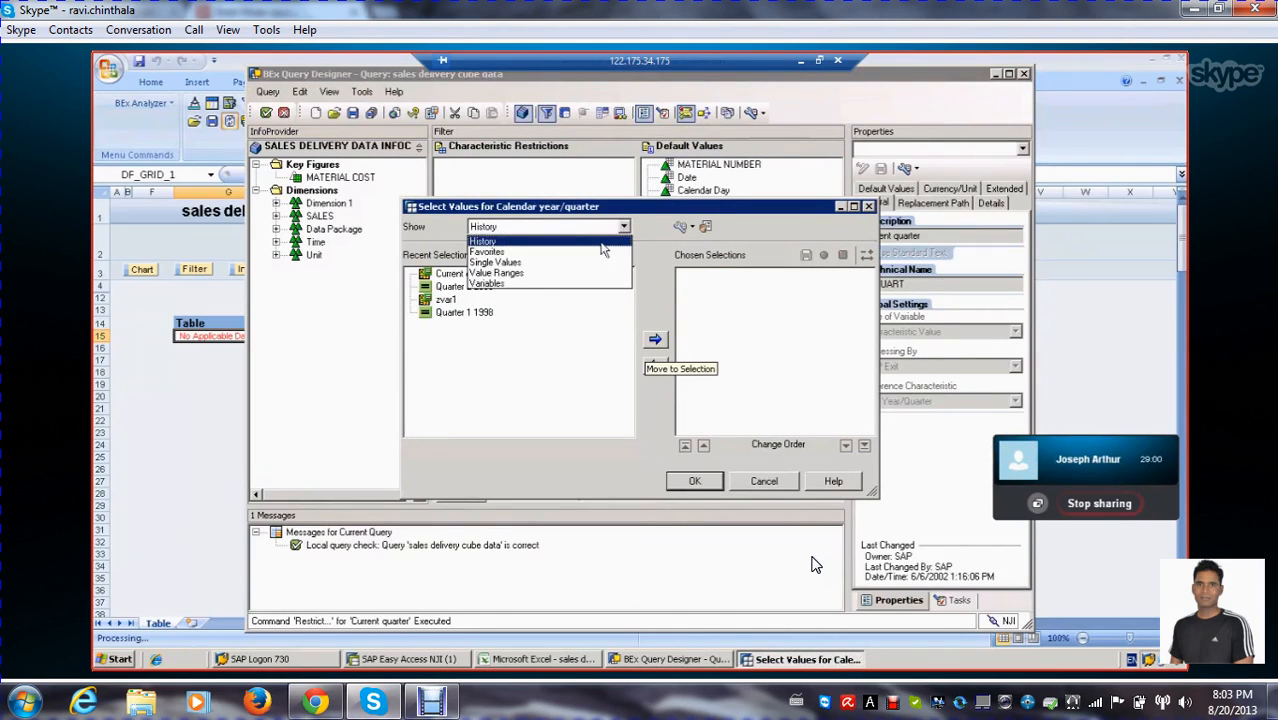
pyautogui.click(532, 288)
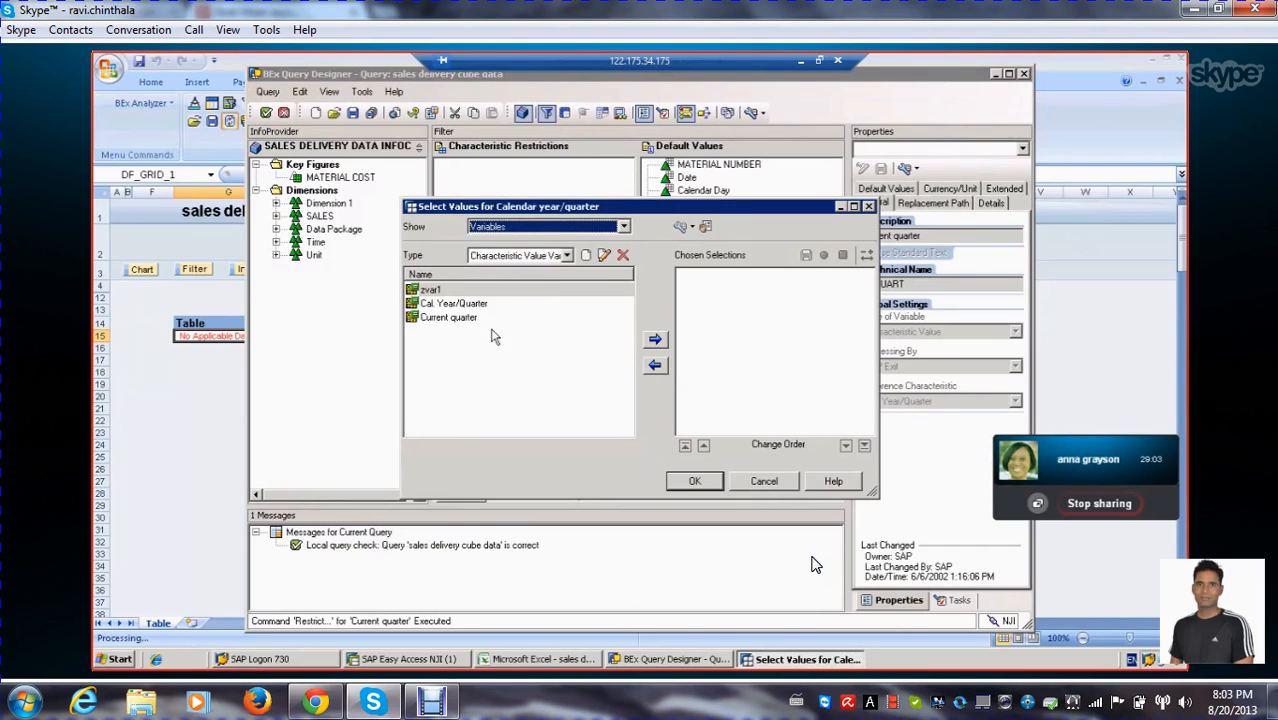
pyautogui.click(452, 304)
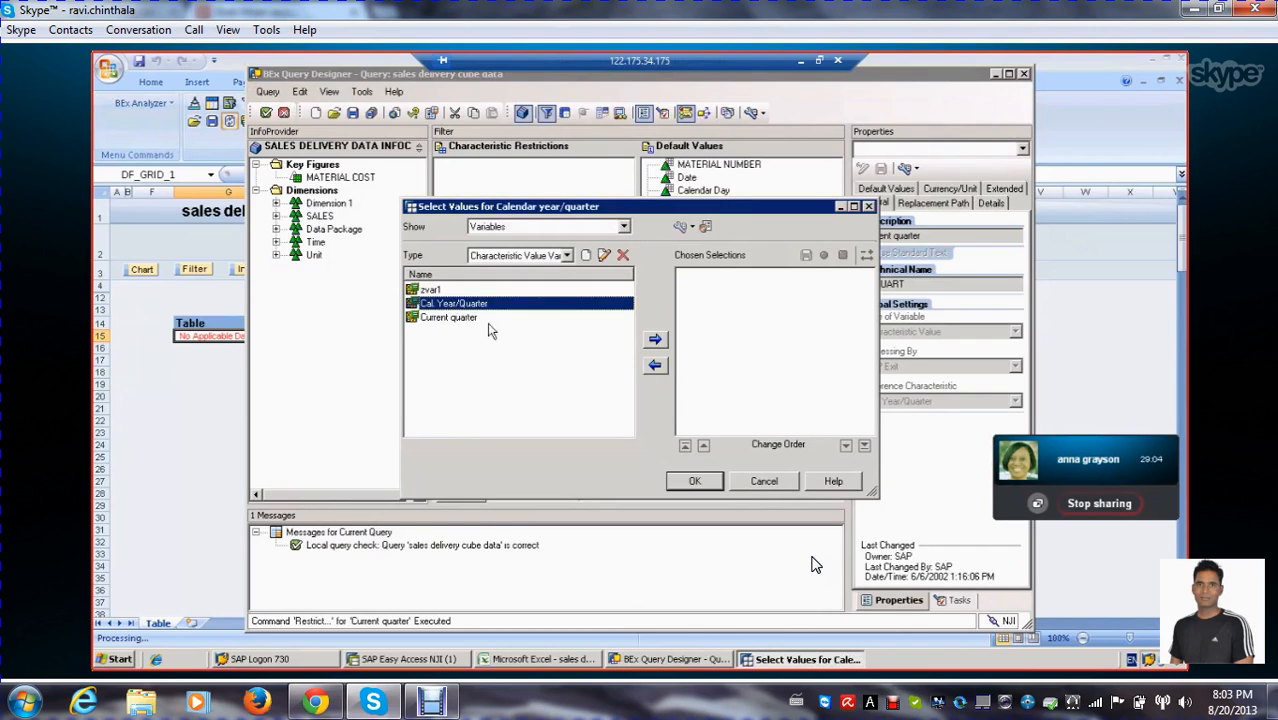
pyautogui.click(653, 338)
pyautogui.click(694, 481)
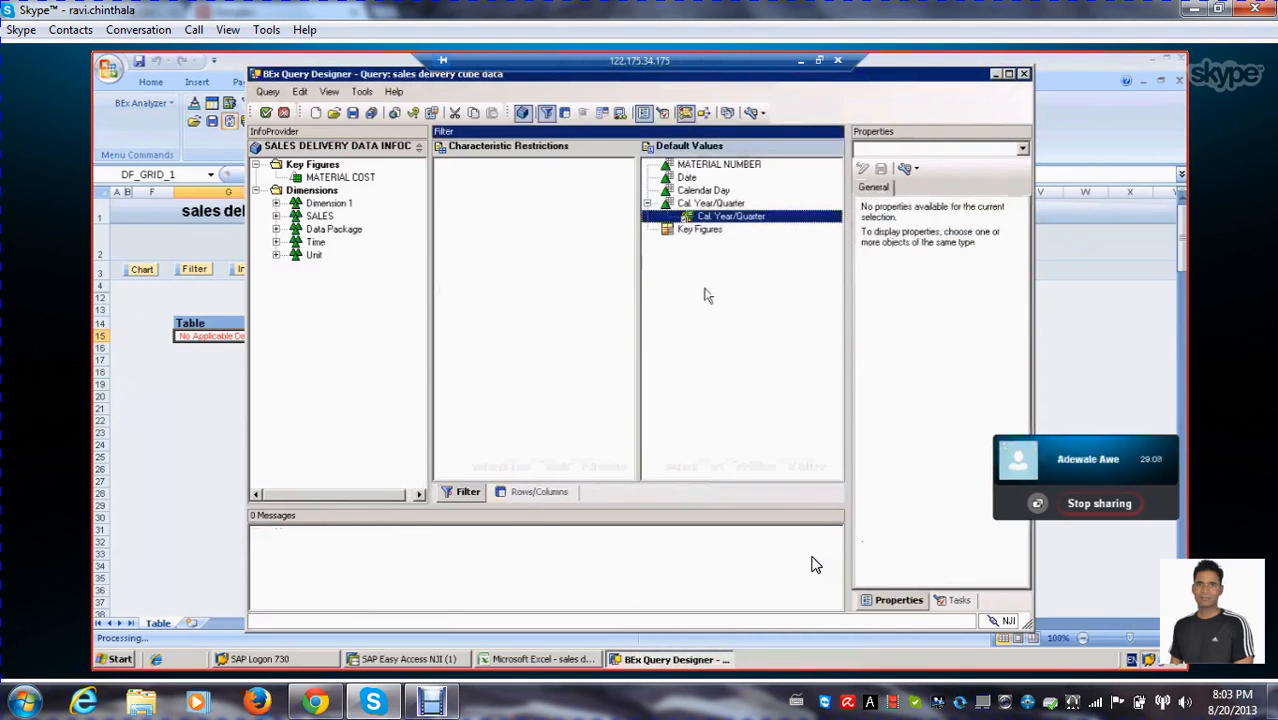
pyautogui.click(707, 291)
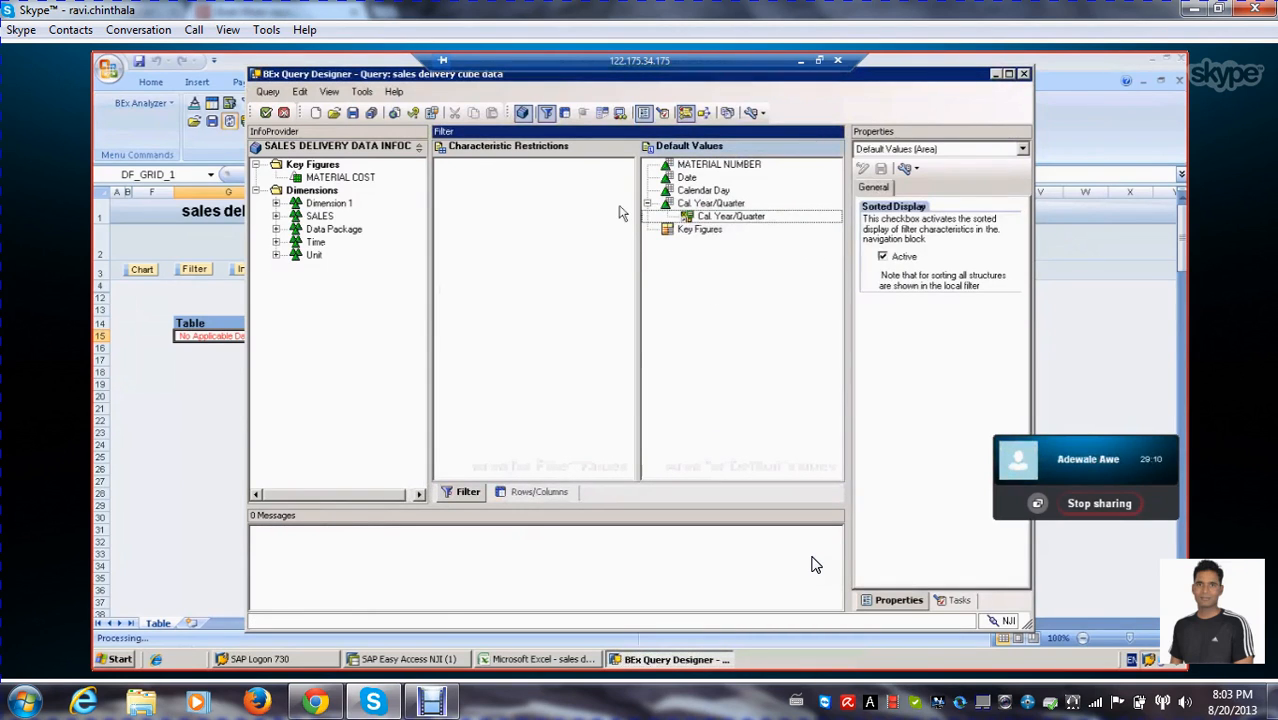
pyautogui.click(353, 113)
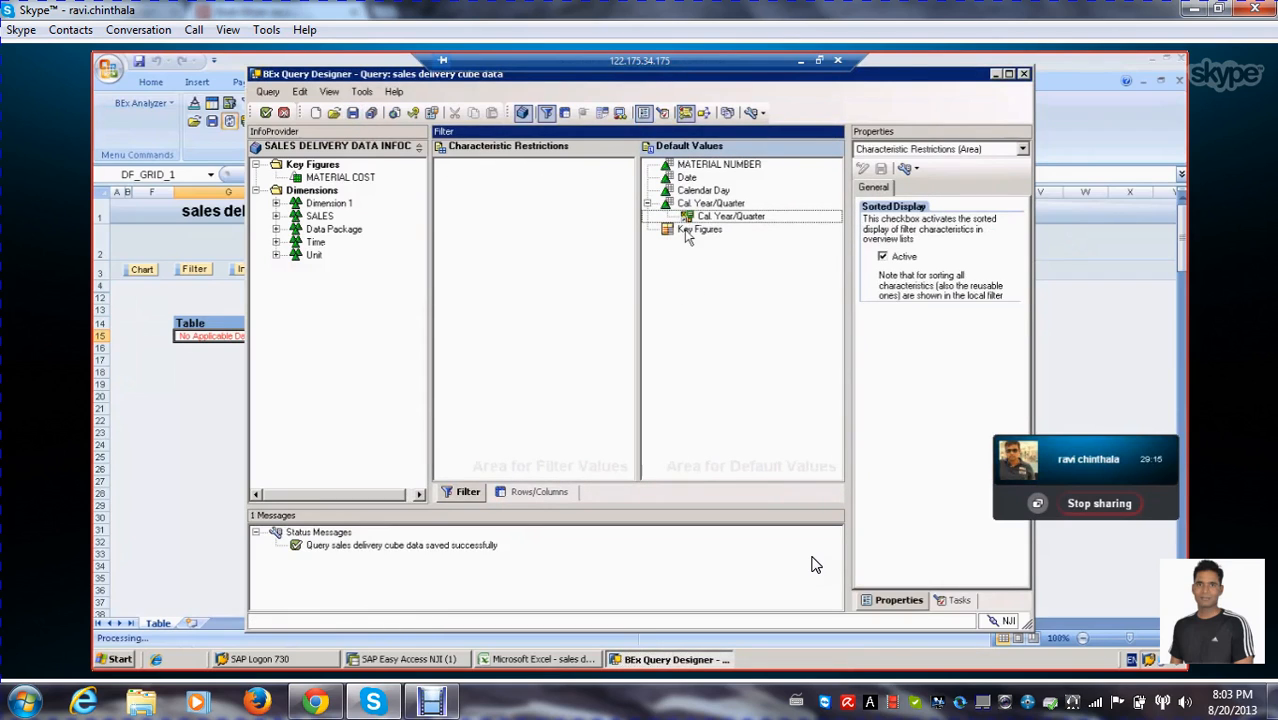
# Execute the saved query and check the recent quarters offered for the Cal. Year/Quarter variable
pyautogui.click(265, 113)
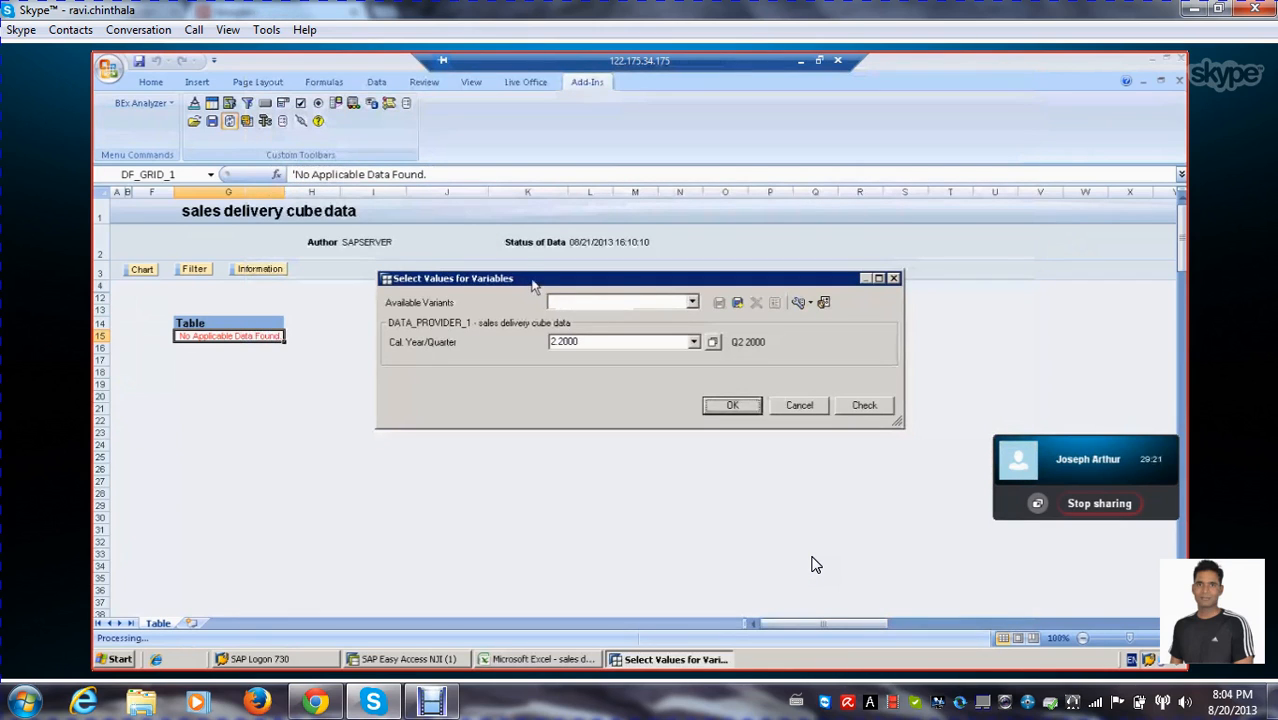
pyautogui.moveTo(532, 283); pyautogui.dragTo(480, 213)
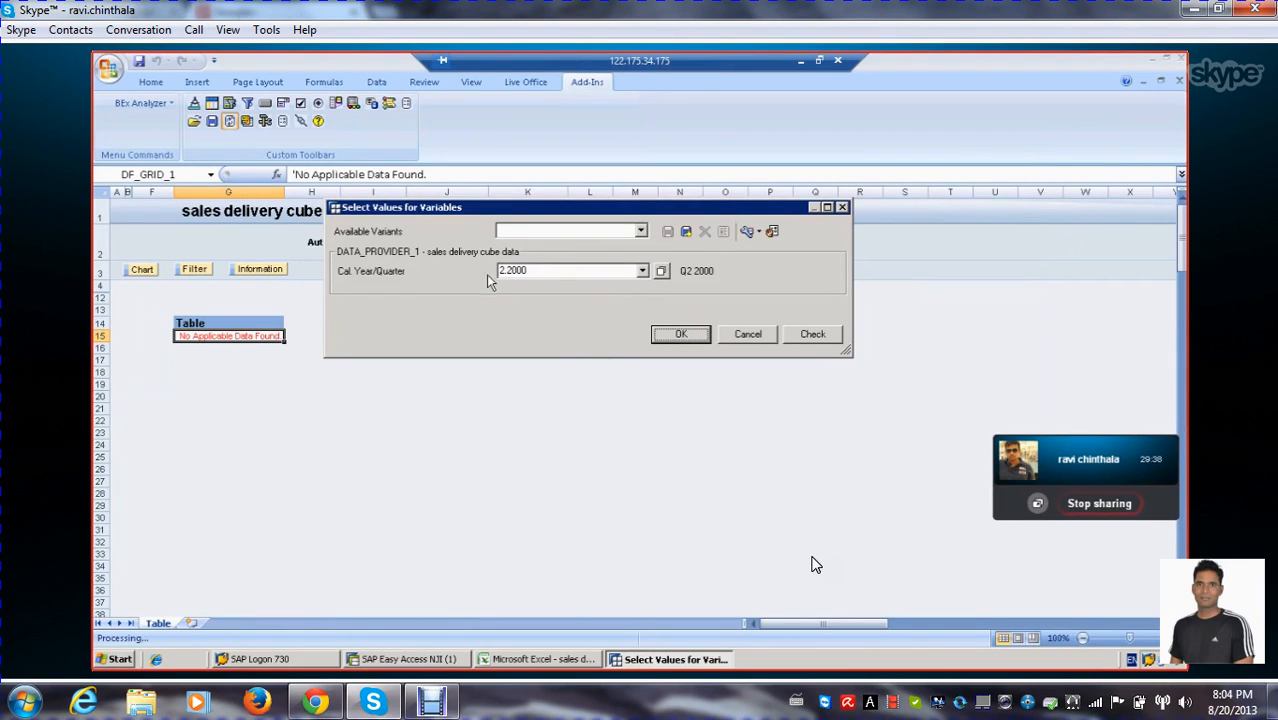
pyautogui.moveTo(527, 270); pyautogui.dragTo(451, 299)
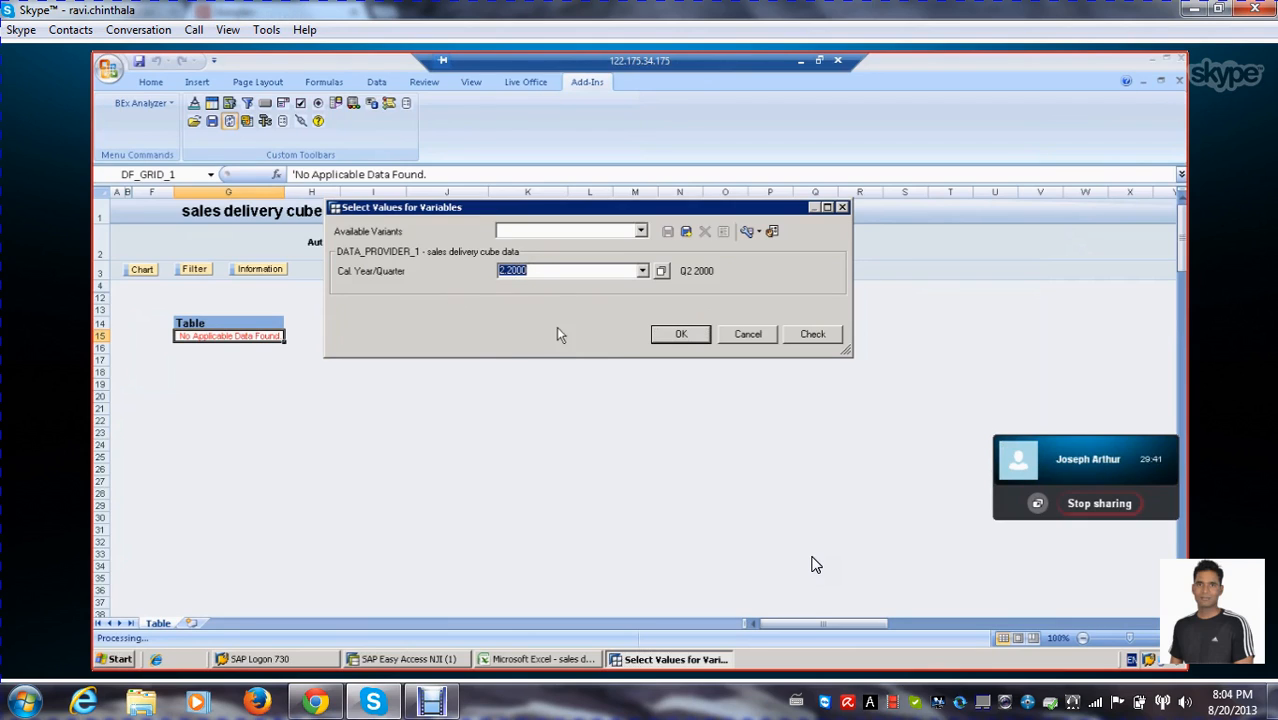
pyautogui.click(641, 271)
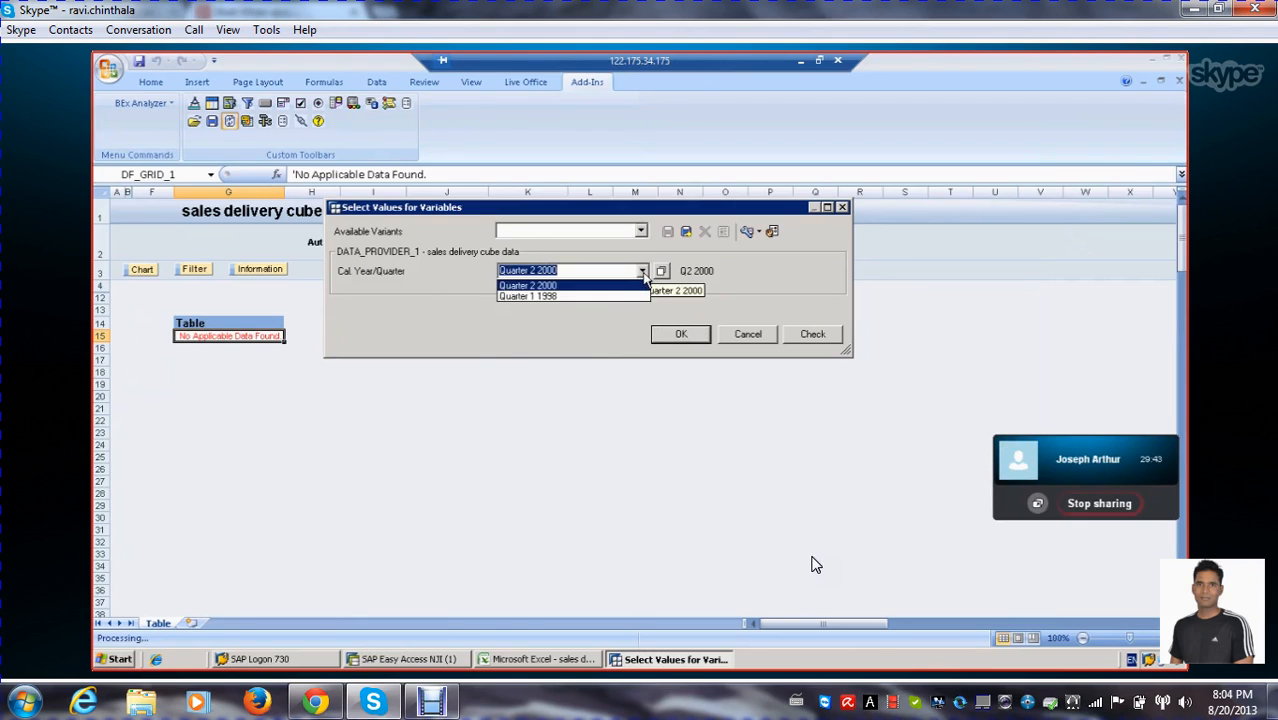
pyautogui.click(645, 279)
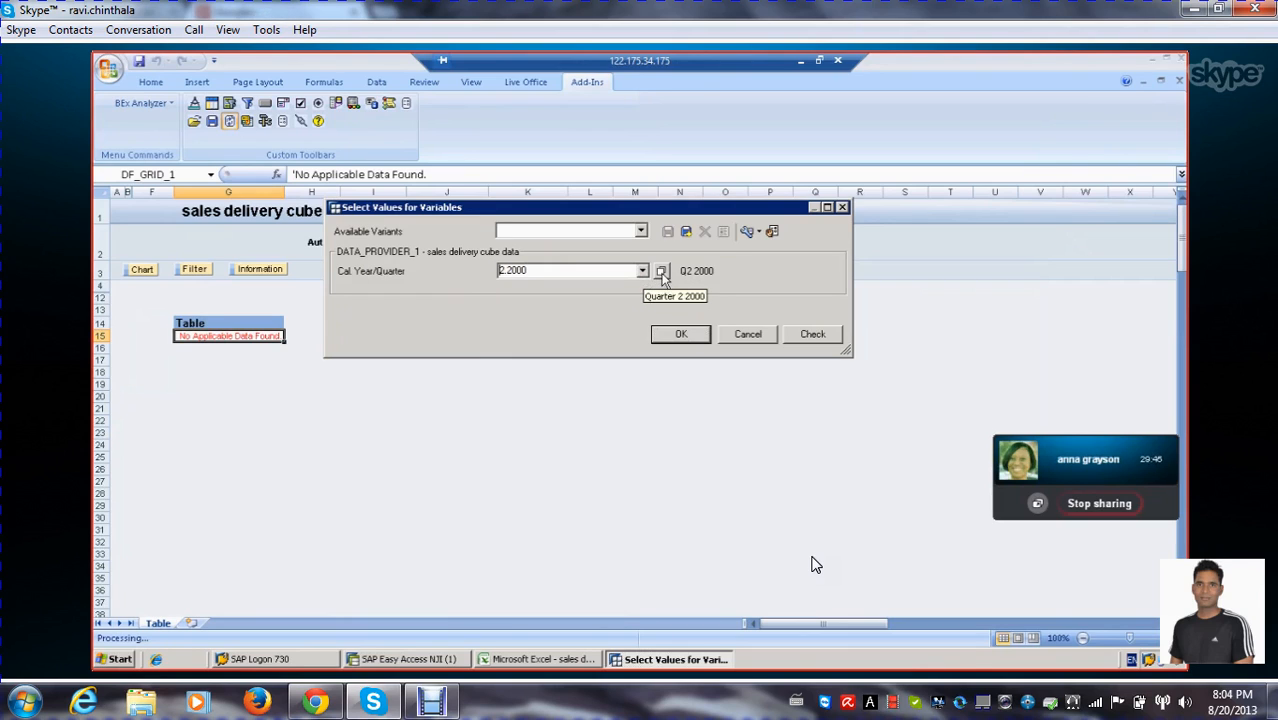
# Choose Quarter 2 2000 from the single values for the Cal. Year/Quarter variable and run the query with it
pyautogui.click(661, 271)
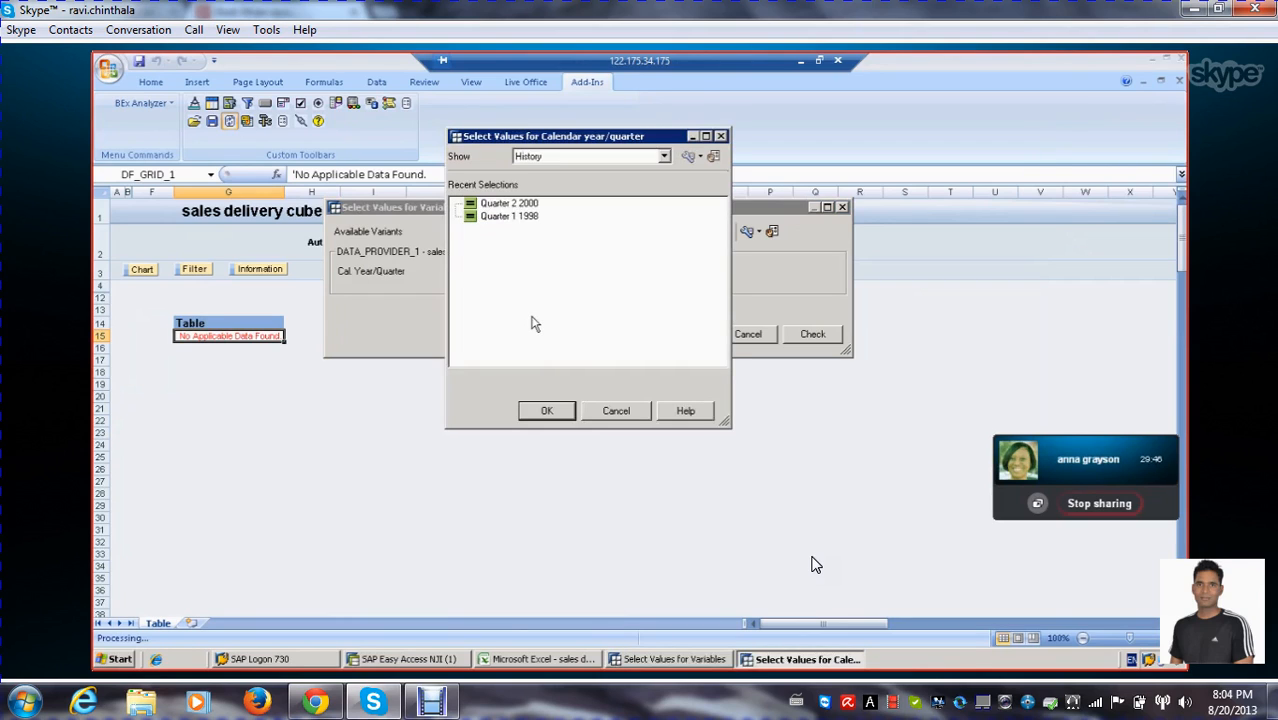
pyautogui.click(664, 156)
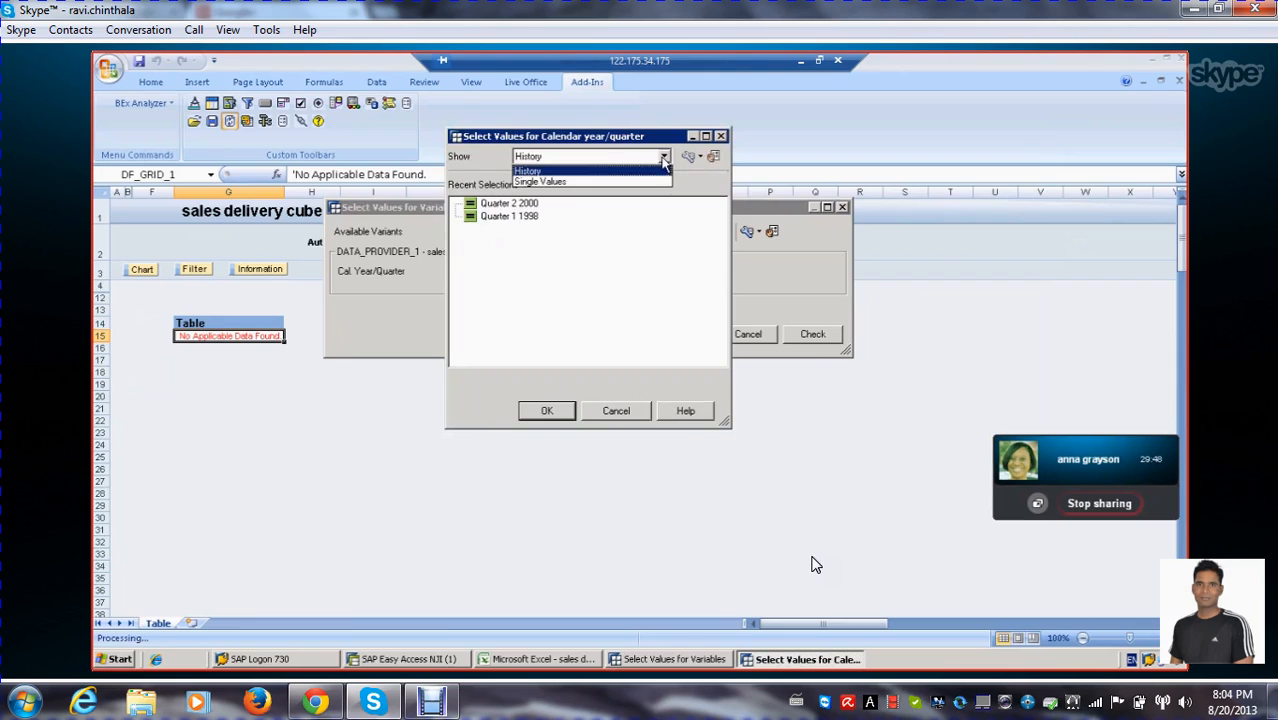
pyautogui.click(590, 182)
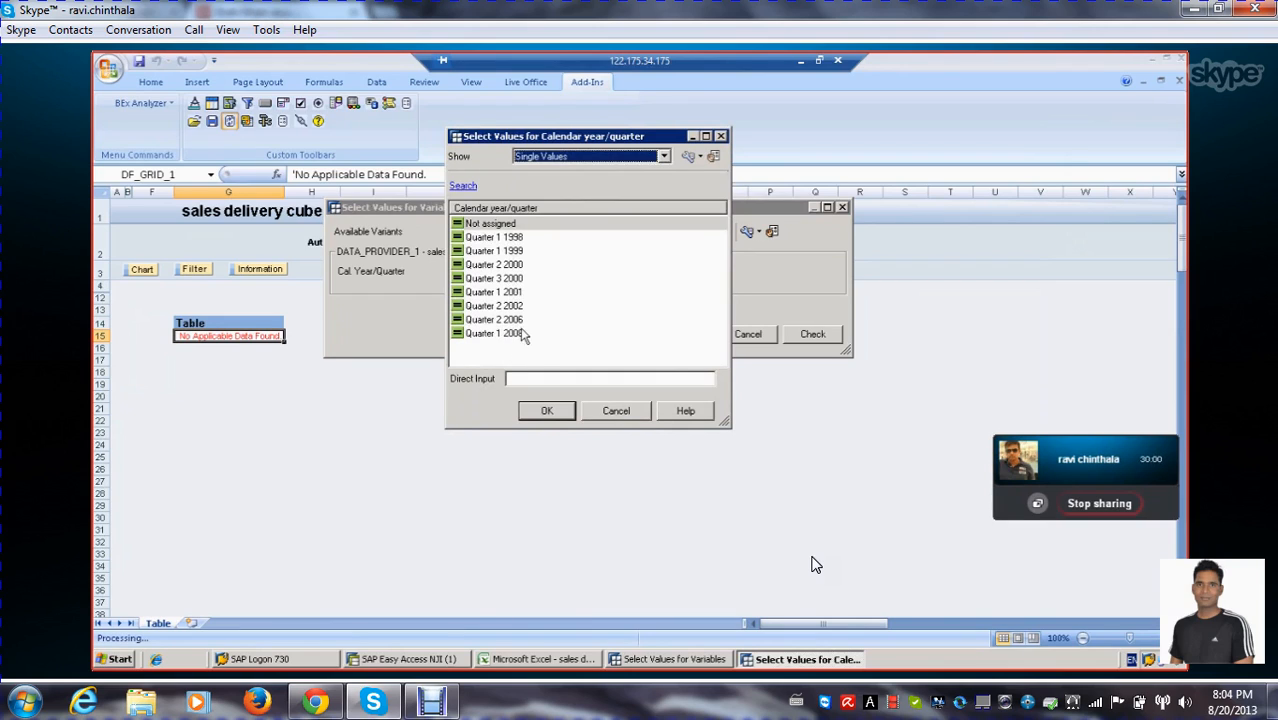
pyautogui.doubleClick(512, 266)
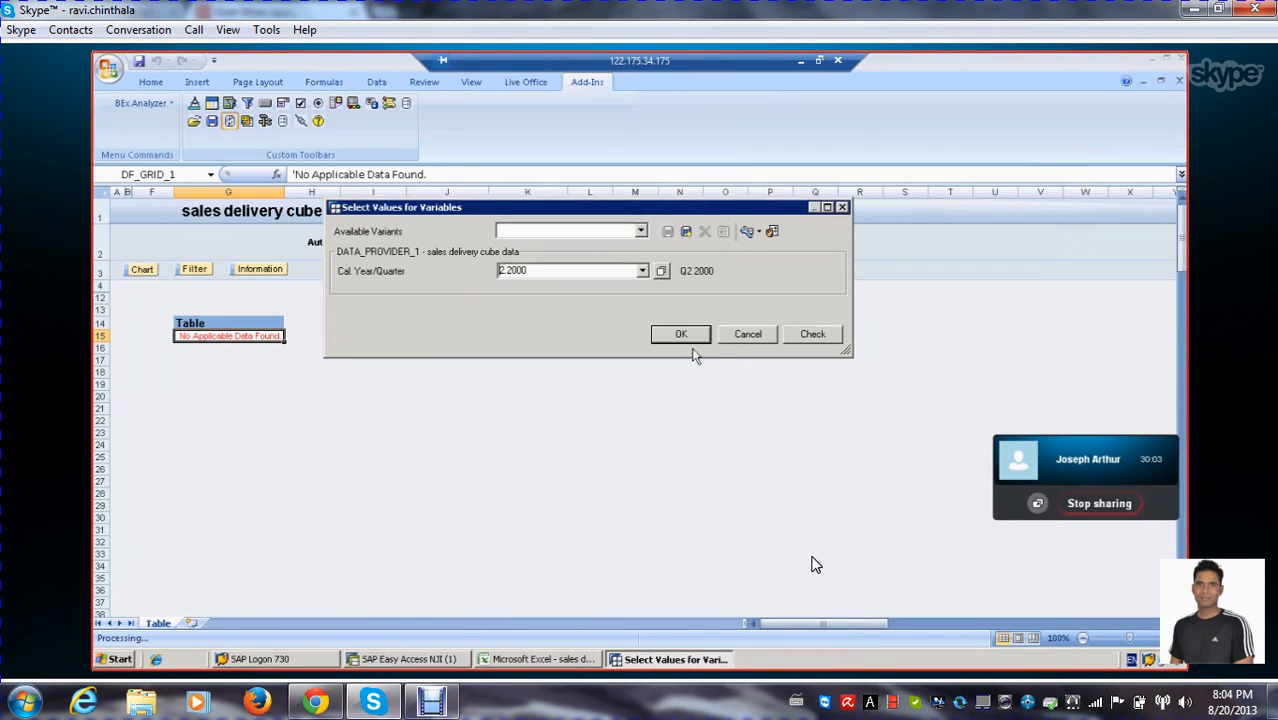
pyautogui.click(681, 336)
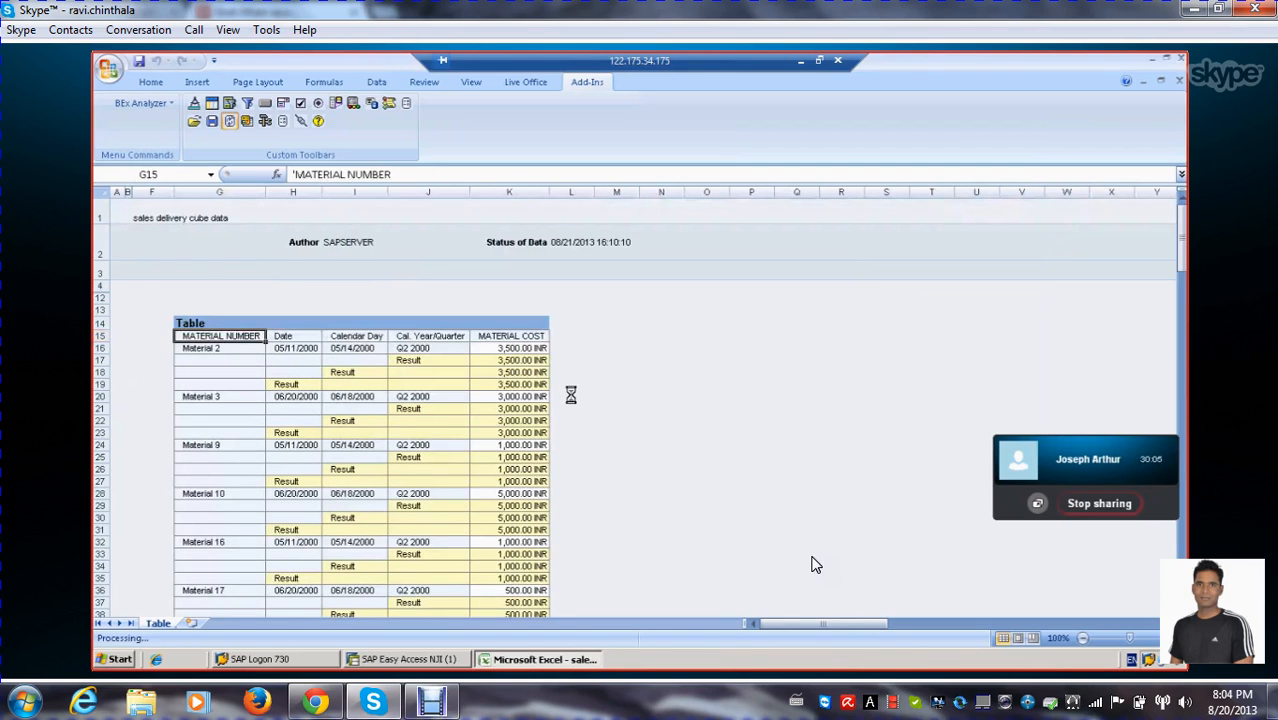
# Examine the quarters, material costs and overall result in the sales delivery cube data table
pyautogui.scroll(-6, 604, 378)
pyautogui.scroll(7, 604, 378)
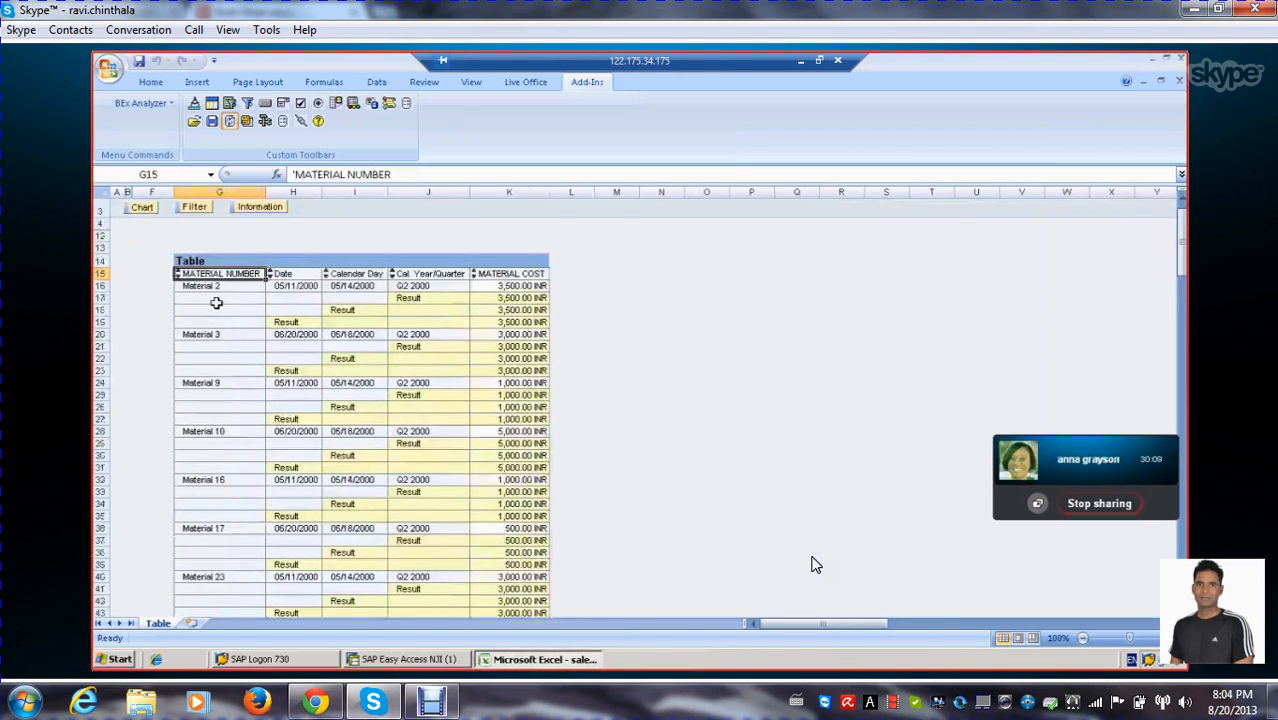
pyautogui.scroll(-6, 568, 442)
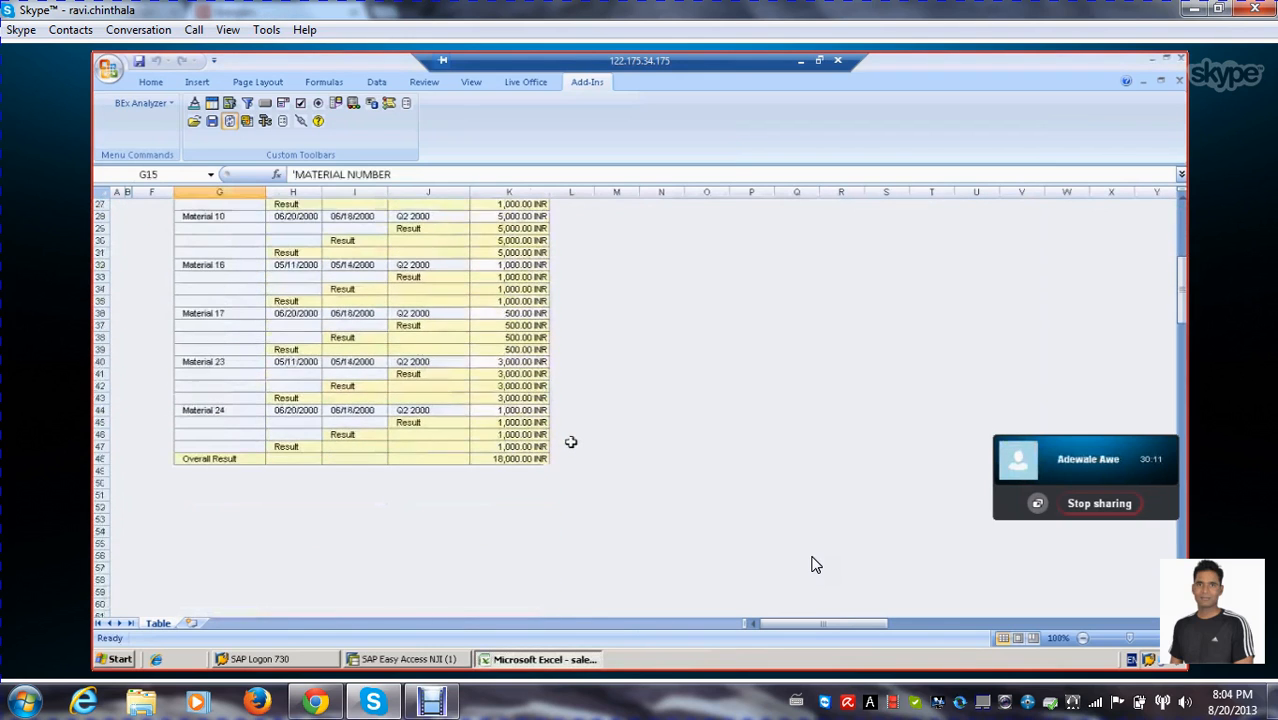
pyautogui.scroll(2, 571, 442)
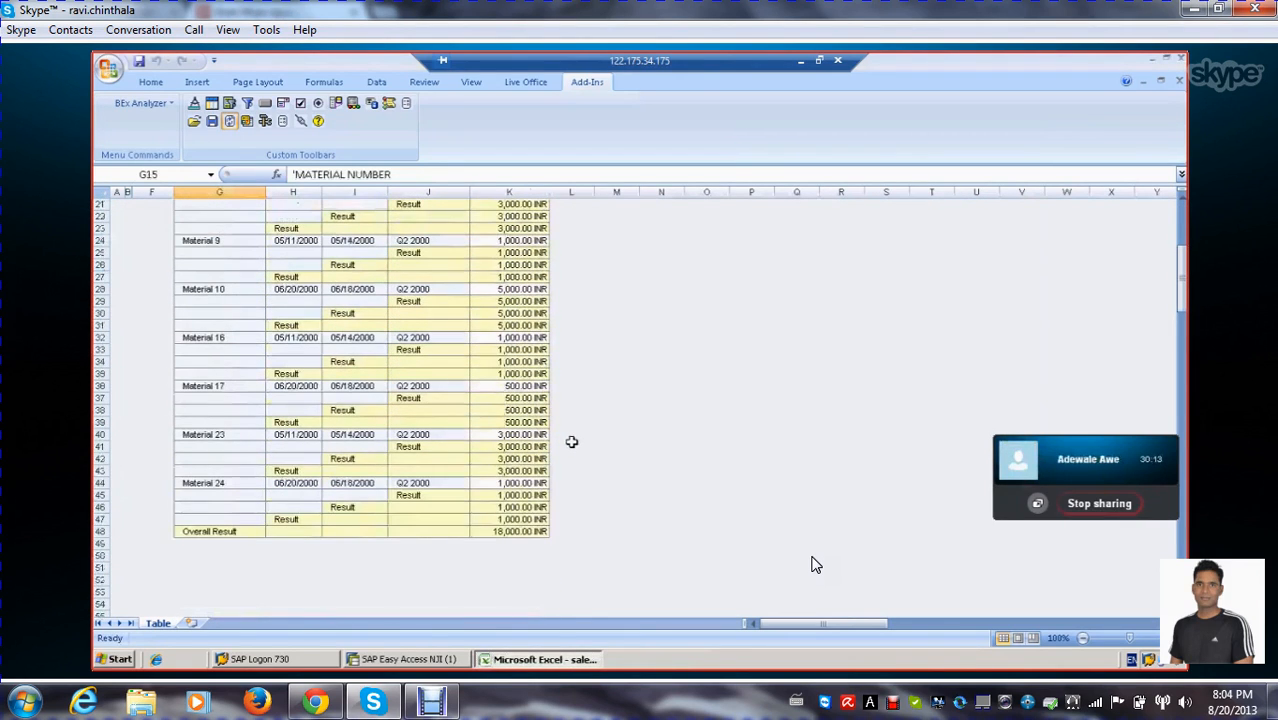
pyautogui.scroll(7, 571, 442)
pyautogui.scroll(-3, 571, 442)
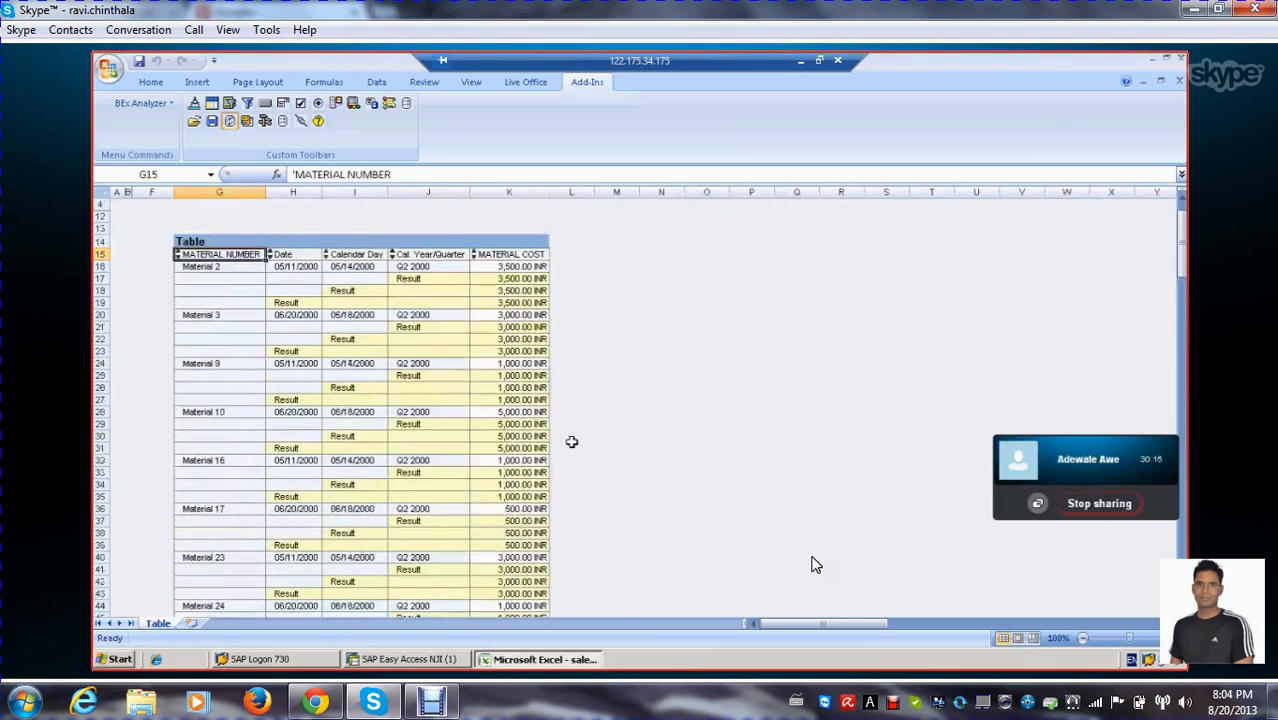
pyautogui.scroll(-1, 571, 442)
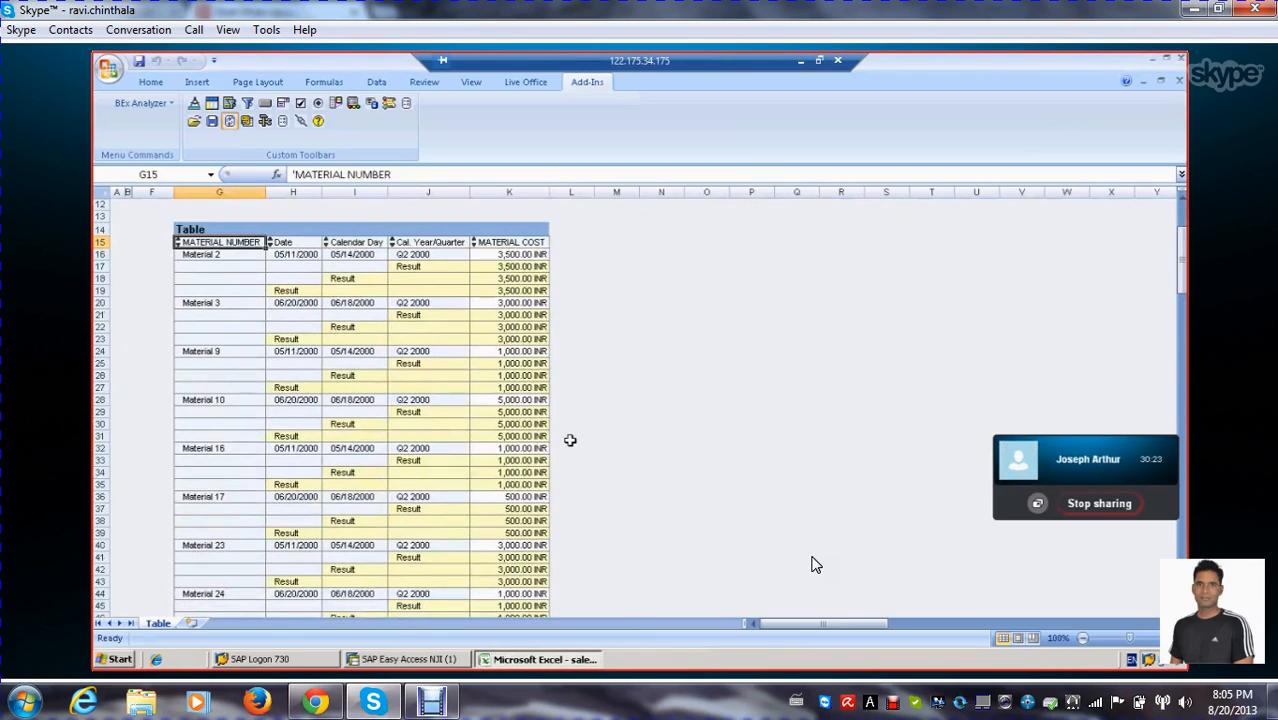
pyautogui.scroll(-1, 570, 440)
pyautogui.scroll(-1, 570, 440)
pyautogui.scroll(2, 570, 440)
pyautogui.scroll(-3, 811, 565)
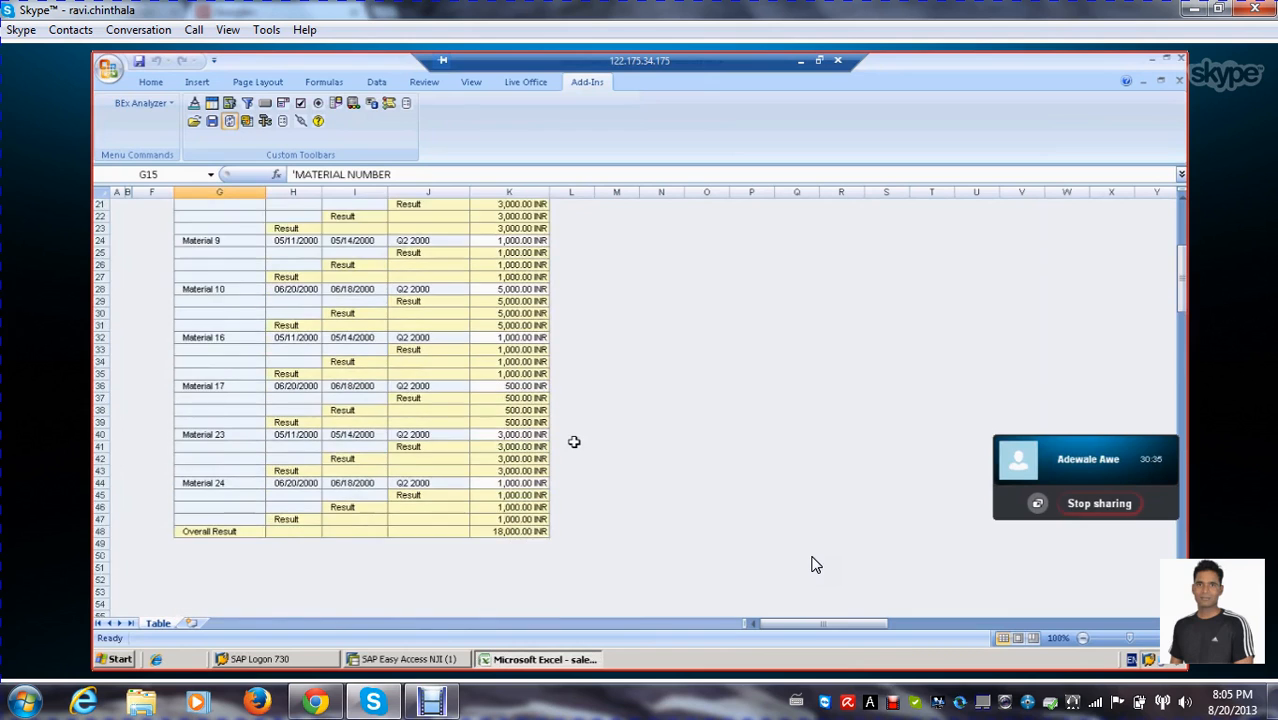
pyautogui.scroll(3, 811, 565)
pyautogui.scroll(1, 574, 441)
# Reopen the sales delivery query for editing from the results table and display its rows and columns layout with the columns area selected
pyautogui.click(240, 360)
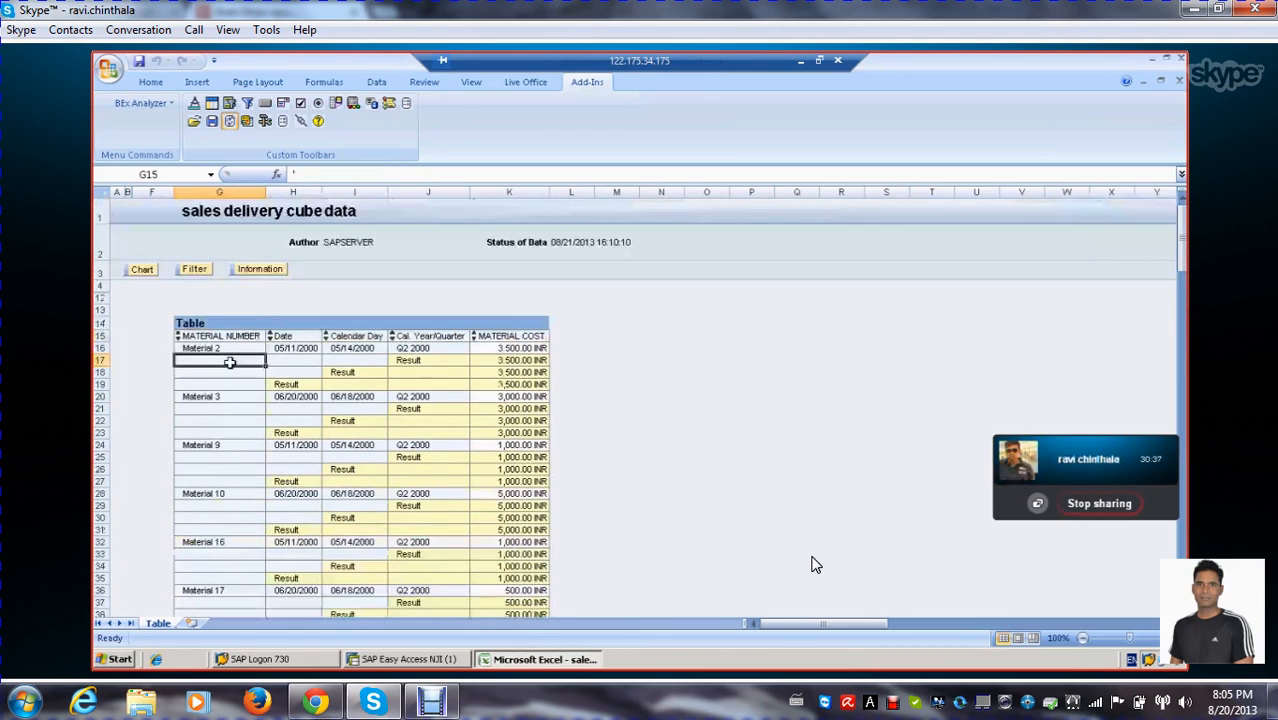
pyautogui.click(266, 122)
pyautogui.click(322, 150)
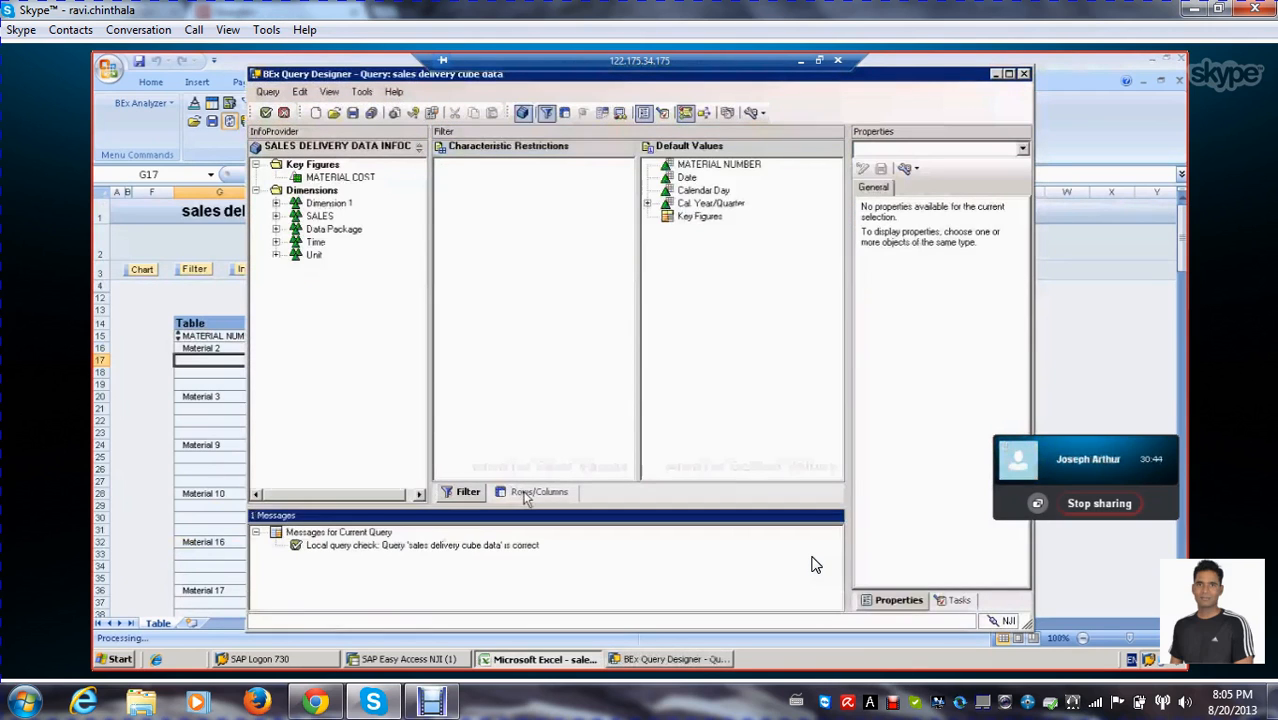
pyautogui.click(522, 492)
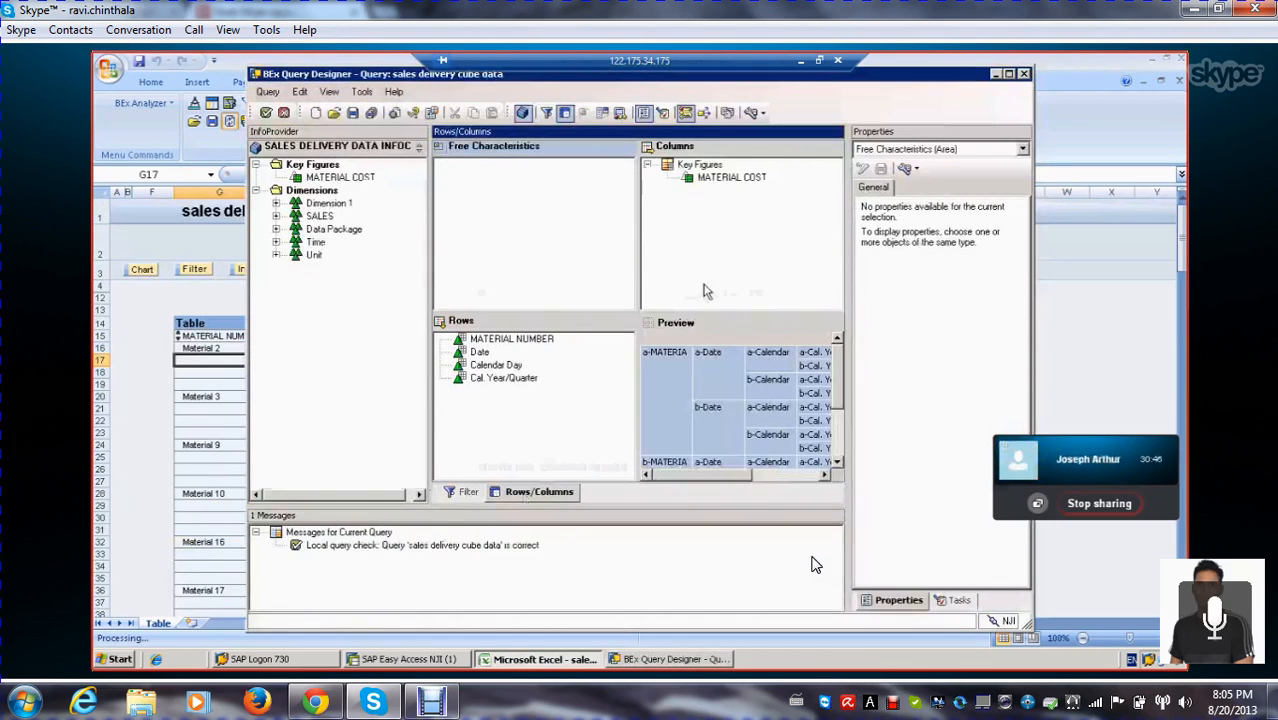
pyautogui.click(699, 217)
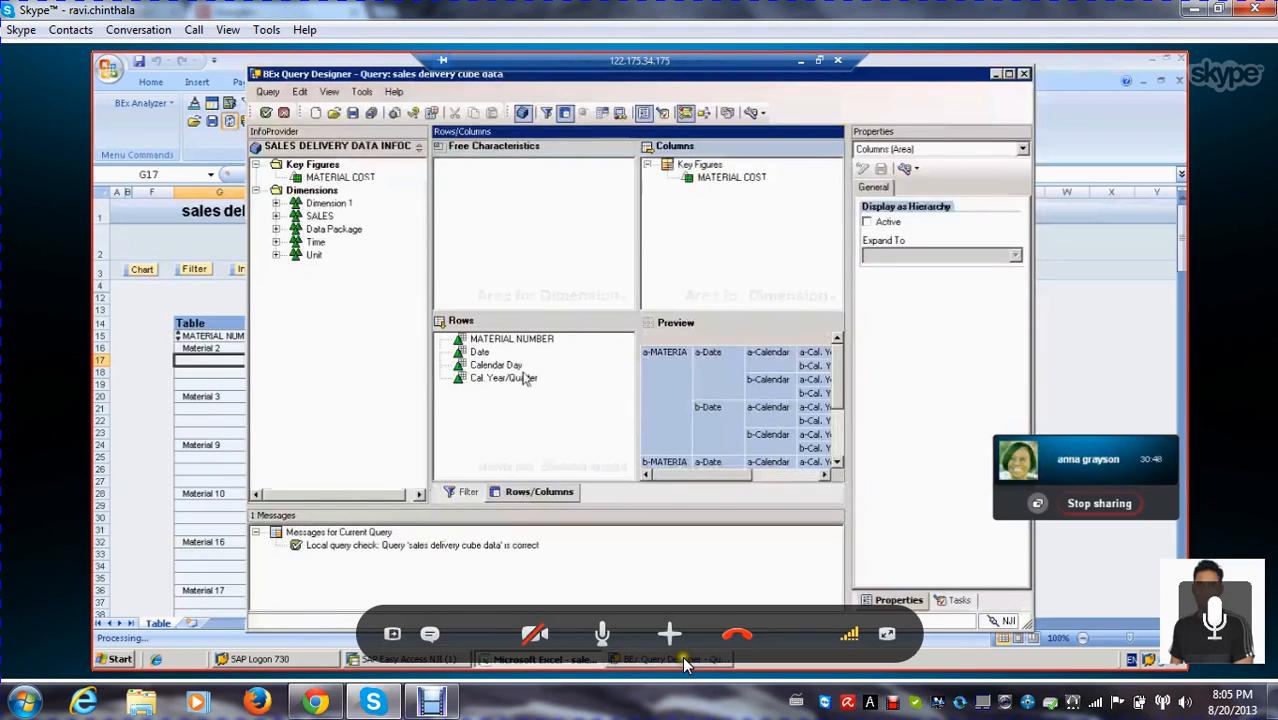
# Mute the microphone in the Skype call and unmute it again
pyautogui.click(604, 638)
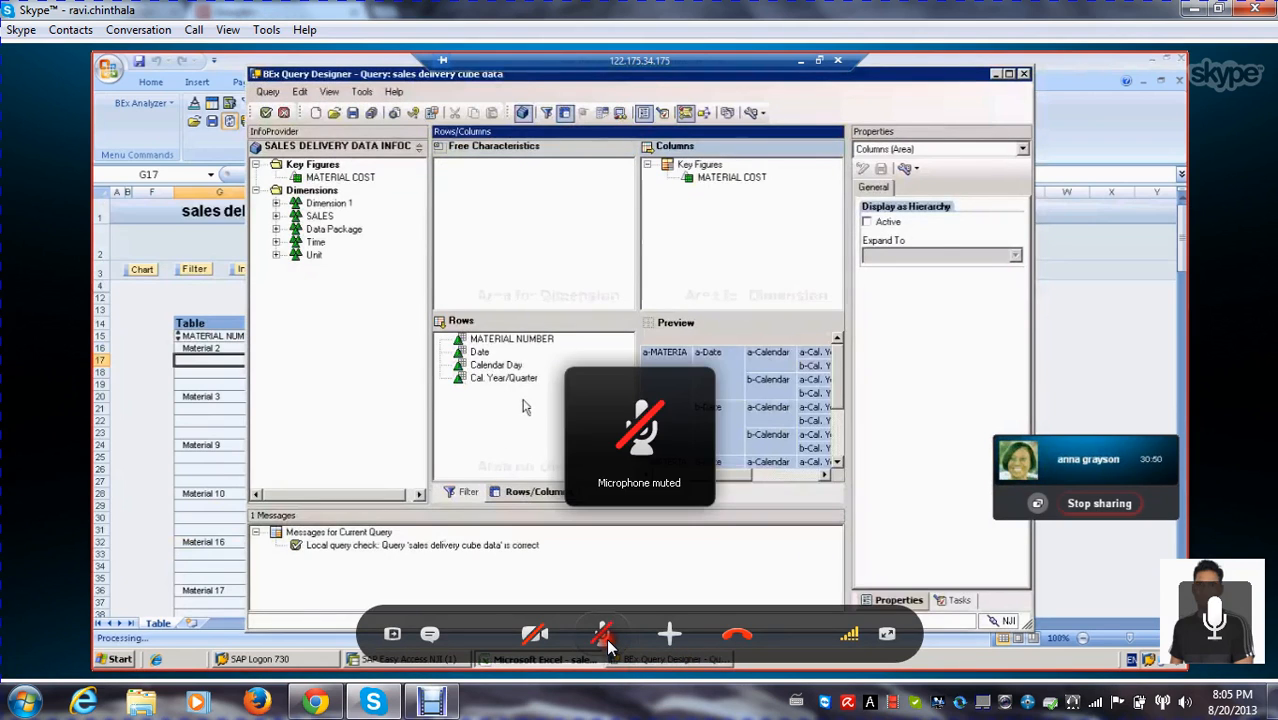
pyautogui.click(713, 228)
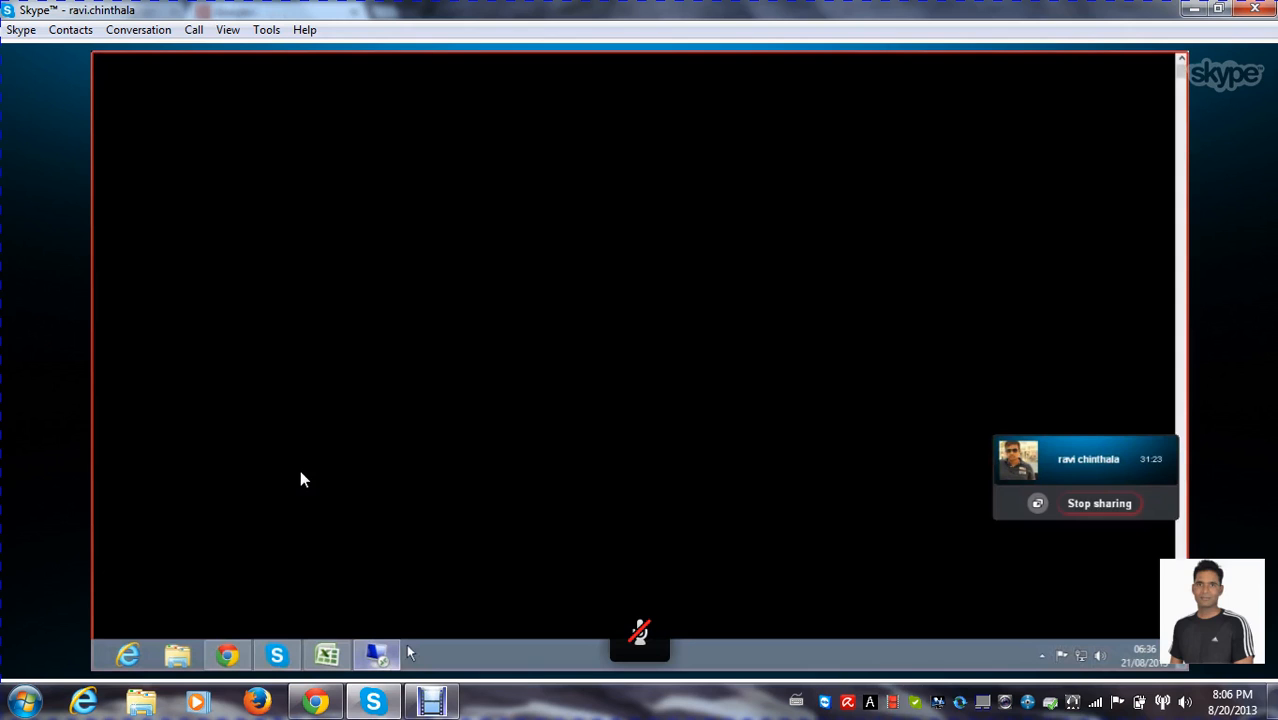
pyautogui.click(603, 634)
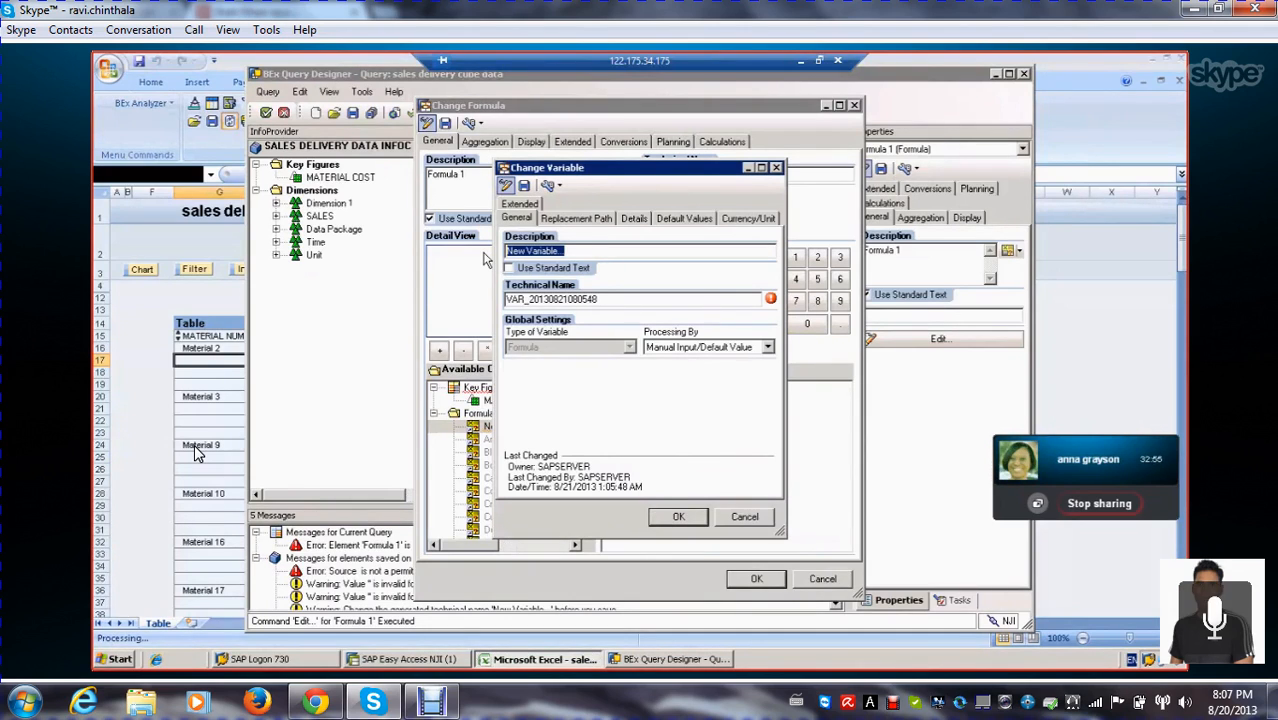
# Set the new formula variable's description to "variance on cost"
pyautogui.write('use')
pyautogui.press('BackSpace')
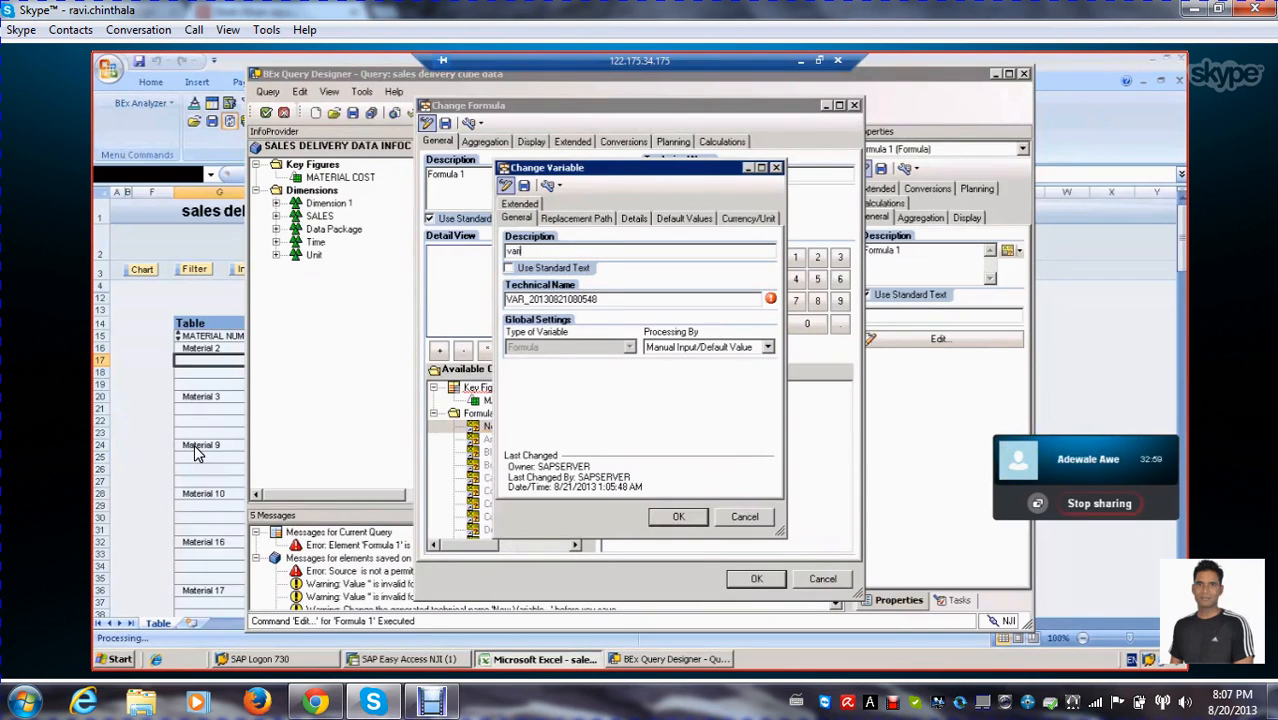
pyautogui.write('nce ')
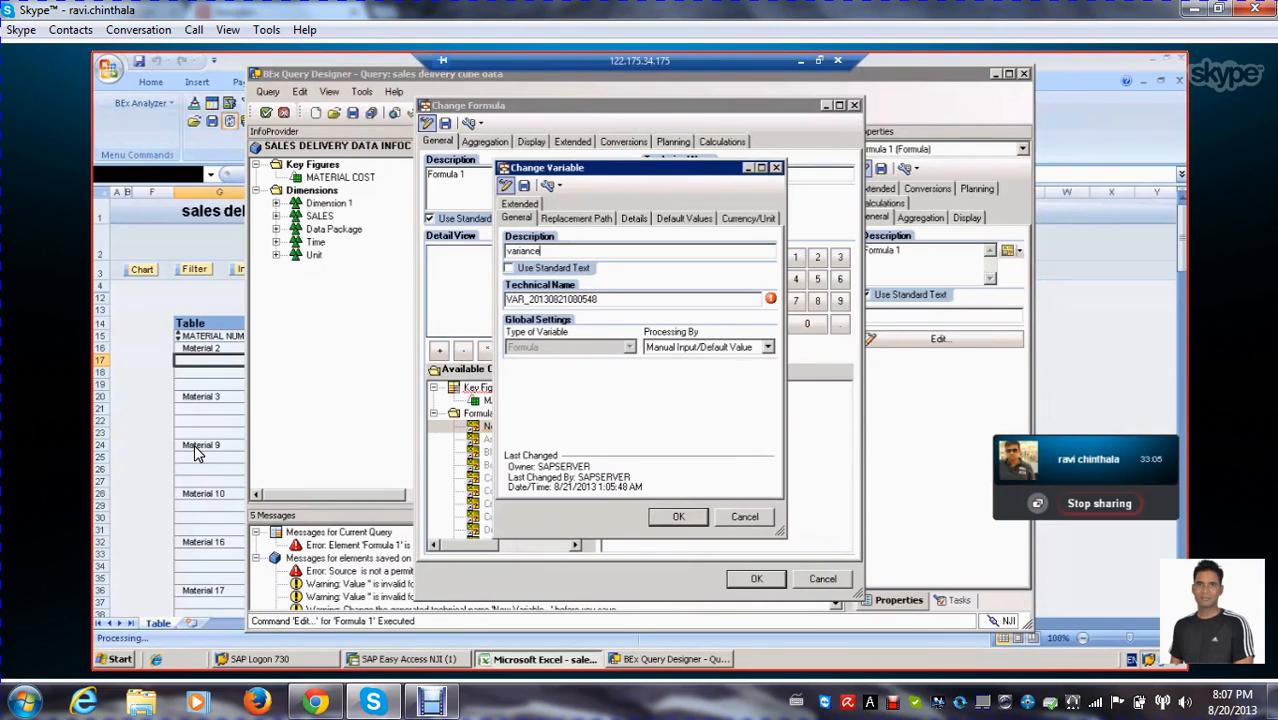
pyautogui.write('on cost')
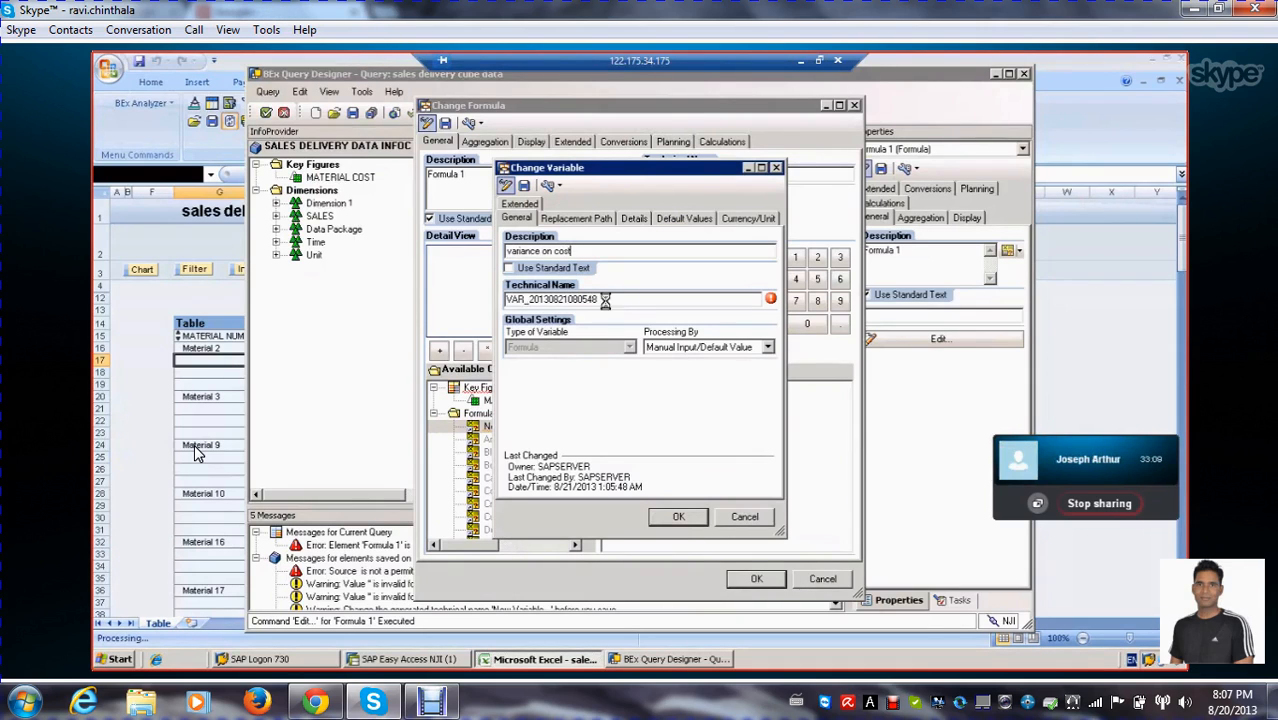
# Replace the formula variable's technical name with ZVAR_FOR_1
pyautogui.moveTo(604, 300); pyautogui.dragTo(392, 268)
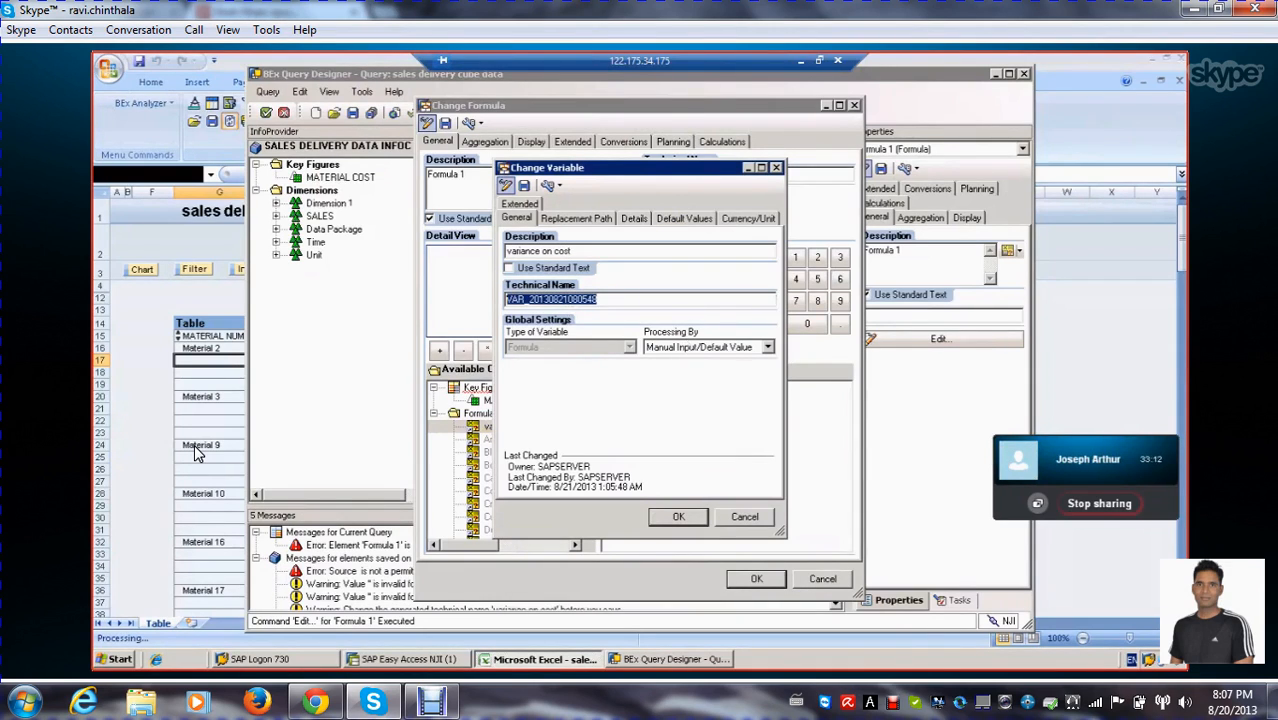
pyautogui.write('ZVAR')
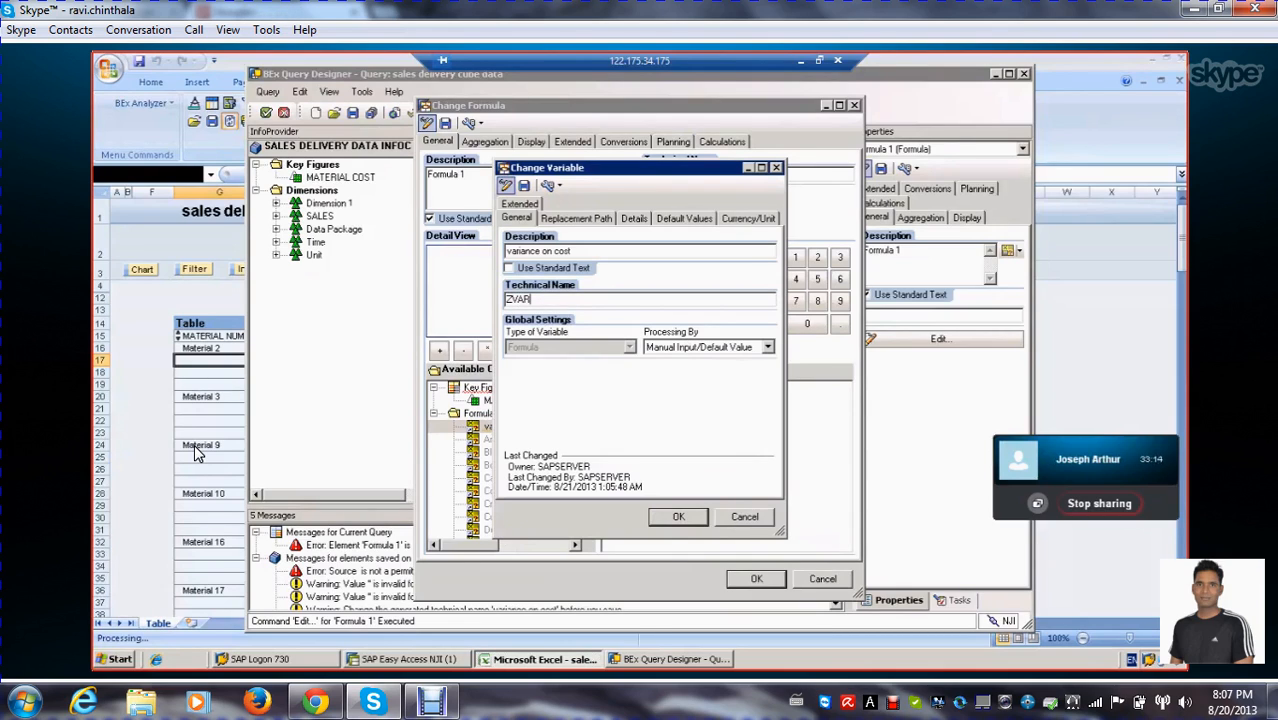
pyautogui.write('_FOR_1')
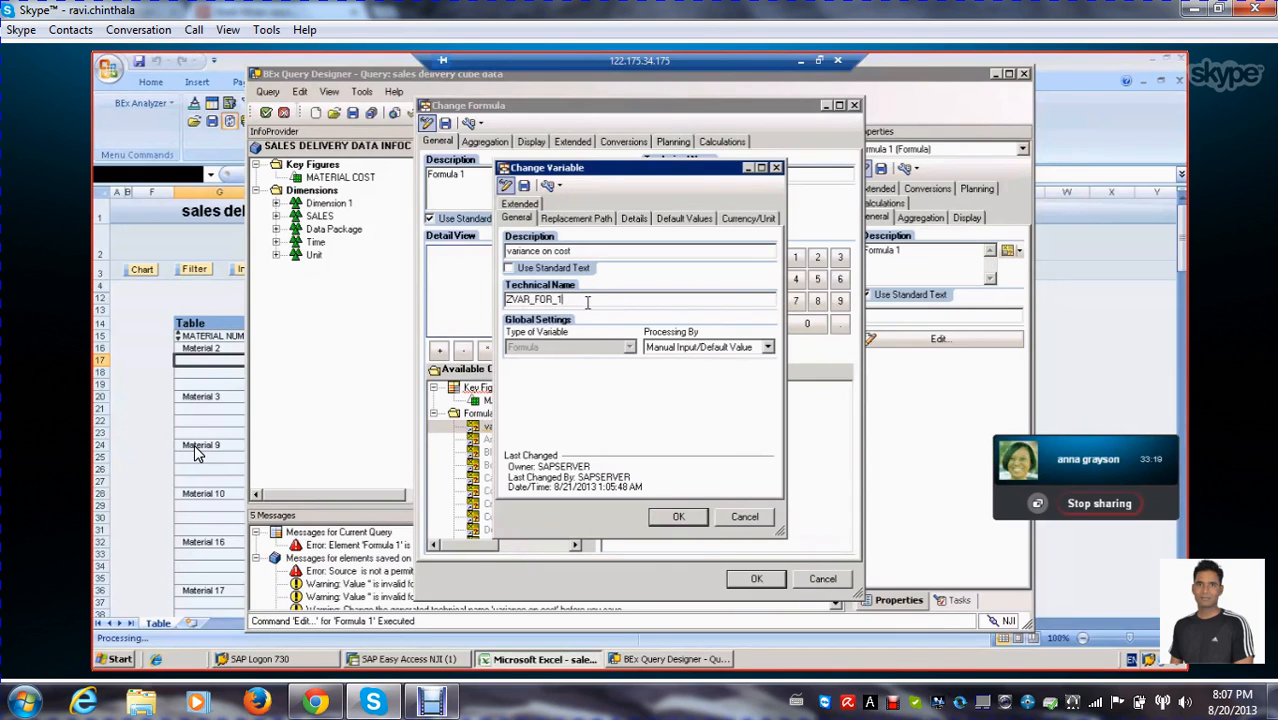
# Review the formula variable's processing types and keep Manual Input/Default Value selected
pyautogui.click(767, 347)
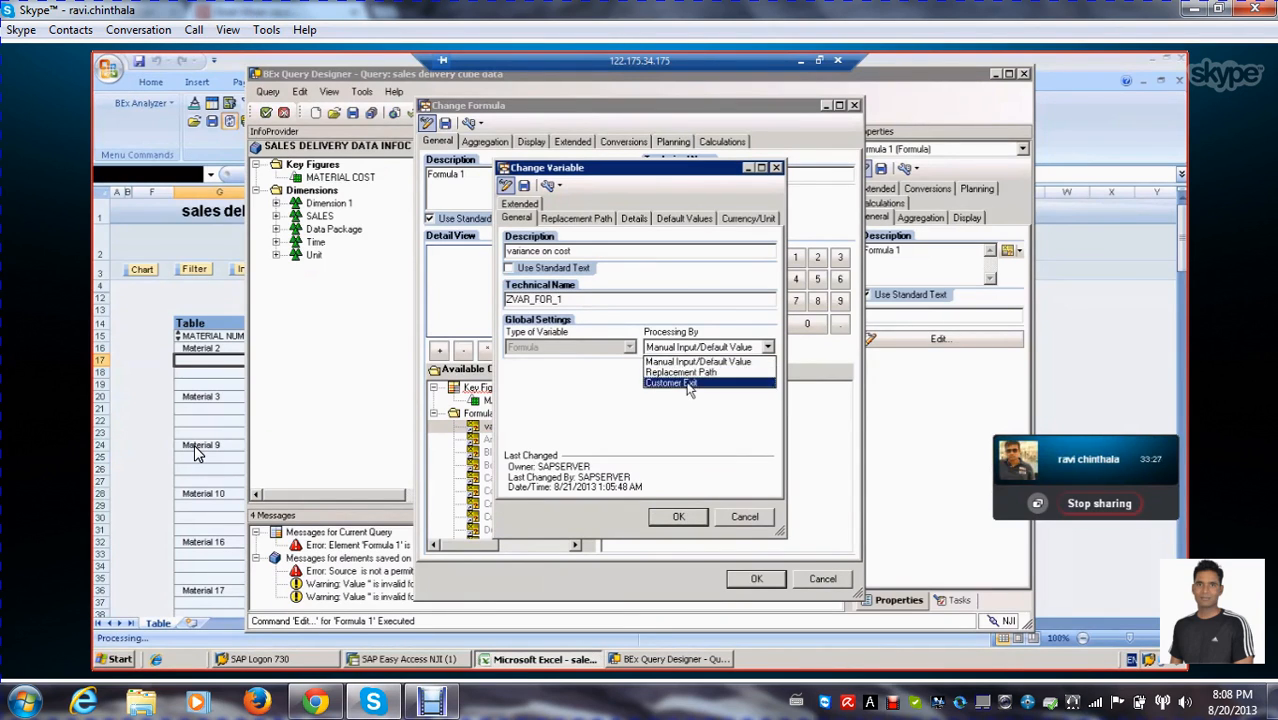
pyautogui.click(697, 362)
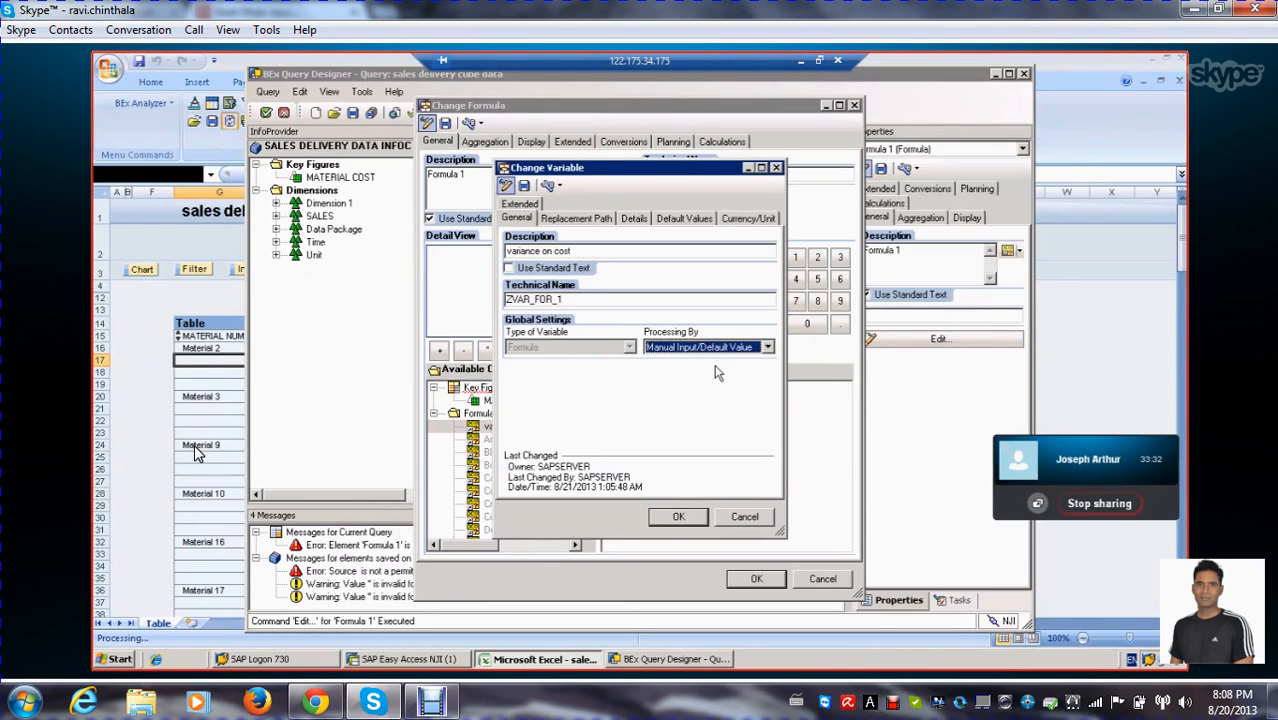
pyautogui.click(767, 347)
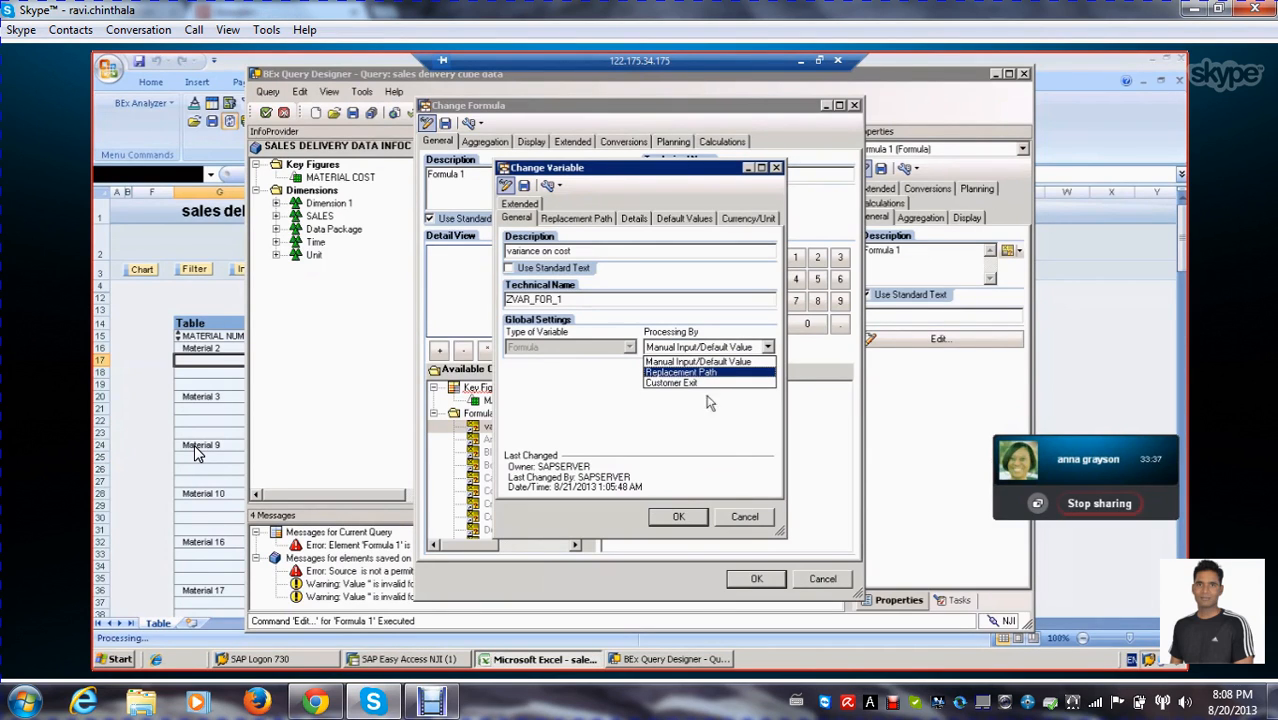
pyautogui.press('Return')
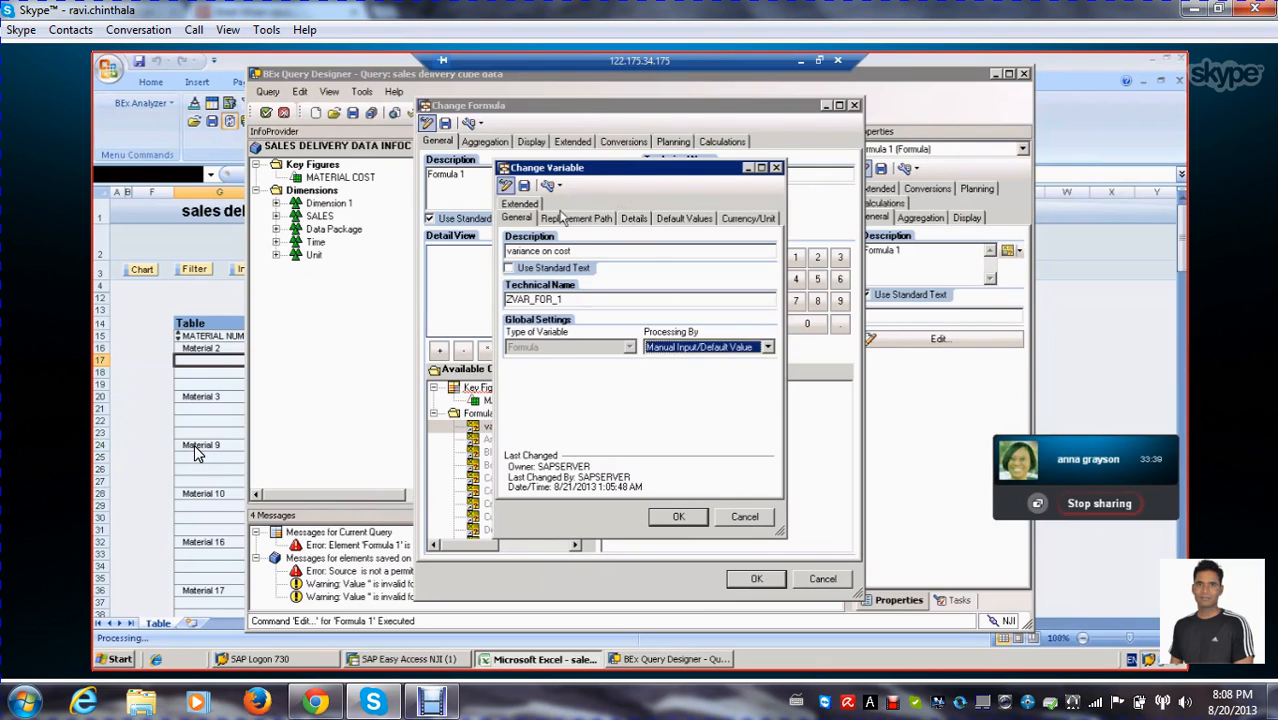
# Set the formula variable's processing type to Replacement Path and review the reference characteristics, keeping Date selected
pyautogui.click(576, 218)
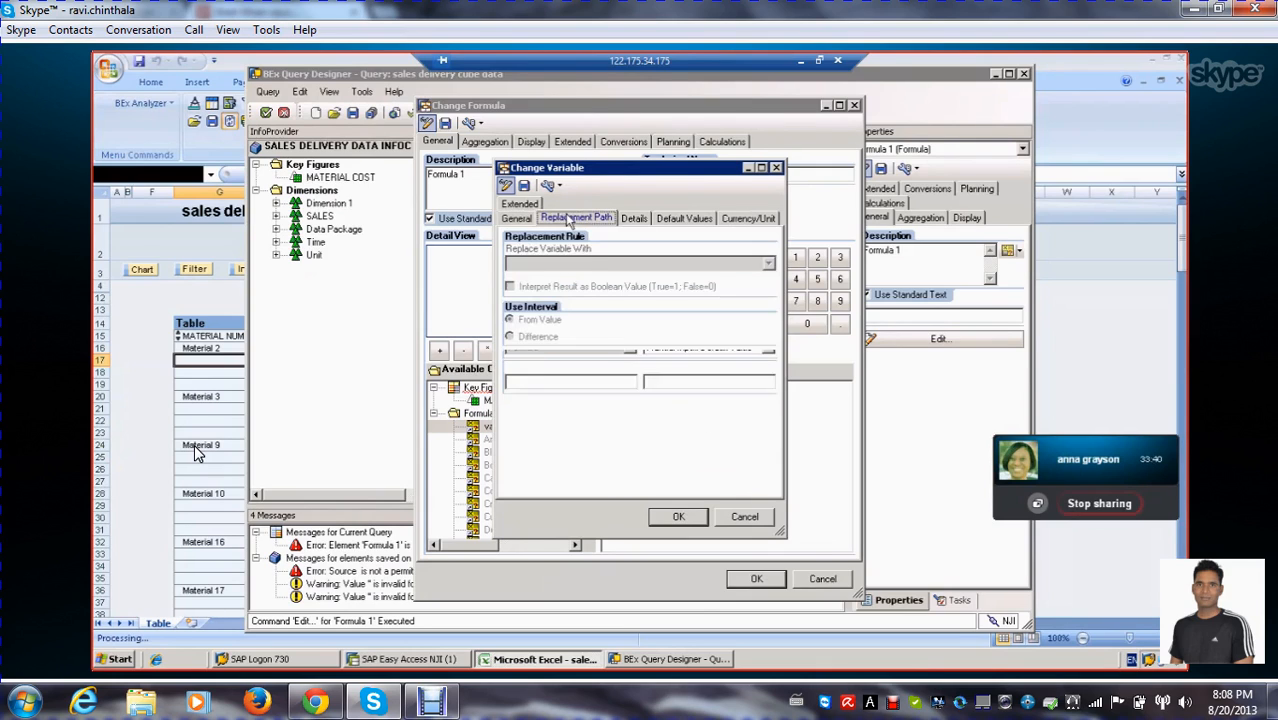
pyautogui.click(516, 218)
pyautogui.click(768, 347)
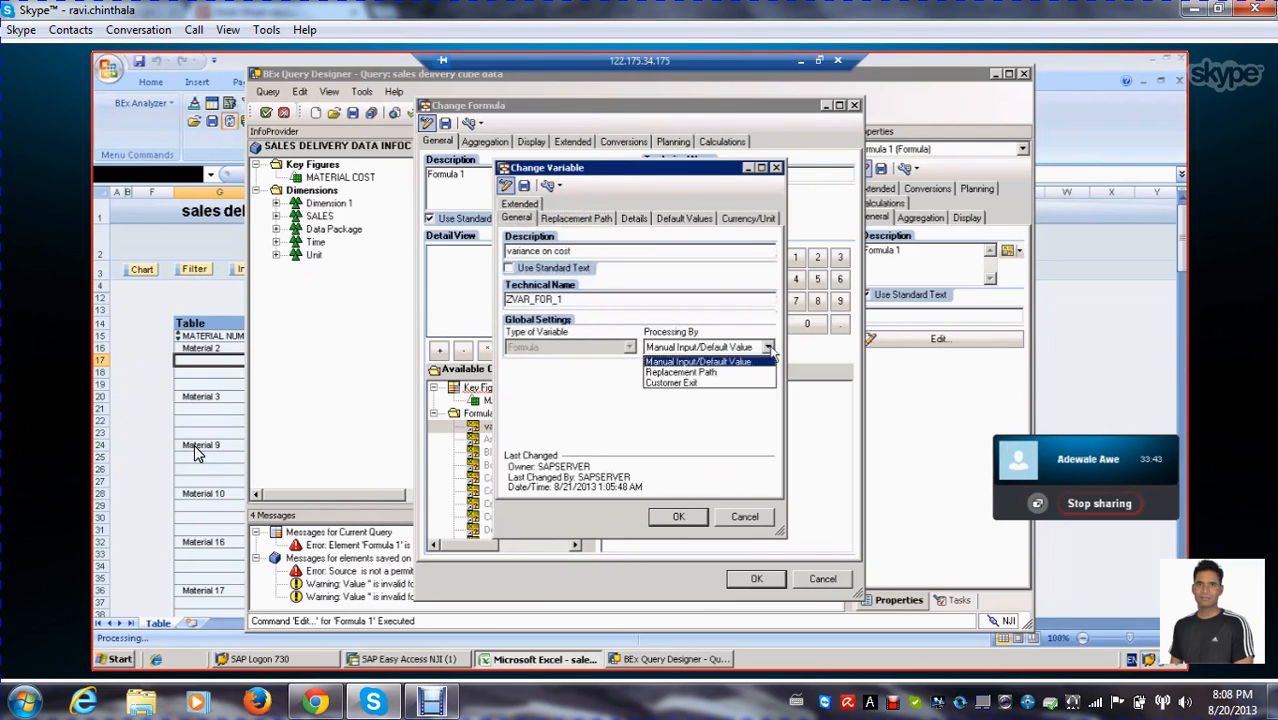
pyautogui.click(682, 372)
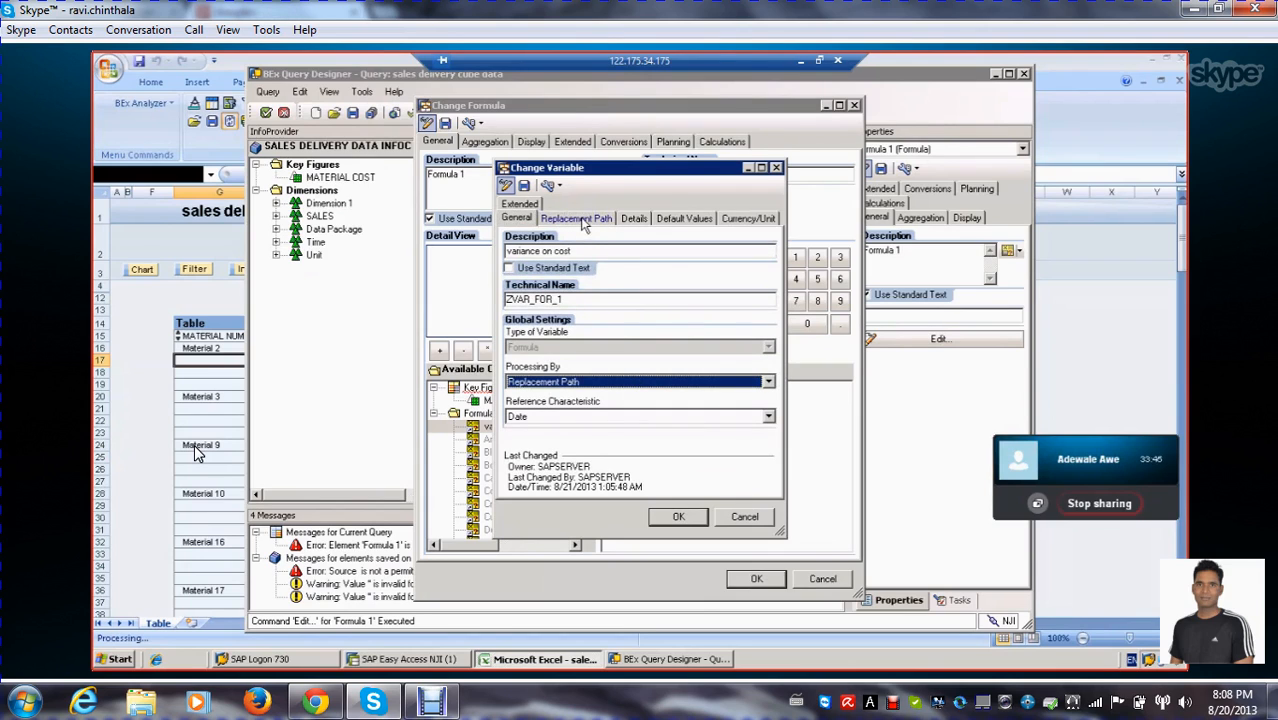
pyautogui.click(768, 416)
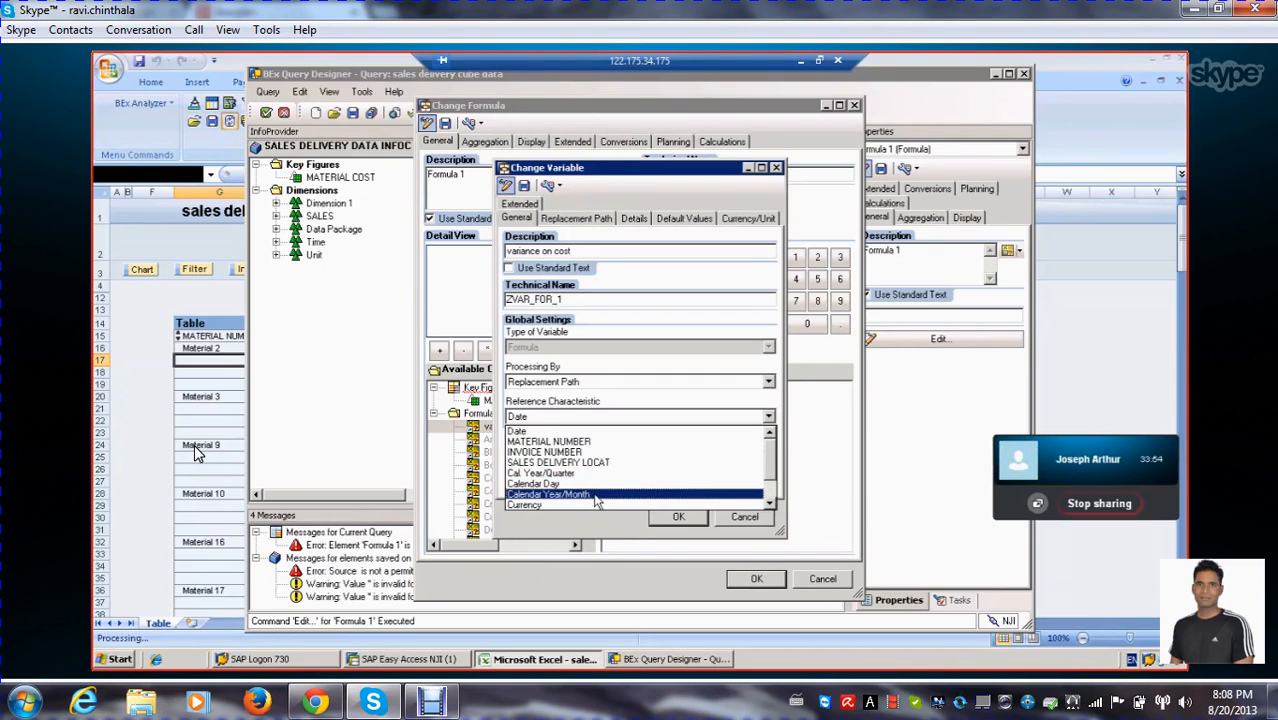
pyautogui.click(632, 412)
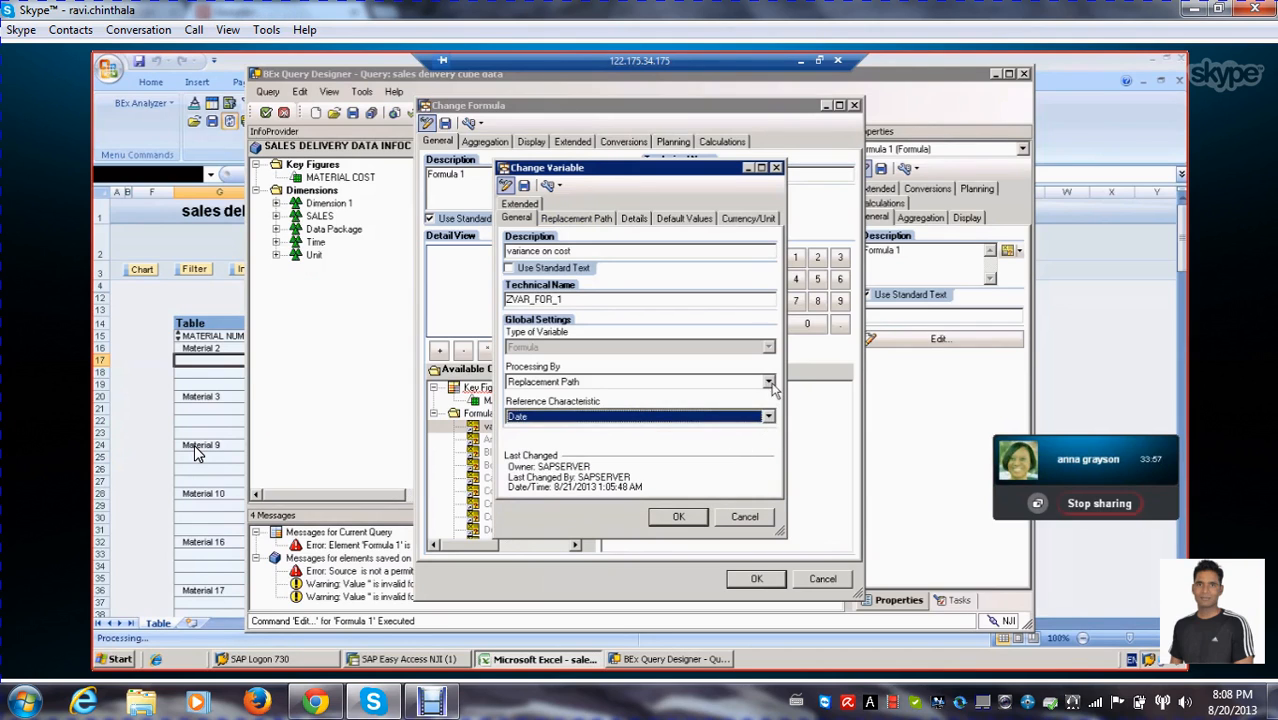
# Review the variable's replacement rule and interval settings, and set its processing type to Customer Exit
pyautogui.click(768, 383)
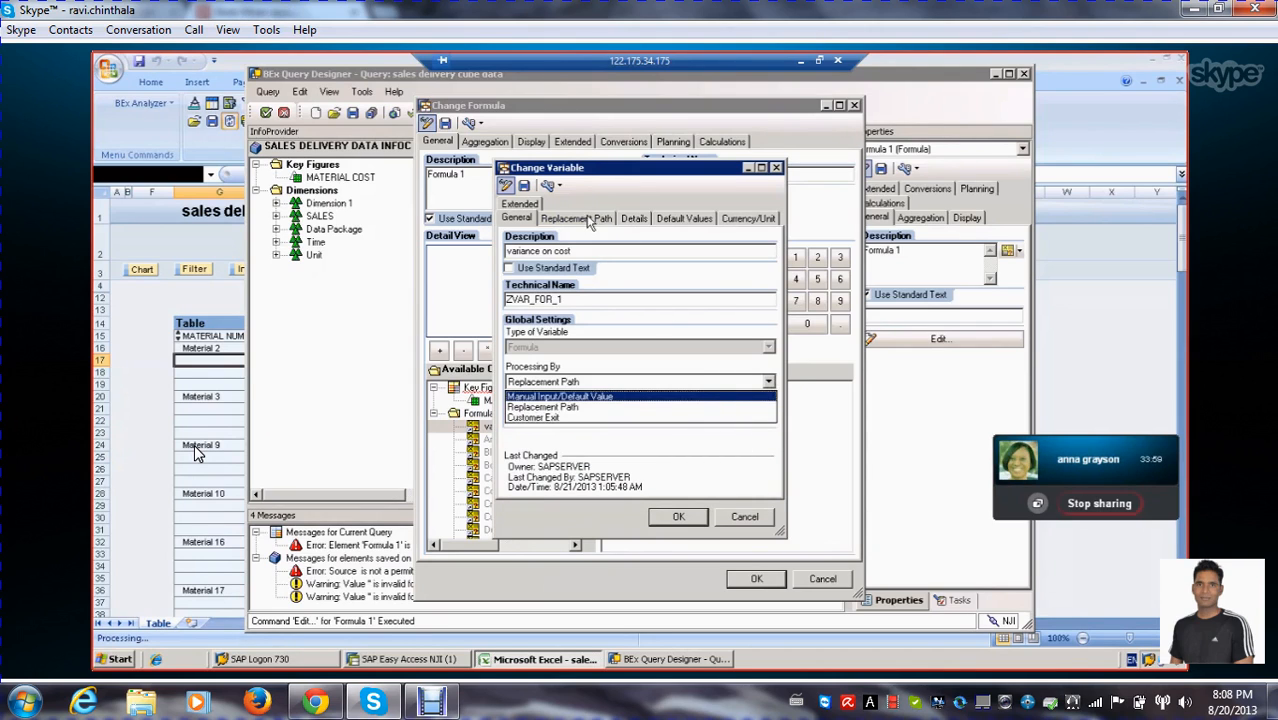
pyautogui.click(588, 218)
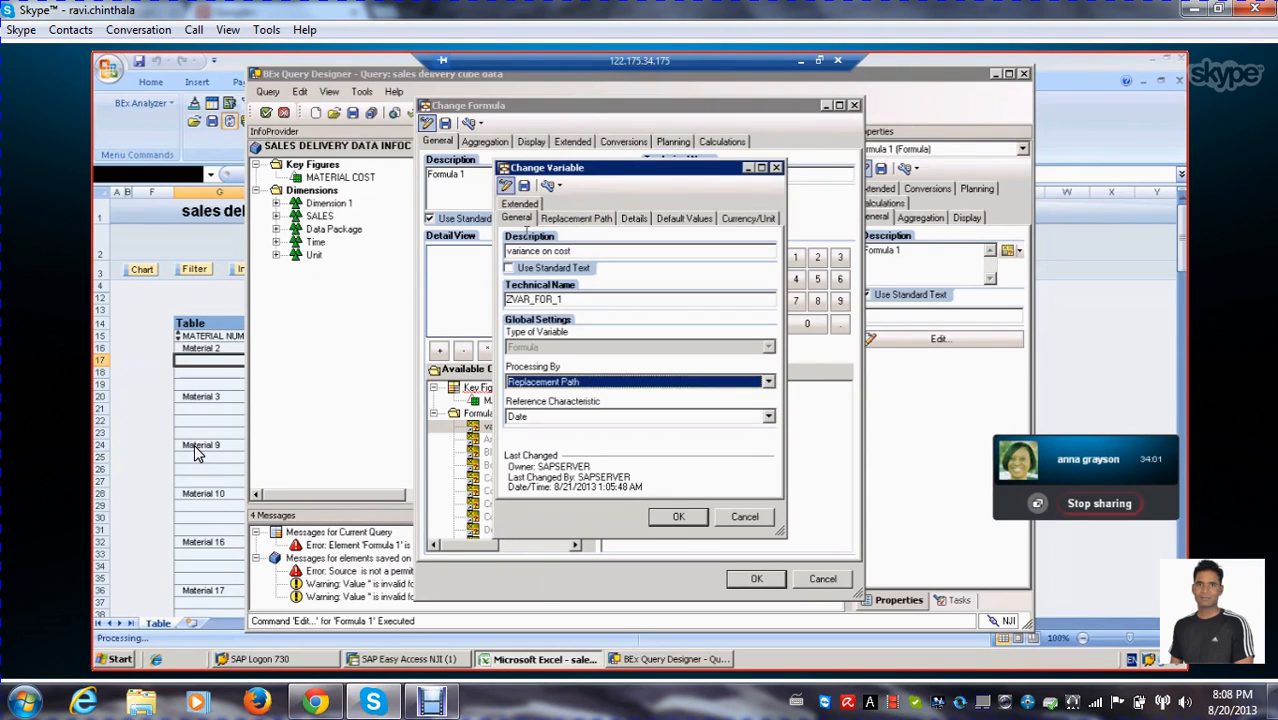
pyautogui.click(588, 218)
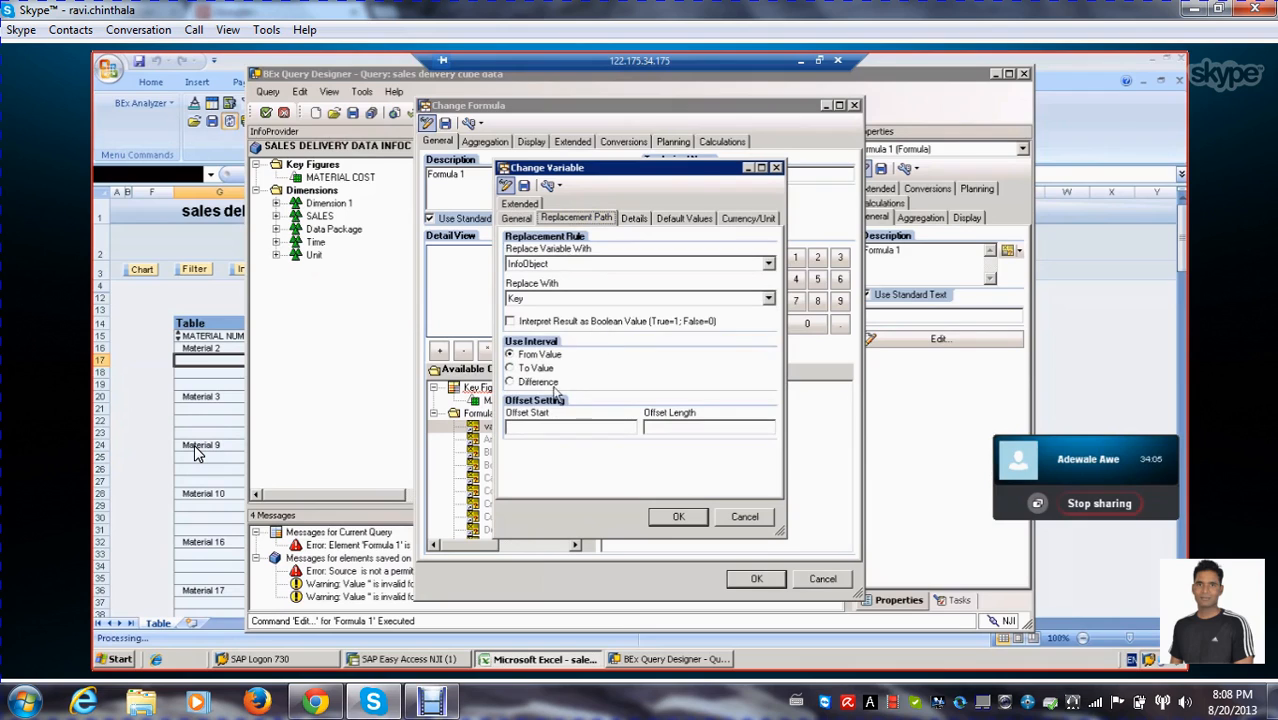
pyautogui.click(517, 220)
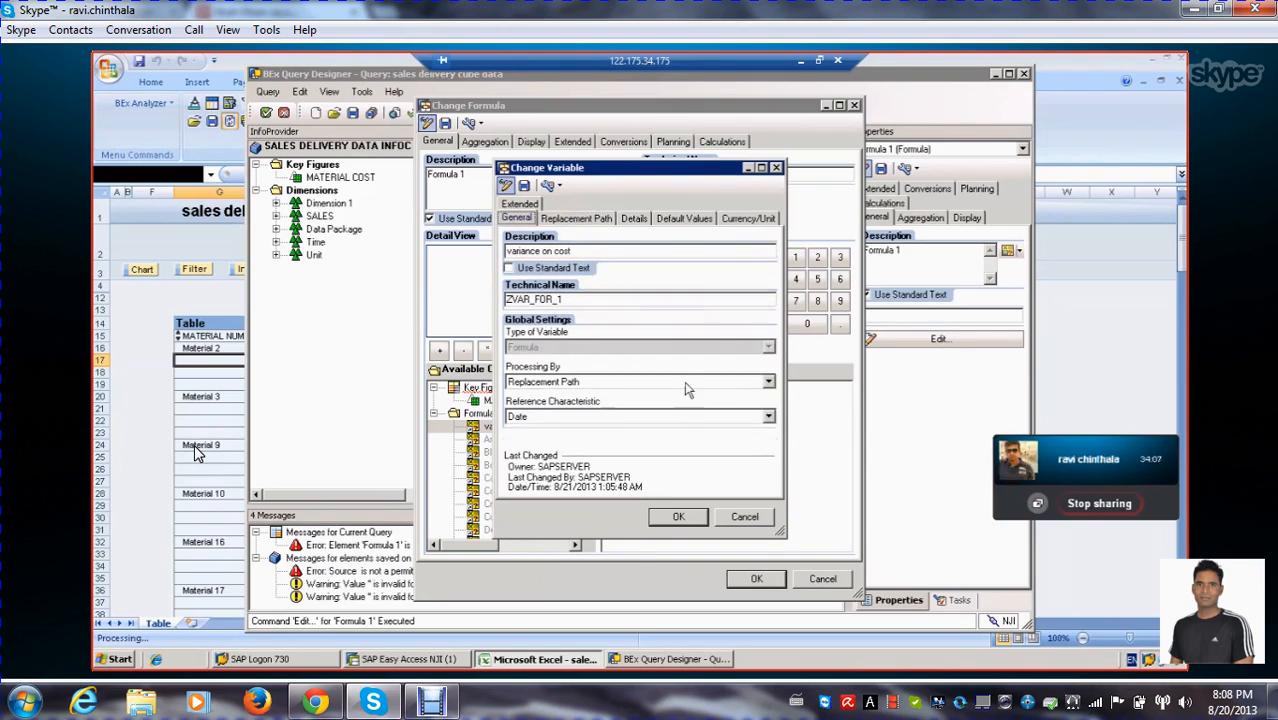
pyautogui.click(768, 383)
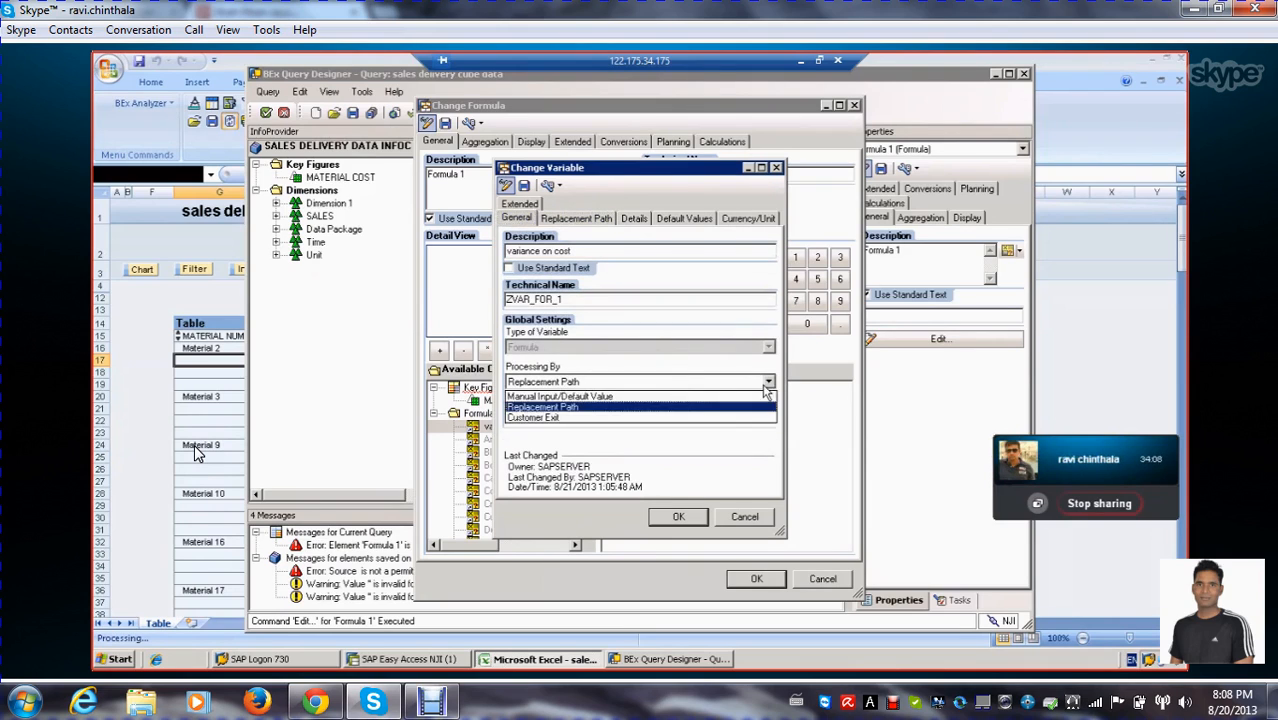
pyautogui.click(585, 418)
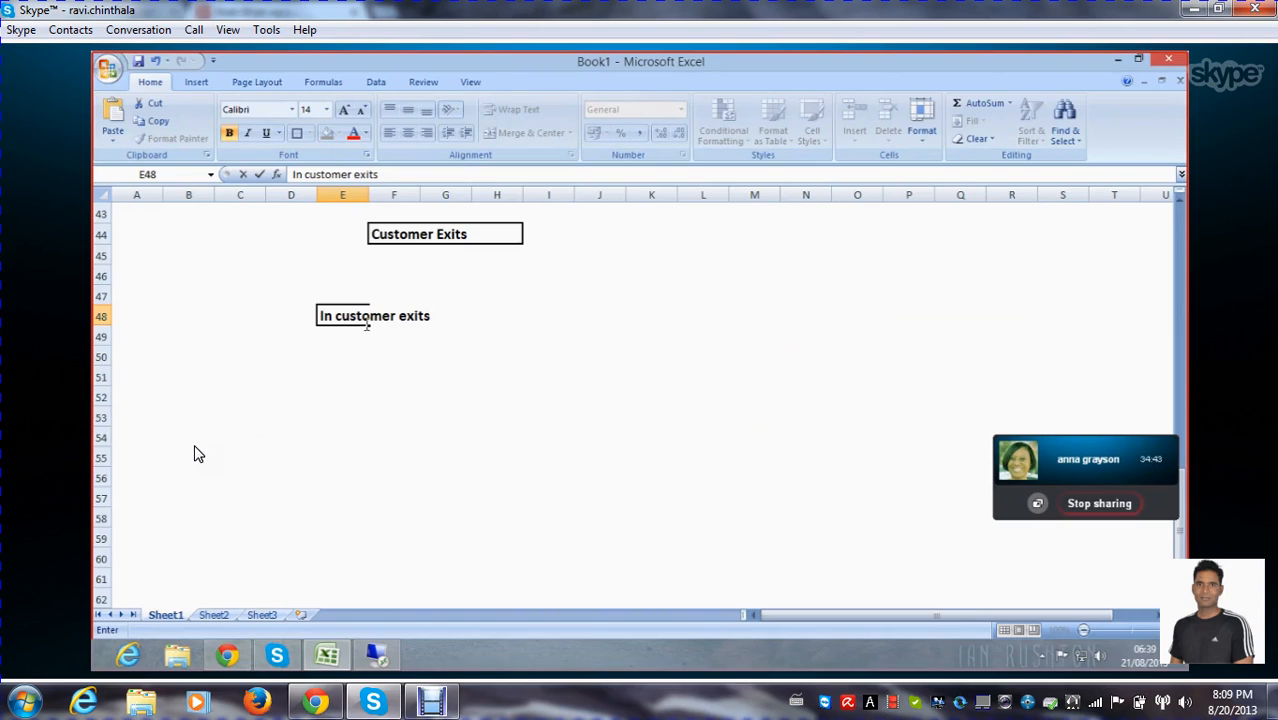
# Complete the note in cell E48 of the Book1 Excel workbook to read "In customer exits Variables, to customize."
pyautogui.write('Var')
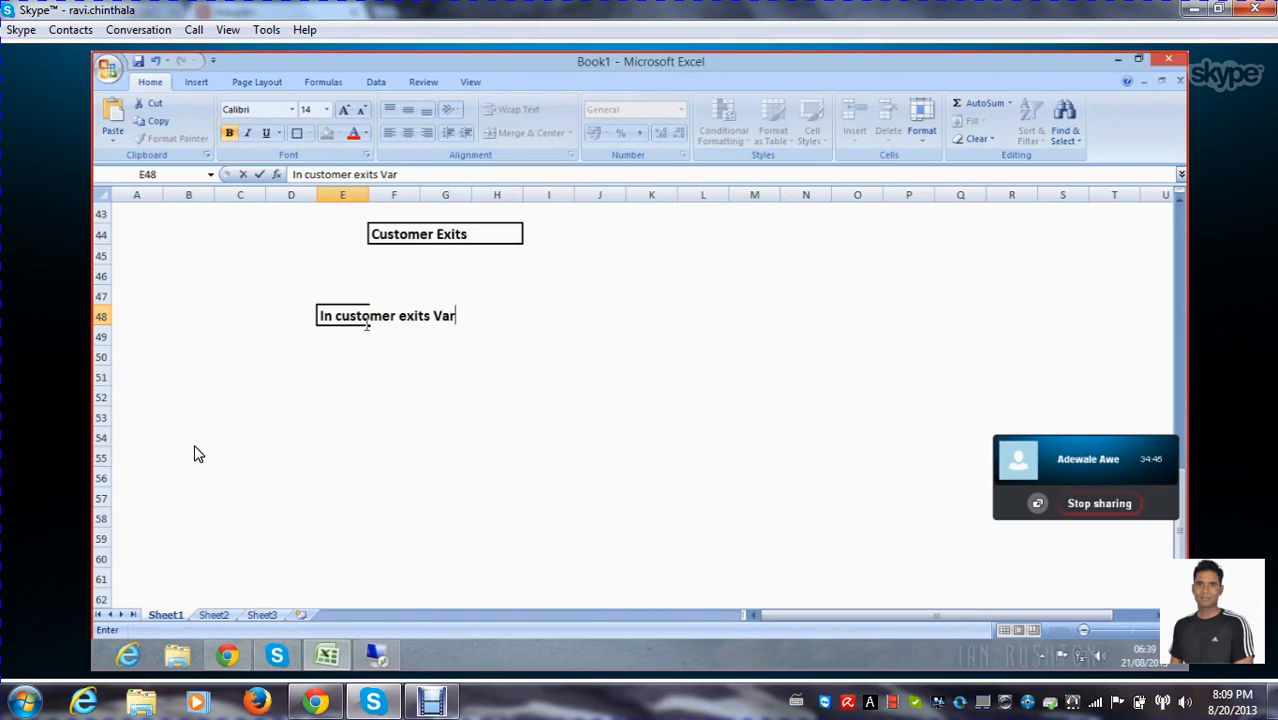
pyautogui.write('iables, and')
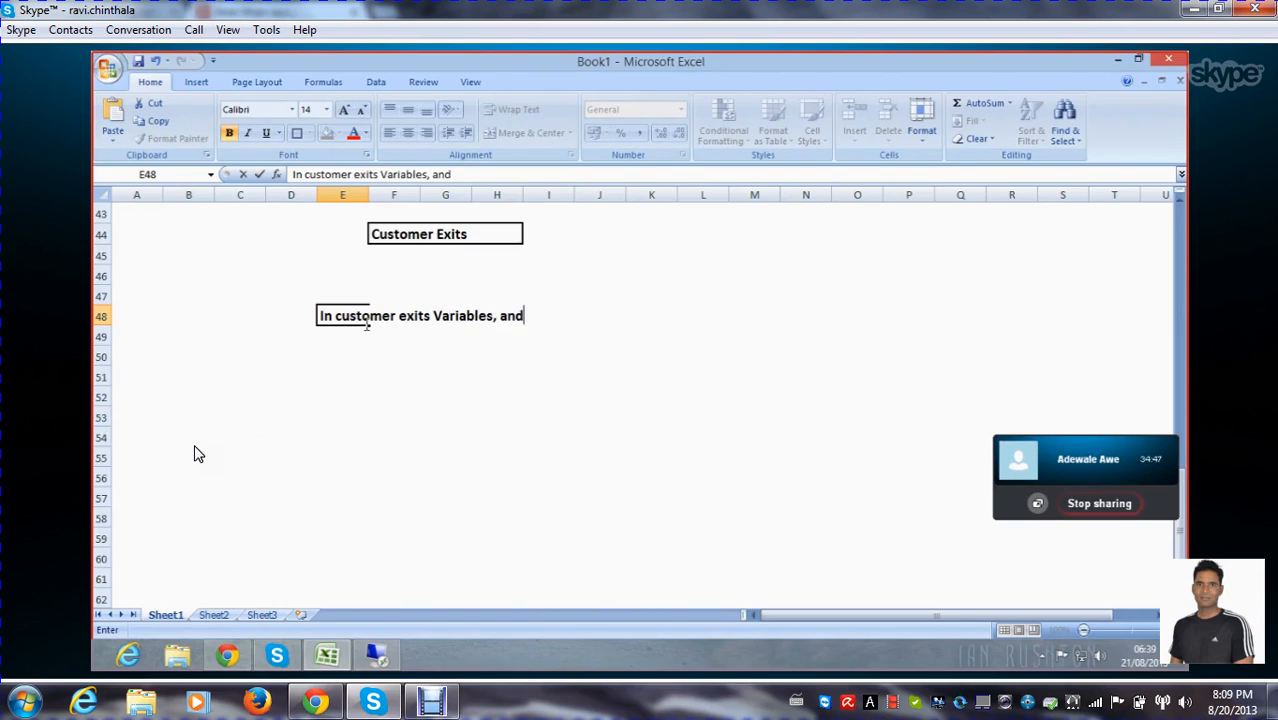
pyautogui.press('BackSpace')
pyautogui.press('BackSpace')
pyautogui.press('BackSpace')
pyautogui.write('to')
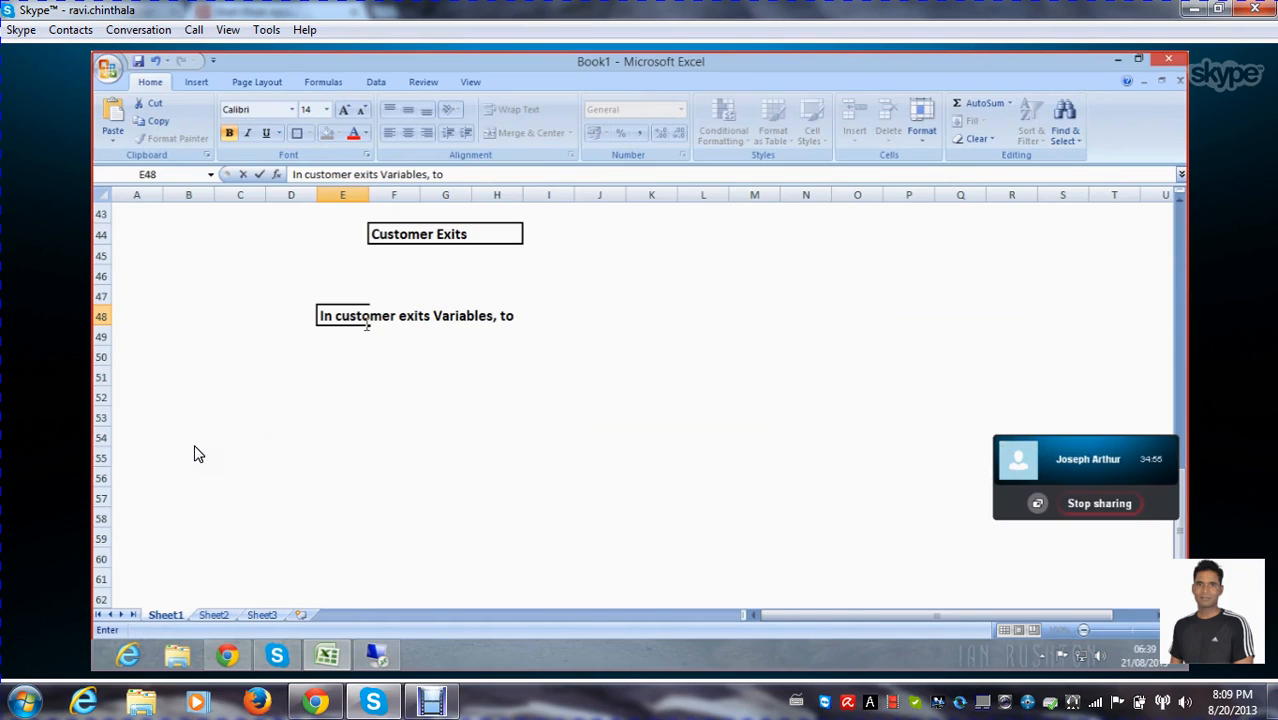
pyautogui.write('customize.')
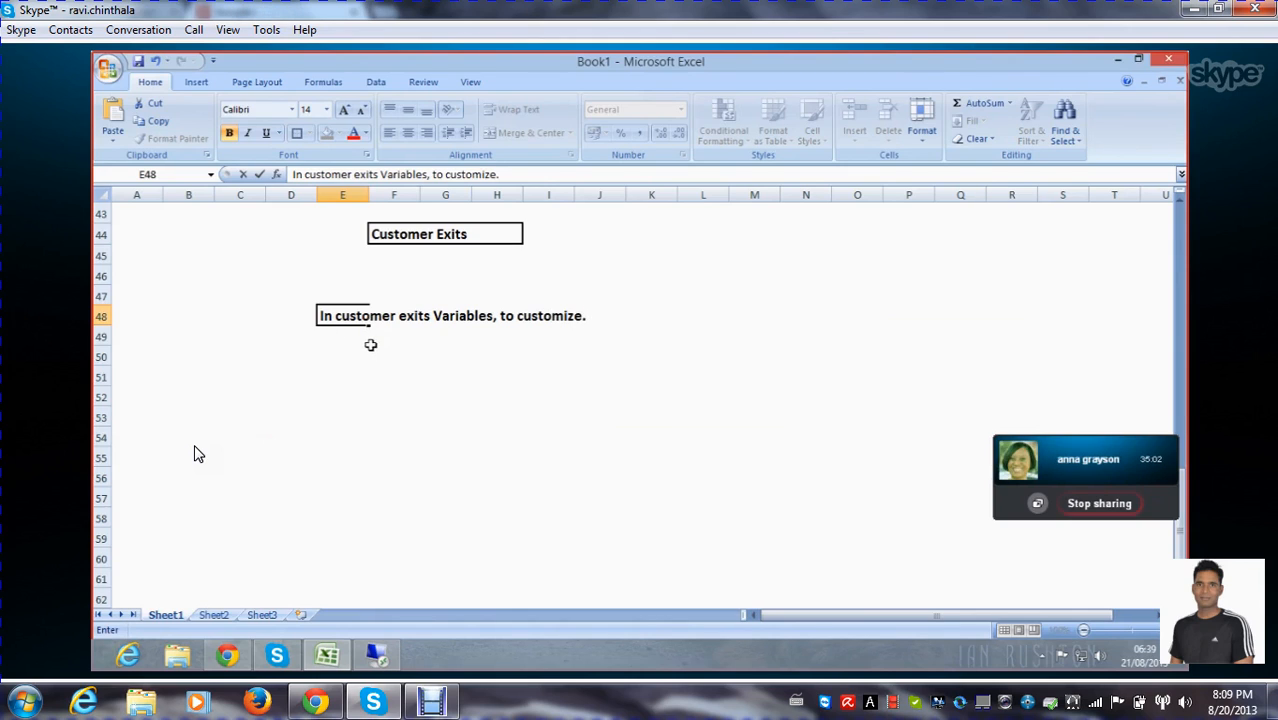
pyautogui.scroll(-2, 375, 353)
pyautogui.scroll(5, 375, 353)
pyautogui.scroll(-2, 373, 351)
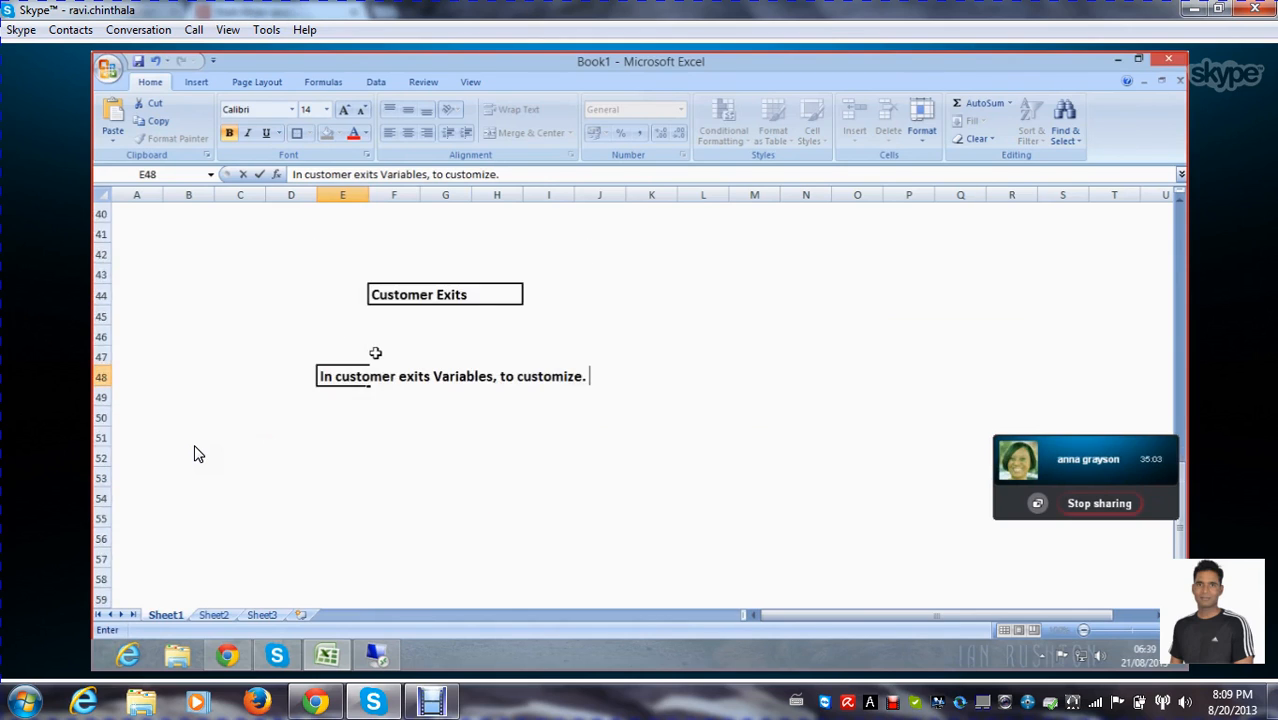
pyautogui.click(342, 479)
# Enter CMOD in cell F52 below the customer exits note
pyautogui.scroll(-1, 450, 418)
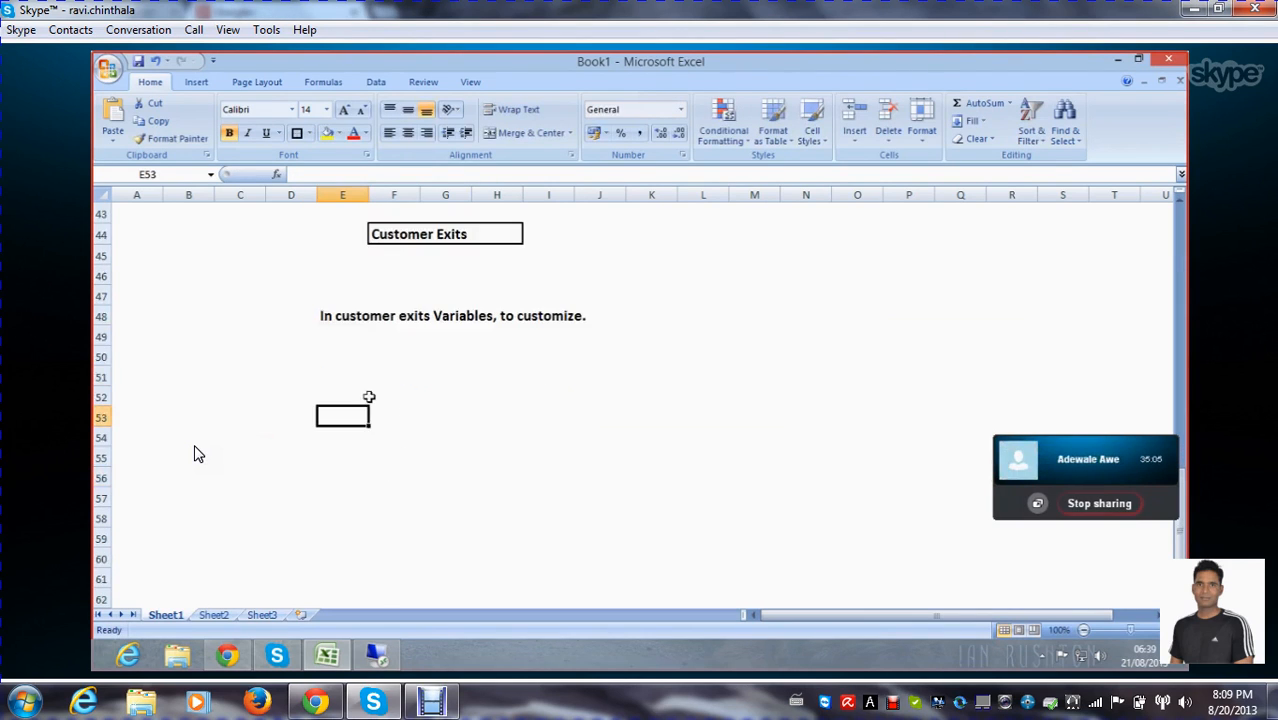
pyautogui.click(372, 394)
pyautogui.click(342, 394)
pyautogui.doubleClick(346, 398)
pyautogui.click(429, 429)
pyautogui.click(415, 402)
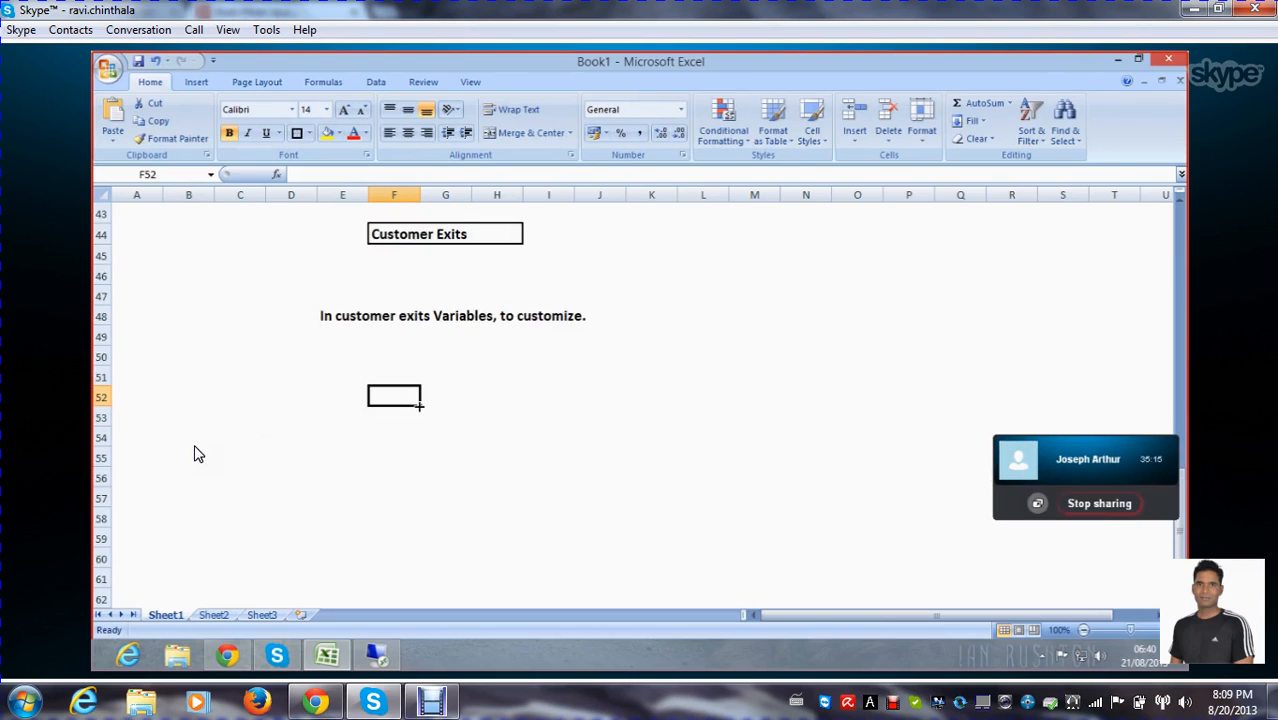
pyautogui.write('CMOD')
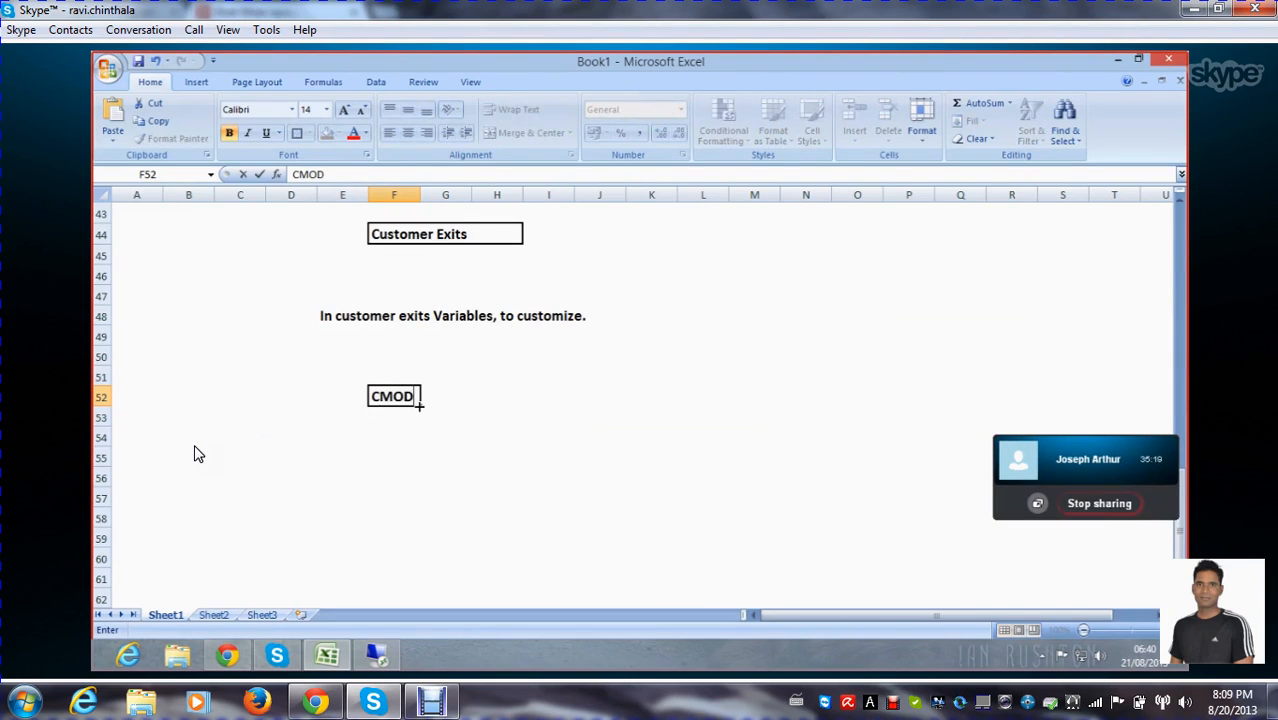
pyautogui.press('Return')
pyautogui.press('Return')
pyautogui.press('Return')
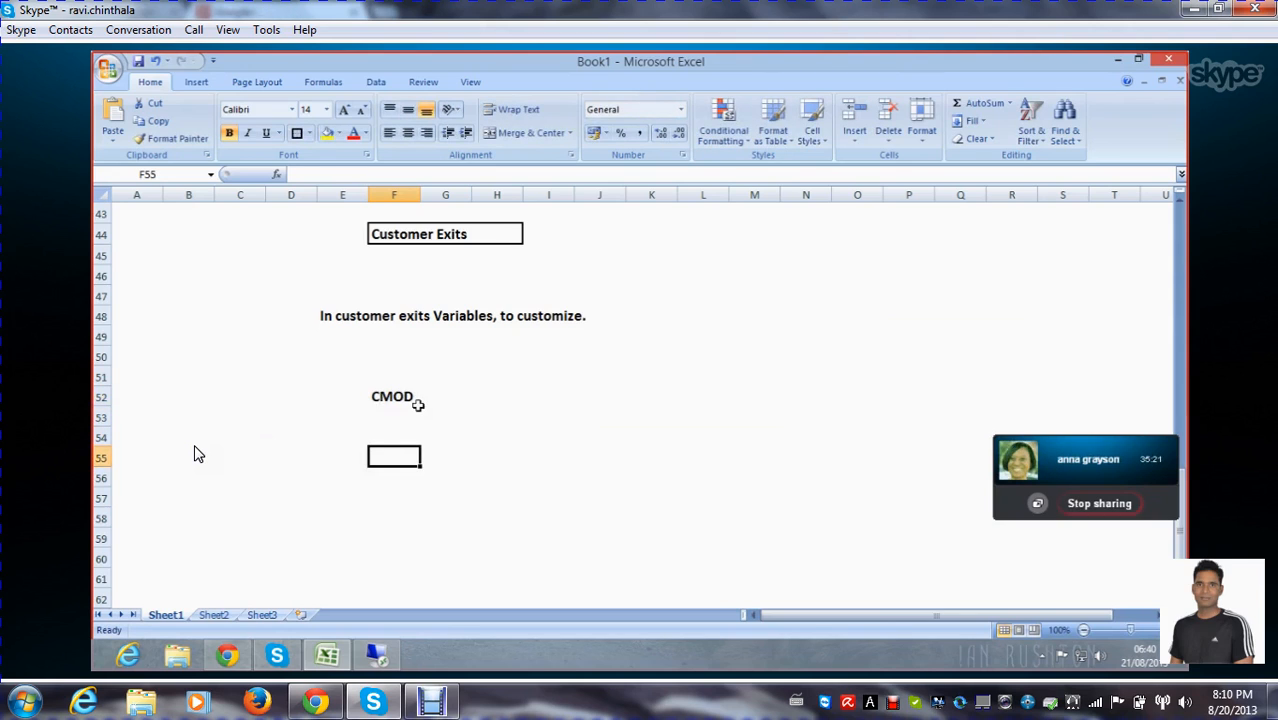
# Enter SMOD in cell F55 and RSR00001 in cell F58
pyautogui.write('SMOD')
pyautogui.press('Return')
pyautogui.press('Return')
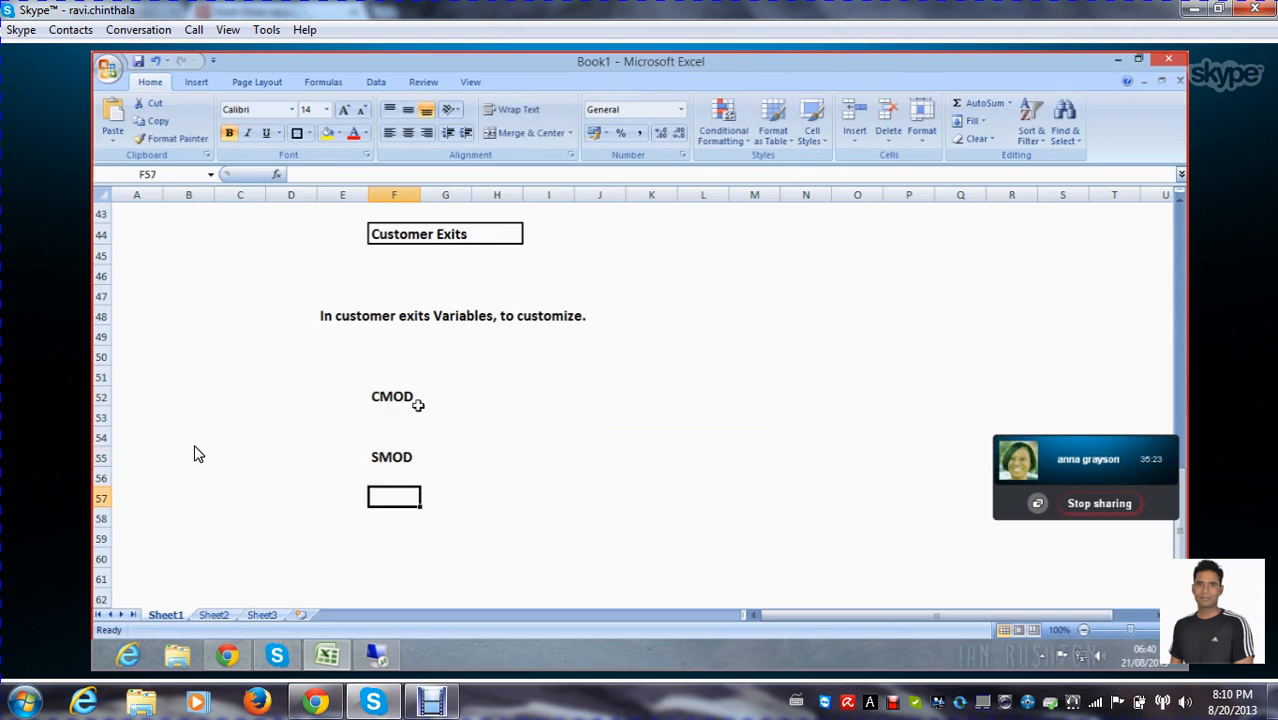
pyautogui.scroll(-1, 420, 403)
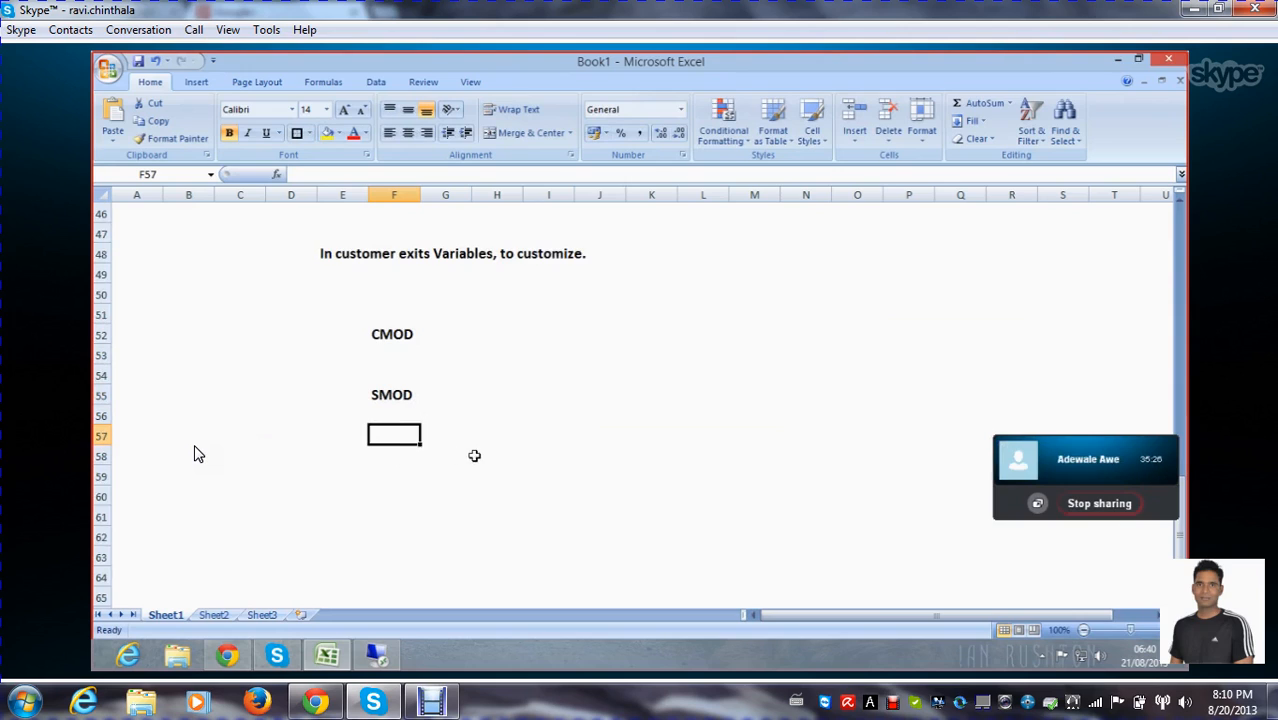
pyautogui.press('Return')
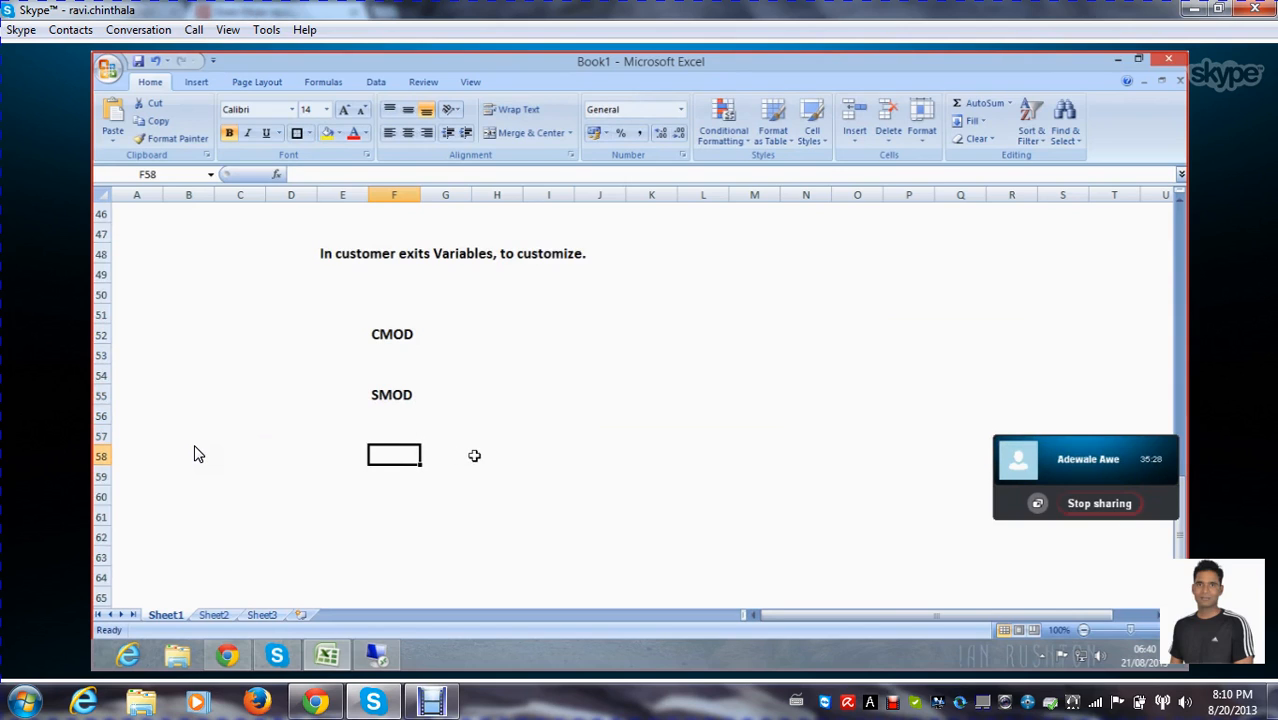
pyautogui.write('RSR')
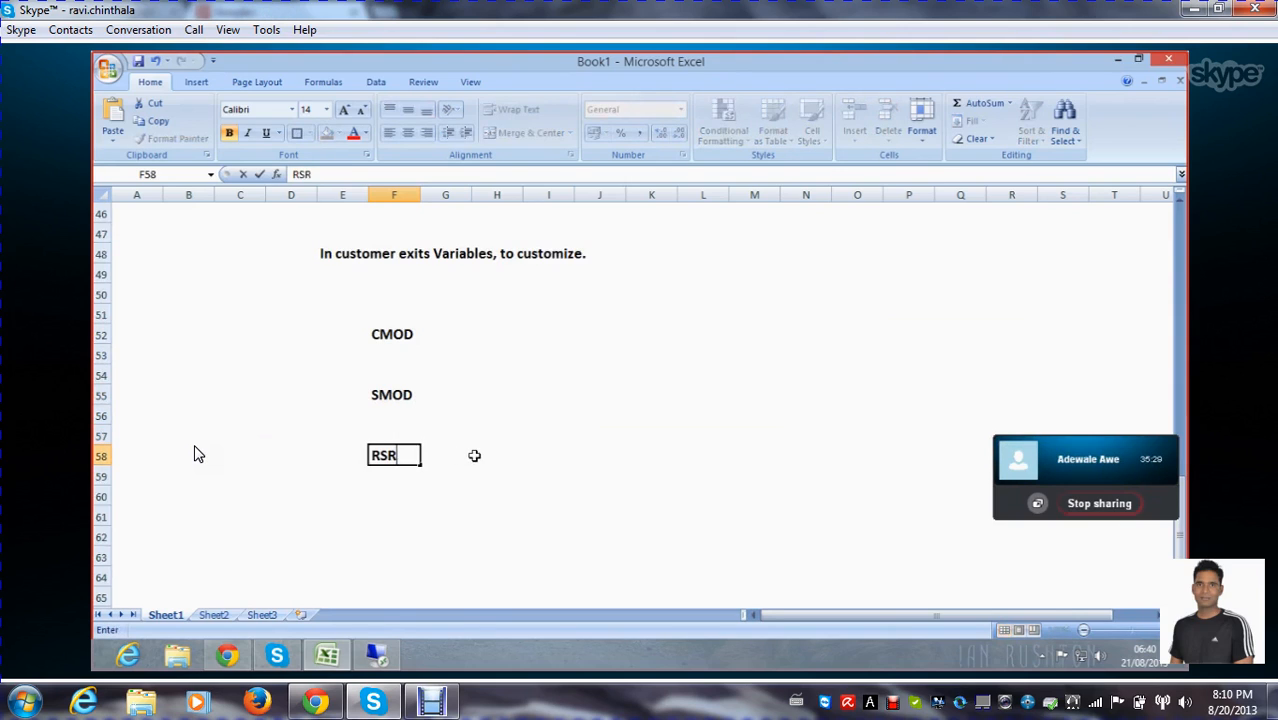
pyautogui.write('00001')
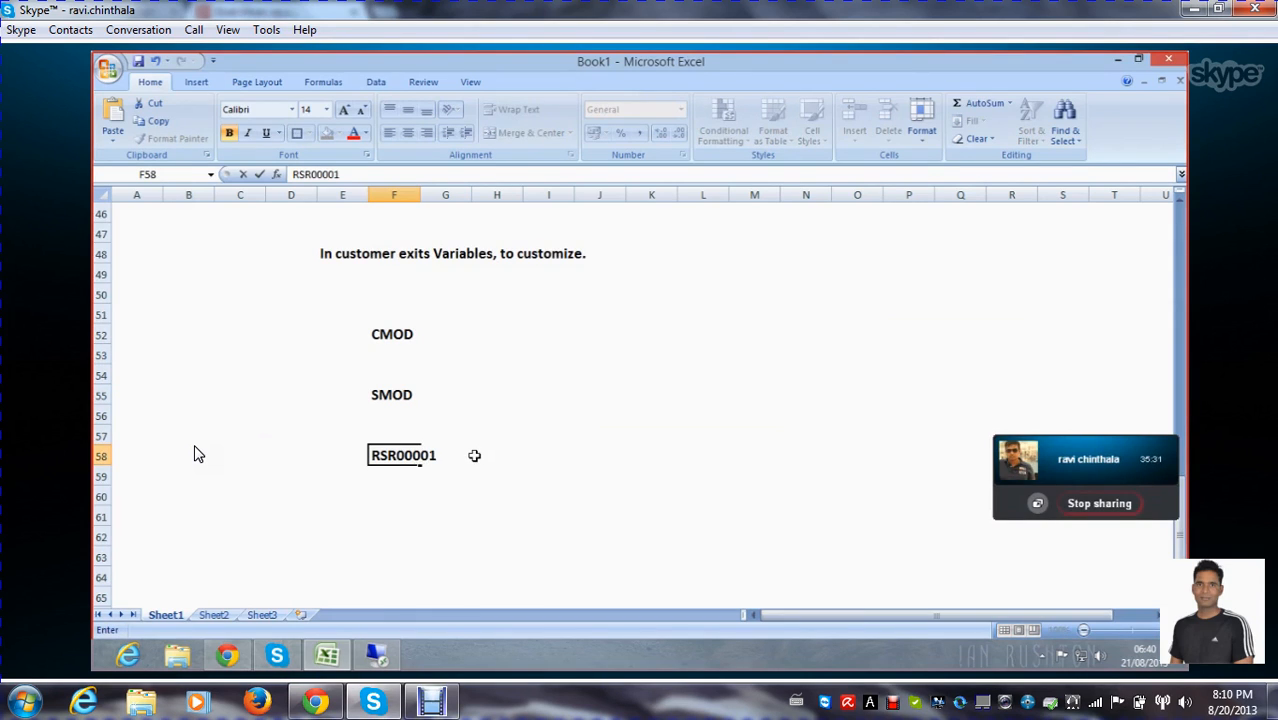
pyautogui.press('Return')
pyautogui.press('Return')
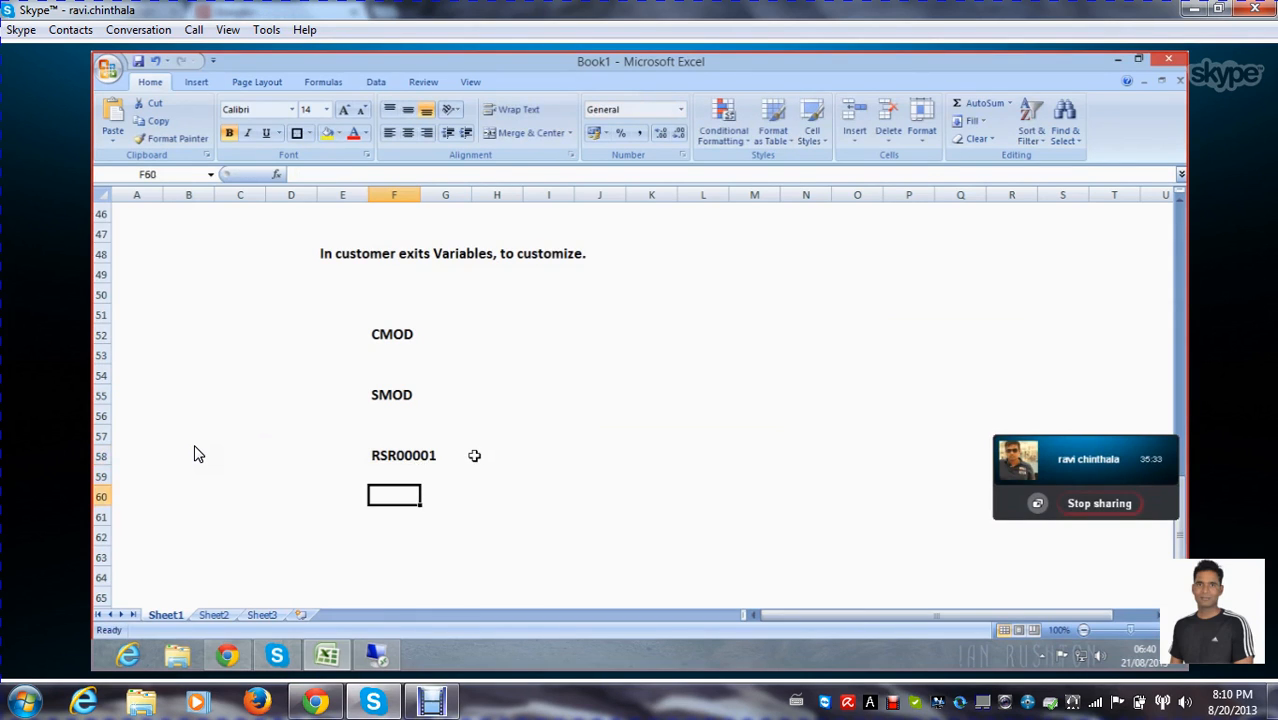
pyautogui.scroll(-1, 562, 466)
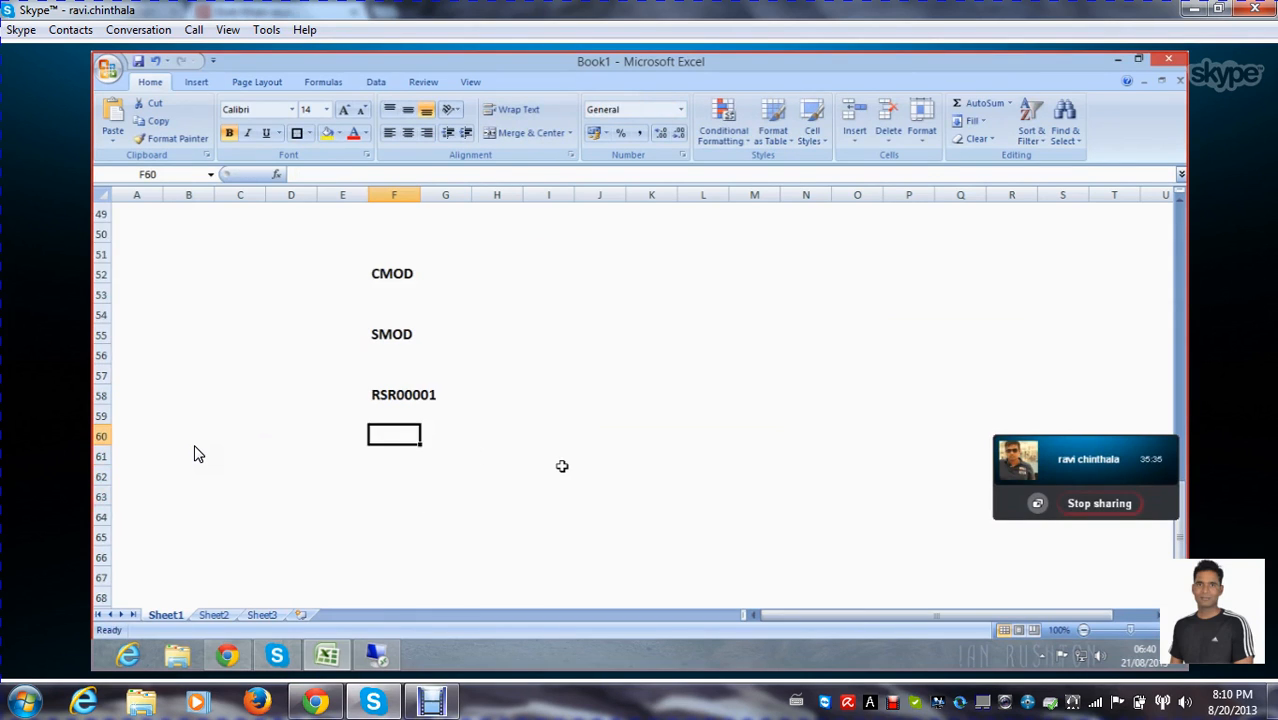
pyautogui.write('R')
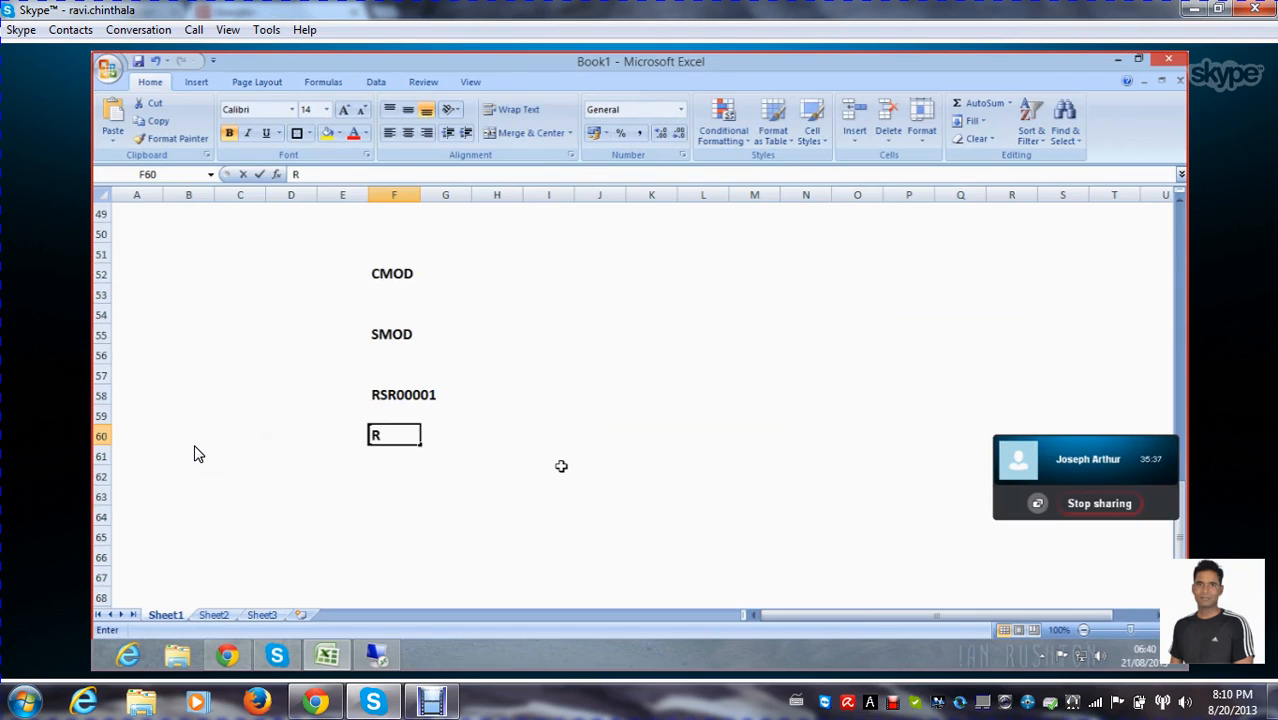
pyautogui.write('XSAU')
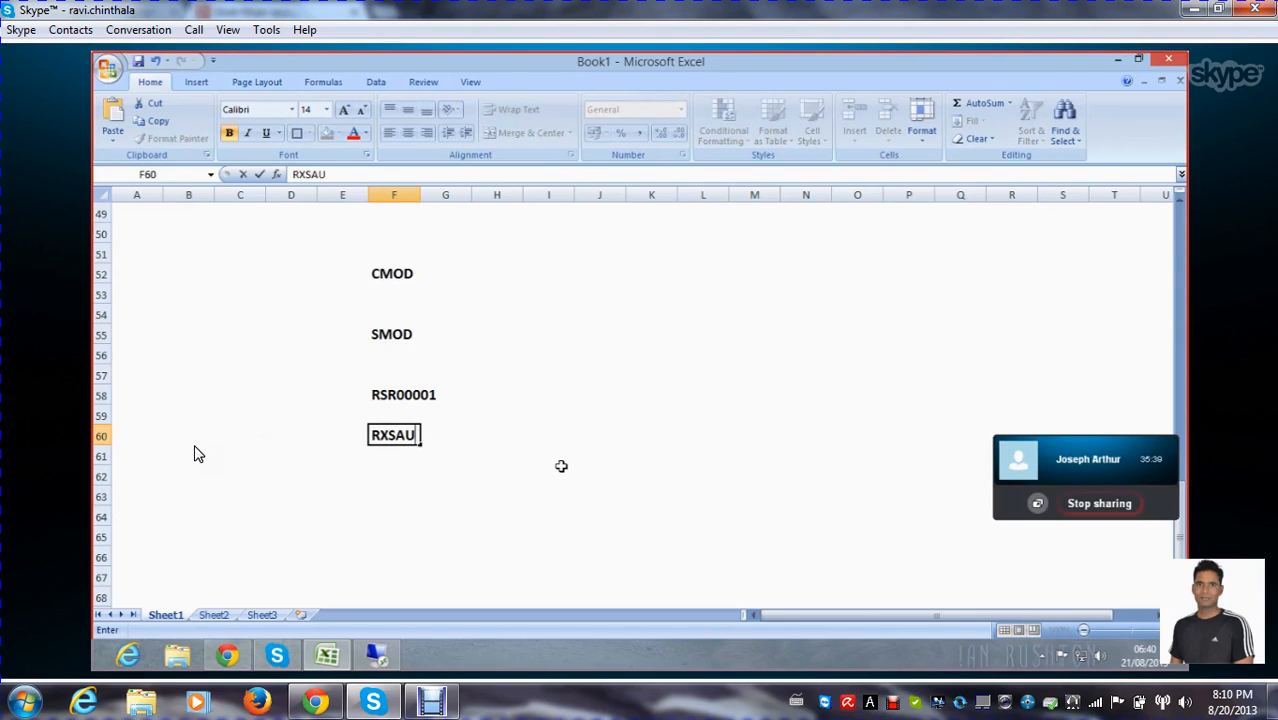
pyautogui.write('01')
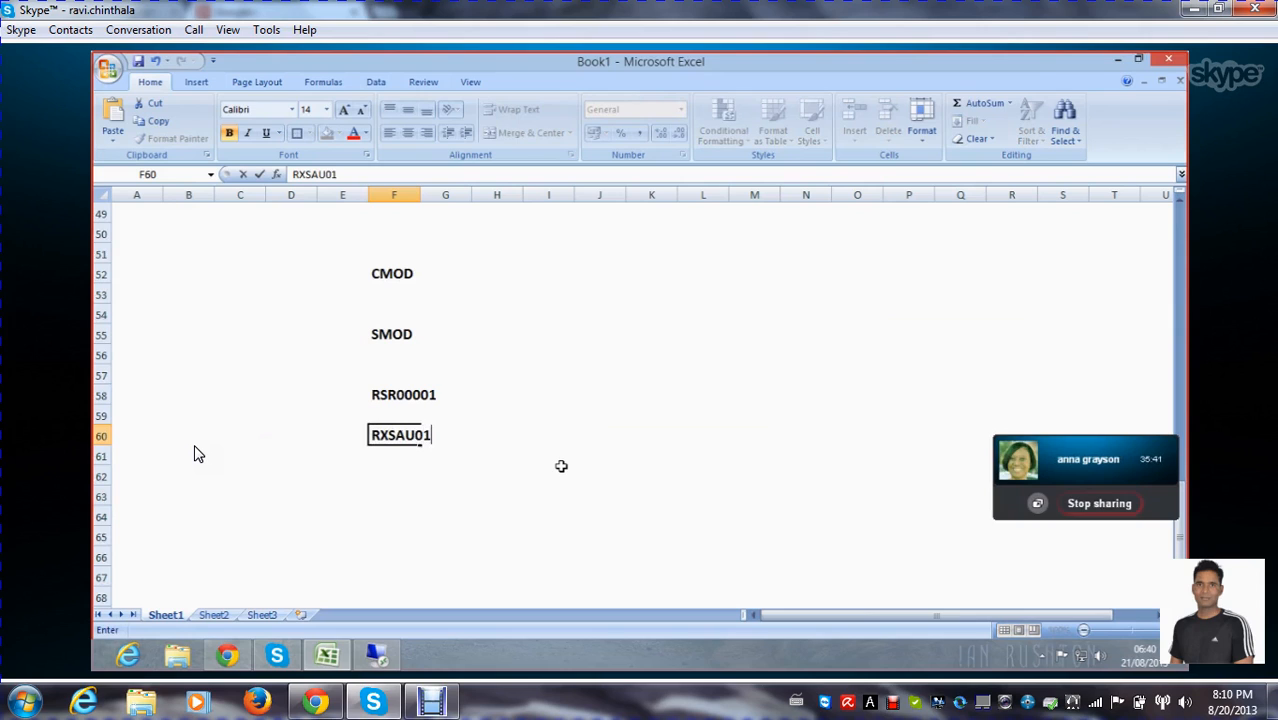
pyautogui.press('Return')
pyautogui.click(412, 436)
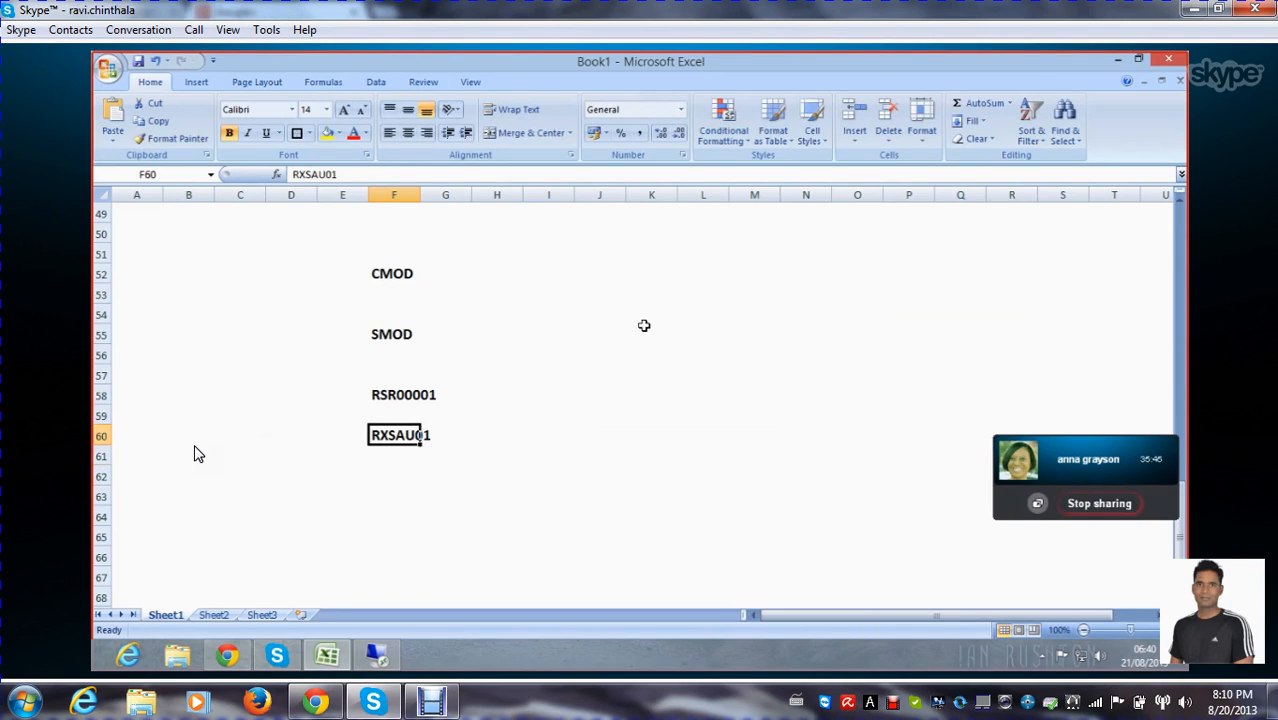
pyautogui.press('Delete')
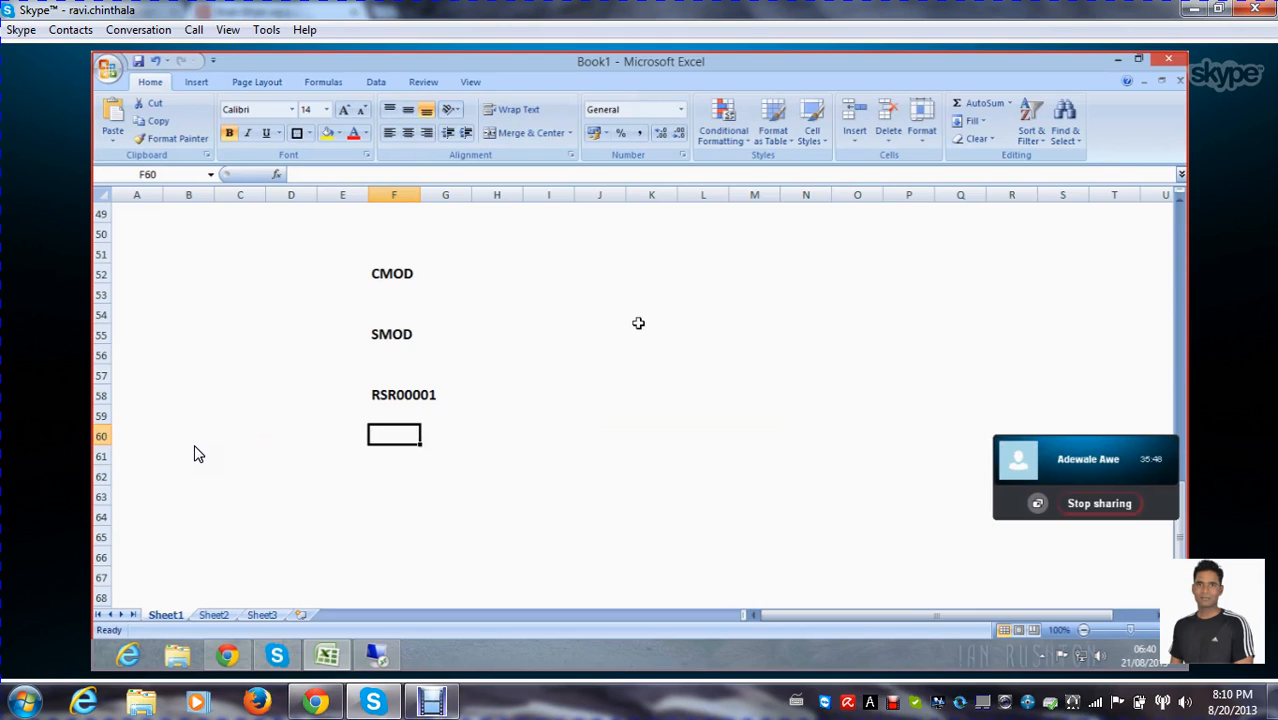
# Enter PROGRAM in cell F60 under RSR00001
pyautogui.write('PROGRAM')
pyautogui.click(405, 476)
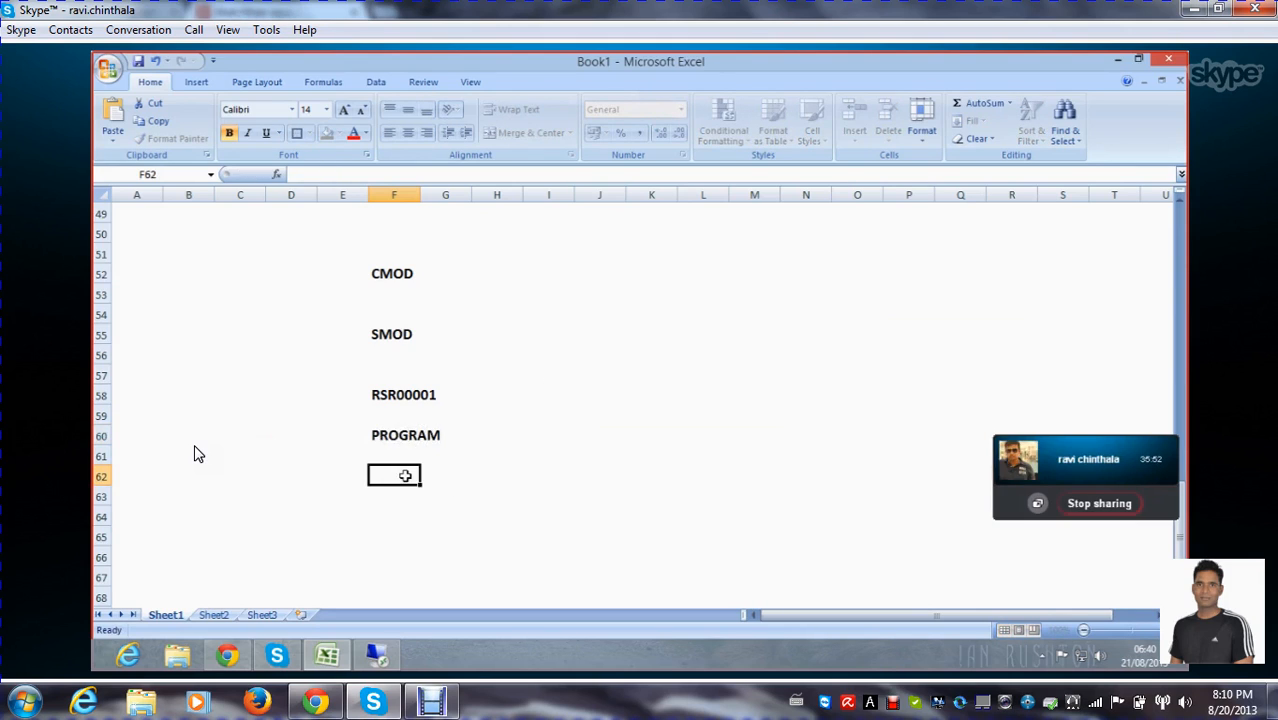
pyautogui.scroll(-1, 442, 440)
pyautogui.click(394, 456)
pyautogui.click(383, 437)
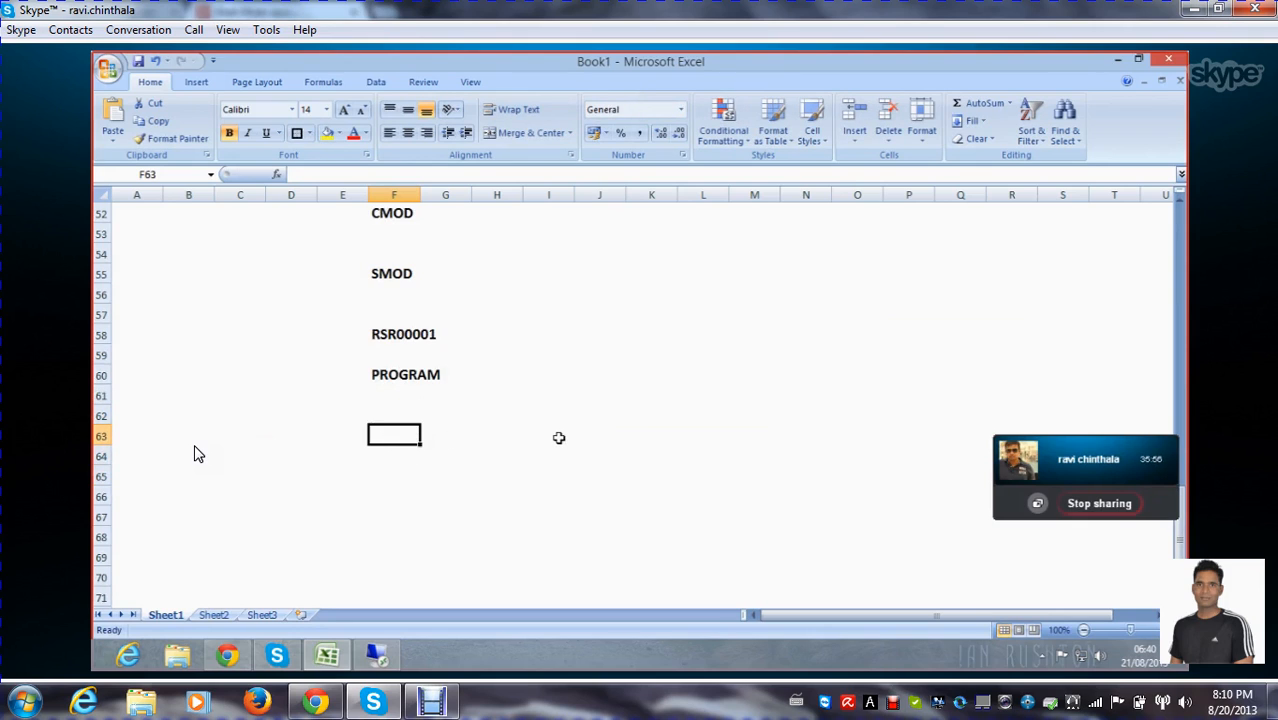
pyautogui.scroll(2, 559, 438)
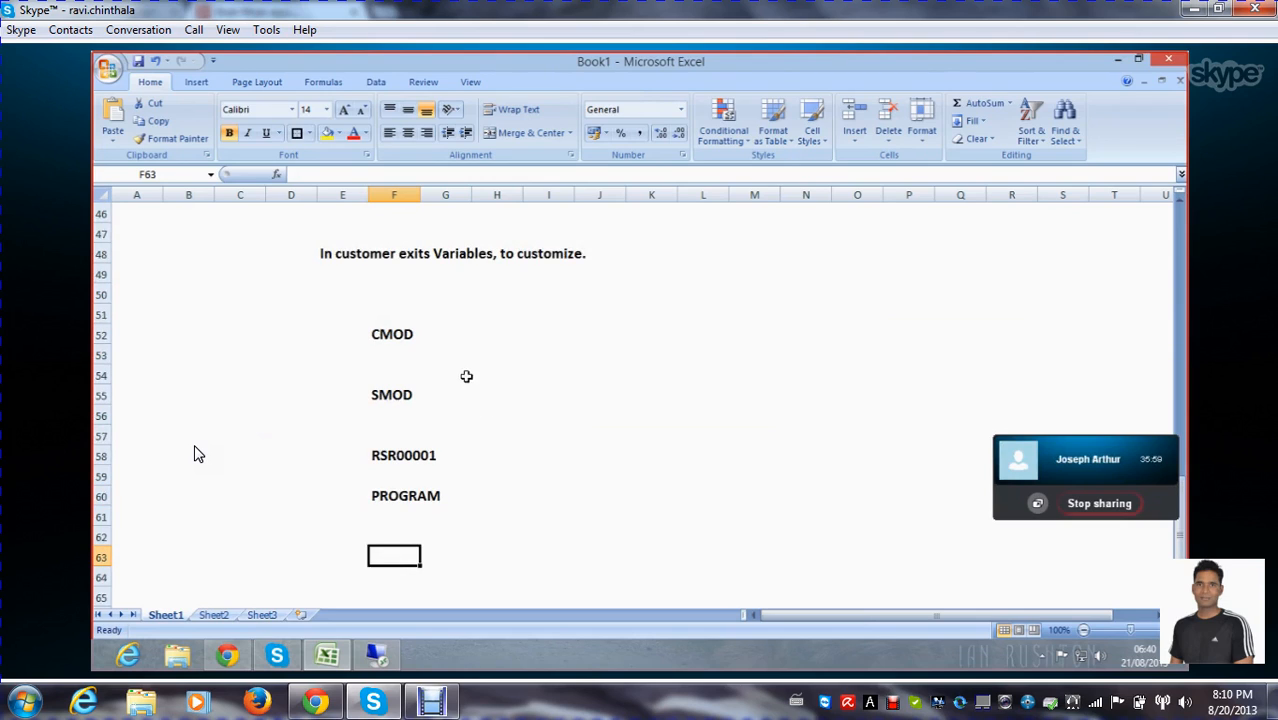
# Outline CMOD in F52, SMOD in F55, RSR00001 across E58:G58 and PROGRAM across E60:H61 with box borders
pyautogui.click(368, 331)
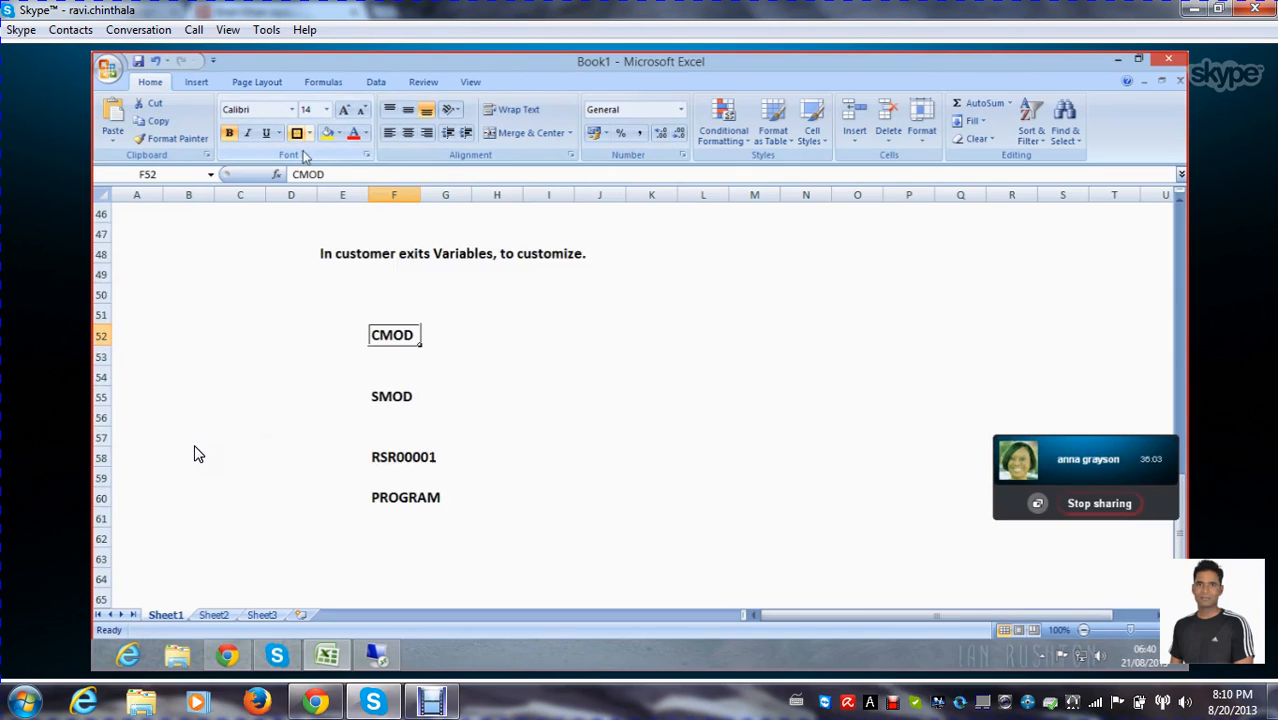
pyautogui.click(375, 392)
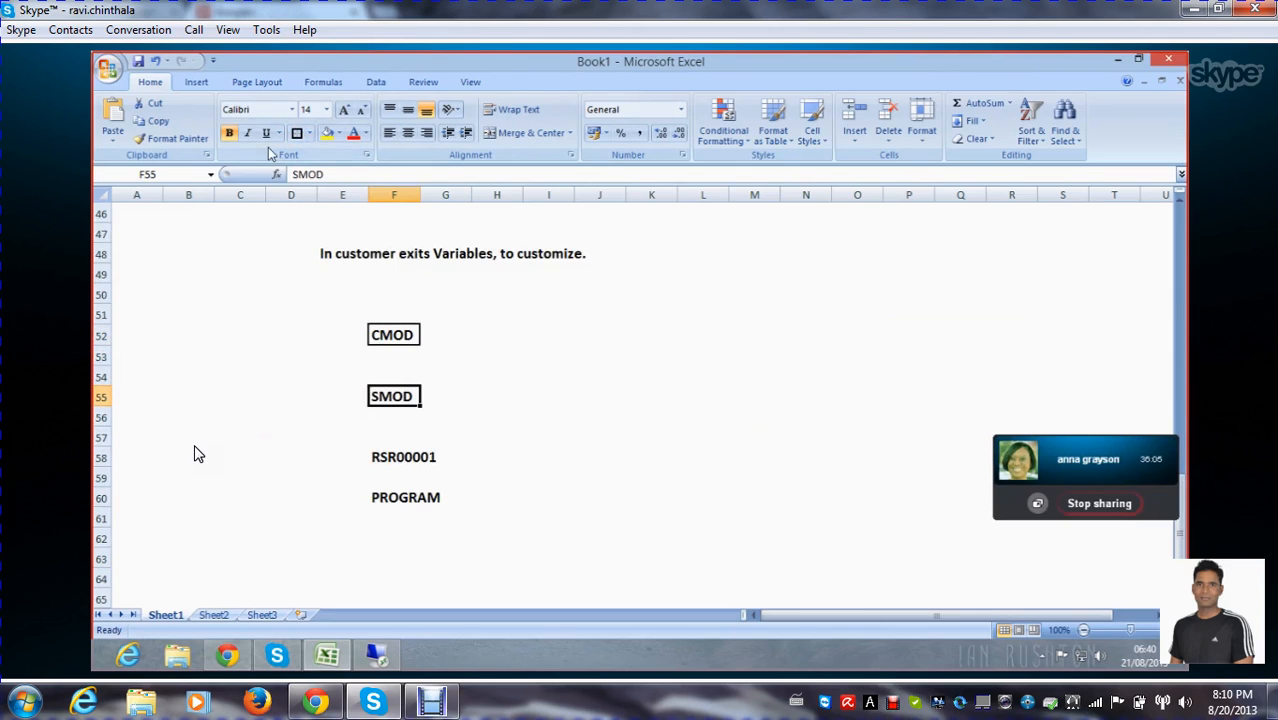
pyautogui.click(297, 135)
pyautogui.moveTo(338, 455); pyautogui.dragTo(446, 456)
pyautogui.click(294, 136)
pyautogui.moveTo(343, 500); pyautogui.dragTo(465, 507)
pyautogui.click(296, 134)
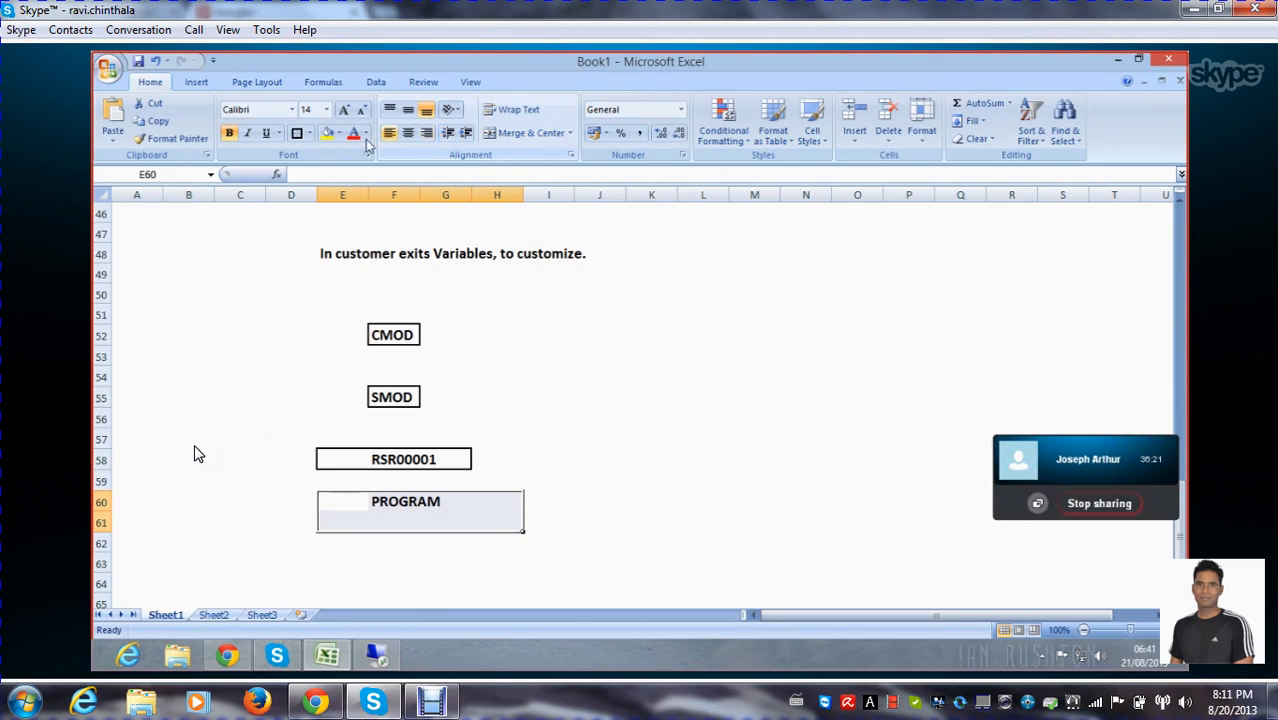
# Draw straight arrows linking the boxes in order from CMOD to SMOD, RSR00001 and PROGRAM
pyautogui.click(198, 83)
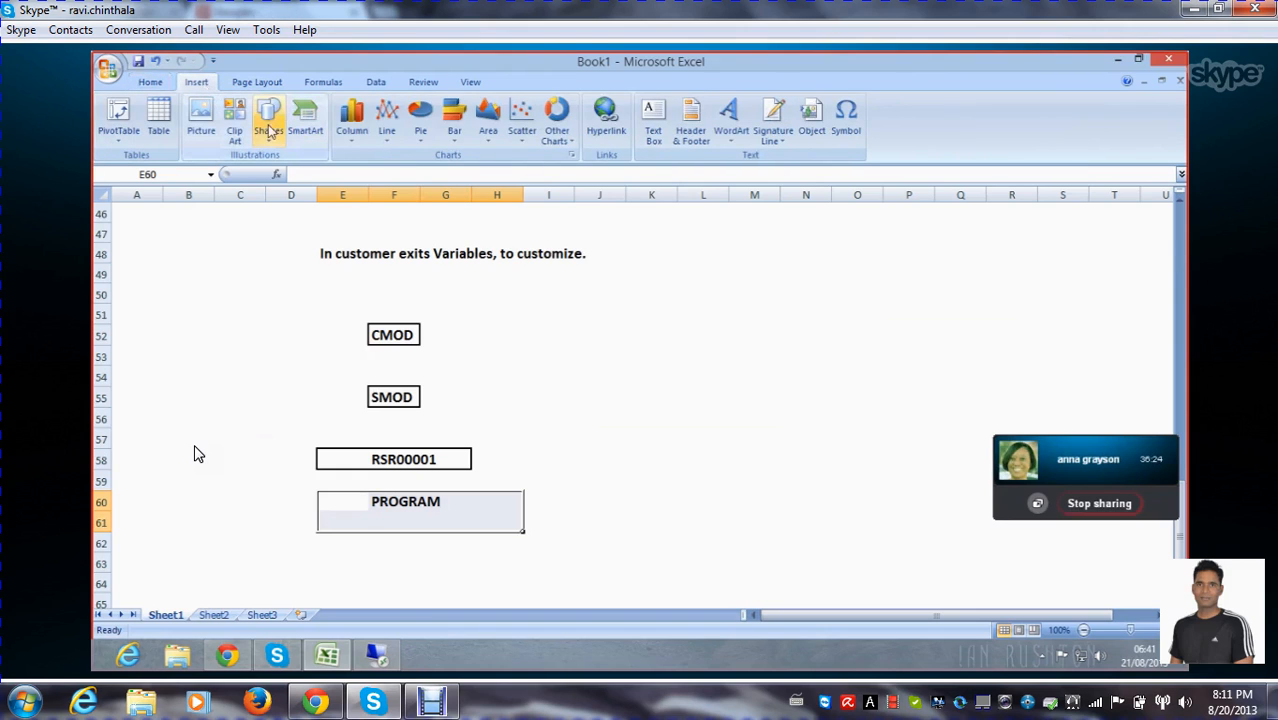
pyautogui.click(267, 130)
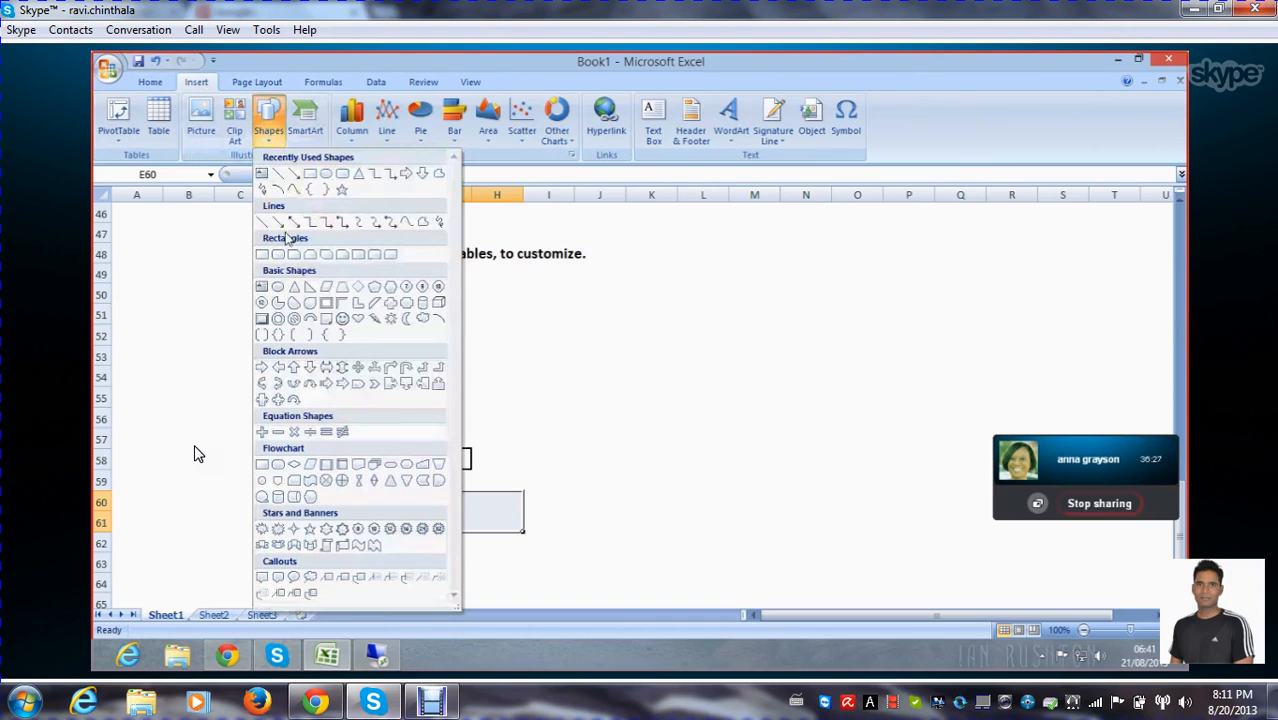
pyautogui.click(277, 222)
pyautogui.moveTo(391, 346); pyautogui.dragTo(392, 384)
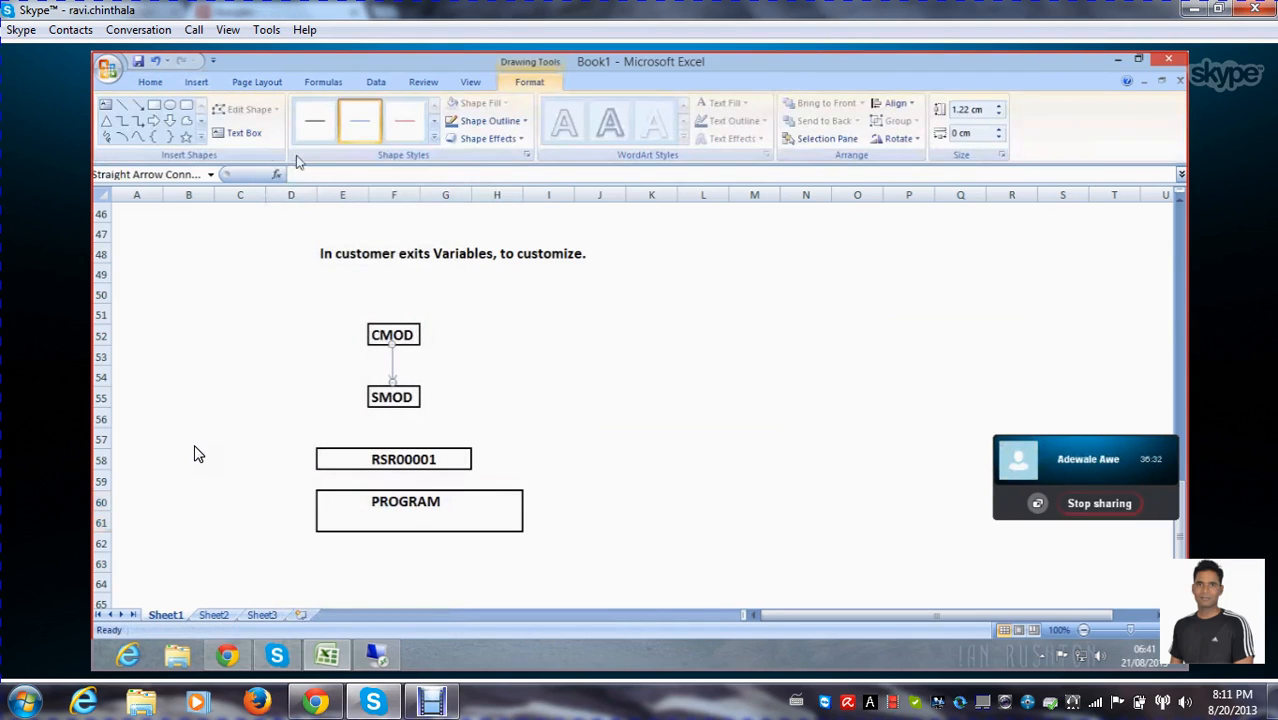
pyautogui.click(140, 107)
pyautogui.moveTo(392, 408)
pyautogui.mouseDown()
pyautogui.moveTo(393, 458)
pyautogui.moveTo(395, 446)
pyautogui.mouseUp()
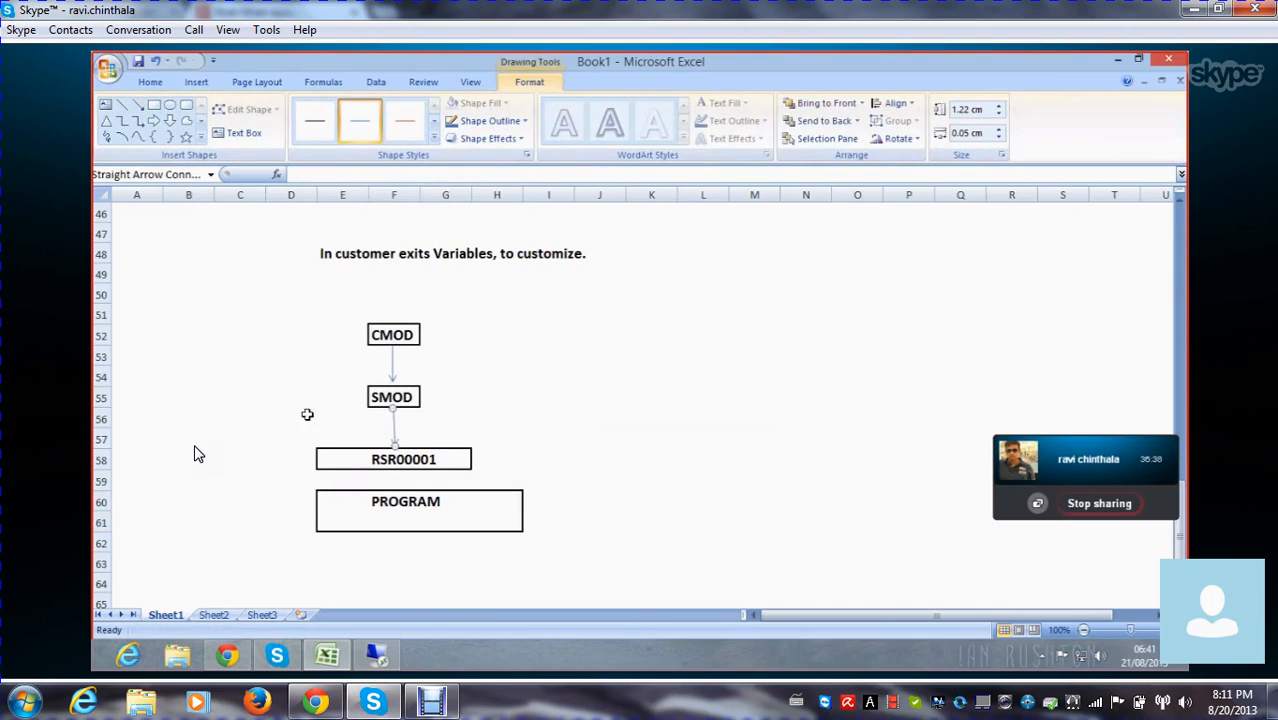
pyautogui.click(138, 104)
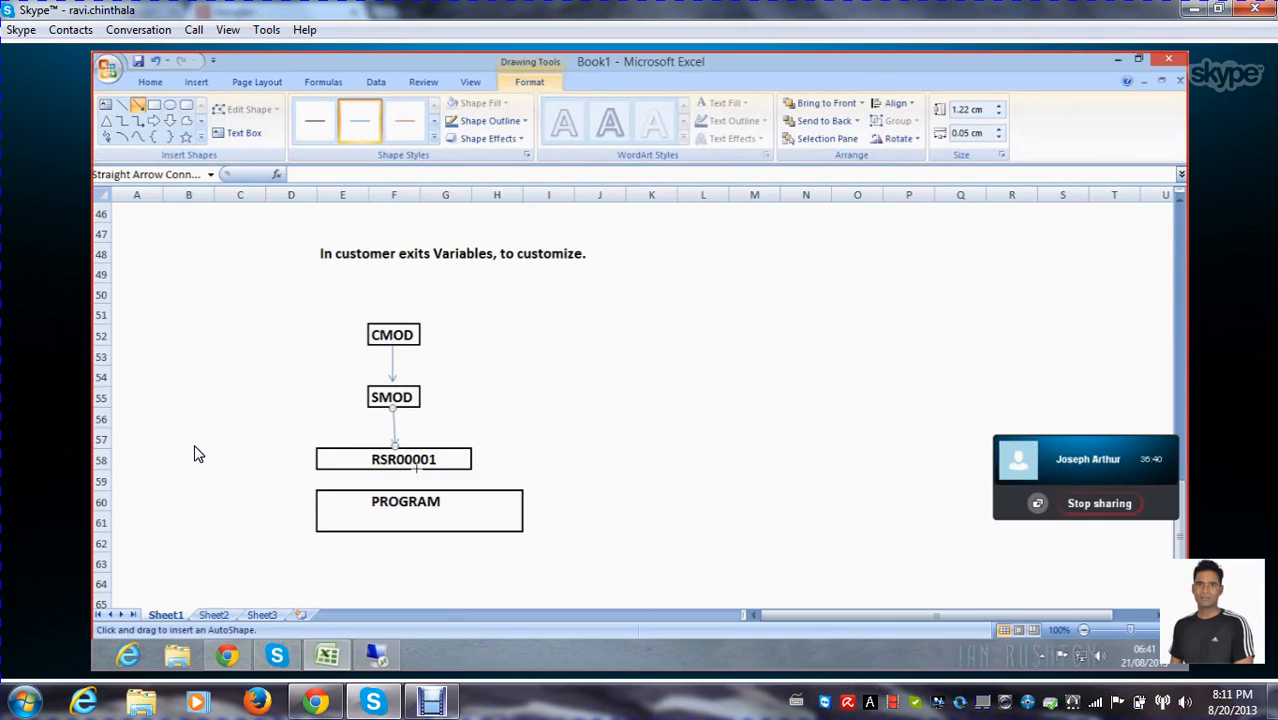
pyautogui.moveTo(395, 468); pyautogui.dragTo(395, 490)
pyautogui.click(679, 404)
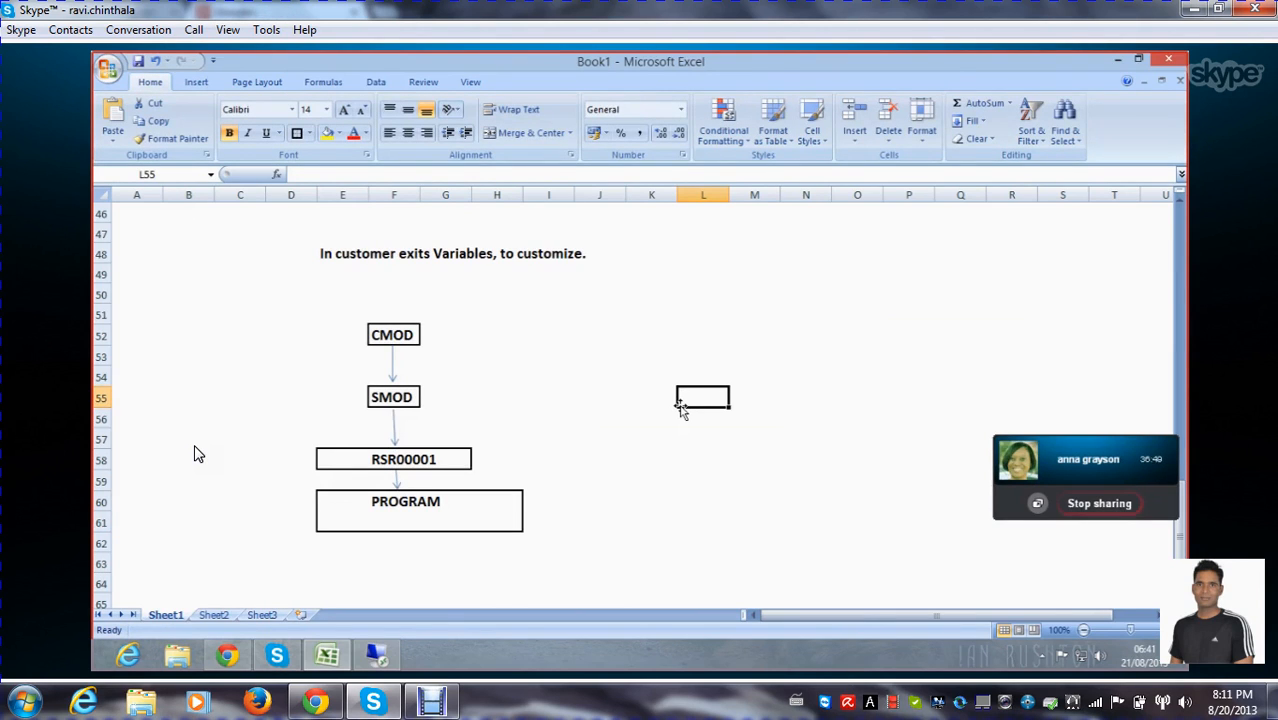
# Review the customer exit flow from CMOD through SMOD and RSR00001 to PROGRAM, along with the Customer Exits heading above it
pyautogui.click(372, 338)
pyautogui.click(487, 337)
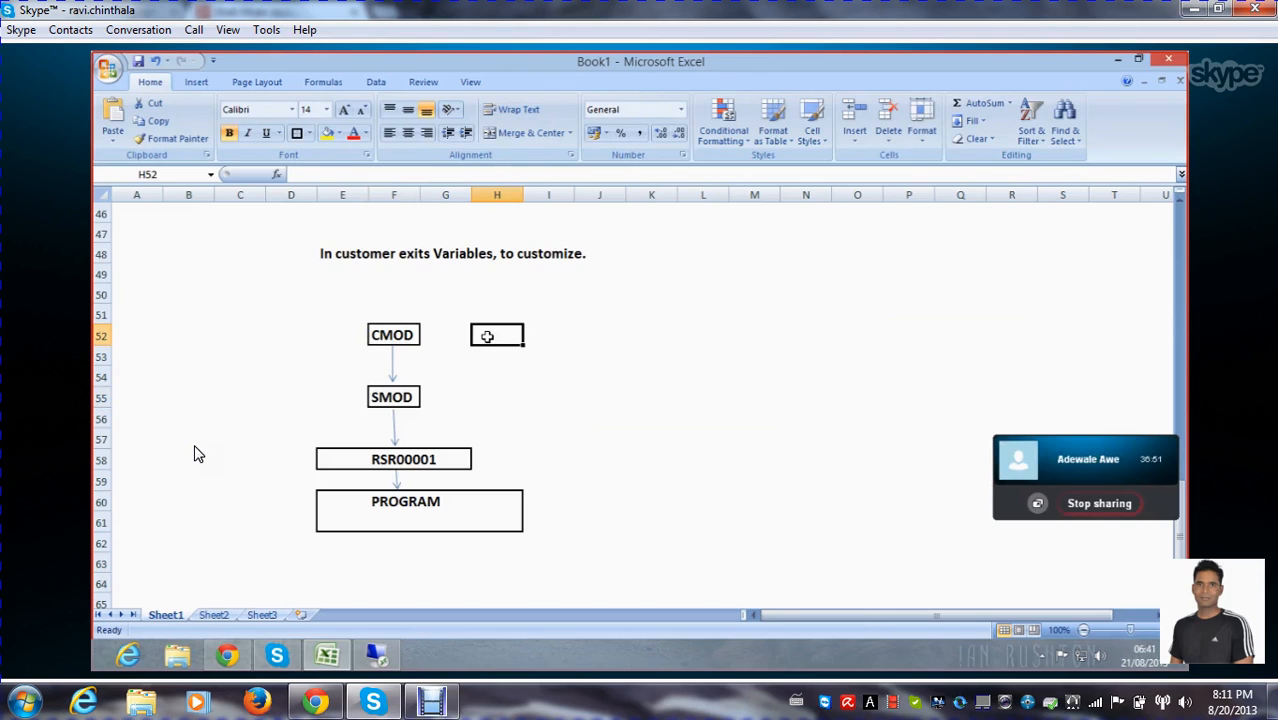
pyautogui.scroll(-1, 530, 350)
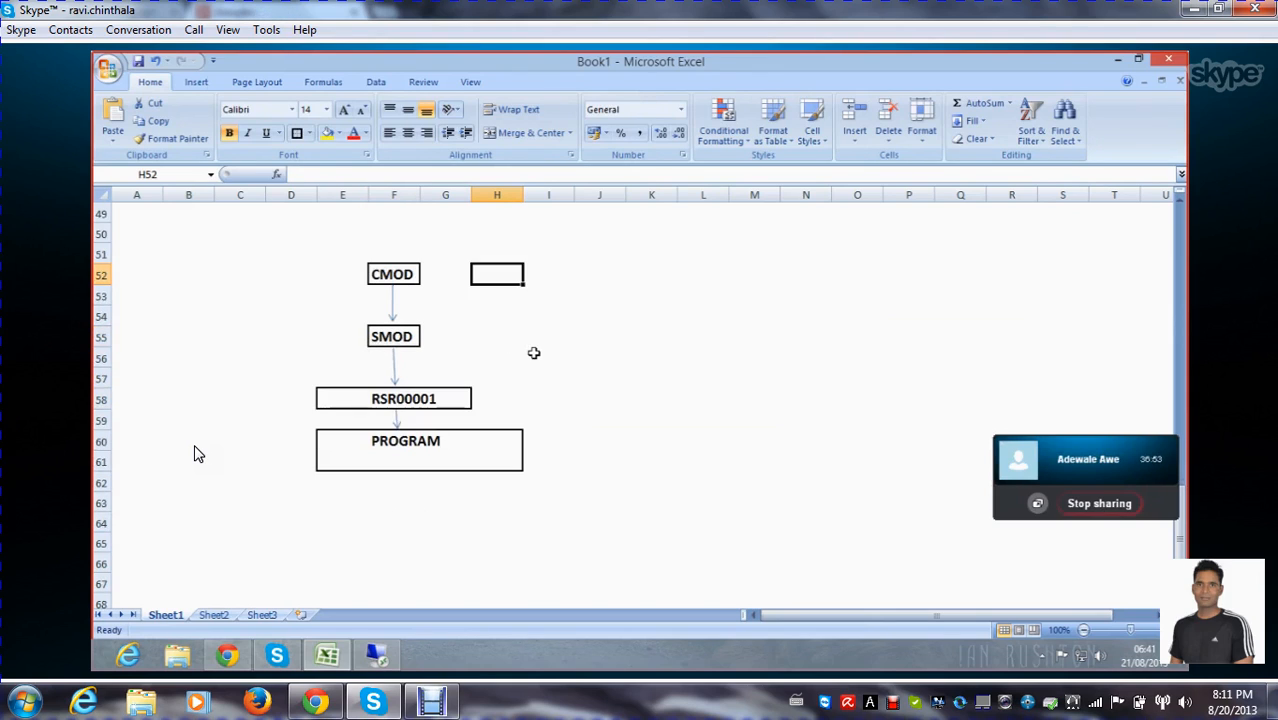
pyautogui.click(380, 337)
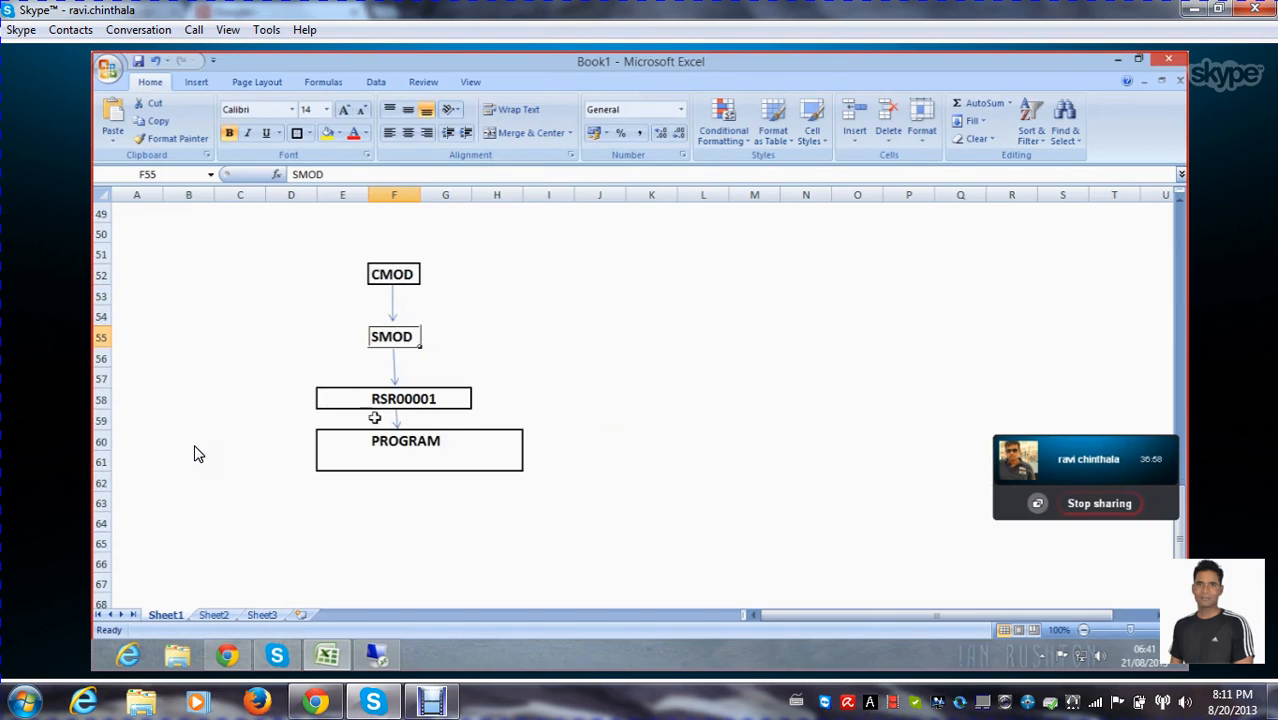
pyautogui.click(341, 404)
pyautogui.click(619, 401)
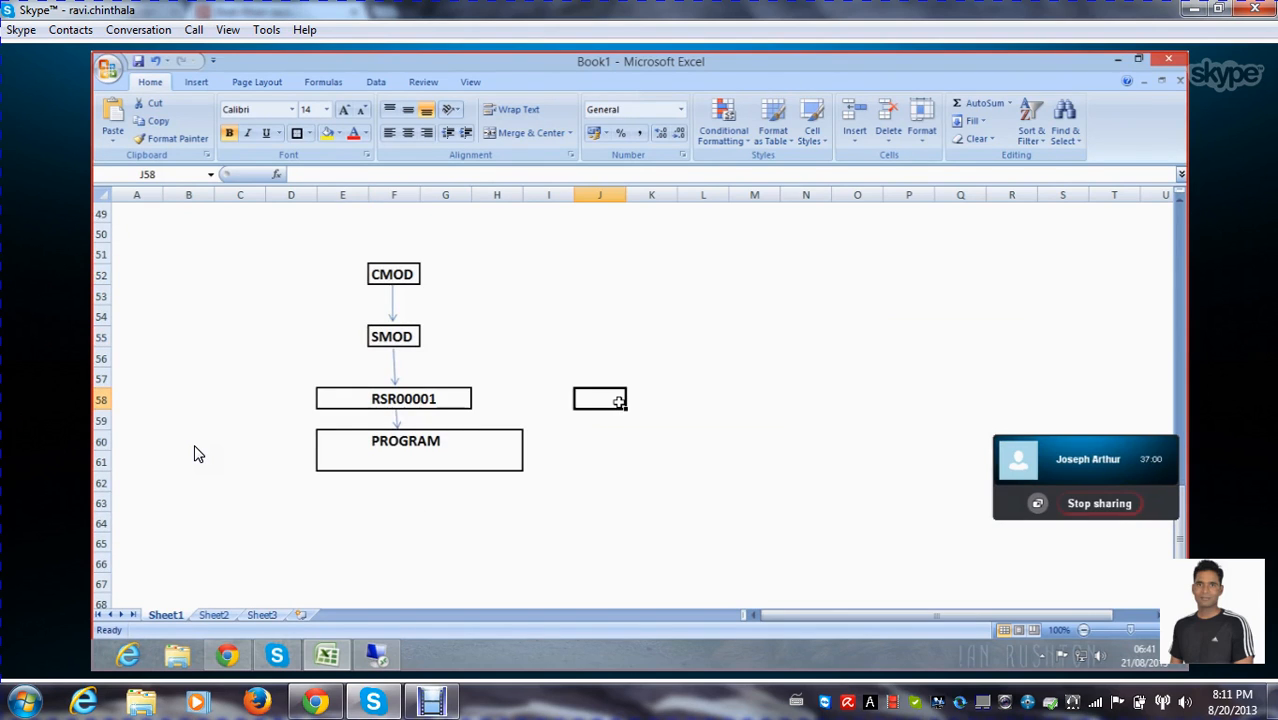
pyautogui.click(387, 337)
pyautogui.scroll(-1, 633, 437)
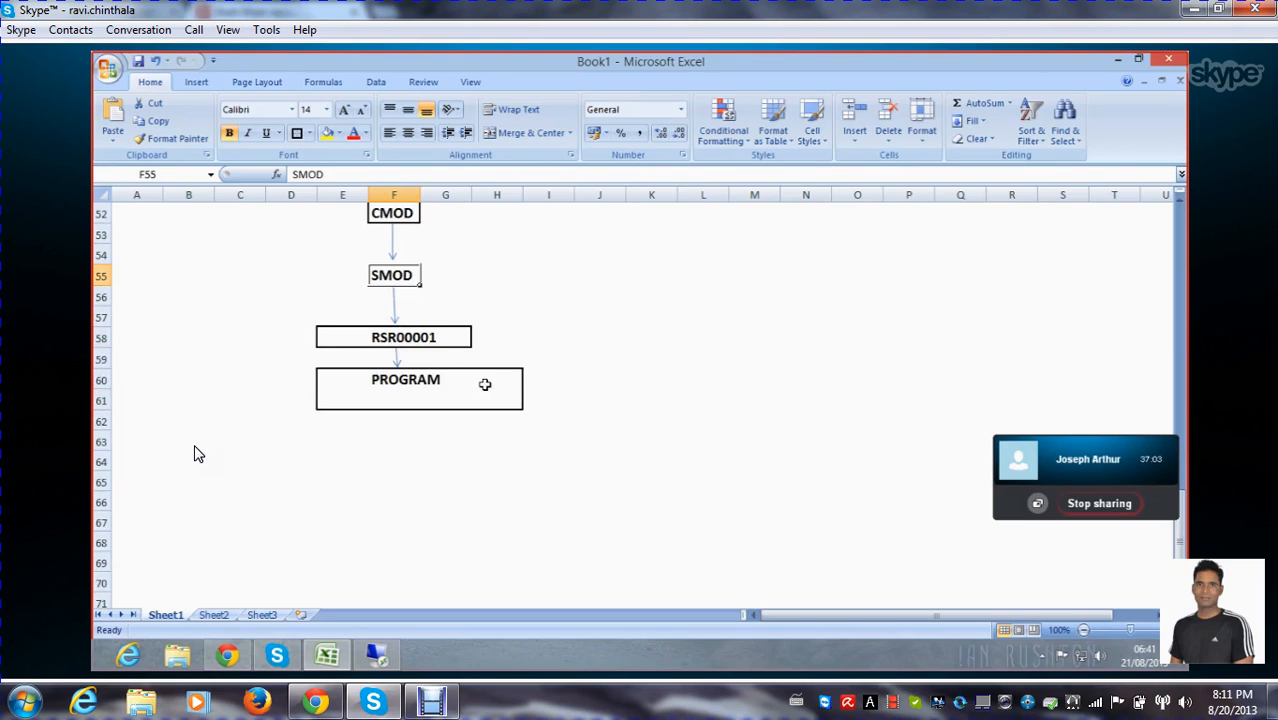
pyautogui.click(358, 338)
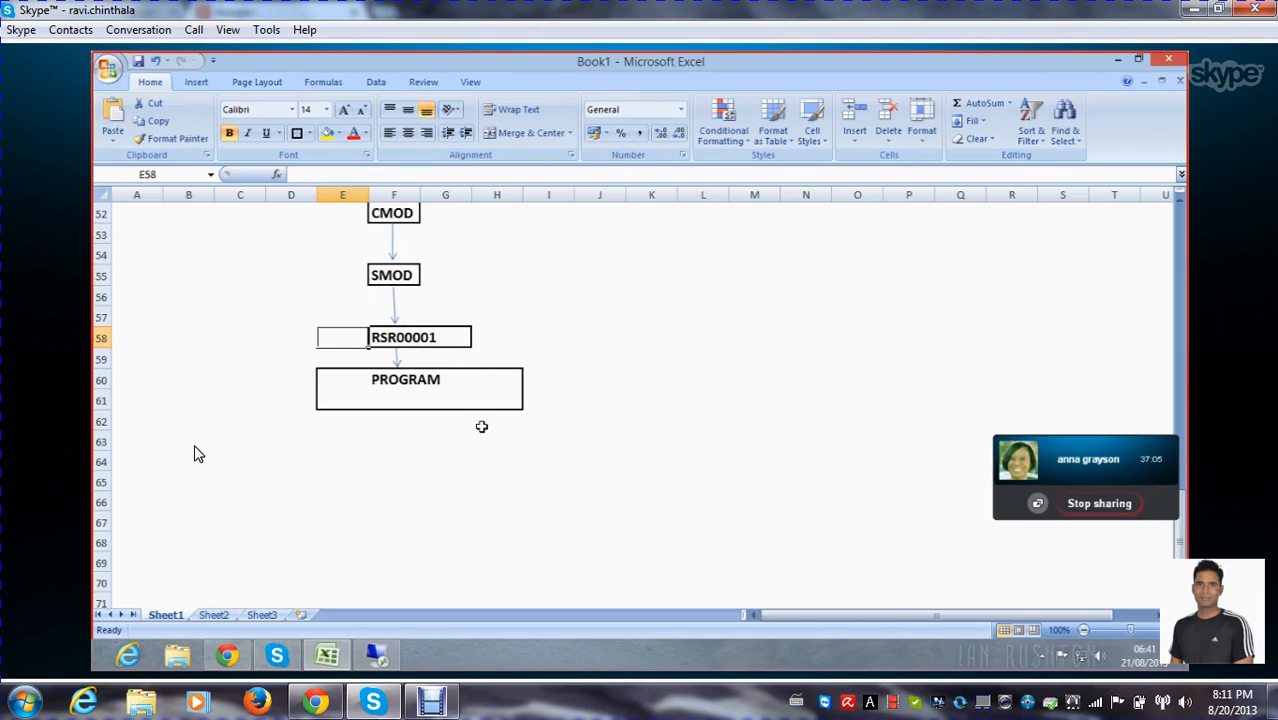
pyautogui.click(424, 346)
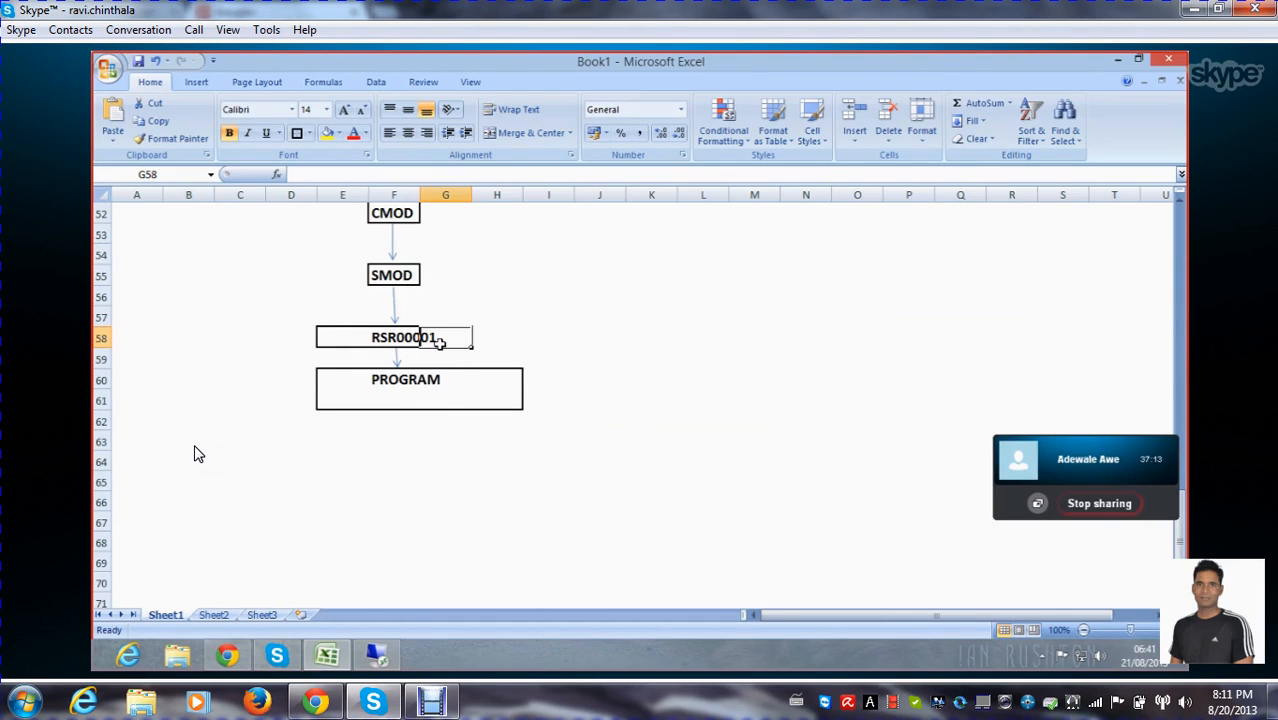
pyautogui.click(426, 397)
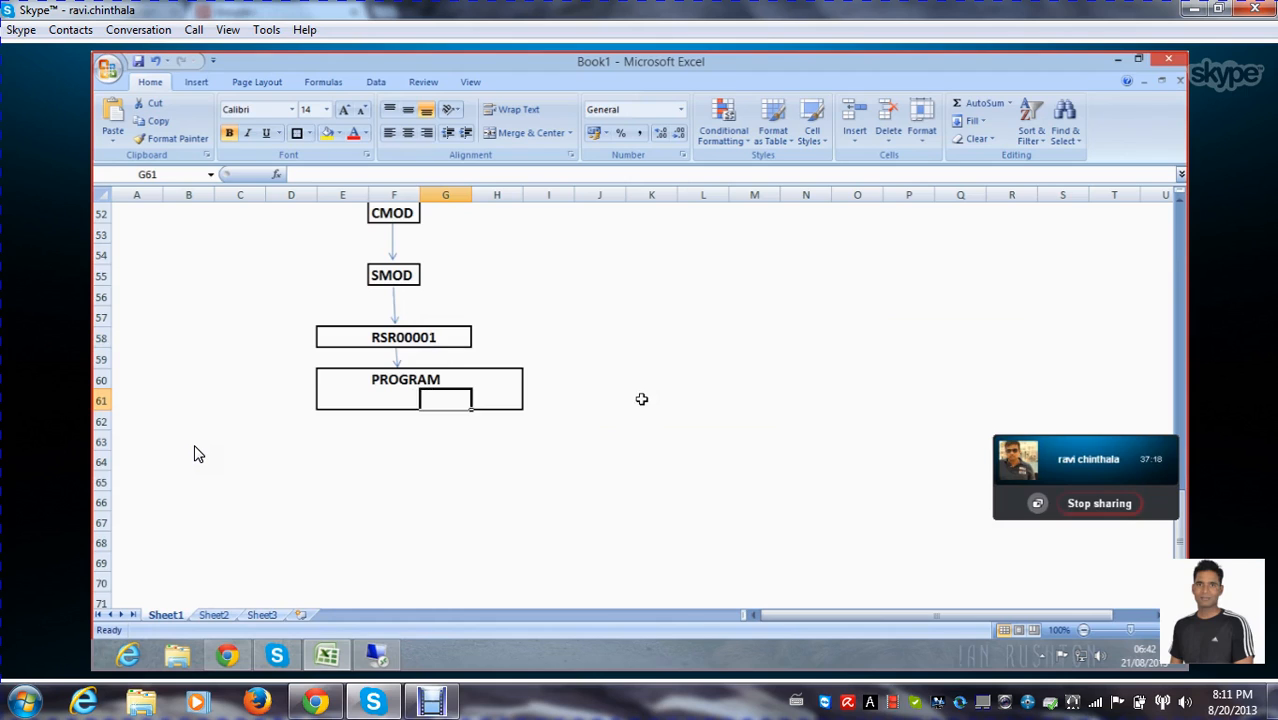
pyautogui.scroll(6, 641, 399)
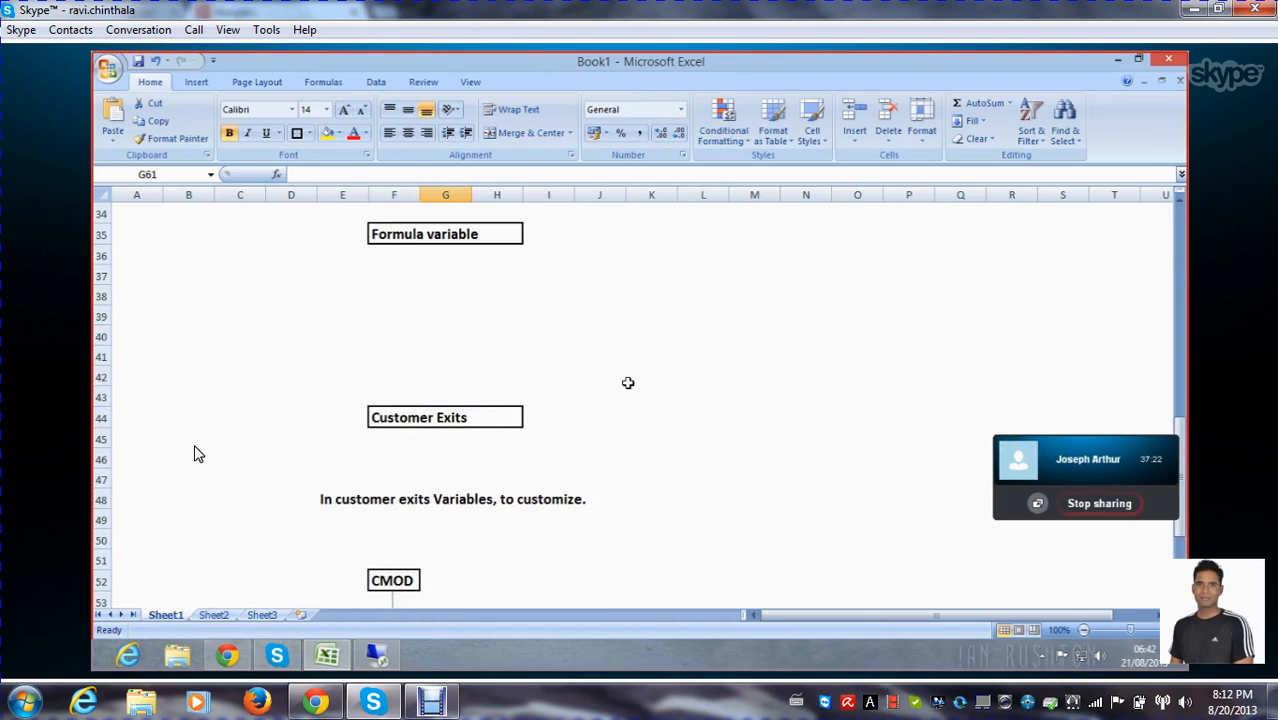
pyautogui.scroll(-5, 628, 382)
pyautogui.scroll(5, 628, 382)
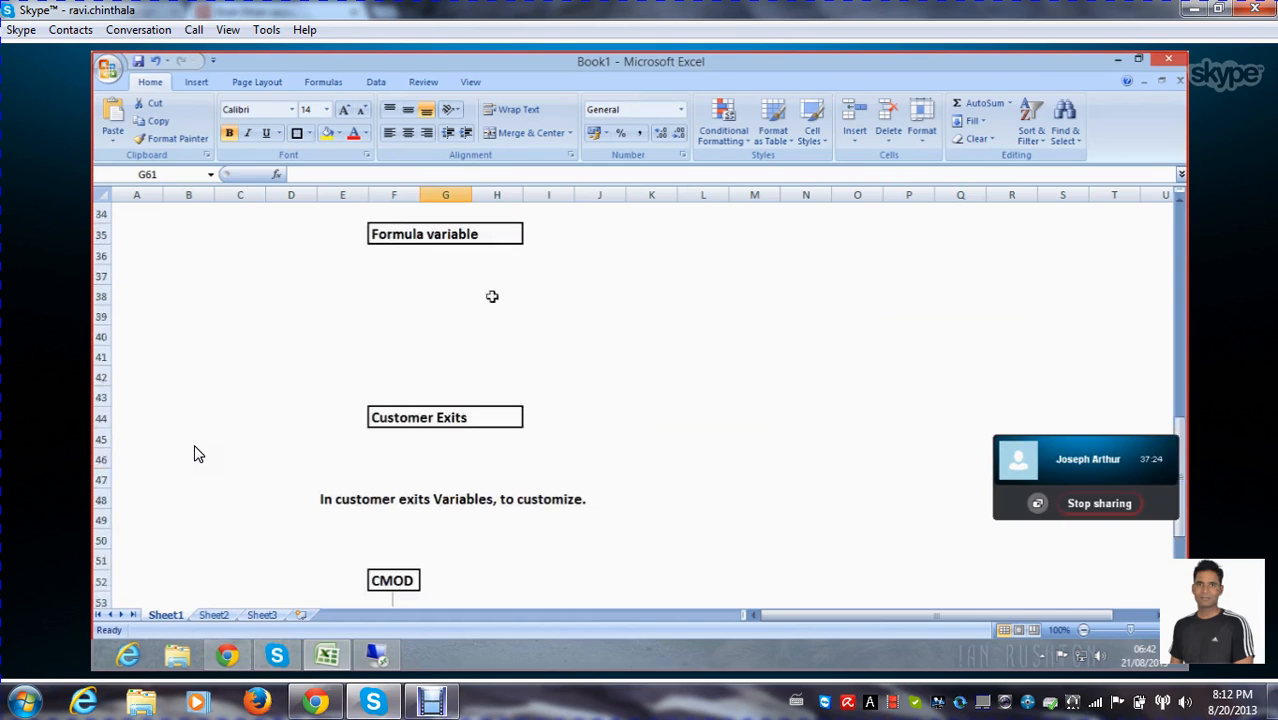
# Switch to the remote BEx Query Designer, set variable ZVAR_FOR_1 to Manual Input/Default Value processing, and save it
pyautogui.click(1118, 63)
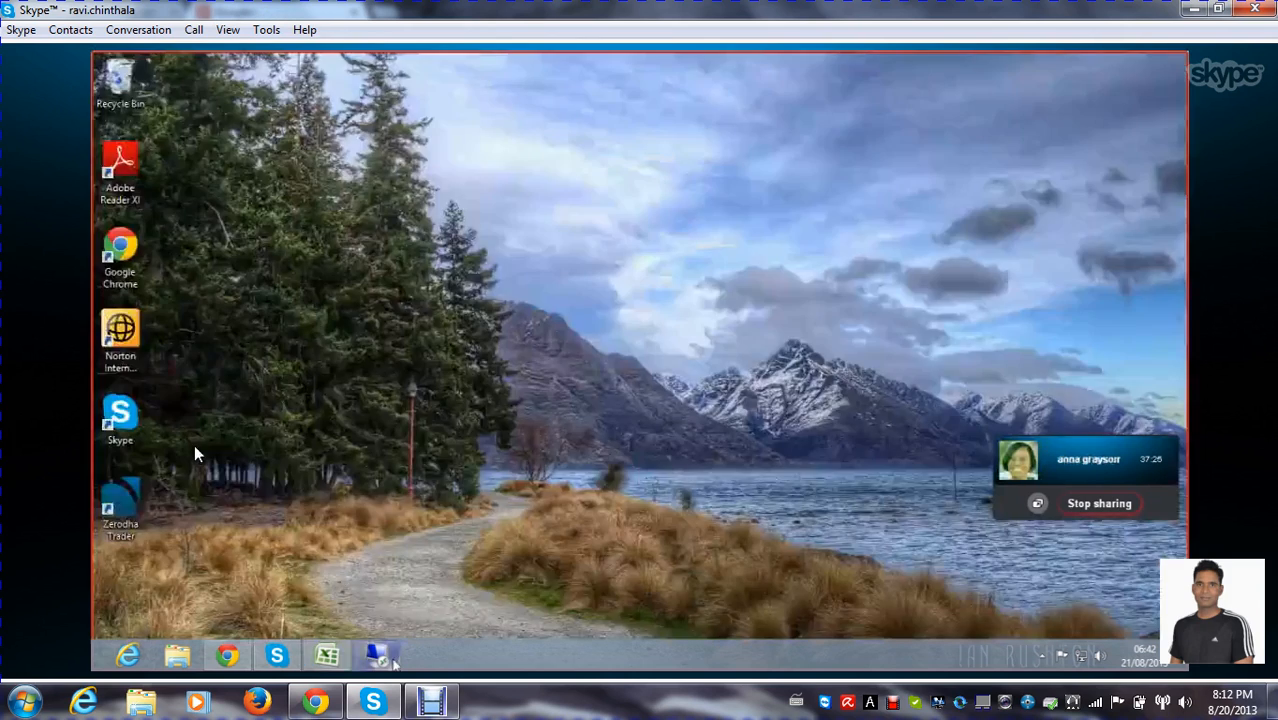
pyautogui.click(377, 655)
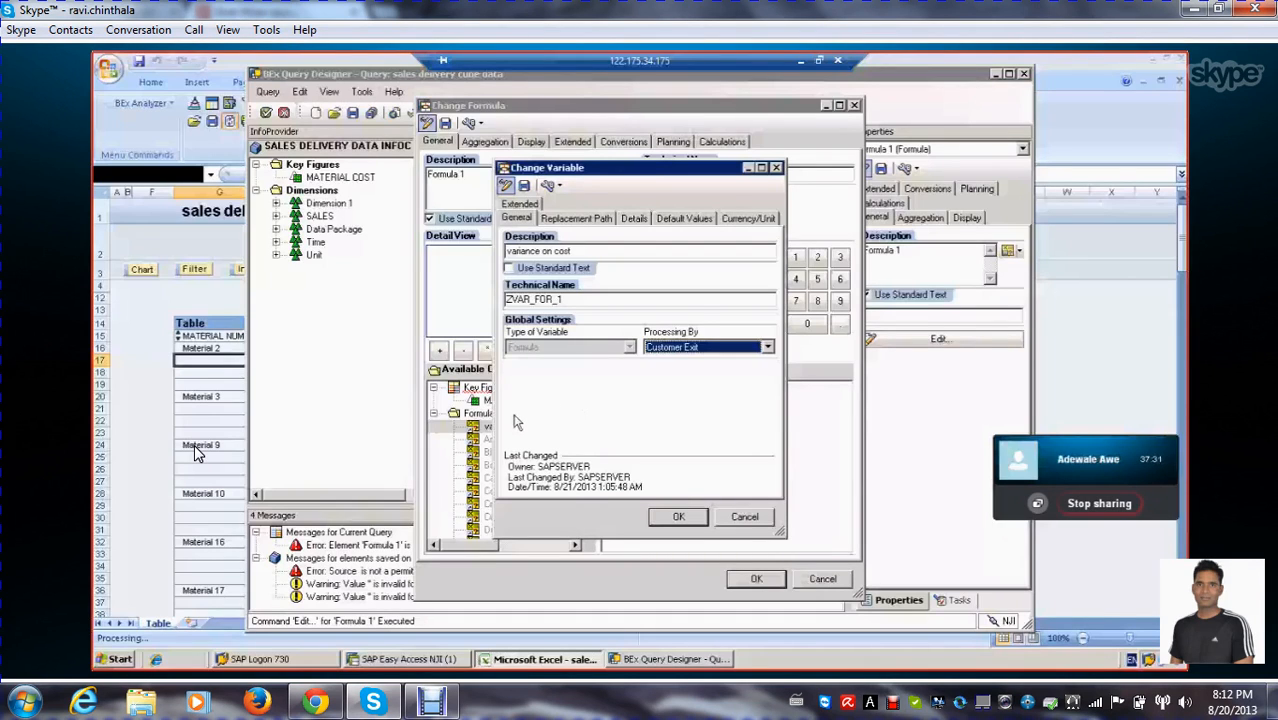
pyautogui.click(768, 347)
pyautogui.click(736, 361)
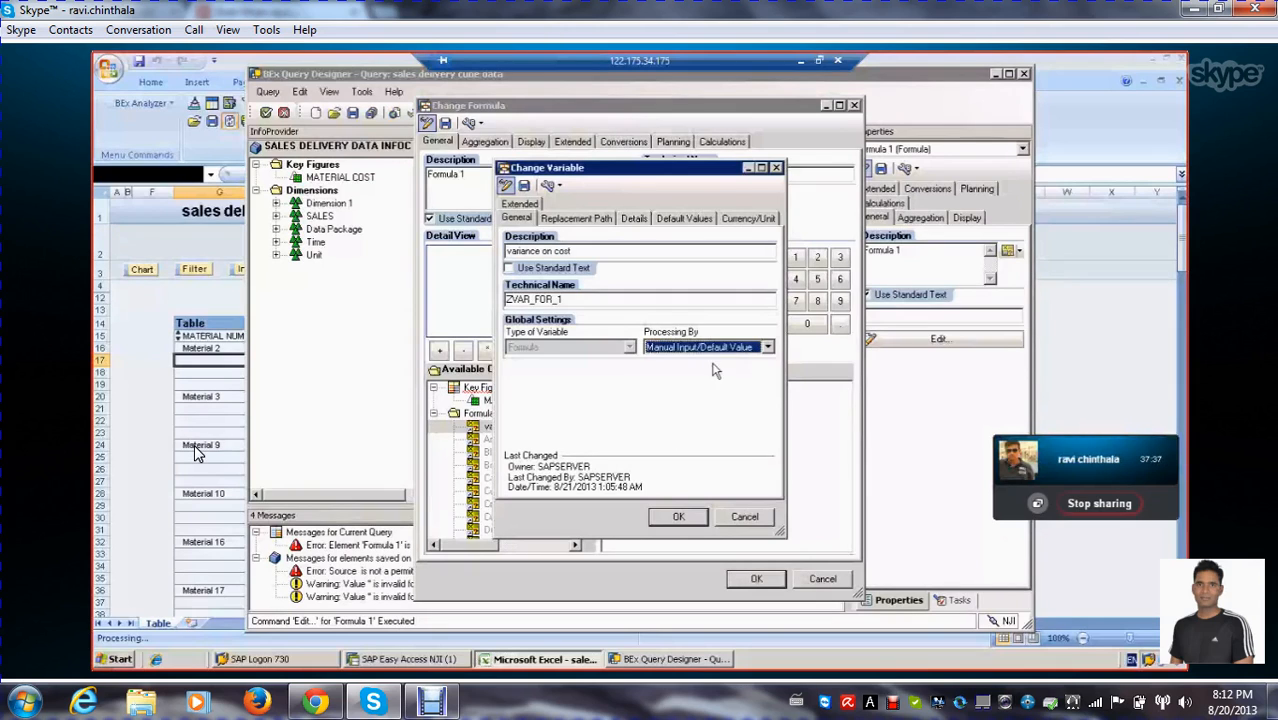
pyautogui.click(524, 186)
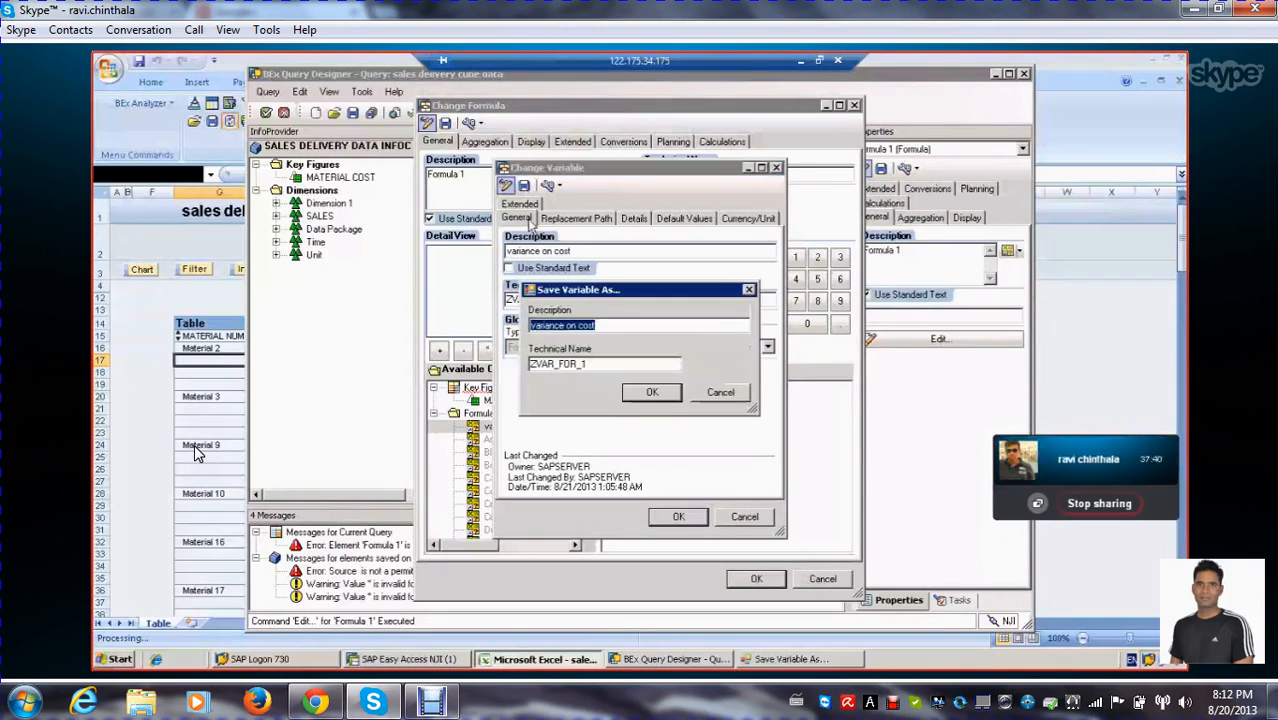
pyautogui.click(652, 392)
pyautogui.click(677, 517)
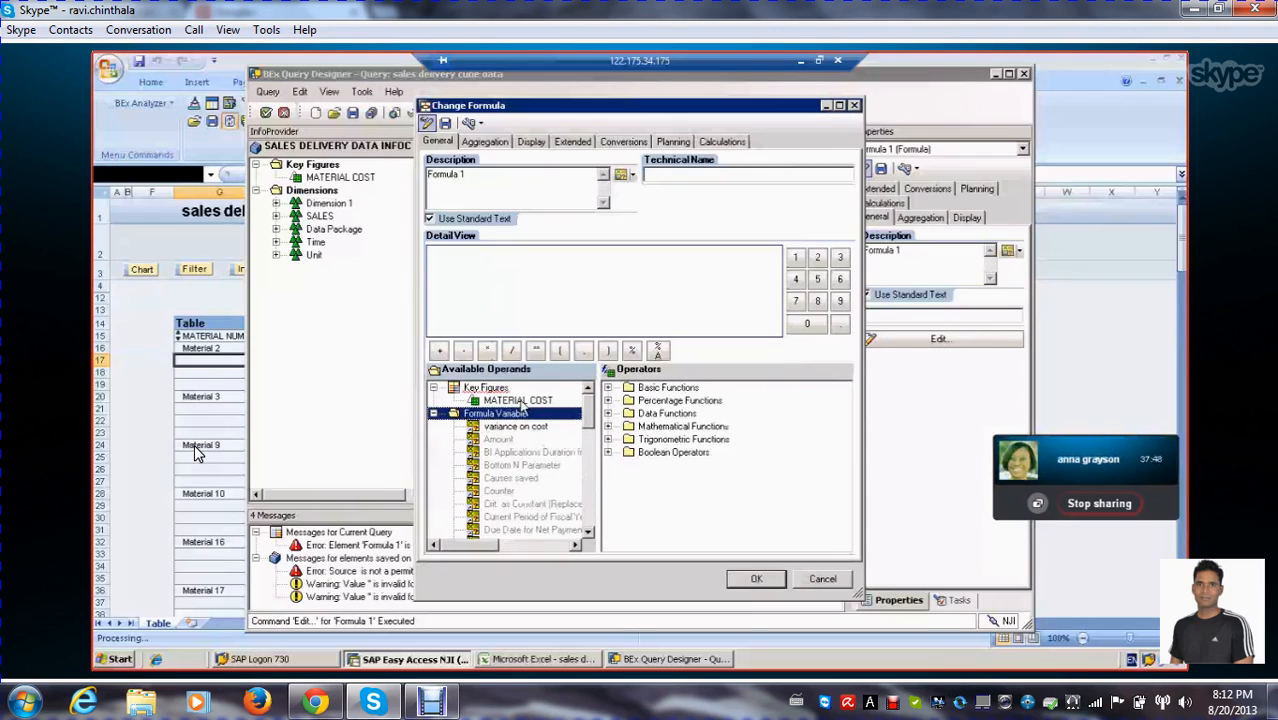
# Add the MATERIAL COST key figure to the detail view of Formula 1
pyautogui.moveTo(518, 400); pyautogui.dragTo(492, 276)
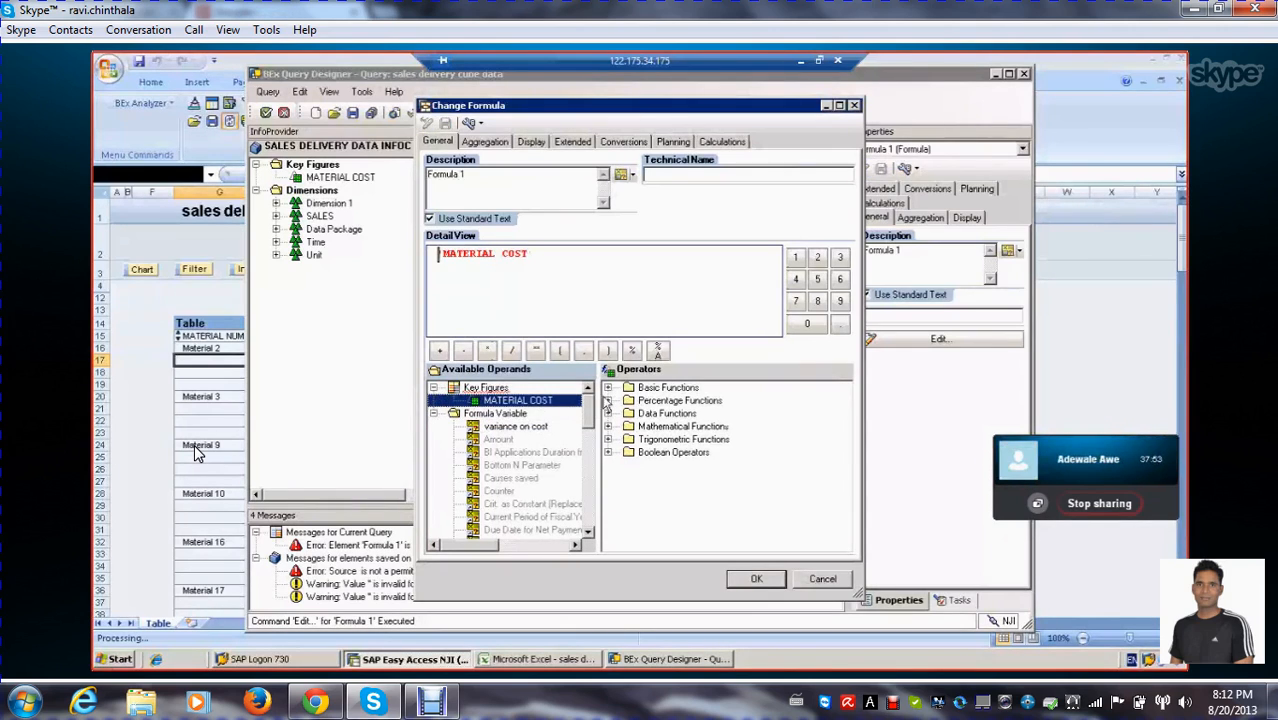
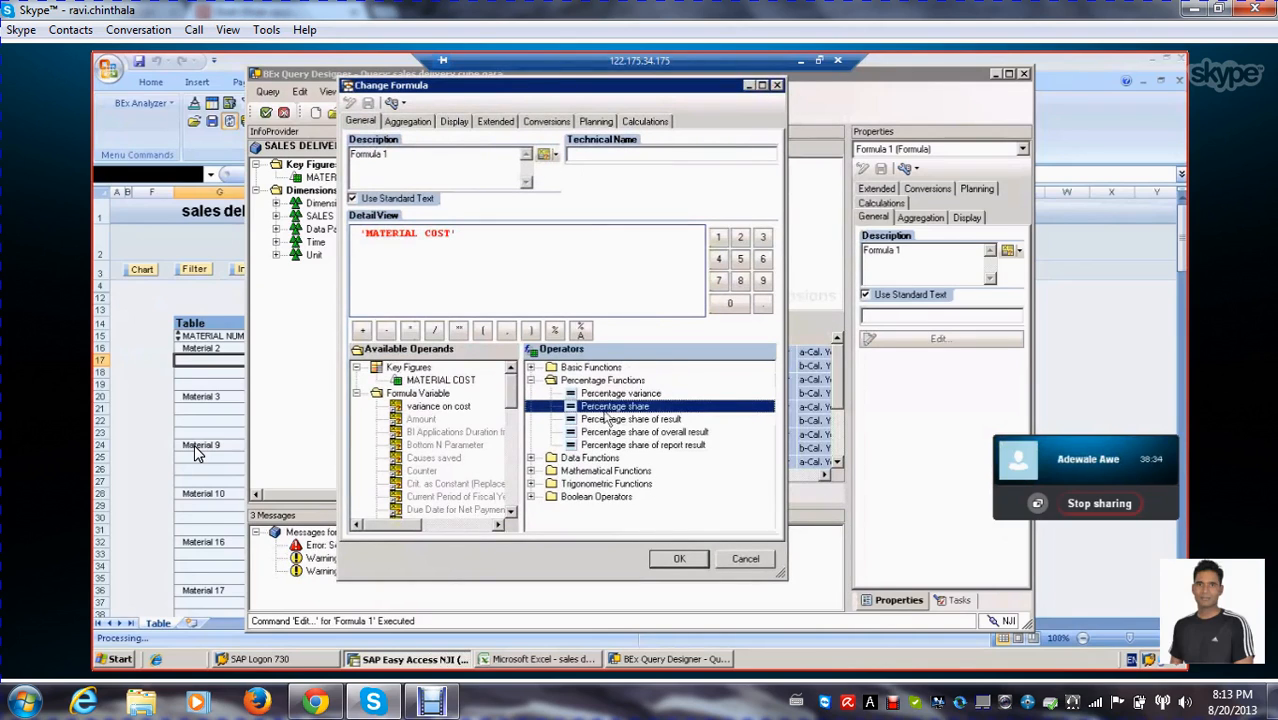
# Examine the percentage functions available for Formula 1, viewing the operators by technical key and by text
pyautogui.click(397, 103)
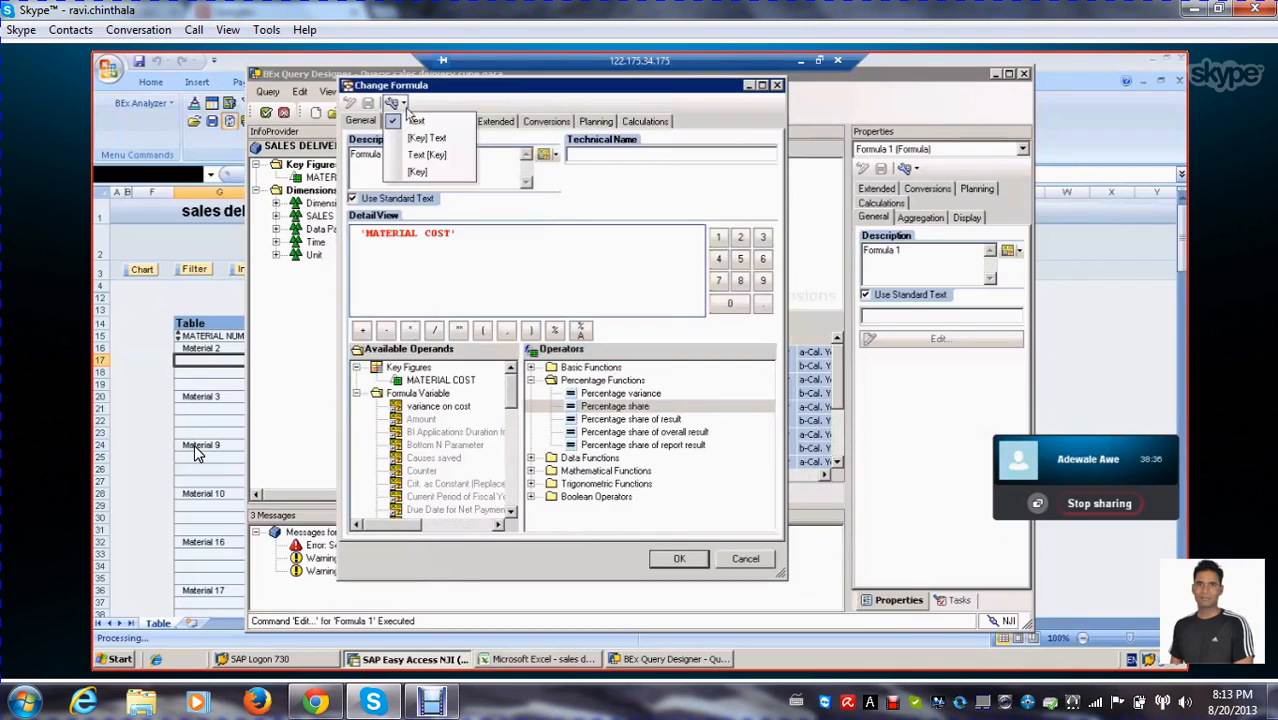
pyautogui.click(418, 171)
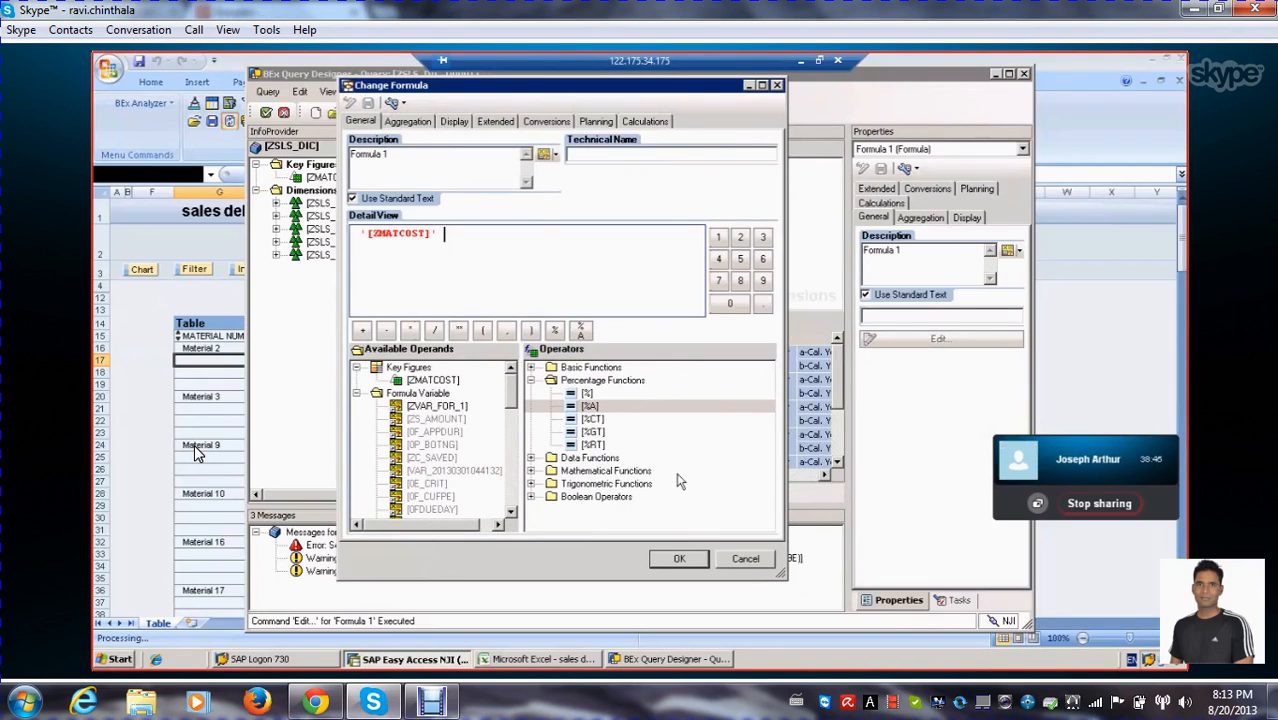
pyautogui.click(611, 395)
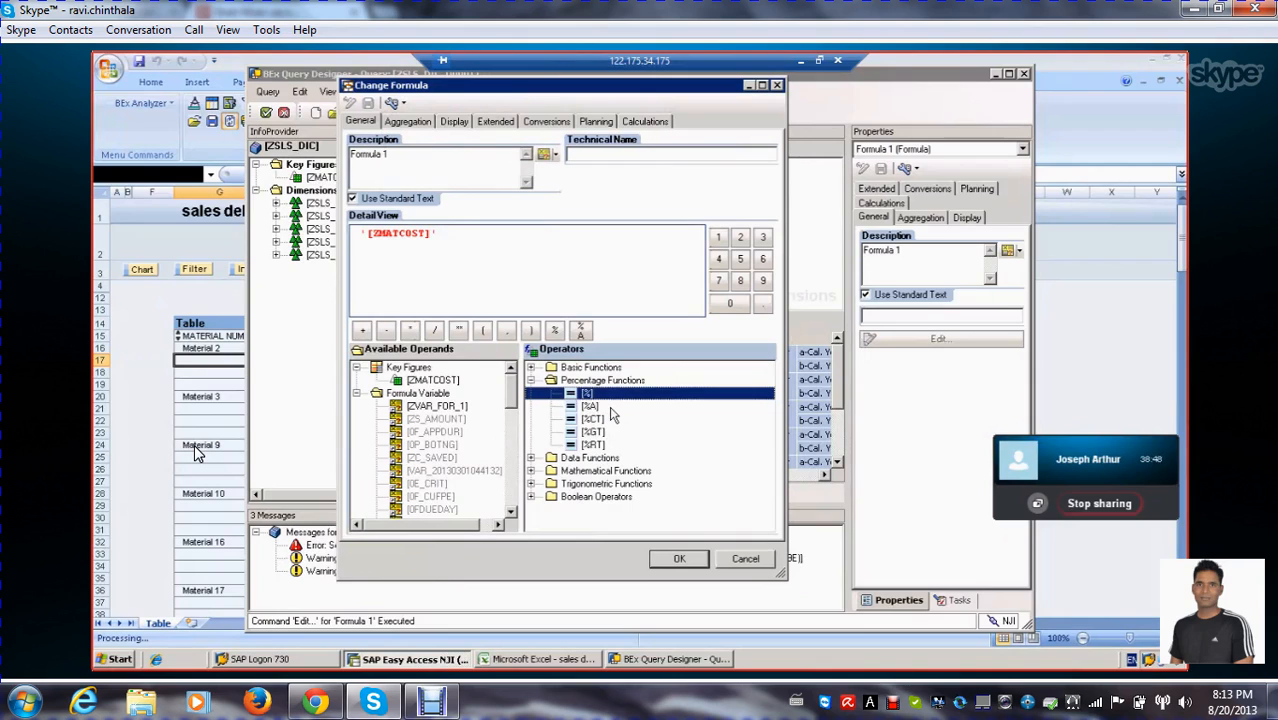
pyautogui.click(403, 104)
pyautogui.click(416, 124)
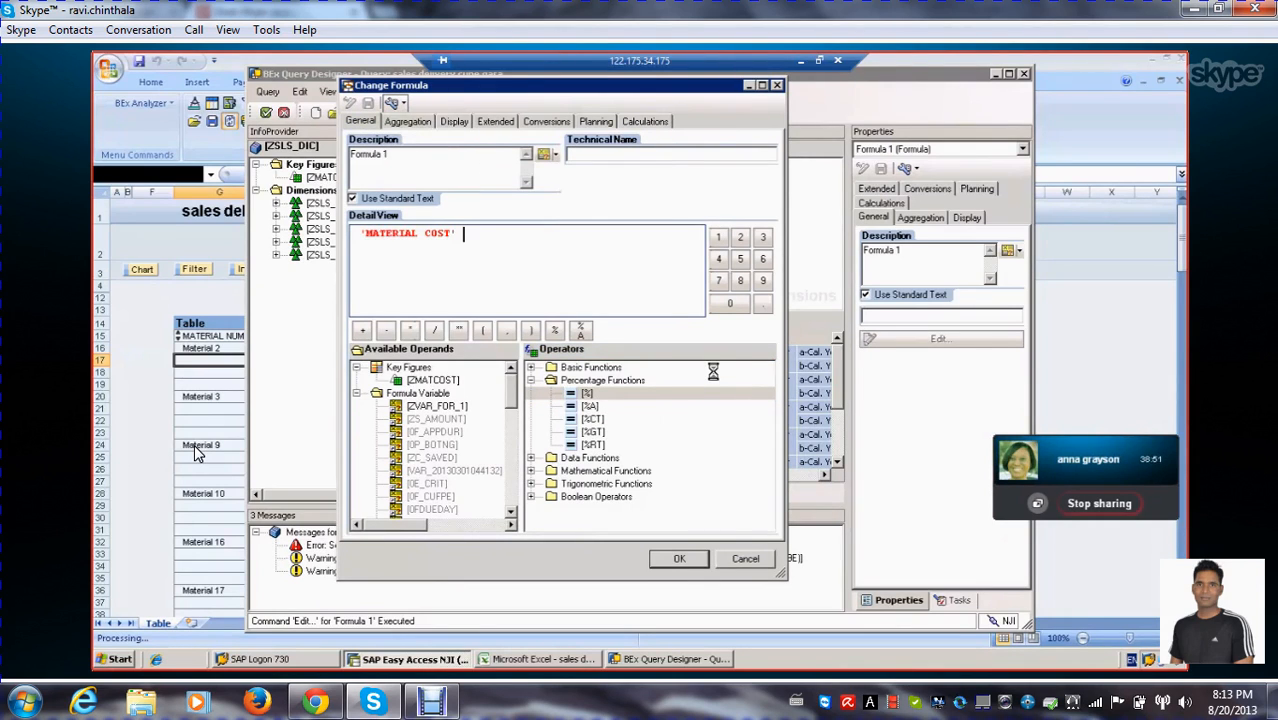
pyautogui.click(628, 407)
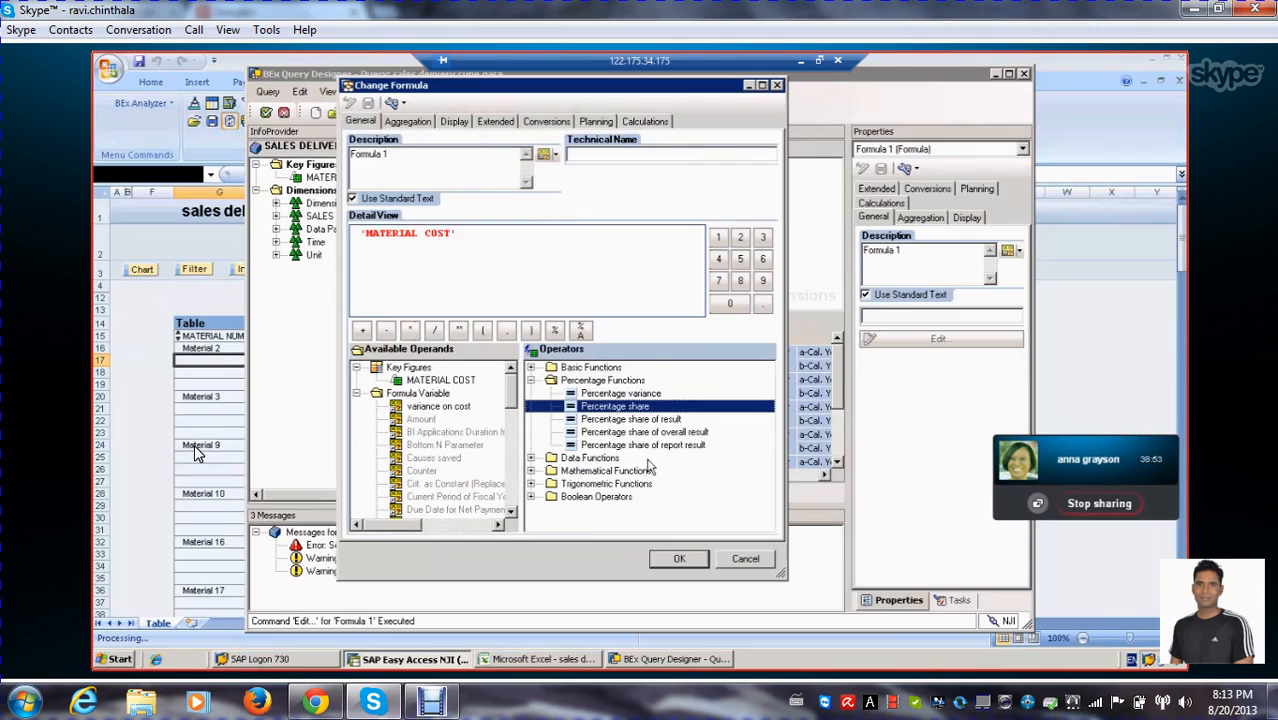
pyautogui.click(650, 419)
pyautogui.click(660, 432)
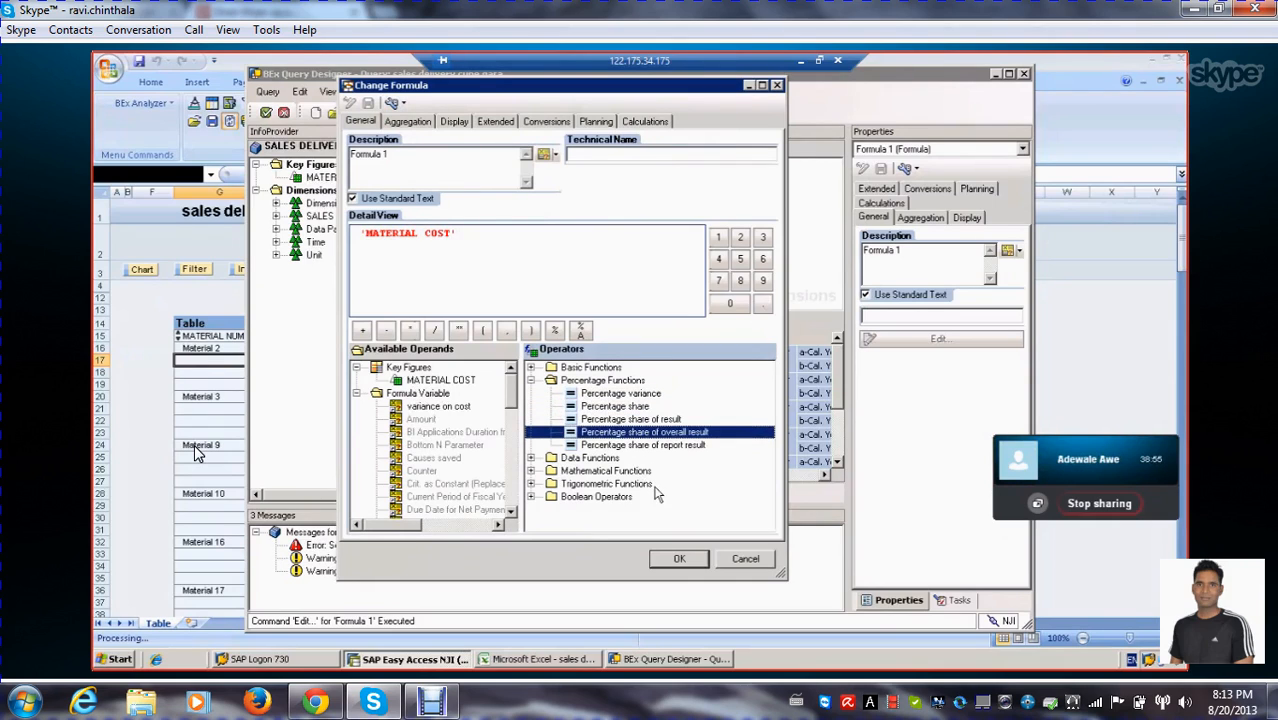
pyautogui.click(665, 445)
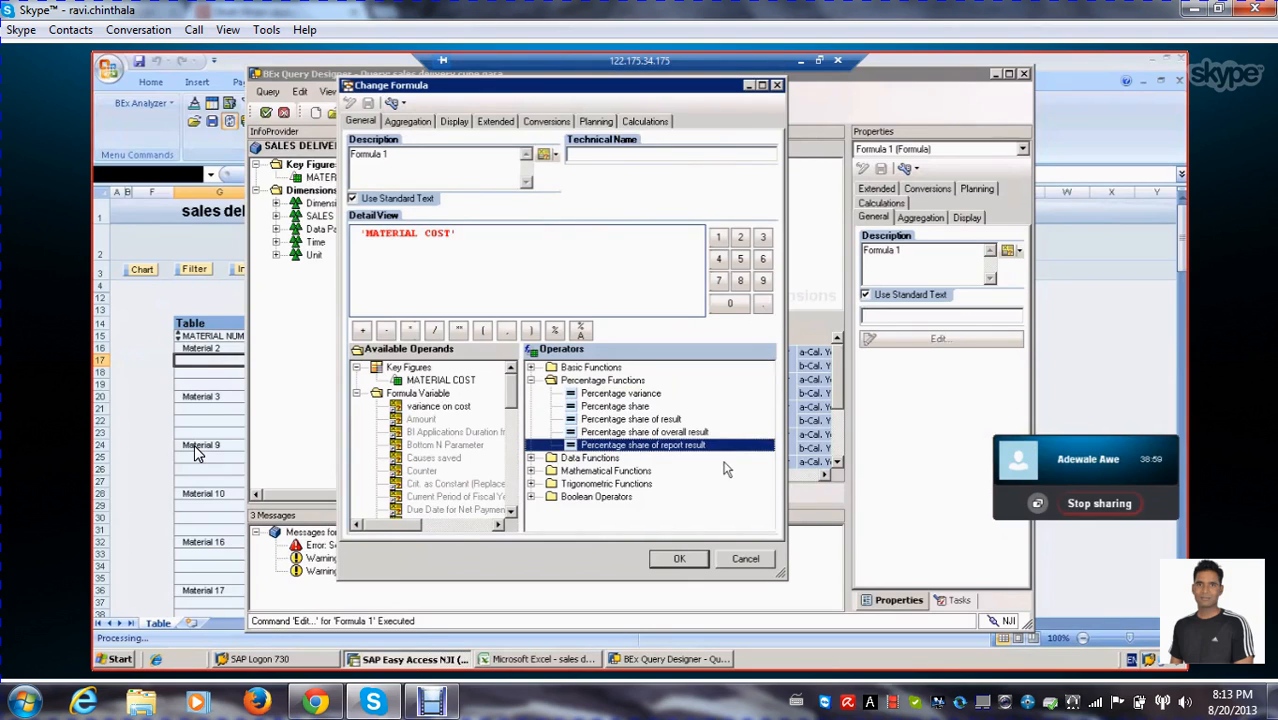
# Extend the formula with the Percentage variance function followed by the formula variable 'variance on cost'
pyautogui.click(631, 394)
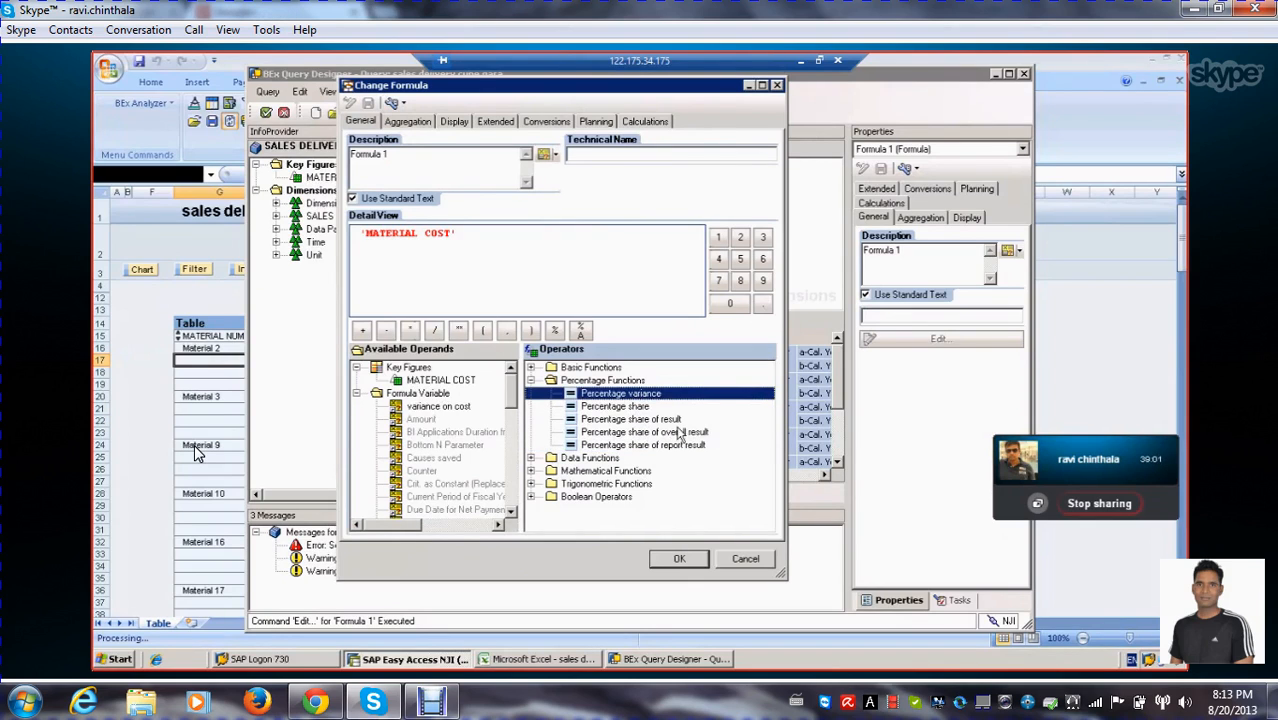
pyautogui.doubleClick(631, 394)
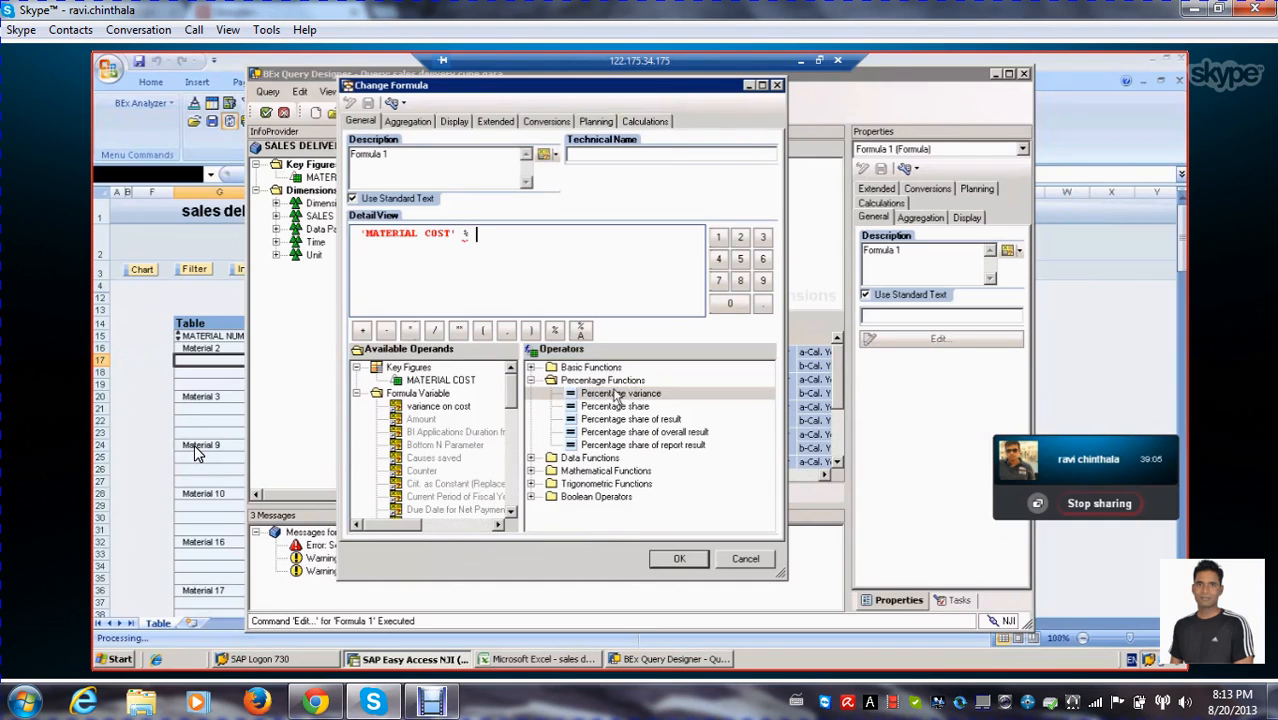
pyautogui.doubleClick(436, 407)
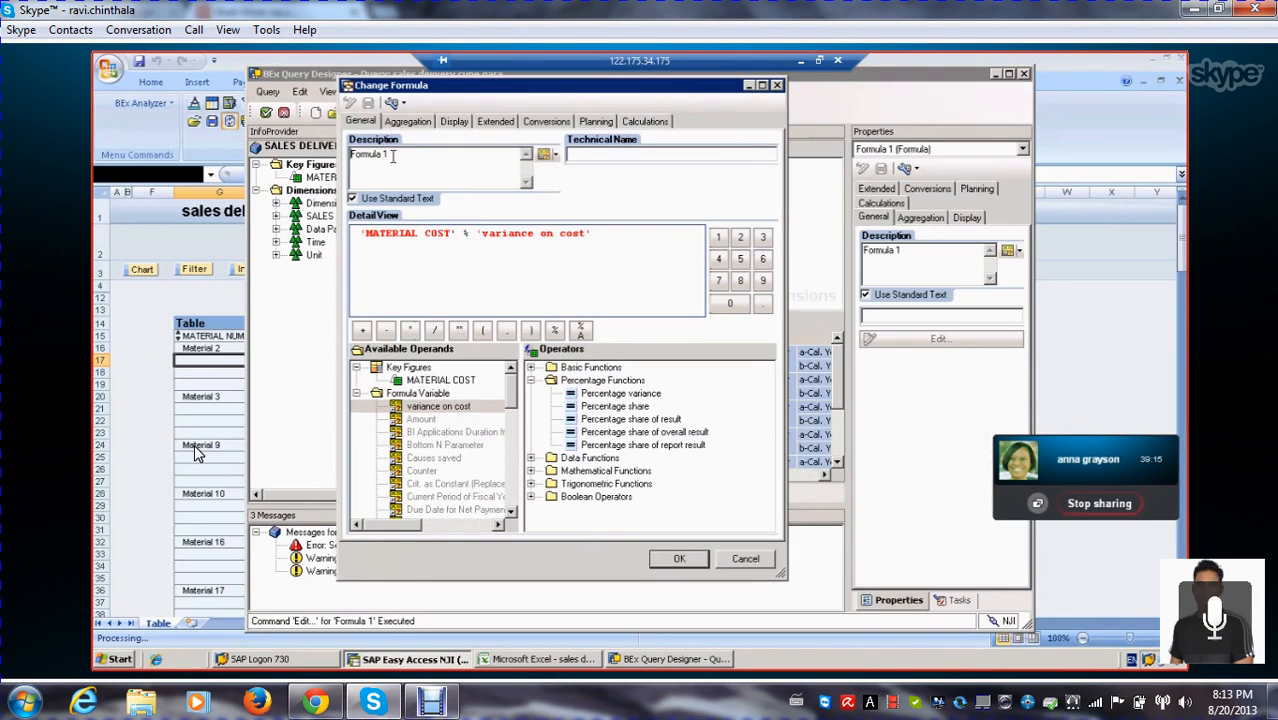
# Change the formula's description to VARIANCE IN COST and accept the formula definition
pyautogui.moveTo(392, 156); pyautogui.dragTo(350, 157)
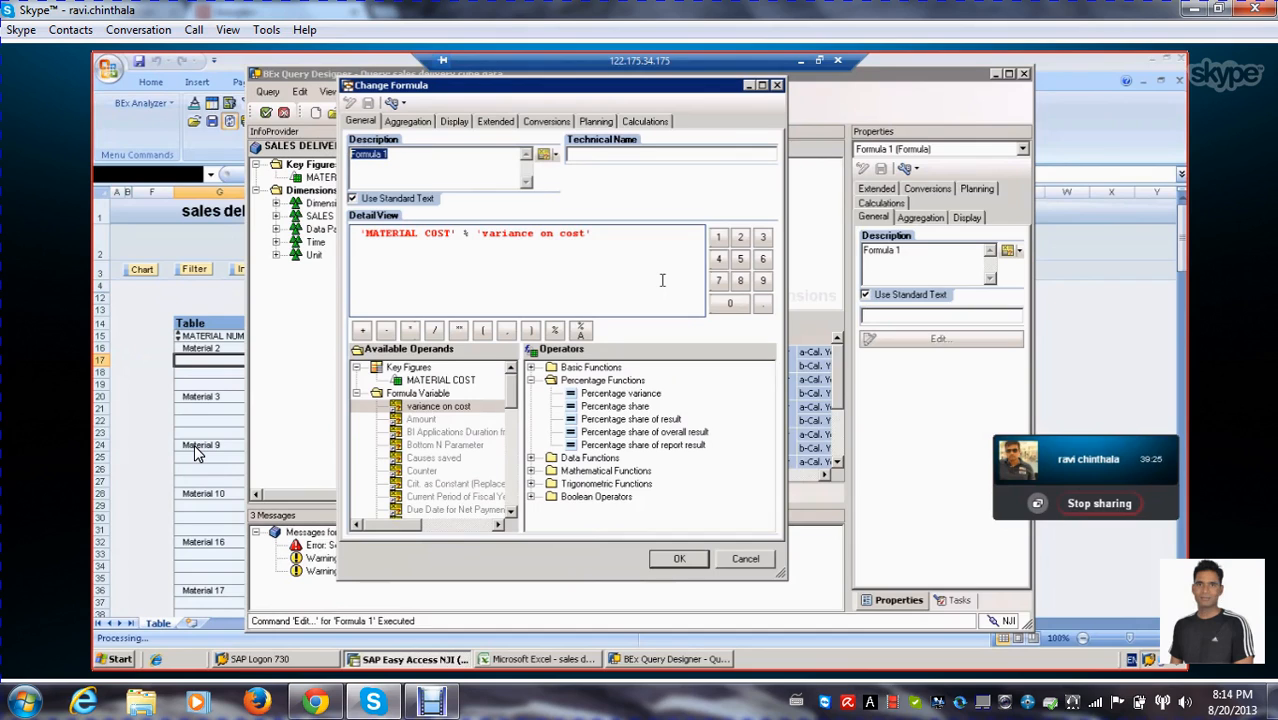
pyautogui.write('MARIANCE')
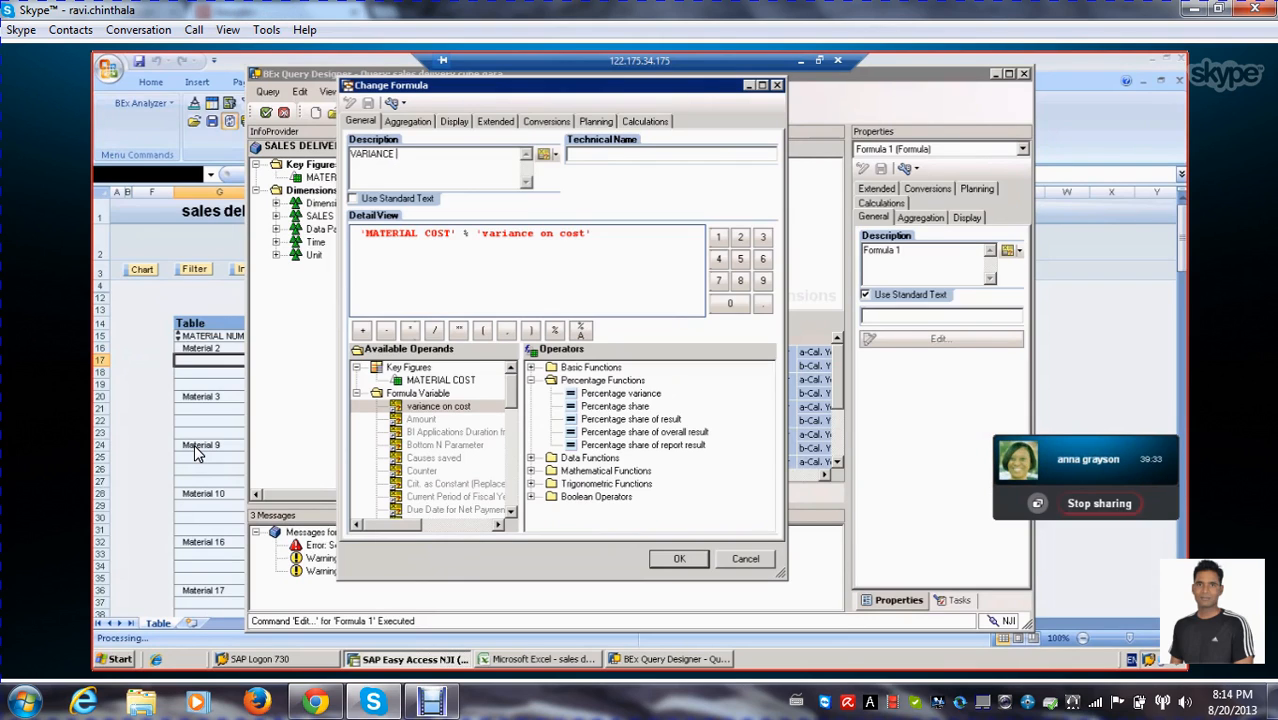
pyautogui.write('COST')
pyautogui.click(678, 560)
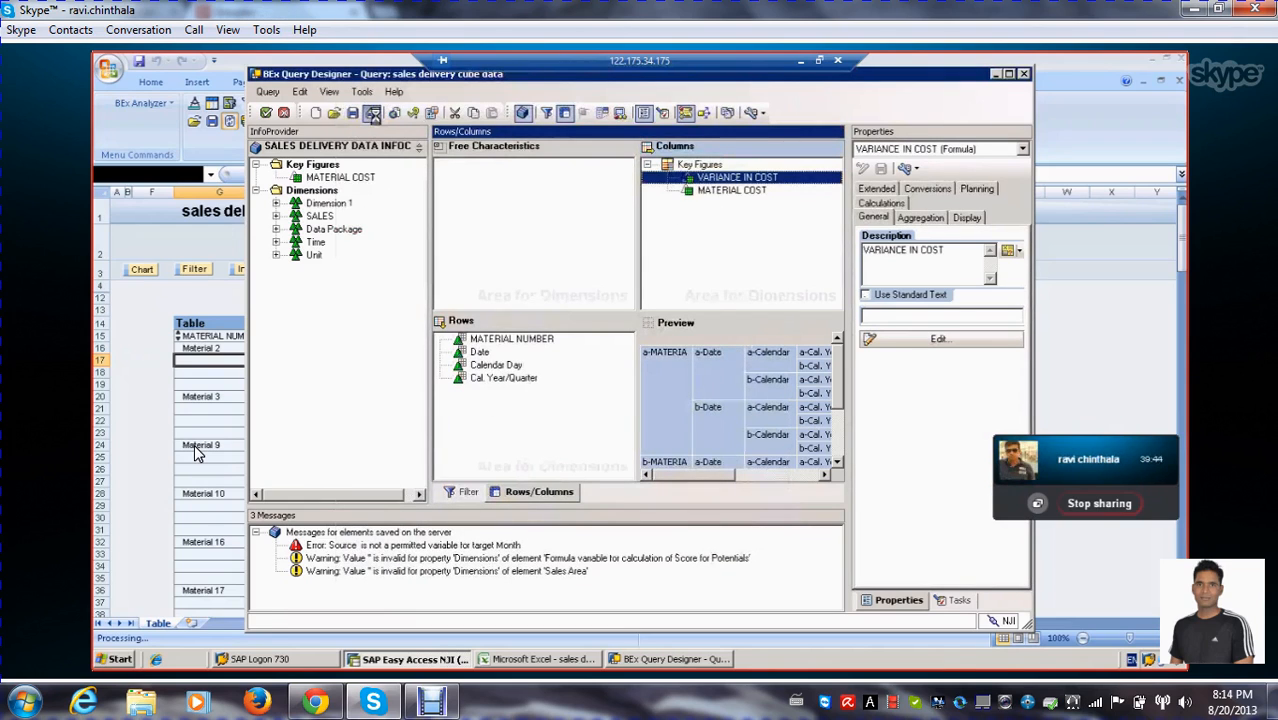
# Save the sales delivery cube data query despite its errors and return to the BEx Analyzer workbook
pyautogui.click(354, 116)
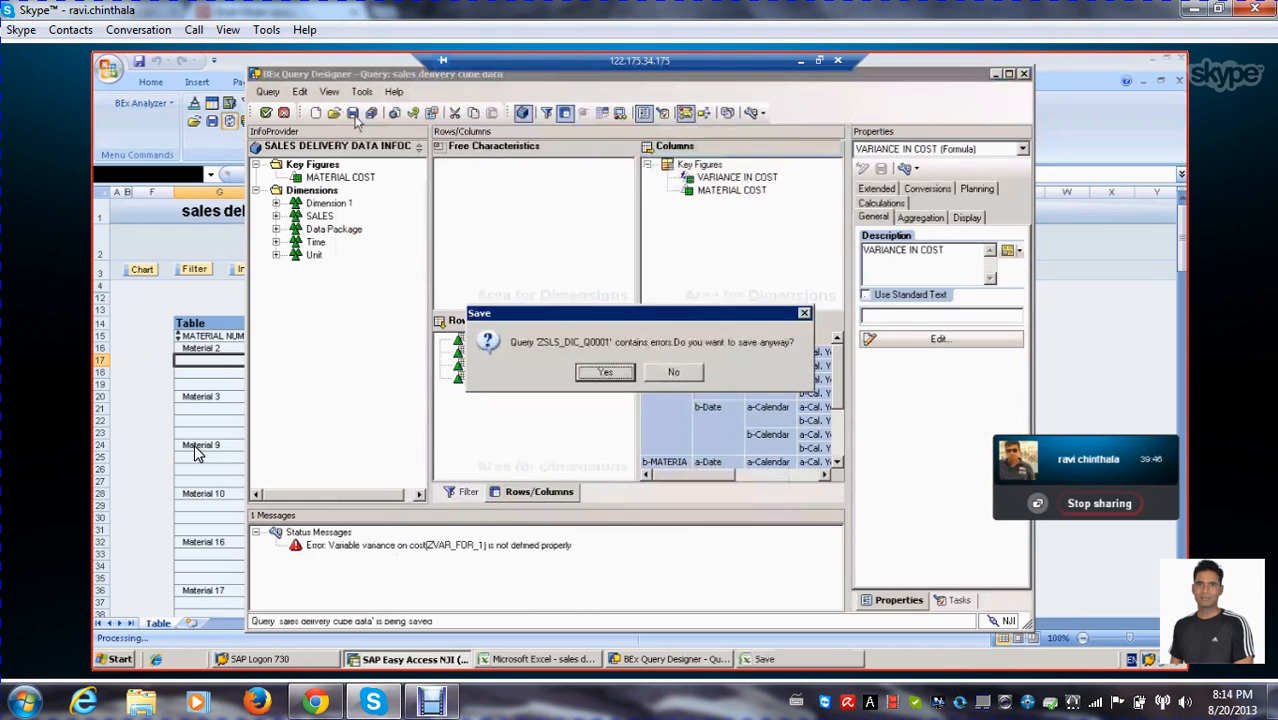
pyautogui.click(624, 373)
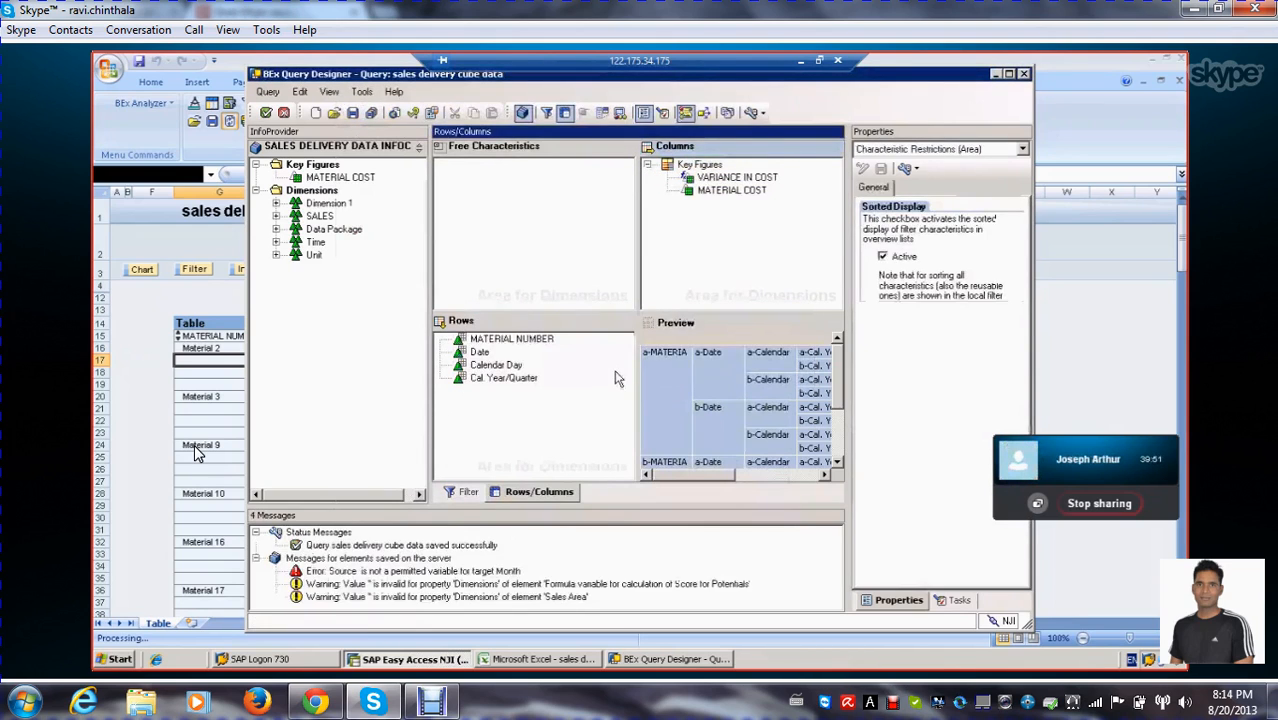
pyautogui.click(366, 571)
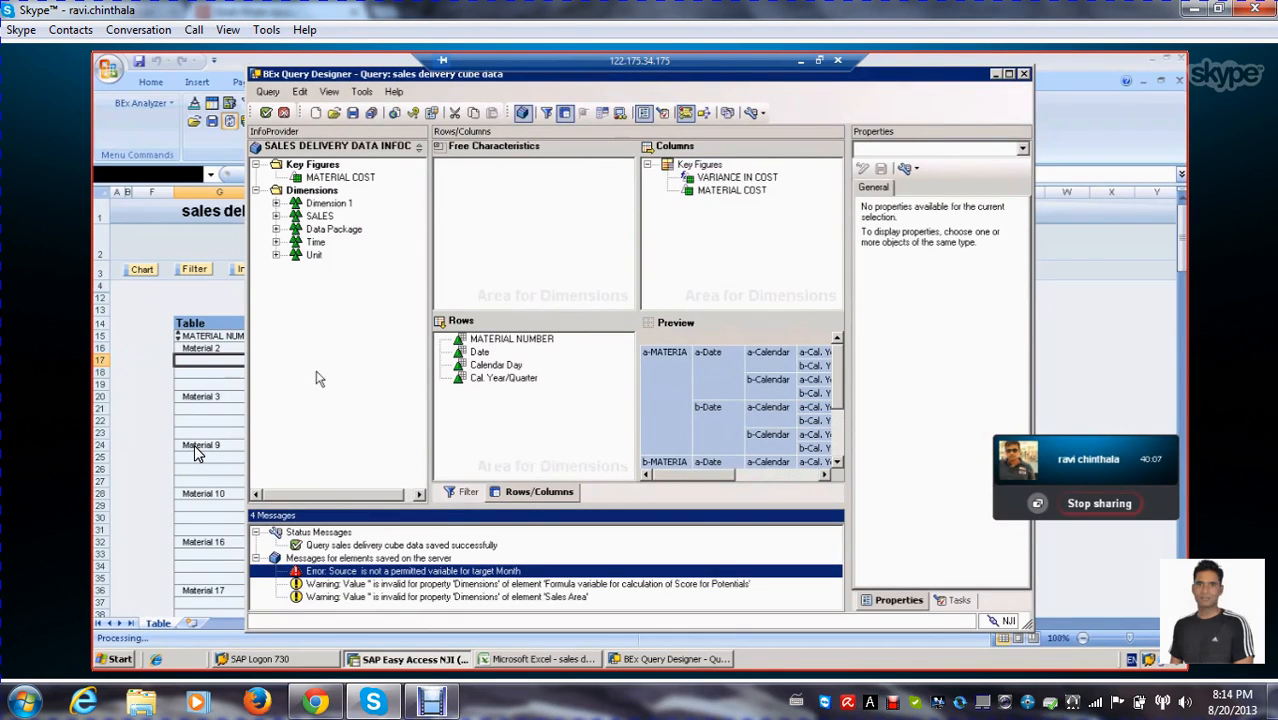
pyautogui.click(352, 113)
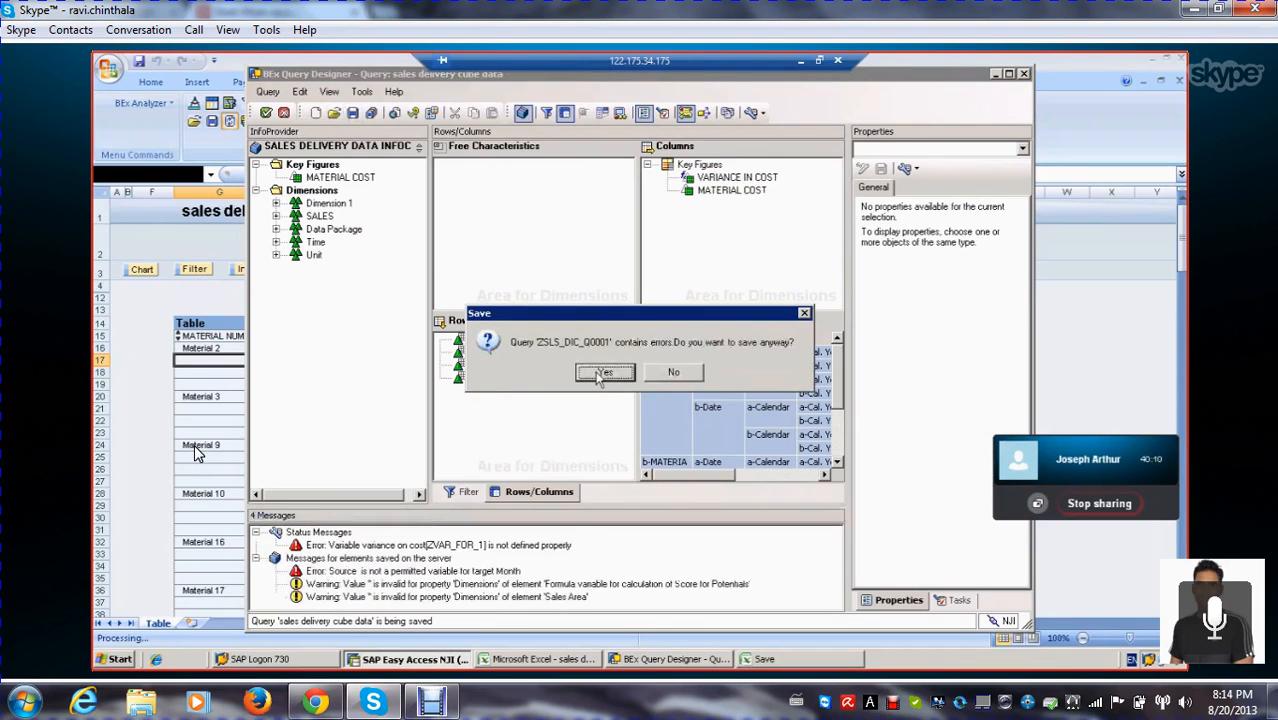
pyautogui.click(597, 375)
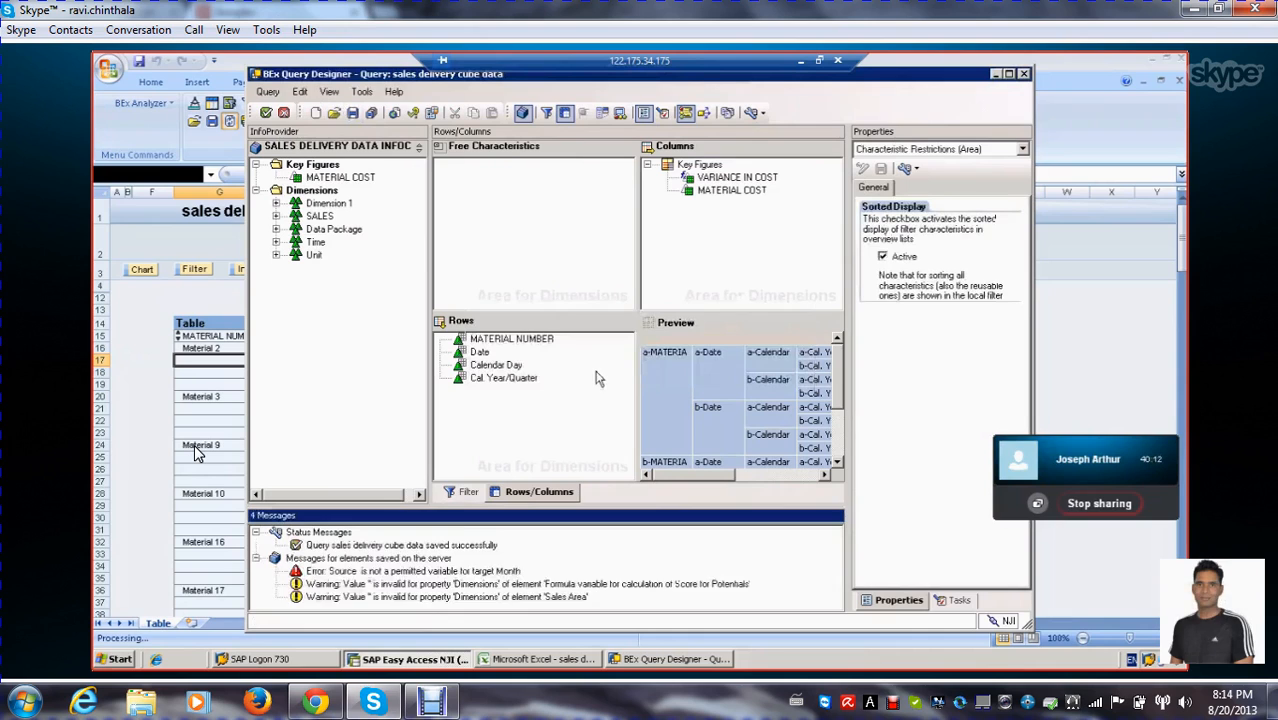
pyautogui.click(265, 112)
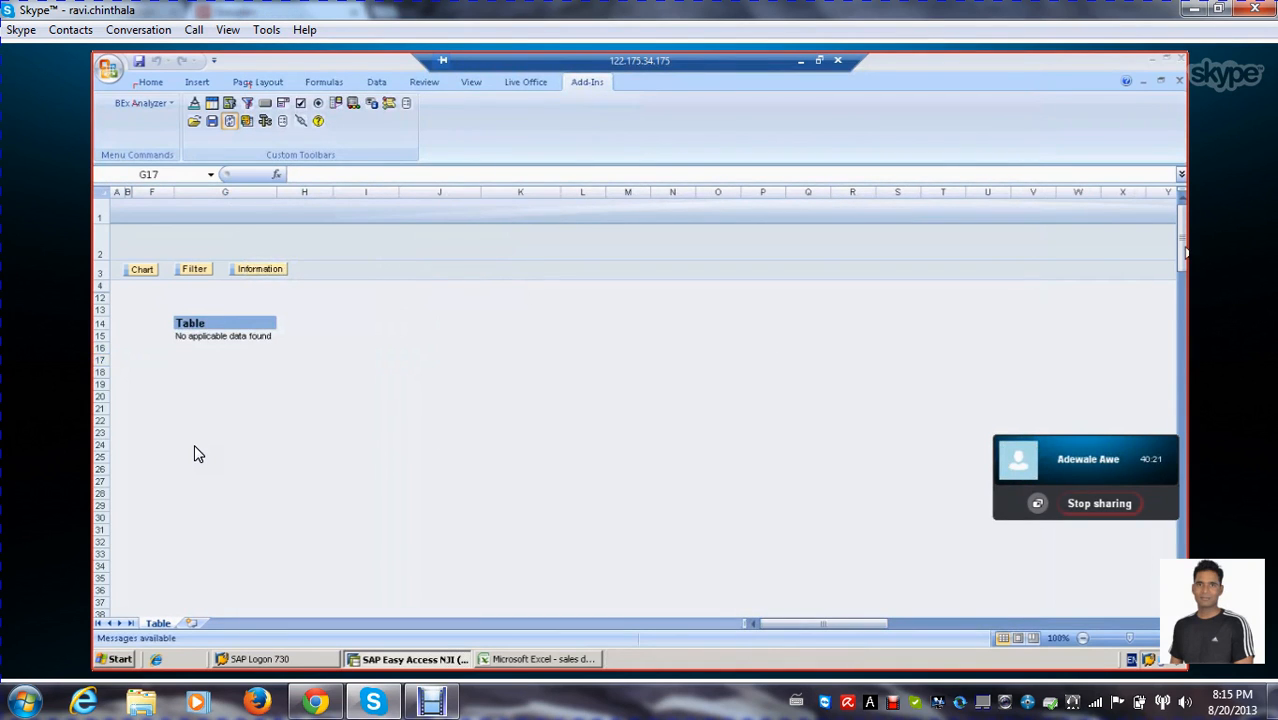
# Try to open the sales delivery cube data query in BEx Analyzer from the query history
pyautogui.click(260, 338)
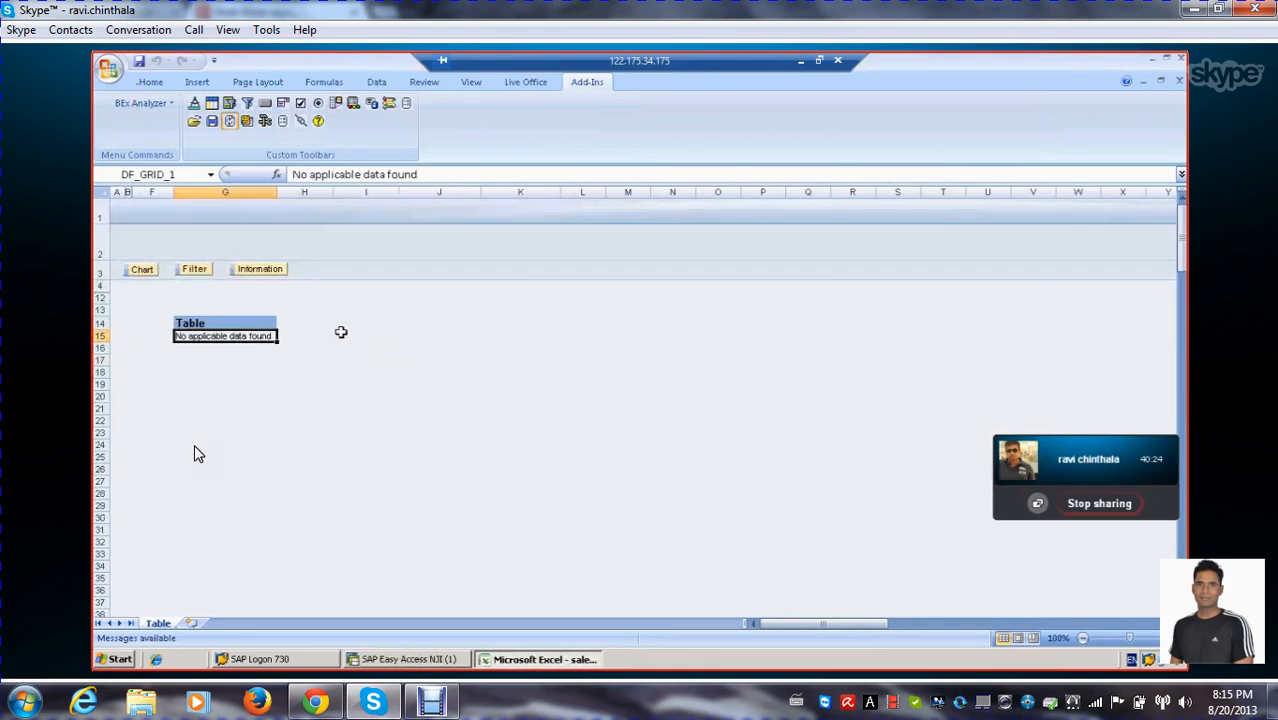
pyautogui.click(265, 122)
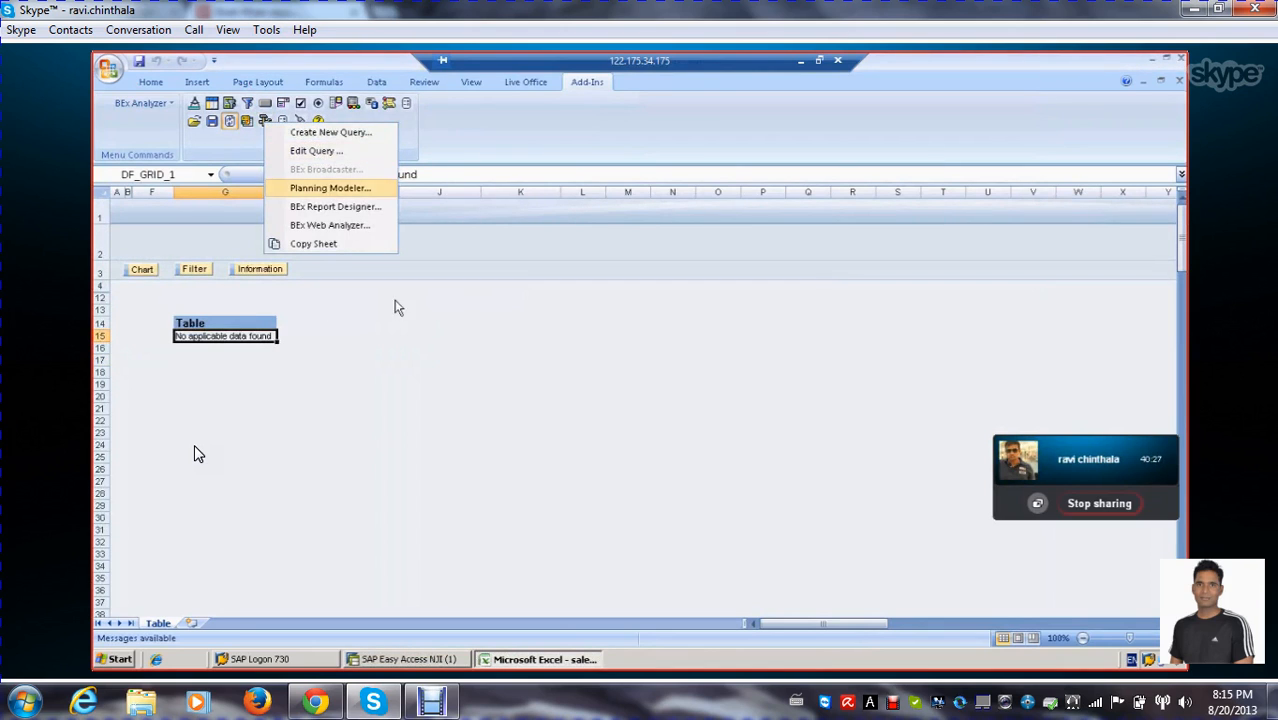
pyautogui.click(500, 390)
pyautogui.click(220, 338)
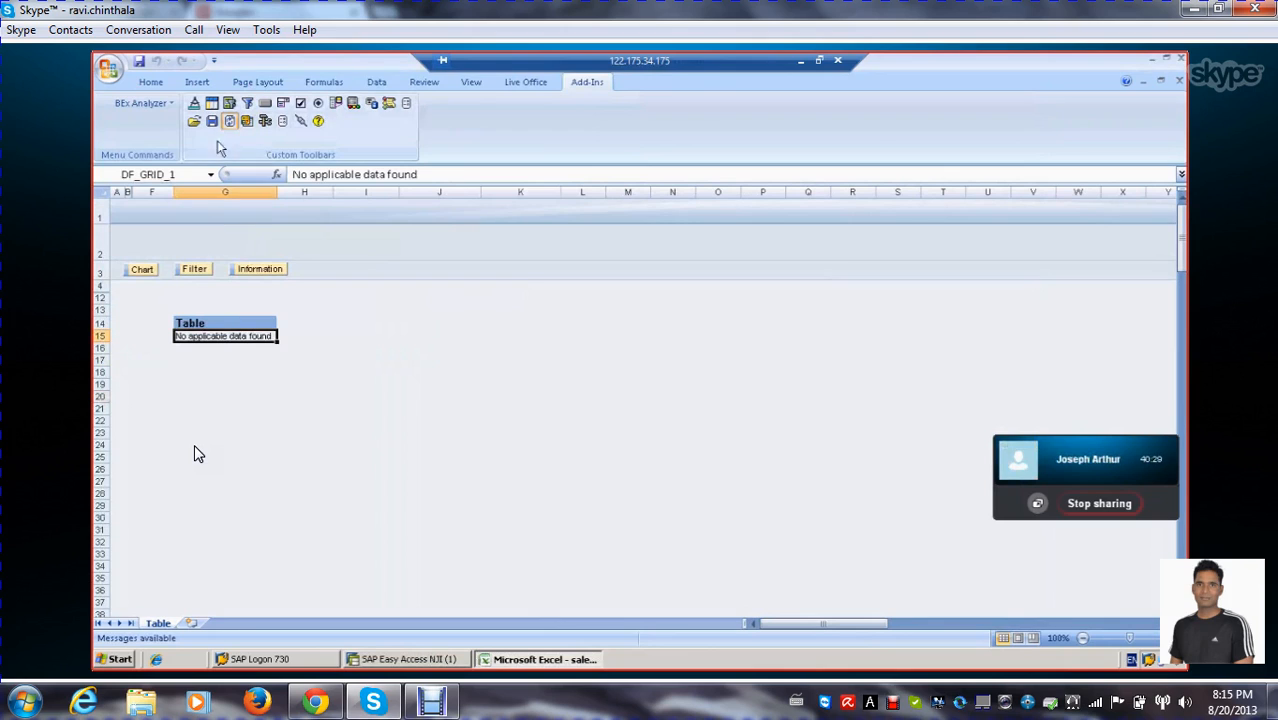
pyautogui.click(194, 121)
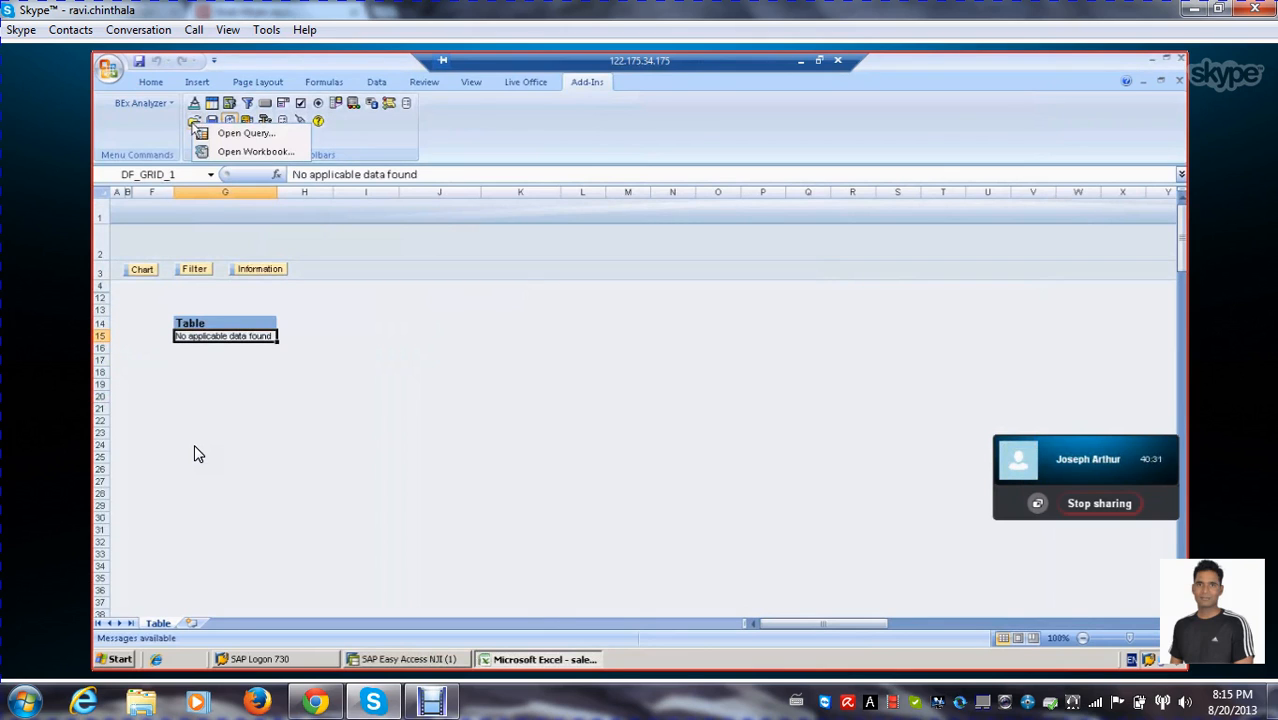
pyautogui.click(212, 134)
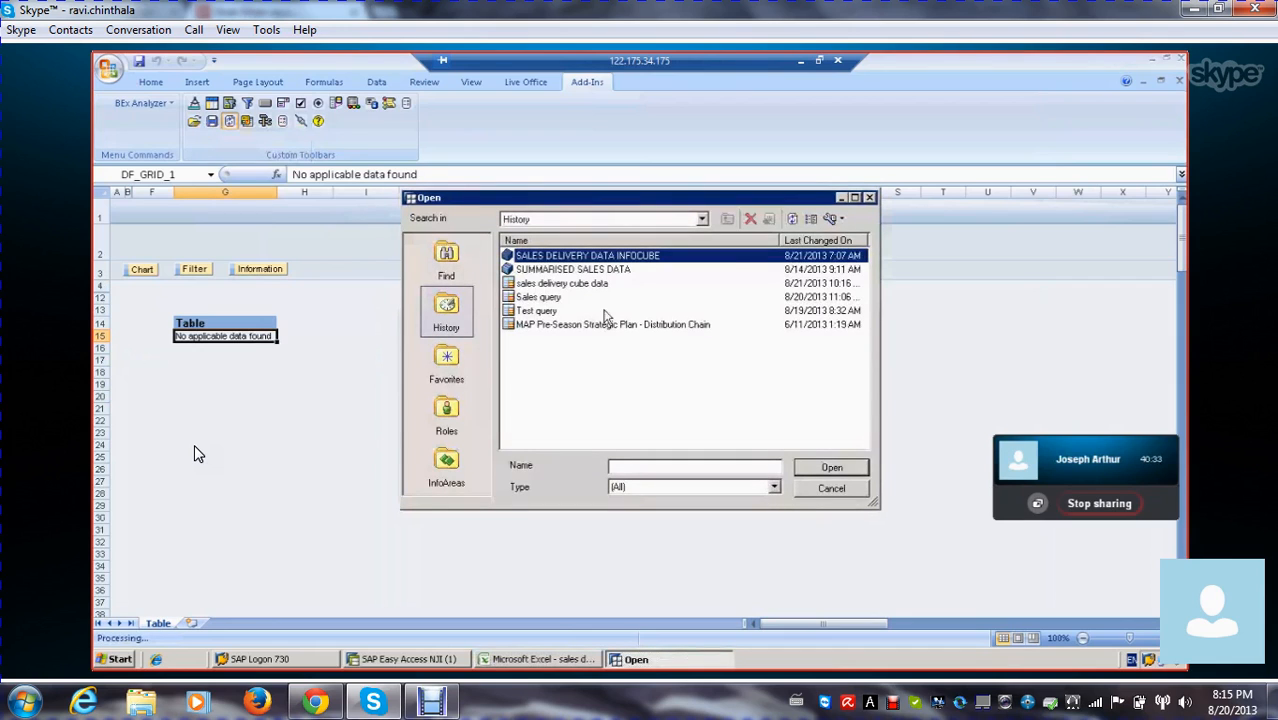
pyautogui.doubleClick(550, 284)
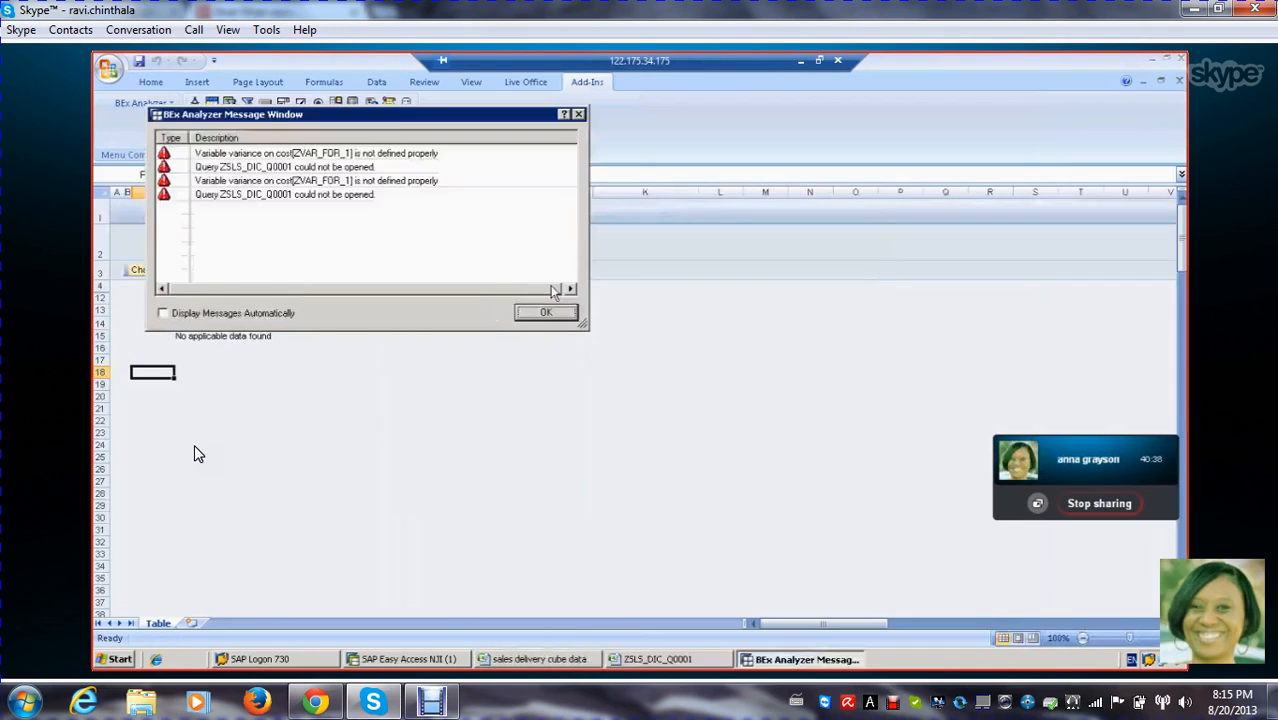
# Review the error messages for variable ZVAR_FOR_1 and query ZSLS_DIC_Q0001, and close the message window
pyautogui.click(332, 168)
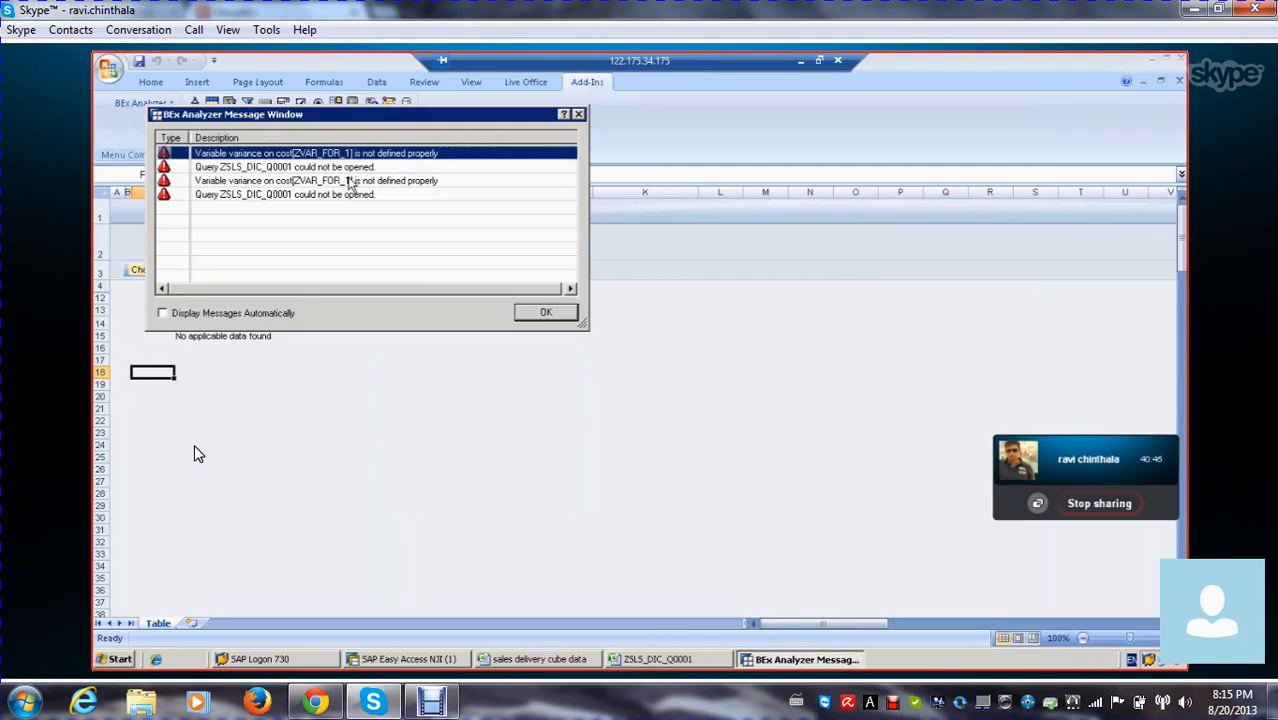
pyautogui.click(350, 181)
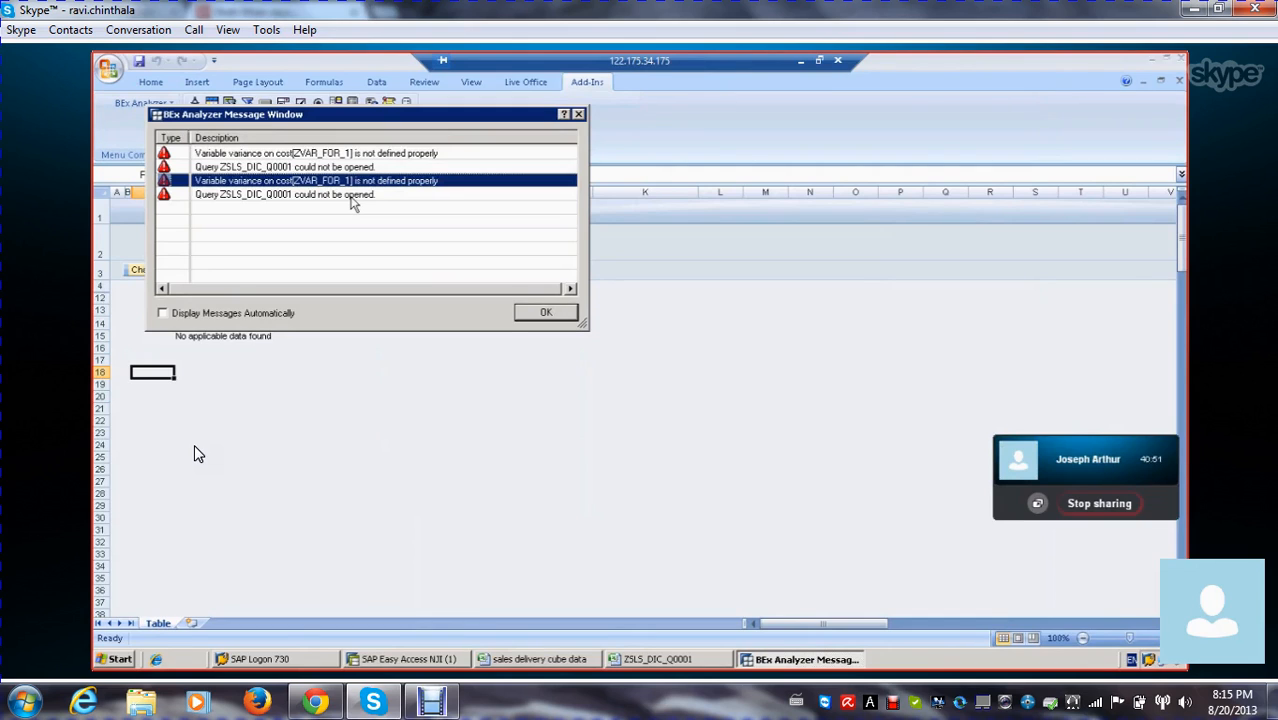
pyautogui.click(351, 197)
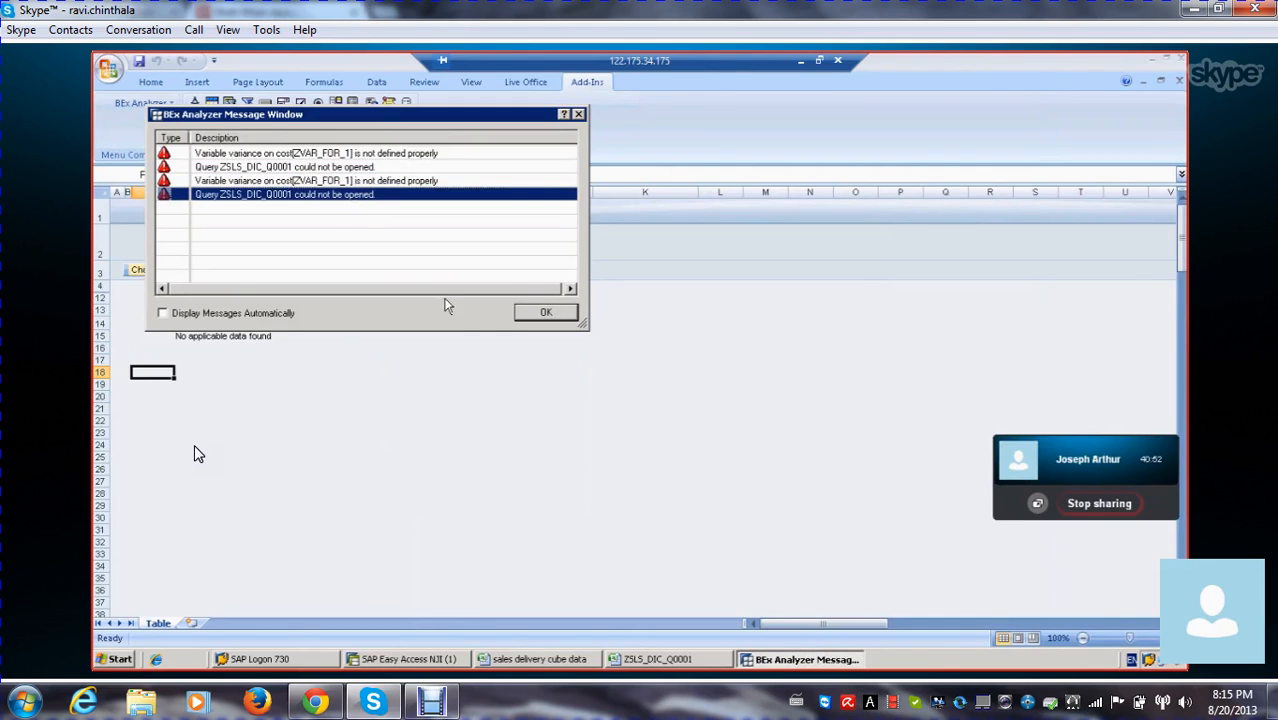
pyautogui.click(556, 314)
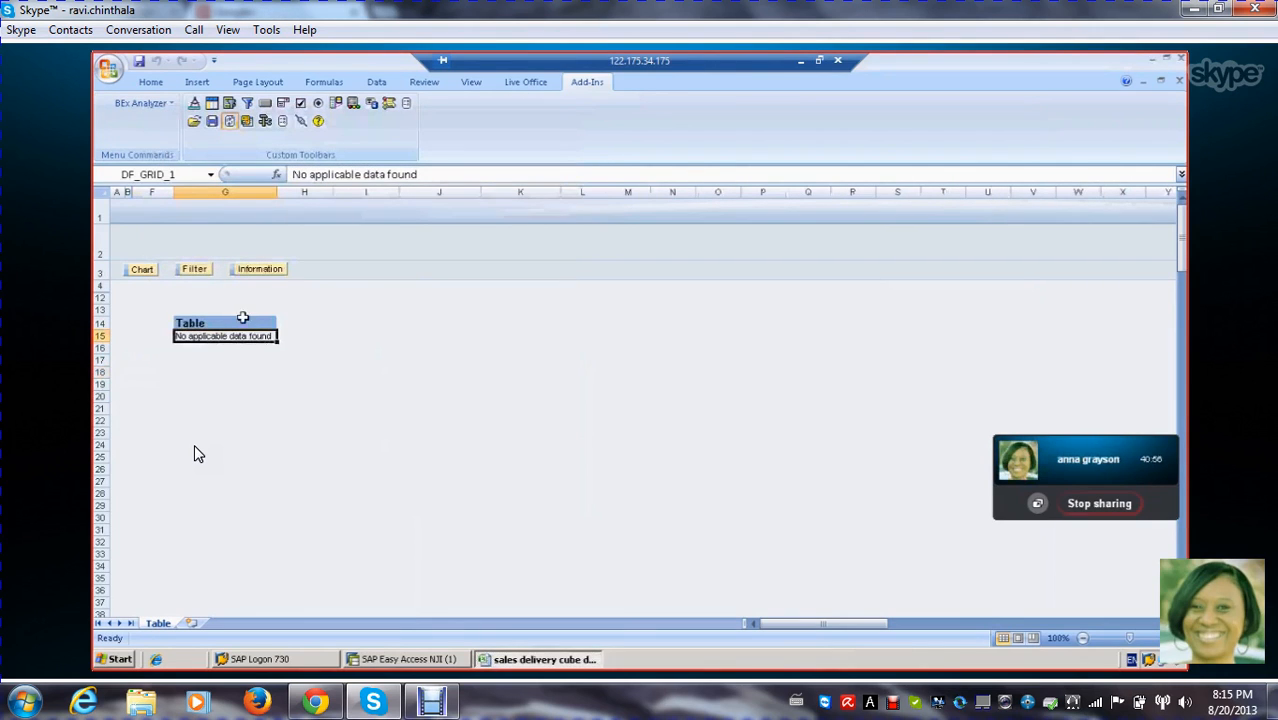
# Retry opening the sales delivery cube data query from the history and dismiss the message window
pyautogui.click(195, 121)
pyautogui.click(219, 129)
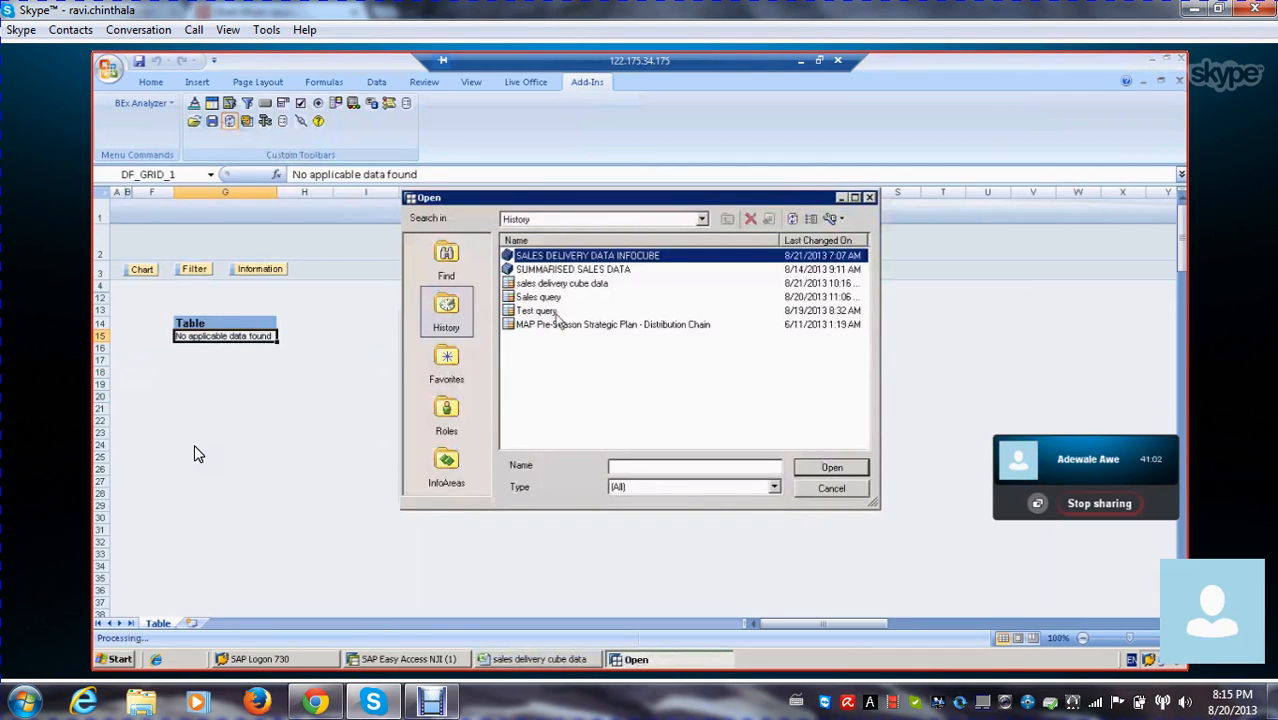
pyautogui.click(560, 285)
pyautogui.doubleClick(559, 288)
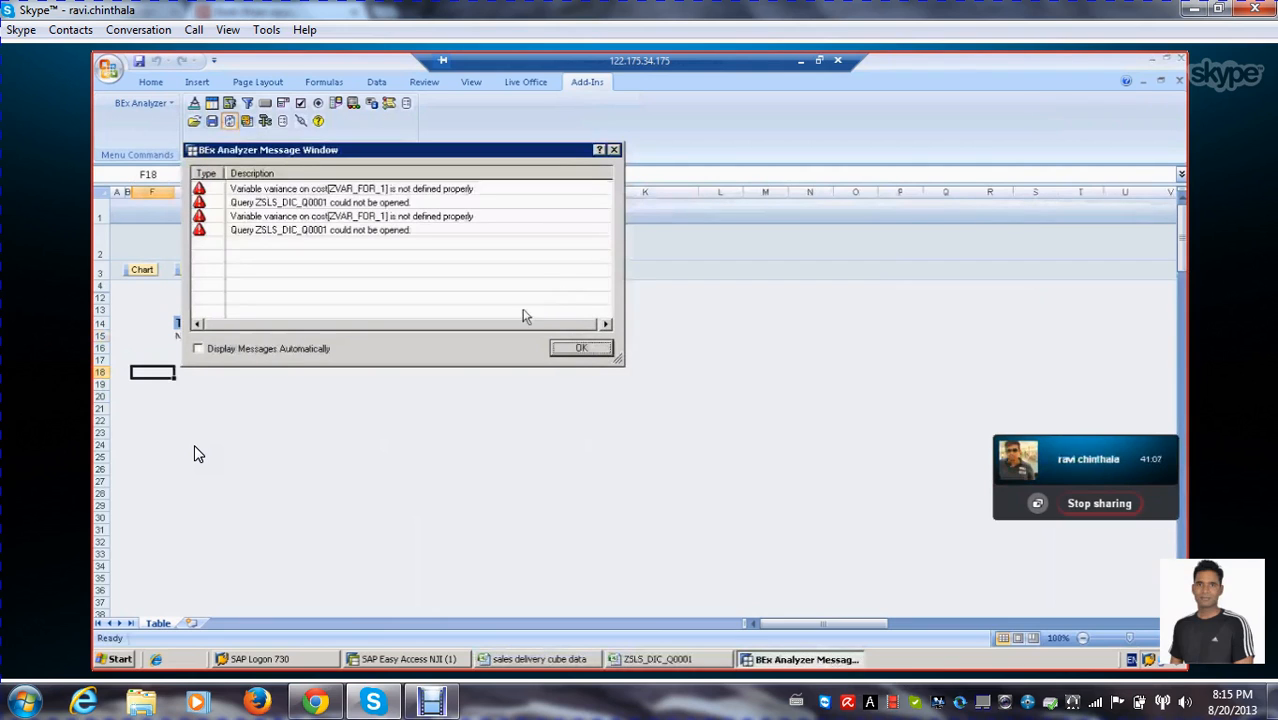
pyautogui.click(578, 349)
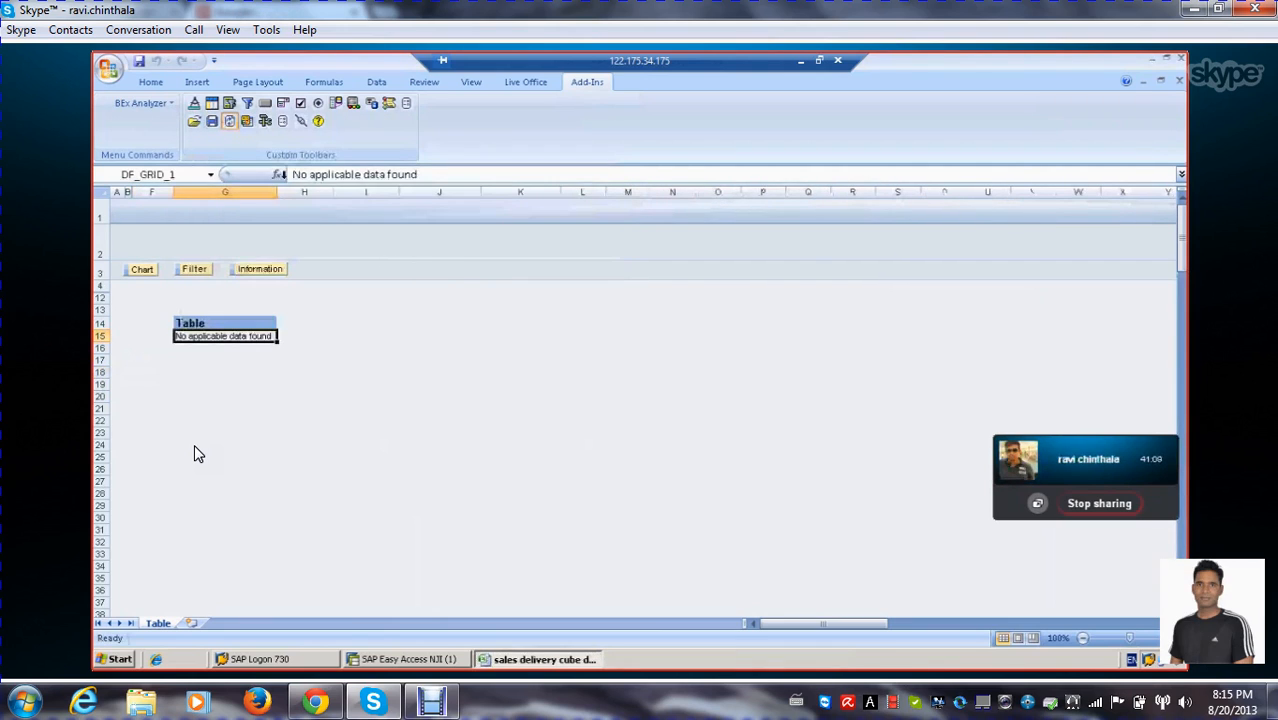
# Switch to BEx Query Designer and open the sales delivery cube data query from the history
pyautogui.click(265, 120)
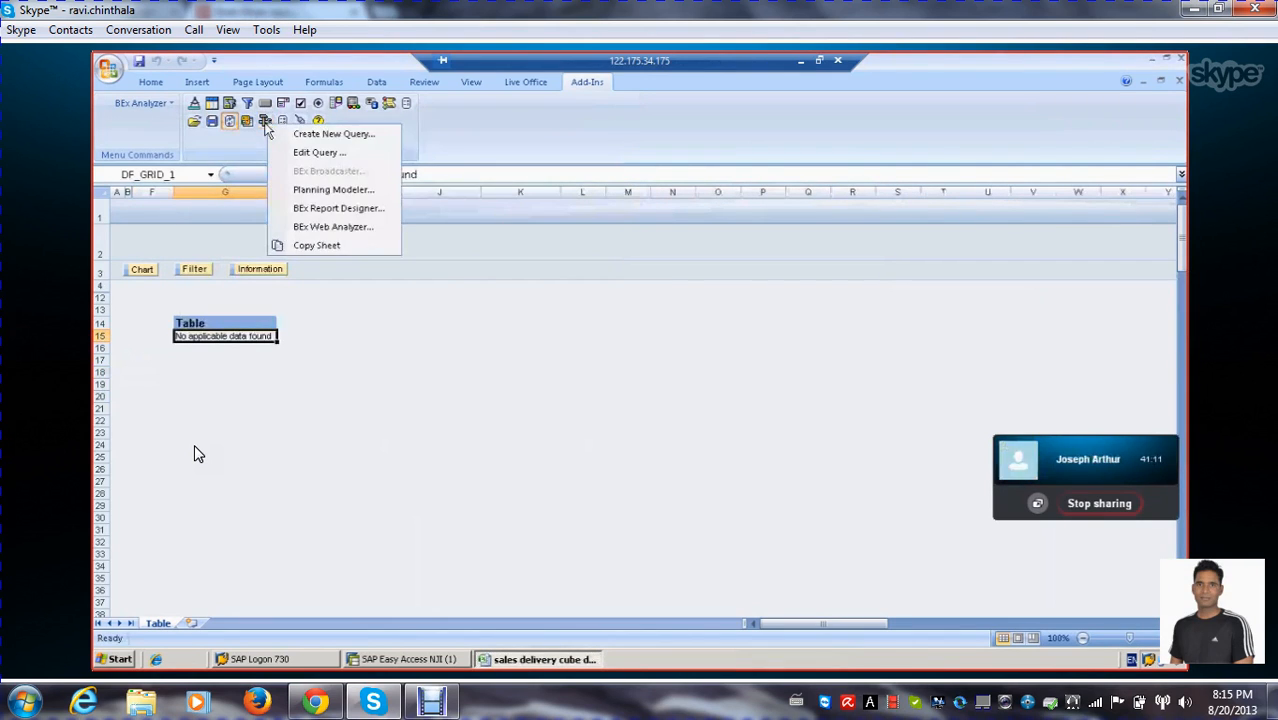
pyautogui.click(318, 152)
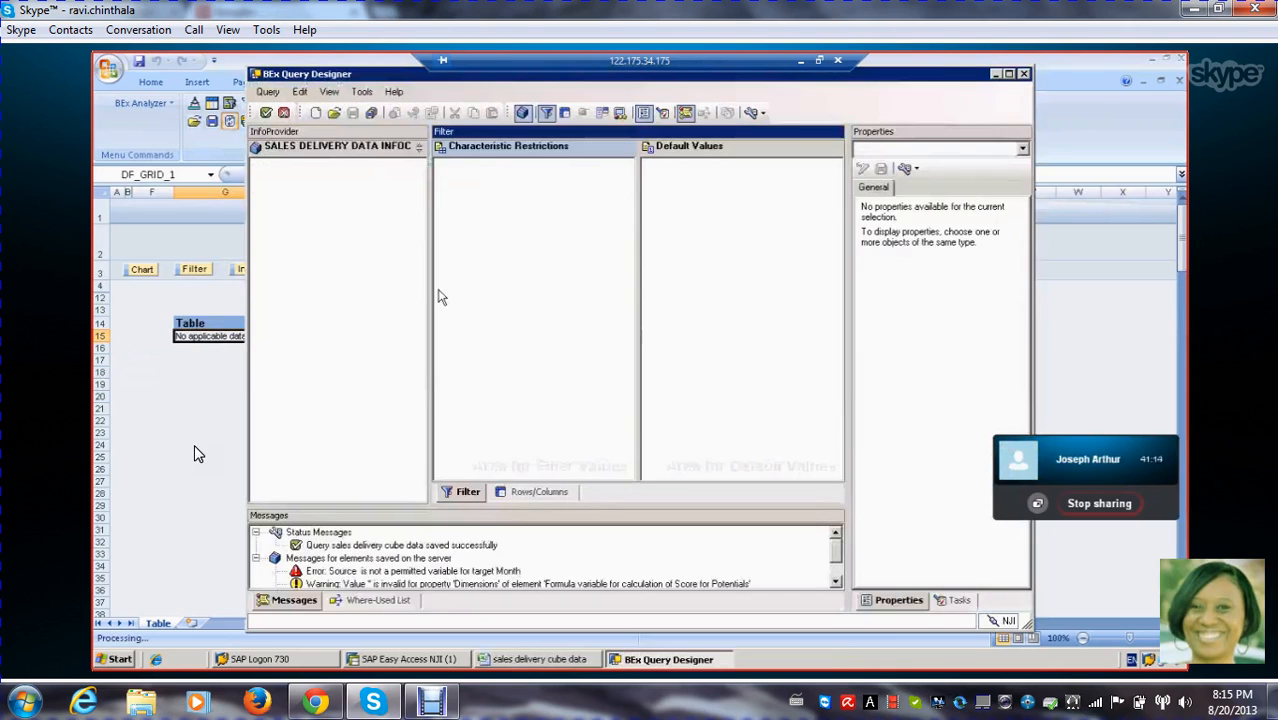
pyautogui.click(512, 494)
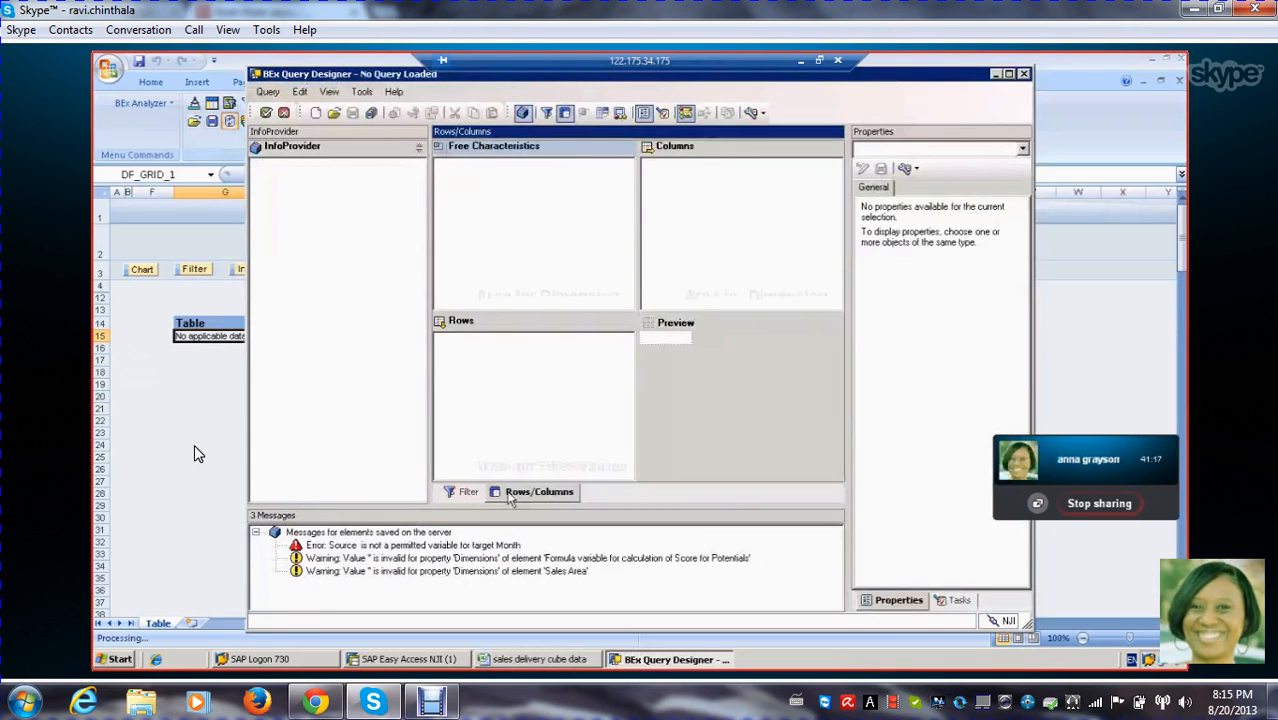
pyautogui.click(466, 492)
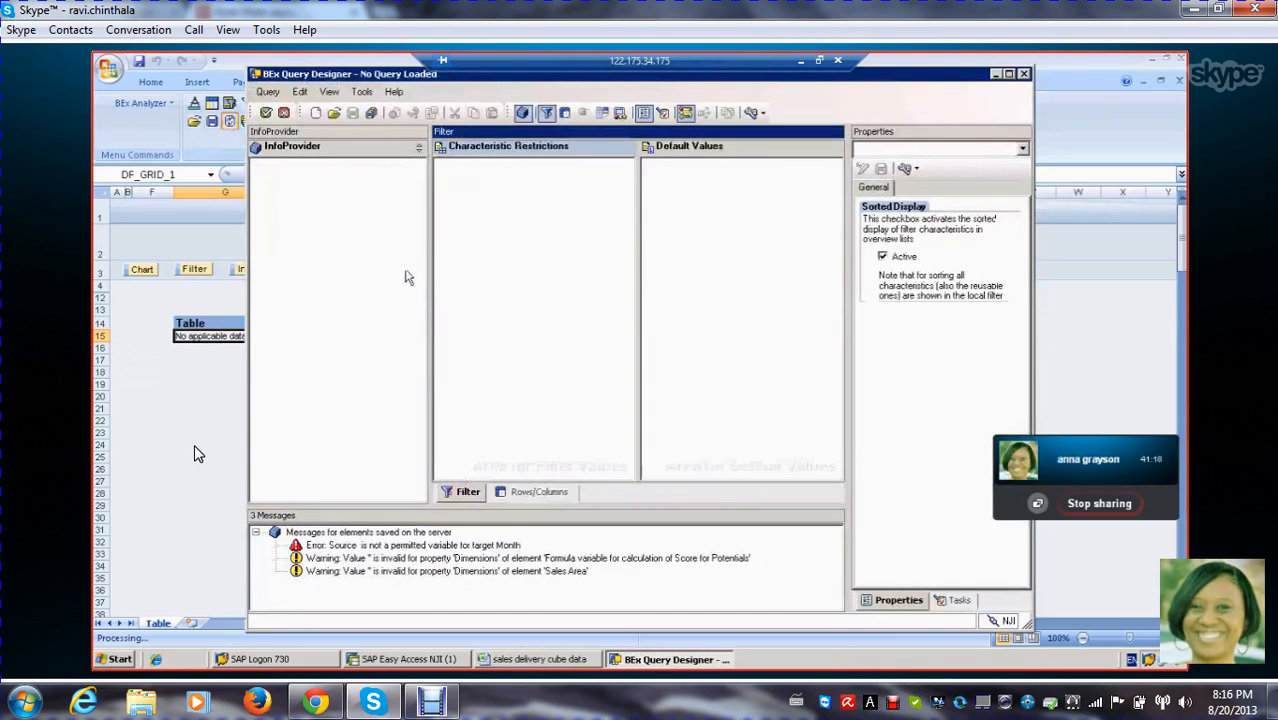
pyautogui.click(334, 114)
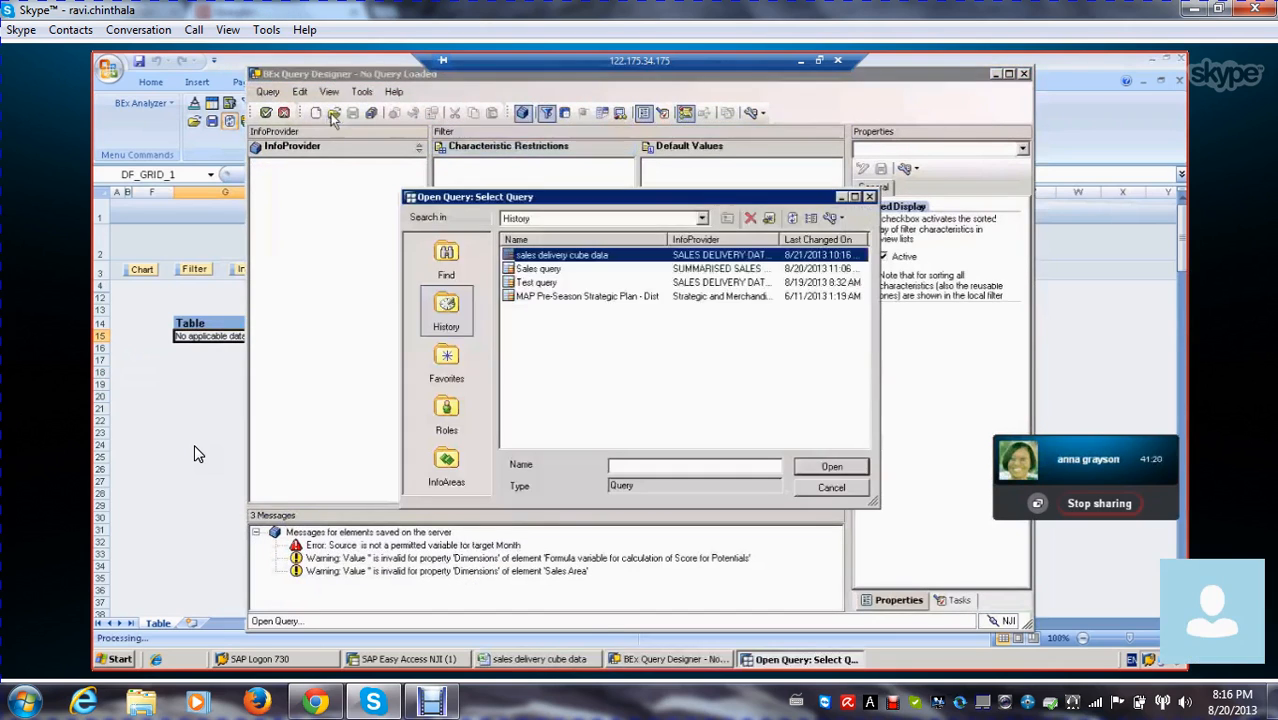
pyautogui.doubleClick(582, 257)
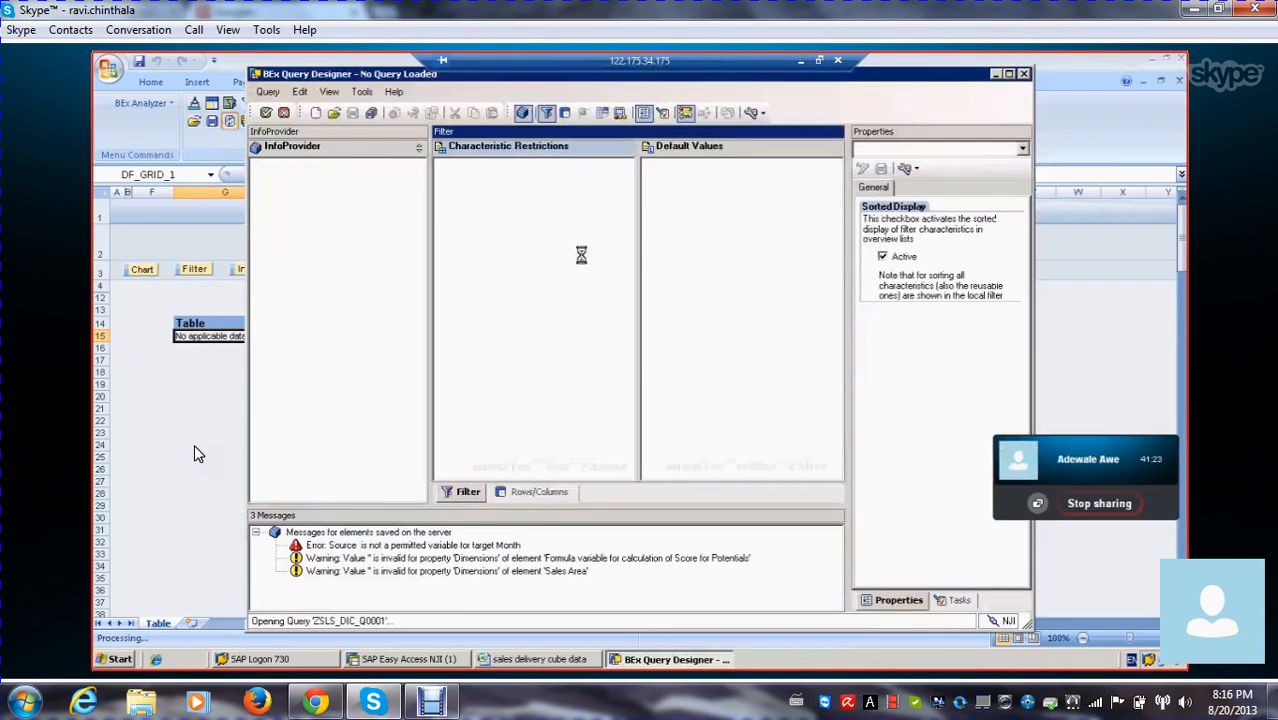
# Open the VARIANCE IN COST formula in the query's columns for editing
pyautogui.click(545, 490)
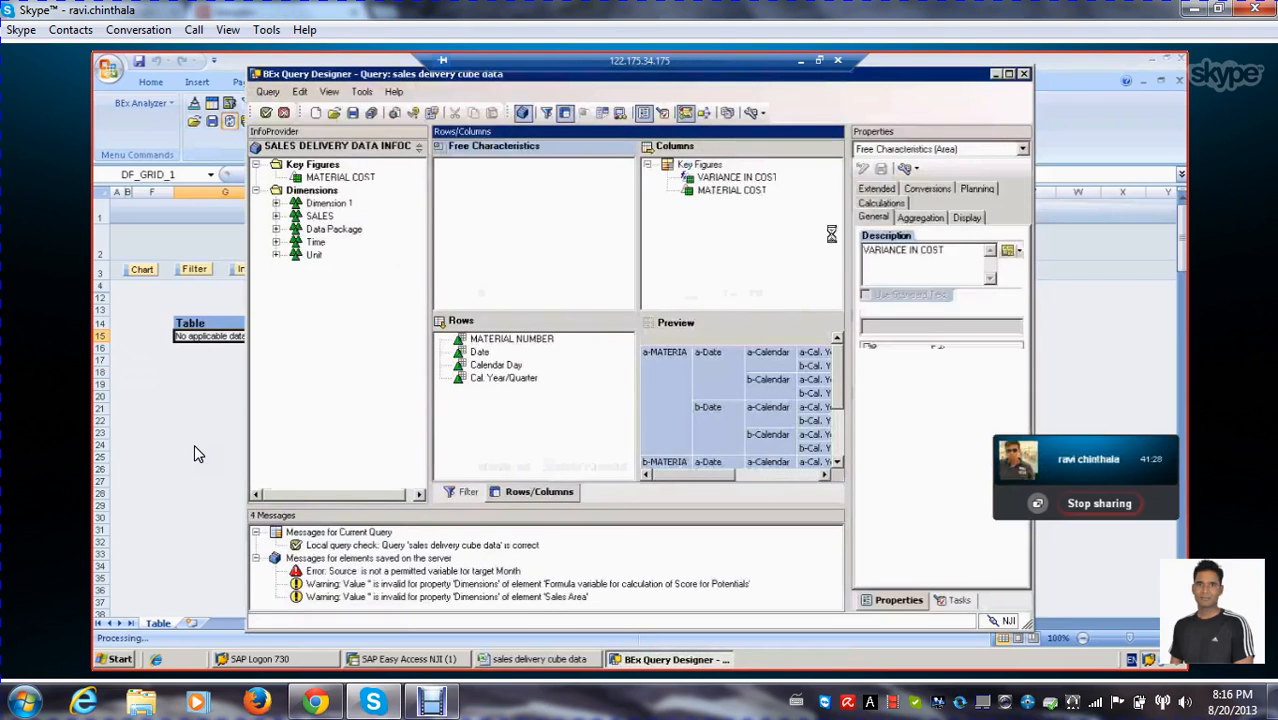
pyautogui.click(736, 177)
pyautogui.click(928, 340)
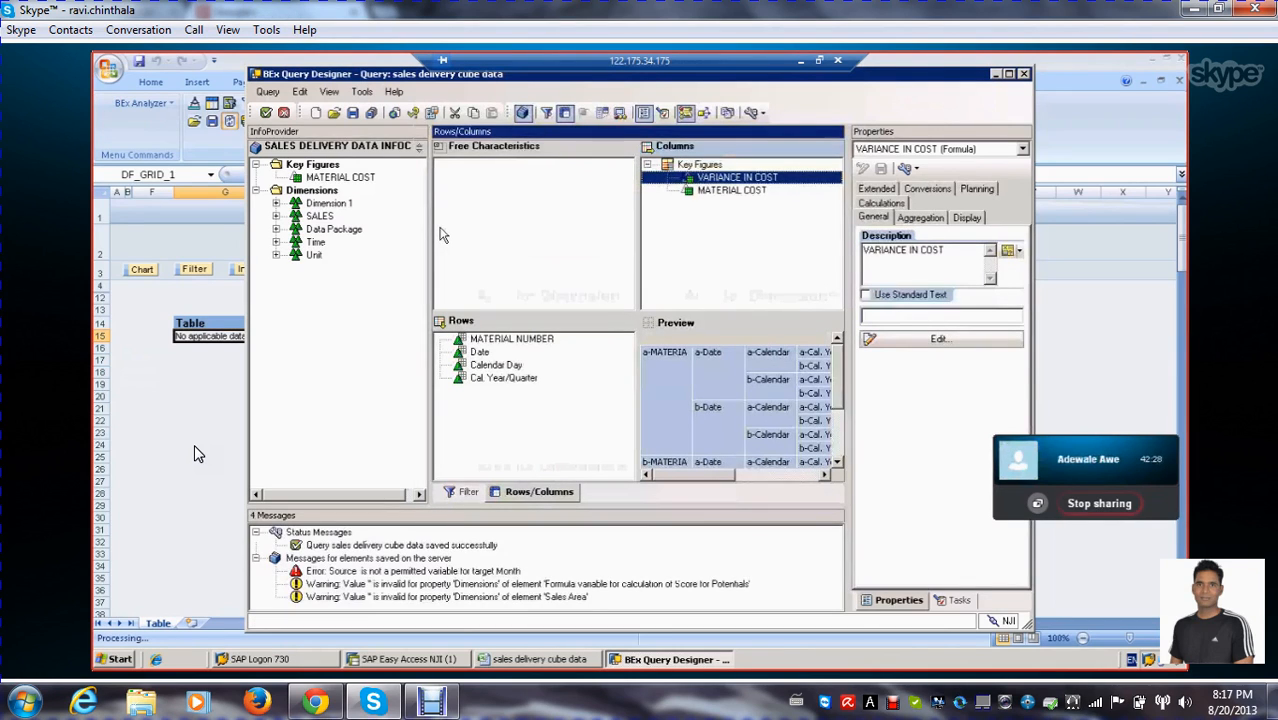
# Save the sales delivery cube data query despite its errors and go back to the BEx Analyzer workbook
pyautogui.click(351, 113)
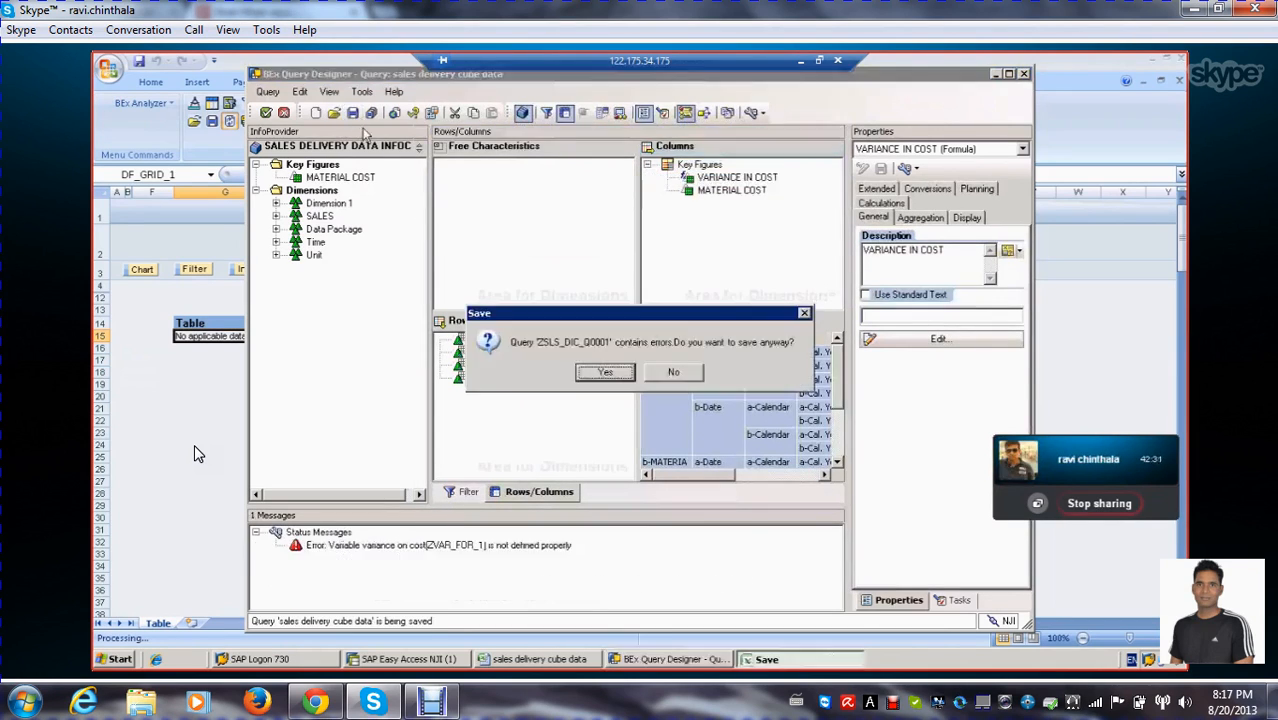
pyautogui.click(600, 371)
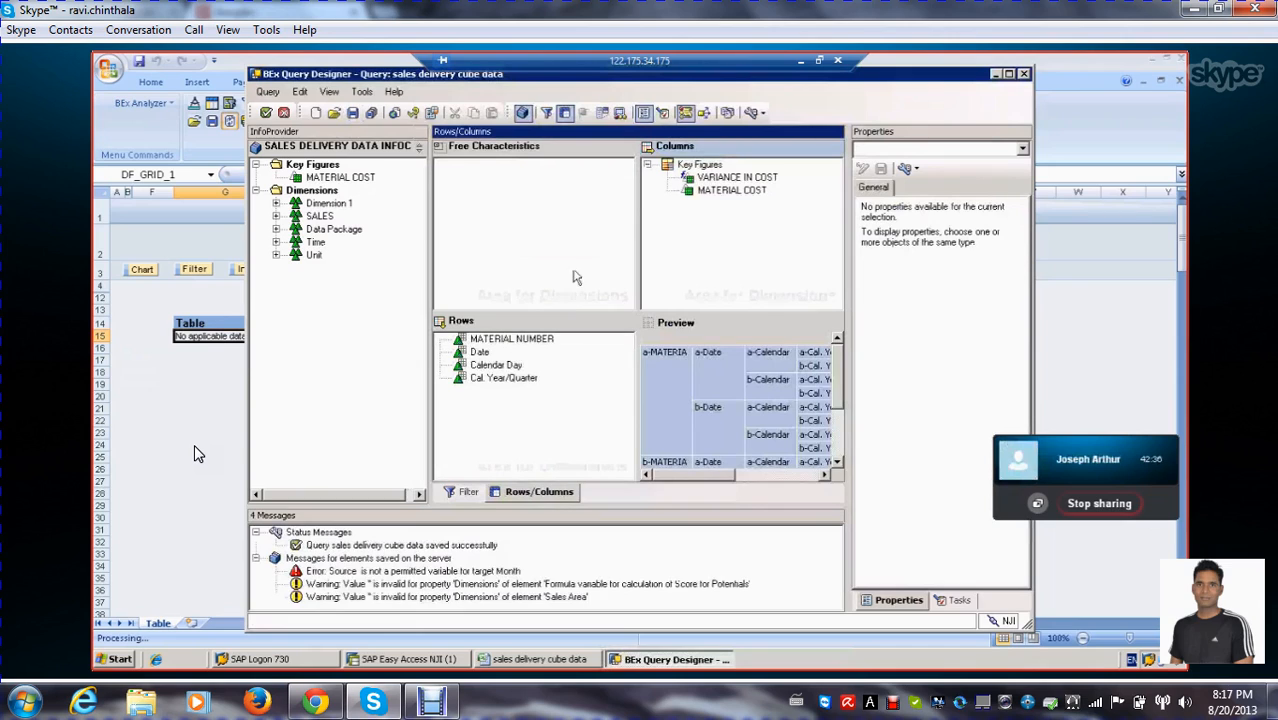
pyautogui.click(266, 114)
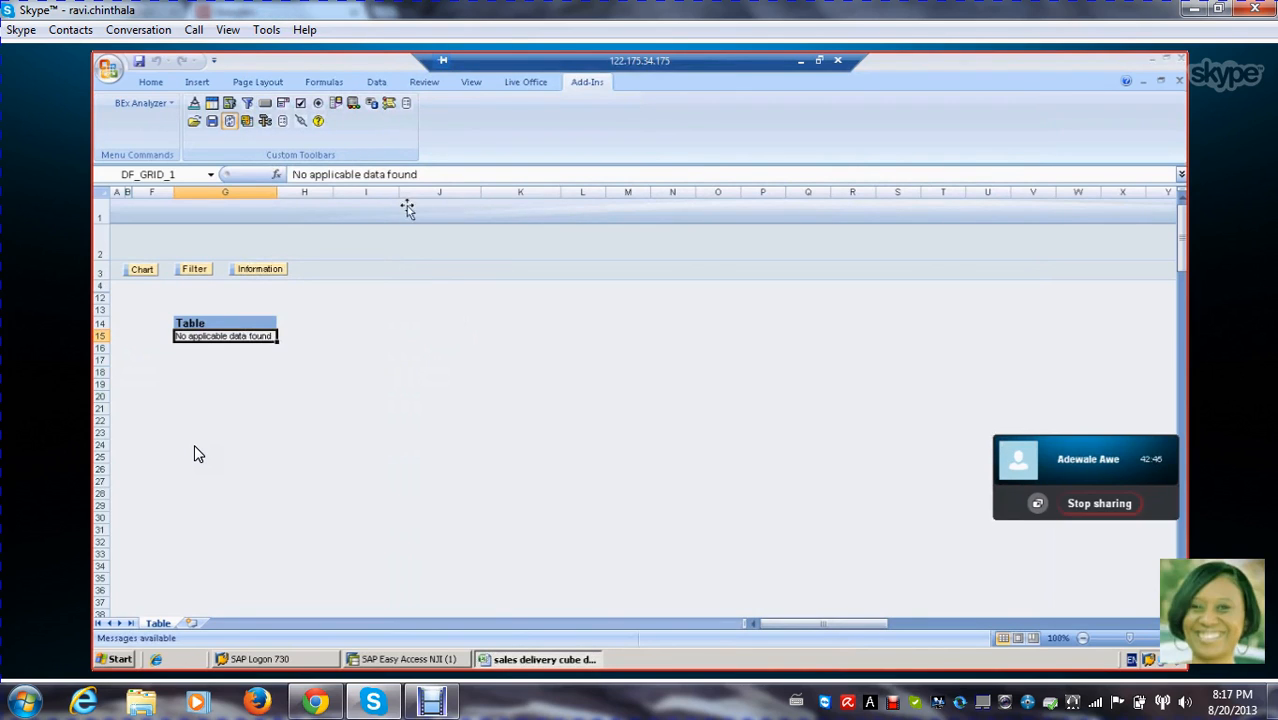
pyautogui.moveTo(1182, 242)
pyautogui.mouseDown()
pyautogui.moveTo(1186, 386)
pyautogui.moveTo(1183, 232)
pyautogui.mouseUp()
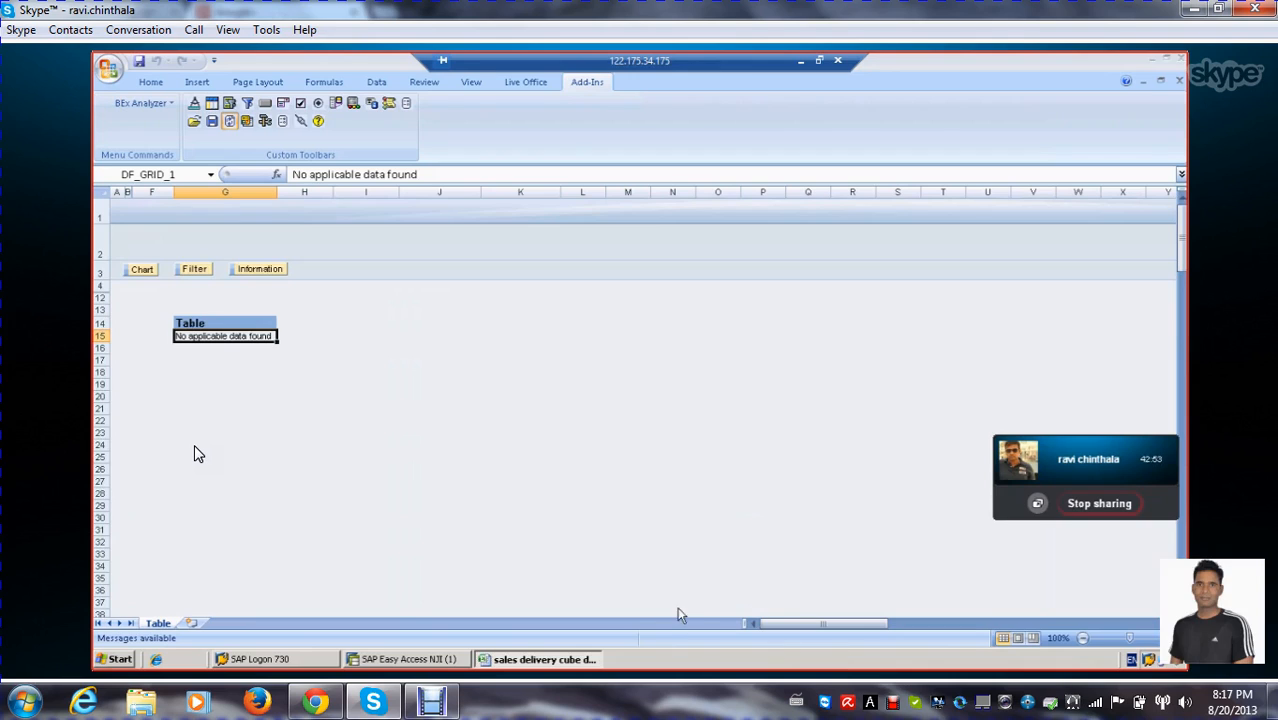
# Return to BEx Query Designer and reopen the sales delivery cube data query from the history
pyautogui.click(266, 122)
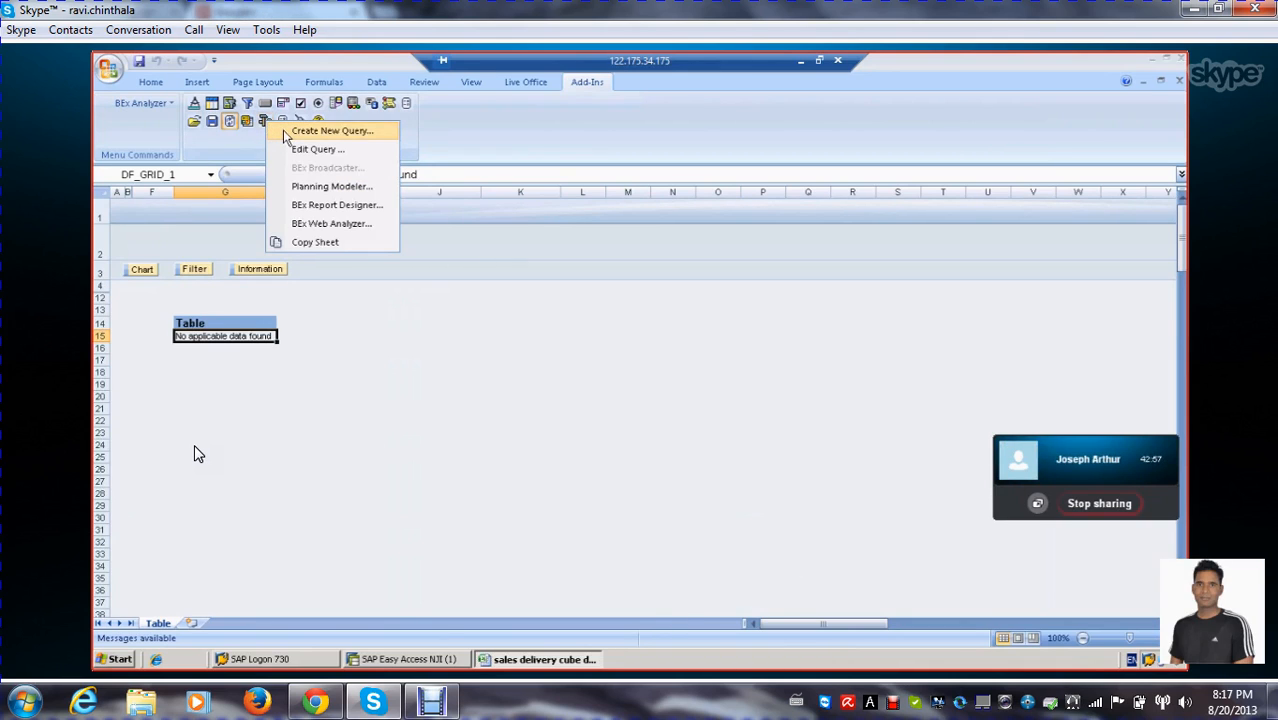
pyautogui.click(295, 148)
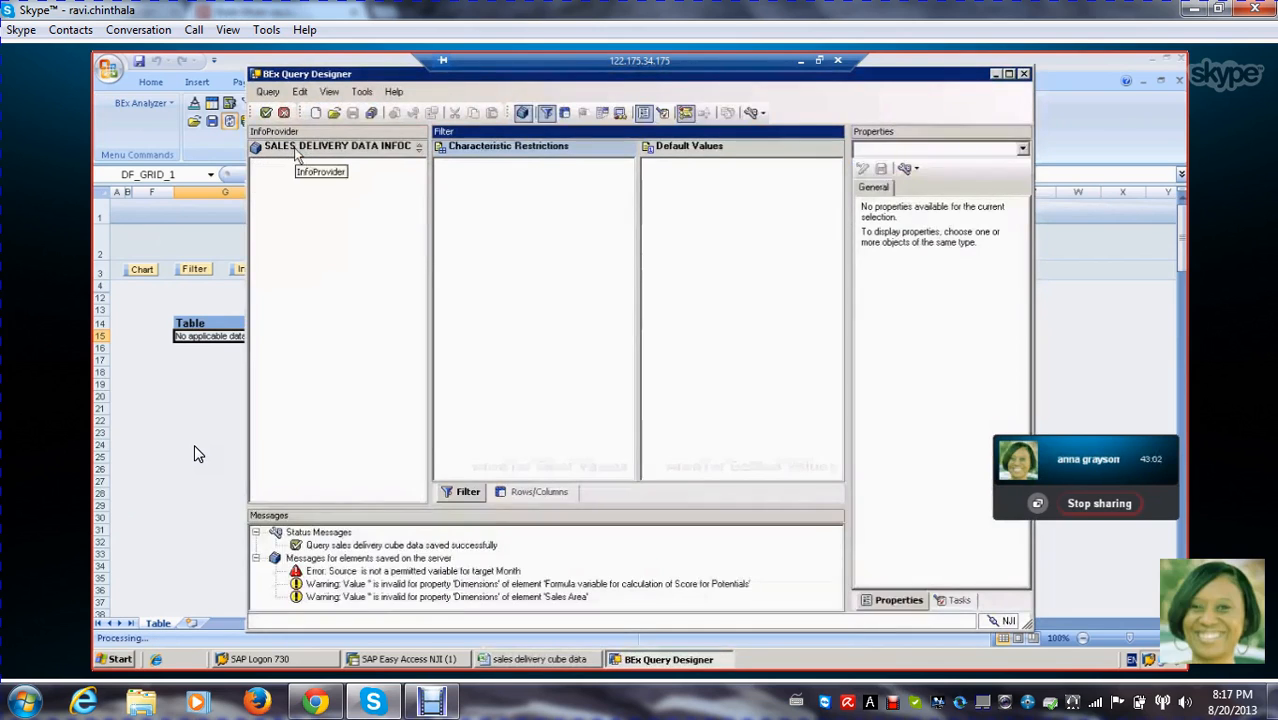
pyautogui.click(513, 495)
pyautogui.click(466, 492)
pyautogui.click(511, 495)
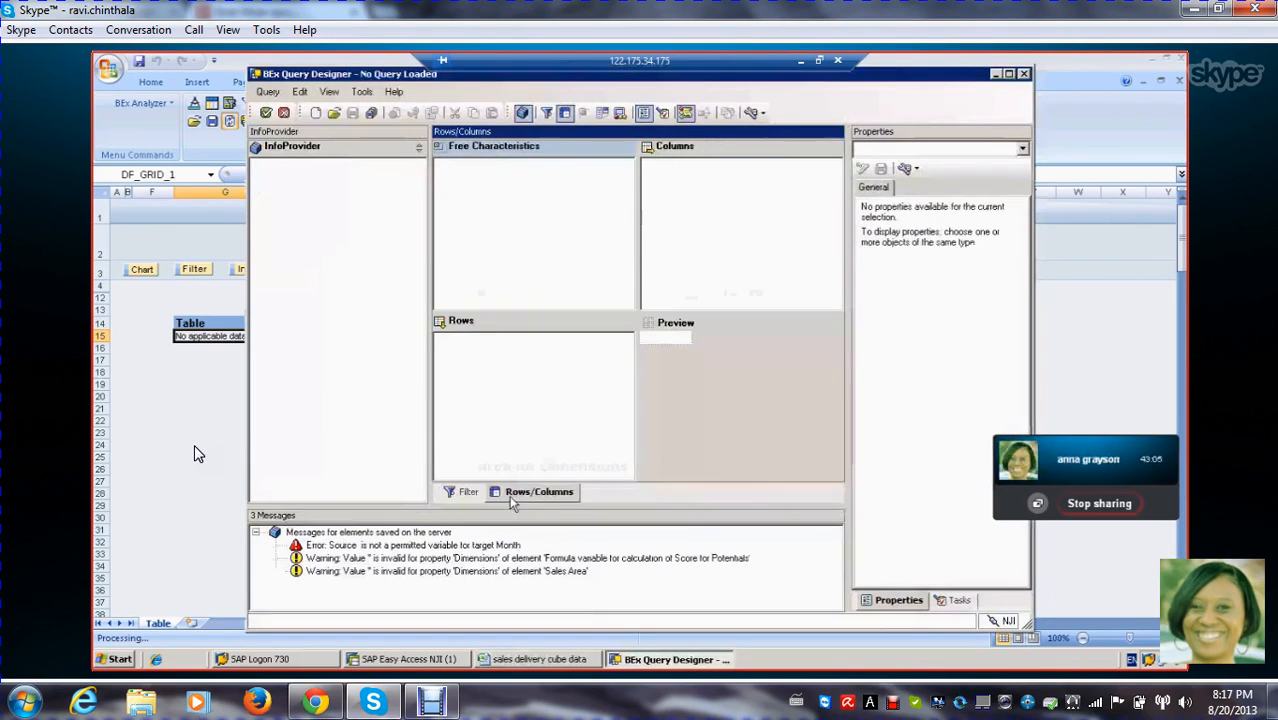
pyautogui.click(316, 113)
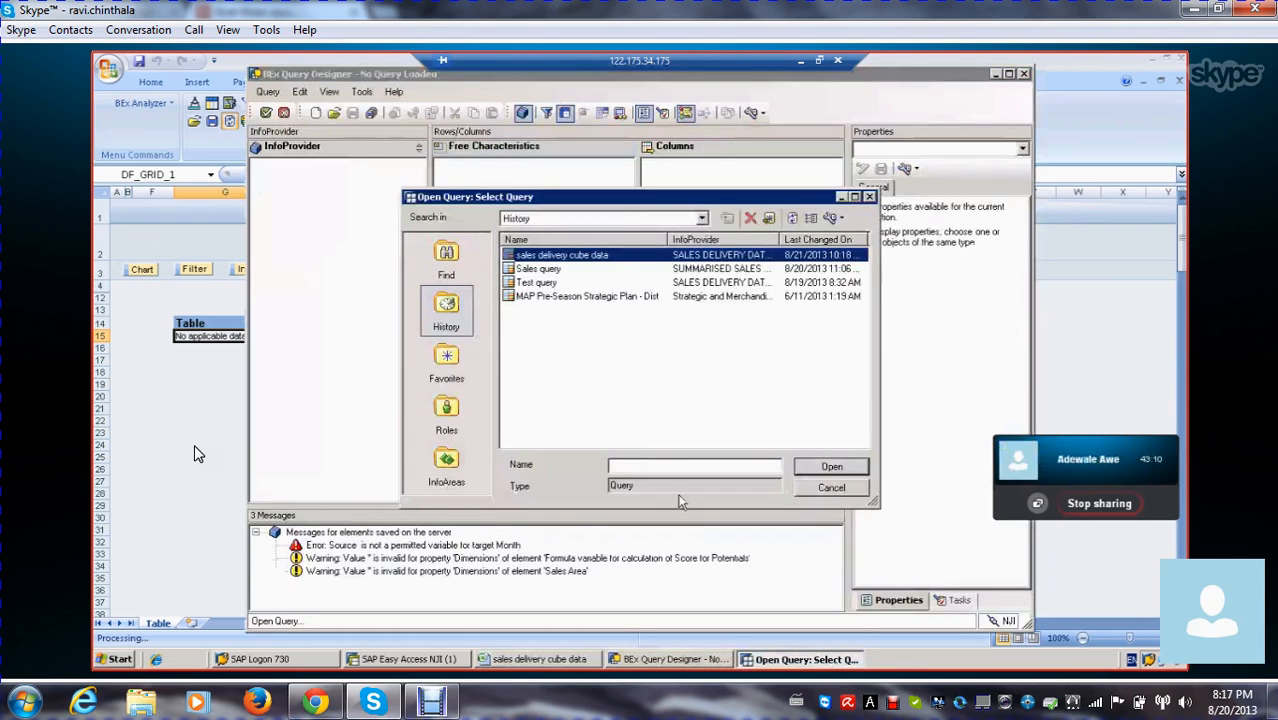
pyautogui.click(830, 466)
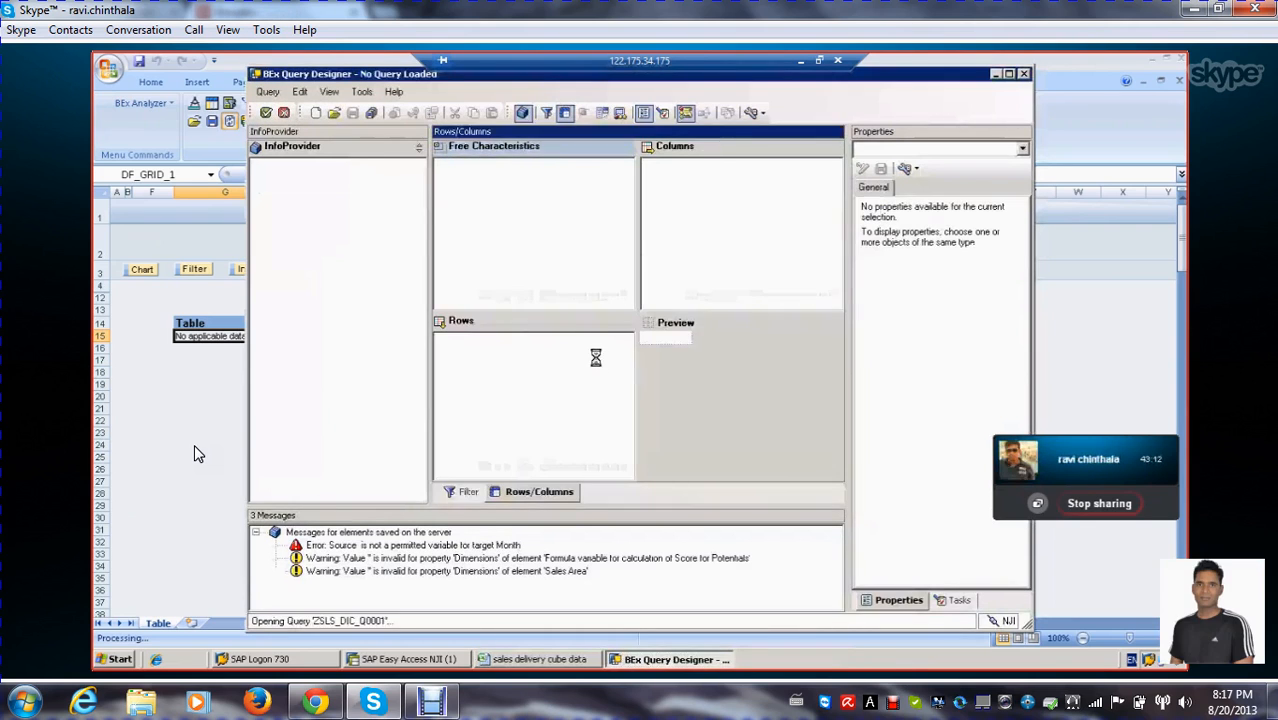
# Open the VARIANCE IN COST formula and check the general settings and details of the variance on cost variable
pyautogui.click(535, 492)
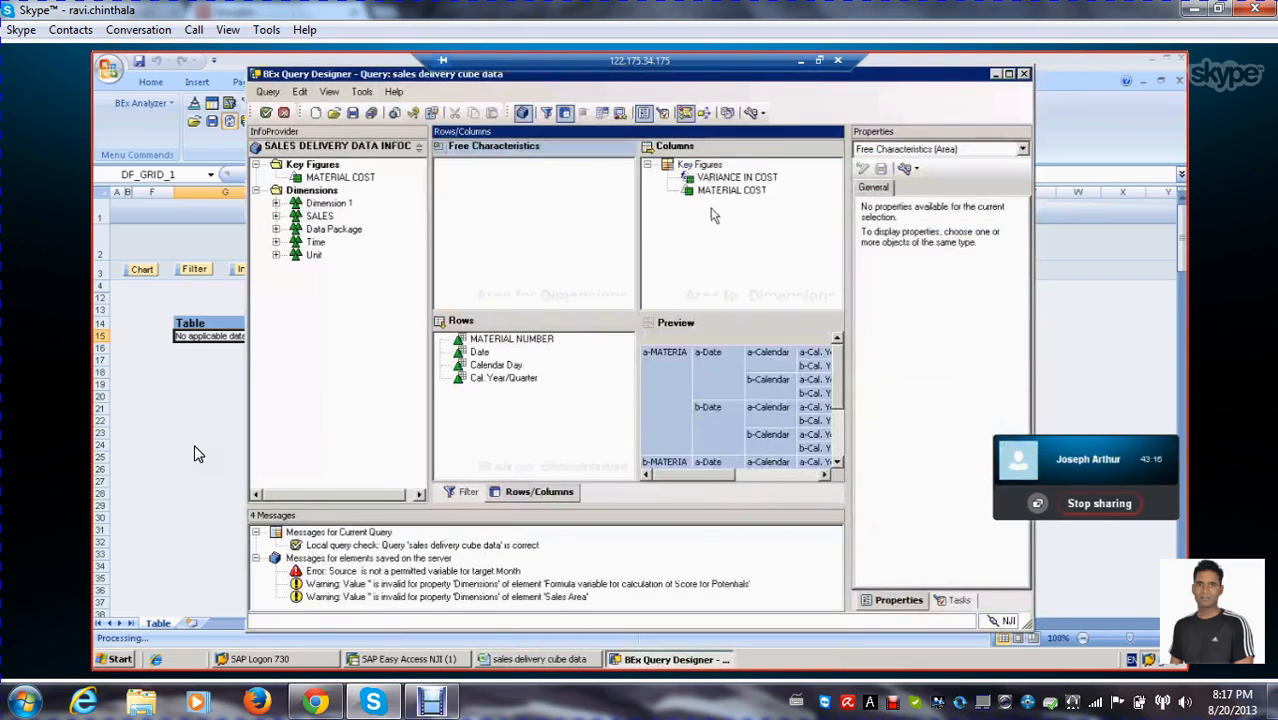
pyautogui.click(733, 177)
pyautogui.click(896, 340)
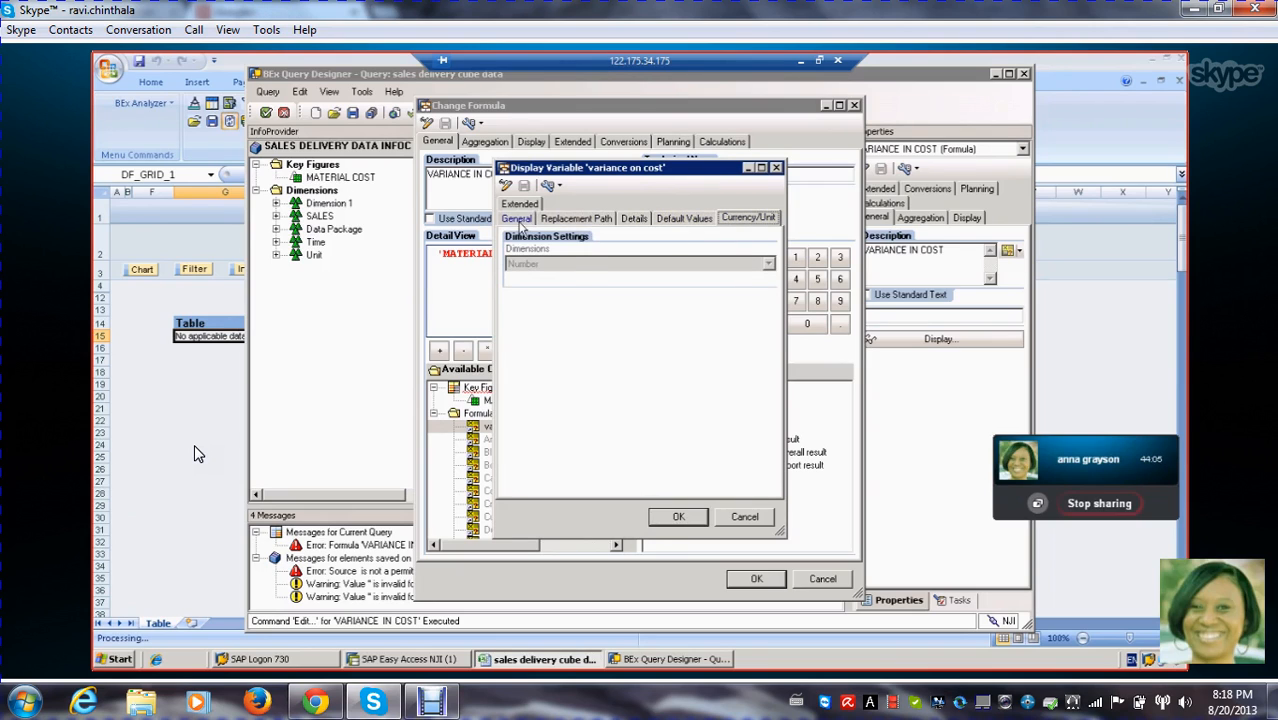
pyautogui.click(517, 220)
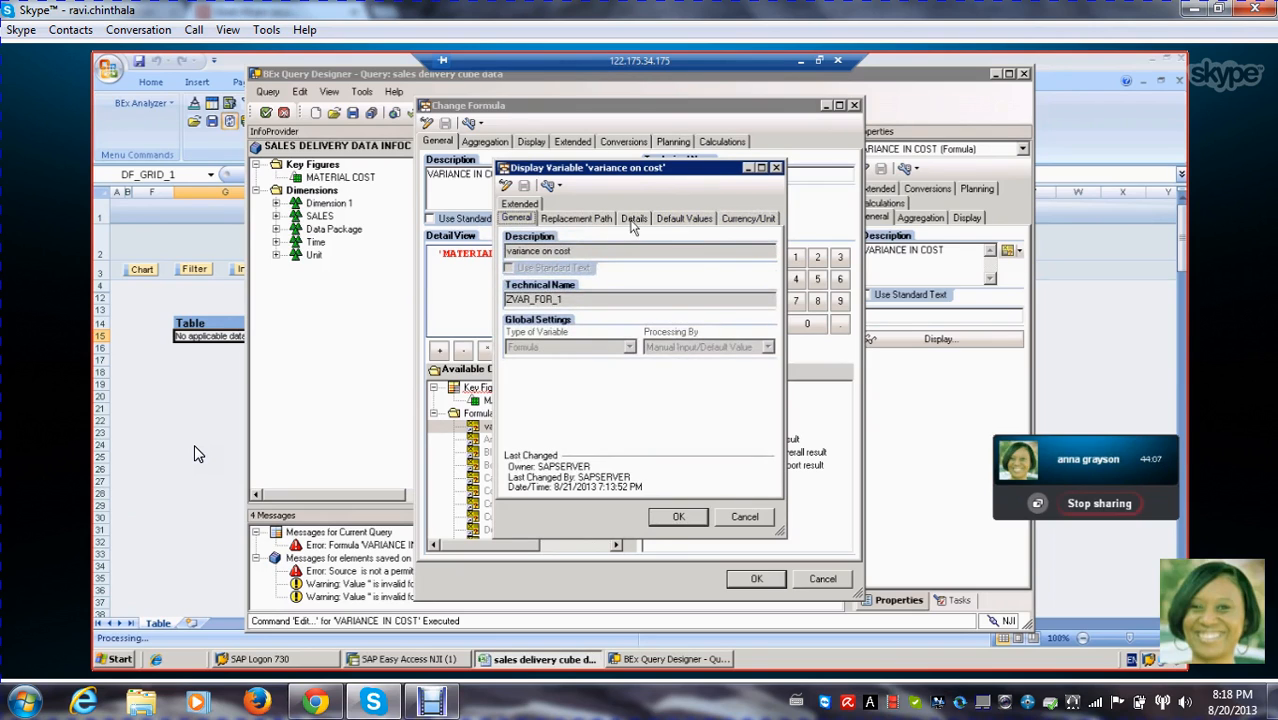
pyautogui.click(634, 218)
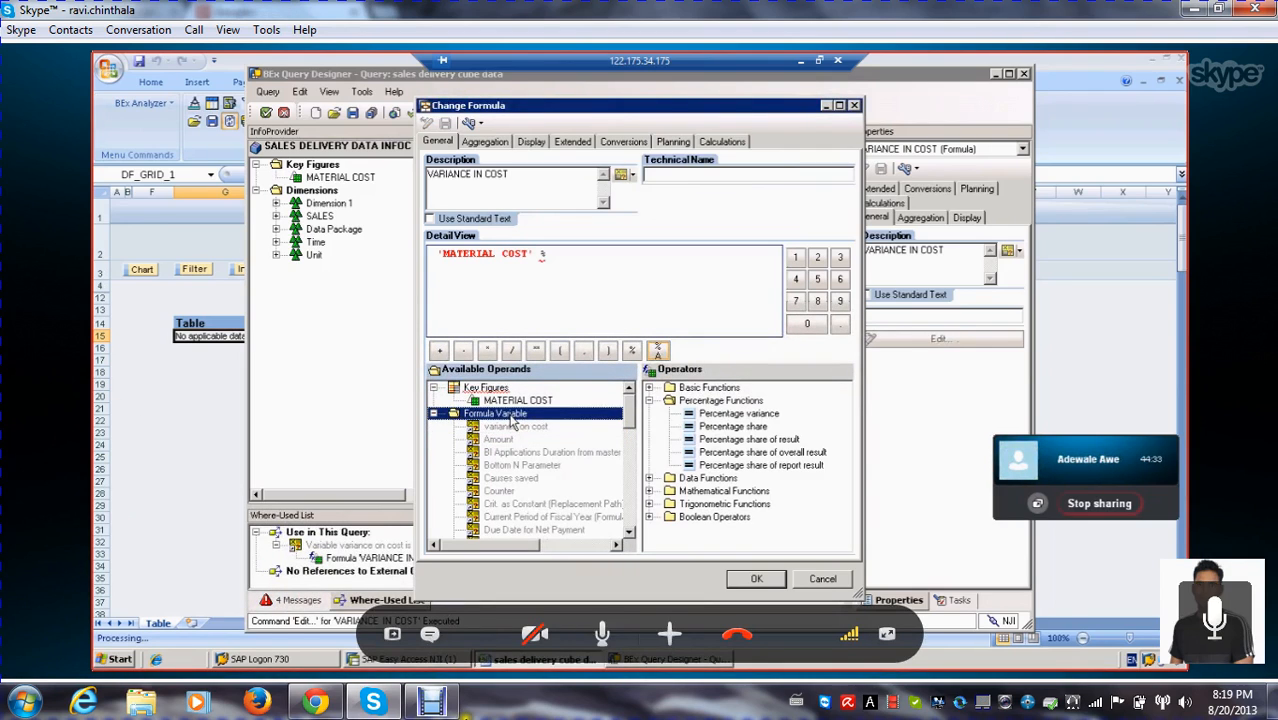
# Set the technical name of the VARIANCE VAR formula variable to ZVAR_FOR_2 and check its replacement path and details
pyautogui.click(604, 645)
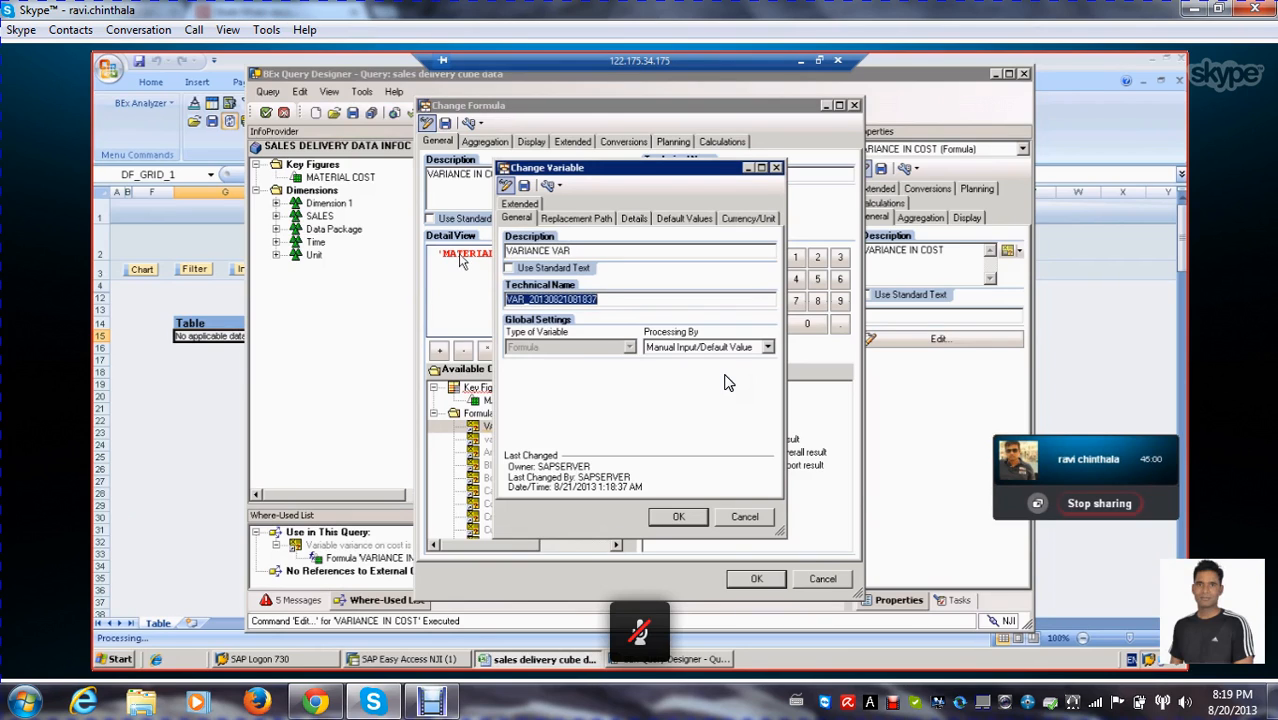
pyautogui.write('ZVAR_FOR_2')
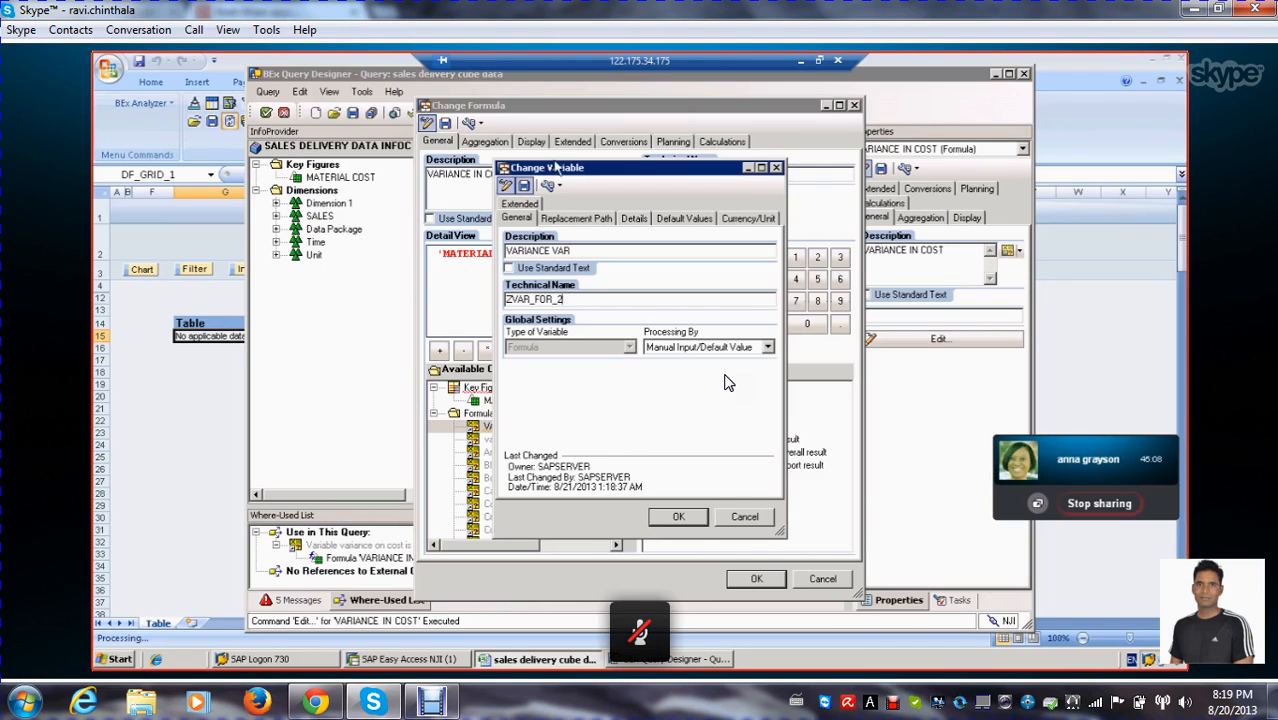
pyautogui.click(567, 218)
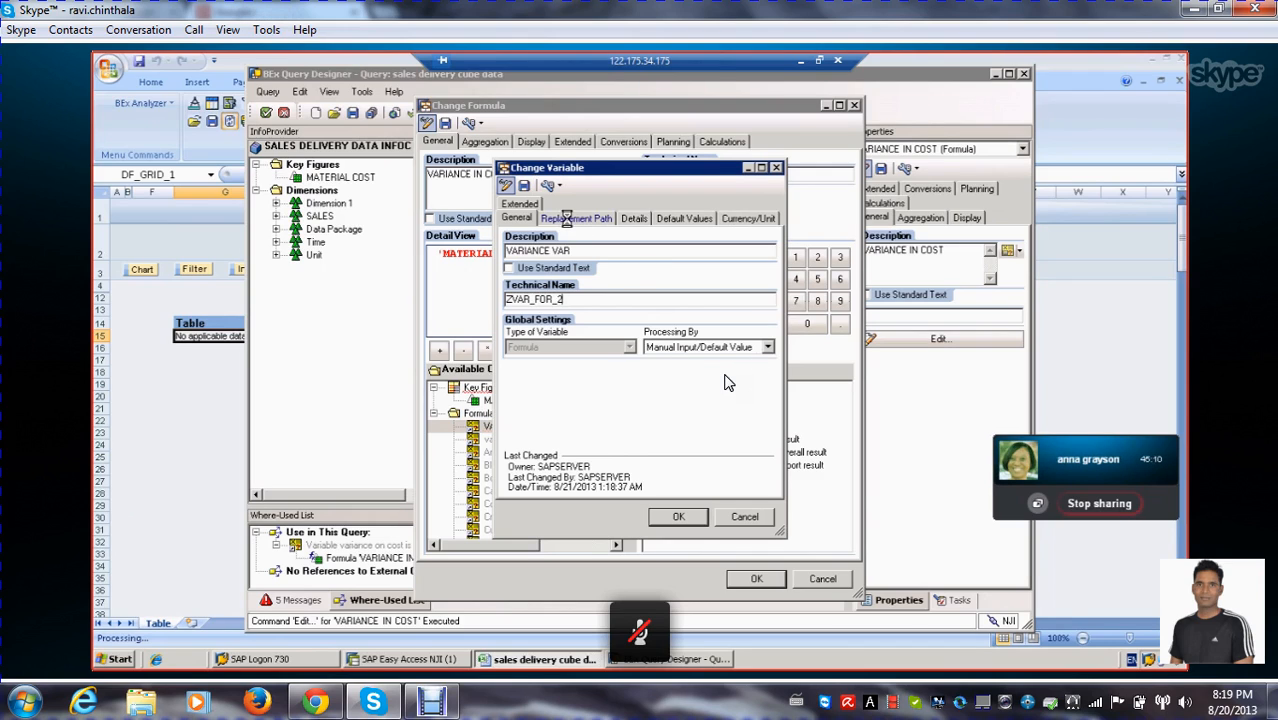
pyautogui.click(630, 220)
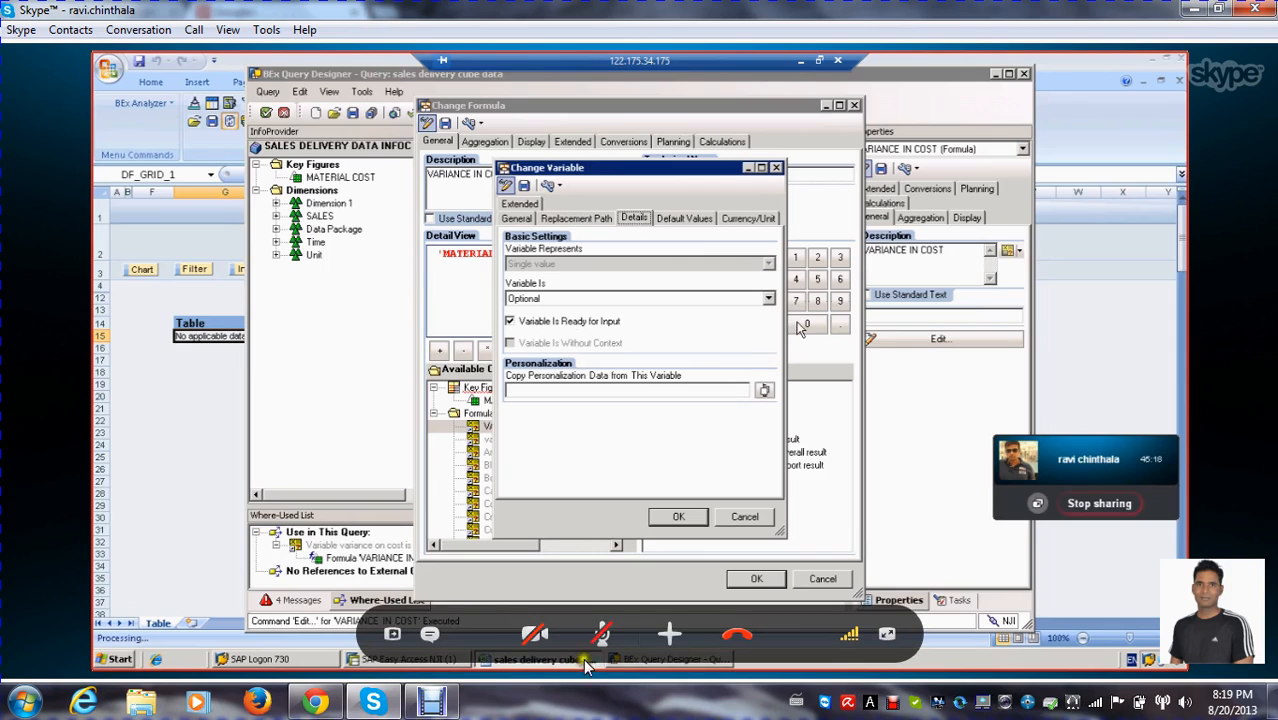
# Keep the VARIANCE VAR variable Optional with processing by Manual Input/Default Value
pyautogui.click(604, 632)
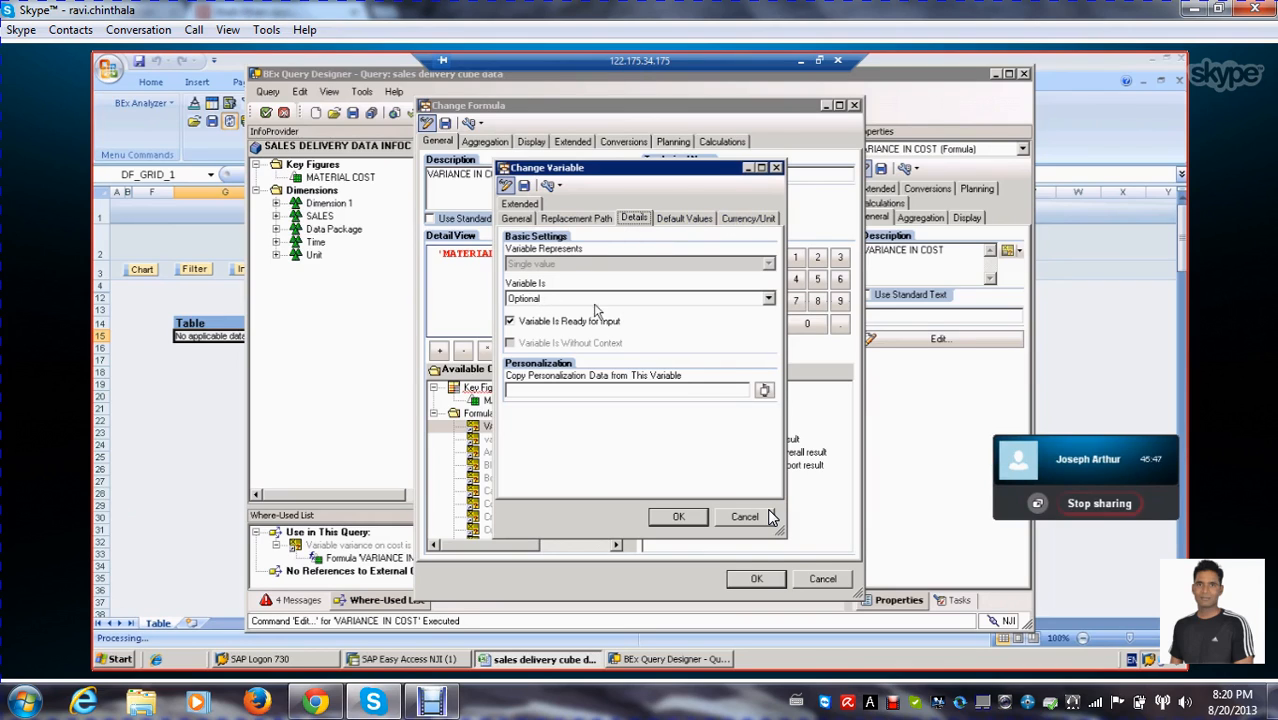
pyautogui.click(768, 299)
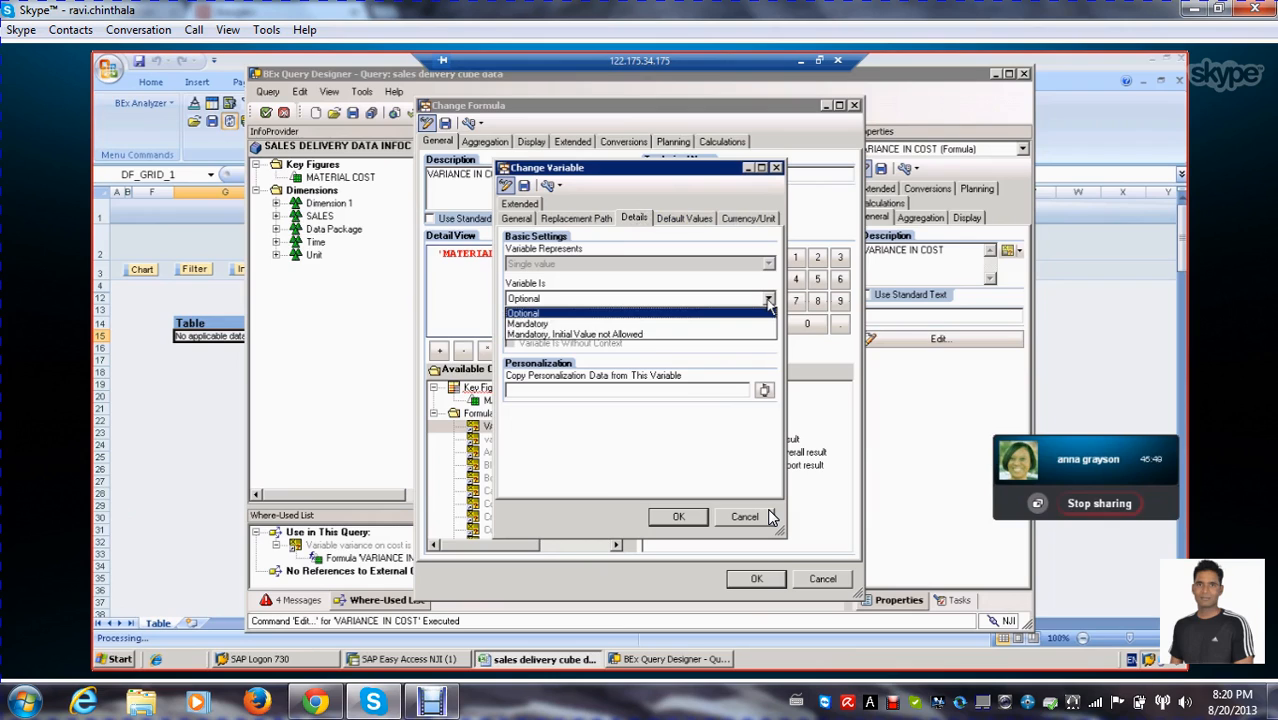
pyautogui.click(768, 299)
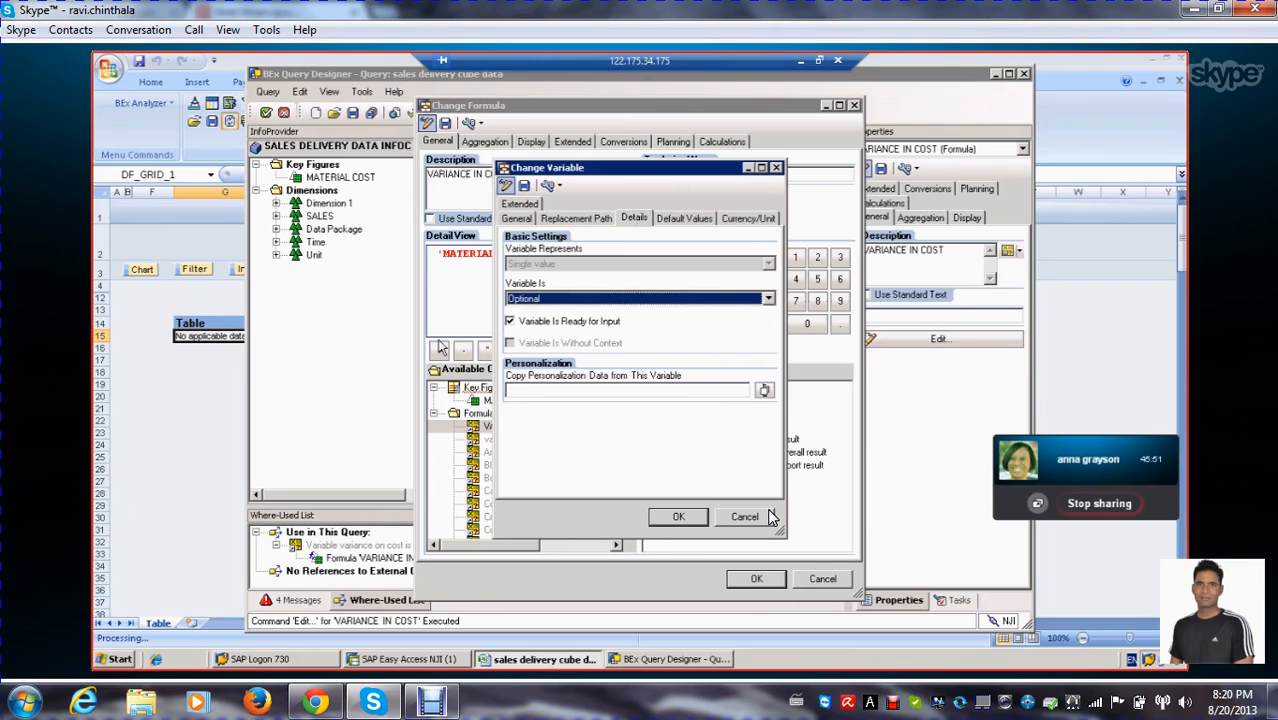
pyautogui.click(518, 220)
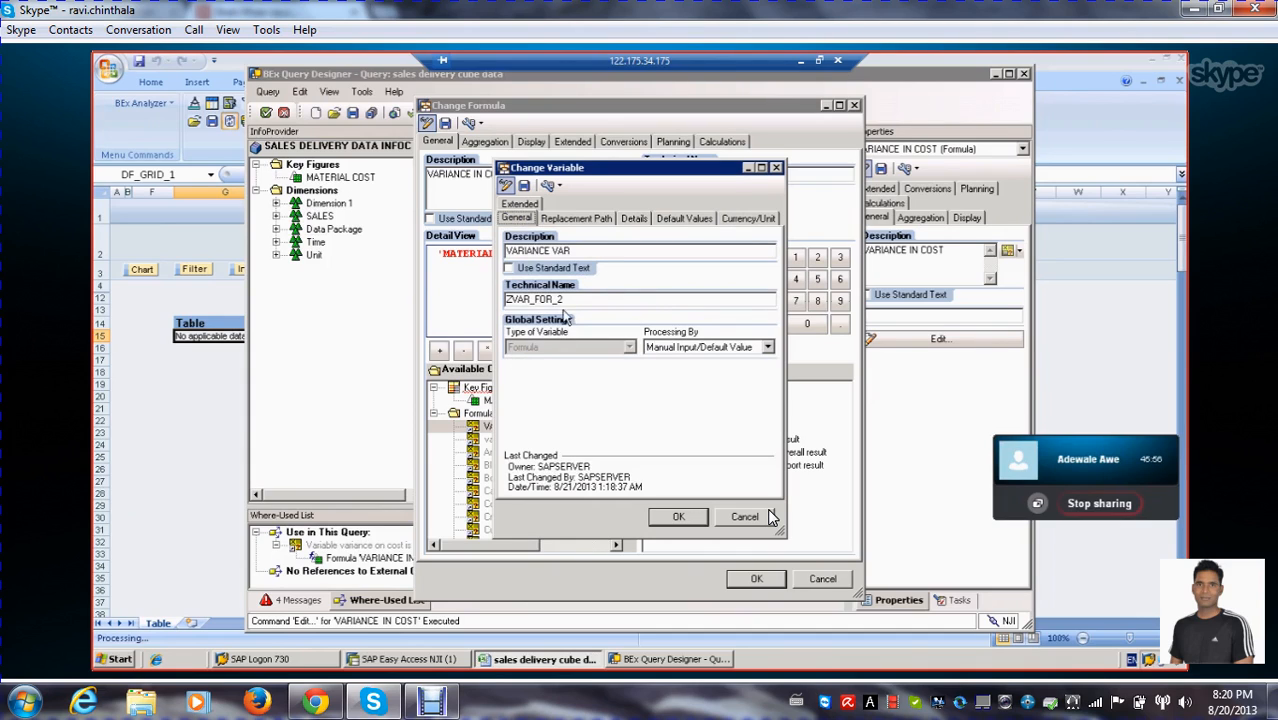
pyautogui.click(768, 347)
pyautogui.click(740, 358)
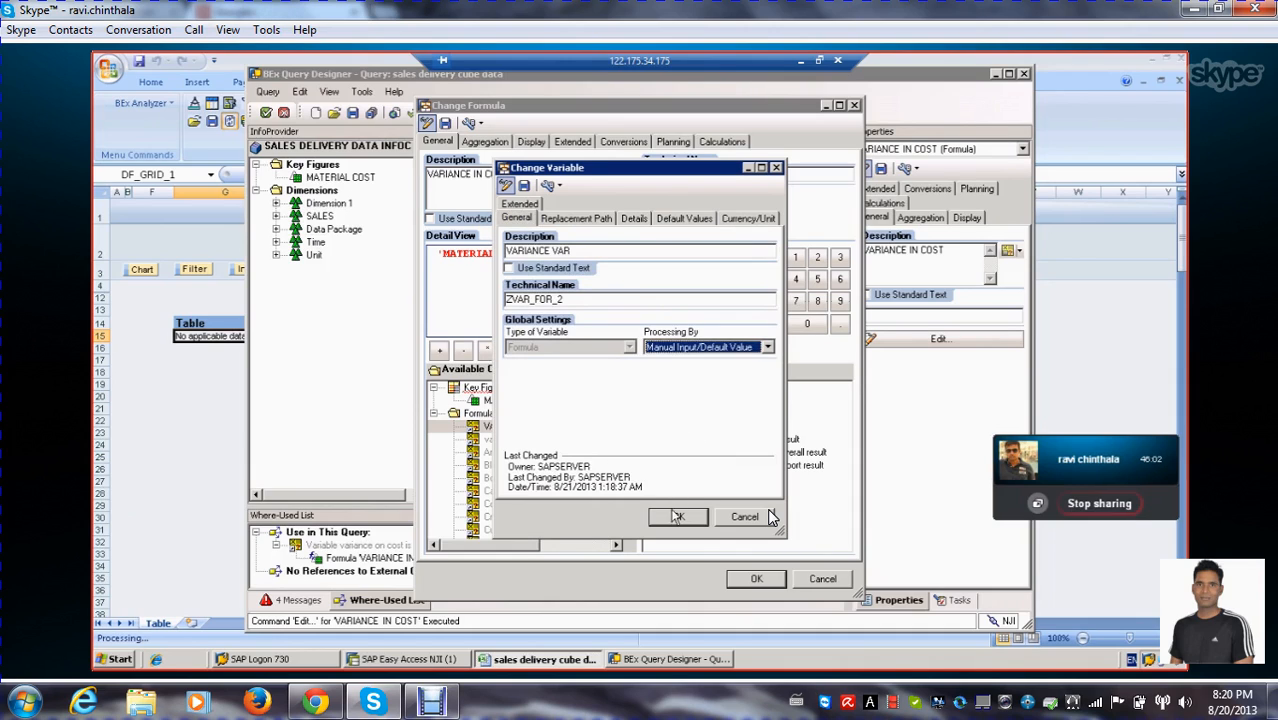
# Save the VARIANCE VAR variable as ZVAR_FOR_2, insert it after the % operator in the VARIANCE IN COST formula, and accept the formula
pyautogui.click(524, 186)
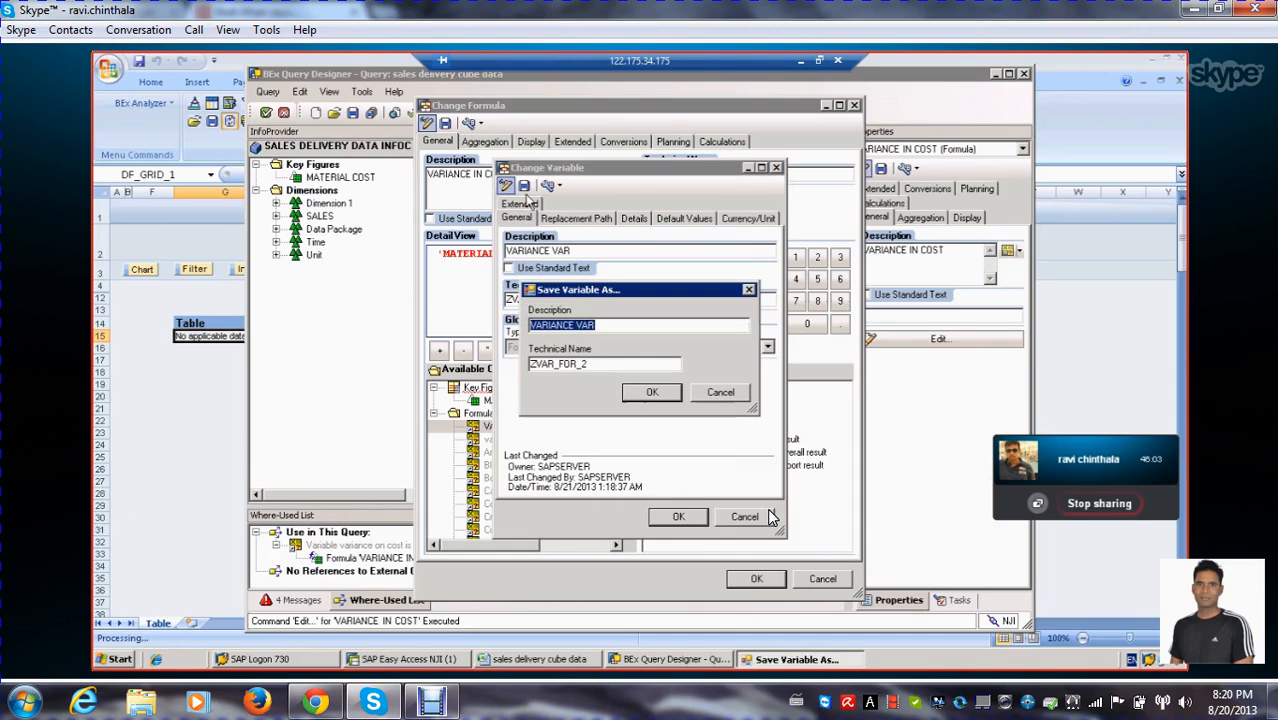
pyautogui.click(654, 394)
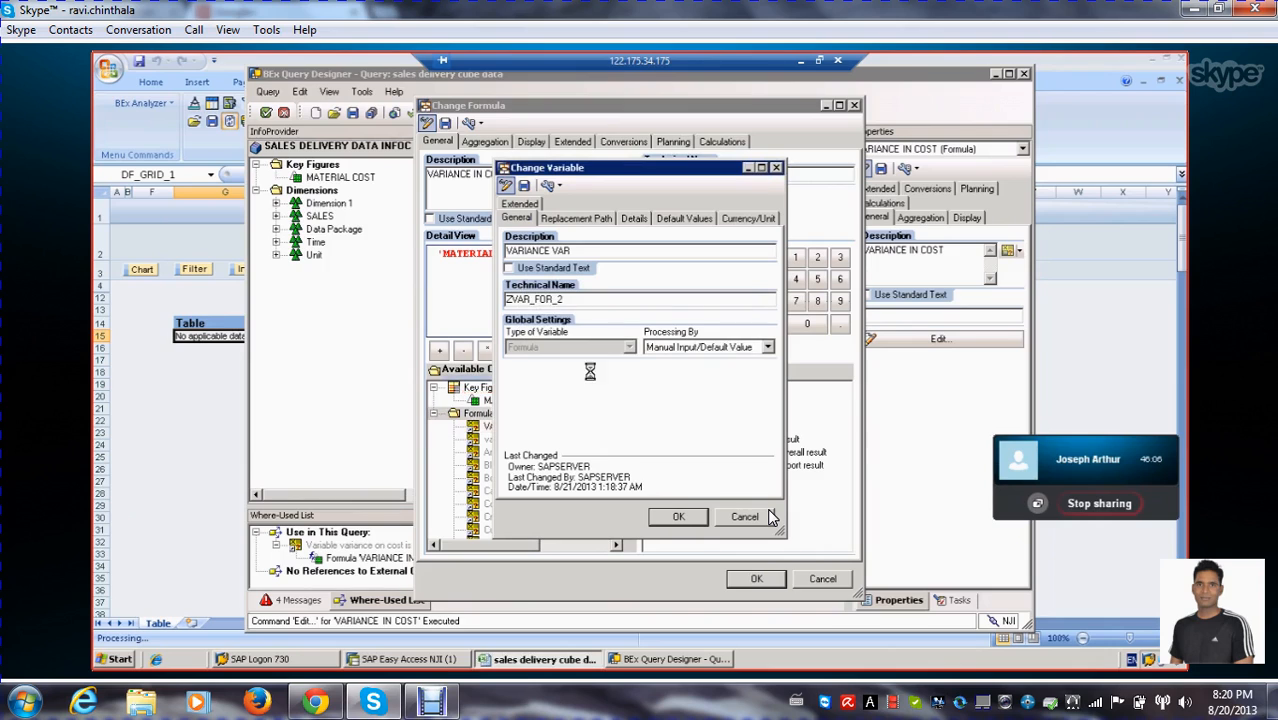
pyautogui.click(677, 517)
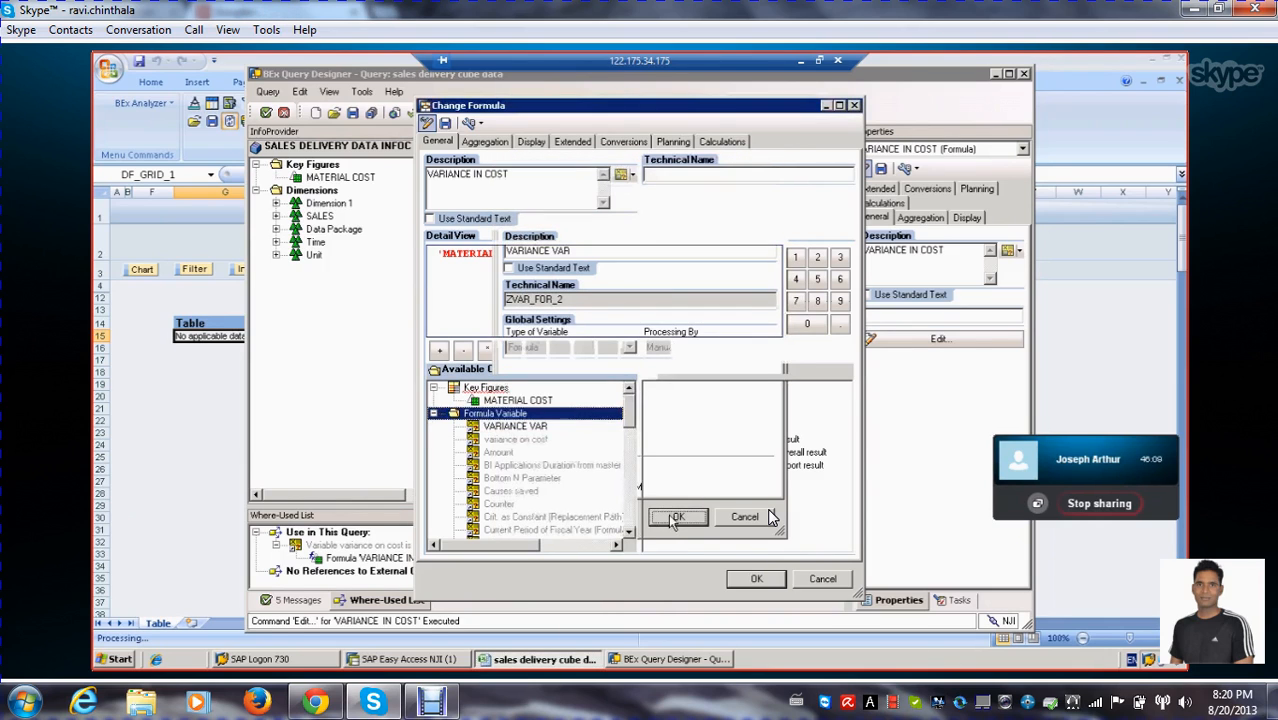
pyautogui.doubleClick(515, 428)
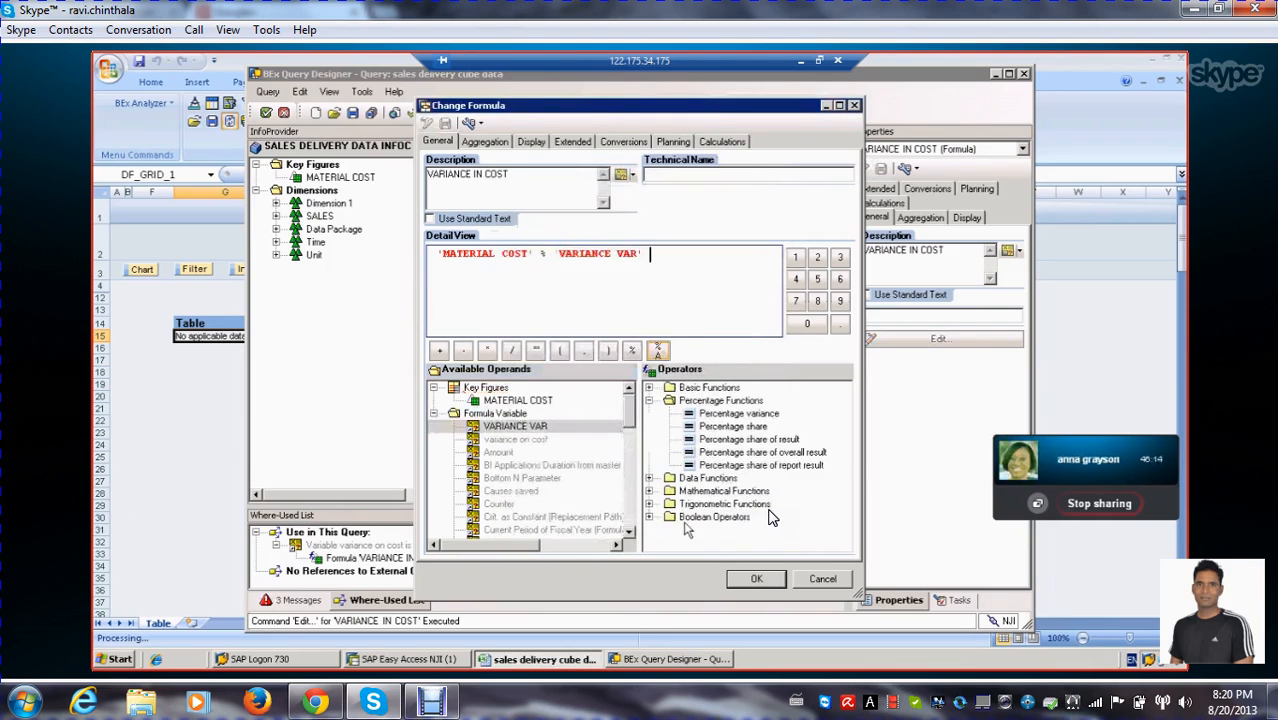
pyautogui.click(756, 580)
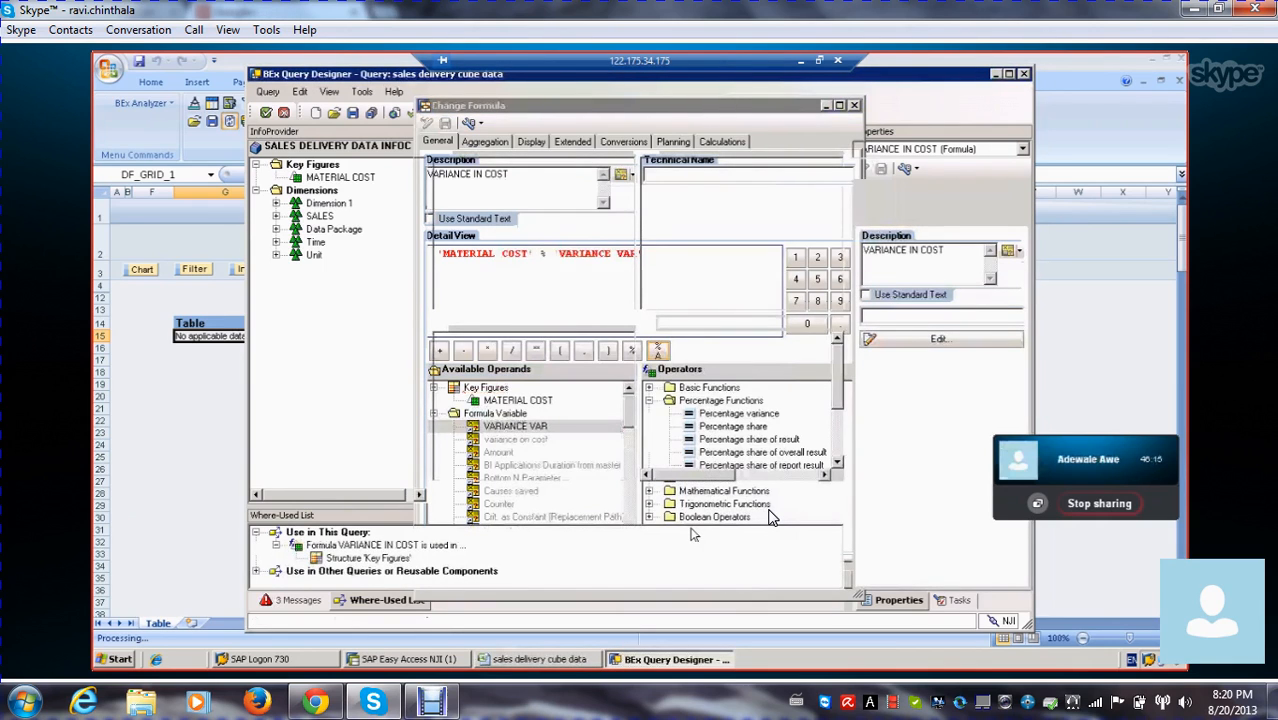
# Save the sales delivery cube data query with its new formula and hand it back to the workbook for execution
pyautogui.click(371, 115)
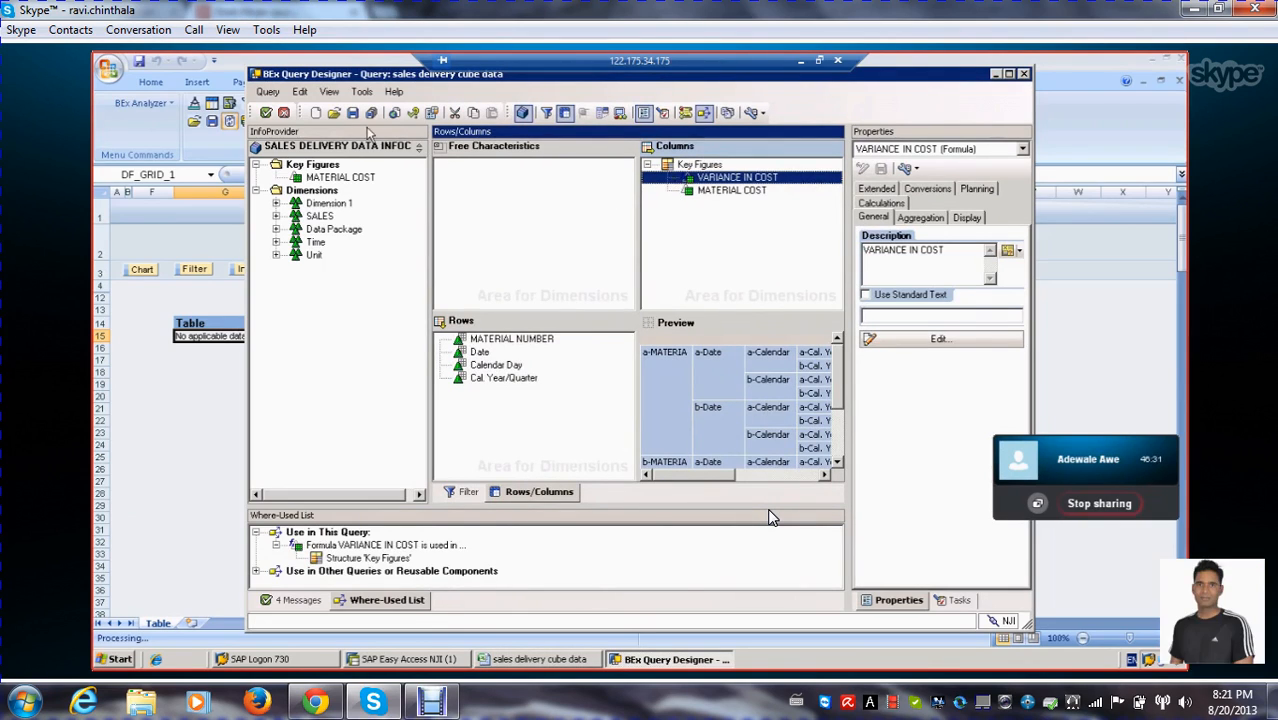
pyautogui.click(352, 113)
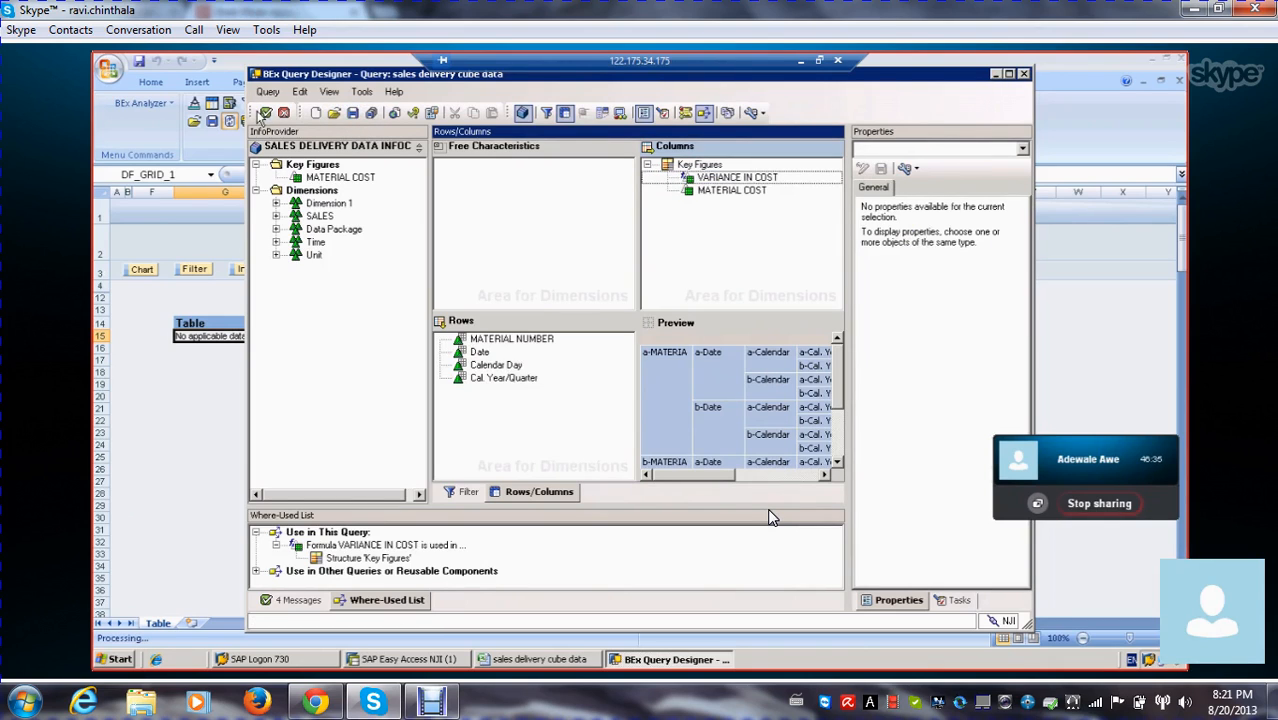
pyautogui.click(265, 113)
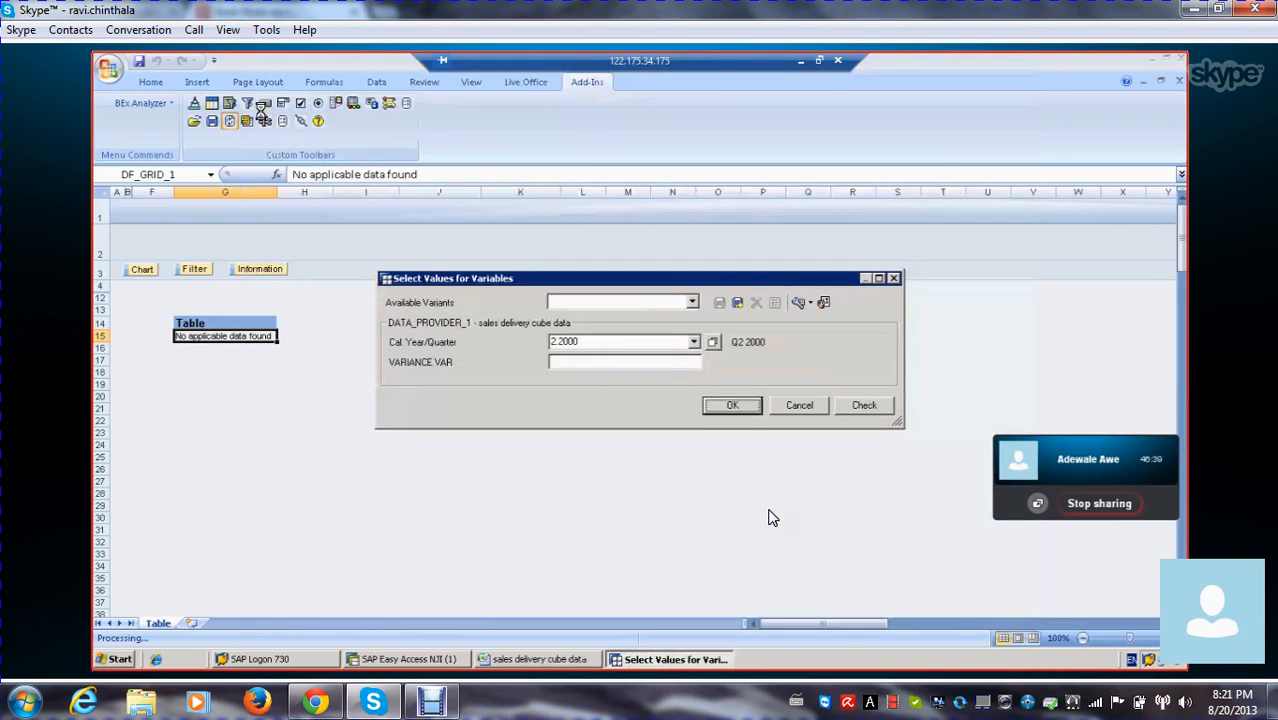
# Run the query for Cal. Year/Quarter 2.2000 with VARIANCE VAR set to 500 and review the result table
pyautogui.moveTo(596, 277); pyautogui.dragTo(541, 227)
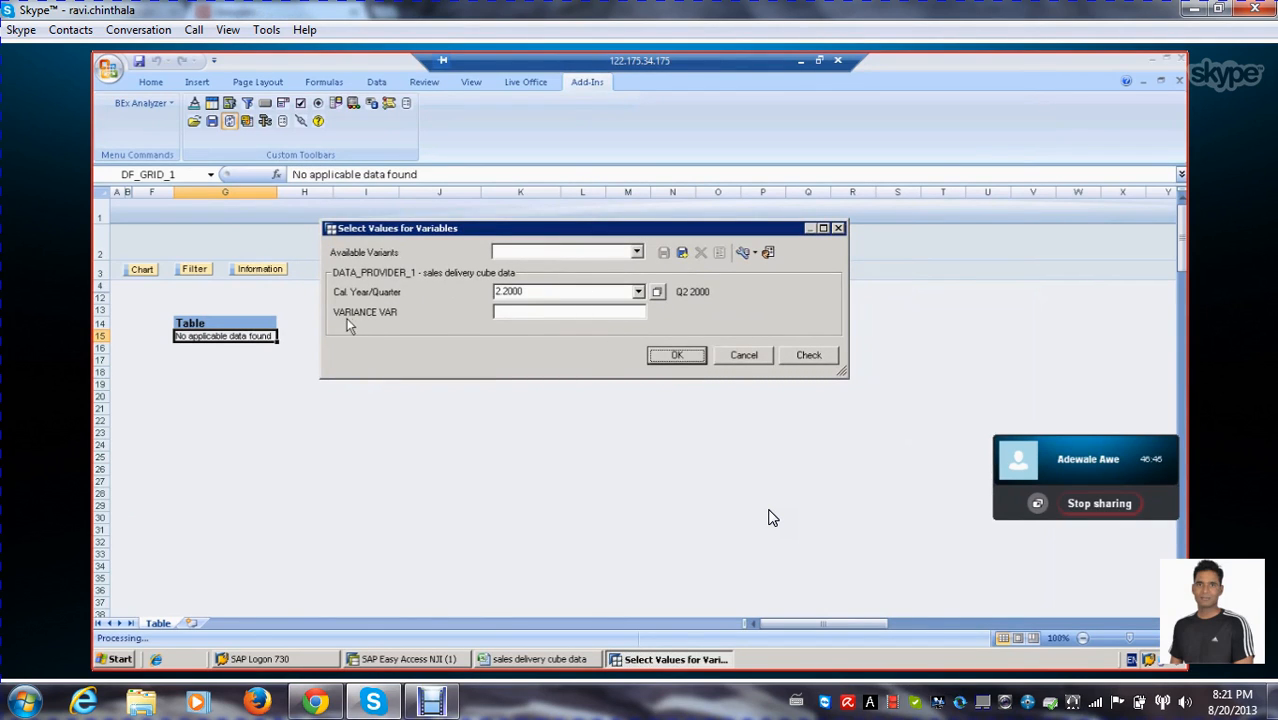
pyautogui.click(526, 312)
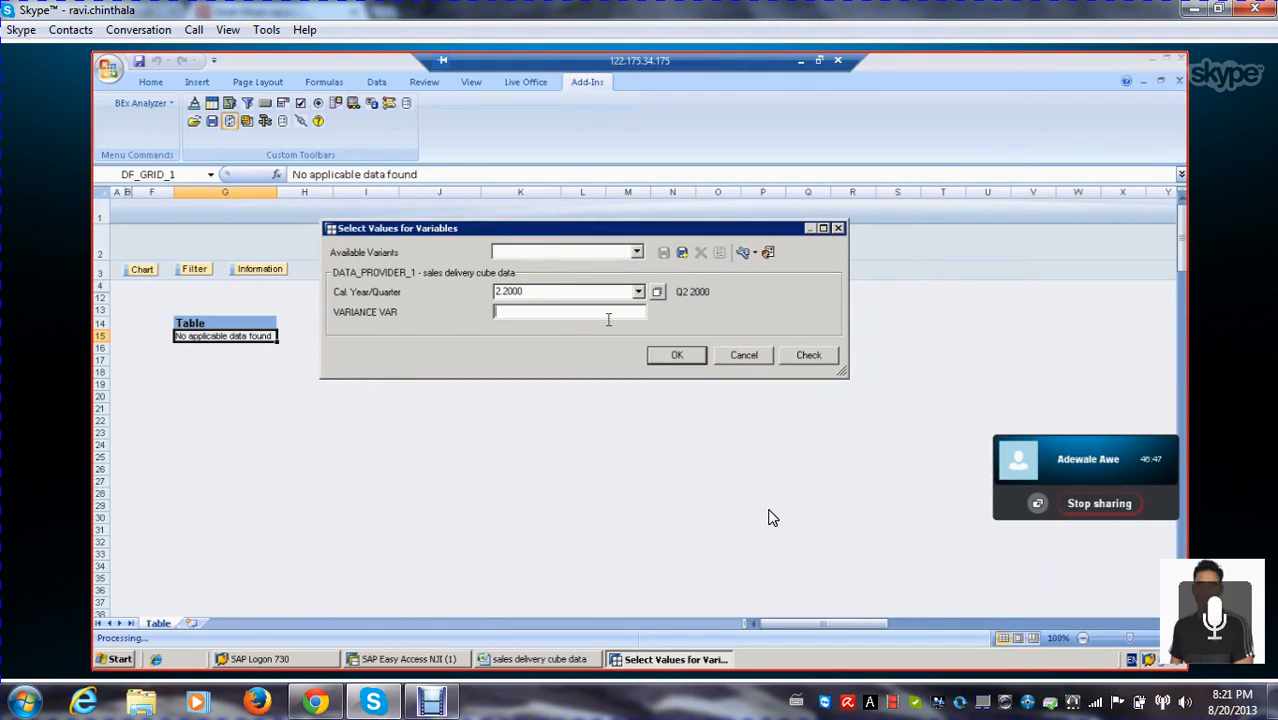
pyautogui.write('500')
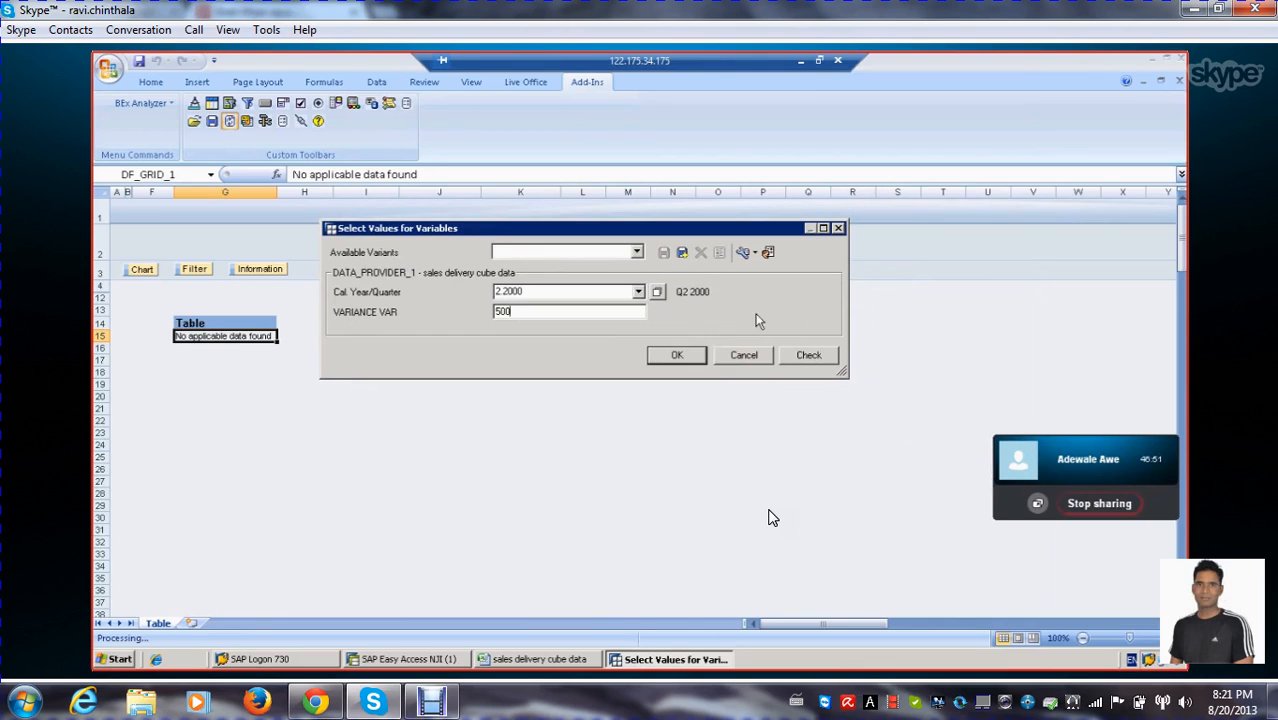
pyautogui.click(674, 358)
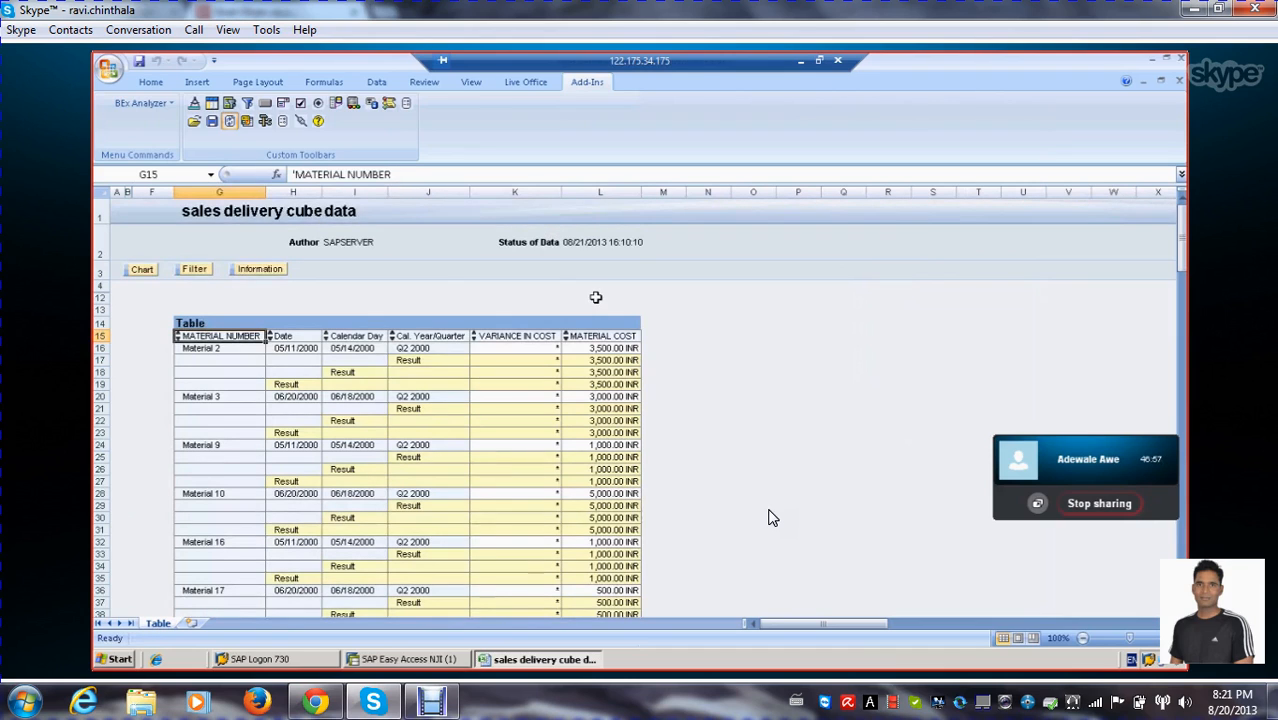
pyautogui.scroll(-2, 768, 517)
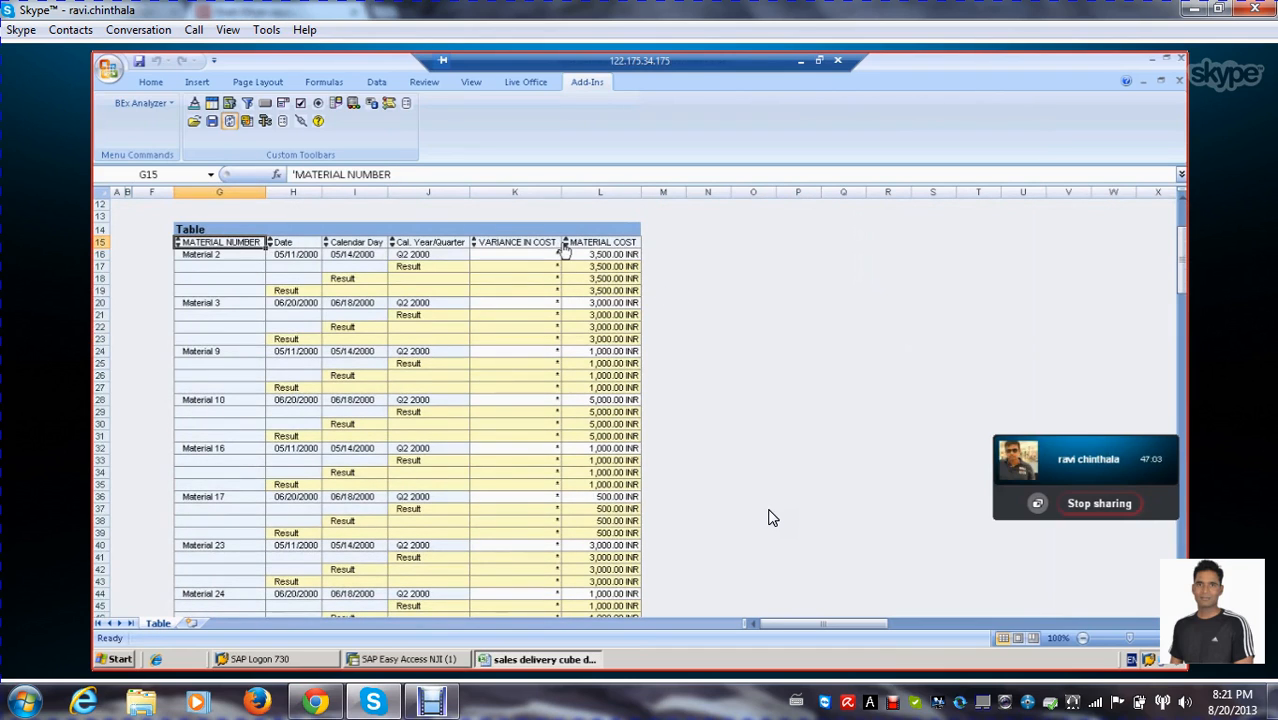
pyautogui.scroll(-5, 768, 517)
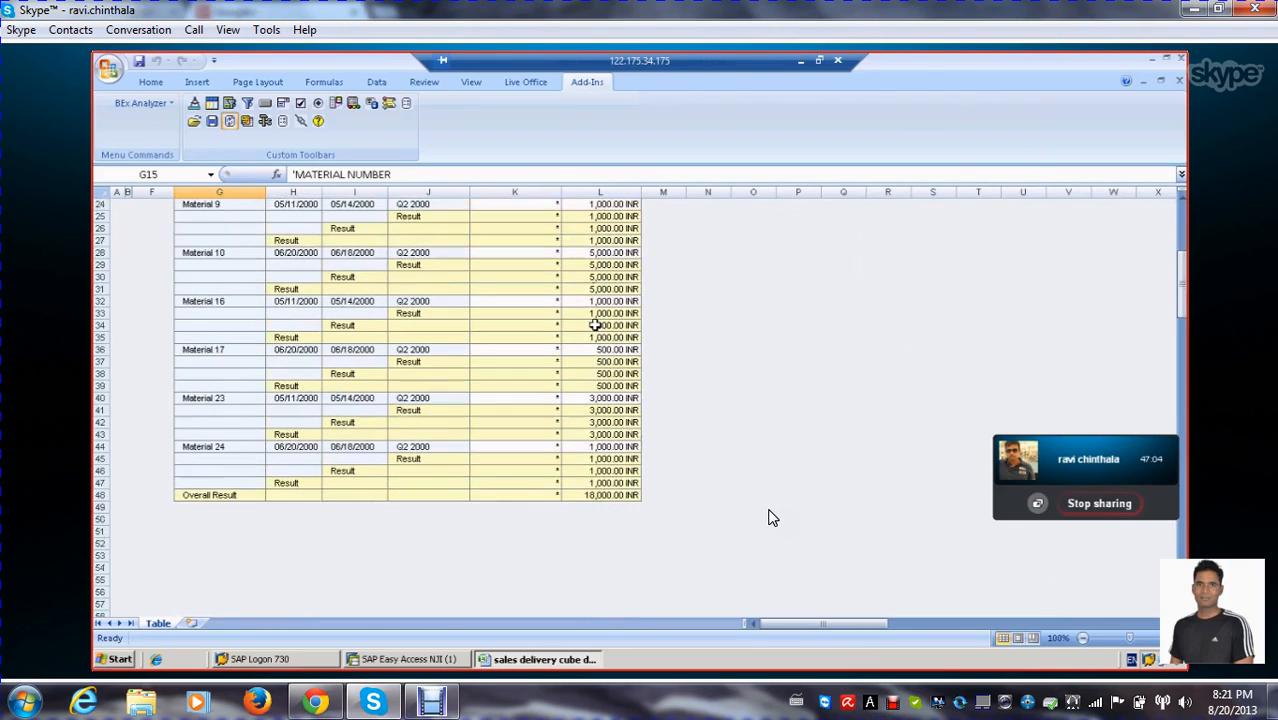
pyautogui.scroll(7, 768, 517)
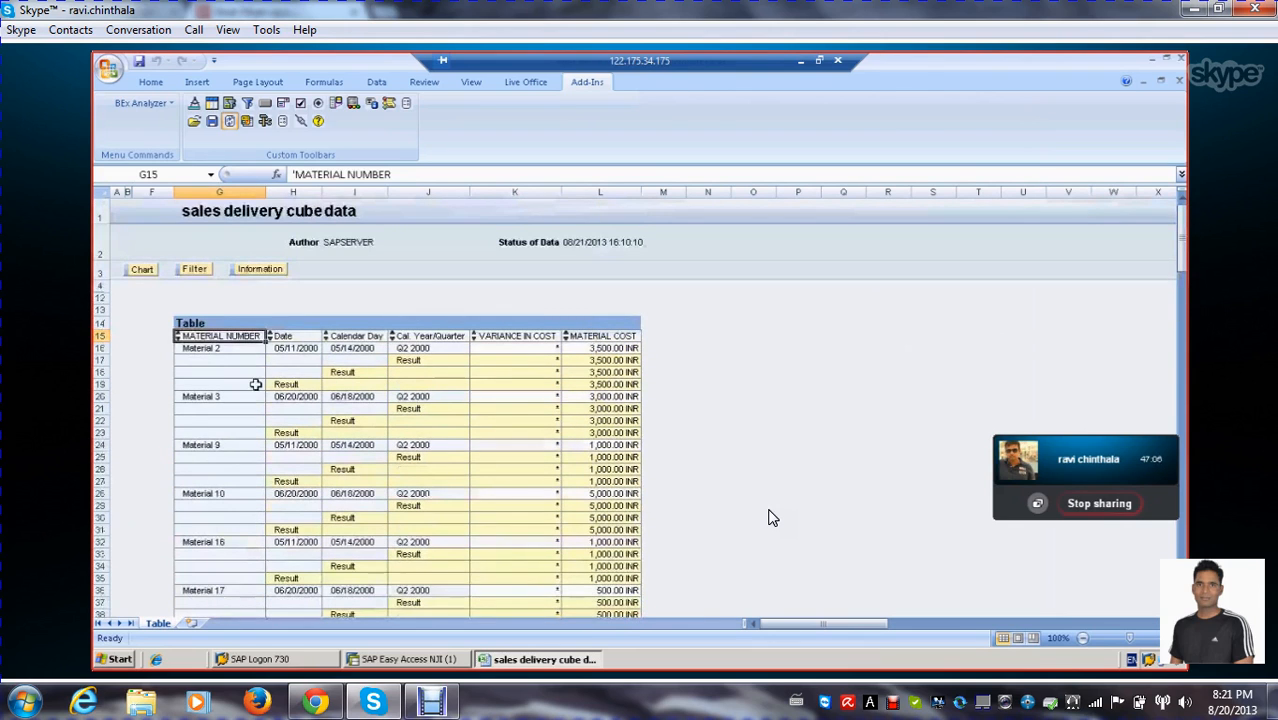
# Reopen query ZSLS_DIC_Q0001 for editing and remove MATERIAL COST and the % operator from the VARIANCE IN COST formula
pyautogui.click(265, 121)
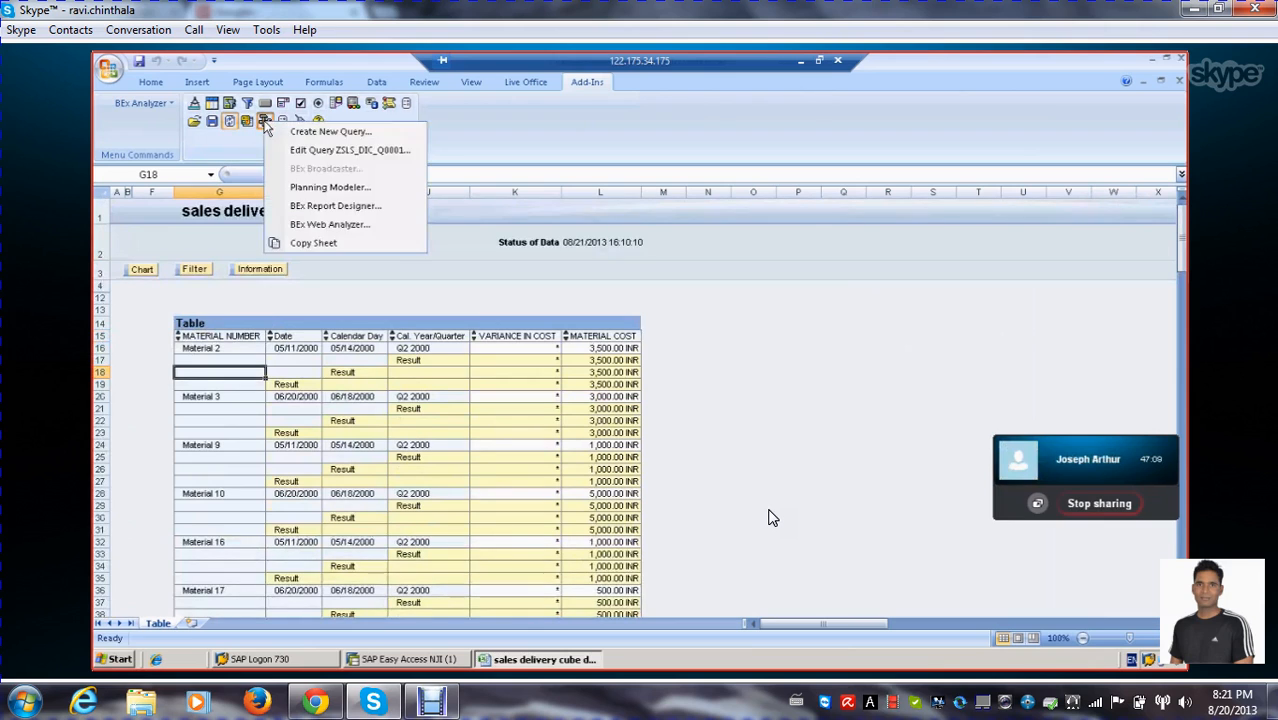
pyautogui.click(305, 149)
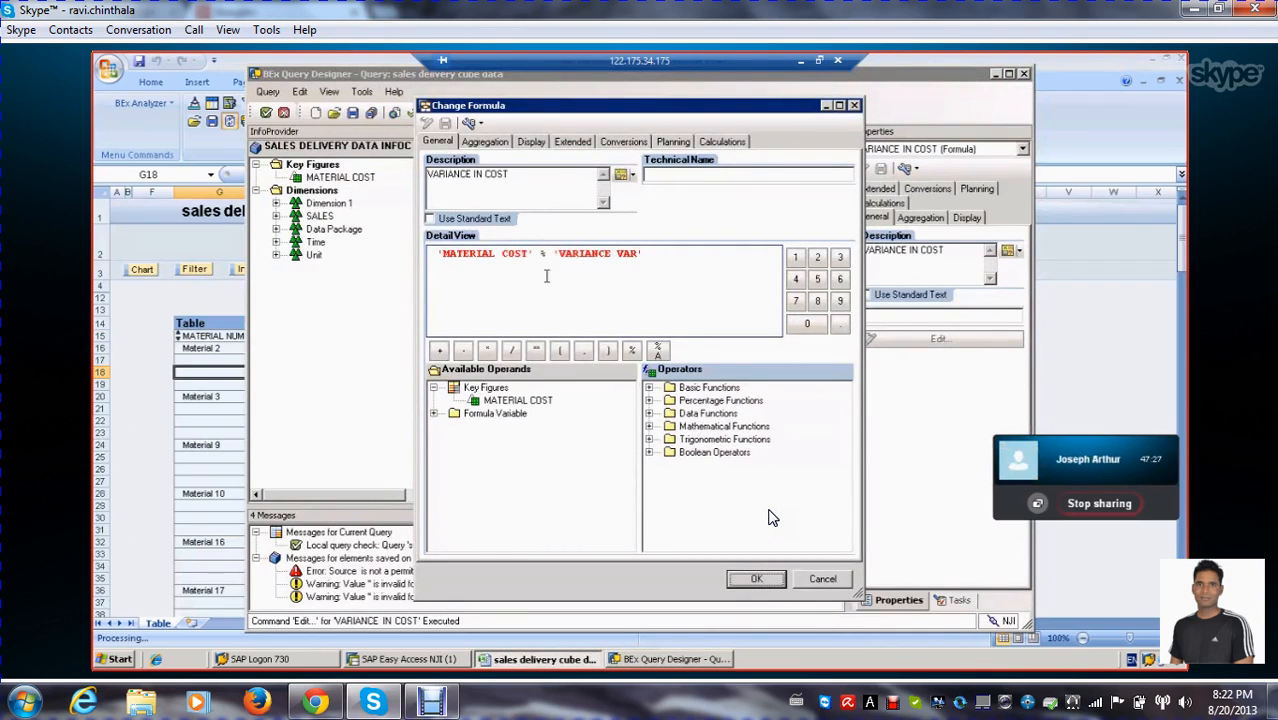
pyautogui.click(555, 256)
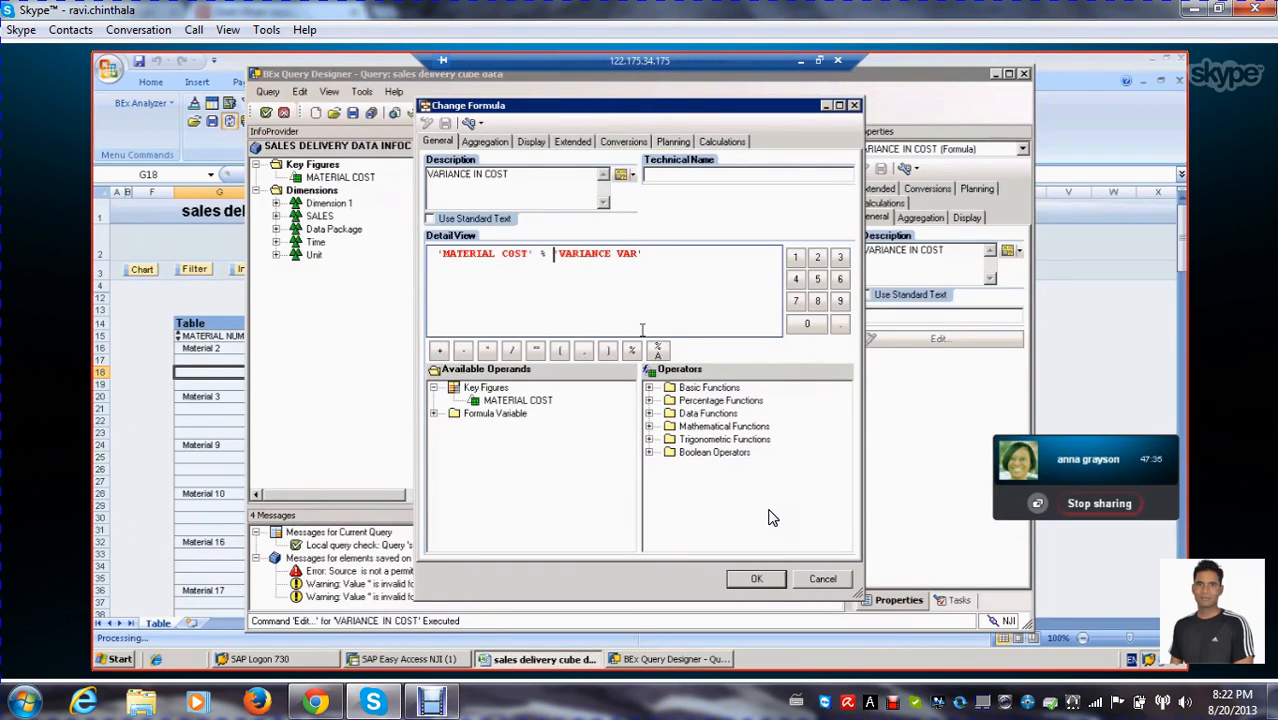
pyautogui.press('BackSpace')
pyautogui.press('BackSpace')
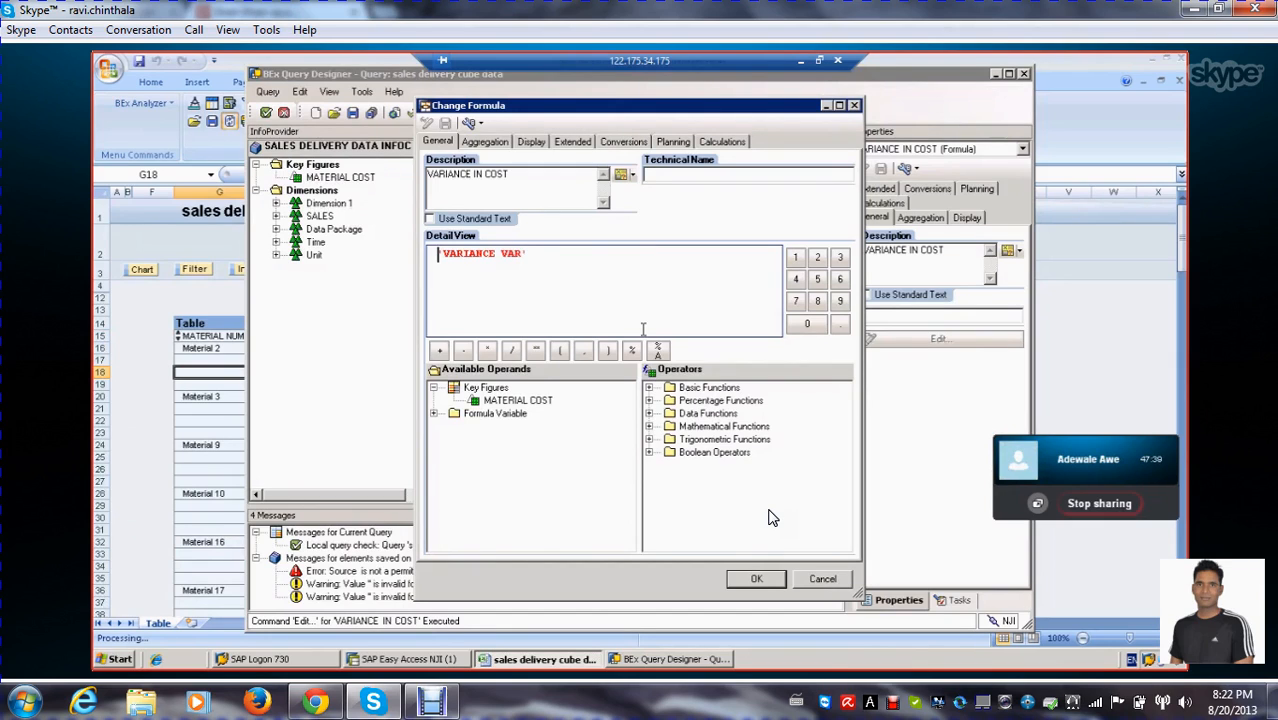
# Append the Percentage variance operator and MATERIAL COST after VARIANCE VAR in the formula and accept it
pyautogui.click(550, 265)
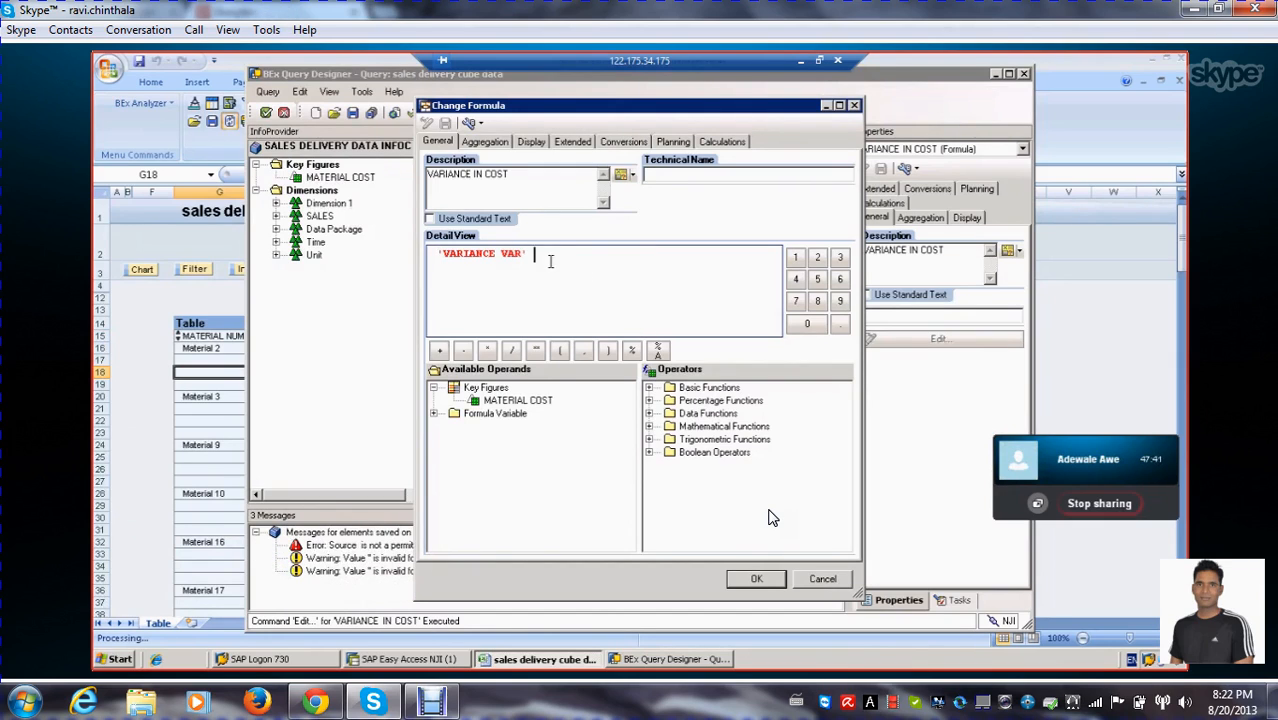
pyautogui.click(649, 401)
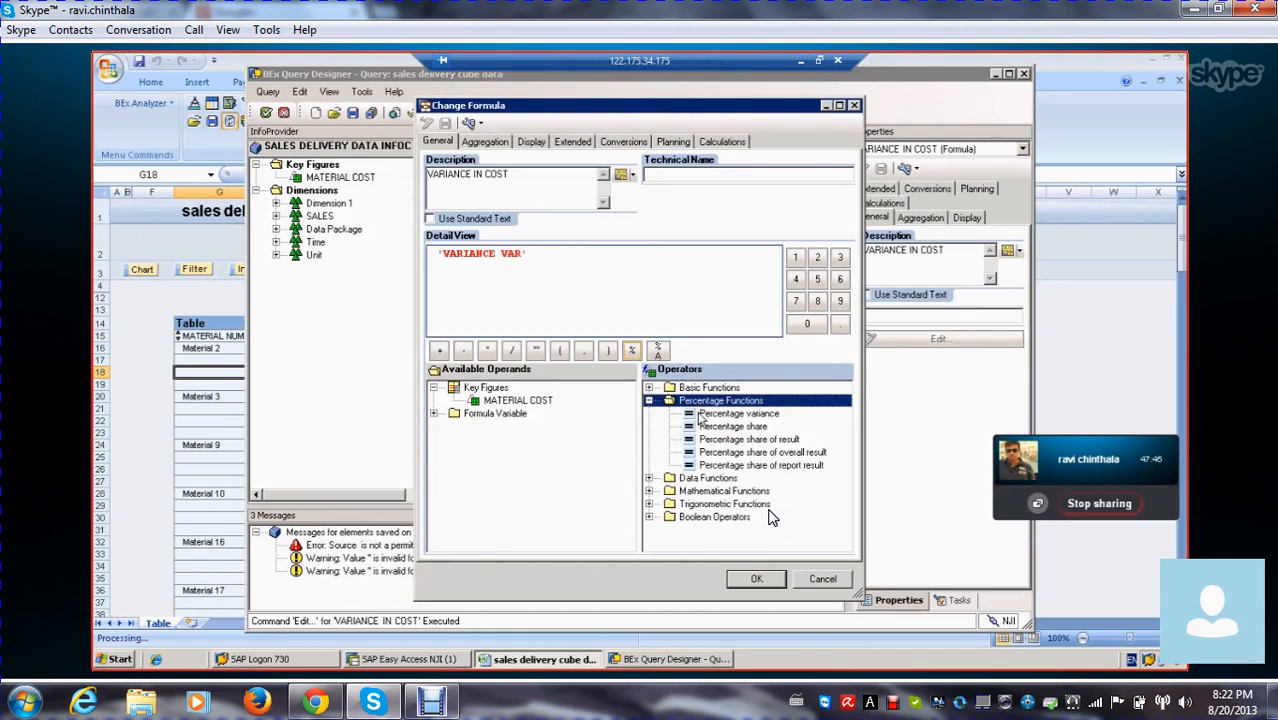
pyautogui.doubleClick(700, 414)
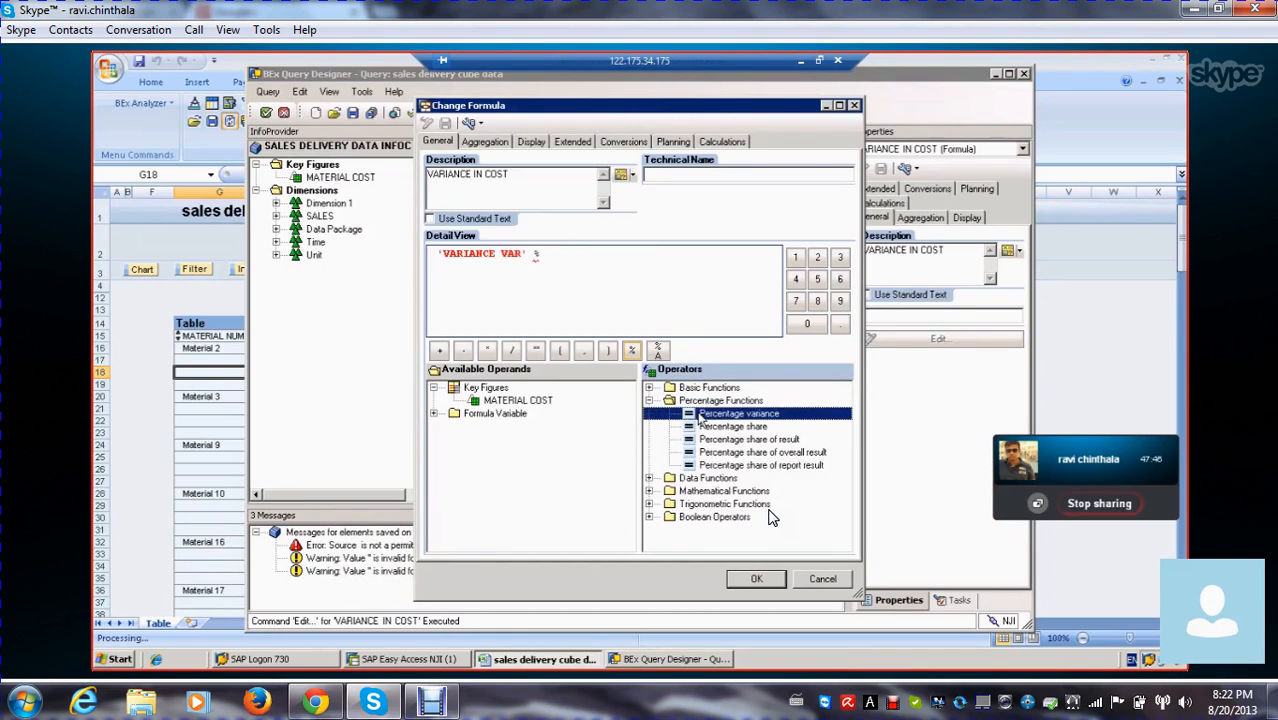
pyautogui.doubleClick(510, 400)
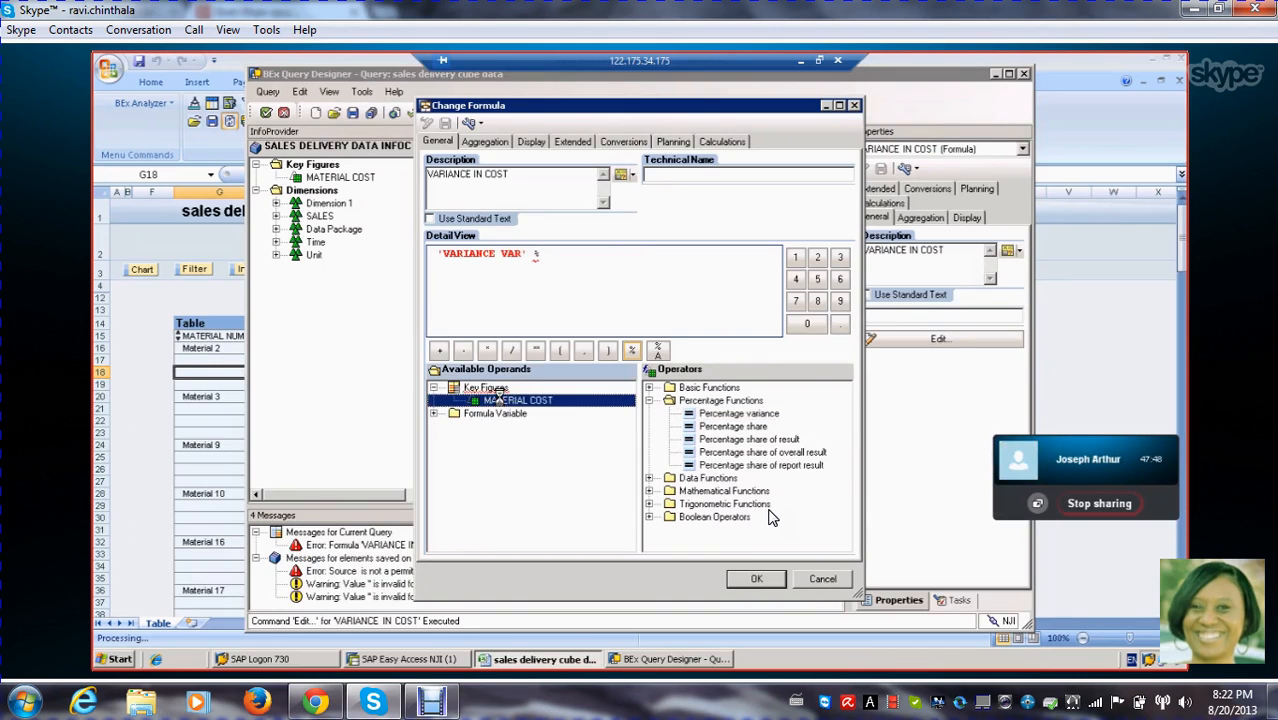
pyautogui.click(756, 580)
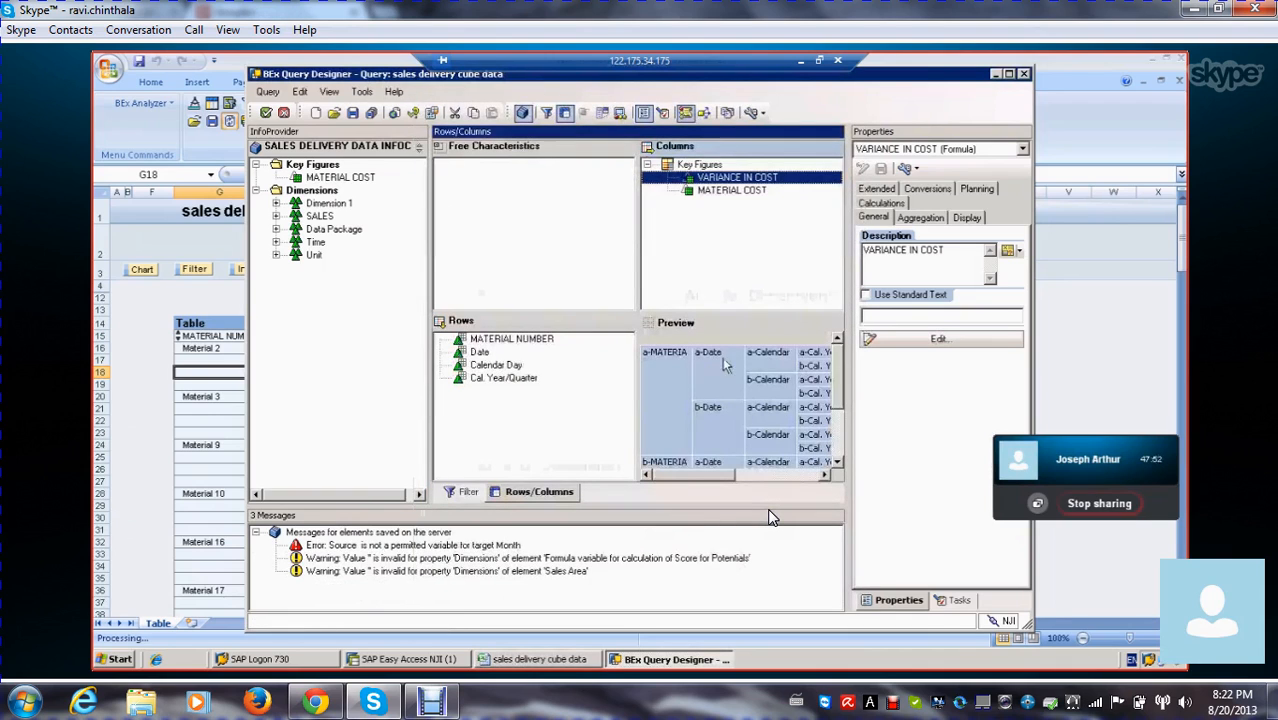
# Save the query with the reversed variance formula and execute it from the workbook
pyautogui.click(371, 112)
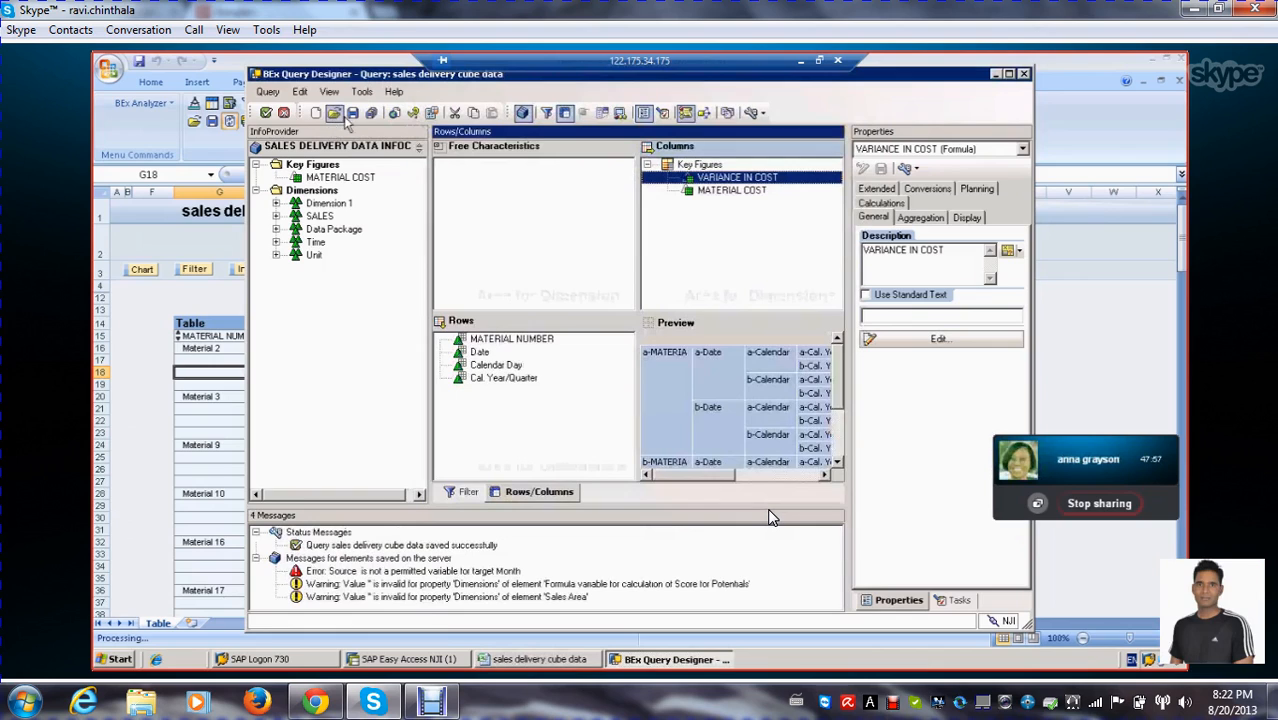
pyautogui.click(352, 113)
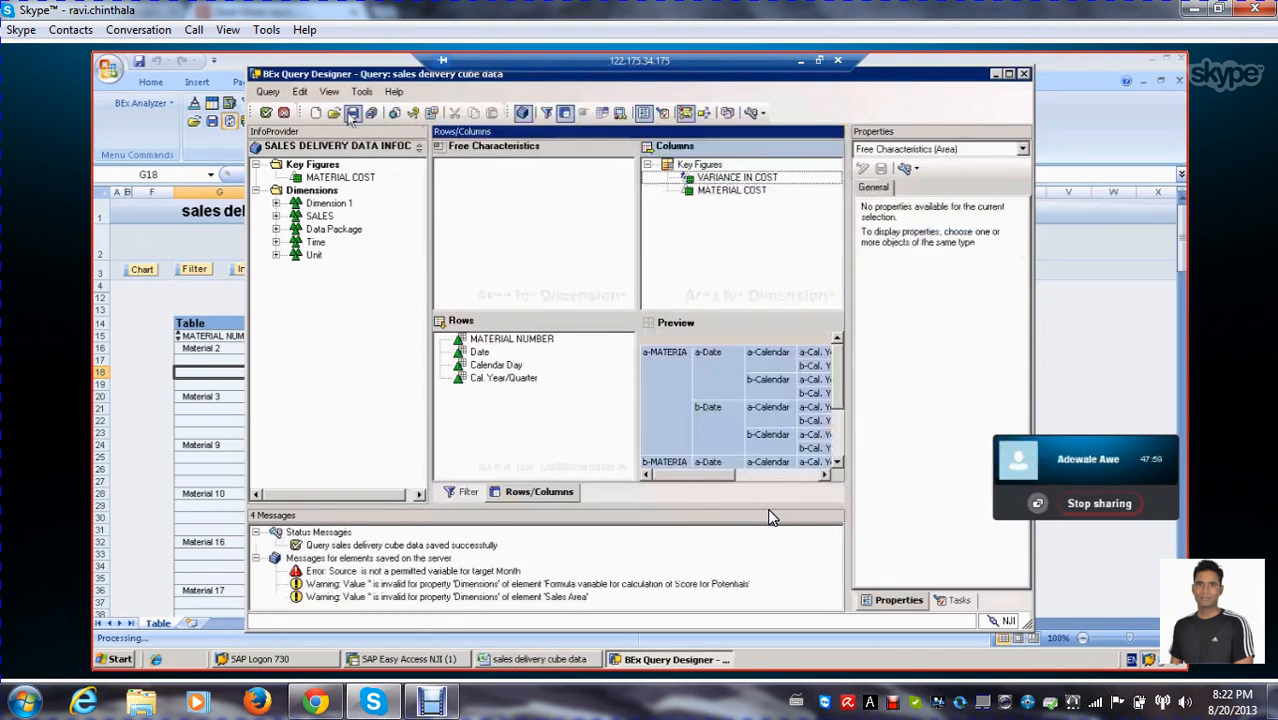
pyautogui.click(265, 112)
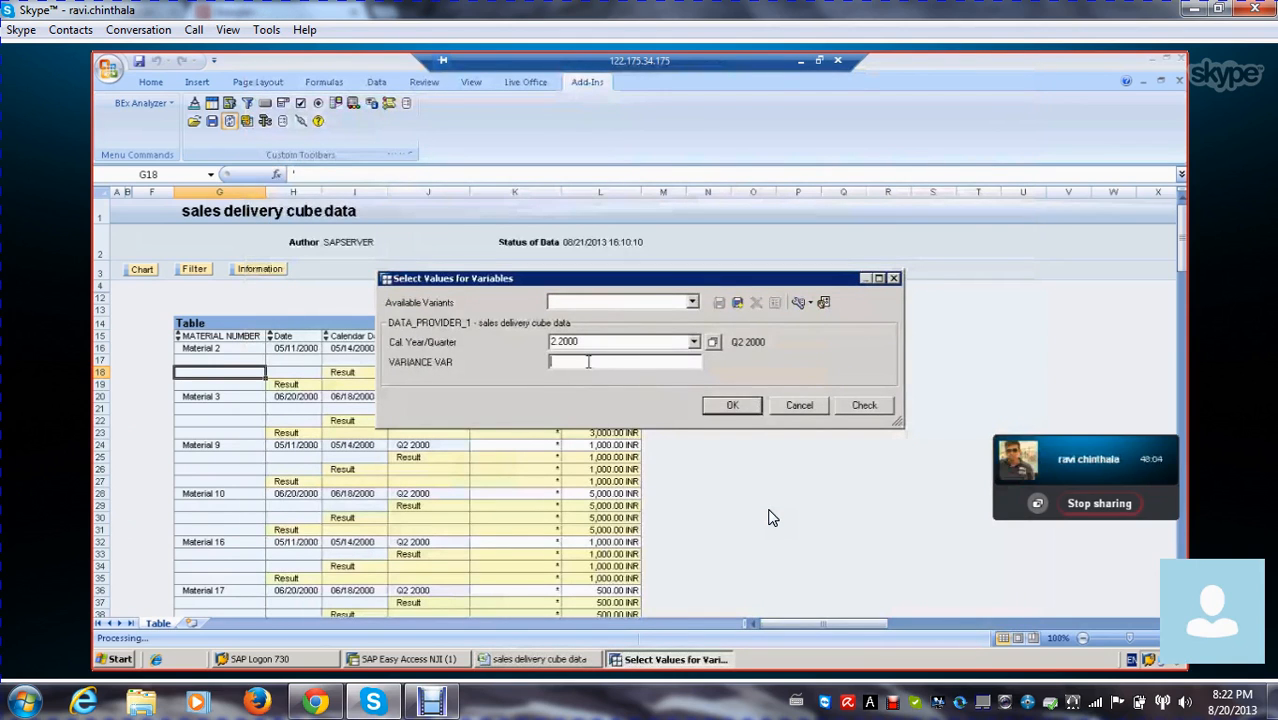
# Run the query with VARIANCE VAR set to 100 and inspect the VARIANCE IN COST values in the result table
pyautogui.write('1000')
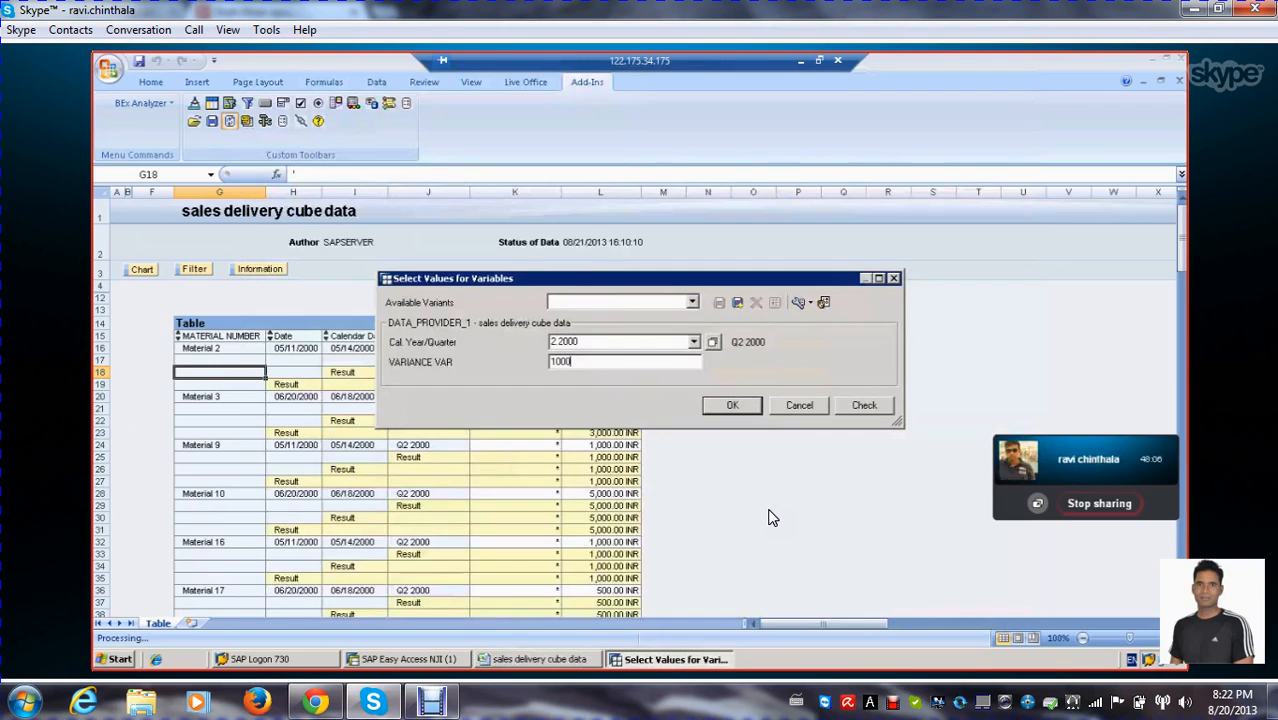
pyautogui.click(738, 405)
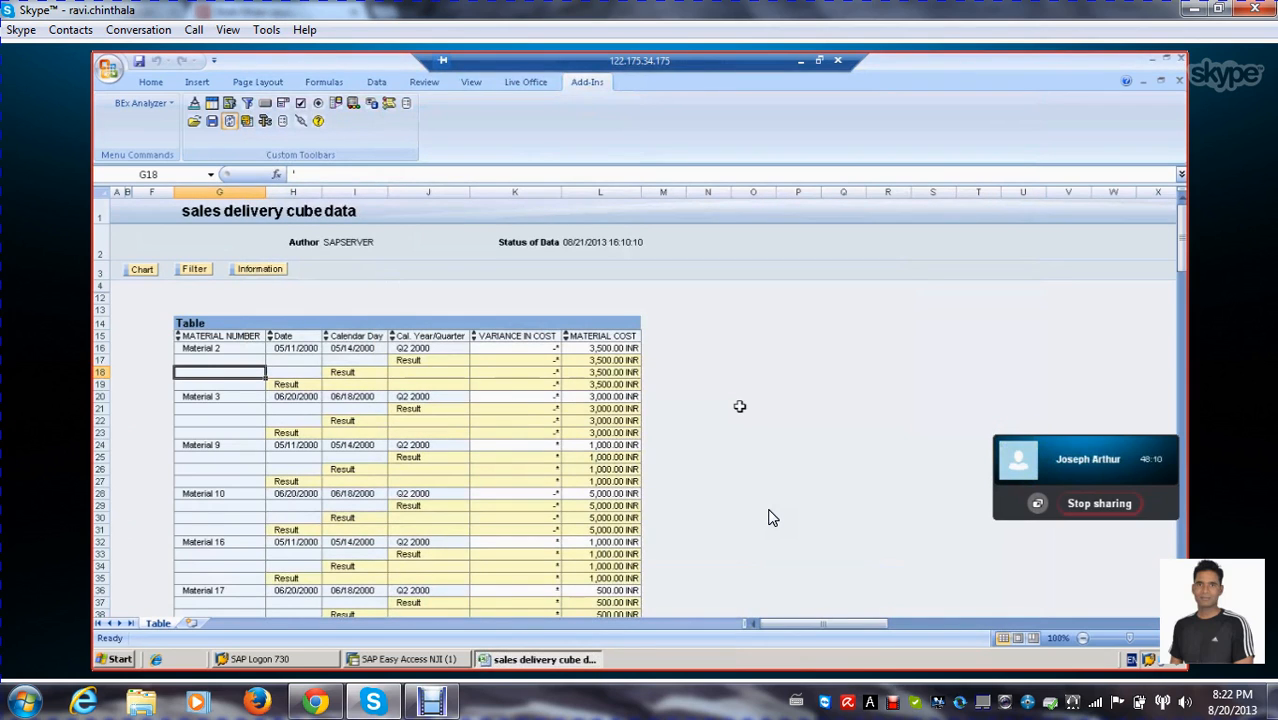
pyautogui.scroll(-8, 771, 517)
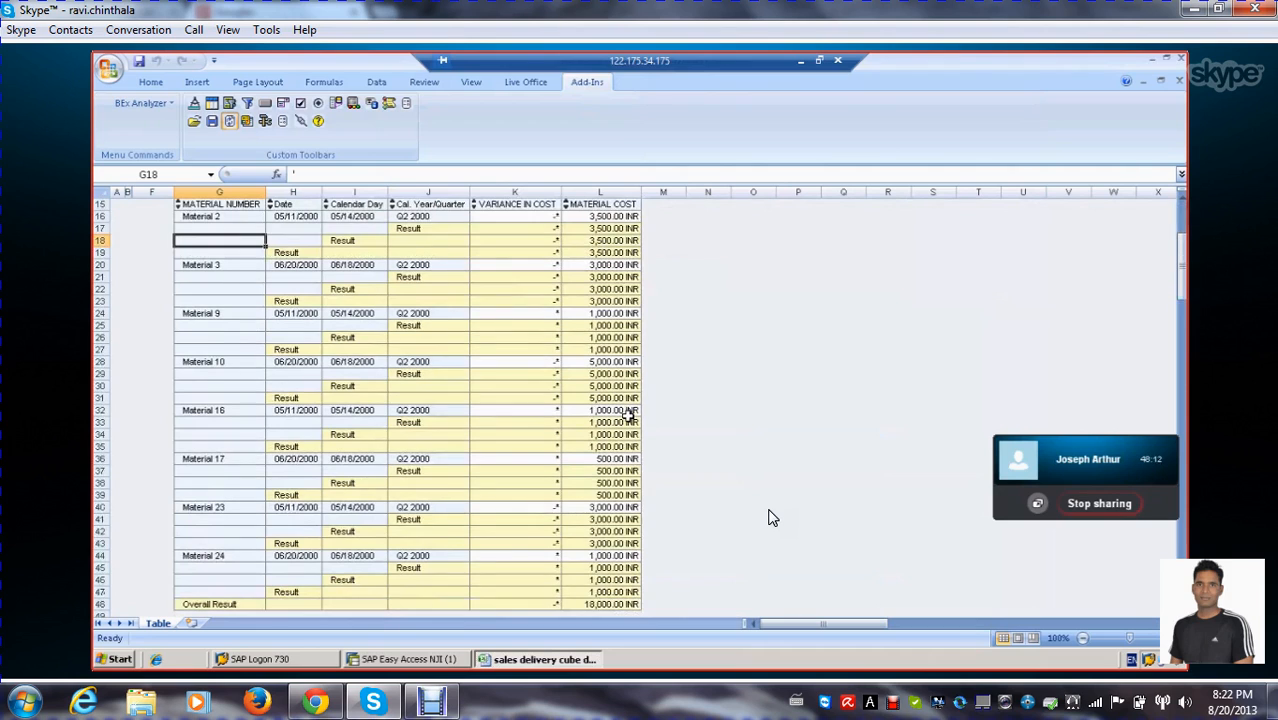
pyautogui.scroll(8, 771, 517)
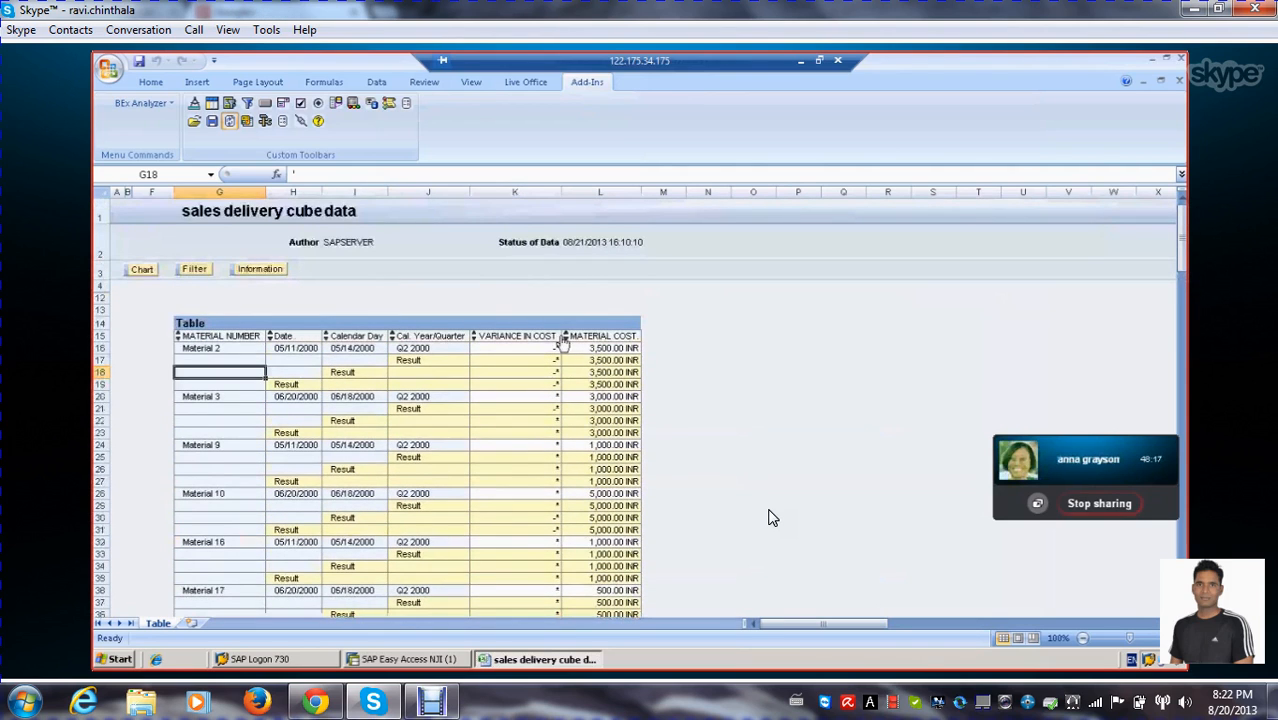
pyautogui.click(556, 336)
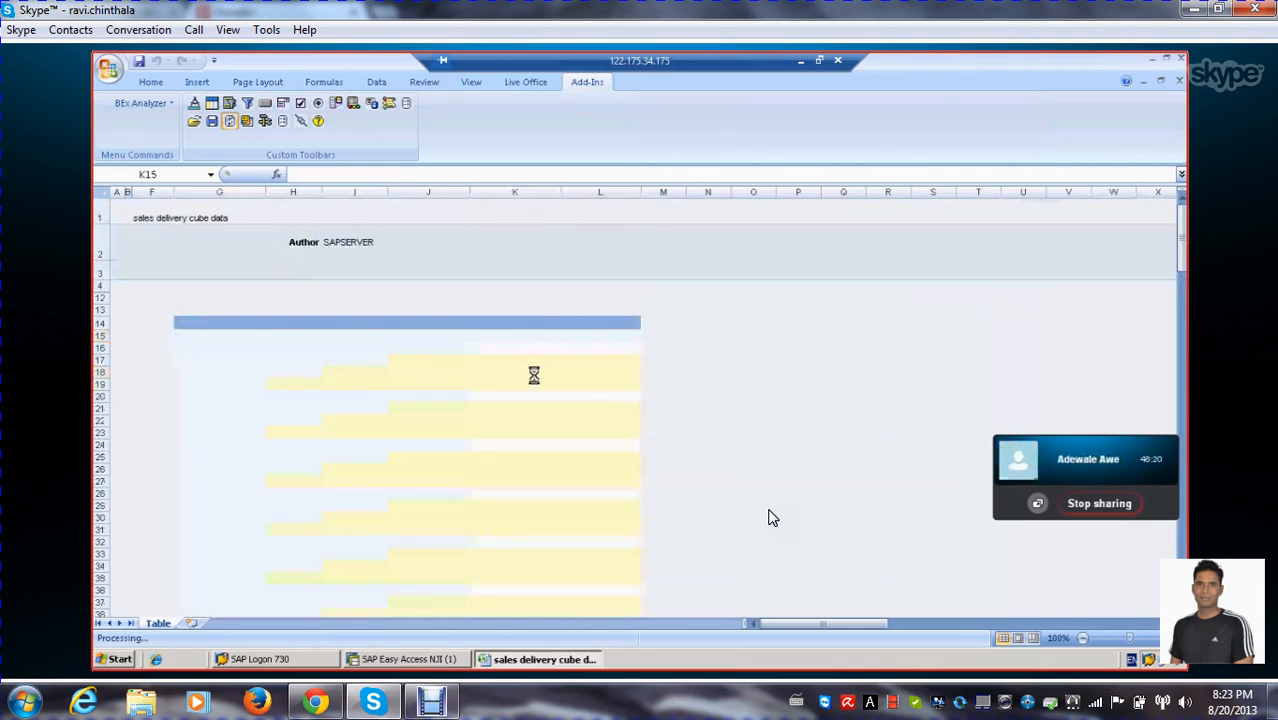
pyautogui.click(534, 372)
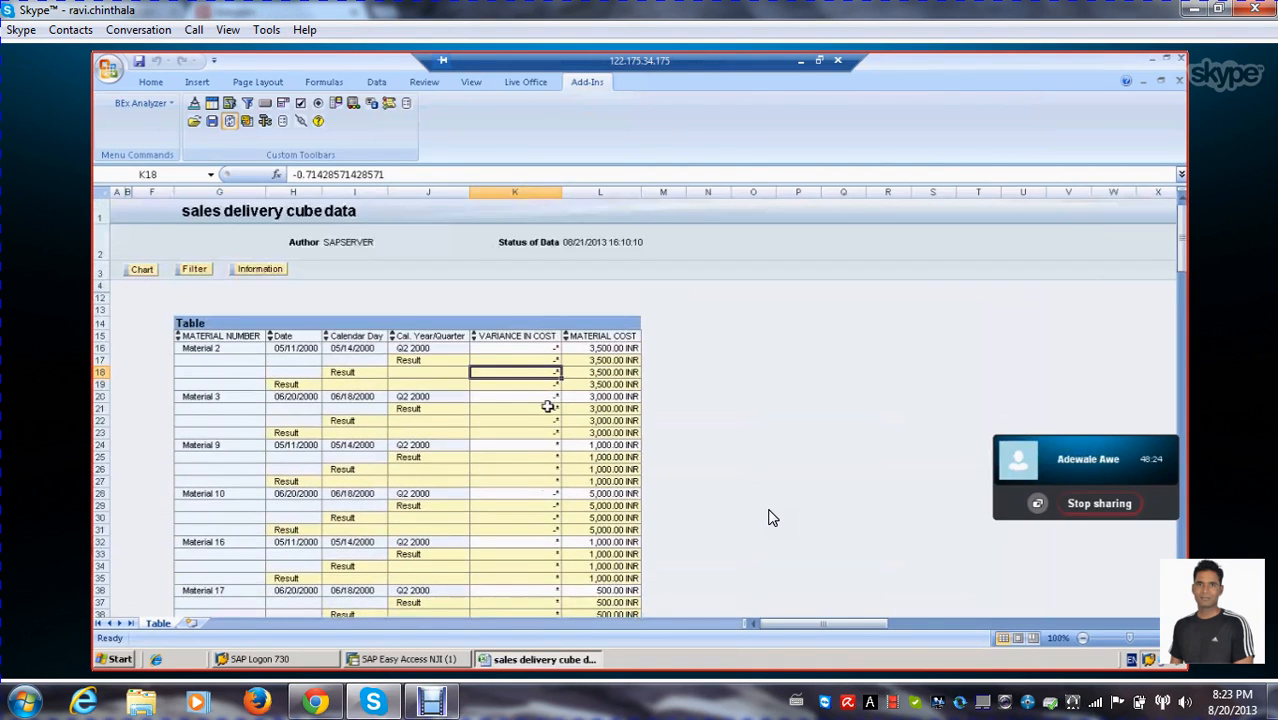
# Reopen the query for editing, review the VARIANCE IN COST formula definition and close it
pyautogui.click(265, 121)
pyautogui.click(300, 153)
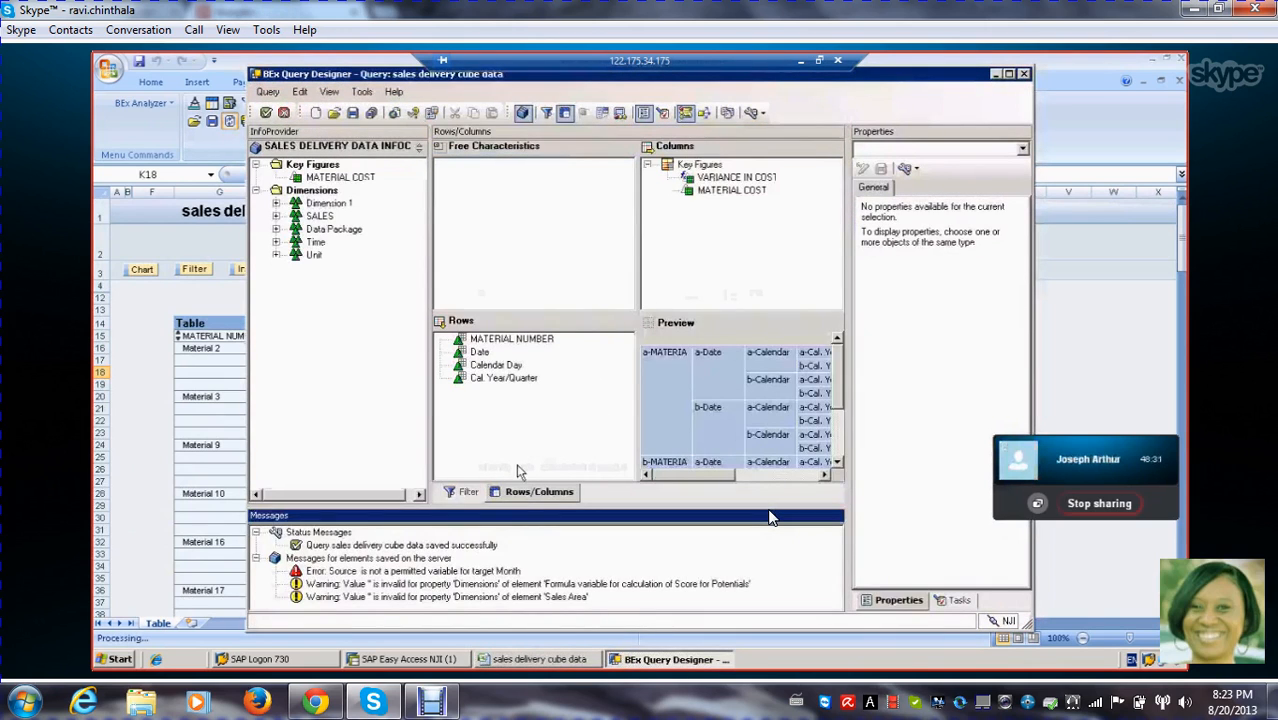
pyautogui.click(730, 177)
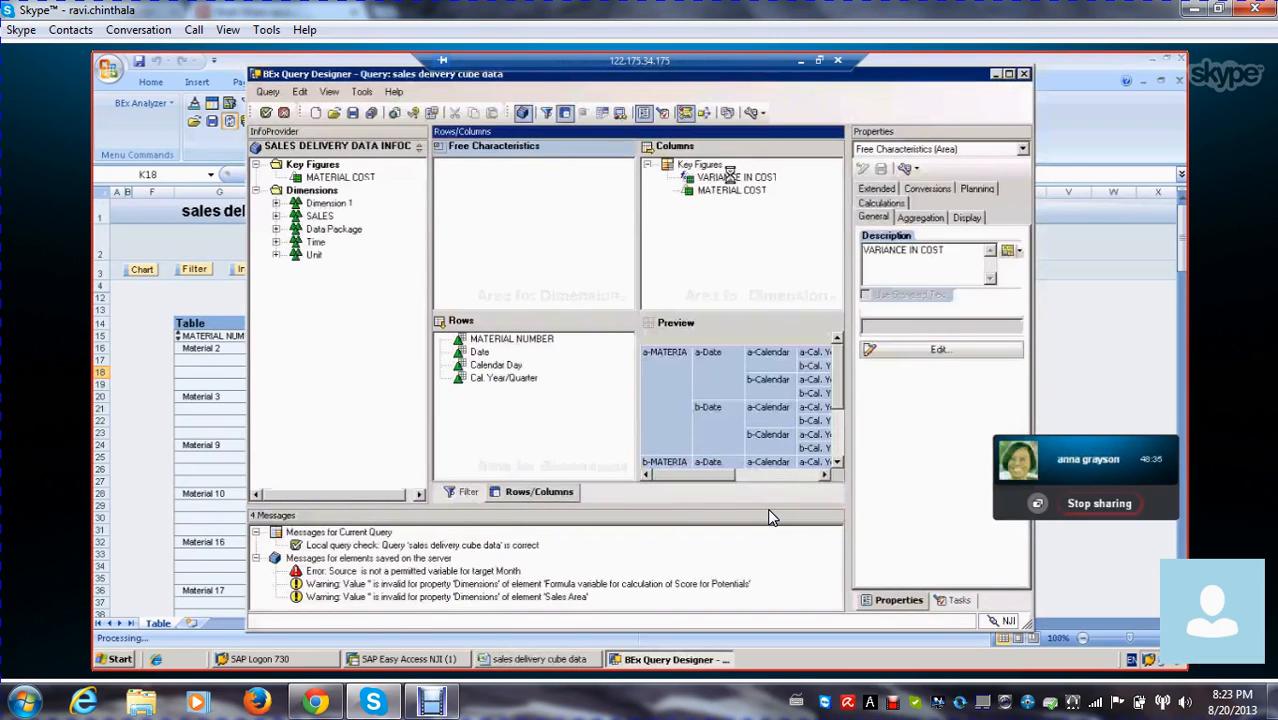
pyautogui.click(940, 340)
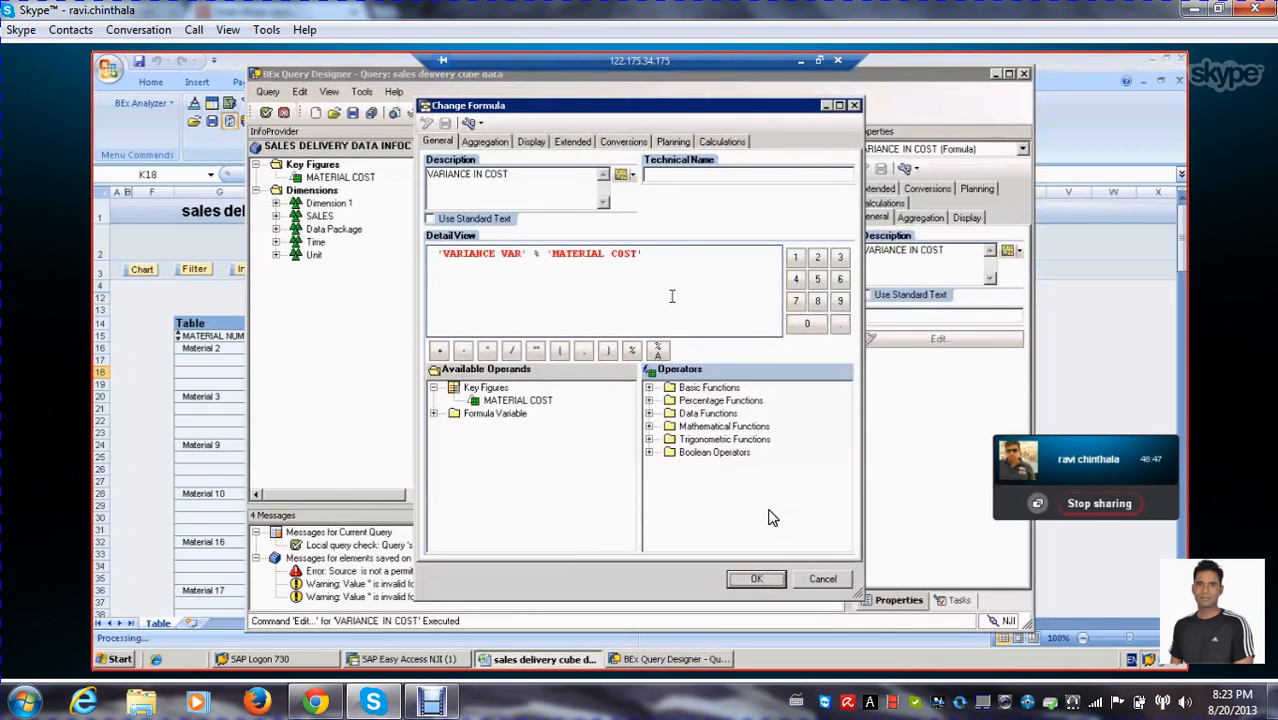
pyautogui.click(784, 579)
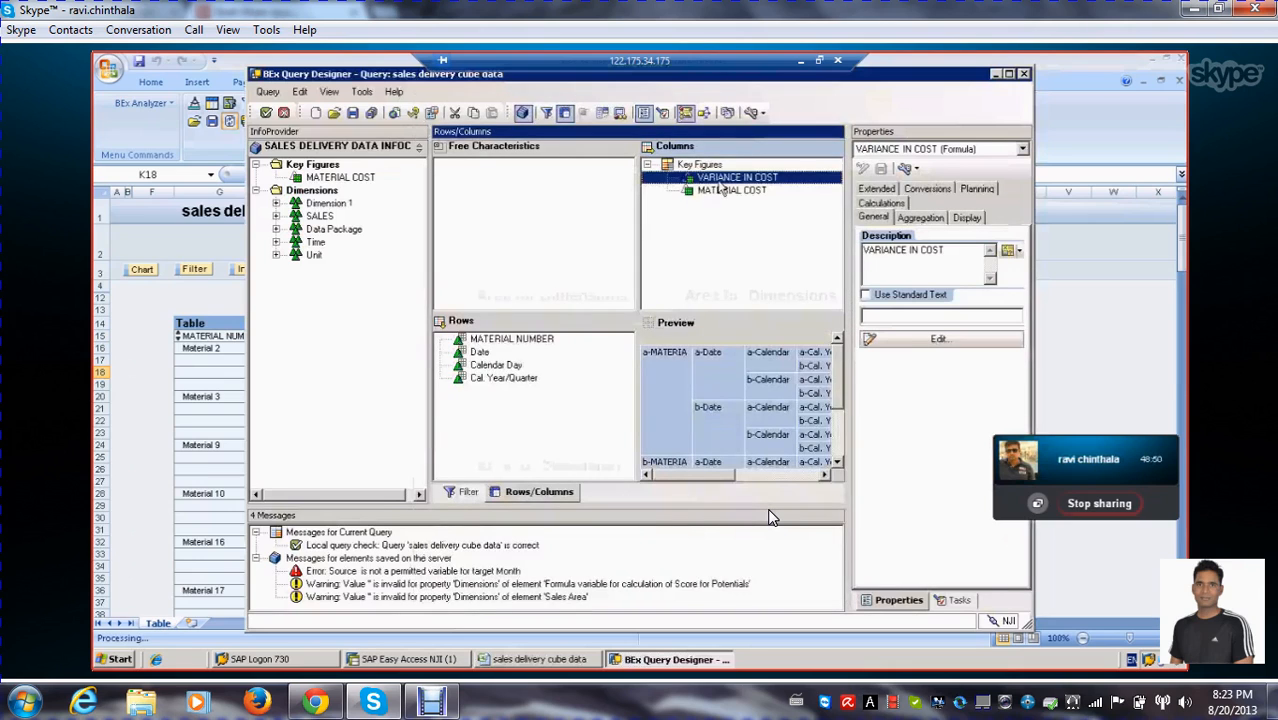
# Set the VARIANCE IN COST display to Hide (Can Be Shown), save the query and execute it
pyautogui.click(966, 219)
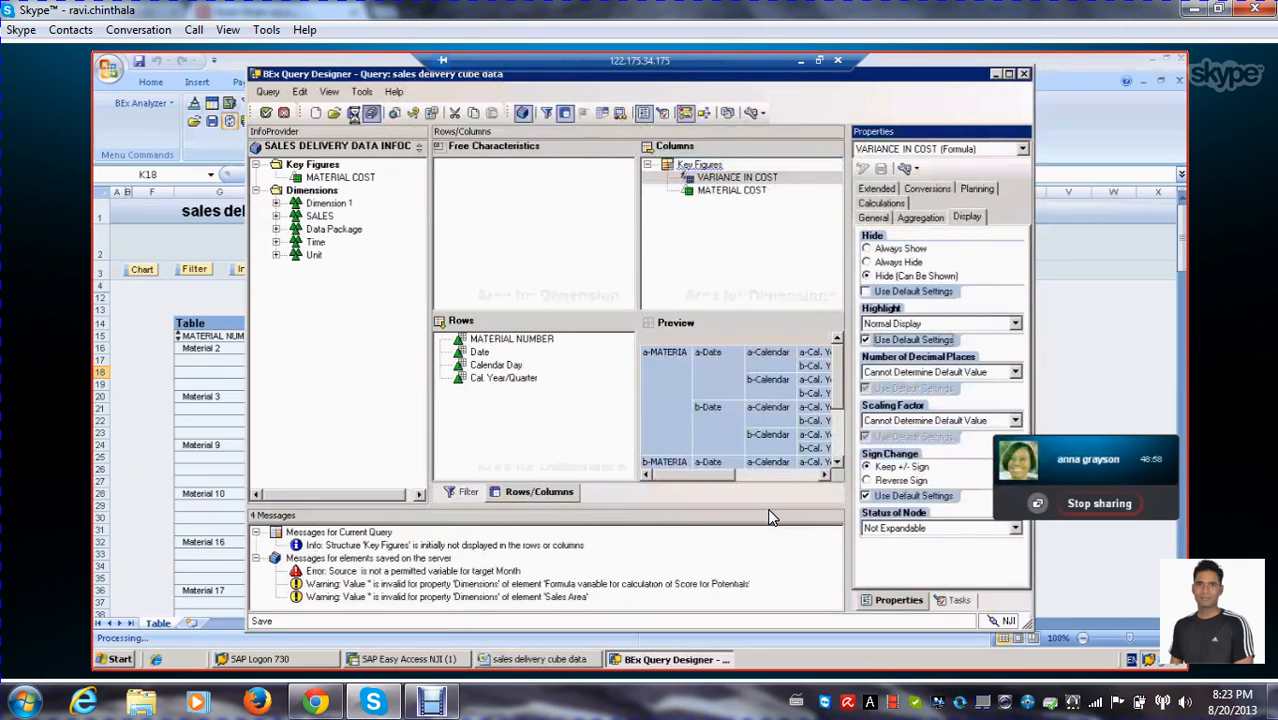
pyautogui.click(353, 113)
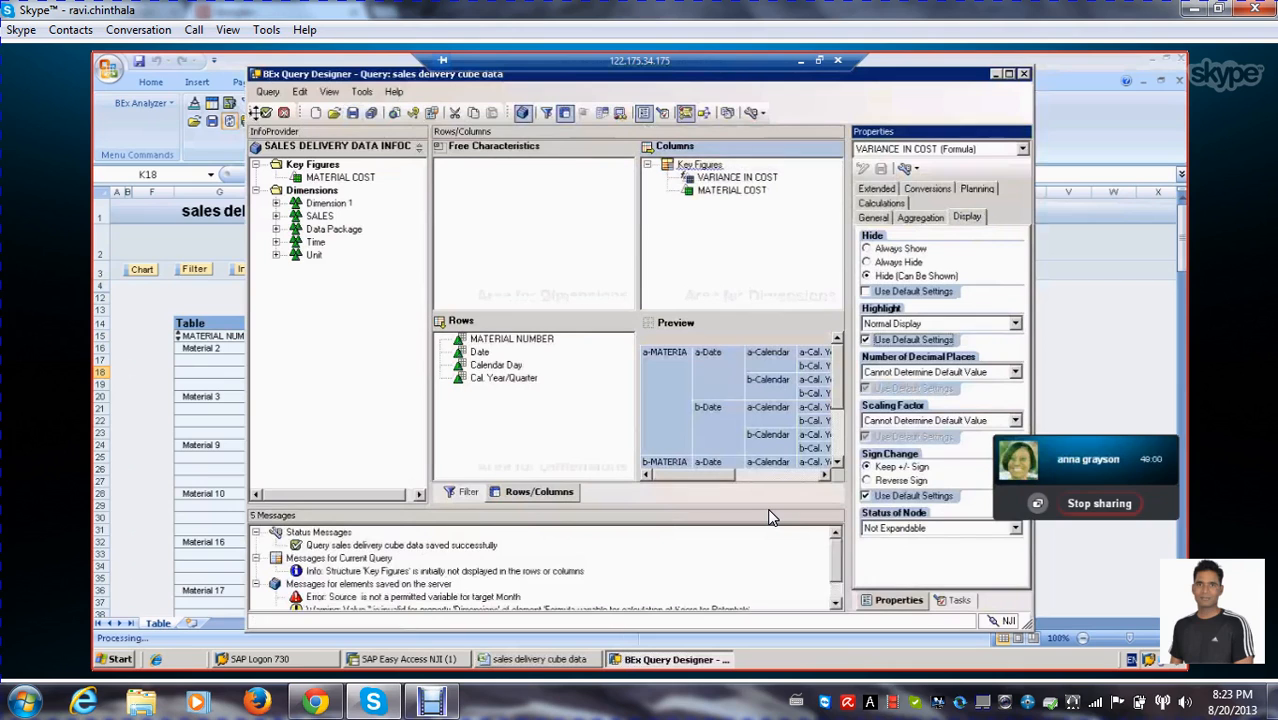
pyautogui.click(266, 113)
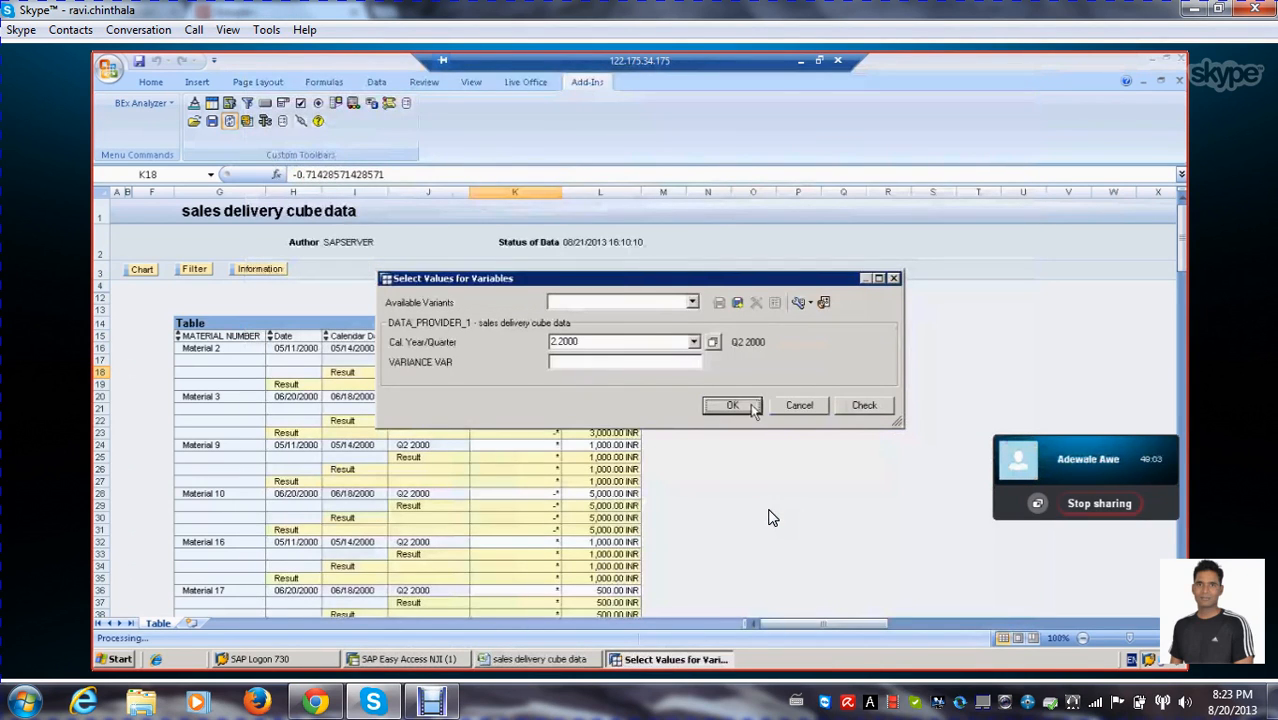
# Run the query for Cal. Year/Quarter 2.2000 with VARIANCE VAR left empty and examine the columns and rows of the result table
pyautogui.click(726, 408)
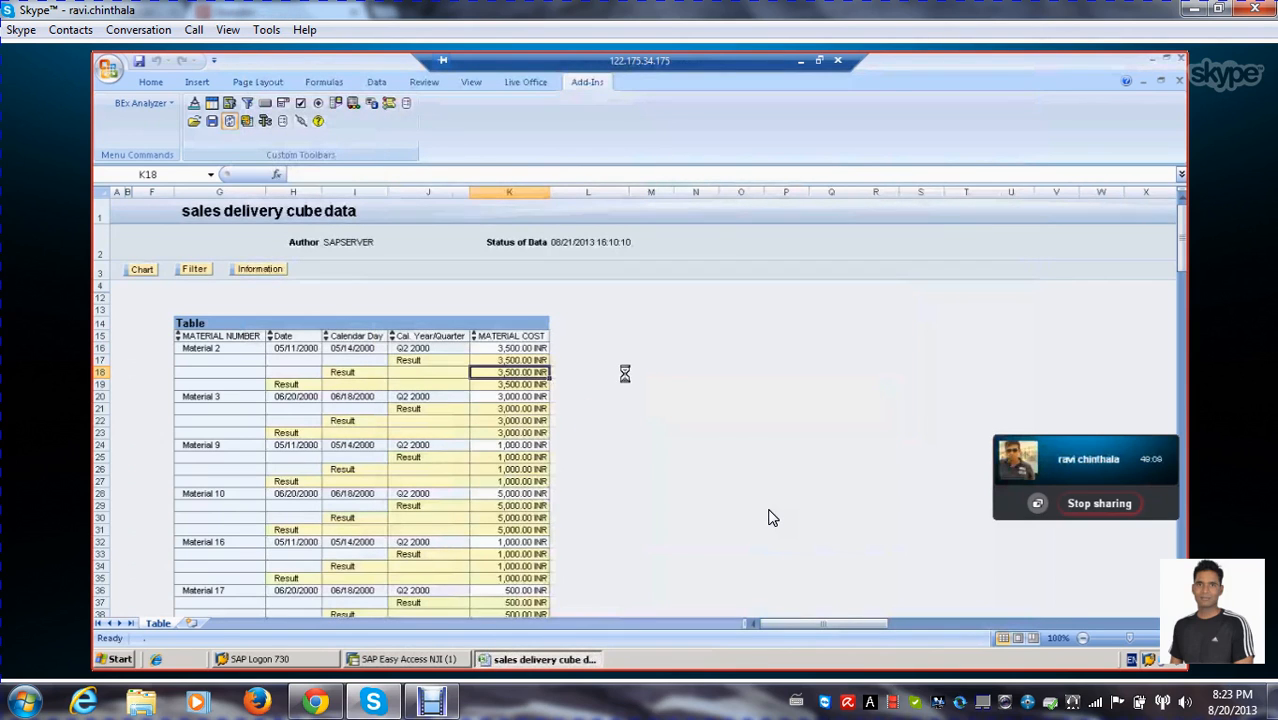
pyautogui.scroll(-5, 536, 358)
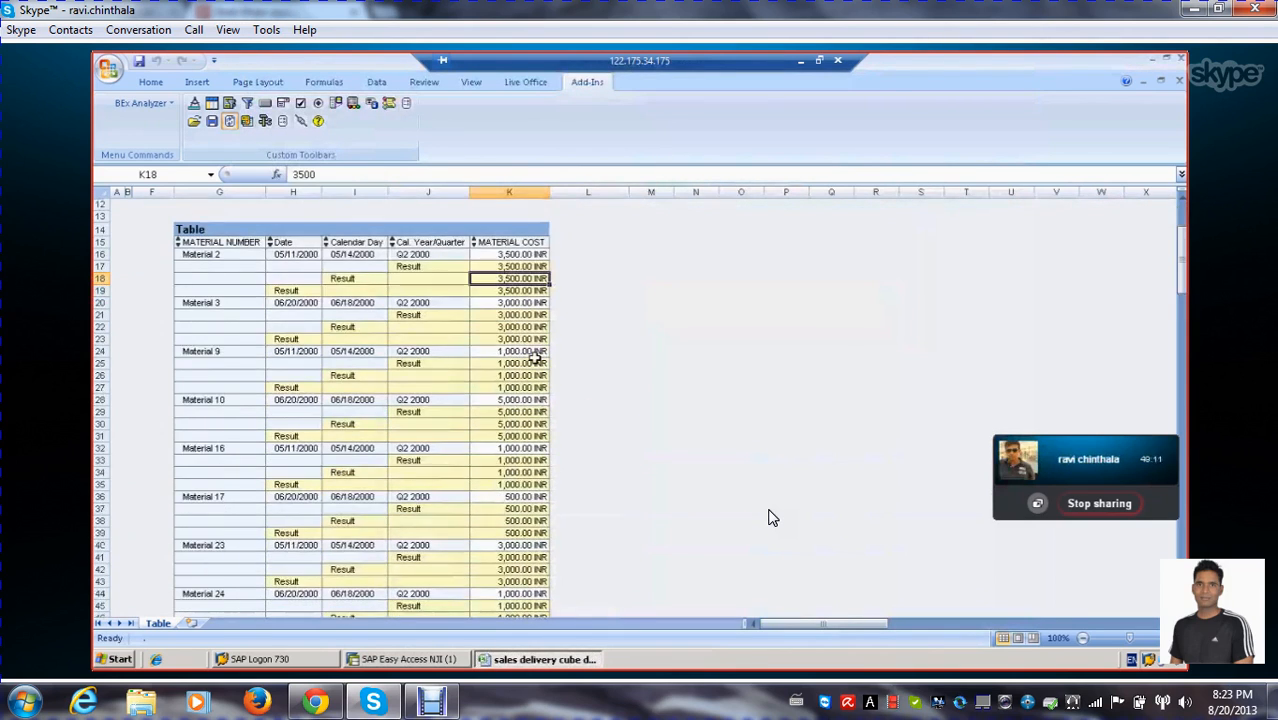
pyautogui.scroll(-1, 536, 358)
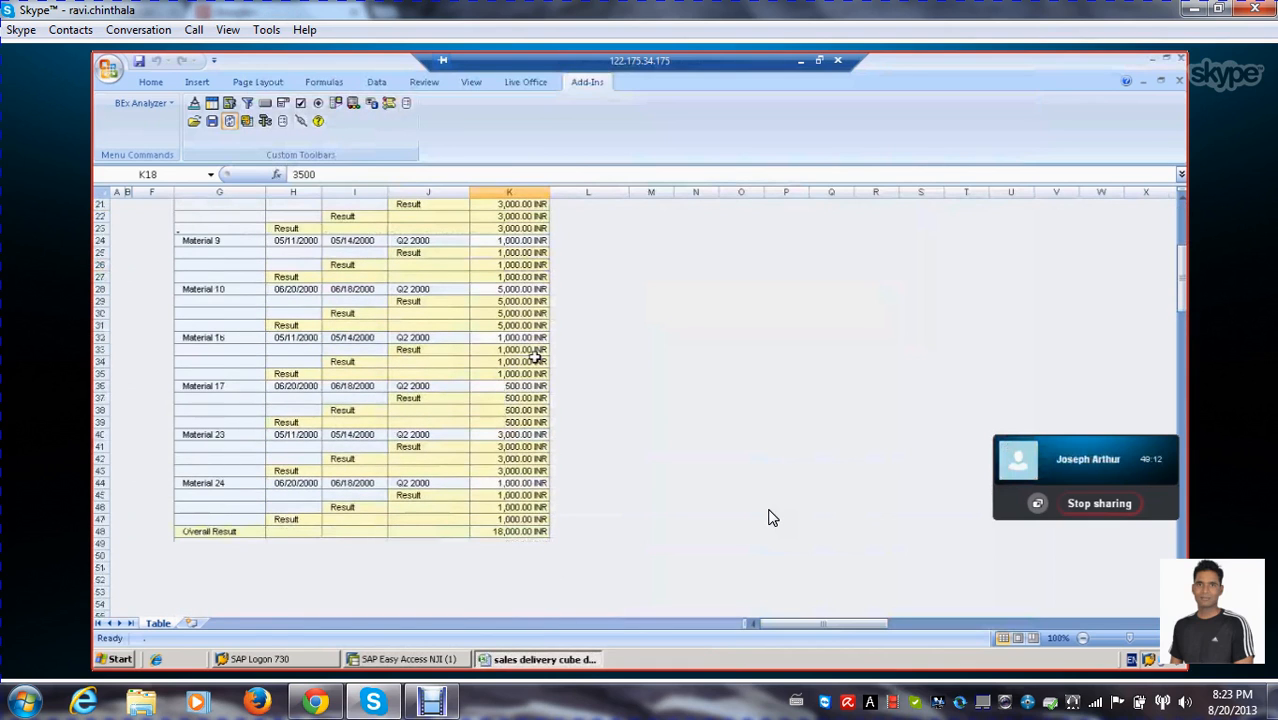
pyautogui.scroll(3, 536, 358)
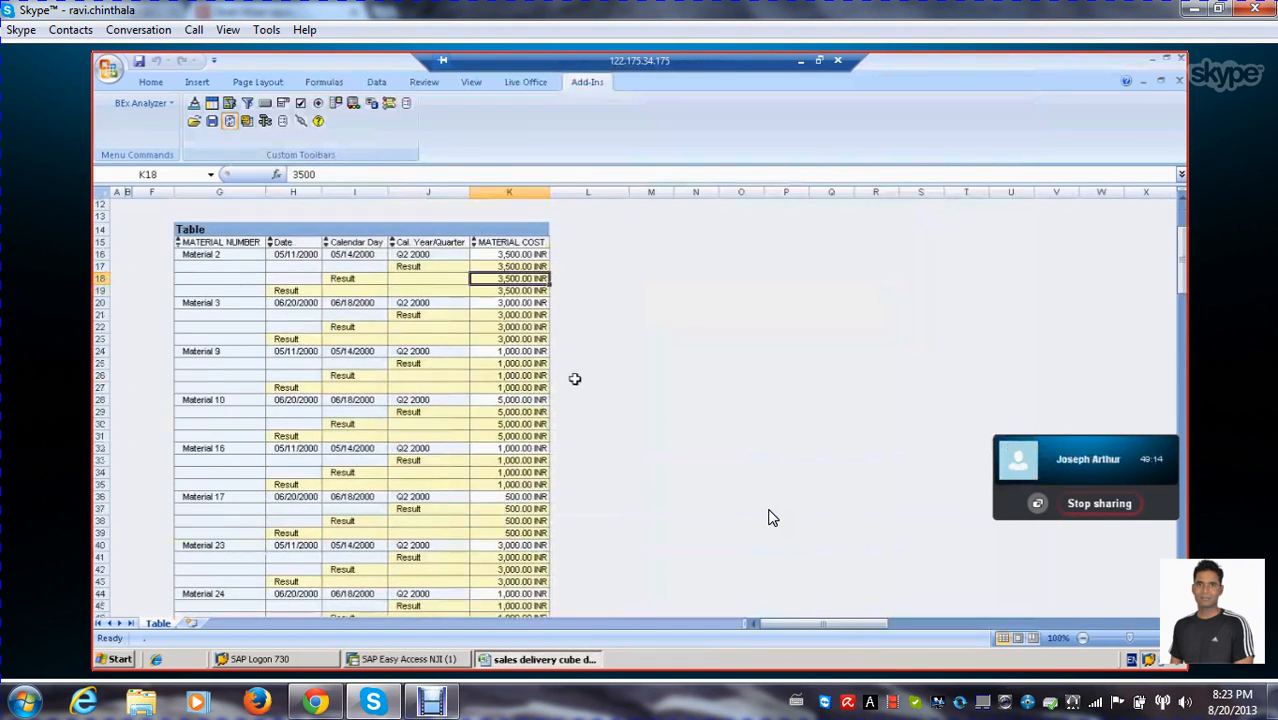
pyautogui.scroll(-2, 575, 378)
pyautogui.scroll(4, 575, 374)
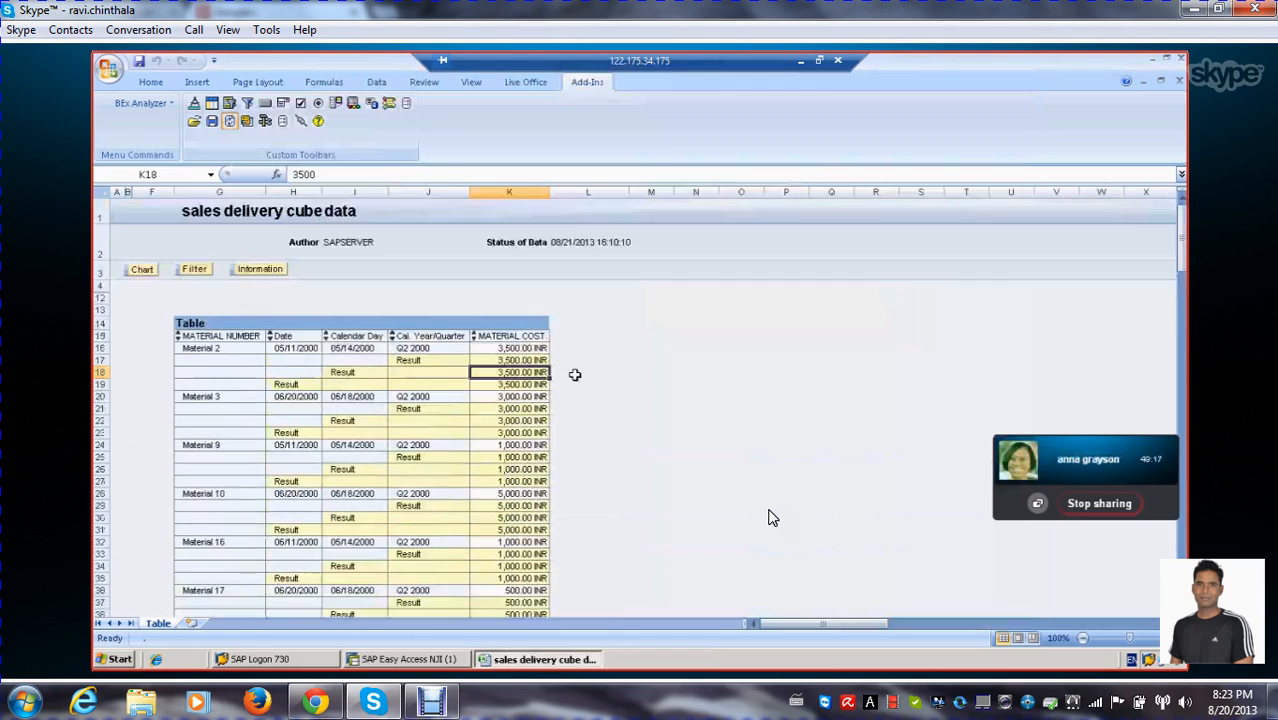
pyautogui.scroll(-2, 575, 374)
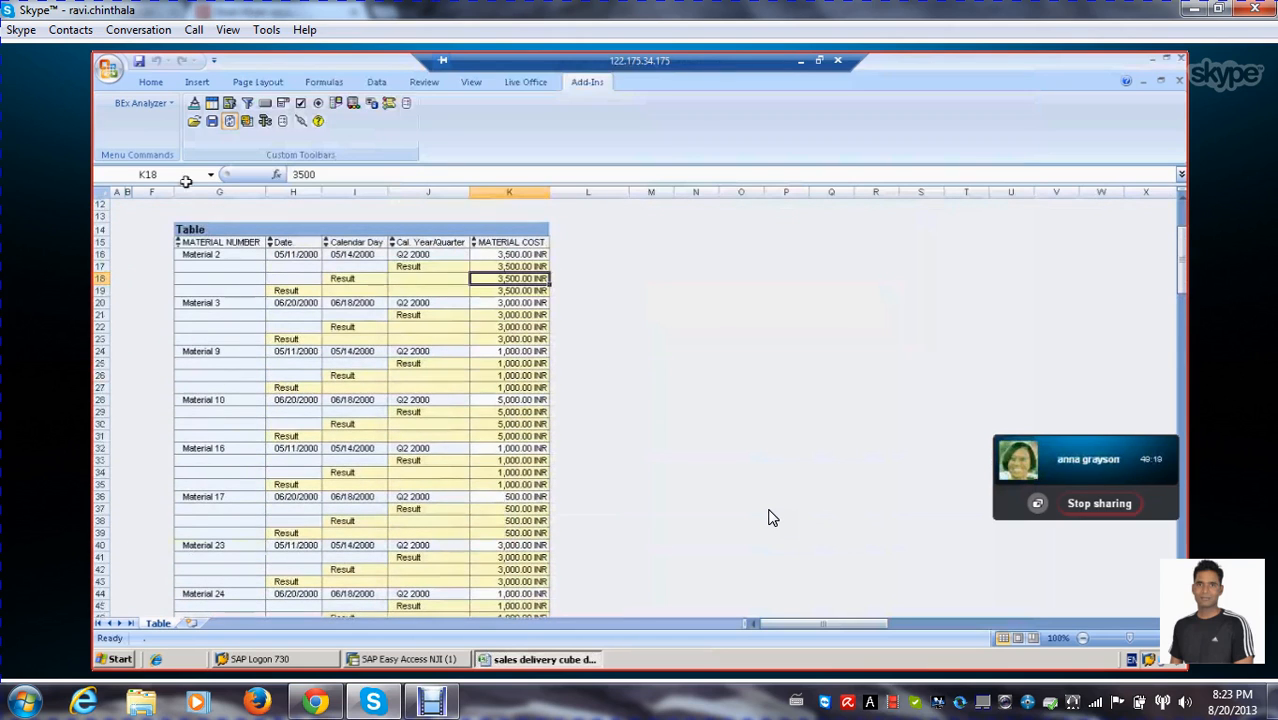
# Reopen the query for editing and review the VARIANCE IN COST formula's definition, display, conversion, planning and calculation settings
pyautogui.click(266, 121)
pyautogui.click(330, 151)
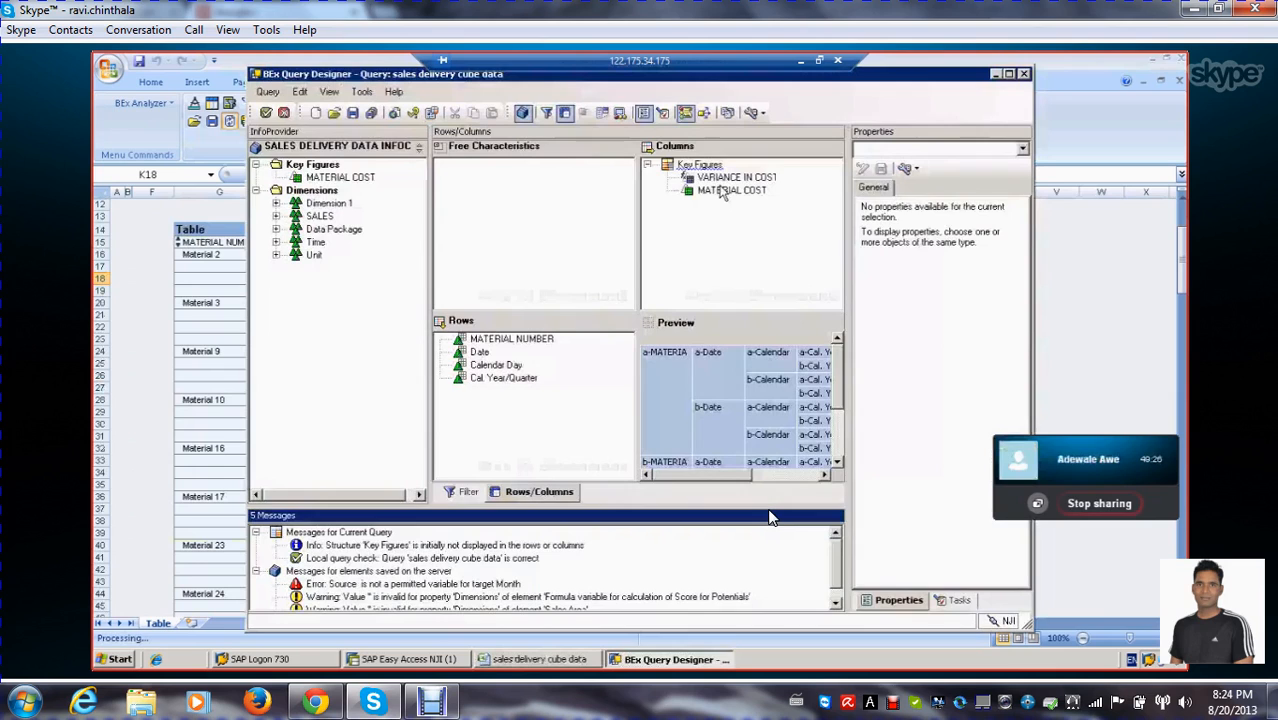
pyautogui.click(730, 178)
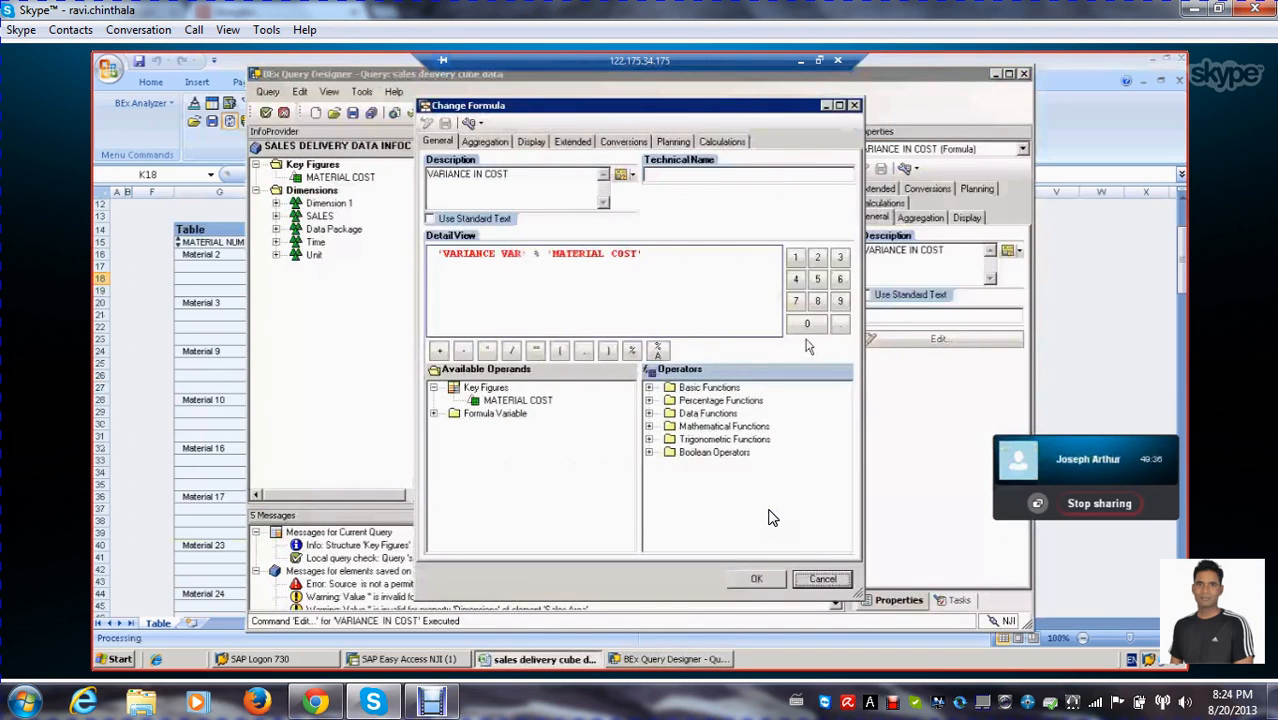
pyautogui.click(655, 256)
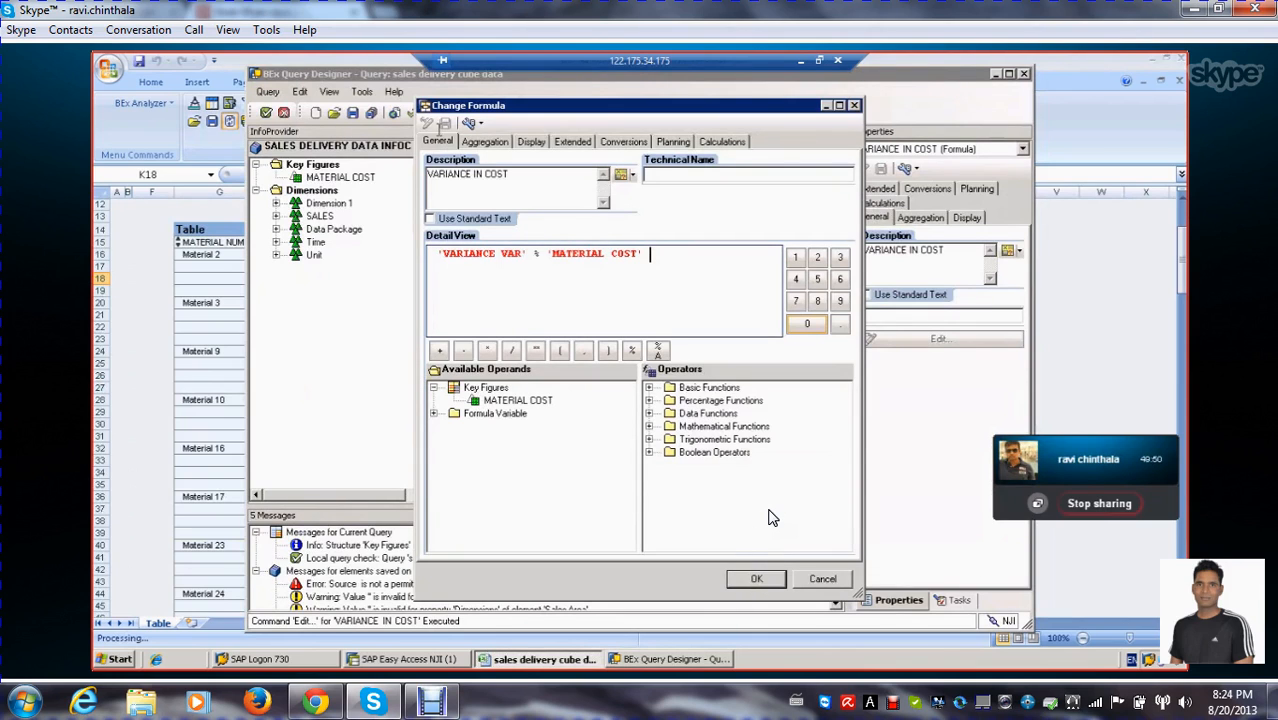
pyautogui.click(484, 142)
pyautogui.click(530, 142)
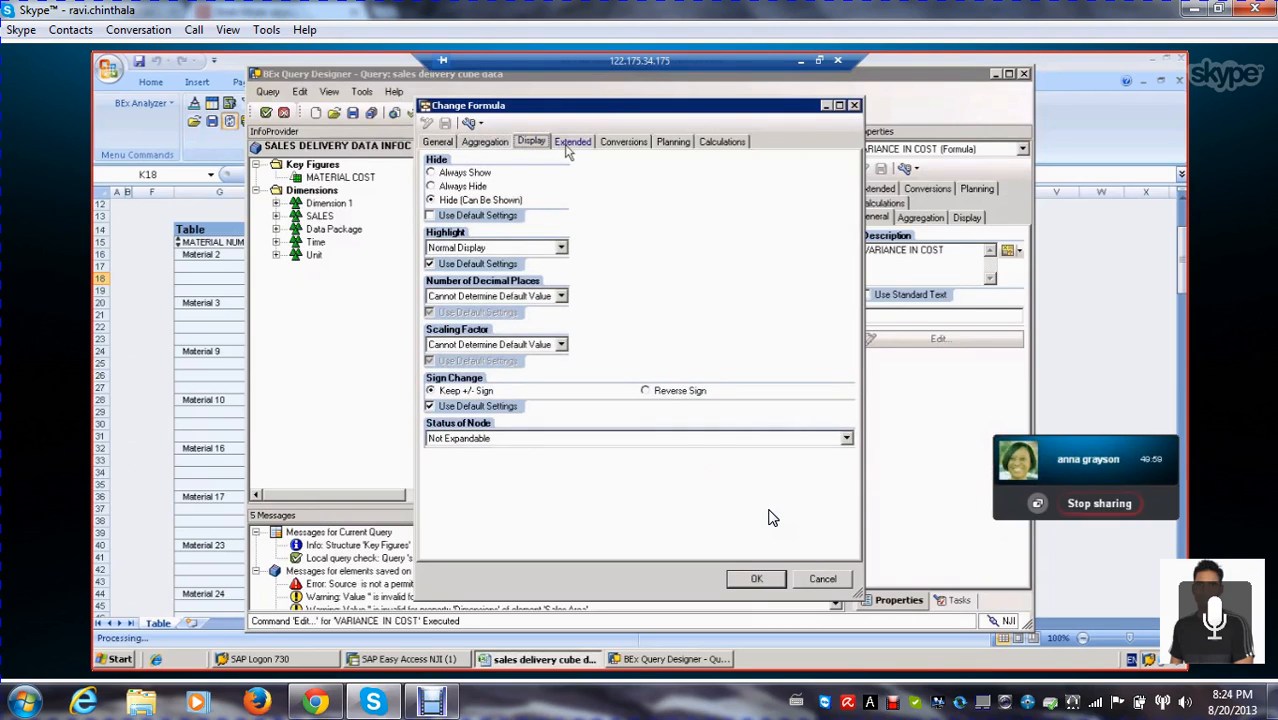
pyautogui.click(570, 142)
pyautogui.click(623, 142)
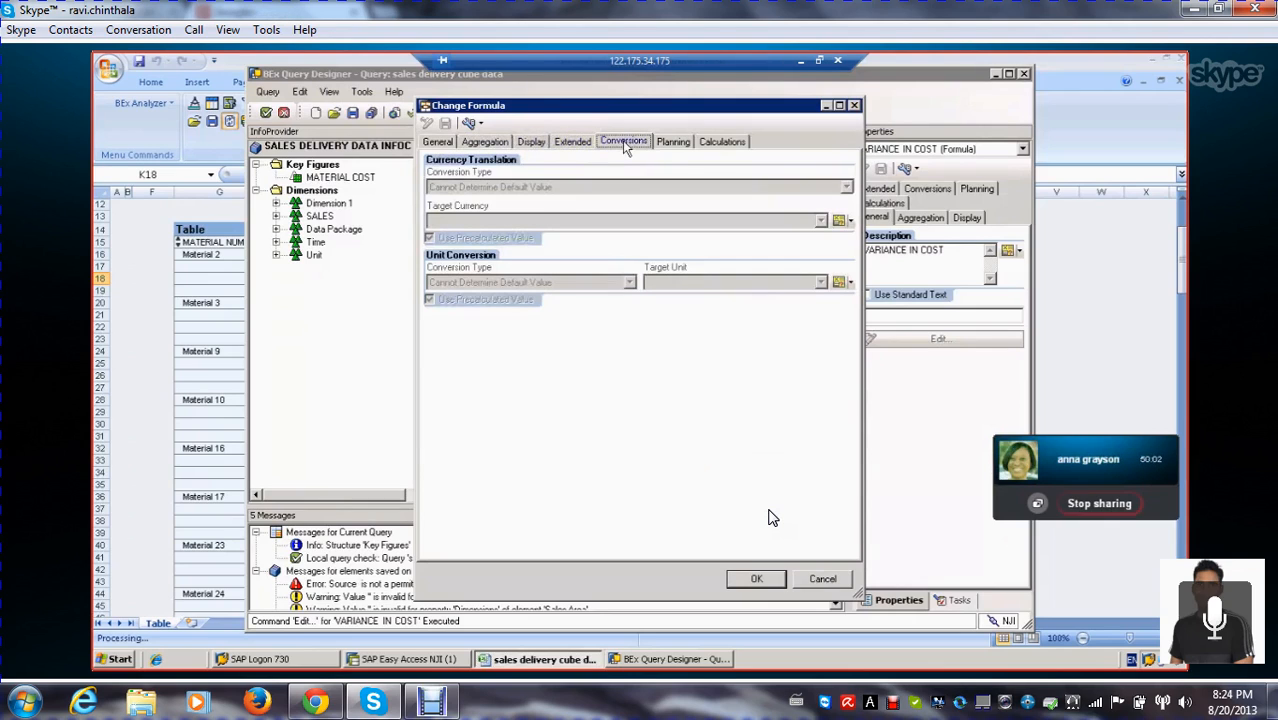
pyautogui.click(688, 141)
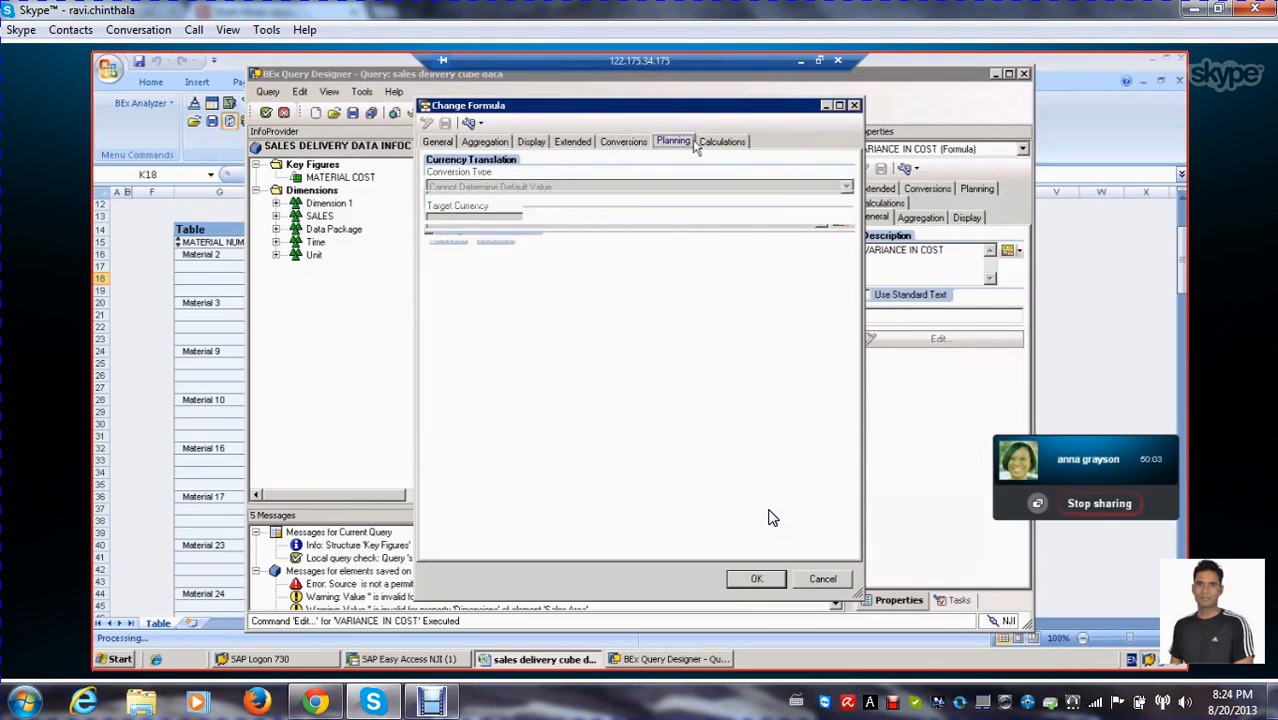
pyautogui.click(720, 141)
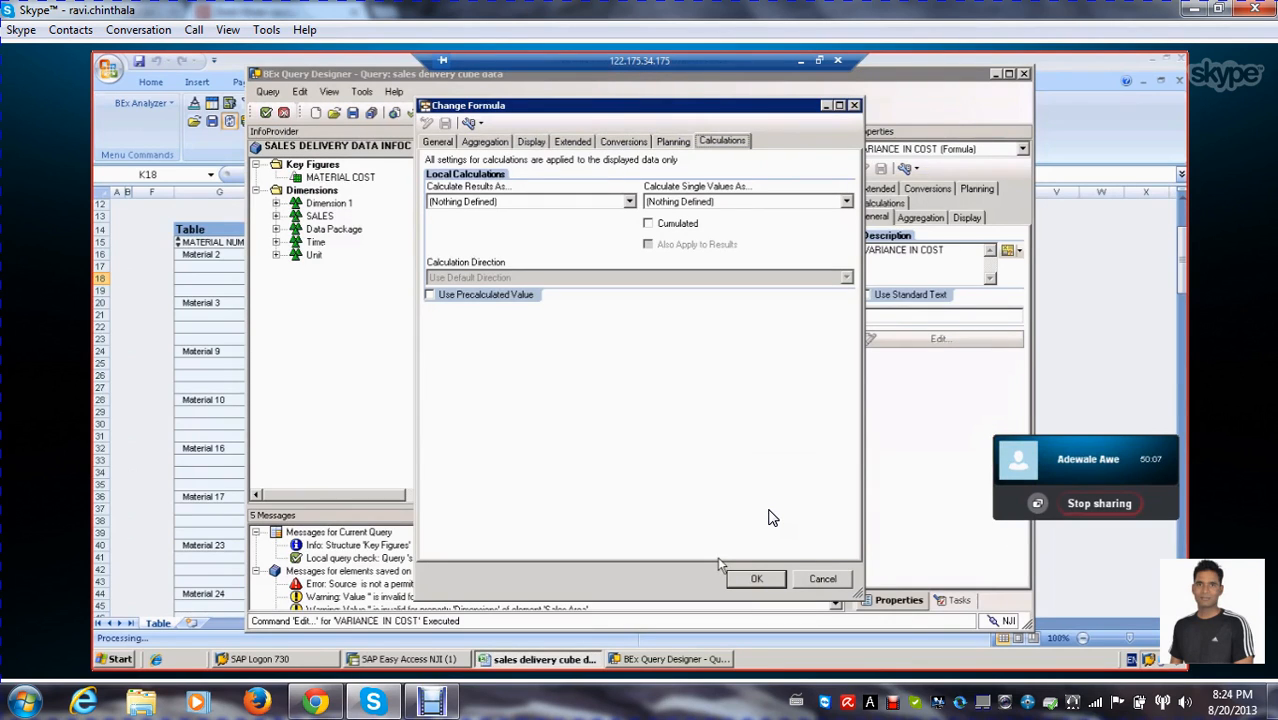
pyautogui.click(758, 580)
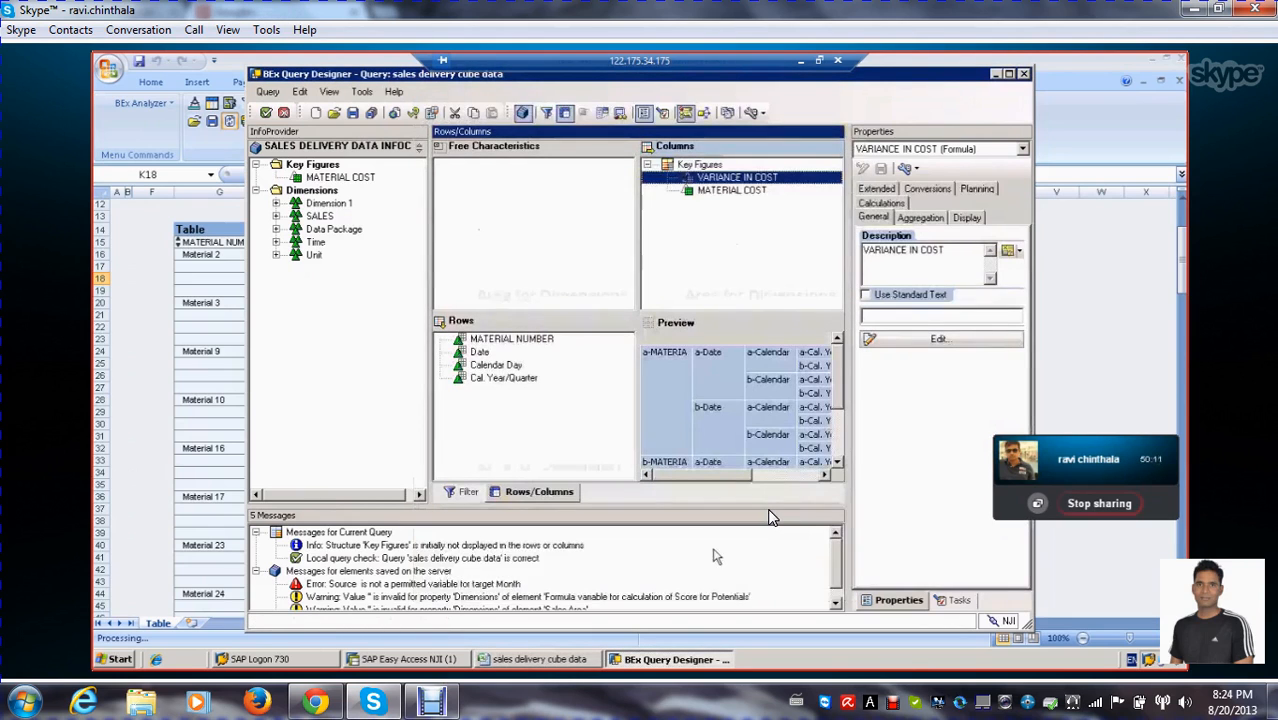
# Set the VARIANCE IN COST display to Always Show, save the query and execute it
pyautogui.click(967, 217)
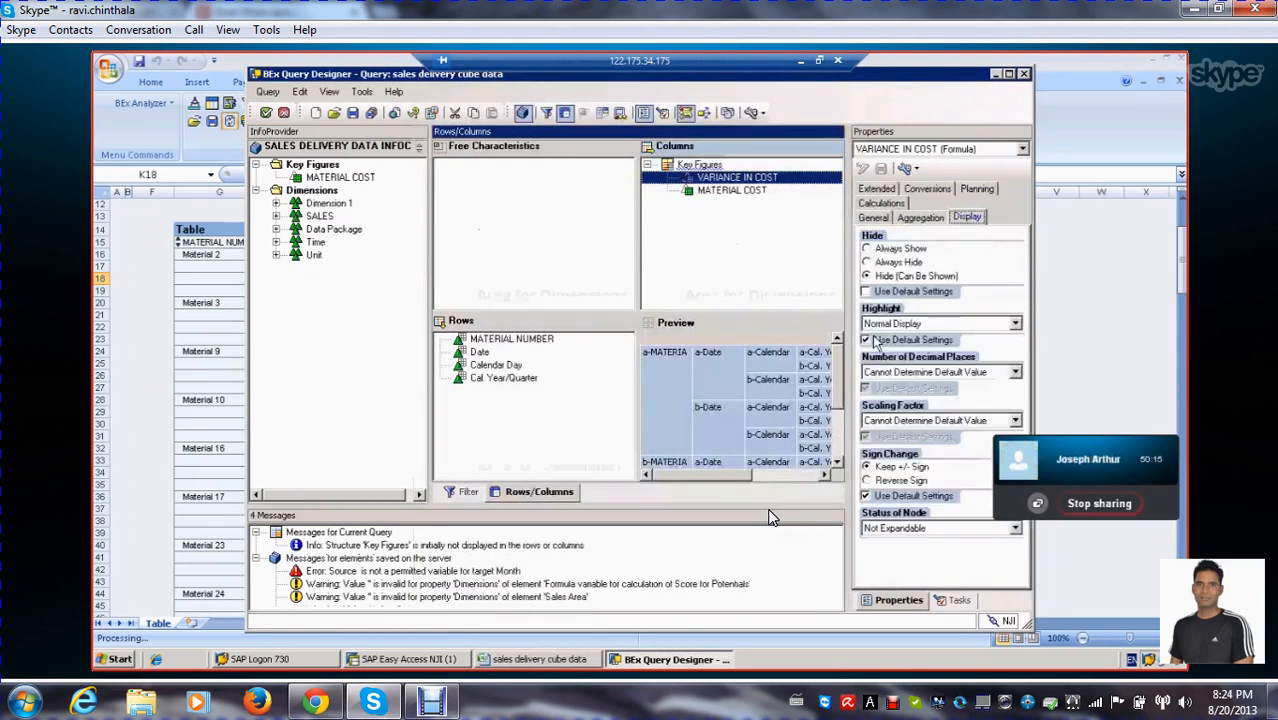
pyautogui.click(867, 248)
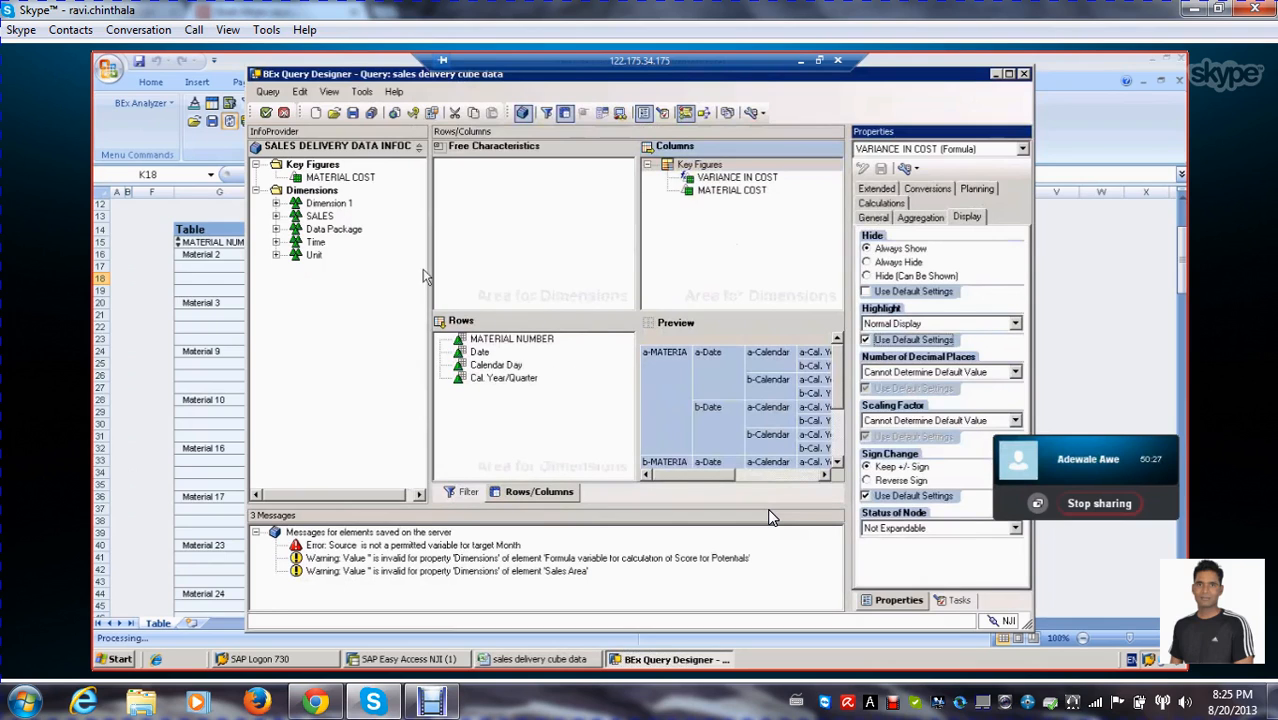
pyautogui.click(371, 113)
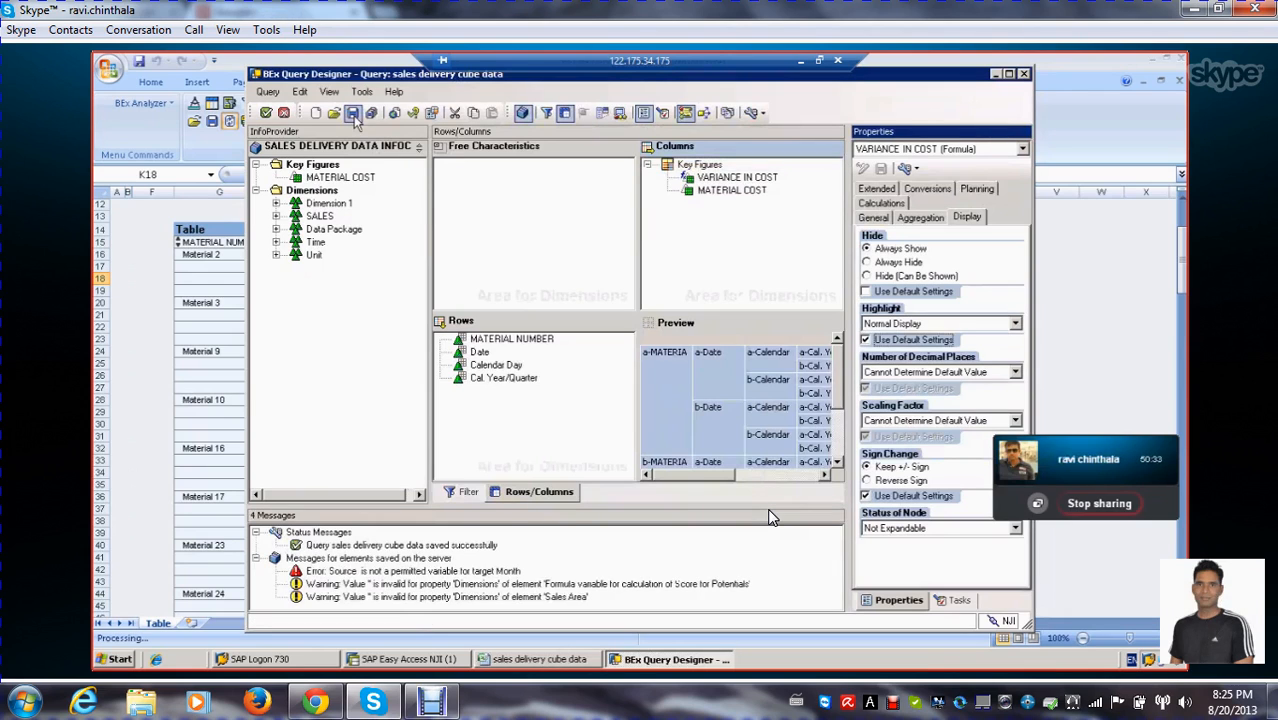
pyautogui.click(265, 113)
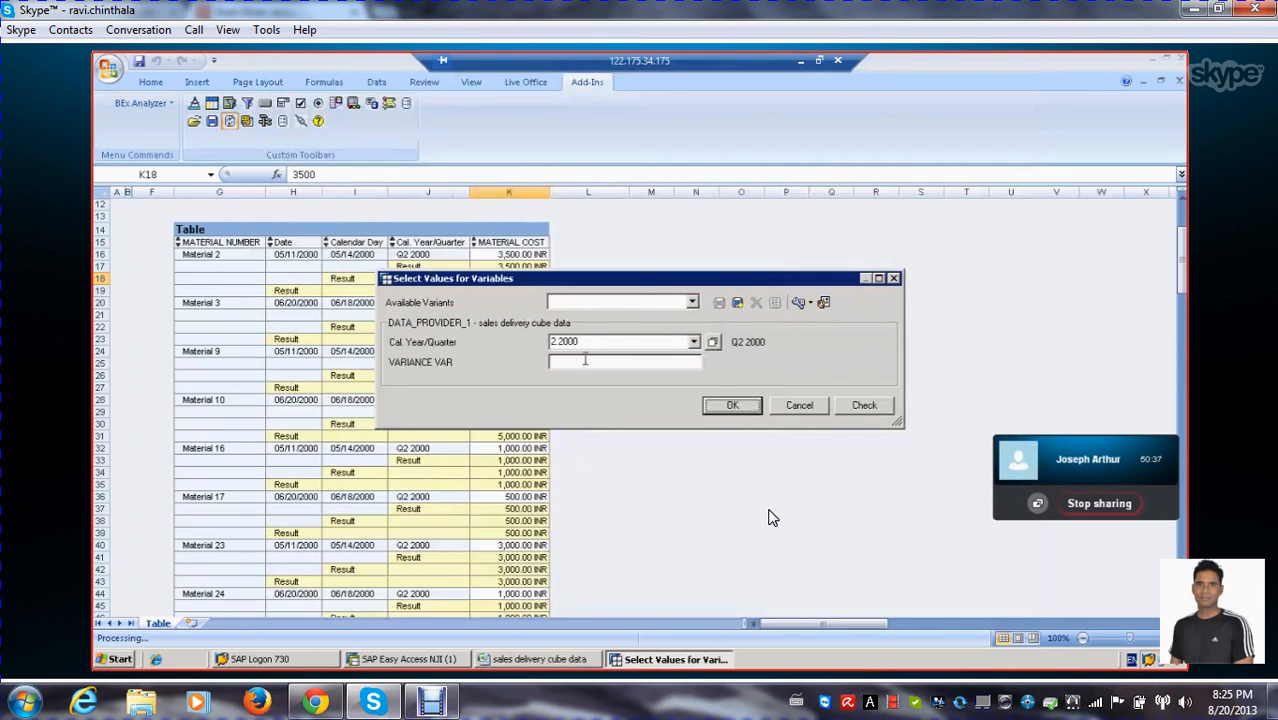
# Run the query with VARIANCE VAR set to 100 for Cal. Year/Quarter 2.2000 to check the variance column
pyautogui.click(588, 362)
pyautogui.write('100')
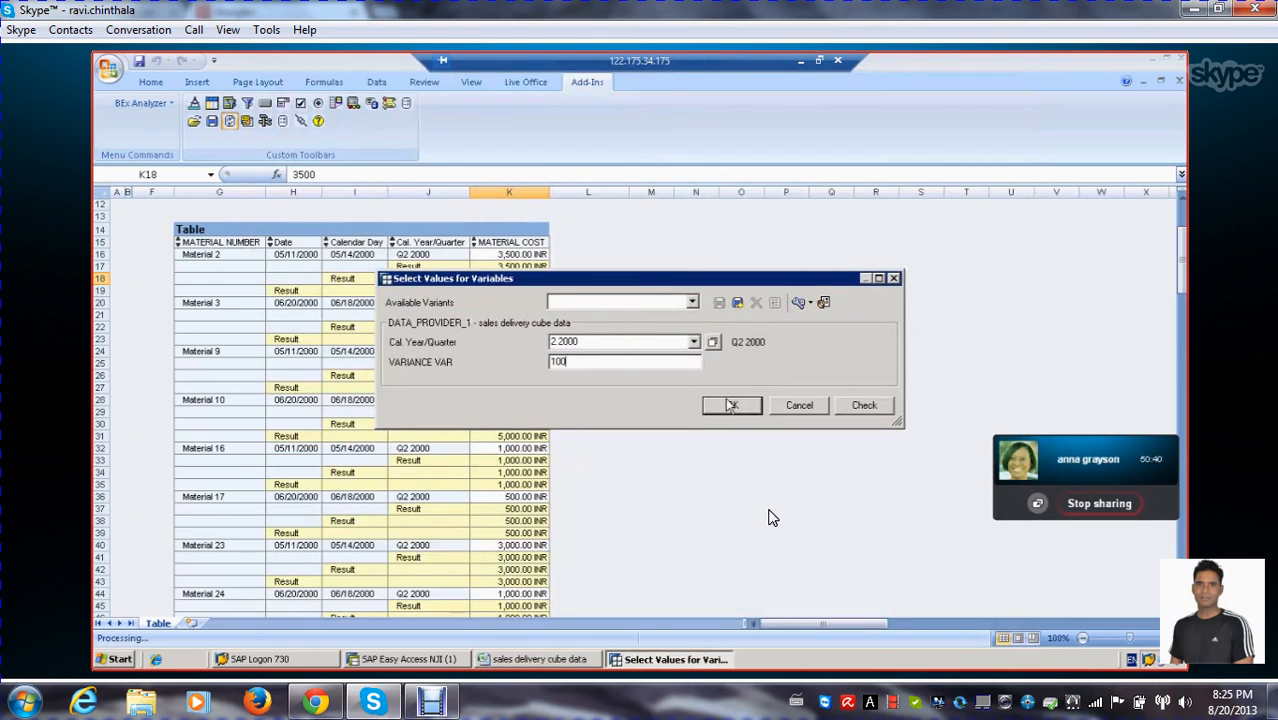
pyautogui.click(732, 405)
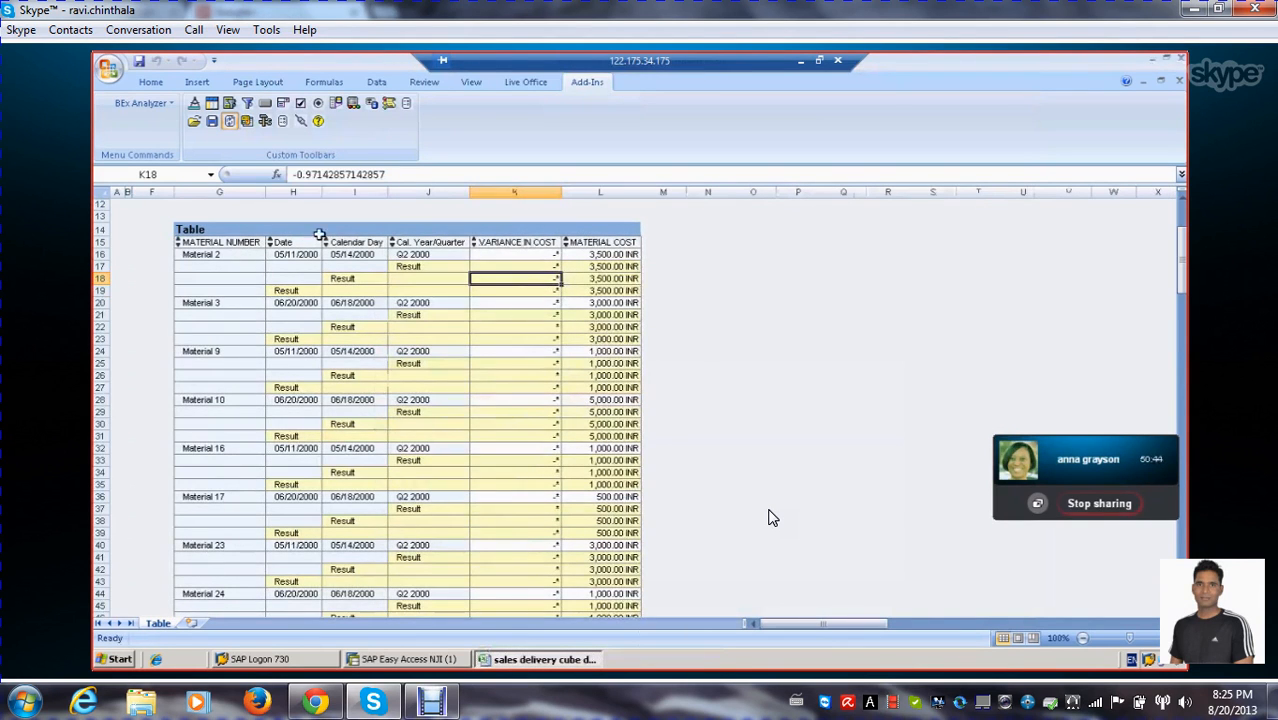
# Reopen the query for editing, remove the VARIANCE IN COST formula from the Key Figures structure and save the query
pyautogui.click(265, 121)
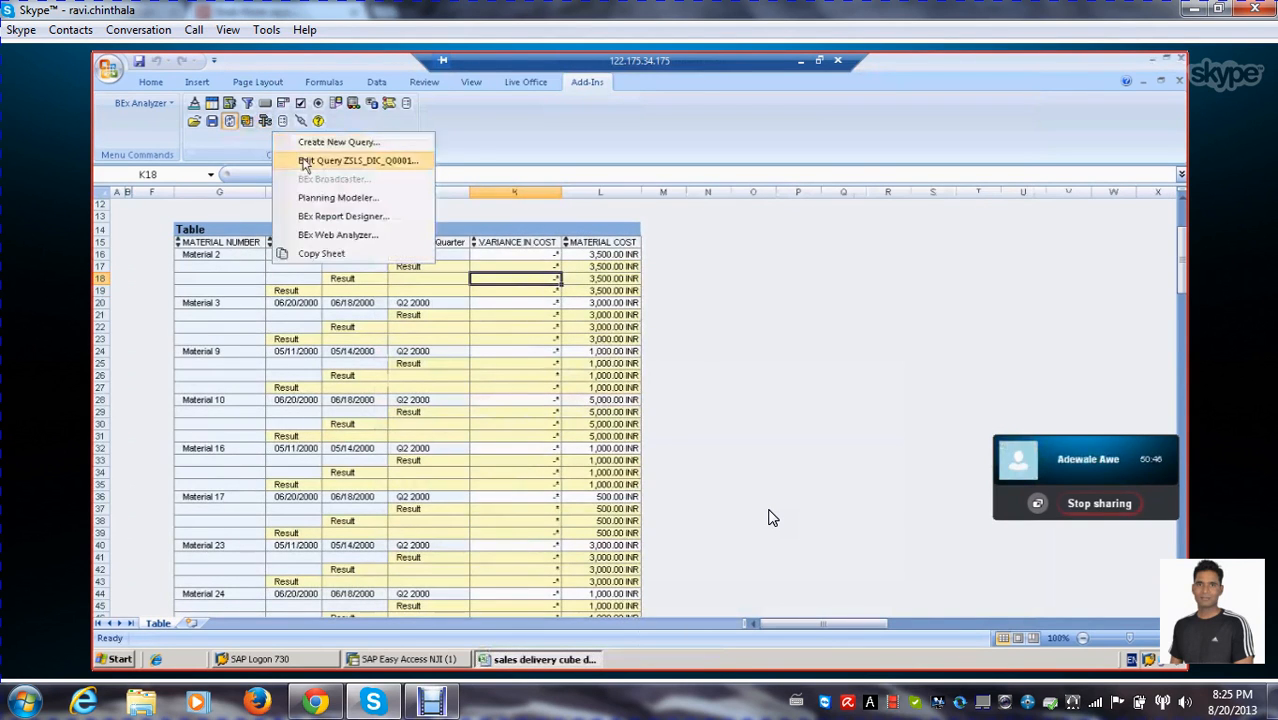
pyautogui.click(304, 161)
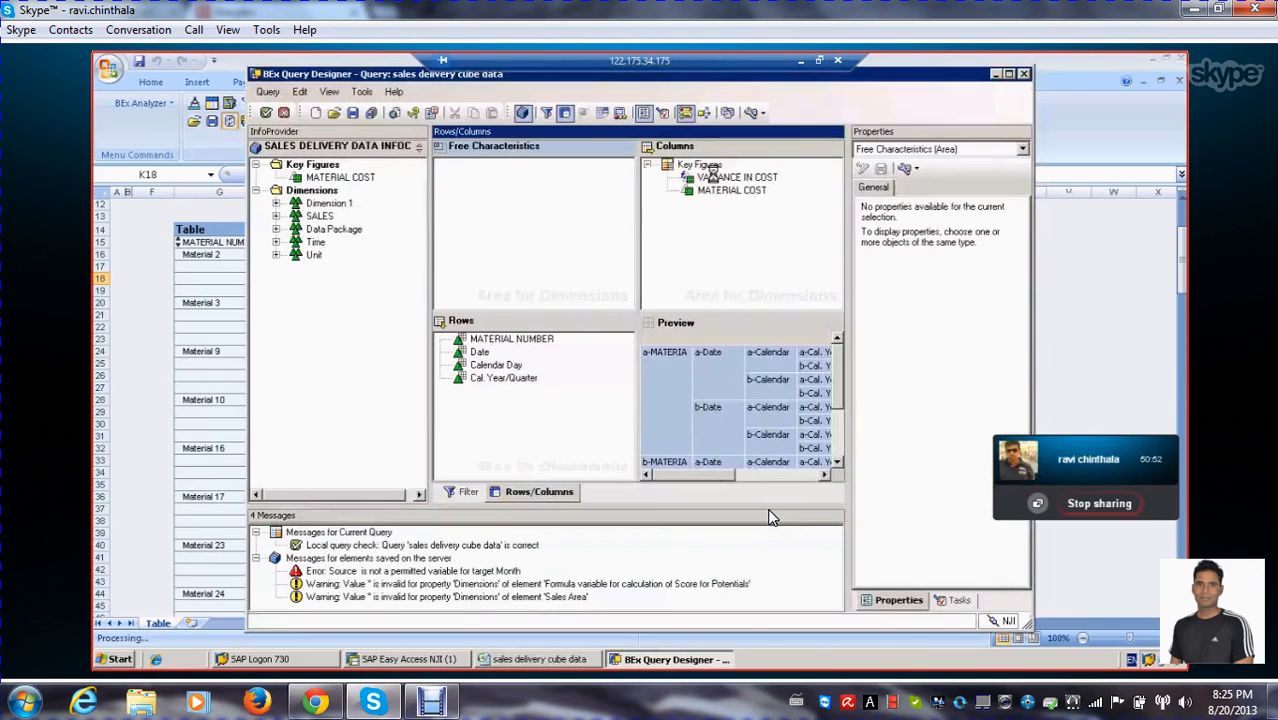
pyautogui.click(712, 176)
pyautogui.rightClick(712, 177)
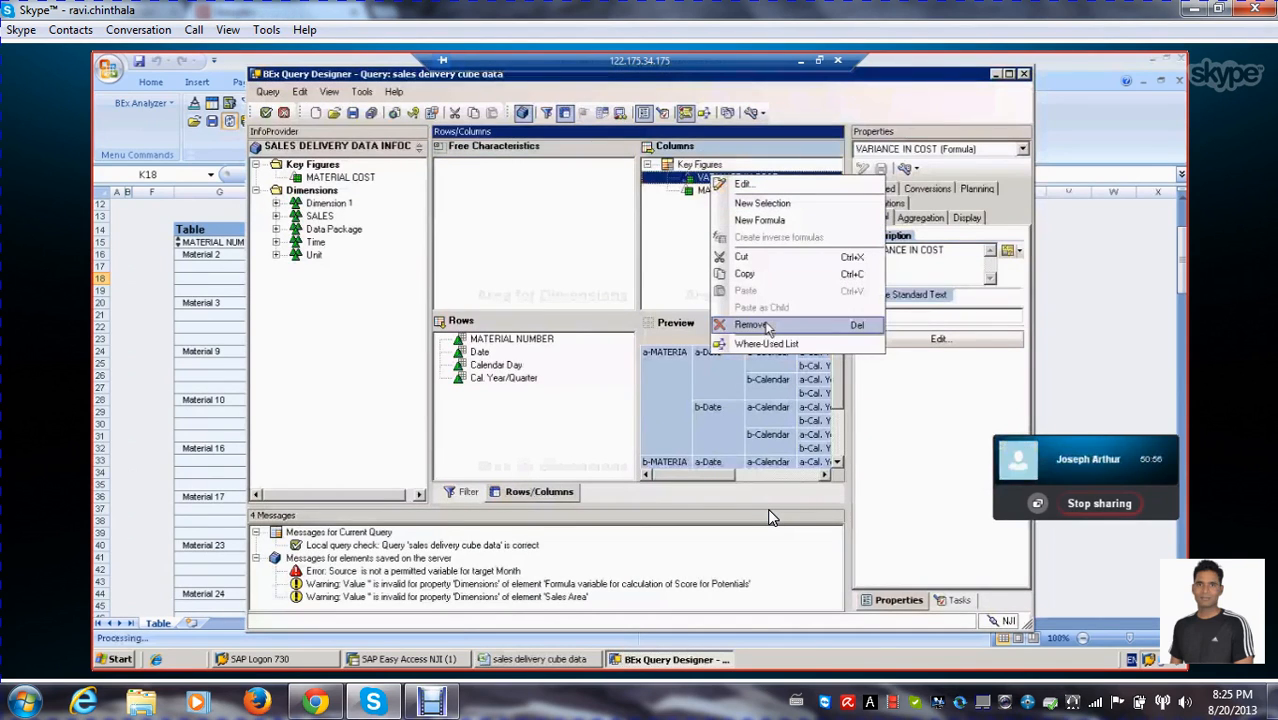
pyautogui.click(766, 325)
pyautogui.click(704, 208)
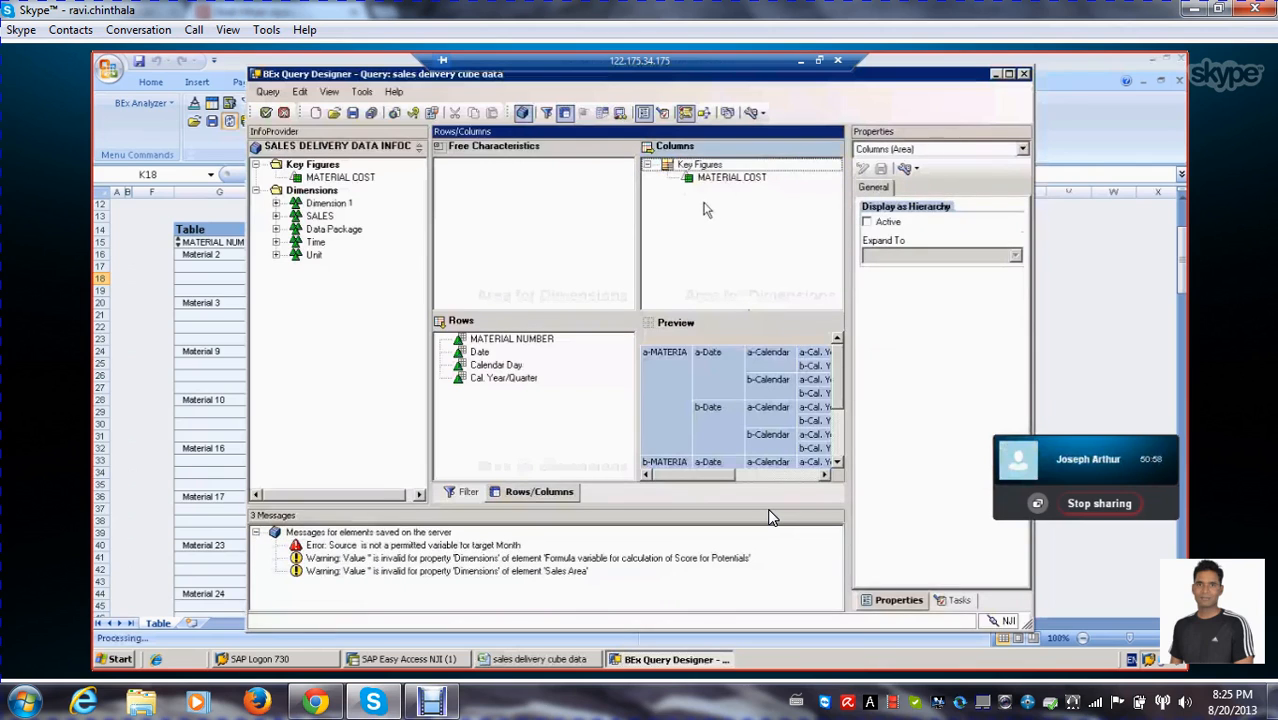
pyautogui.click(706, 180)
pyautogui.click(695, 165)
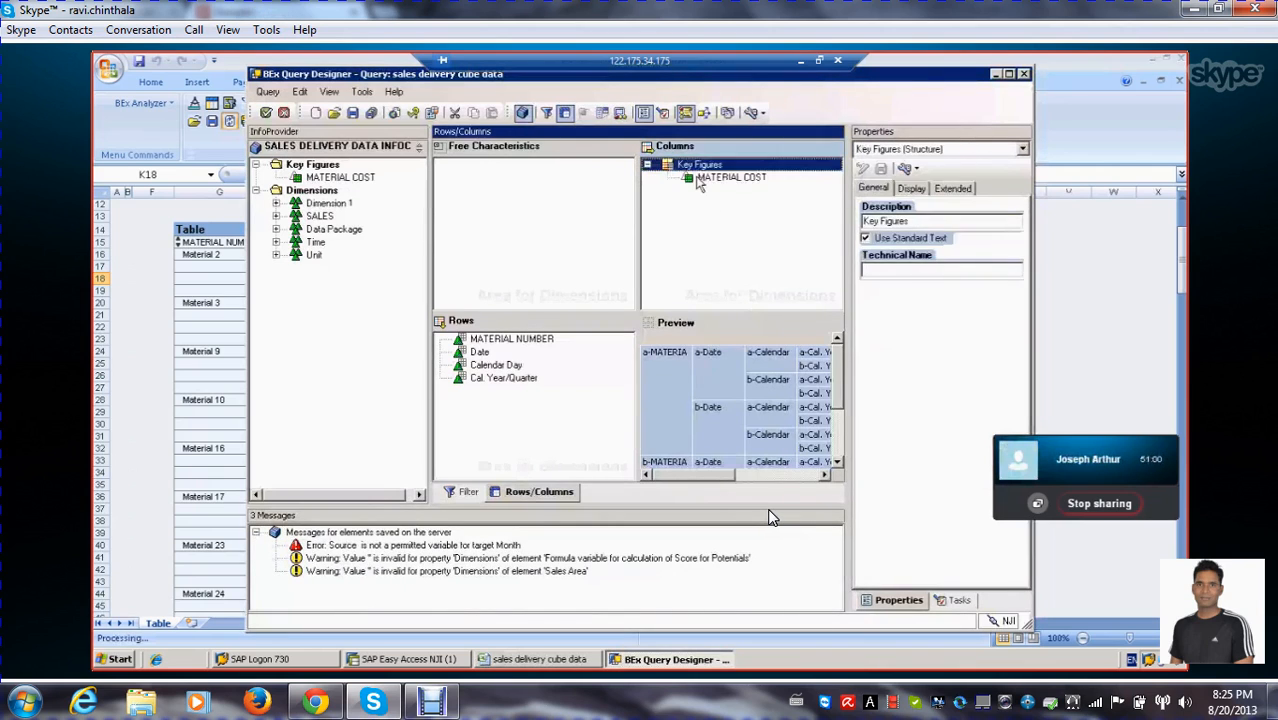
pyautogui.click(740, 252)
pyautogui.click(705, 177)
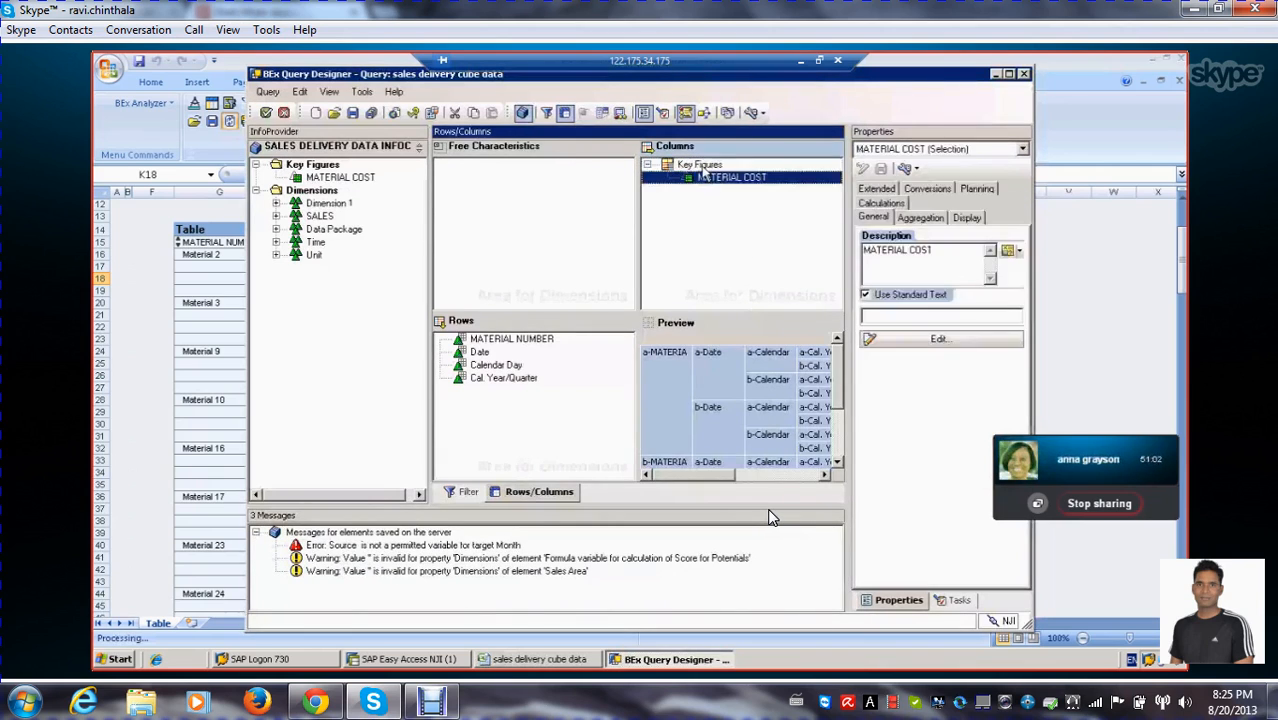
pyautogui.click(700, 165)
pyautogui.click(356, 116)
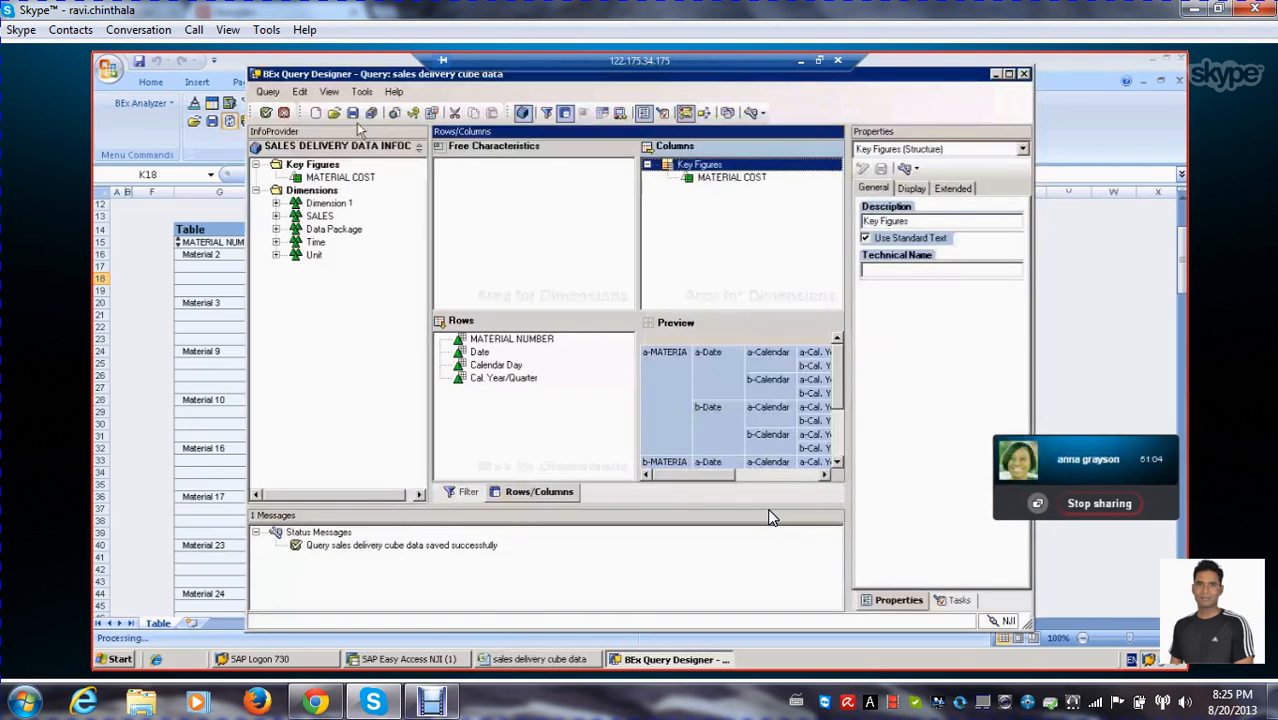
pyautogui.click(489, 209)
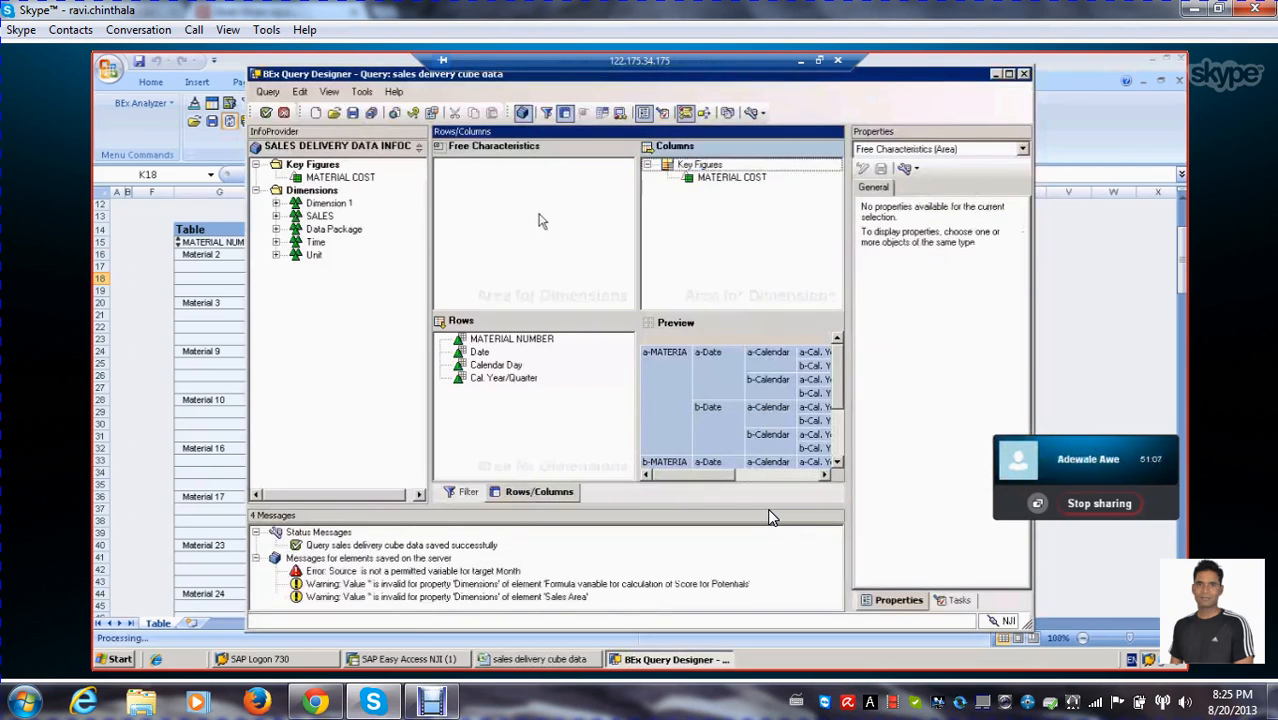
# Create a new formula in the Key Figures structure and set its description to VARIANCE
pyautogui.click(676, 166)
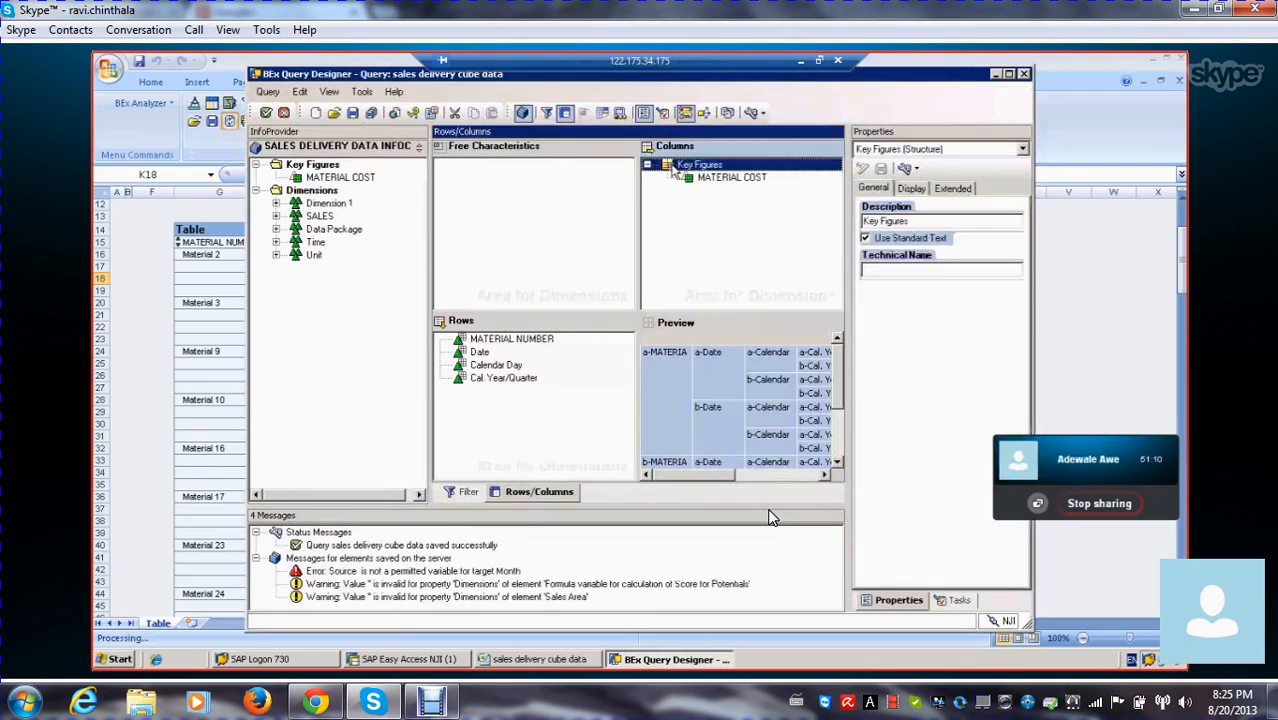
pyautogui.rightClick(676, 168)
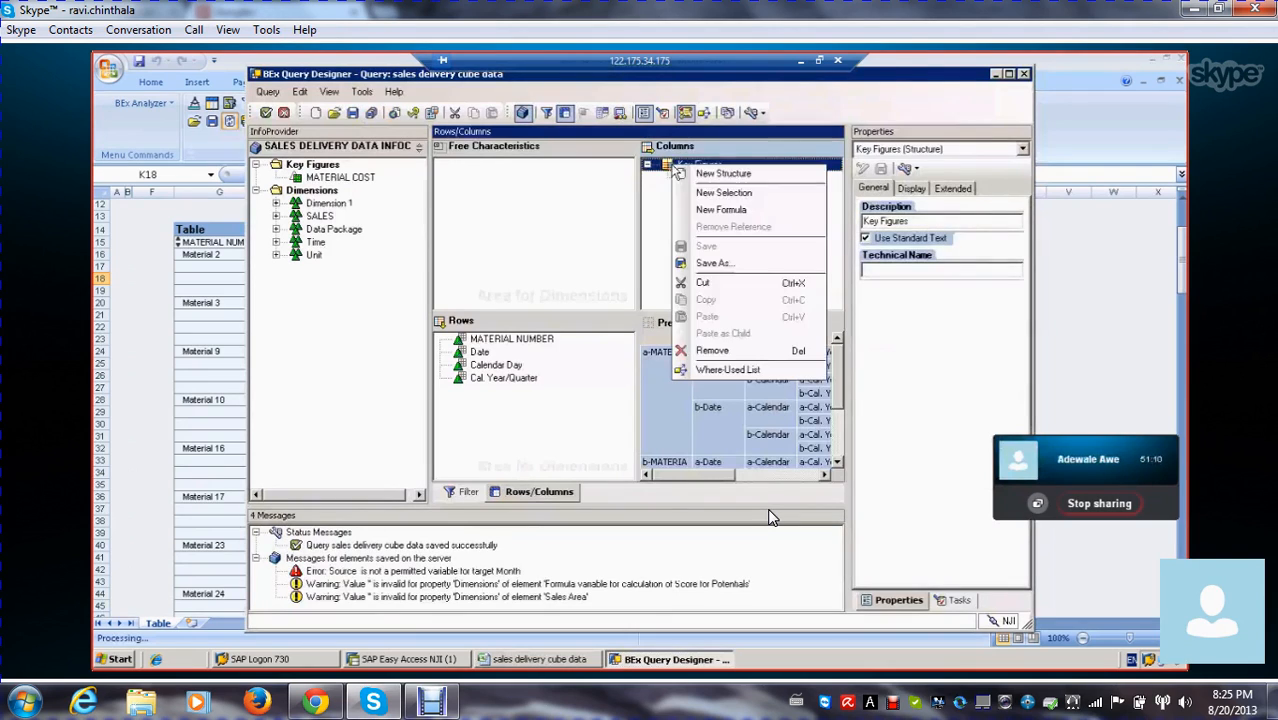
pyautogui.click(724, 211)
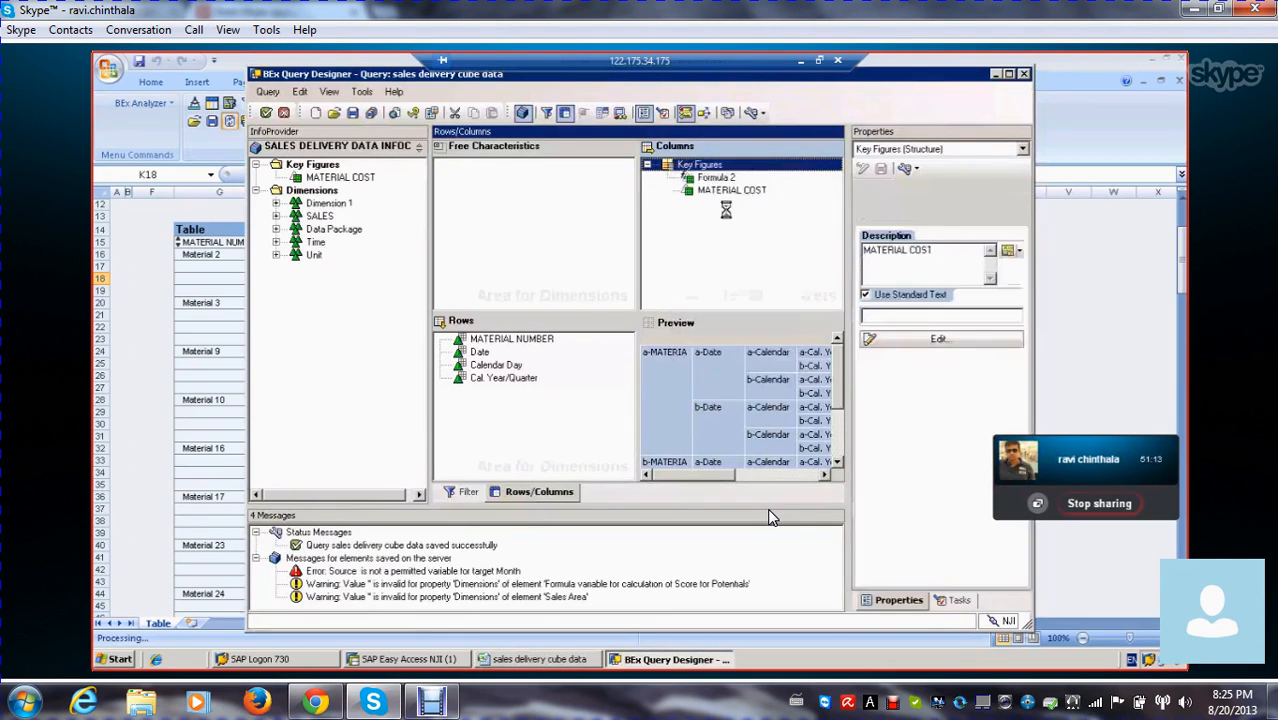
pyautogui.click(963, 345)
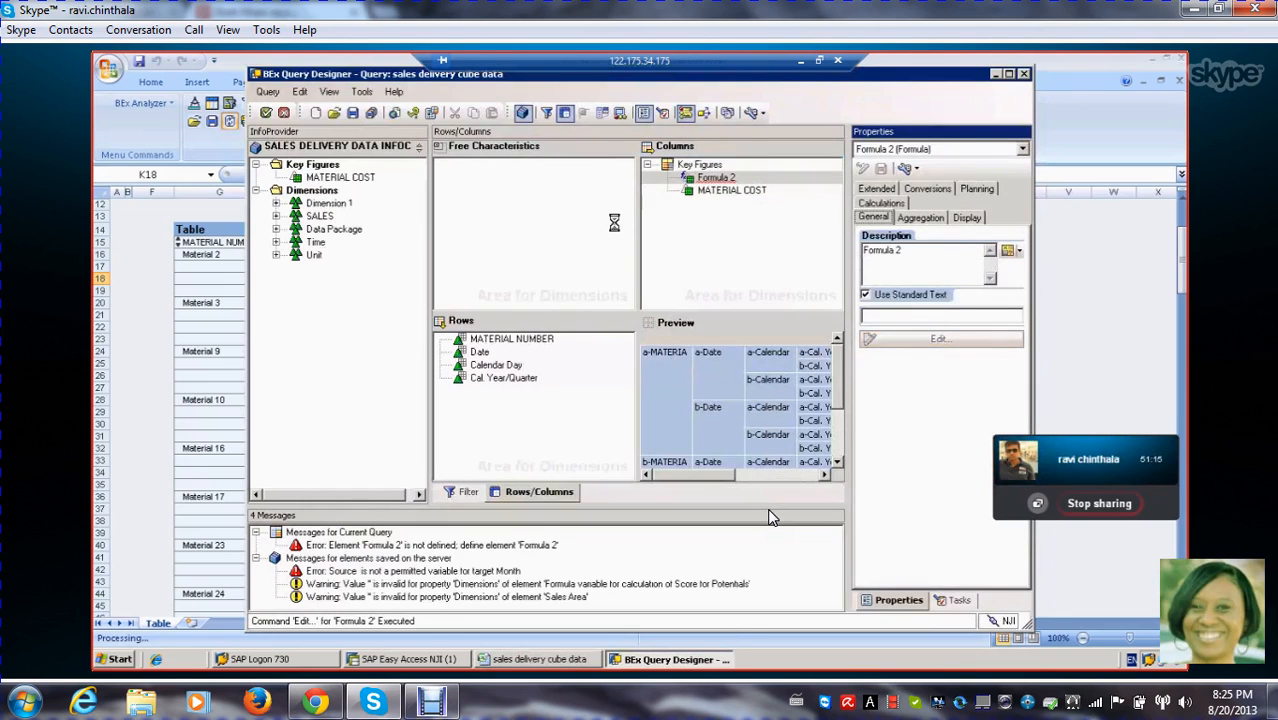
pyautogui.moveTo(499, 178); pyautogui.dragTo(256, 157)
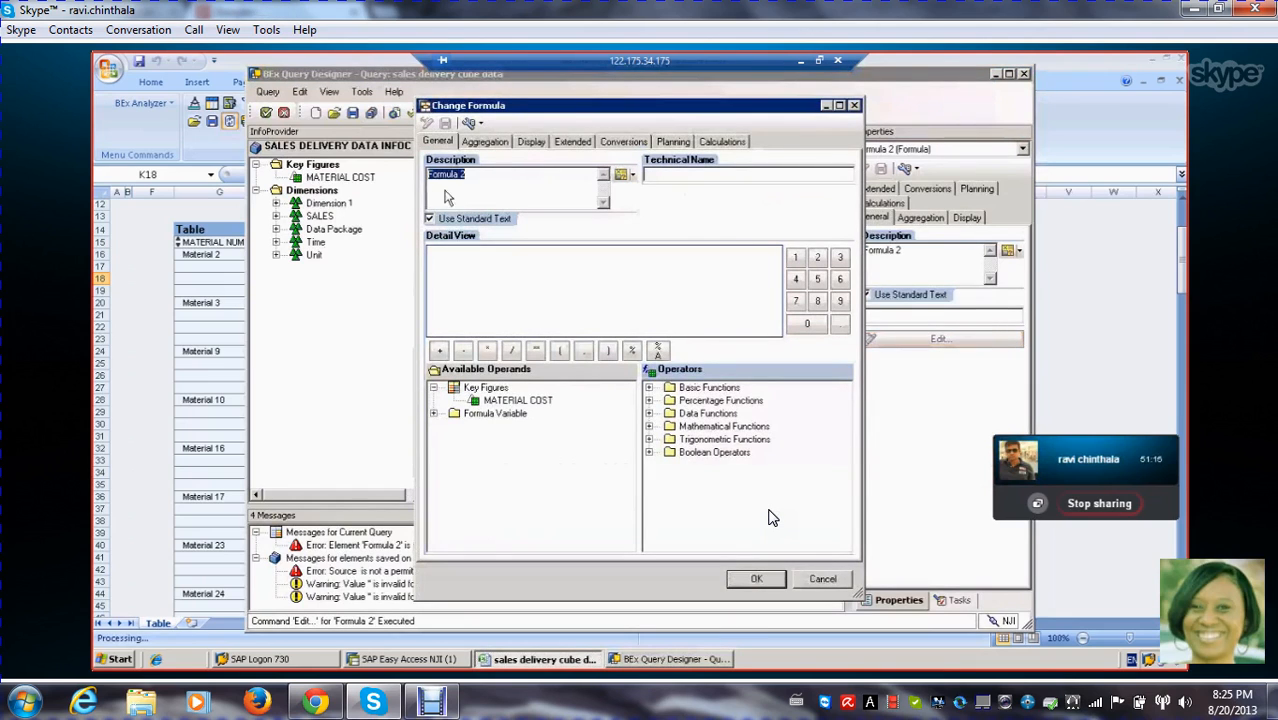
pyautogui.write('V')
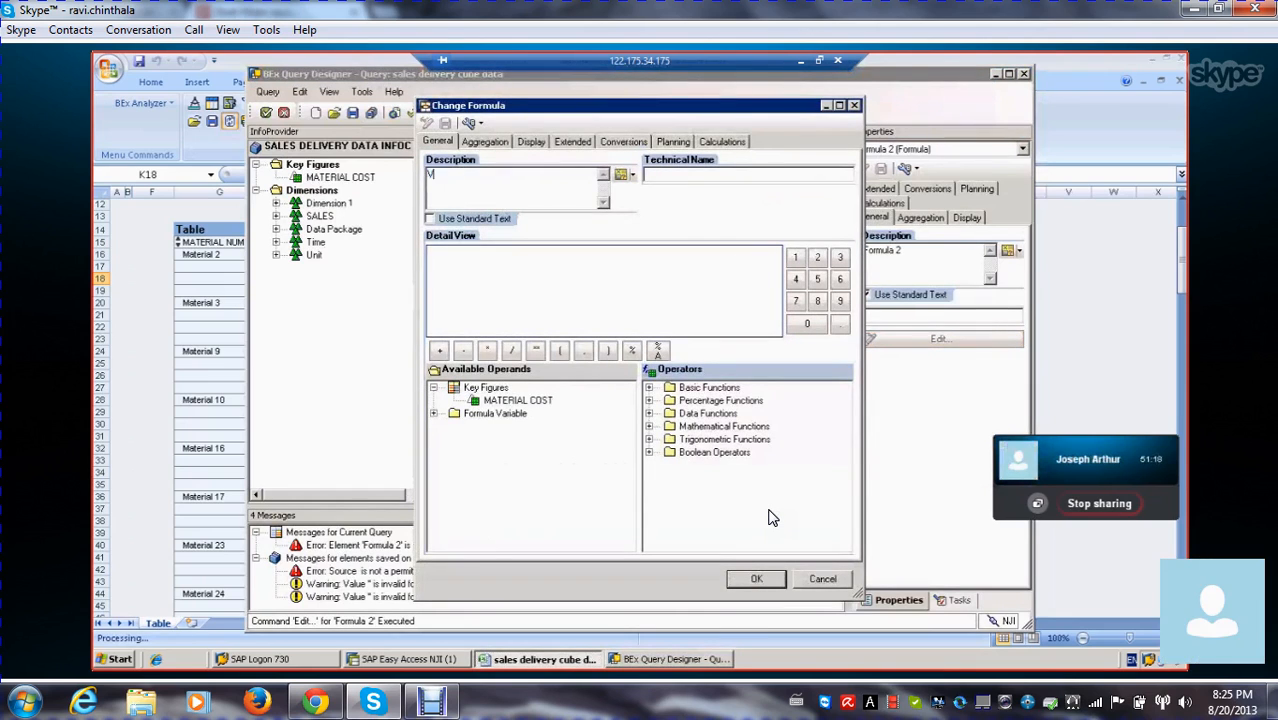
pyautogui.write('ARIANCE')
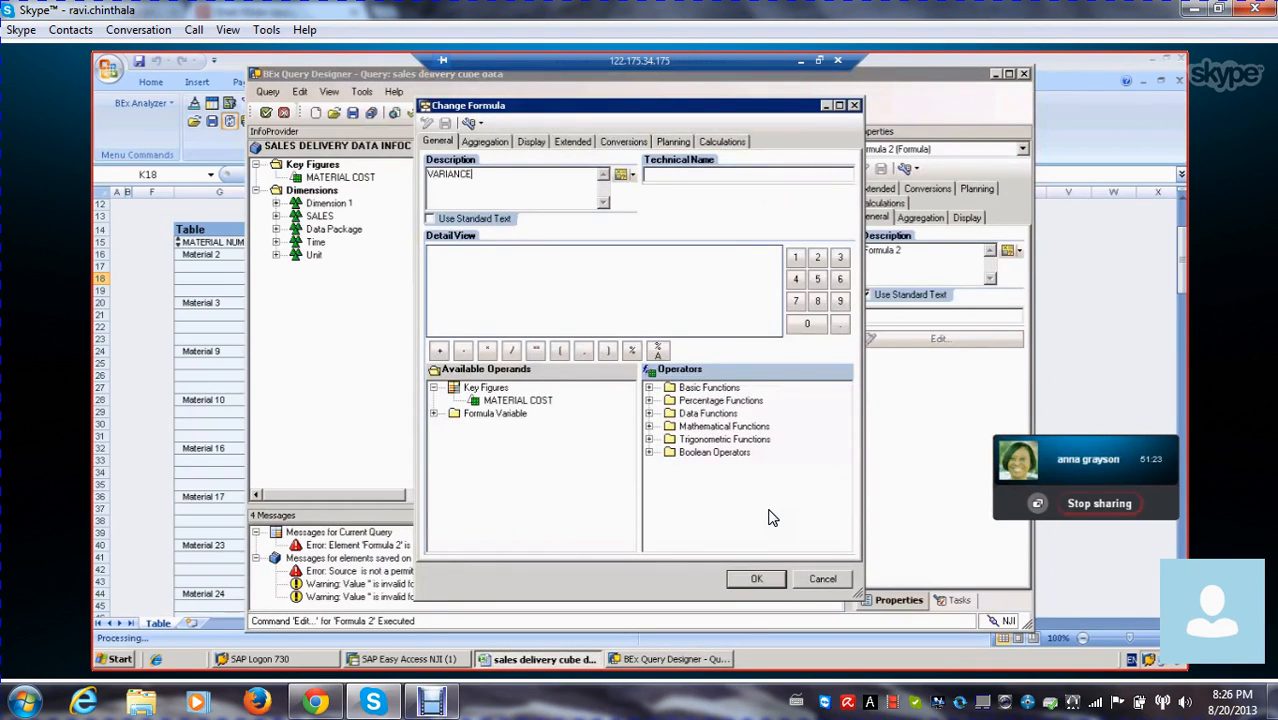
# Define the VARIANCE formula as 'MATERIAL COST' %A 'VARIANCE VAR' using the Percentage share function, and save the query
pyautogui.doubleClick(502, 402)
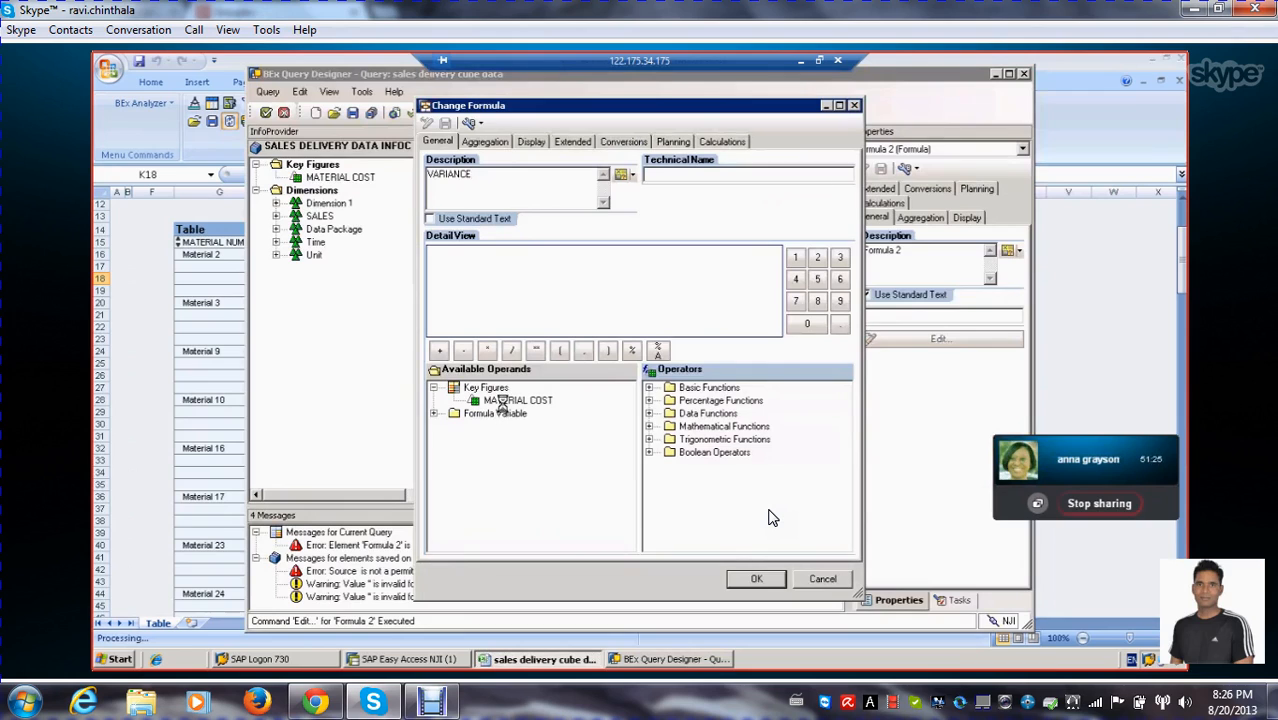
pyautogui.click(649, 400)
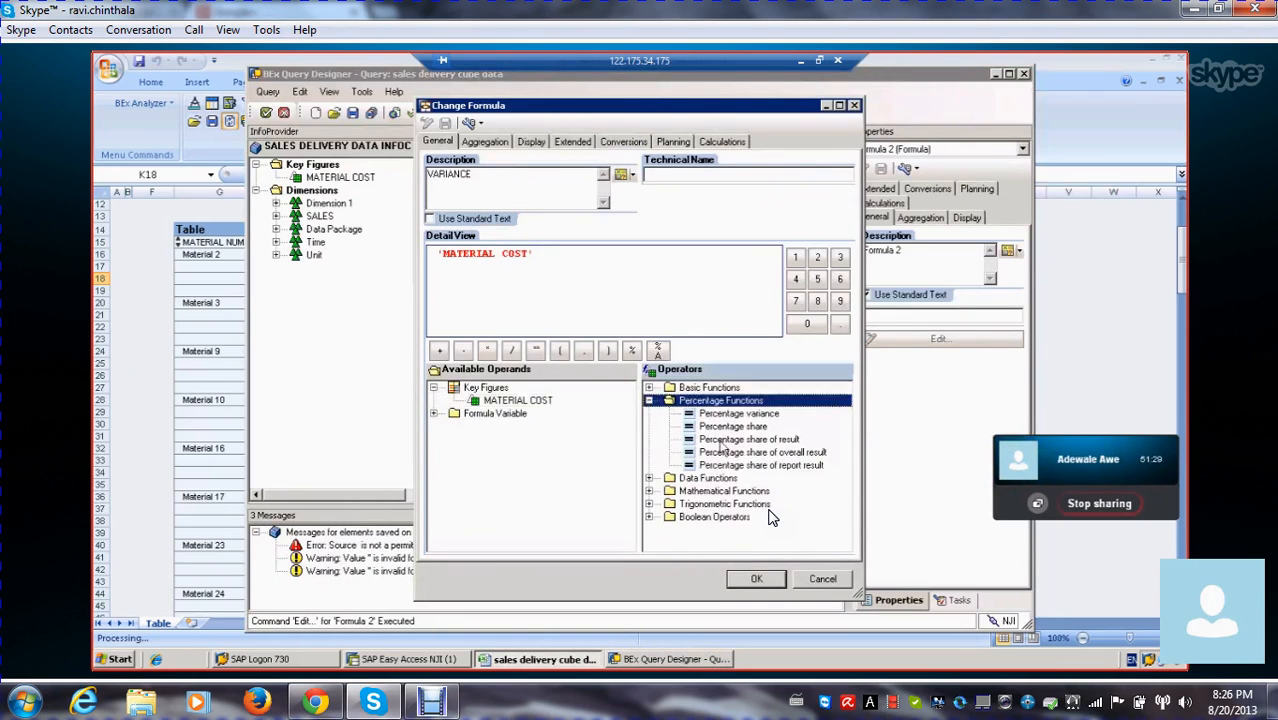
pyautogui.doubleClick(729, 427)
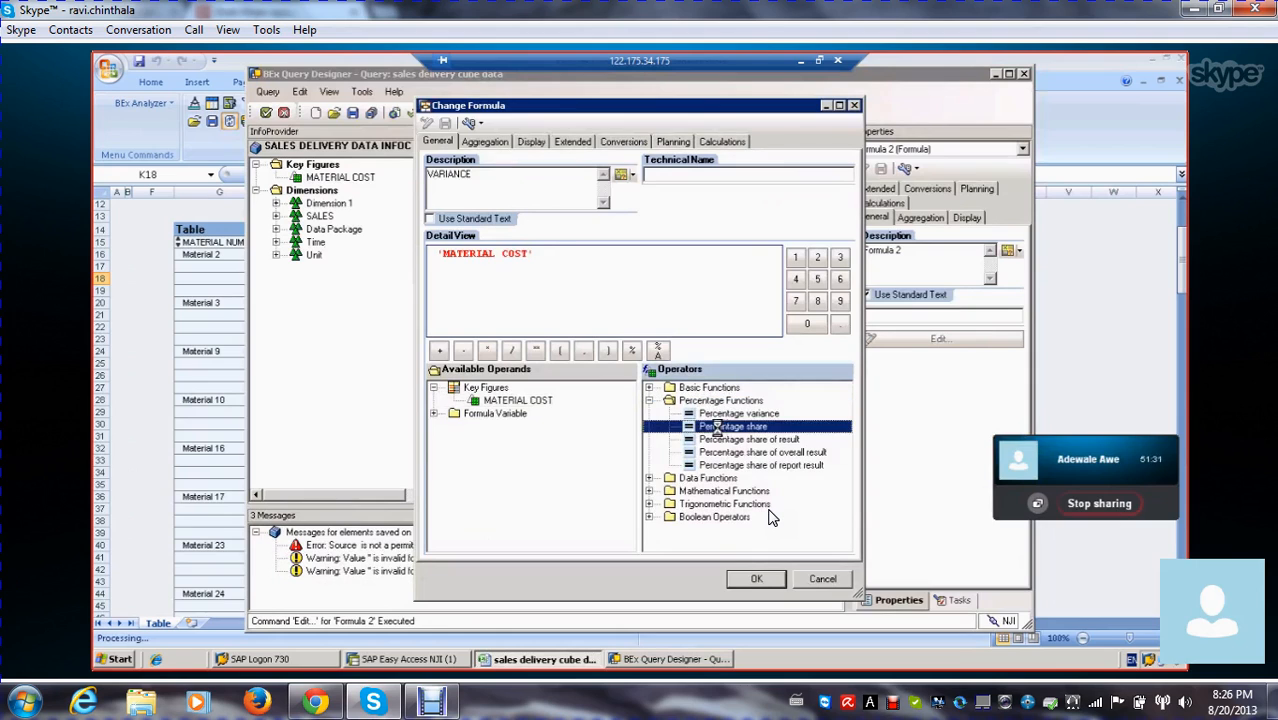
pyautogui.click(433, 413)
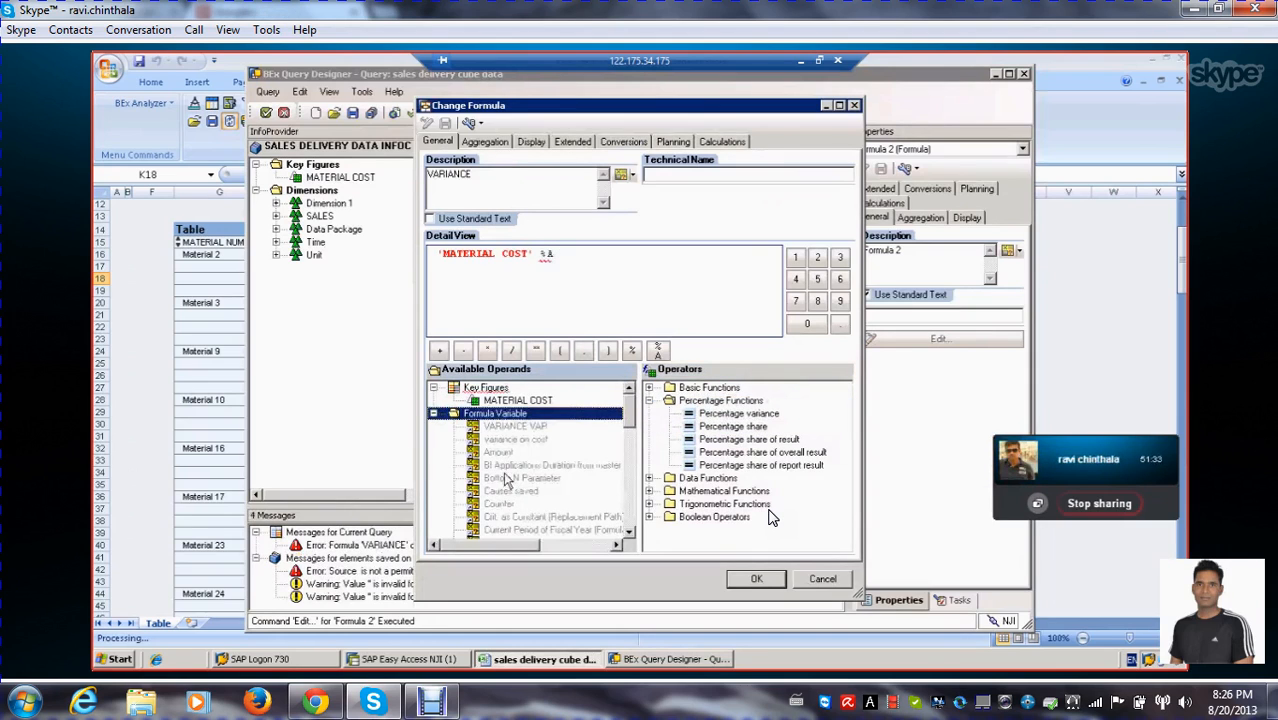
pyautogui.doubleClick(515, 426)
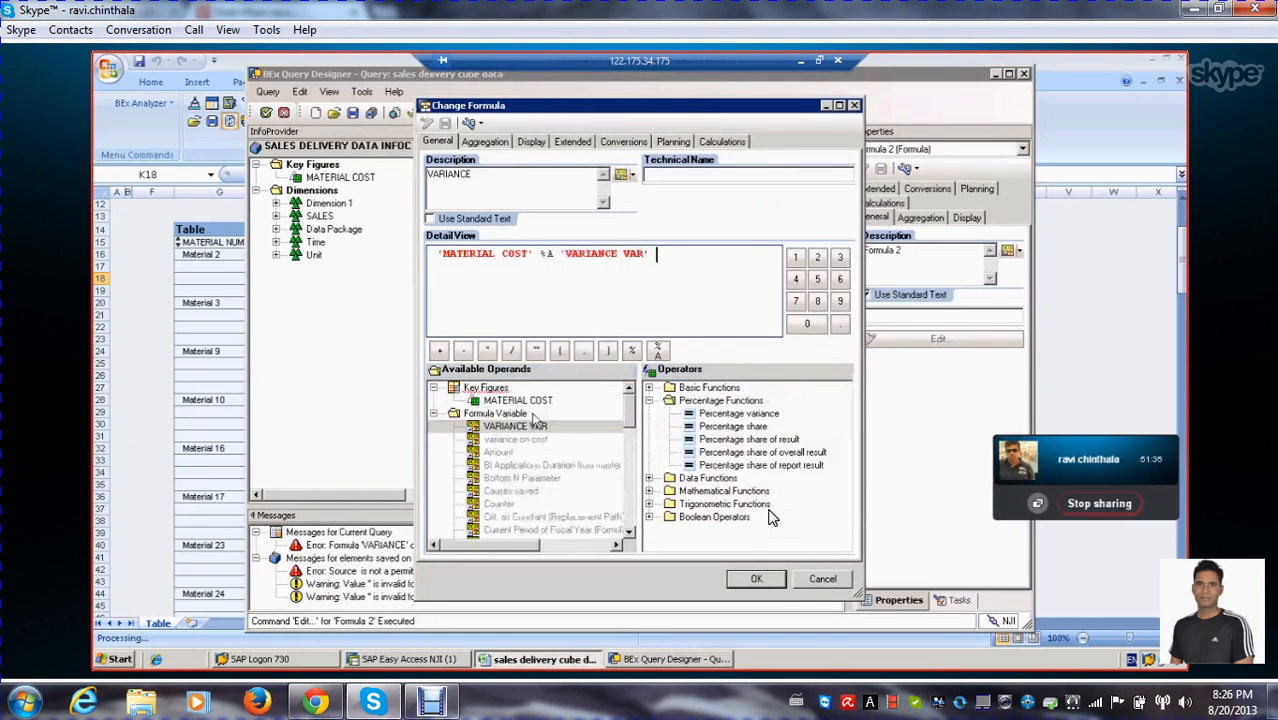
pyautogui.click(756, 579)
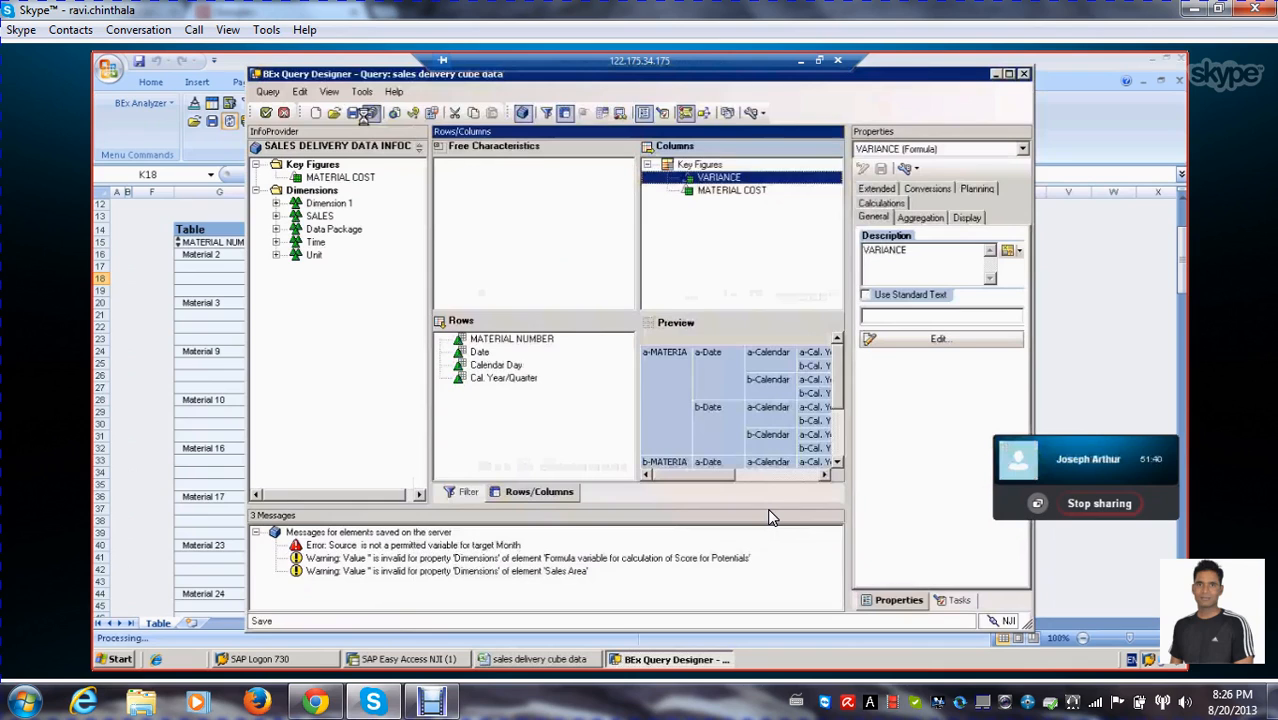
pyautogui.click(352, 113)
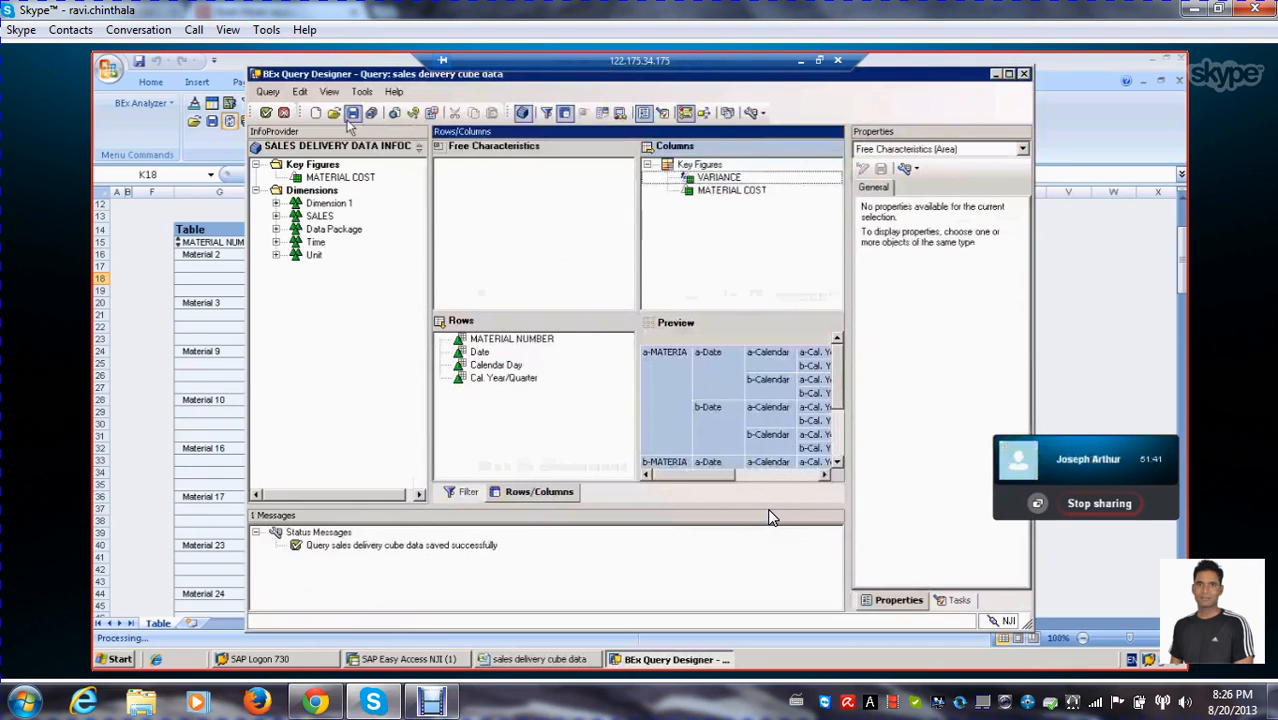
# Execute the query with VARIANCE VAR set to 500 for Cal. Year/Quarter 2.2000 and check the VARIANCE column through the table
pyautogui.click(266, 113)
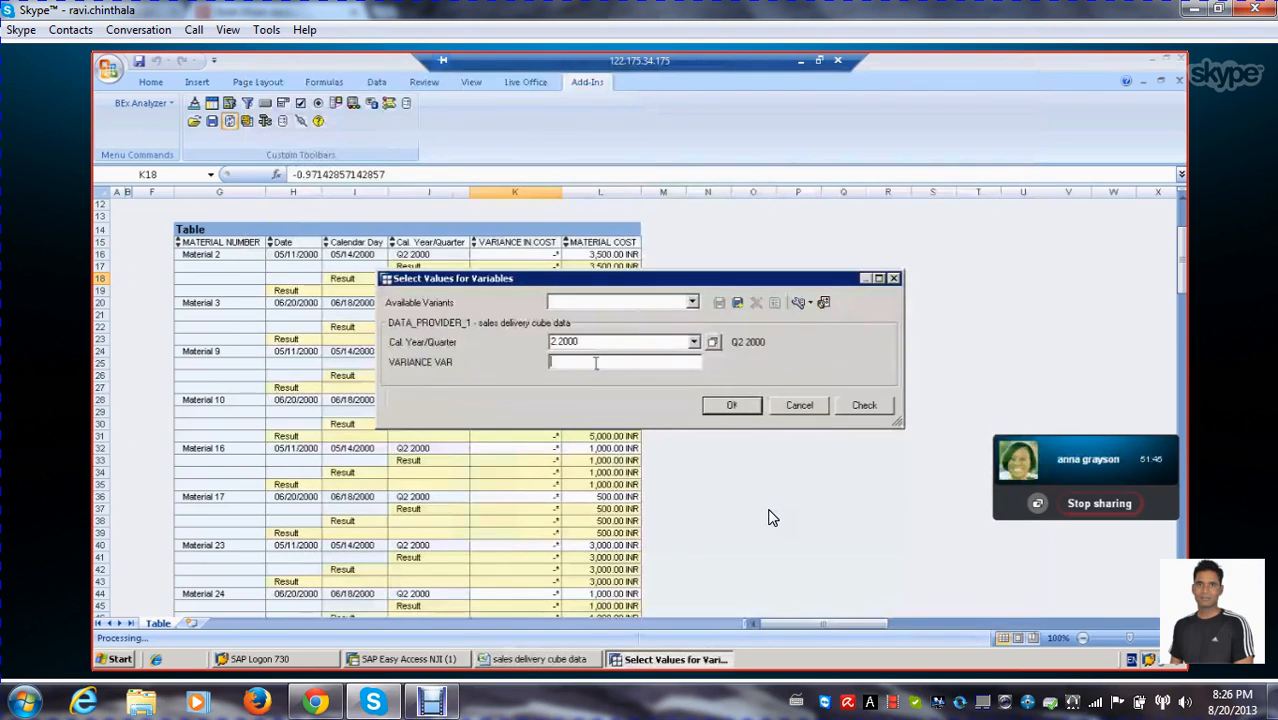
pyautogui.write('500')
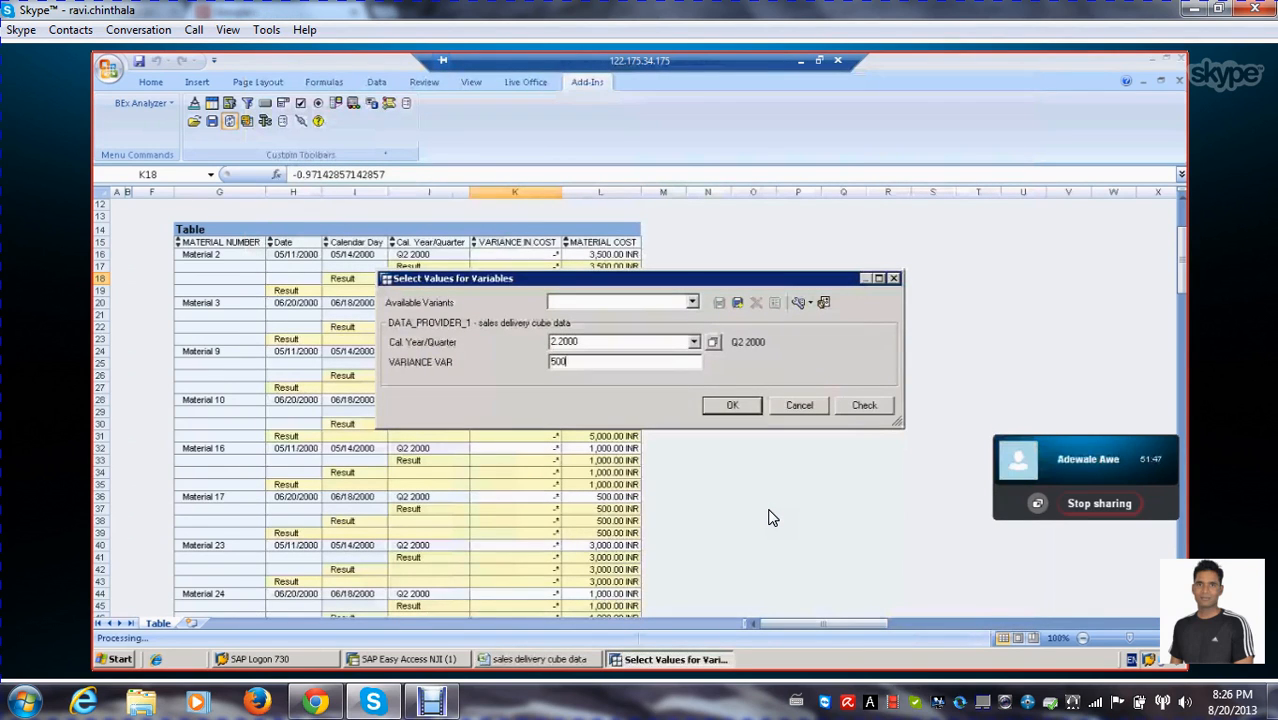
pyautogui.click(732, 405)
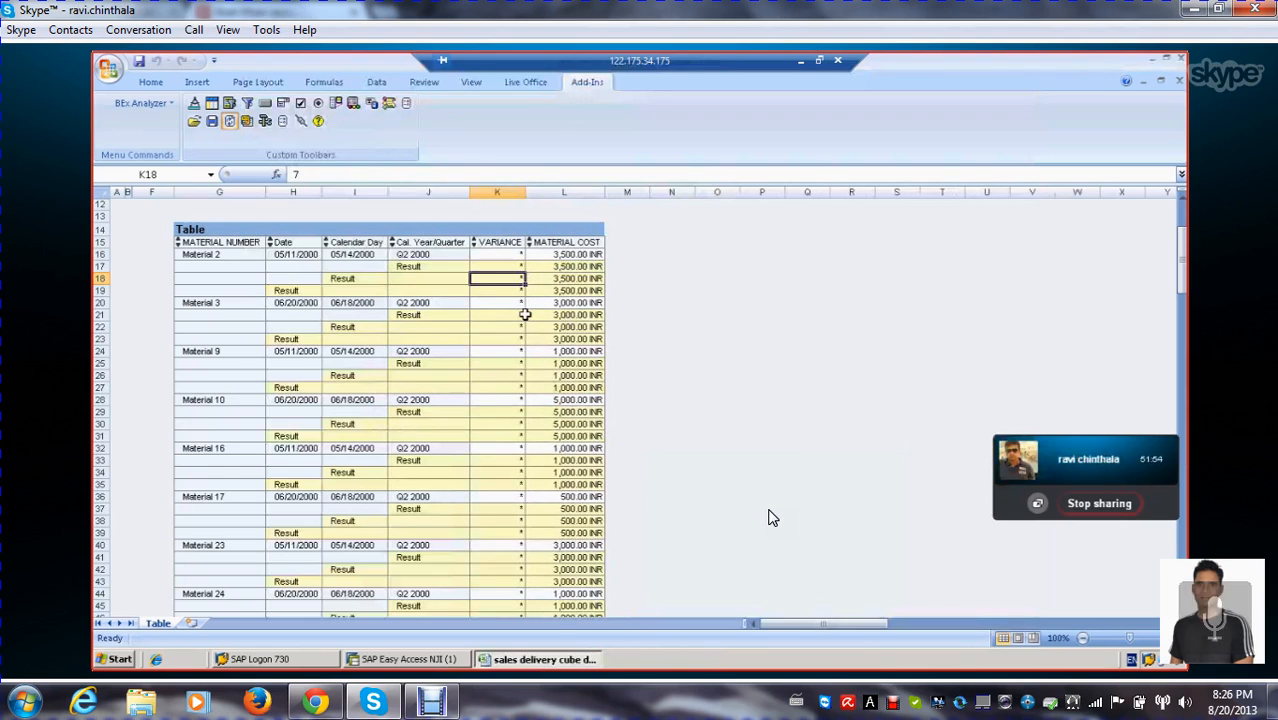
pyautogui.scroll(-3, 772, 517)
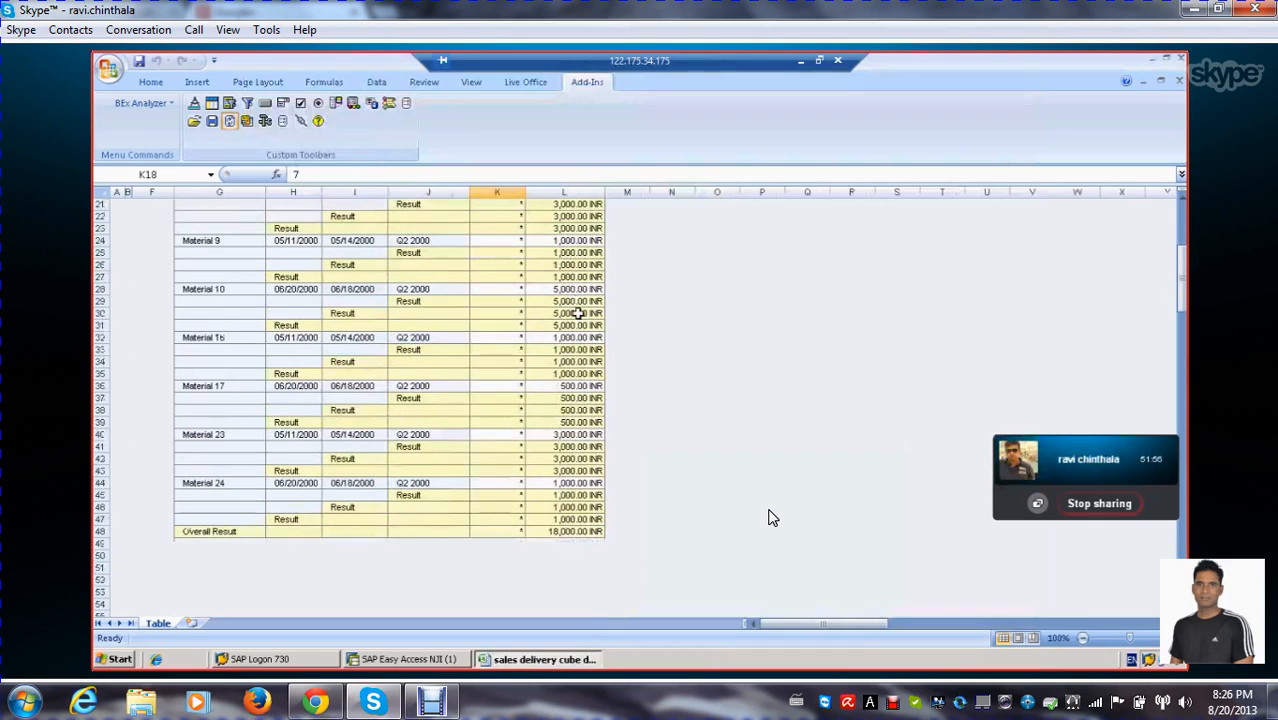
pyautogui.scroll(5, 772, 517)
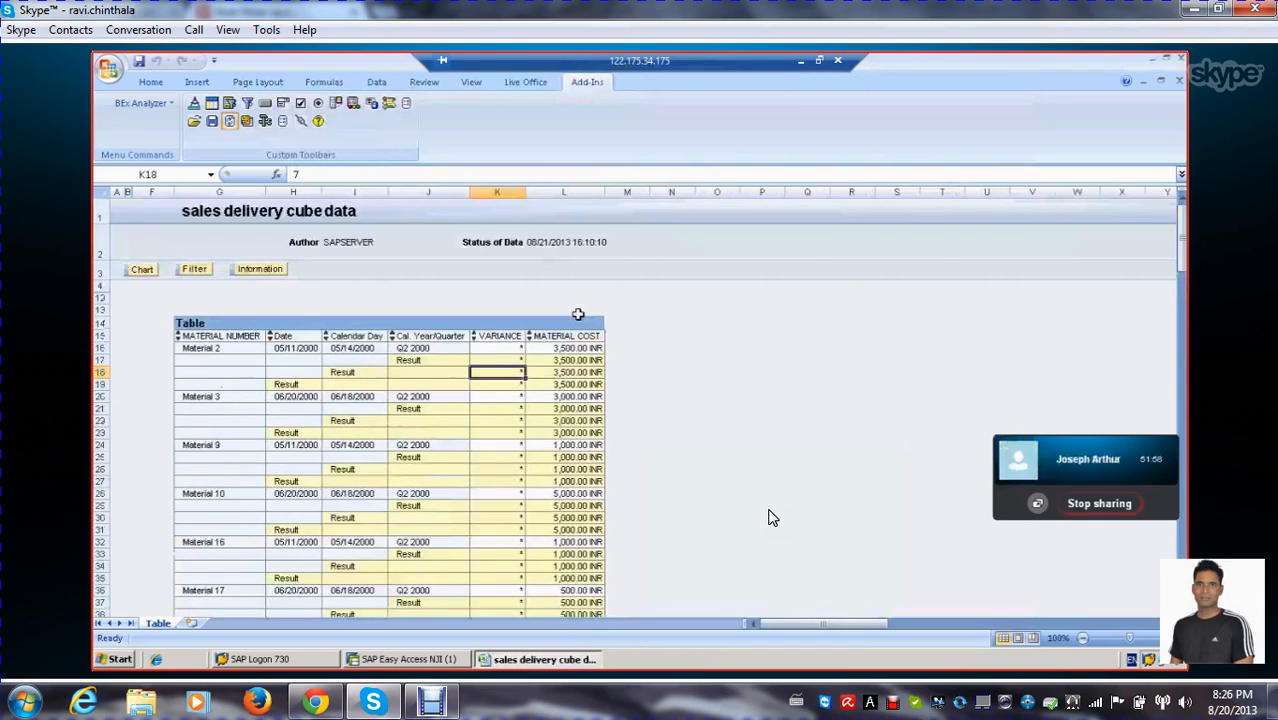
# Reopen the query for editing, check the VARIANCE formula's aggregation settings and open its definition
pyautogui.click(282, 121)
pyautogui.click(299, 160)
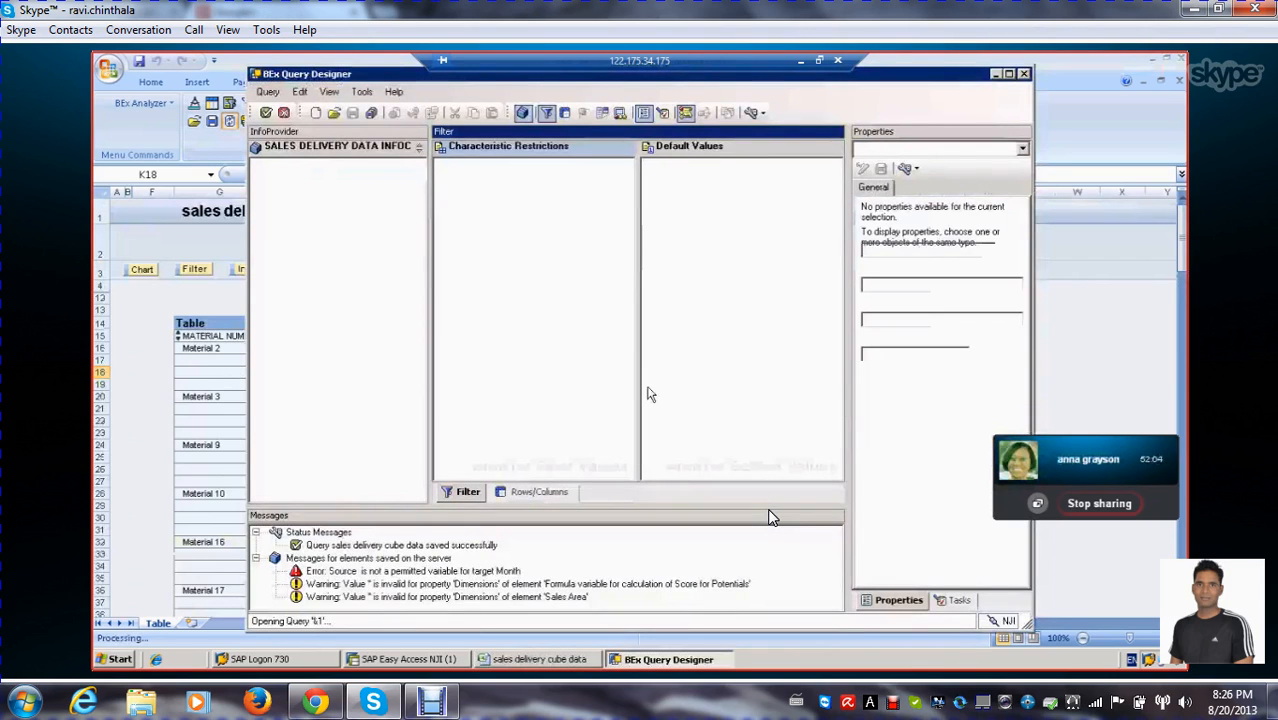
pyautogui.click(548, 494)
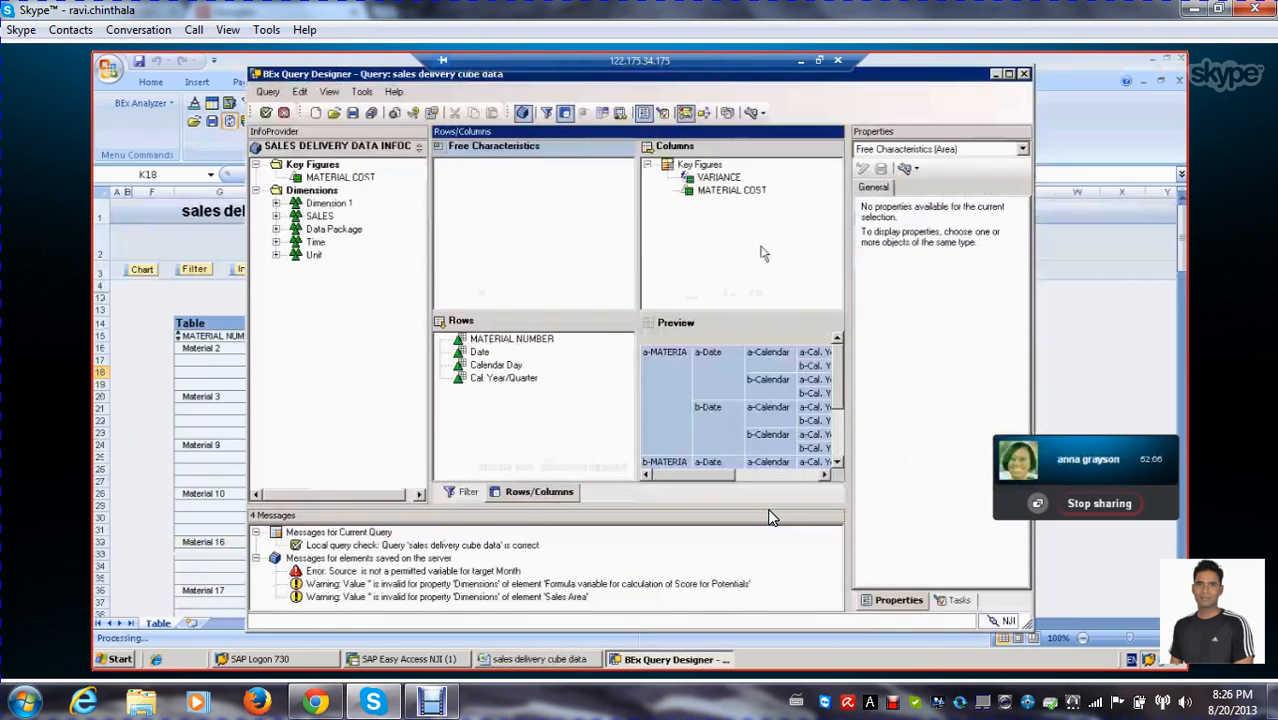
pyautogui.click(718, 177)
pyautogui.click(920, 217)
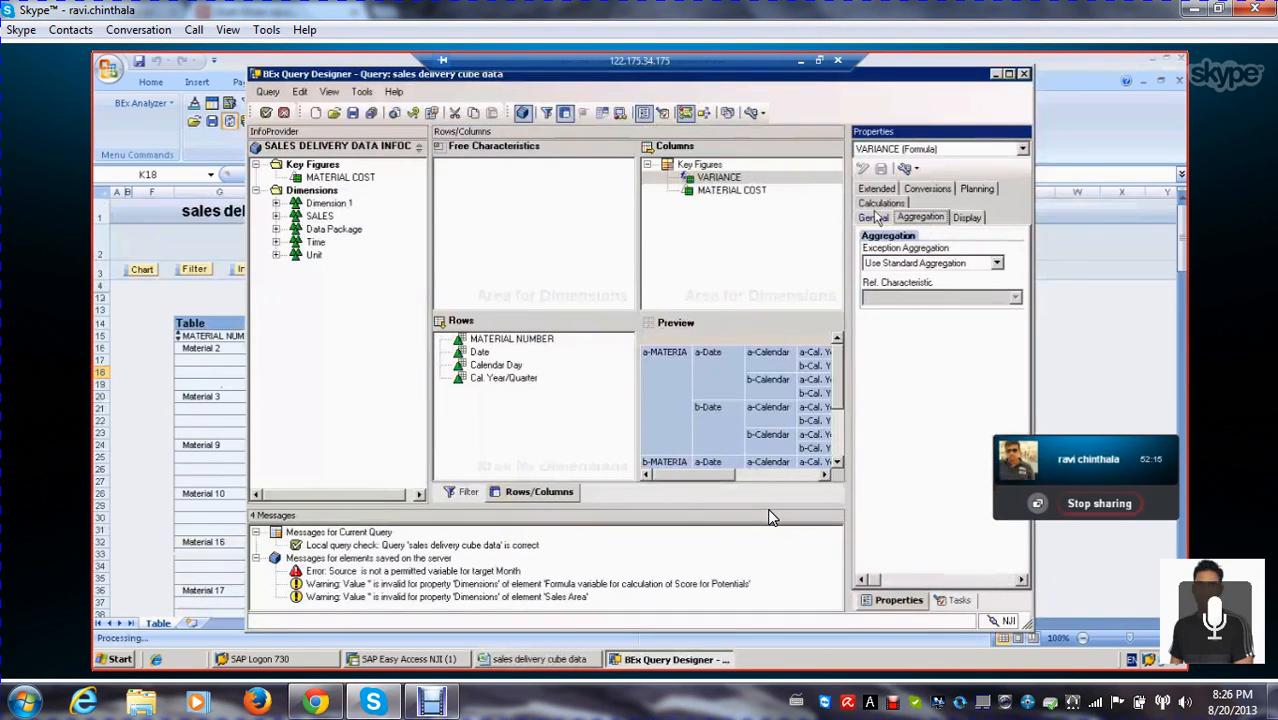
pyautogui.click(873, 218)
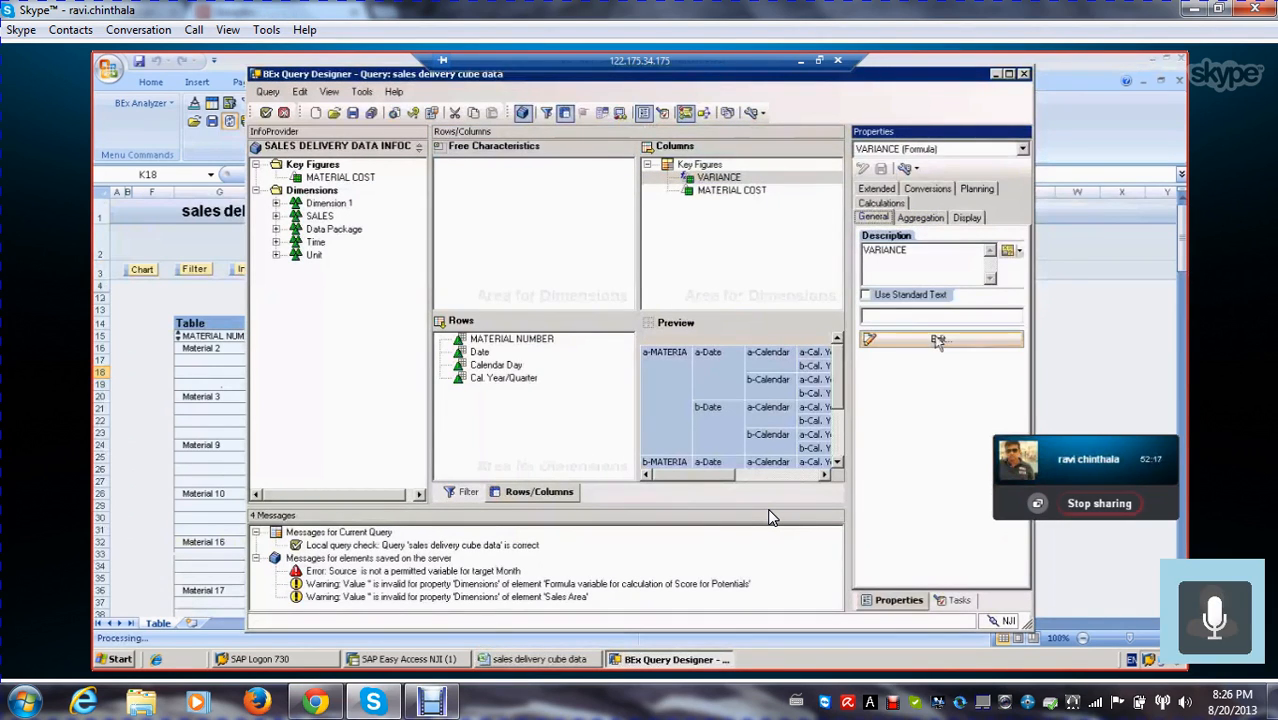
pyautogui.click(938, 341)
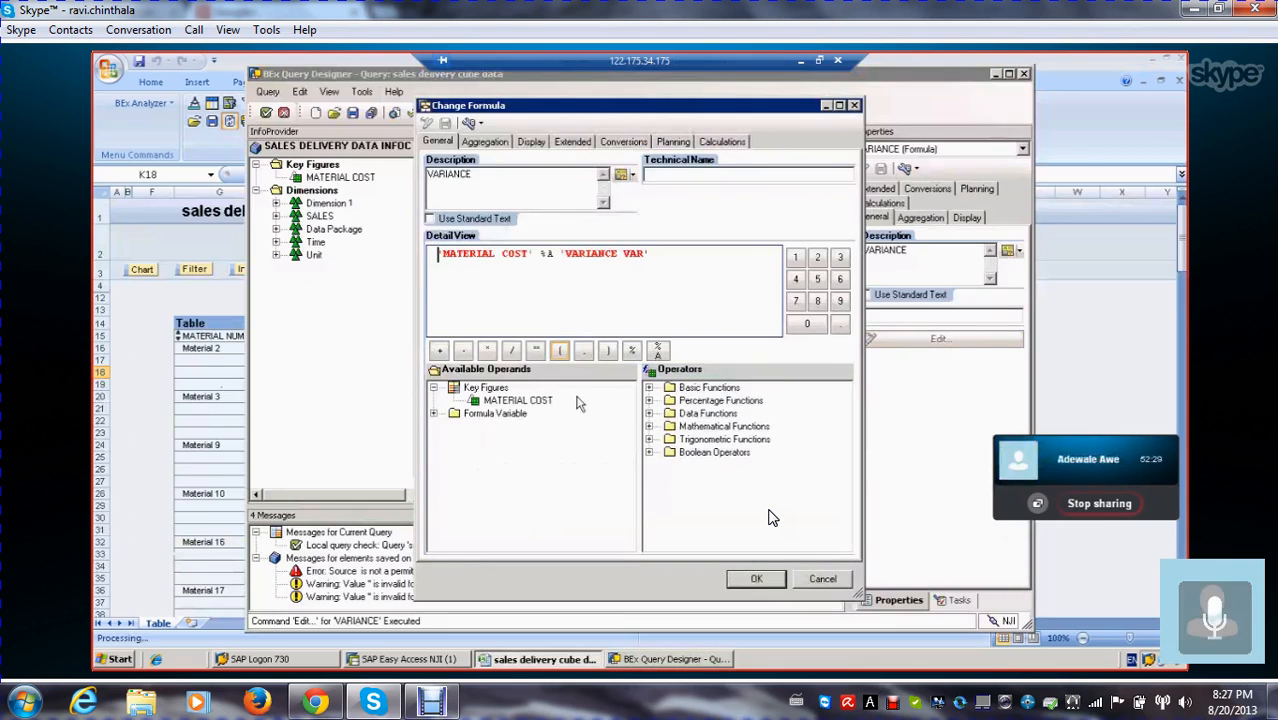
# Wrap the VARIANCE formula in the NOERR data function as NOERR( 'MATERIAL COST' %A 'VARIANCE VAR' ) and save the query
pyautogui.click(649, 413)
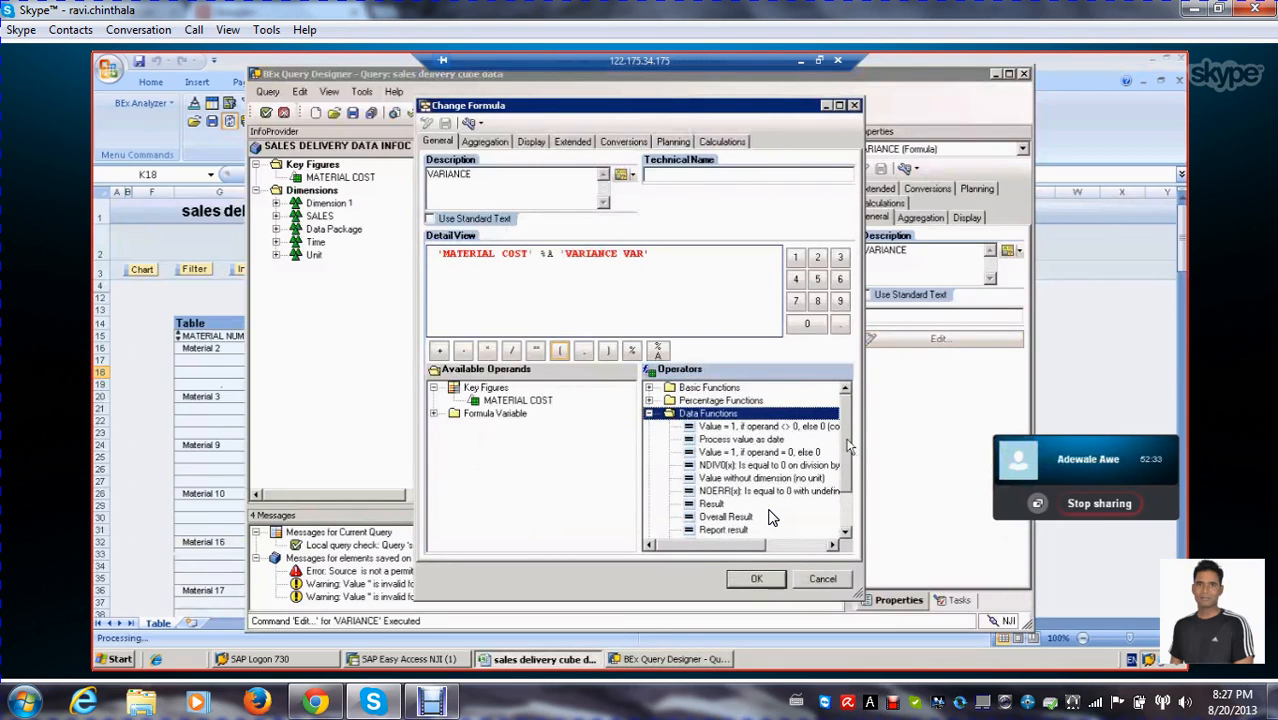
pyautogui.moveTo(847, 441); pyautogui.dragTo(851, 448)
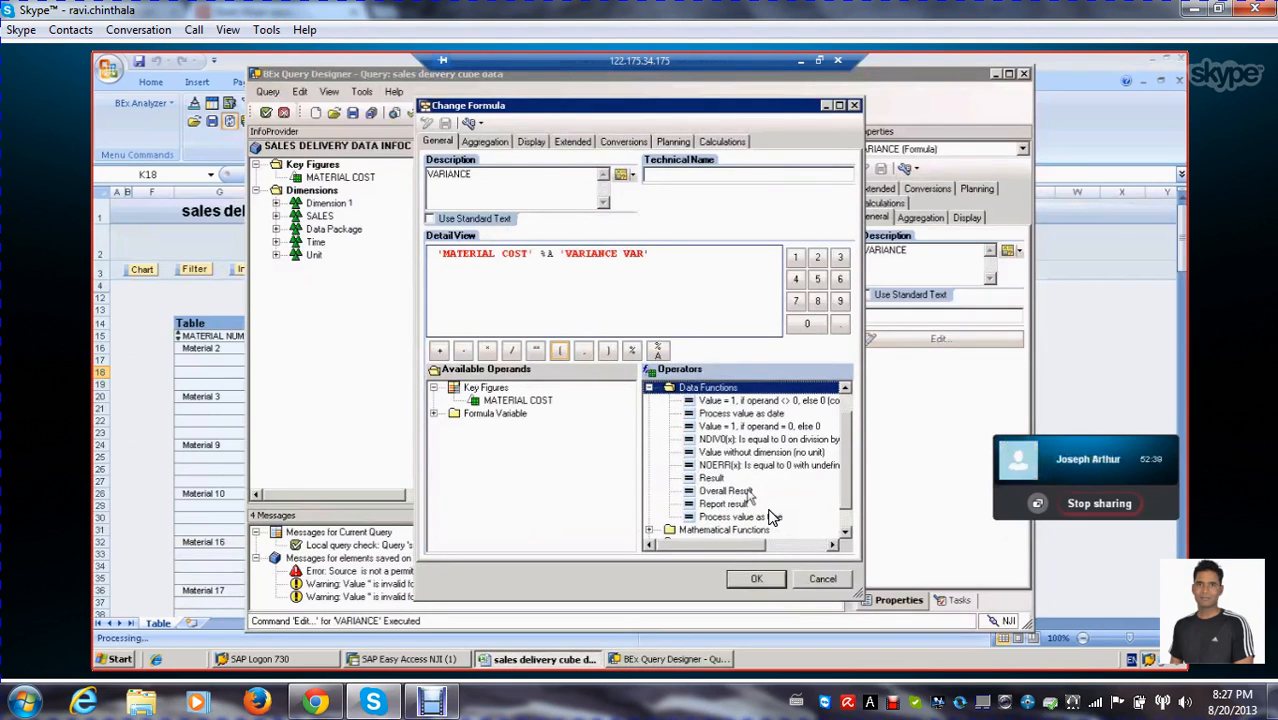
pyautogui.doubleClick(745, 466)
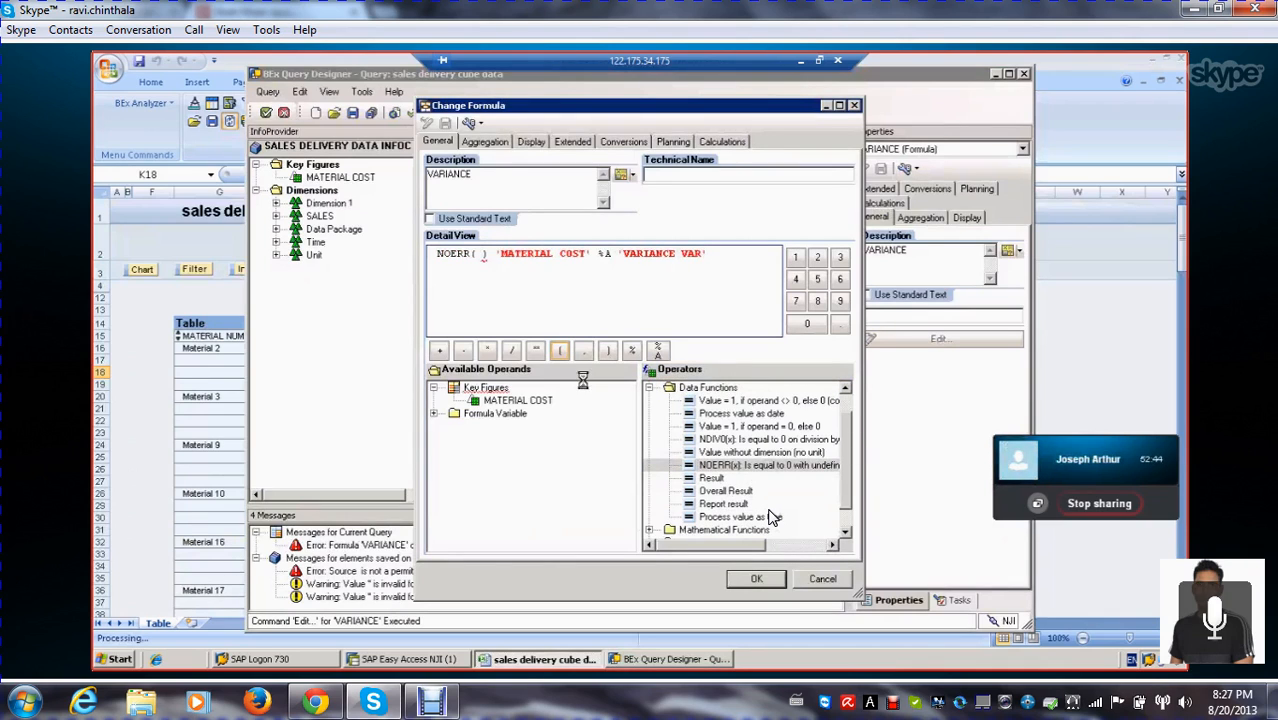
pyautogui.press('Delete')
pyautogui.press('Delete')
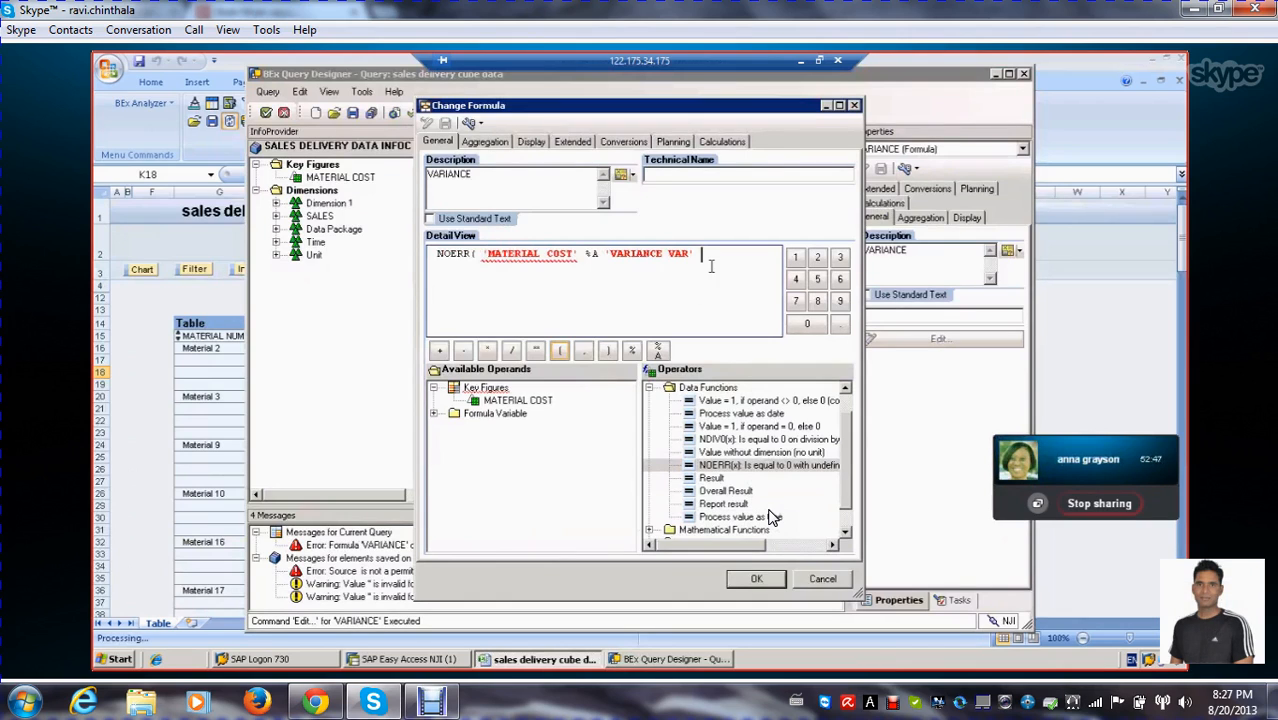
pyautogui.click(607, 350)
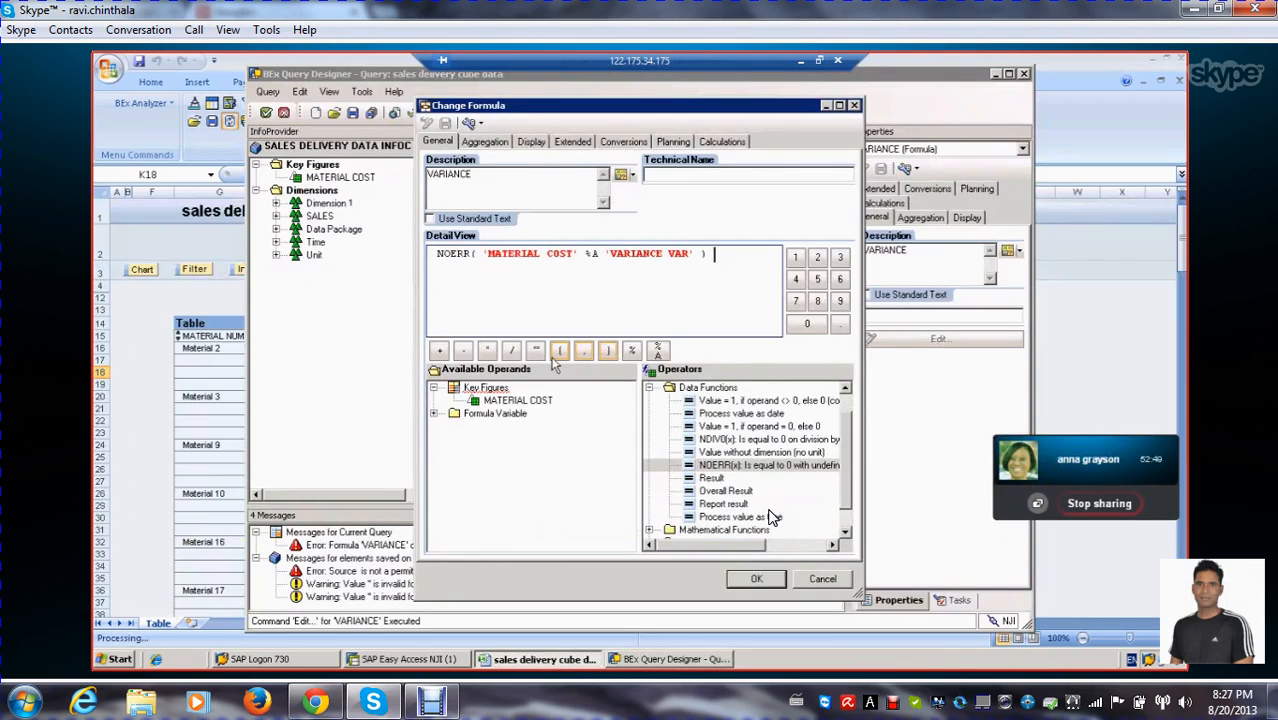
pyautogui.click(757, 582)
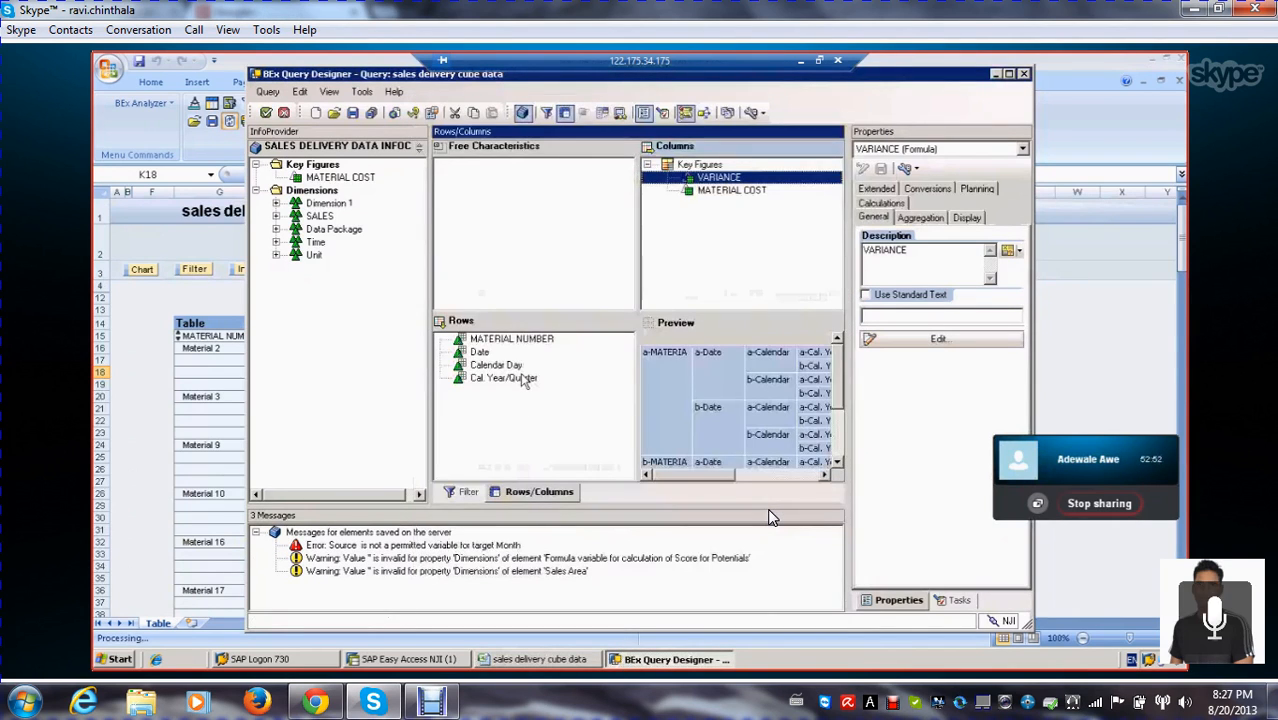
pyautogui.click(352, 113)
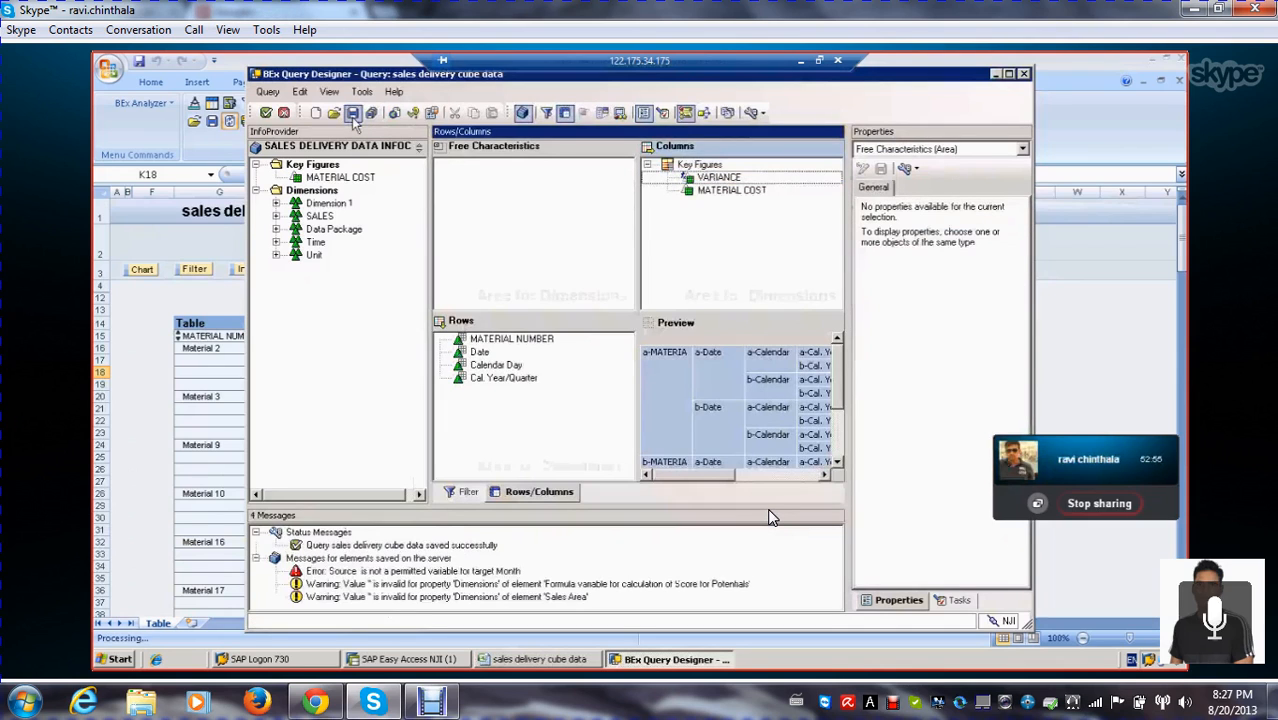
# Run the query again with VARIANCE VAR at 500 for Cal. Year/Quarter 2.2000 to review the output of the NOERR formula
pyautogui.click(265, 112)
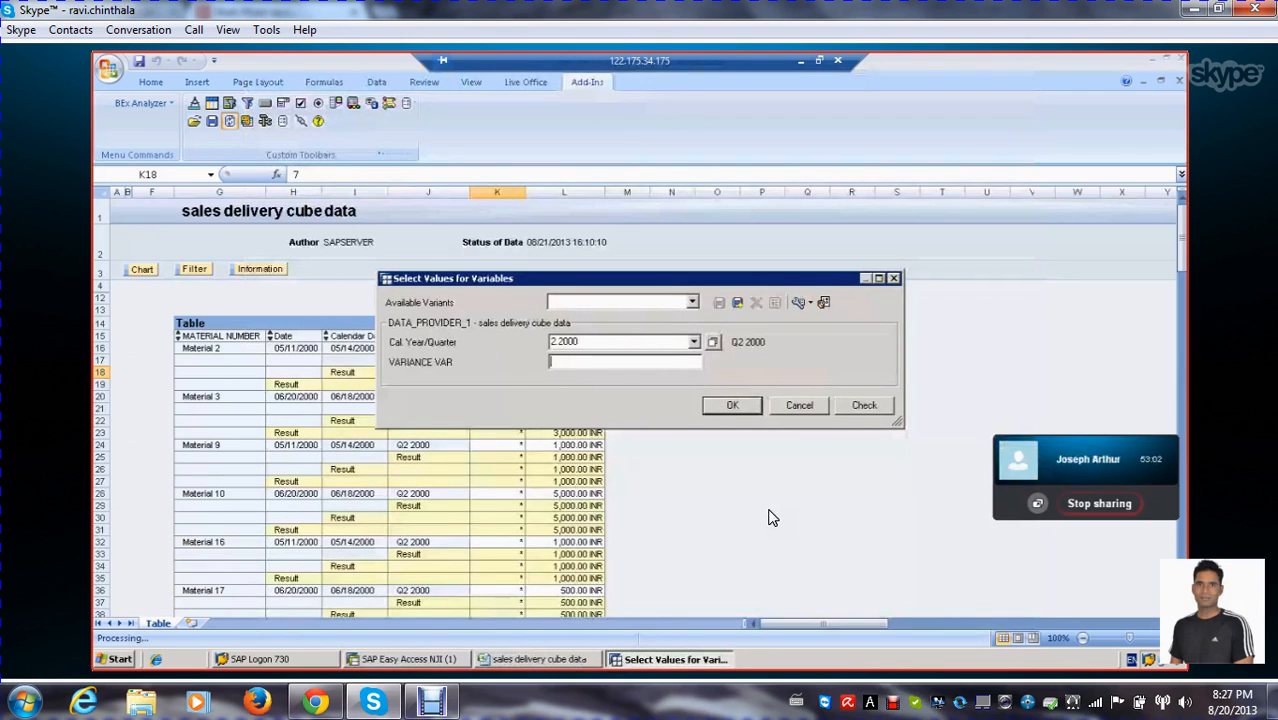
pyautogui.write('500')
pyautogui.click(733, 406)
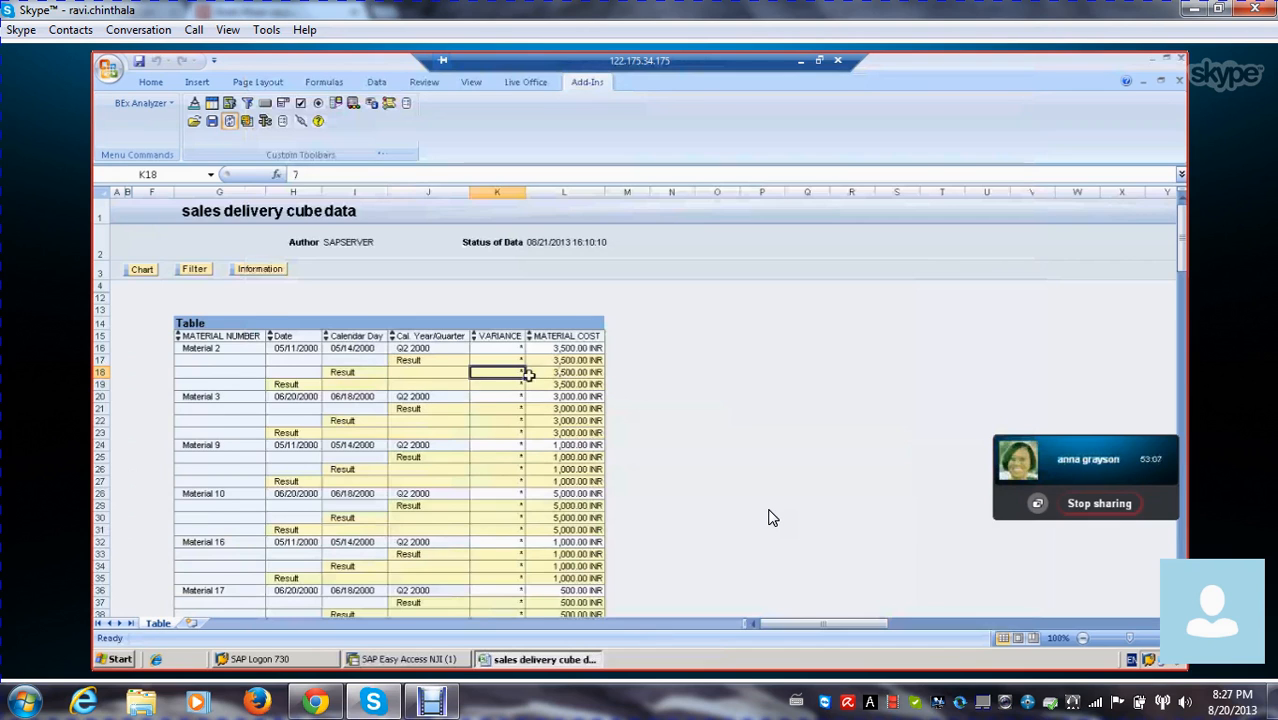
pyautogui.scroll(-2, 528, 375)
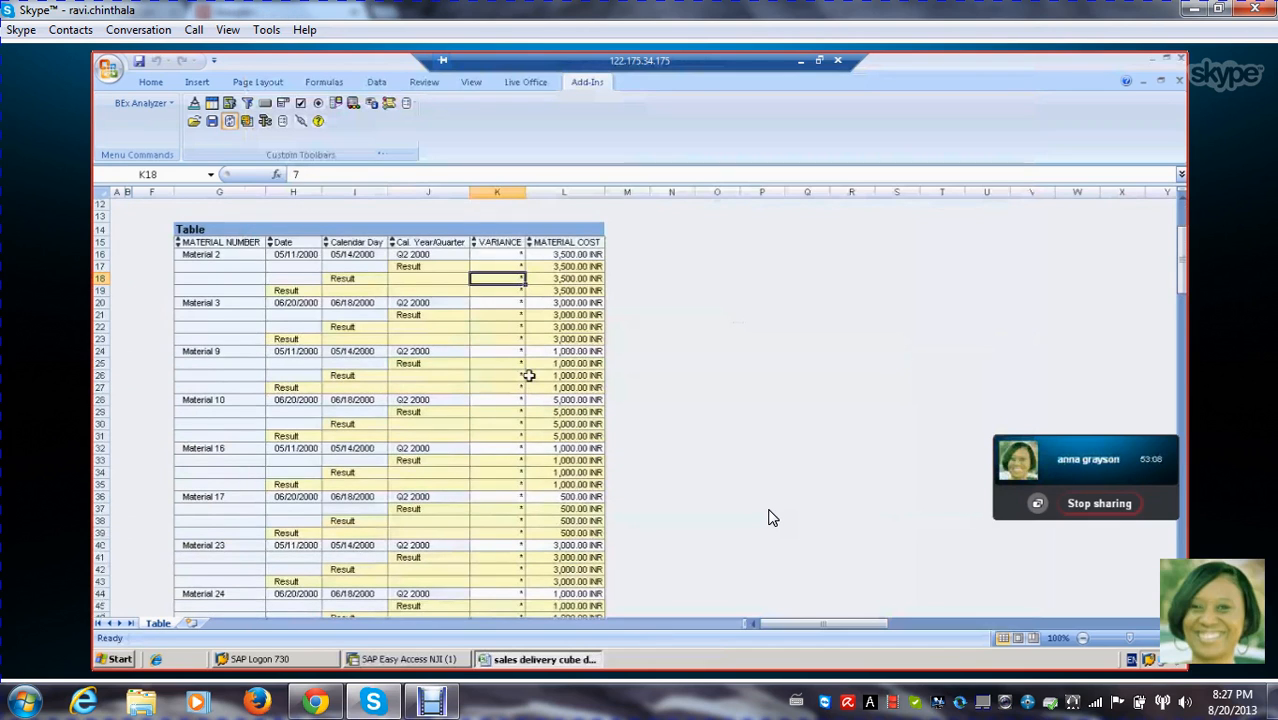
pyautogui.scroll(-1, 528, 375)
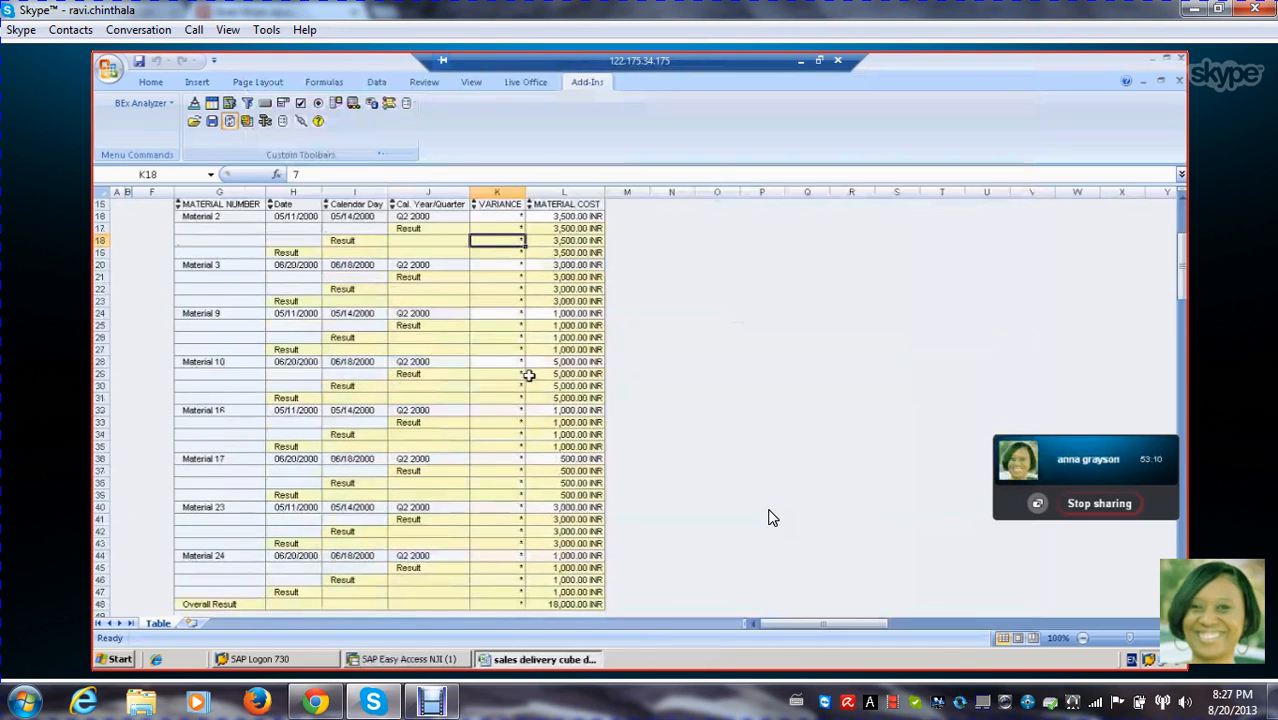
# Widen the VARIANCE column to fit its contents and check its values down the results table
pyautogui.scroll(3, 528, 375)
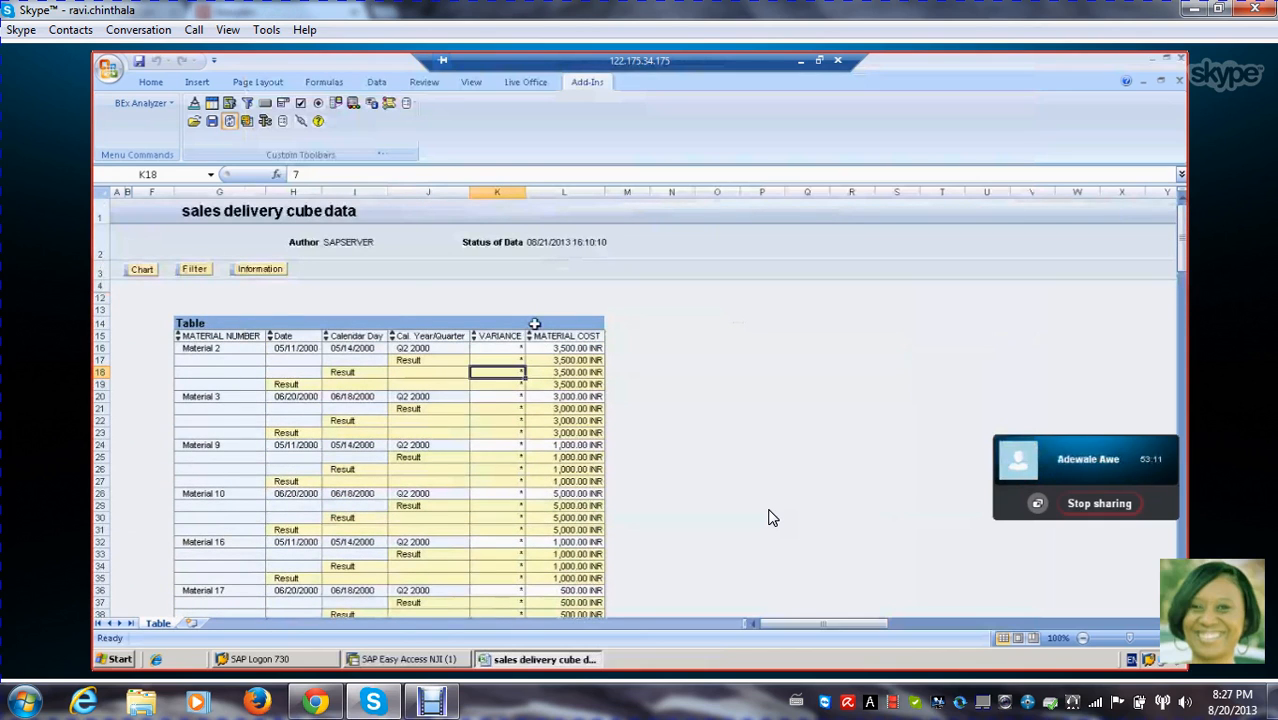
pyautogui.doubleClick(525, 192)
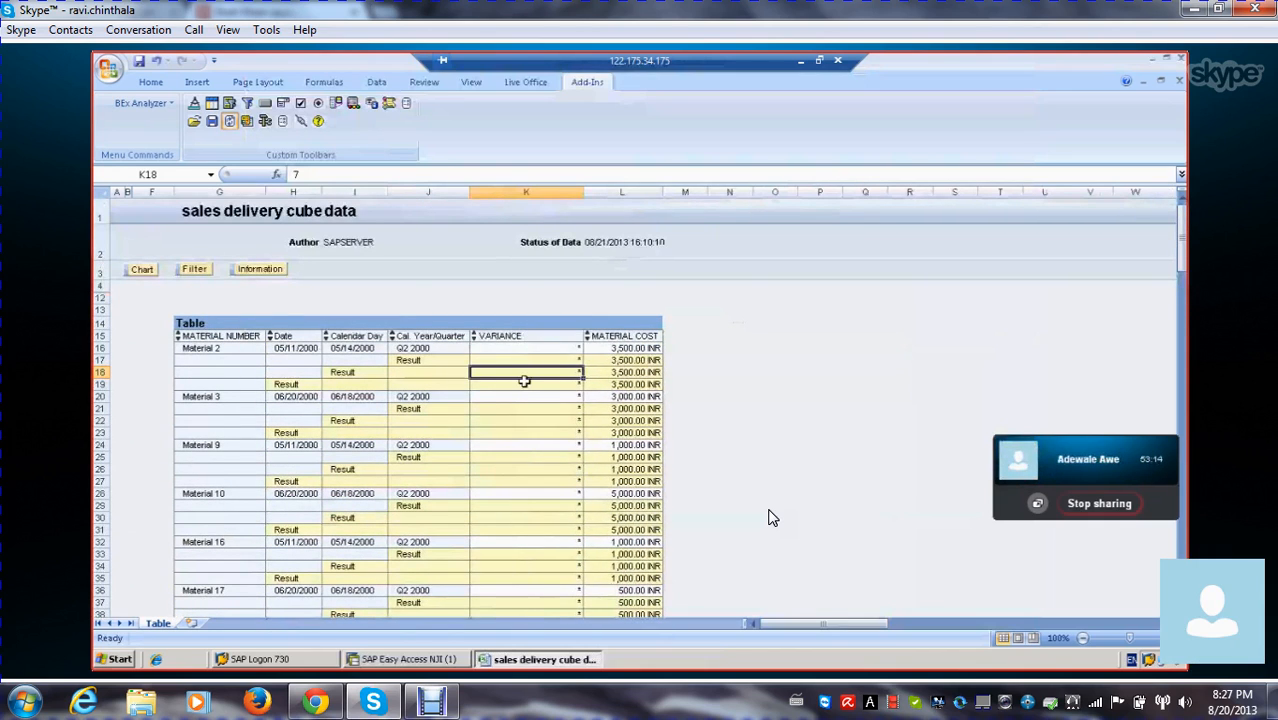
pyautogui.scroll(-1, 524, 381)
# Inspect the number format, calculation and sorting properties of the VARIANCE column without changing them
pyautogui.click(531, 242)
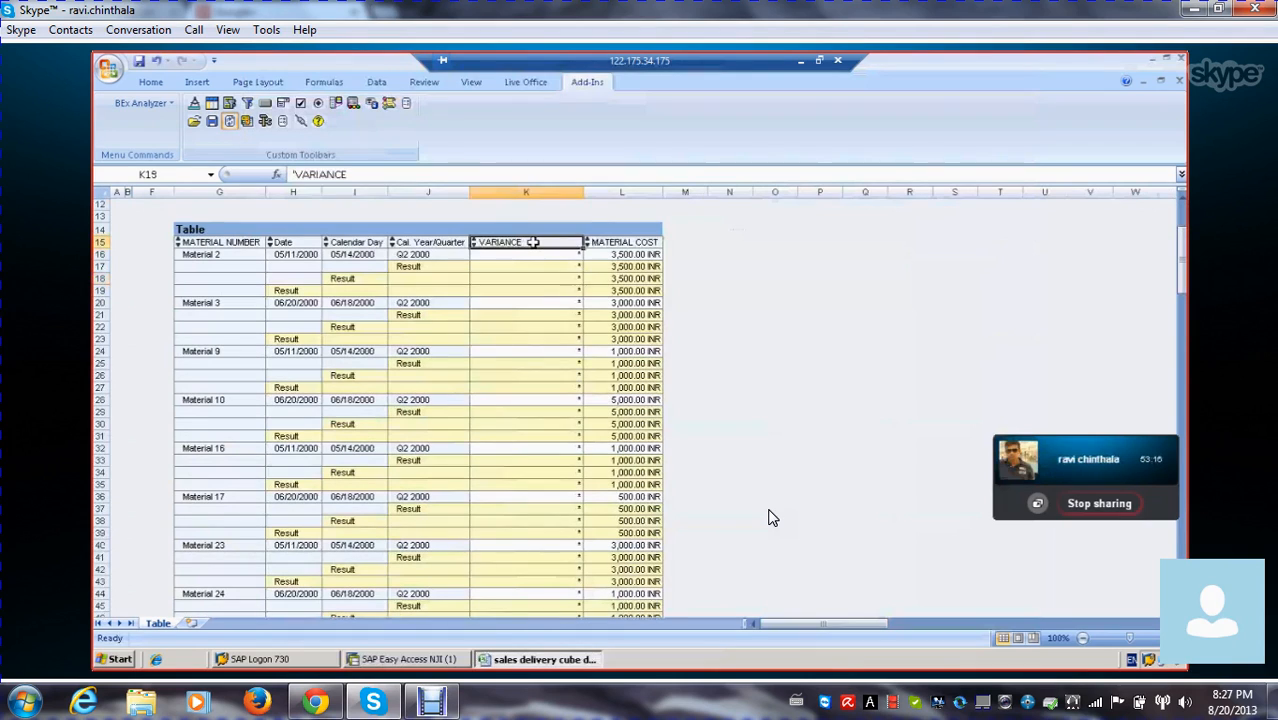
pyautogui.rightClick(536, 243)
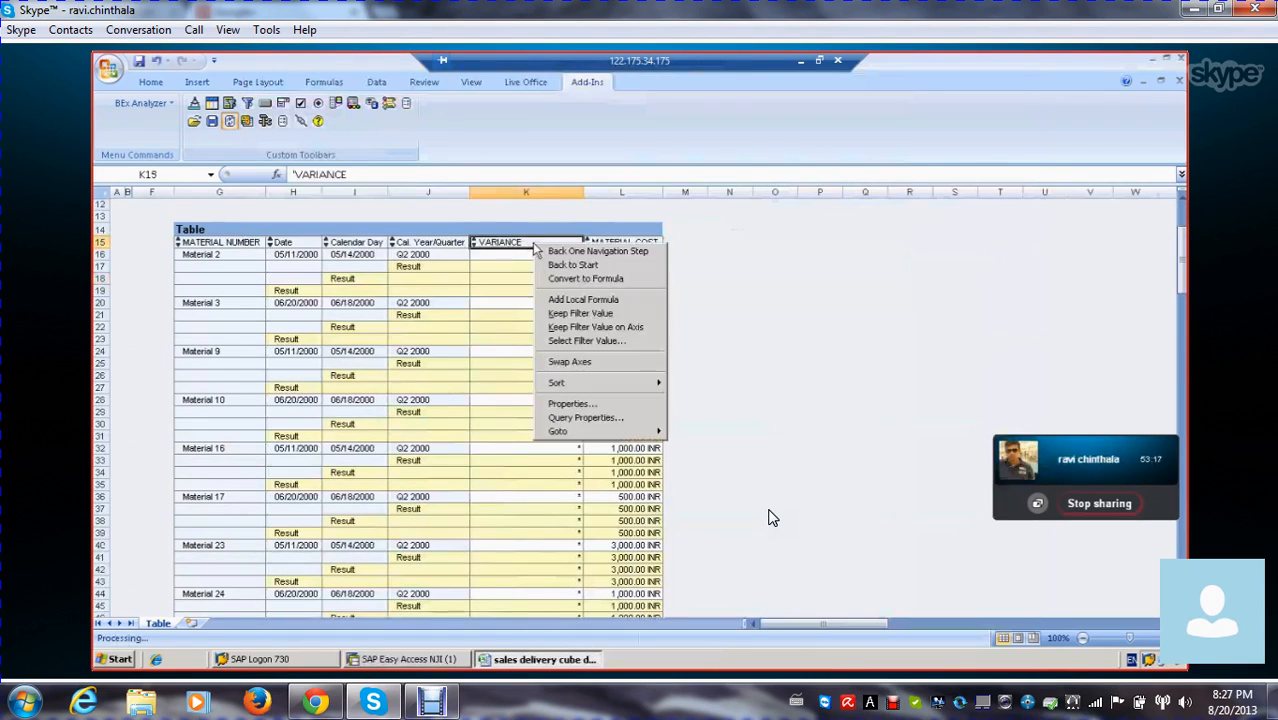
pyautogui.click(603, 403)
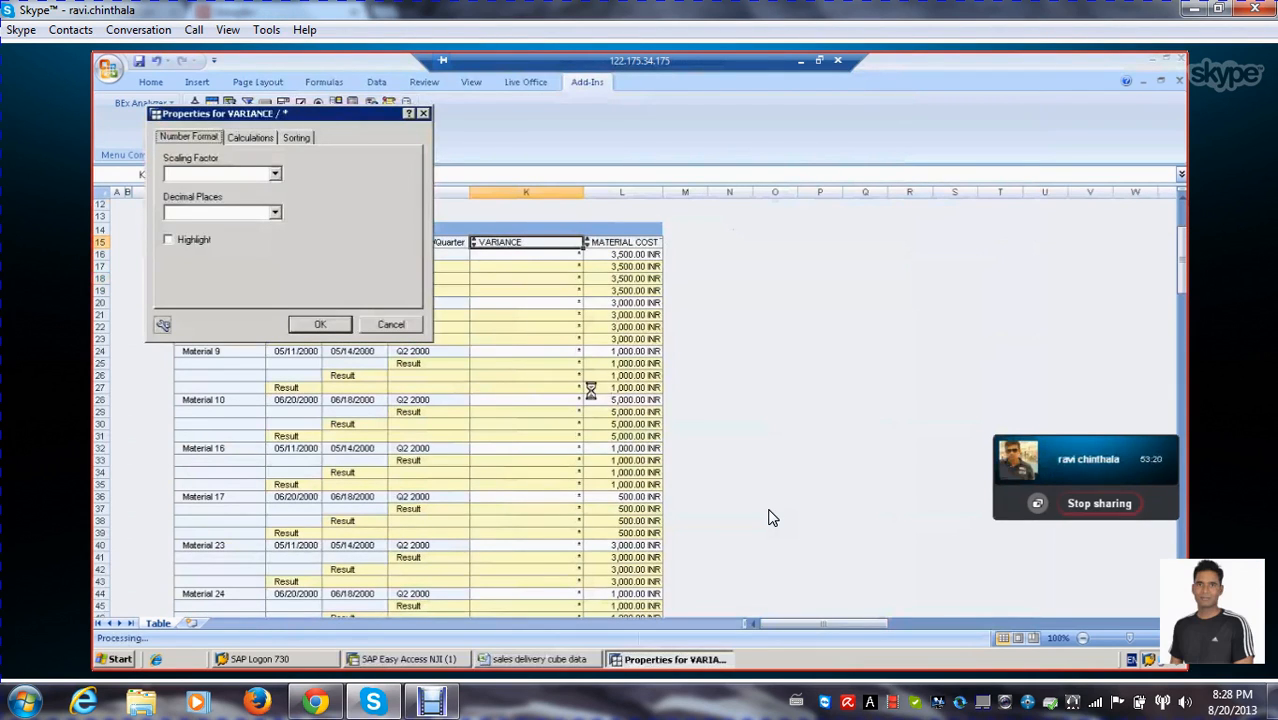
pyautogui.click(252, 138)
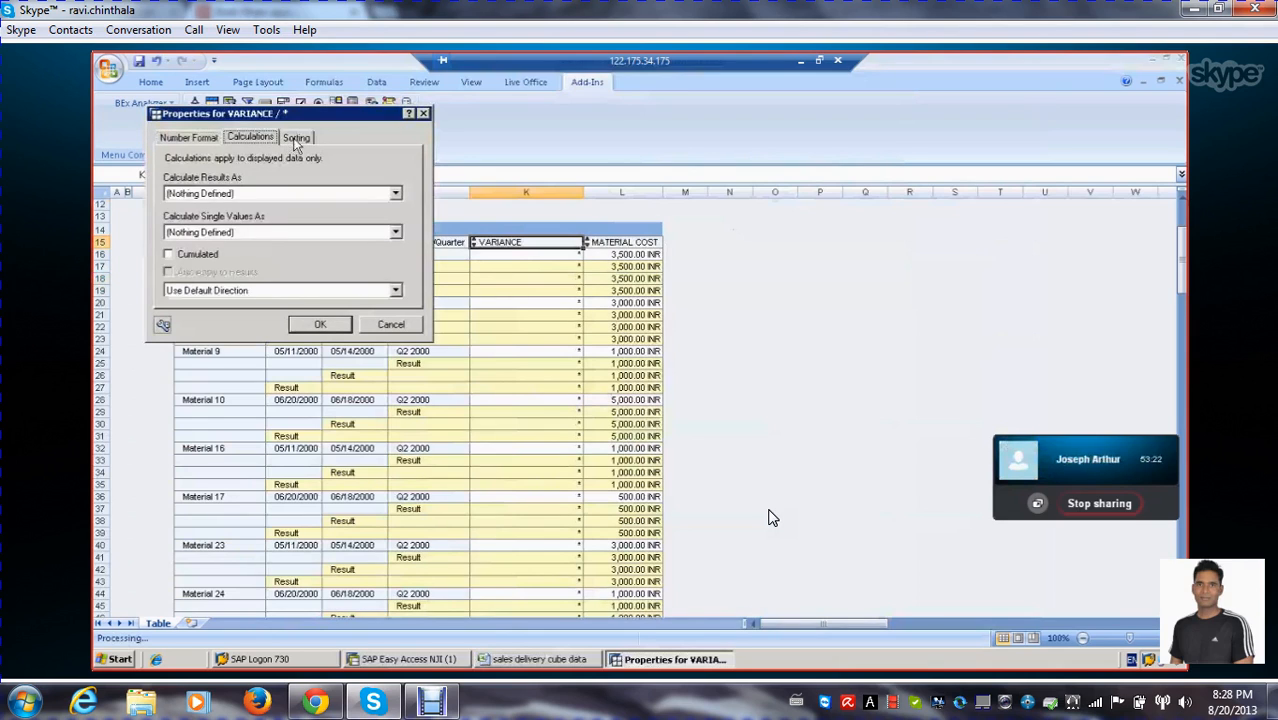
pyautogui.click(298, 140)
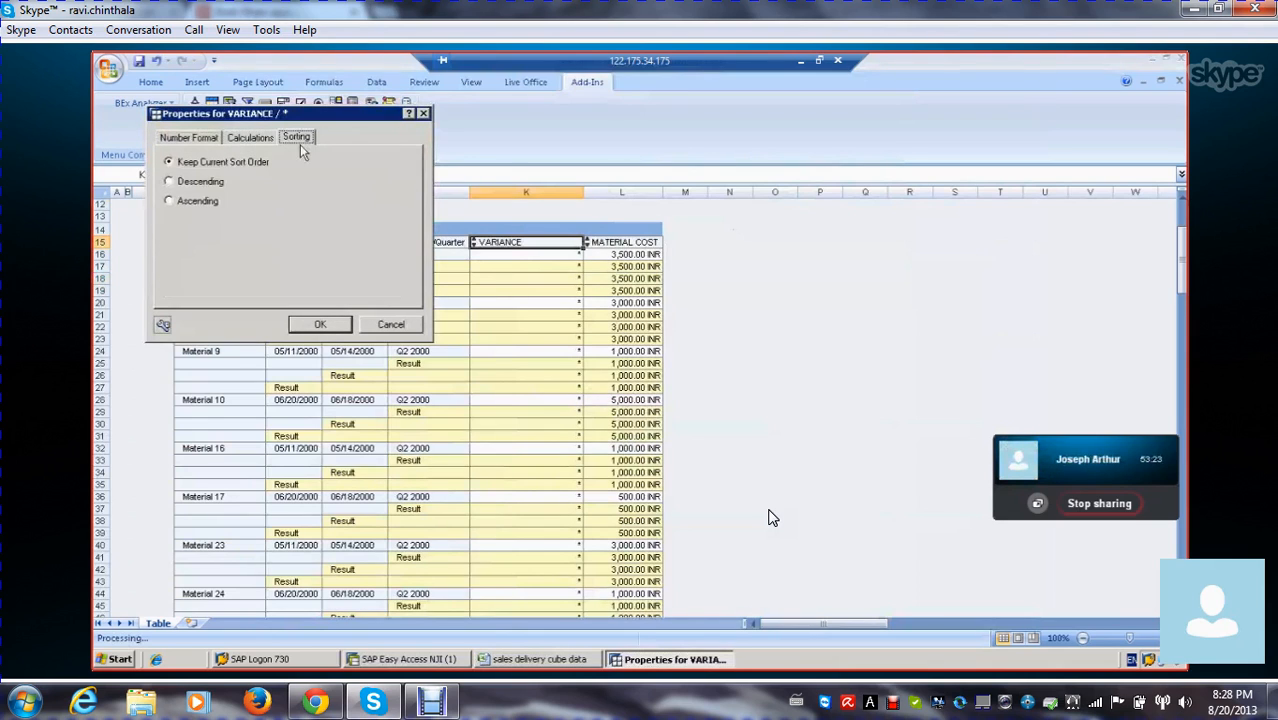
pyautogui.click(172, 139)
pyautogui.click(386, 328)
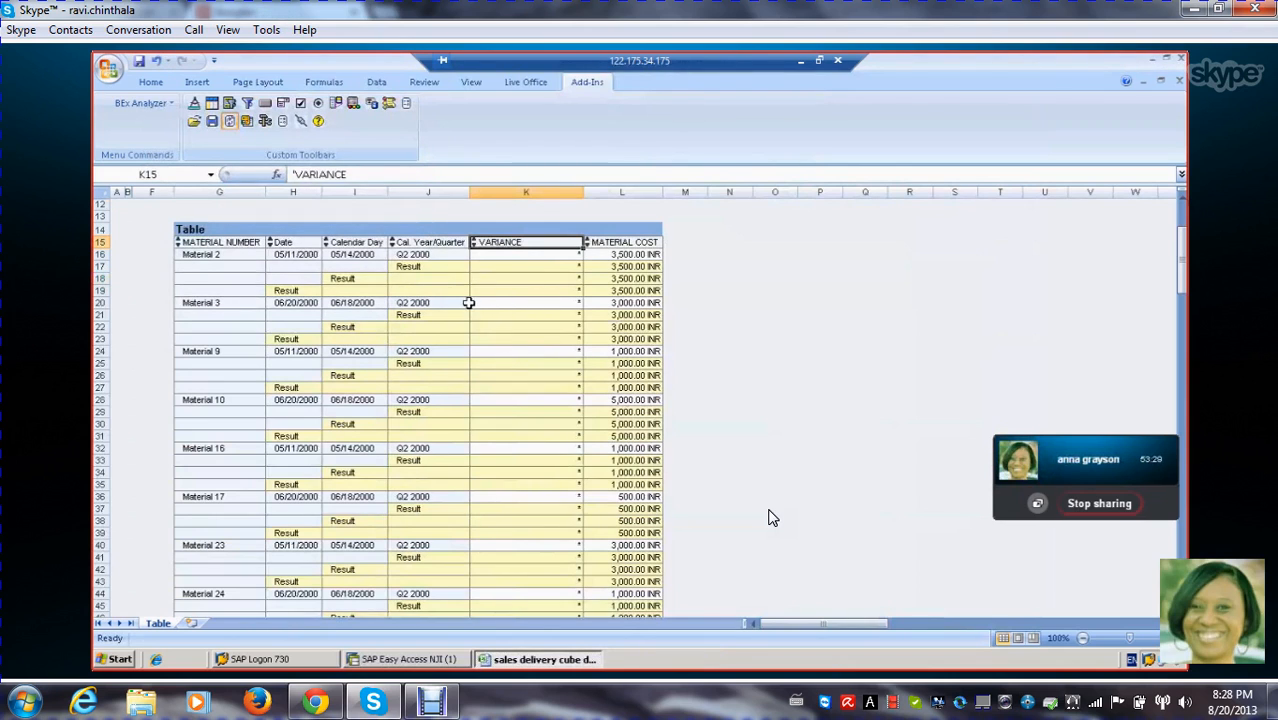
# Reopen the query for editing and remove the VARIANCE formula from its columns
pyautogui.click(500, 290)
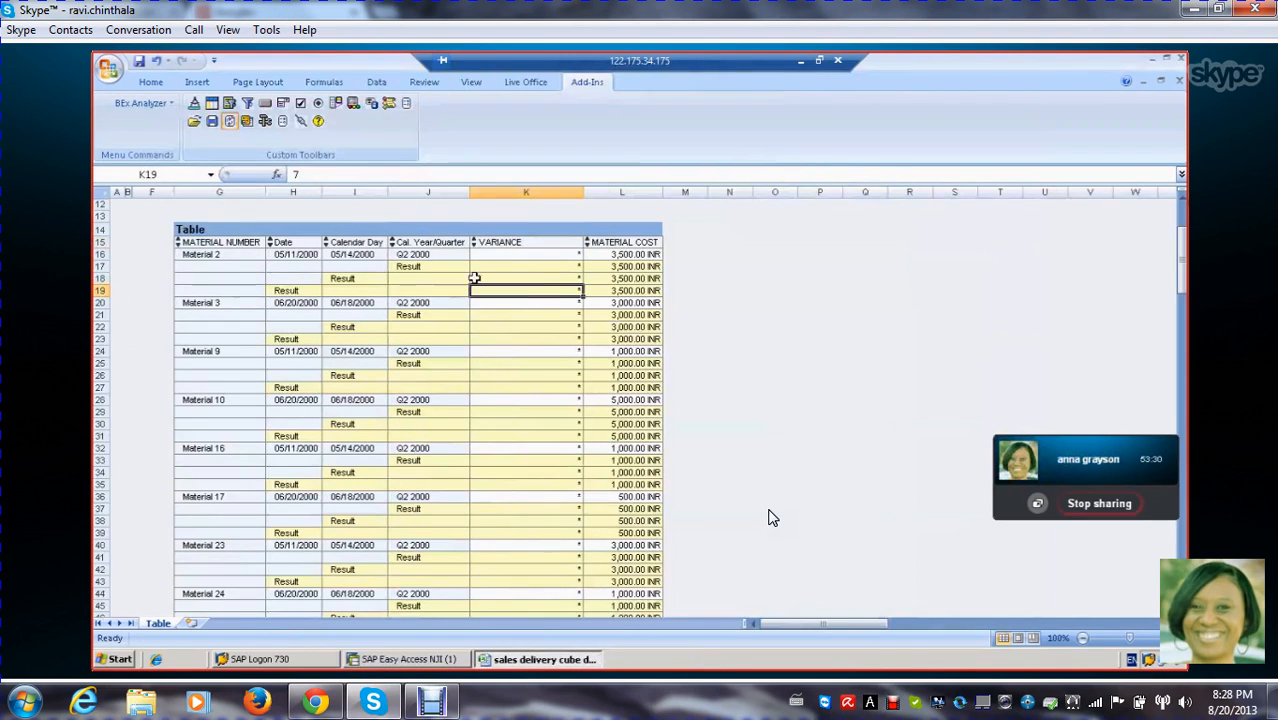
pyautogui.click(265, 121)
pyautogui.click(330, 149)
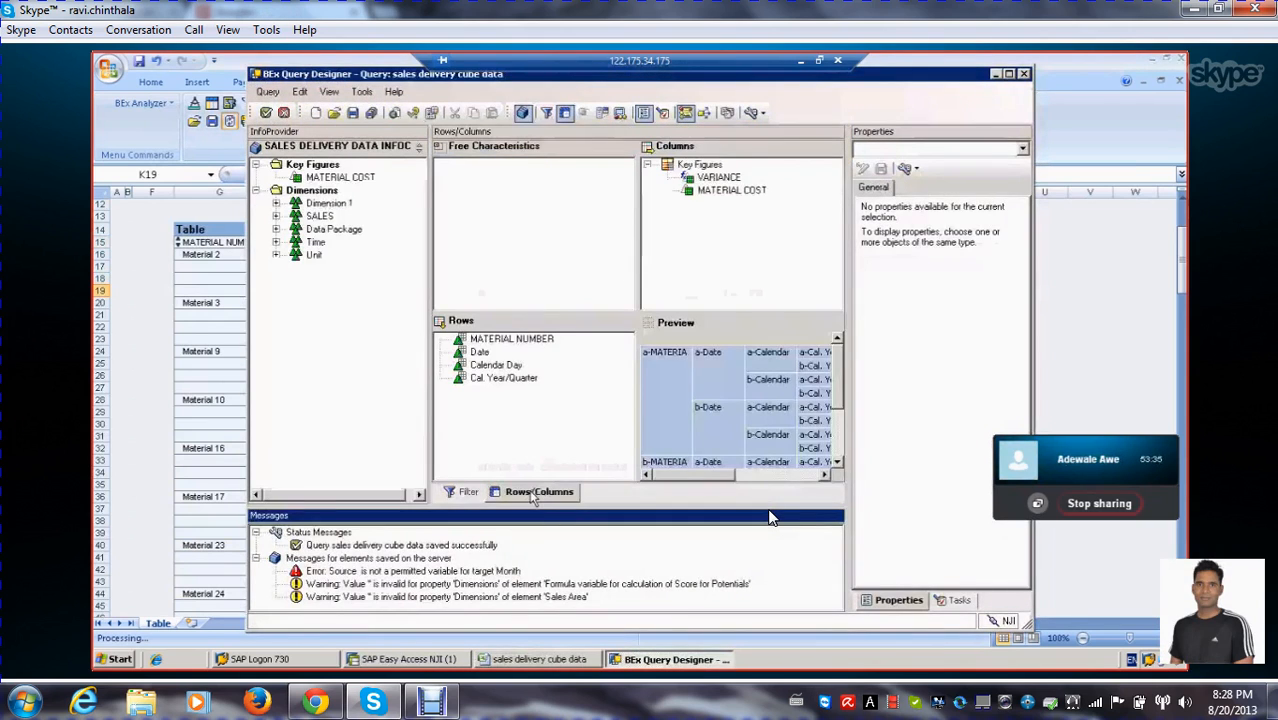
pyautogui.click(704, 180)
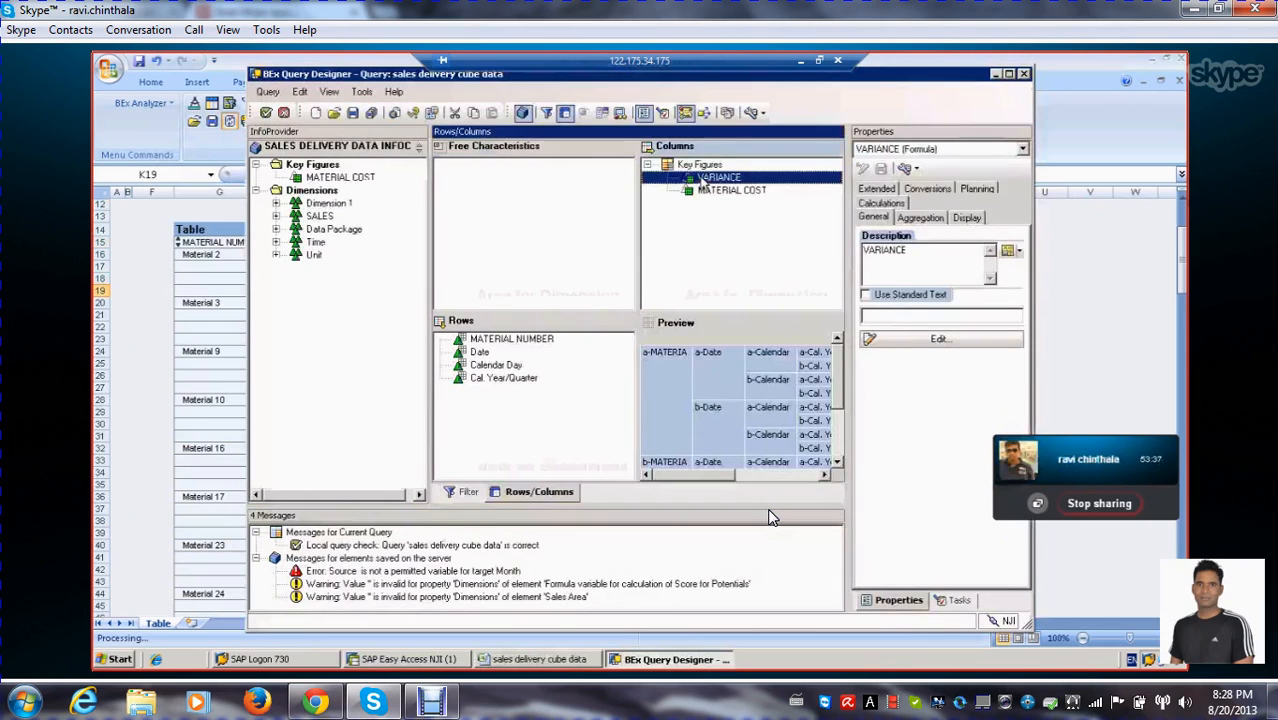
pyautogui.rightClick(704, 181)
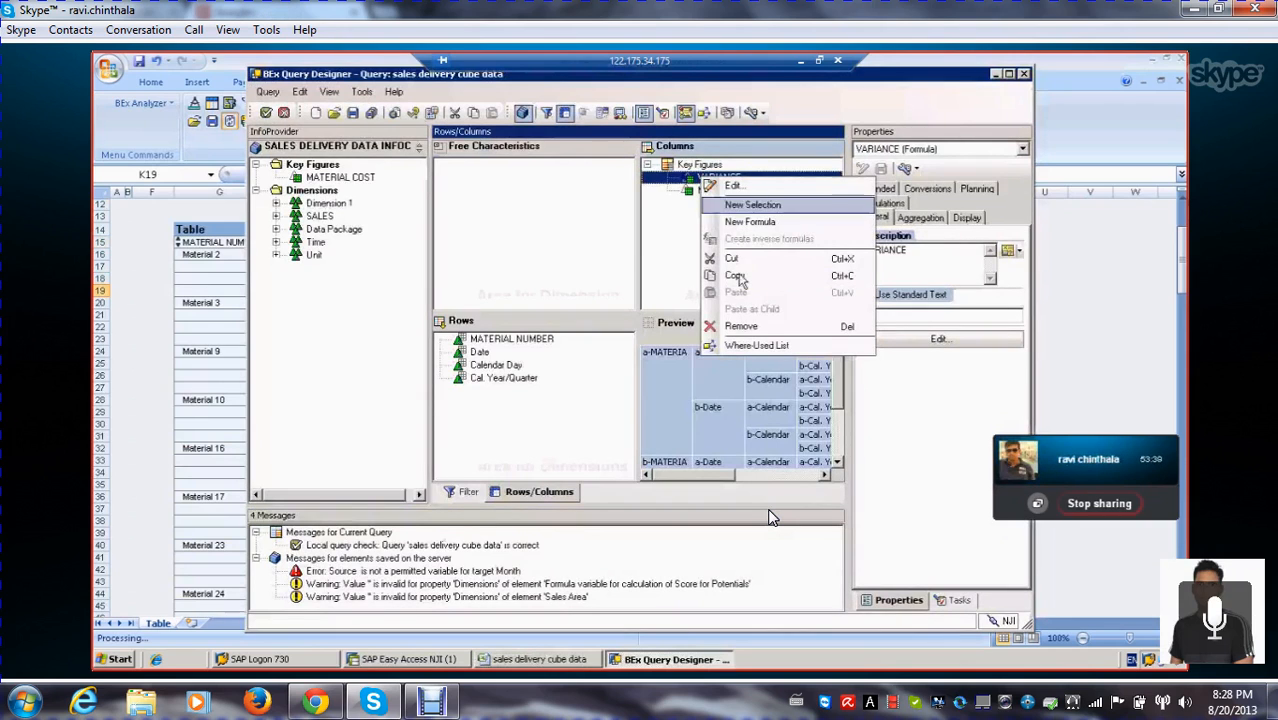
pyautogui.click(740, 327)
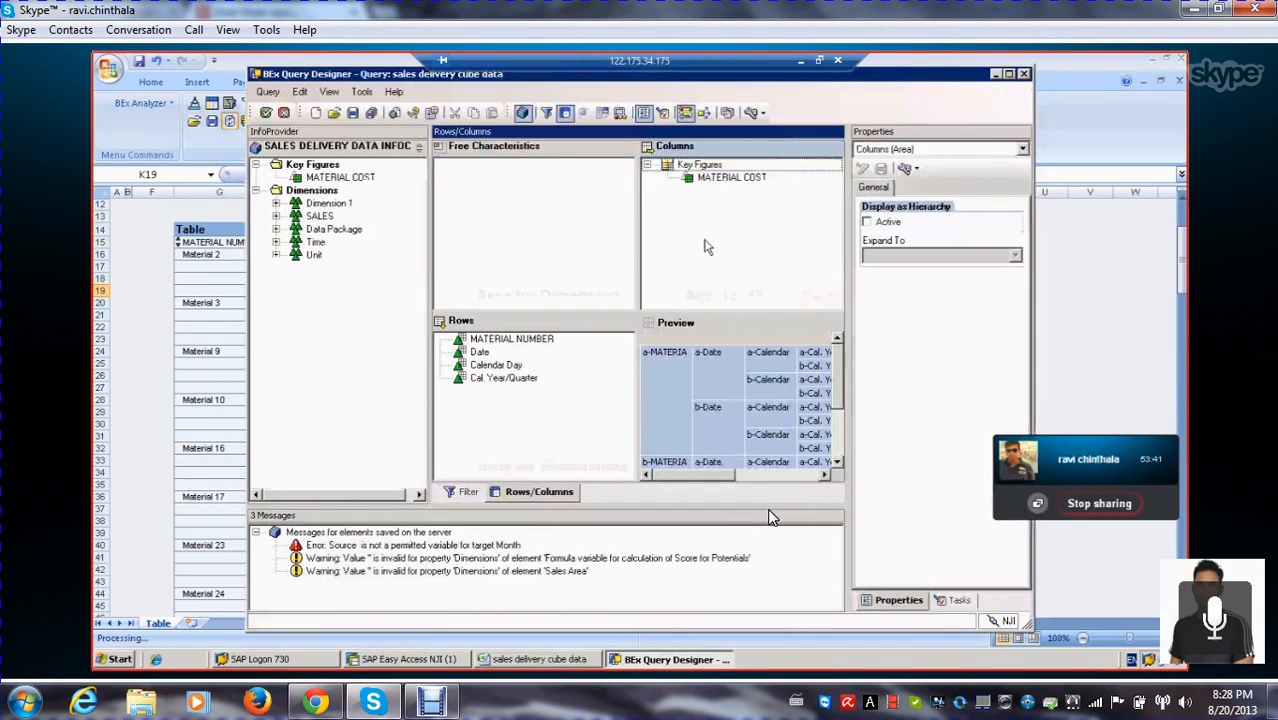
pyautogui.click(585, 445)
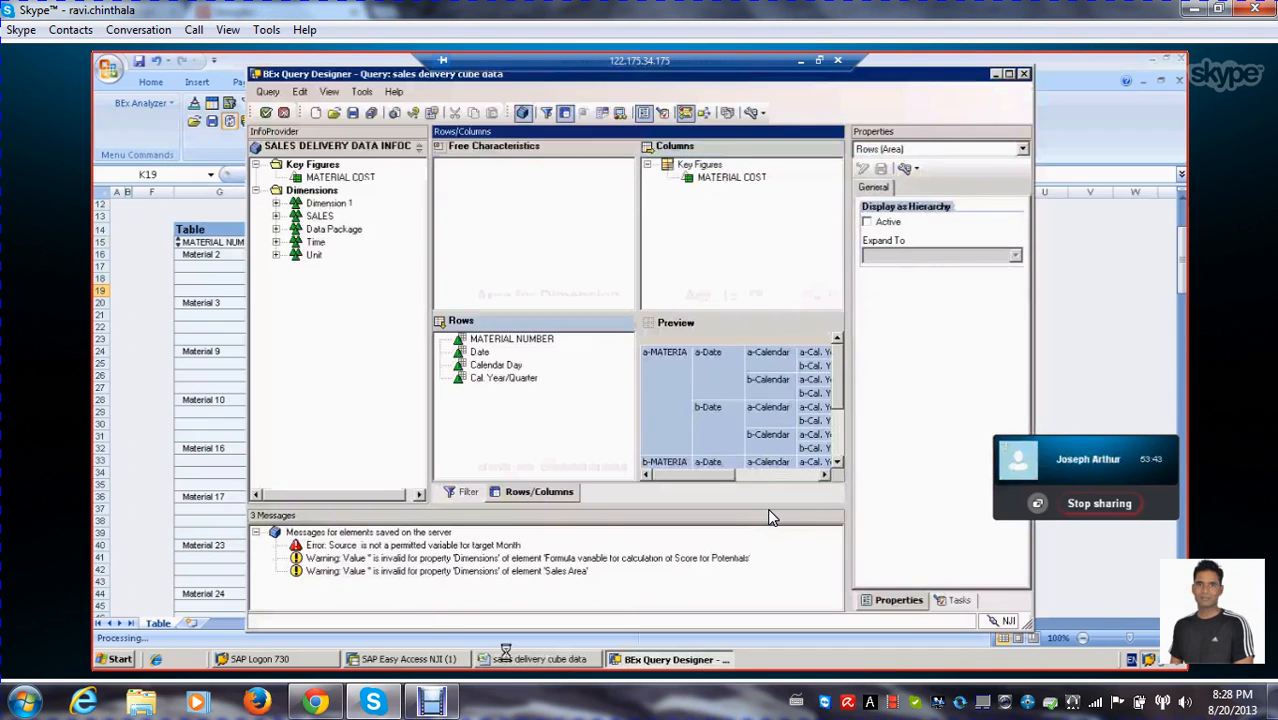
# Save the query, run it for Cal. Year/Quarter 2.2000 and review the material cost table
pyautogui.click(995, 75)
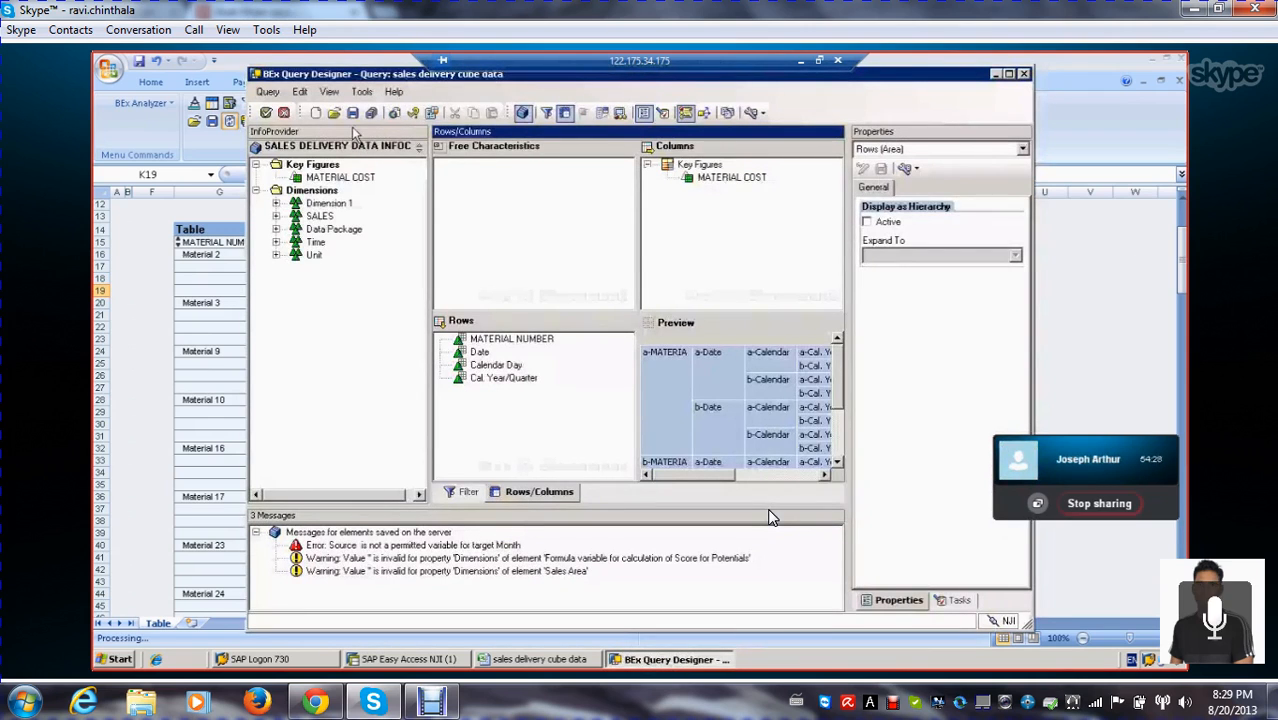
pyautogui.click(265, 113)
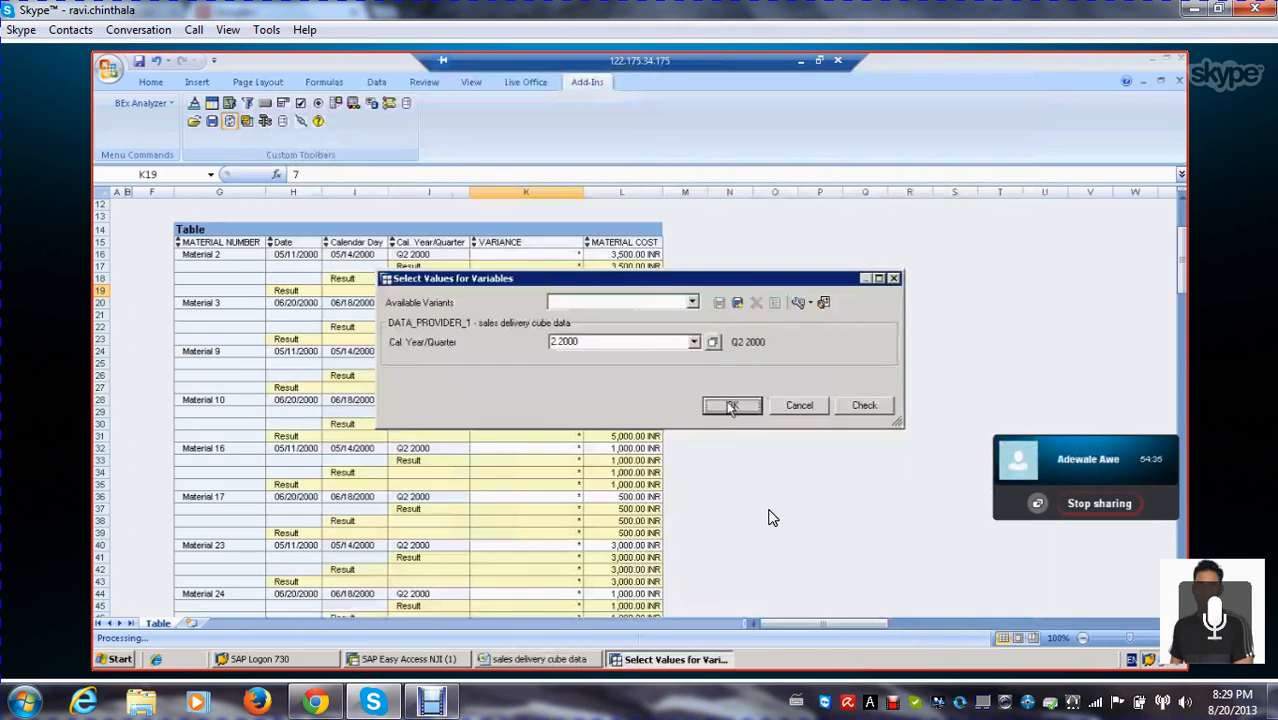
pyautogui.click(732, 406)
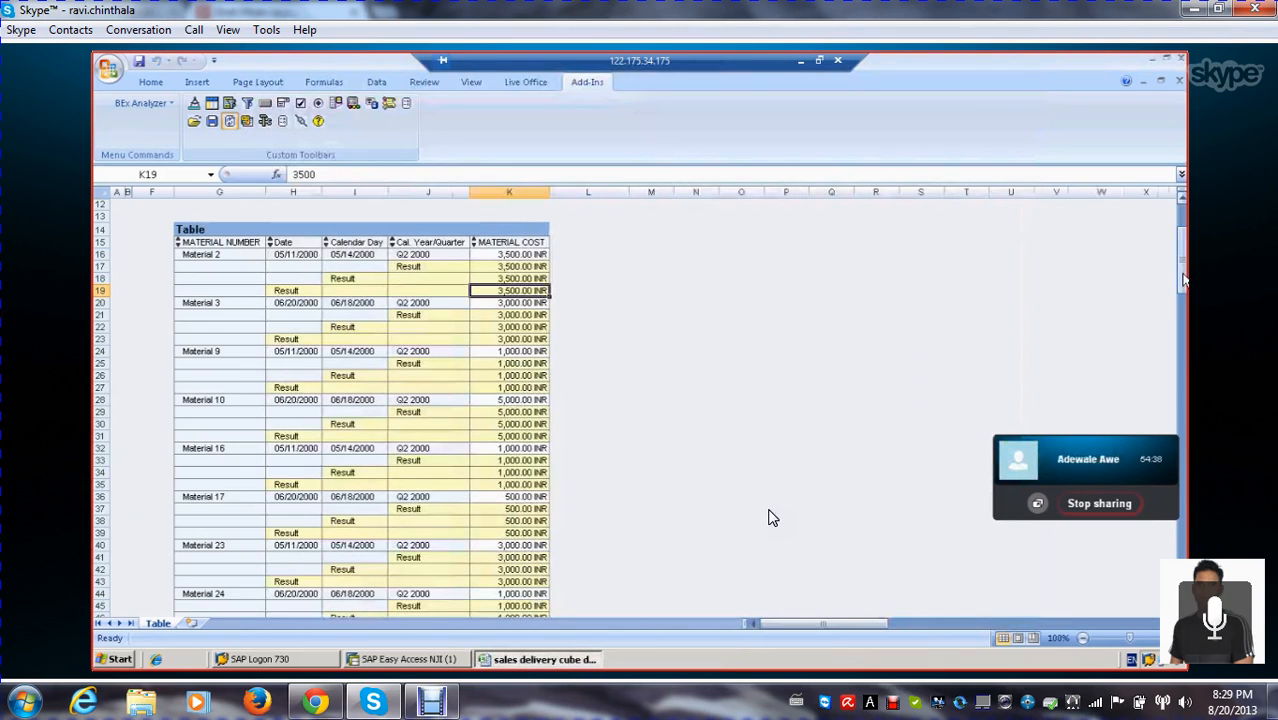
pyautogui.scroll(3, 1183, 281)
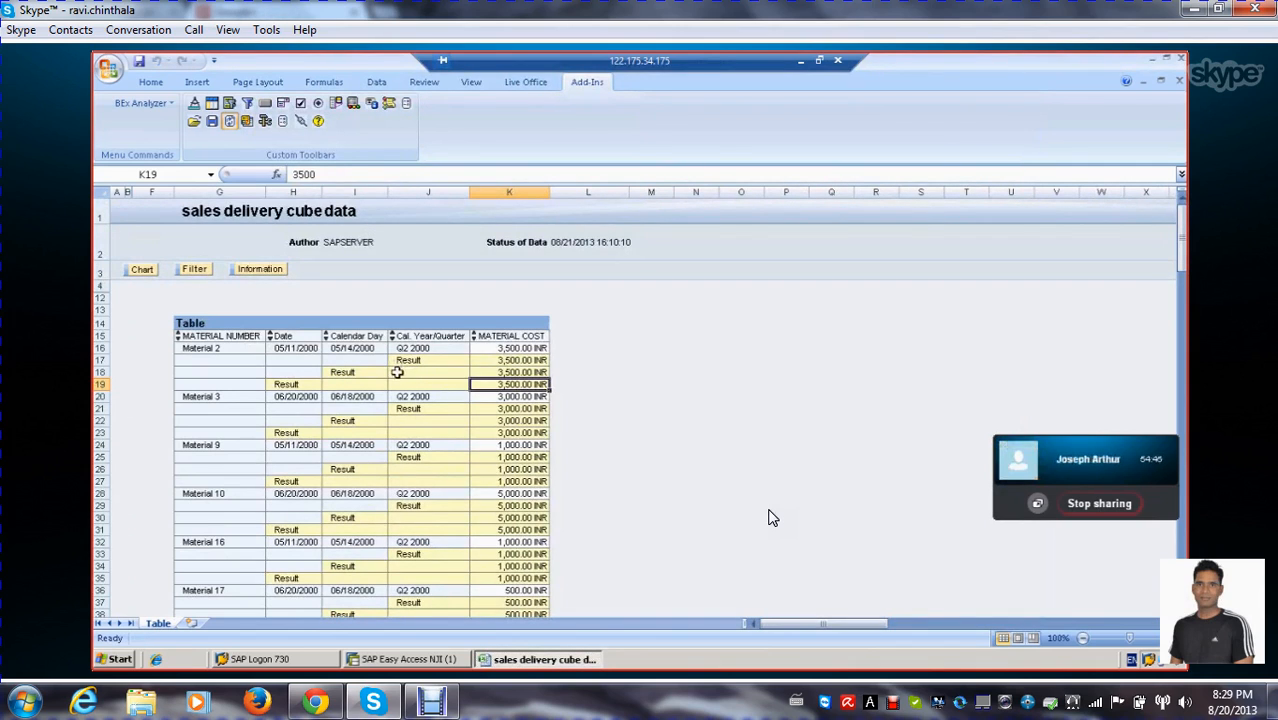
pyautogui.scroll(-1, 464, 387)
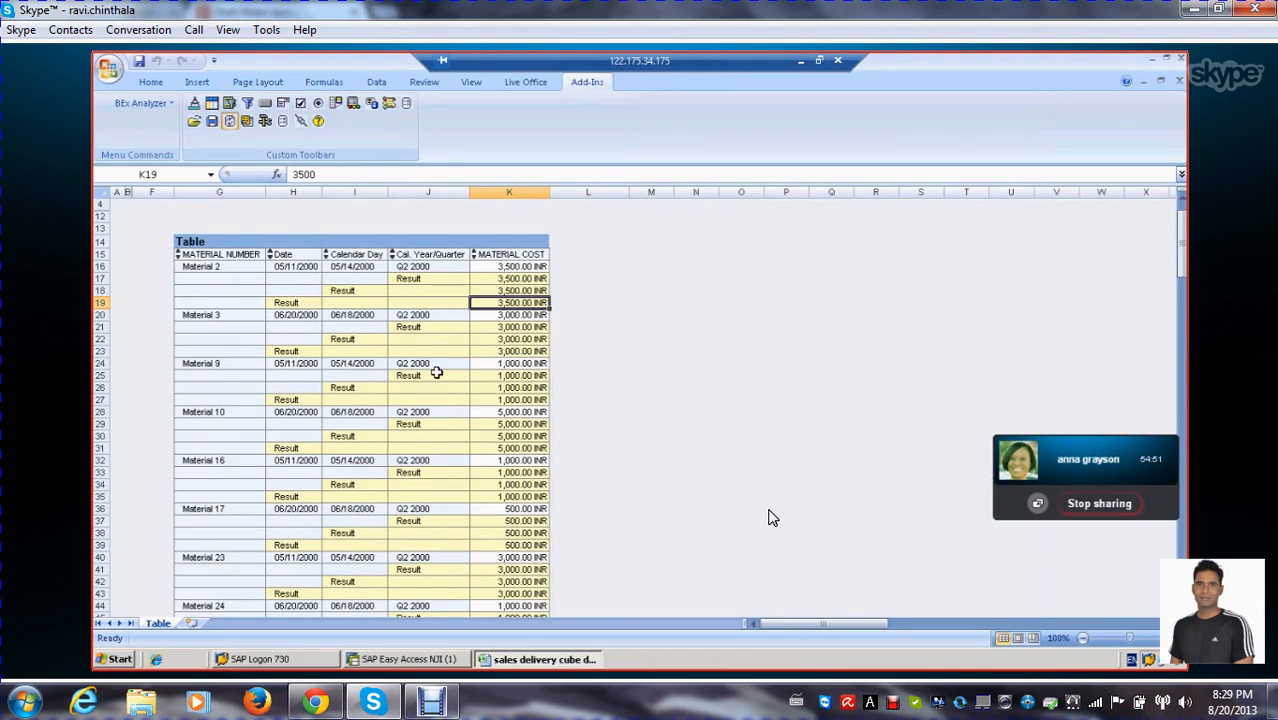
pyautogui.scroll(1, 423, 378)
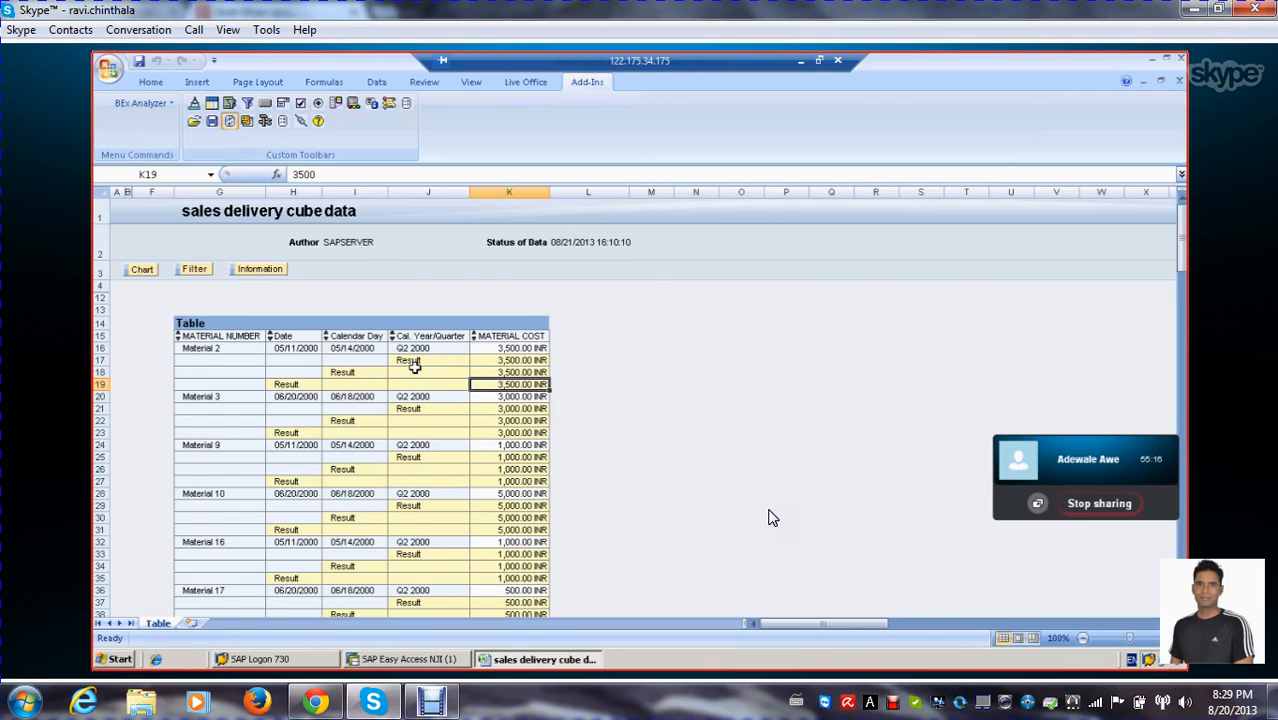
pyautogui.scroll(-1, 770, 517)
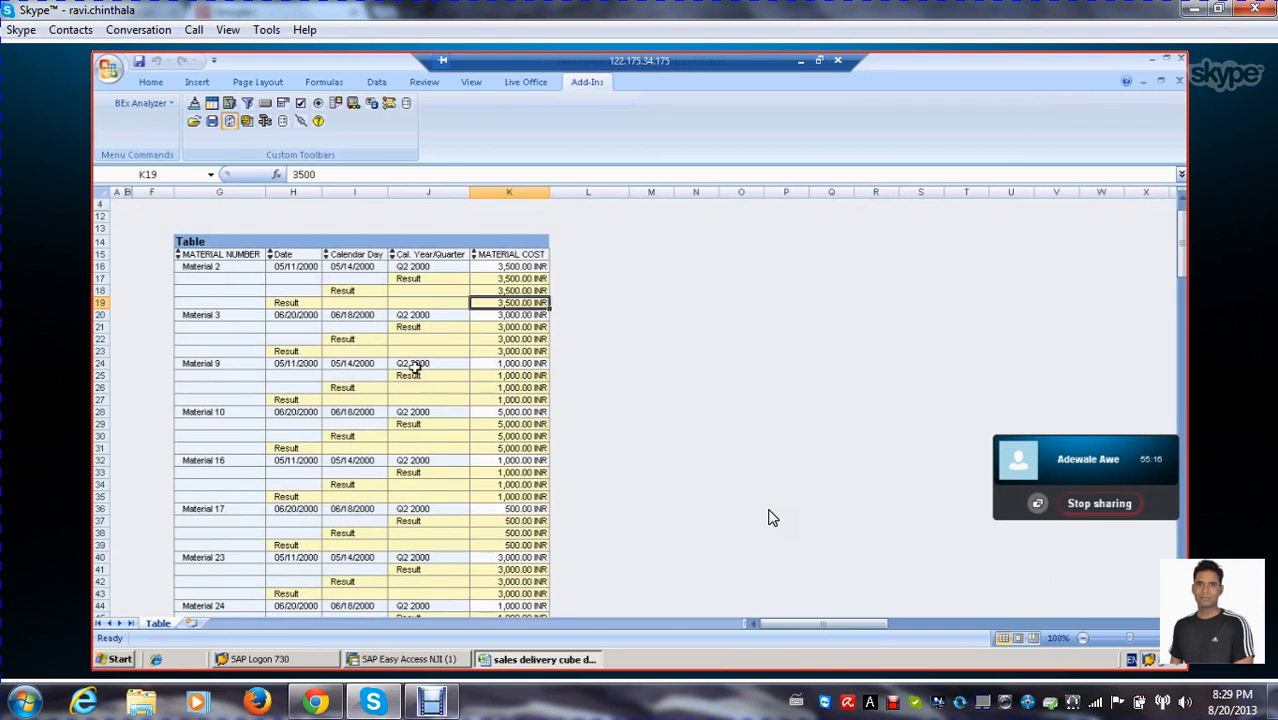
pyautogui.scroll(-3, 770, 517)
pyautogui.scroll(5, 770, 517)
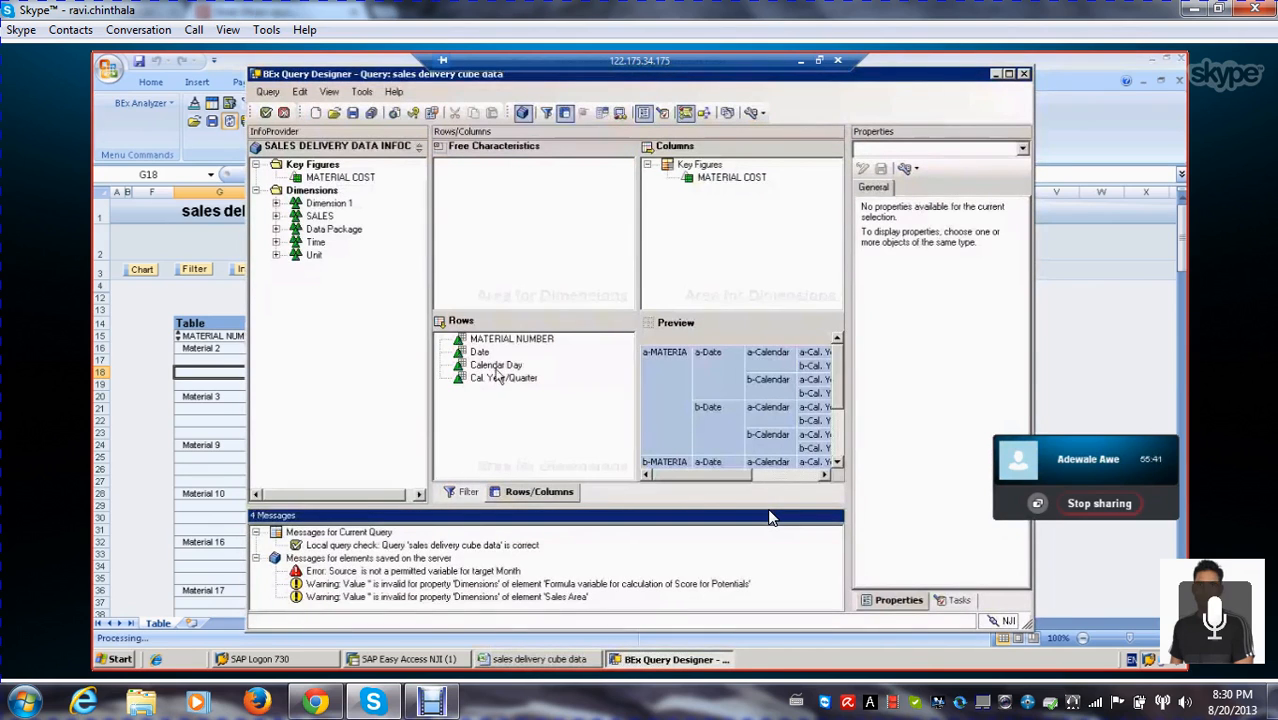
# Review the query's row characteristics Calendar Day, Cal. Year/Quarter and MATERIAL NUMBER, and its MATERIAL COST key figure
pyautogui.click(496, 367)
pyautogui.click(502, 378)
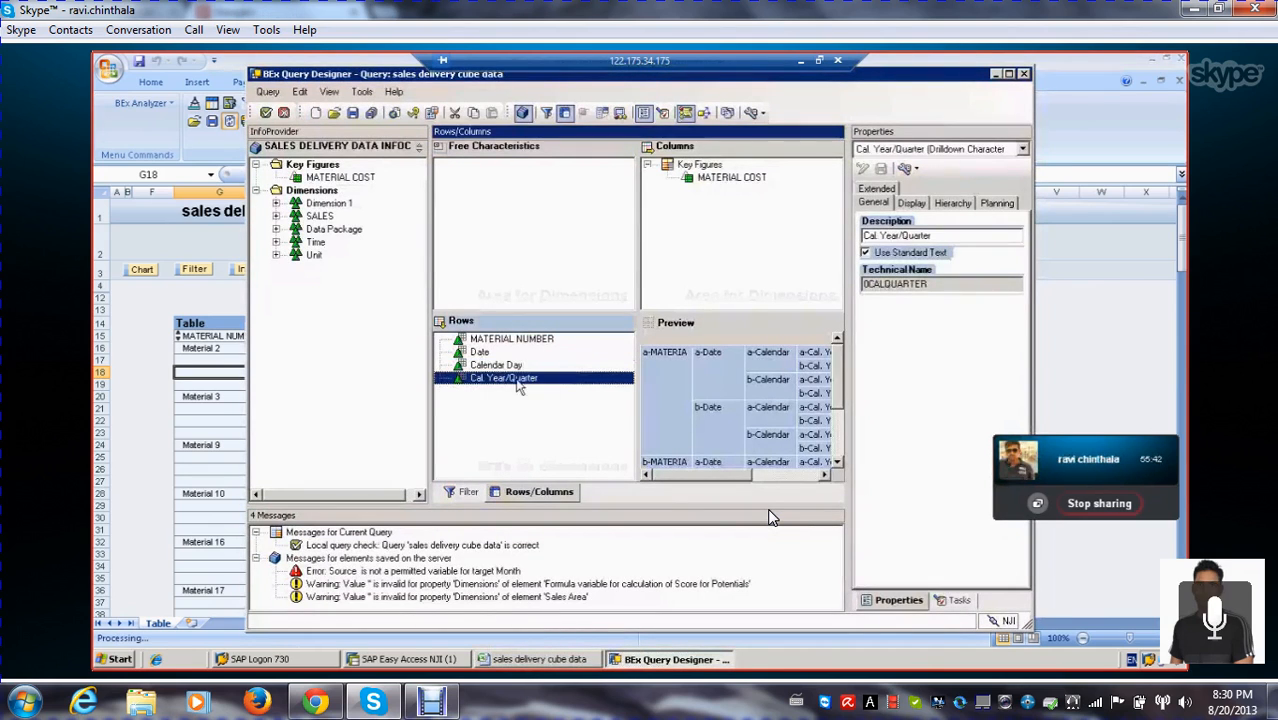
pyautogui.click(496, 366)
pyautogui.click(722, 180)
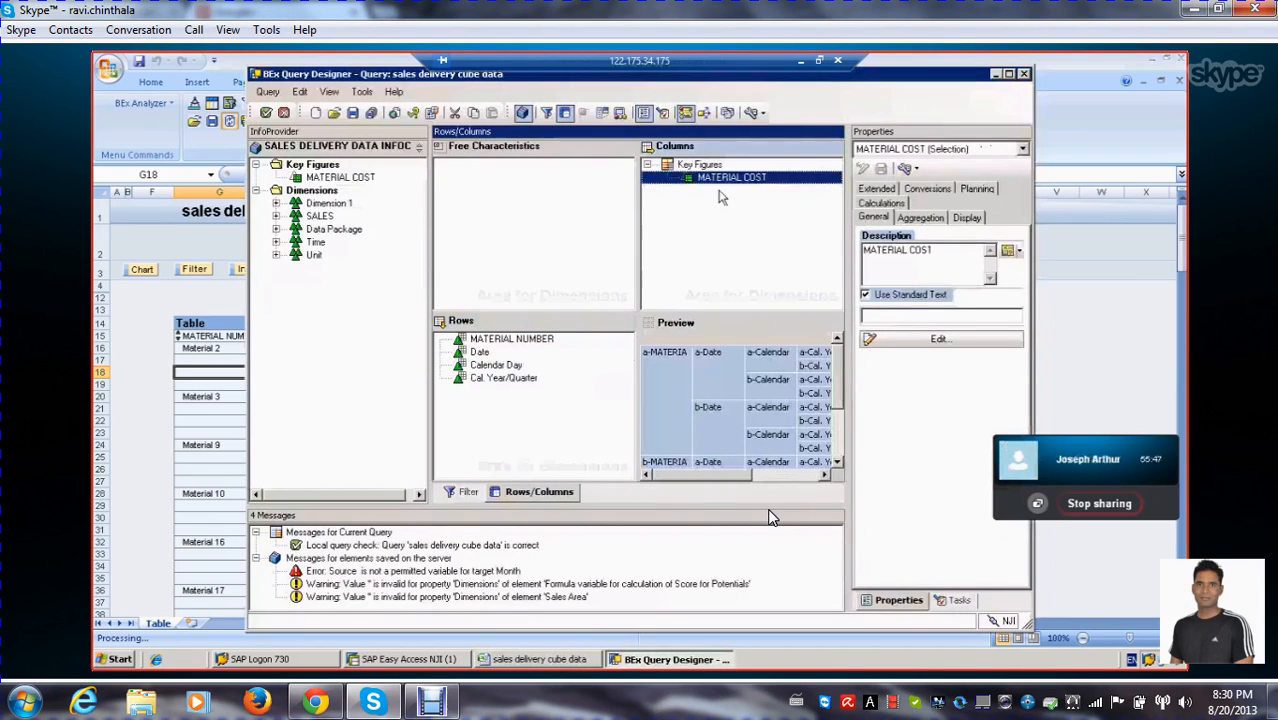
pyautogui.click(504, 342)
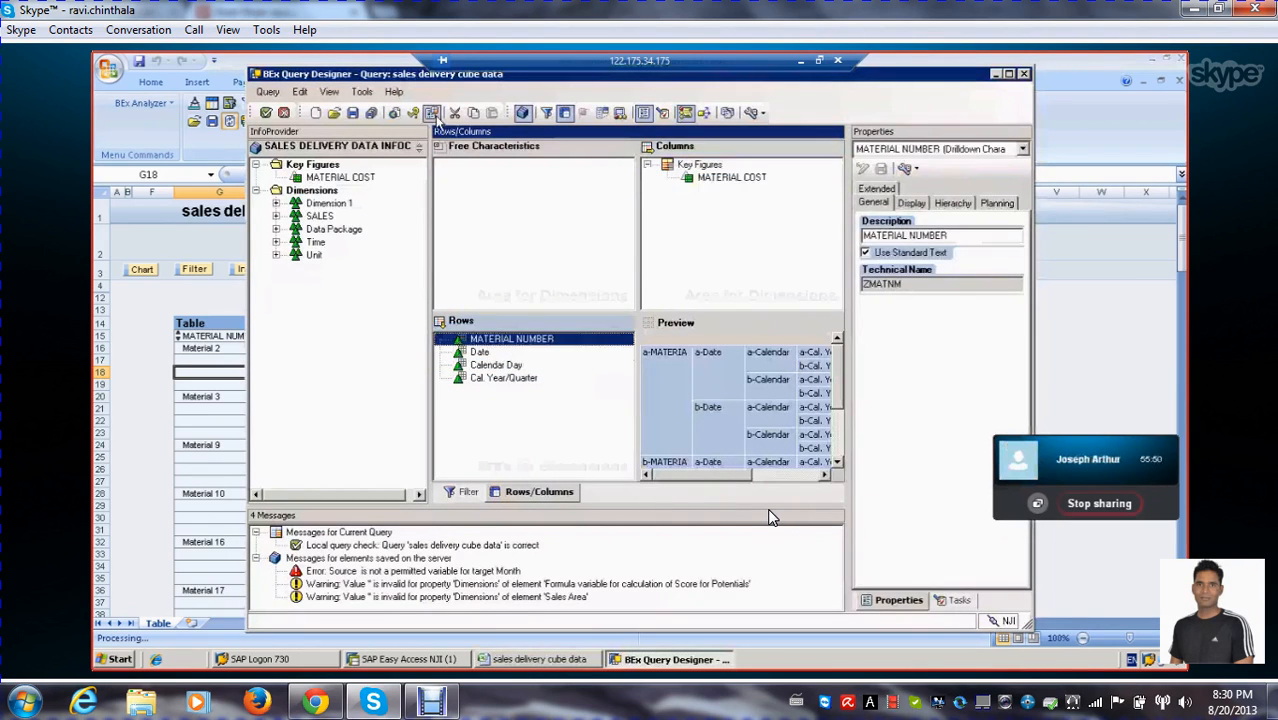
# Create a new text variable for the query's description, with the description QUARTER and technical name ZQUARTER_TXT
pyautogui.click(431, 113)
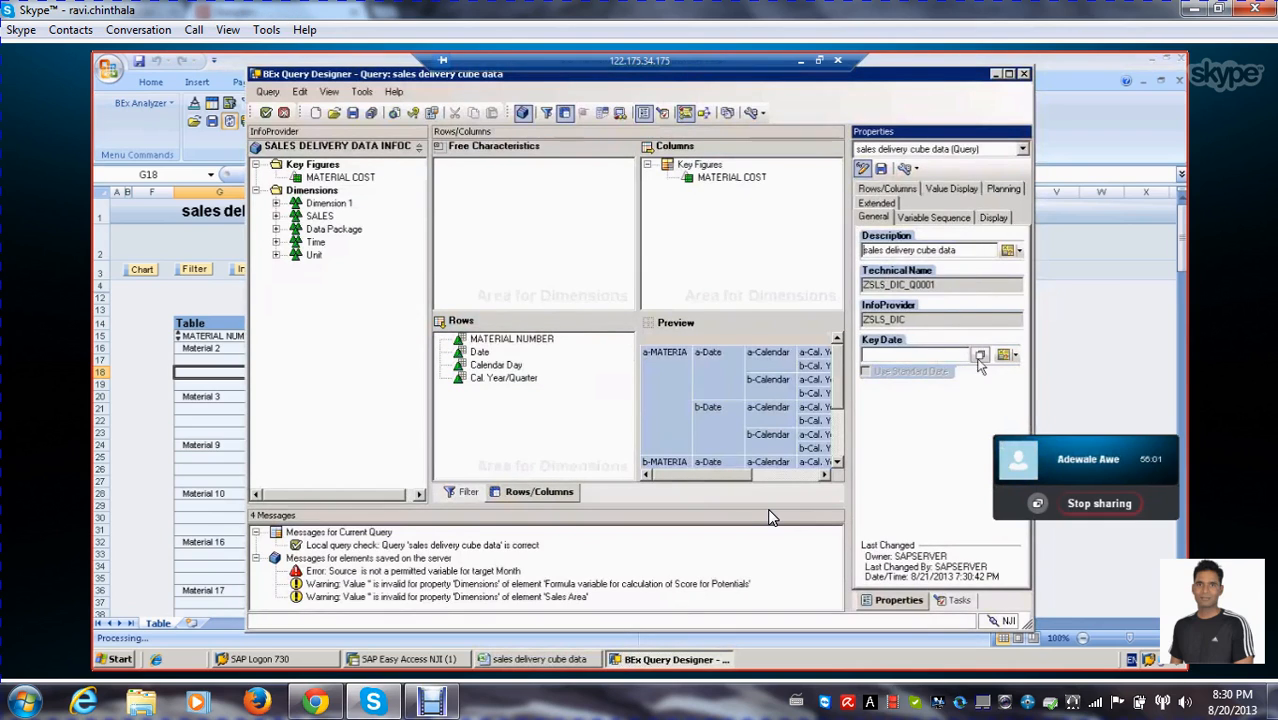
pyautogui.click(1019, 252)
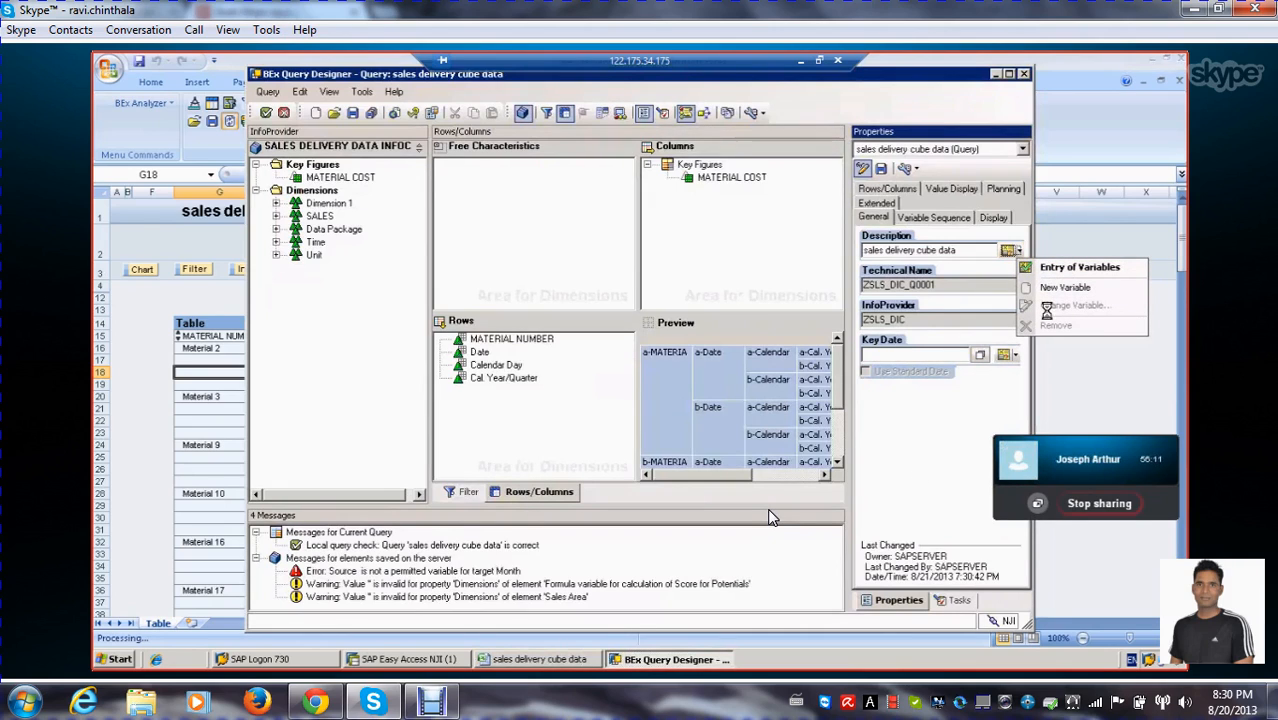
pyautogui.click(1057, 289)
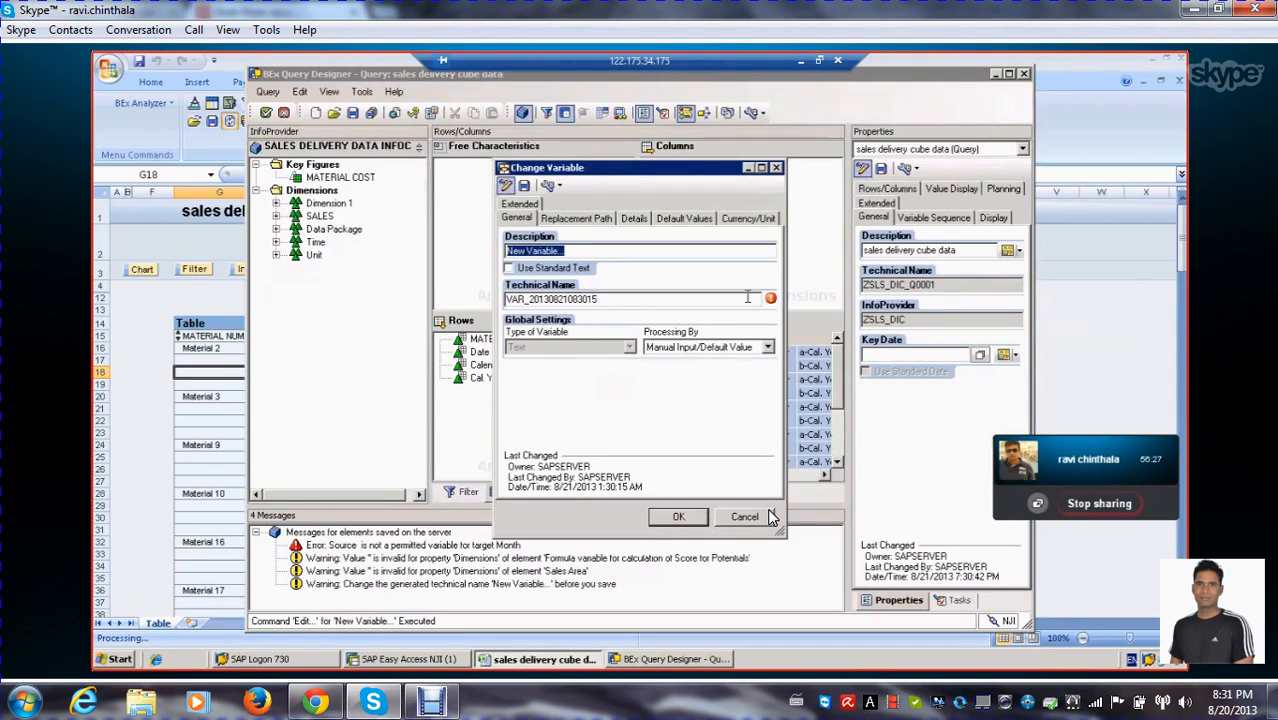
pyautogui.write('qU')
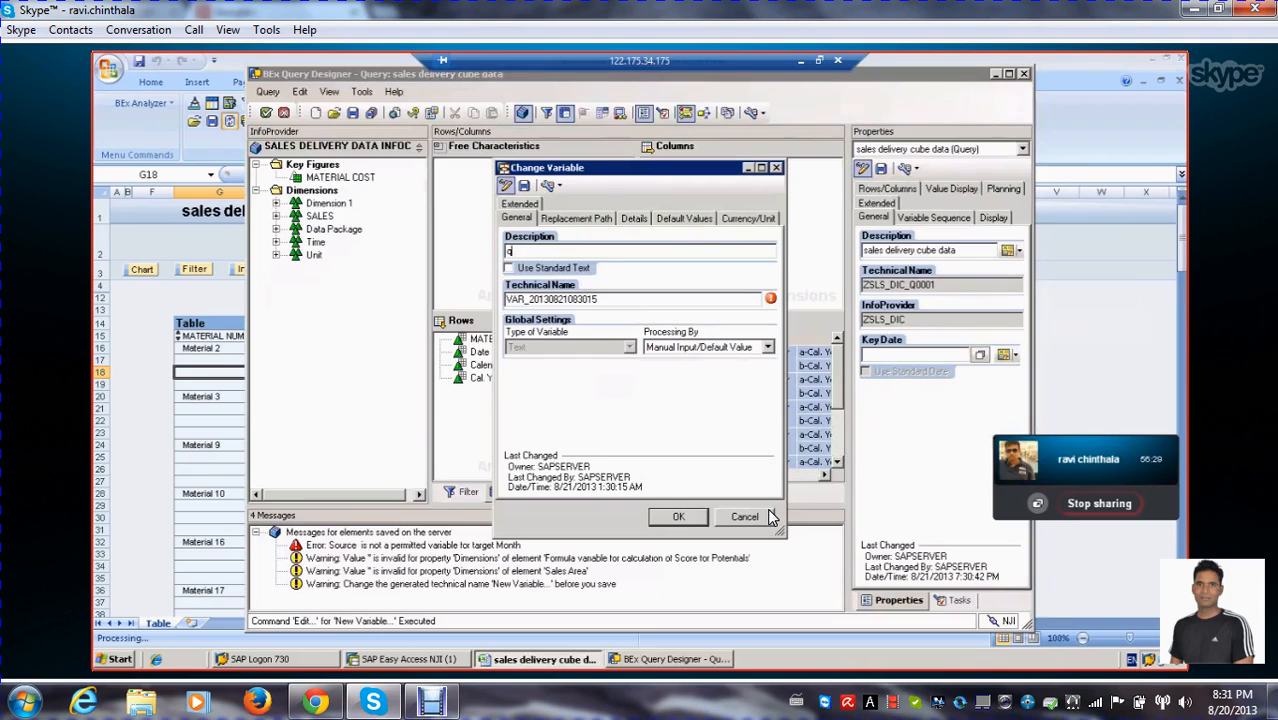
pyautogui.write('QUARTER')
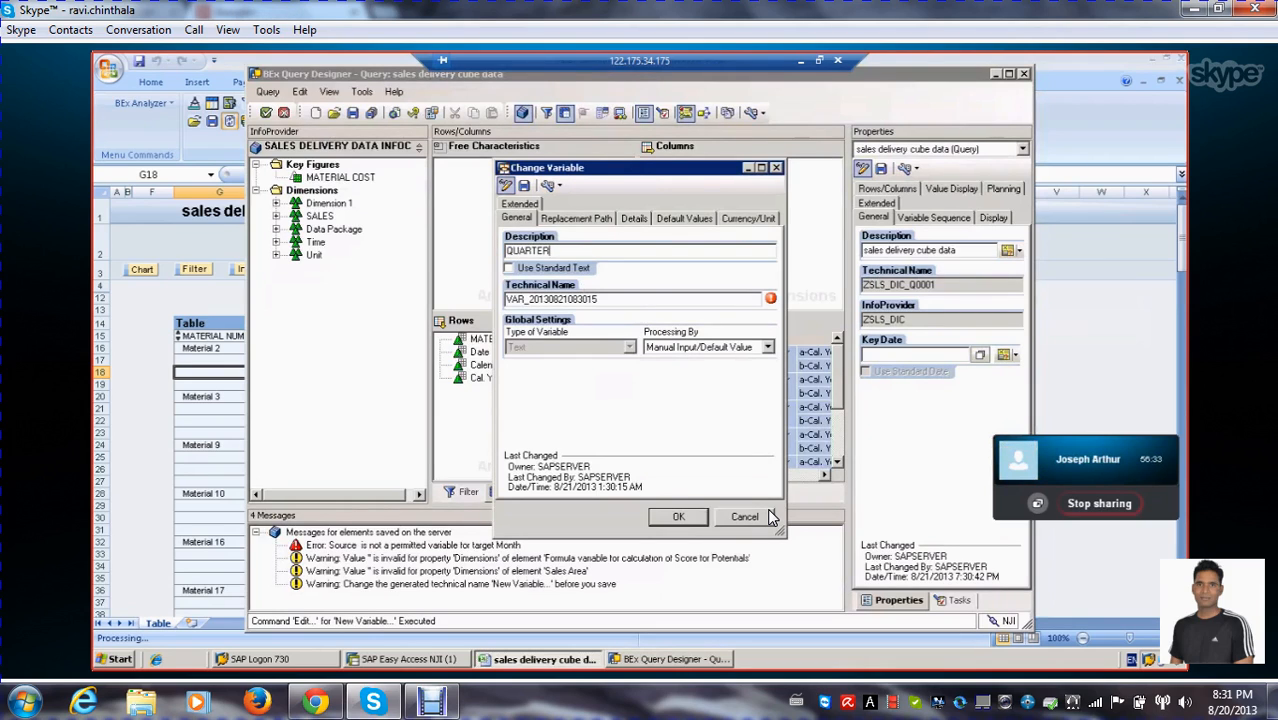
pyautogui.moveTo(616, 300); pyautogui.dragTo(431, 300)
pyautogui.write('Z')
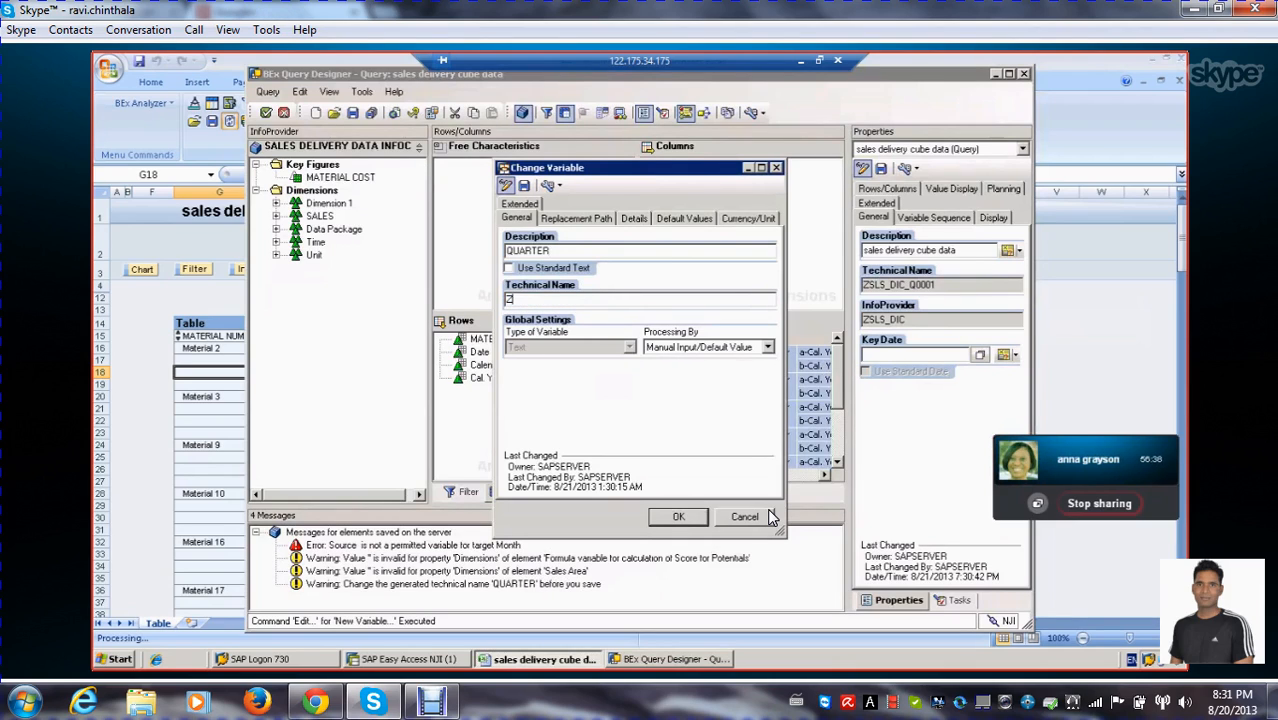
pyautogui.write('QUARTER')
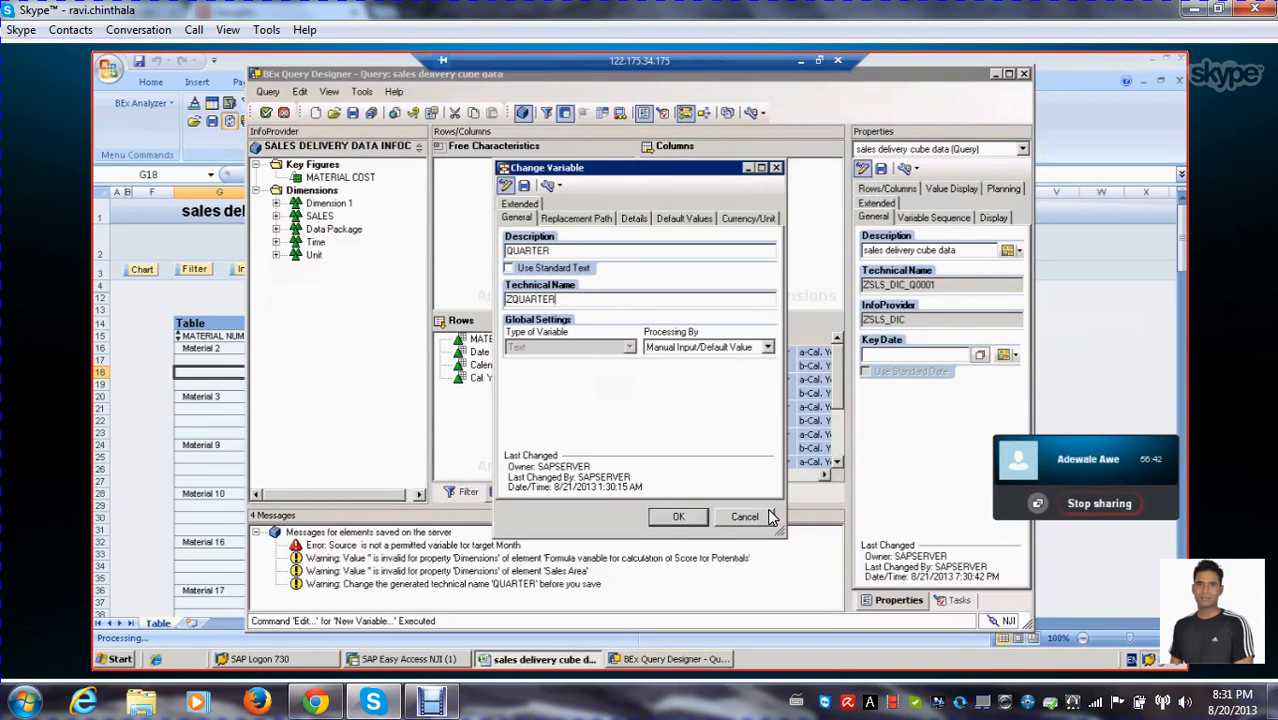
pyautogui.write('_TXT')
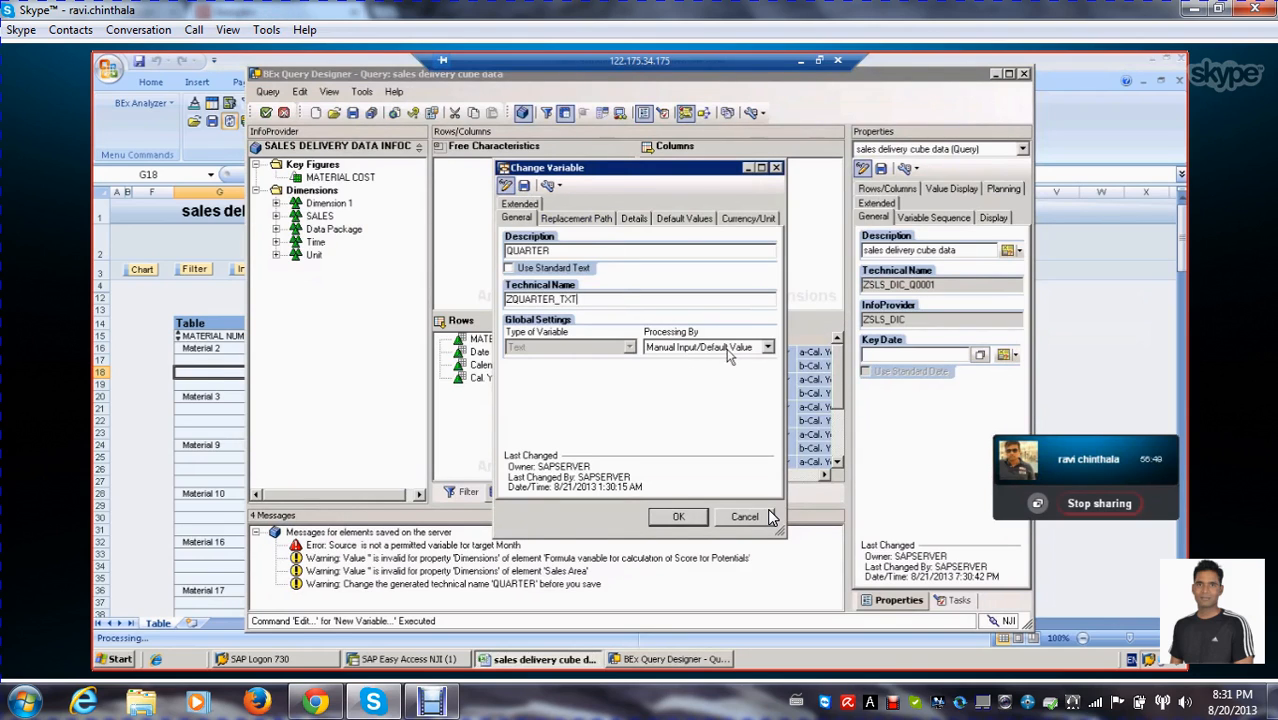
# Set the variable's processing to Replacement Path with reference characteristic Cal. Year/Quarter, save it and insert it into the query description
pyautogui.click(767, 348)
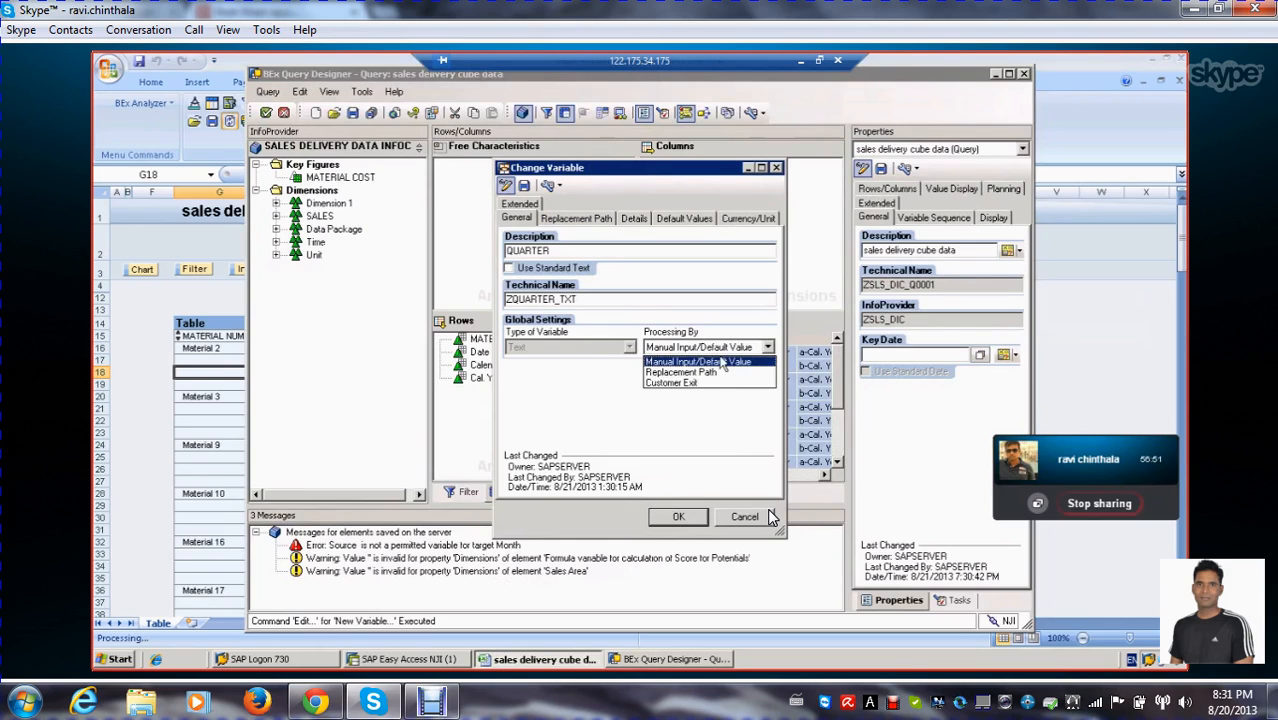
pyautogui.click(690, 373)
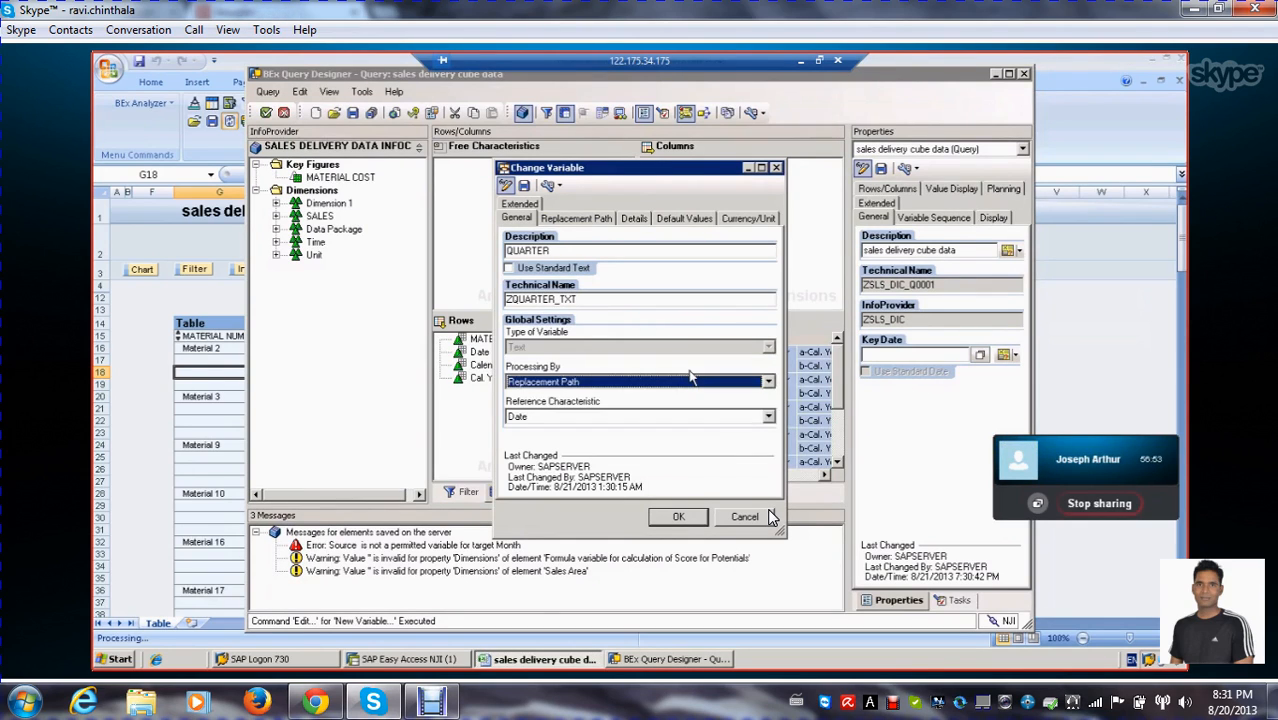
pyautogui.click(768, 418)
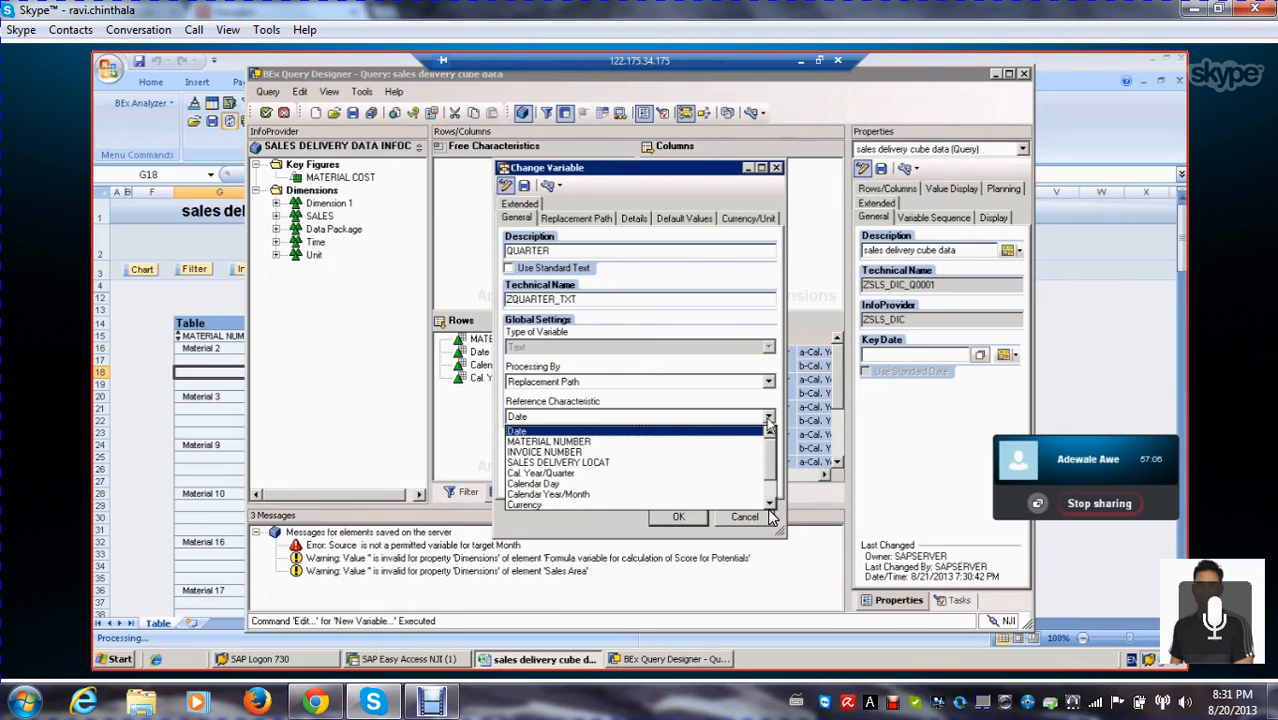
pyautogui.click(582, 475)
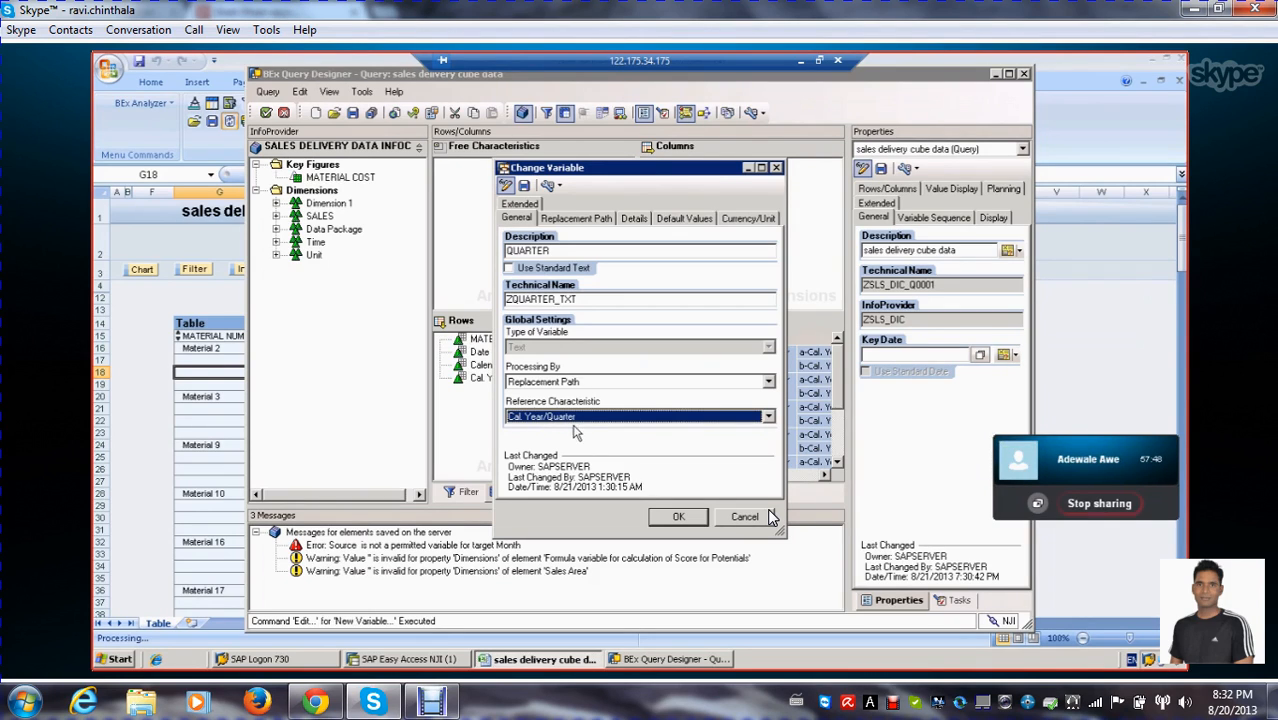
pyautogui.click(523, 187)
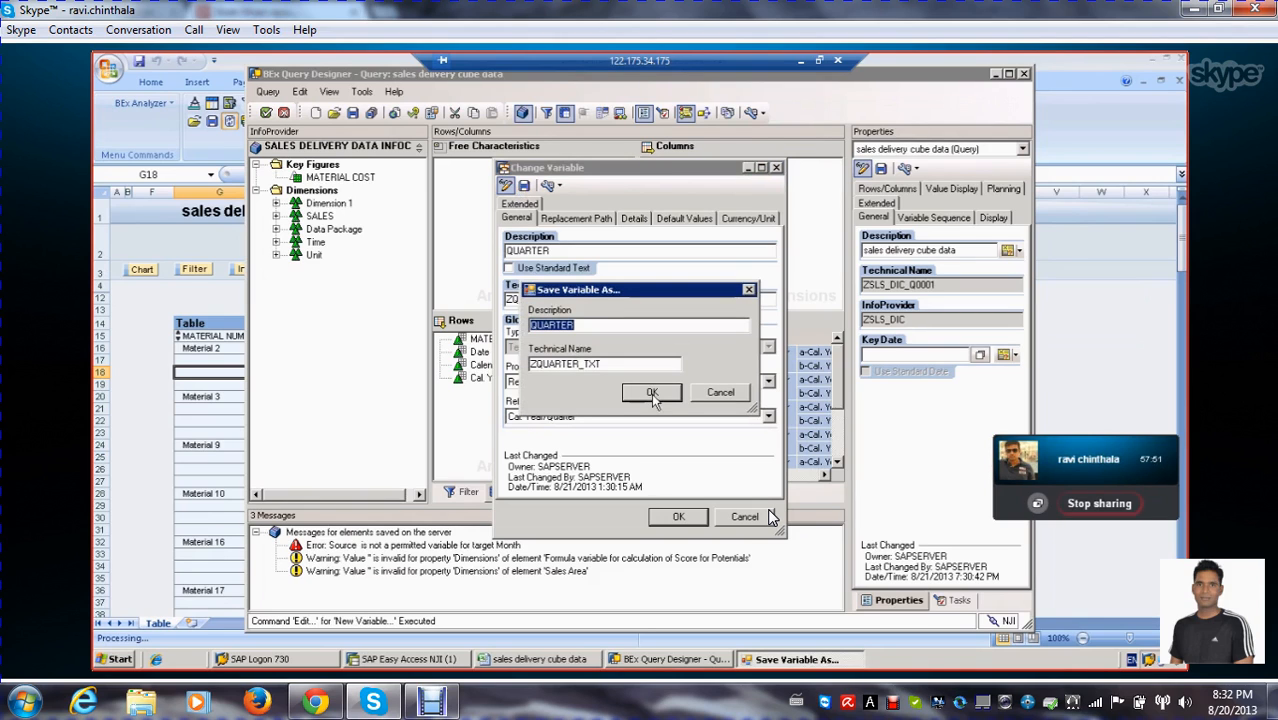
pyautogui.click(652, 393)
pyautogui.click(683, 516)
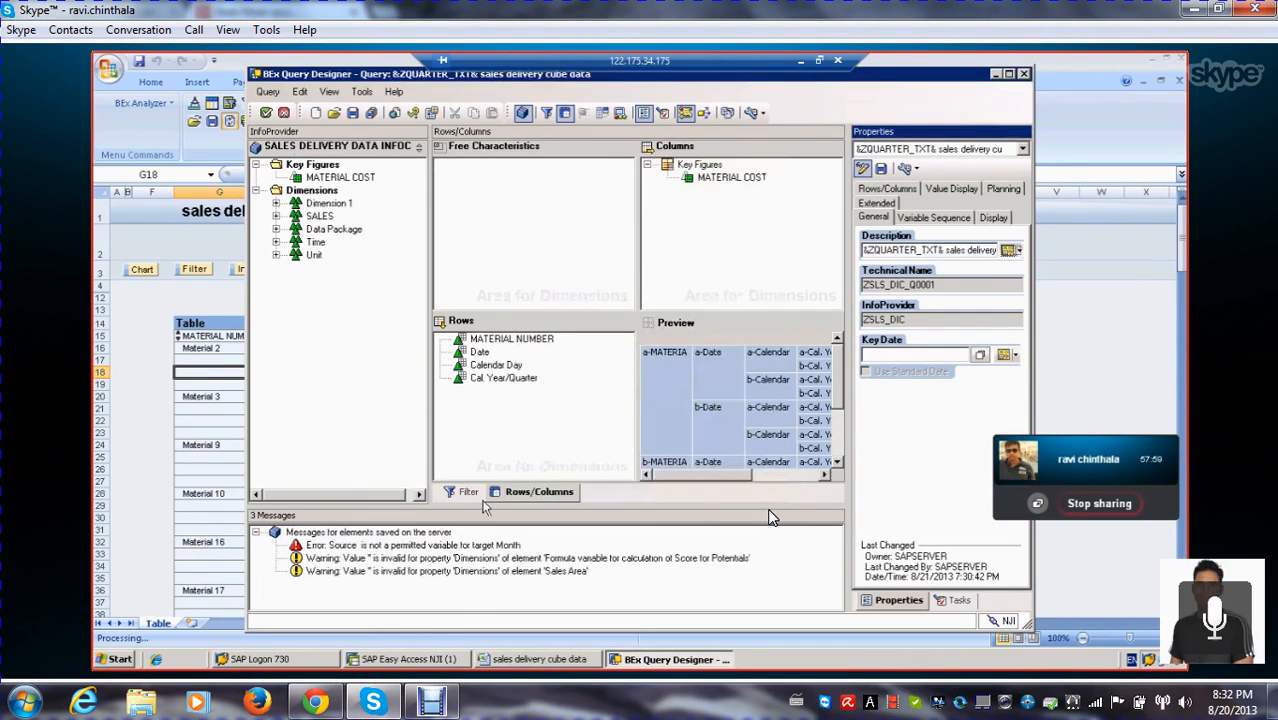
# Save the query, run it for Cal. Year/Quarter 1.1998 and review the report title and material cost table
pyautogui.click(358, 112)
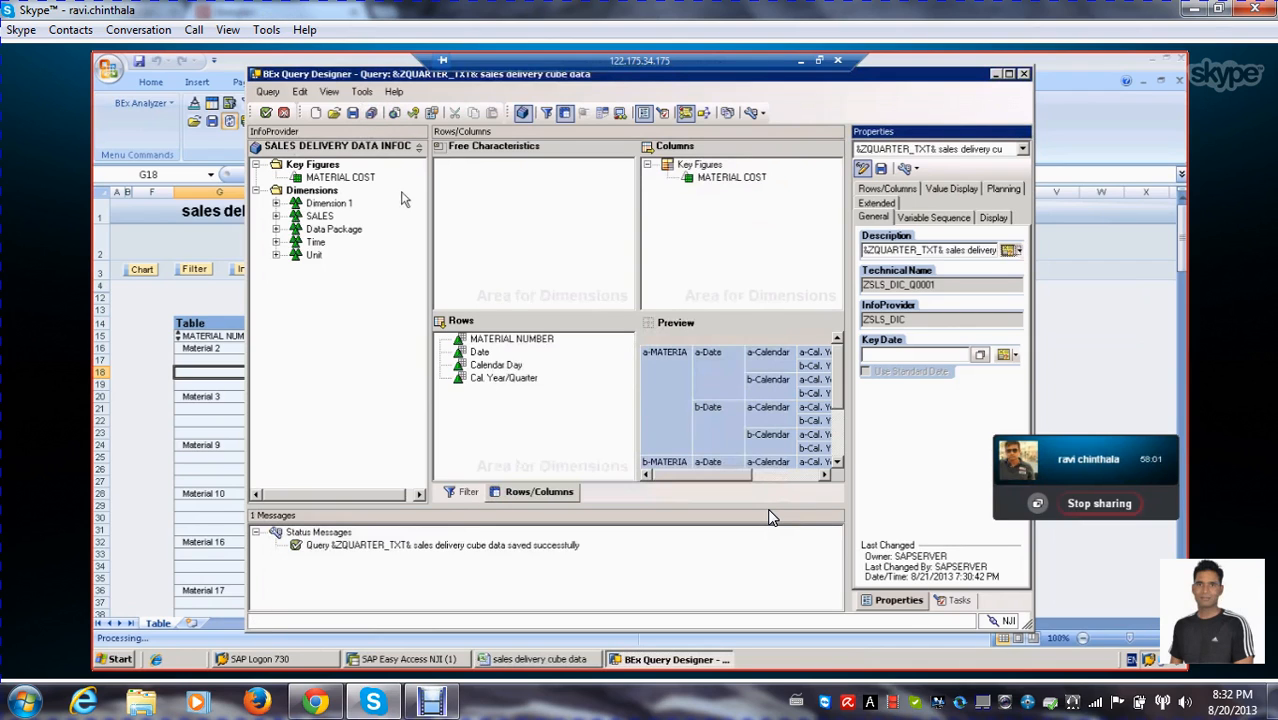
pyautogui.click(353, 112)
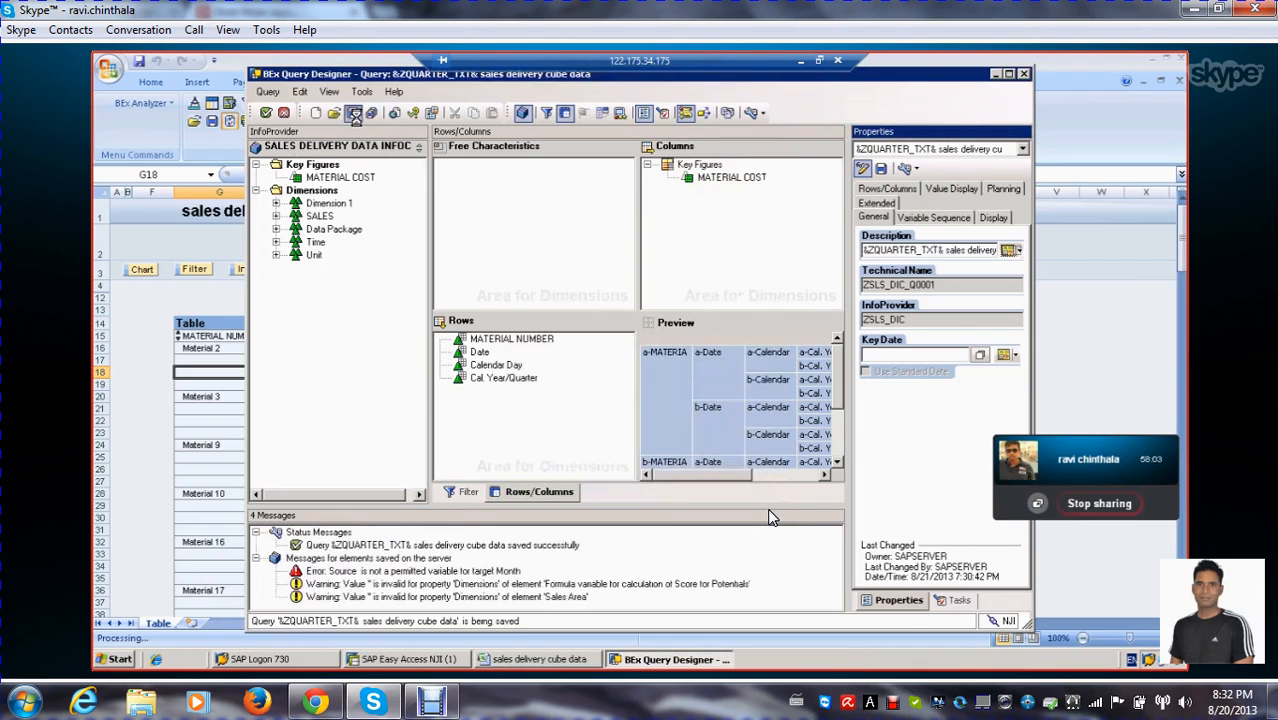
pyautogui.click(265, 112)
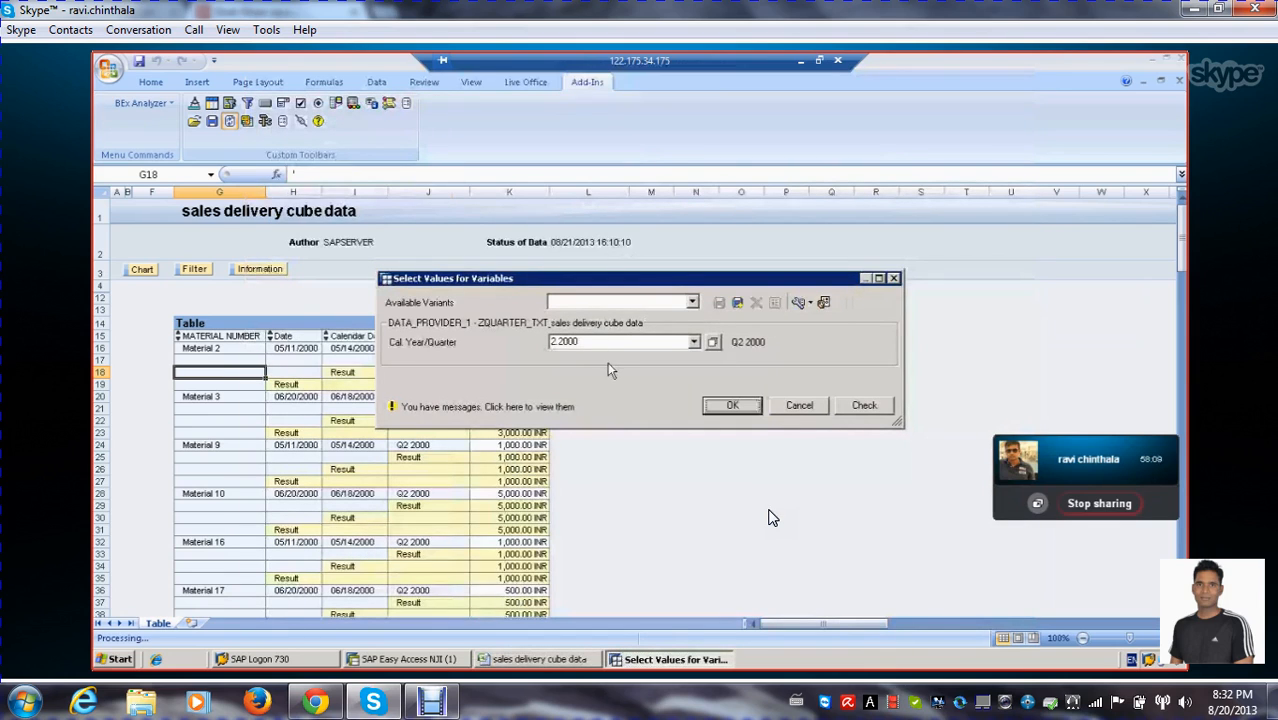
pyautogui.click(693, 341)
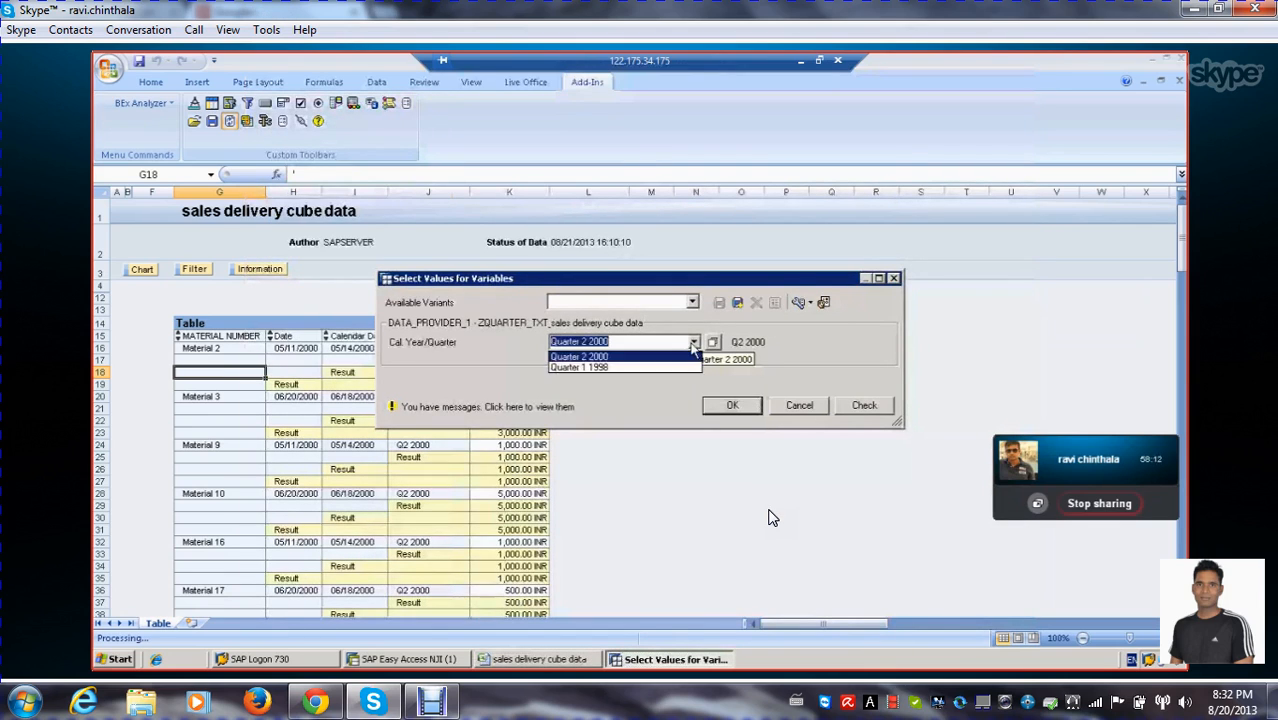
pyautogui.click(613, 369)
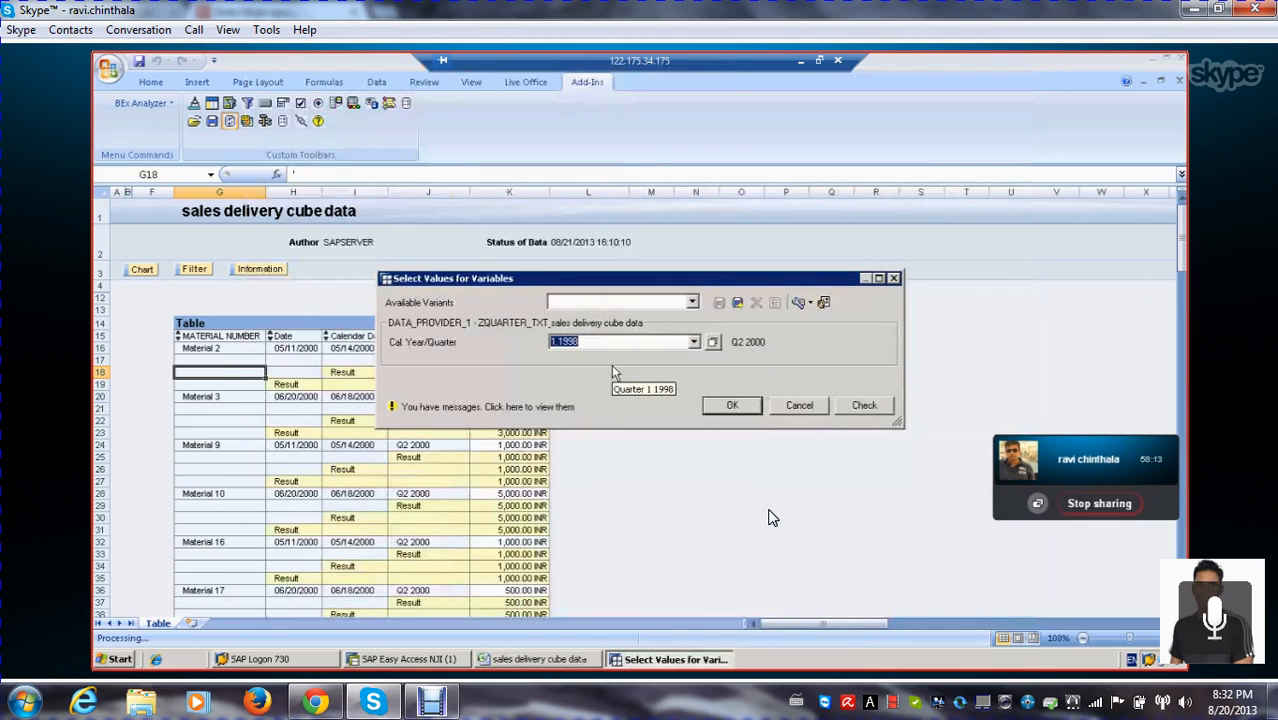
pyautogui.click(732, 408)
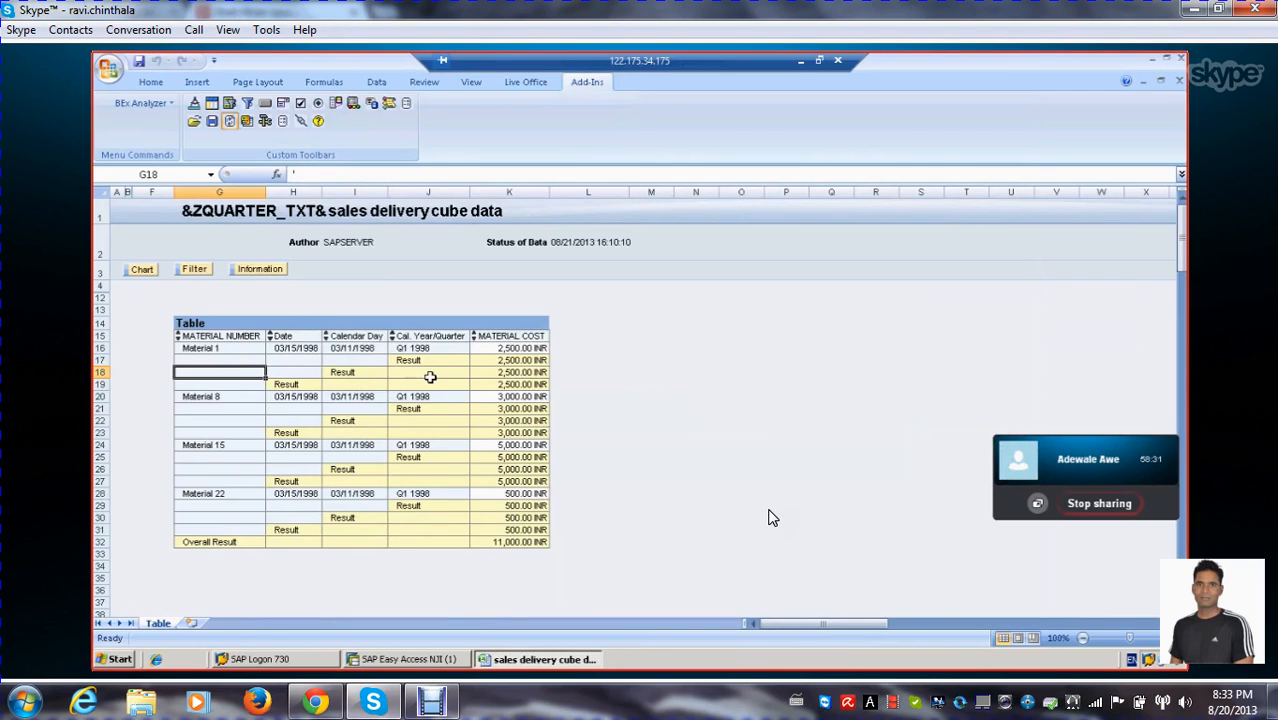
pyautogui.scroll(-1, 770, 517)
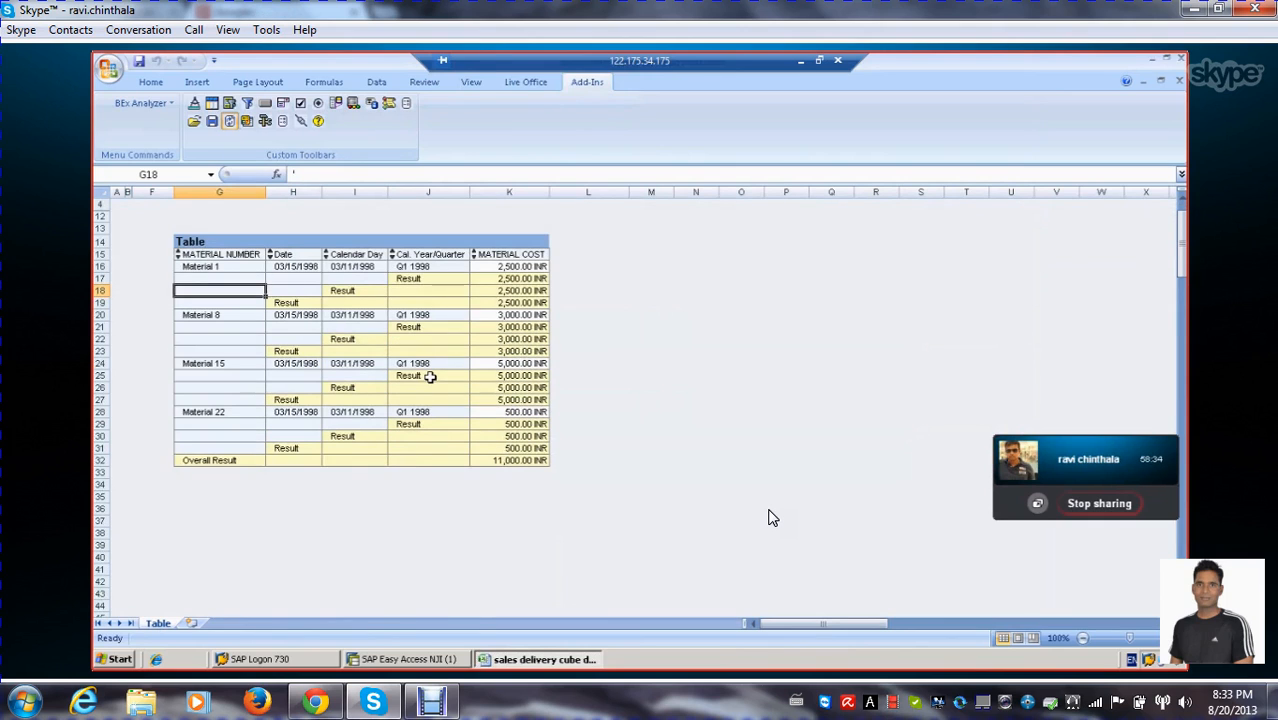
pyautogui.scroll(1, 770, 517)
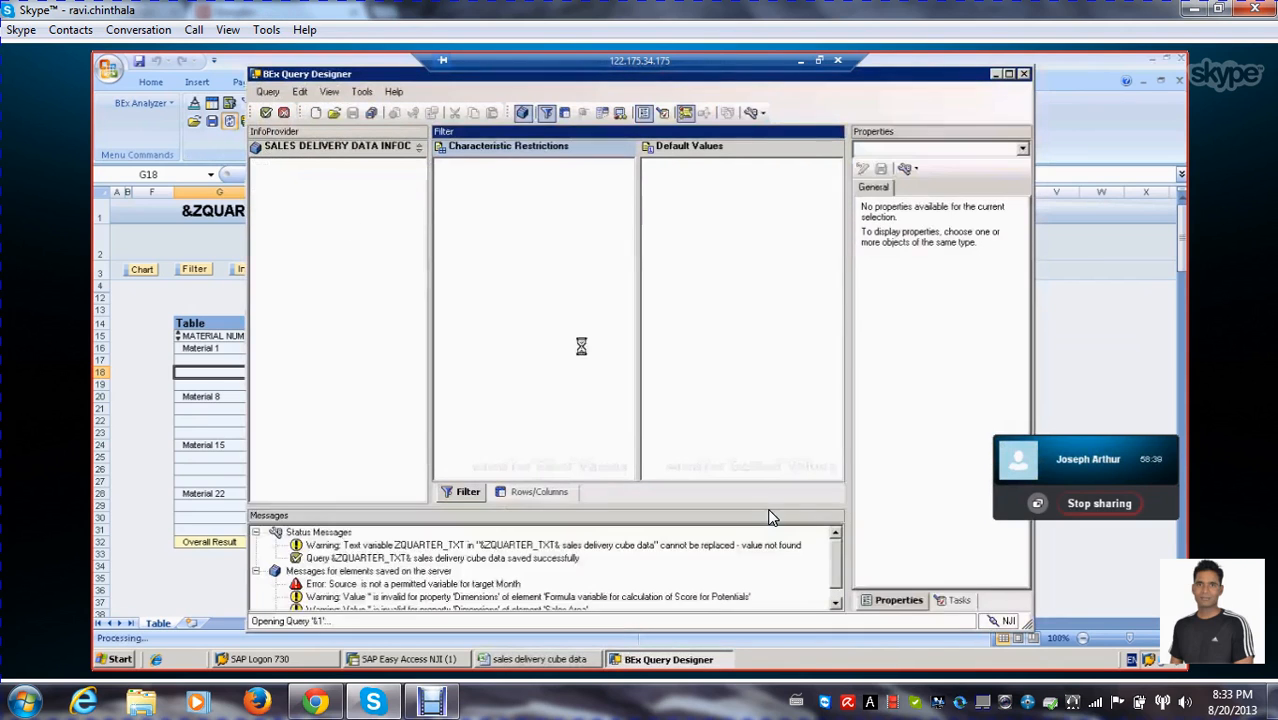
# Review the properties of the Cal. Year/Quarter and Calendar Day row characteristics in the reopened query
pyautogui.click(541, 493)
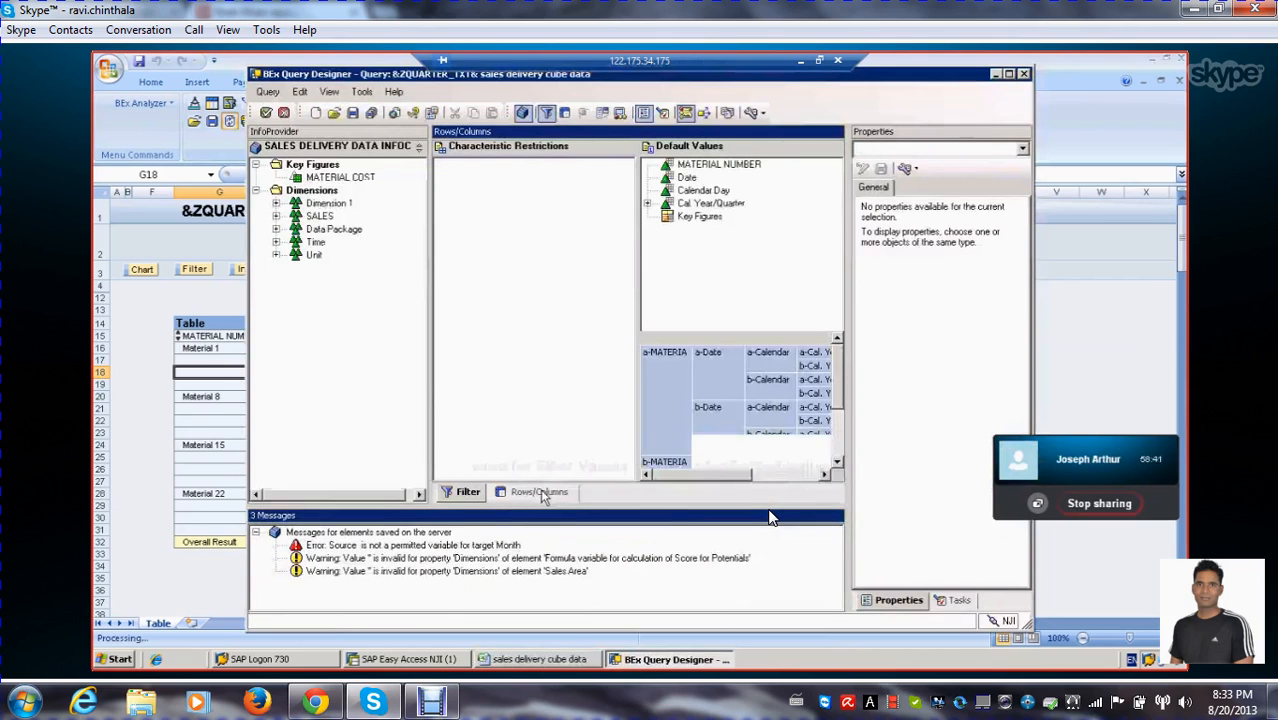
pyautogui.click(496, 379)
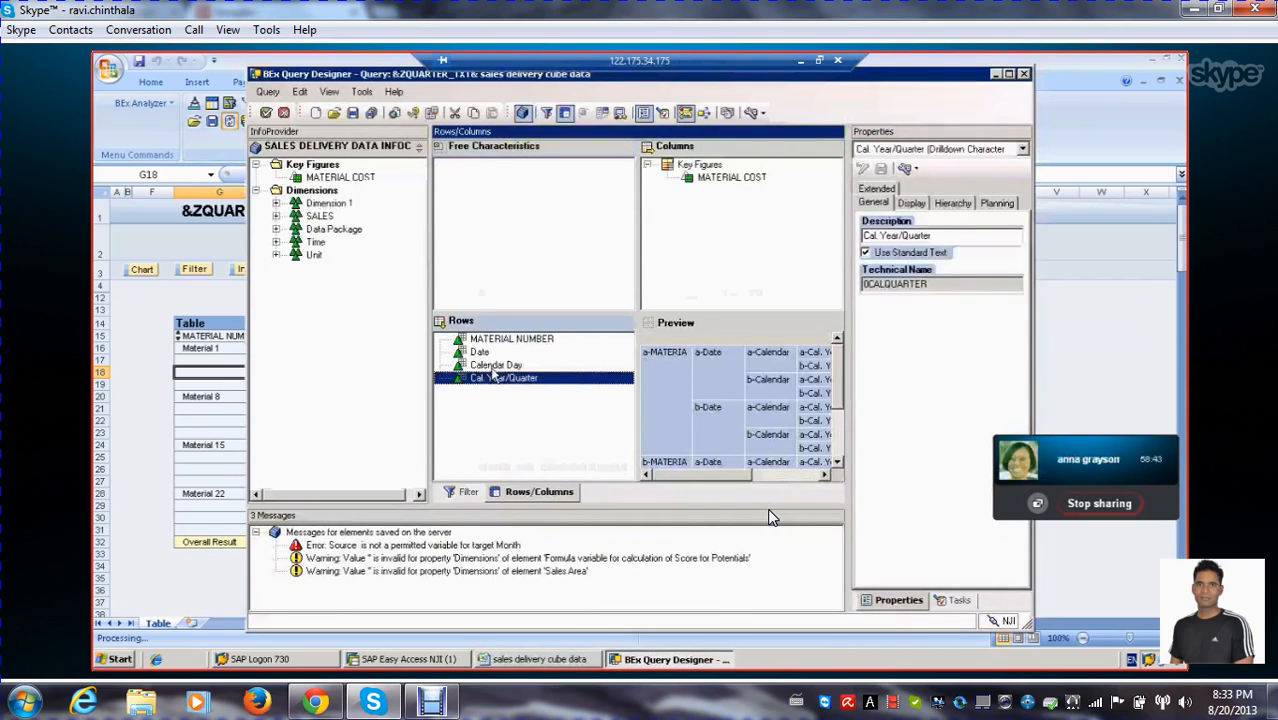
pyautogui.click(493, 366)
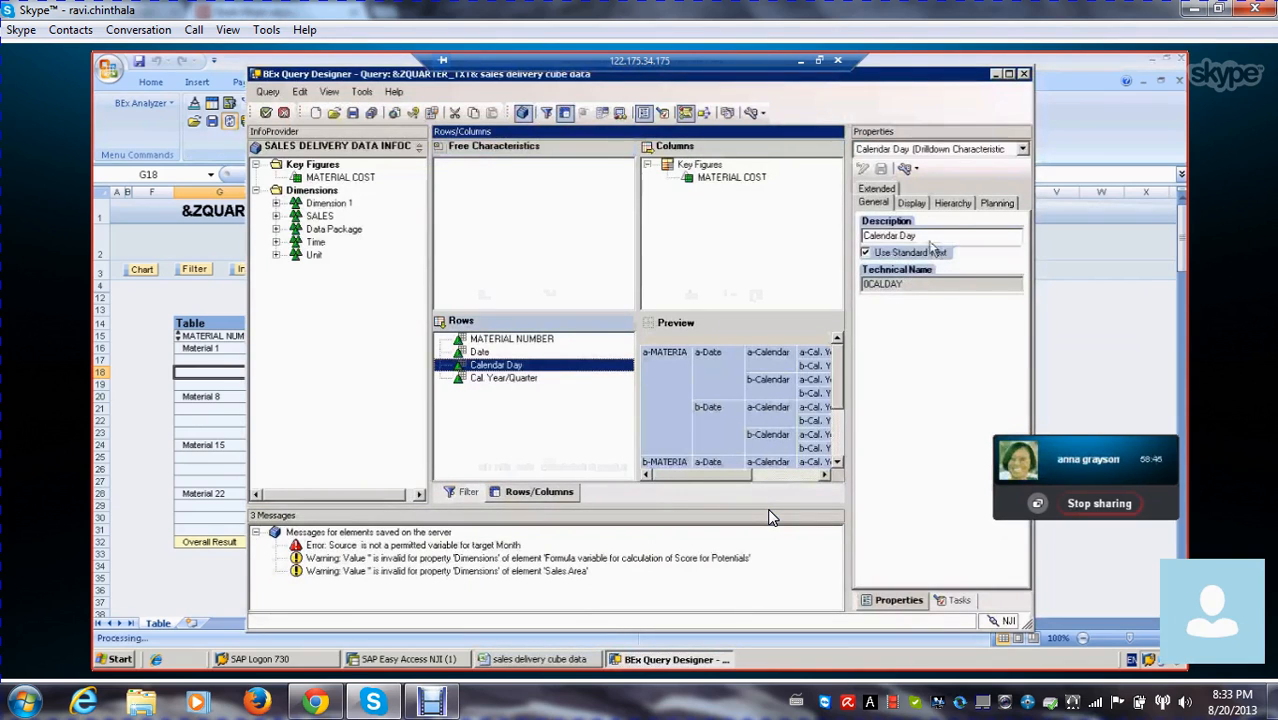
# Open the existing QUARTER text variable for editing from the variable selection for the query's description
pyautogui.click(431, 112)
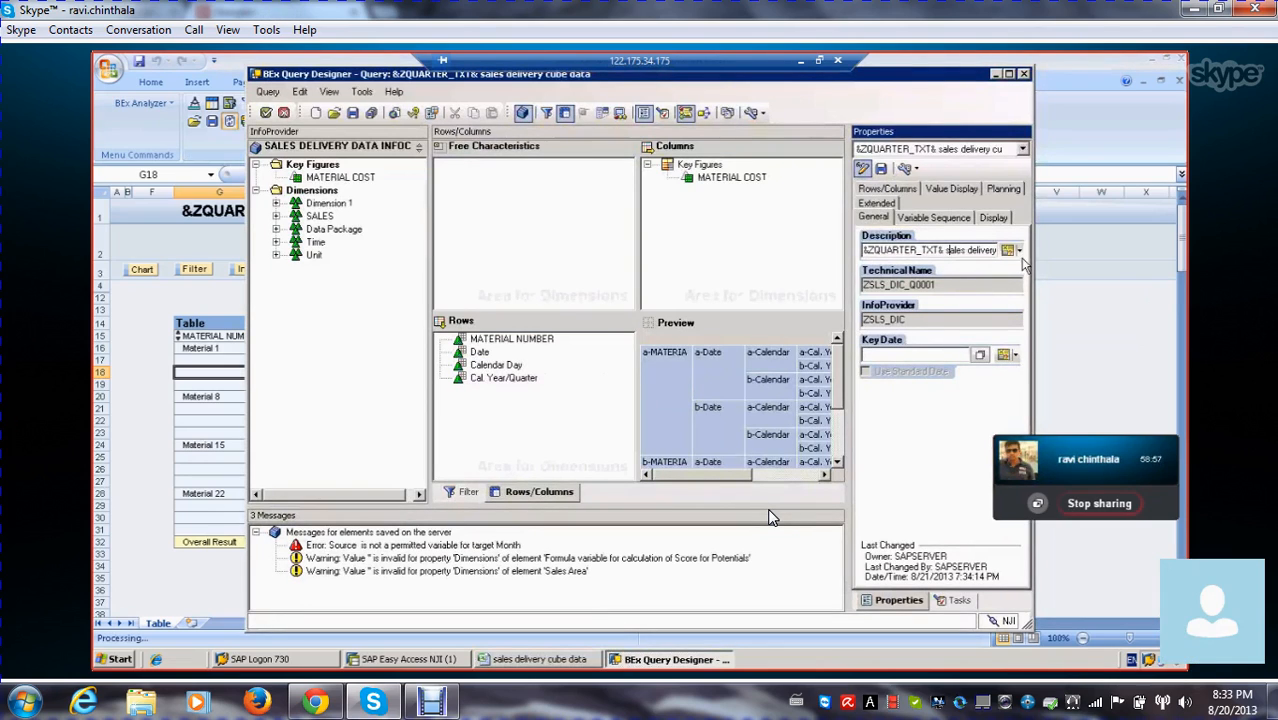
pyautogui.click(1018, 251)
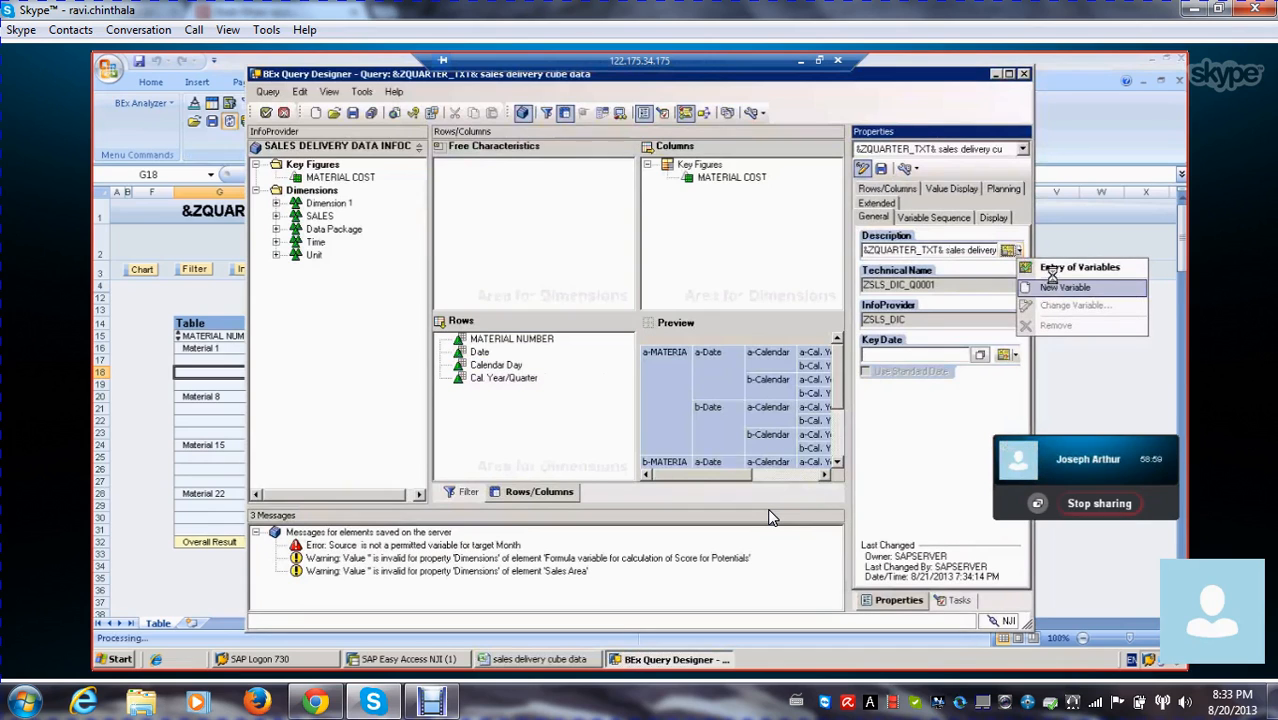
pyautogui.click(1050, 283)
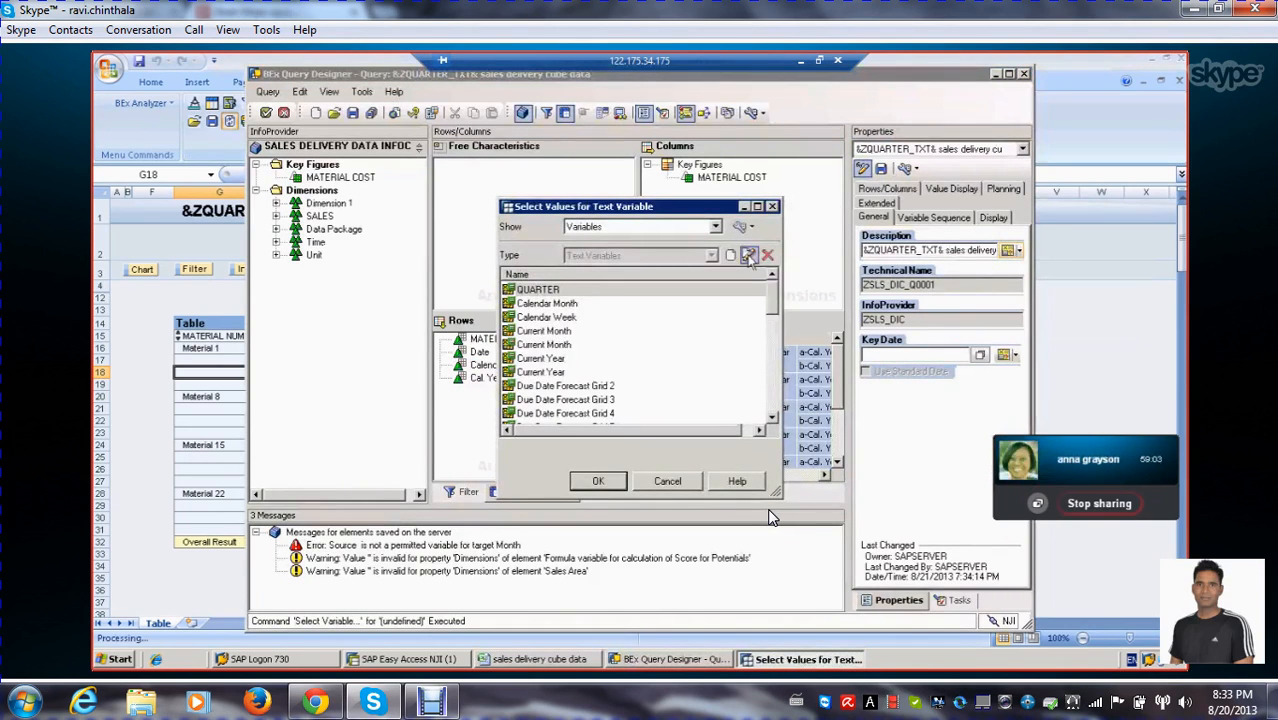
pyautogui.doubleClick(558, 294)
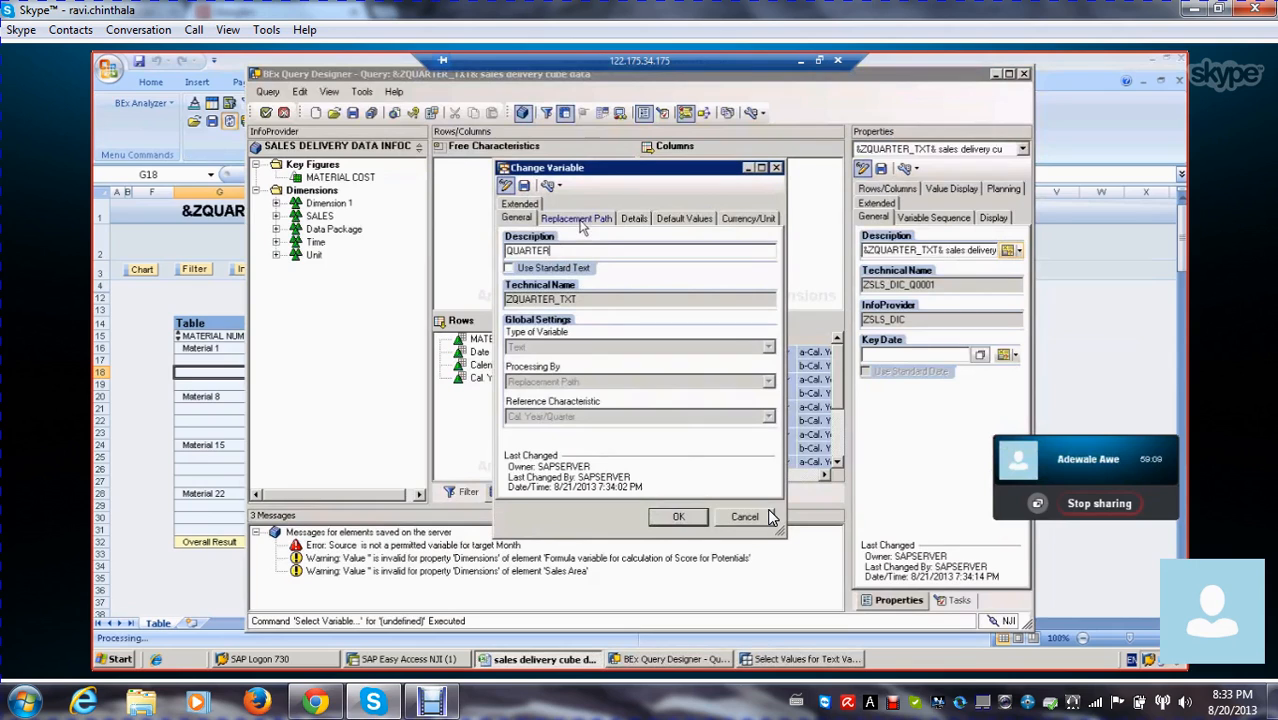
pyautogui.click(507, 189)
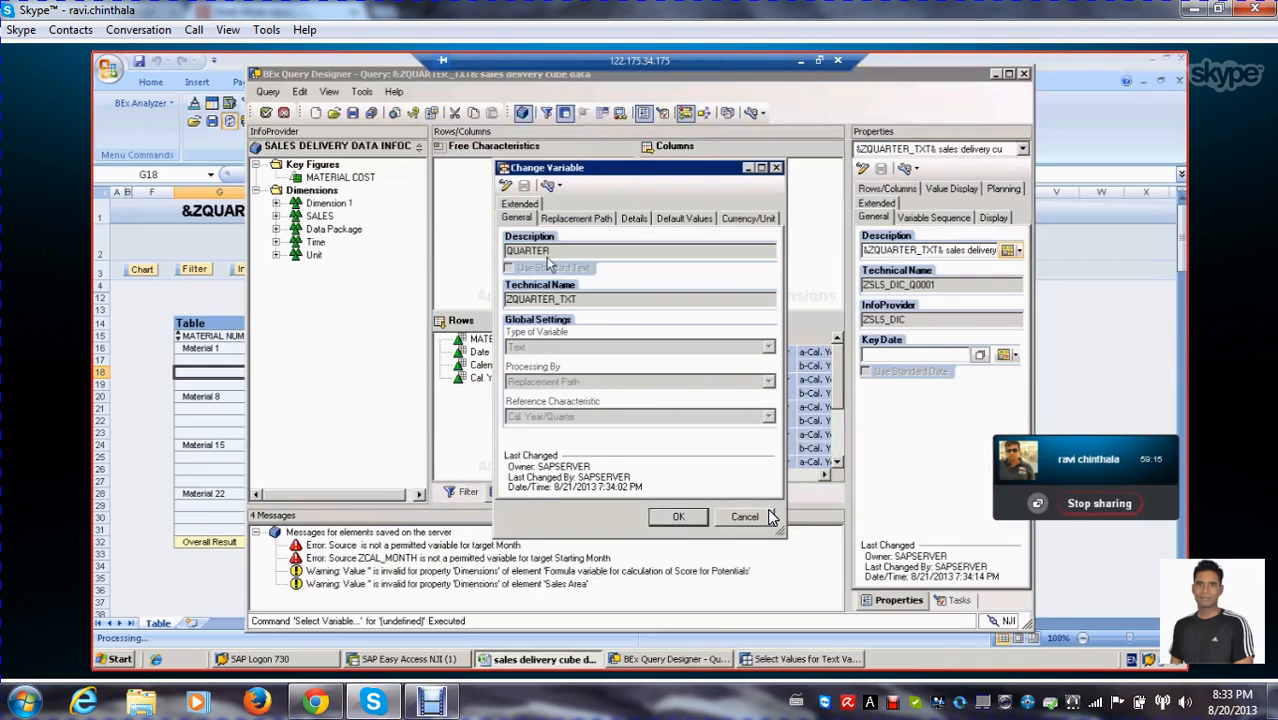
pyautogui.click(507, 187)
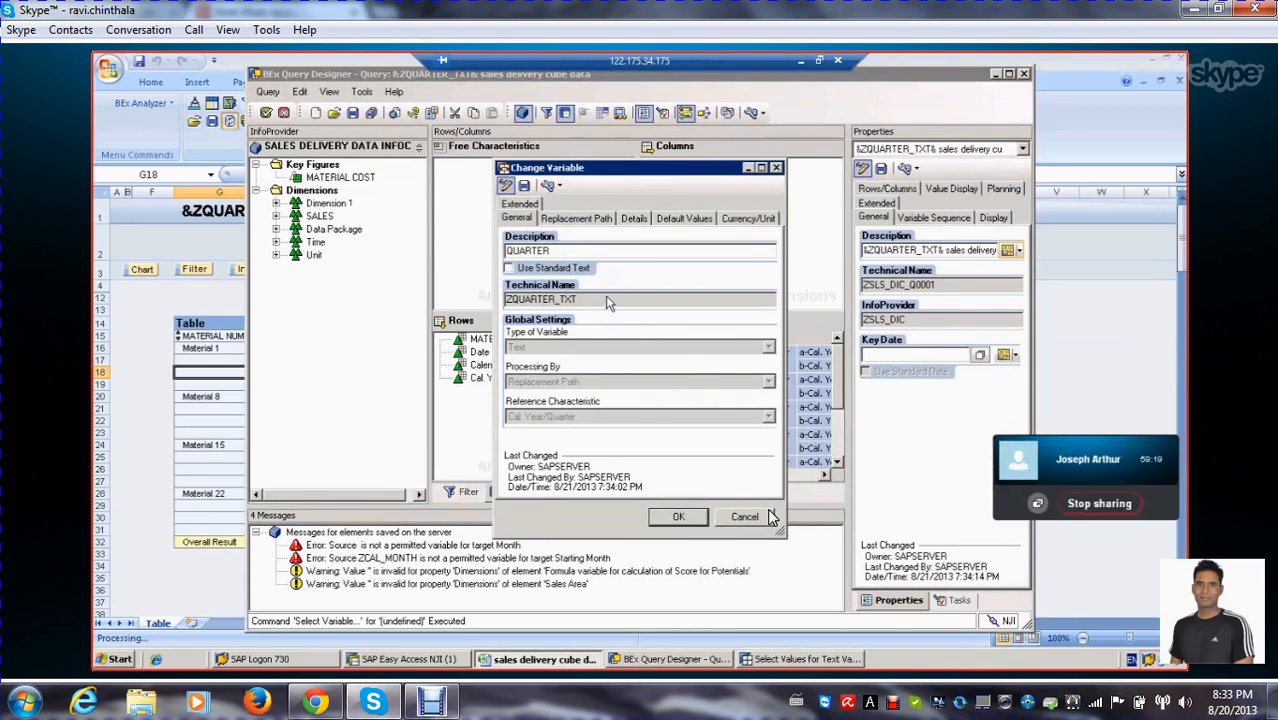
# Examine the QUARTER variable's replacement path, default value, currency/unit and general settings, and close it without changes
pyautogui.click(591, 221)
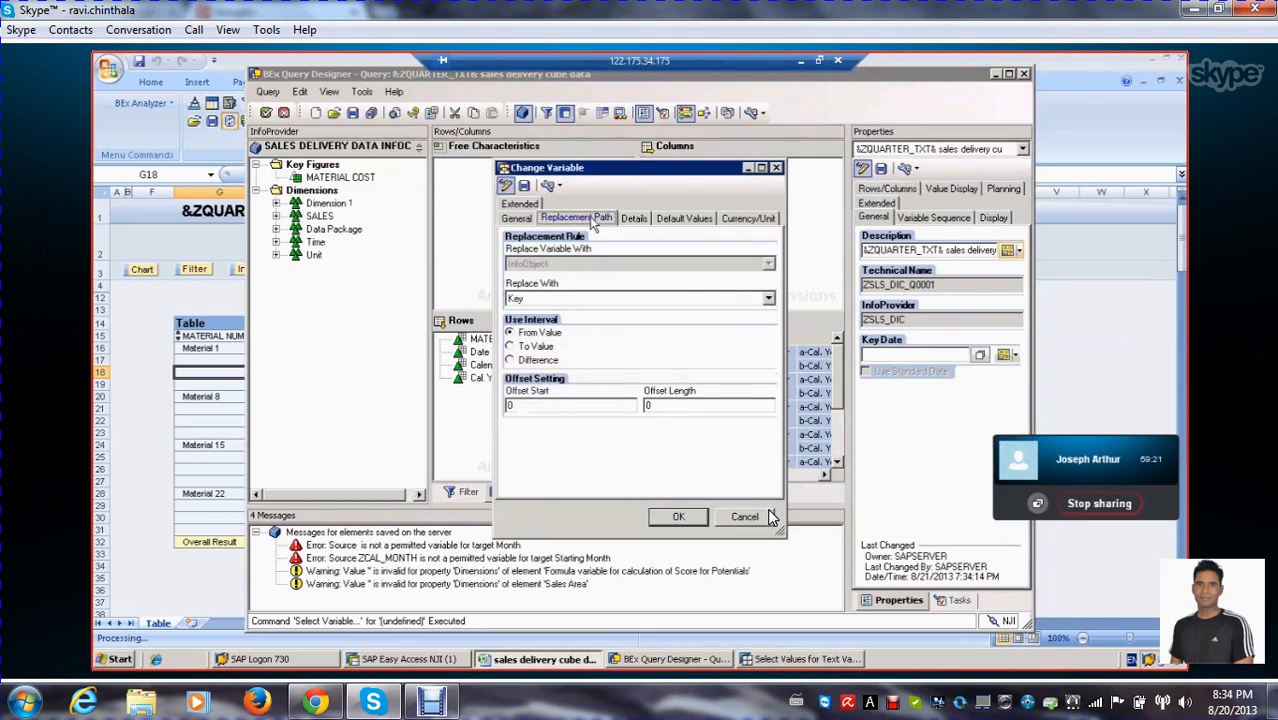
pyautogui.click(768, 299)
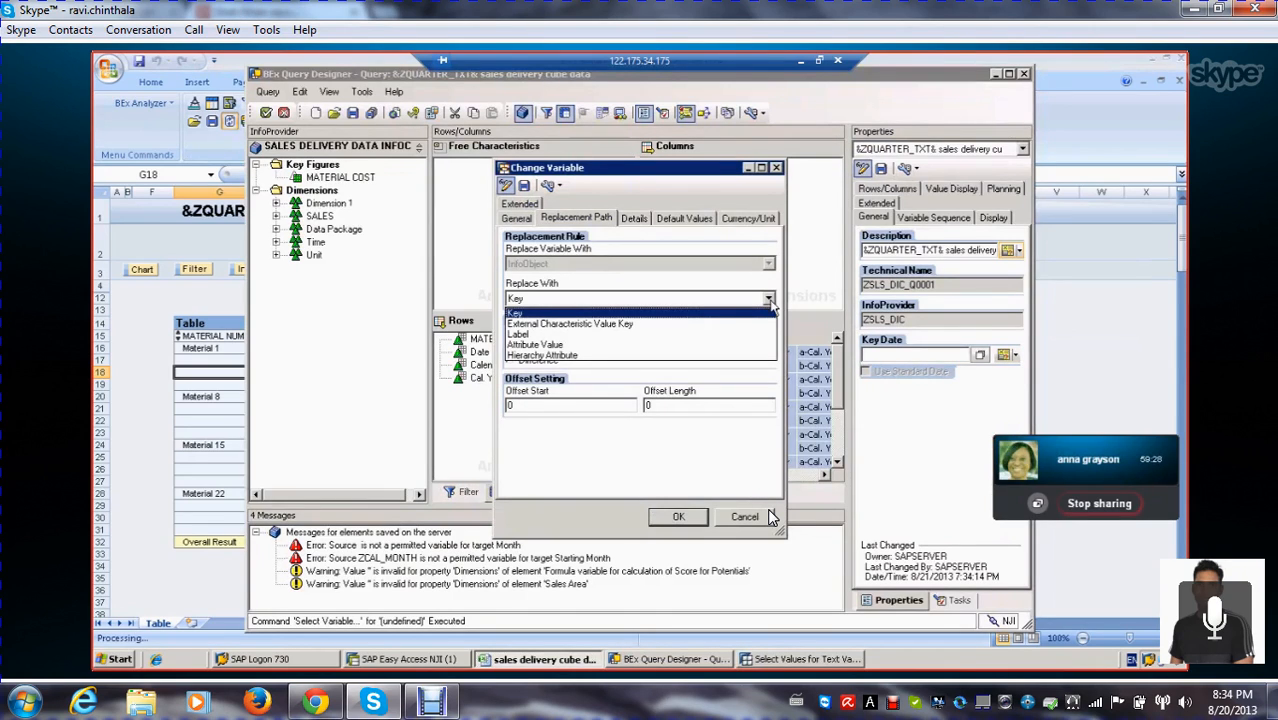
pyautogui.click(770, 306)
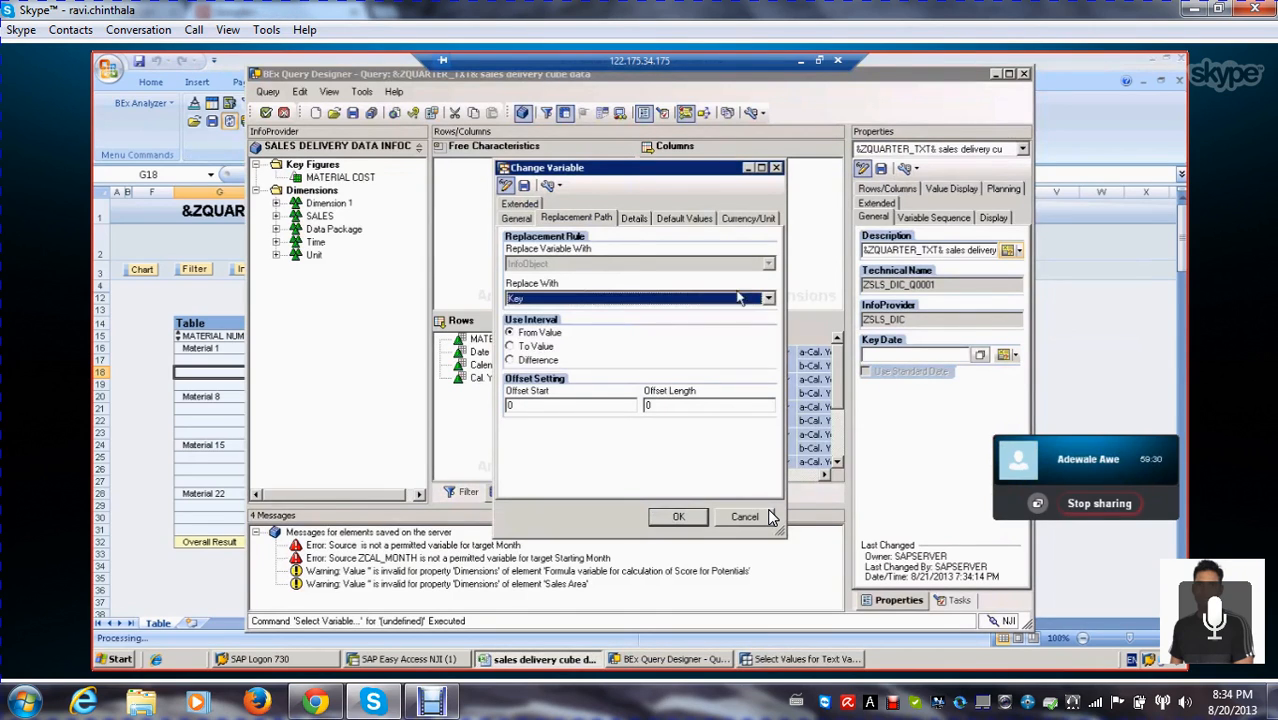
pyautogui.click(575, 219)
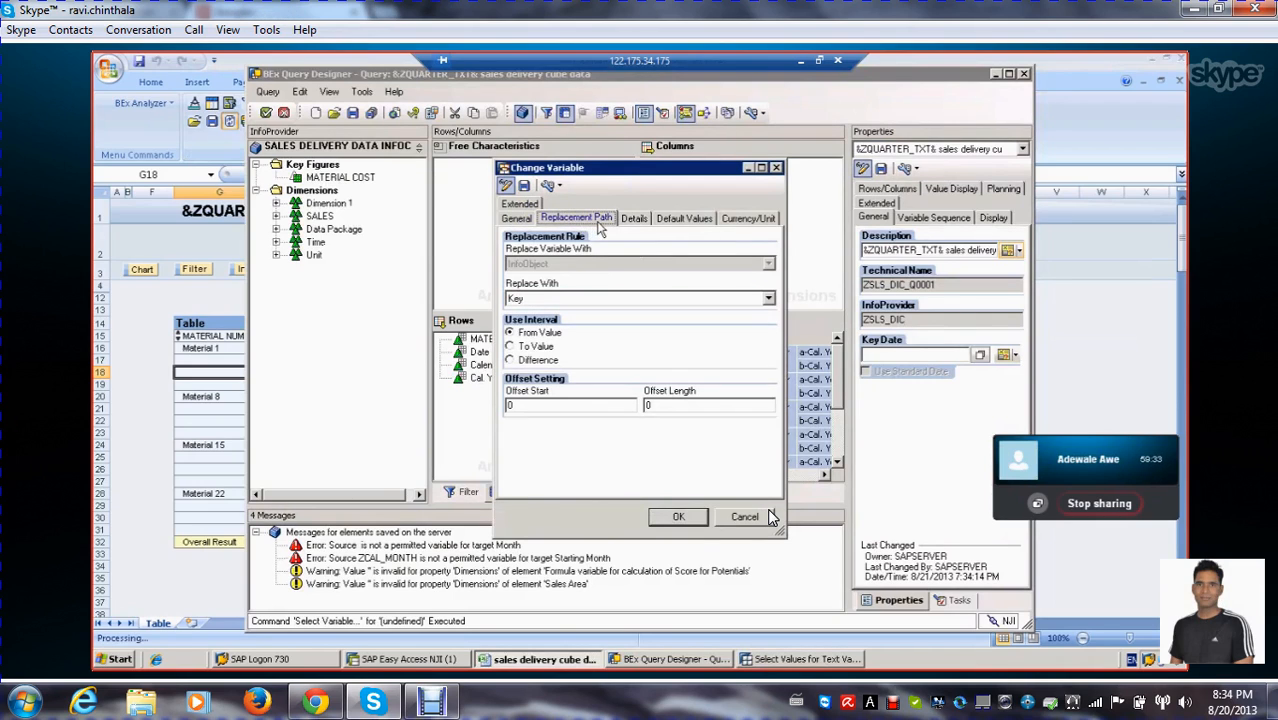
pyautogui.click(684, 219)
pyautogui.click(747, 219)
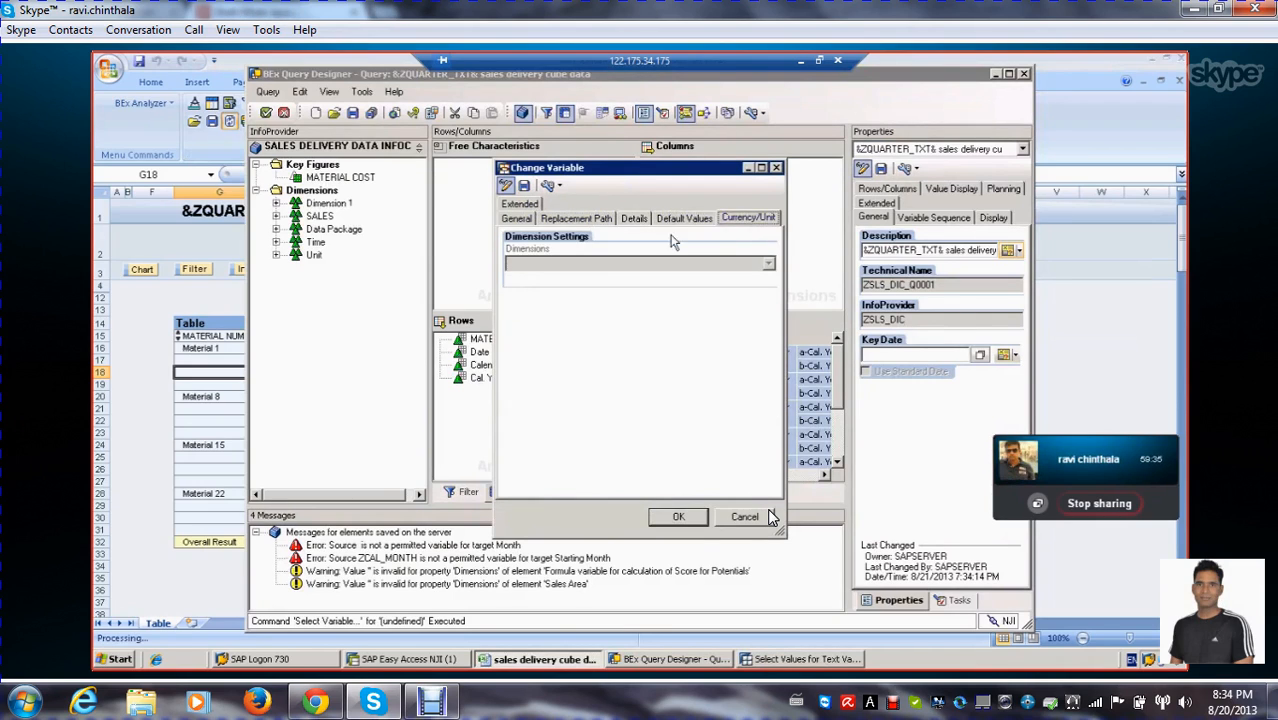
pyautogui.click(514, 219)
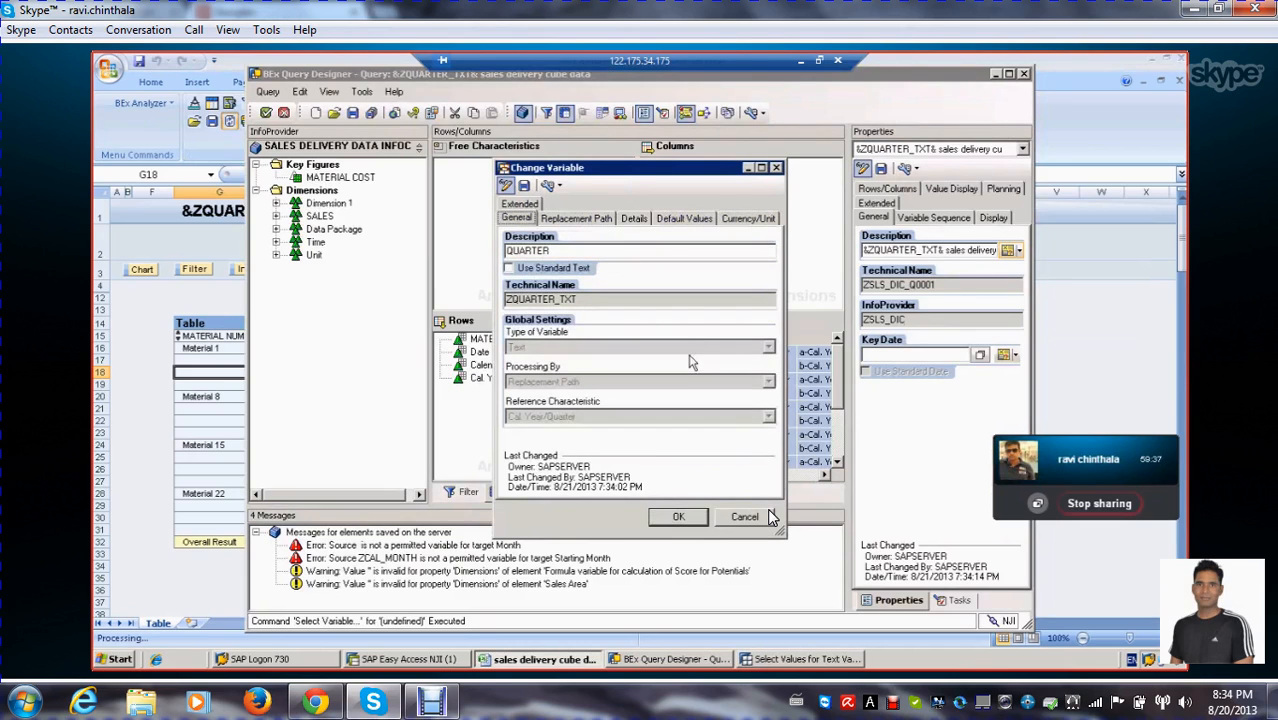
pyautogui.click(765, 516)
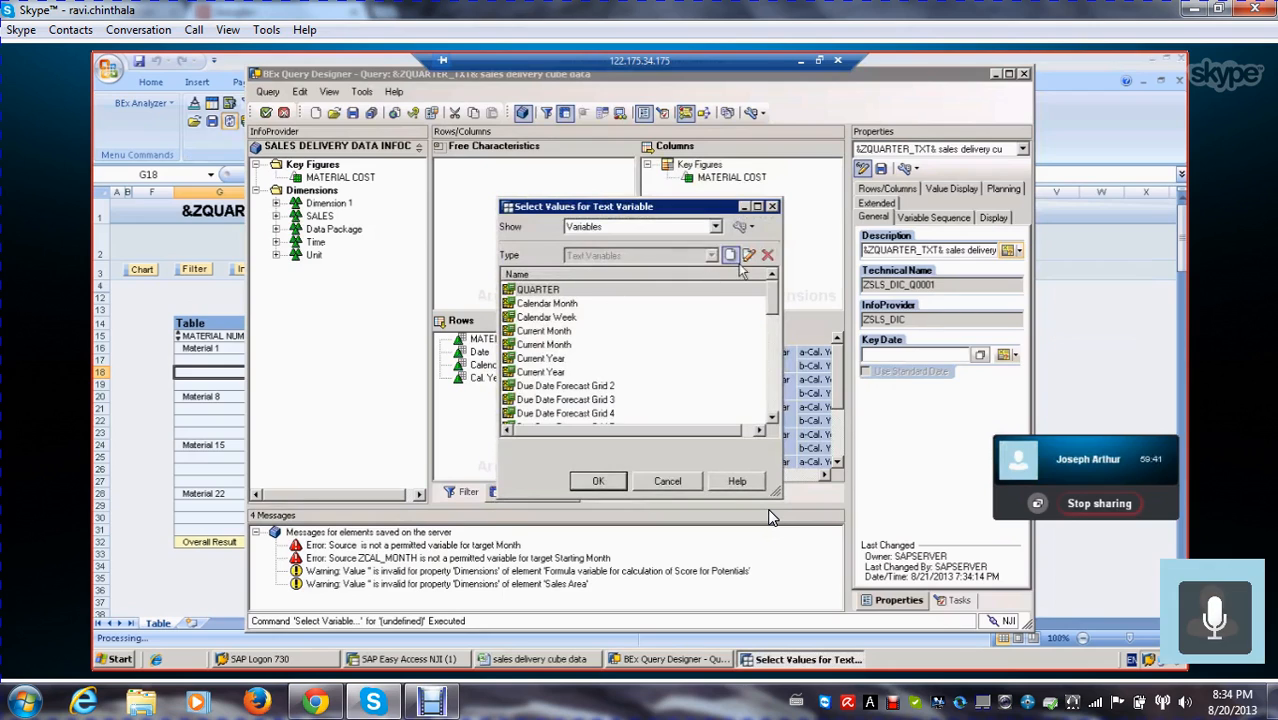
# Create a new text variable with the description QUARTER and the technical name ZVAR_001
pyautogui.click(731, 257)
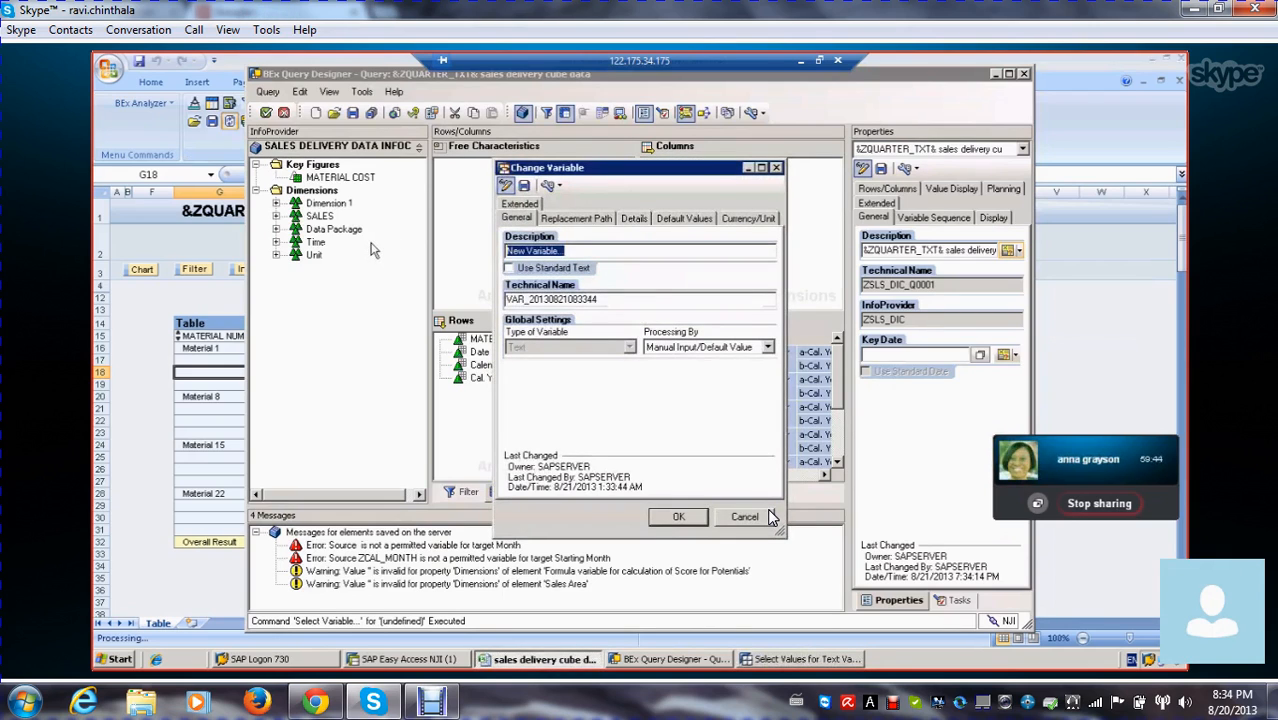
pyautogui.write('QUARTER')
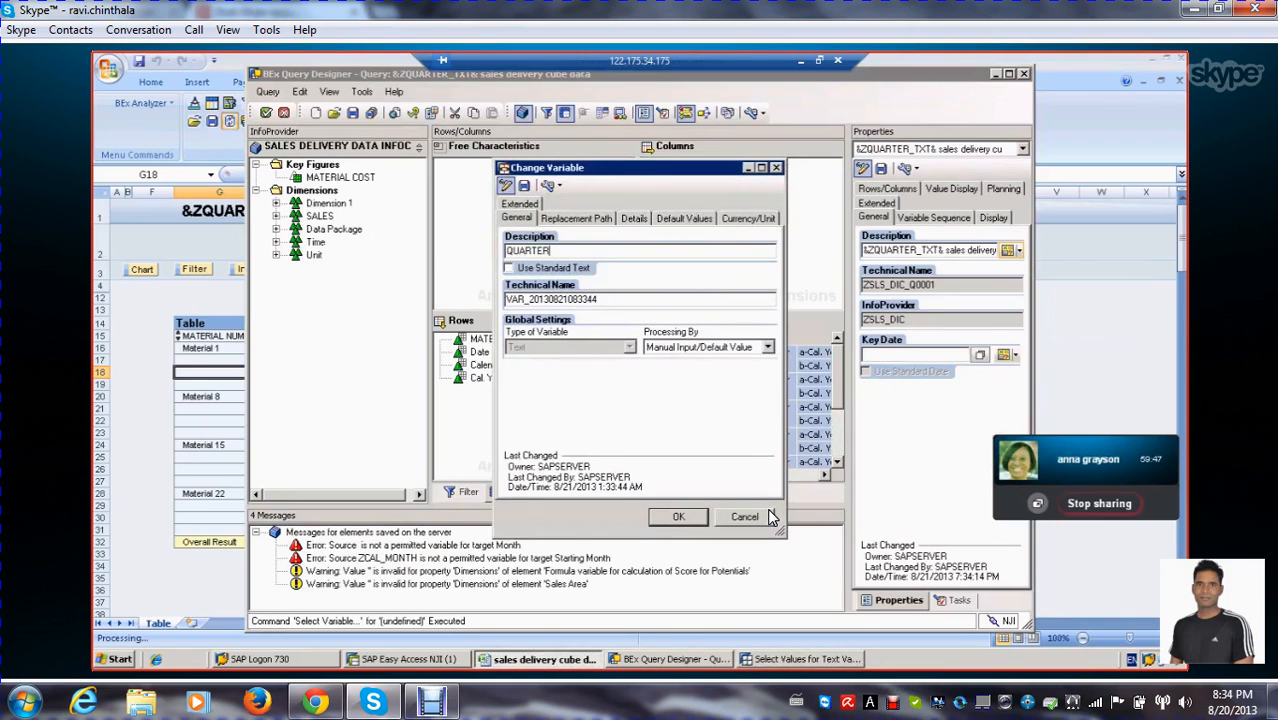
pyautogui.moveTo(604, 300); pyautogui.dragTo(415, 300)
pyautogui.write('ZVAR_')
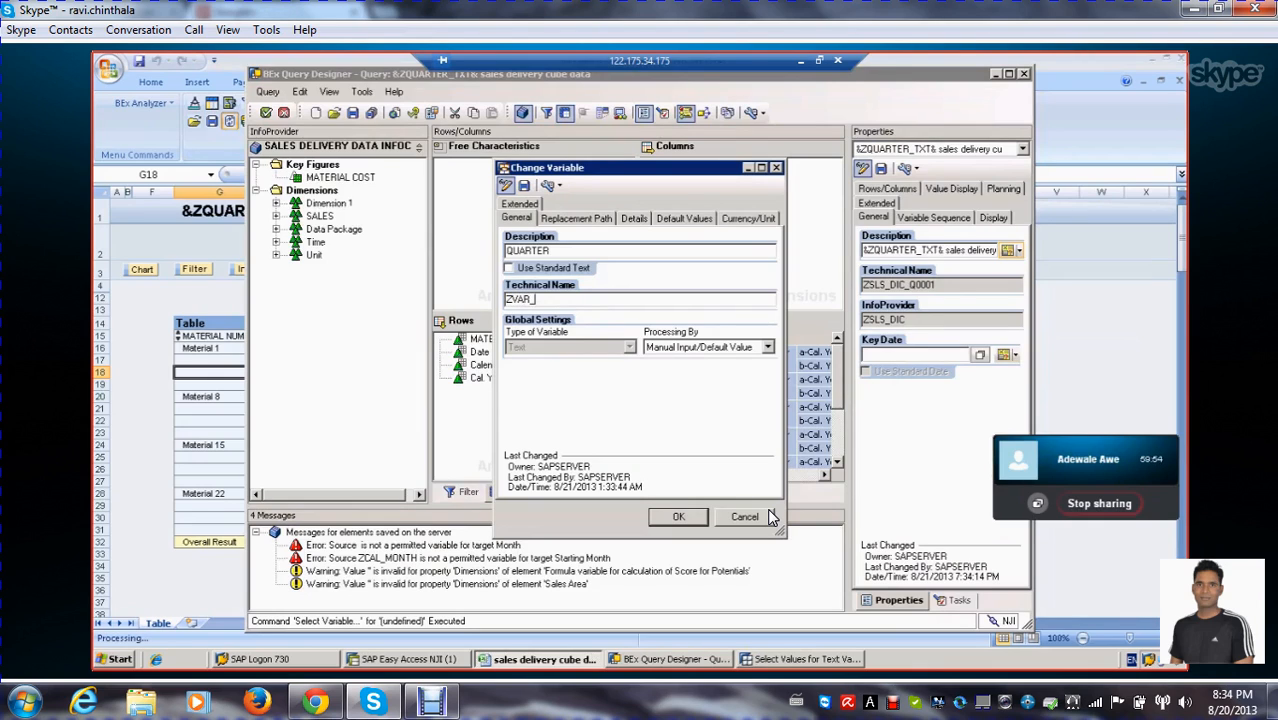
pyautogui.write('001')
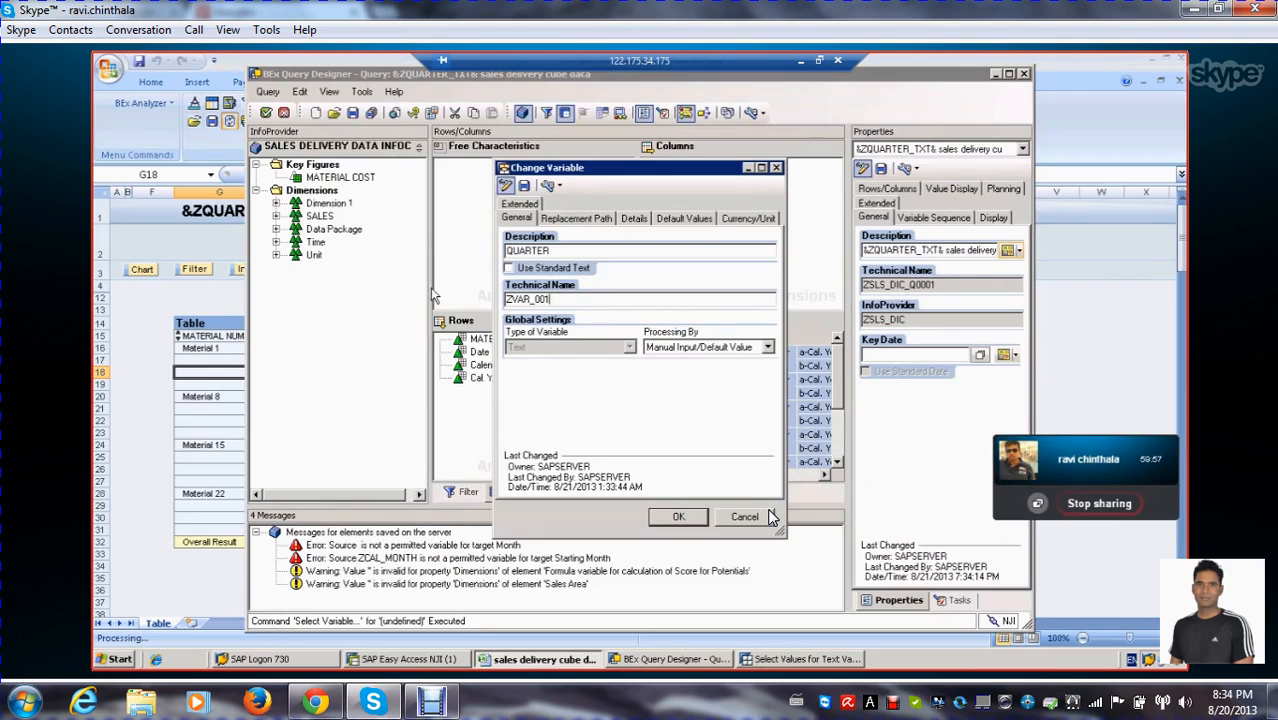
# Set the variable's processing to Replacement Path with Cal. Year/Quarter as the reference characteristic
pyautogui.click(574, 219)
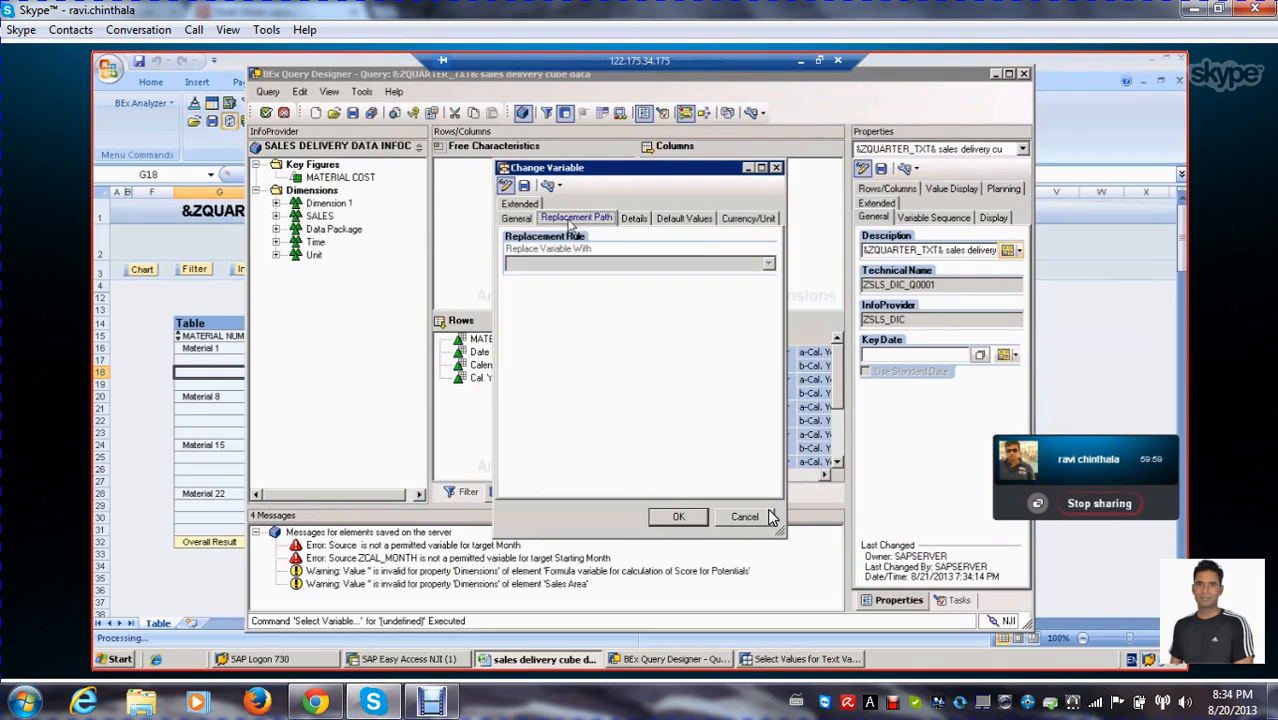
pyautogui.click(516, 219)
pyautogui.click(768, 347)
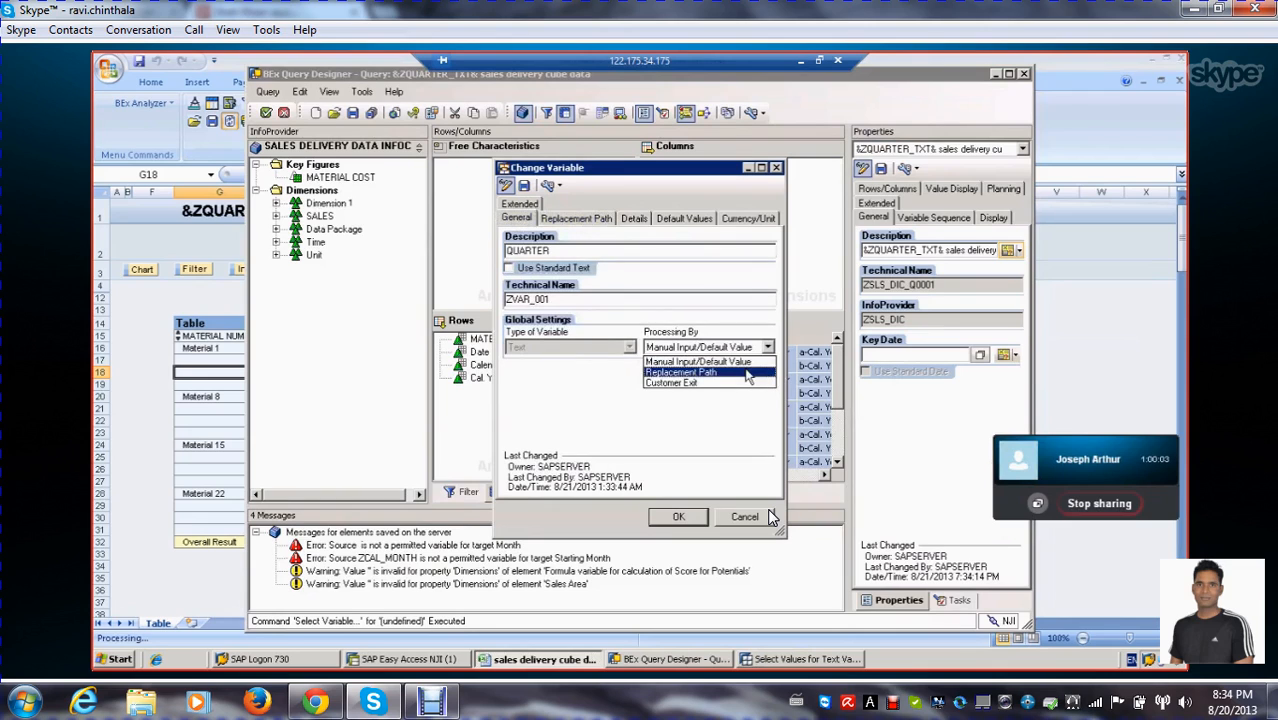
pyautogui.click(748, 374)
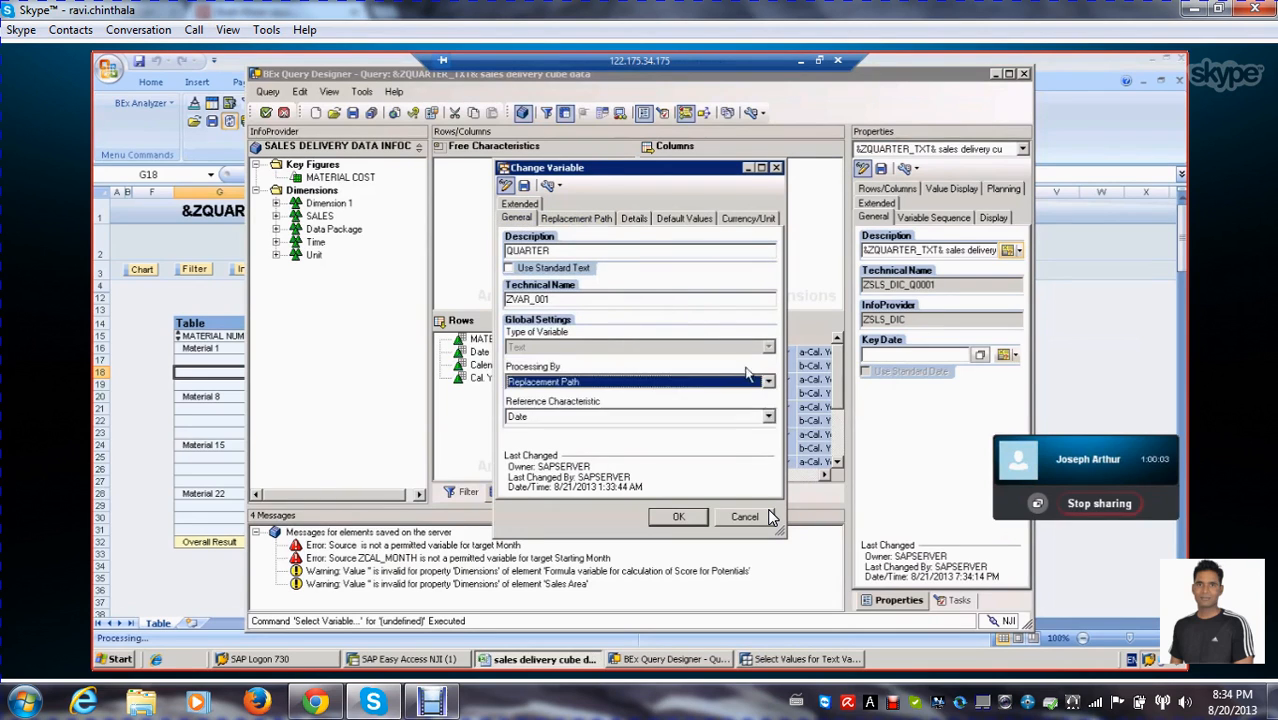
pyautogui.click(768, 417)
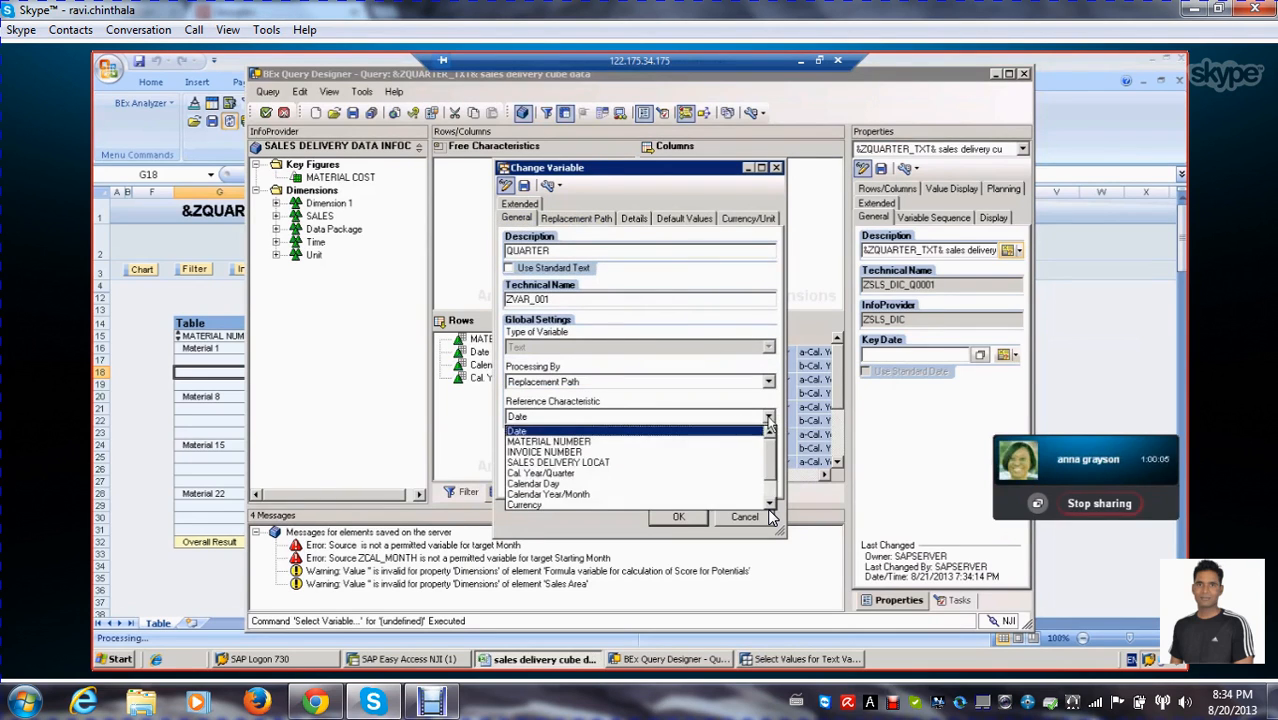
pyautogui.click(604, 474)
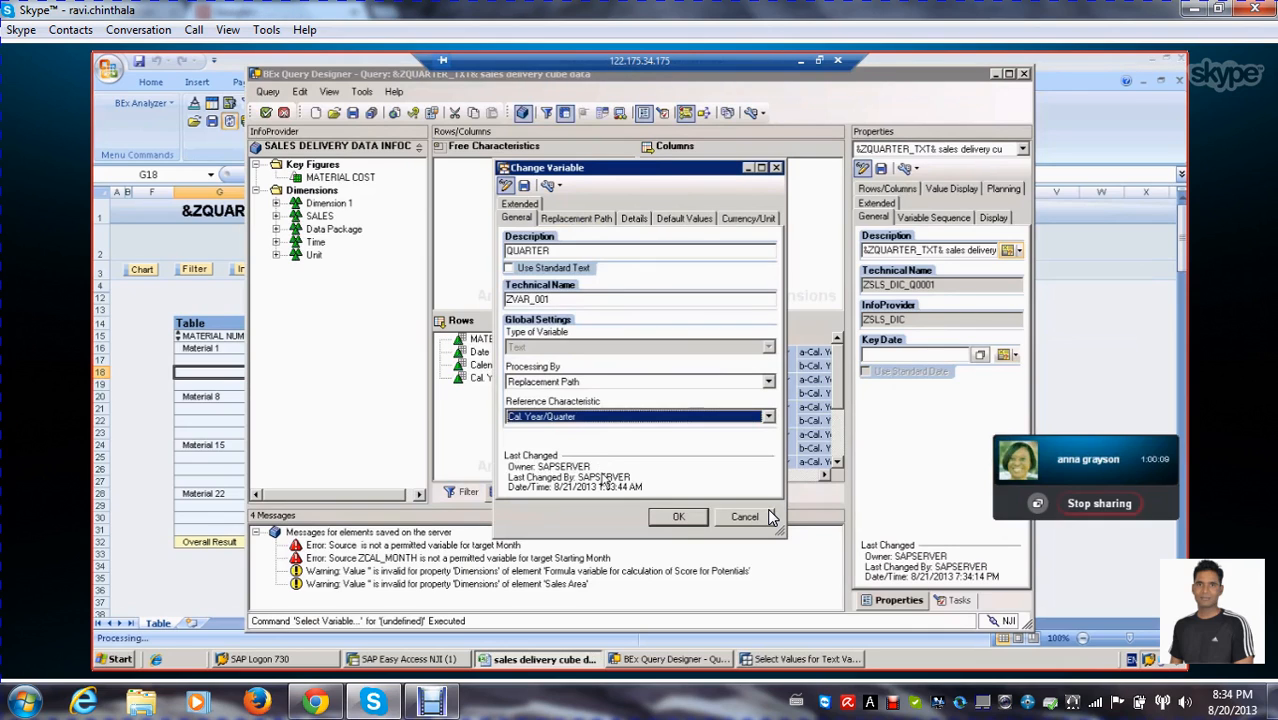
pyautogui.click(768, 417)
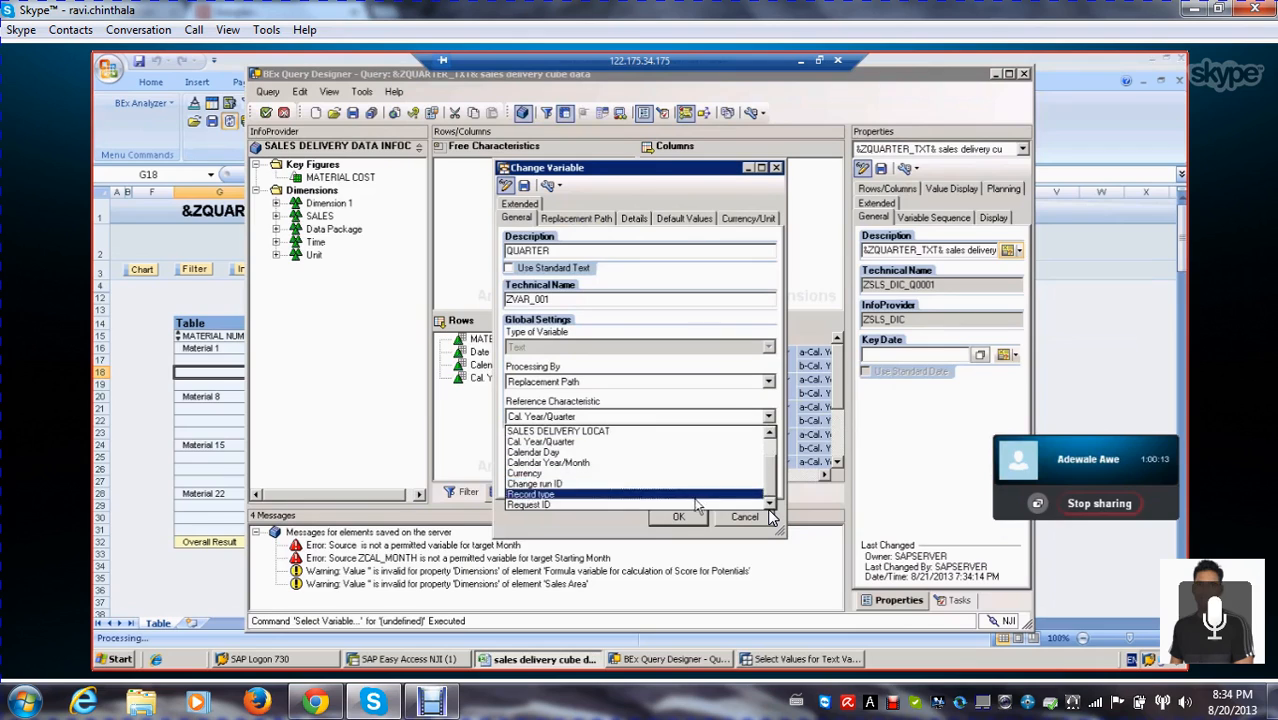
pyautogui.click(710, 443)
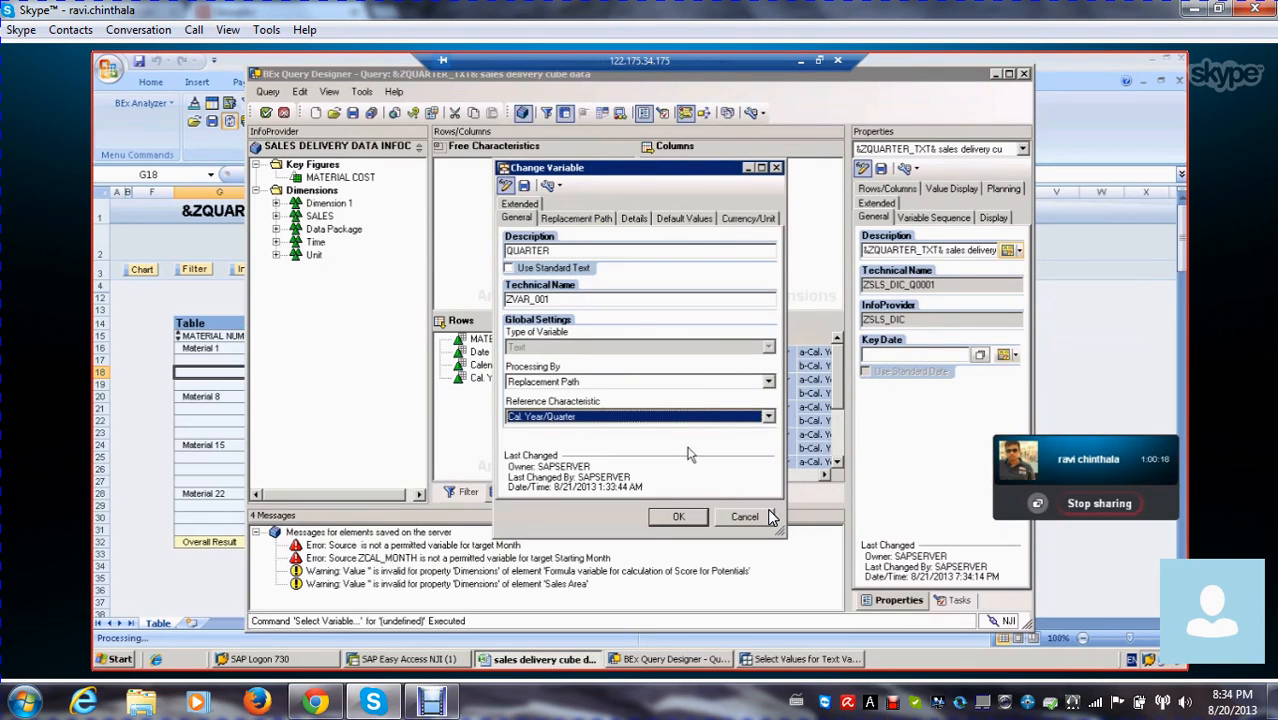
# Review the replacement rule's options, keeping InfoObject as the replacement source and Key as the value to replace with
pyautogui.click(580, 219)
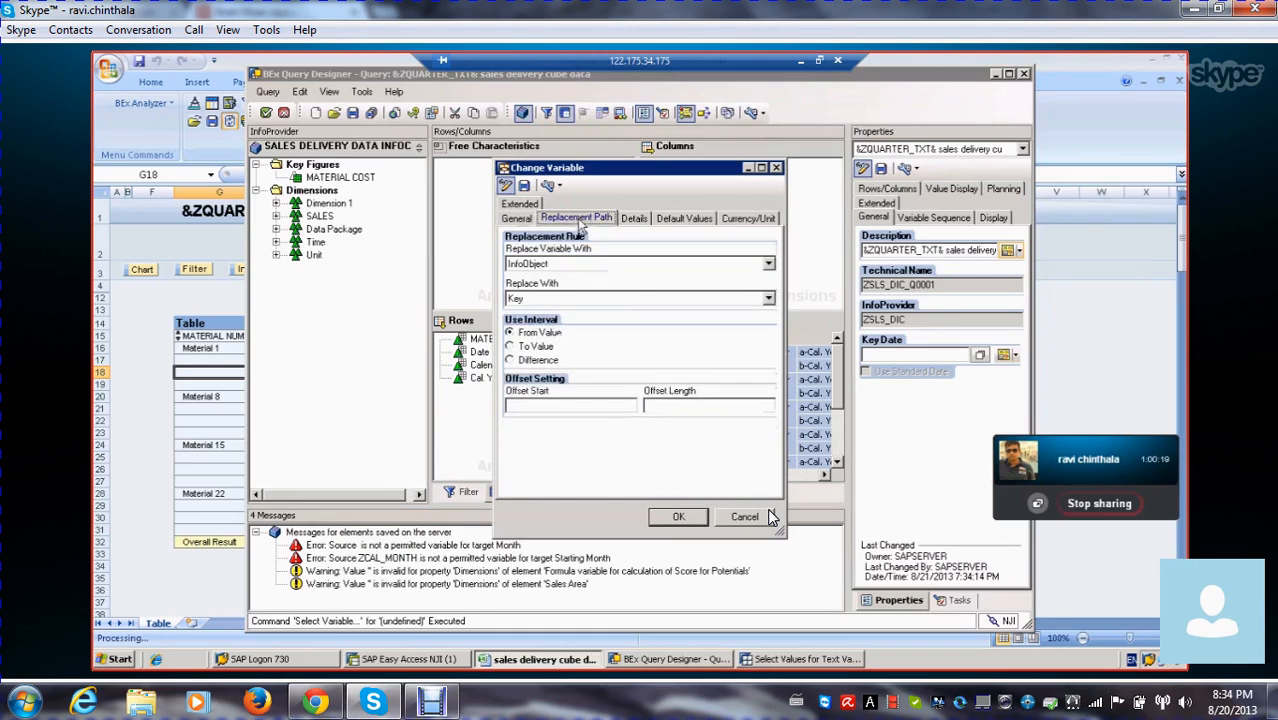
pyautogui.click(768, 265)
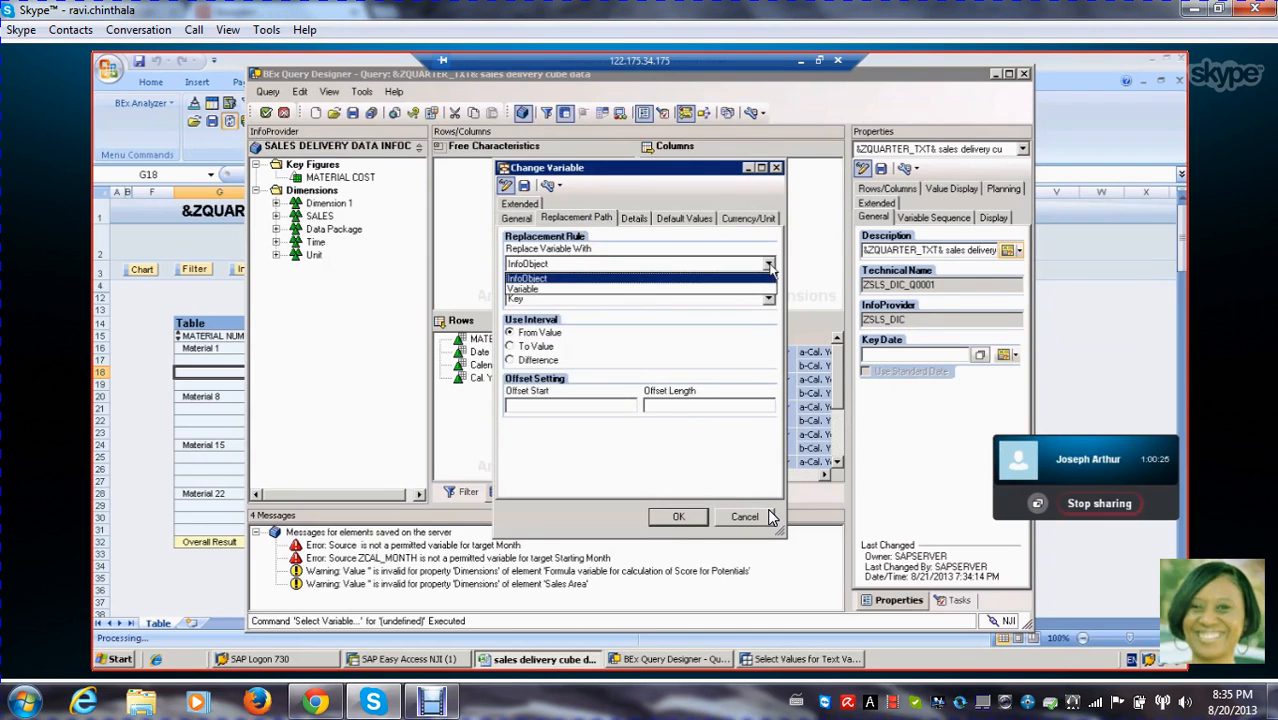
pyautogui.click(770, 268)
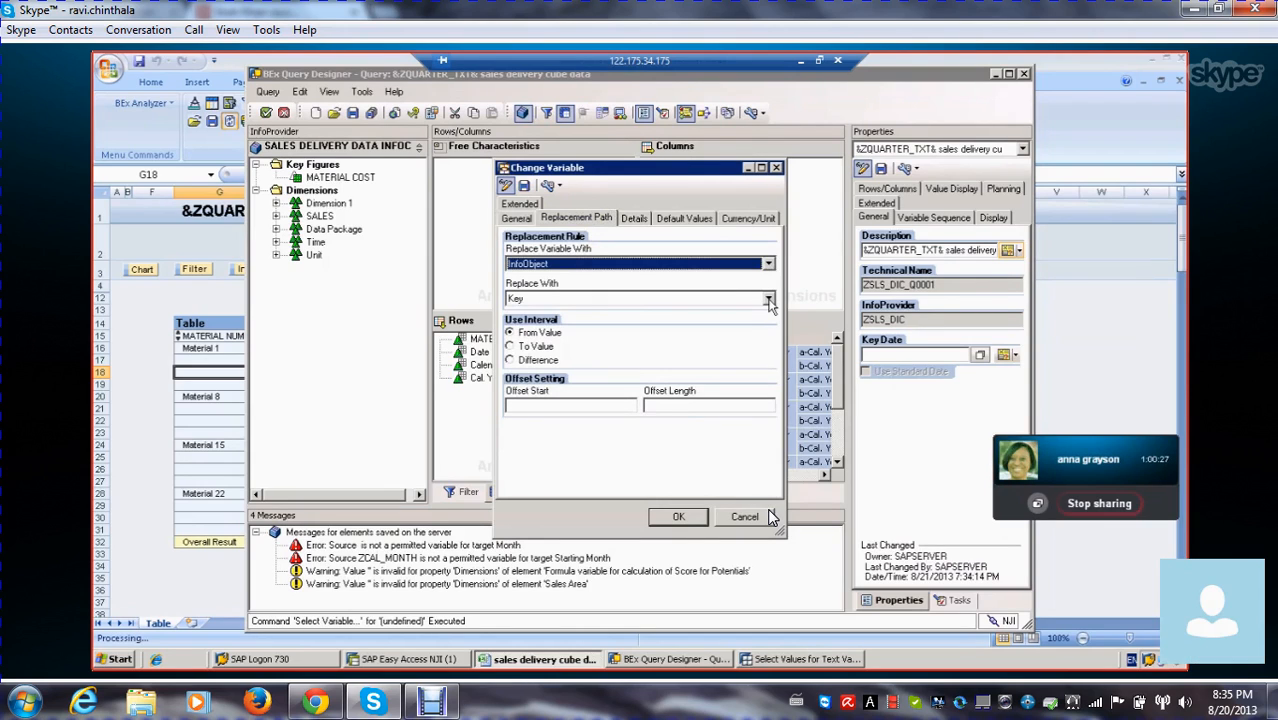
pyautogui.click(769, 300)
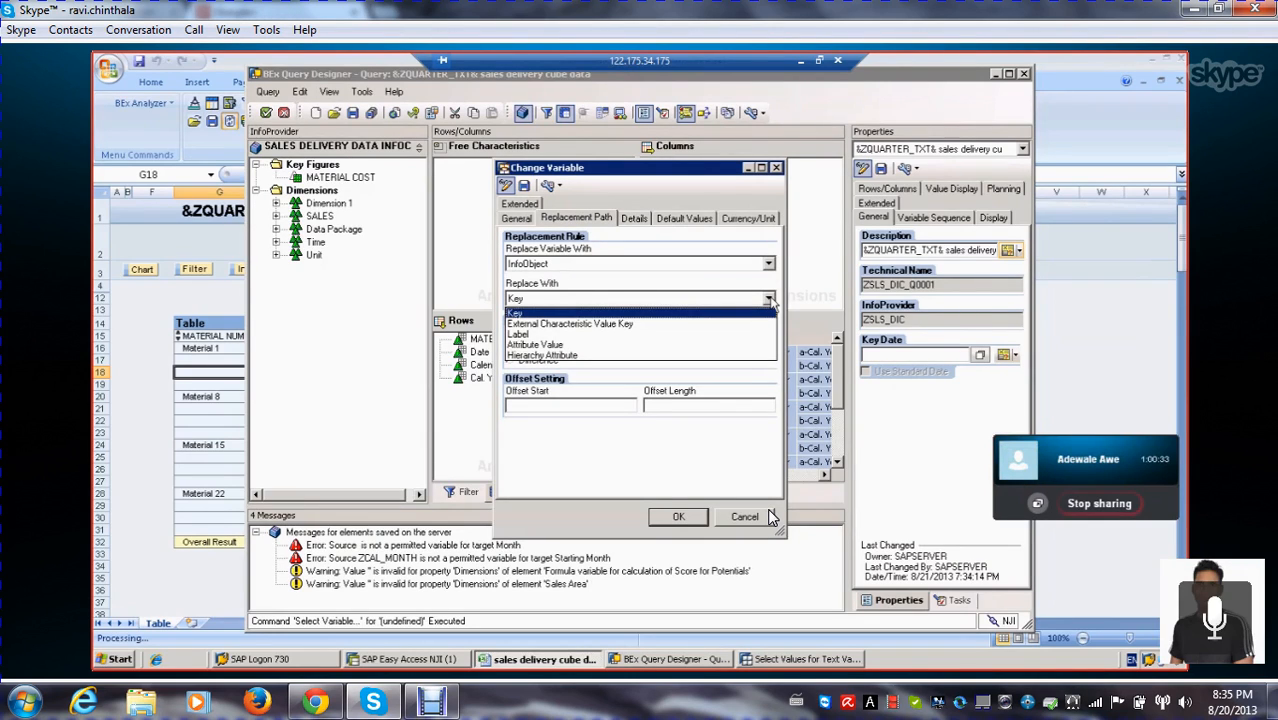
pyautogui.click(770, 300)
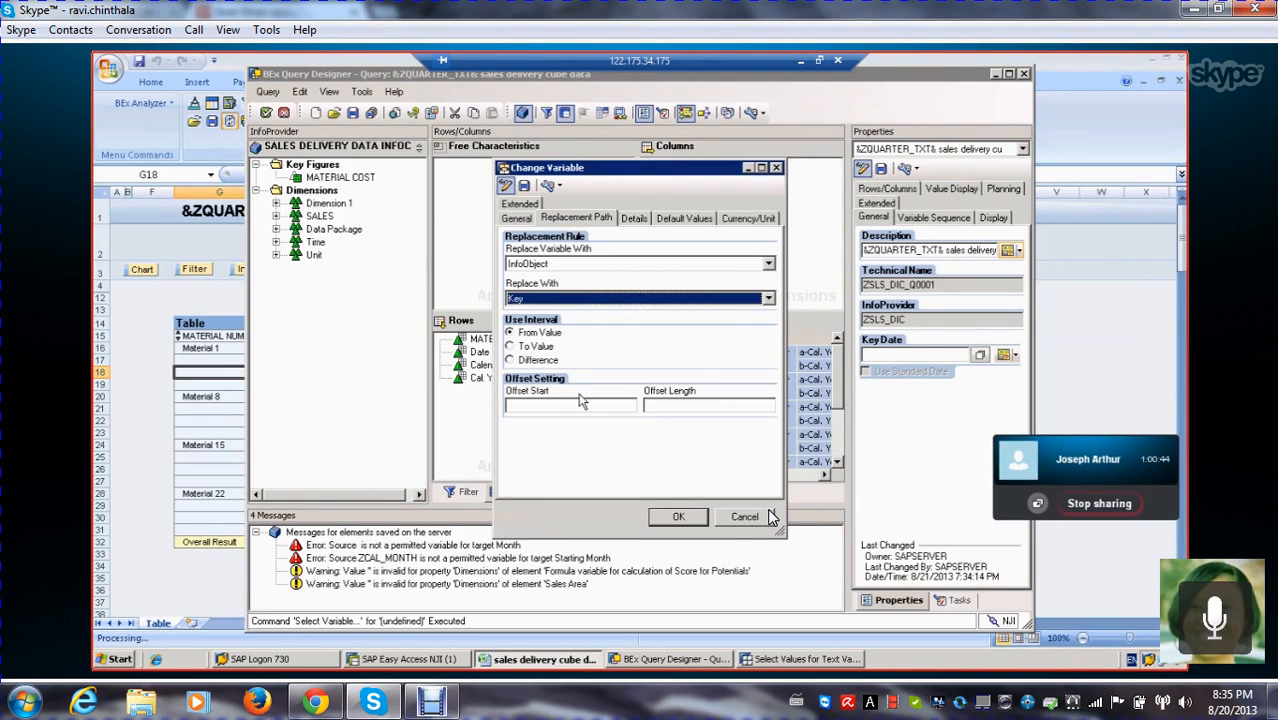
# Examine the new variable's details, default value, currency/unit, replacement path and general settings
pyautogui.click(634, 219)
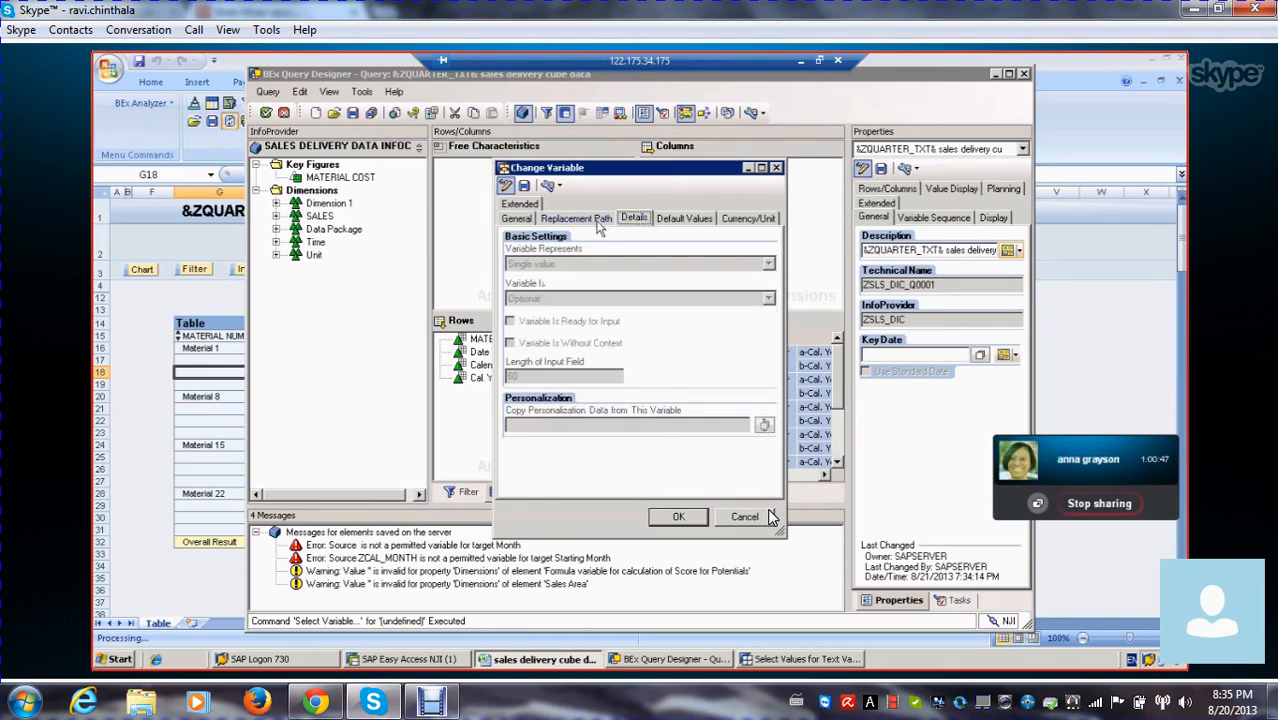
pyautogui.click(598, 222)
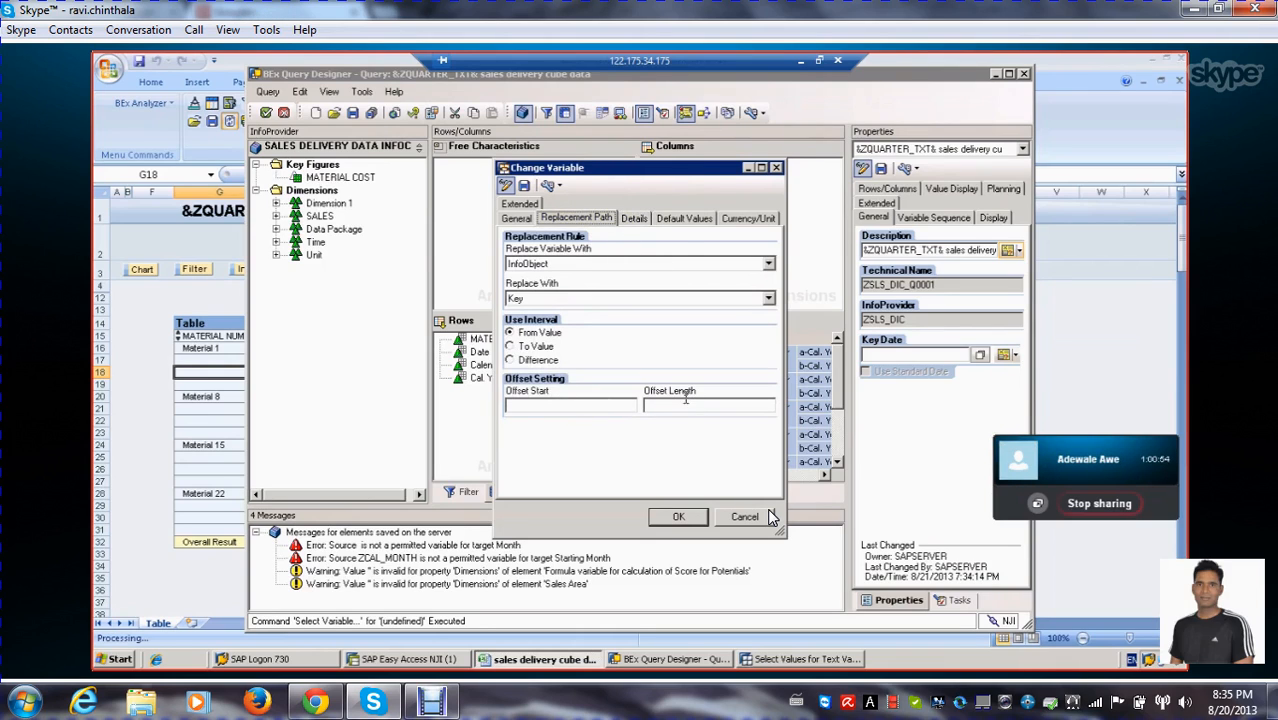
pyautogui.click(634, 220)
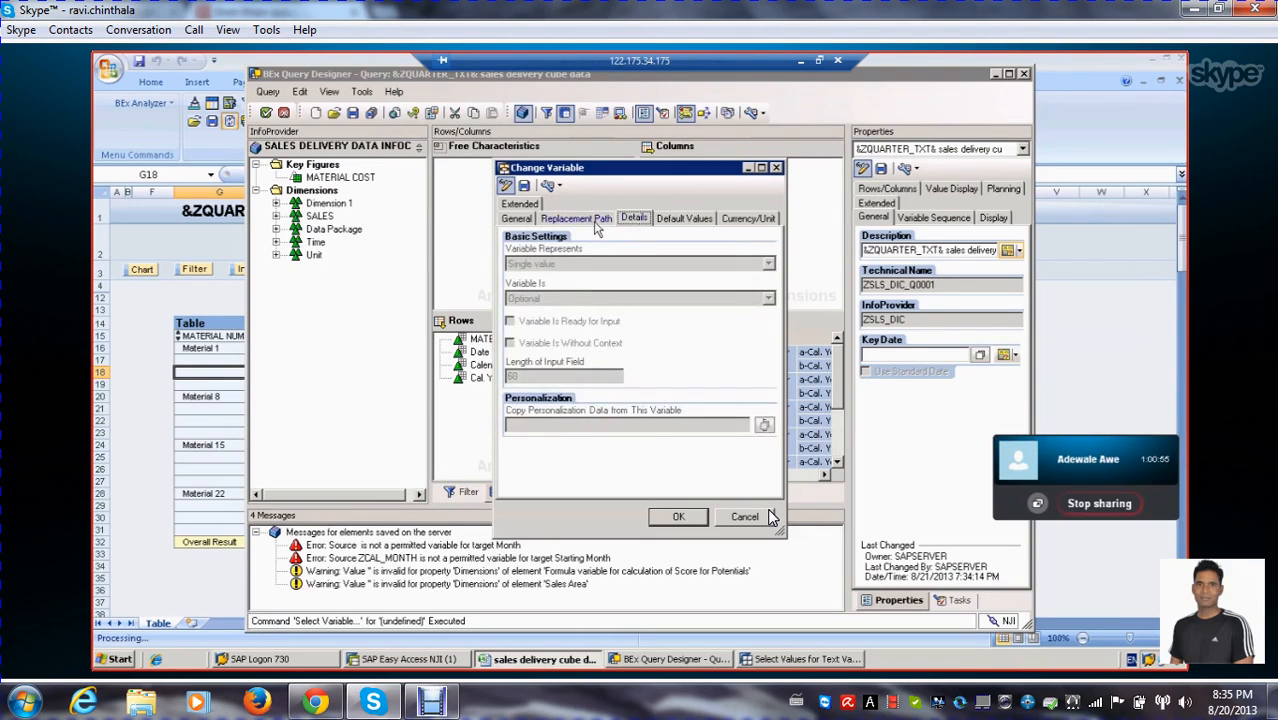
pyautogui.click(598, 220)
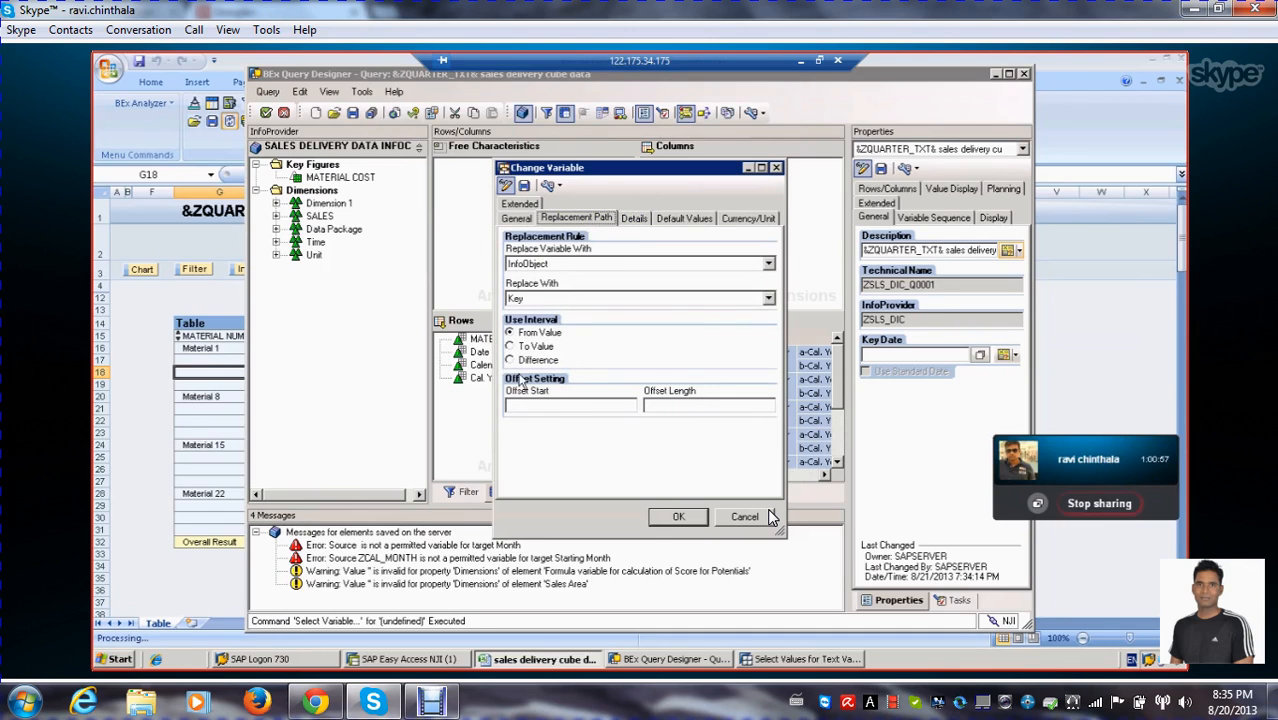
pyautogui.click(632, 221)
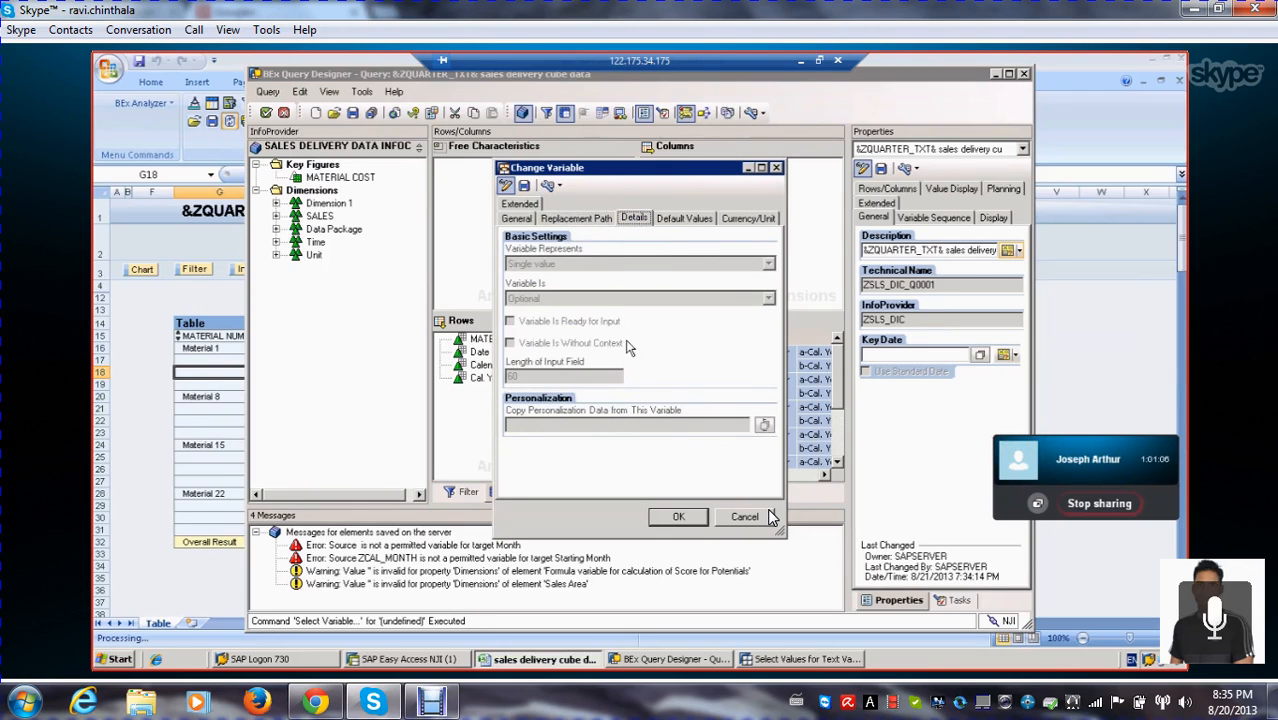
pyautogui.click(680, 217)
pyautogui.click(731, 220)
pyautogui.click(684, 221)
pyautogui.click(641, 221)
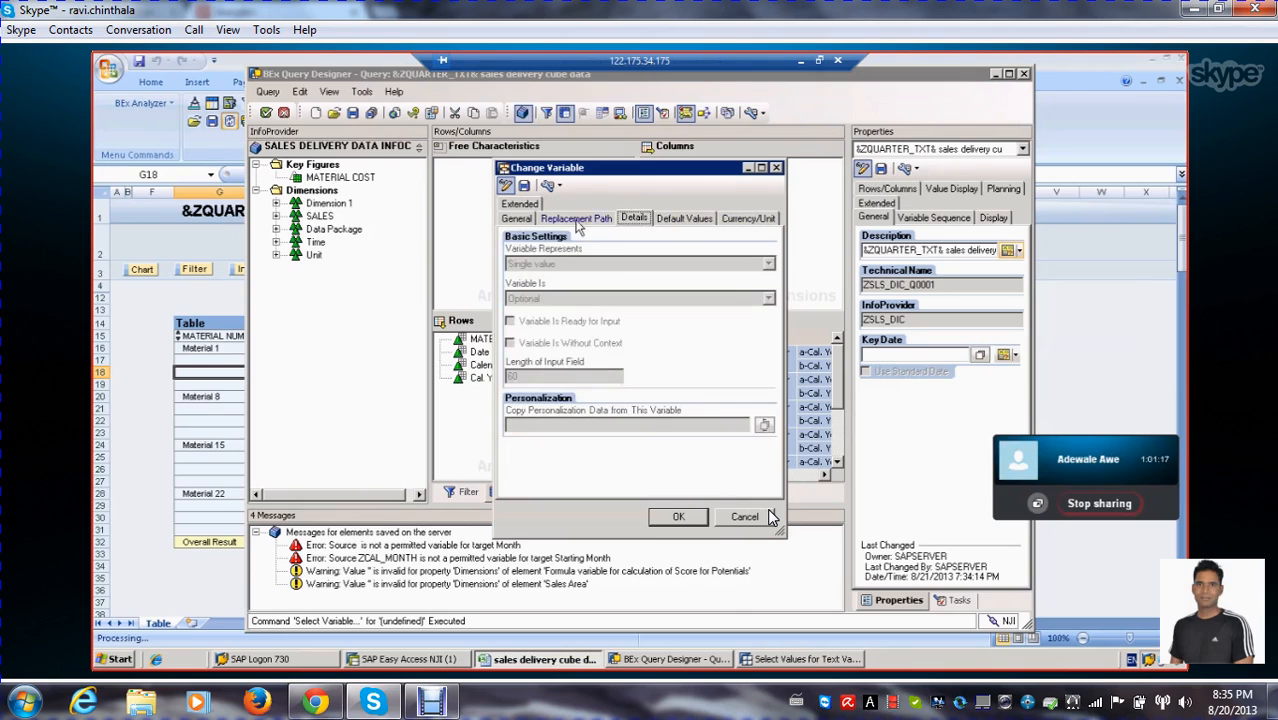
pyautogui.click(577, 220)
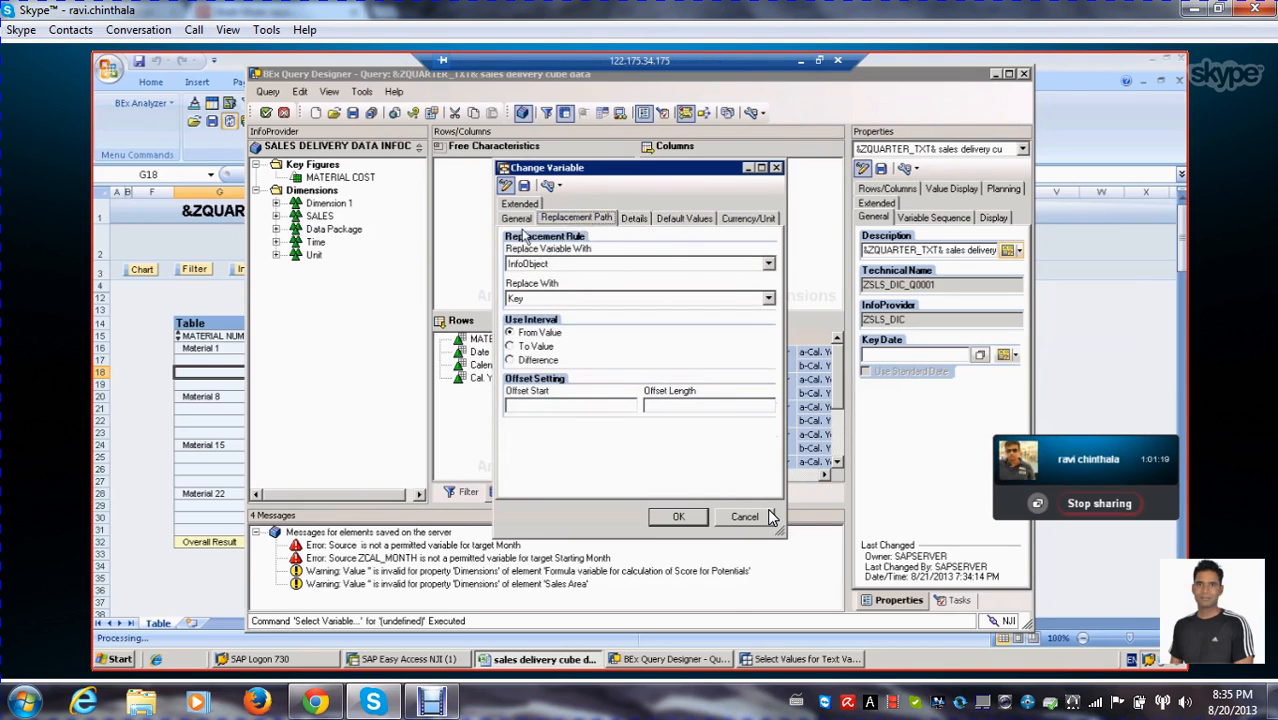
pyautogui.click(521, 222)
pyautogui.click(563, 221)
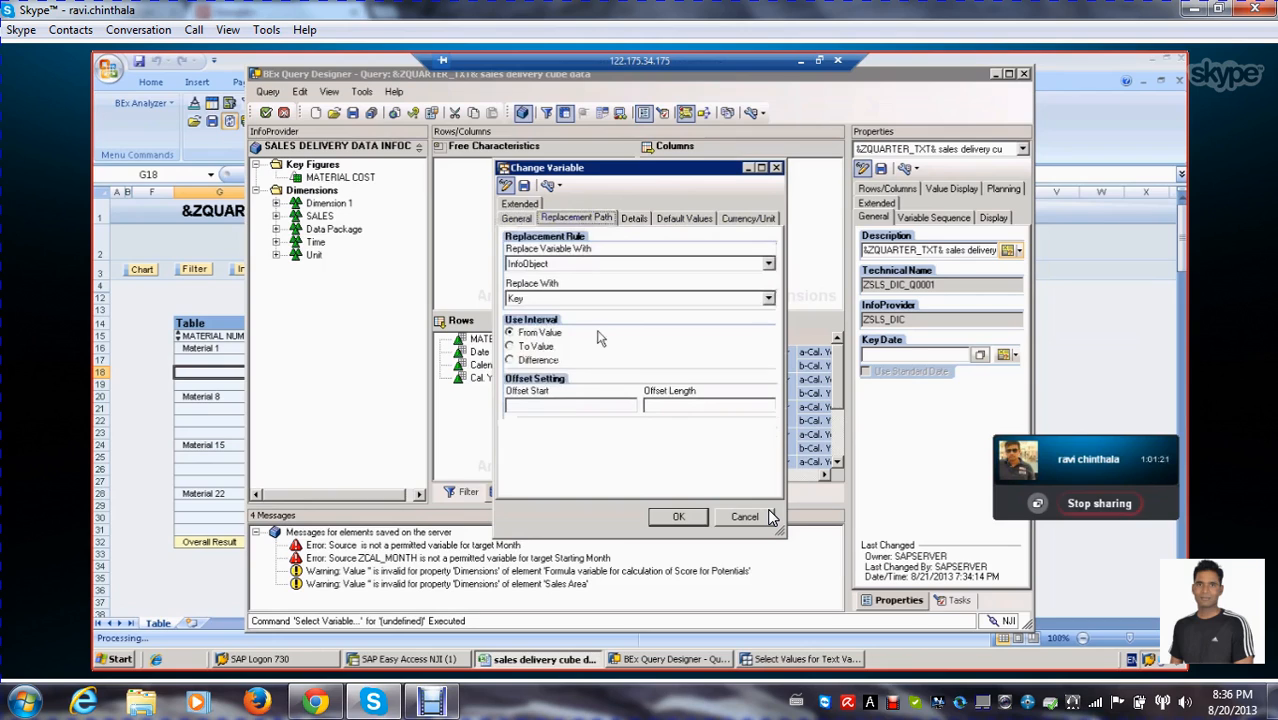
pyautogui.click(515, 218)
pyautogui.click(633, 220)
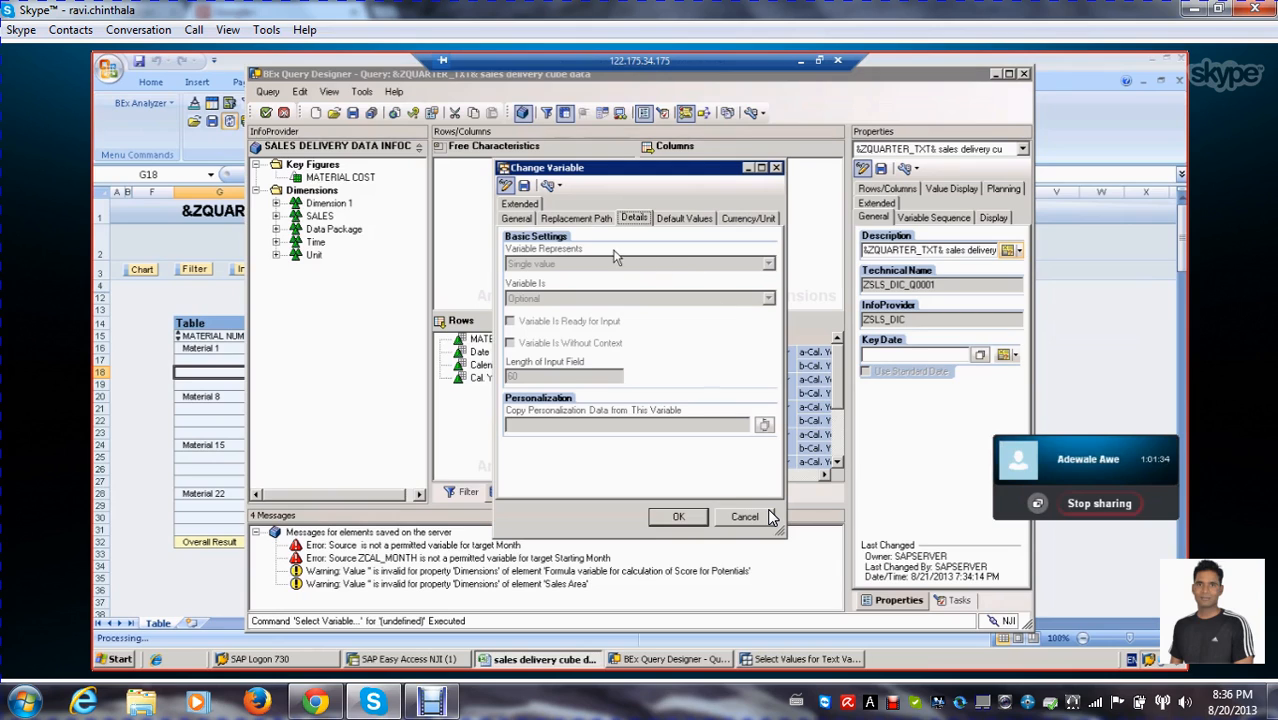
pyautogui.click(517, 220)
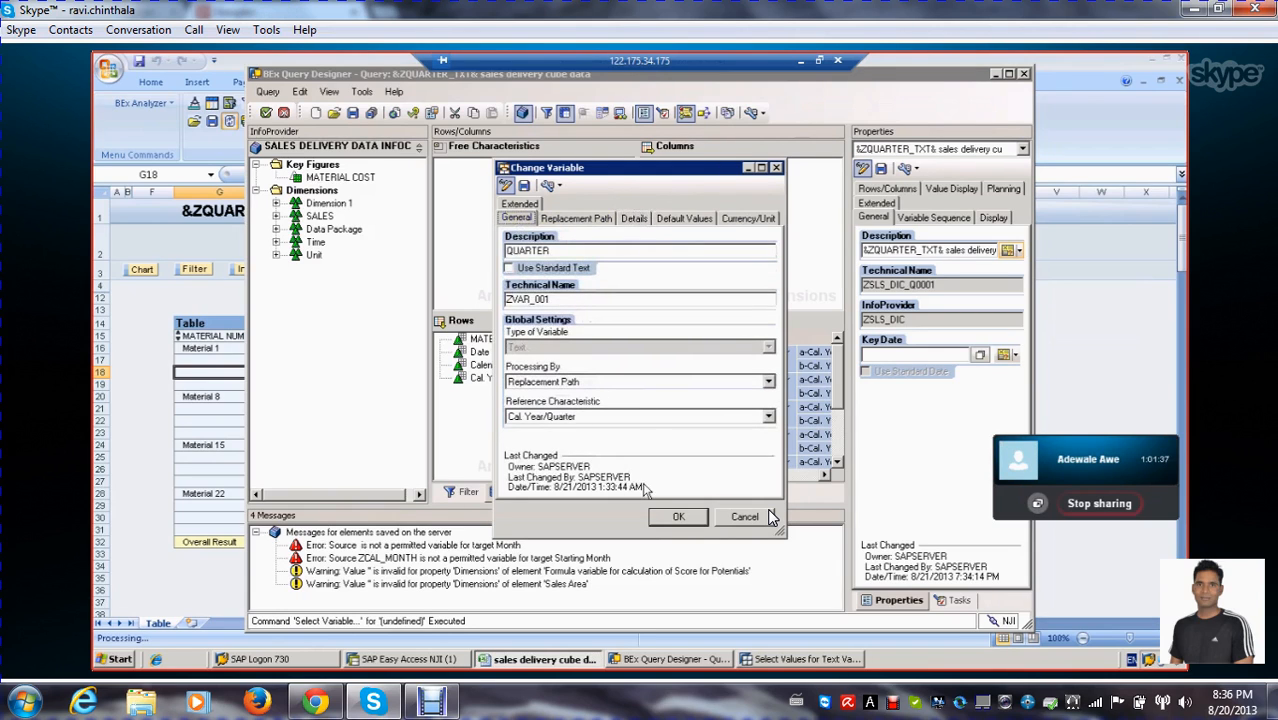
# Save the new QUARTER variable and insert it into the query's description
pyautogui.click(688, 521)
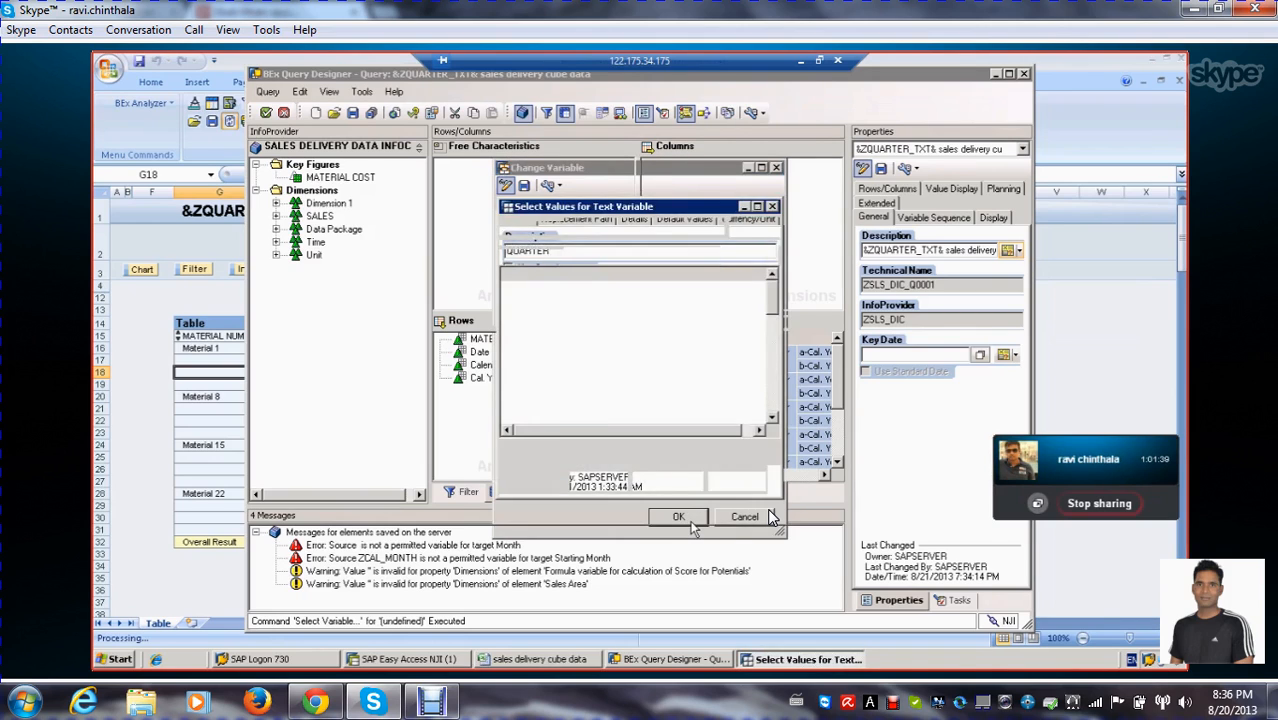
pyautogui.click(652, 394)
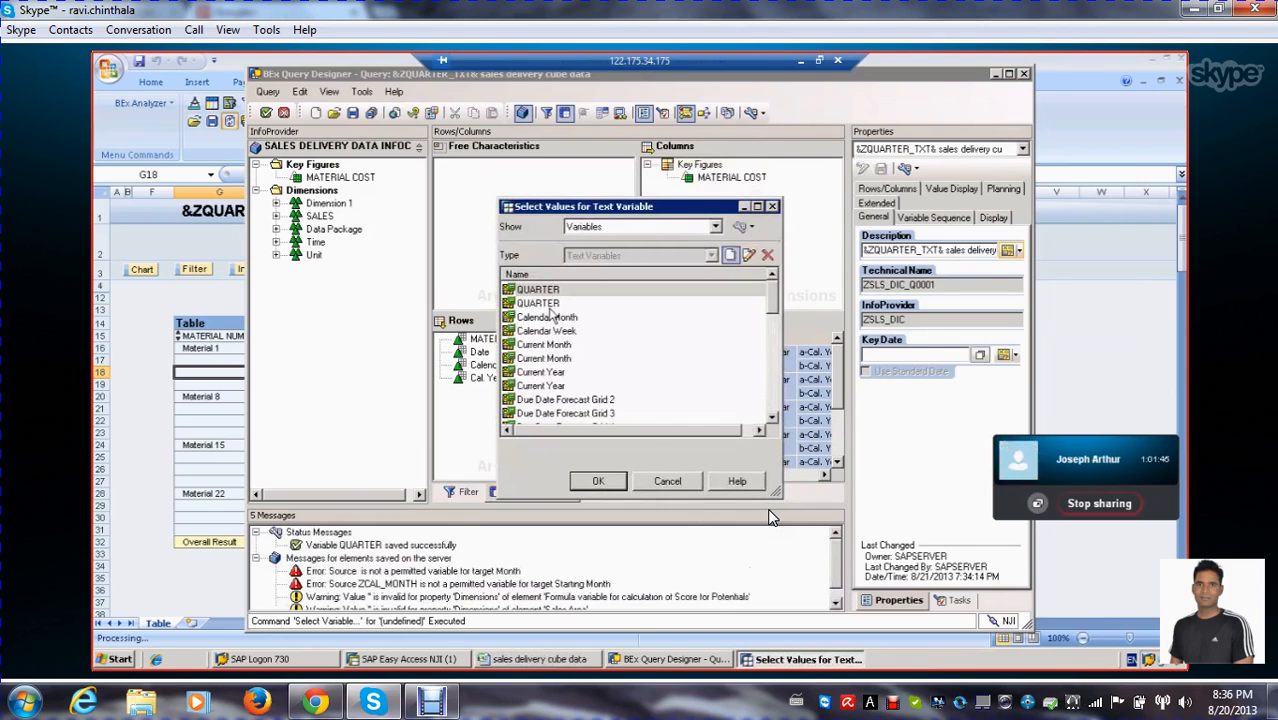
pyautogui.click(550, 305)
pyautogui.click(552, 291)
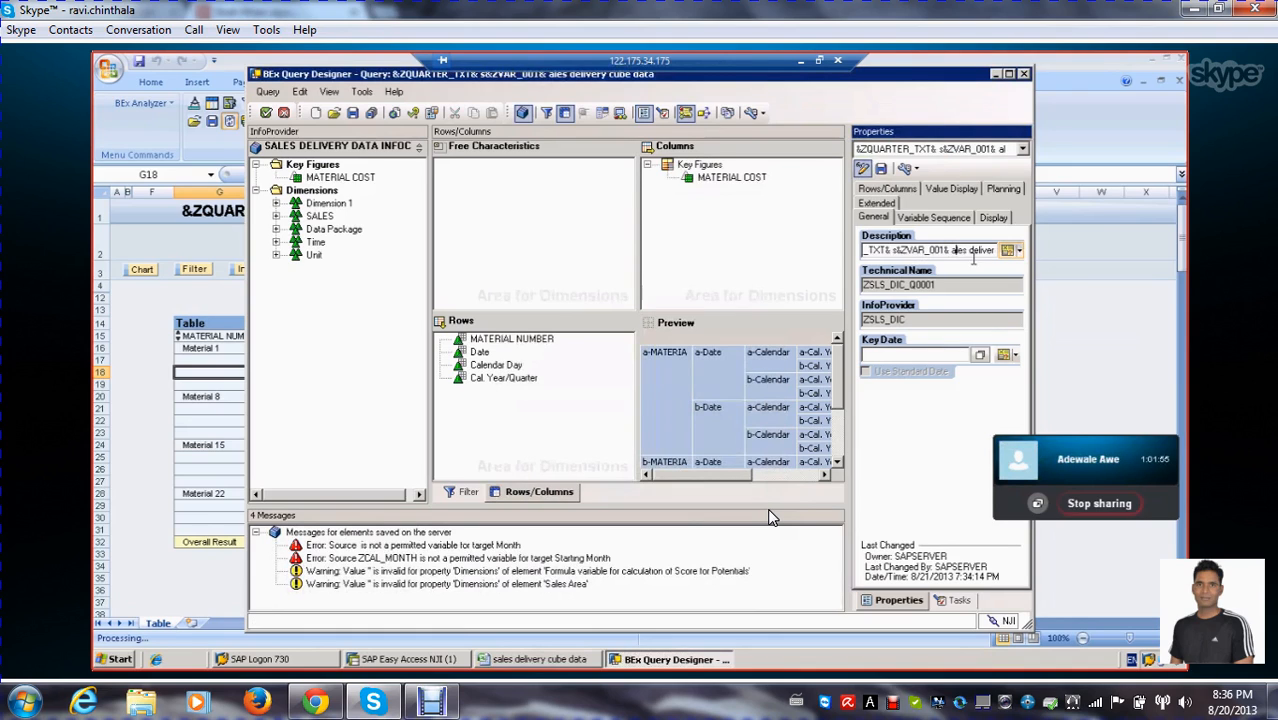
# Delete the remaining description text that follows &ZVAR_001&
pyautogui.press('Delete')
pyautogui.press('Delete')
pyautogui.press('Delete')
pyautogui.press('Delete')
pyautogui.press('Delete')
pyautogui.press('Delete')
pyautogui.press('Delete')
pyautogui.press('Delete')
pyautogui.press('Delete')
pyautogui.press('Delete')
pyautogui.press('Delete')
pyautogui.press('Delete')
pyautogui.press('Delete')
pyautogui.press('Delete')
pyautogui.press('Delete')
pyautogui.press('Delete')
pyautogui.press('Delete')
pyautogui.press('Delete')
pyautogui.press('Delete')
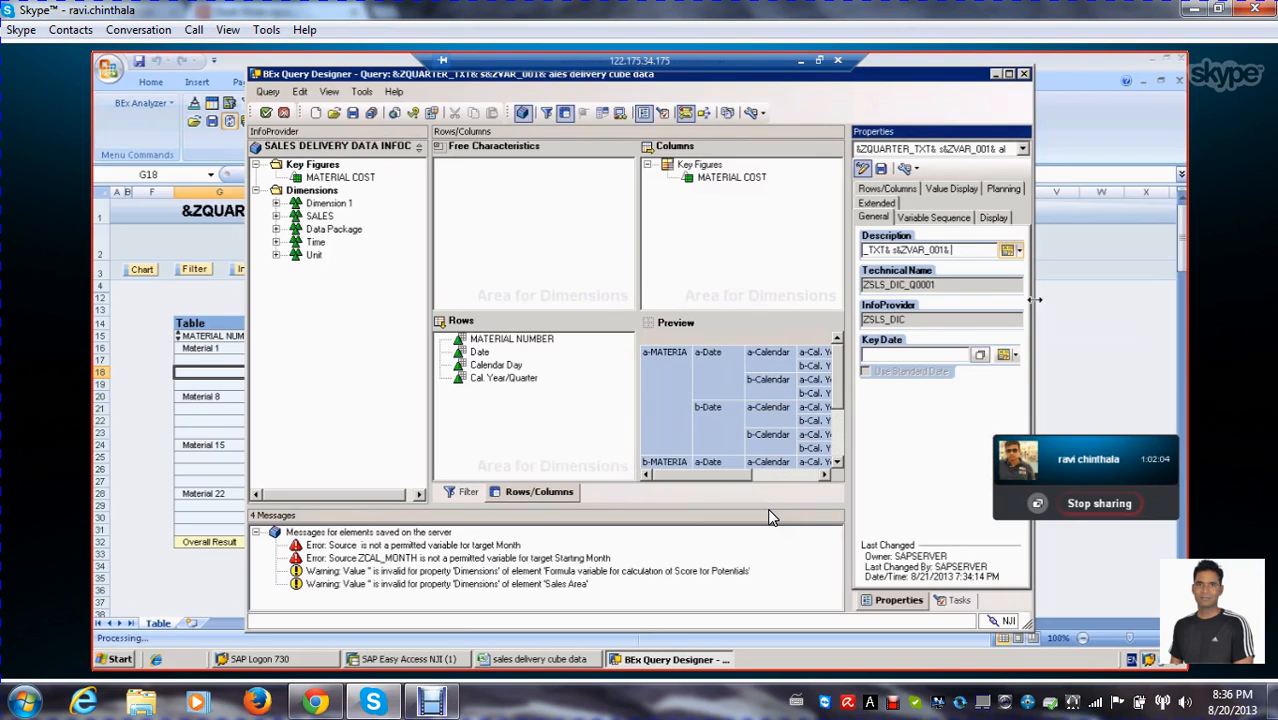
# Remove the old &ZQUARTER_TXT& variable from the beginning of the query's description
pyautogui.press('Left')
pyautogui.press('Left')
pyautogui.press('Left')
pyautogui.press('Left')
pyautogui.press('Left')
pyautogui.press('Left')
pyautogui.press('Left')
pyautogui.press('Left')
pyautogui.press('Left')
pyautogui.press('Left')
pyautogui.press('Left')
pyautogui.press('Left')
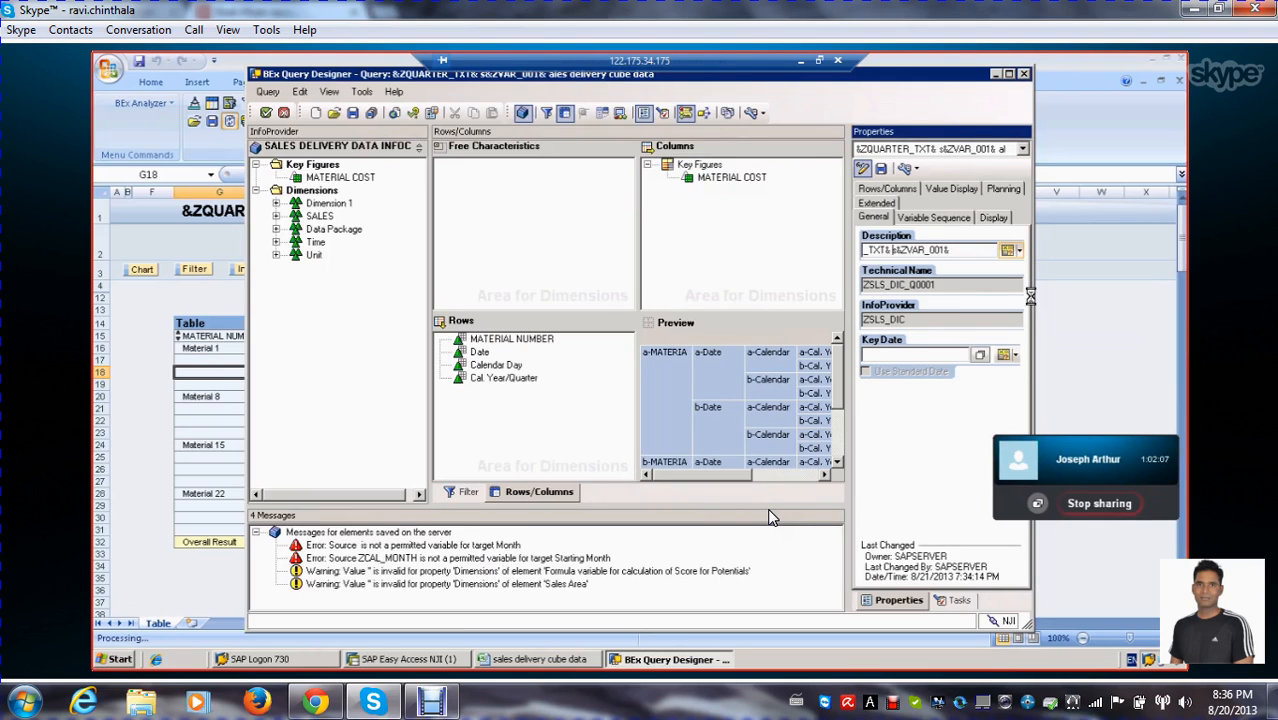
pyautogui.hotkey('shift', 'Home')
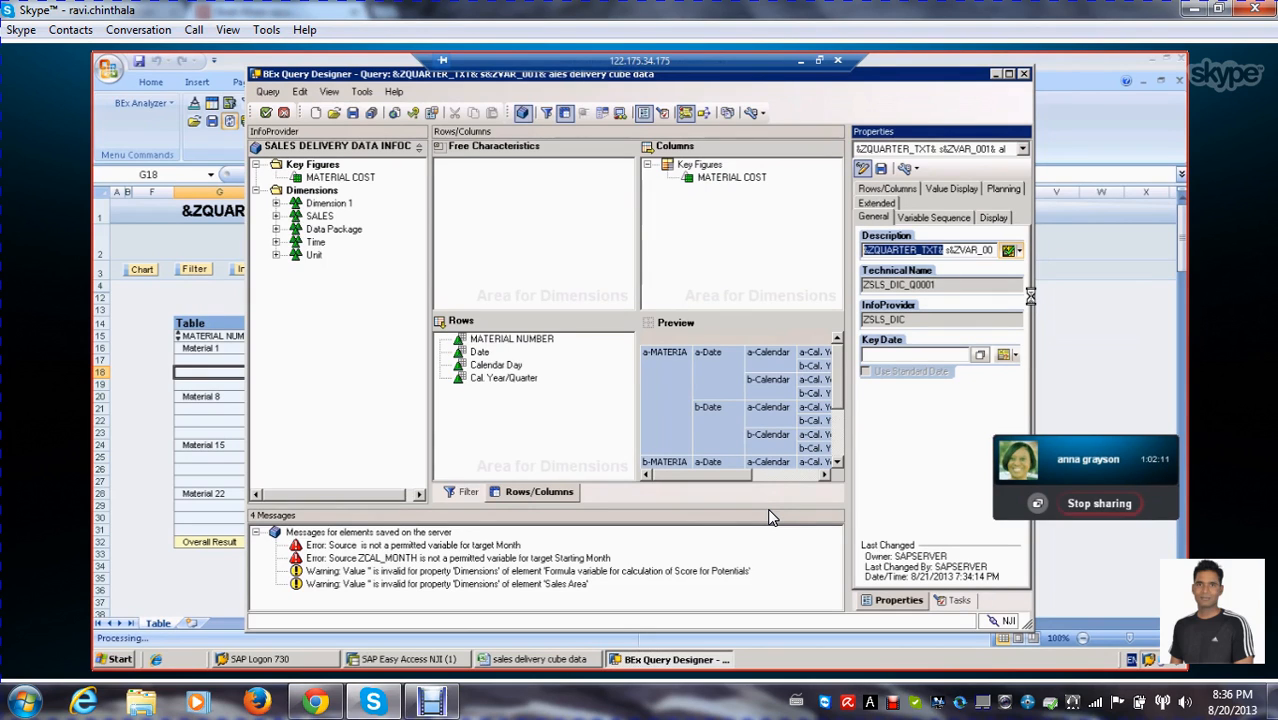
pyautogui.press('Delete')
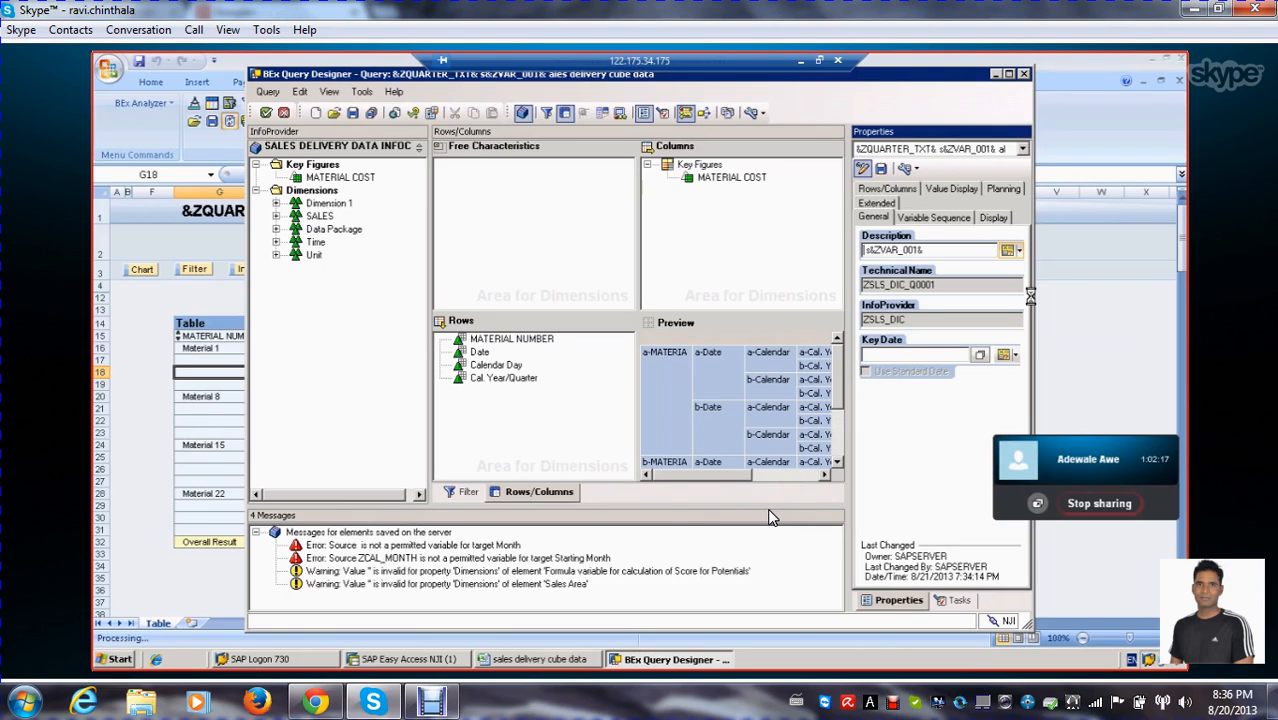
# Insert the QUARTER variable ZVAR_001 at the start of the description and delete that duplicate again
pyautogui.click(1019, 251)
pyautogui.click(1038, 266)
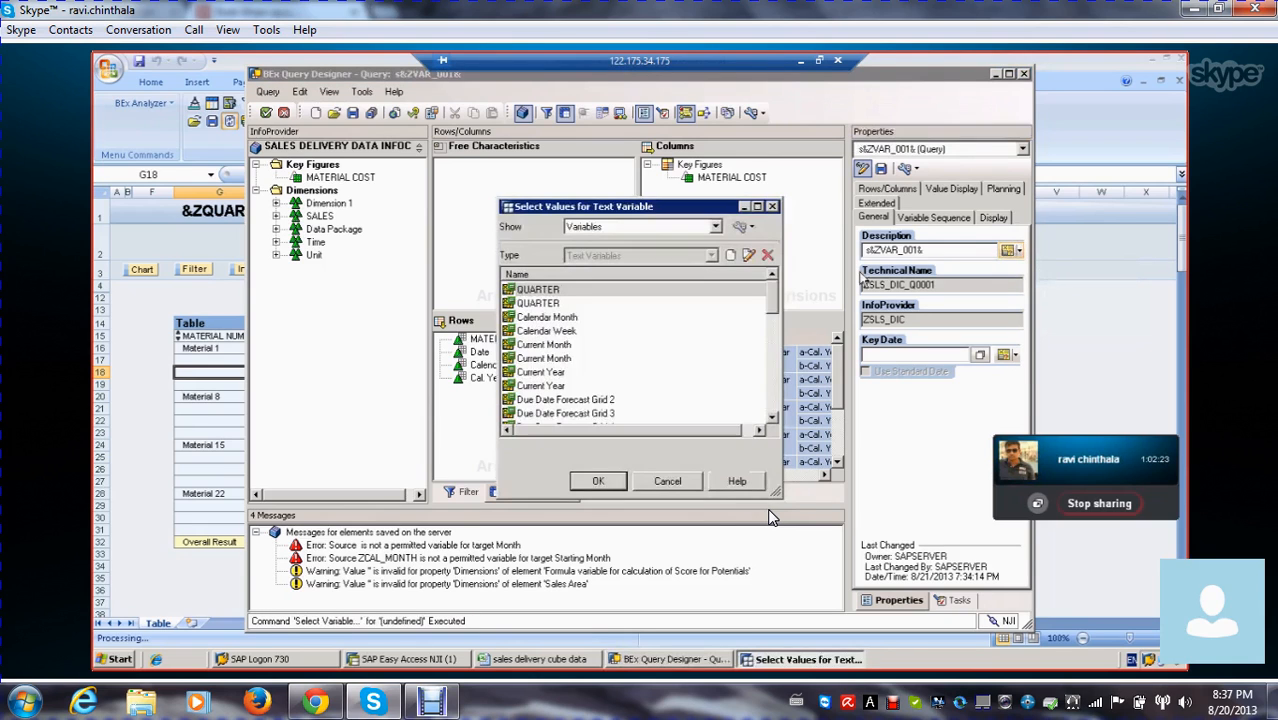
pyautogui.doubleClick(537, 289)
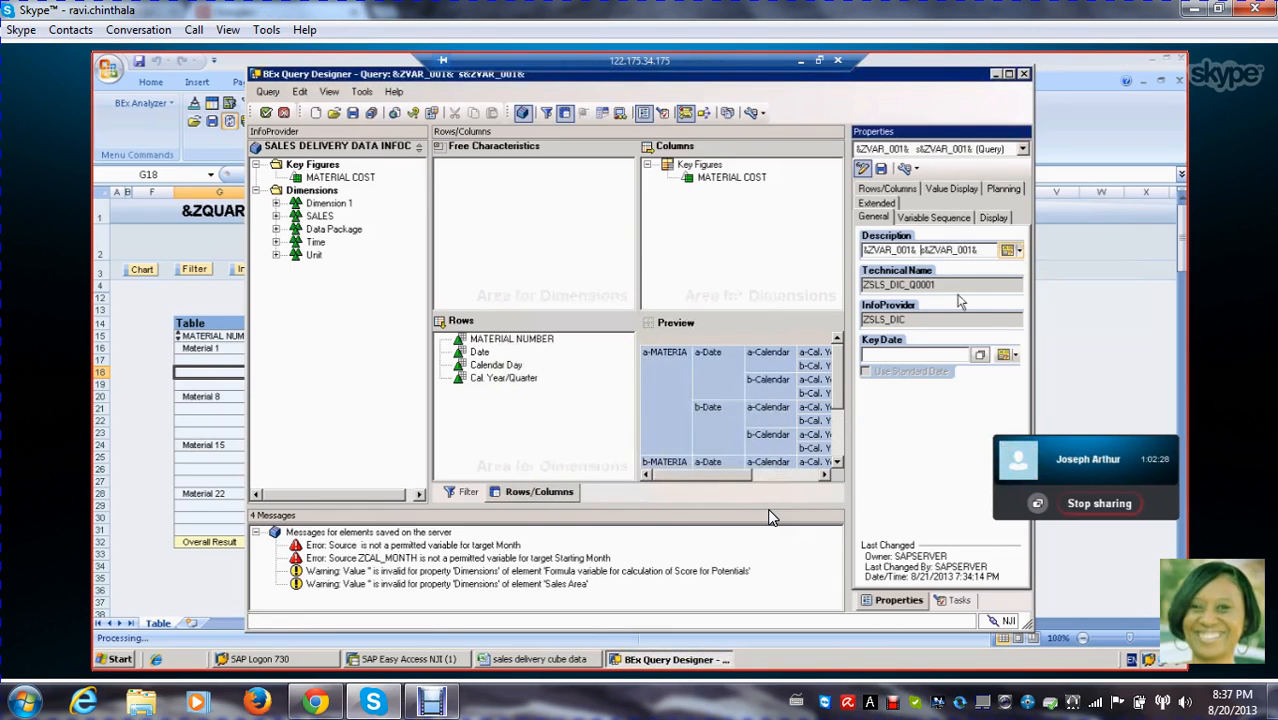
pyautogui.press('BackSpace')
pyautogui.press('BackSpace')
pyautogui.press('BackSpace')
pyautogui.press('BackSpace')
pyautogui.press('BackSpace')
pyautogui.press('BackSpace')
pyautogui.press('BackSpace')
pyautogui.press('BackSpace')
pyautogui.press('BackSpace')
pyautogui.press('BackSpace')
pyautogui.press('BackSpace')
pyautogui.press('BackSpace')
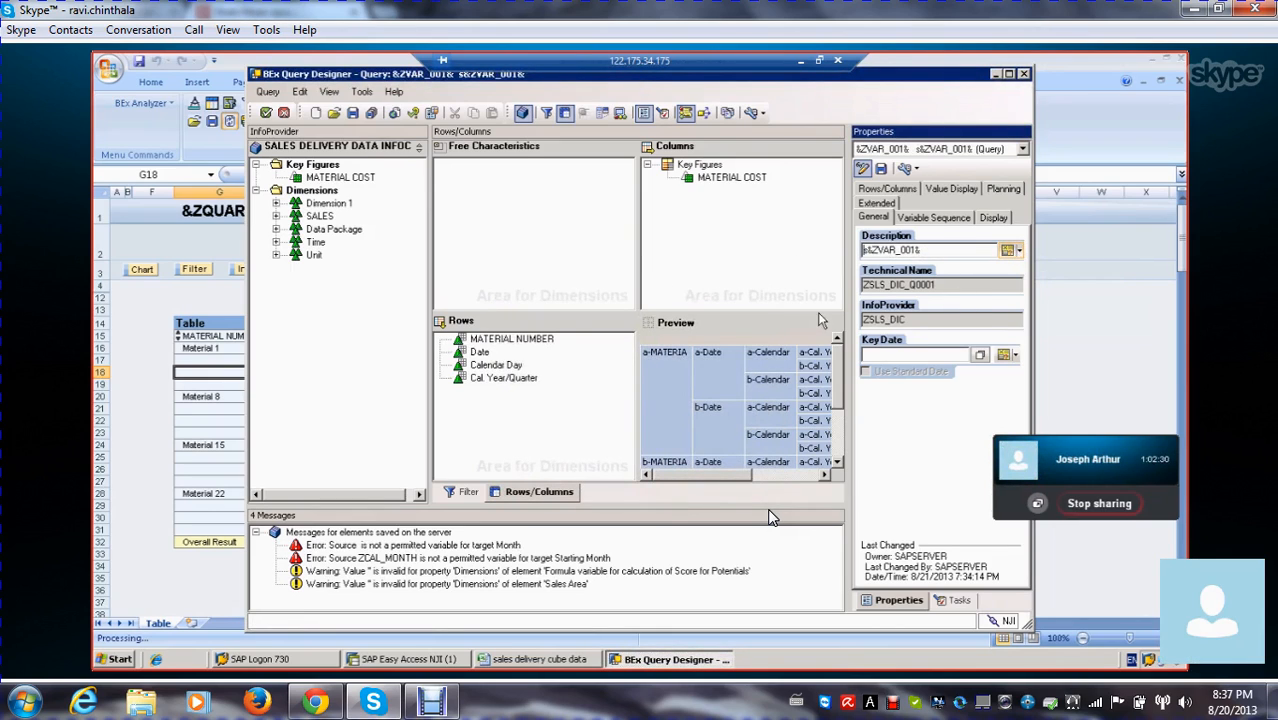
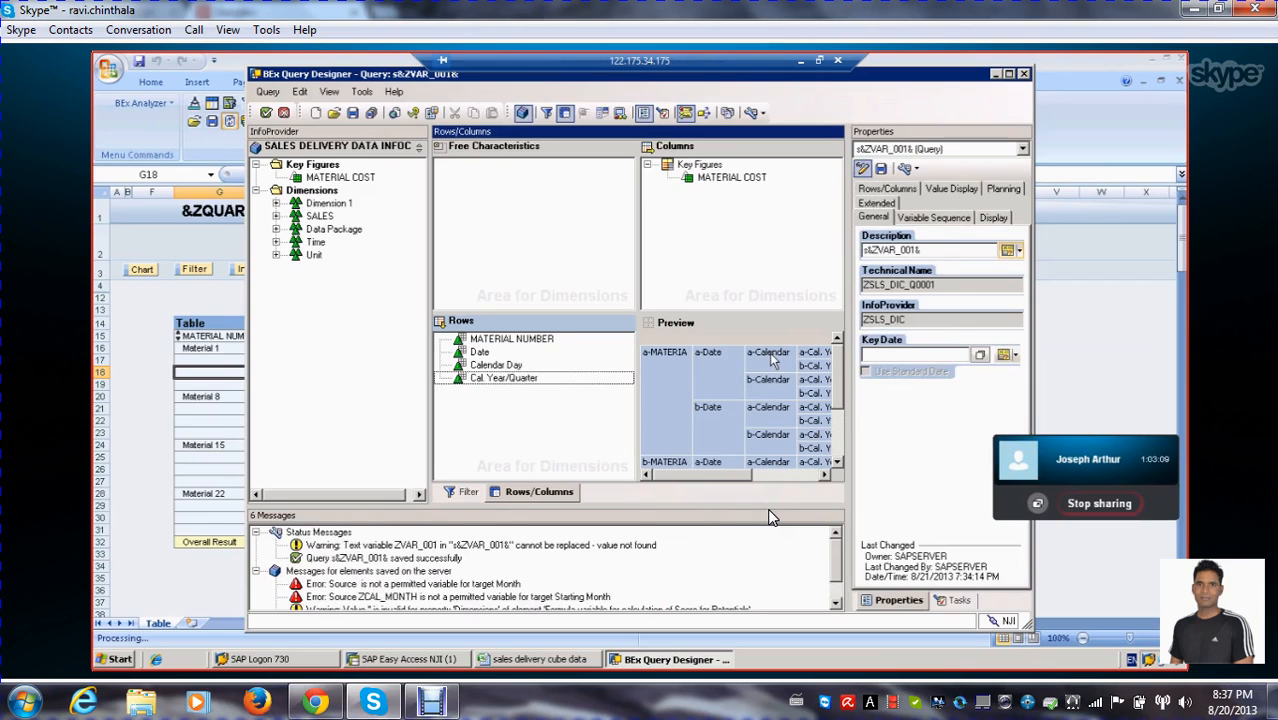
# Add a new structure below MATERIAL NUMBER in the rows, with description ZCHAR_STRUCT and technical name ZSTRUCT_0001
pyautogui.click(530, 342)
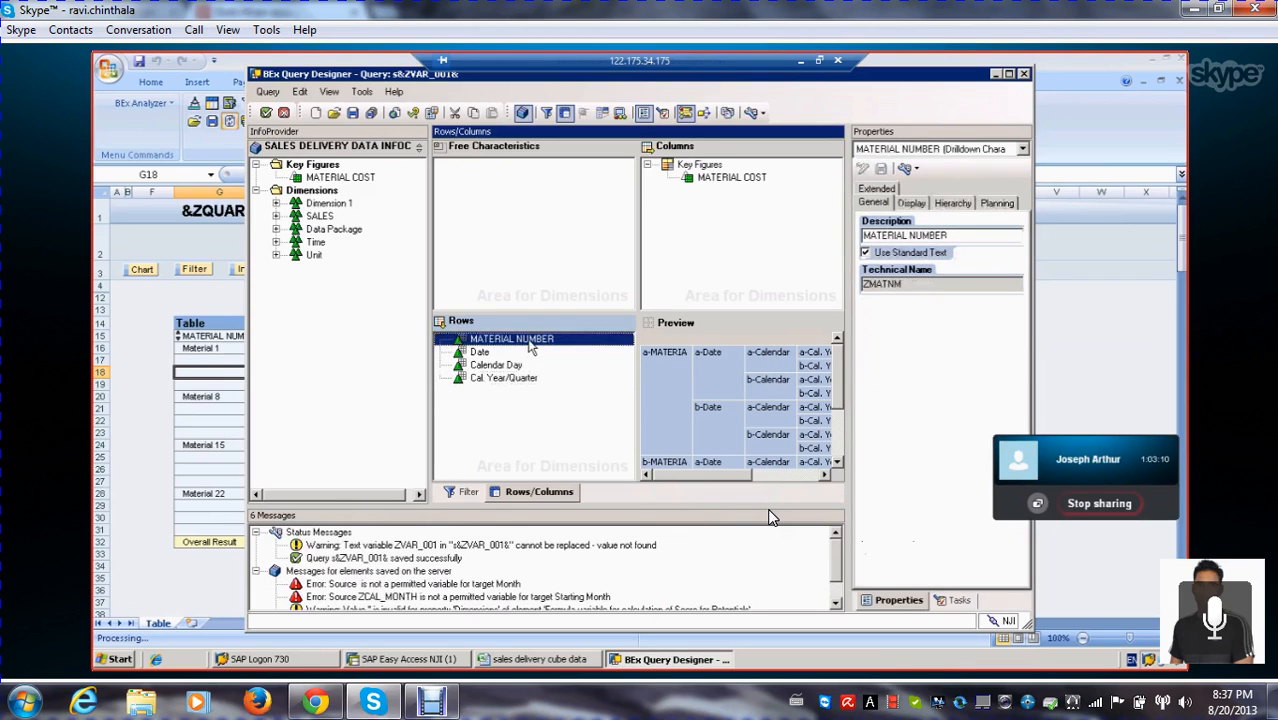
pyautogui.rightClick(530, 342)
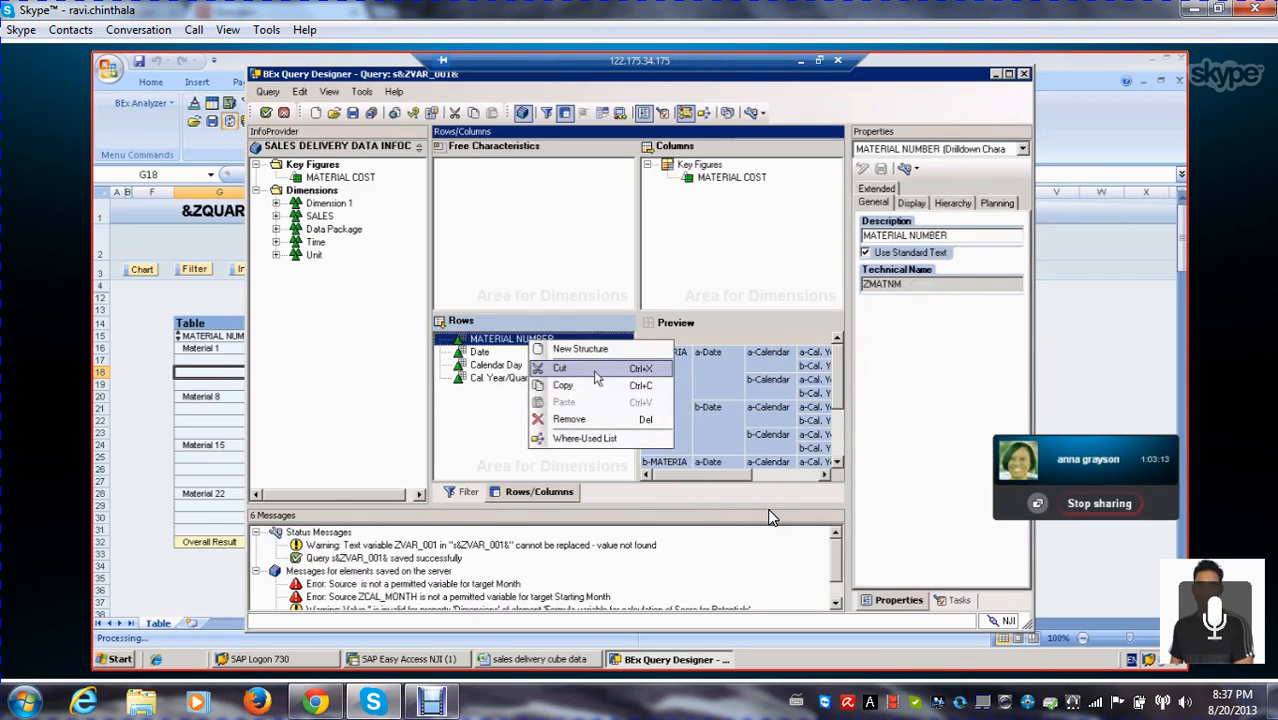
pyautogui.click(590, 349)
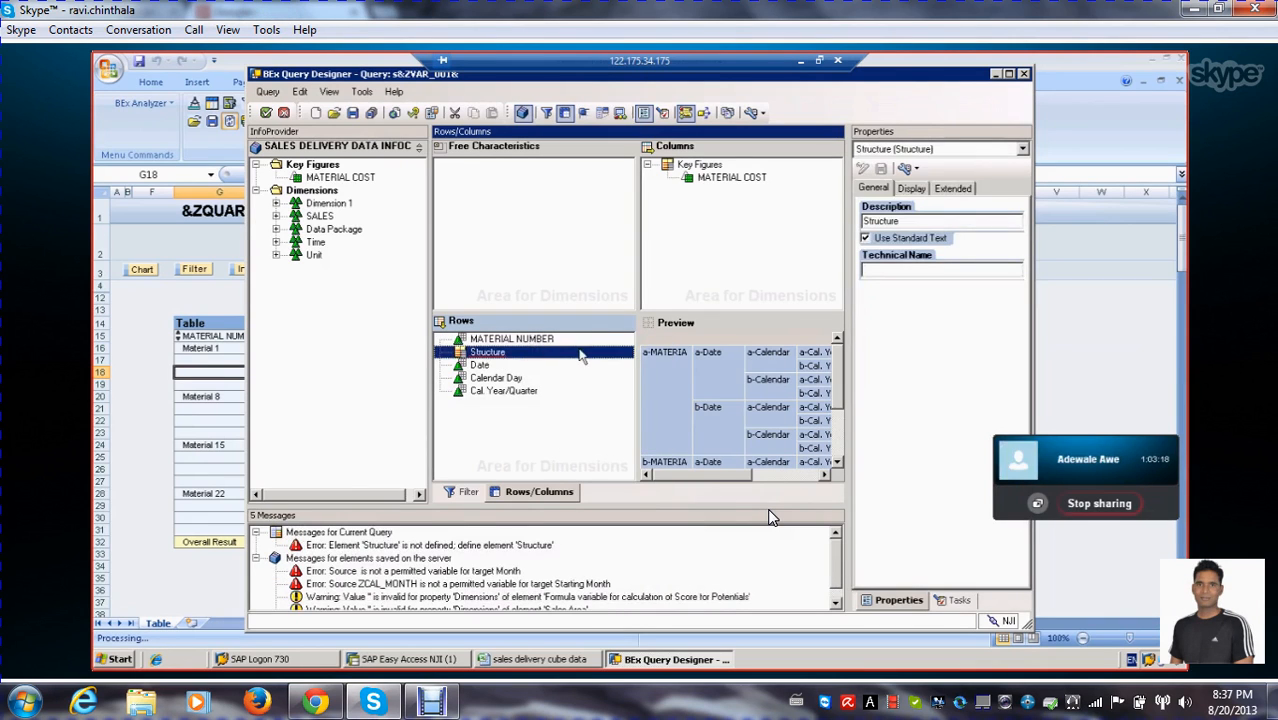
pyautogui.click(905, 224)
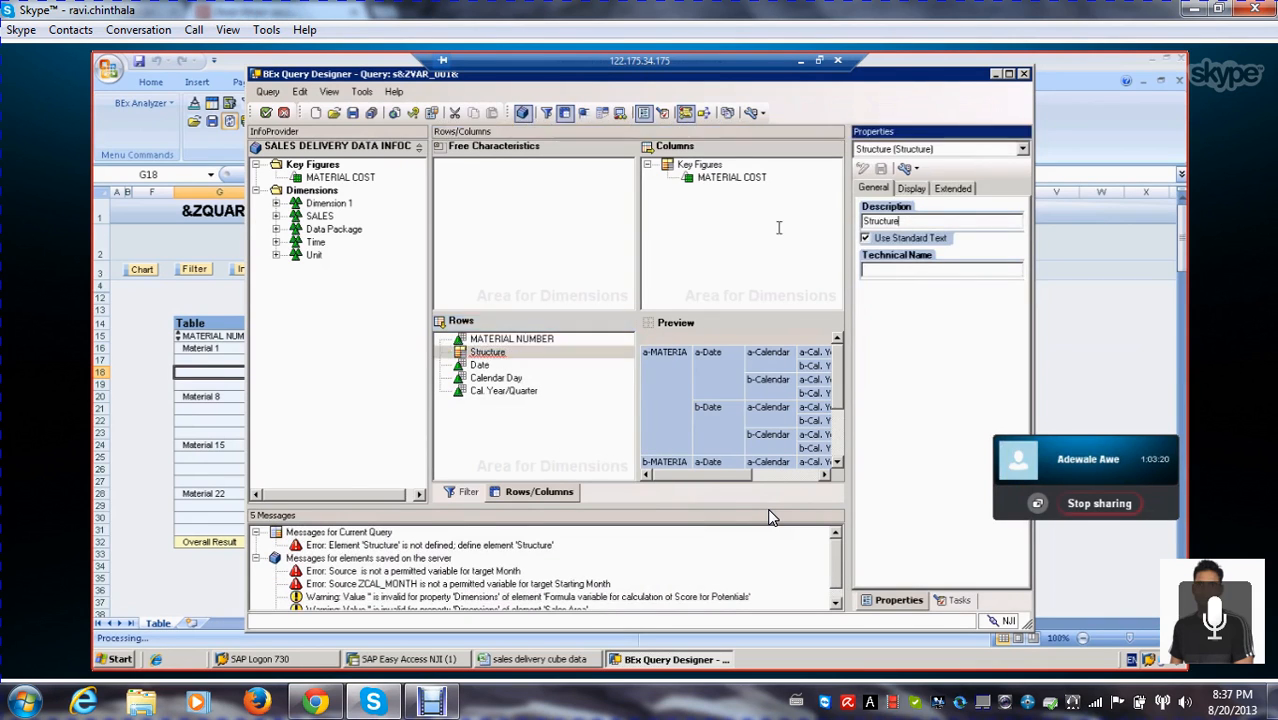
pyautogui.write('Z')
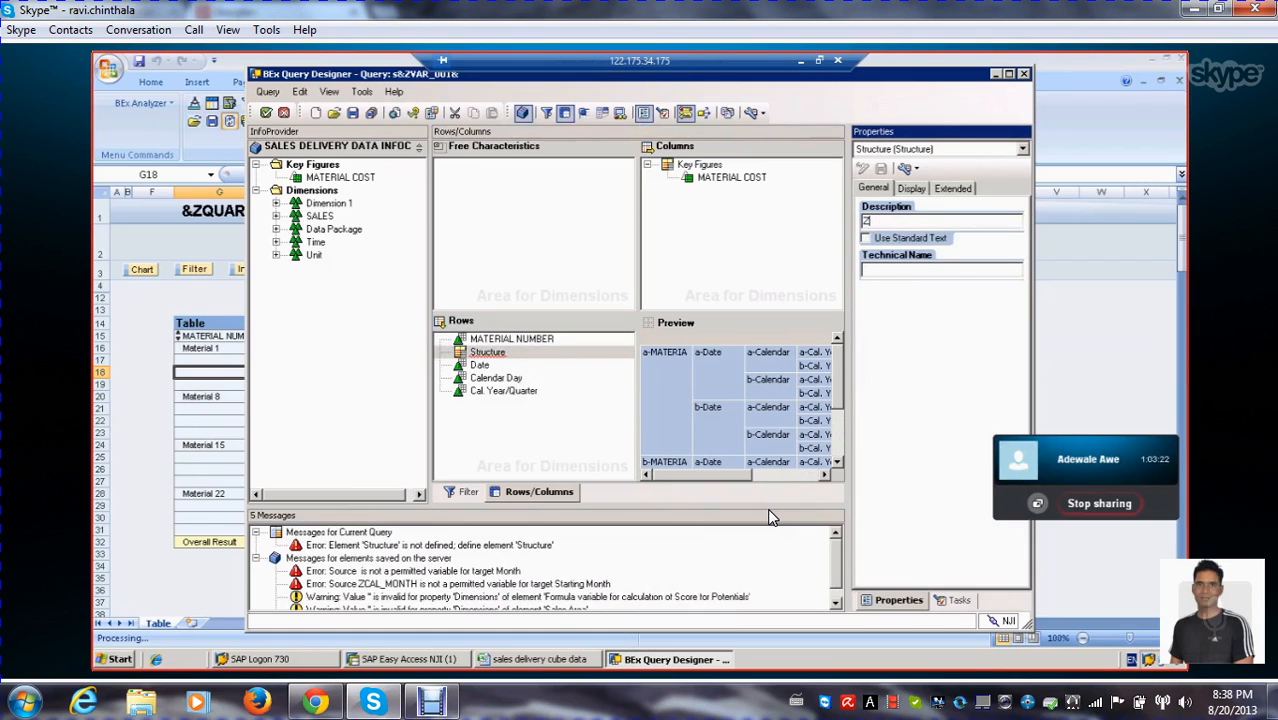
pyautogui.write('CHAR_STRUCT')
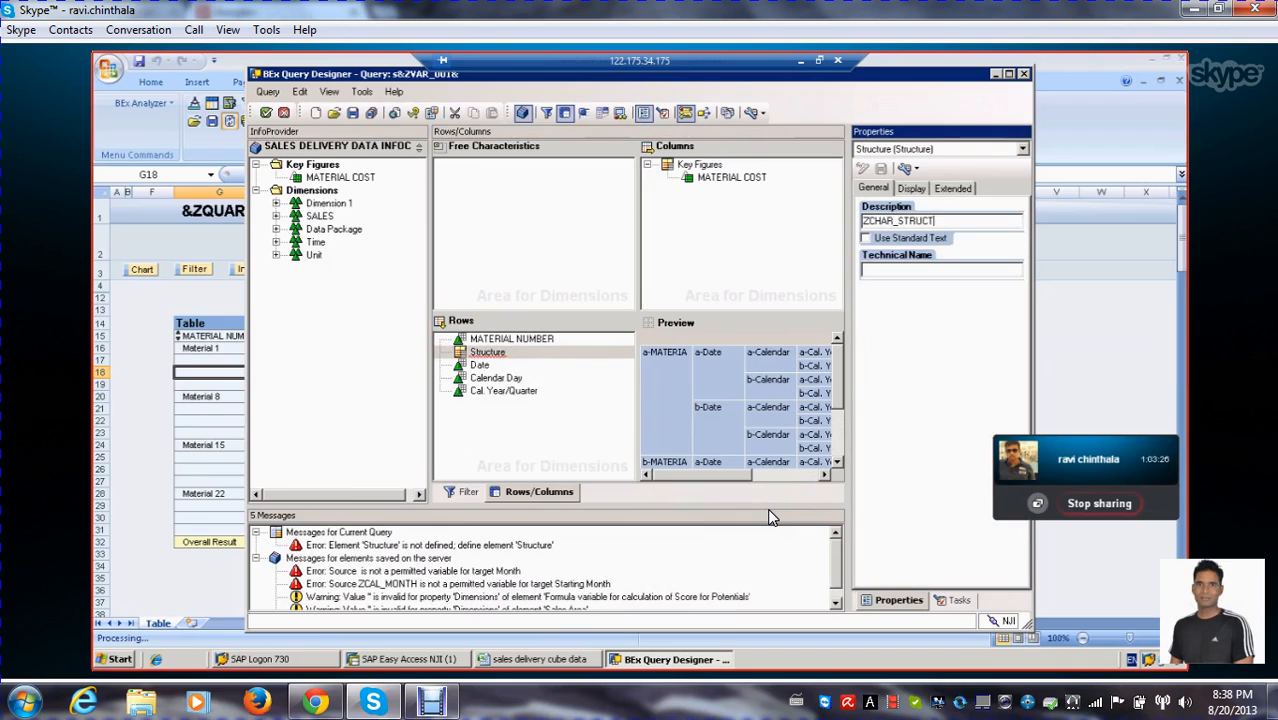
pyautogui.click(904, 270)
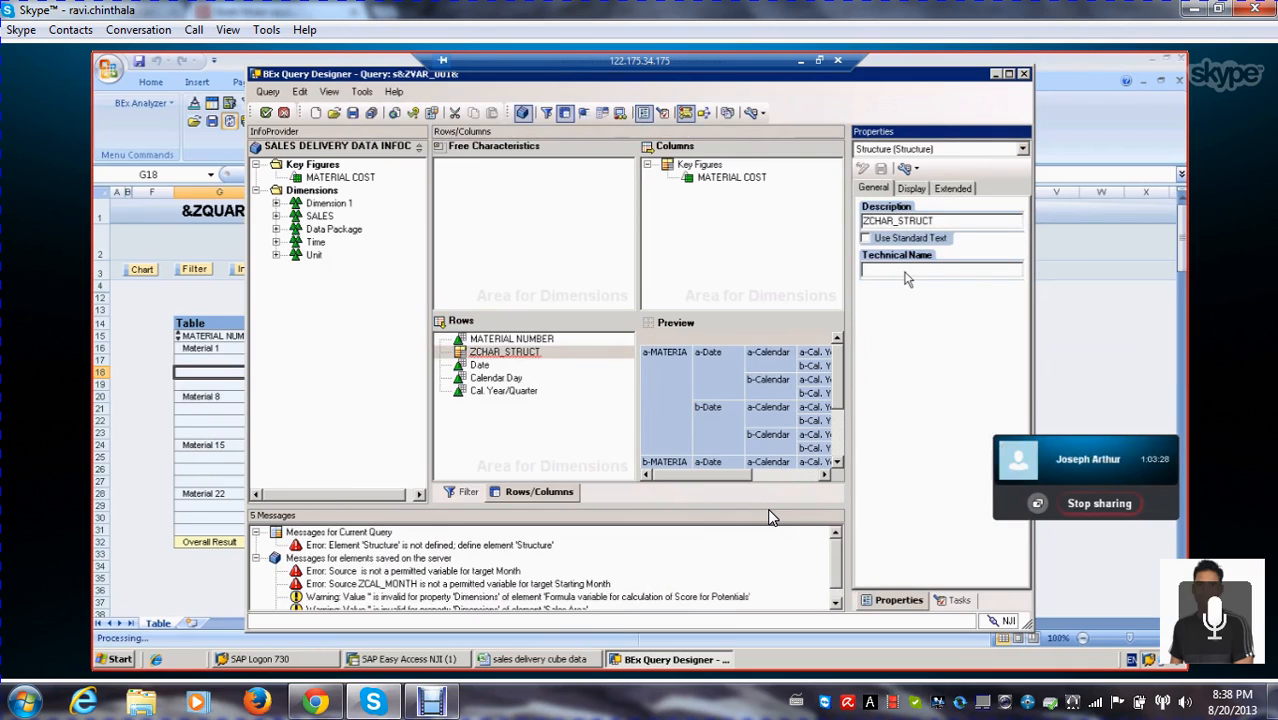
pyautogui.write('ZST')
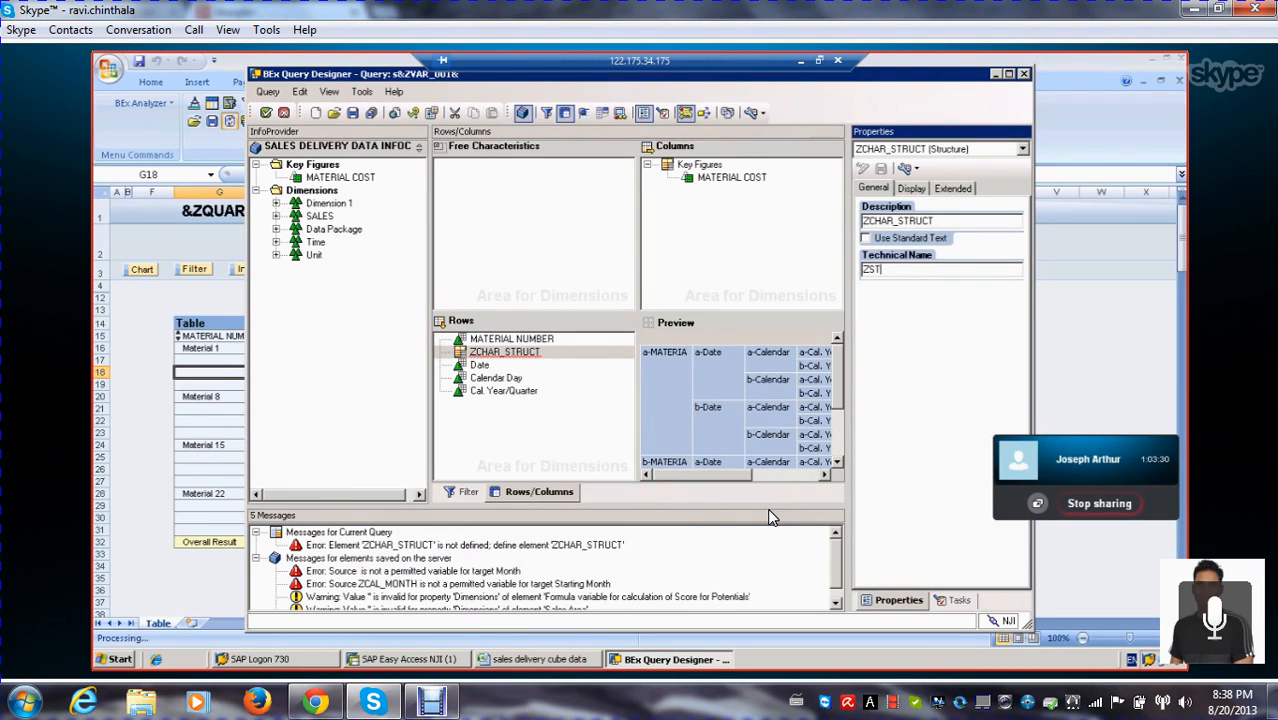
pyautogui.write('RUCT_0001')
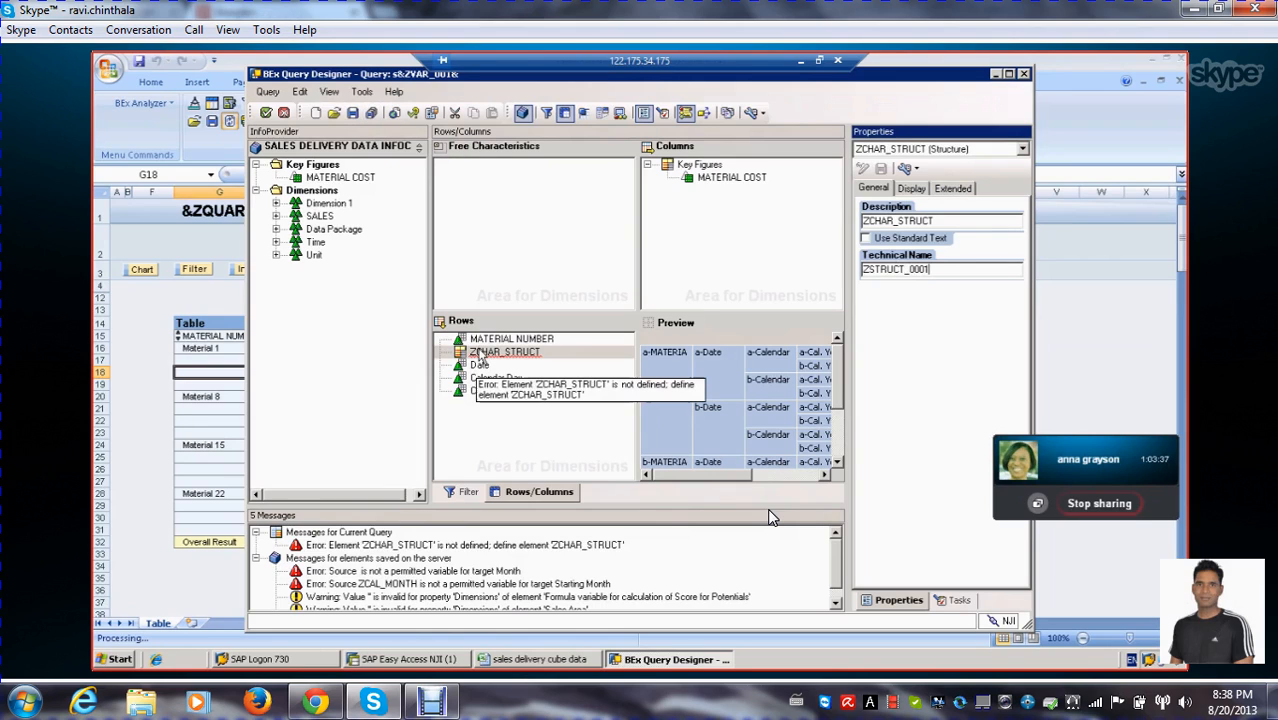
# Create a new selection inside the ZCHAR_STRUCT structure and set its description to MATERIAL
pyautogui.click(480, 353)
pyautogui.rightClick(480, 354)
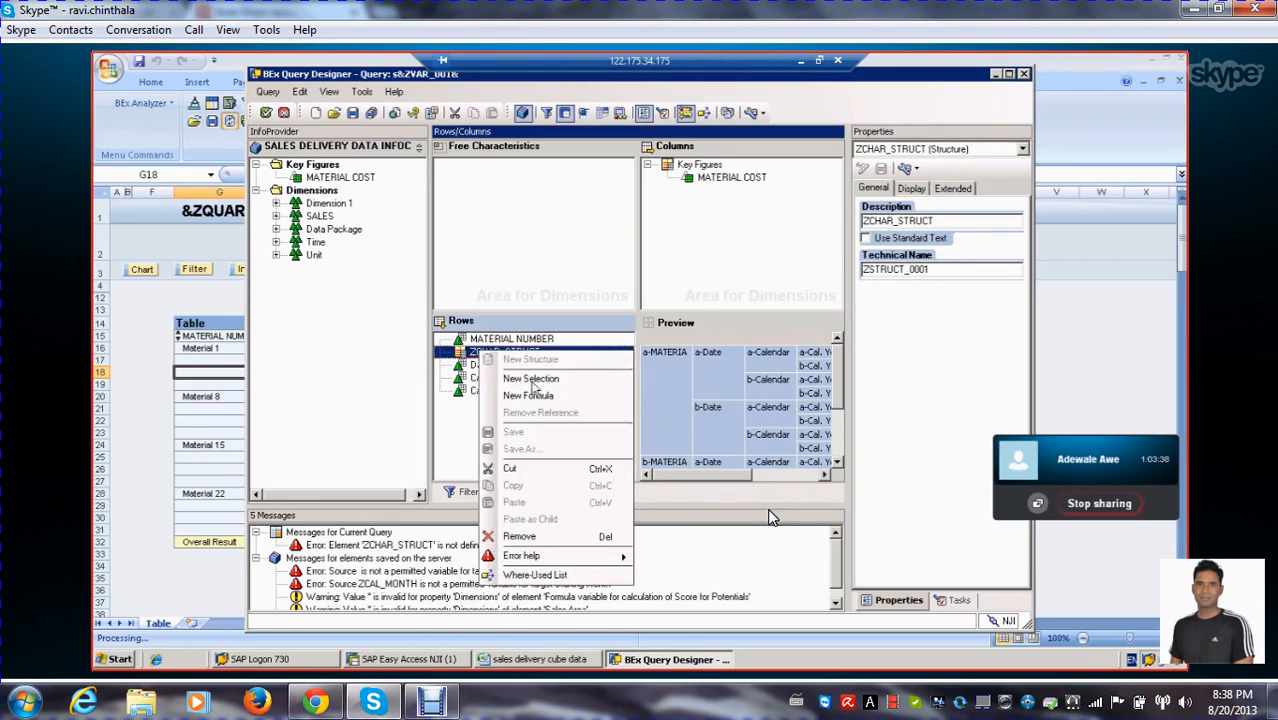
pyautogui.click(531, 379)
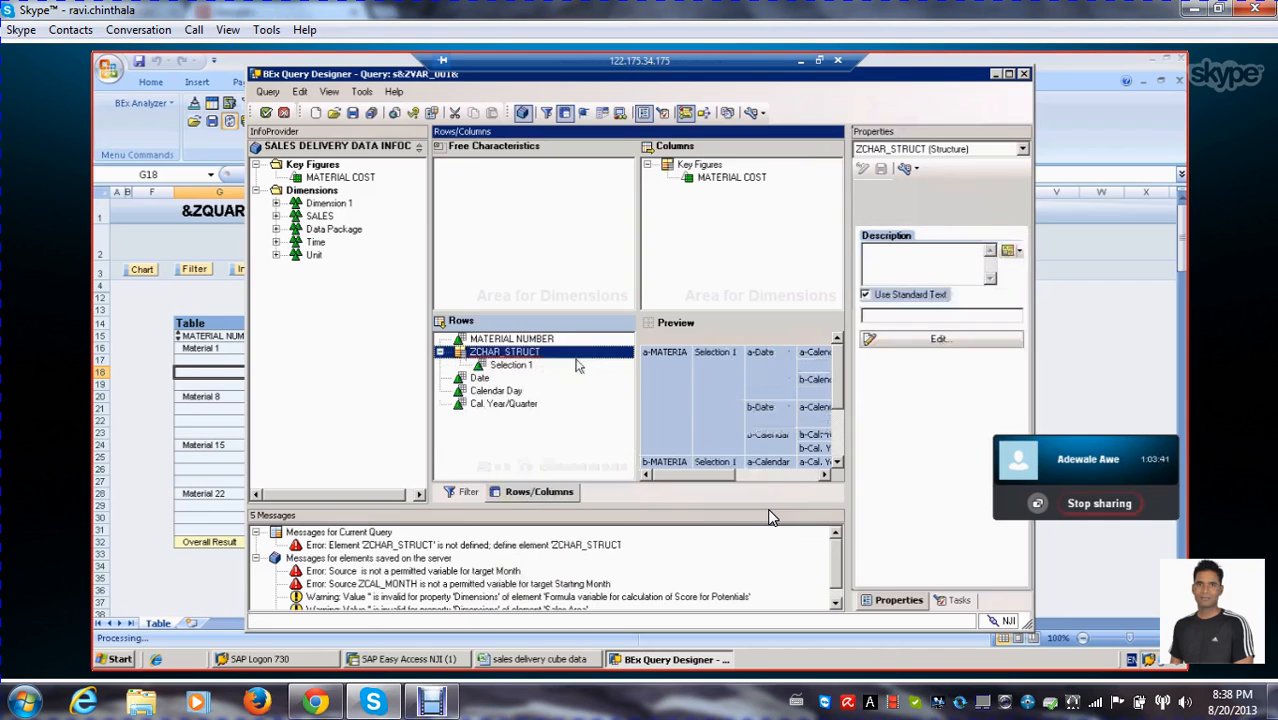
pyautogui.click(917, 341)
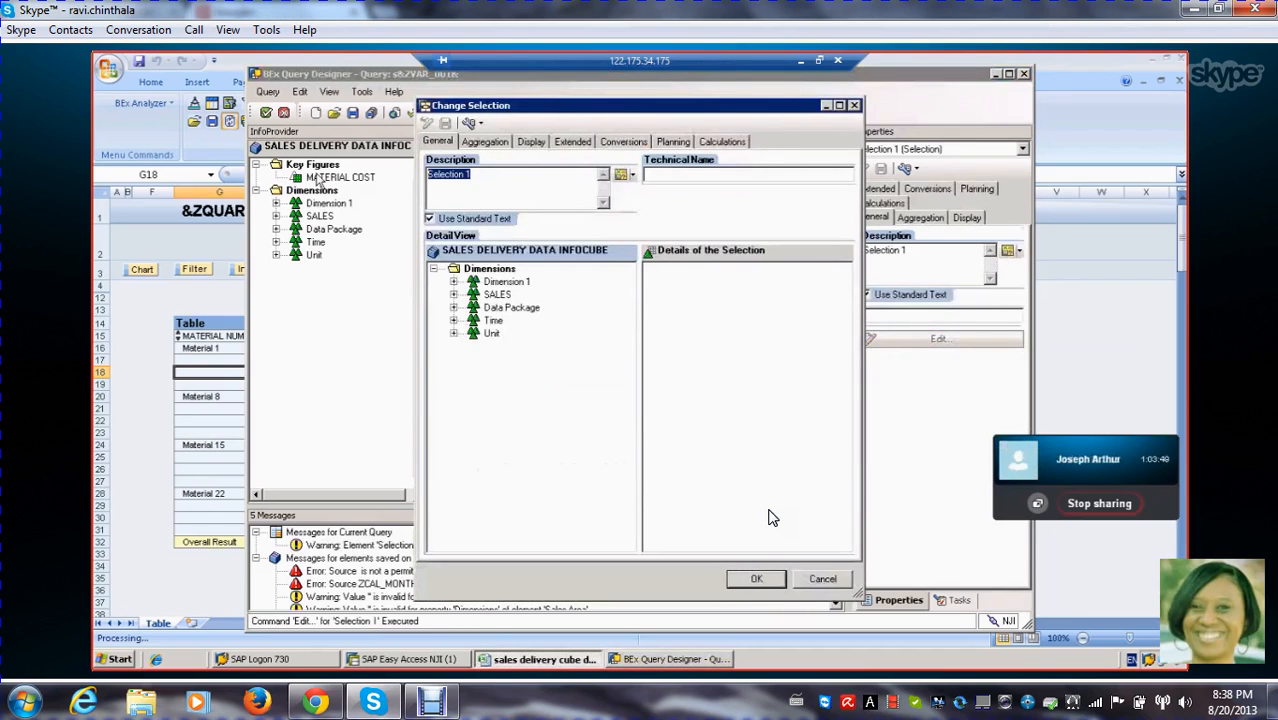
pyautogui.write('MAT')
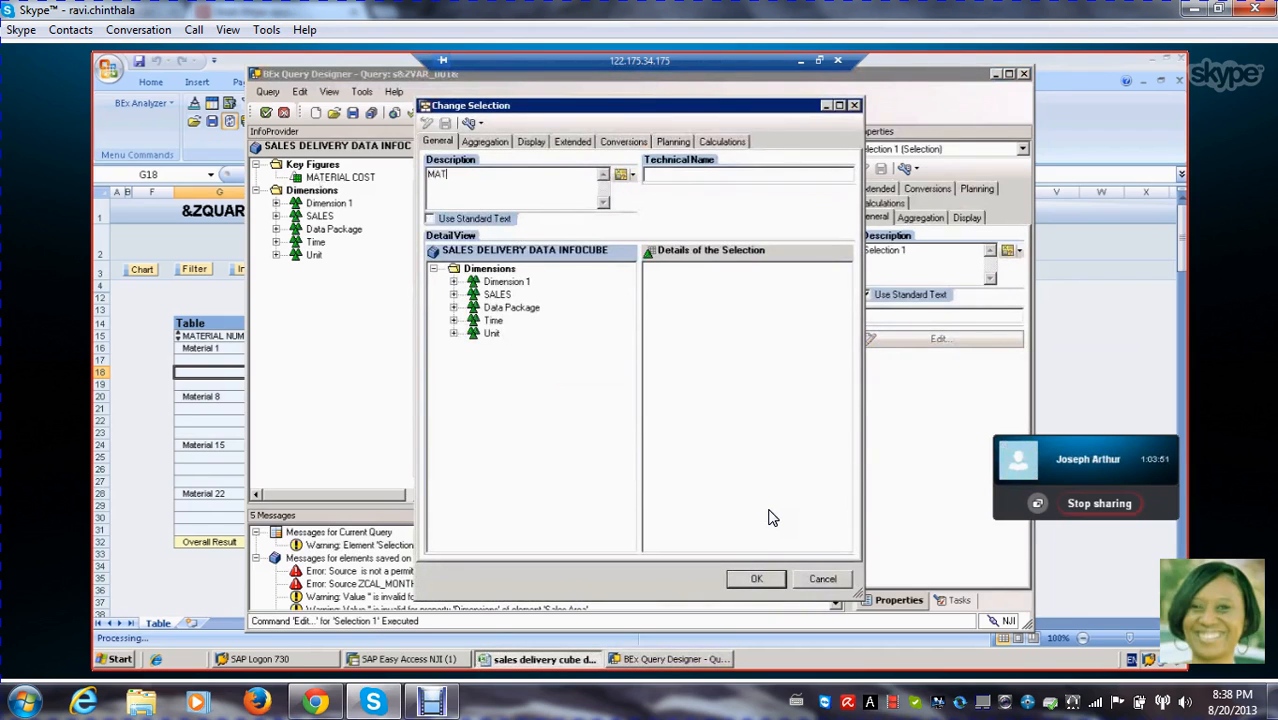
pyautogui.write('R')
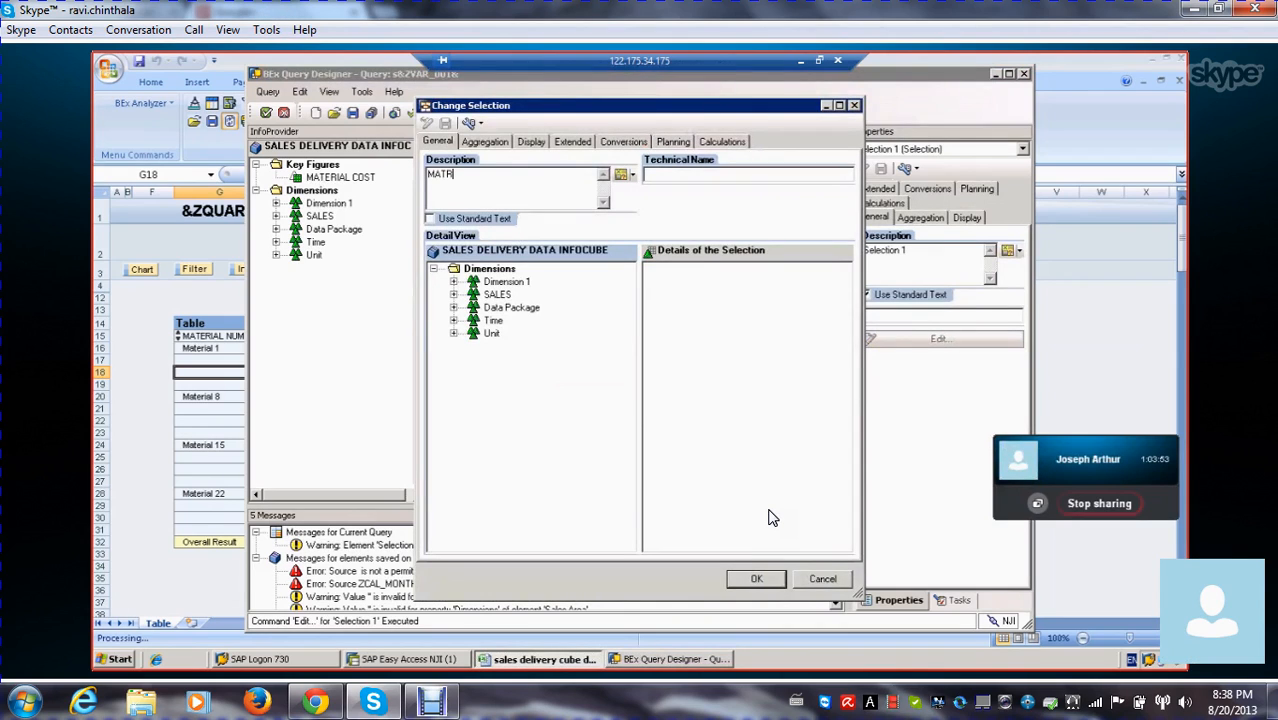
pyautogui.press('BackSpace')
pyautogui.write('ERIAL')
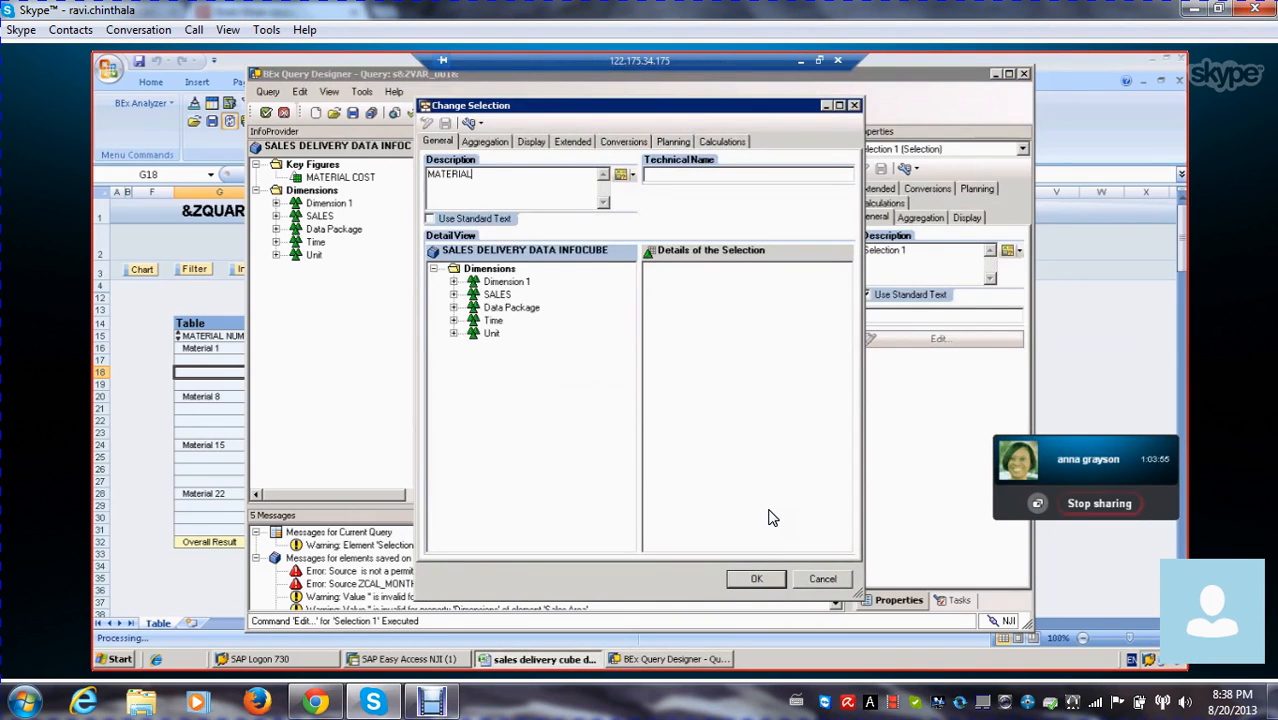
# Add the MATERIAL NUMBER and Cal. Year/Quarter characteristics to the details of the MATERIAL selection
pyautogui.click(453, 282)
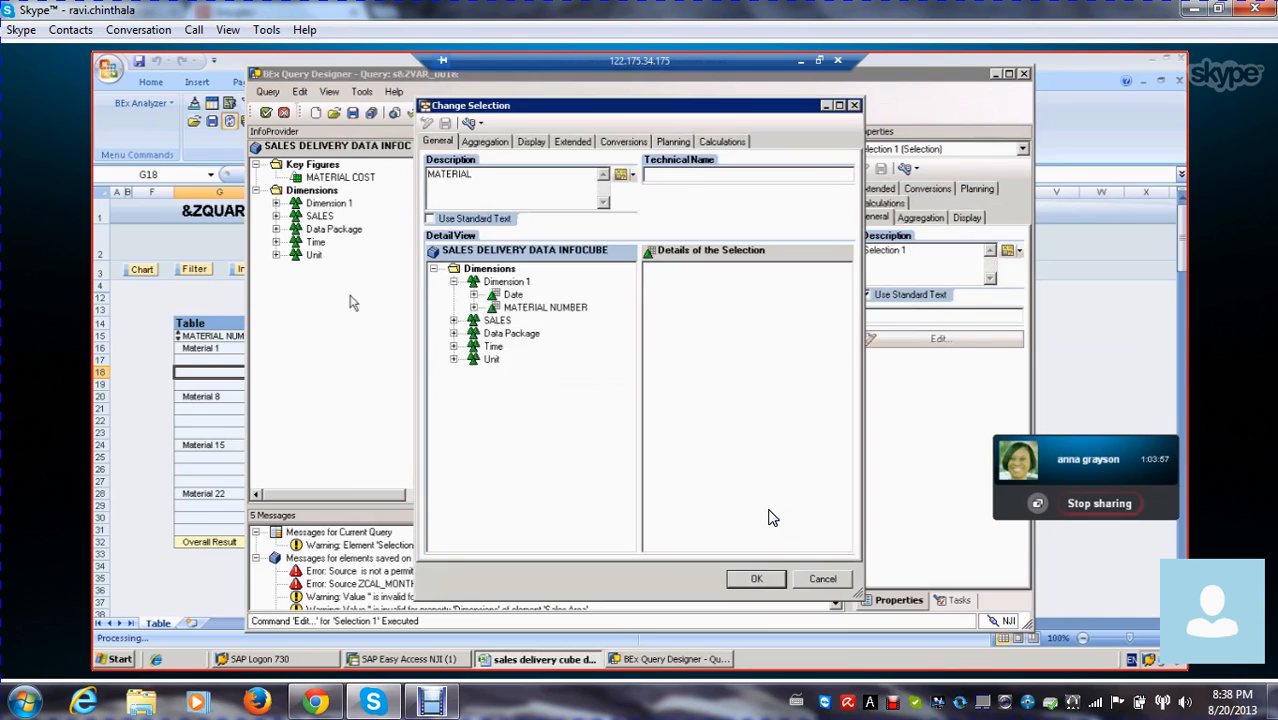
pyautogui.click(512, 307)
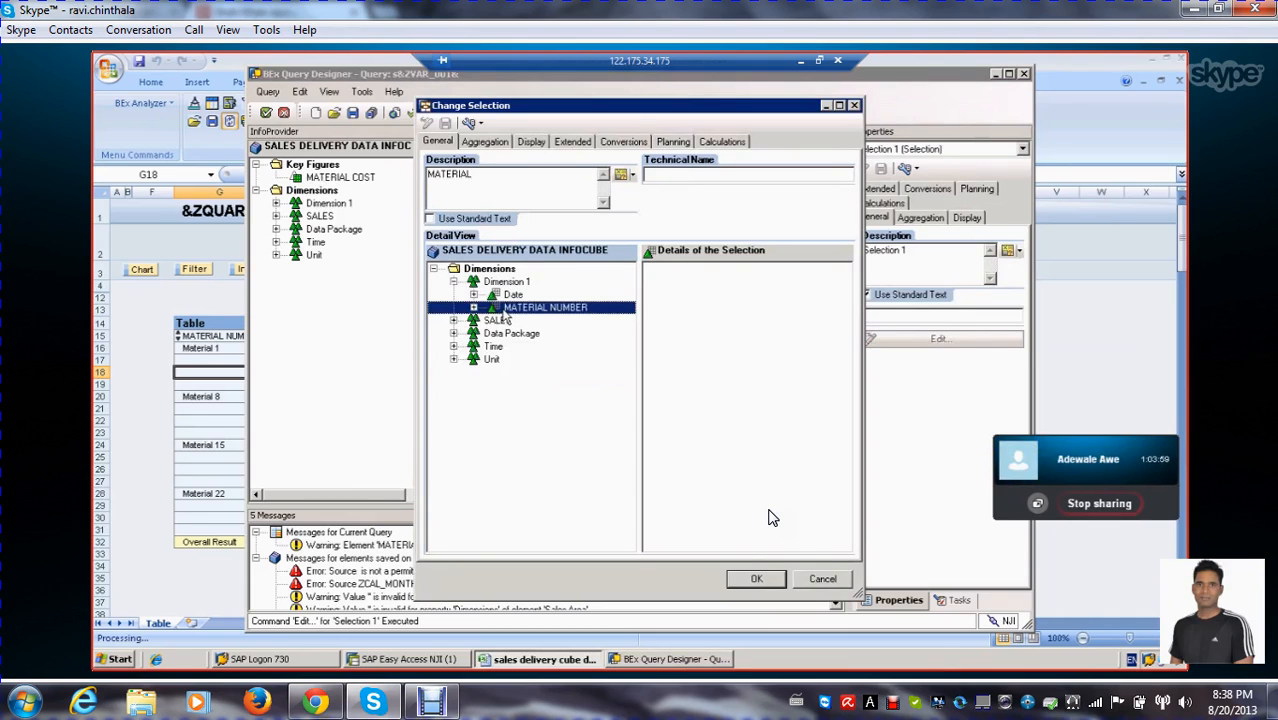
pyautogui.moveTo(580, 315); pyautogui.dragTo(668, 292)
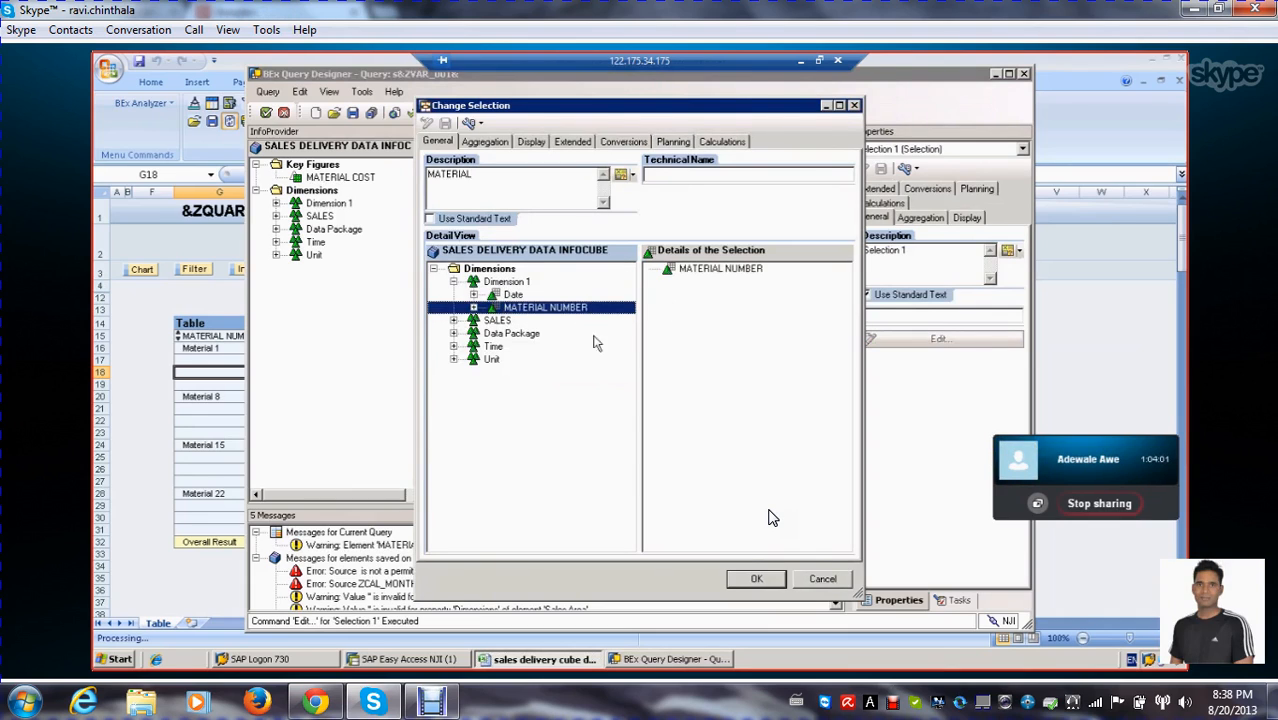
pyautogui.click(453, 346)
pyautogui.click(524, 373)
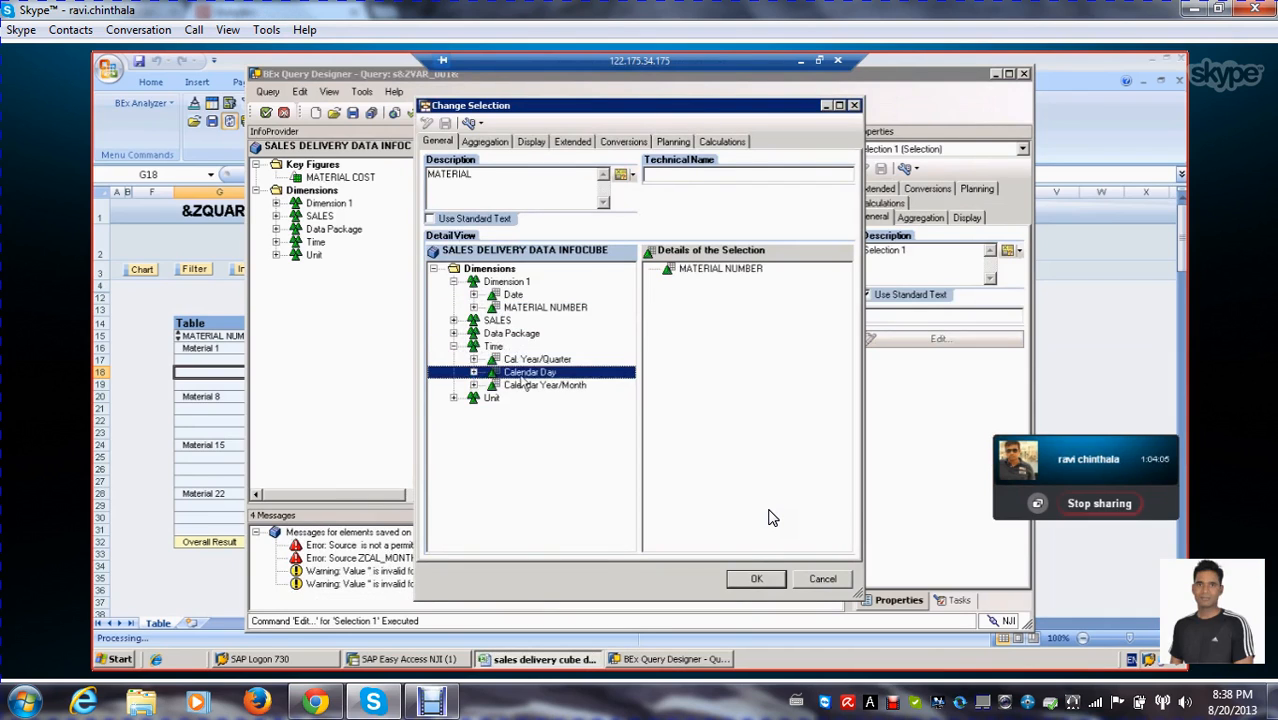
pyautogui.moveTo(533, 360); pyautogui.dragTo(668, 300)
# Restrict Cal. Year/Quarter in the selection details with the Cal. Year/Quarter variable from the recent selections
pyautogui.click(704, 283)
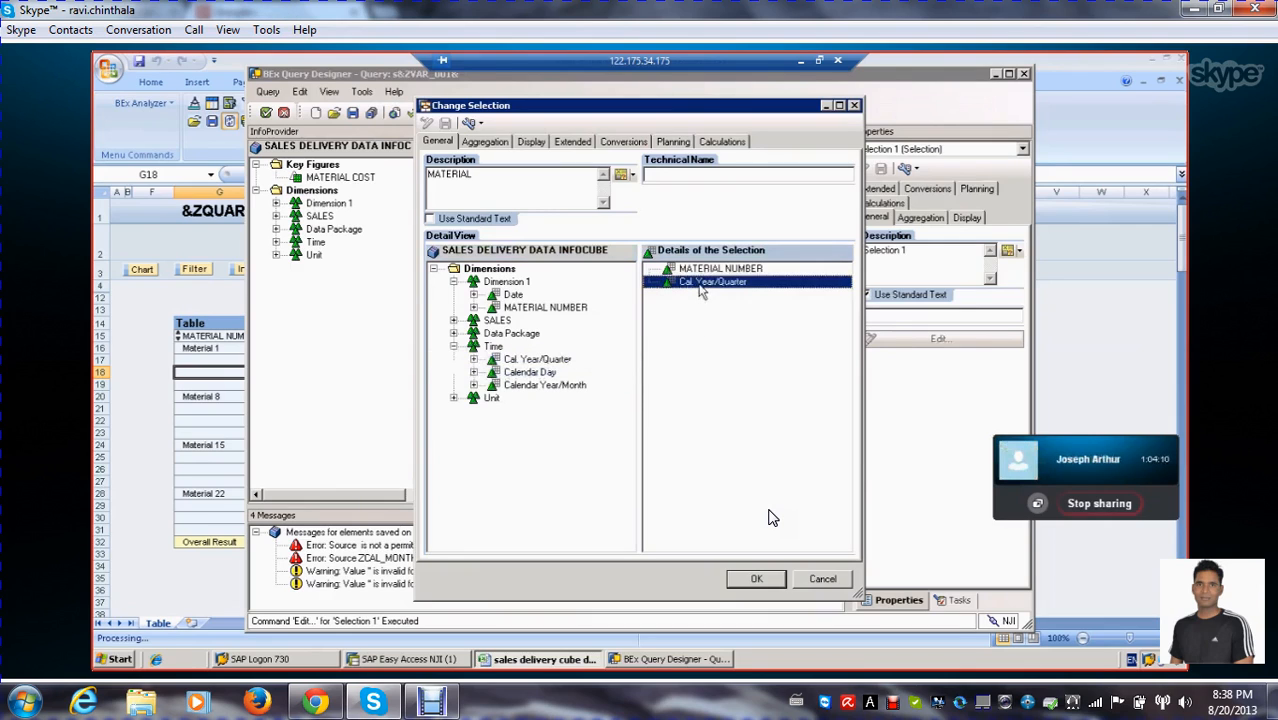
pyautogui.rightClick(704, 283)
pyautogui.click(739, 296)
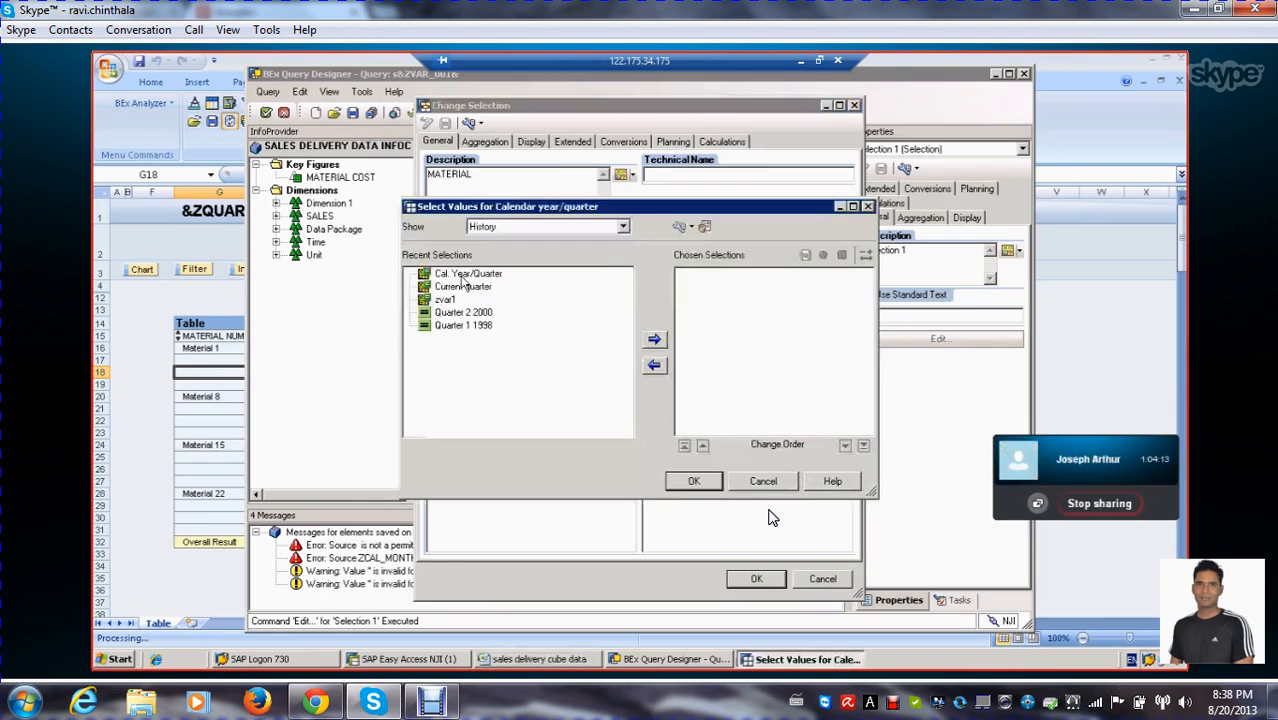
pyautogui.click(468, 275)
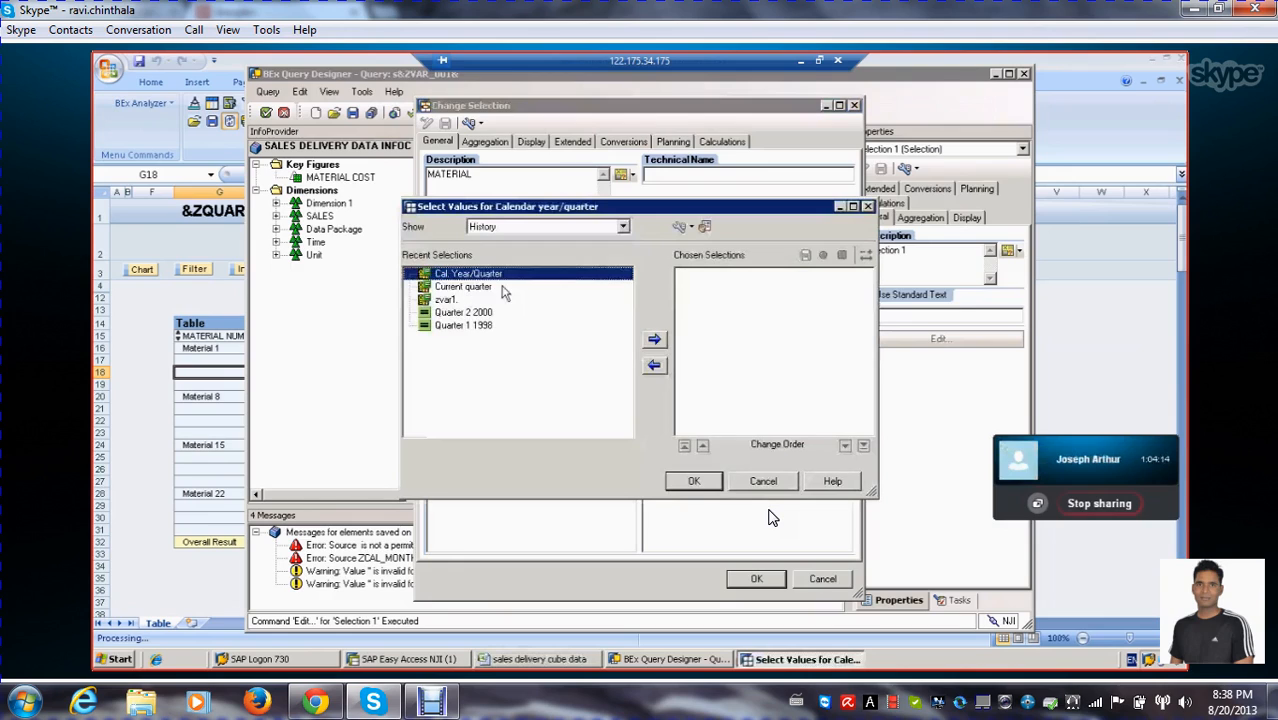
pyautogui.click(654, 340)
pyautogui.click(695, 482)
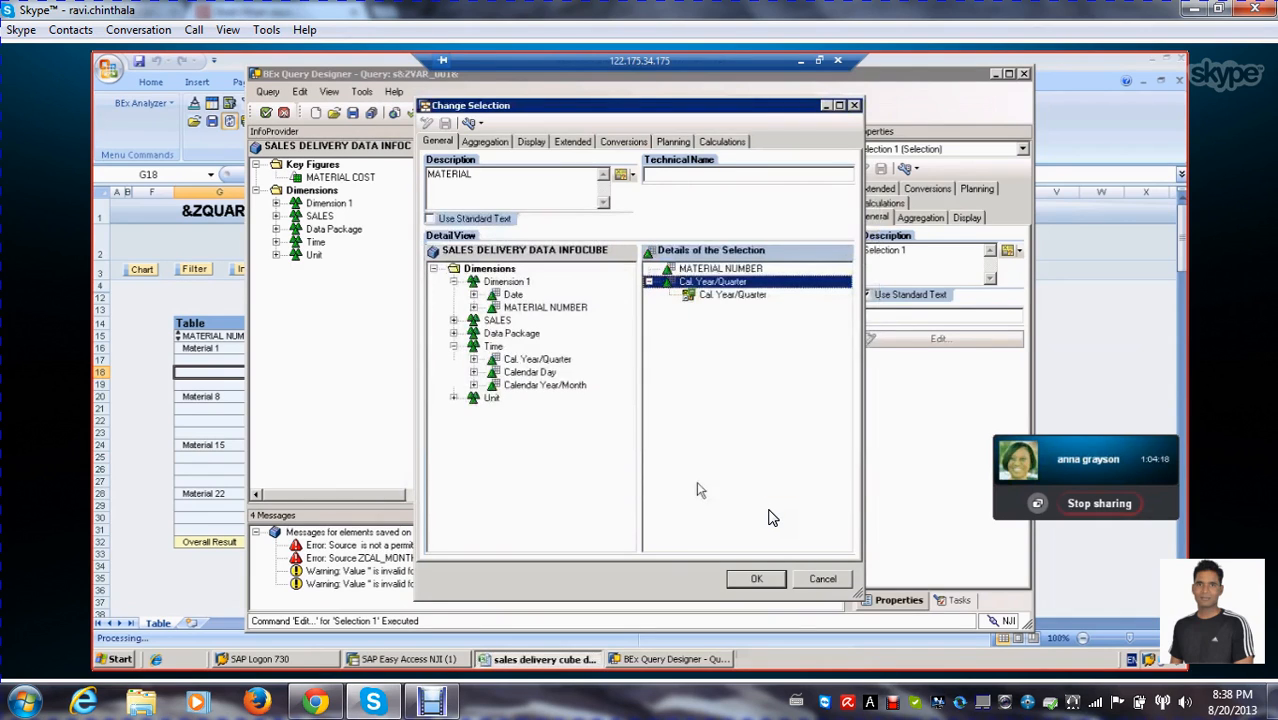
# Check the material number and quarter restriction in the MATERIAL selection's details and apply the selection
pyautogui.click(757, 580)
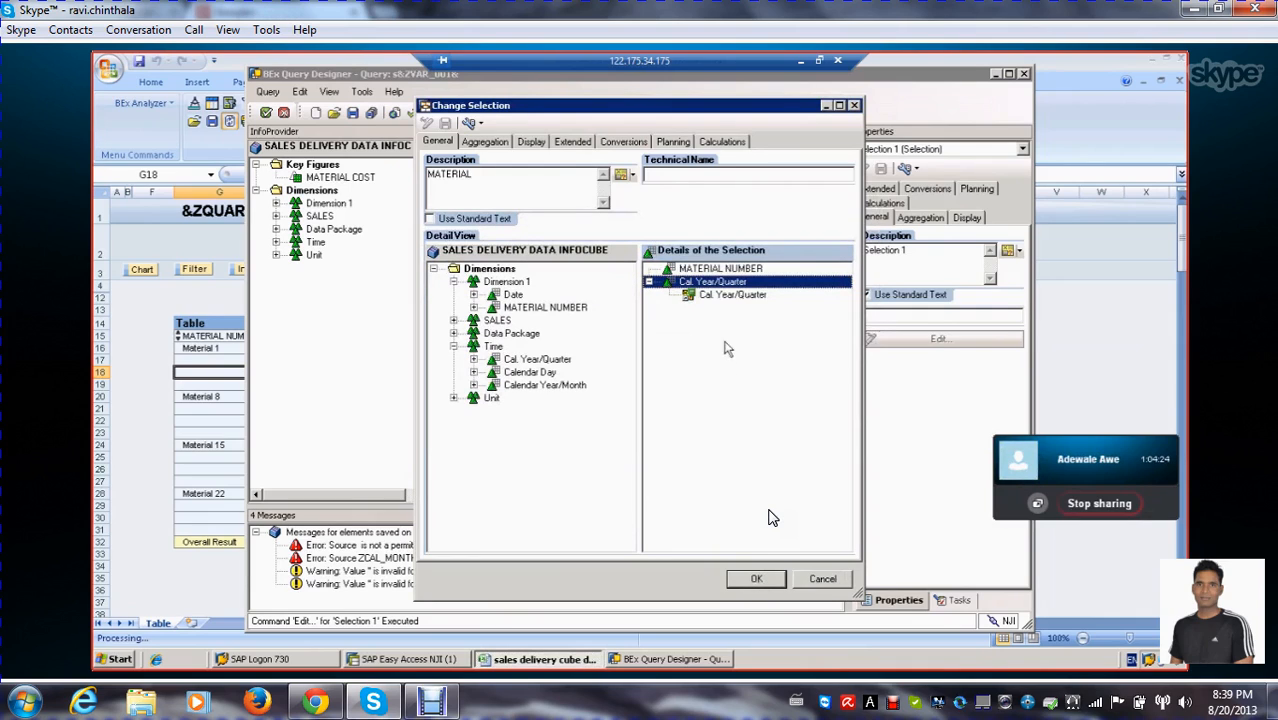
pyautogui.click(721, 270)
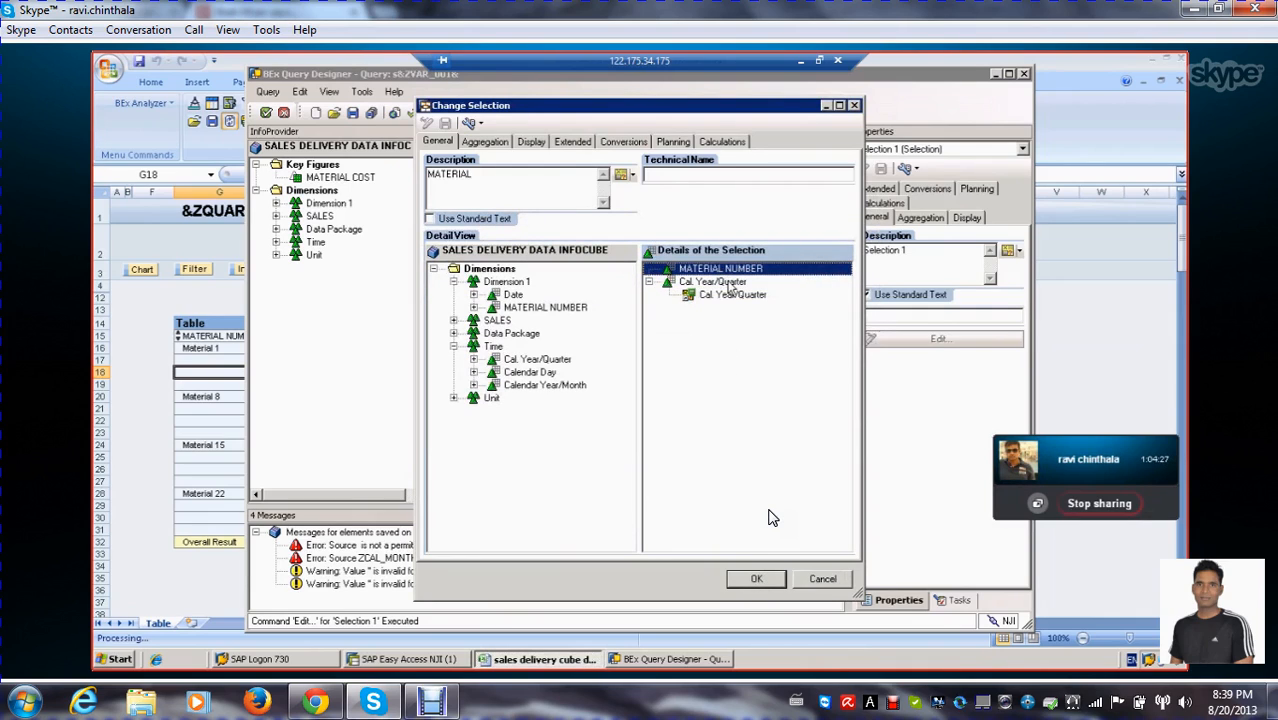
pyautogui.click(730, 283)
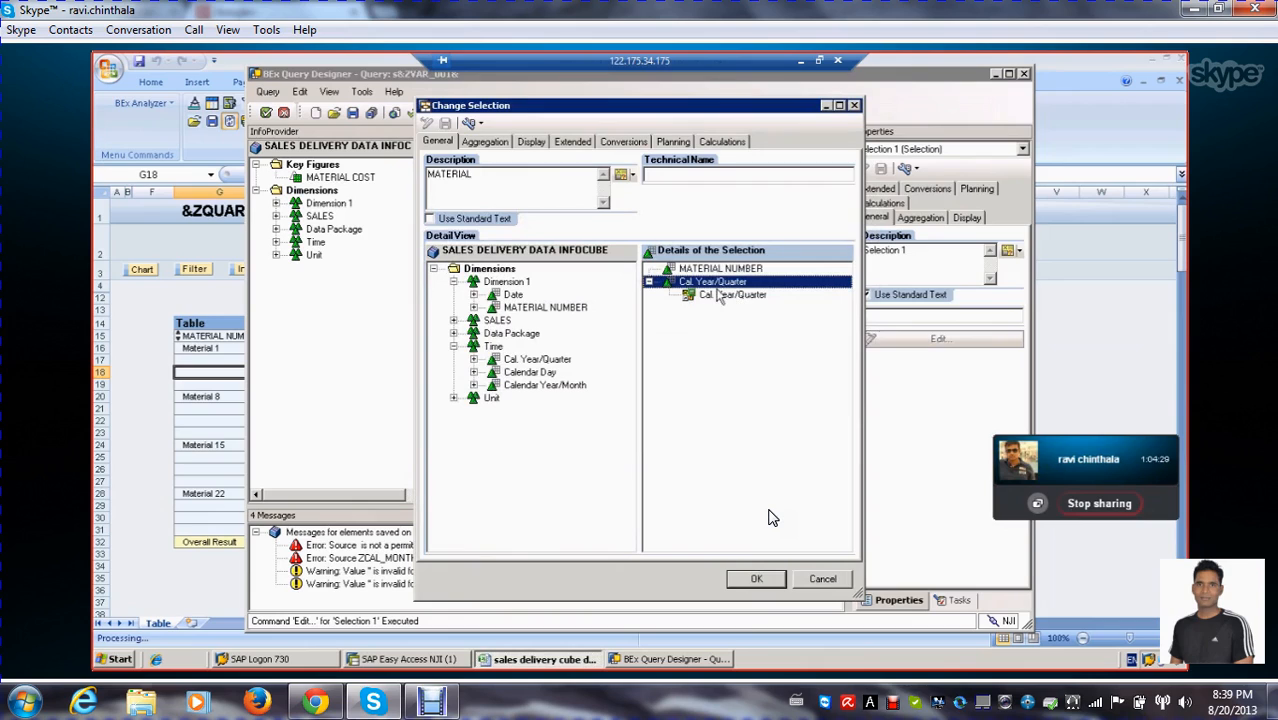
pyautogui.click(721, 296)
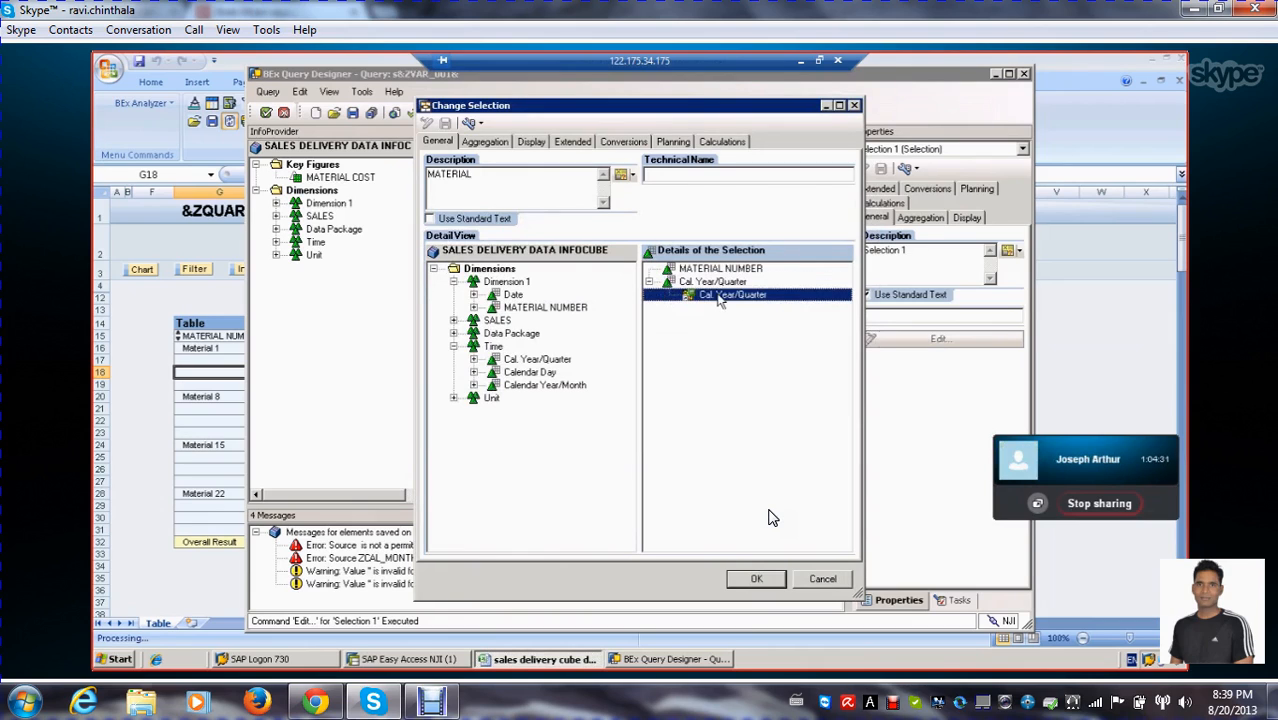
pyautogui.click(722, 283)
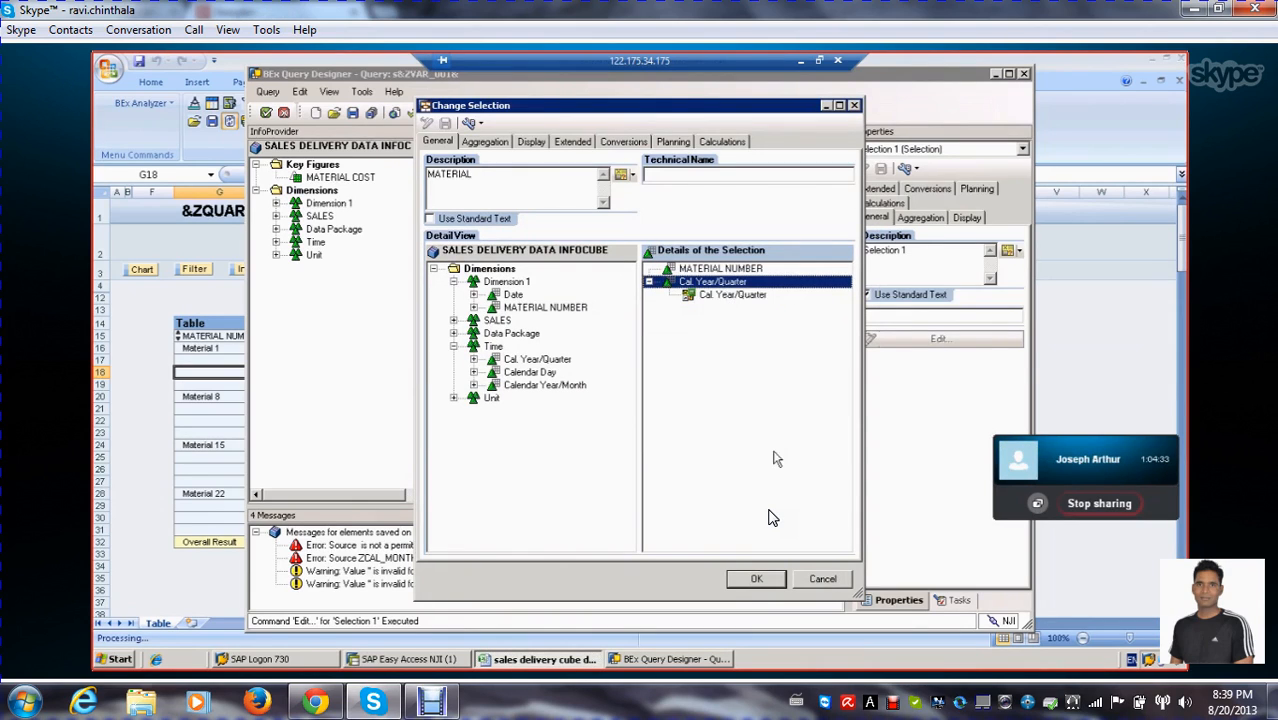
pyautogui.click(758, 580)
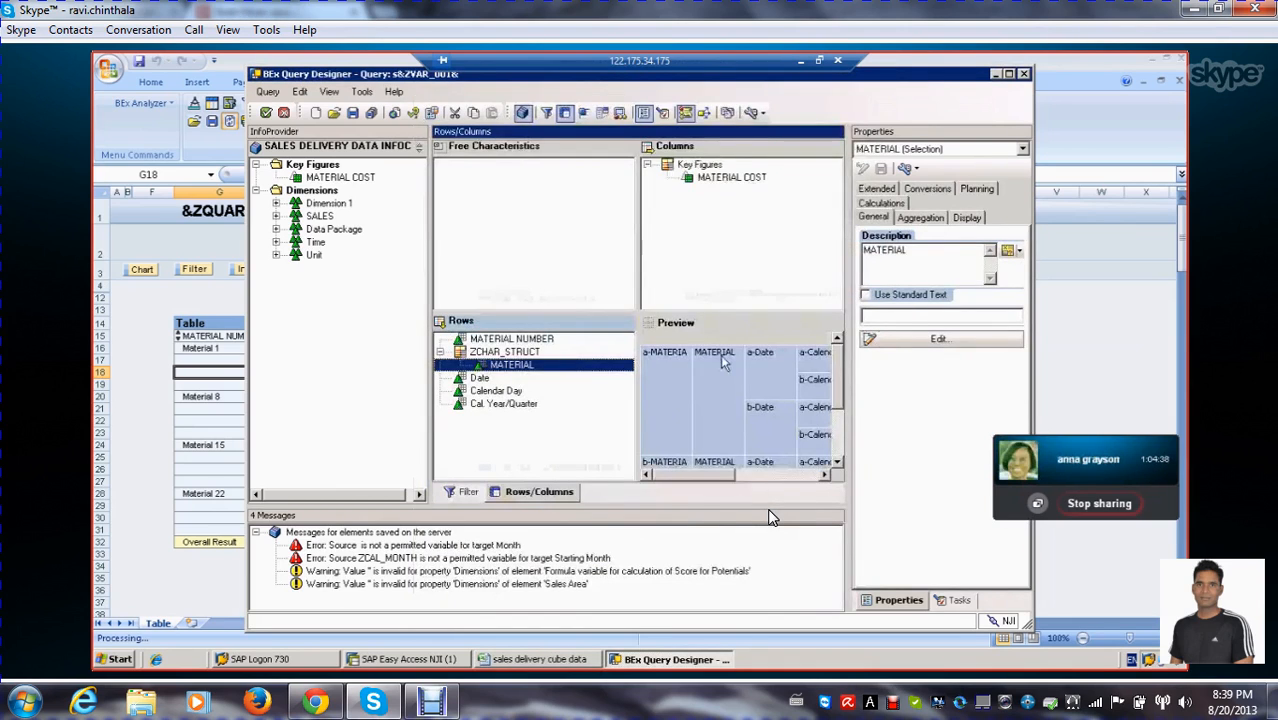
# From the text variables for the MATERIAL selection's description, try to delete the first QUARTER variable and display its where-used list
pyautogui.click(1020, 255)
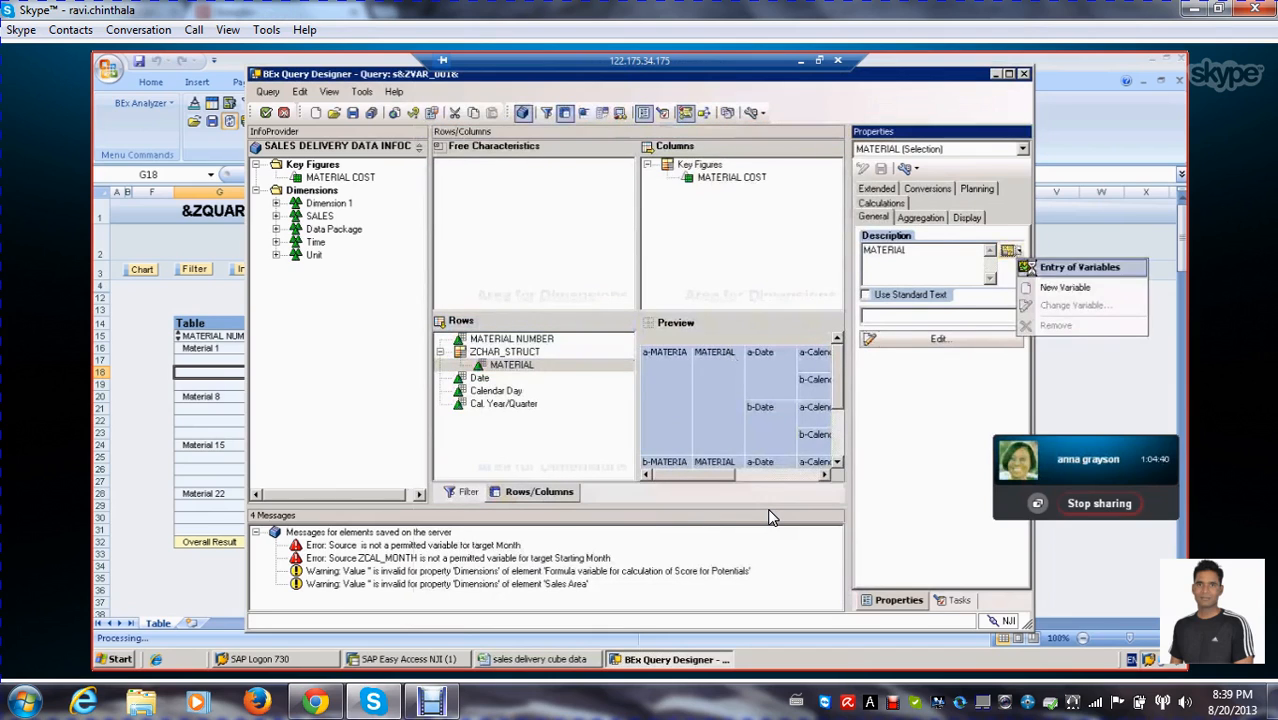
pyautogui.click(1035, 277)
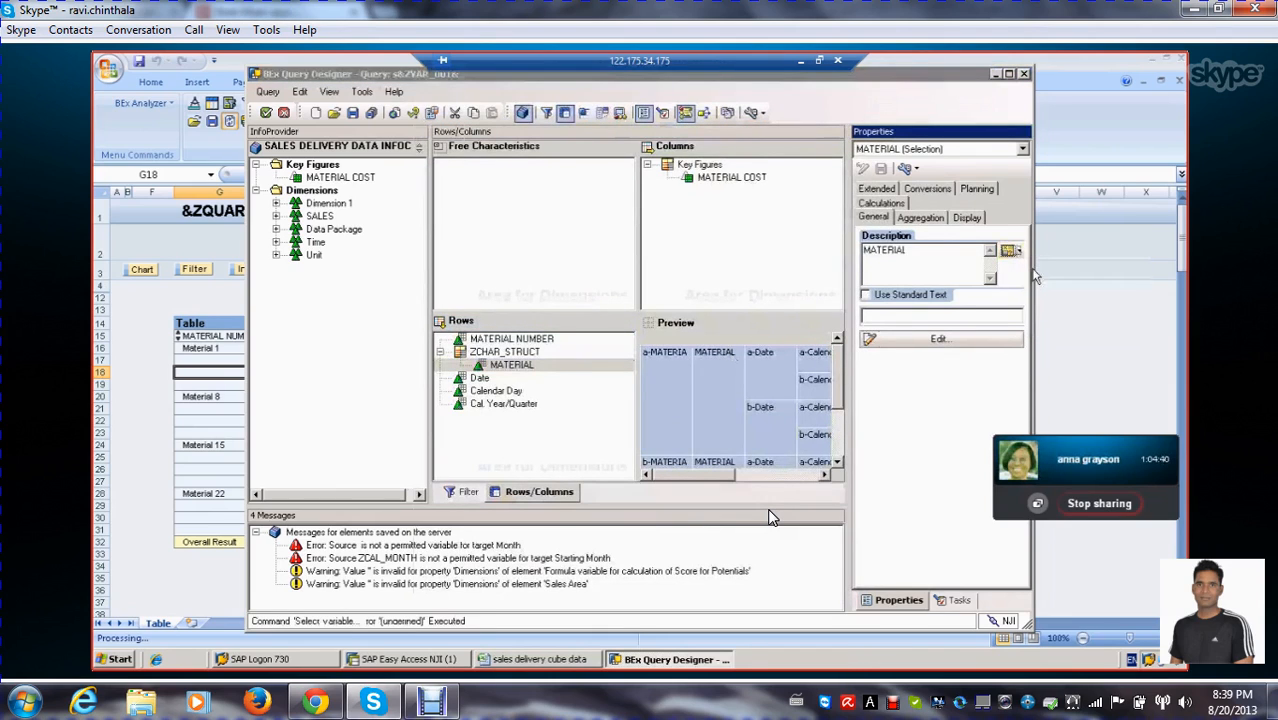
pyautogui.press('Delete')
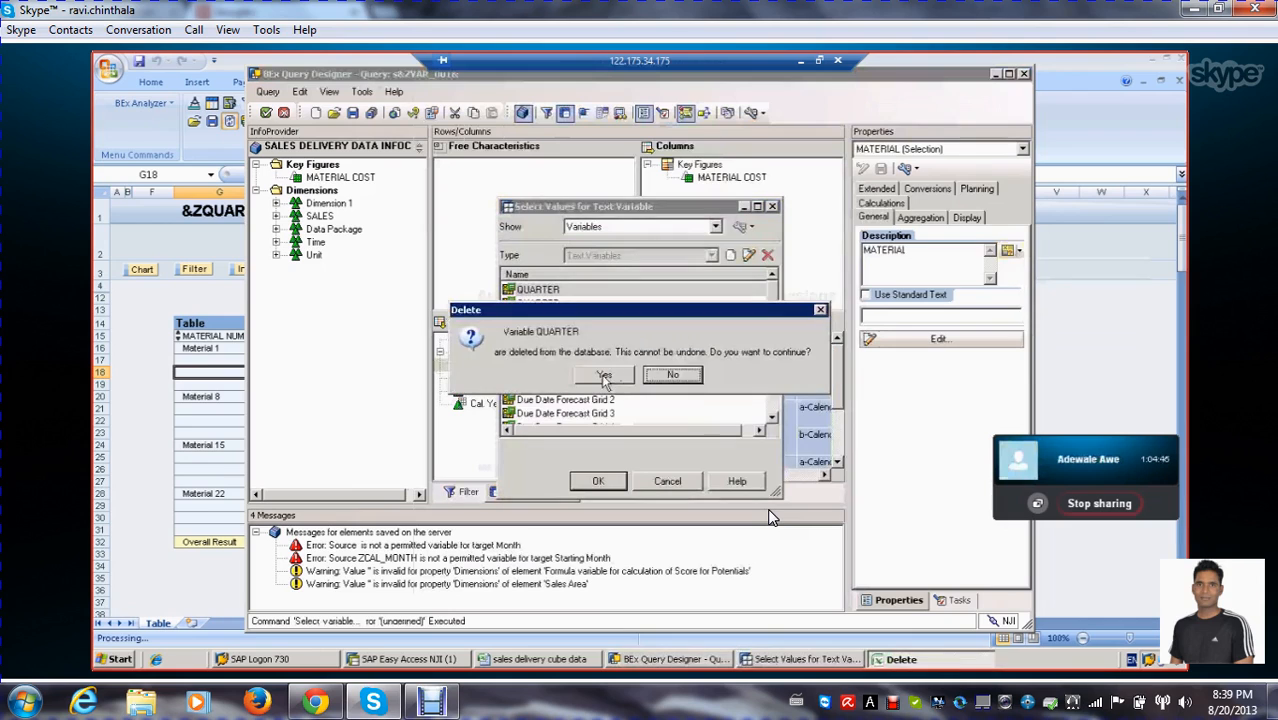
pyautogui.click(604, 375)
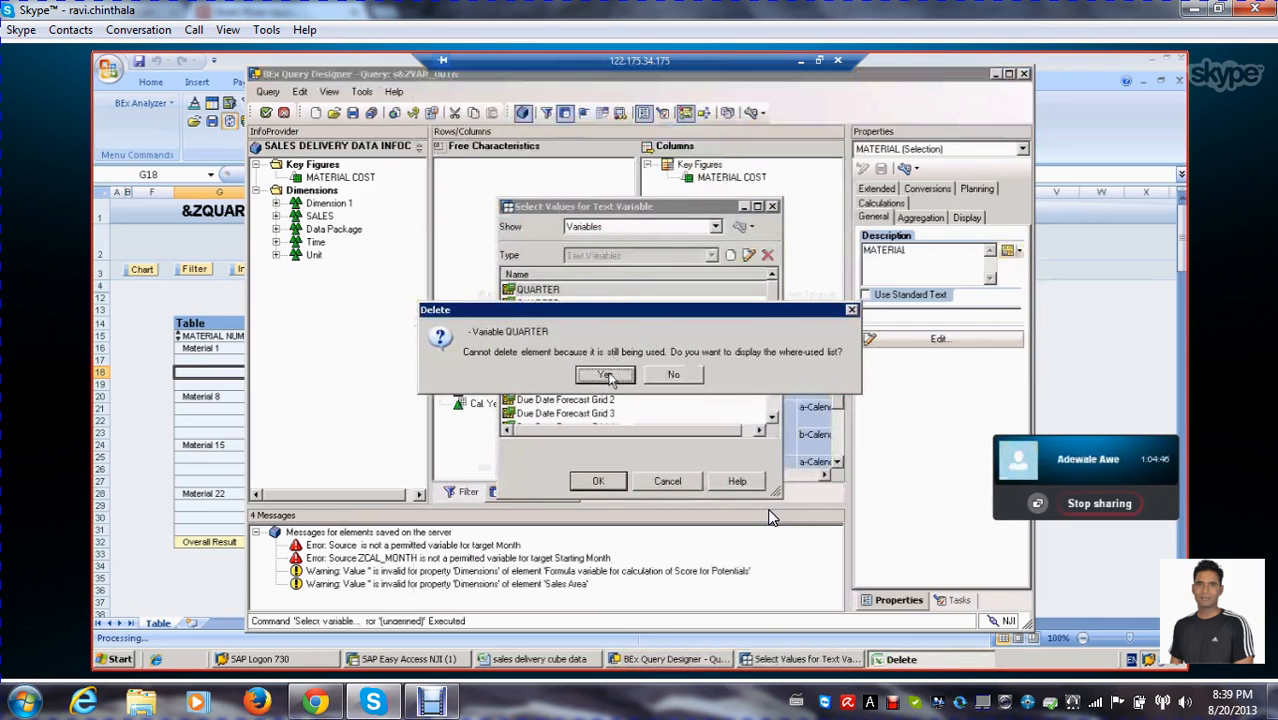
pyautogui.click(605, 375)
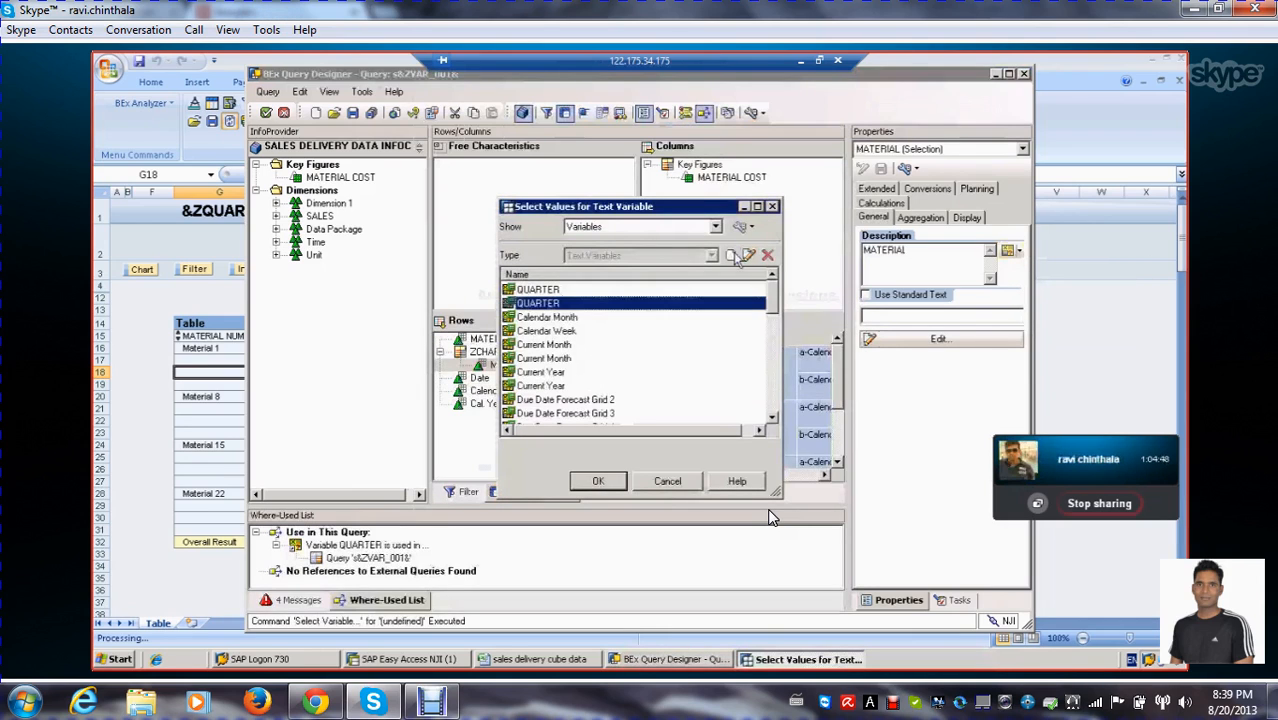
# Delete the second QUARTER text variable from the variable list
pyautogui.click(768, 255)
pyautogui.click(612, 380)
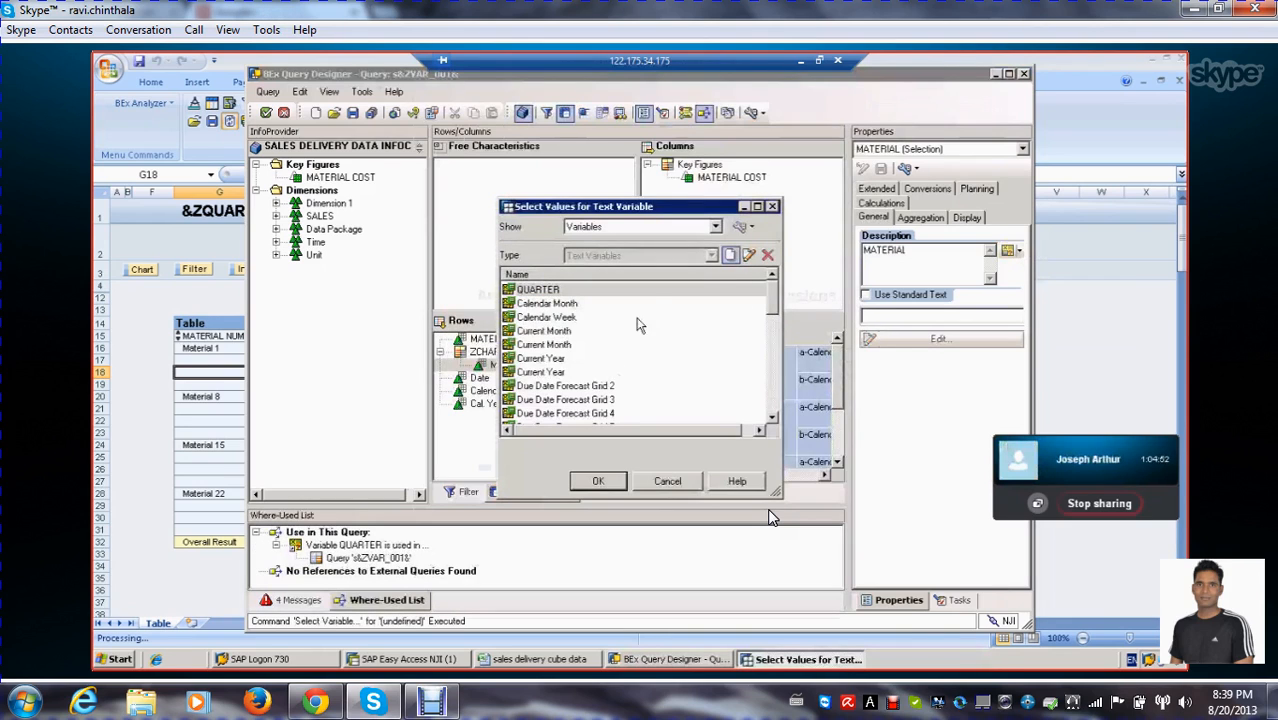
# Check the replacement path settings of the existing QUARTER text variable and leave it without changes
pyautogui.click(748, 255)
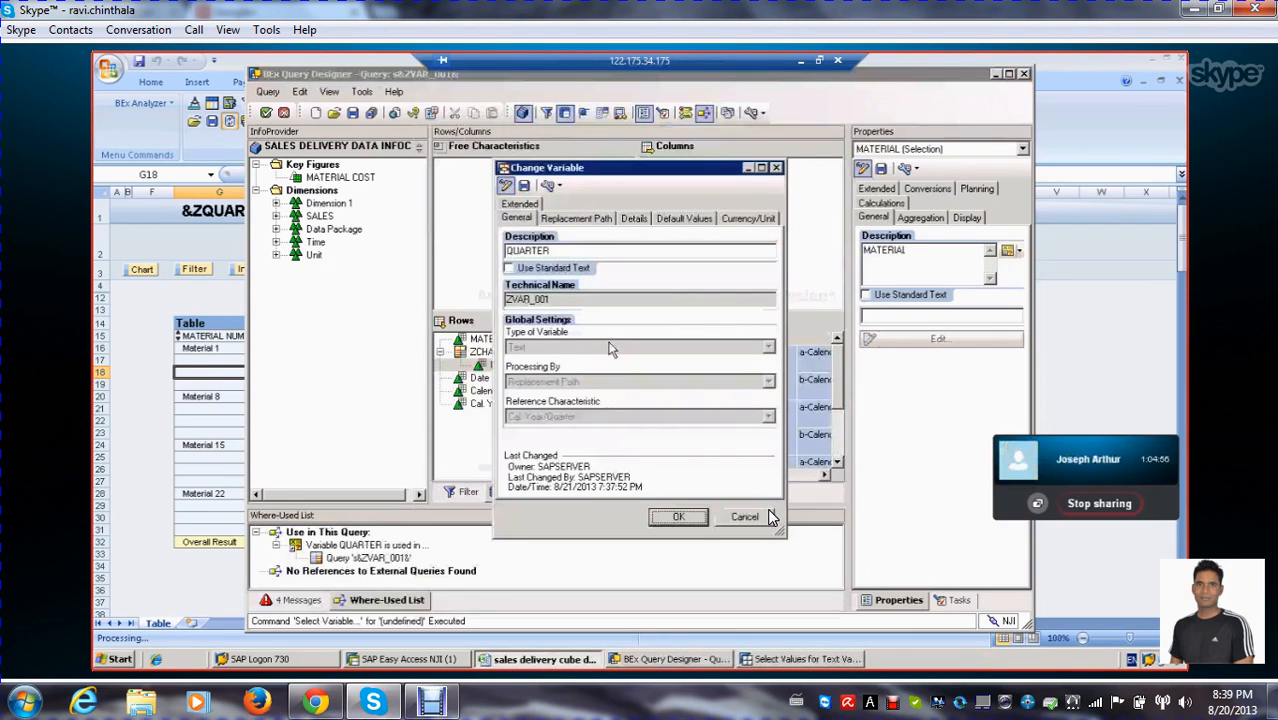
pyautogui.click(574, 221)
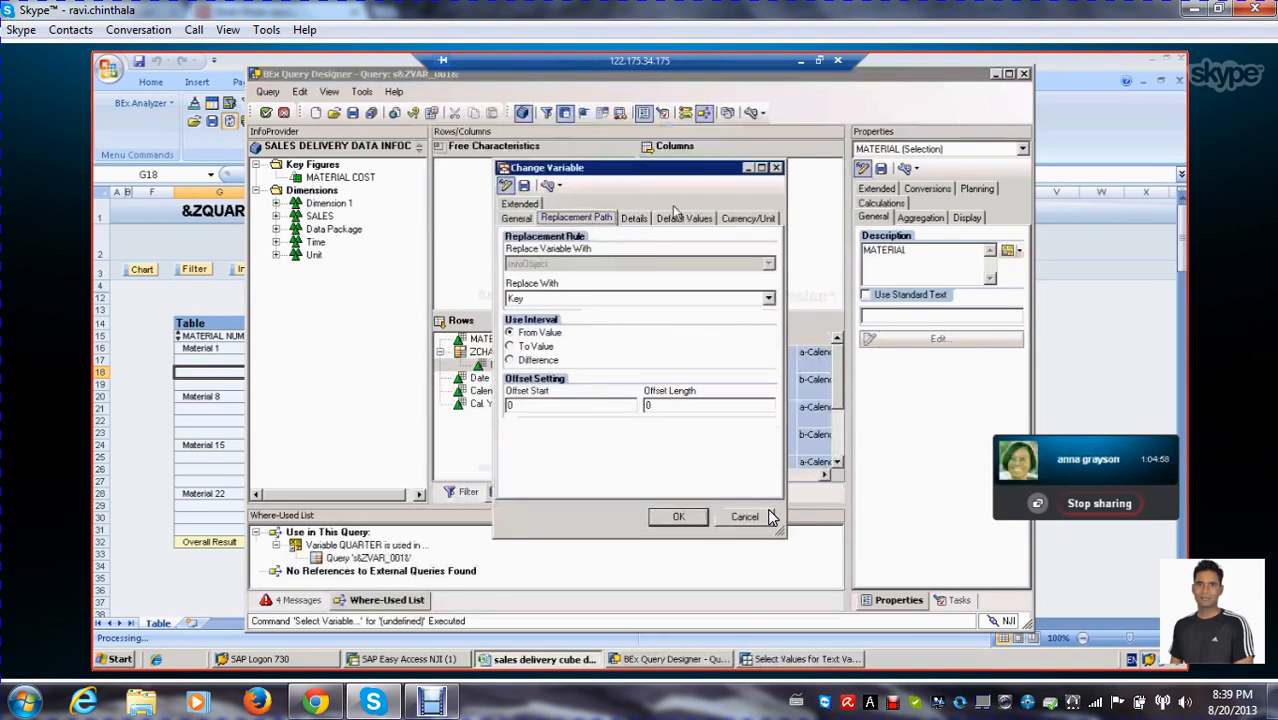
pyautogui.click(769, 516)
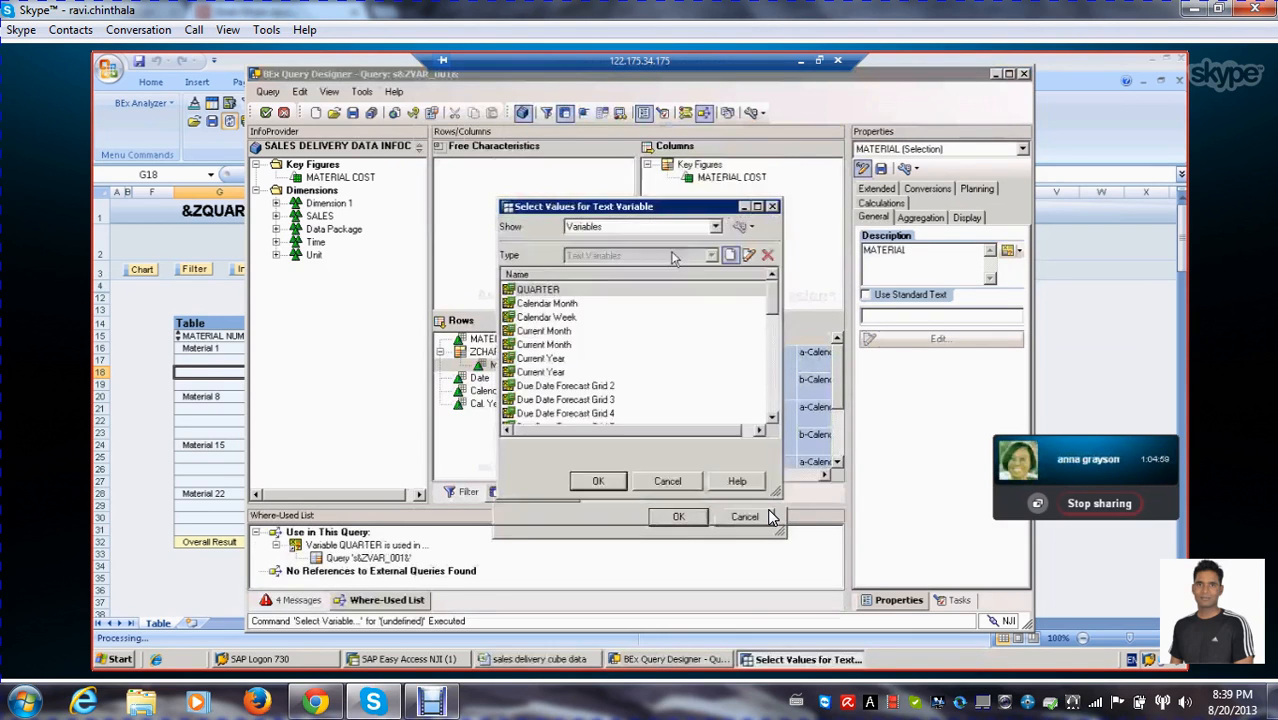
# Create a new text variable with the description VARIABLE QUAR and the technical name ZVAR_0001
pyautogui.click(730, 256)
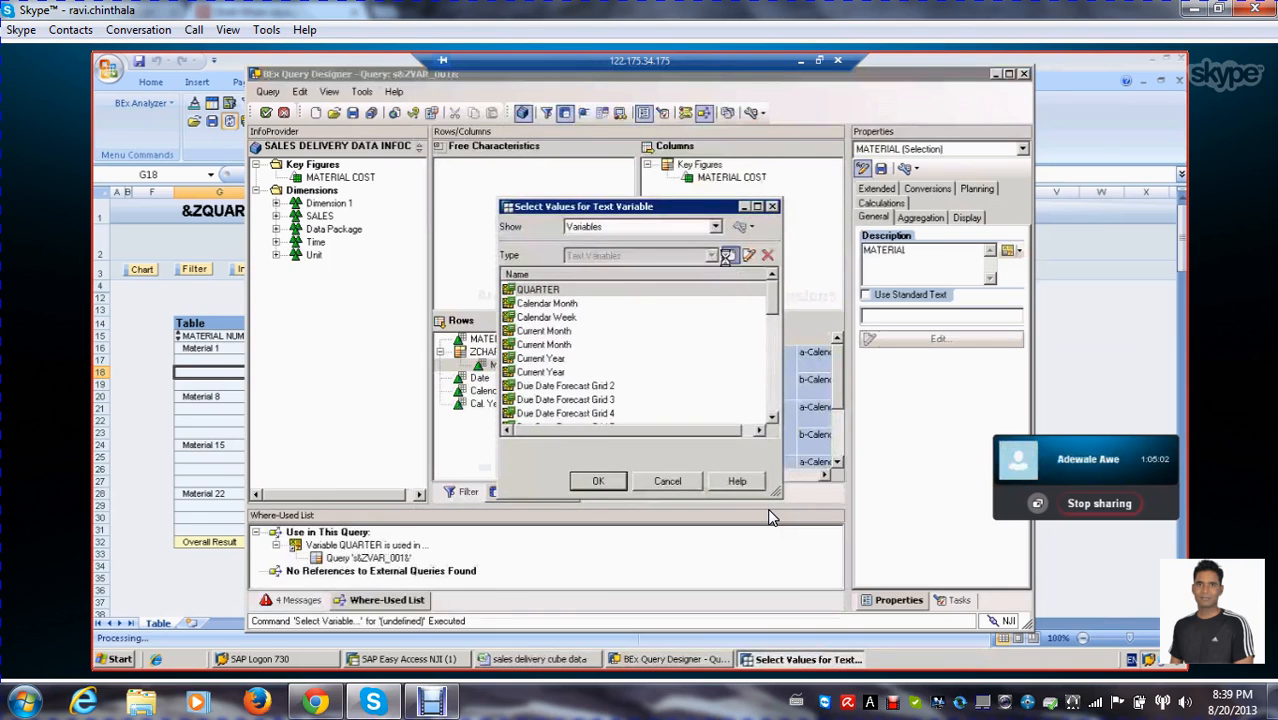
pyautogui.moveTo(568, 252); pyautogui.dragTo(443, 257)
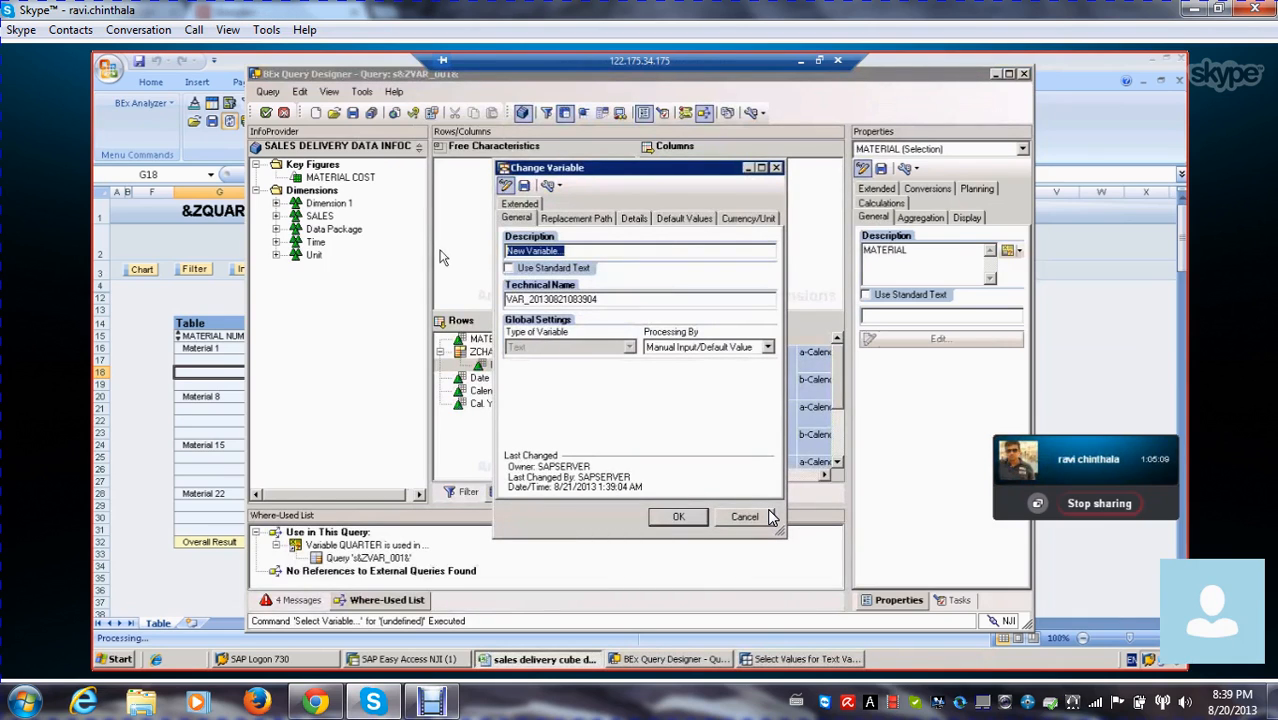
pyautogui.write('VARIA')
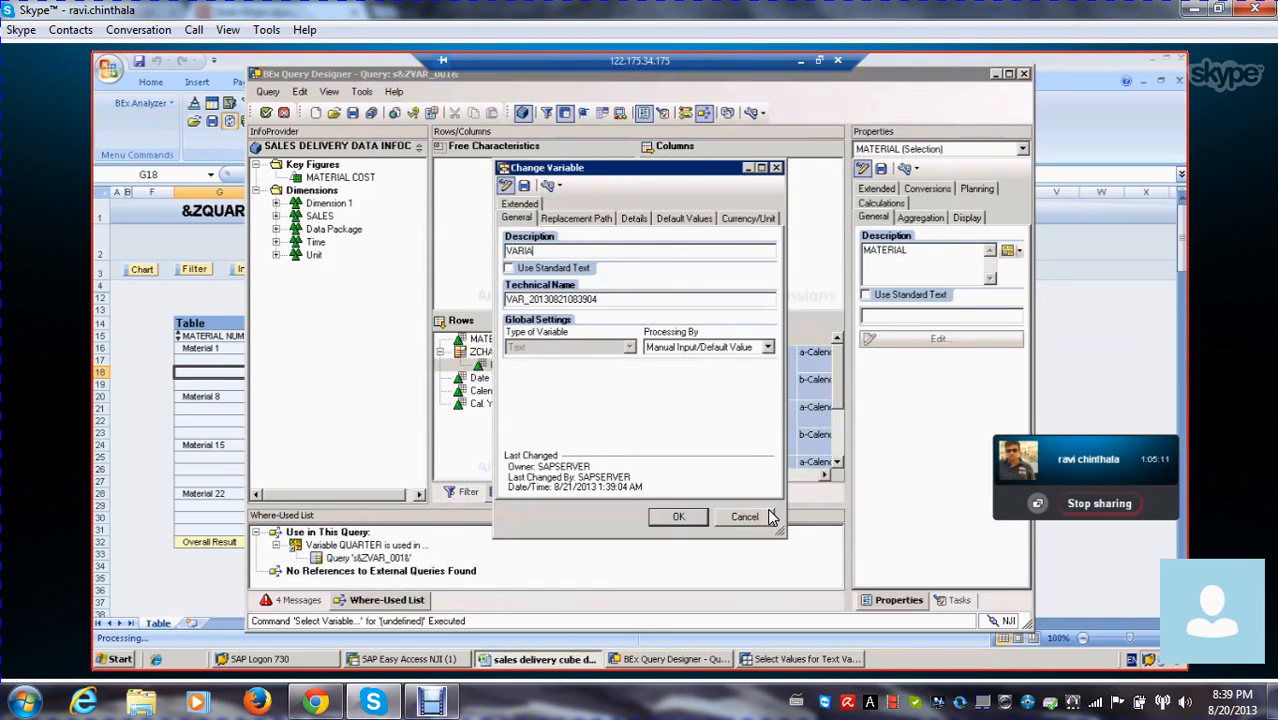
pyautogui.write('BLE QUAR')
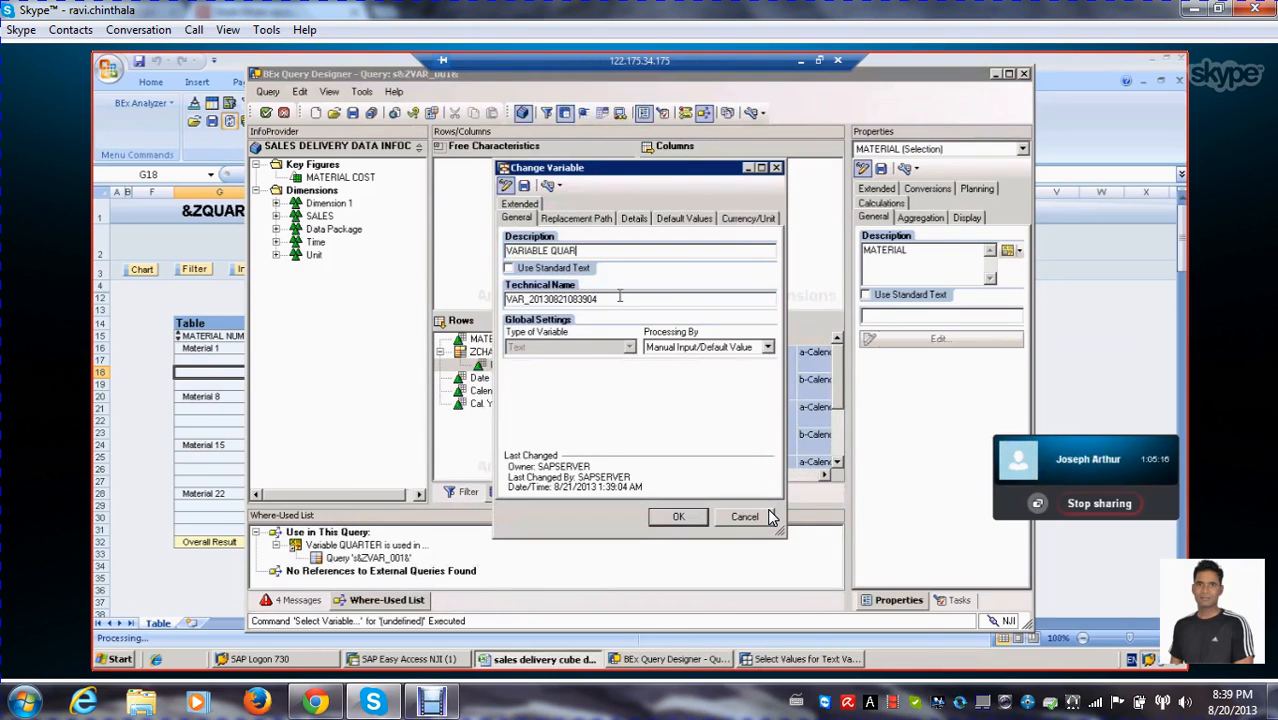
pyautogui.press('Tab')
pyautogui.write('Z')
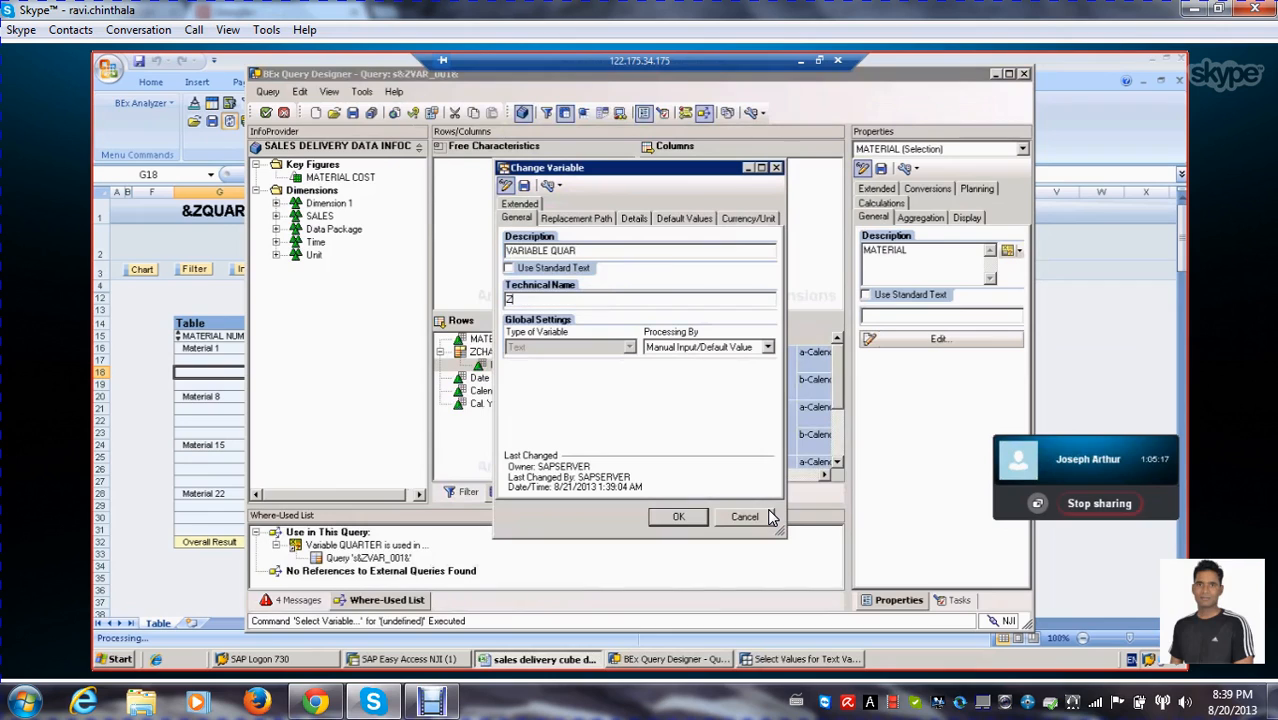
pyautogui.write('VAR_0001')
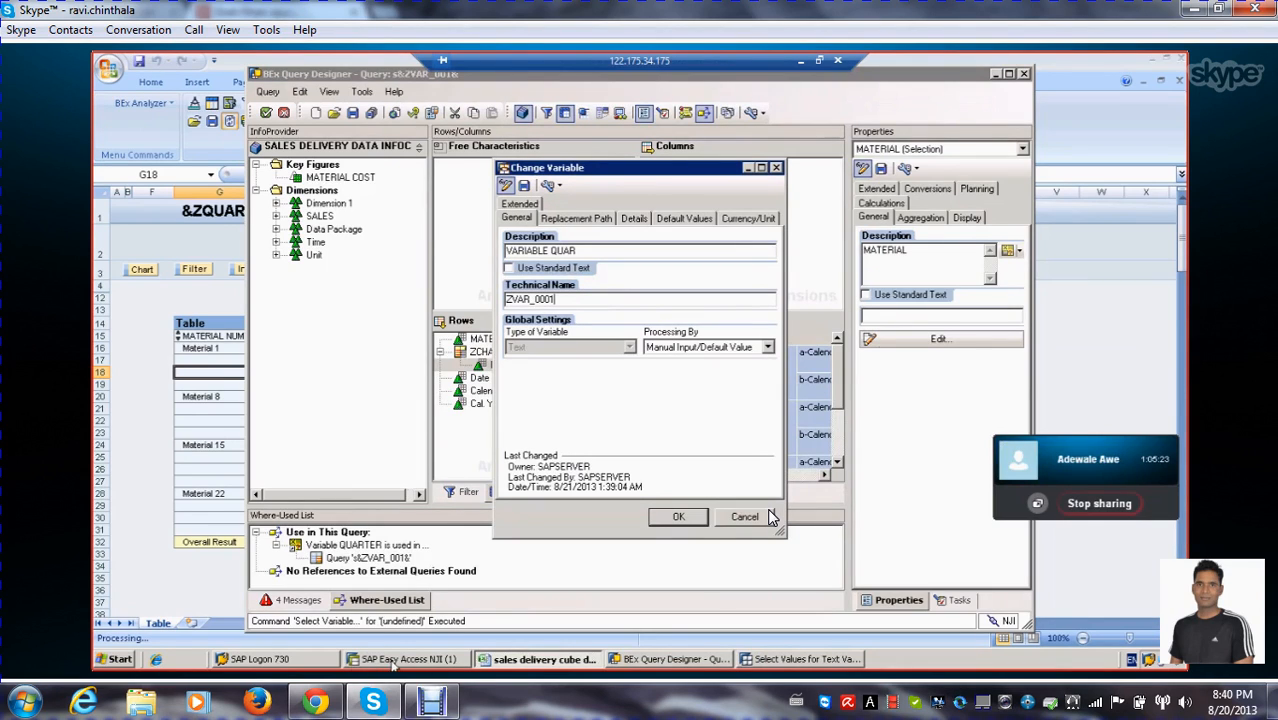
# Set the new text variable to Replacement Path processing with Cal. Year/Quarter as its reference characteristic
pyautogui.click(769, 352)
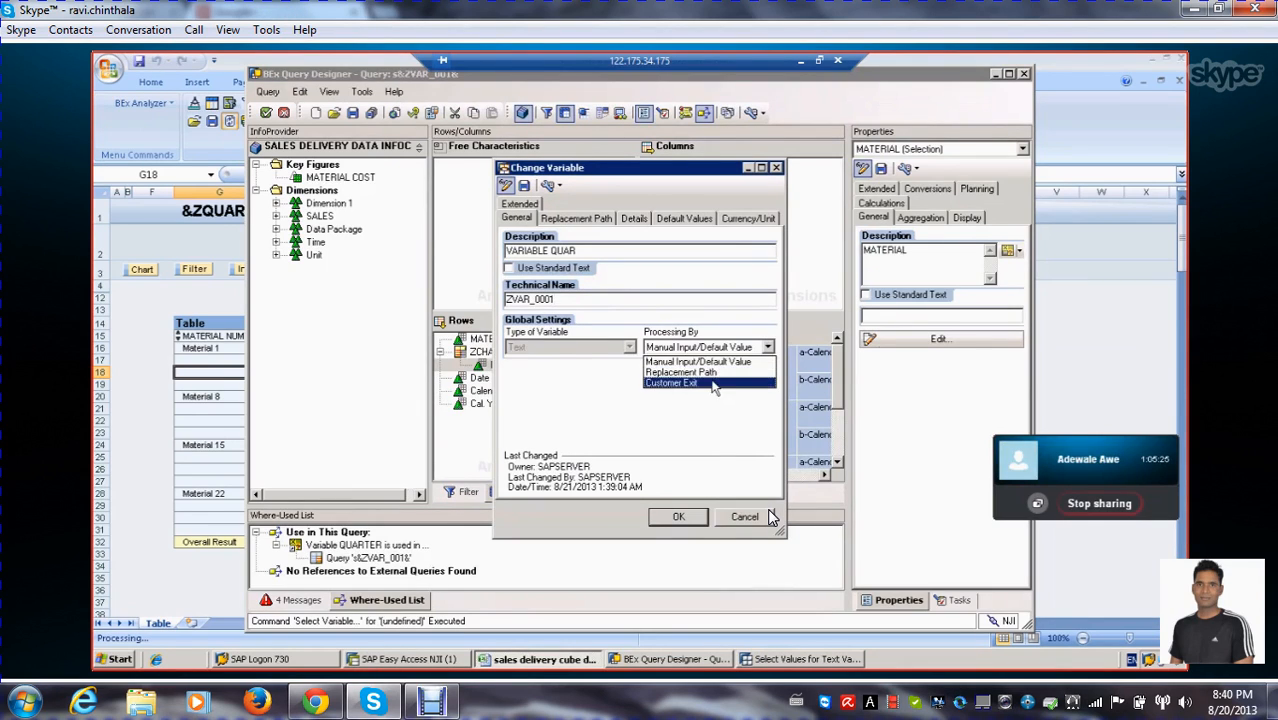
pyautogui.click(718, 372)
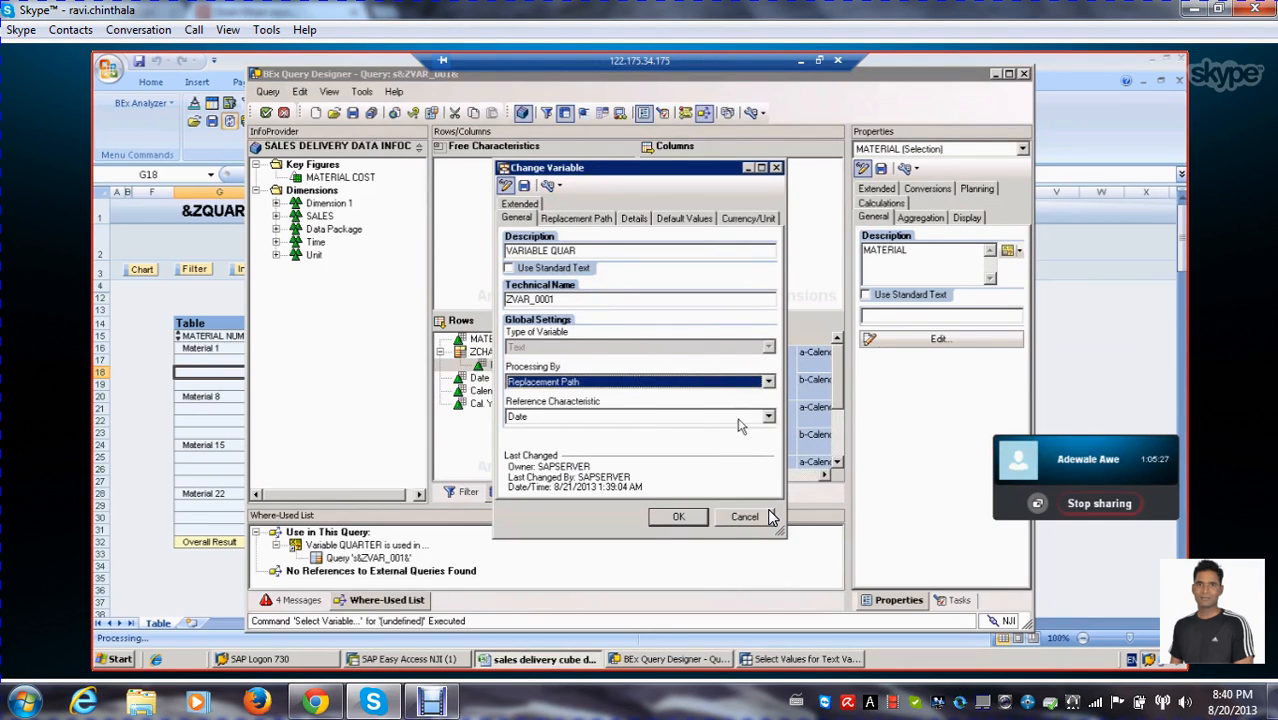
pyautogui.click(769, 417)
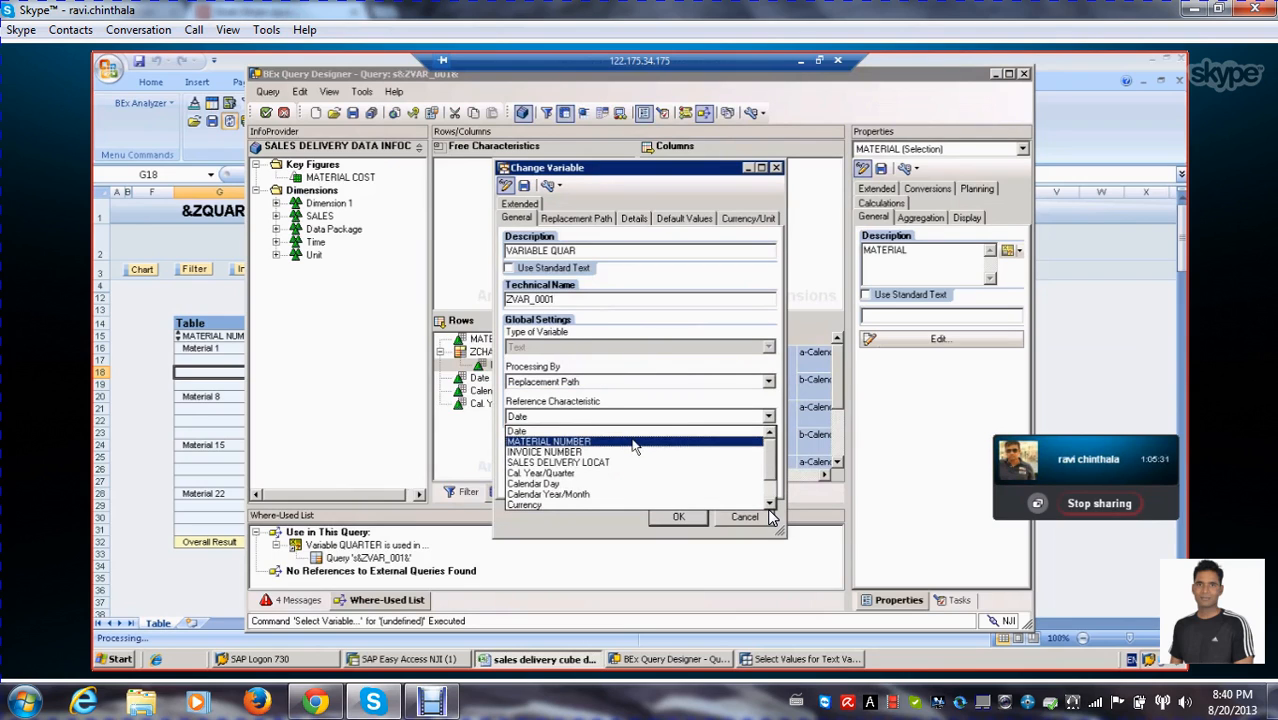
pyautogui.scroll(-1, 645, 453)
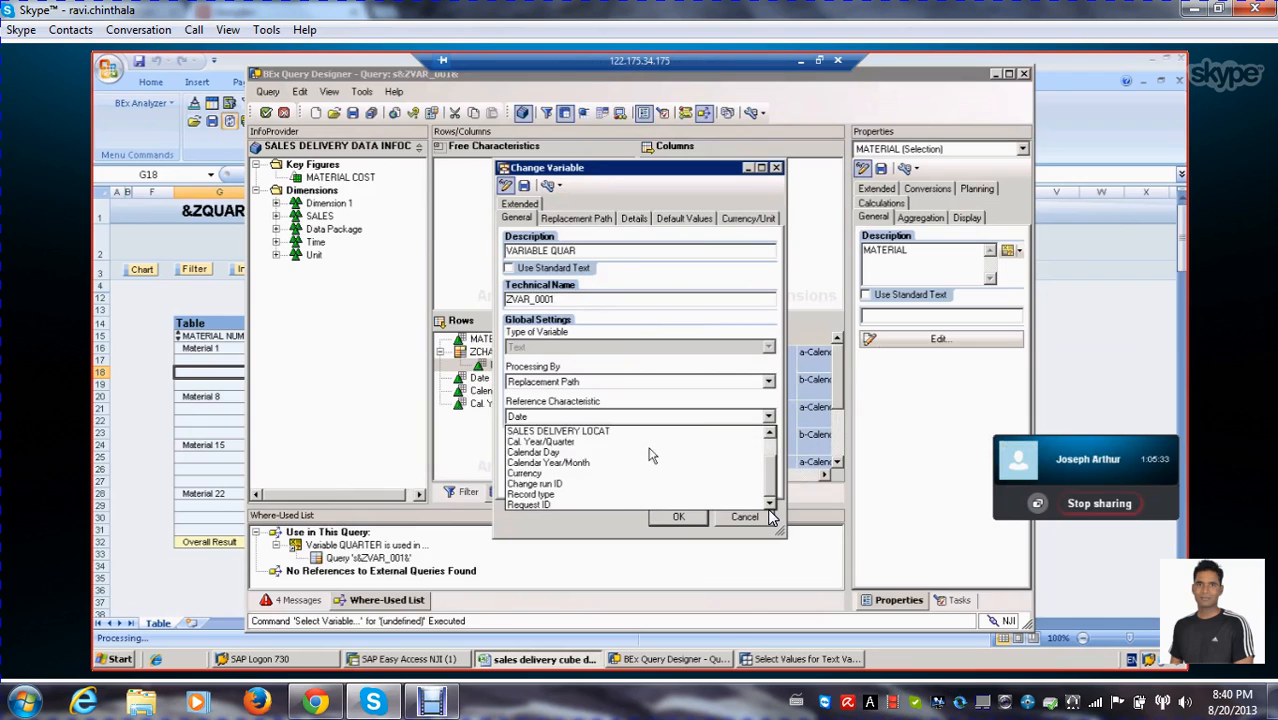
pyautogui.scroll(1, 657, 457)
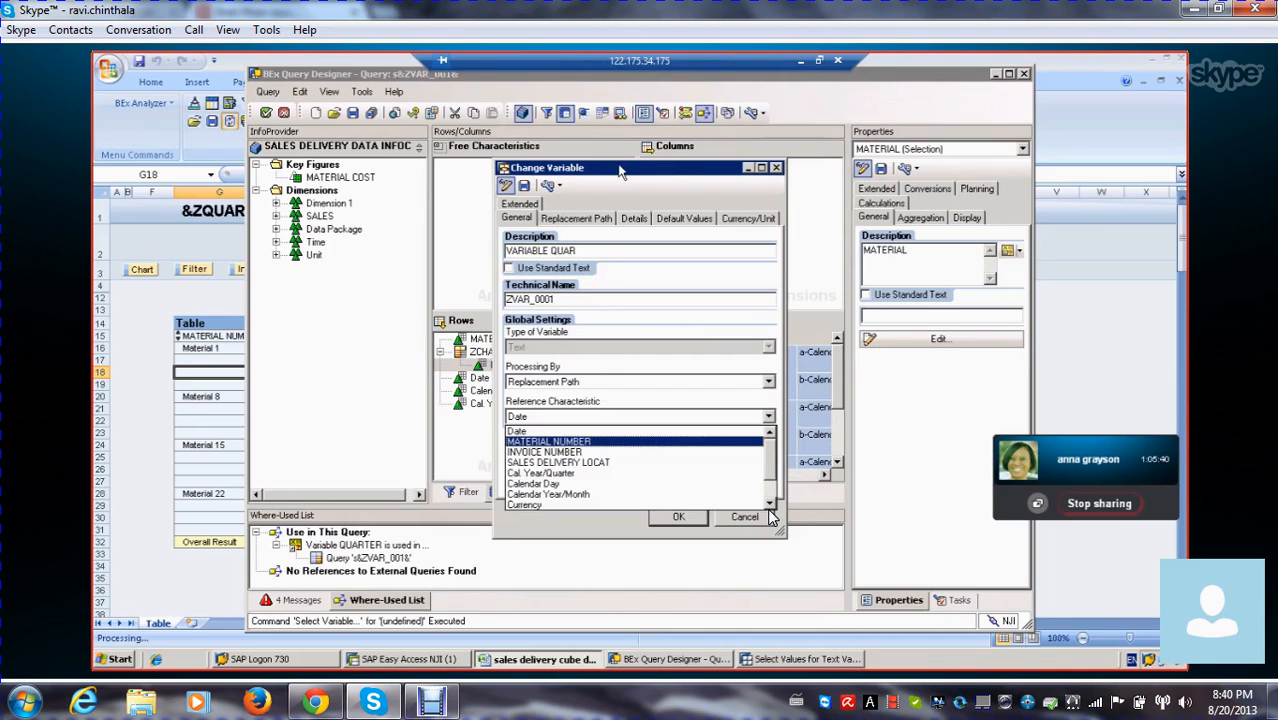
pyautogui.click(798, 180)
pyautogui.click(688, 173)
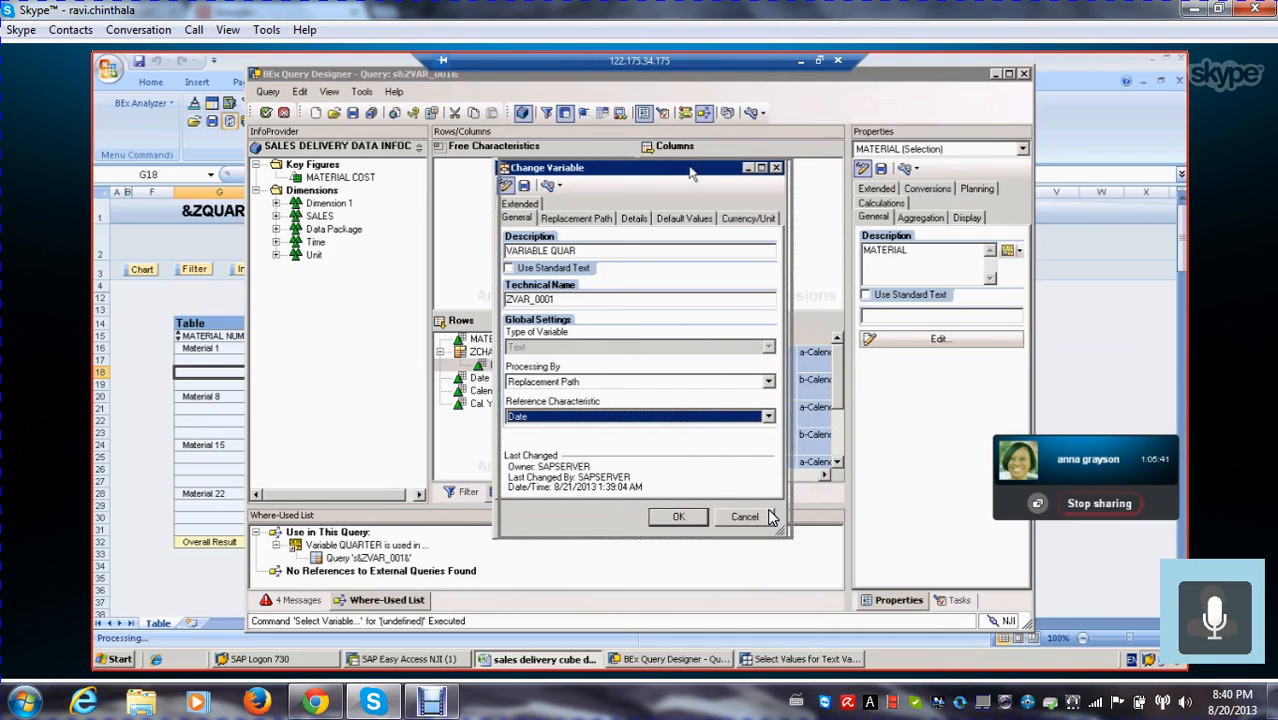
pyautogui.moveTo(690, 175); pyautogui.dragTo(810, 180)
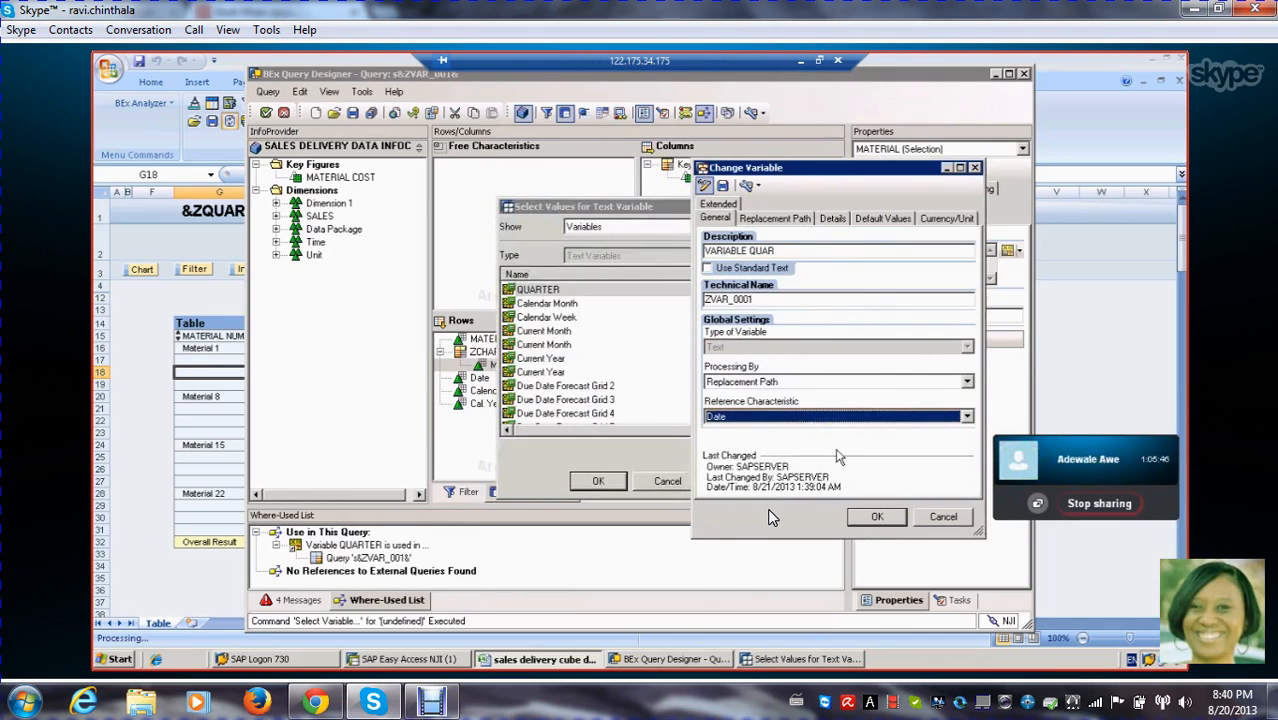
pyautogui.click(966, 416)
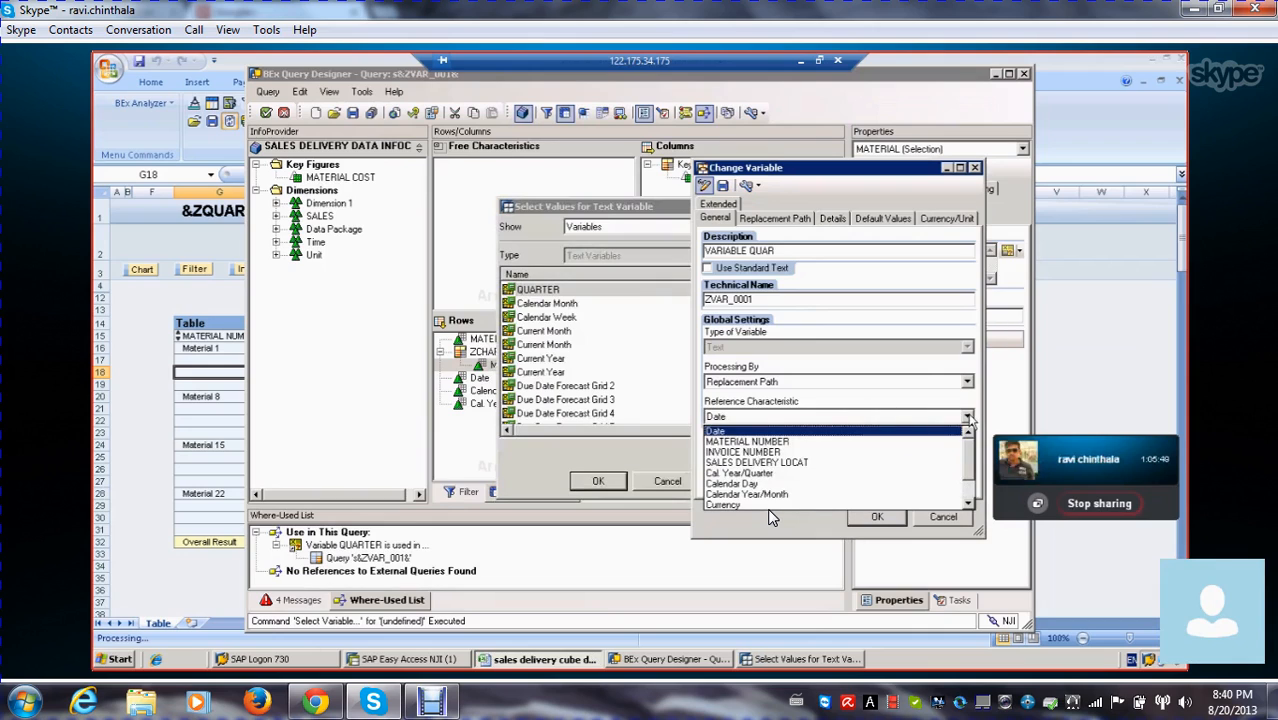
pyautogui.click(842, 476)
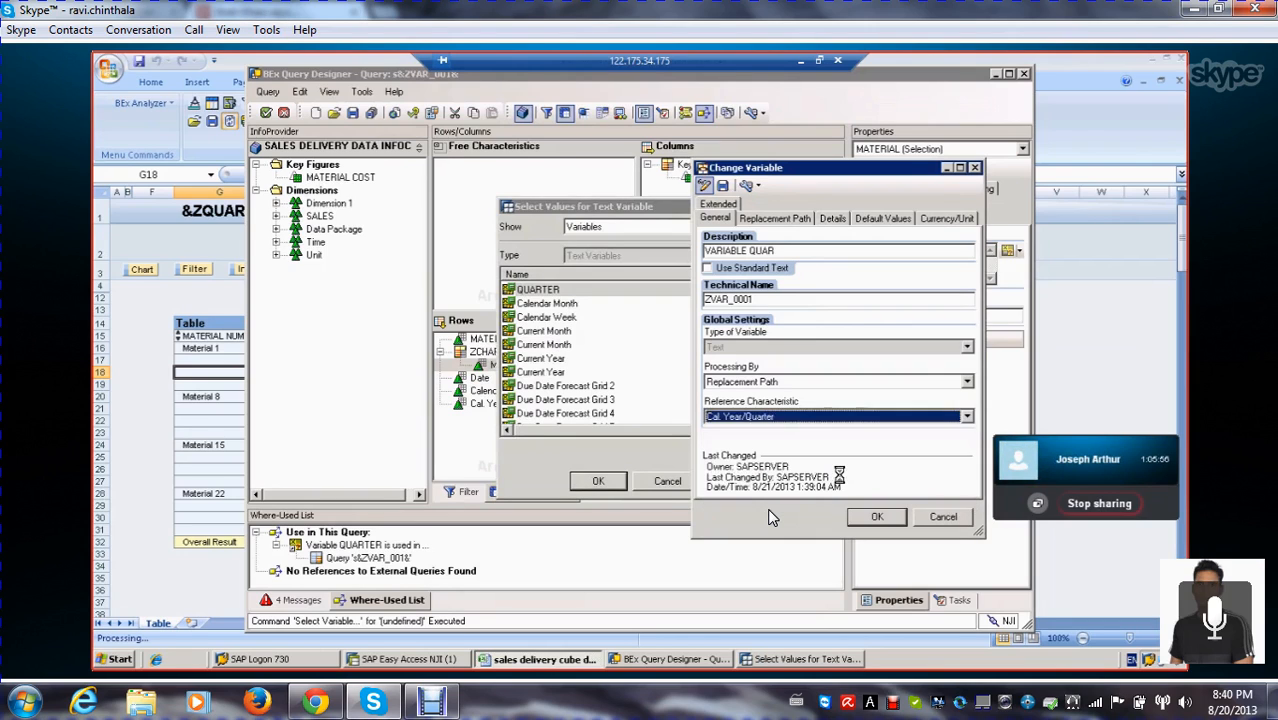
# Save the text variable as VARIABLE QUAR (ZVAR_0001) and insert it into the MATERIAL selection's description
pyautogui.click(872, 518)
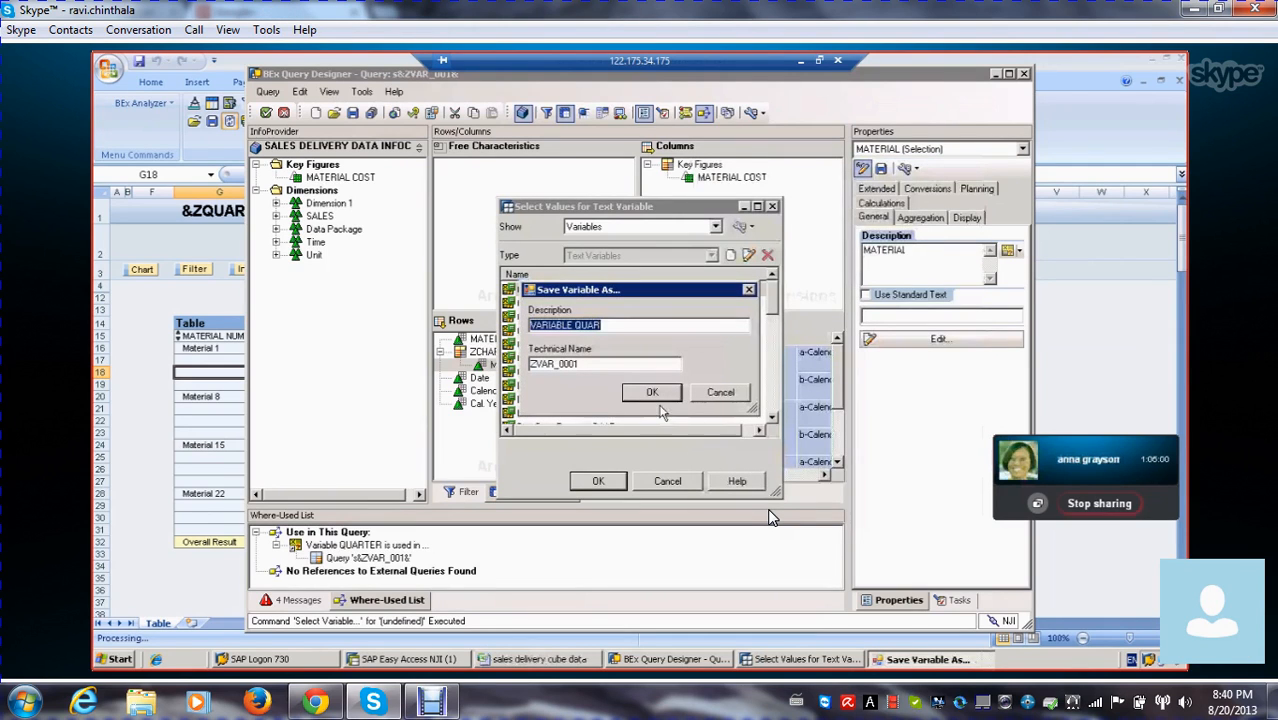
pyautogui.click(652, 394)
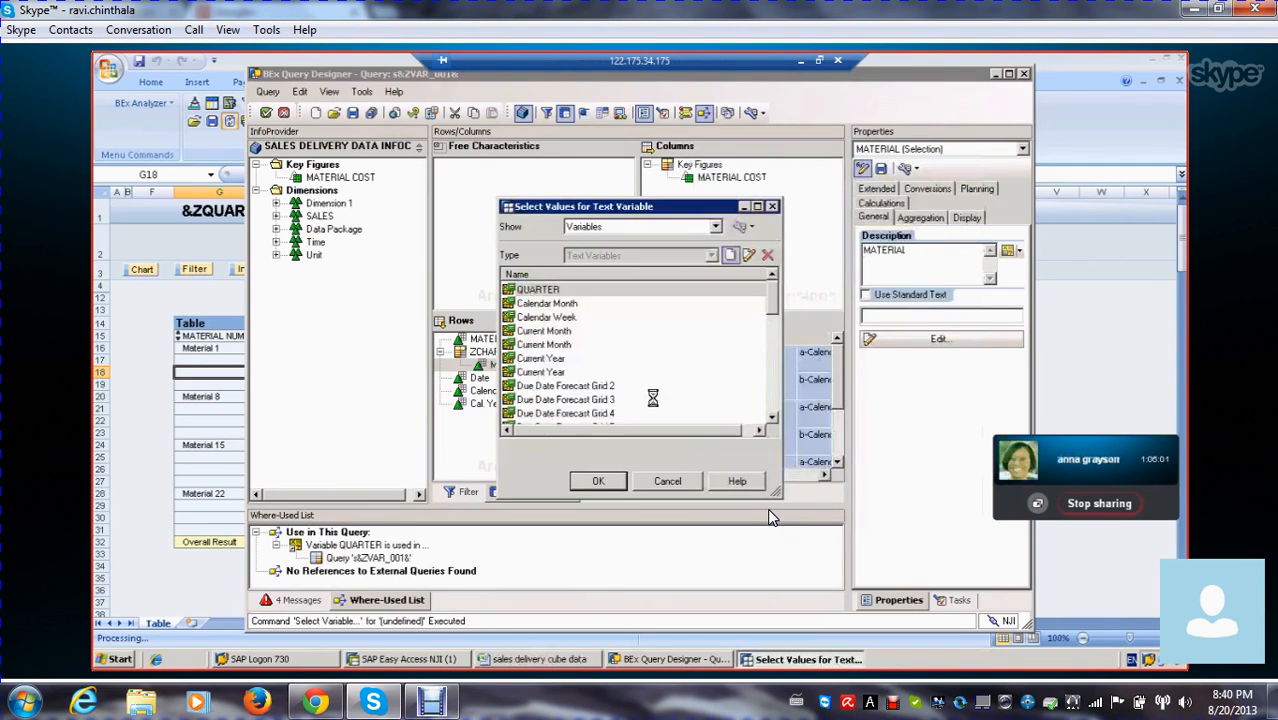
pyautogui.click(598, 481)
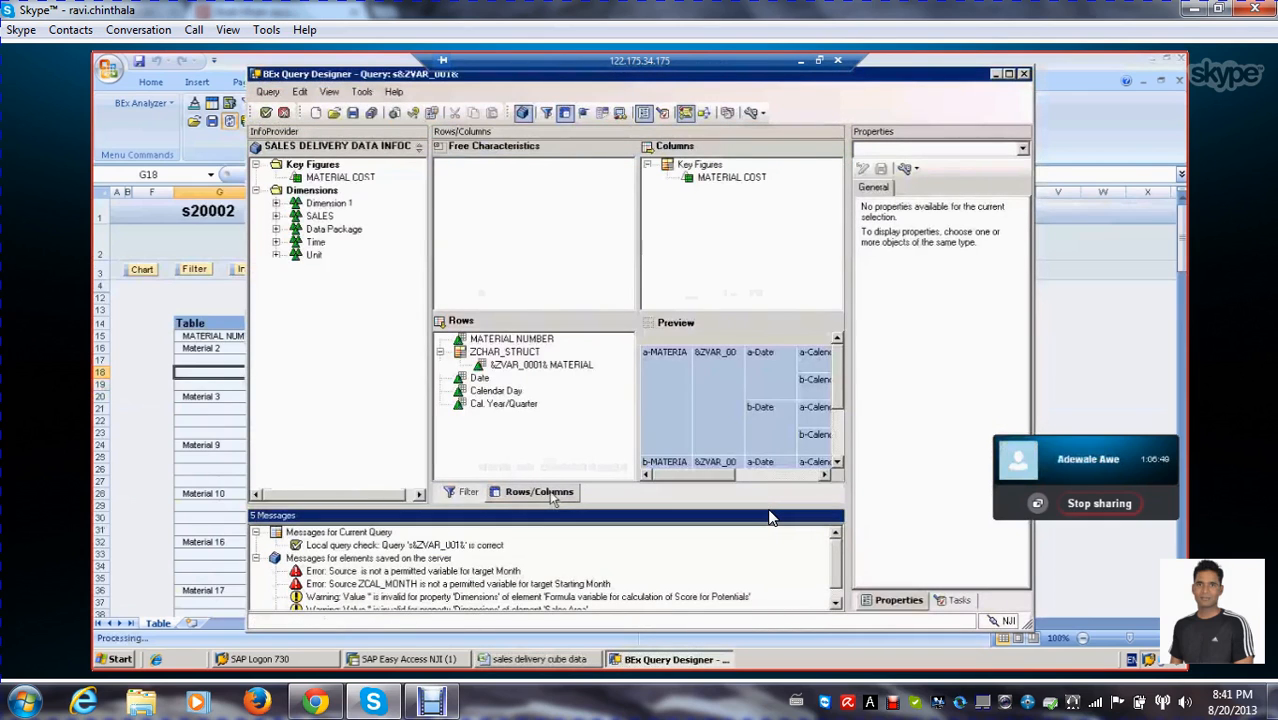
# Change the query's description to SALES DEL DATA FOR &ZVAR_001& and save the query
pyautogui.click(431, 112)
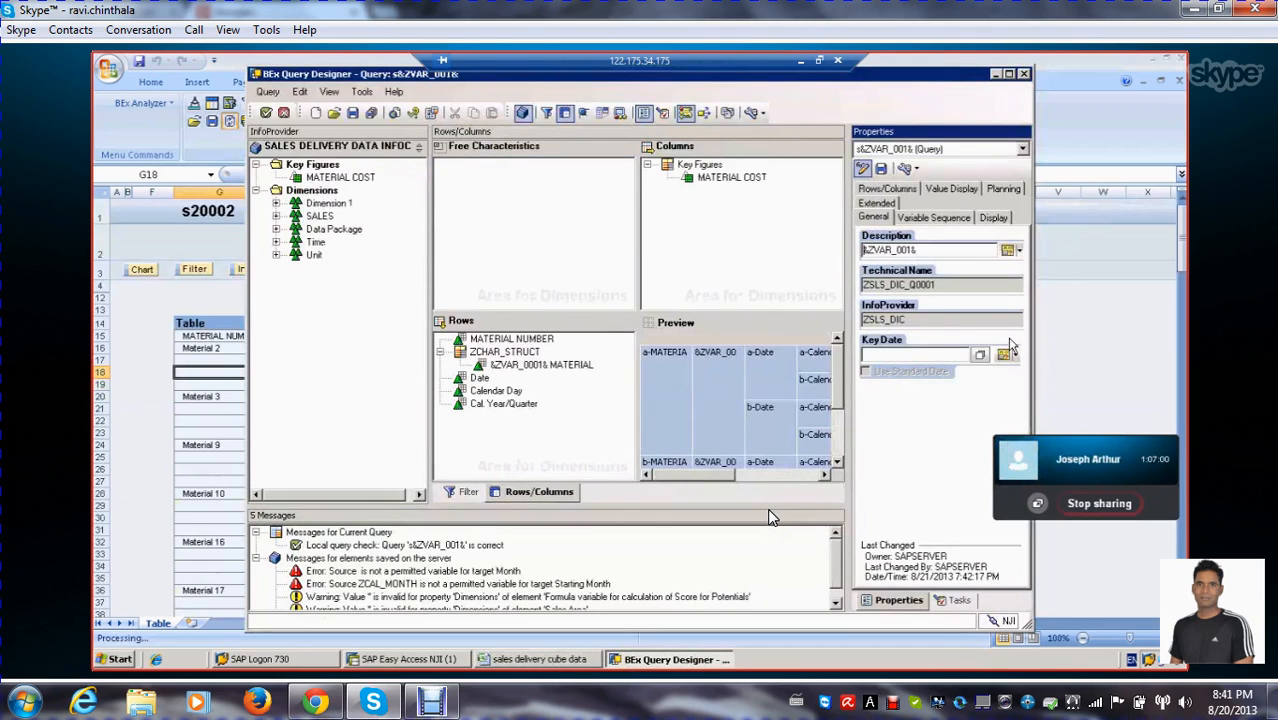
pyautogui.write('SALES')
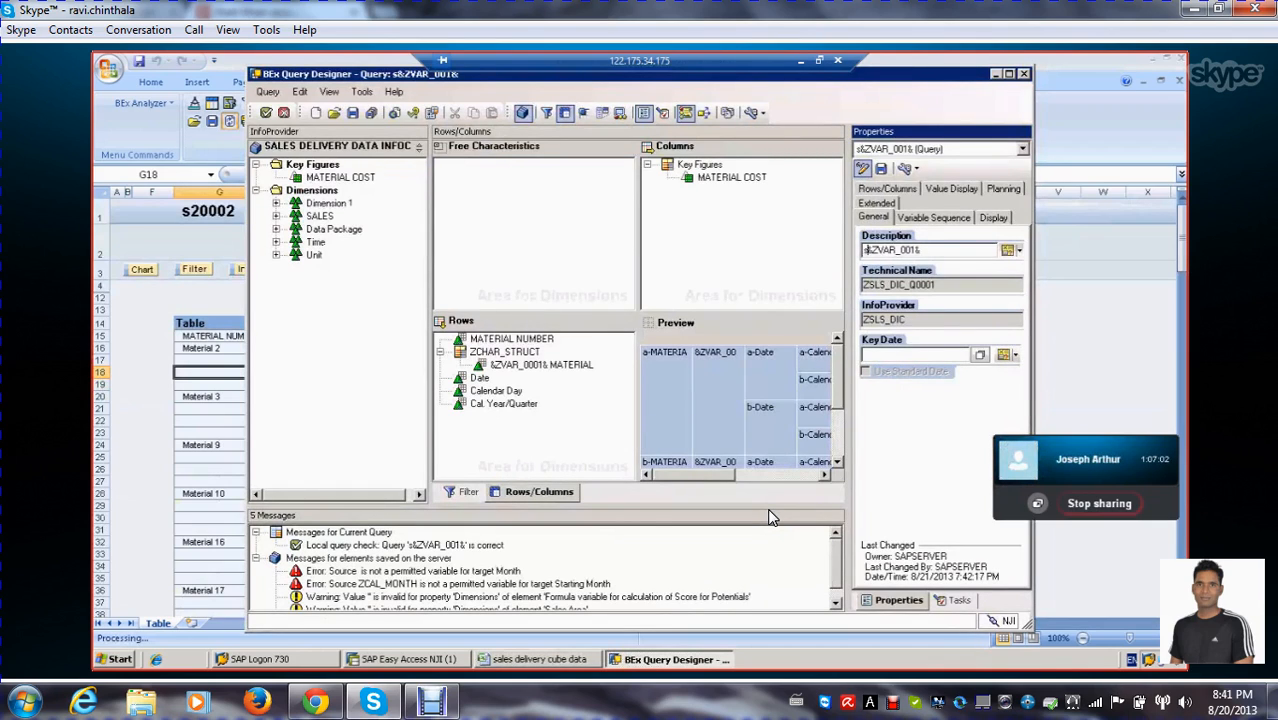
pyautogui.write(' DE')
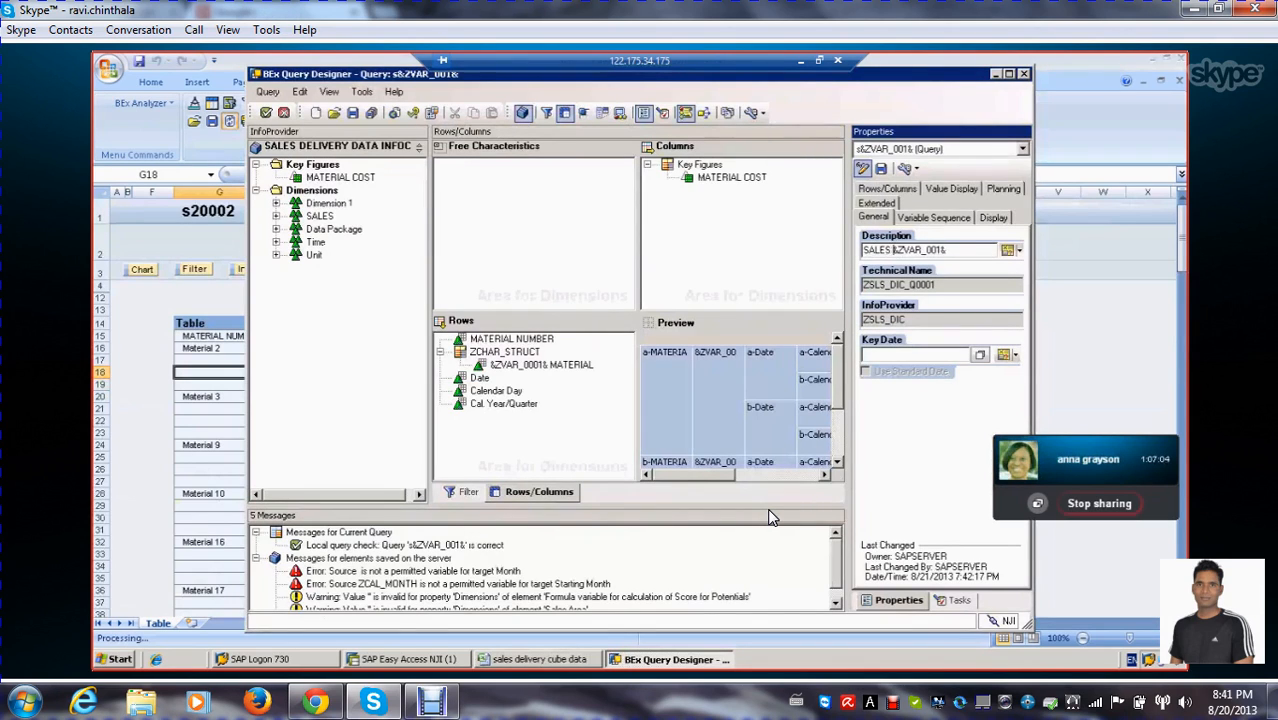
pyautogui.write('L DATA ')
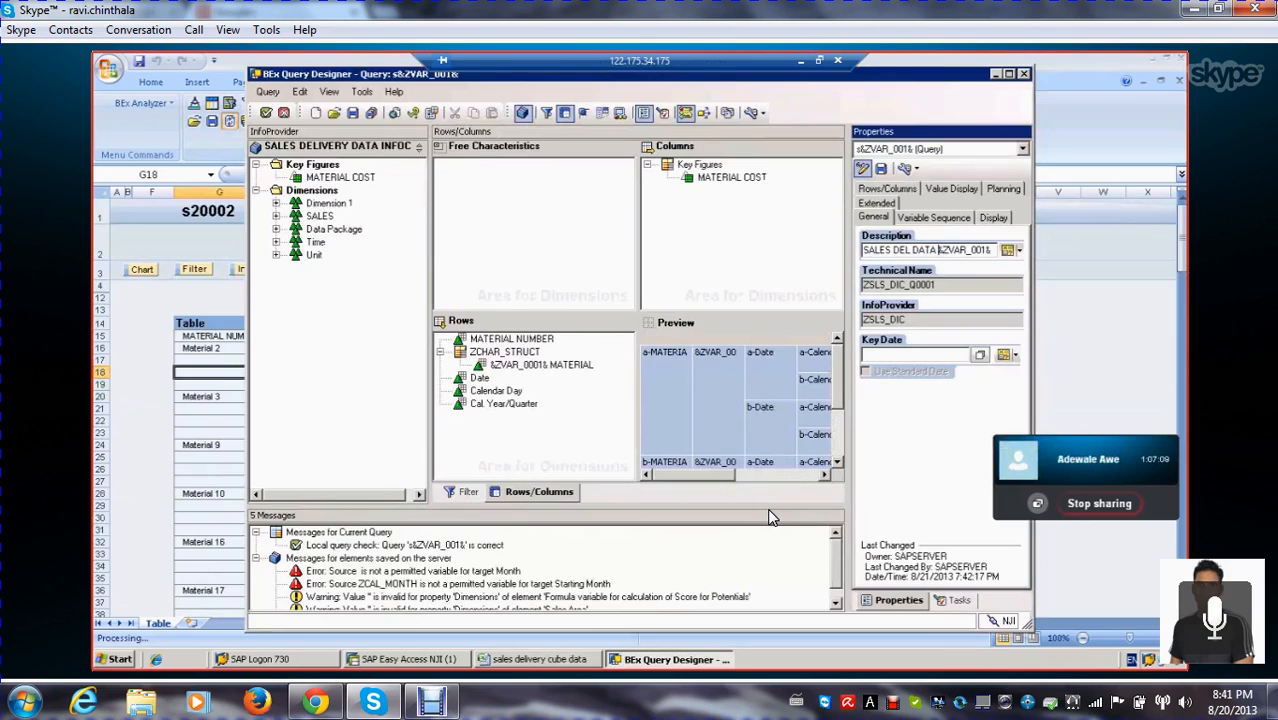
pyautogui.write('FOR')
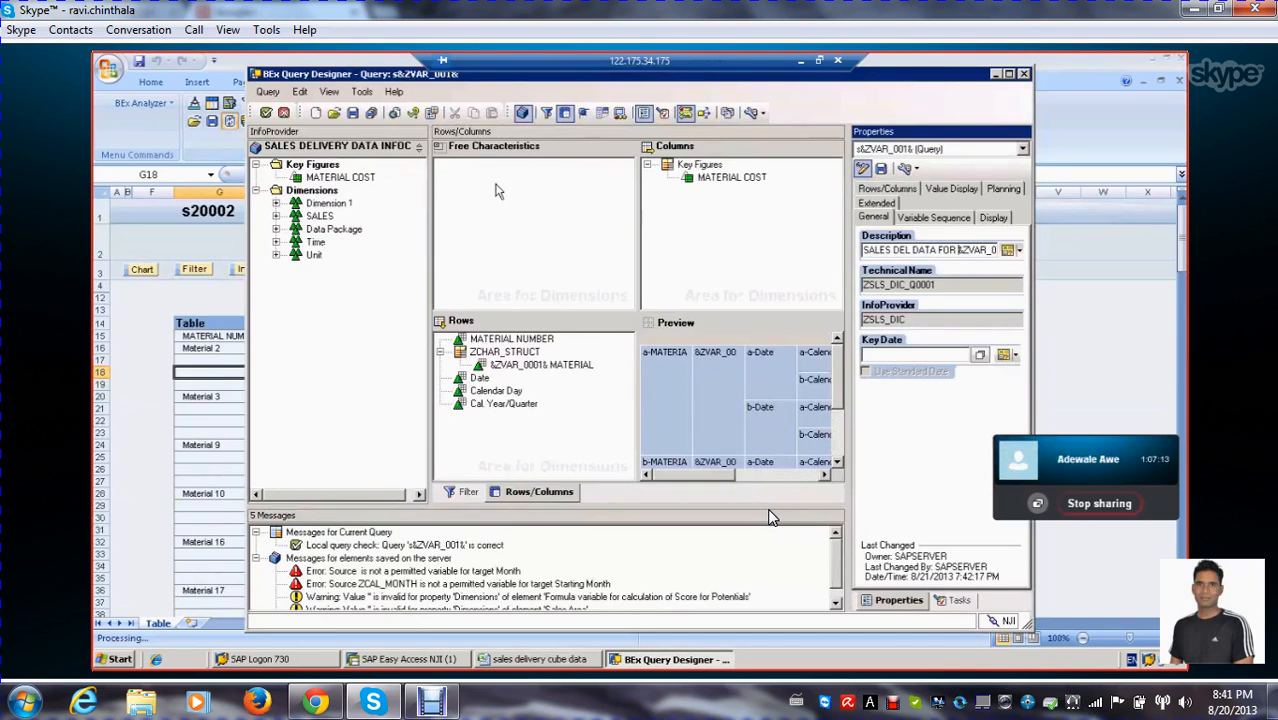
pyautogui.click(370, 113)
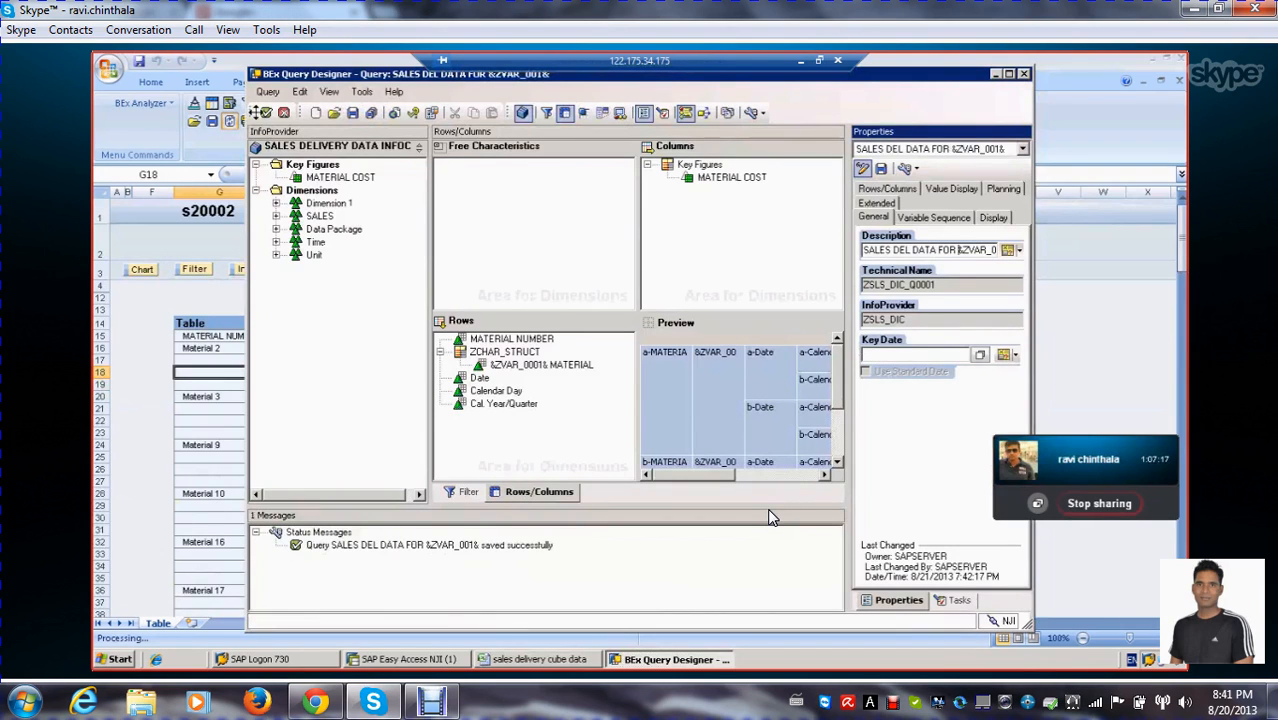
# Run the query with the proposed quarter and check the report title and material rows
pyautogui.click(265, 113)
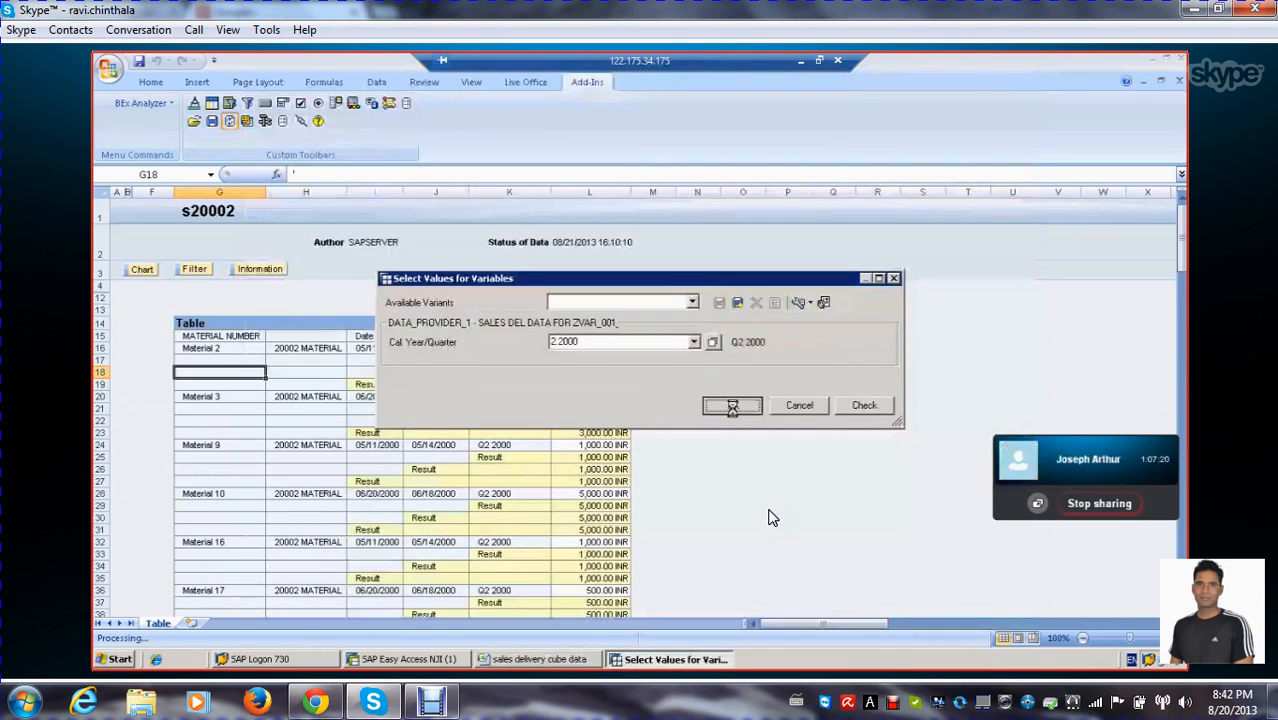
pyautogui.click(733, 403)
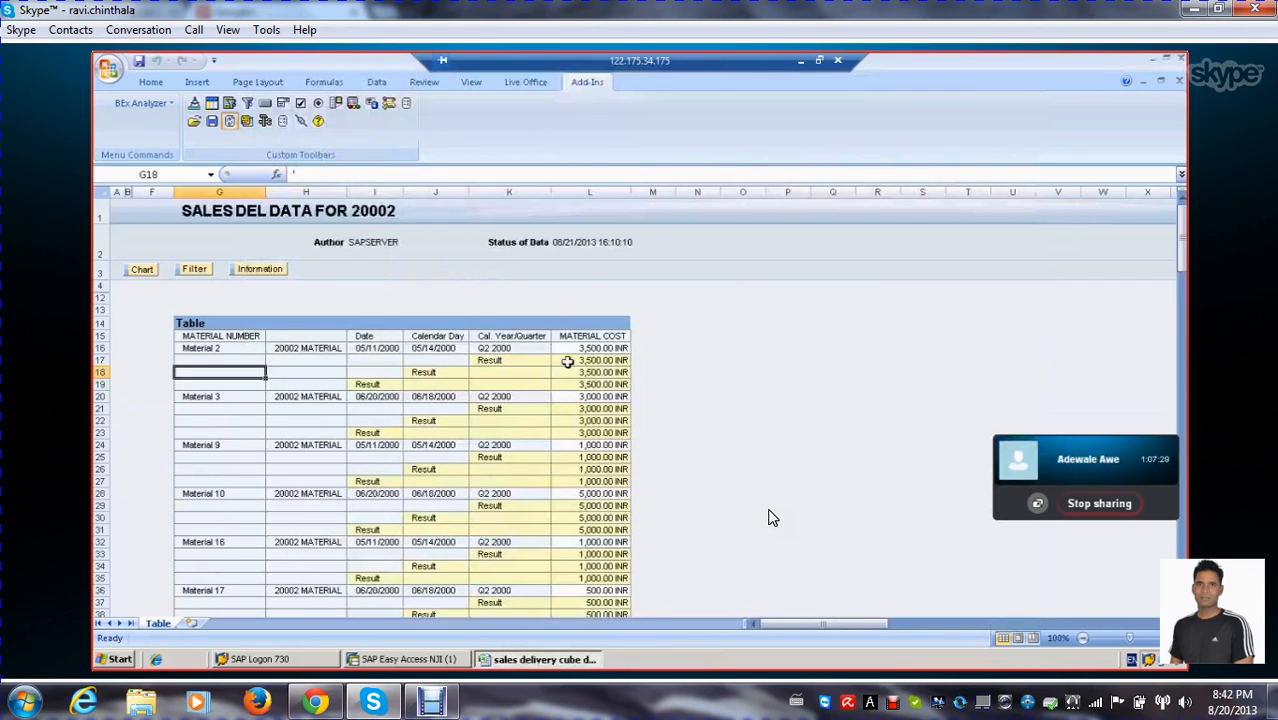
pyautogui.scroll(-1, 770, 517)
pyautogui.scroll(1, 569, 361)
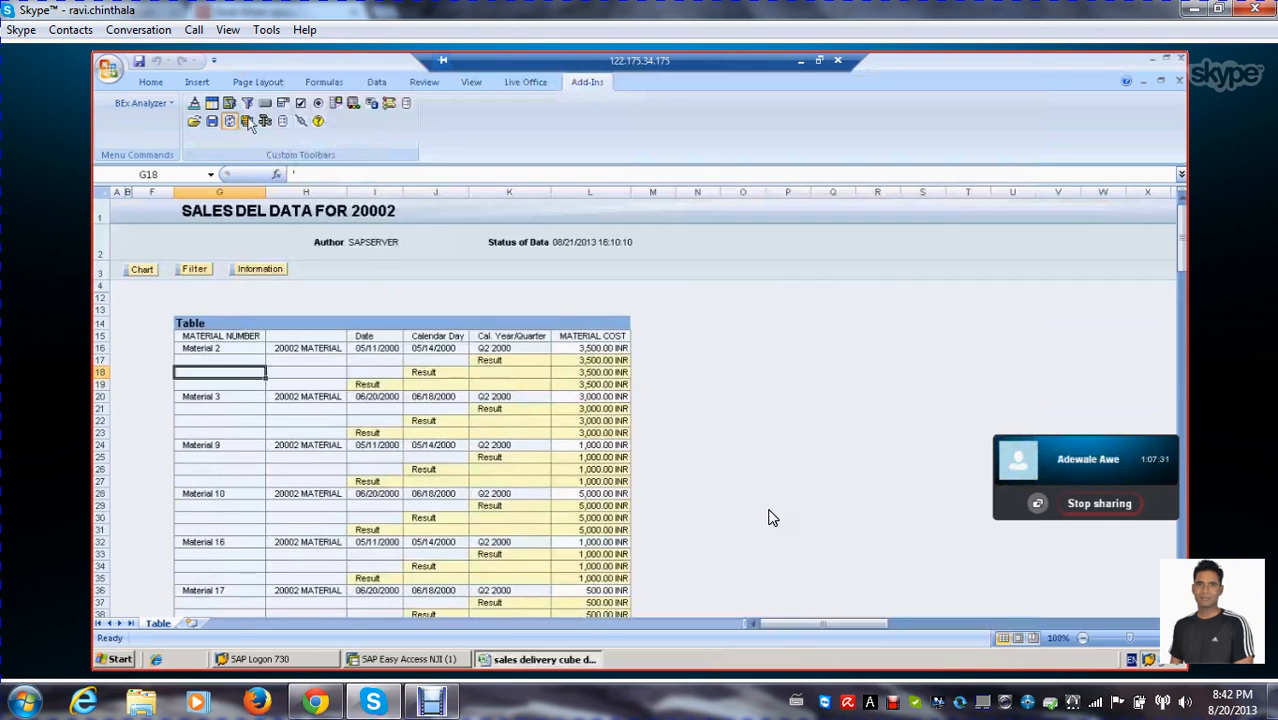
# Reopen query ZSLS_DIC_Q0001 for editing and execute it again to get the variable prompt
pyautogui.click(265, 121)
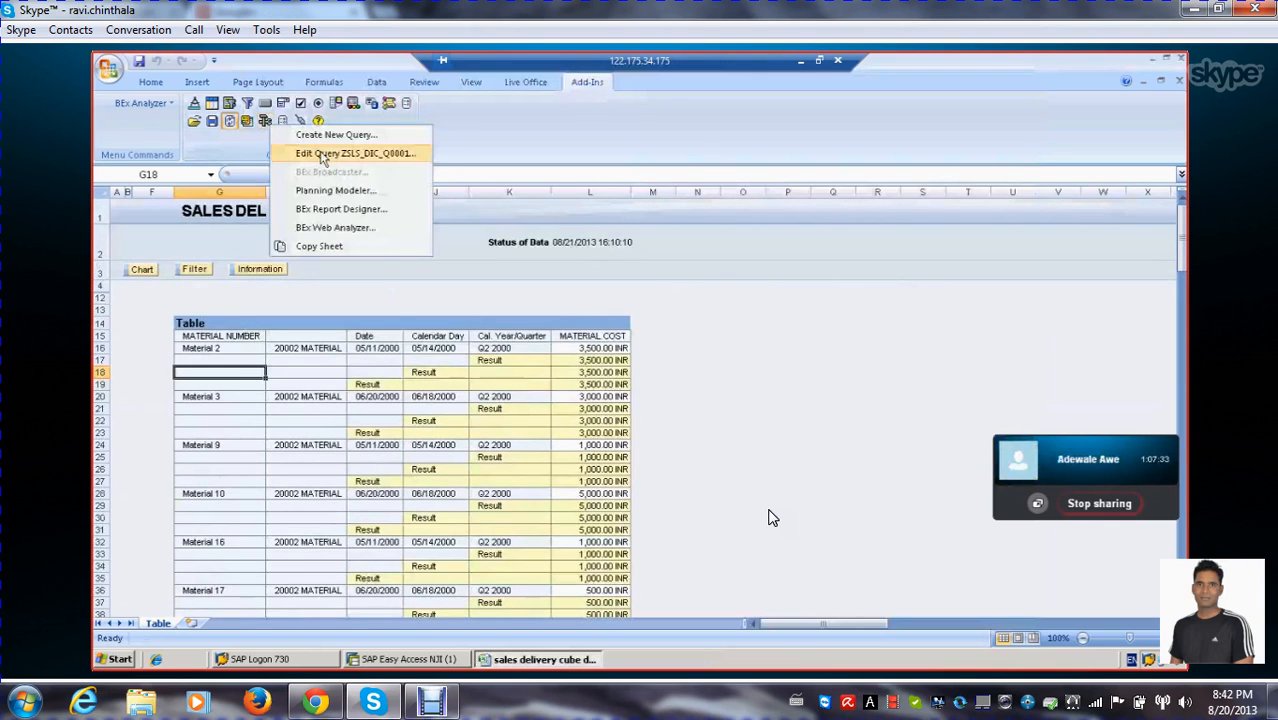
pyautogui.click(330, 151)
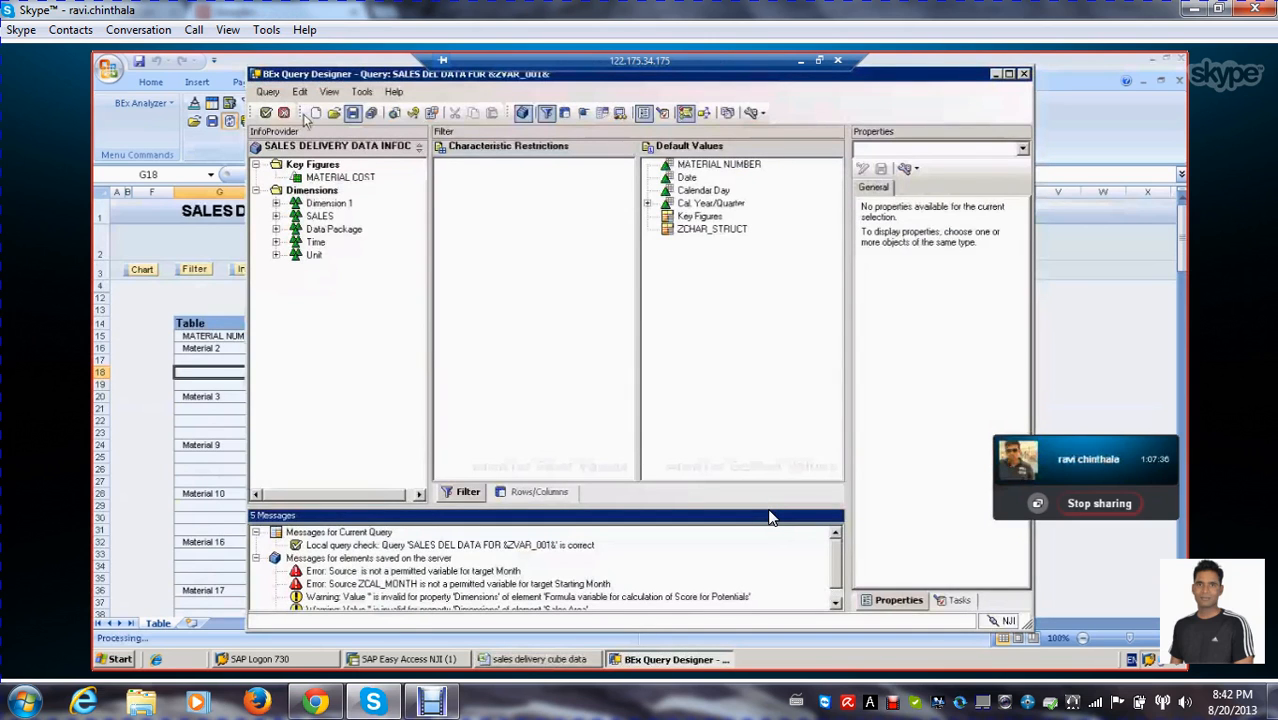
pyautogui.click(266, 112)
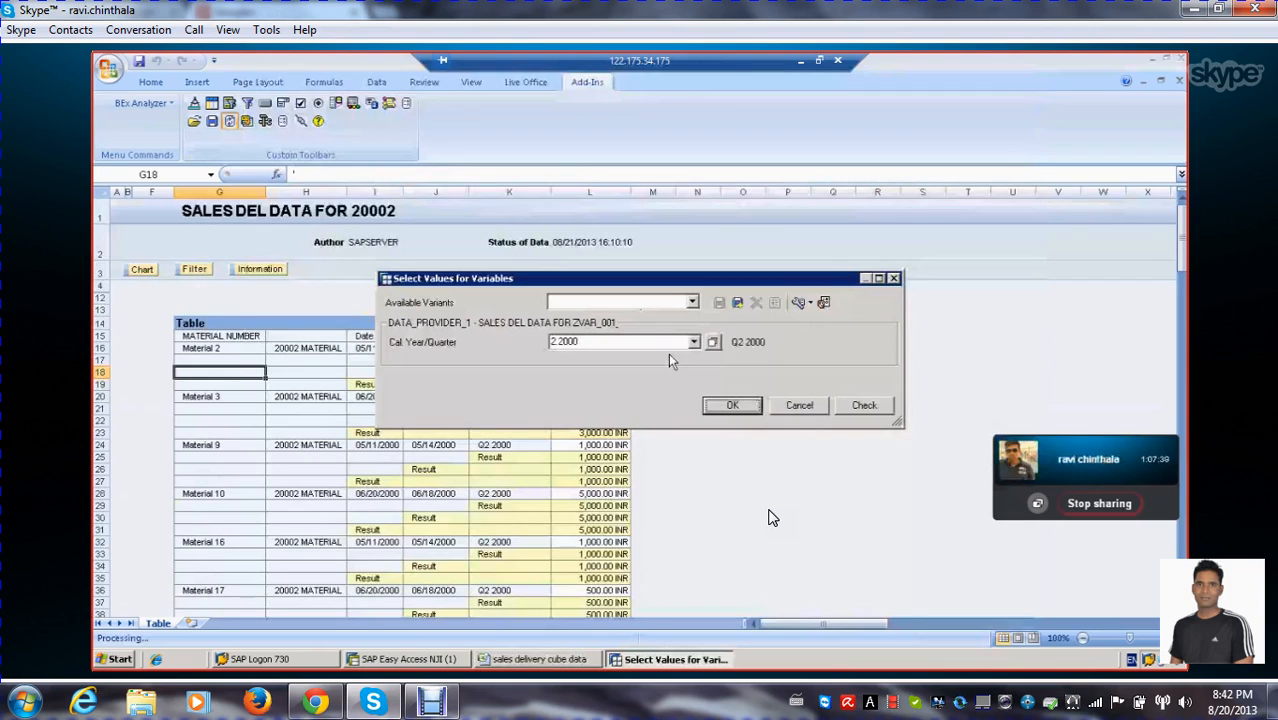
# Choose Quarter 2 2002 from the single values as the Cal. Year/Quarter variable and run the query with it
pyautogui.click(712, 341)
pyautogui.click(643, 228)
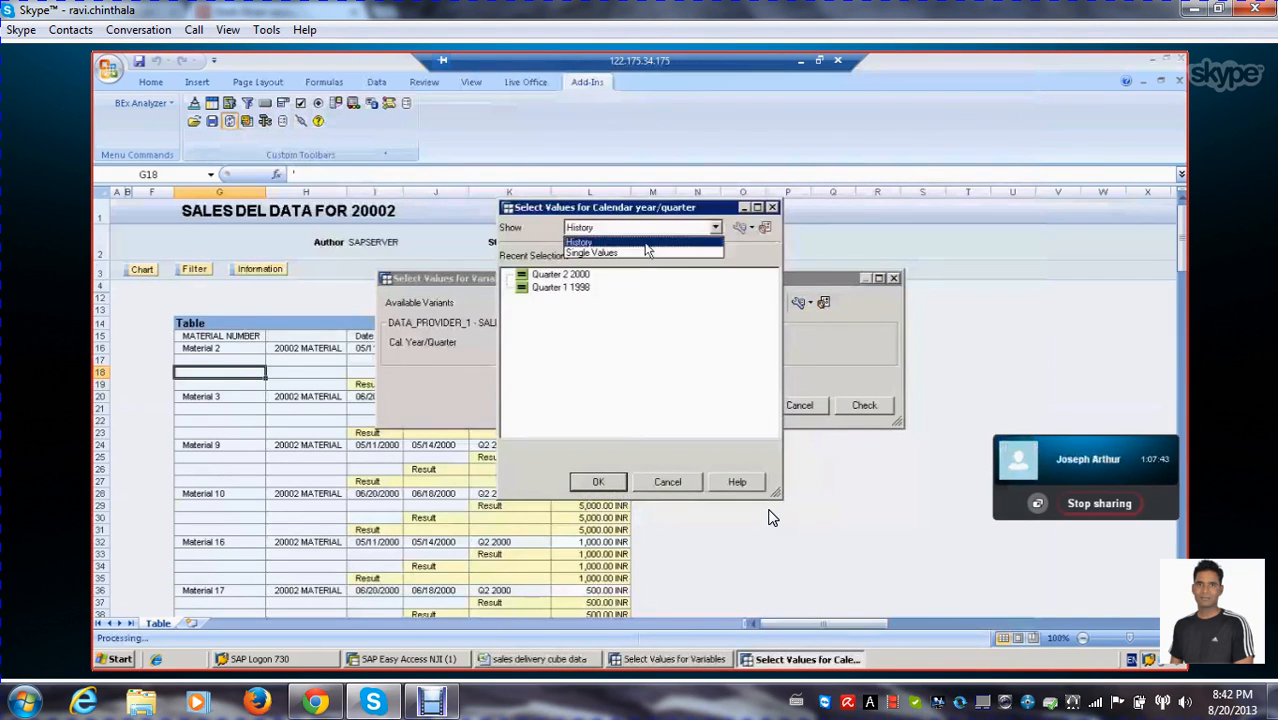
pyautogui.click(643, 254)
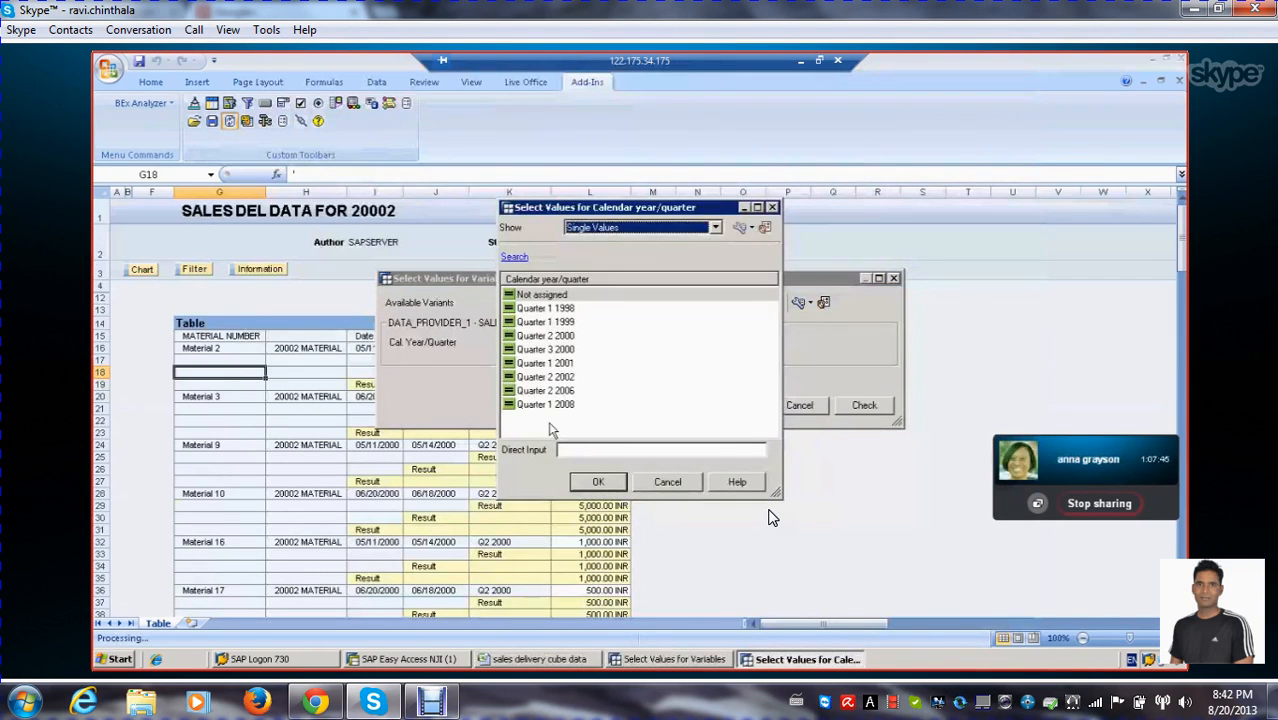
pyautogui.doubleClick(546, 377)
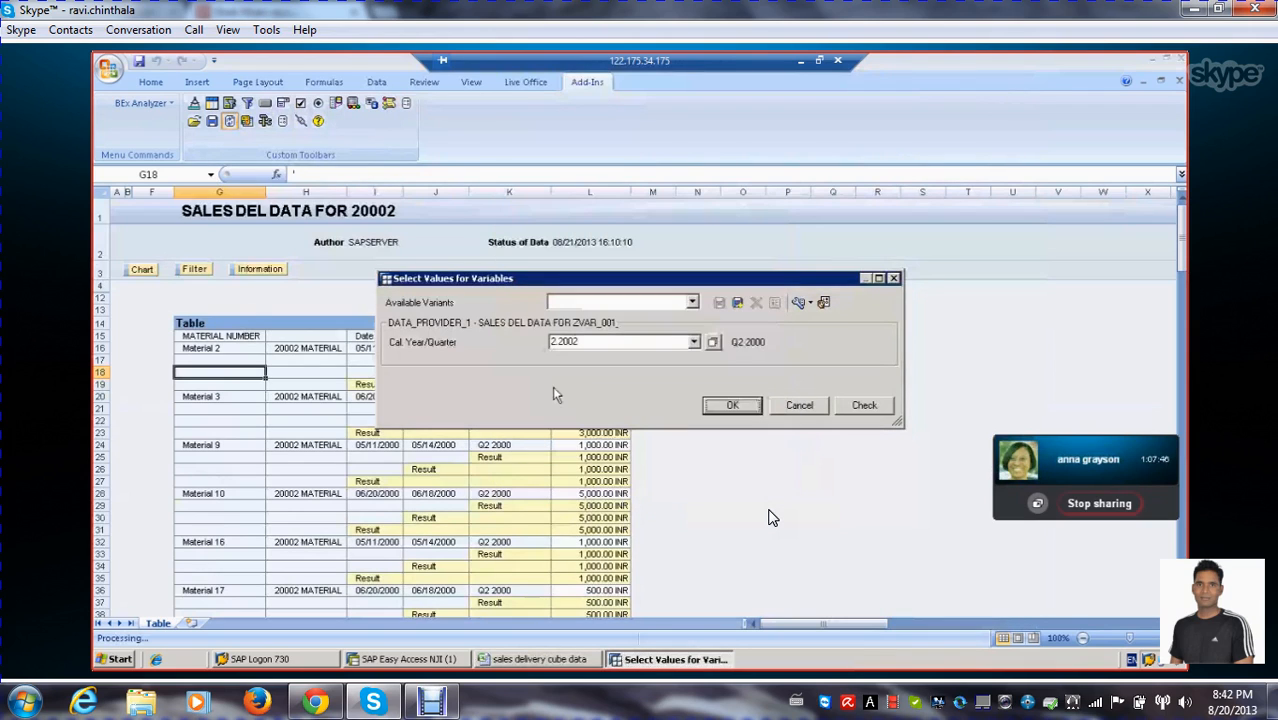
pyautogui.click(731, 405)
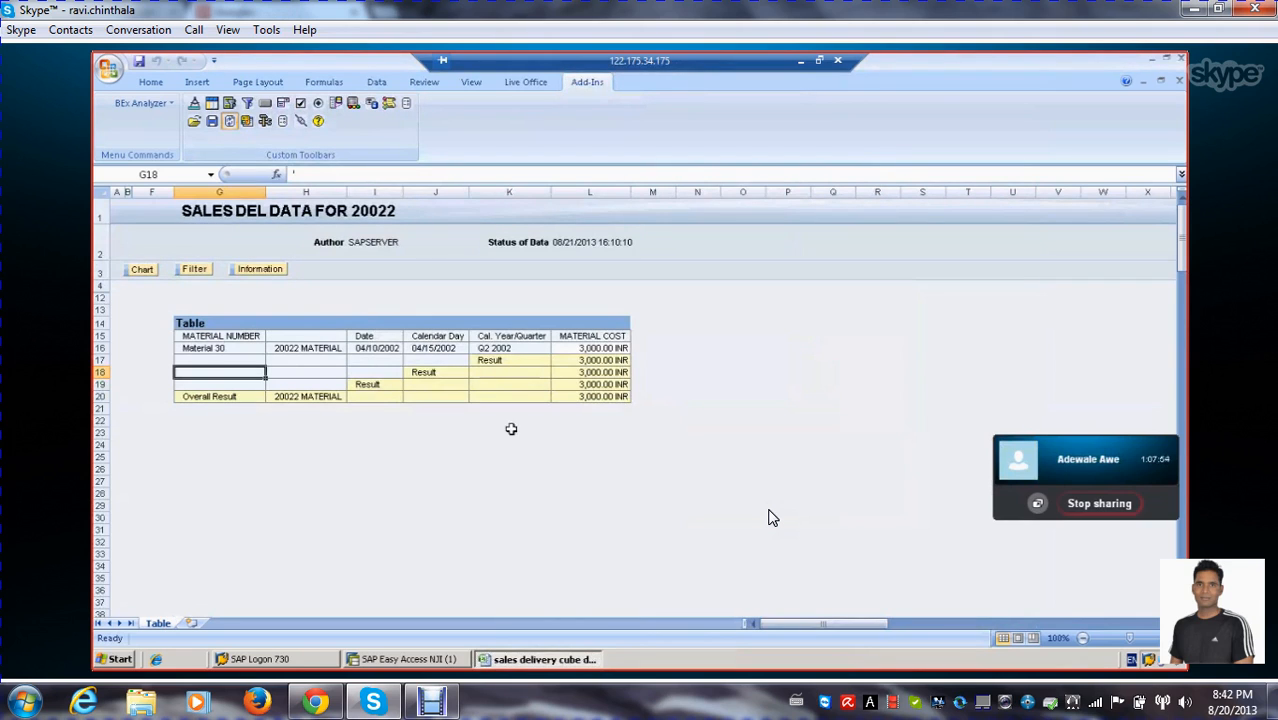
# Reopen the query for editing and display the properties of the &ZVAR_0001& MATERIAL selection in the rows
pyautogui.click(265, 121)
pyautogui.click(300, 155)
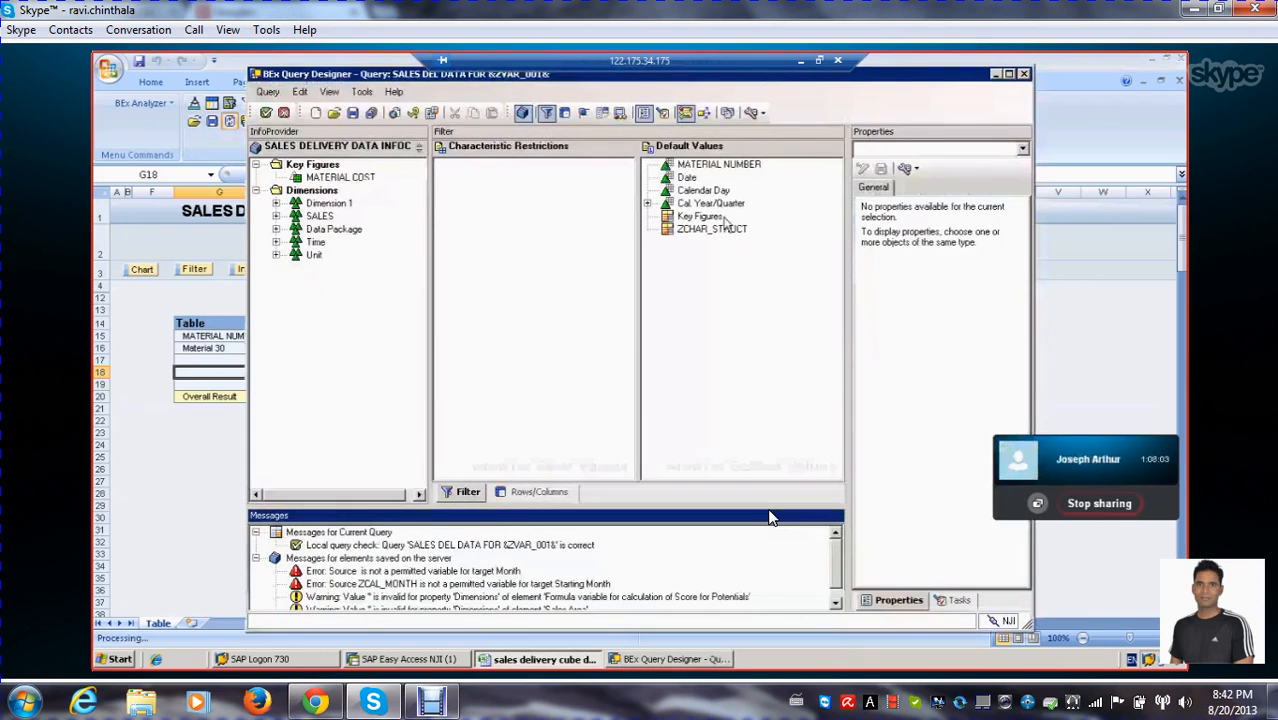
pyautogui.click(538, 492)
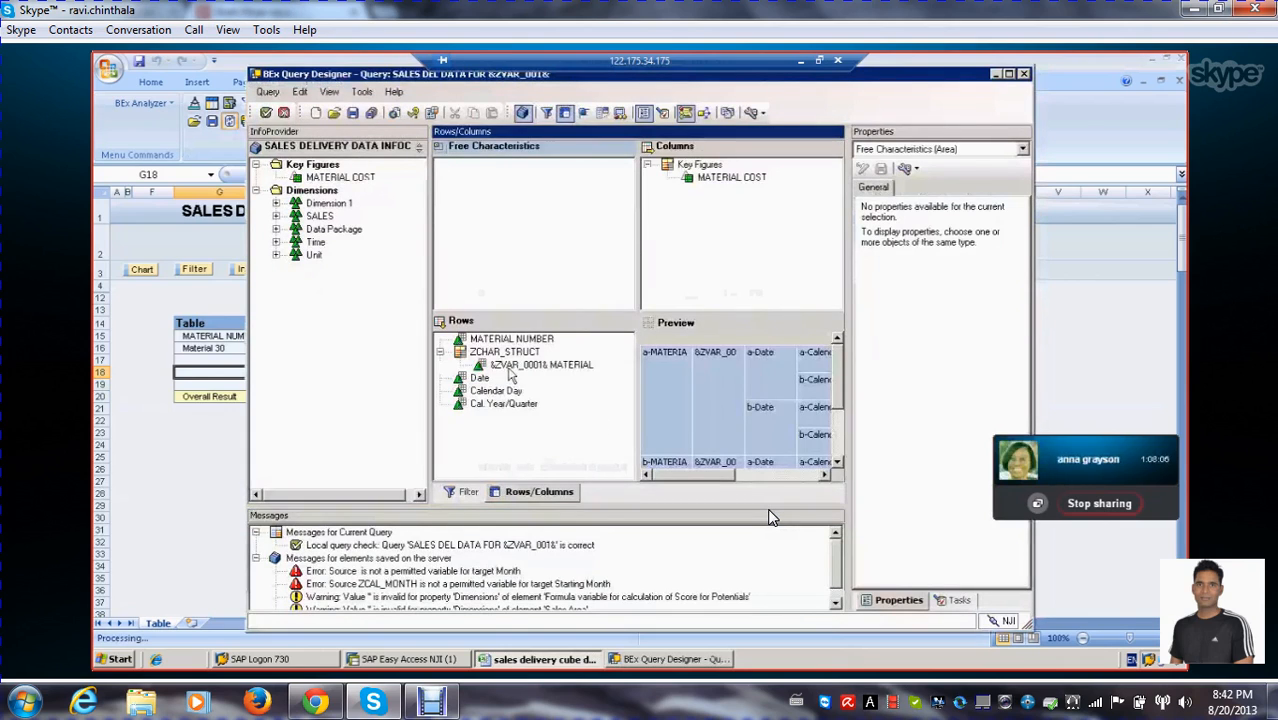
pyautogui.click(558, 366)
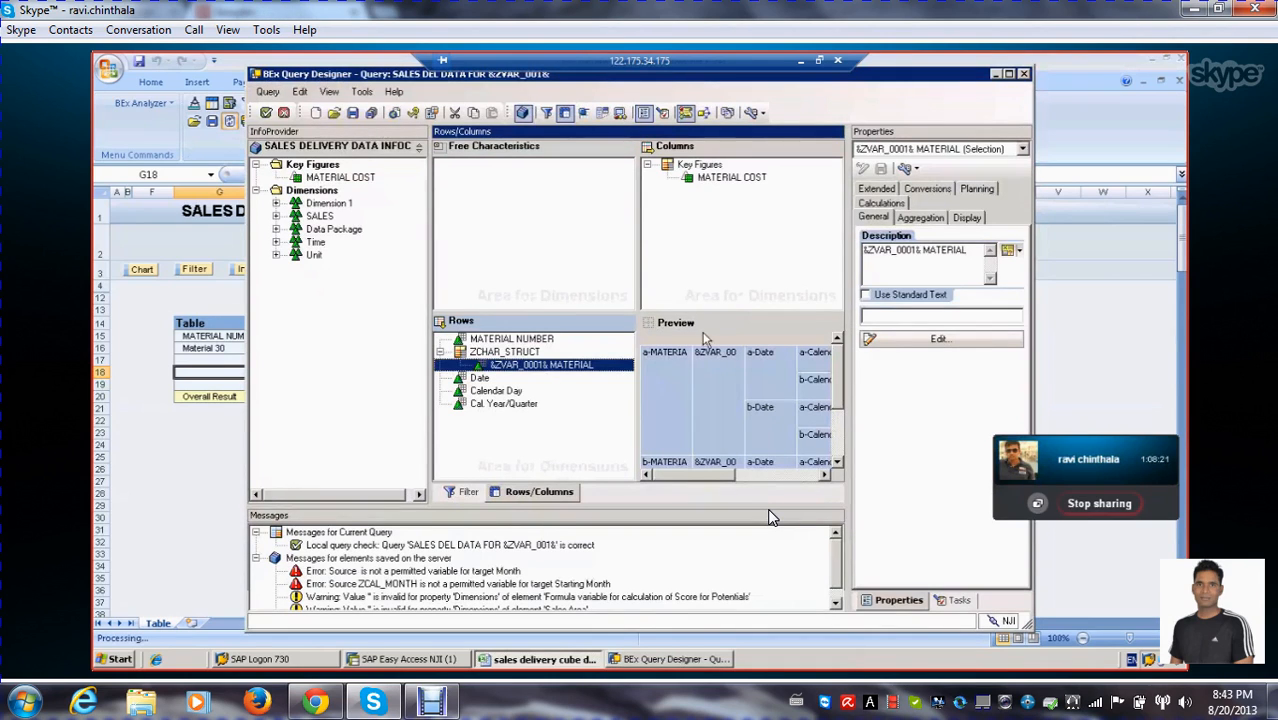
# Add a formula to the Key Figures structure that calculates the percentage variance of MATERIAL COST against the formula variable VARIANCE VAR
pyautogui.click(690, 165)
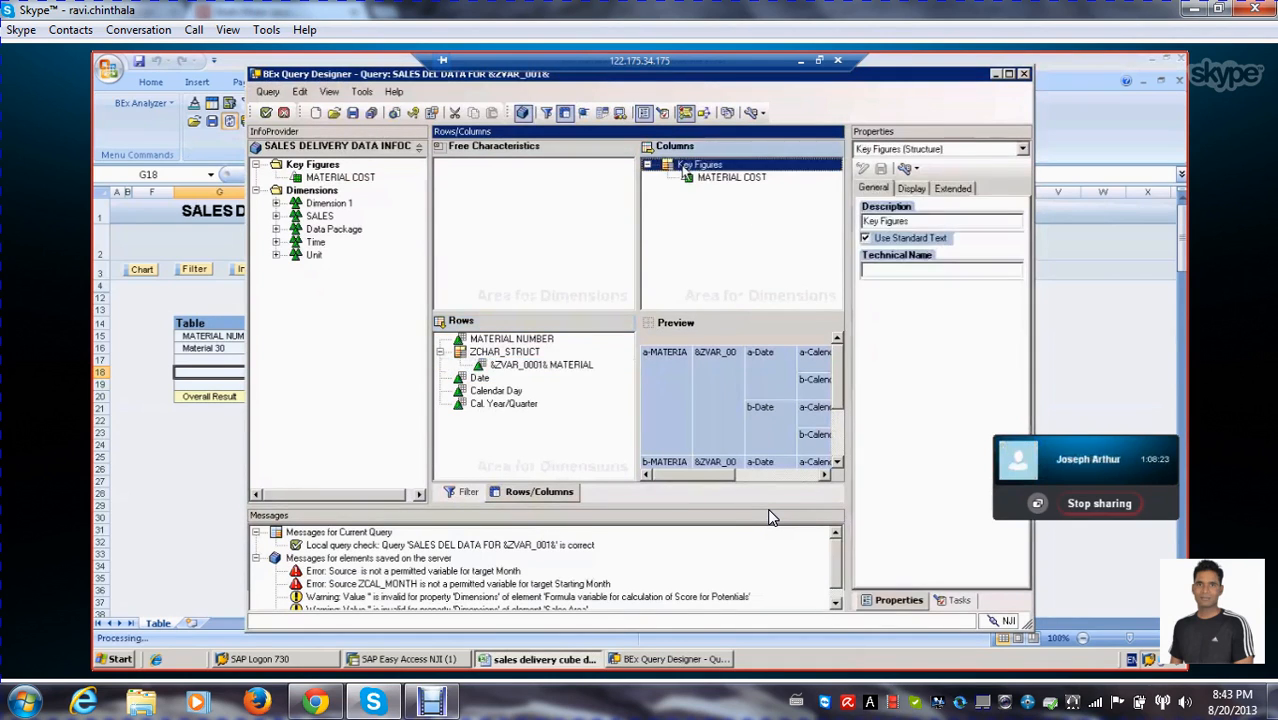
pyautogui.rightClick(686, 170)
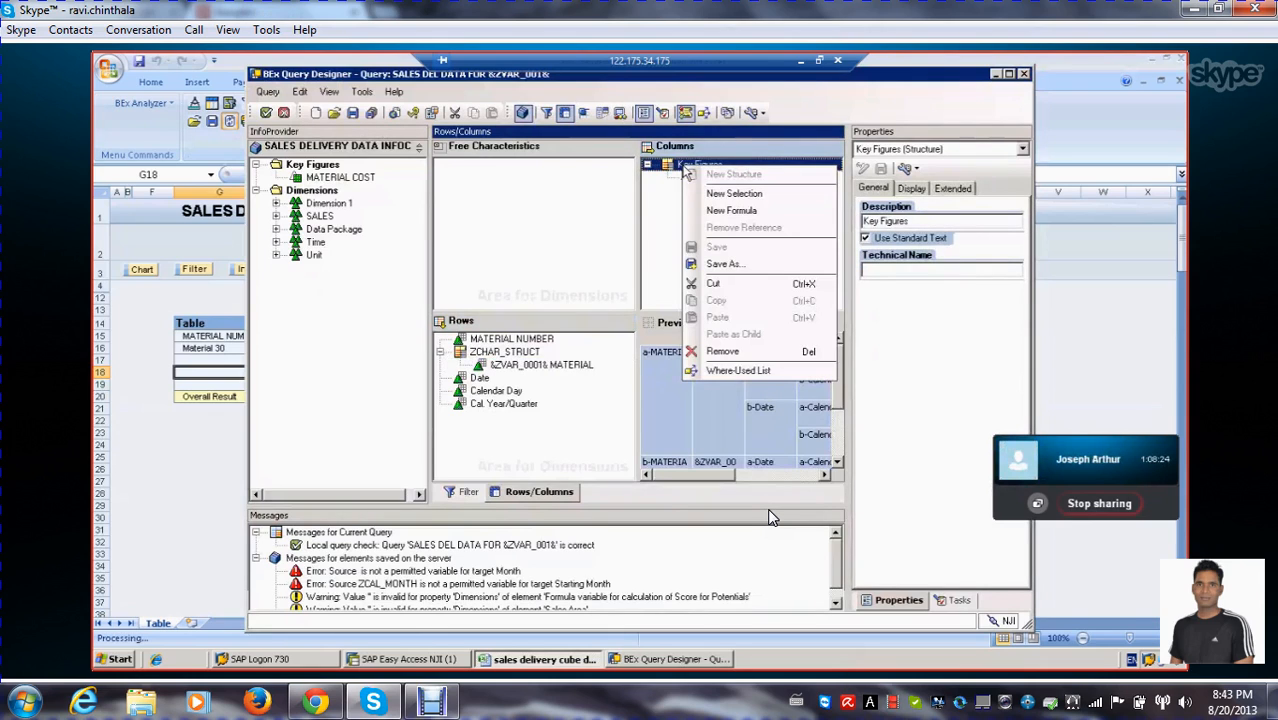
pyautogui.click(734, 212)
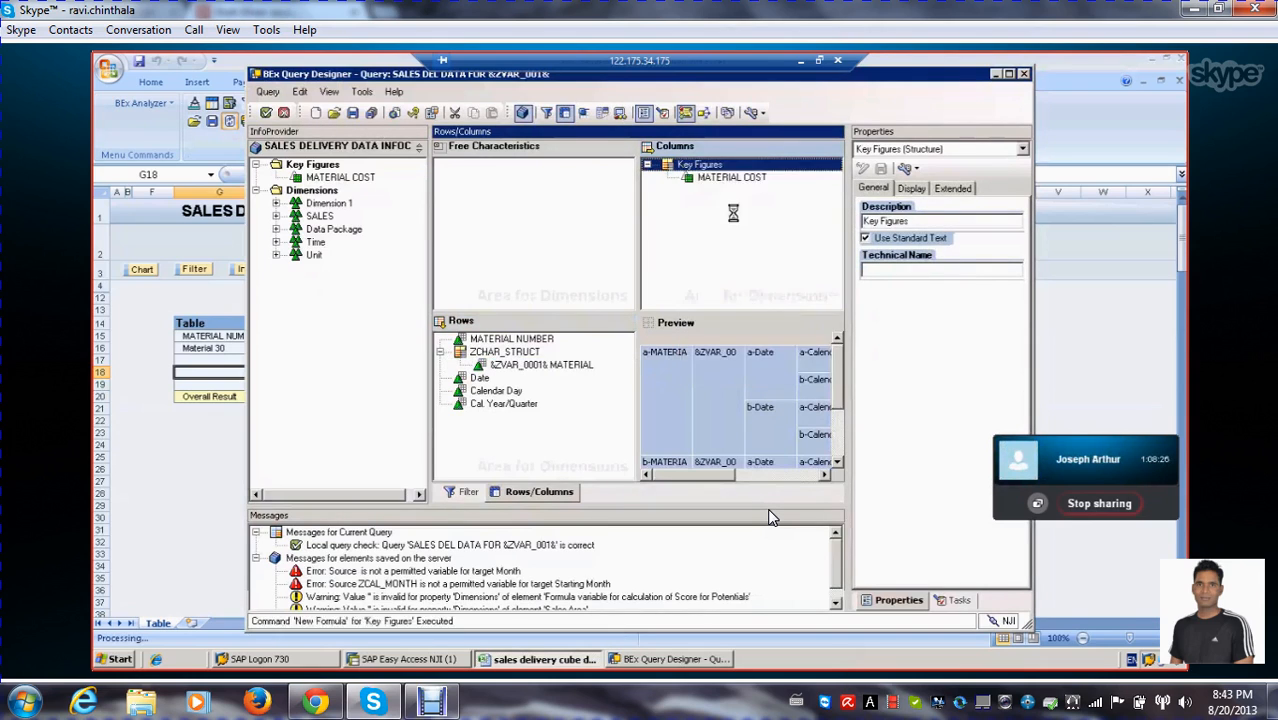
pyautogui.click(935, 340)
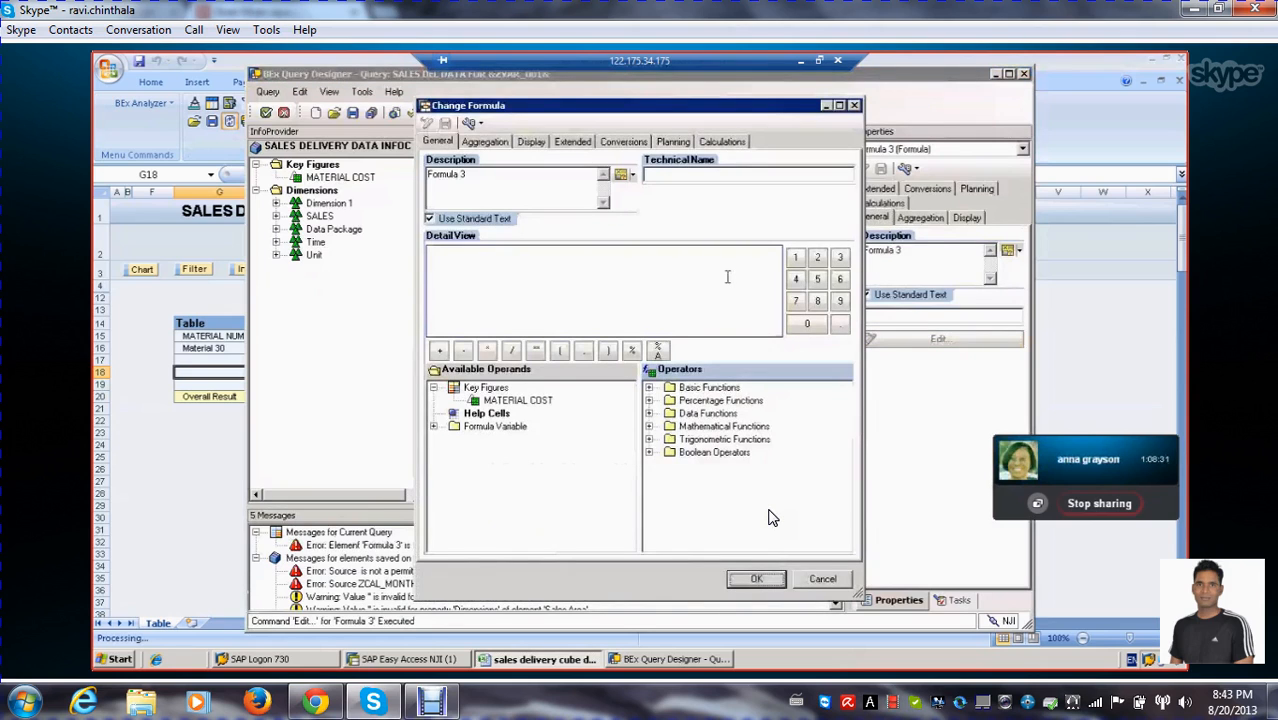
pyautogui.click(434, 426)
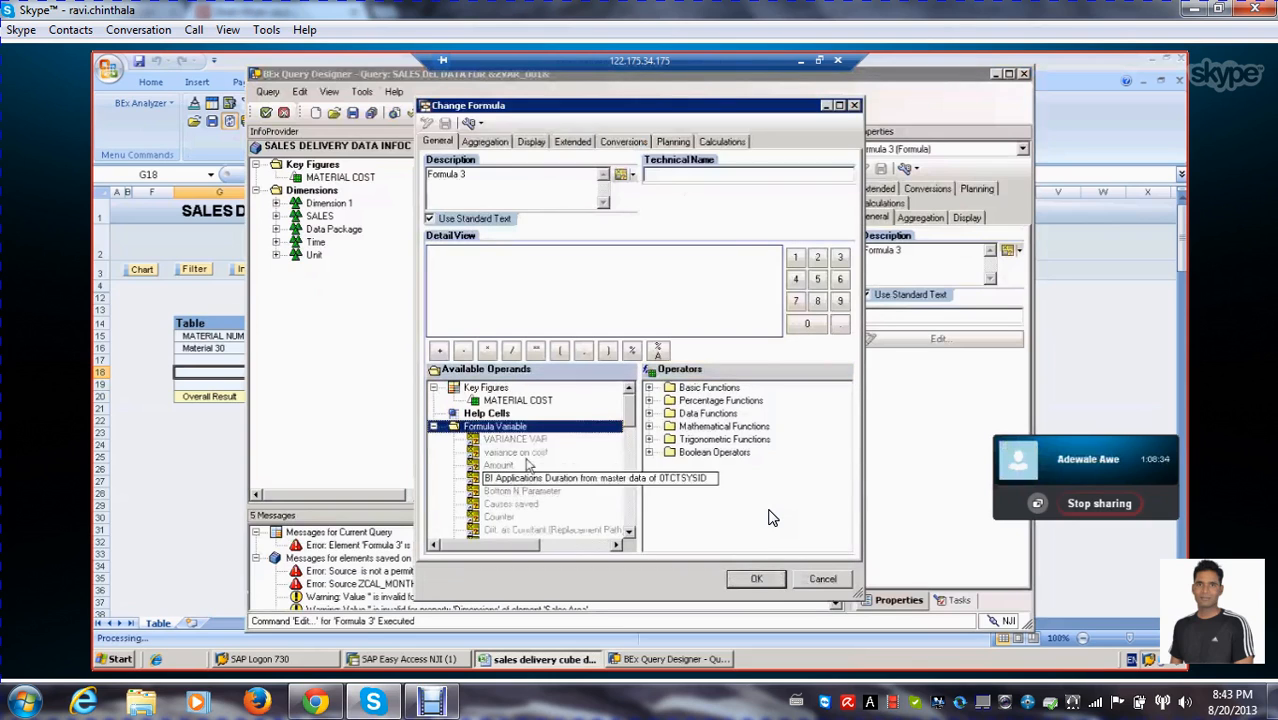
pyautogui.click(517, 441)
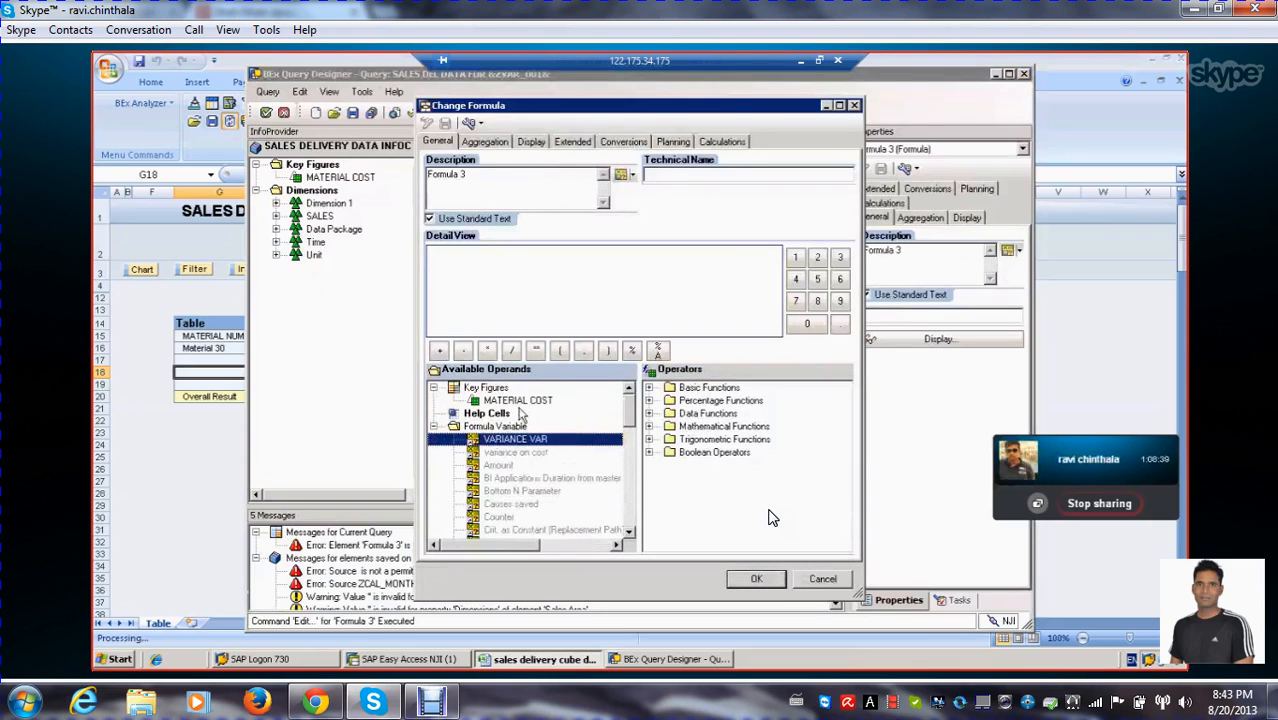
pyautogui.doubleClick(518, 400)
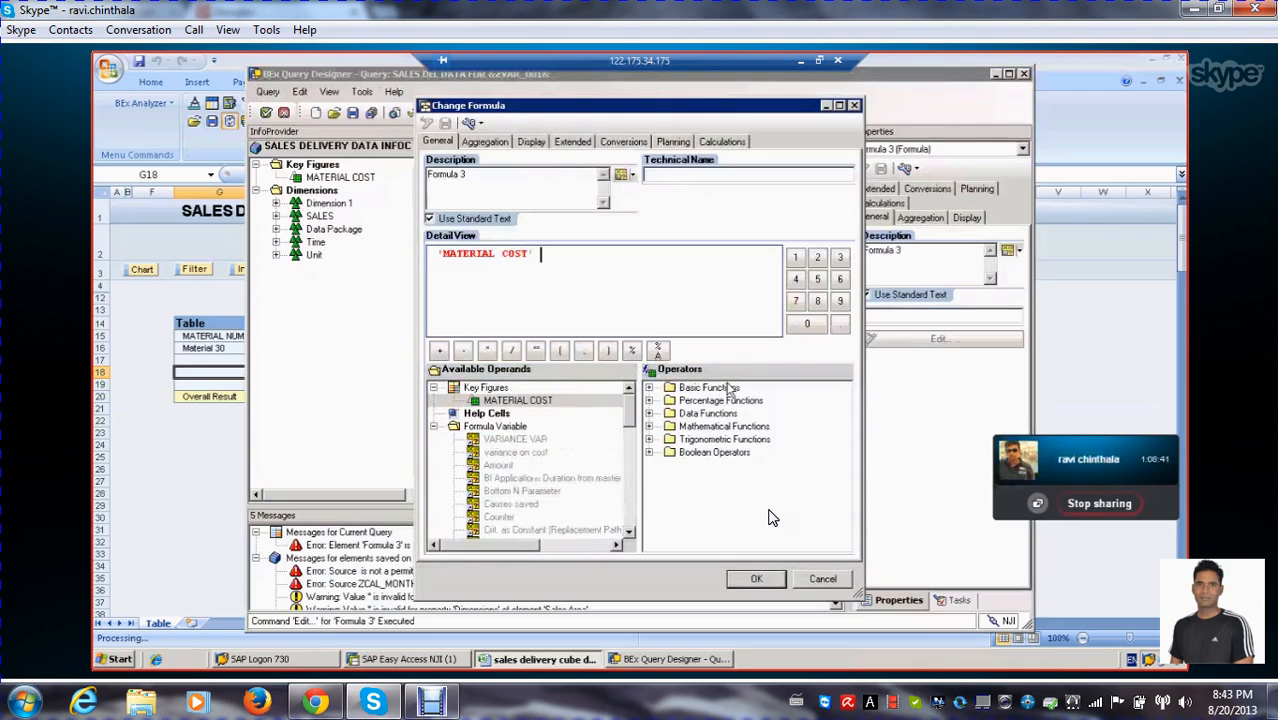
pyautogui.click(650, 400)
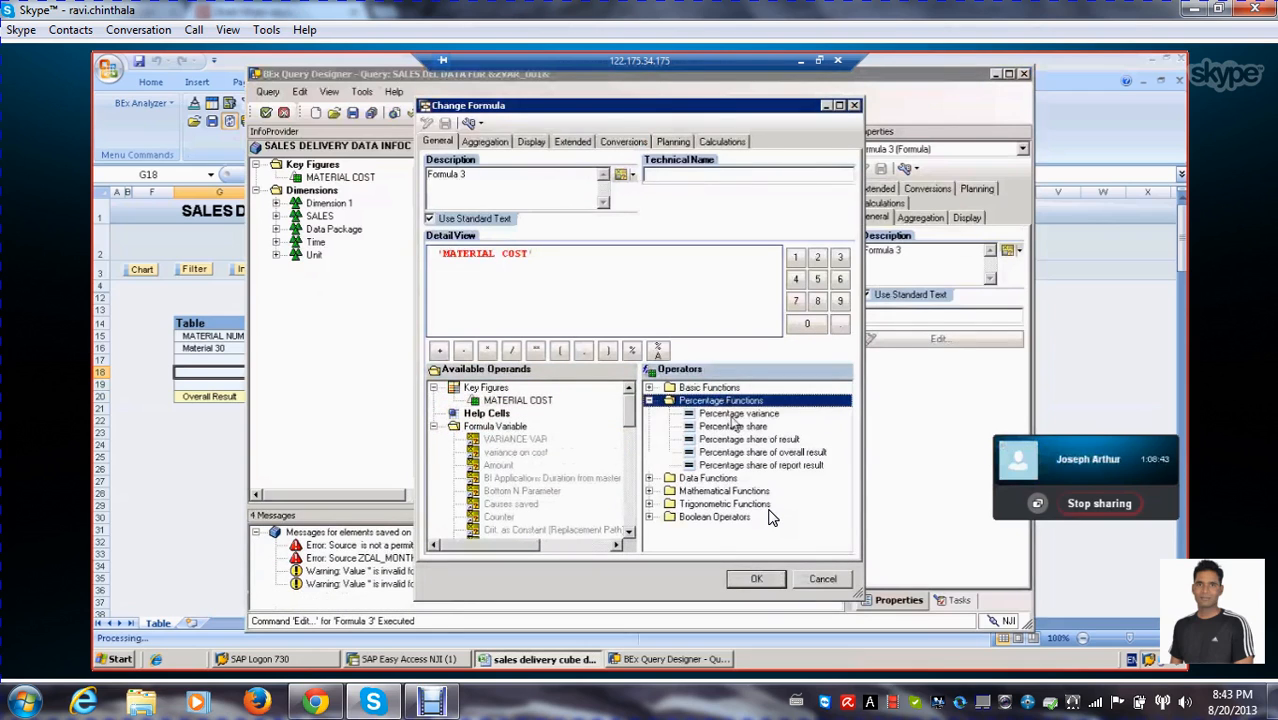
pyautogui.doubleClick(733, 414)
pyautogui.click(515, 440)
pyautogui.doubleClick(515, 440)
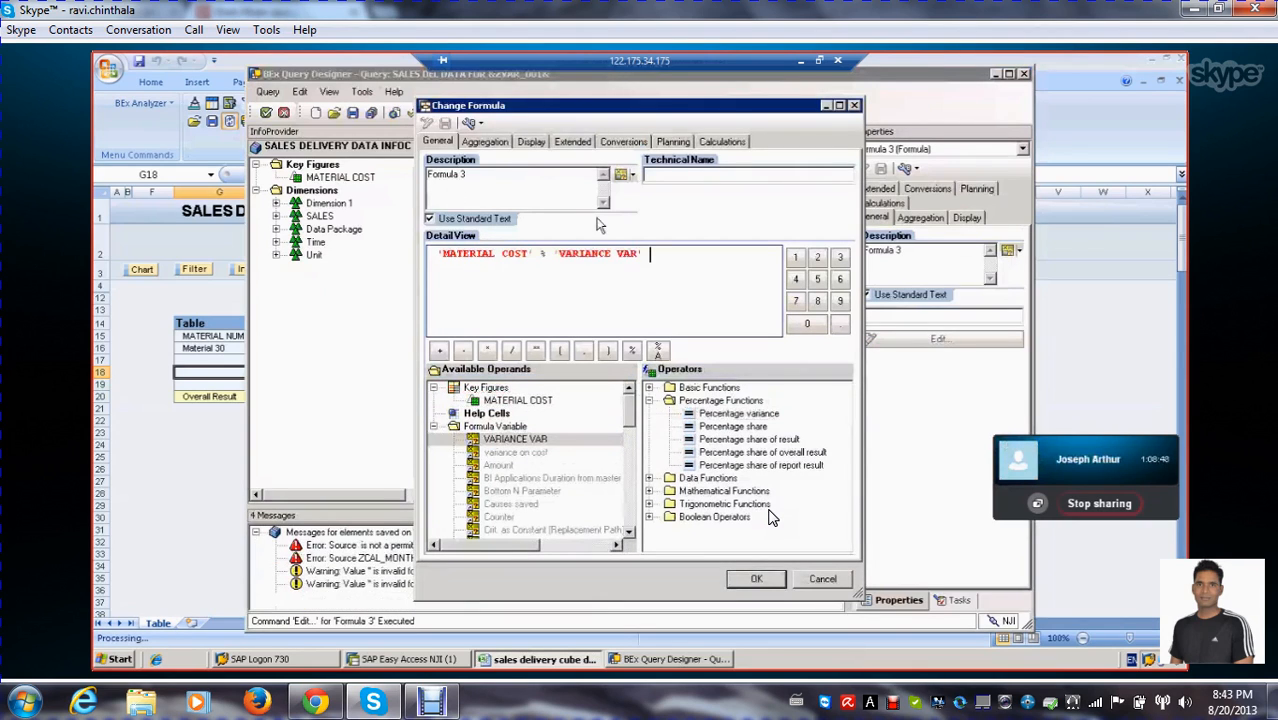
# Replace the new formula's description with the text variable ZVAR_0001 and accept the formula
pyautogui.moveTo(466, 174); pyautogui.dragTo(348, 170)
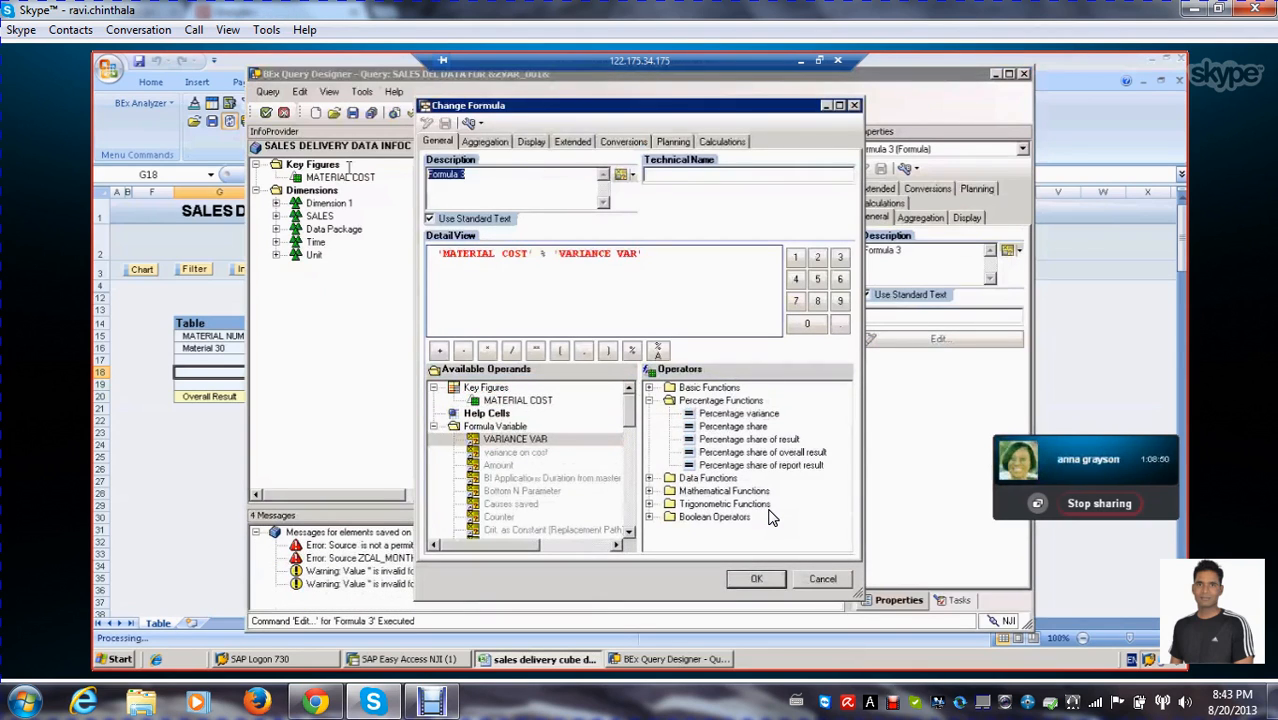
pyautogui.press('Delete')
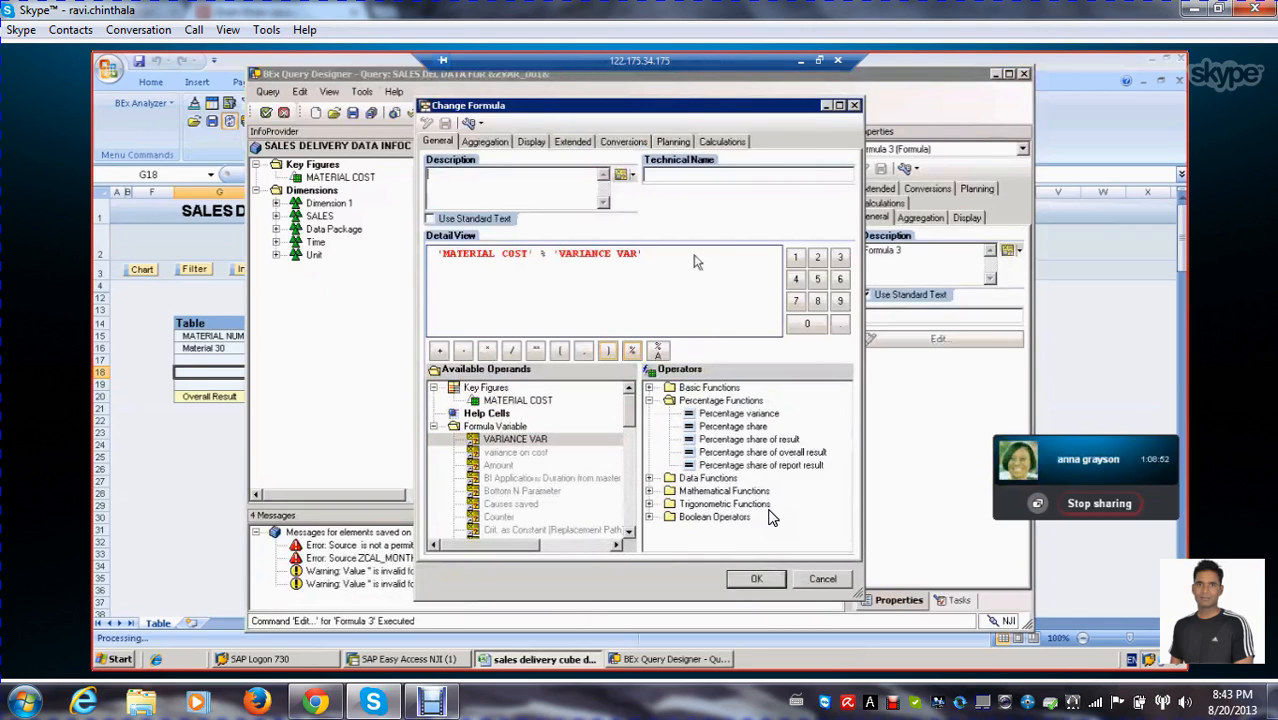
pyautogui.click(632, 177)
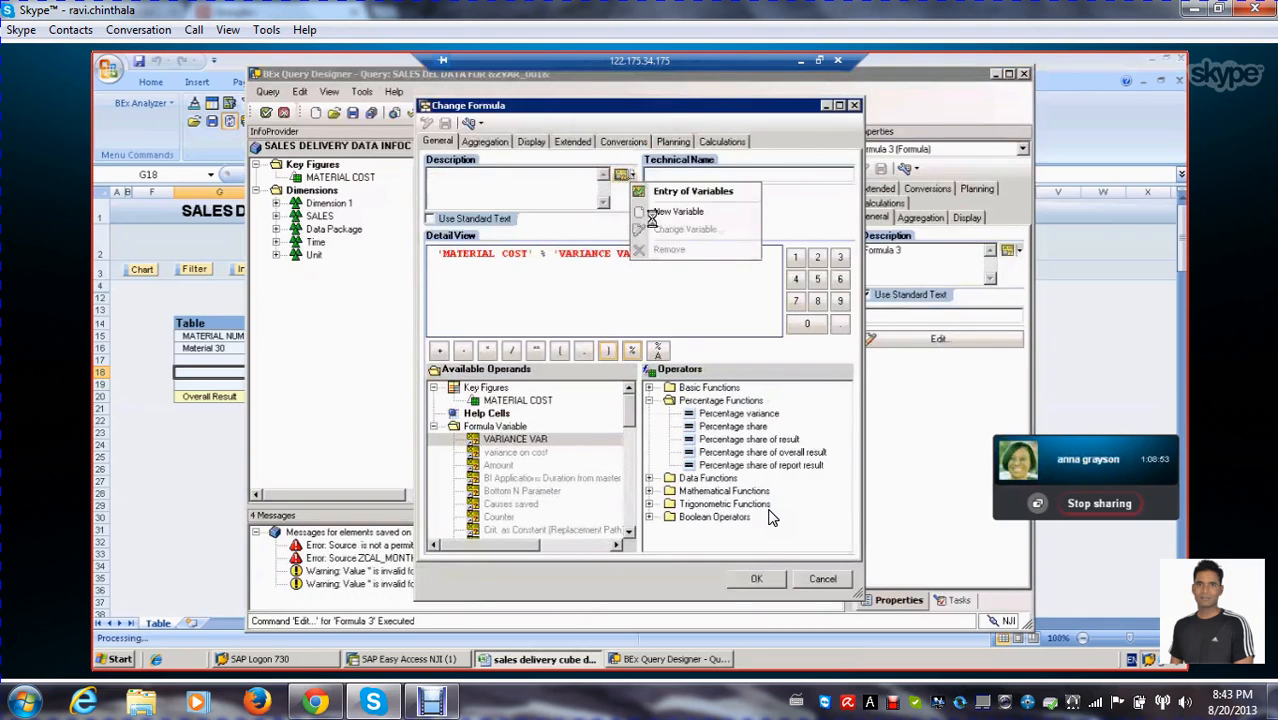
pyautogui.click(681, 191)
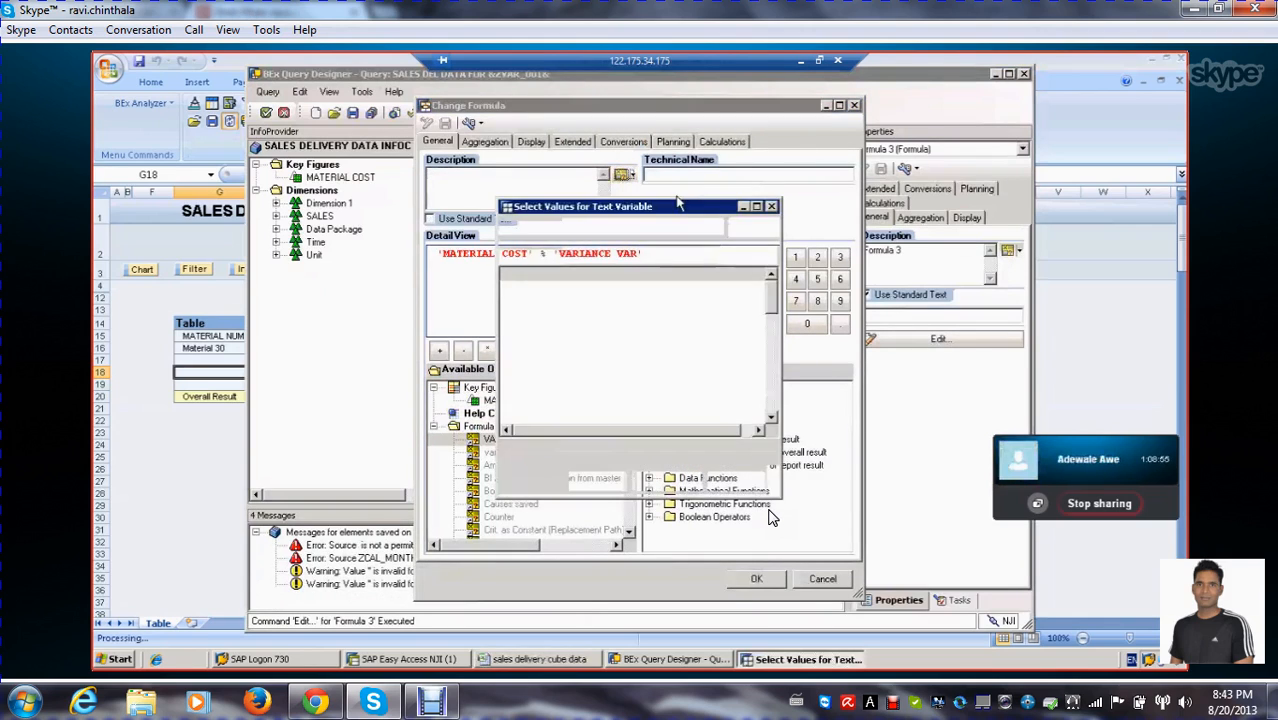
pyautogui.click(537, 303)
pyautogui.doubleClick(550, 289)
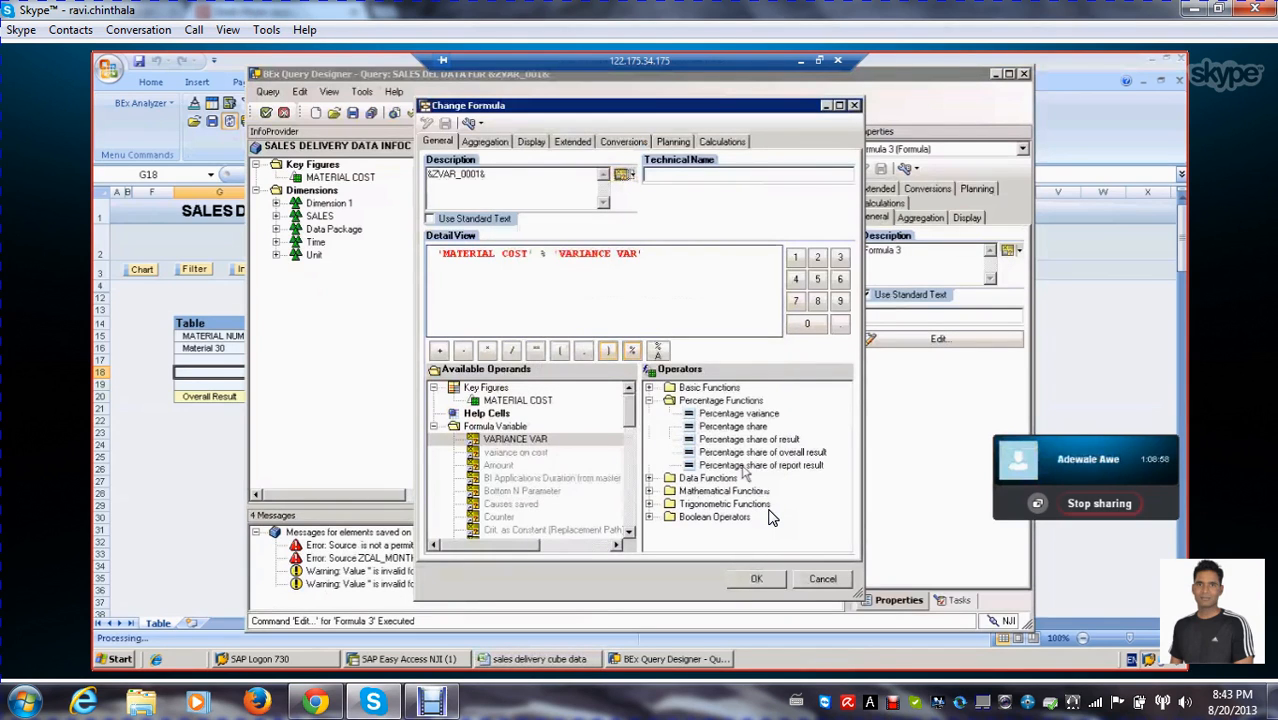
pyautogui.click(756, 580)
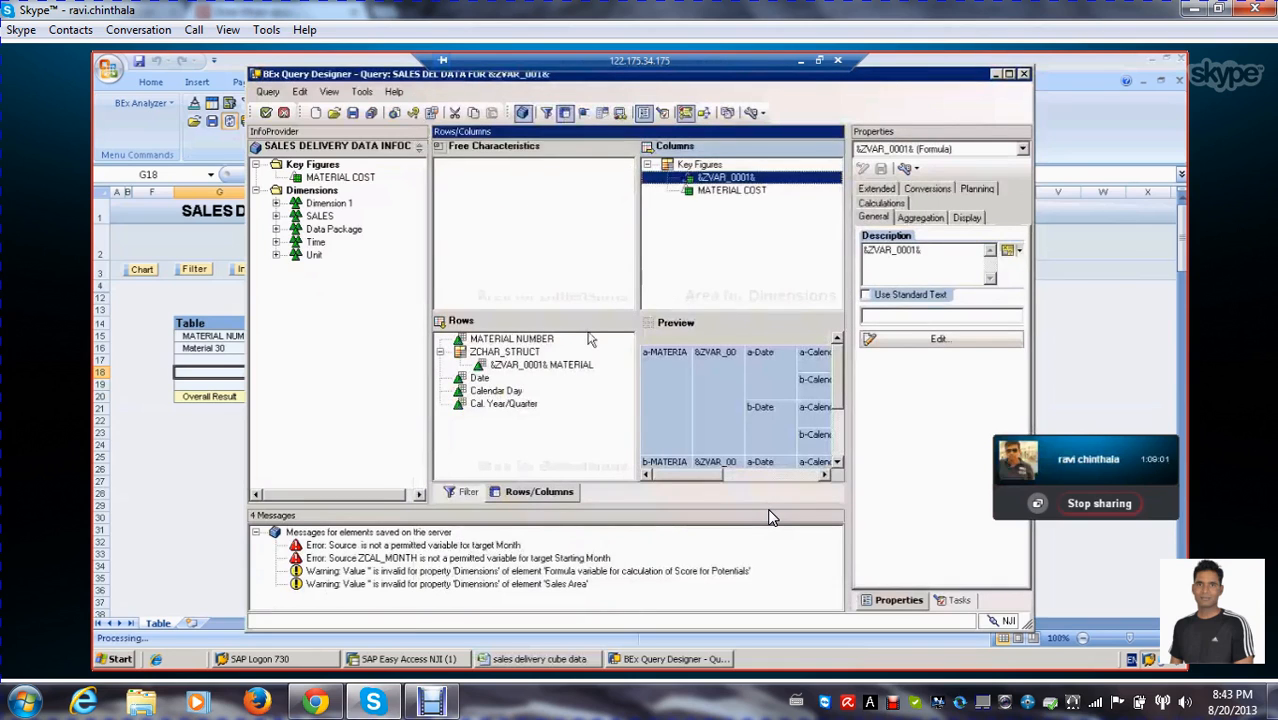
# Save the query and execute it for quarter 2.2000 with VARIANCE VAR set to 100
pyautogui.click(353, 113)
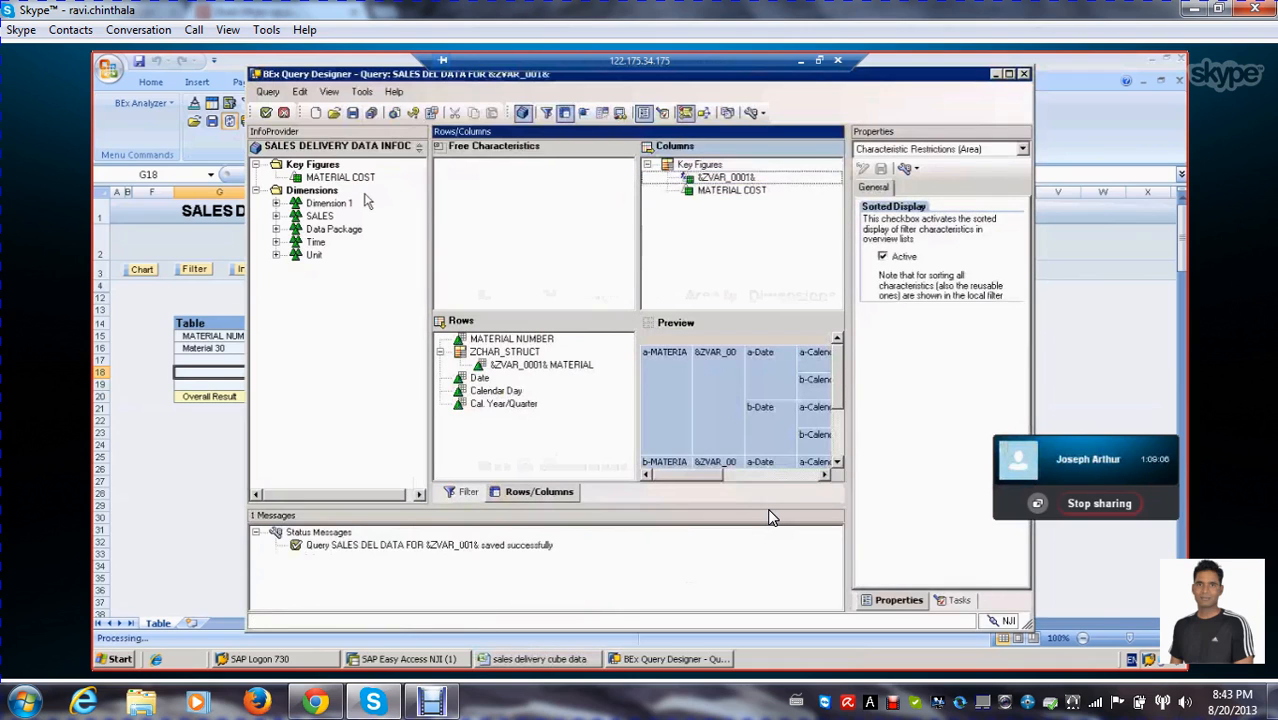
pyautogui.click(266, 113)
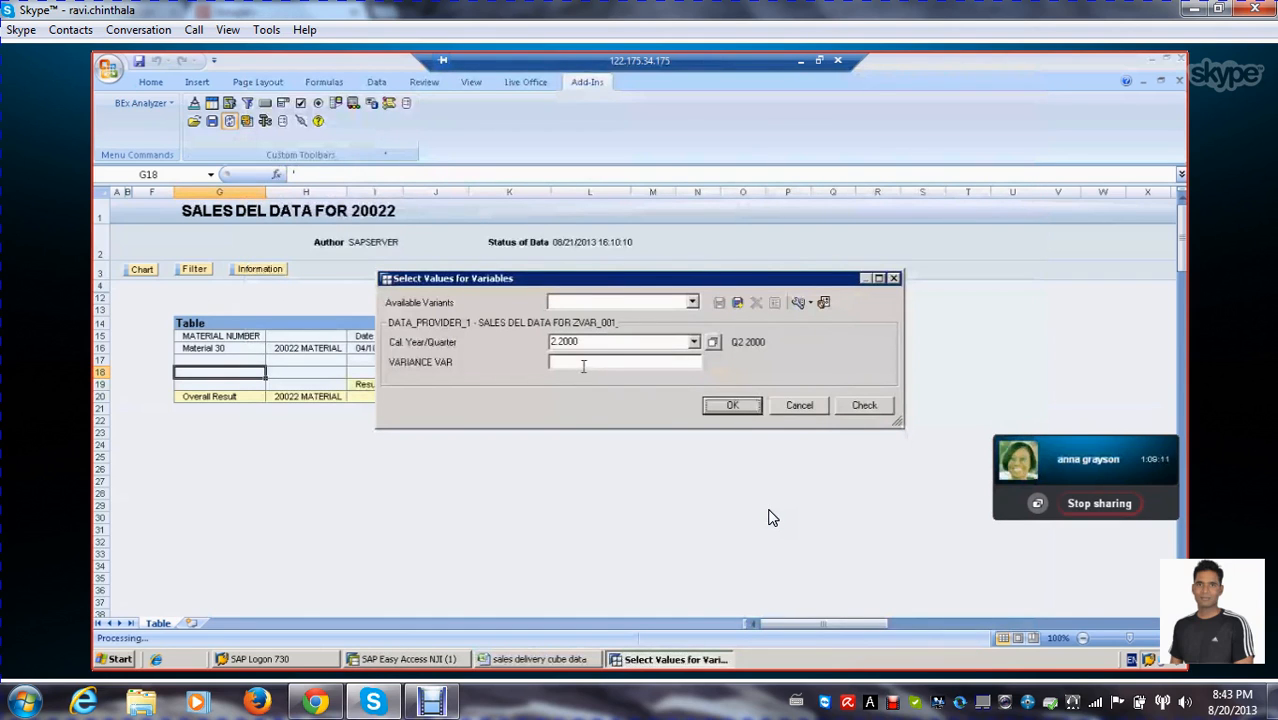
pyautogui.click(602, 363)
pyautogui.write('100')
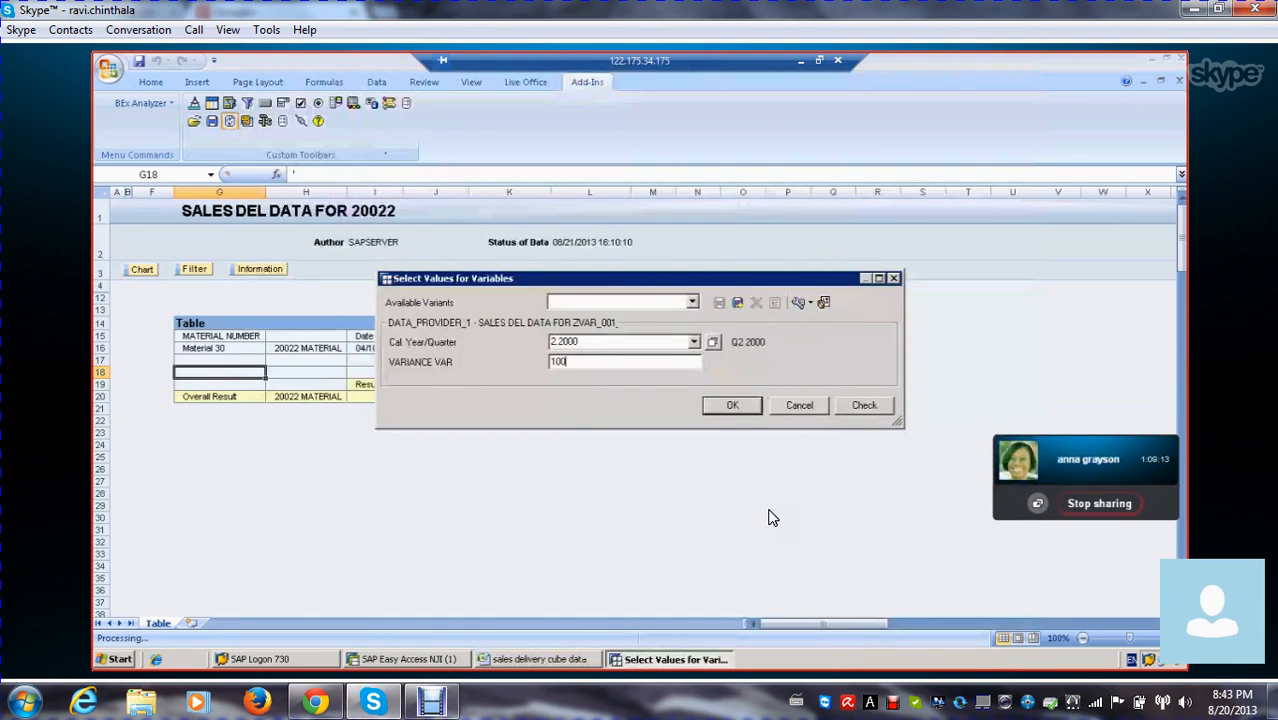
pyautogui.click(740, 408)
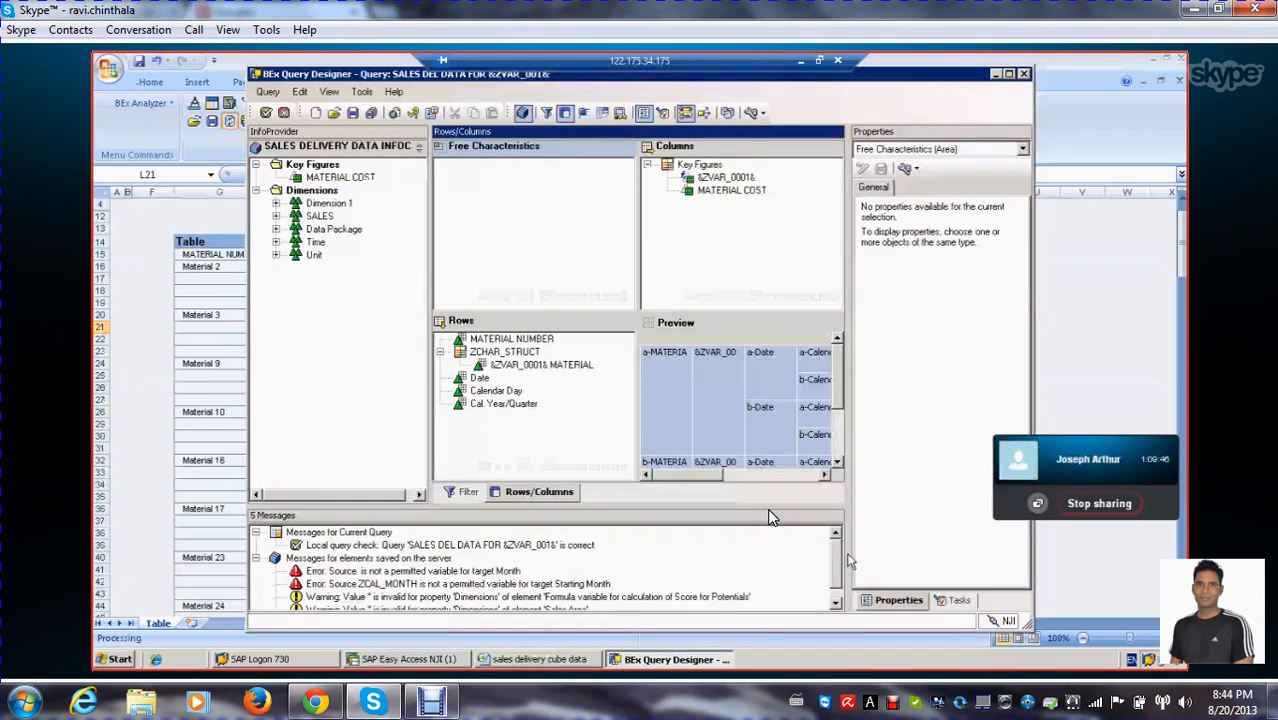
# Move MATERIAL COST above the &ZVAR_0001& formula in the Key Figures structure of the columns
pyautogui.click(836, 598)
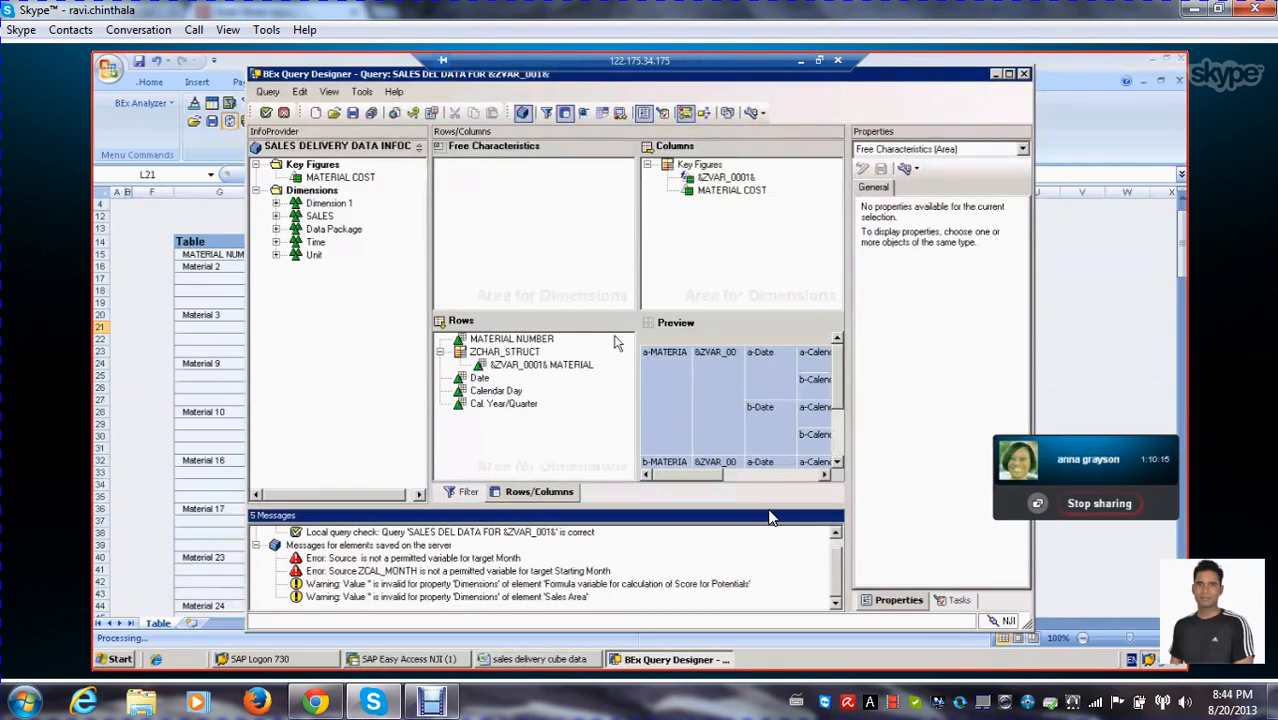
pyautogui.click(716, 193)
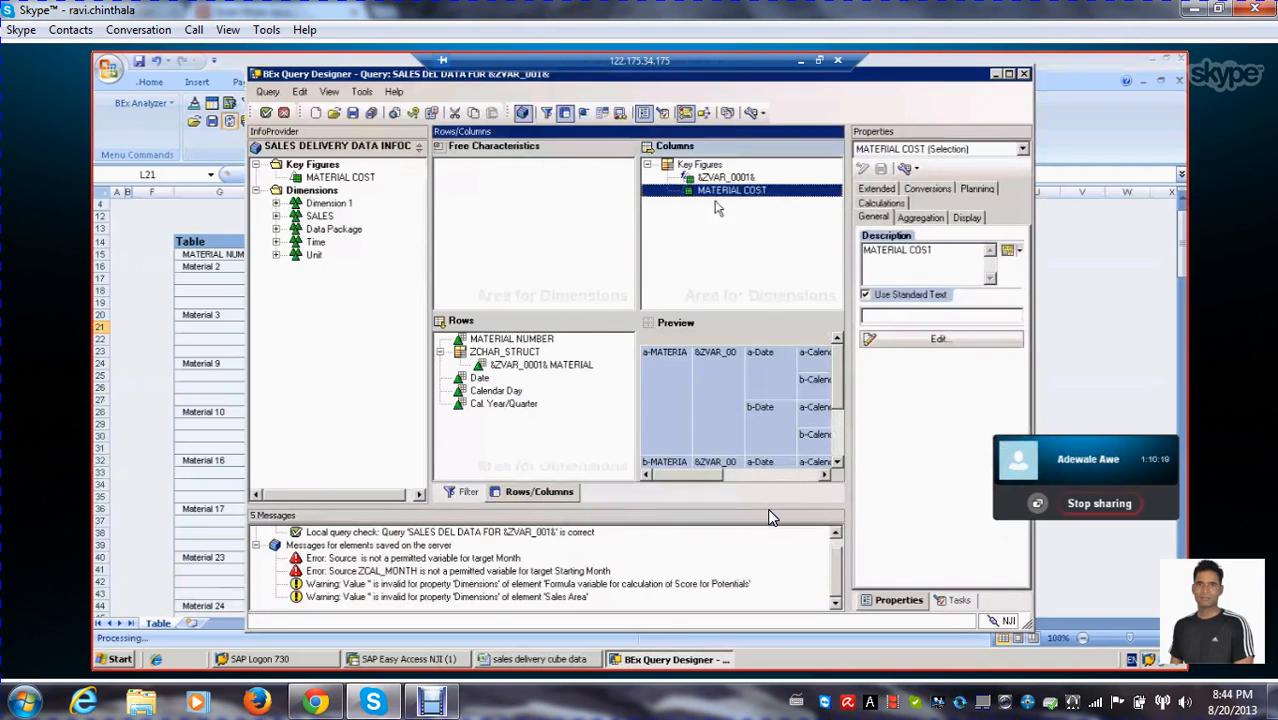
pyautogui.click(728, 225)
pyautogui.click(719, 191)
pyautogui.click(722, 178)
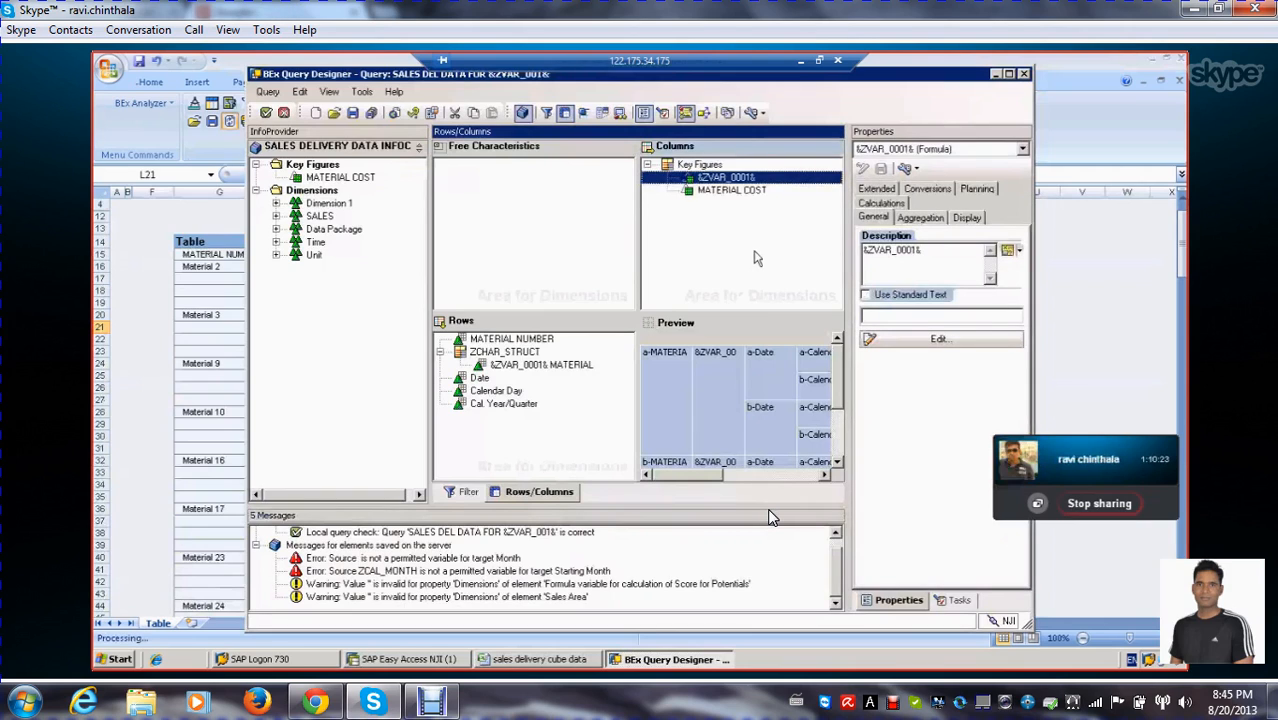
pyautogui.click(718, 190)
pyautogui.moveTo(718, 190); pyautogui.dragTo(718, 176)
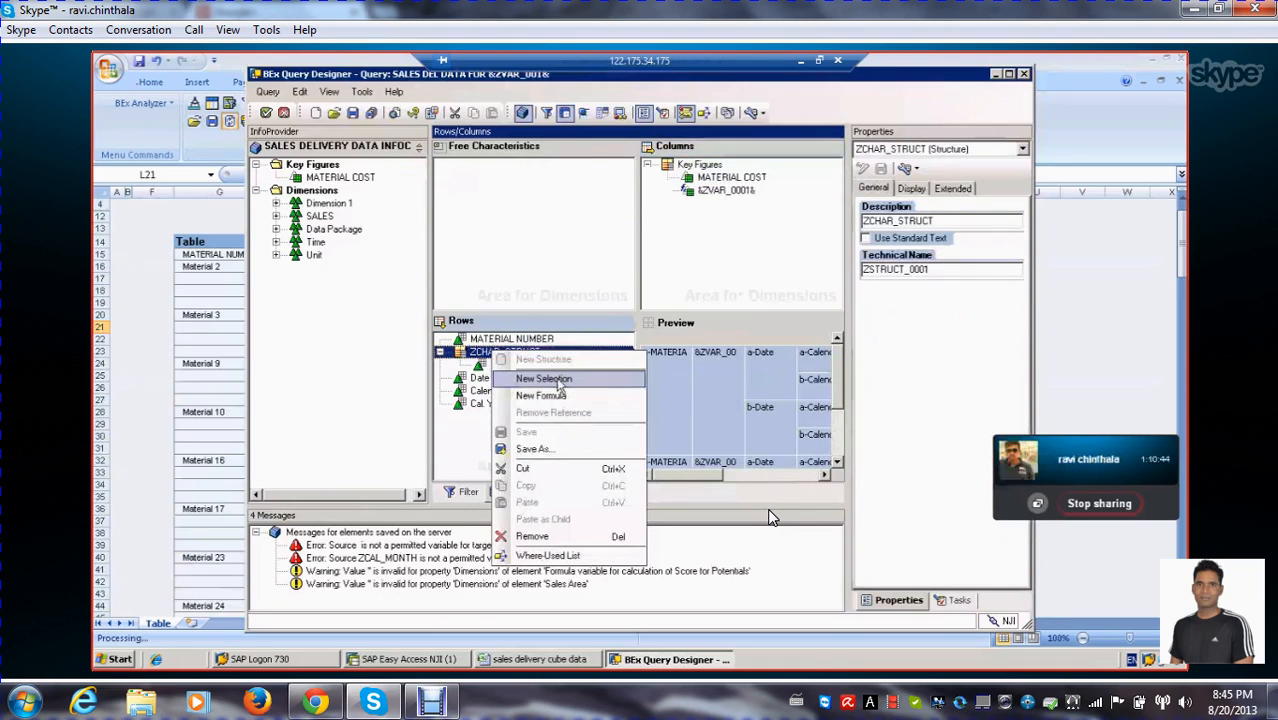
# Add a new selection to ZCHAR_STRUCT in the rows, containing the characteristic INVOICE NUMBER from the SALES dimension
pyautogui.click(552, 380)
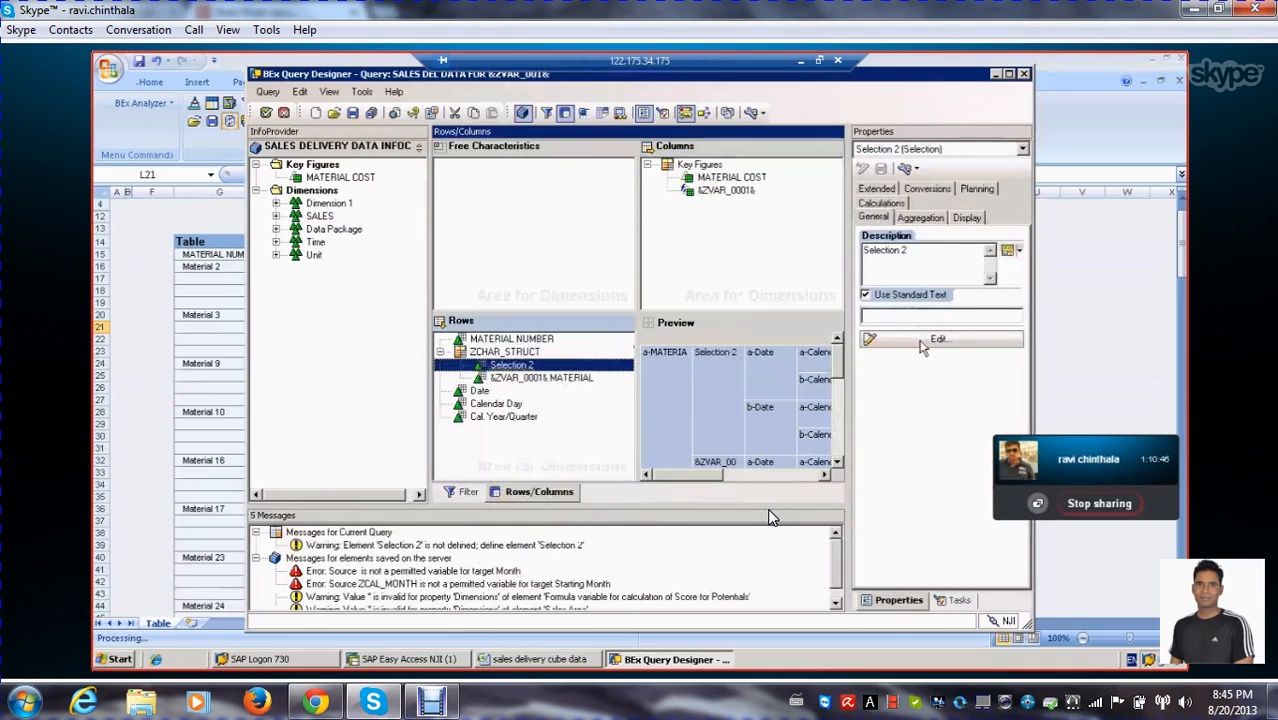
pyautogui.click(921, 341)
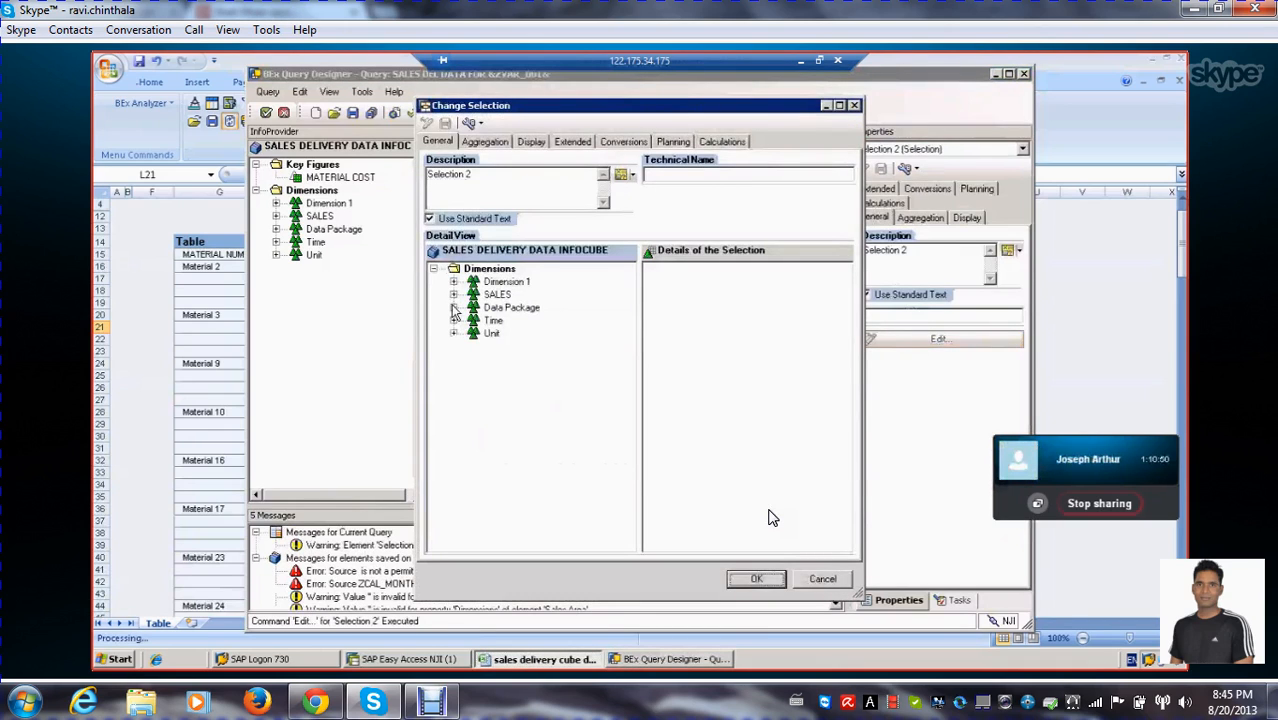
pyautogui.click(453, 307)
pyautogui.click(453, 294)
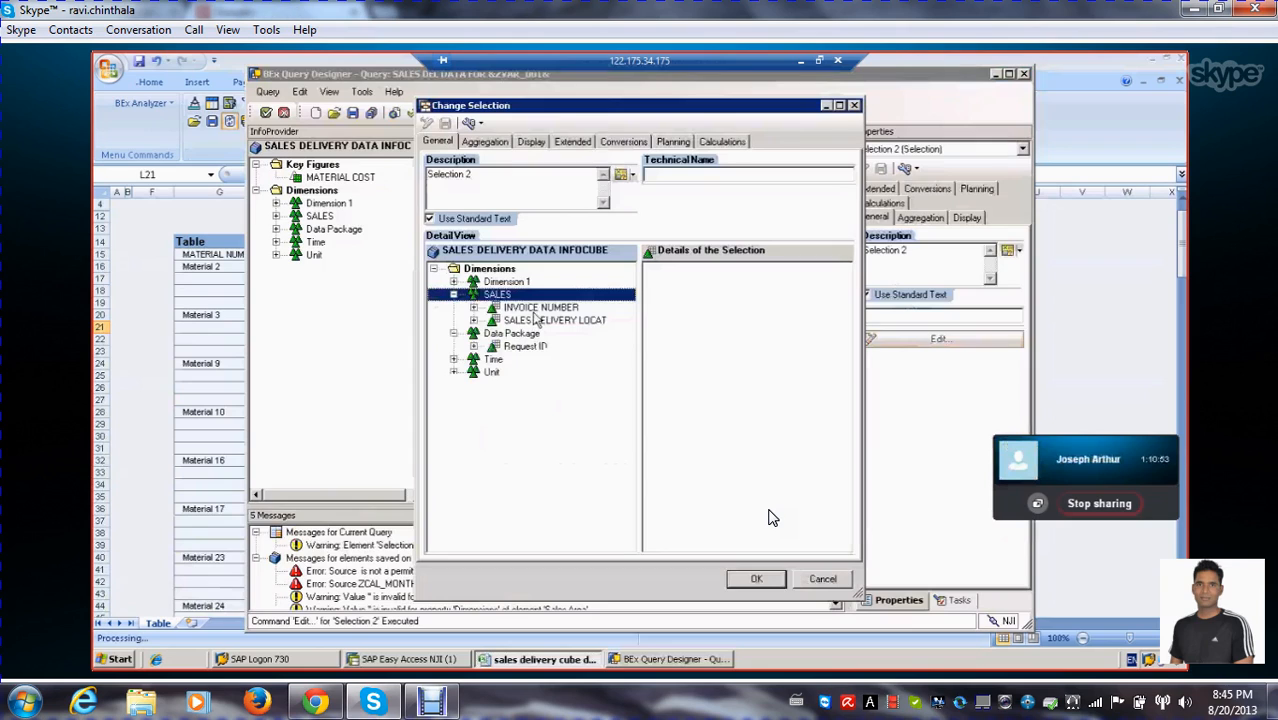
pyautogui.click(505, 309)
pyautogui.moveTo(500, 314); pyautogui.dragTo(708, 282)
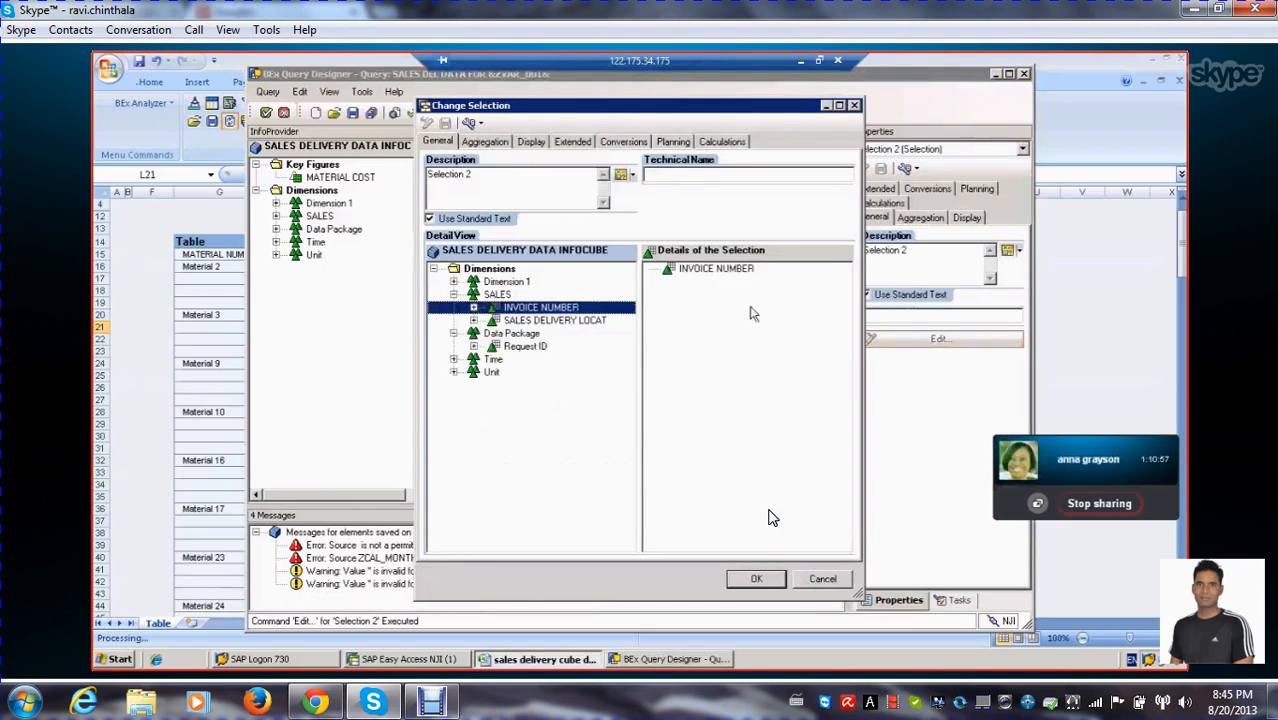
pyautogui.click(757, 580)
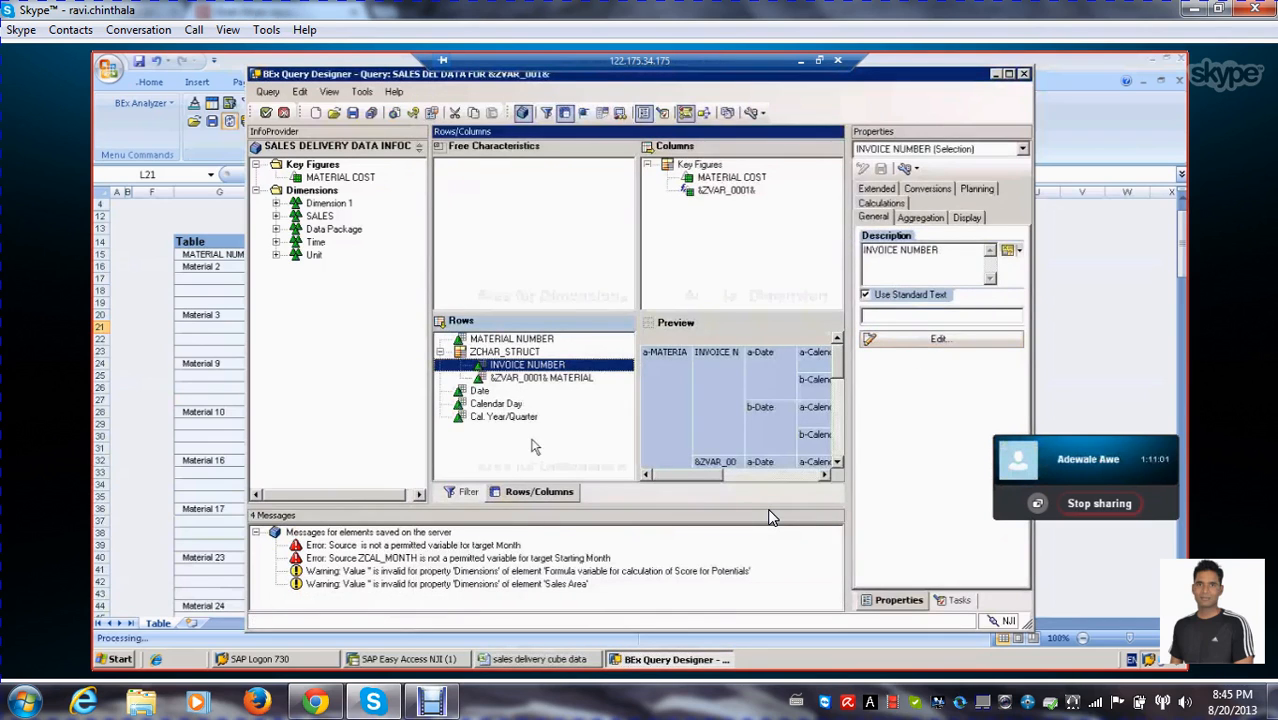
# Define a new formula cell where the INVOICE NUMBER row meets the &ZVAR_0001& column
pyautogui.click(585, 113)
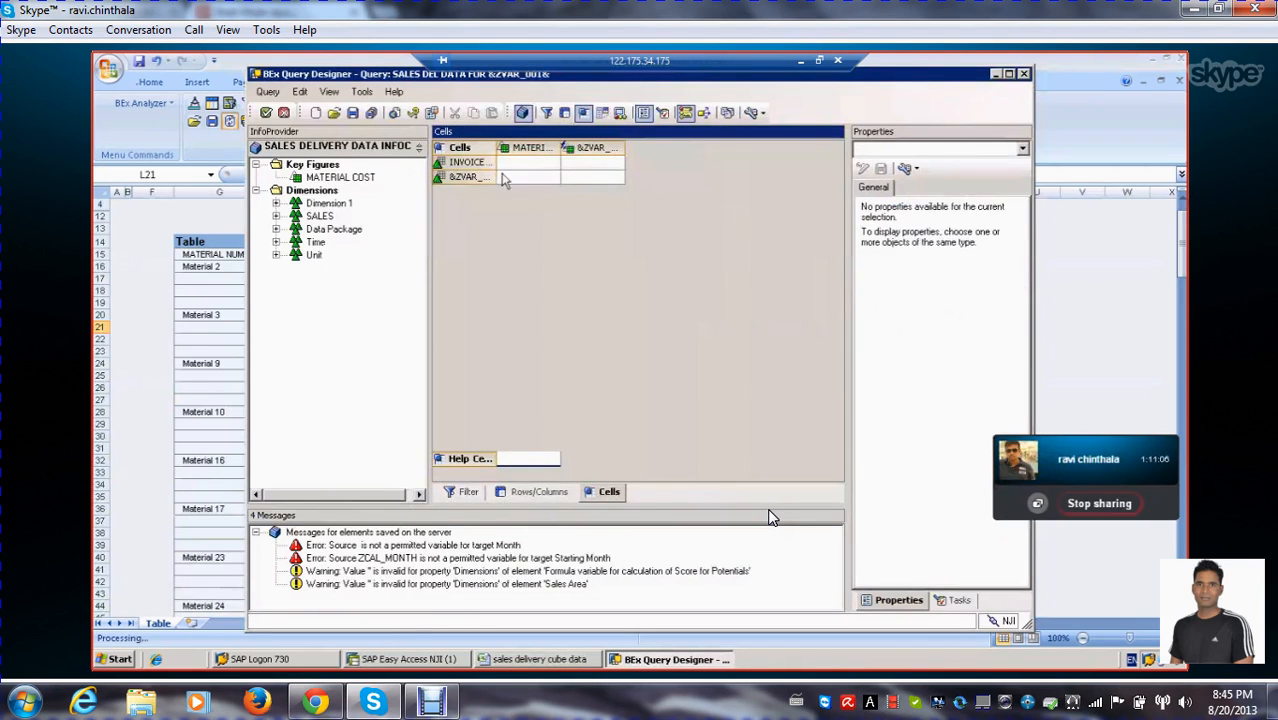
pyautogui.click(460, 176)
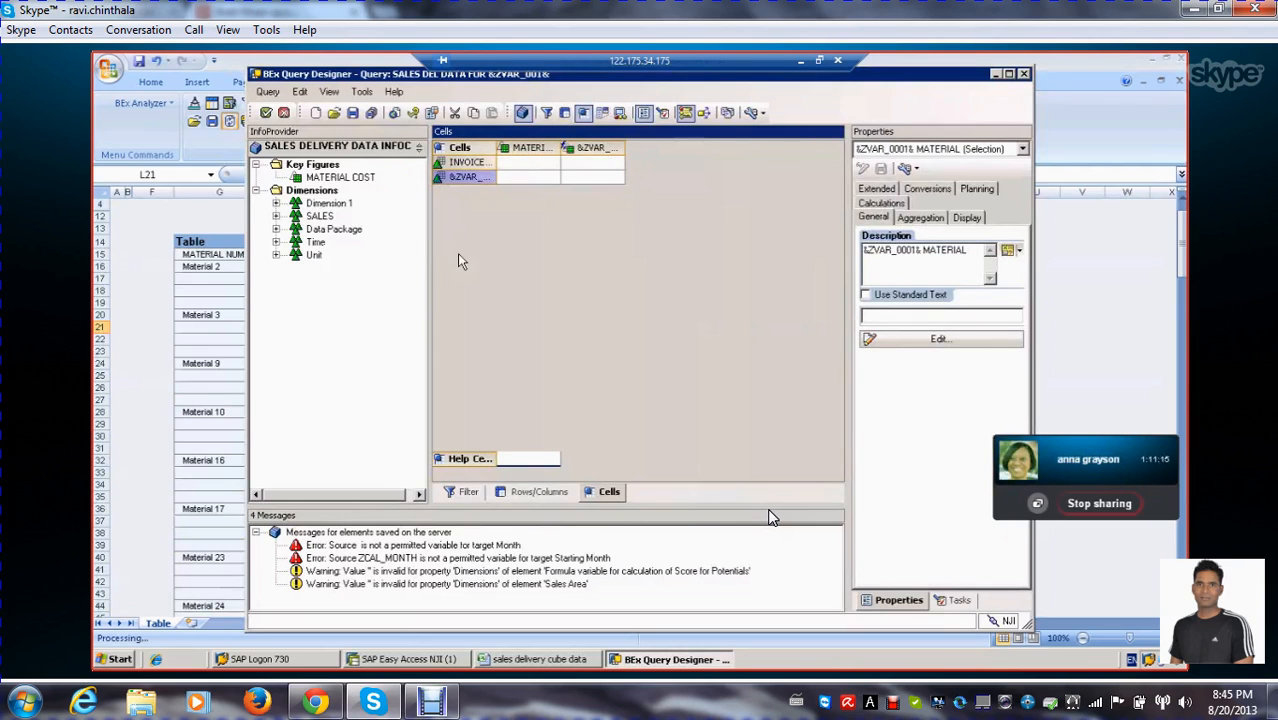
pyautogui.click(528, 165)
pyautogui.click(585, 168)
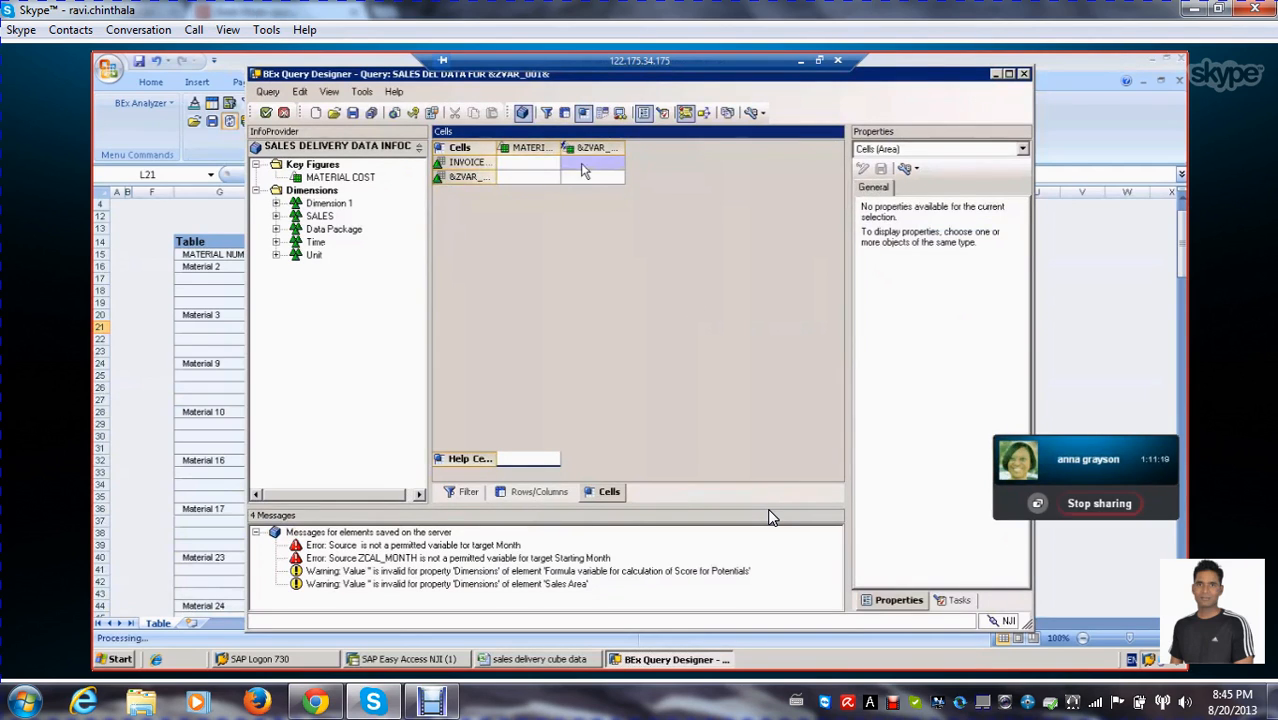
pyautogui.rightClick(582, 165)
pyautogui.click(638, 192)
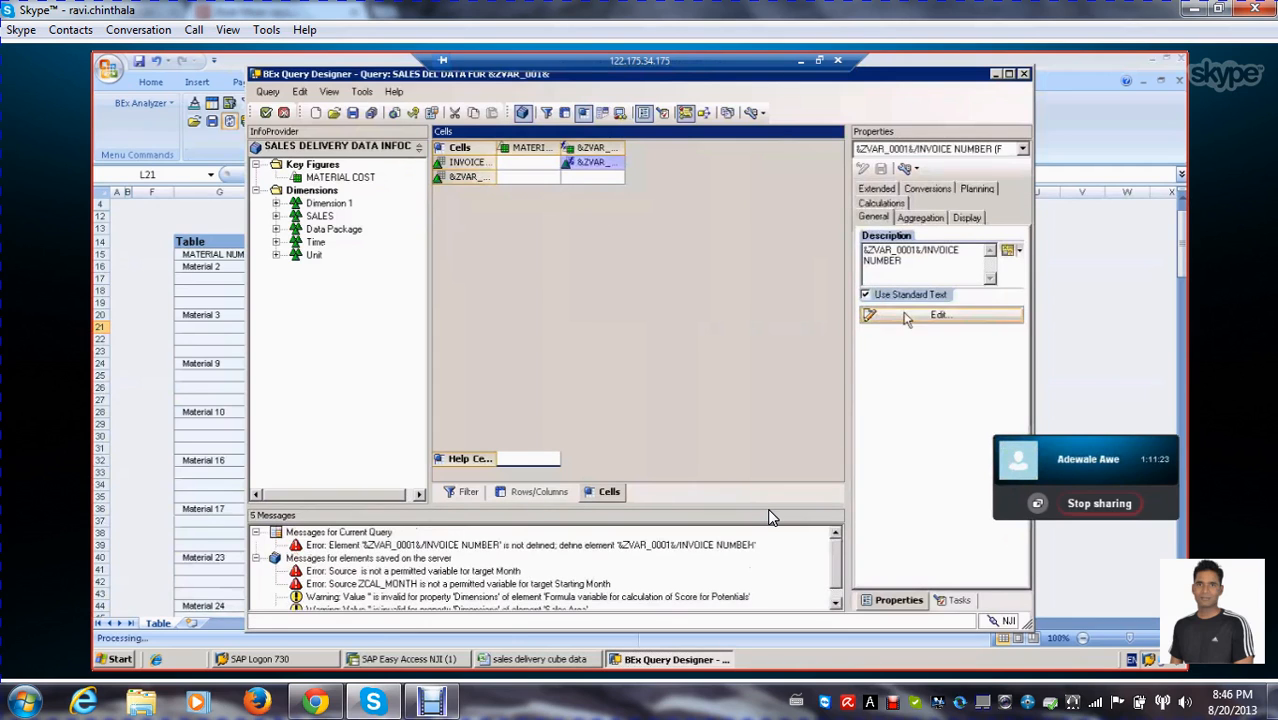
# Set the INVOICE NUMBER cell's formula to 'VARIANCE VAR' * 5 and accept it
pyautogui.click(905, 315)
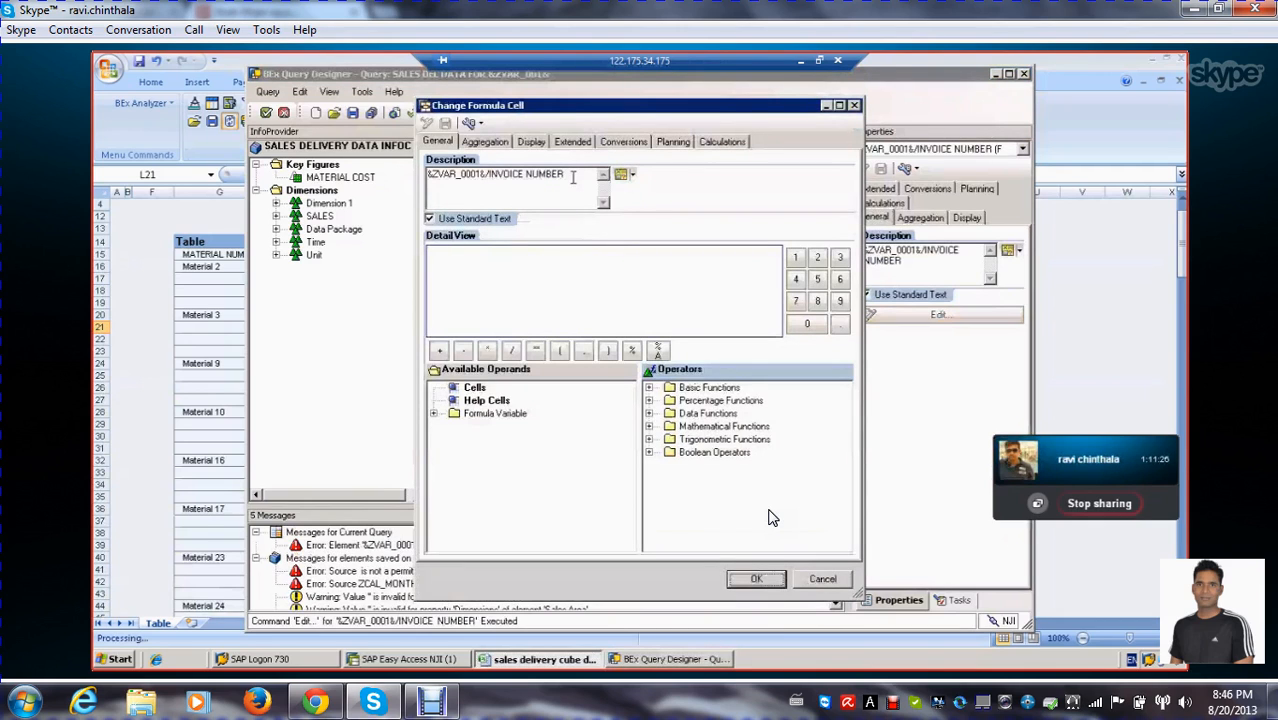
pyautogui.click(436, 414)
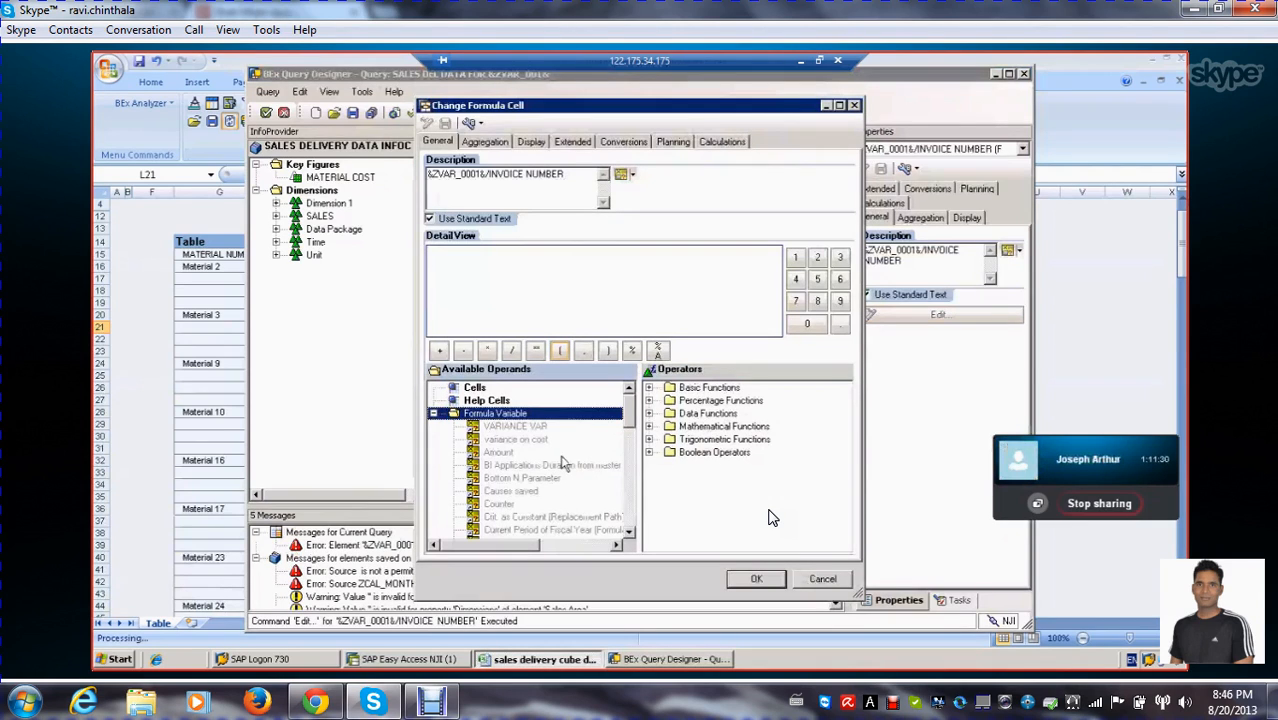
pyautogui.doubleClick(517, 426)
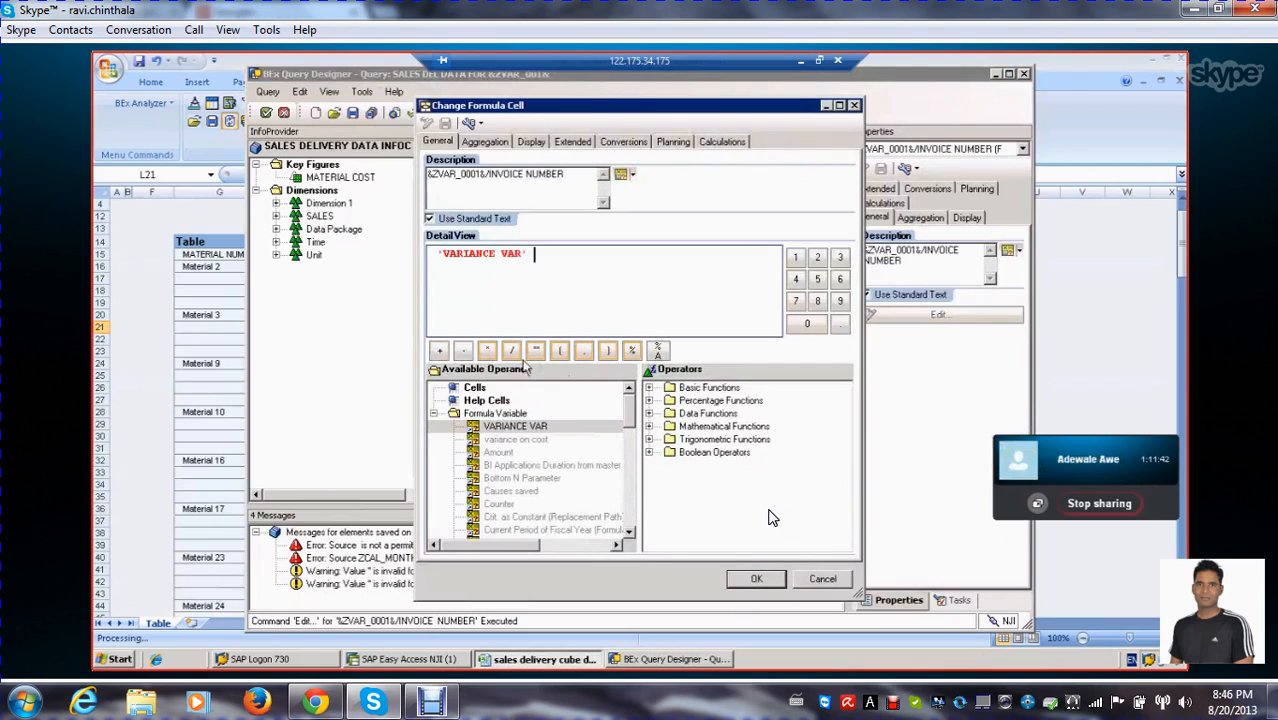
pyautogui.click(487, 352)
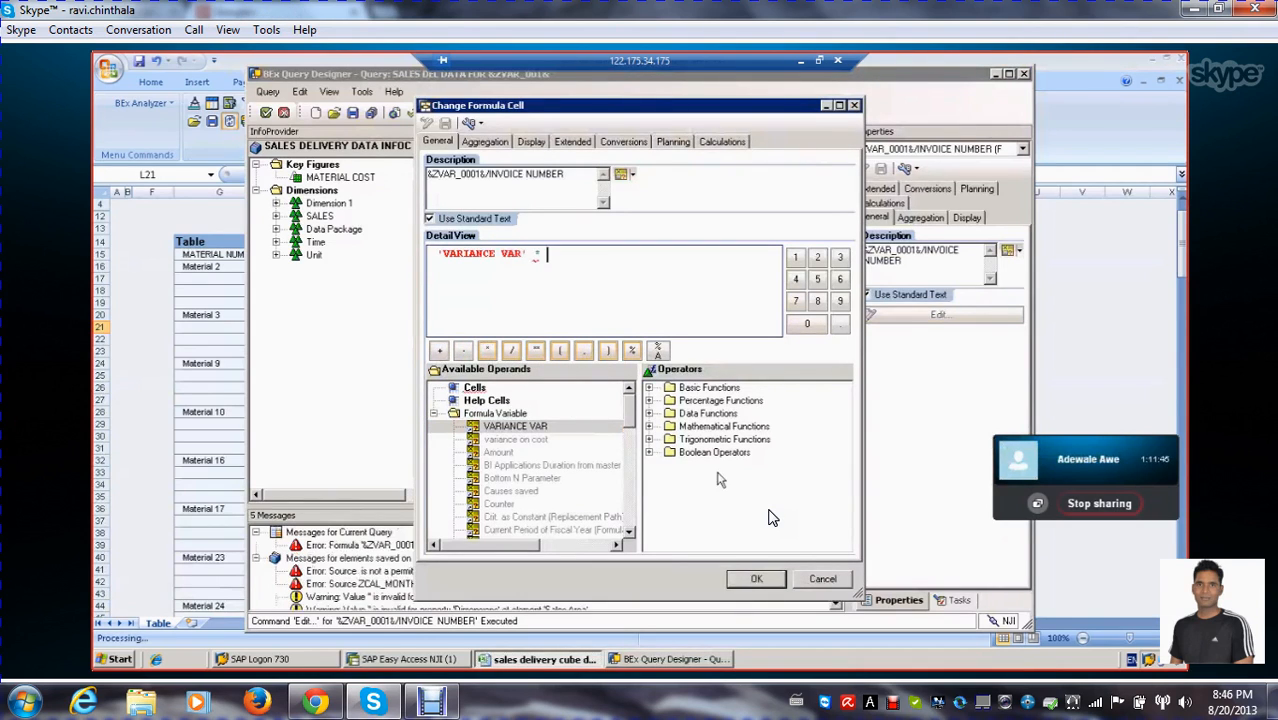
pyautogui.write('5')
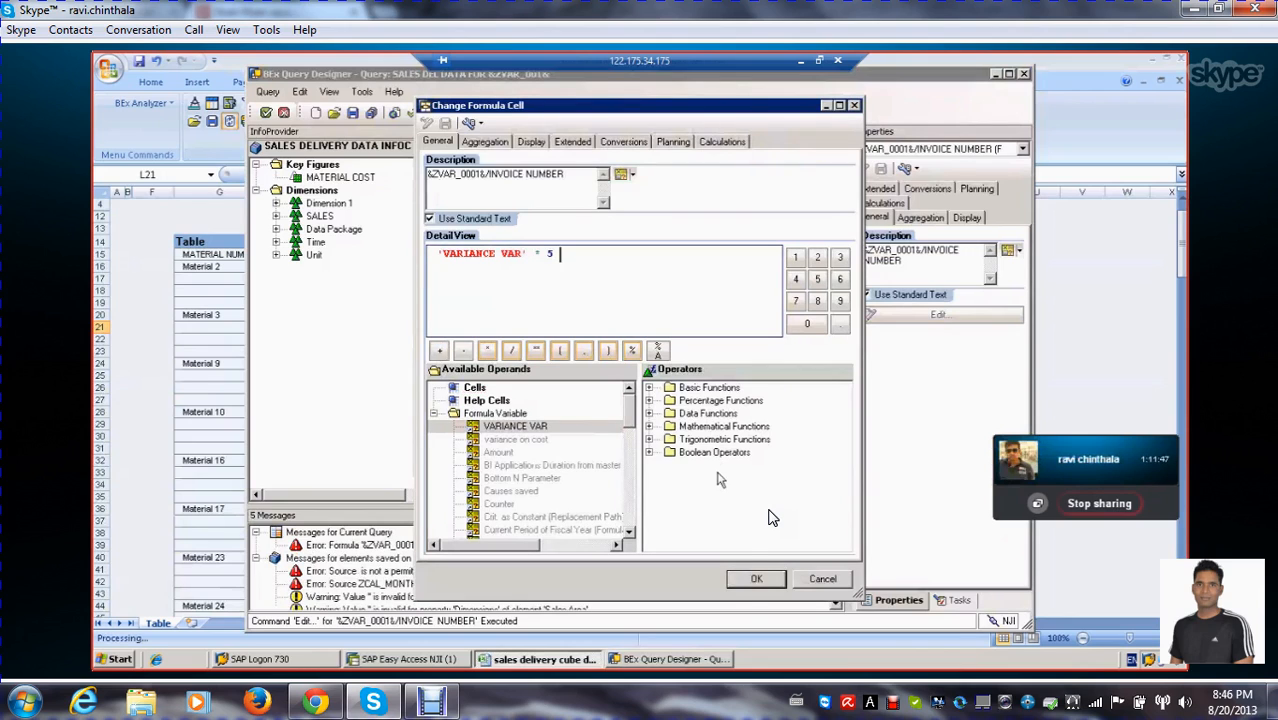
pyautogui.click(760, 580)
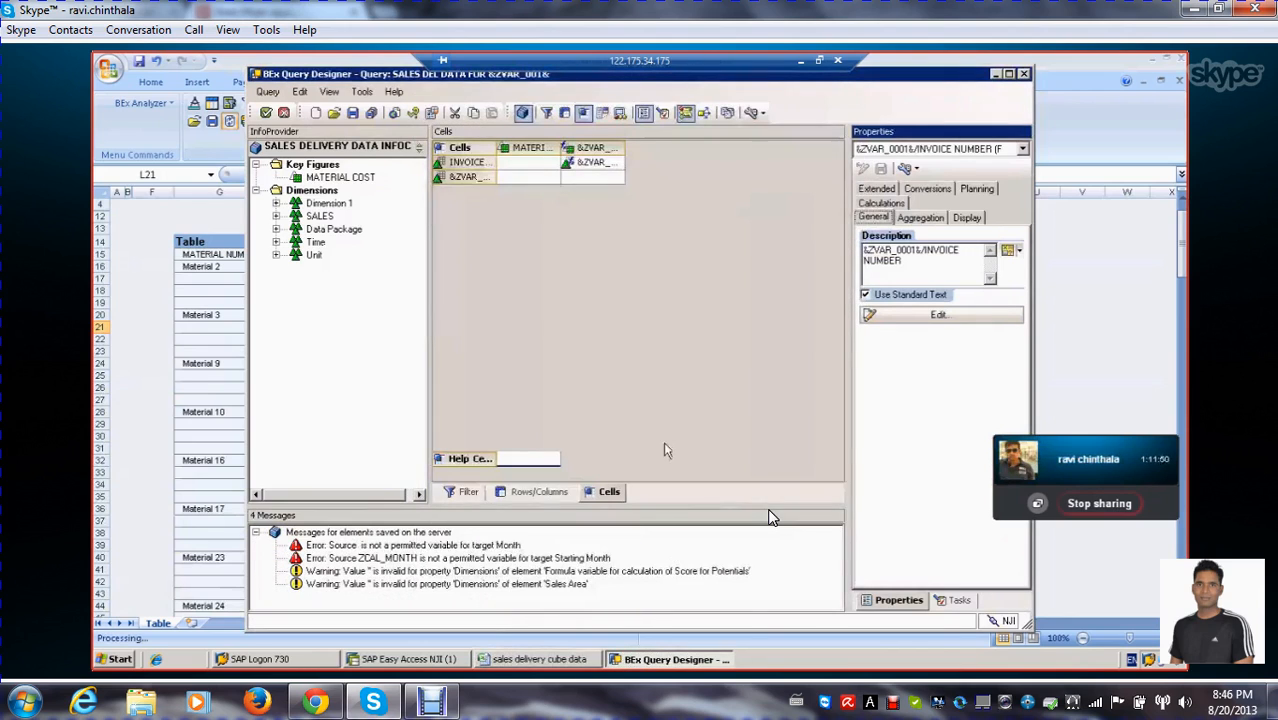
# Create a formula cell where the &ZVAR_0001& MATERIAL row meets the &ZVAR_0001& column and open its definition for editing
pyautogui.click(577, 178)
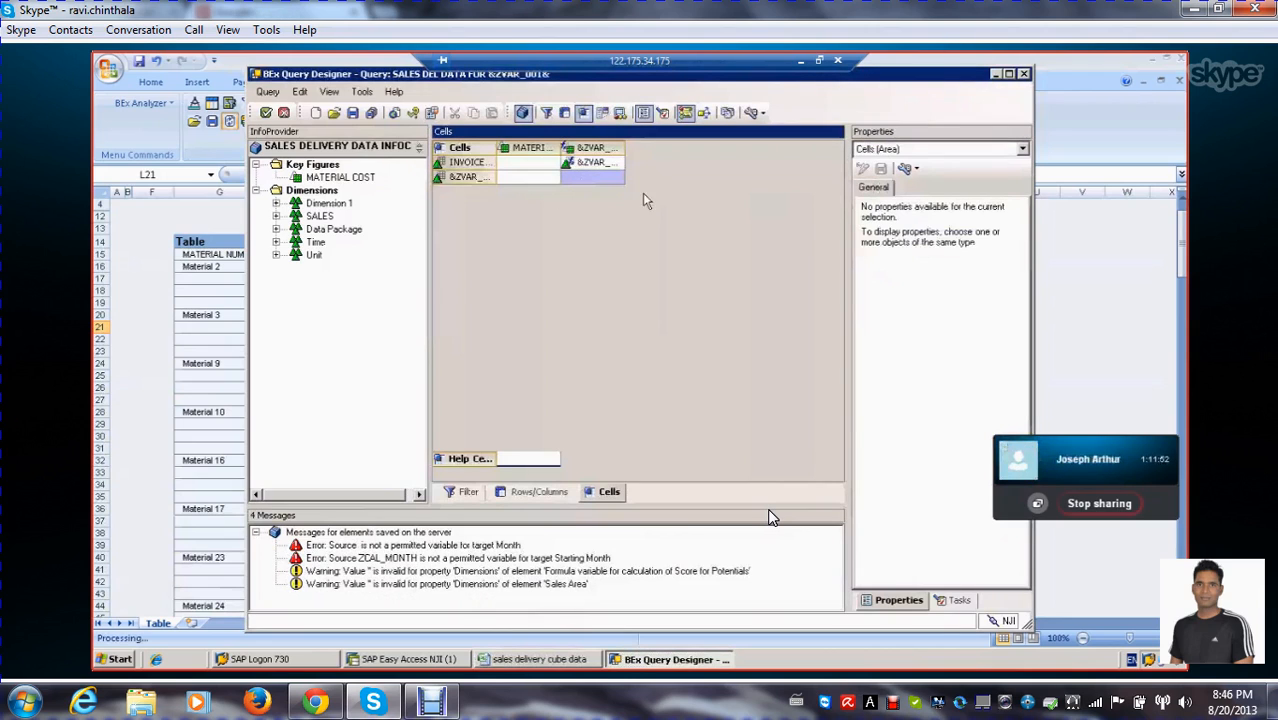
pyautogui.rightClick(590, 178)
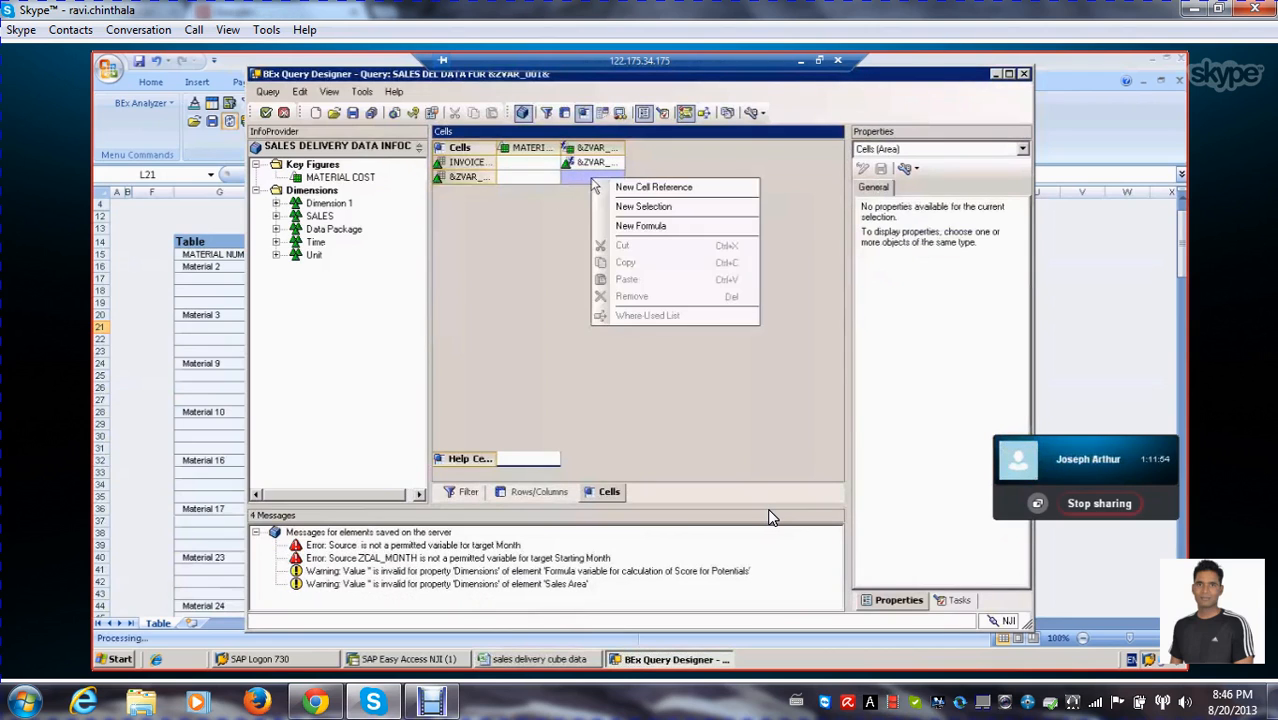
pyautogui.click(658, 227)
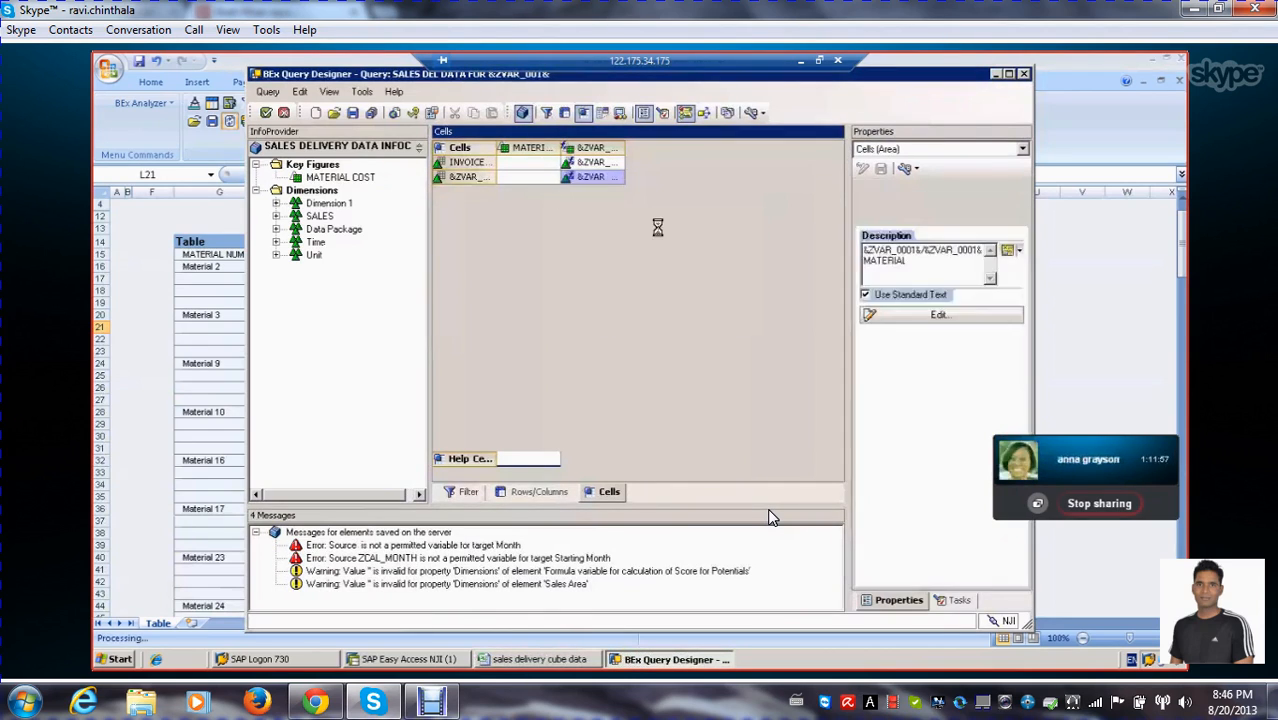
pyautogui.click(900, 315)
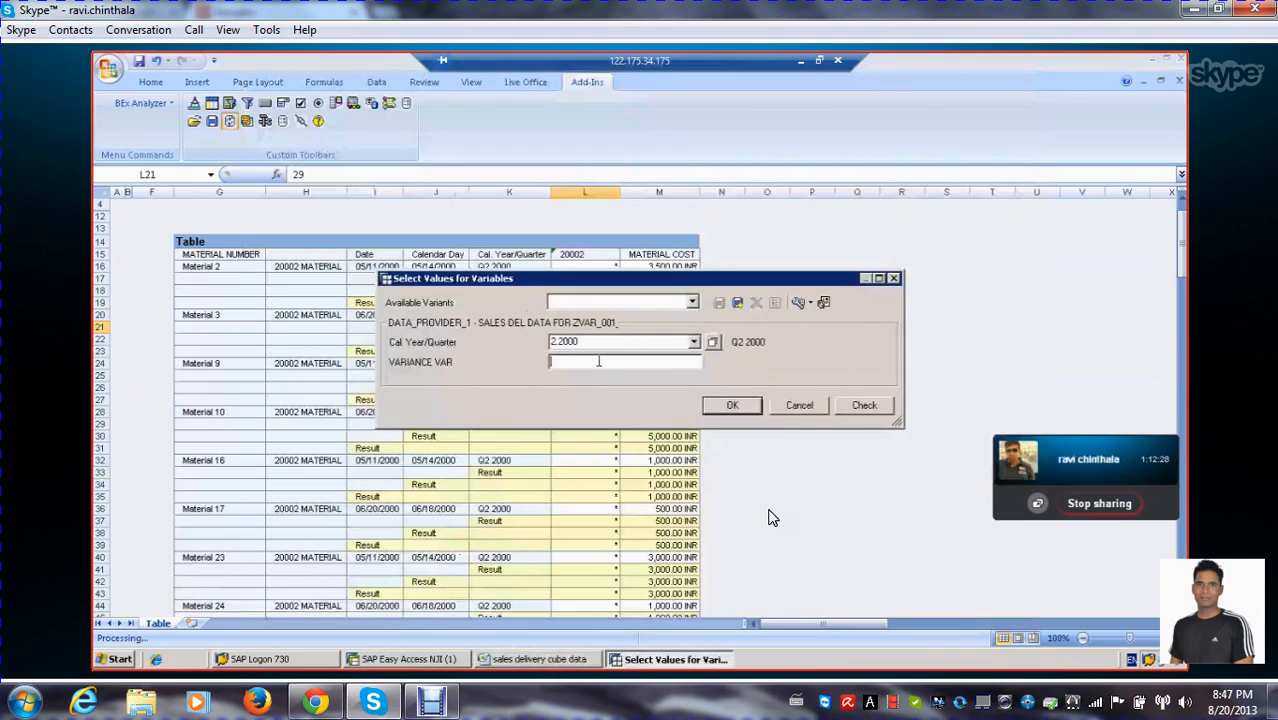
# Run the query for quarter 2.2000 with VARIANCE VAR set to 500
pyautogui.write('500')
pyautogui.press('Return')
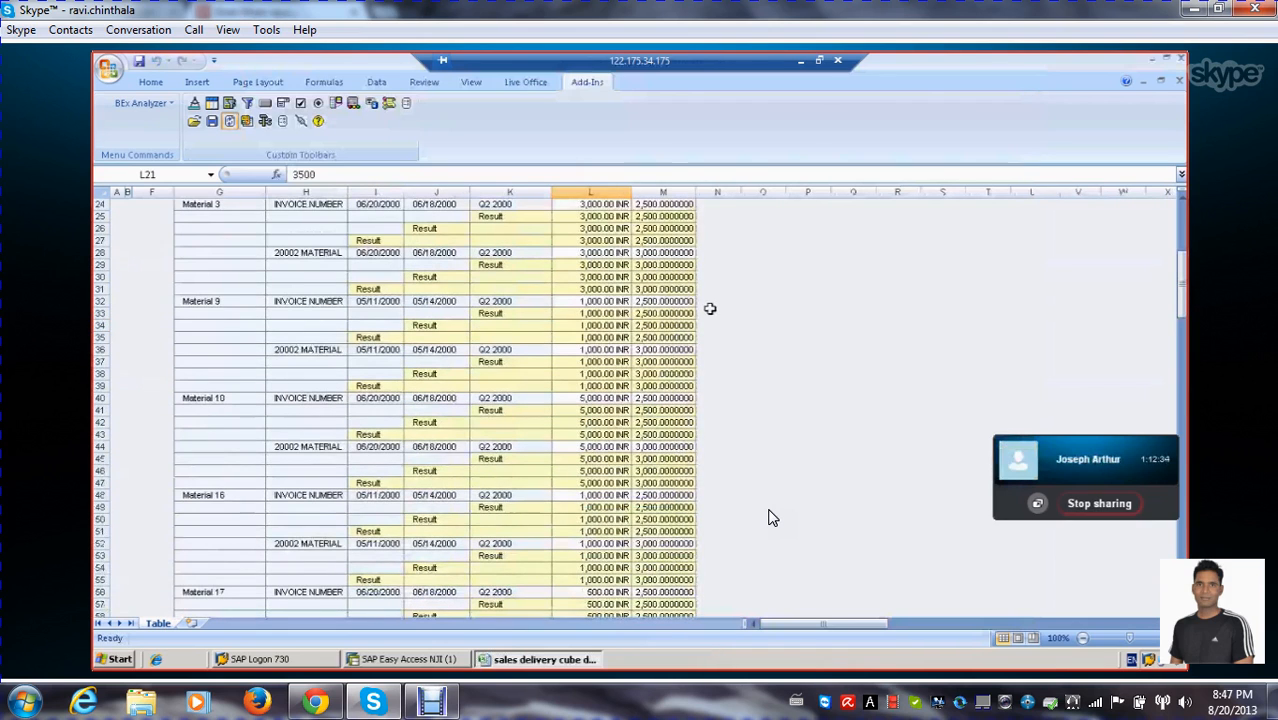
# Compare the 20002 column's values between the INVOICE NUMBER and 20002 MATERIAL rows across the materials in the results table
pyautogui.scroll(-10, 769, 517)
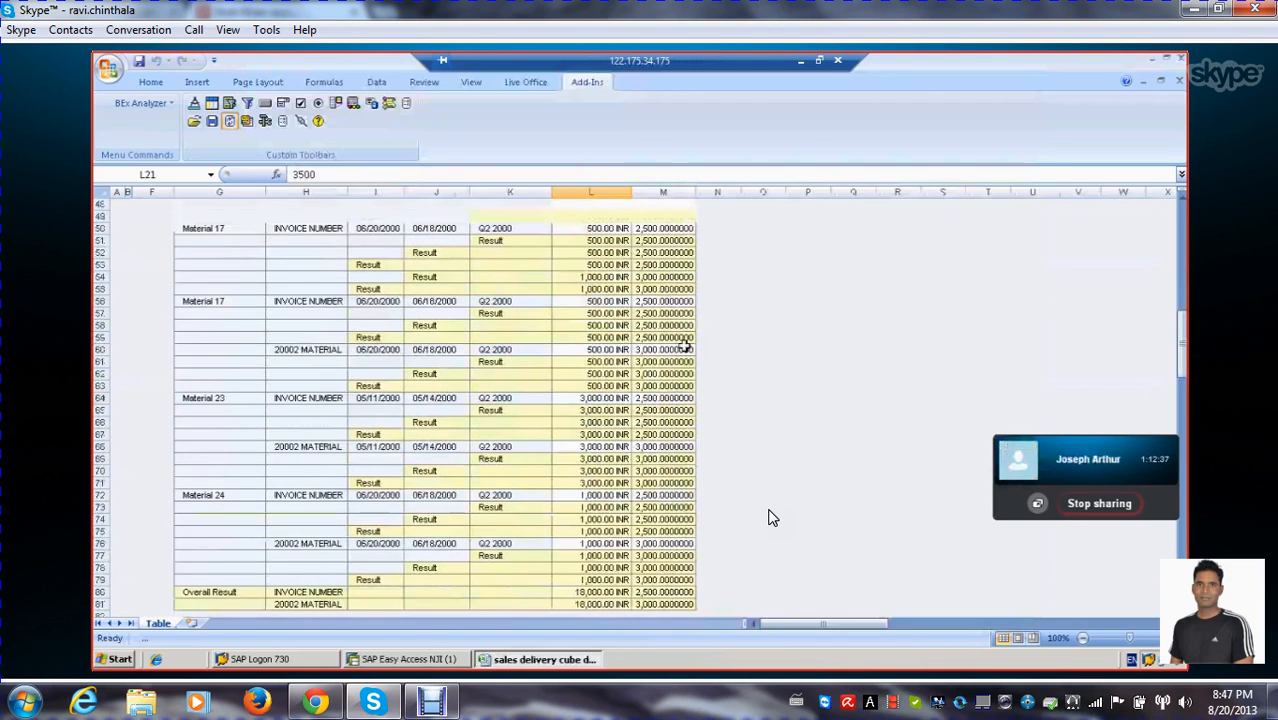
pyautogui.scroll(15, 769, 517)
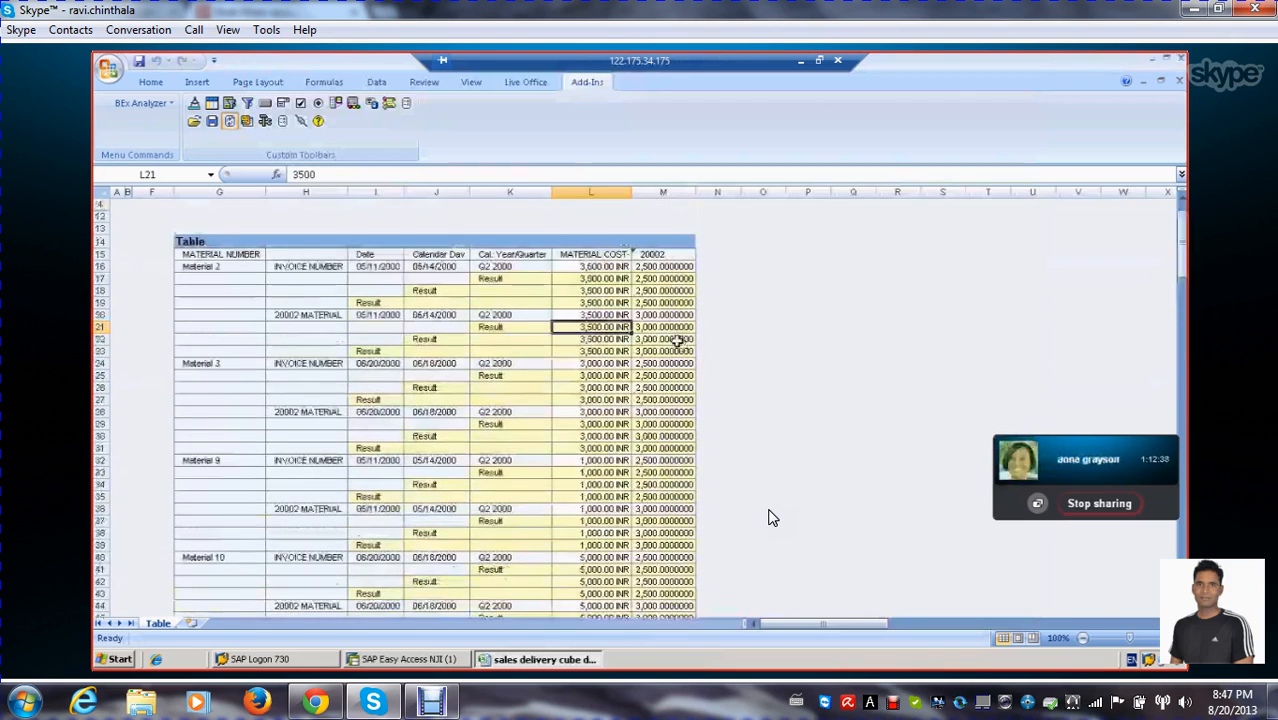
pyautogui.click(664, 253)
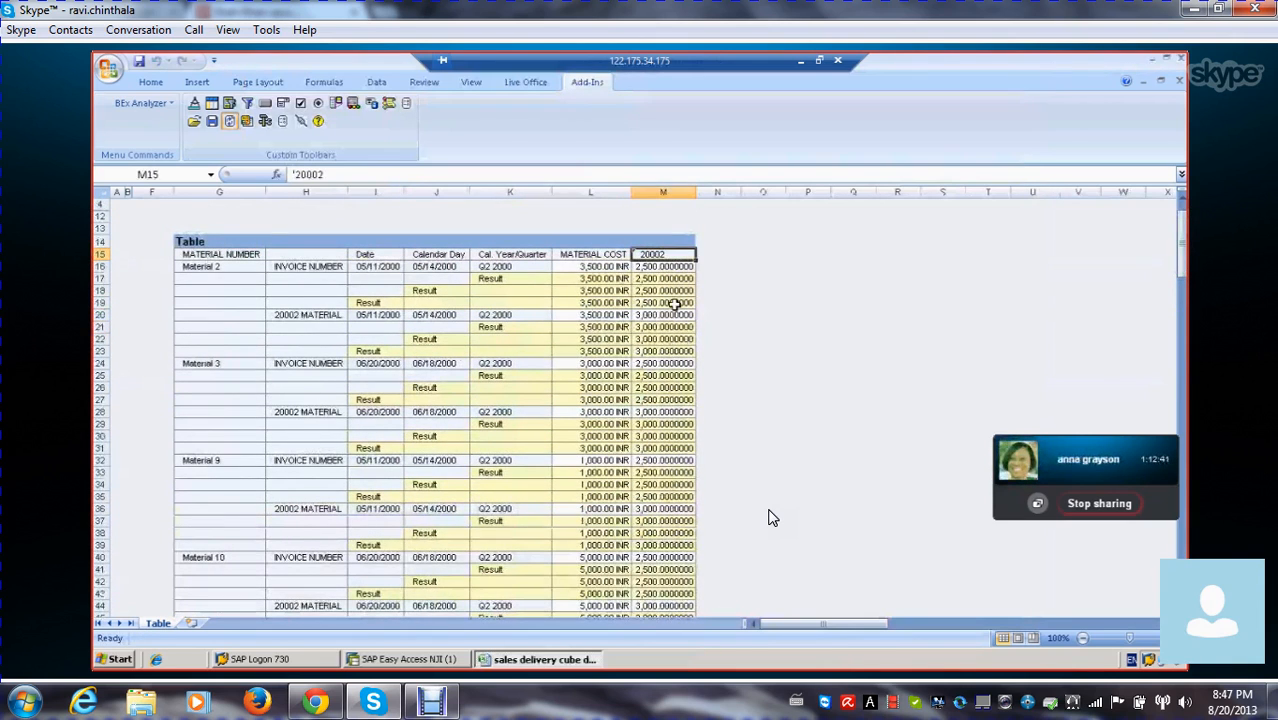
pyautogui.scroll(-1, 659, 290)
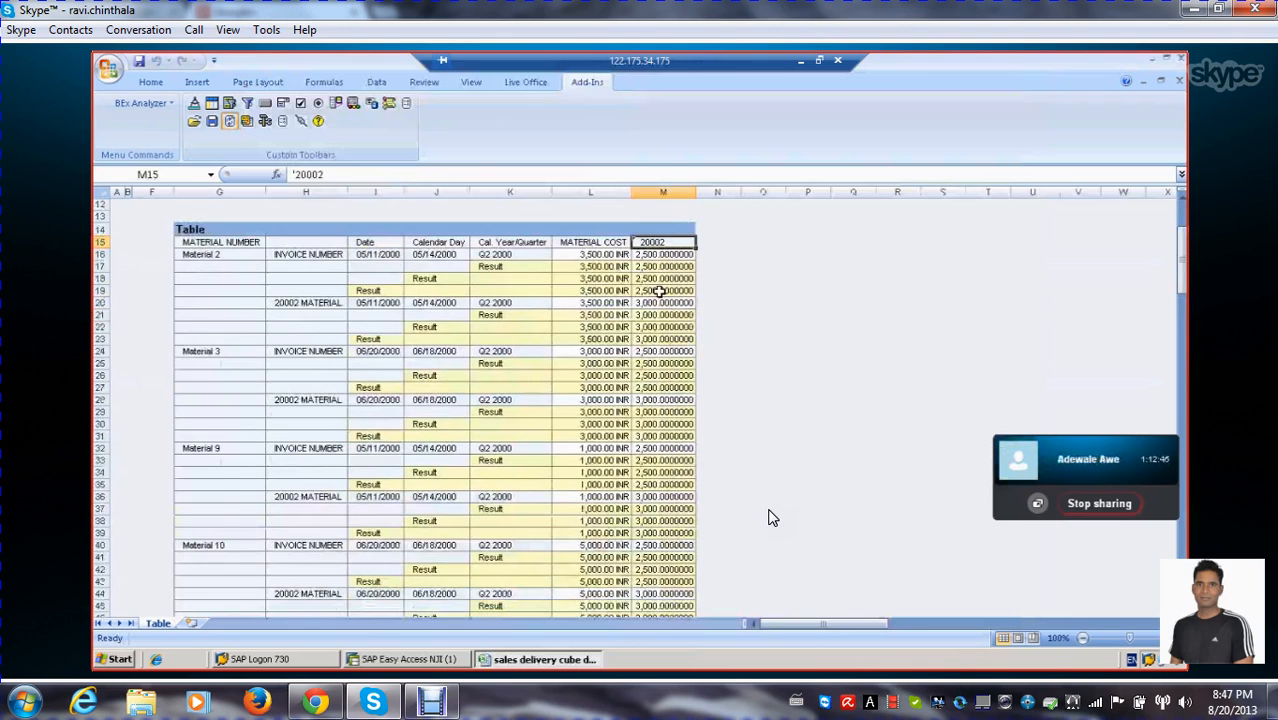
pyautogui.scroll(-2, 659, 290)
pyautogui.scroll(2, 659, 291)
pyautogui.click(676, 289)
pyautogui.click(676, 317)
pyautogui.click(676, 363)
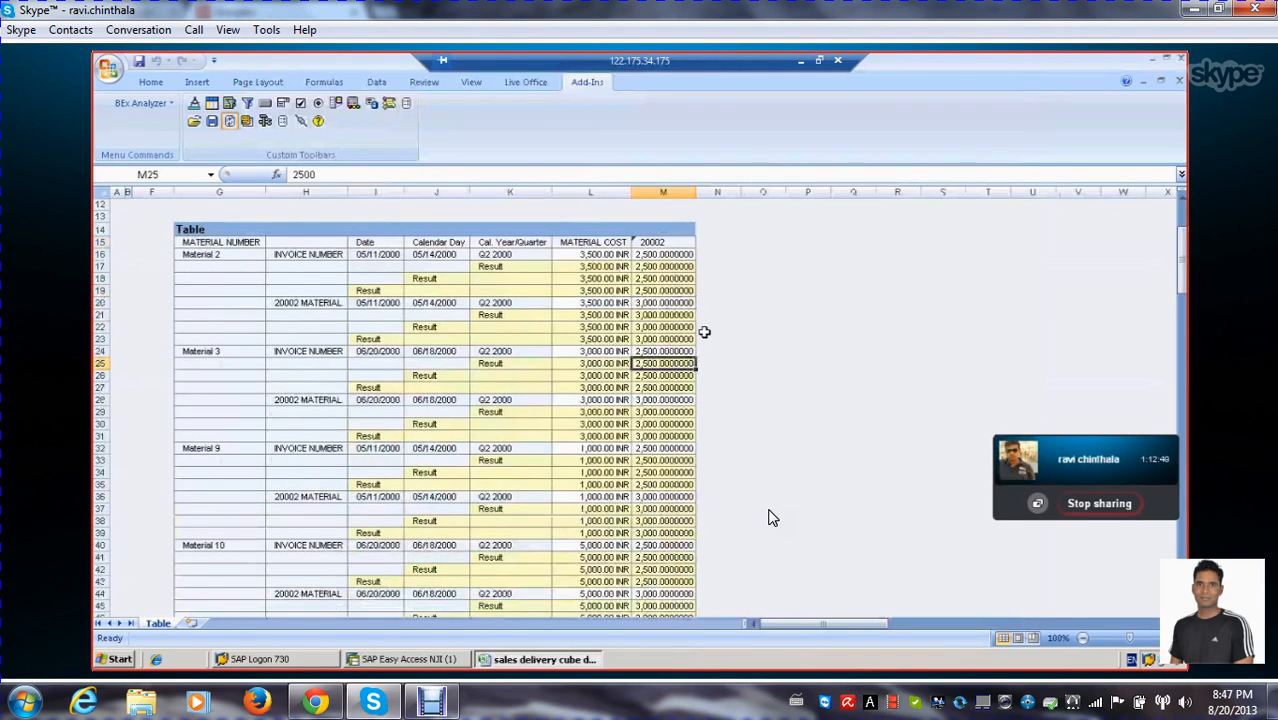
pyautogui.scroll(-1, 704, 332)
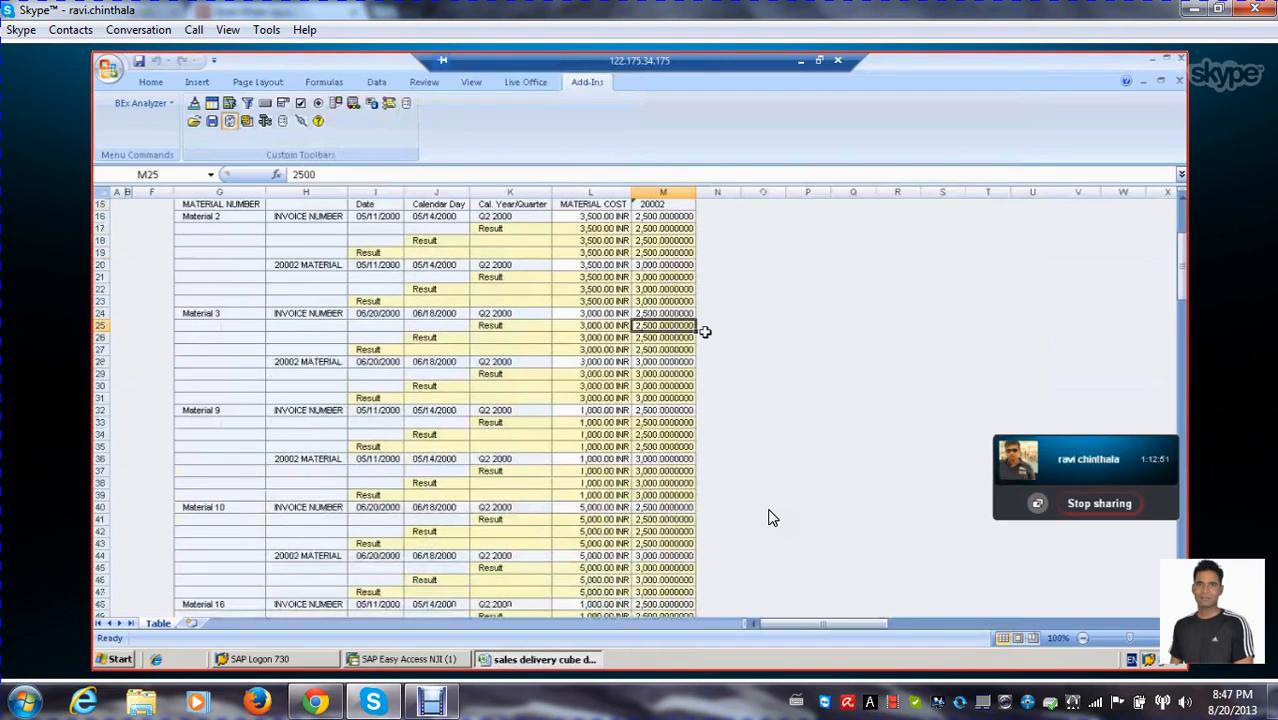
pyautogui.scroll(1, 704, 332)
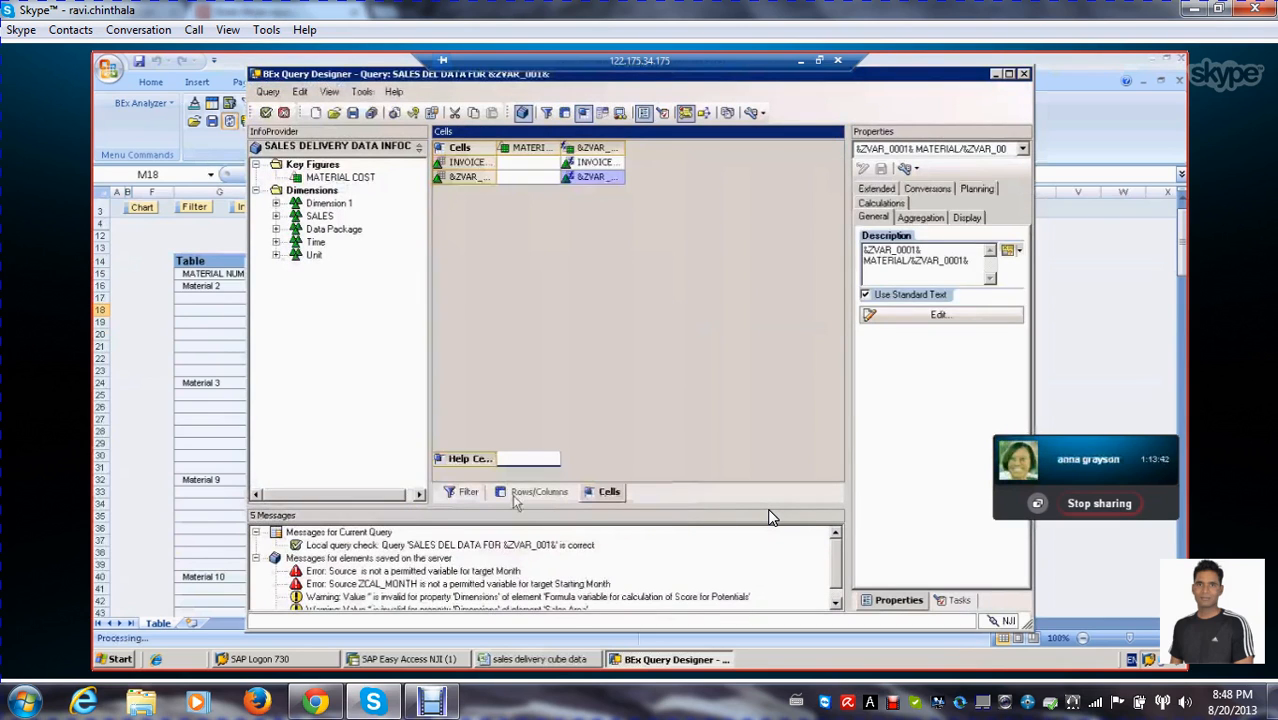
# Remove the ZCHAR_STRUCT structure from the query's rows
pyautogui.click(528, 496)
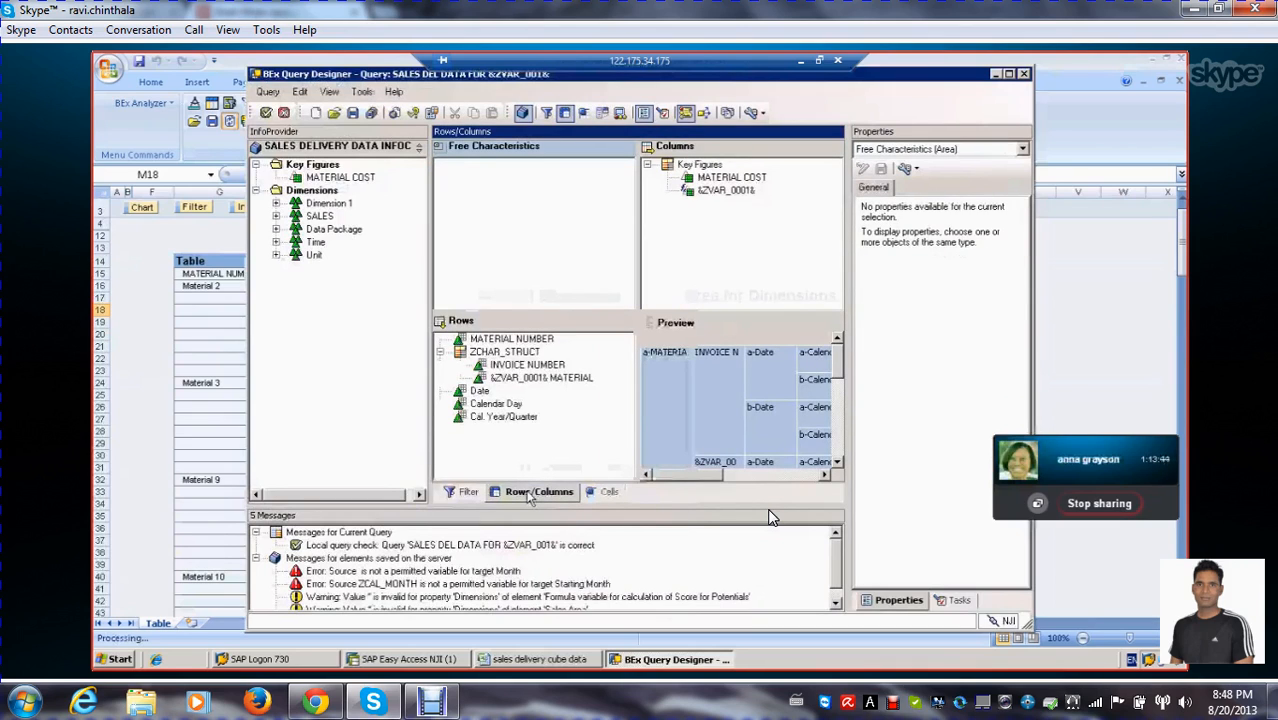
pyautogui.rightClick(463, 352)
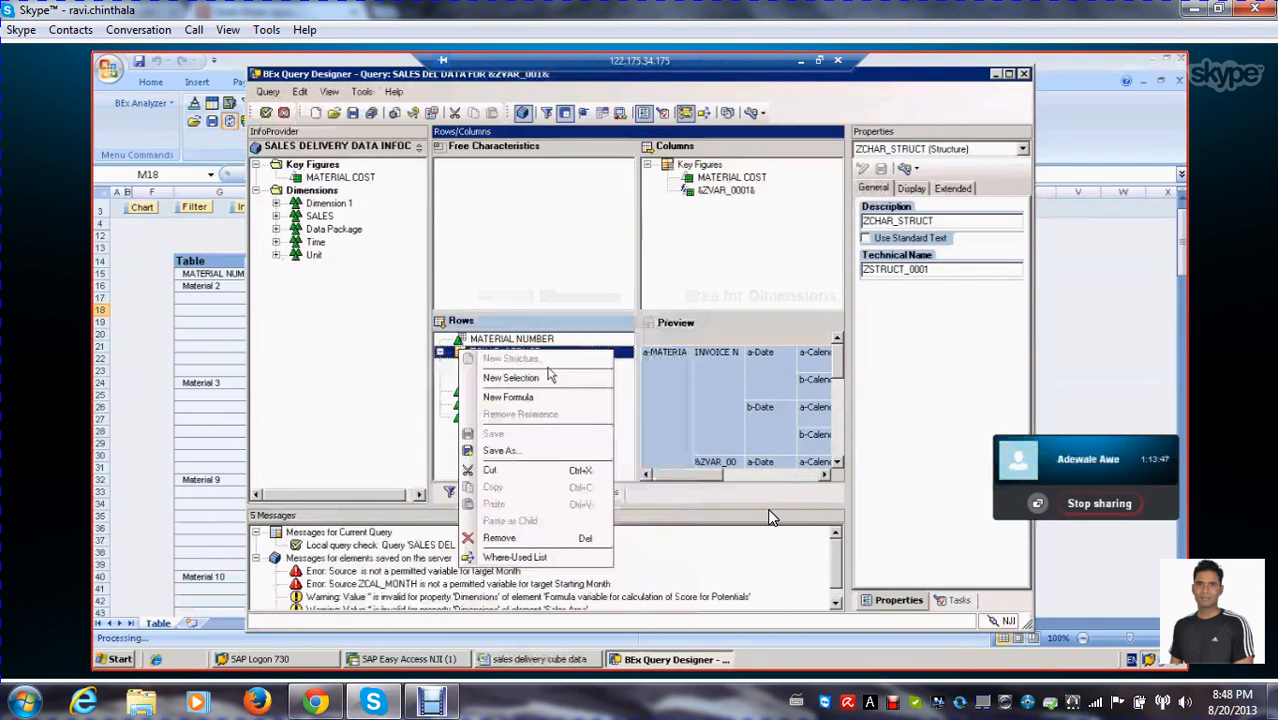
pyautogui.click(500, 538)
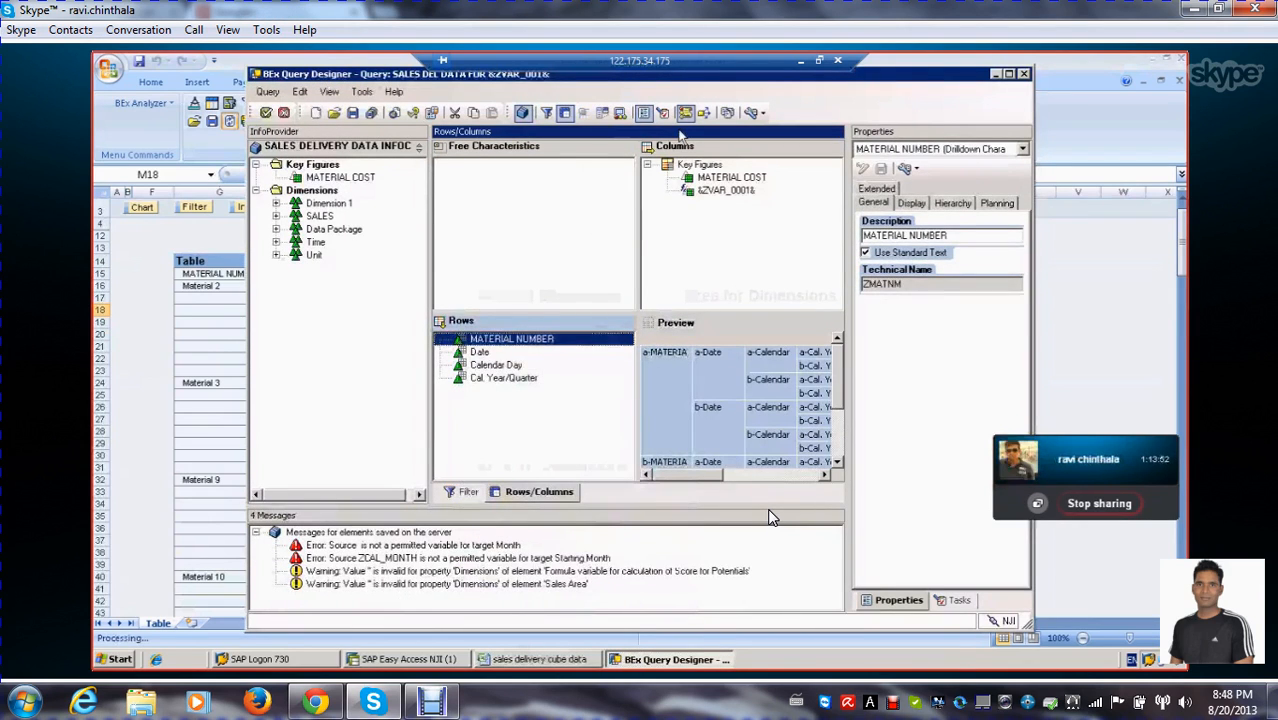
# Replace the &ZVAR_0001& formula's description with FORMULA 1 and save the query despite its errors
pyautogui.click(724, 190)
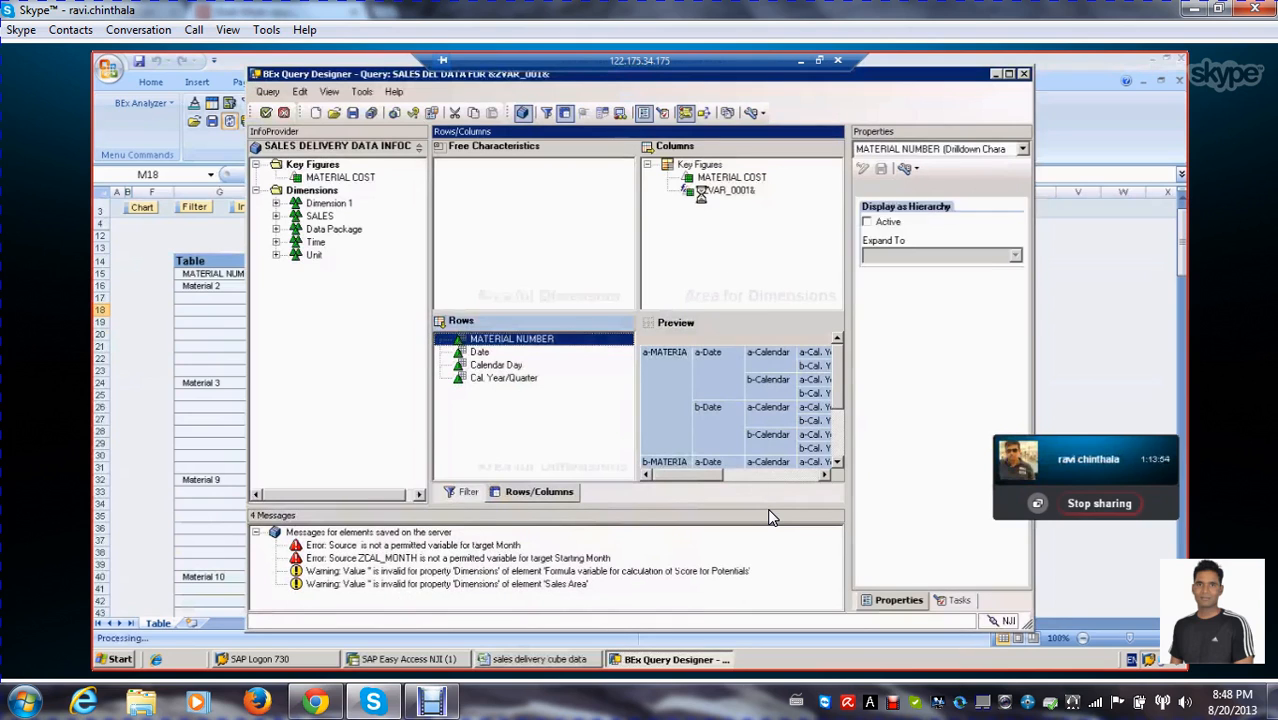
pyautogui.click(950, 344)
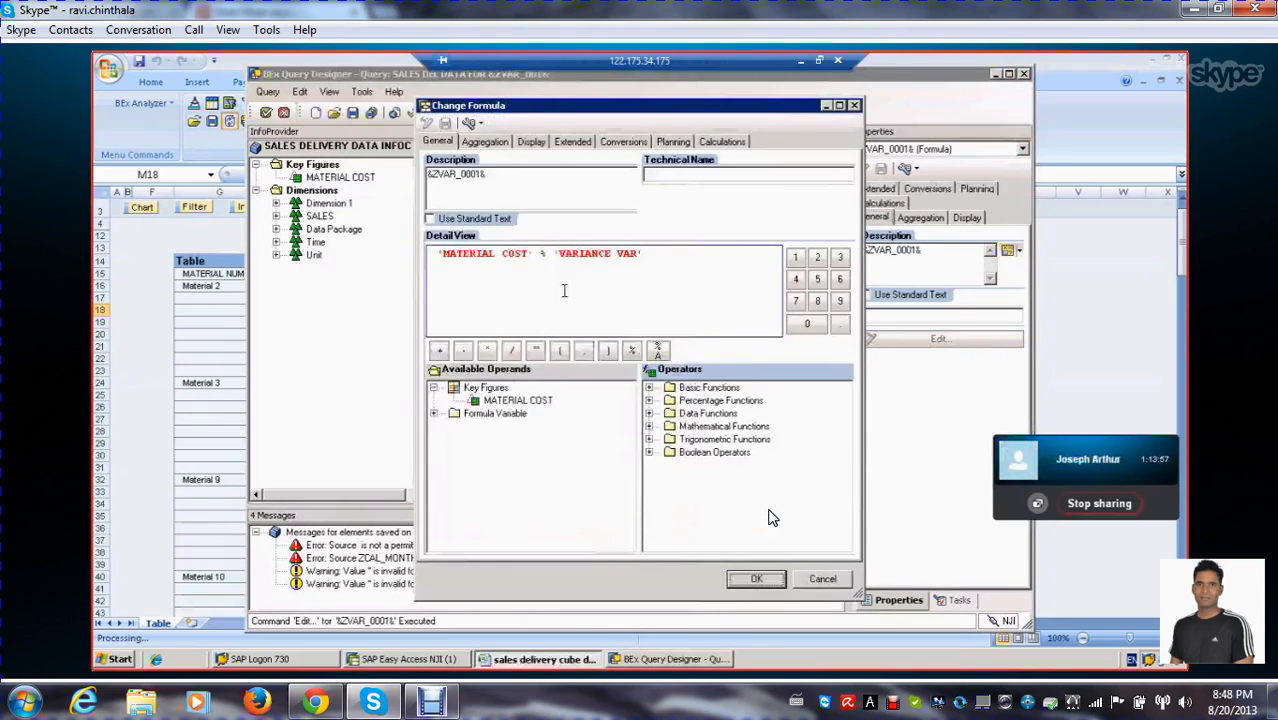
pyautogui.click(655, 285)
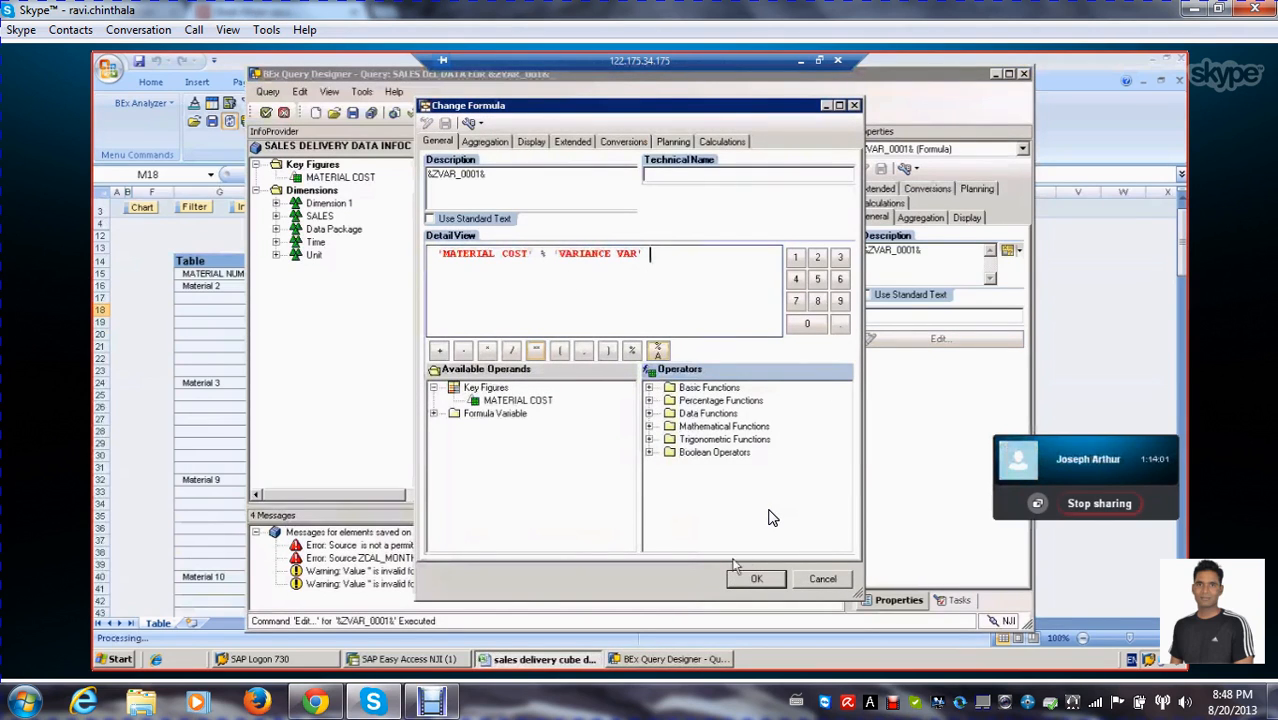
pyautogui.doubleClick(519, 175)
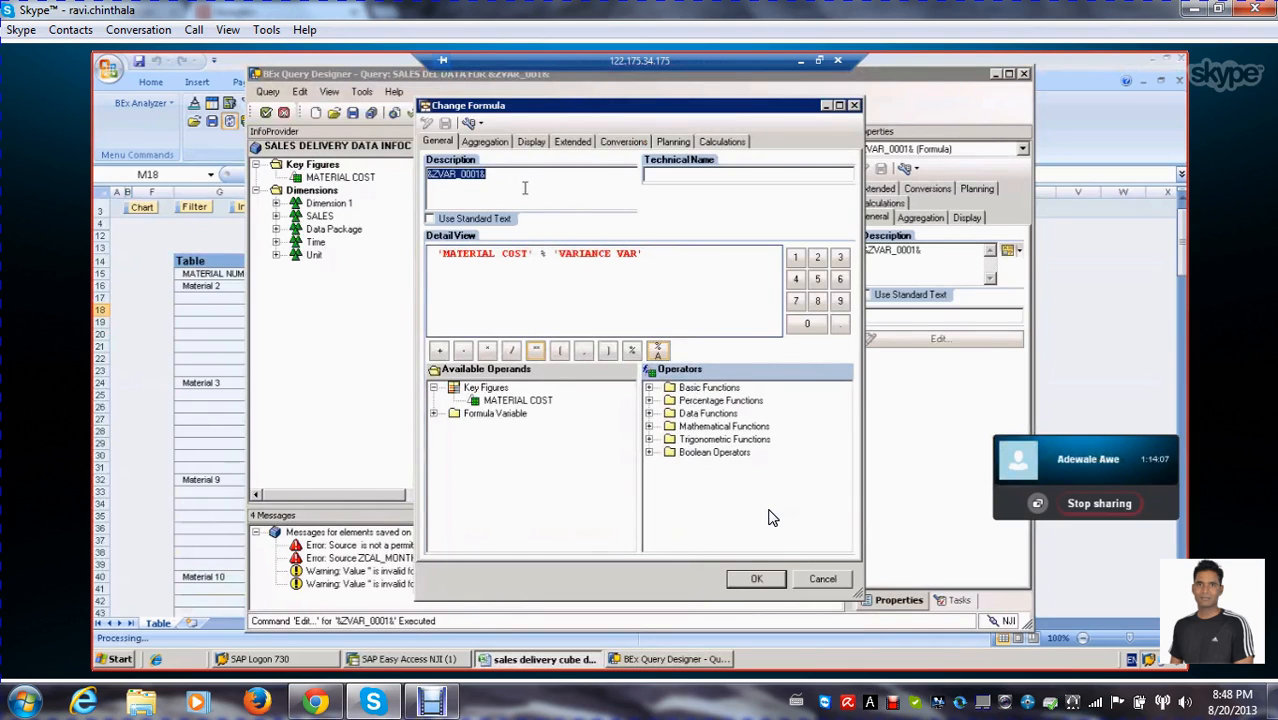
pyautogui.press('BackSpace')
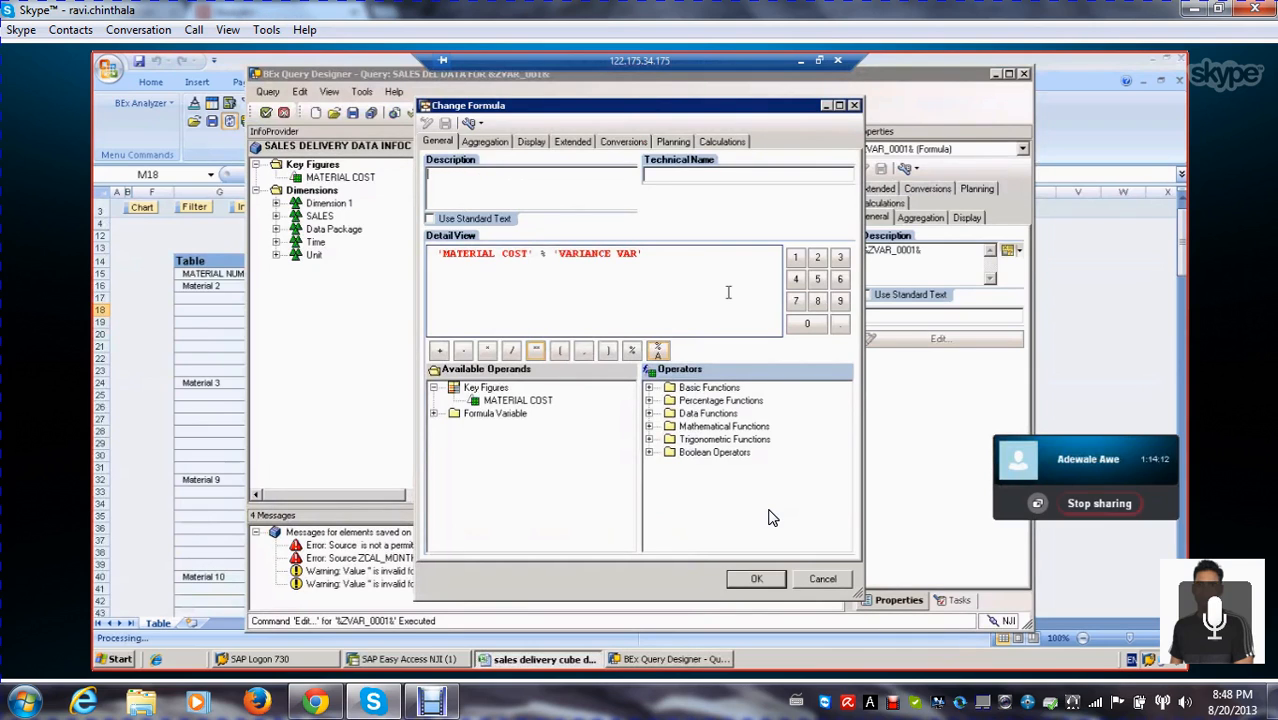
pyautogui.write('FORMULA VAR')
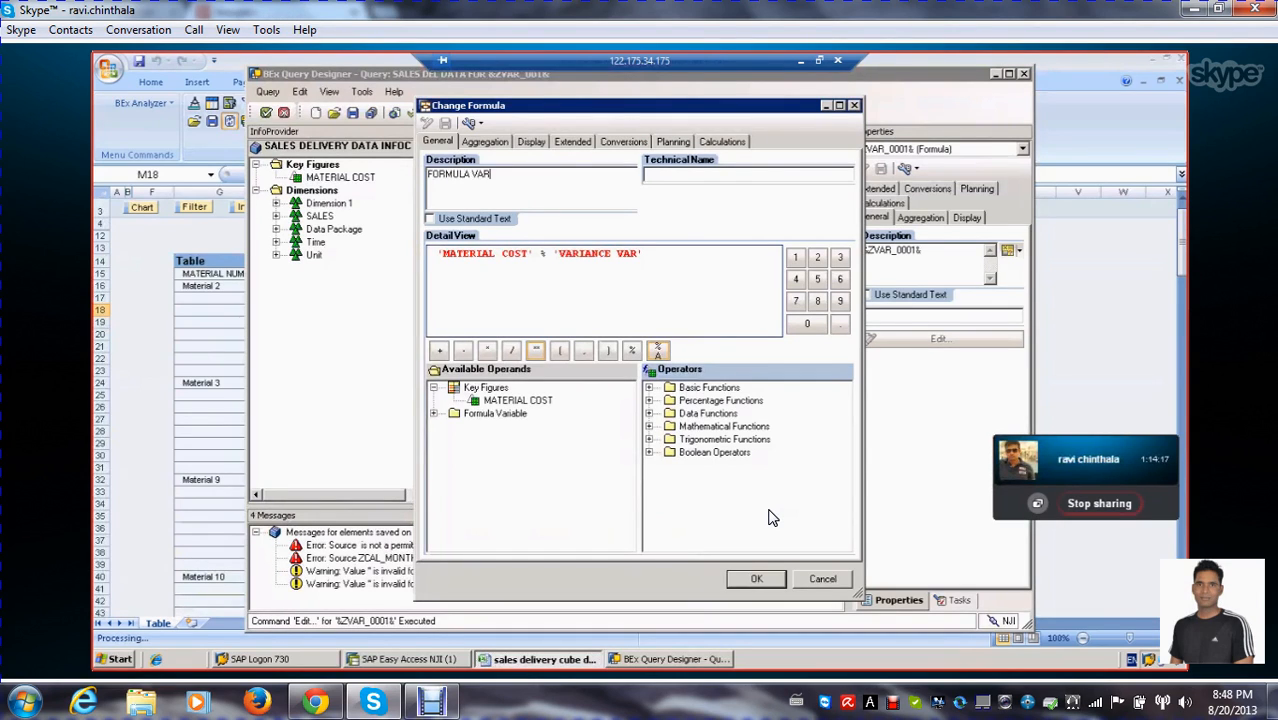
pyautogui.press('BackSpace')
pyautogui.press('BackSpace')
pyautogui.press('BackSpace')
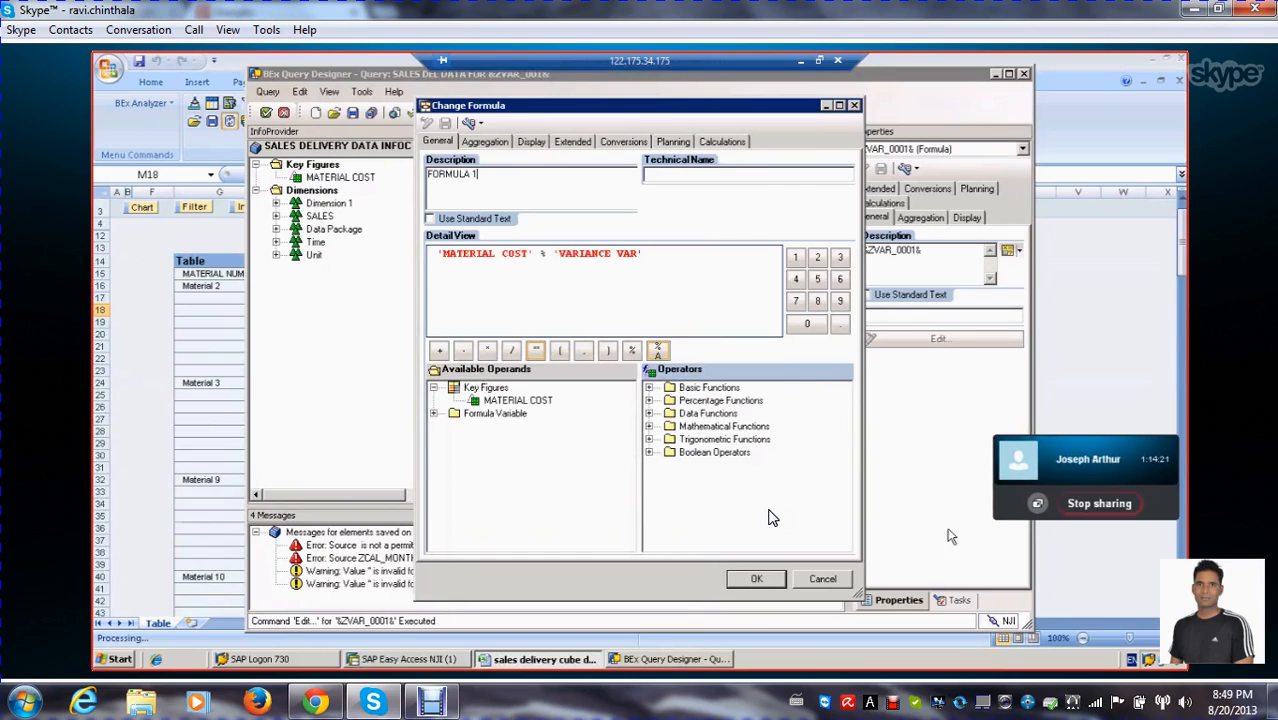
pyautogui.click(757, 580)
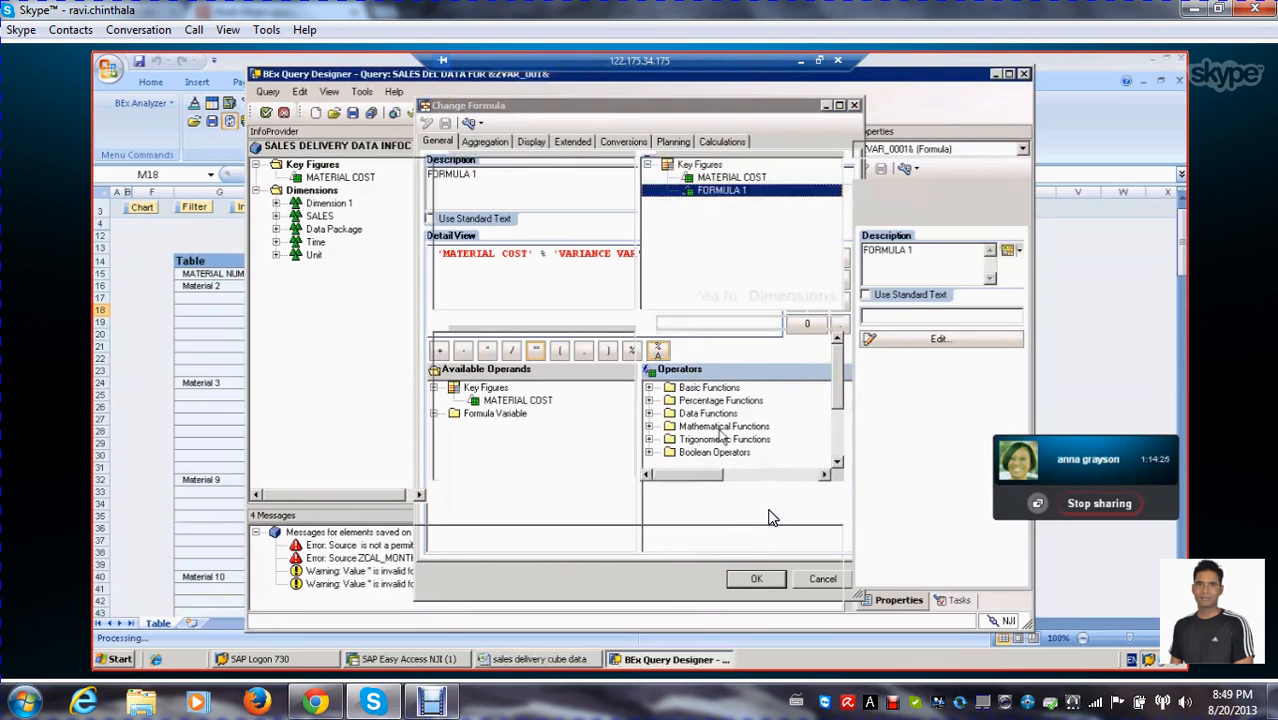
pyautogui.click(353, 113)
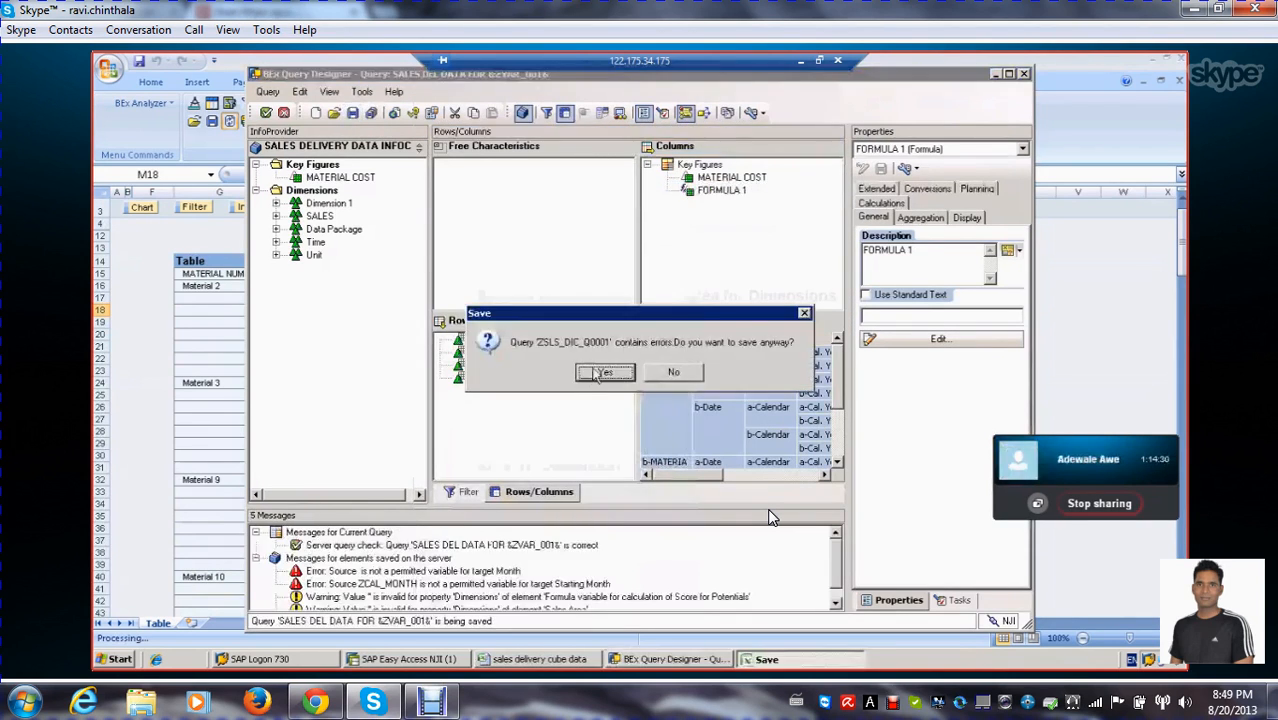
pyautogui.click(603, 373)
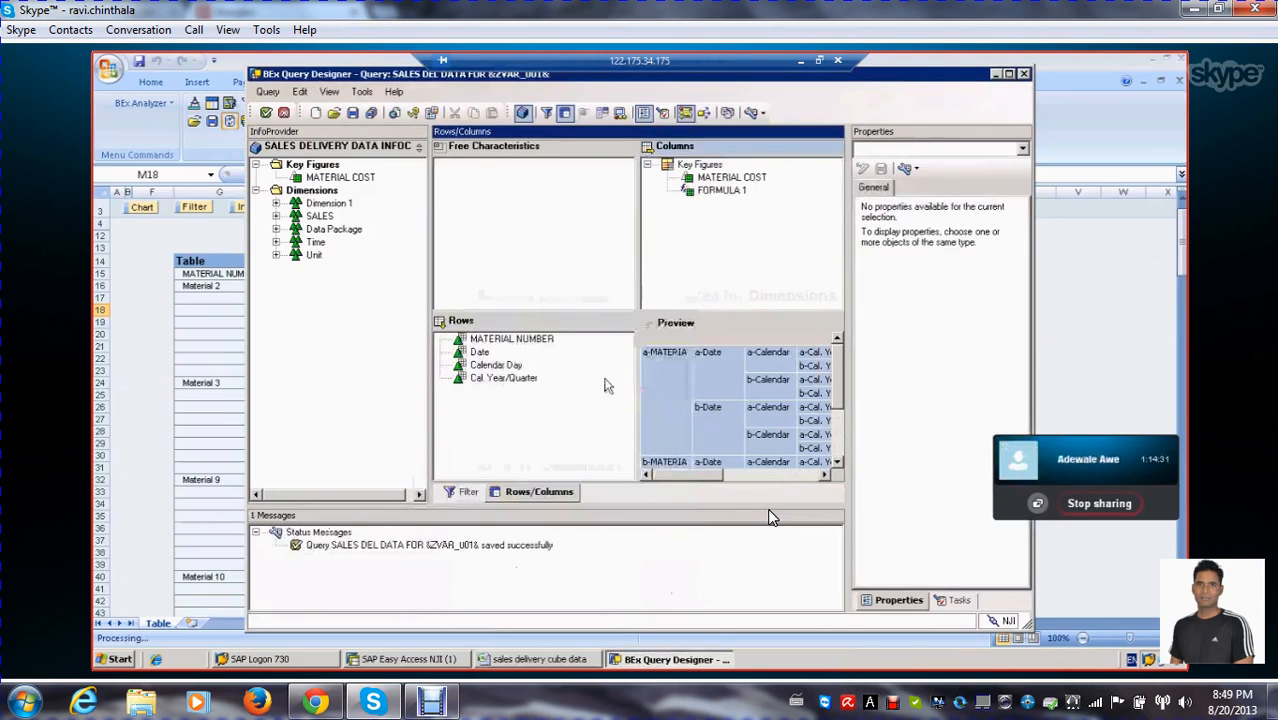
# Run the query for quarter 2.2000 with VARIANCE VAR set to 100
pyautogui.click(265, 113)
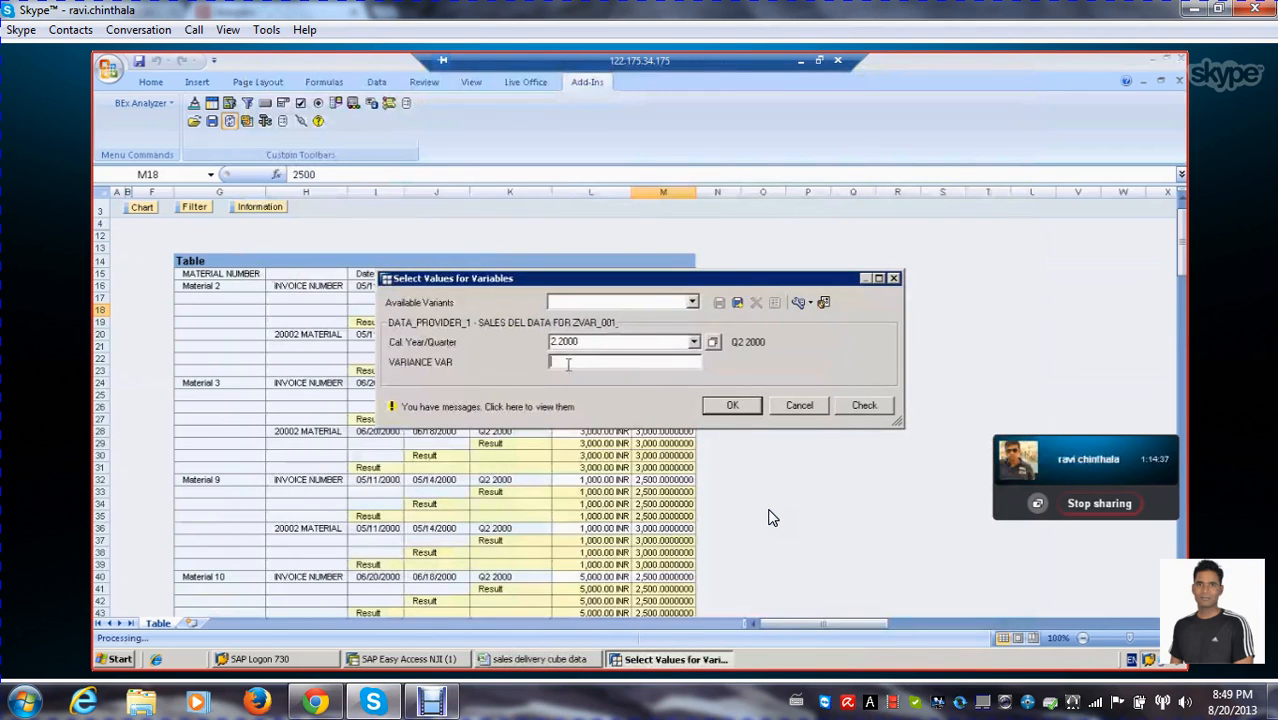
pyautogui.write('100')
pyautogui.click(731, 405)
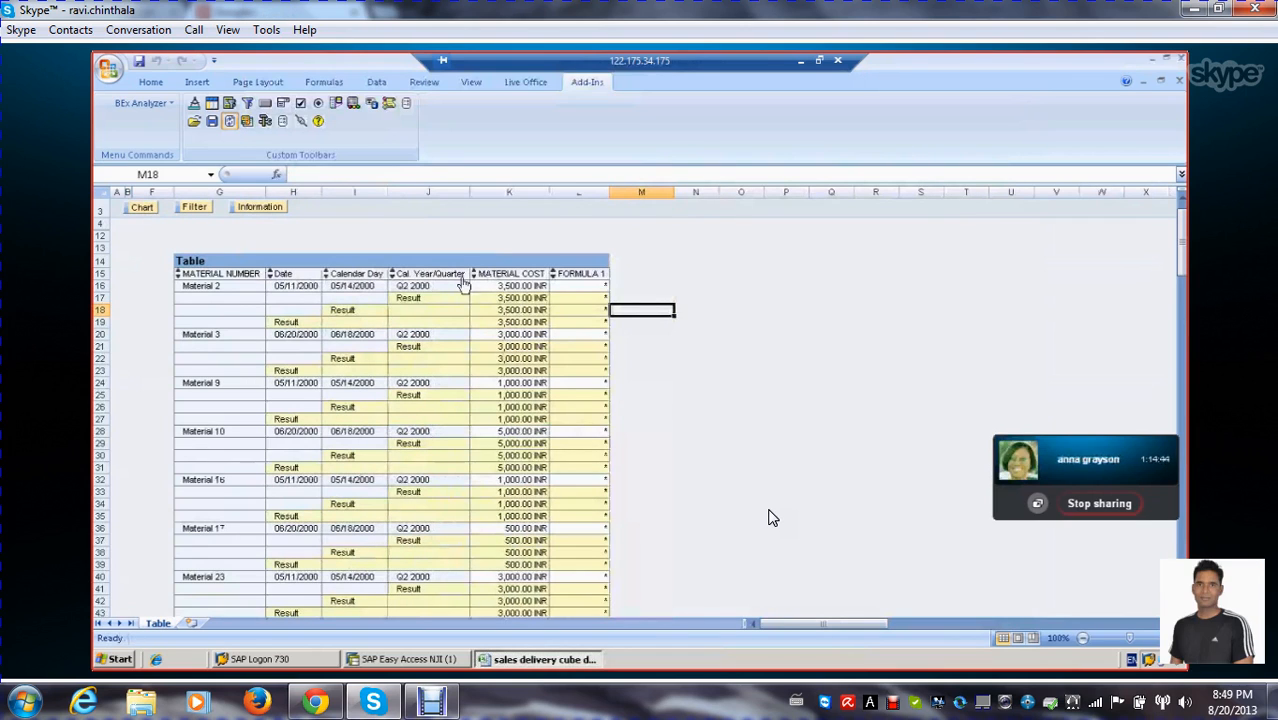
pyautogui.click(384, 337)
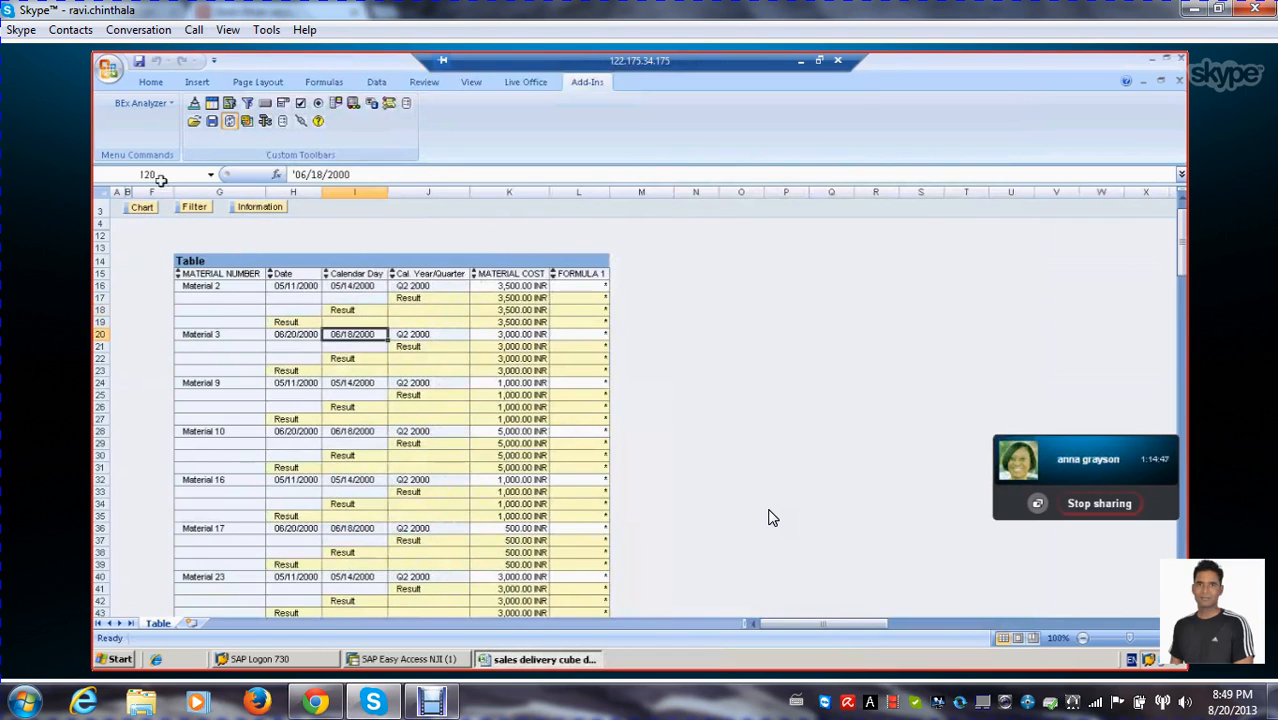
# Reopen the query in the query designer and remove FORMULA 1 from the Key Figures structure
pyautogui.click(265, 120)
pyautogui.click(308, 151)
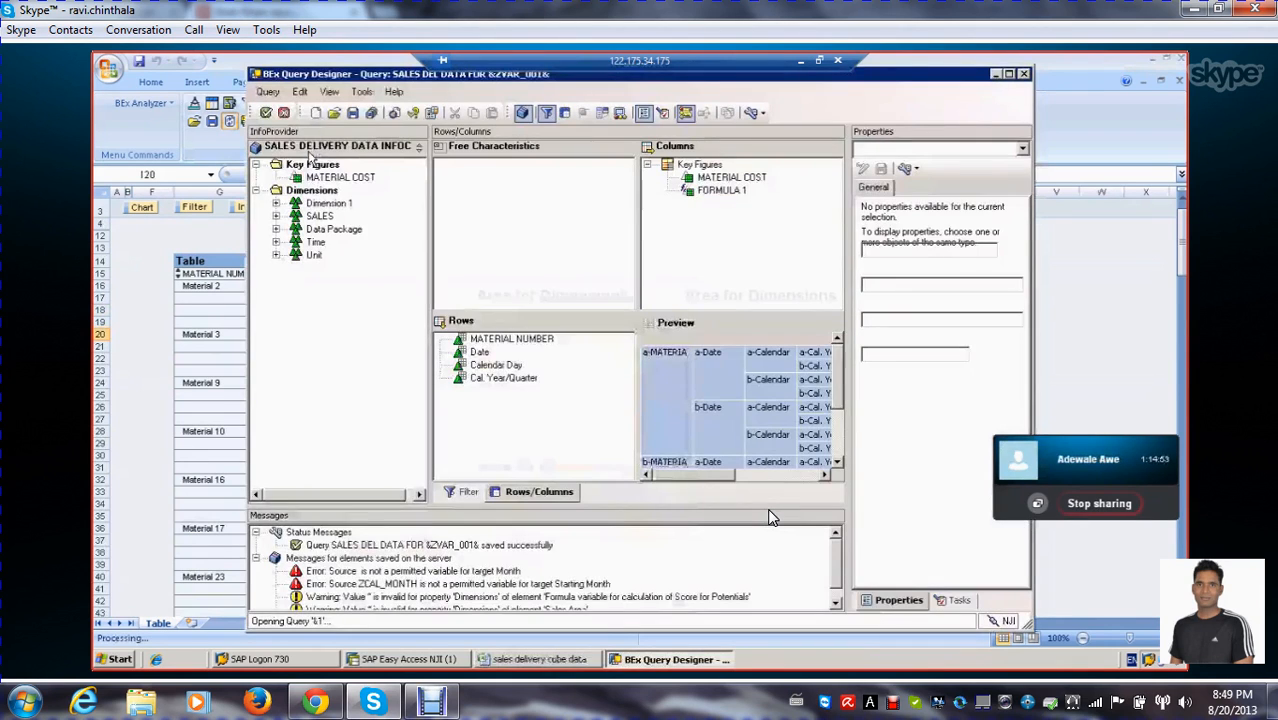
pyautogui.click(716, 191)
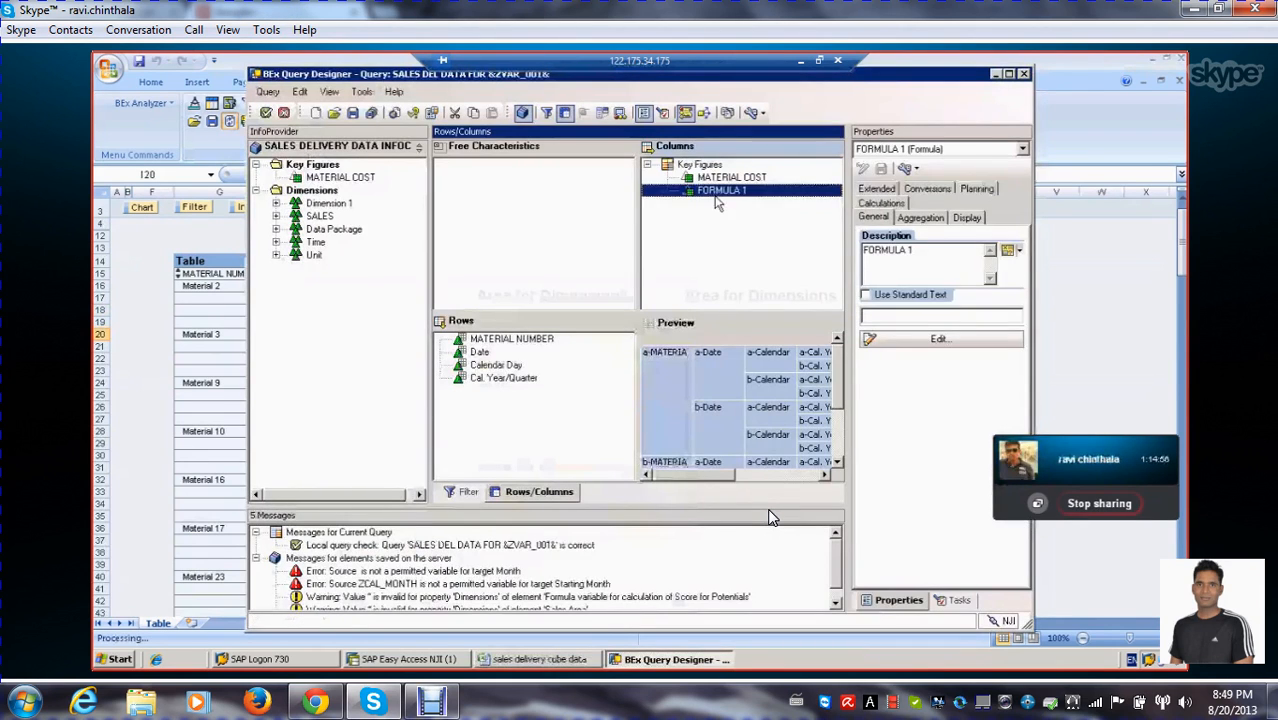
pyautogui.click(713, 178)
pyautogui.click(715, 178)
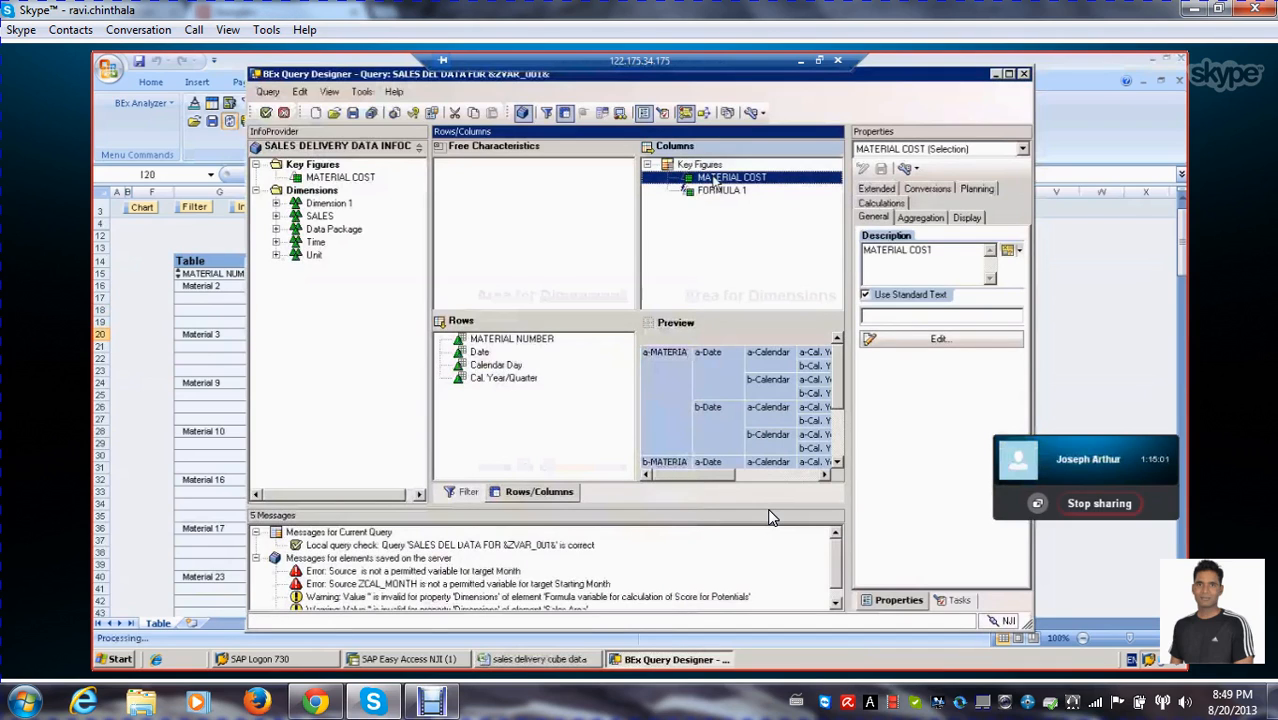
pyautogui.click(713, 192)
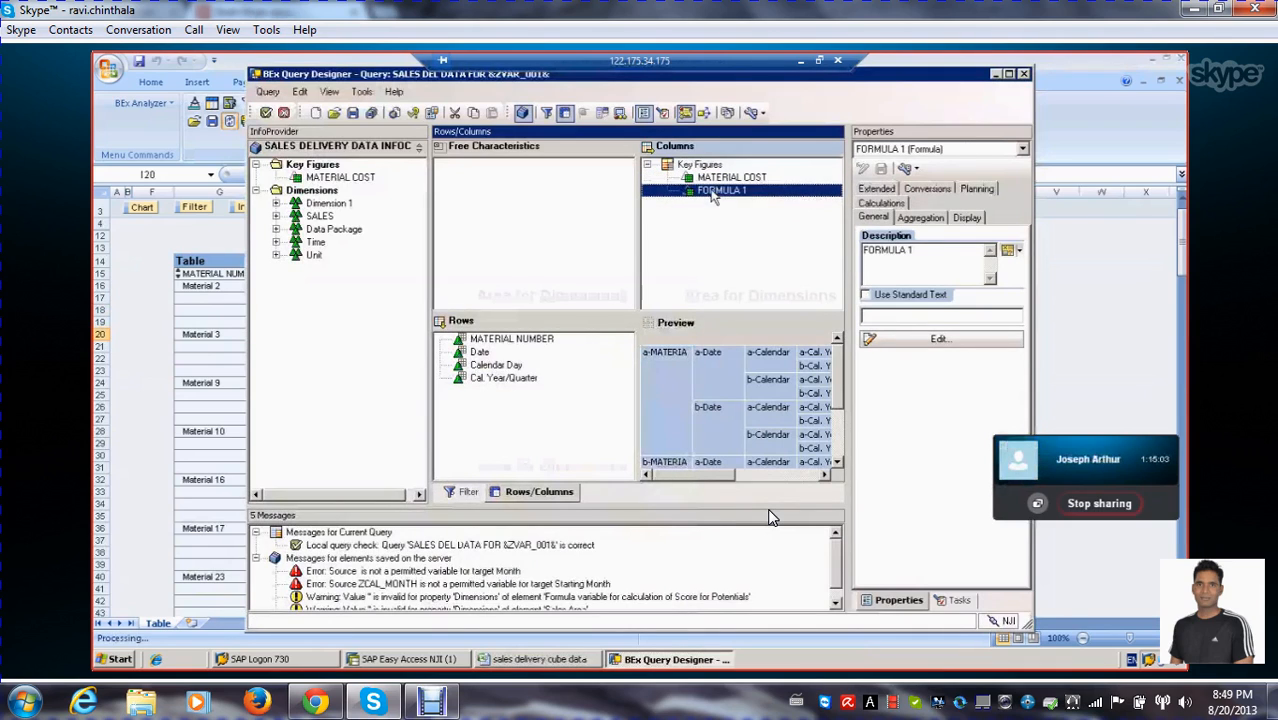
pyautogui.rightClick(713, 192)
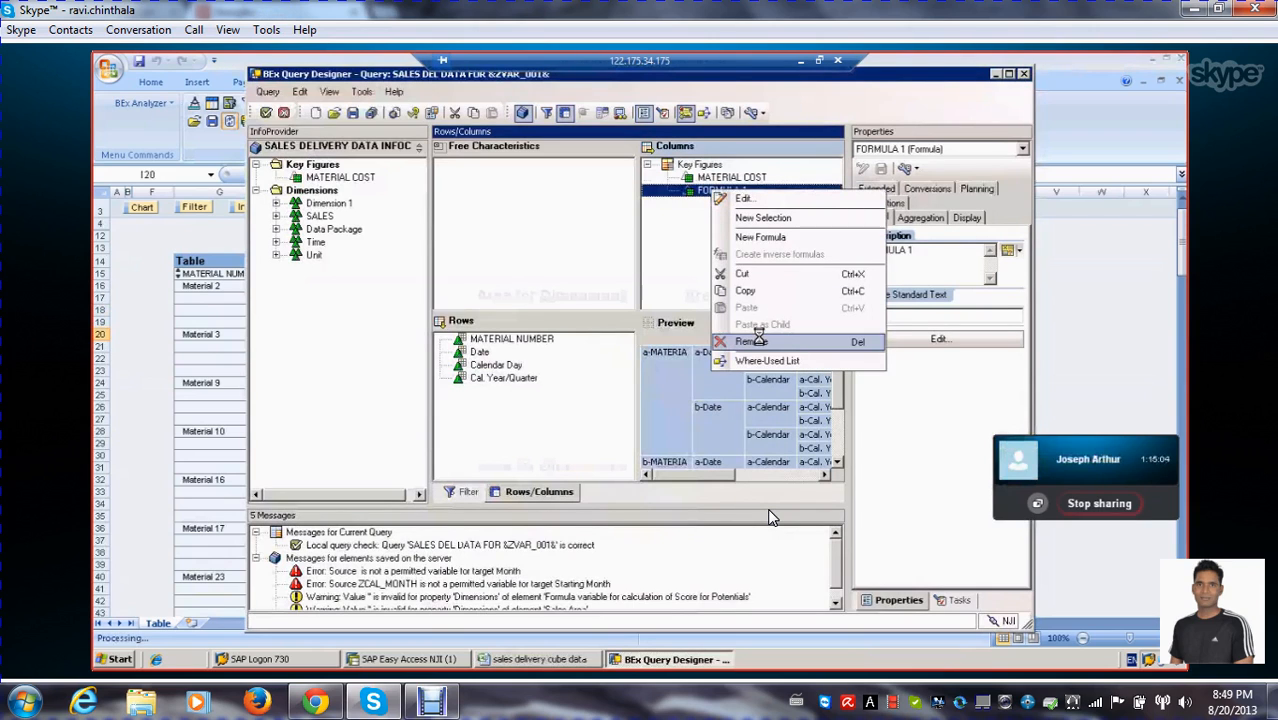
pyautogui.click(752, 342)
# Add a new selection to the Key Figures structure in the columns and describe it as COST PER QUARTER
pyautogui.click(700, 165)
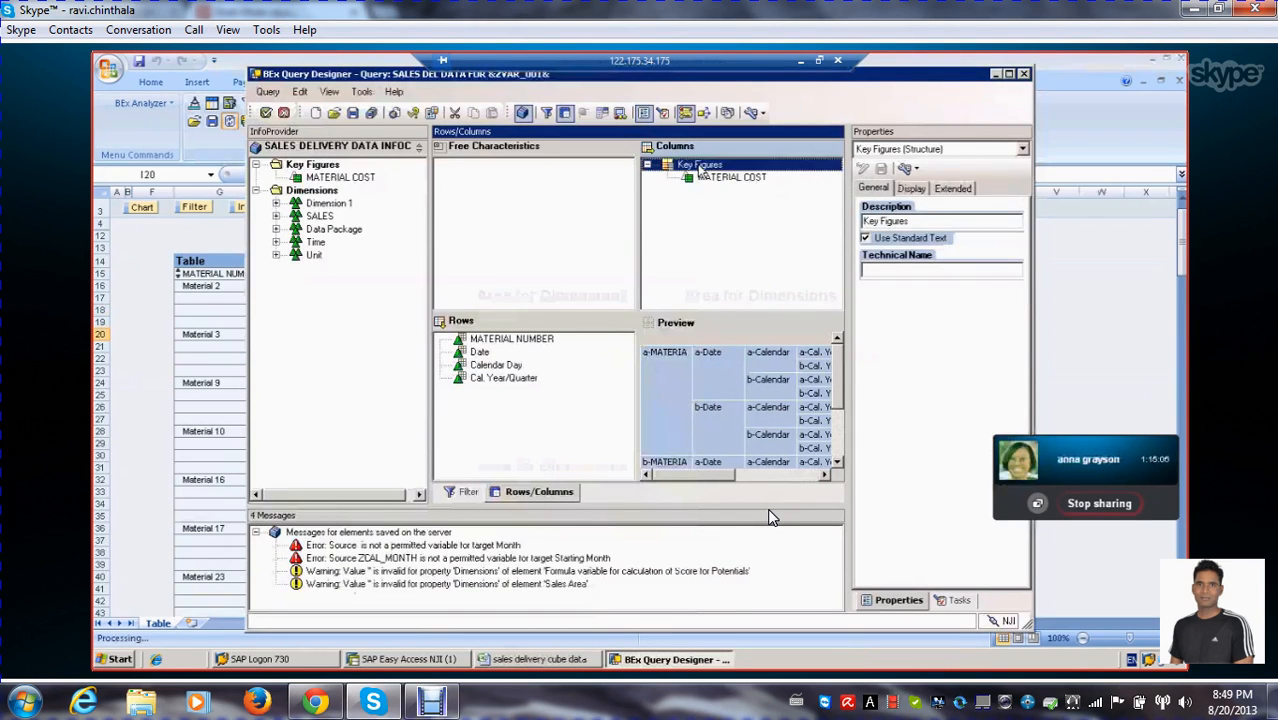
pyautogui.rightClick(700, 168)
pyautogui.click(751, 193)
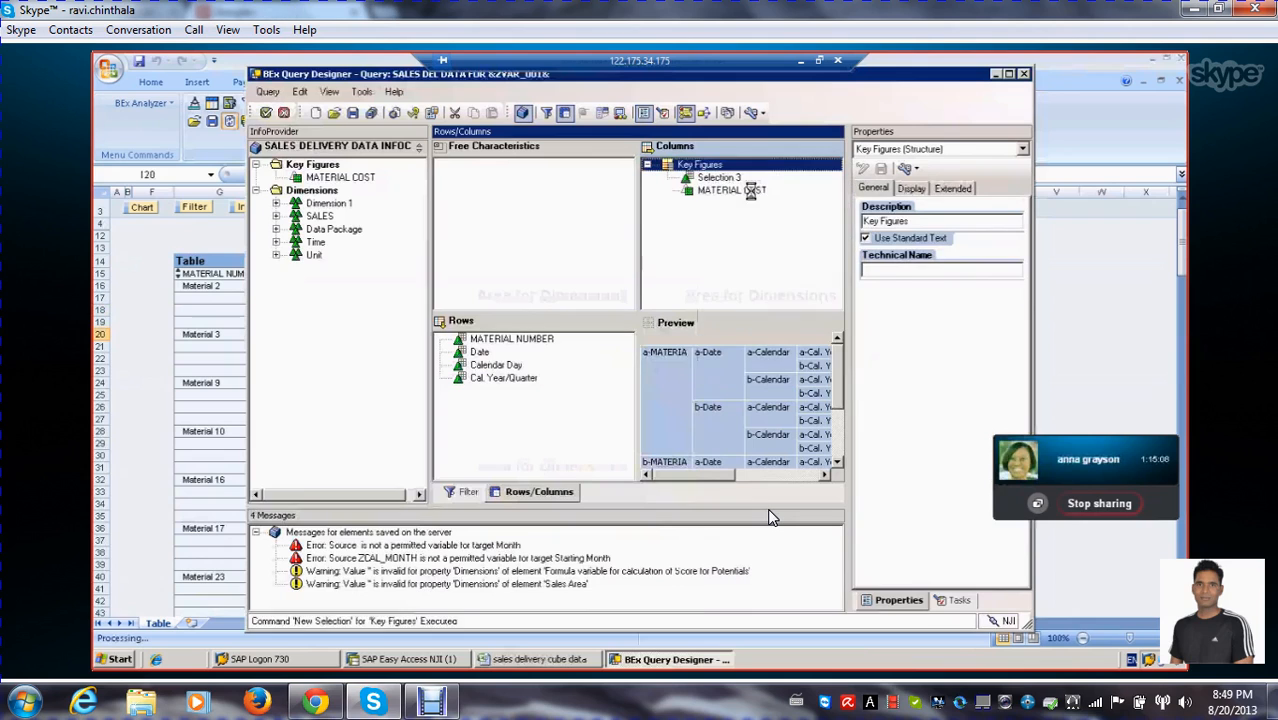
pyautogui.click(712, 180)
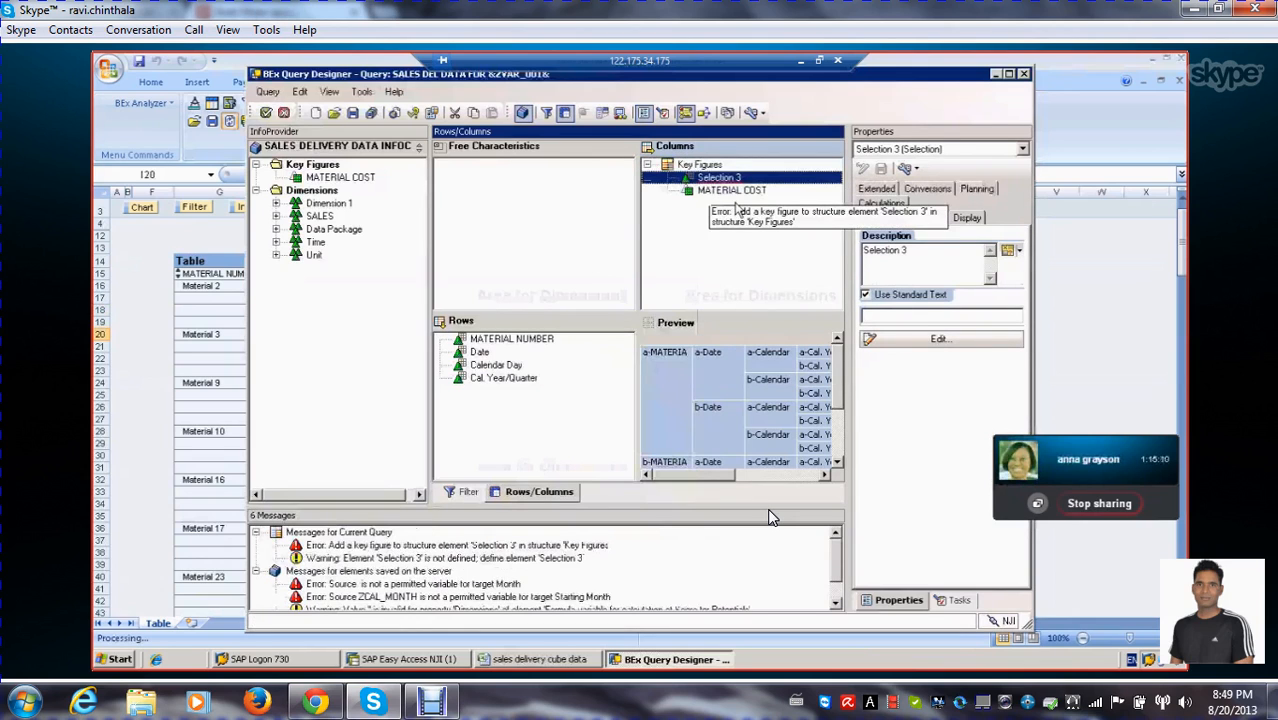
pyautogui.click(922, 341)
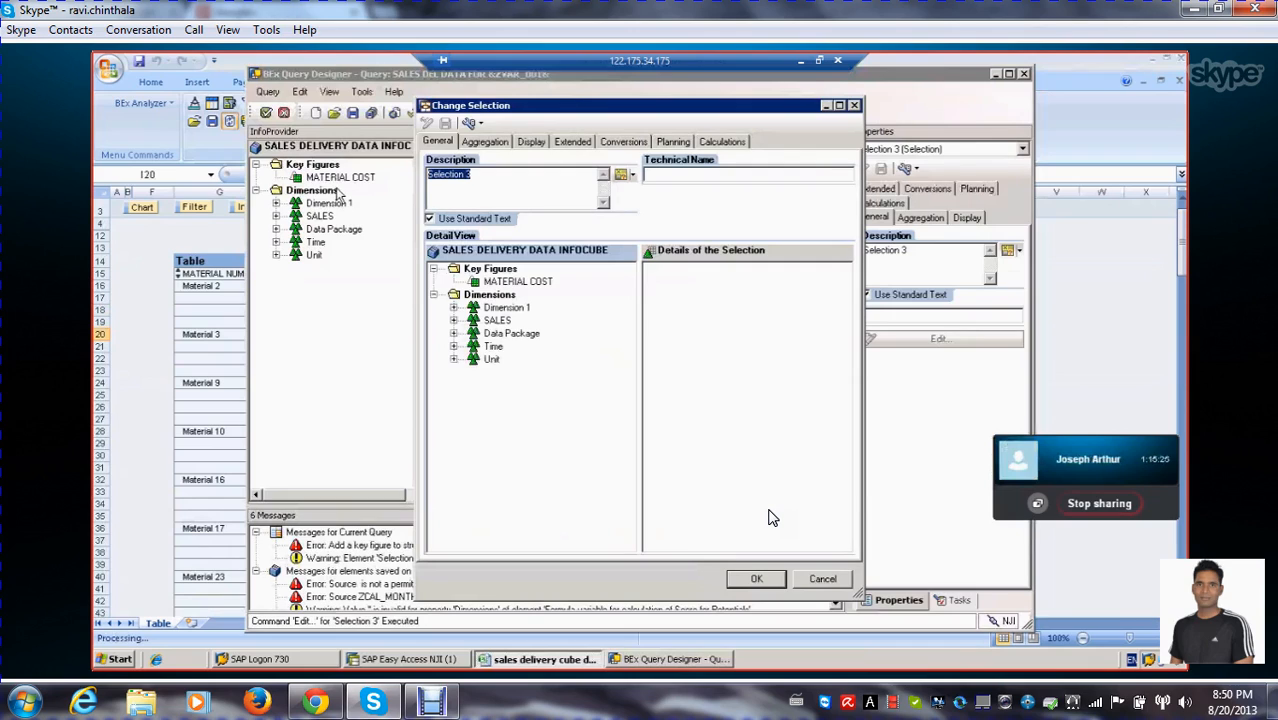
pyautogui.write('COST PER QUARTER')
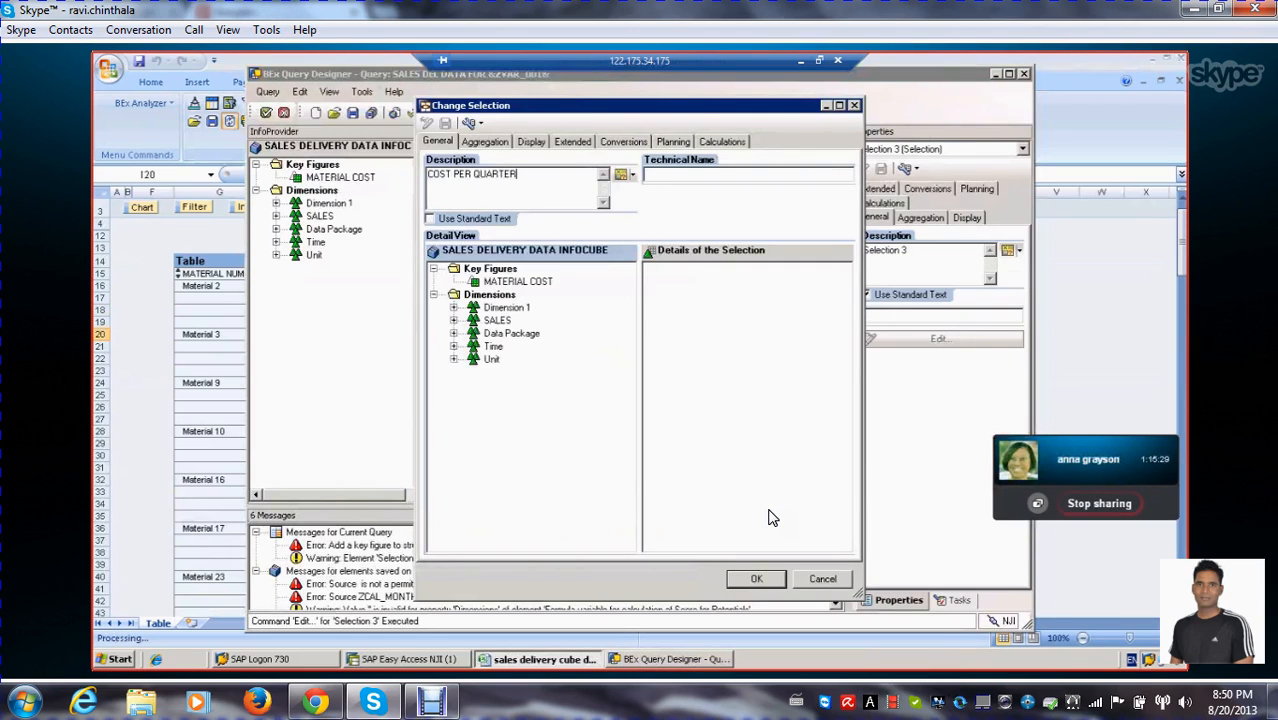
pyautogui.click(670, 312)
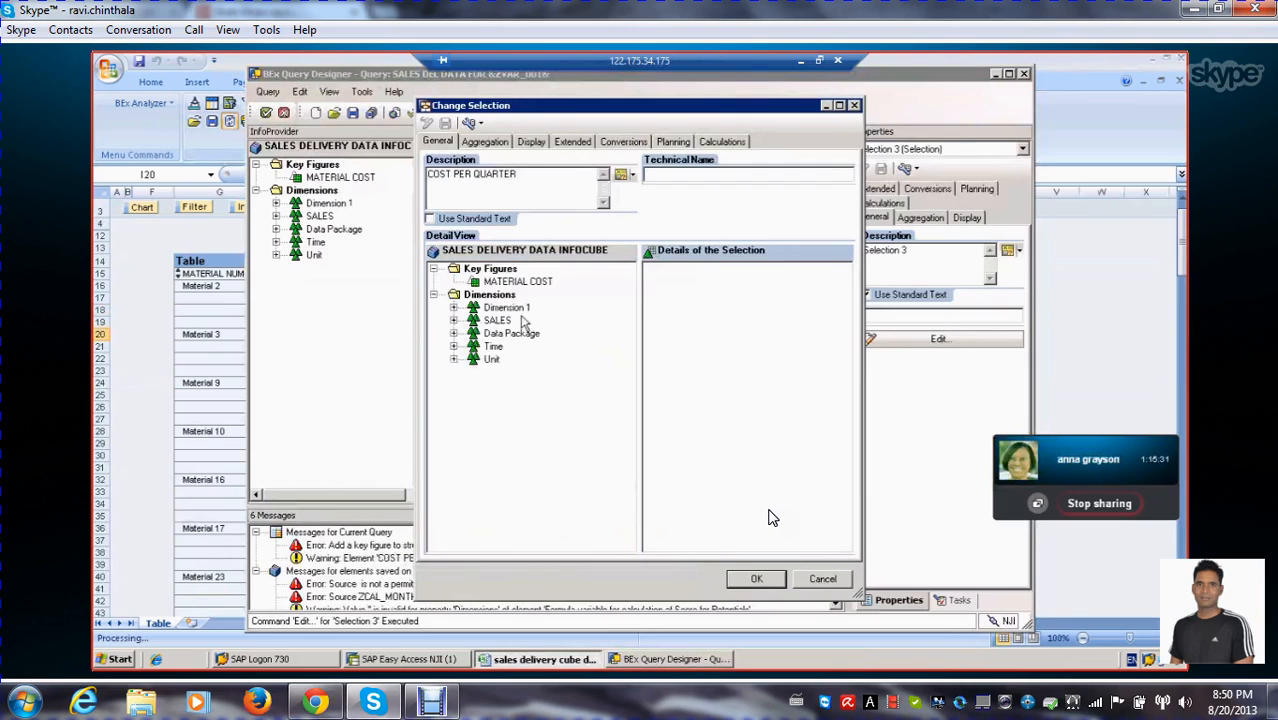
# Add the MATERIAL COST key figure and the Cal. Year/Quarter characteristic to the details of the COST PER QUARTER selection
pyautogui.moveTo(516, 285); pyautogui.dragTo(710, 300)
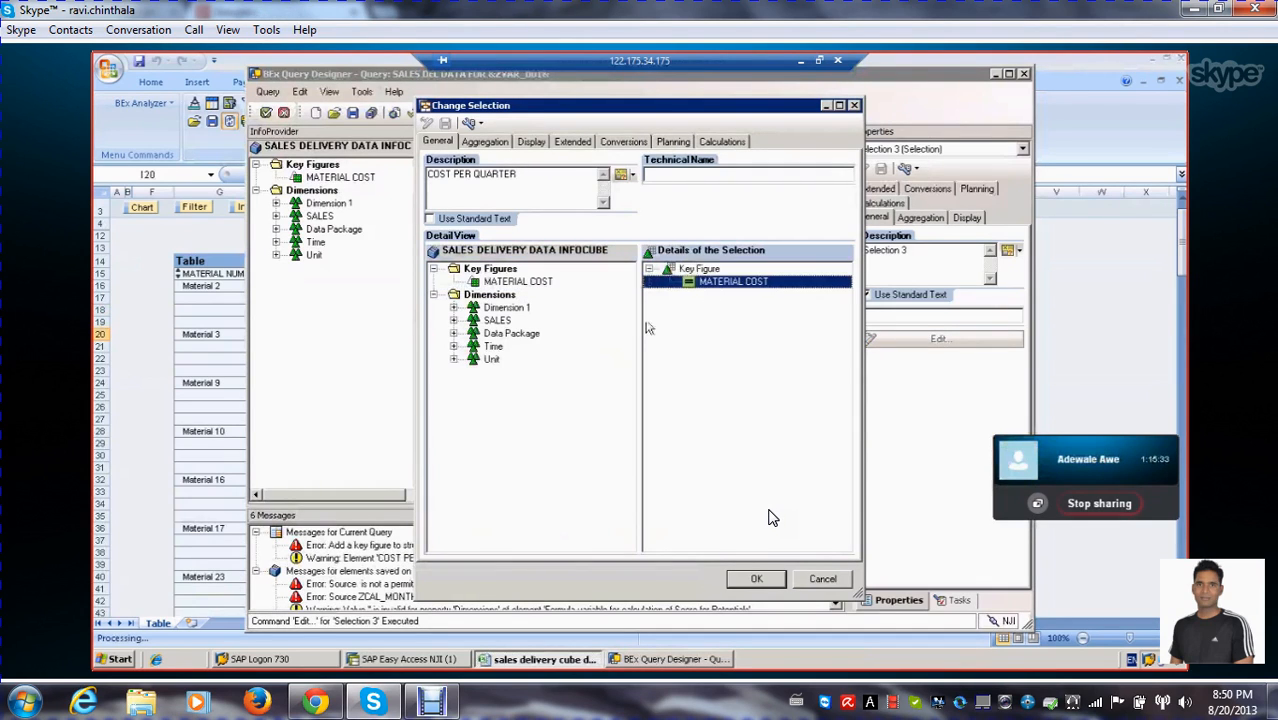
pyautogui.click(454, 333)
pyautogui.click(454, 359)
pyautogui.click(535, 398)
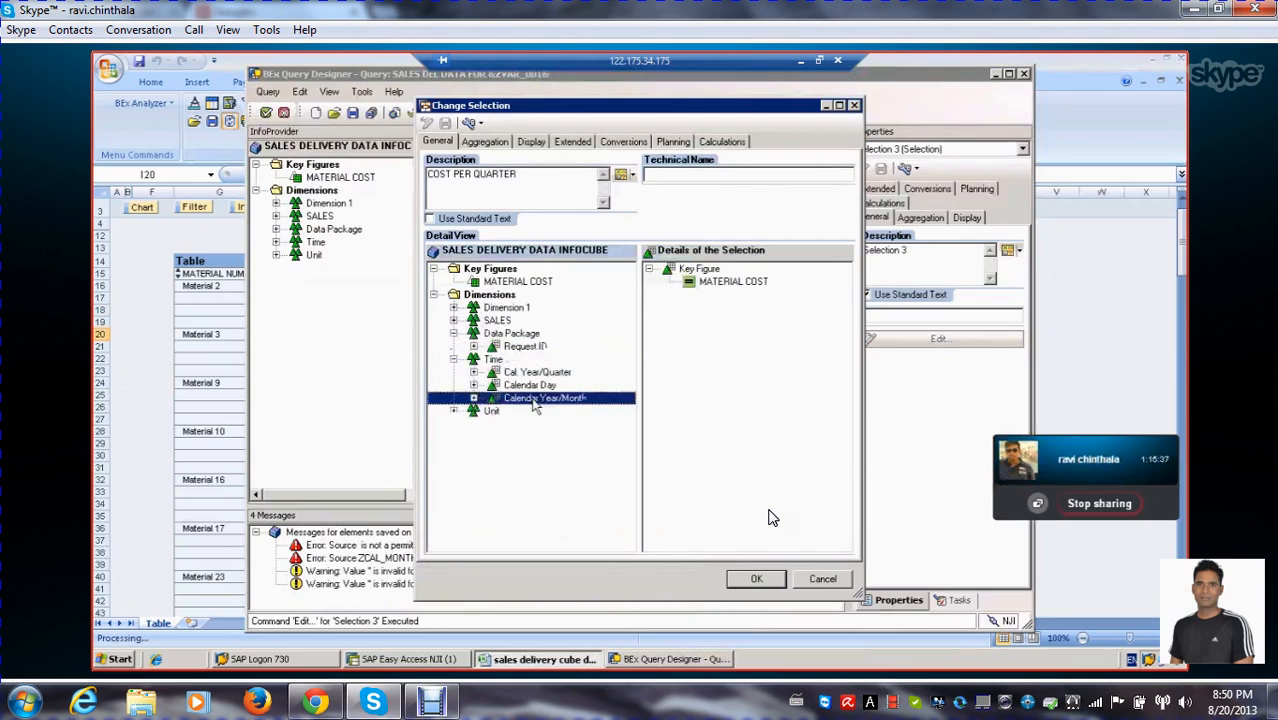
pyautogui.moveTo(530, 373); pyautogui.dragTo(705, 300)
# Restrict Cal. Year/Quarter in the COST PER QUARTER selection with the Cal. Year/Quarter variable and accept the selection
pyautogui.rightClick(705, 300)
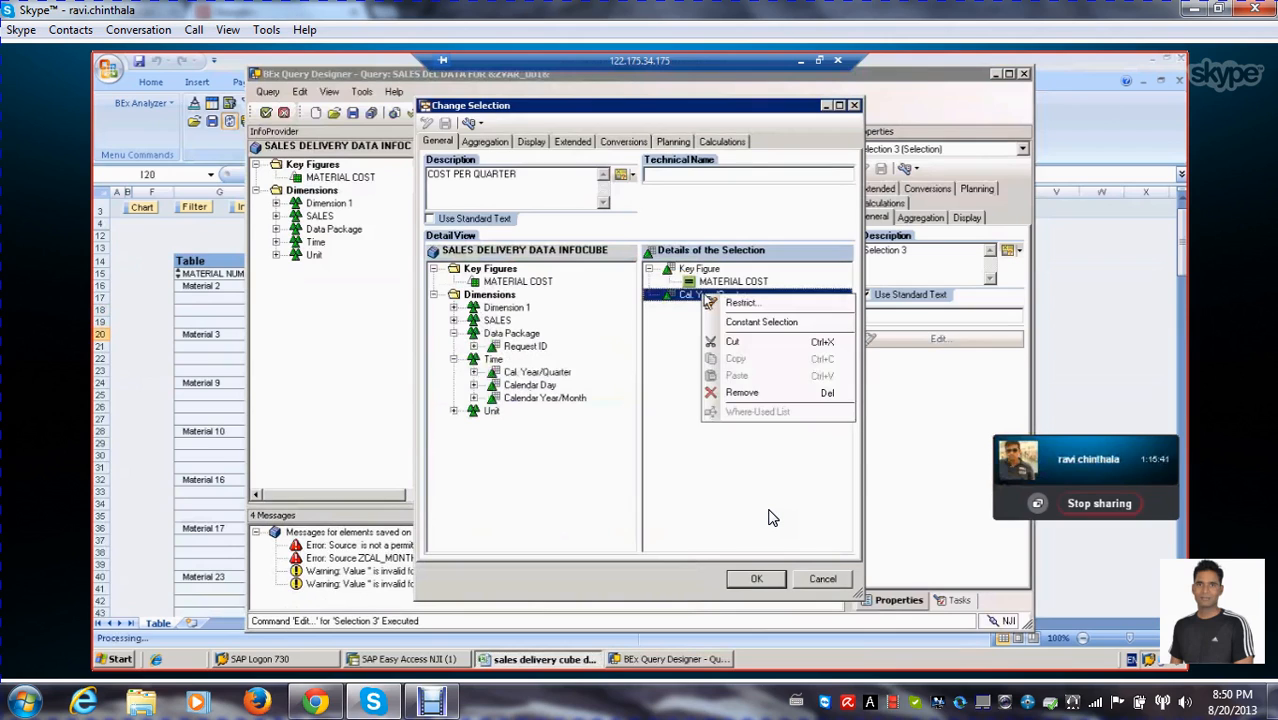
pyautogui.click(712, 306)
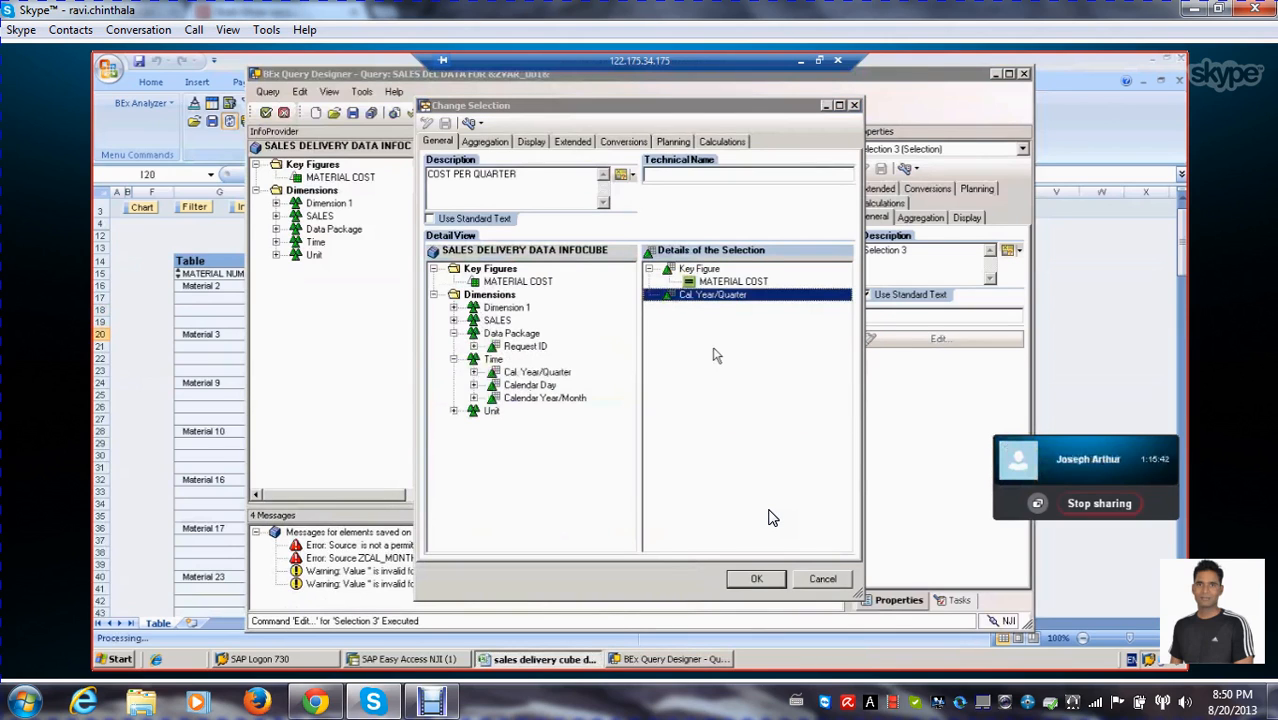
pyautogui.click(456, 276)
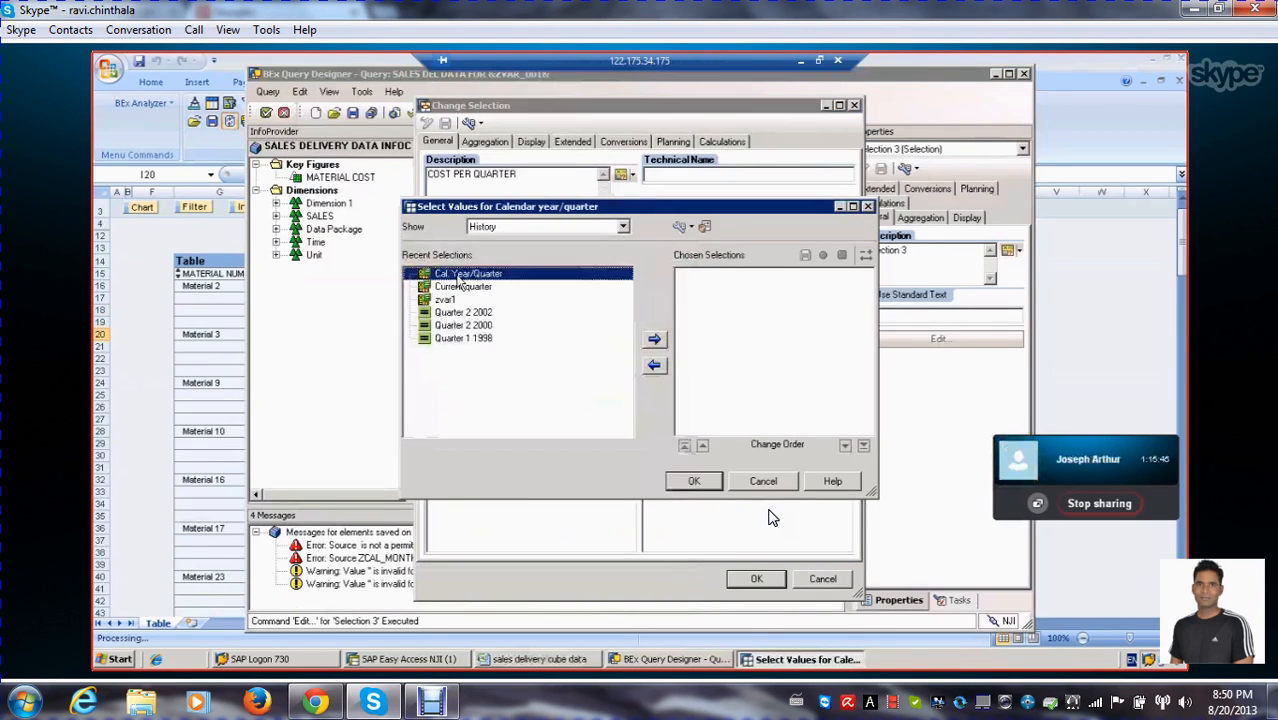
pyautogui.click(656, 341)
pyautogui.click(694, 481)
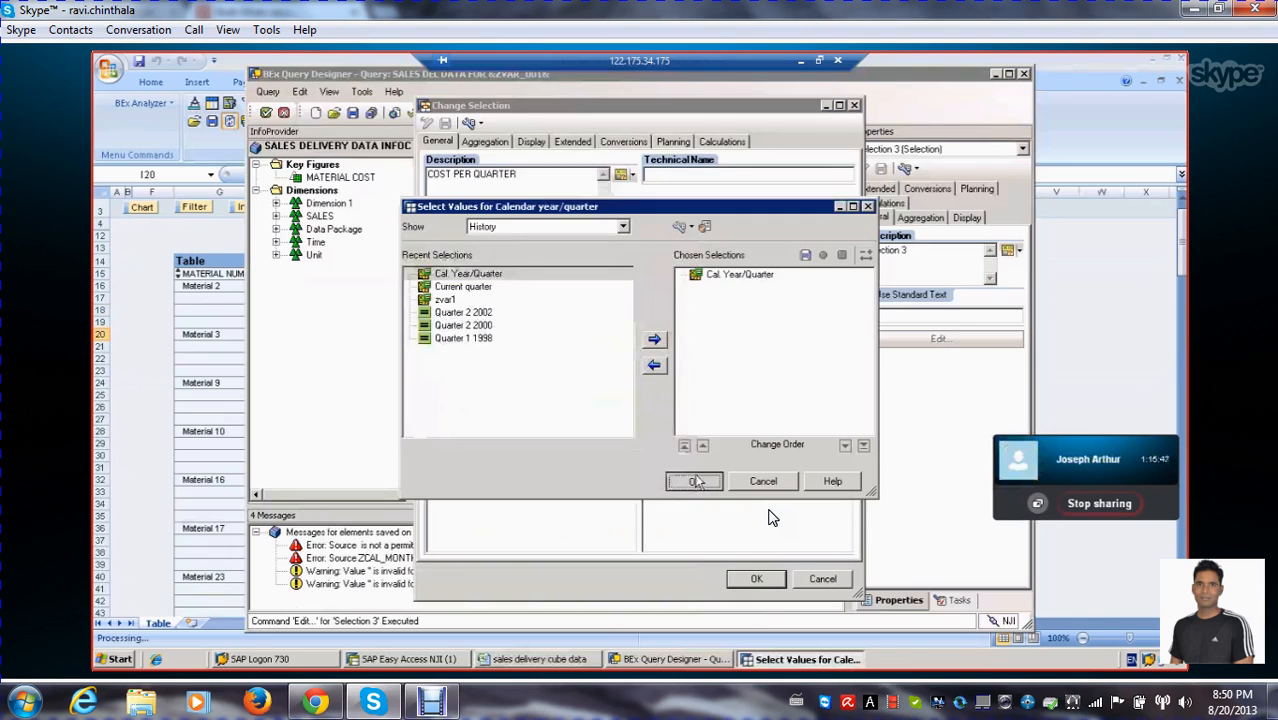
pyautogui.click(756, 578)
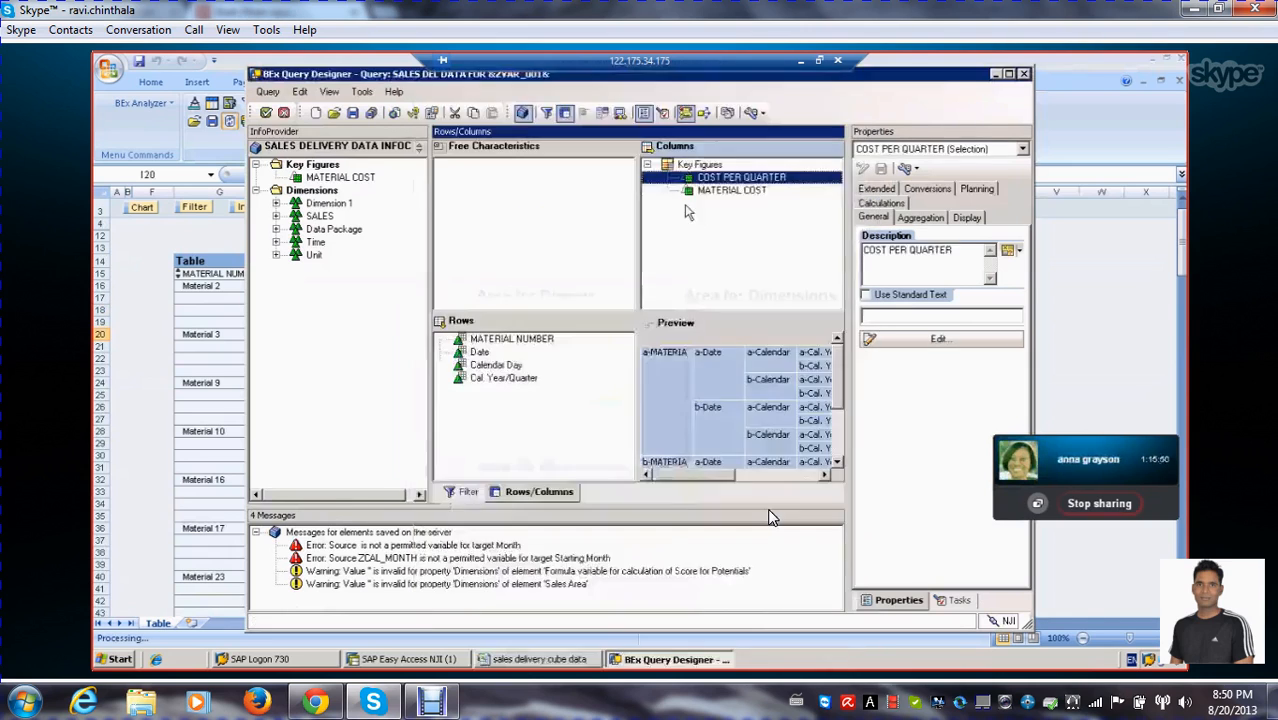
# Reorder the Key Figures structure so that MATERIAL COST comes before COST PER QUARTER on the same level
pyautogui.click(734, 191)
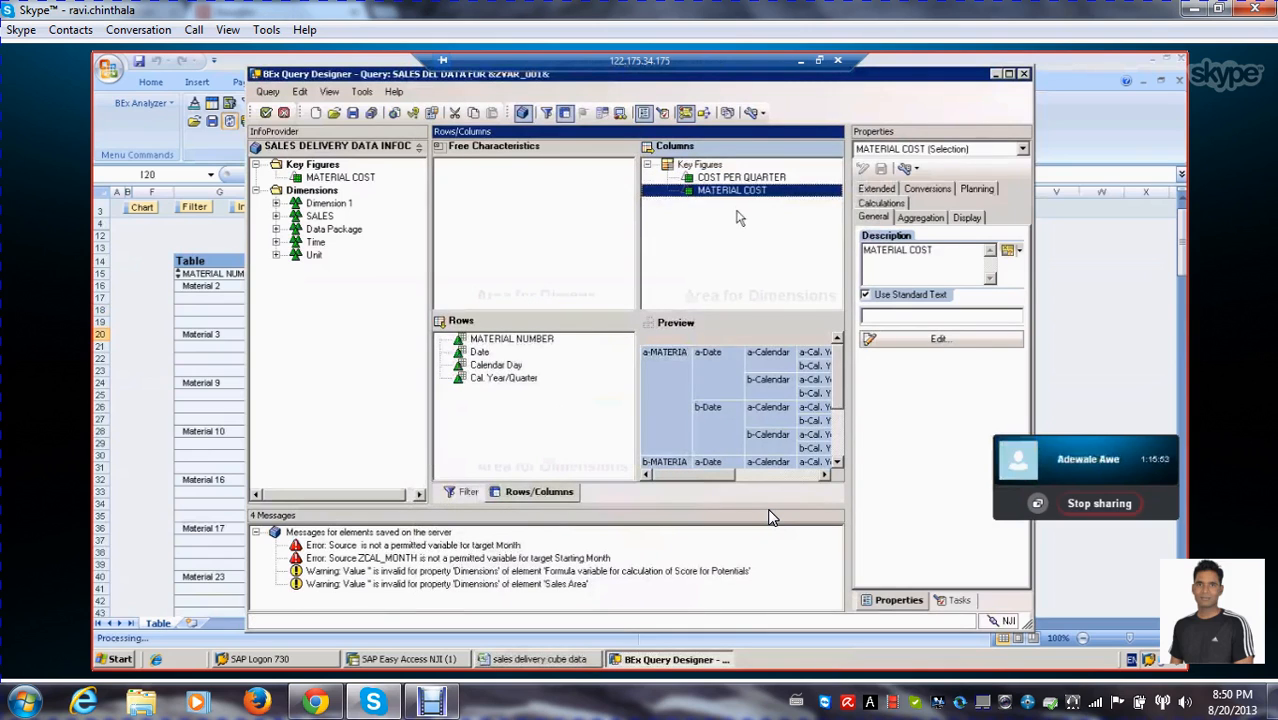
pyautogui.click(737, 178)
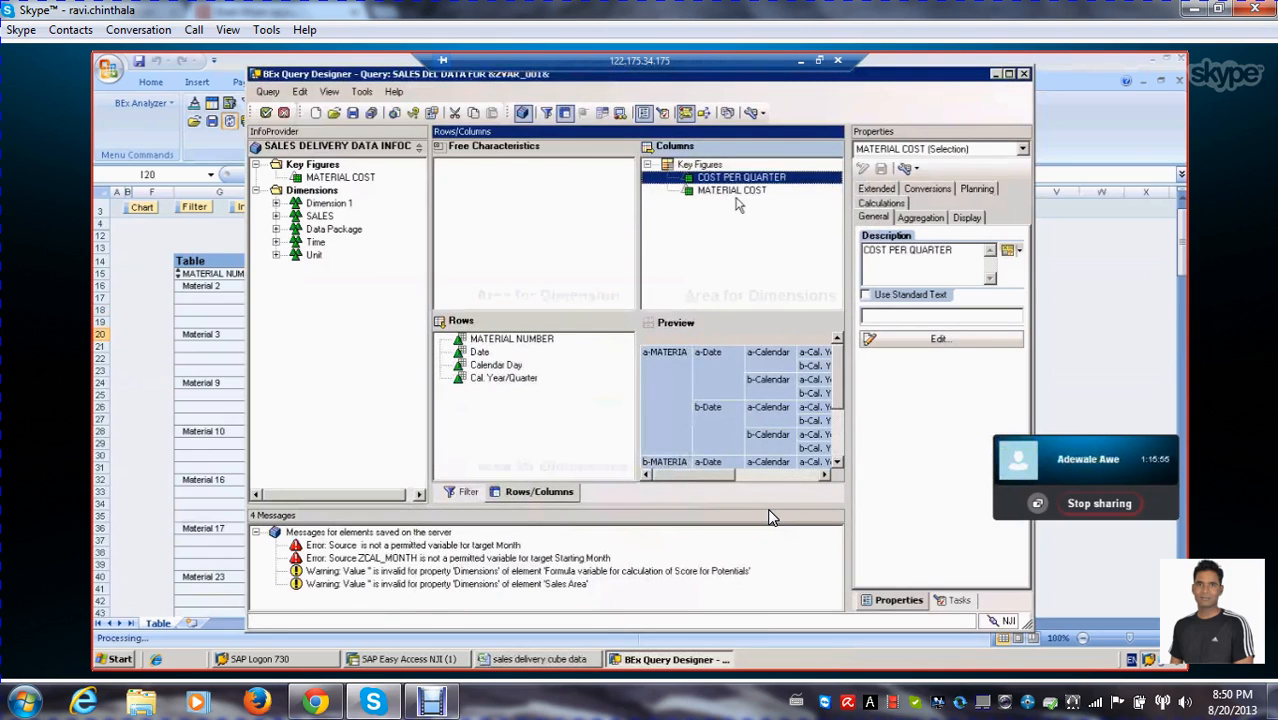
pyautogui.click(722, 191)
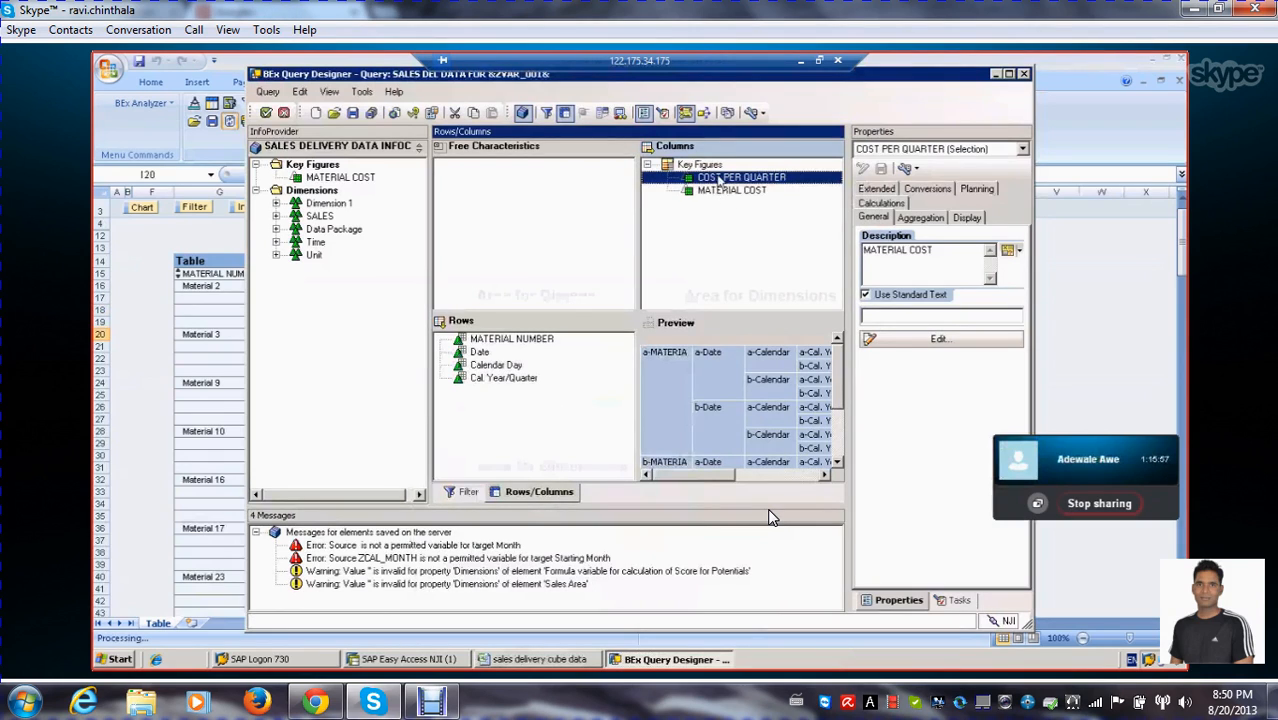
pyautogui.moveTo(708, 214); pyautogui.dragTo(712, 177)
pyautogui.click(730, 228)
pyautogui.click(733, 191)
pyautogui.click(746, 255)
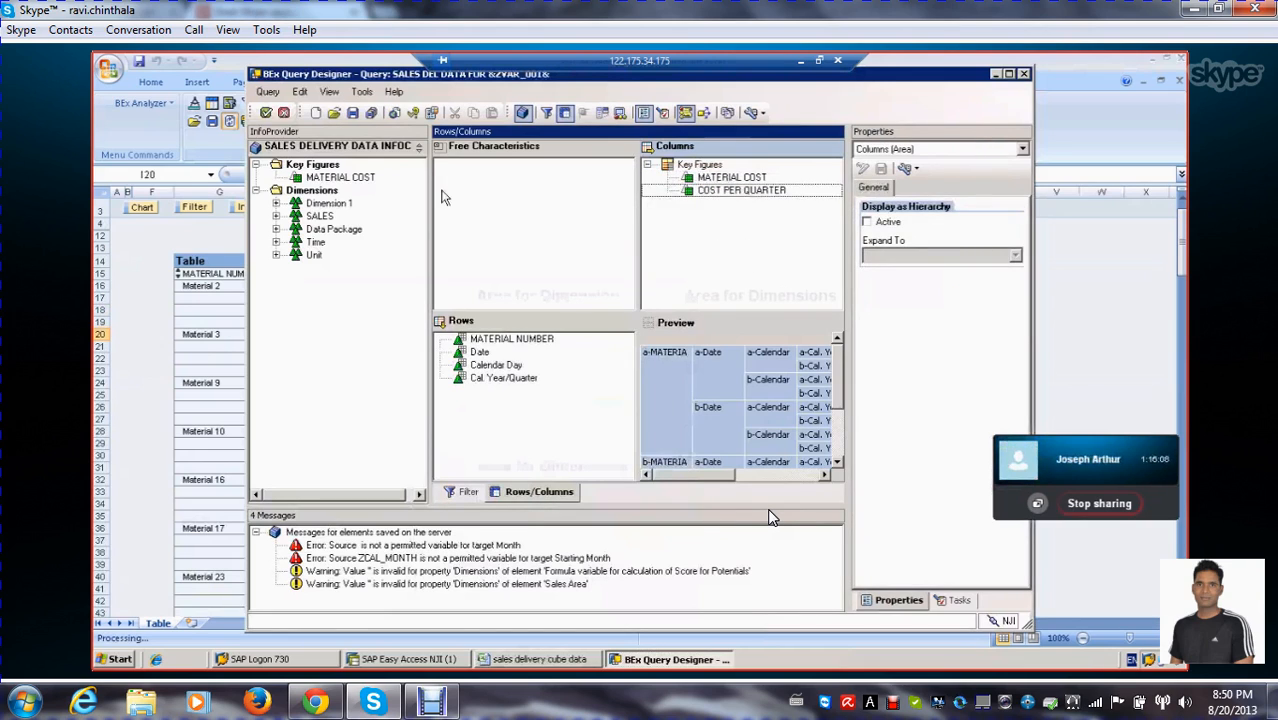
# Save and run the query, then compare the MATERIAL COST and COST PER QUARTER columns in the results table
pyautogui.click(370, 114)
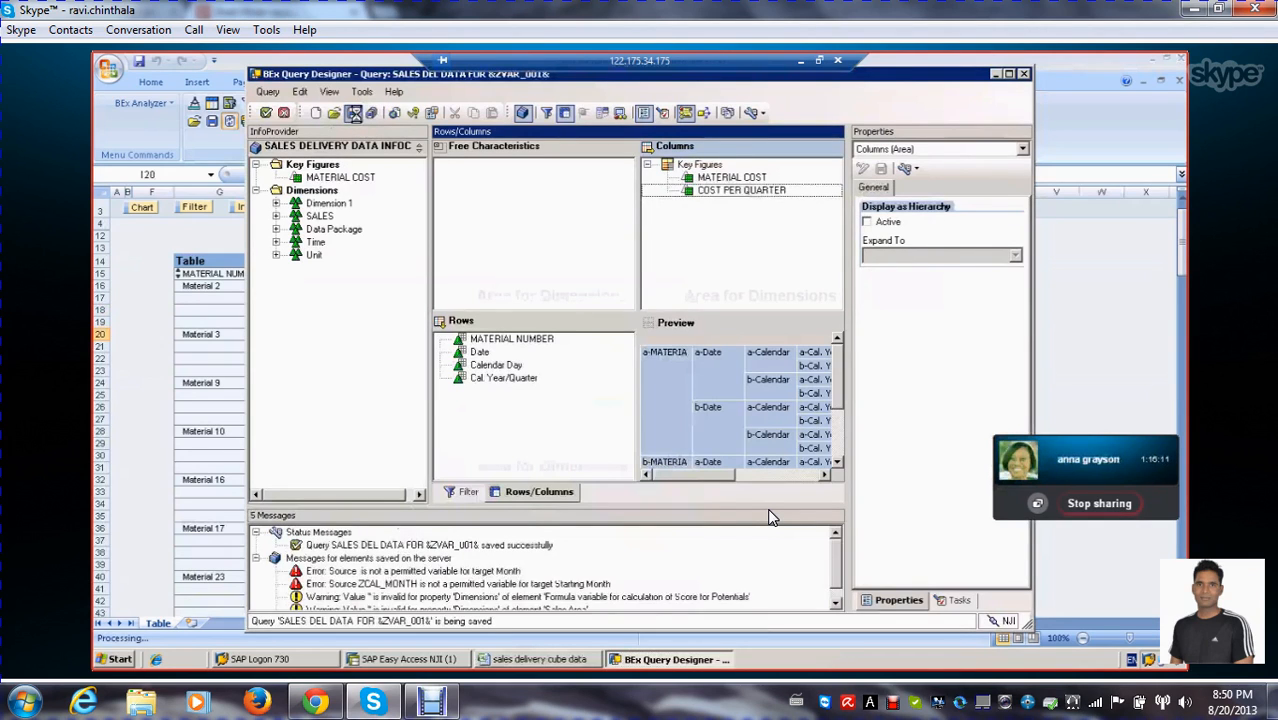
pyautogui.click(265, 112)
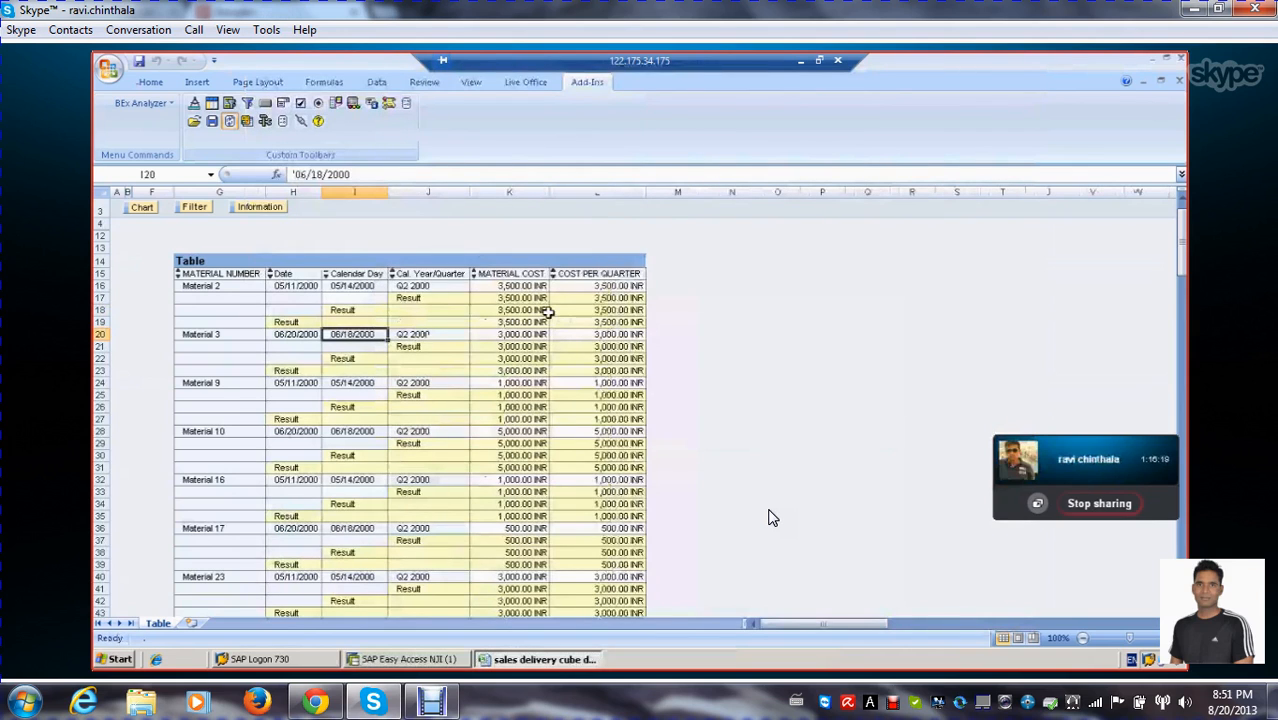
pyautogui.scroll(-1, 548, 313)
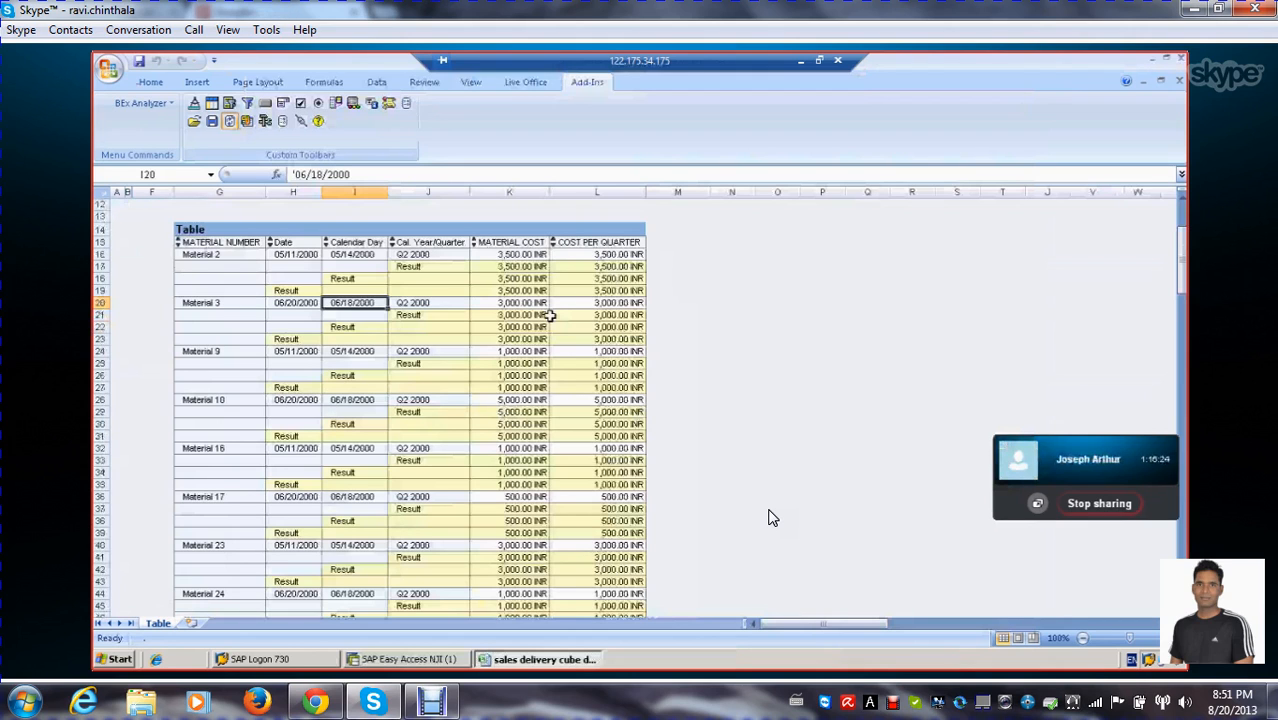
pyautogui.scroll(-4, 548, 315)
pyautogui.scroll(4, 548, 315)
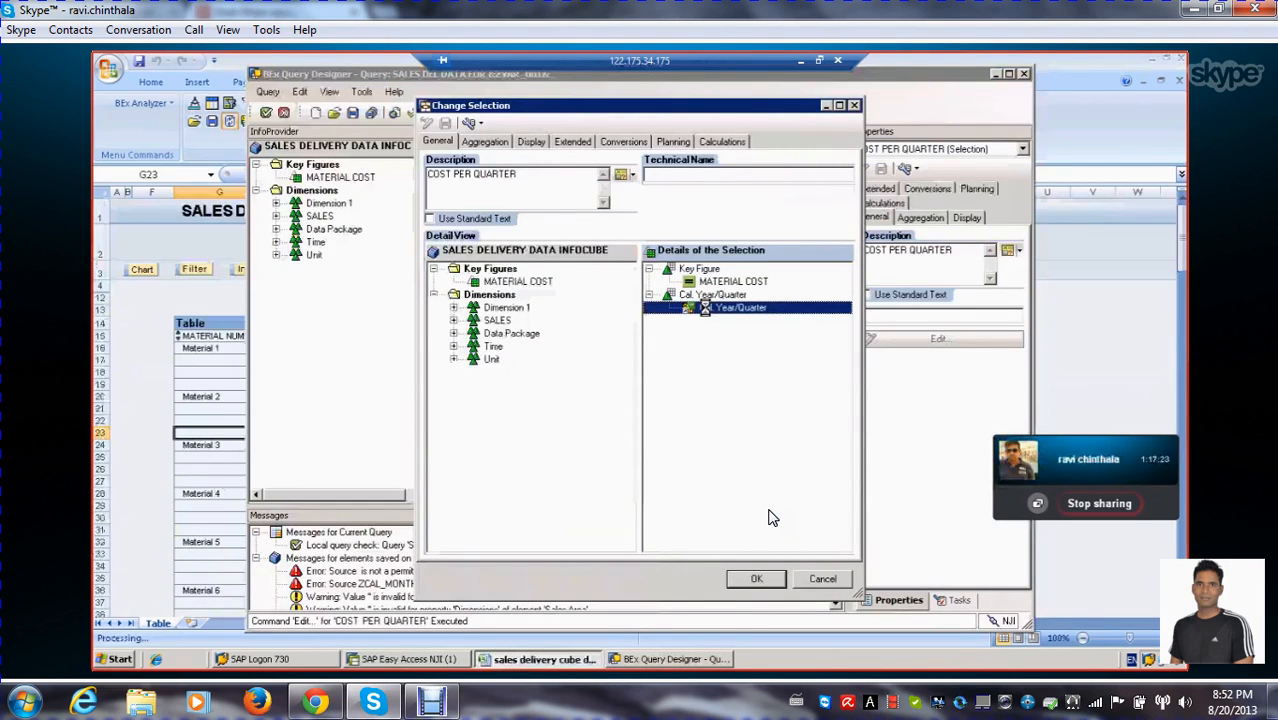
# Restrict Cal. Year/Quarter in the COST PER QUARTER selection to the fixed value Quarter 2 2002 and accept the selection
pyautogui.click(470, 287)
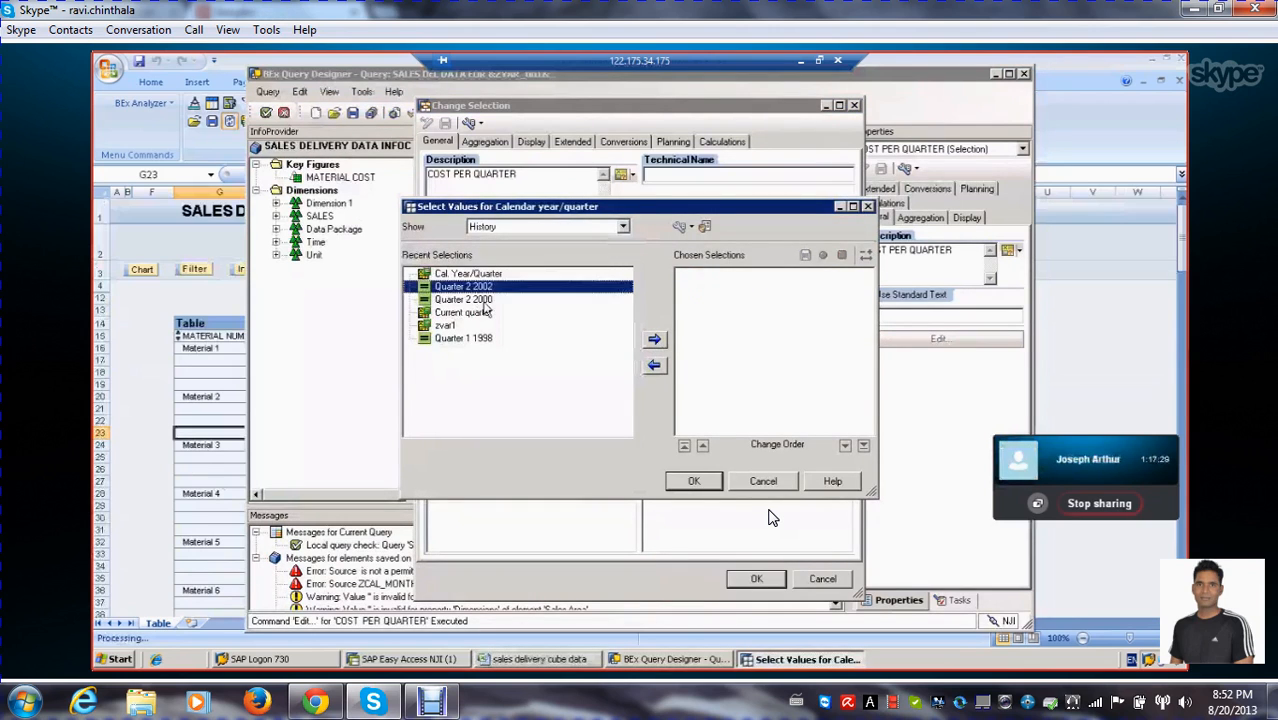
pyautogui.click(654, 339)
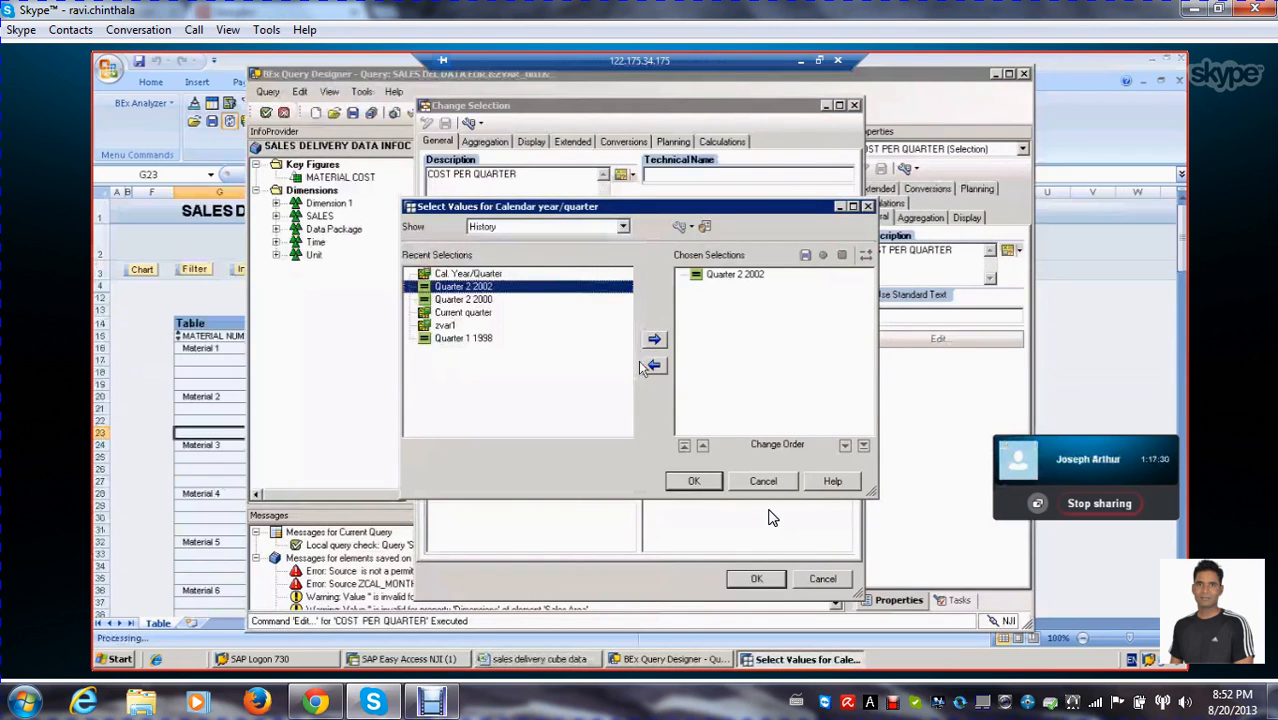
pyautogui.click(694, 479)
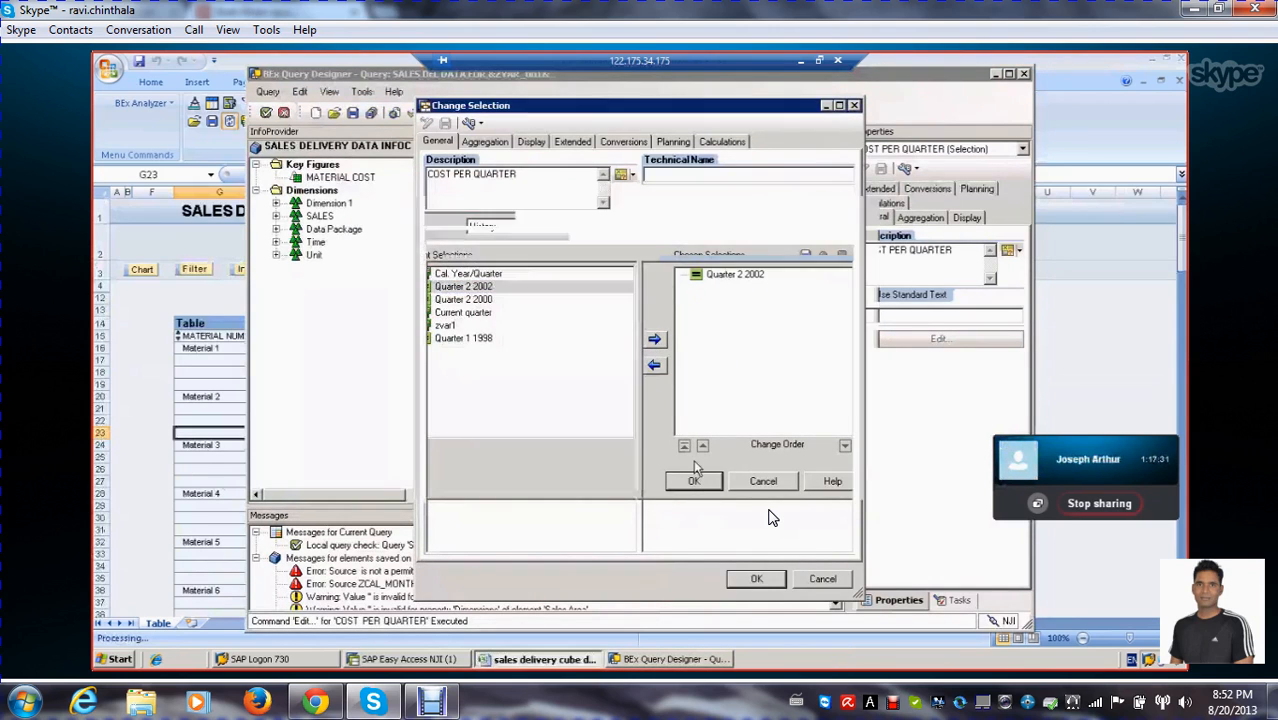
pyautogui.click(757, 580)
# Save the query, run it for quarter 2.2000 and review the COST PER QUARTER column in the results
pyautogui.click(353, 113)
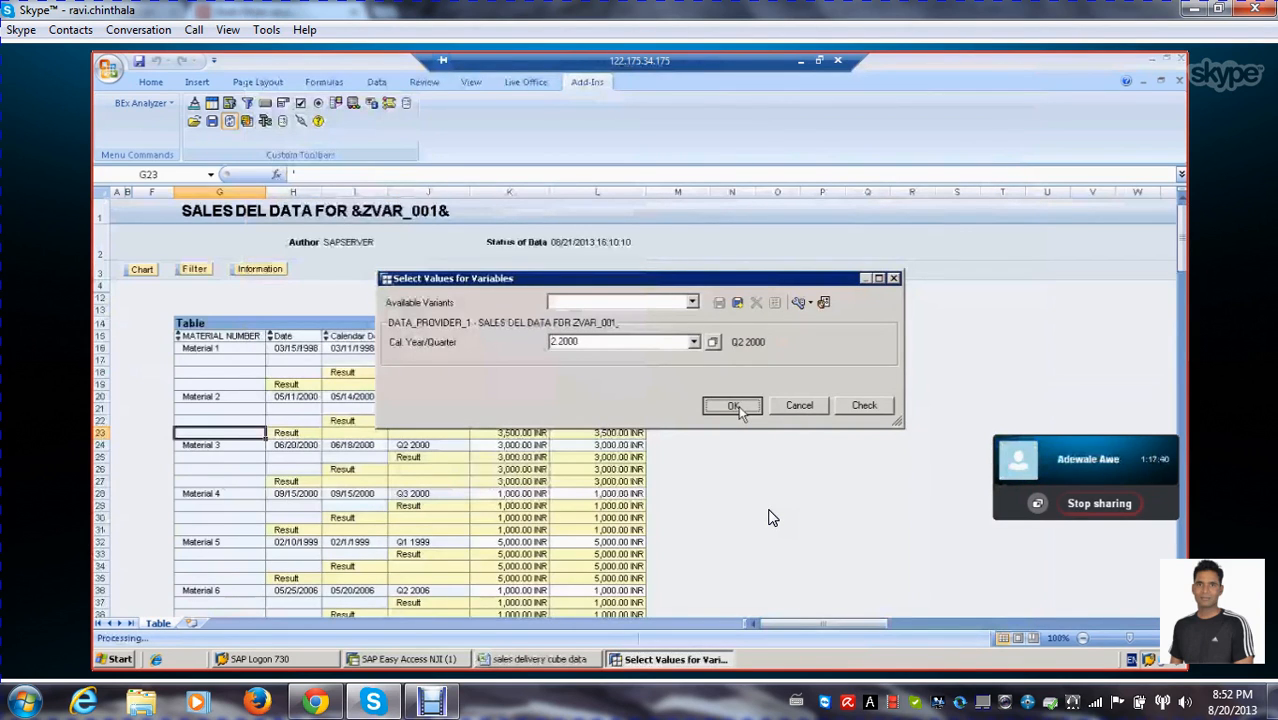
pyautogui.click(734, 407)
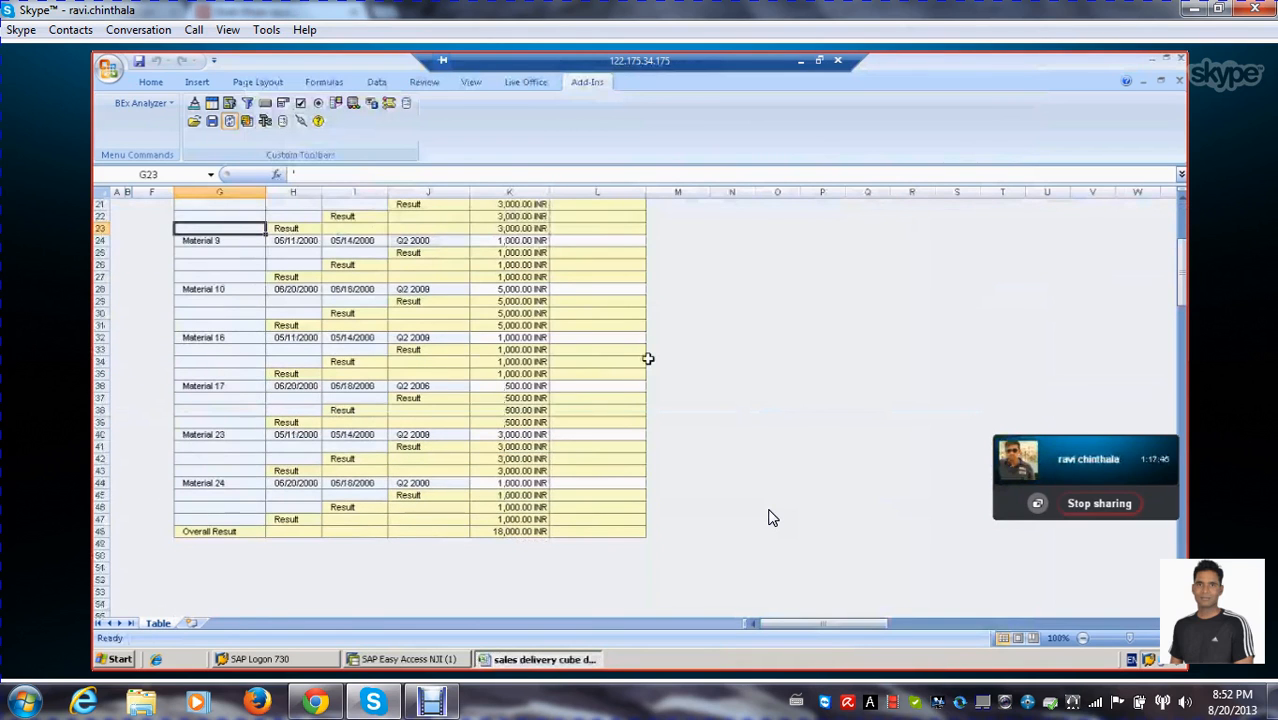
pyautogui.scroll(3, 648, 358)
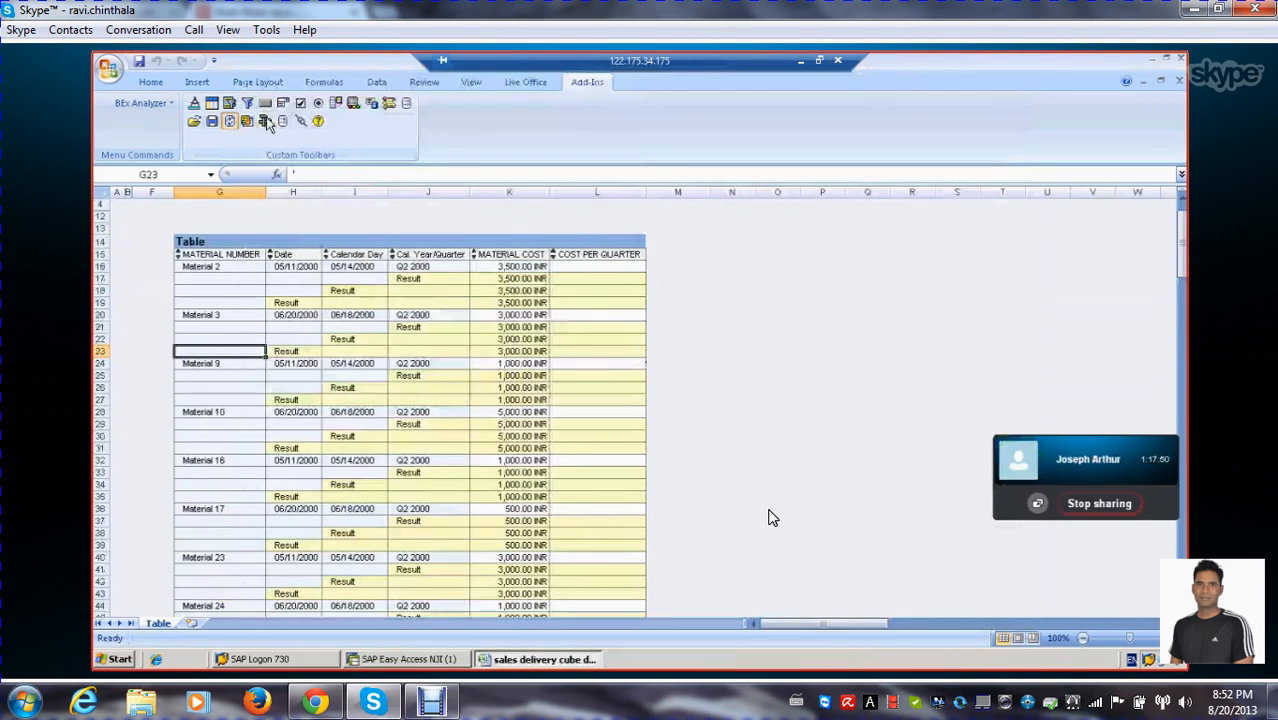
# Rerun the query for all quarters and review the COST PER QUARTER values down to Material 30 and the overall result
pyautogui.click(264, 120)
pyautogui.click(288, 147)
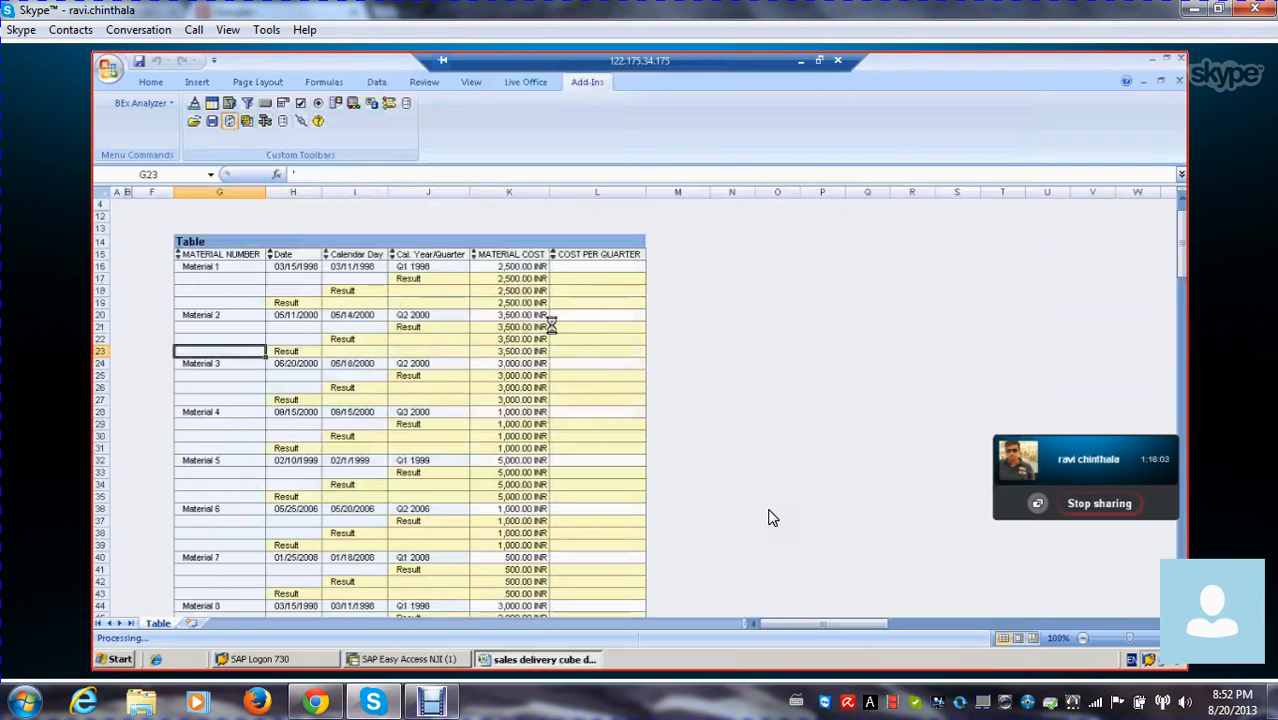
pyautogui.scroll(-10, 768, 517)
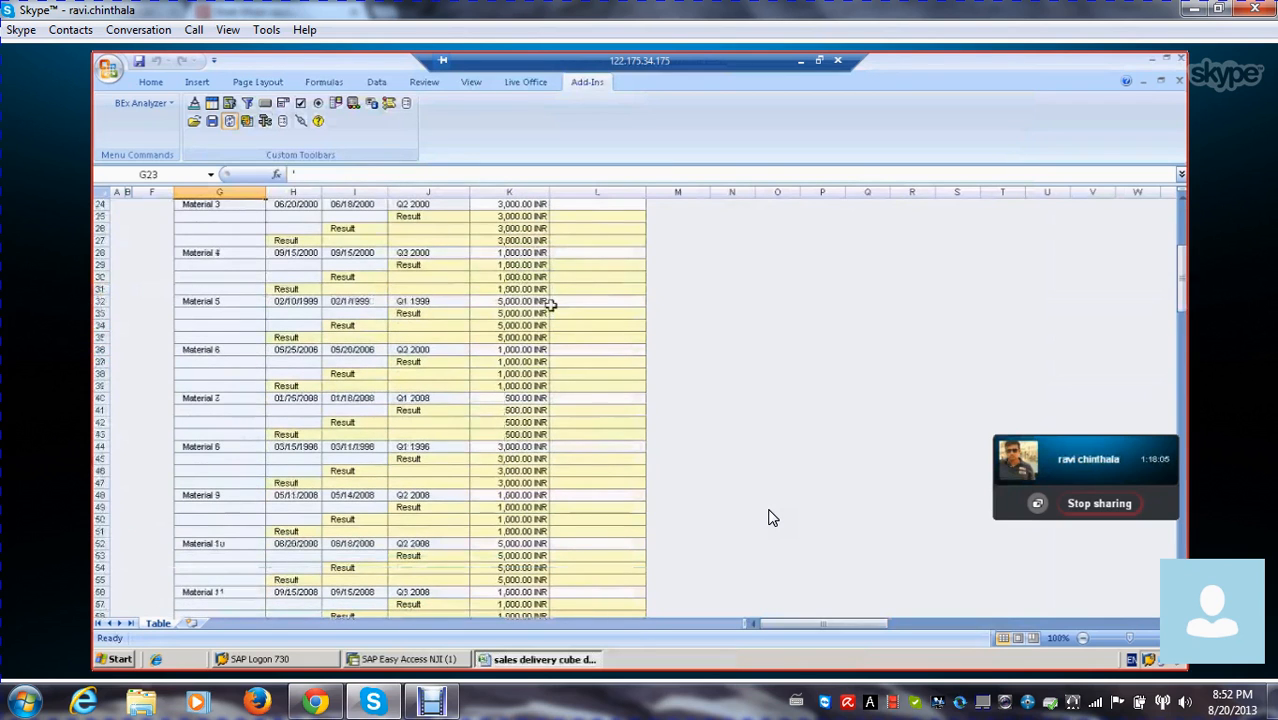
pyautogui.scroll(-17, 768, 517)
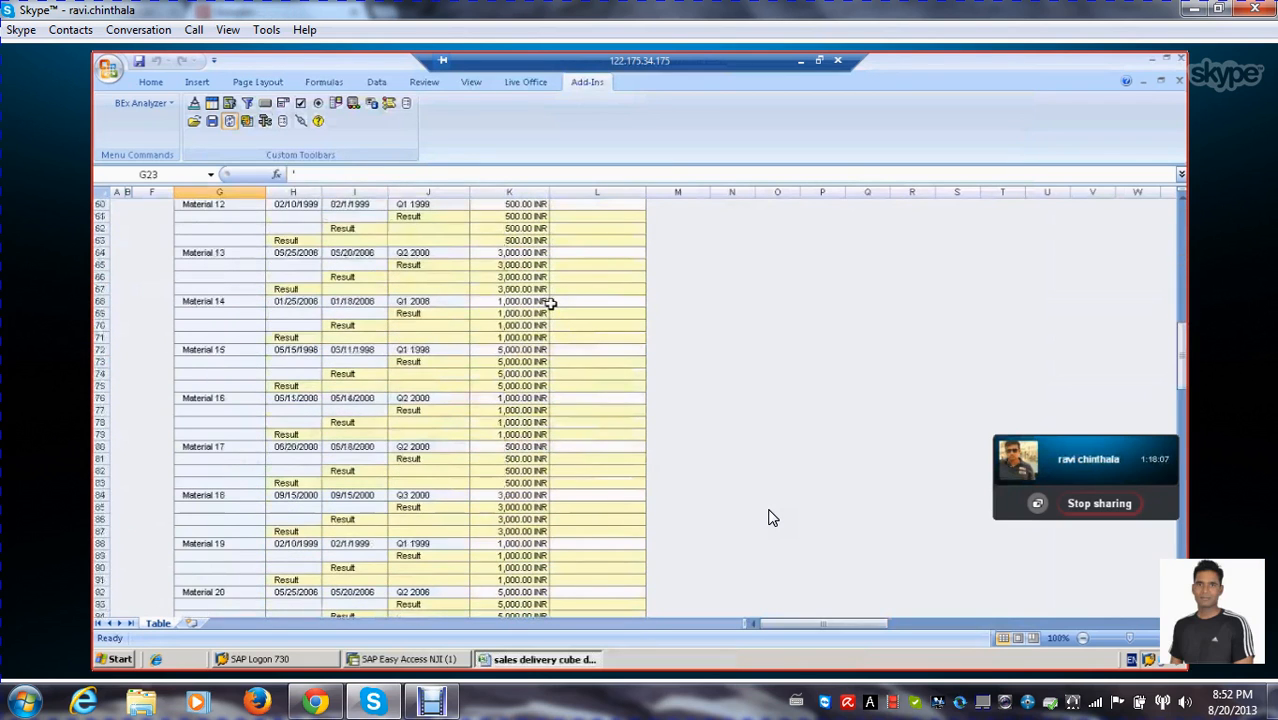
pyautogui.scroll(-6, 768, 517)
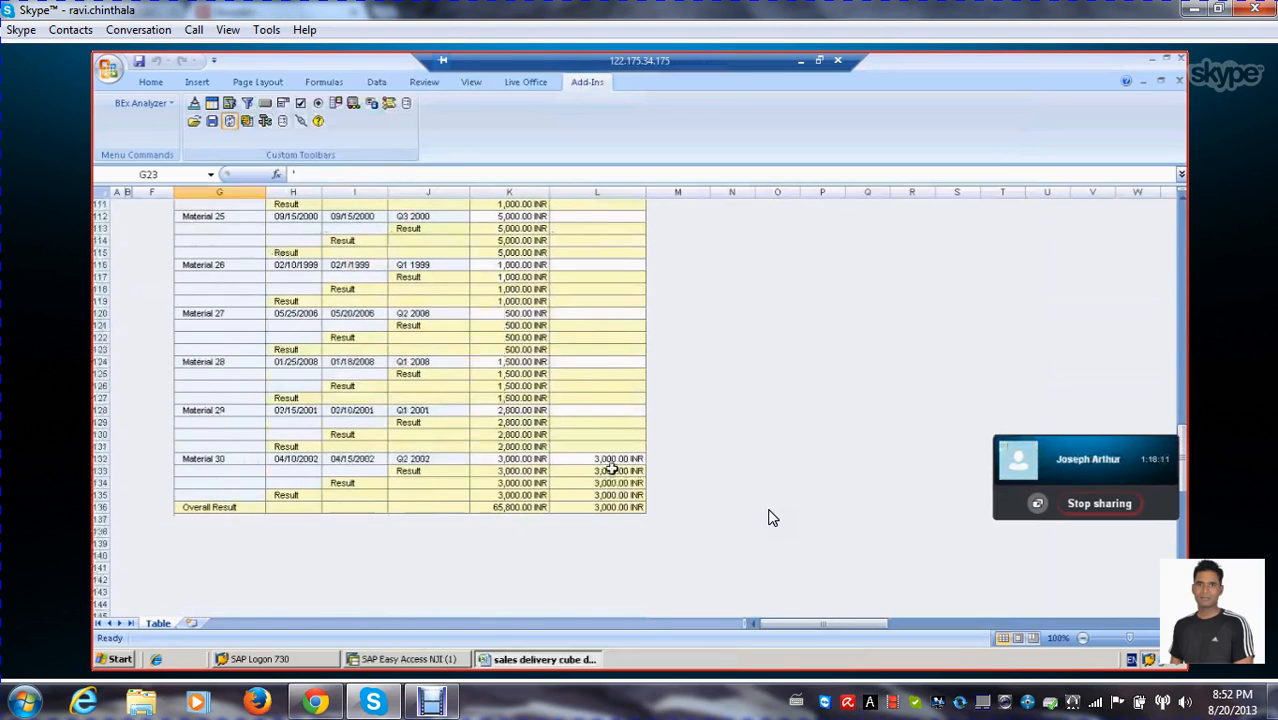
pyautogui.click(600, 494)
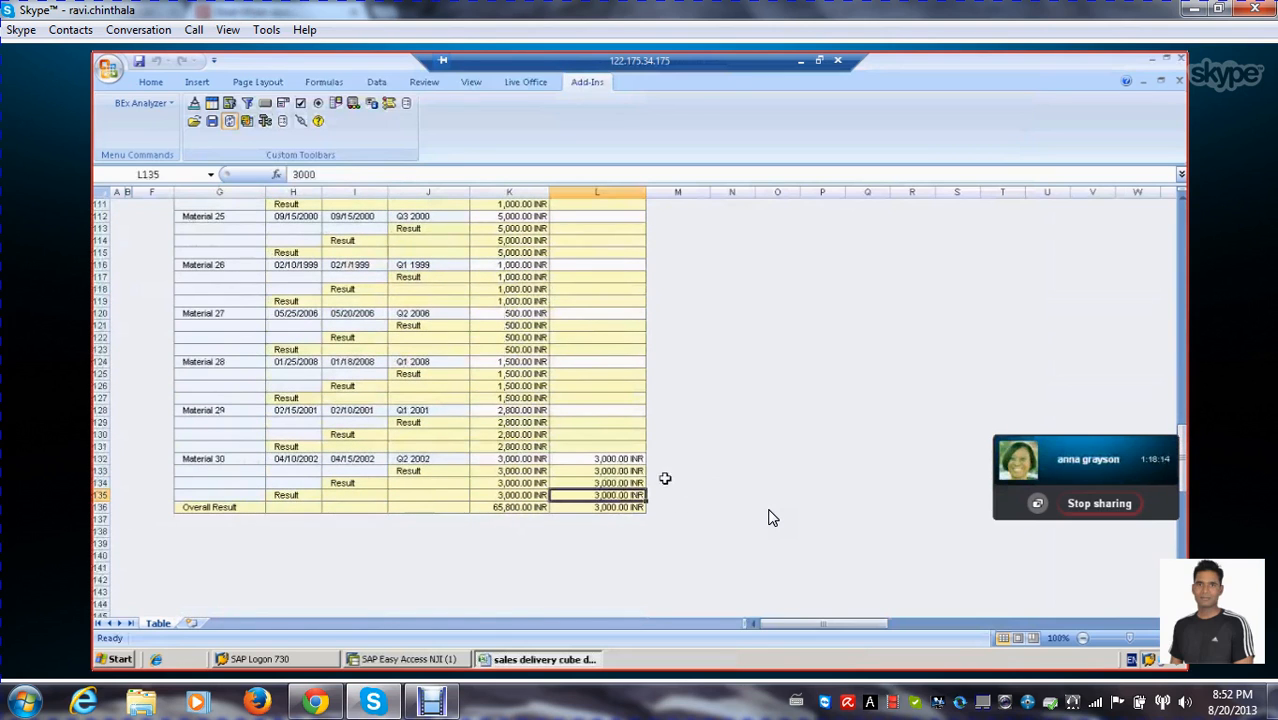
pyautogui.click(622, 459)
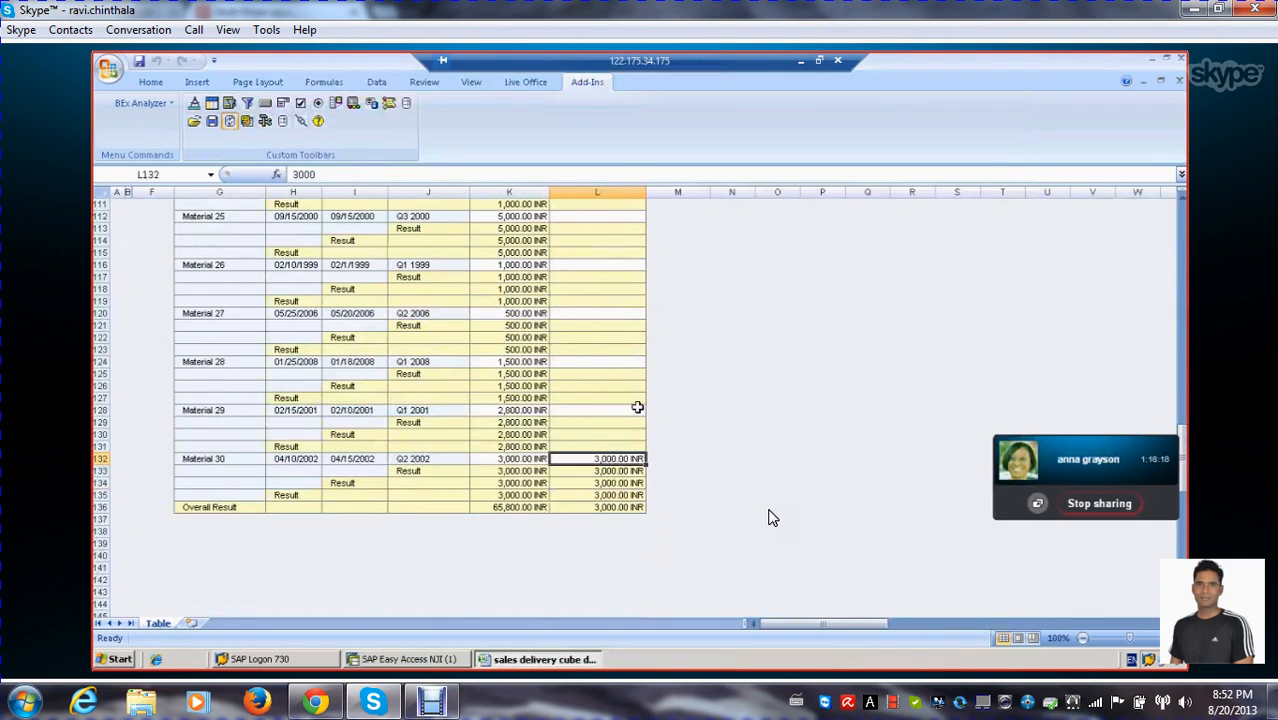
pyautogui.scroll(16, 632, 410)
pyautogui.scroll(9, 632, 410)
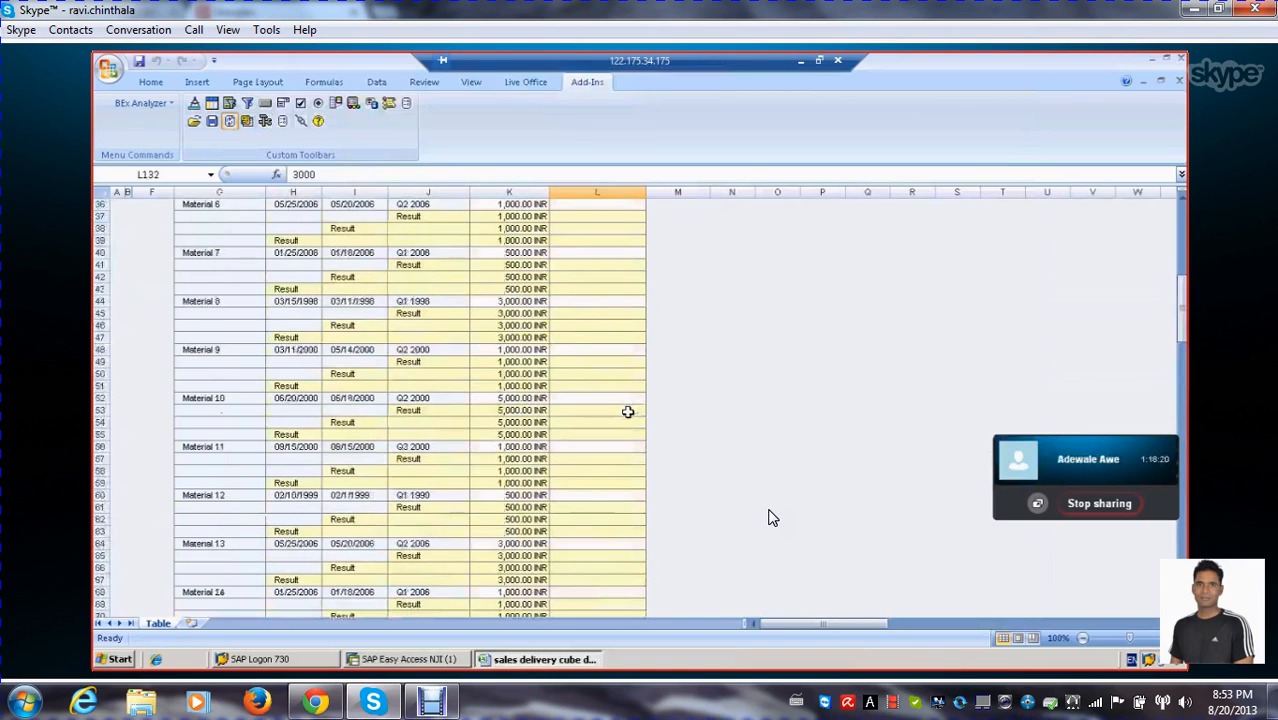
pyautogui.scroll(12, 628, 411)
# Open the query for editing and inspect the Cal. Year/Quarter restriction in the COST PER QUARTER selection, leaving it unchanged
pyautogui.click(240, 372)
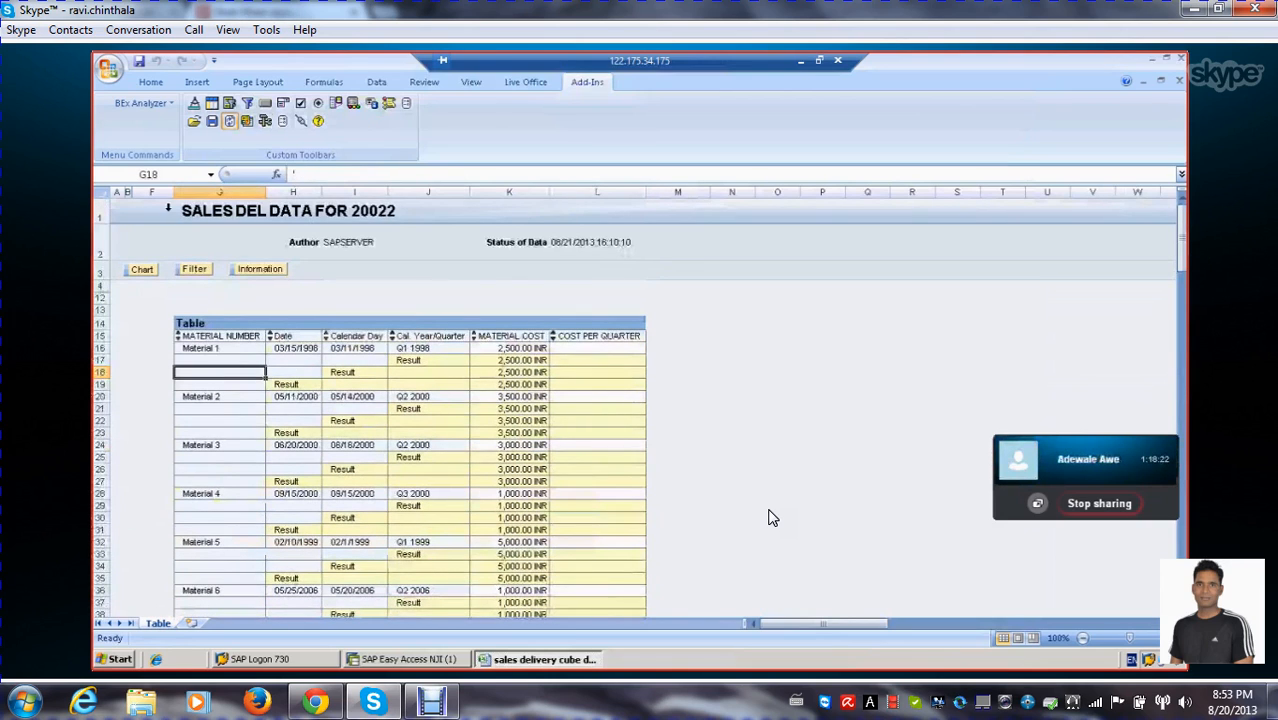
pyautogui.click(266, 121)
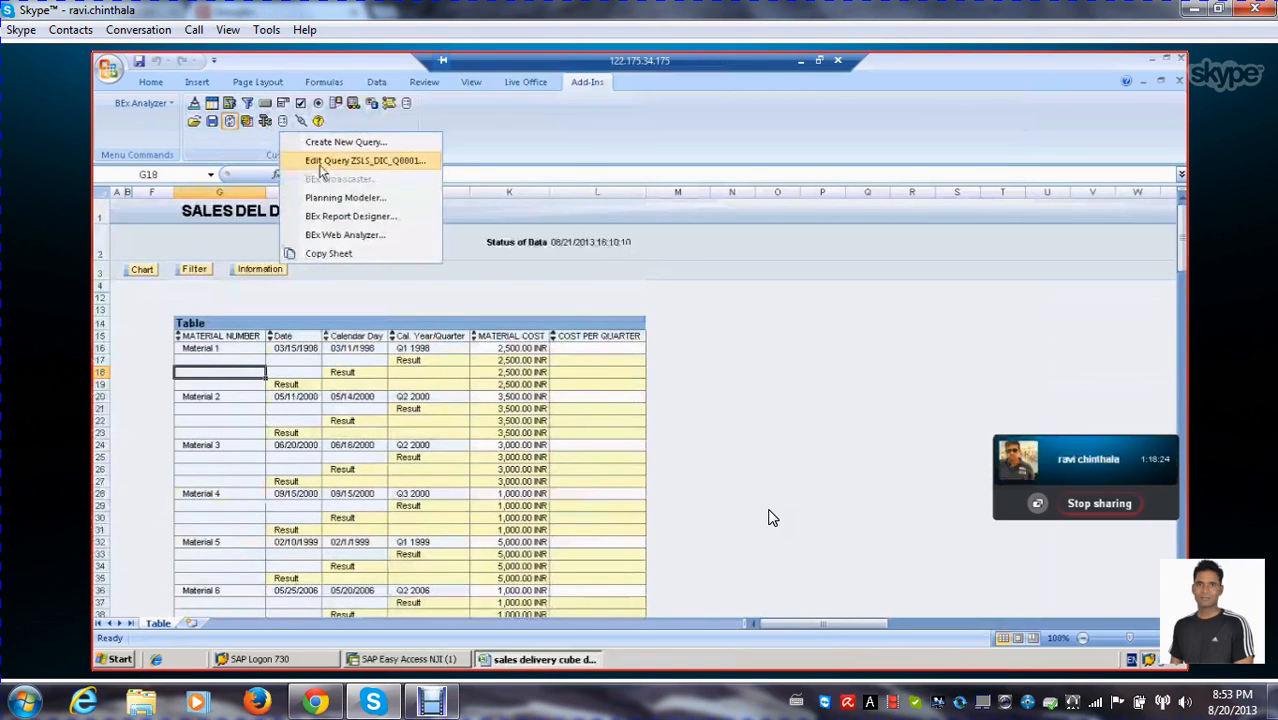
pyautogui.click(310, 159)
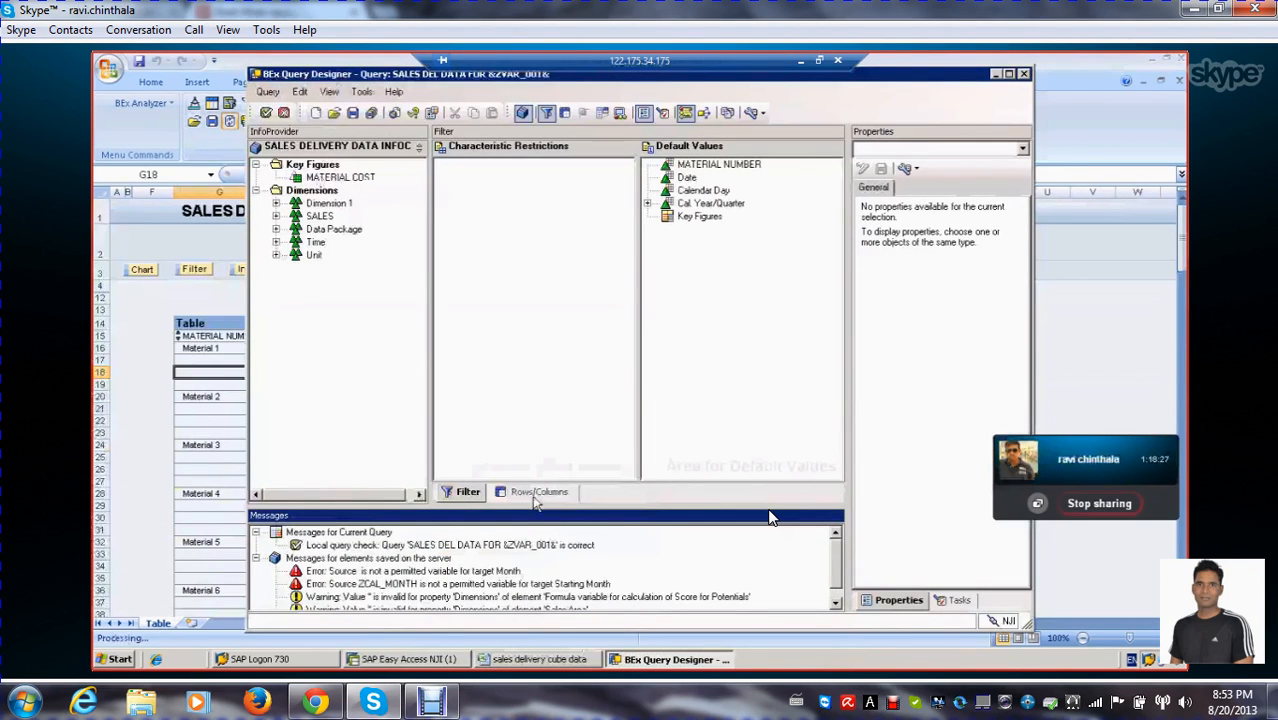
pyautogui.click(538, 492)
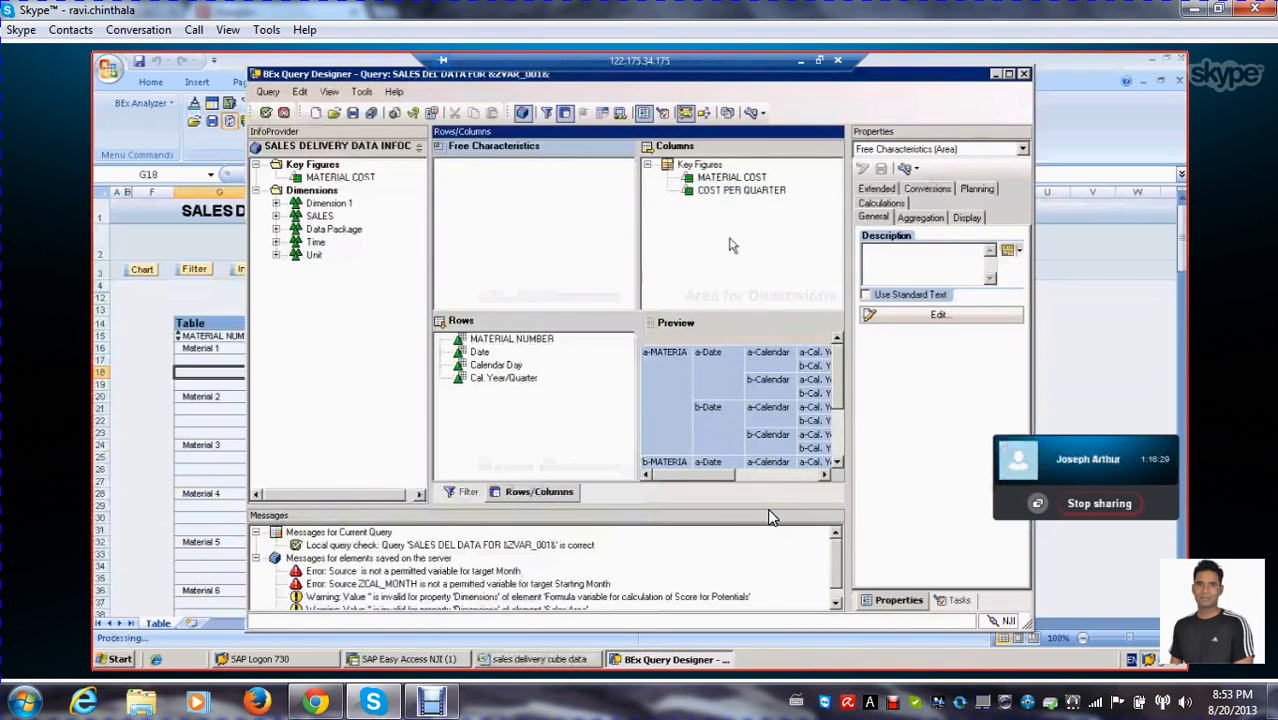
pyautogui.doubleClick(741, 190)
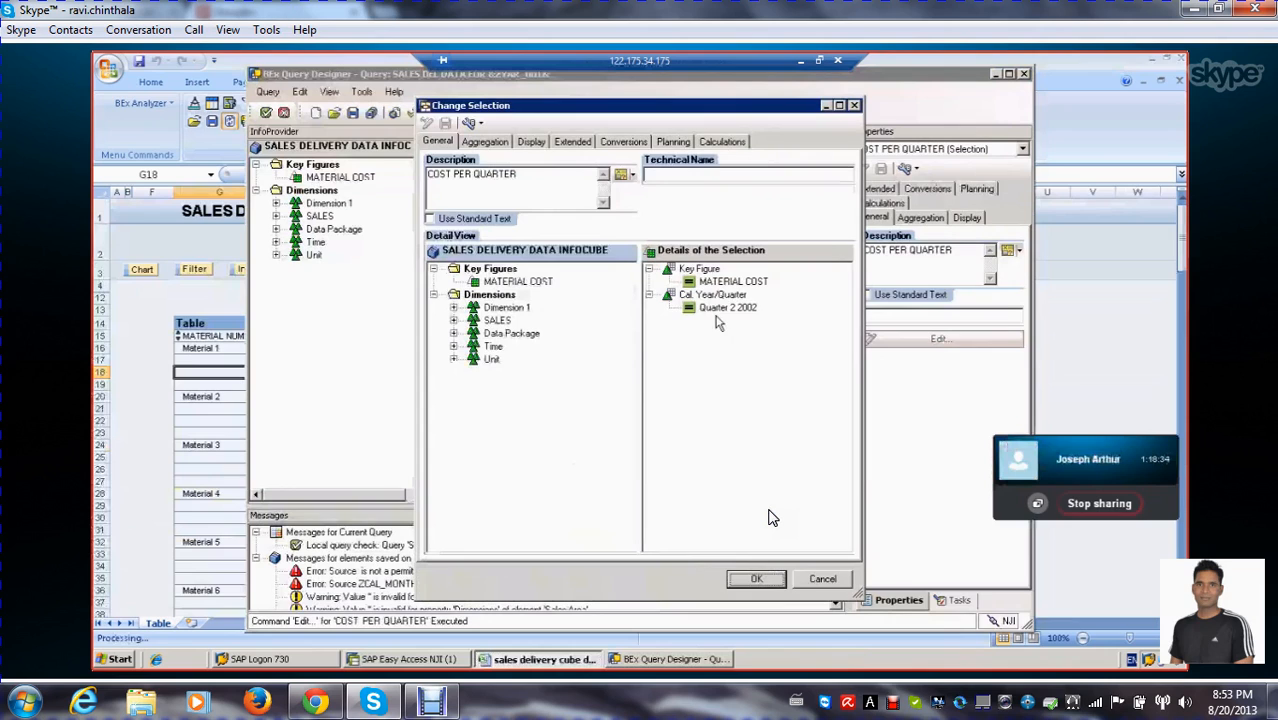
pyautogui.click(722, 309)
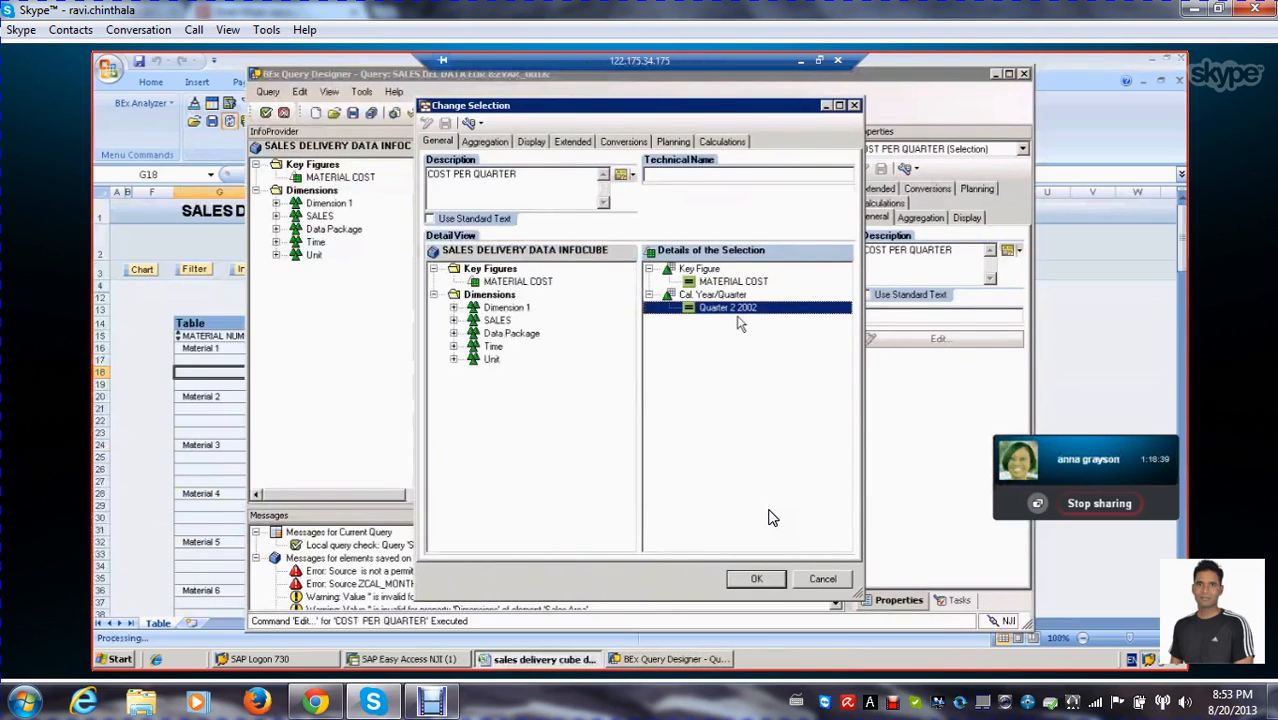
pyautogui.click(834, 579)
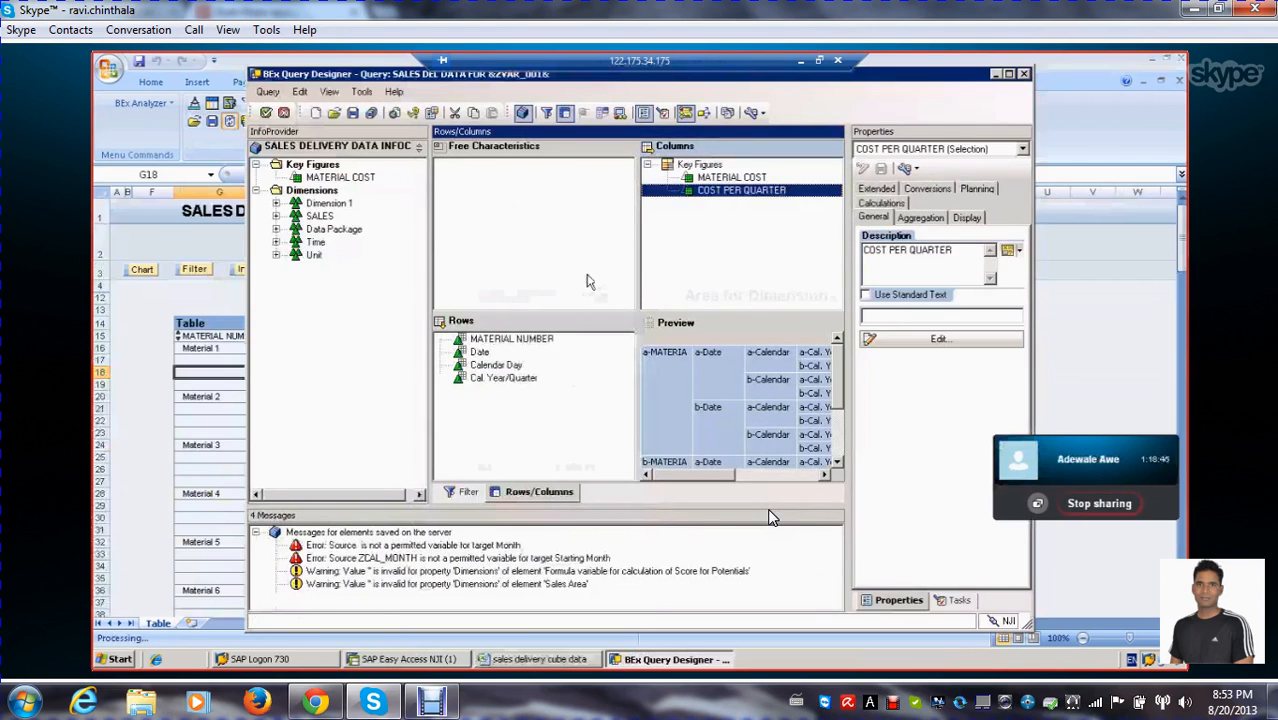
# Save and run the query, then close the results workbook
pyautogui.click(267, 114)
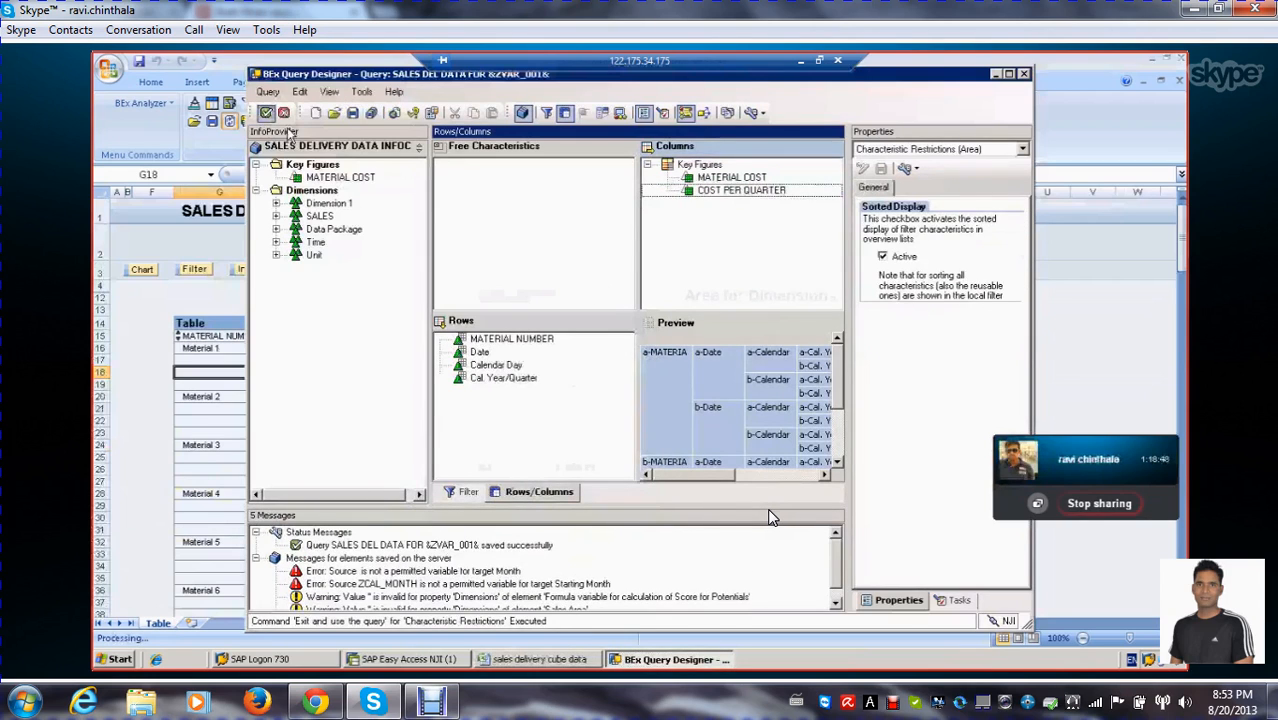
pyautogui.press('Return')
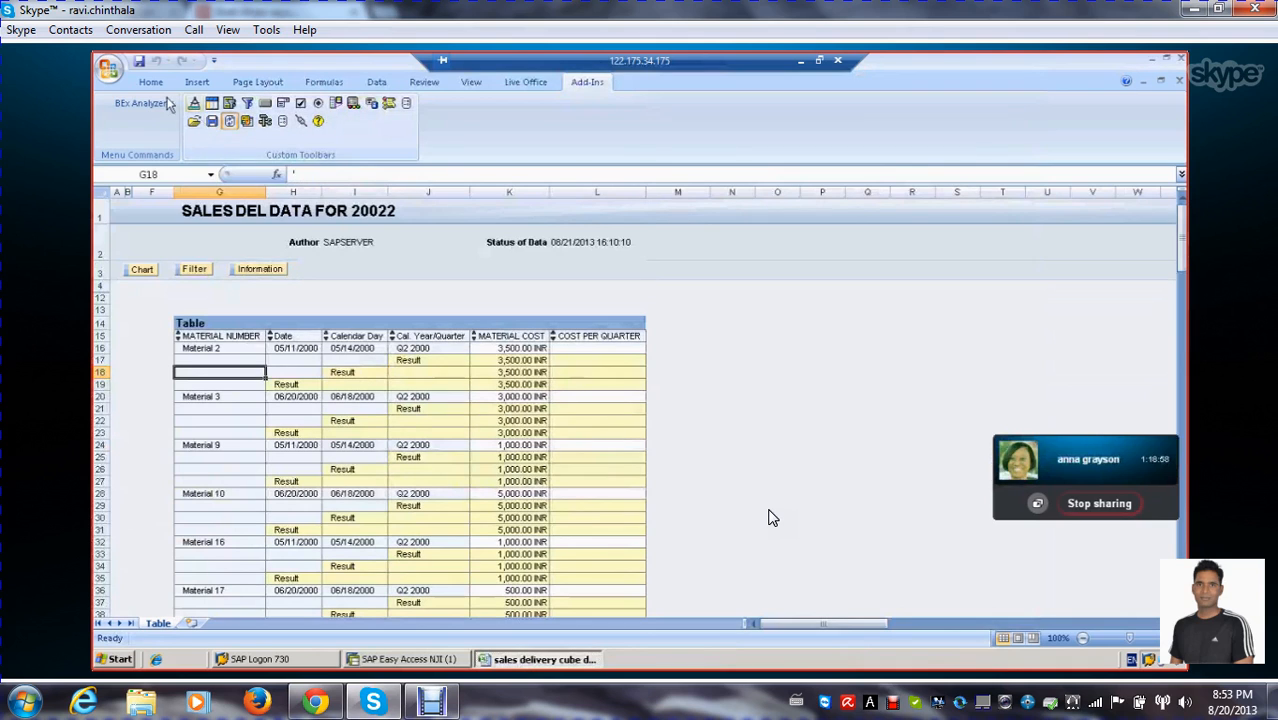
pyautogui.click(107, 70)
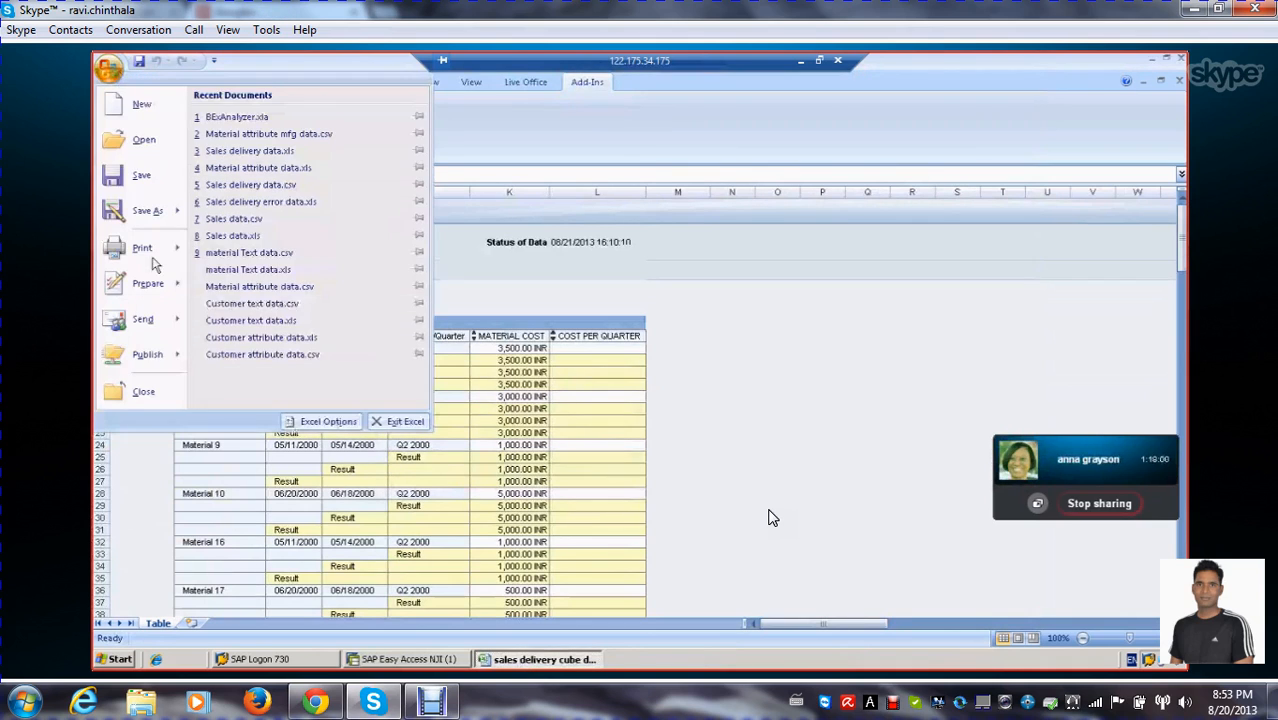
pyautogui.click(160, 398)
pyautogui.click(640, 394)
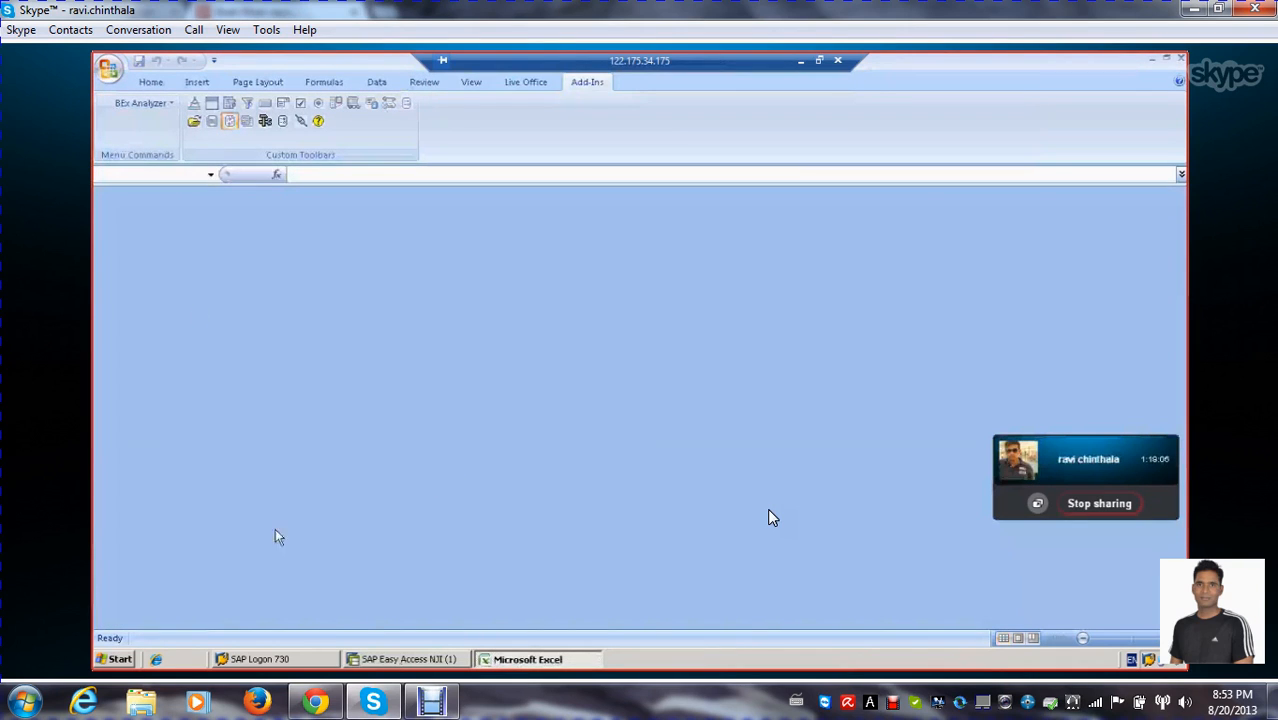
# Look for existing BEx workbooks under Favorites, Roles and History, then cancel opening a workbook
pyautogui.click(801, 63)
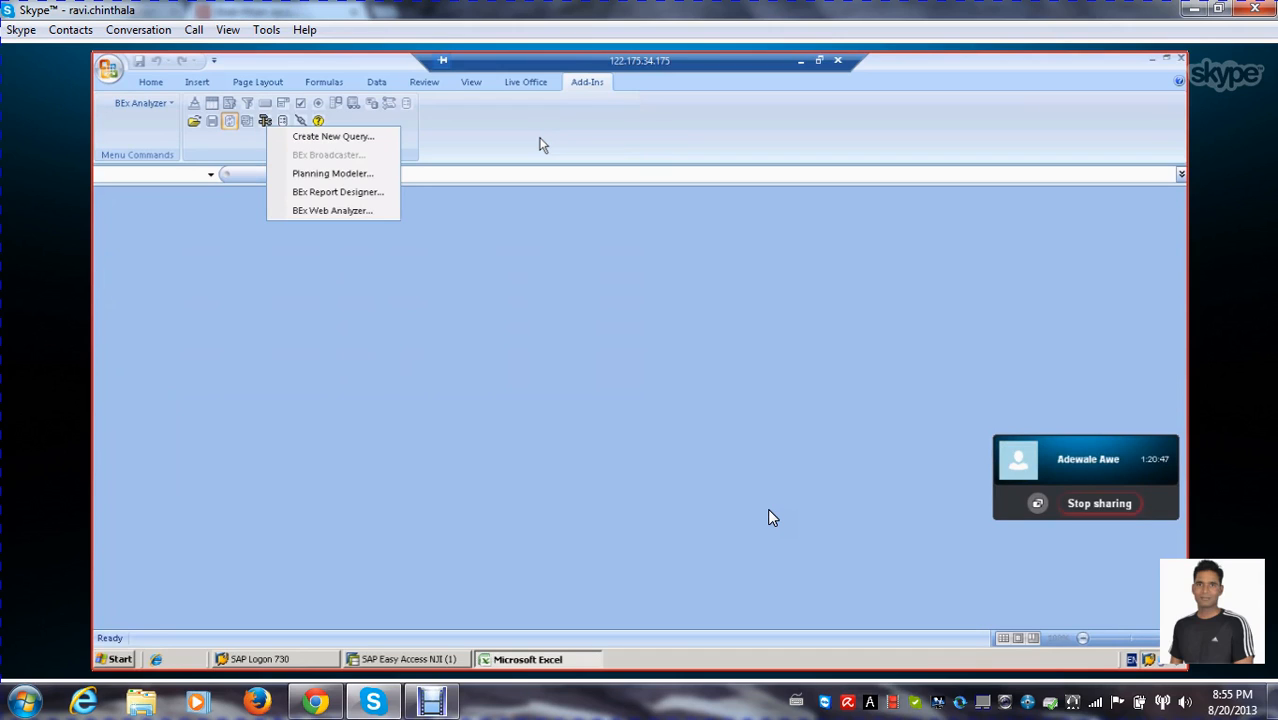
pyautogui.click(512, 134)
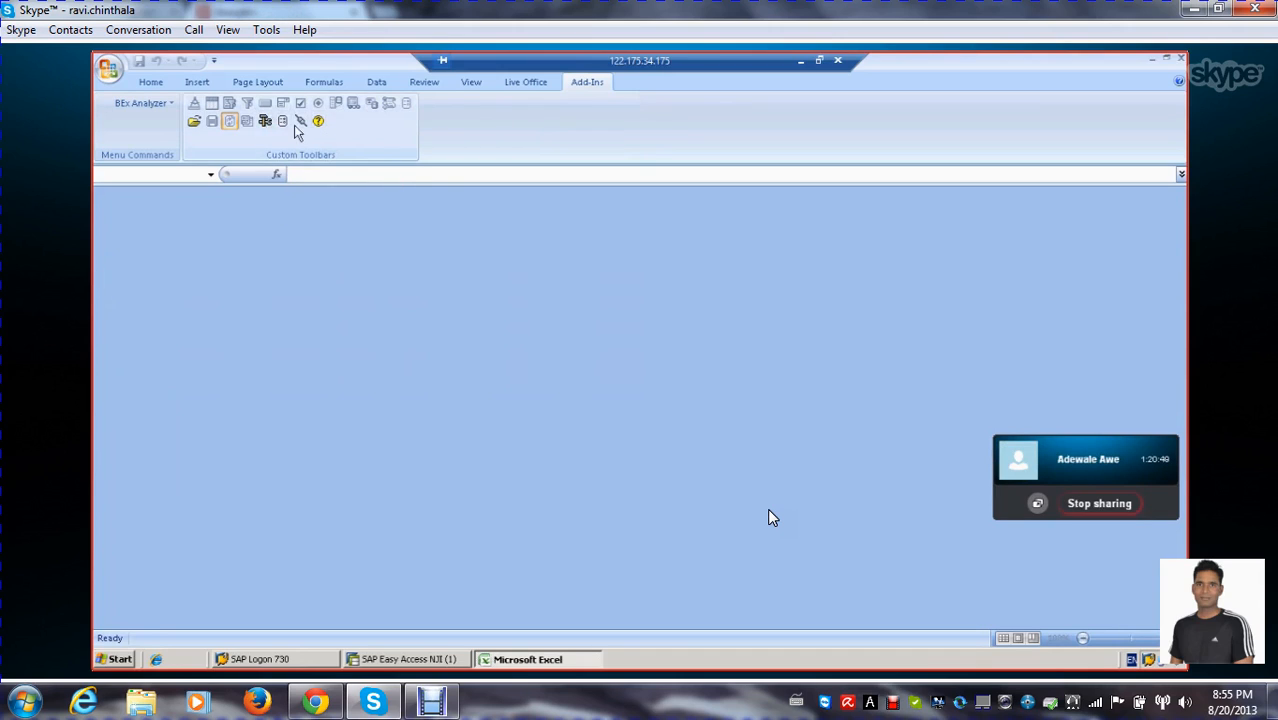
pyautogui.click(195, 124)
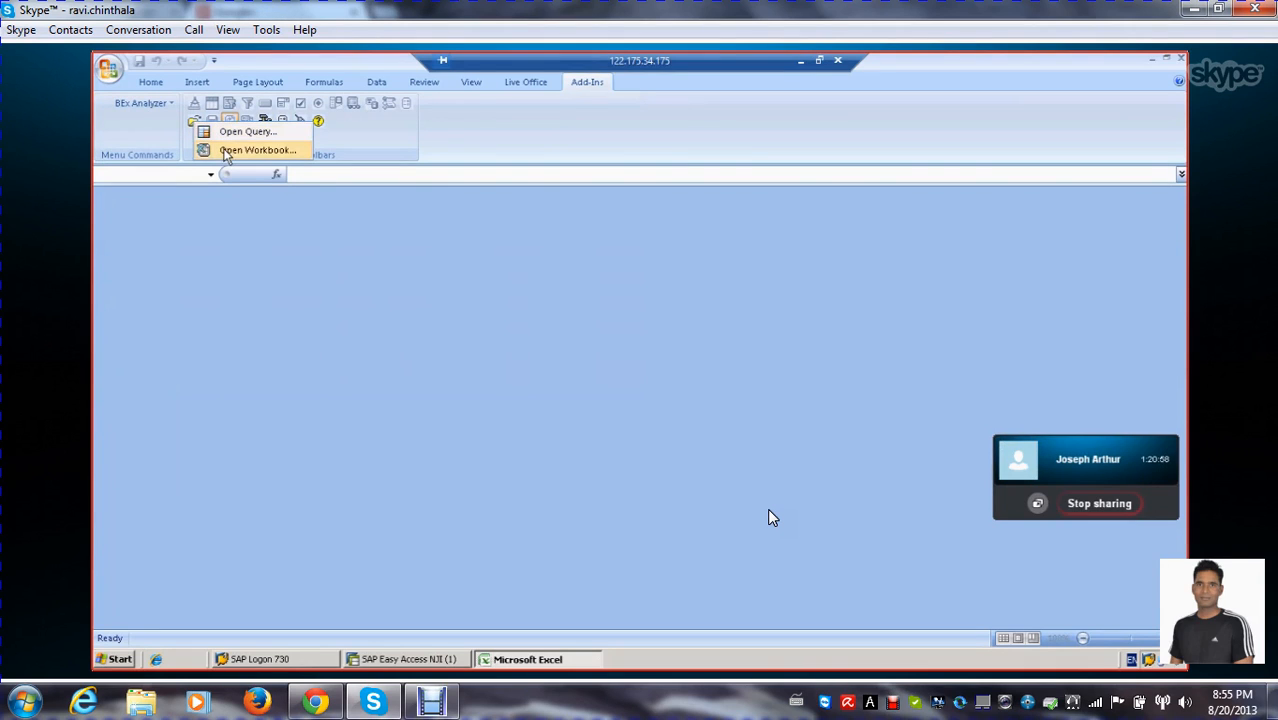
pyautogui.click(226, 152)
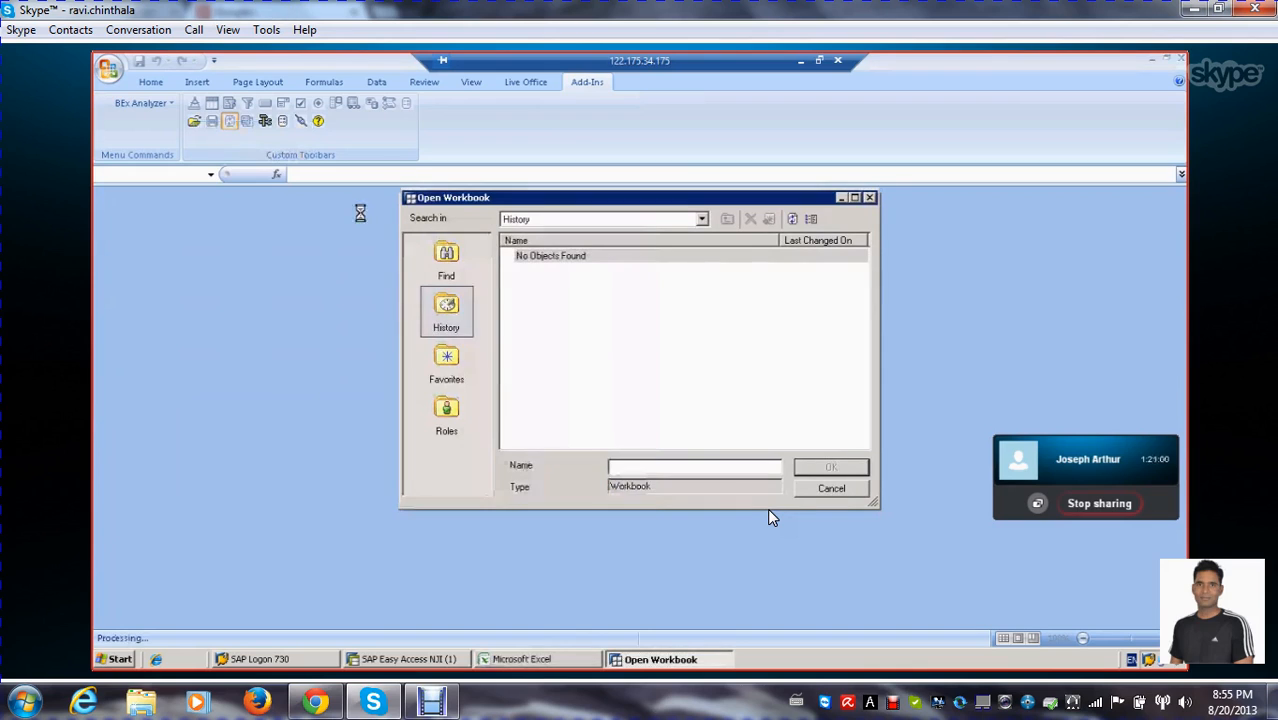
pyautogui.click(455, 381)
pyautogui.click(447, 418)
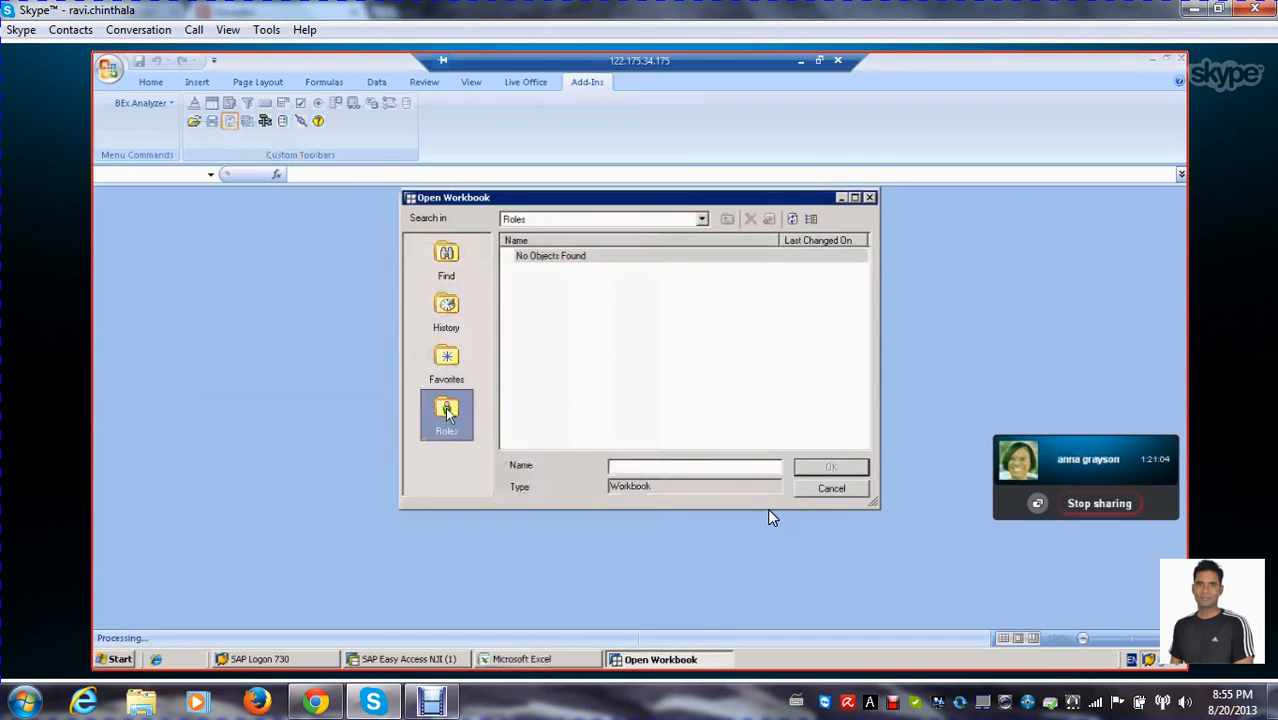
pyautogui.click(449, 310)
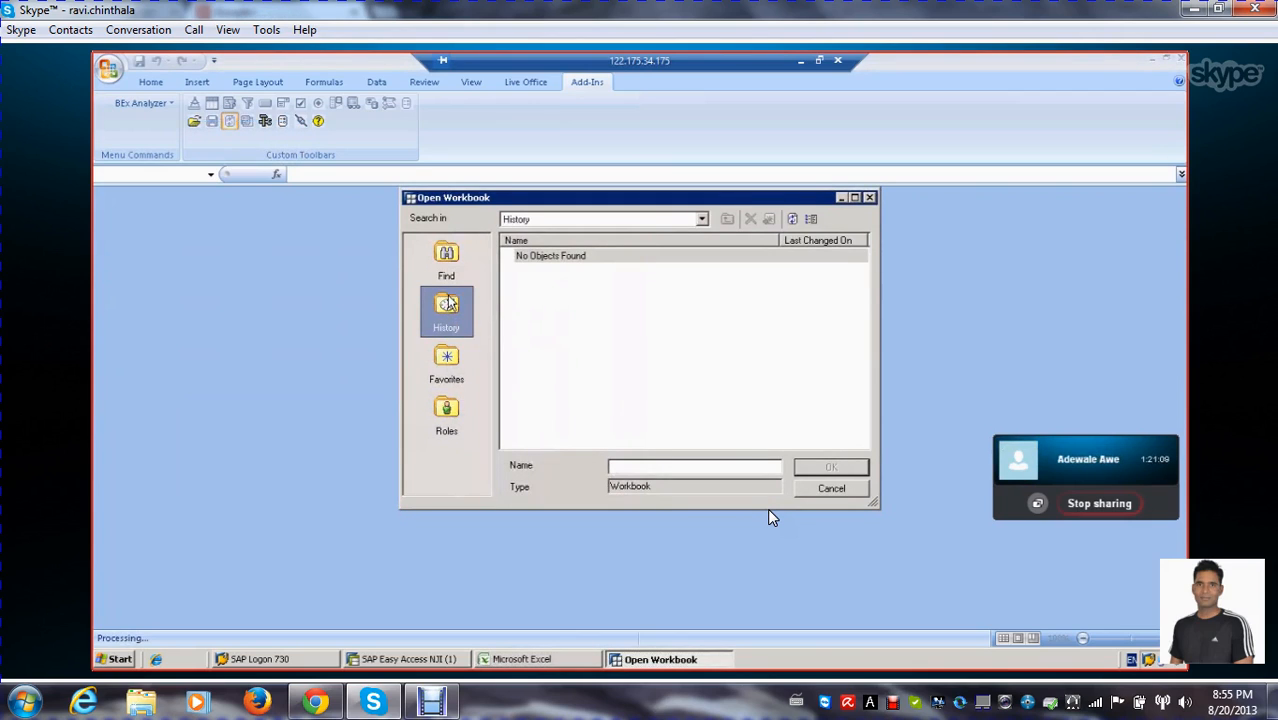
pyautogui.click(834, 489)
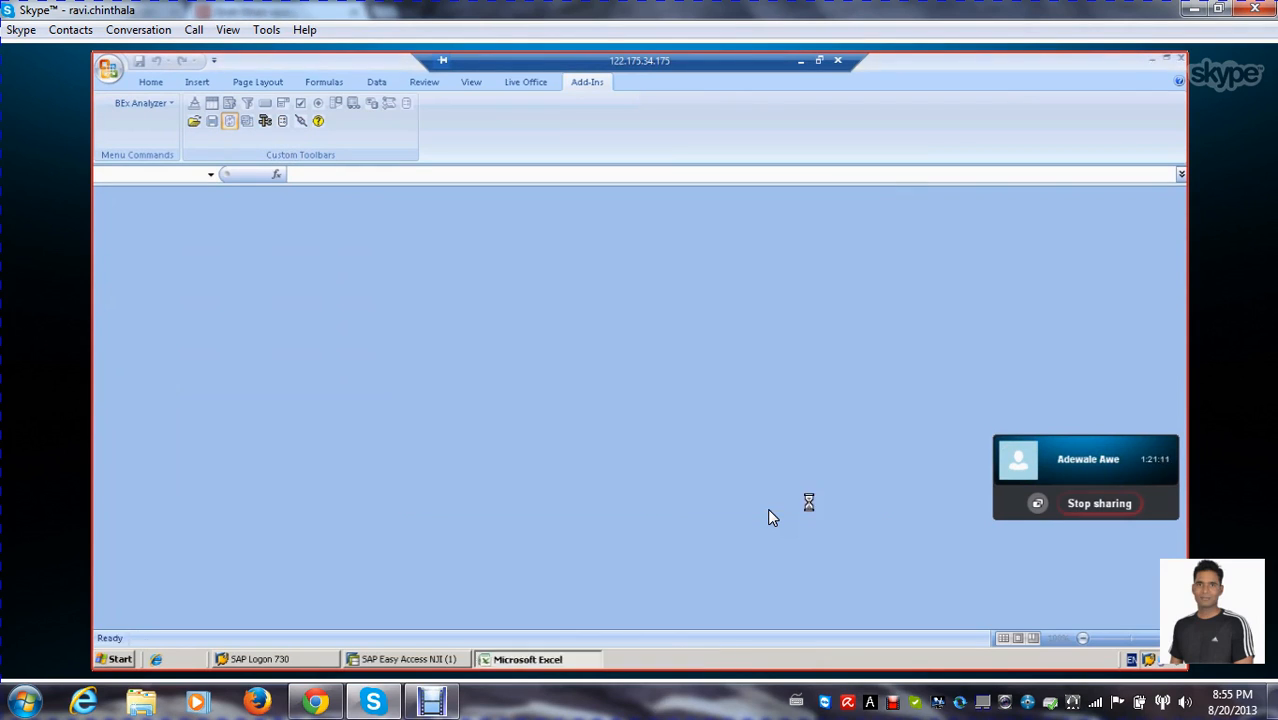
pyautogui.click(194, 123)
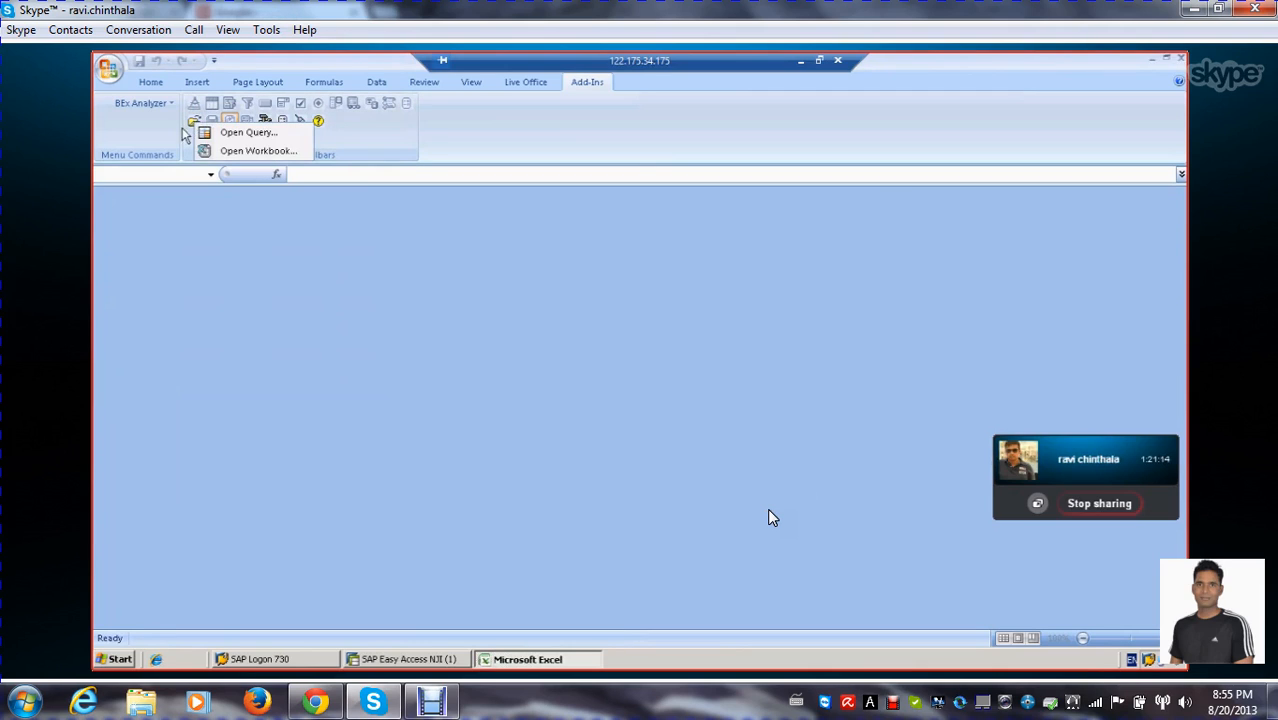
pyautogui.click(265, 145)
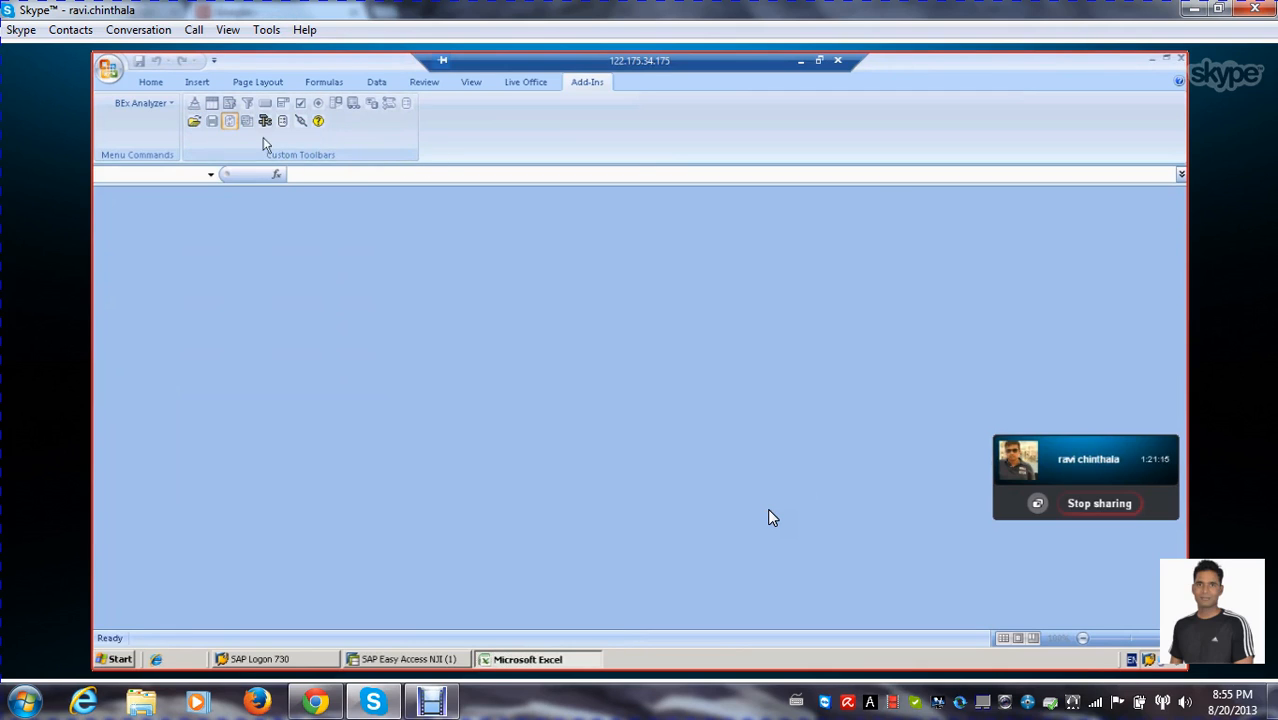
# Create a new blank workbook
pyautogui.click(107, 70)
pyautogui.click(137, 108)
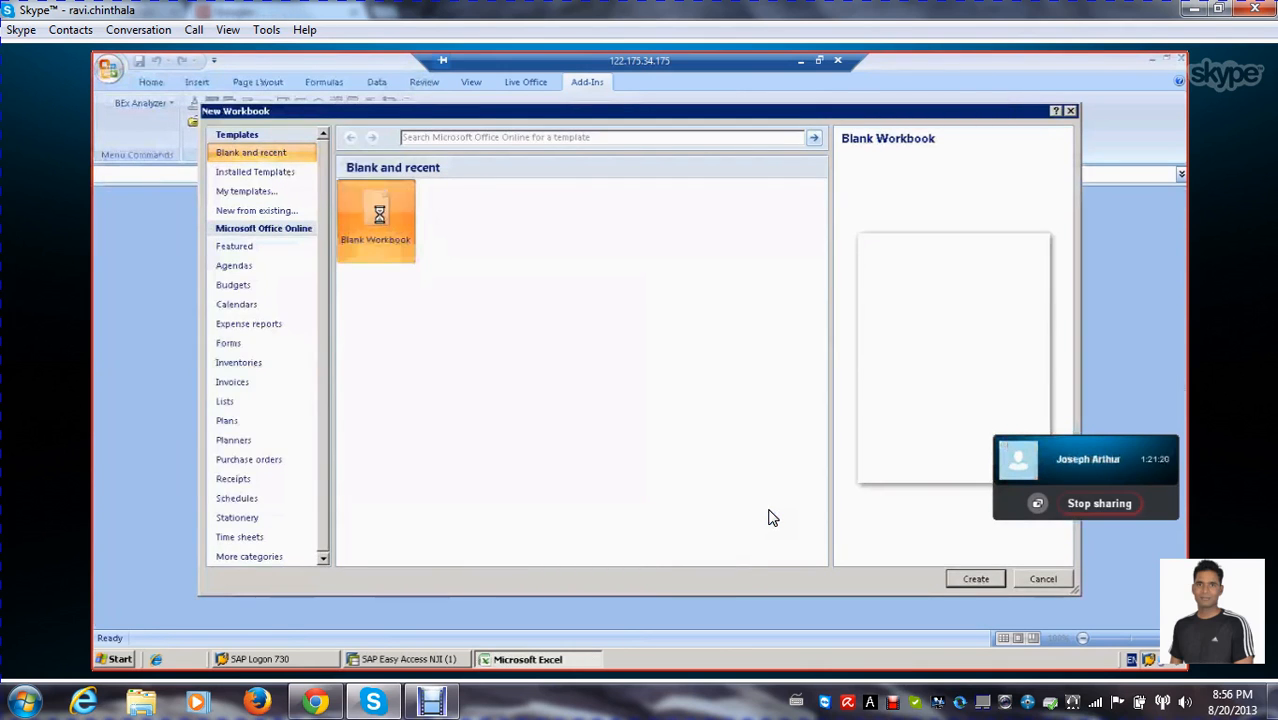
pyautogui.doubleClick(362, 208)
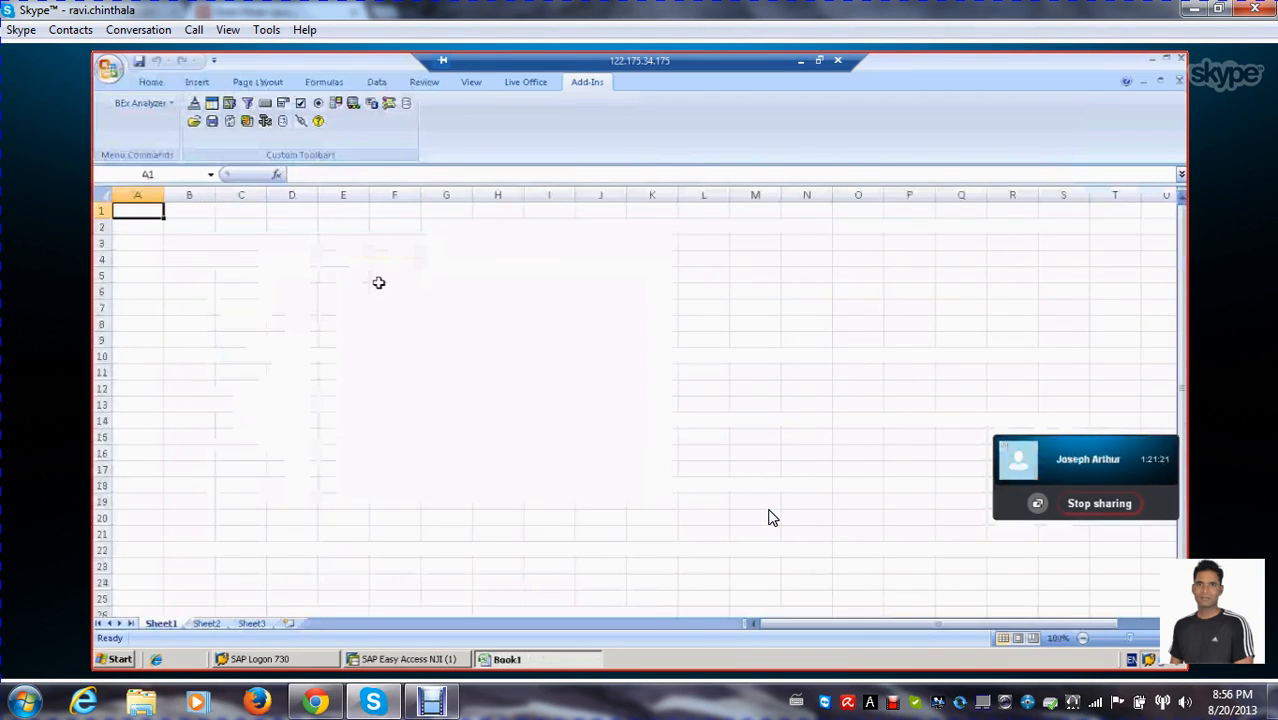
# Fill the range A1:T12 on Sheet1 with the darkest olive green theme colour and deselect the range
pyautogui.moveTo(140, 211); pyautogui.dragTo(1118, 384)
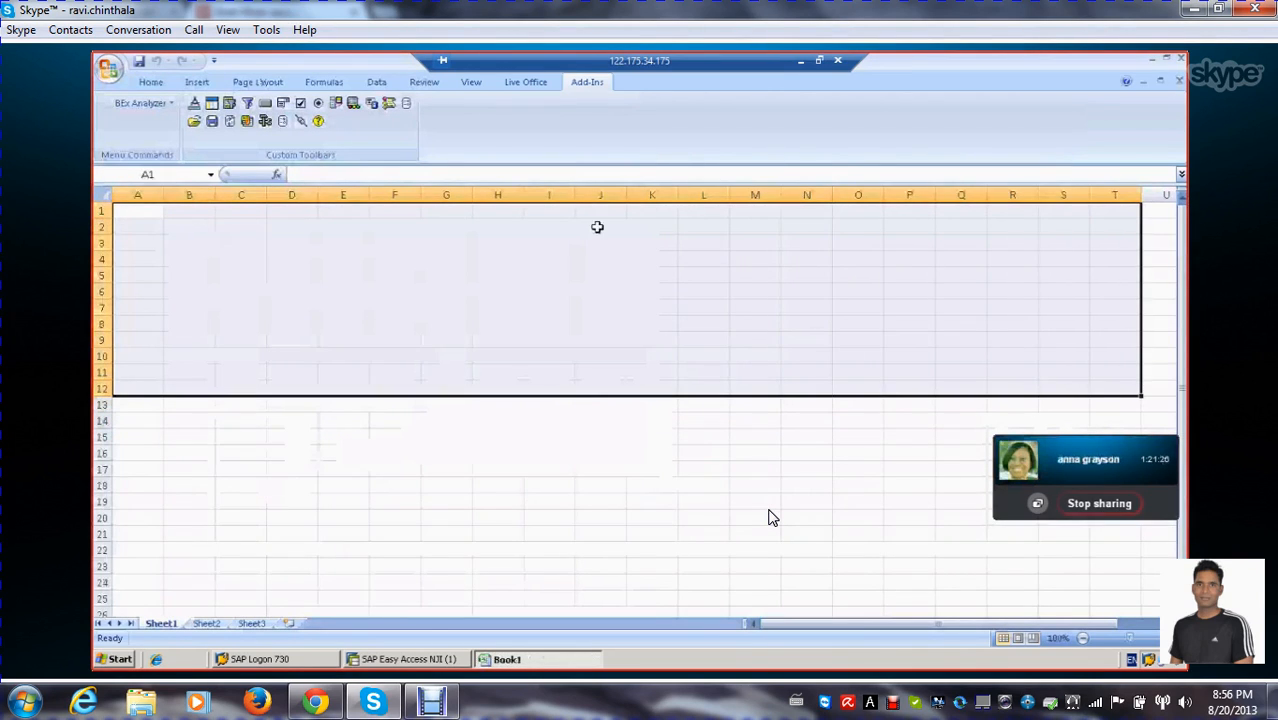
pyautogui.click(150, 81)
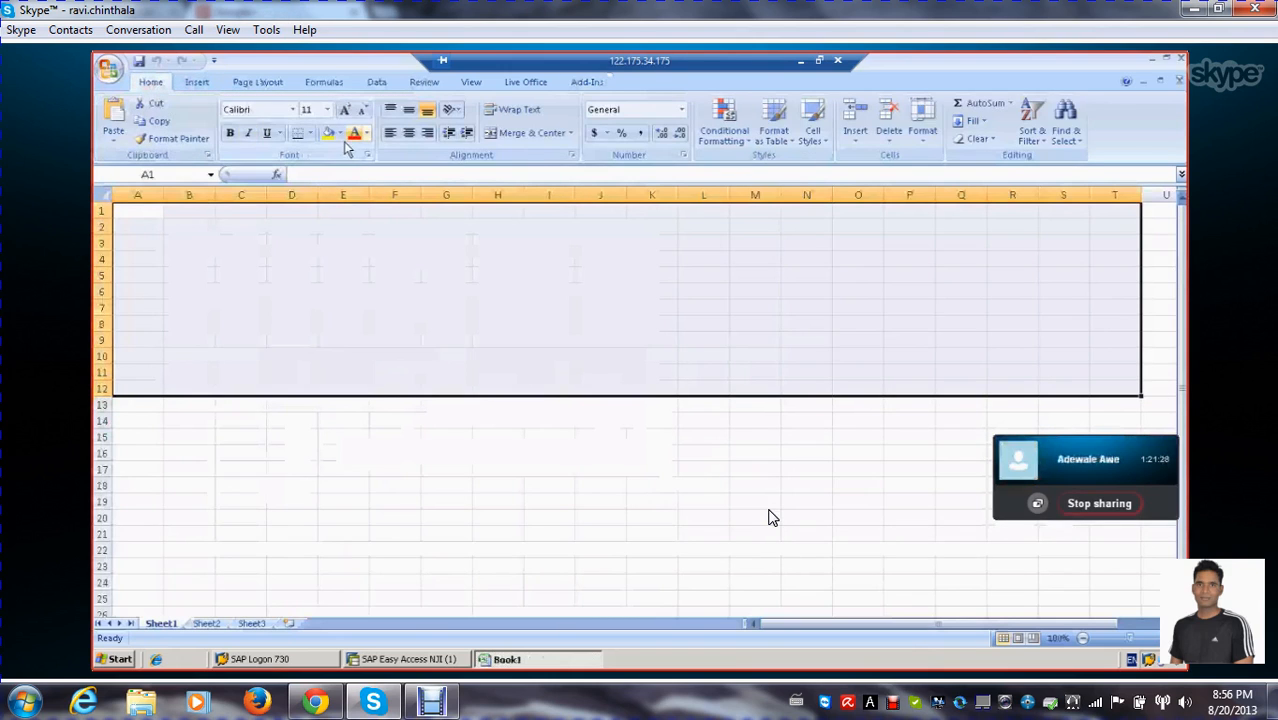
pyautogui.click(340, 133)
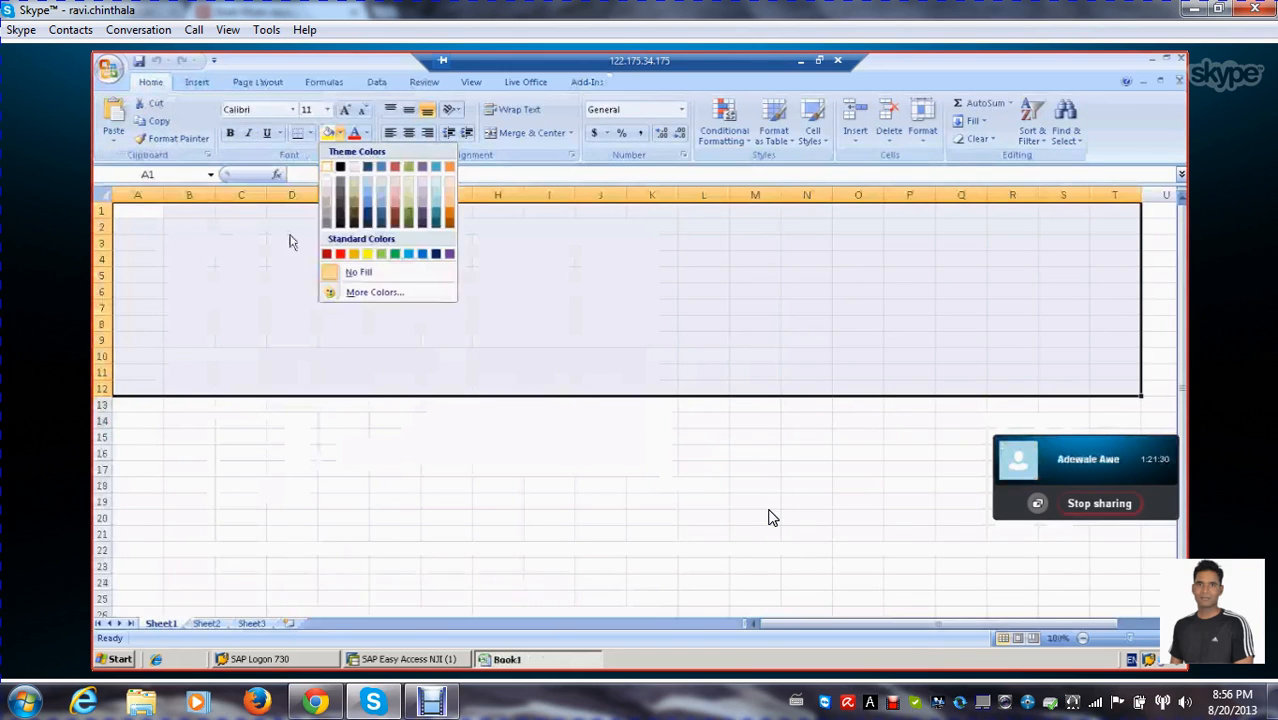
pyautogui.click(409, 222)
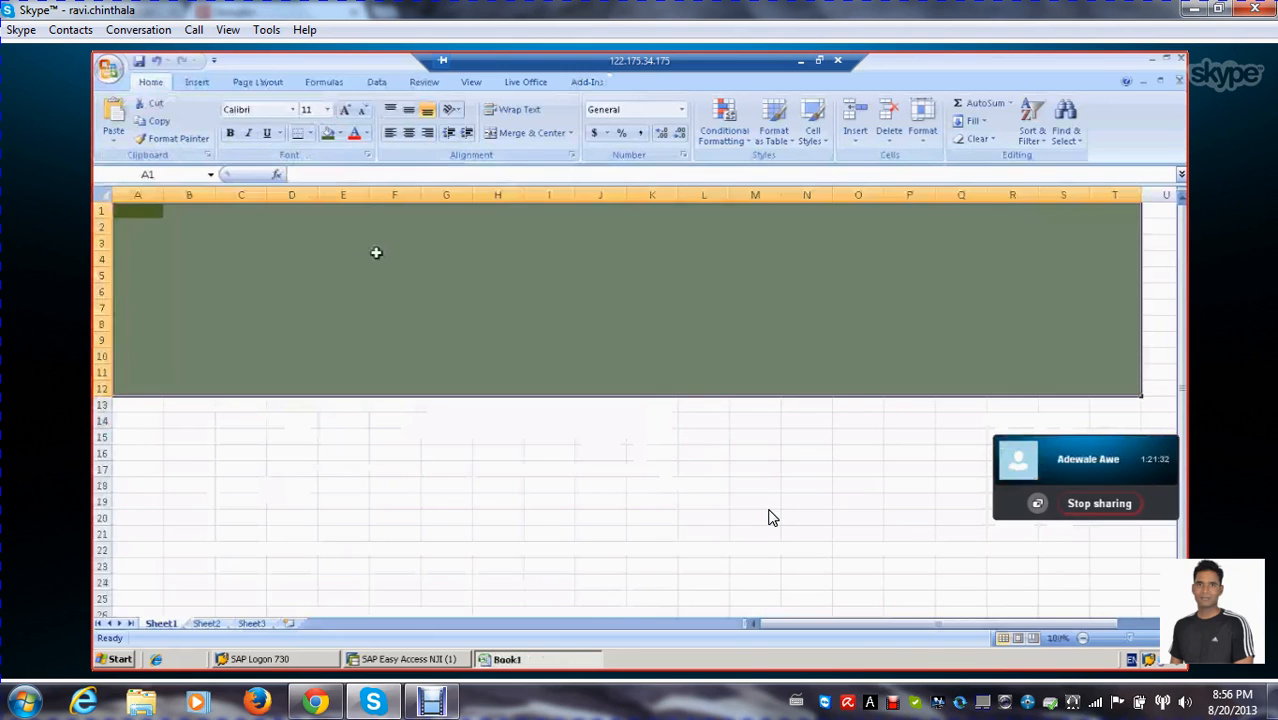
pyautogui.click(382, 309)
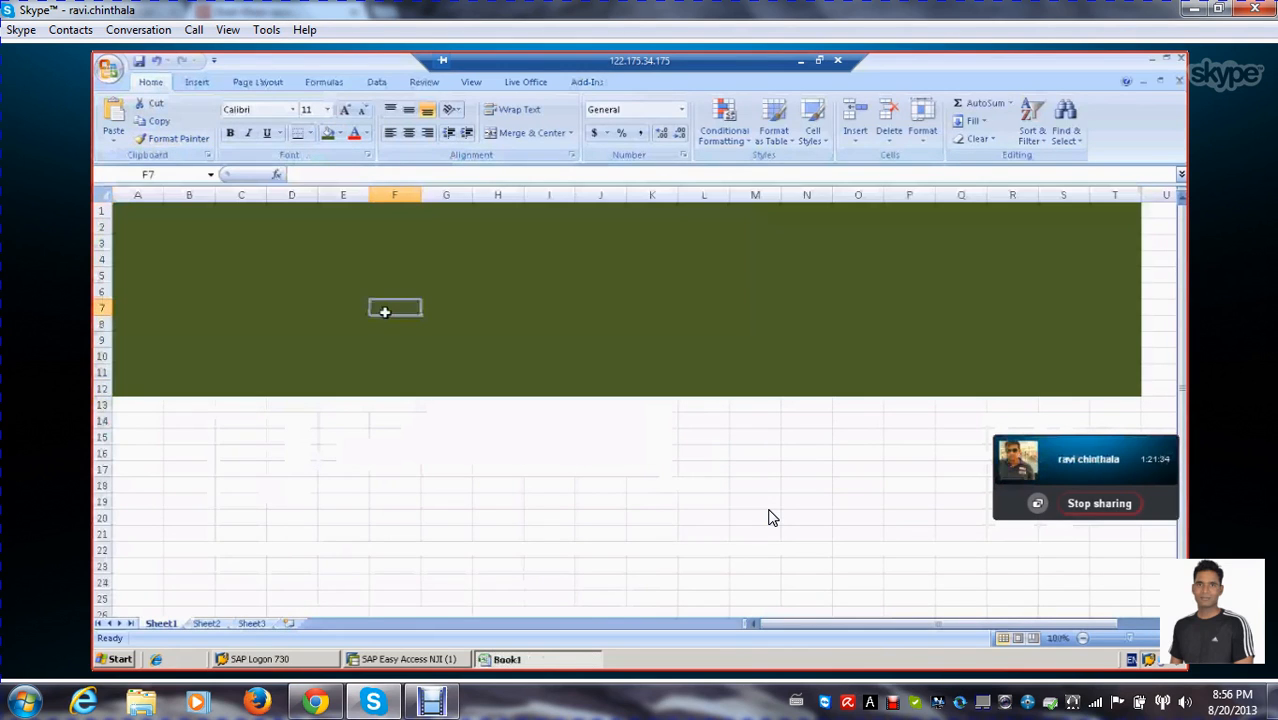
pyautogui.click(455, 294)
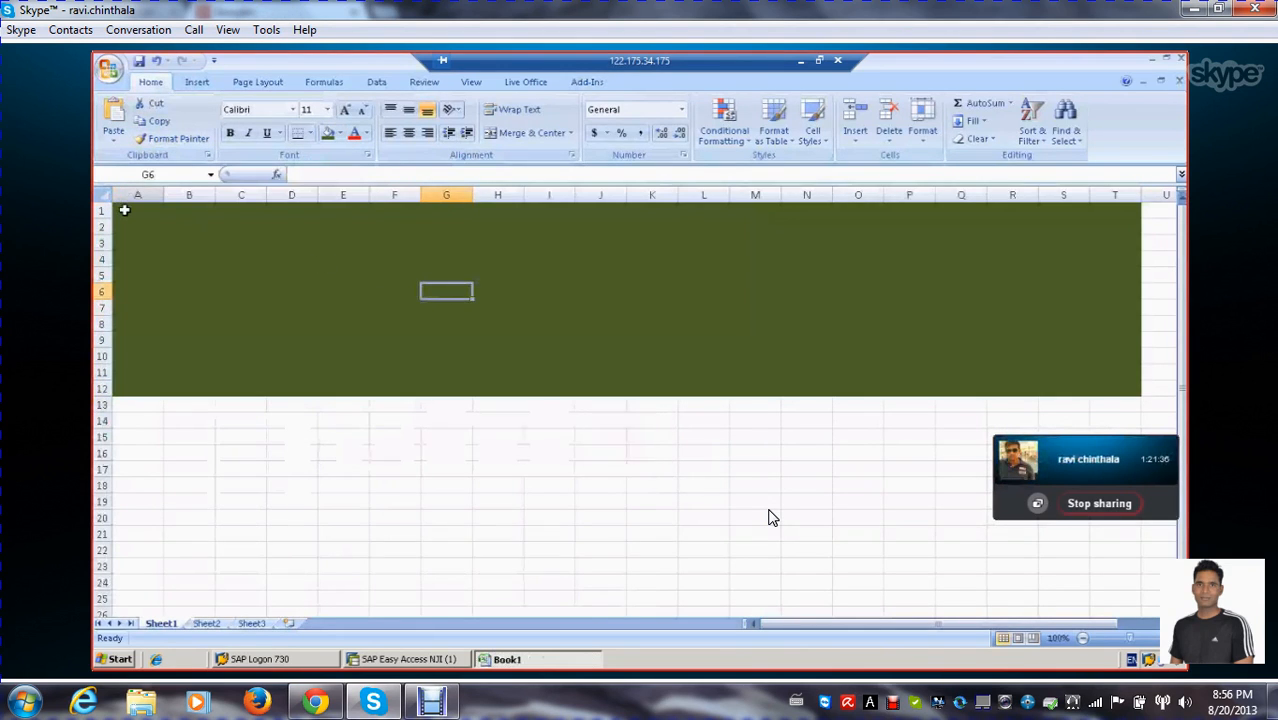
# Change the fill of the range A1:T12 to a dark aqua theme colour and deselect the range
pyautogui.moveTo(121, 209); pyautogui.dragTo(1138, 389)
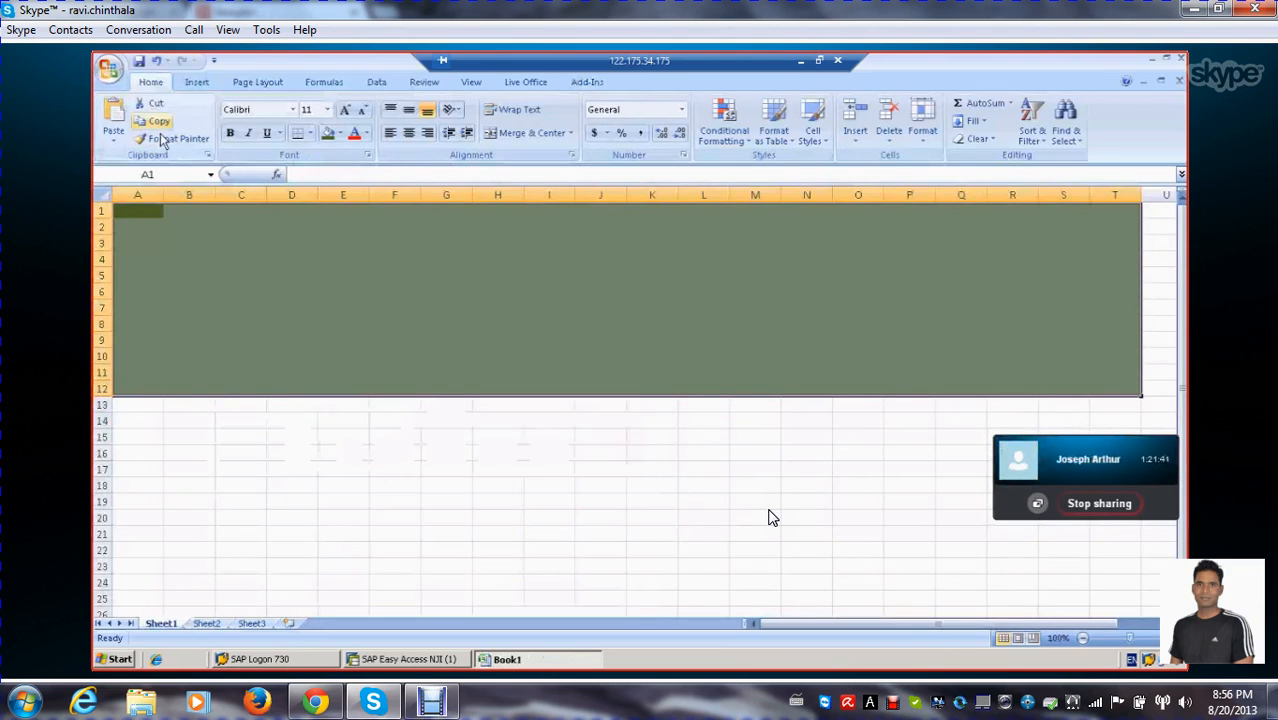
pyautogui.click(340, 133)
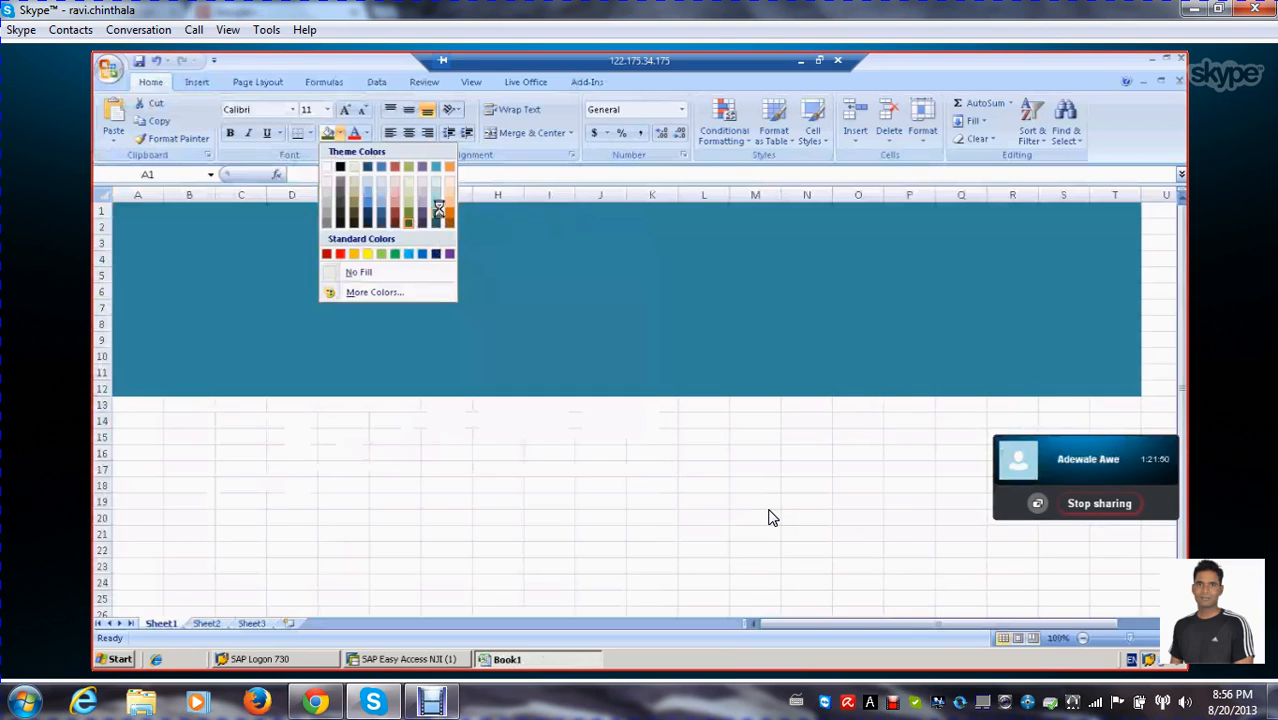
pyautogui.click(438, 216)
pyautogui.click(411, 422)
pyautogui.click(475, 319)
# Enter the title "Sales Data vs Delivery Data" in cell G5 of the coloured banner
pyautogui.click(451, 277)
pyautogui.doubleClick(451, 276)
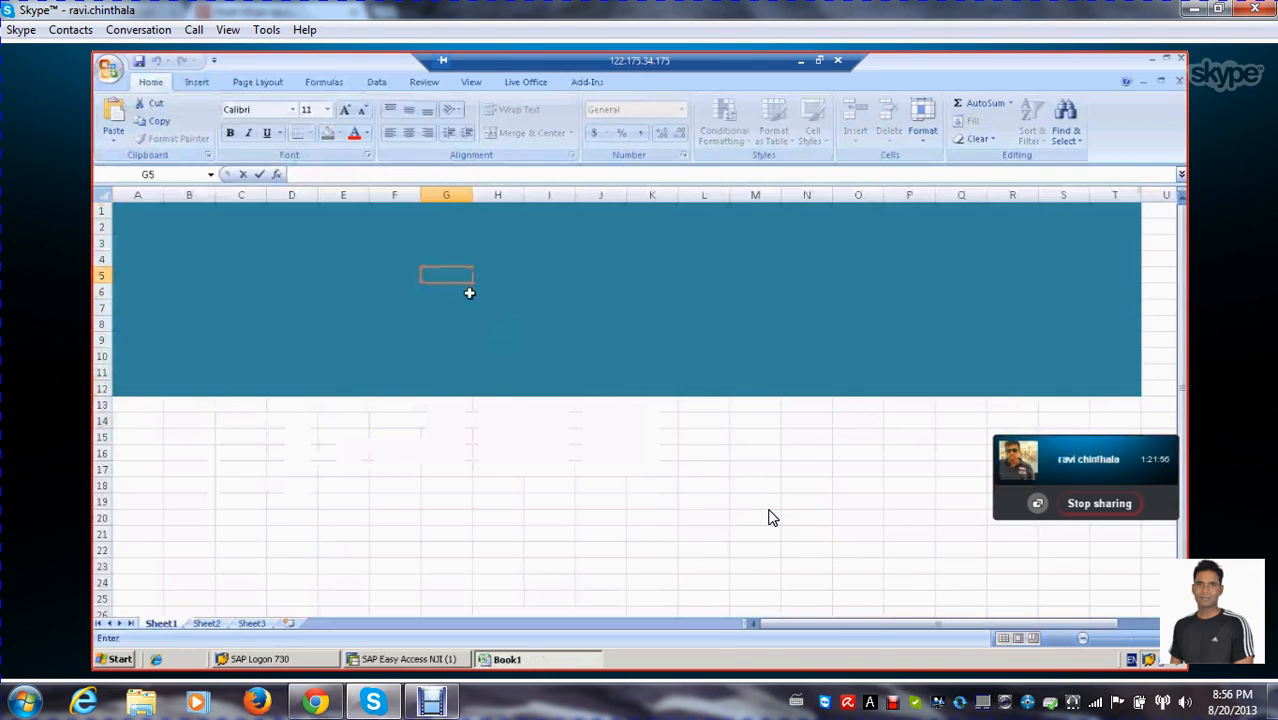
pyautogui.write('S')
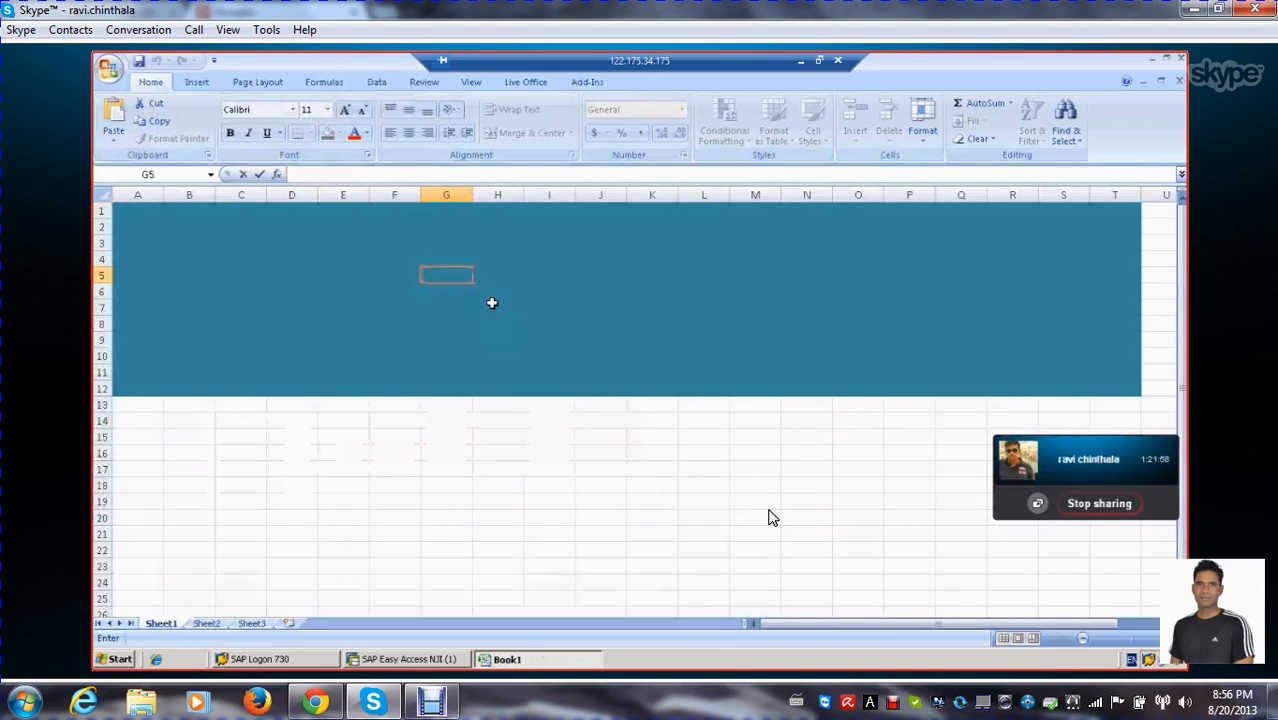
pyautogui.write('ales')
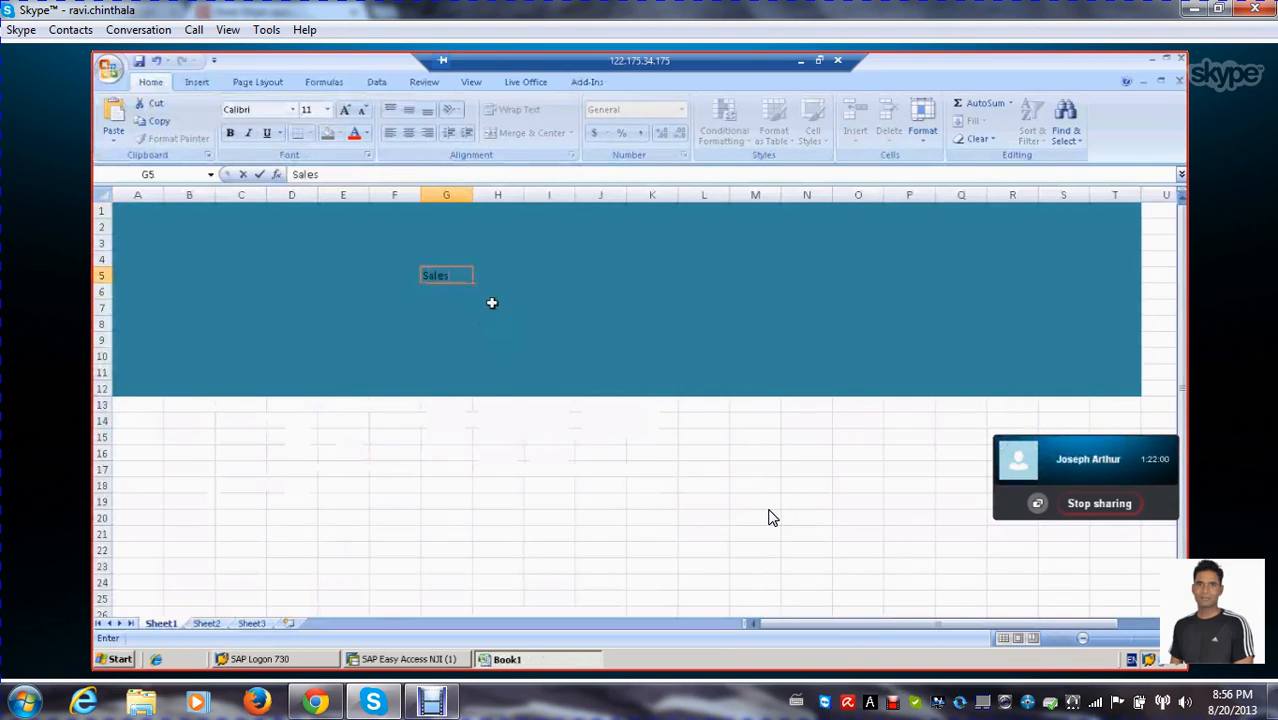
pyautogui.write(' Data')
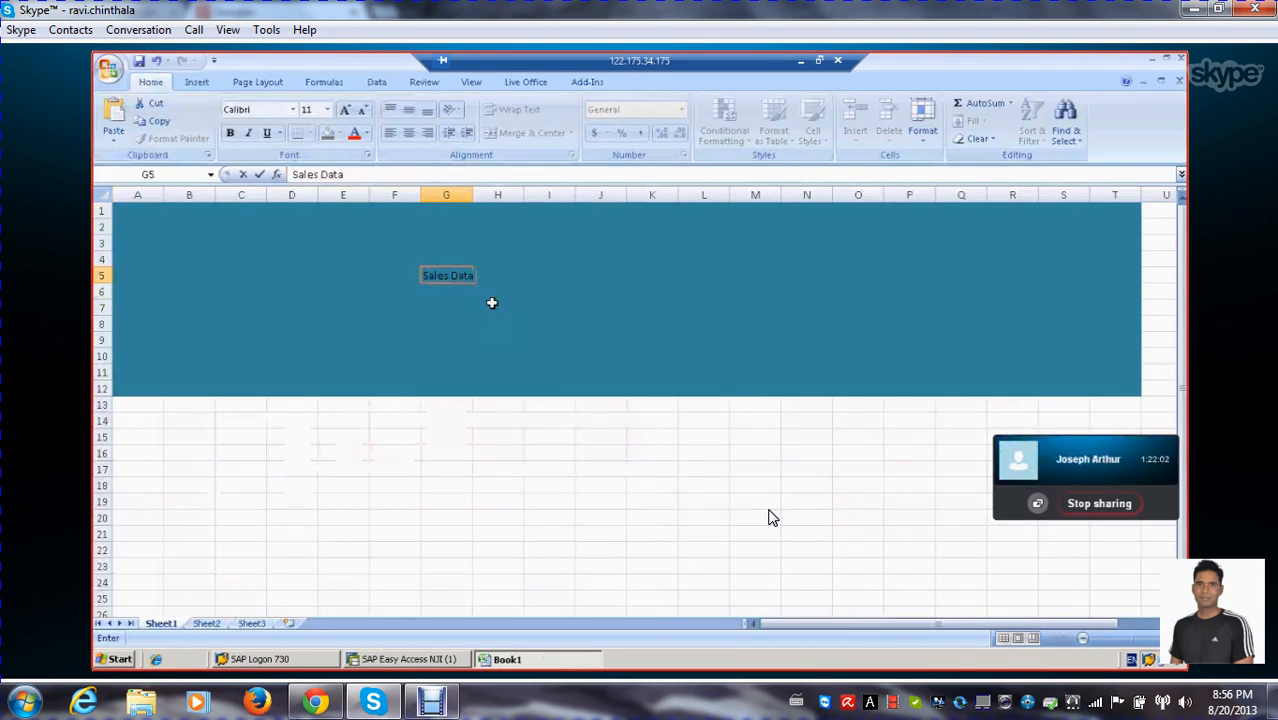
pyautogui.write(' vs')
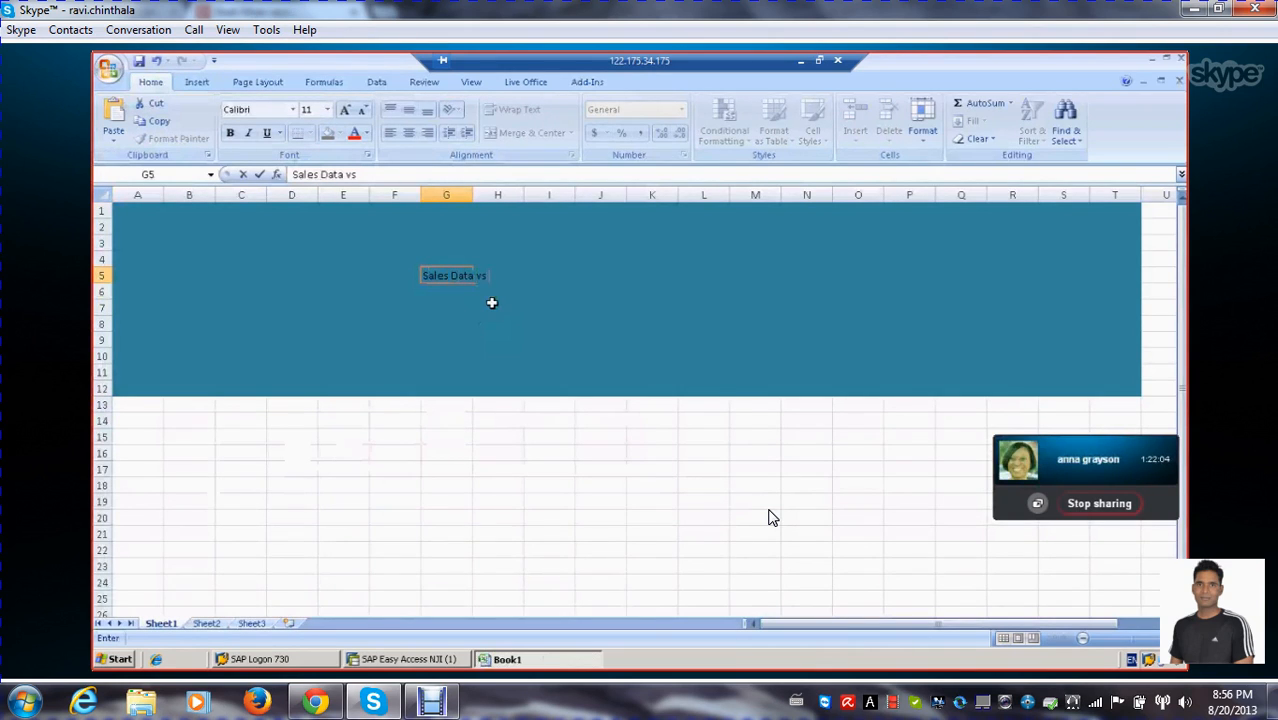
pyautogui.write(' Delivery Data')
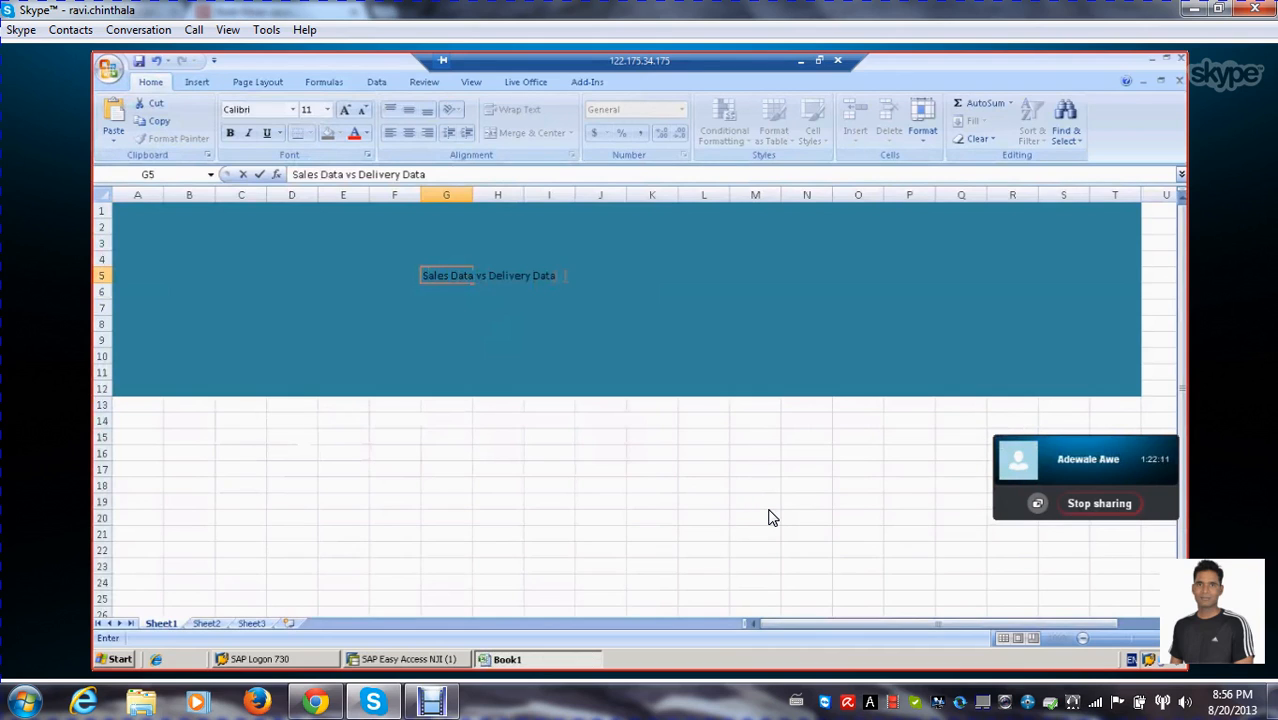
# Make the whole banner title bold, set its font size to 24, and commit the cell entry
pyautogui.moveTo(548, 276); pyautogui.dragTo(401, 277)
pyautogui.moveTo(435, 175); pyautogui.dragTo(292, 175)
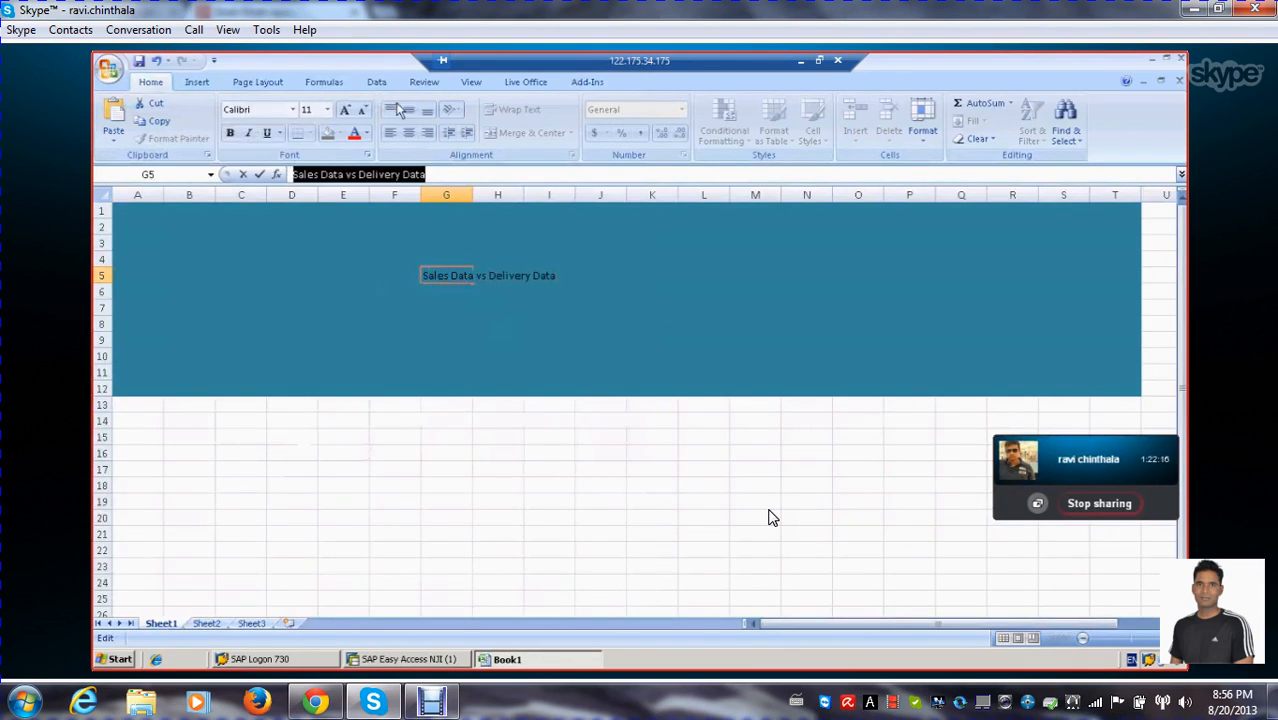
pyautogui.click(229, 133)
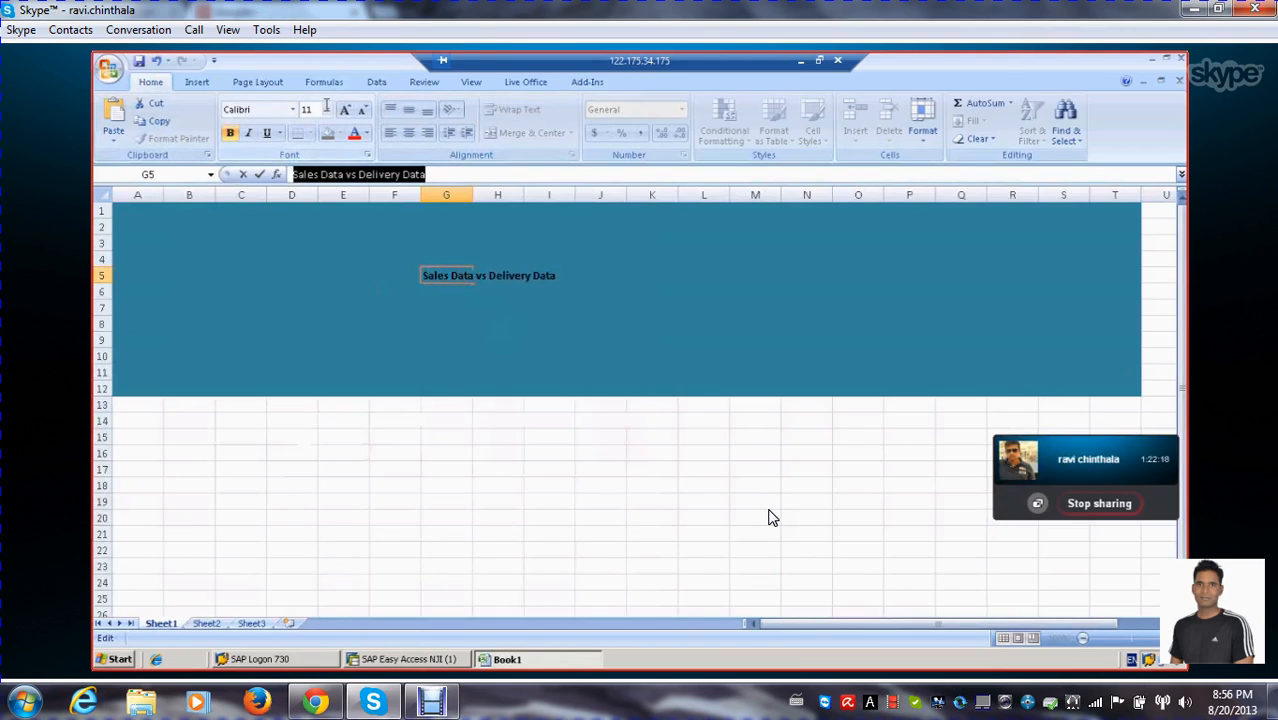
pyautogui.click(327, 109)
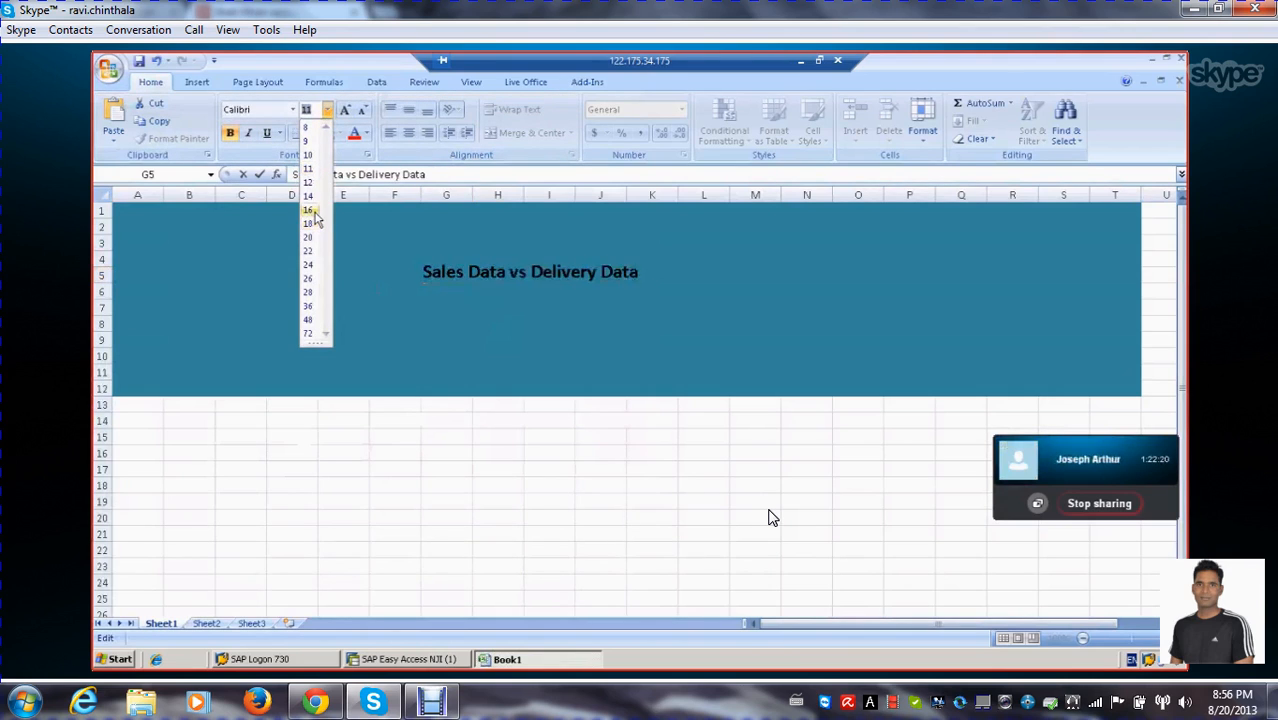
pyautogui.click(310, 265)
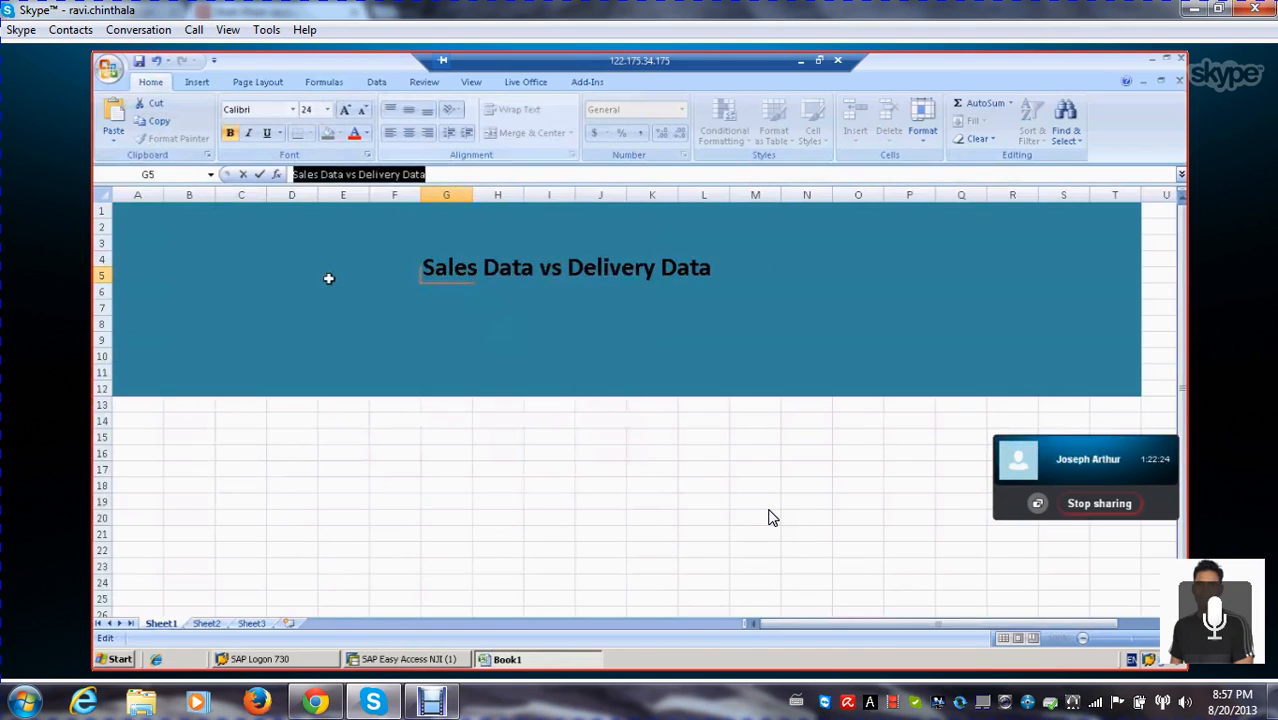
pyautogui.click(476, 350)
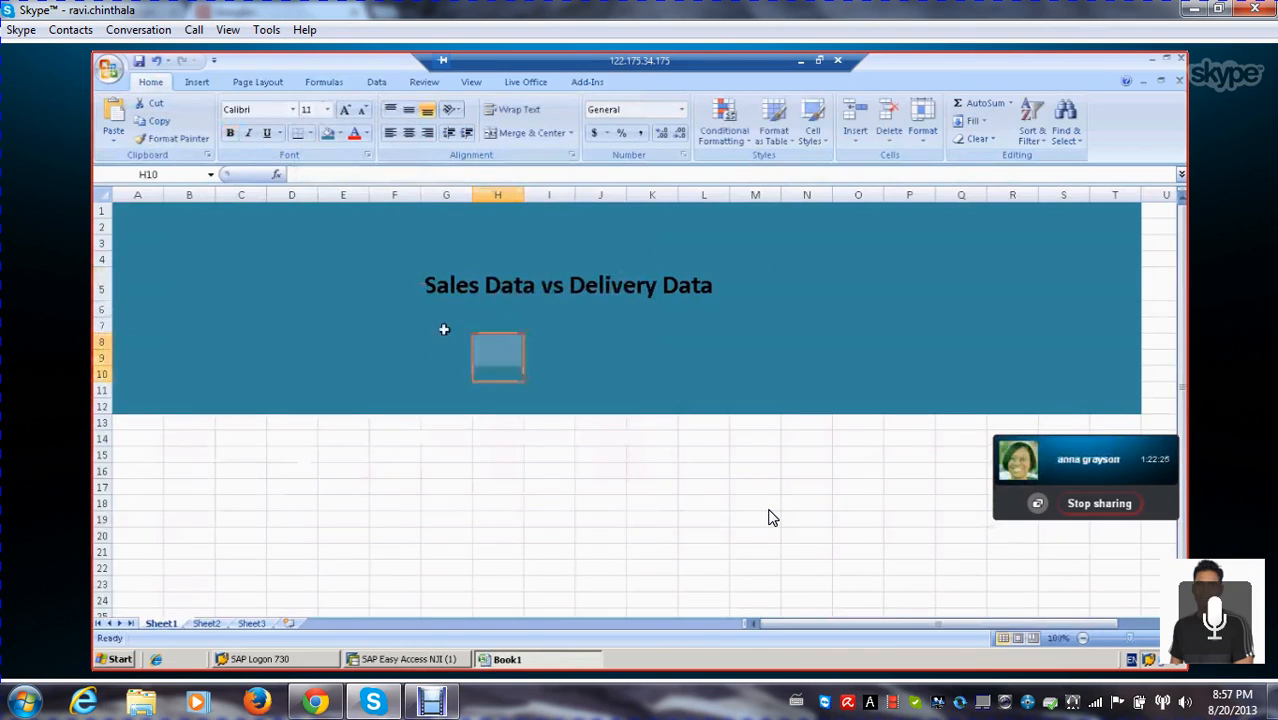
pyautogui.scroll(-2, 420, 350)
pyautogui.click(190, 402)
pyautogui.scroll(2, 461, 325)
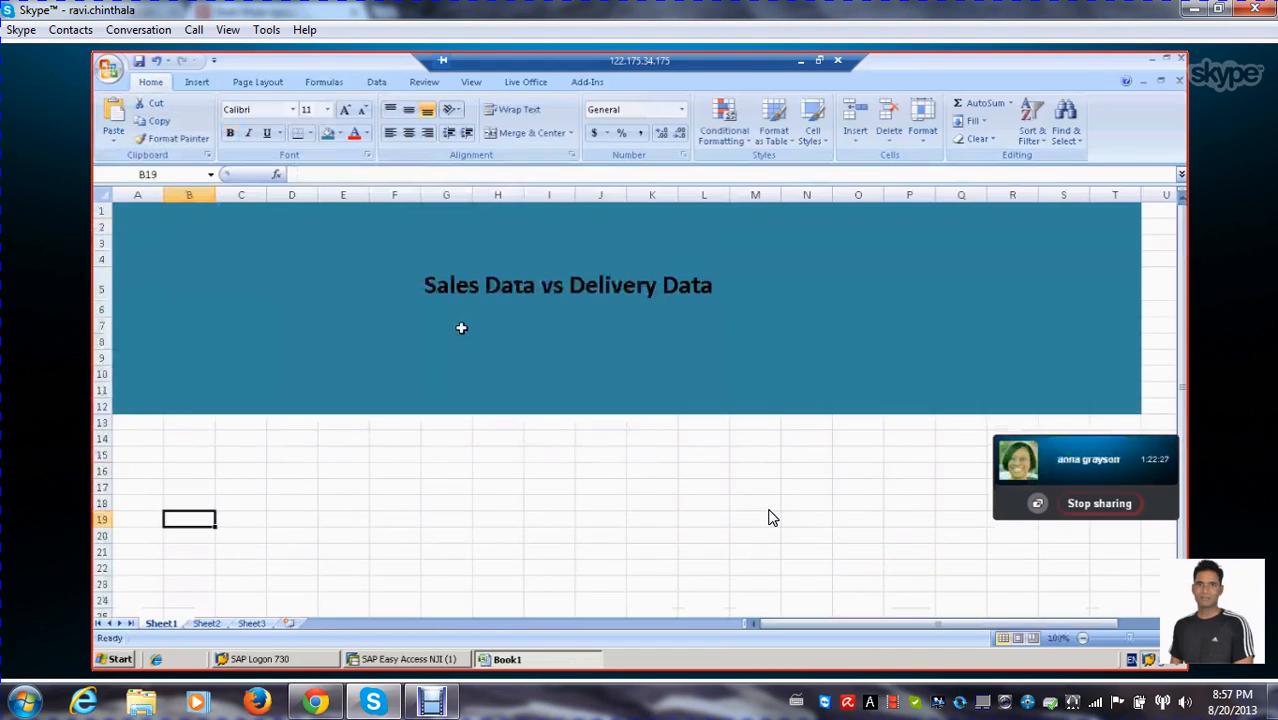
pyautogui.scroll(-1, 461, 325)
pyautogui.scroll(1, 450, 320)
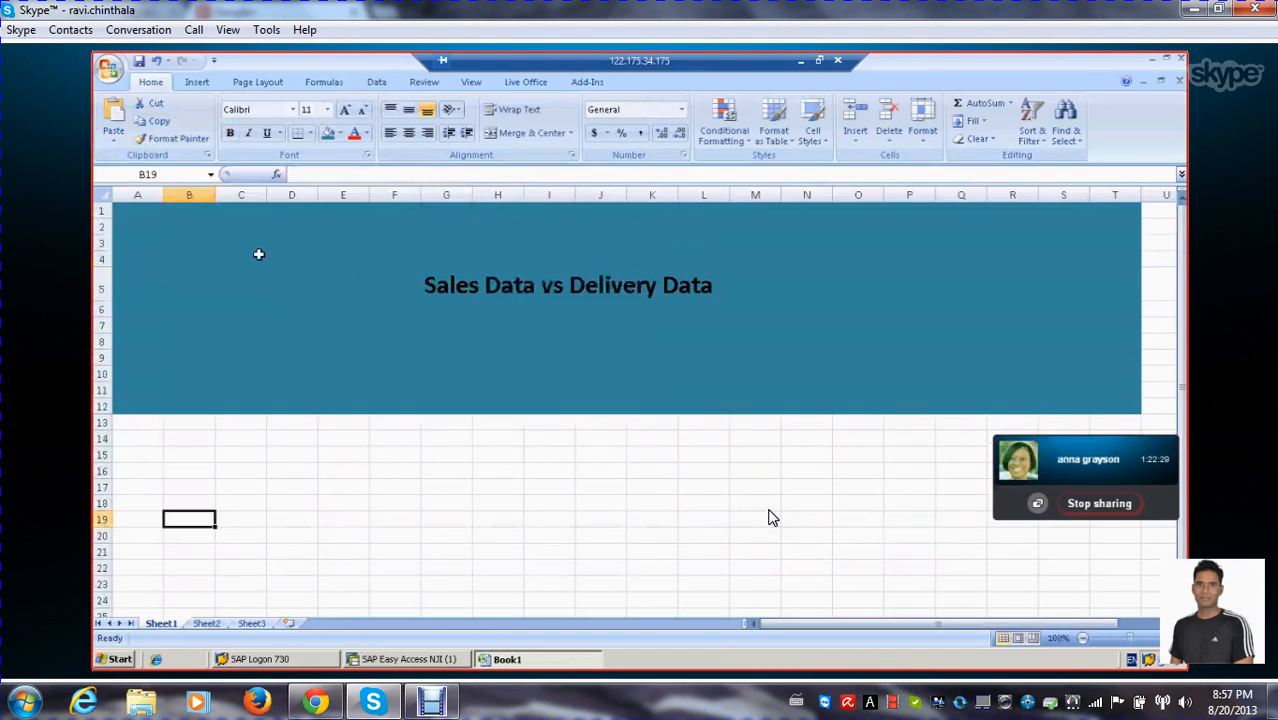
# Apply a Thick Box Border around the banner range A1:T12 and deselect it
pyautogui.moveTo(116, 209); pyautogui.dragTo(1124, 400)
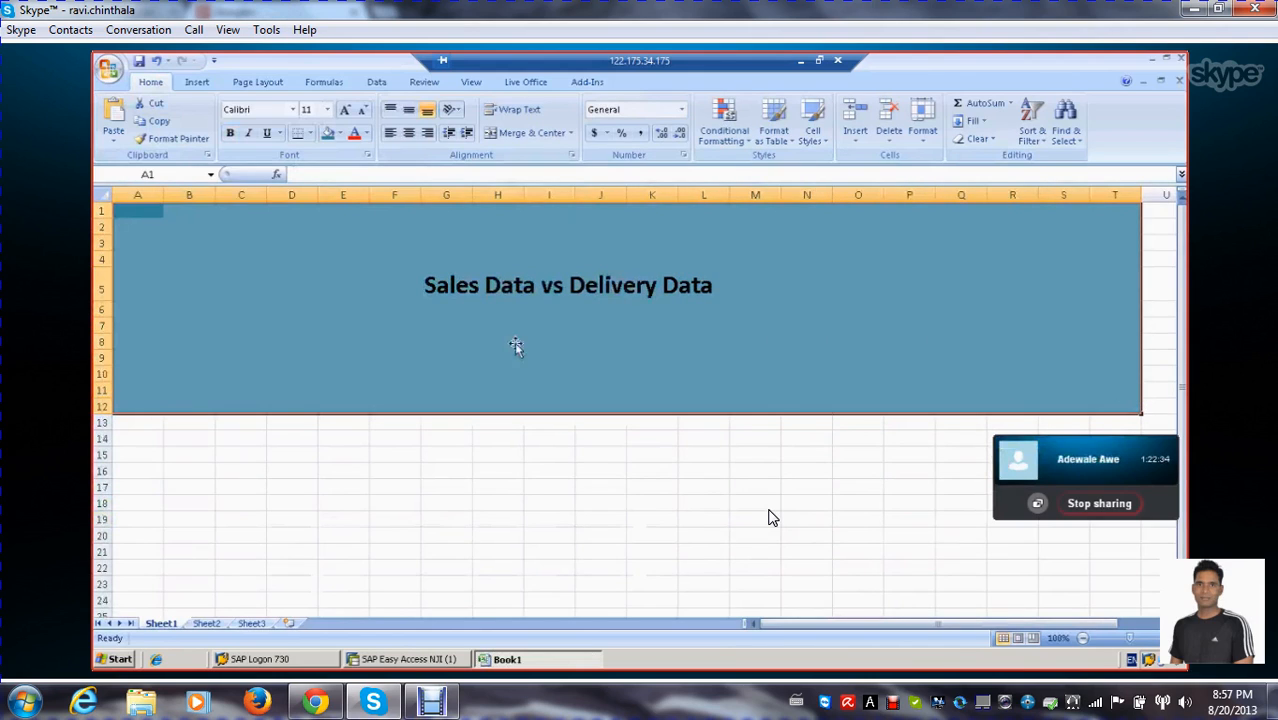
pyautogui.click(310, 134)
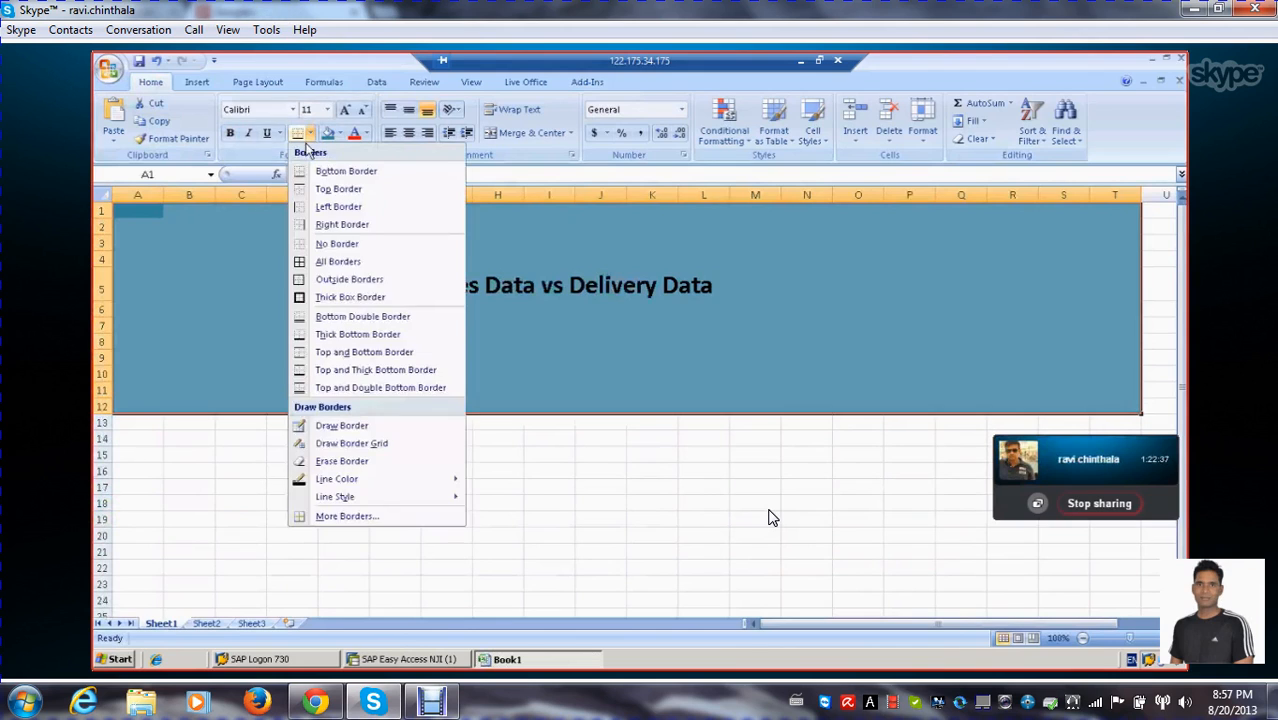
pyautogui.click(342, 297)
pyautogui.click(302, 491)
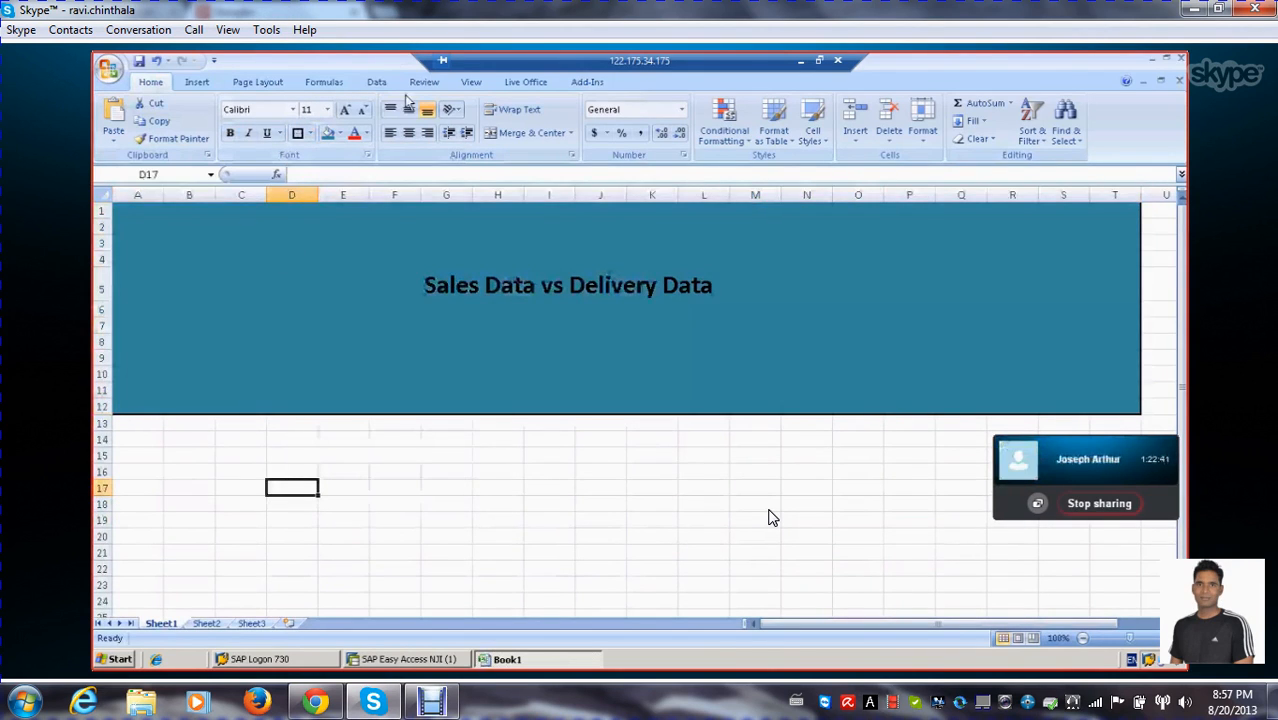
# Bring up the BEx Analyzer add-in tools for the workbook
pyautogui.click(590, 83)
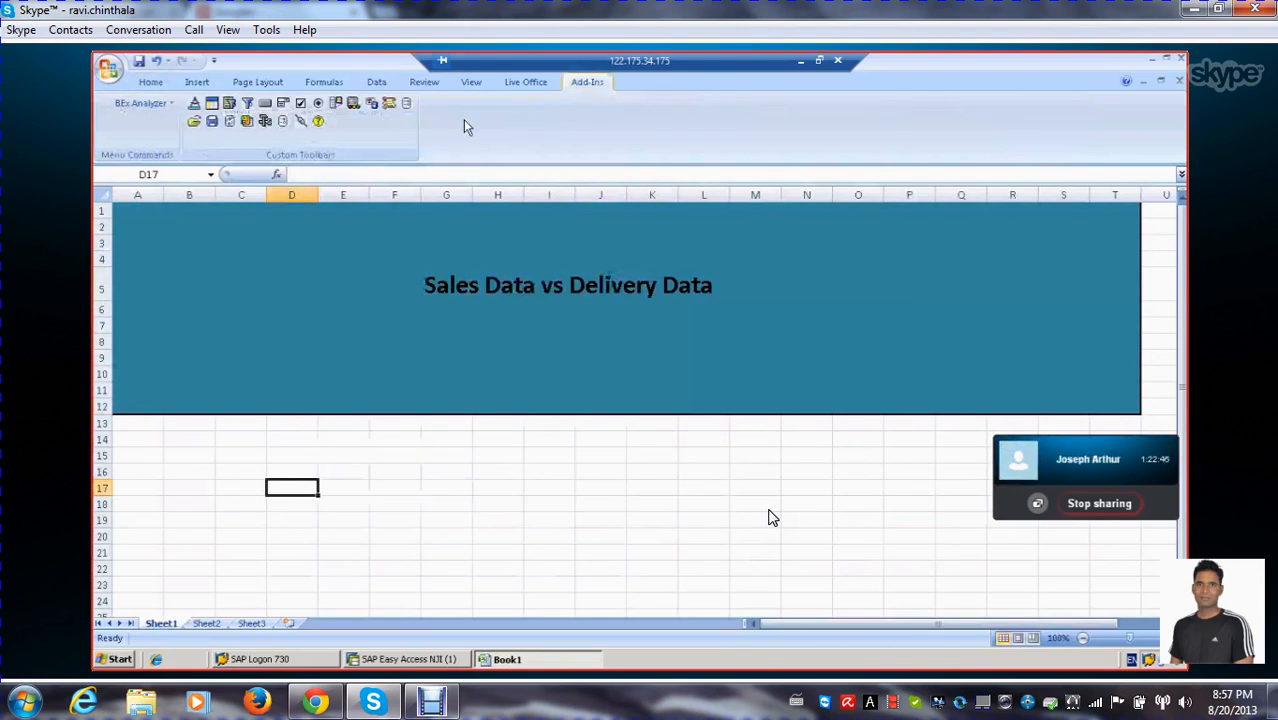
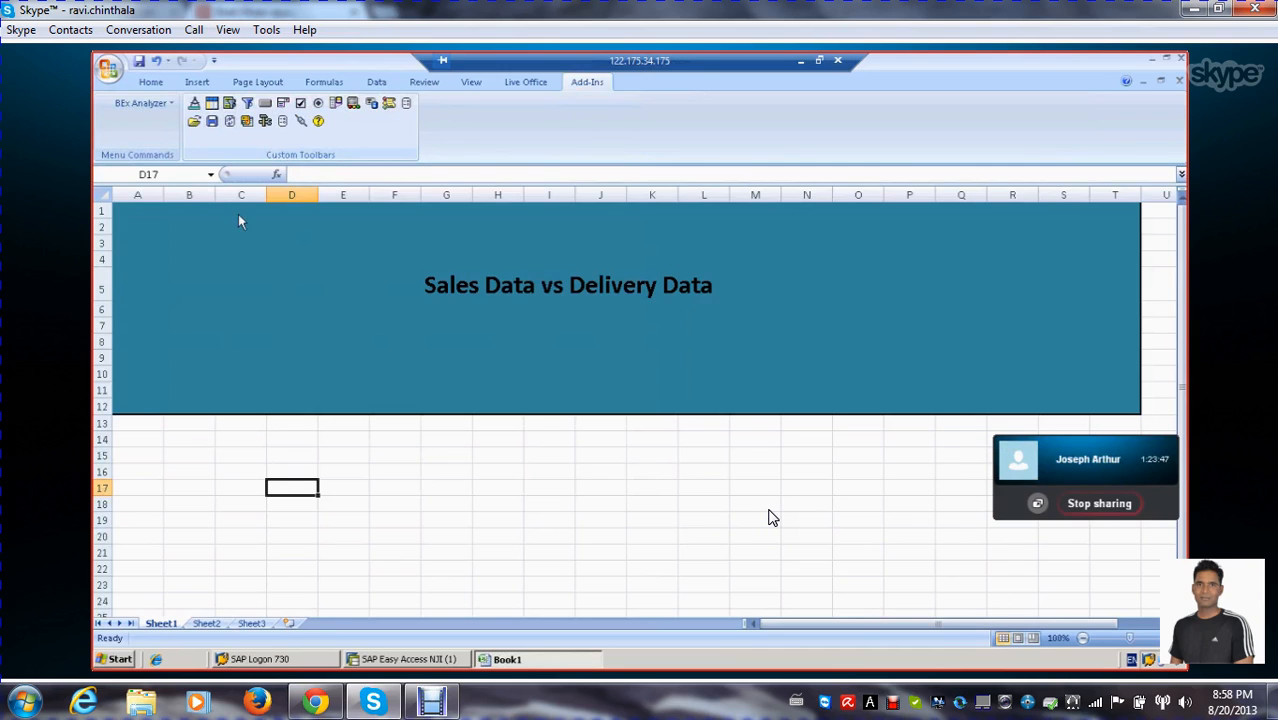
# Insert an analysis grid at cell E22, below the Sales Data vs Delivery Data banner, and open its properties
pyautogui.scroll(-1, 320, 492)
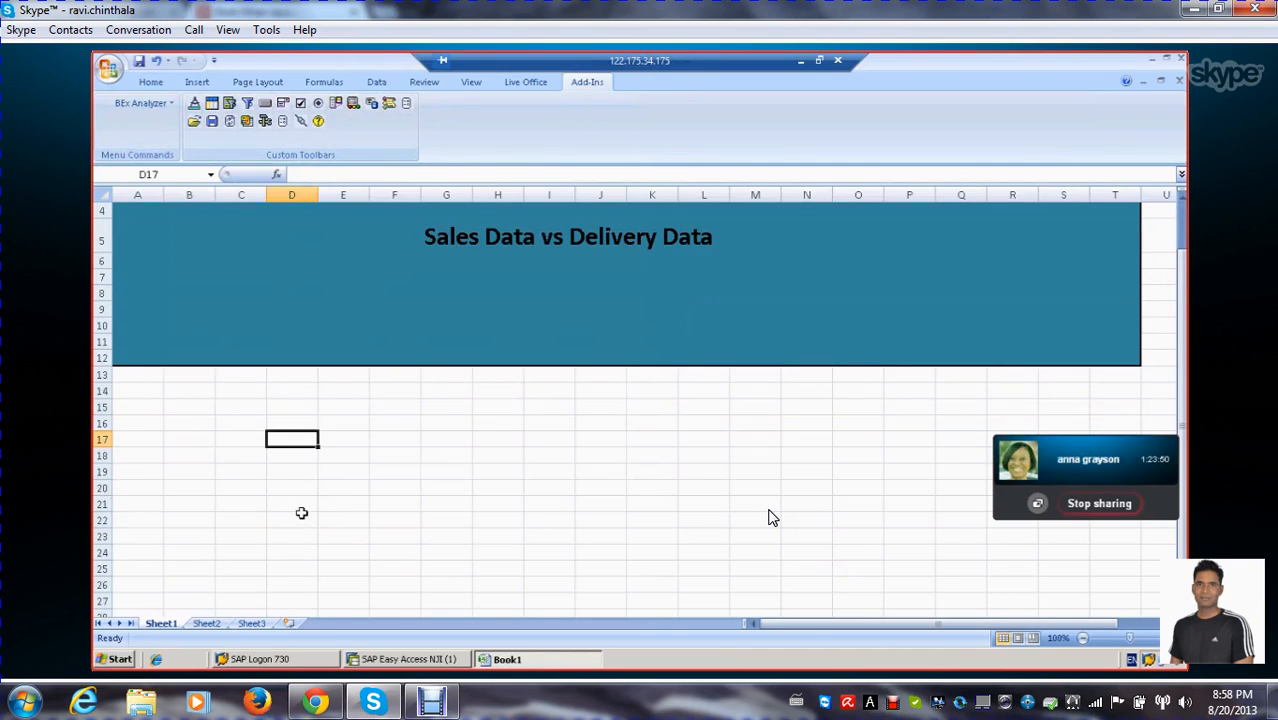
pyautogui.scroll(-3, 303, 480)
pyautogui.click(320, 353)
pyautogui.scroll(1, 311, 393)
pyautogui.scroll(1, 311, 393)
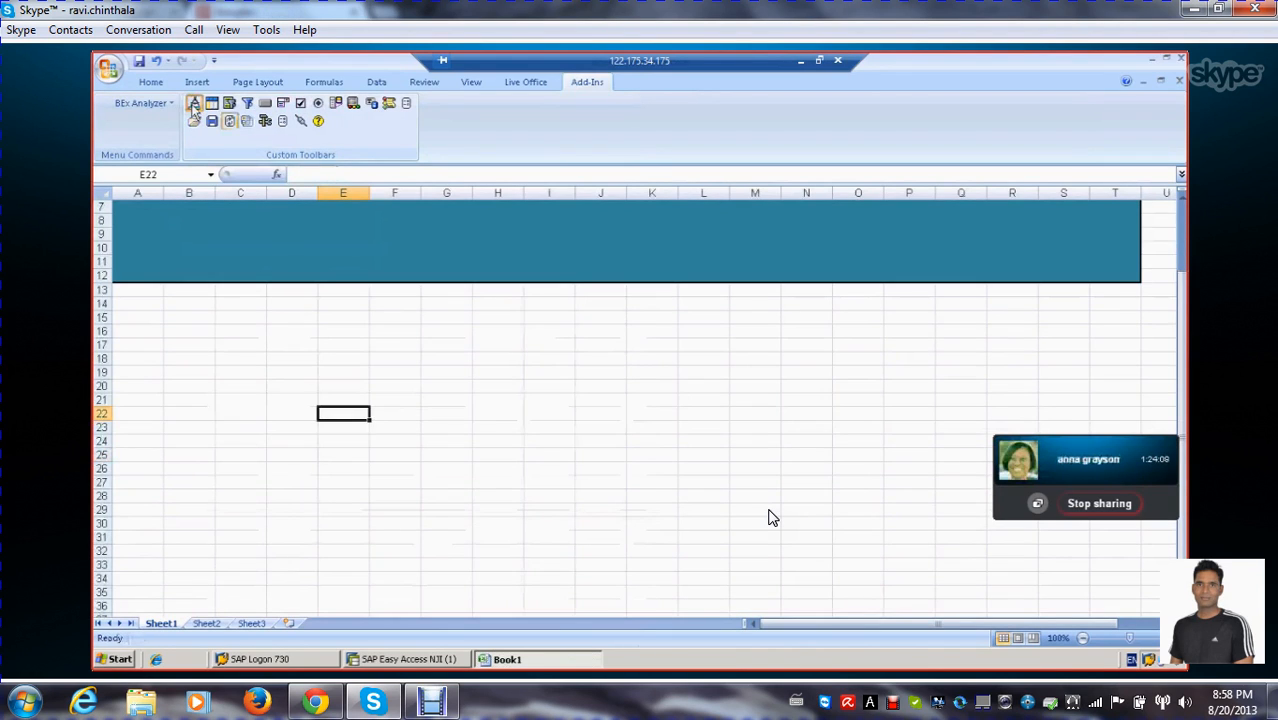
pyautogui.click(212, 105)
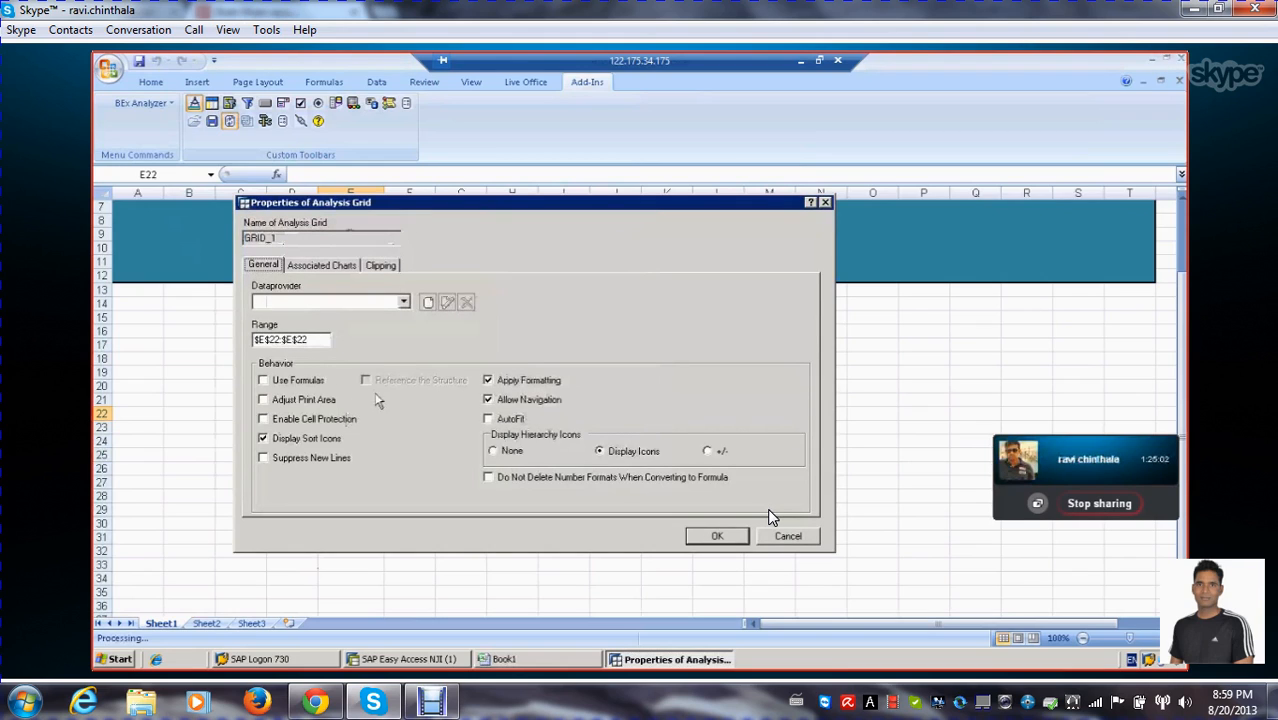
# Enable Use Formulas for the analysis grid and leave Reference the Structure turned off
pyautogui.click(403, 302)
pyautogui.click(405, 302)
pyautogui.click(264, 381)
pyautogui.click(367, 381)
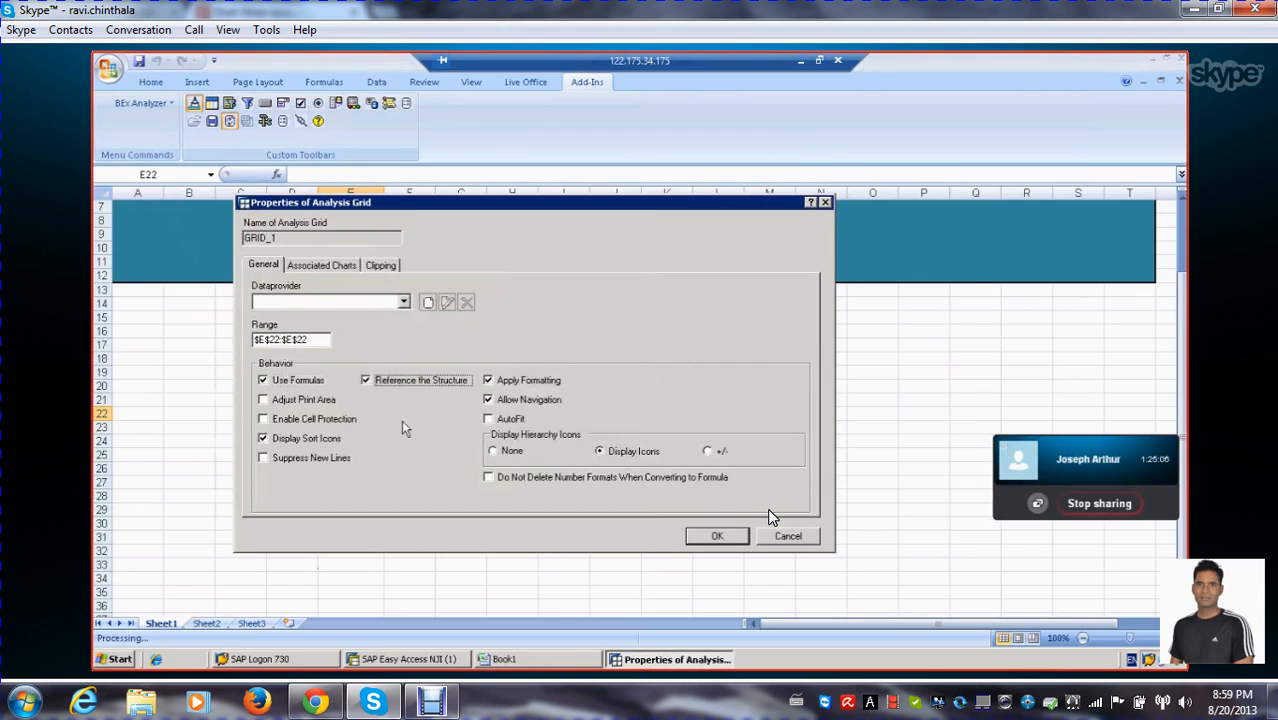
pyautogui.click(377, 384)
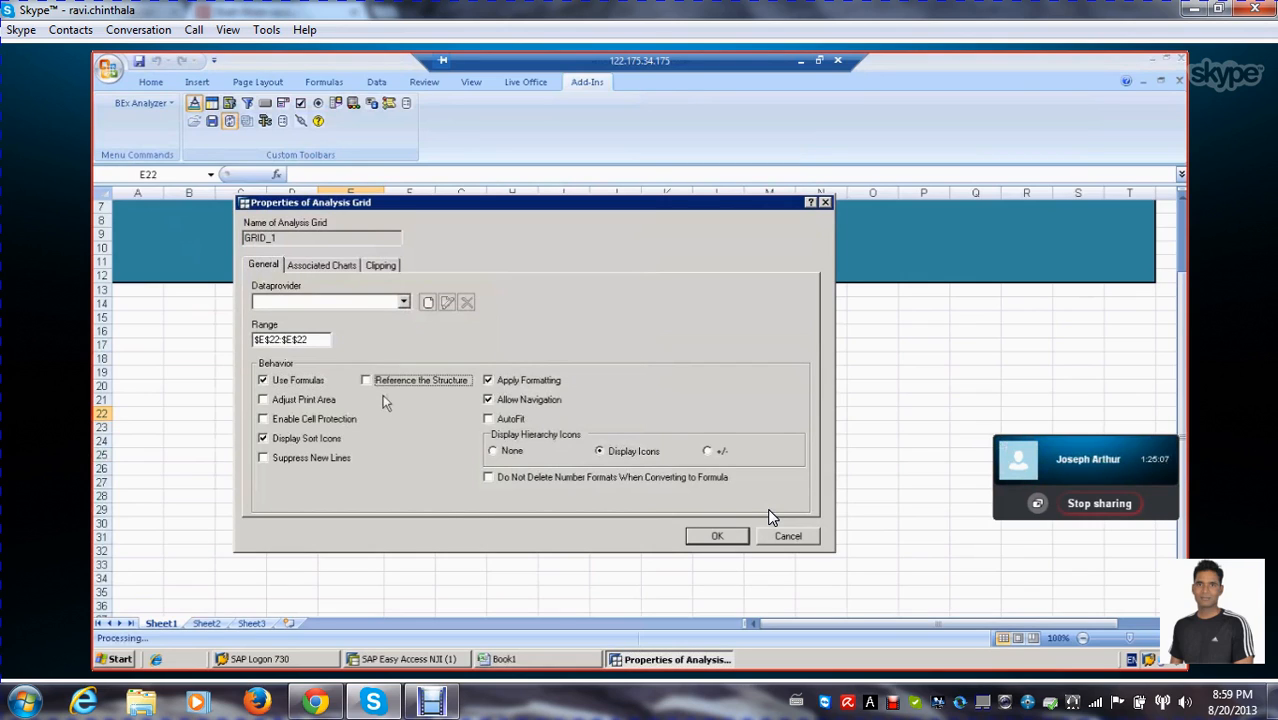
# Create a data provider named "Sales data" for the grid and assign it Sales query from the history
pyautogui.click(427, 304)
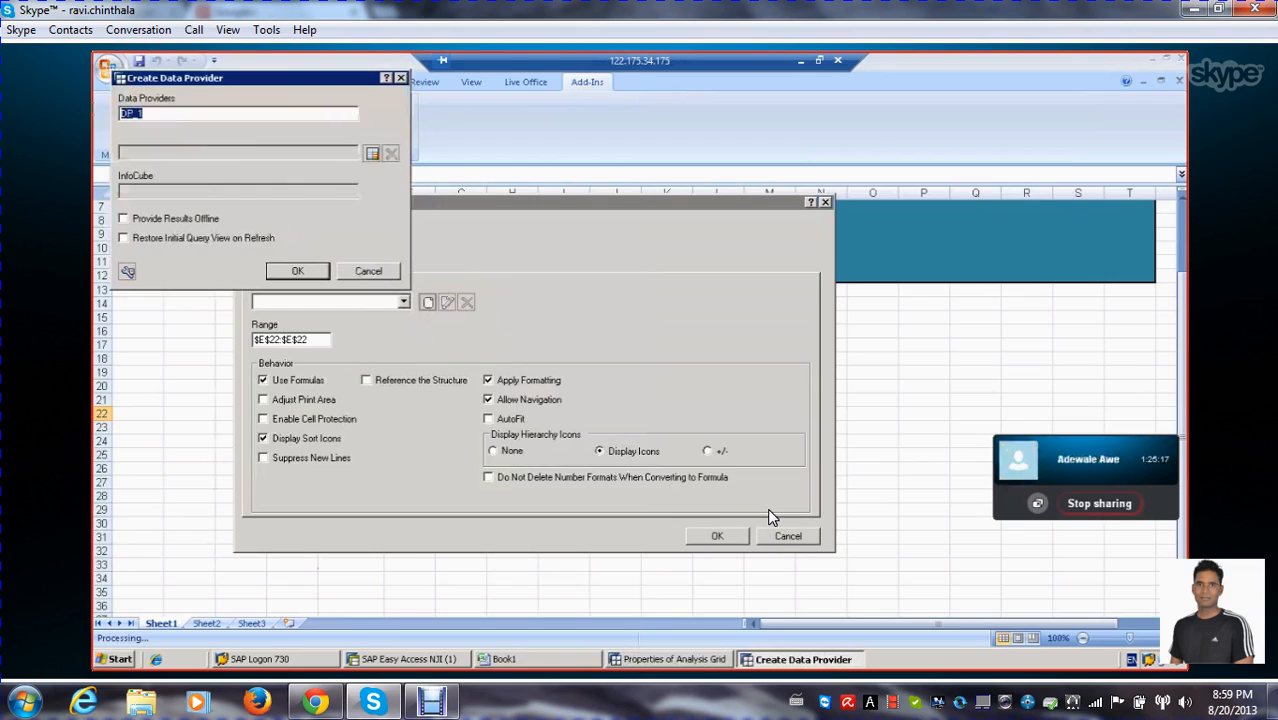
pyautogui.write('Sales data')
pyautogui.press('BackSpace')
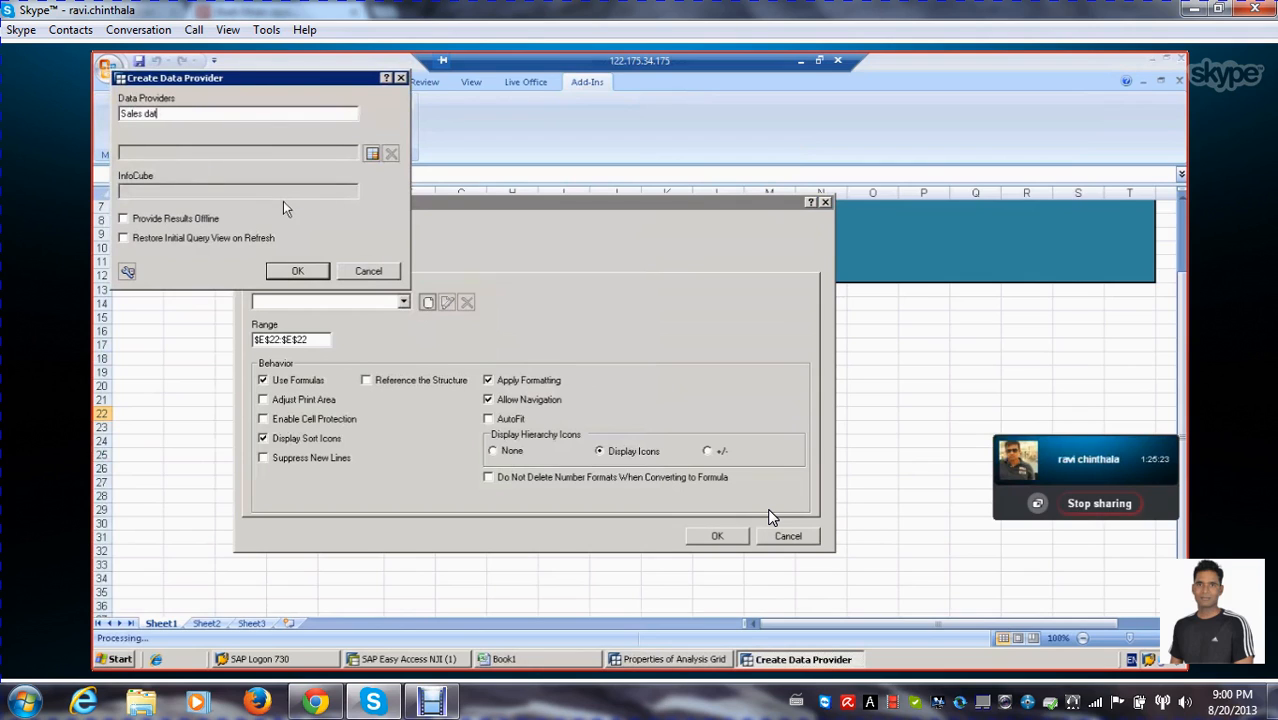
pyautogui.write('a')
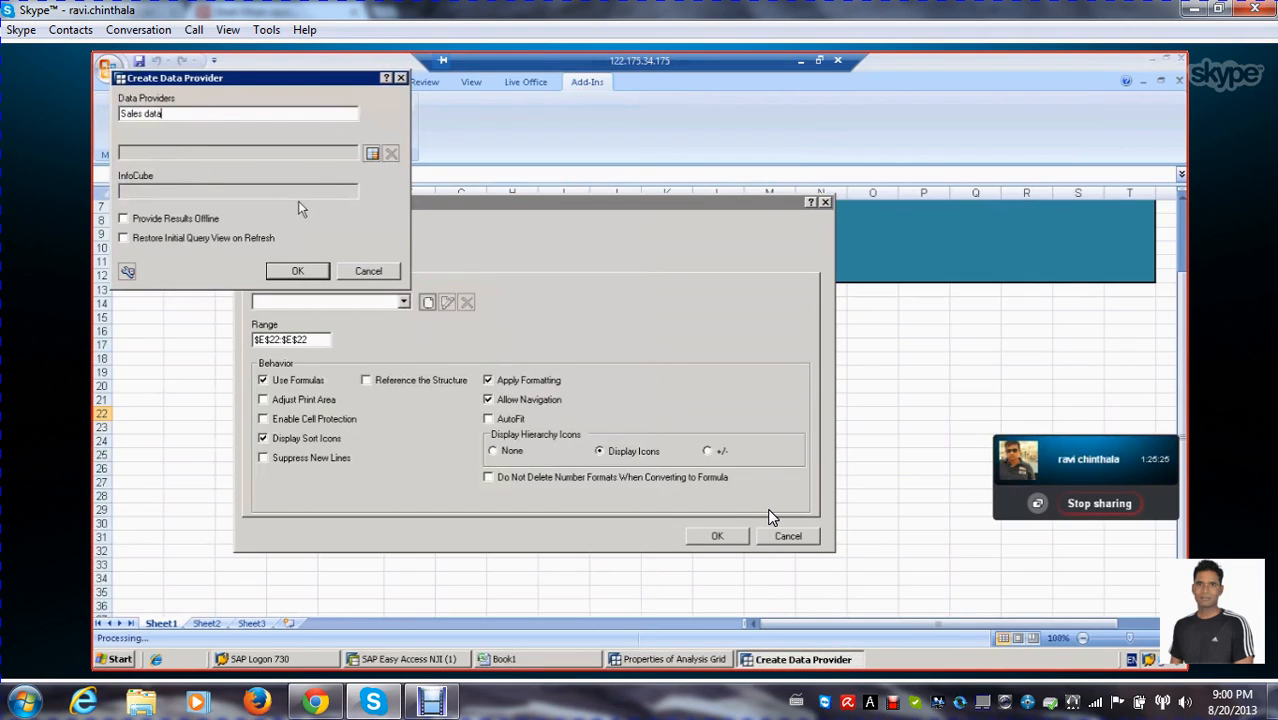
pyautogui.click(371, 155)
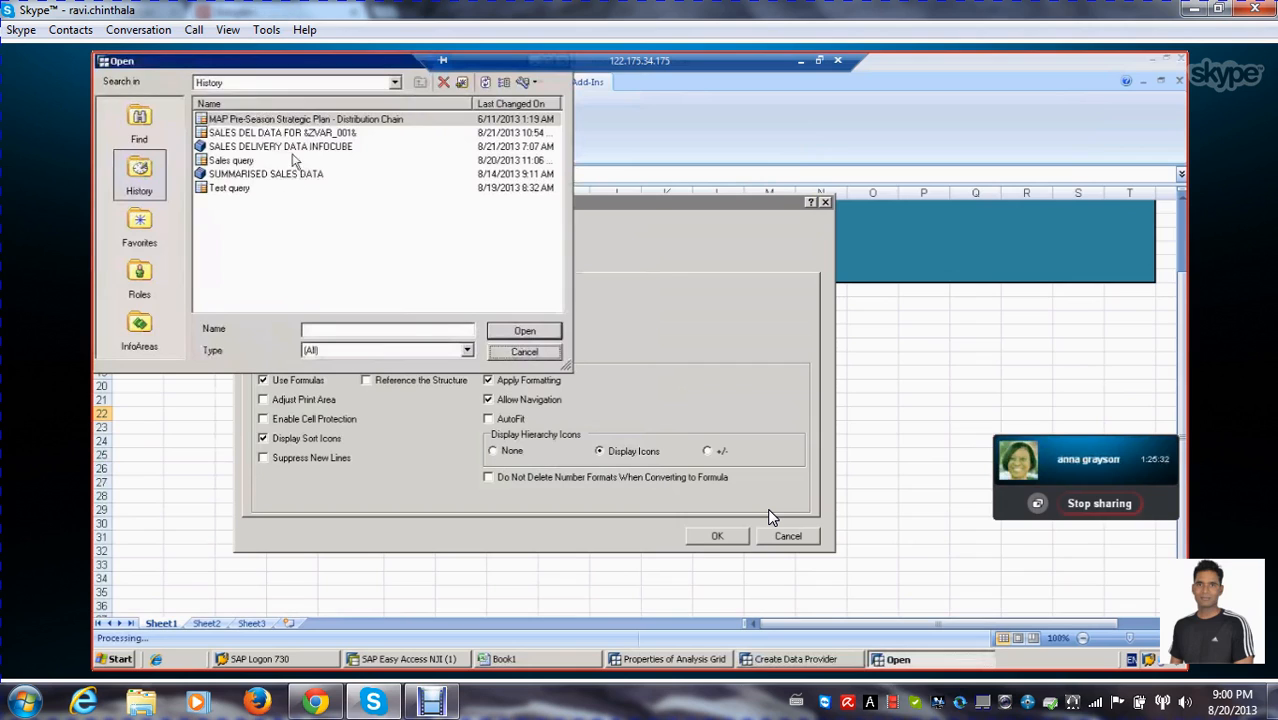
pyautogui.click(233, 164)
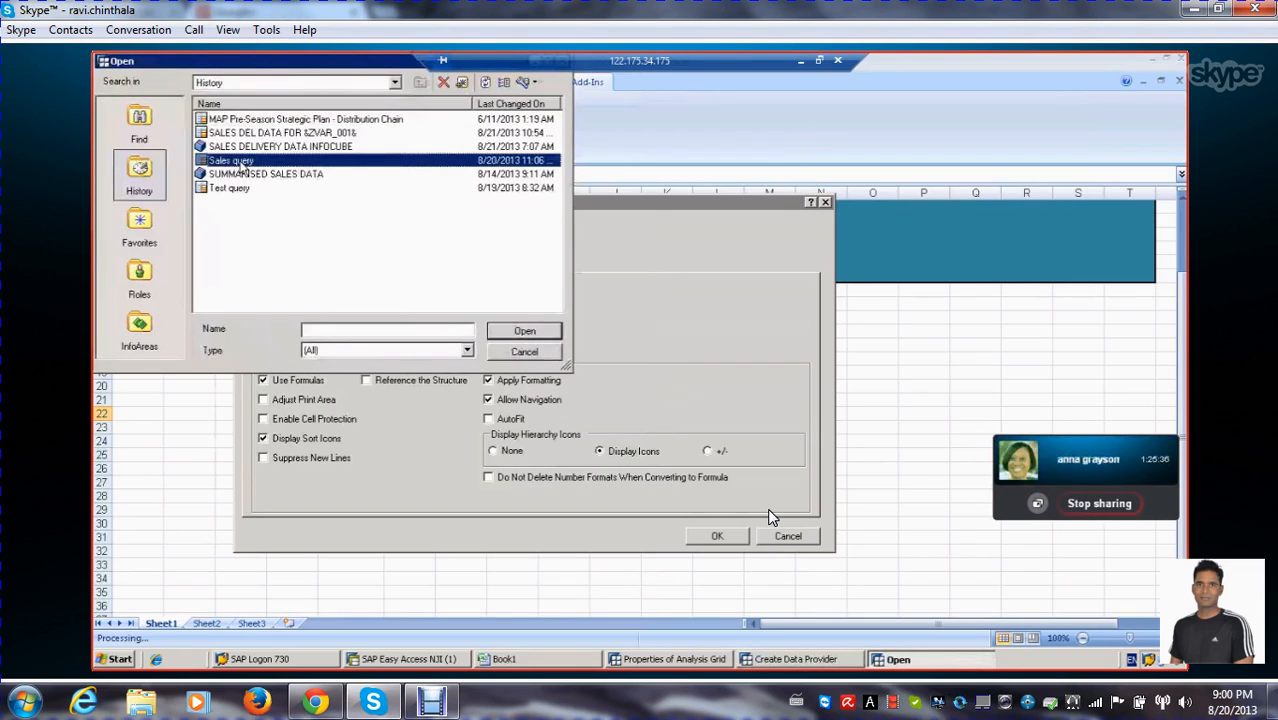
pyautogui.doubleClick(240, 168)
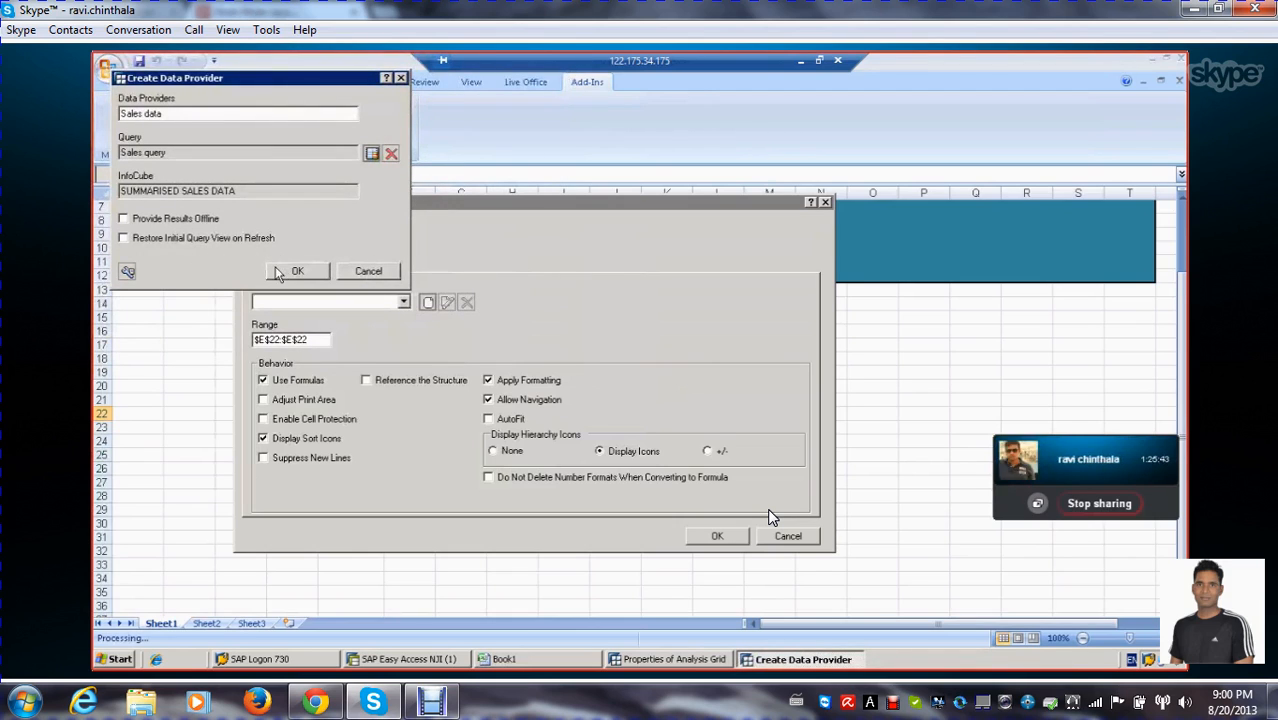
# Confirm the data provider with Provide Results Offline and Restore Initial Query View on Refresh both turned off
pyautogui.click(124, 240)
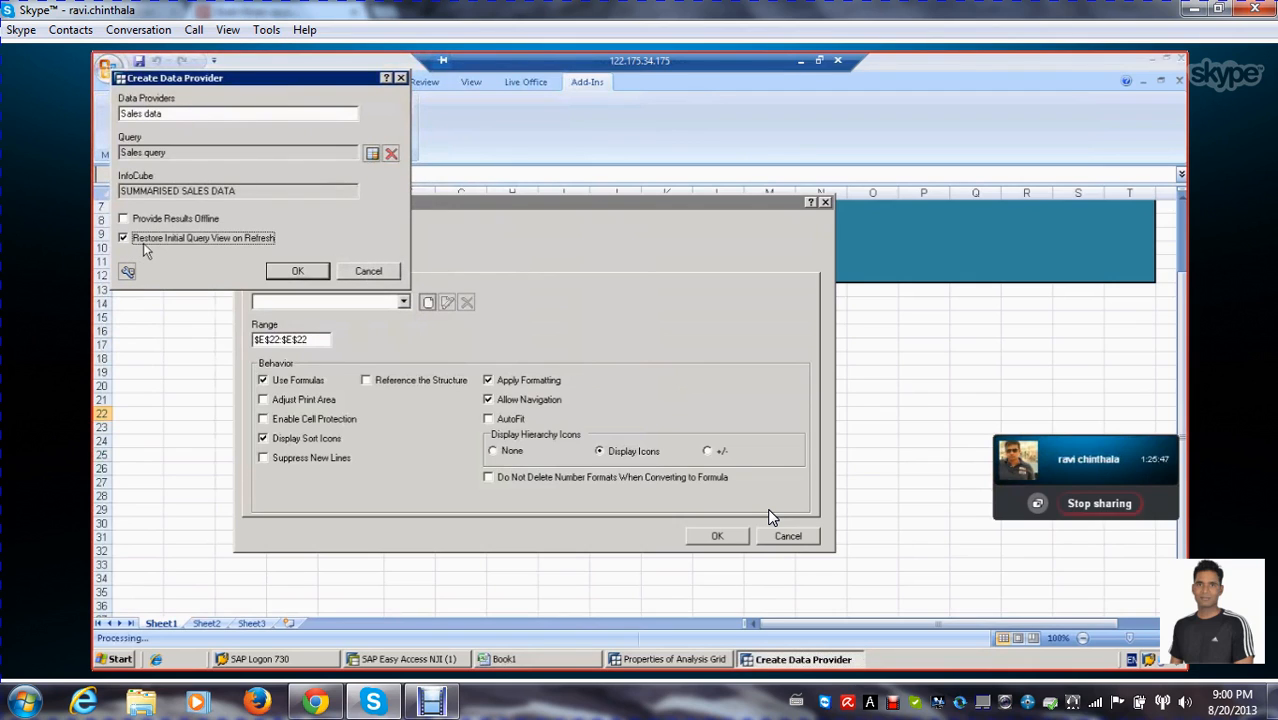
pyautogui.click(124, 220)
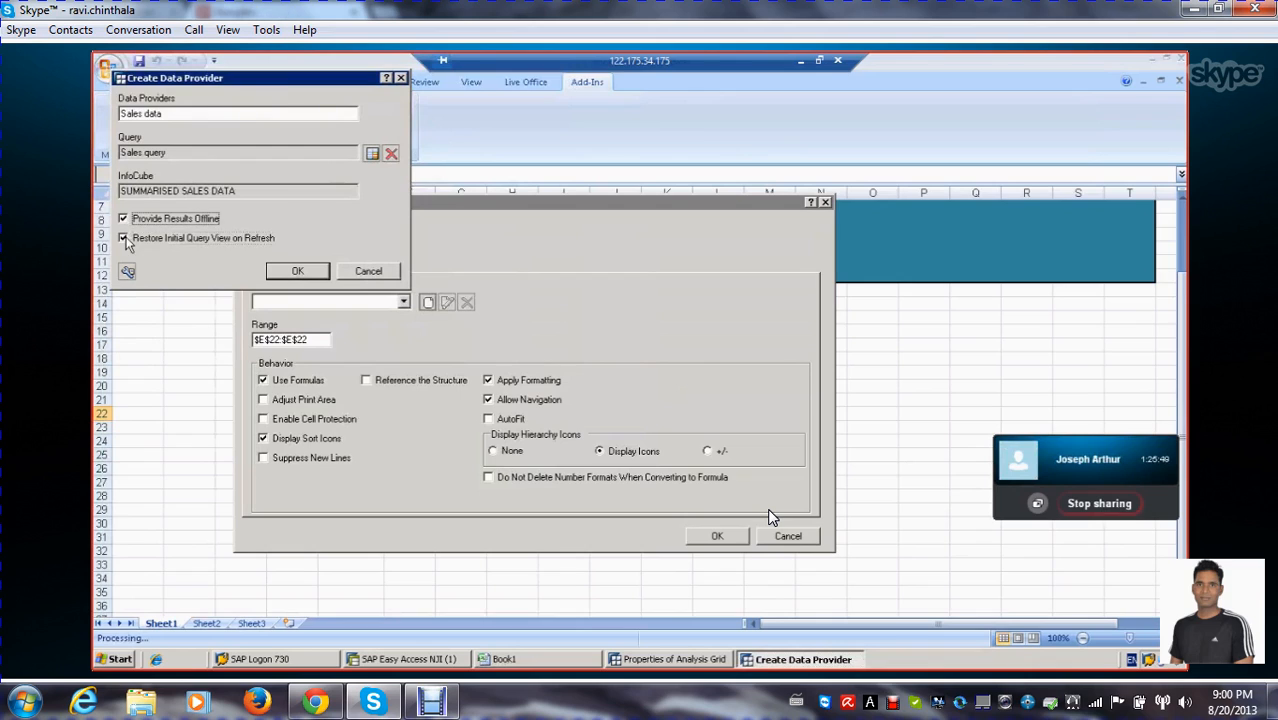
pyautogui.click(124, 240)
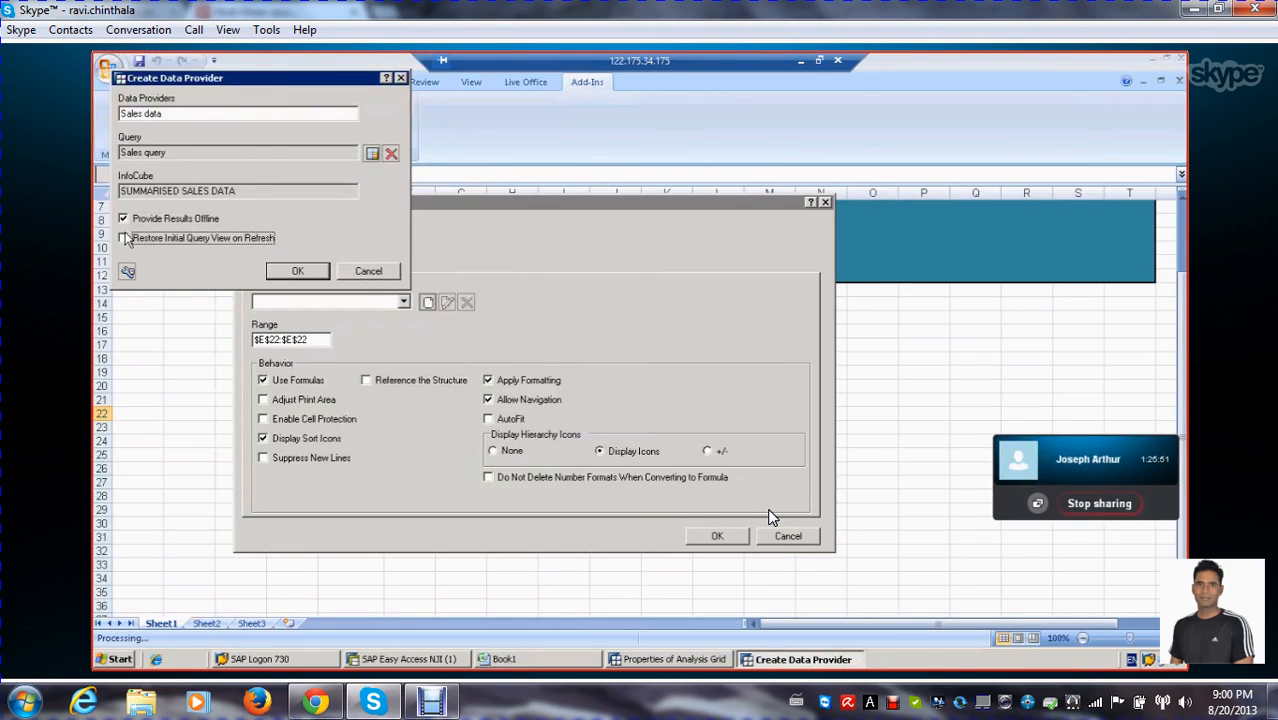
pyautogui.click(124, 222)
pyautogui.click(282, 273)
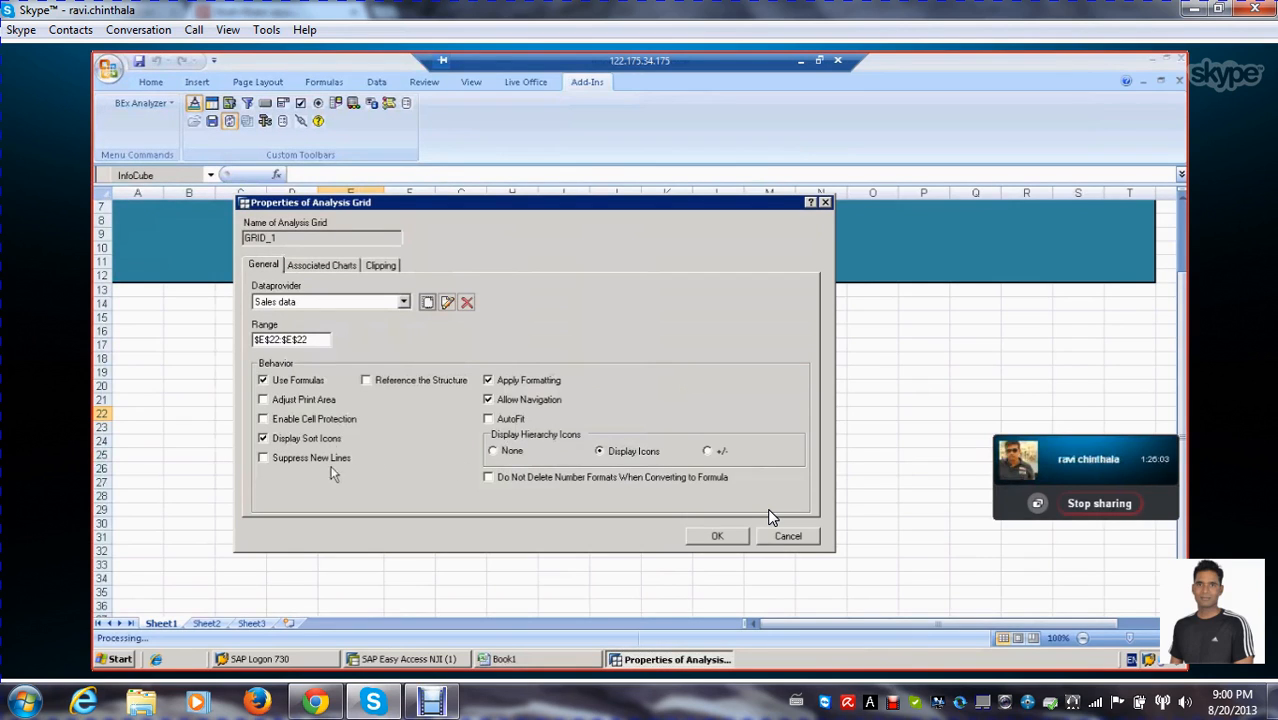
# Review the grid's associated charts and clipping settings, then accept the analysis grid properties
pyautogui.click(323, 268)
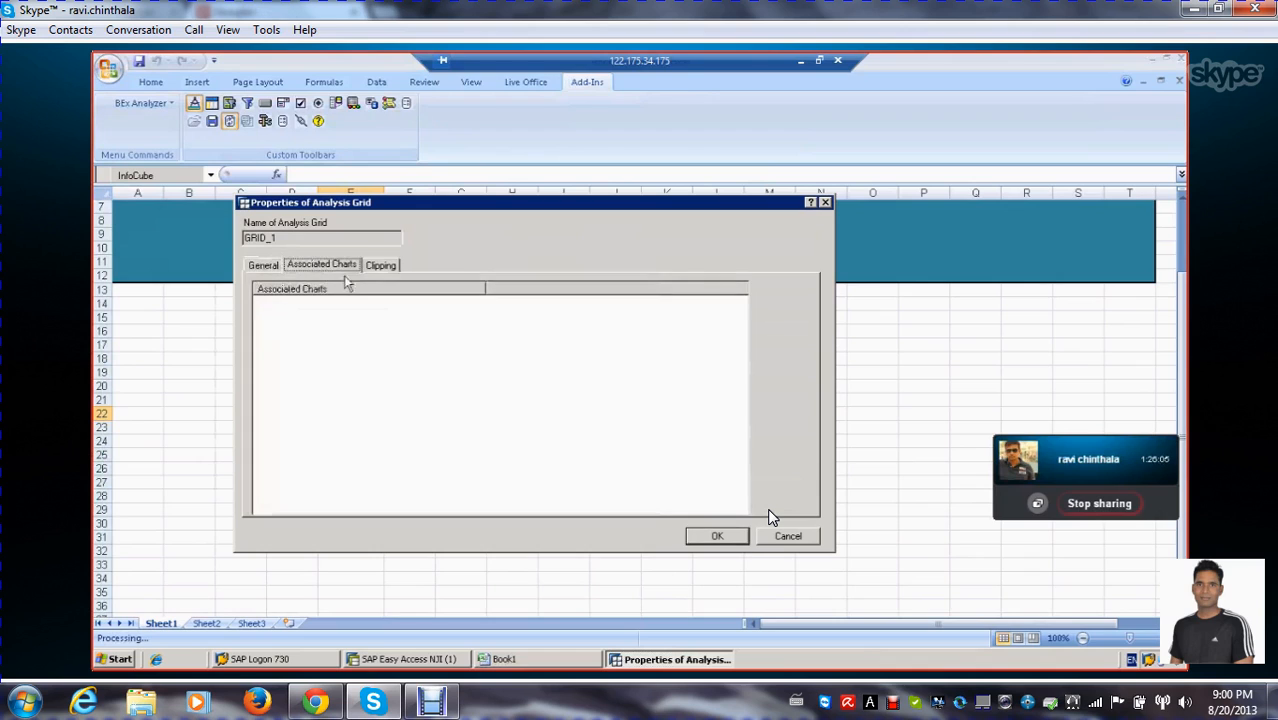
pyautogui.click(380, 265)
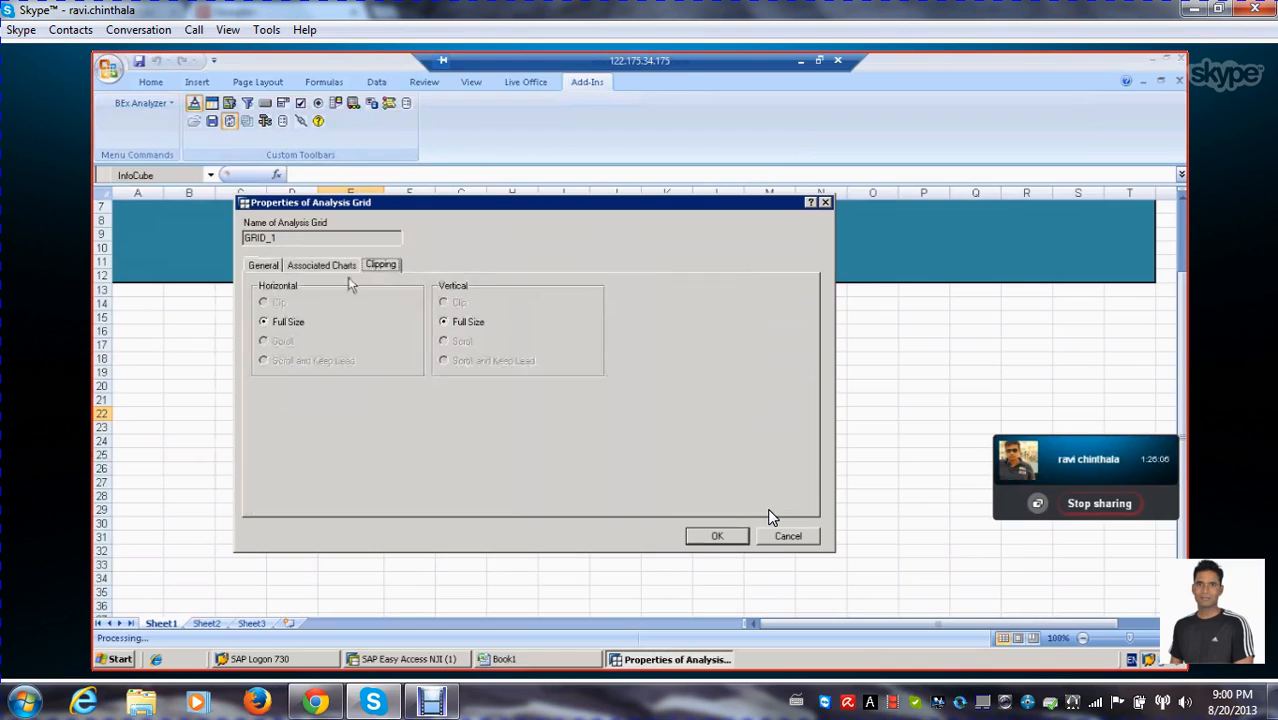
pyautogui.click(262, 266)
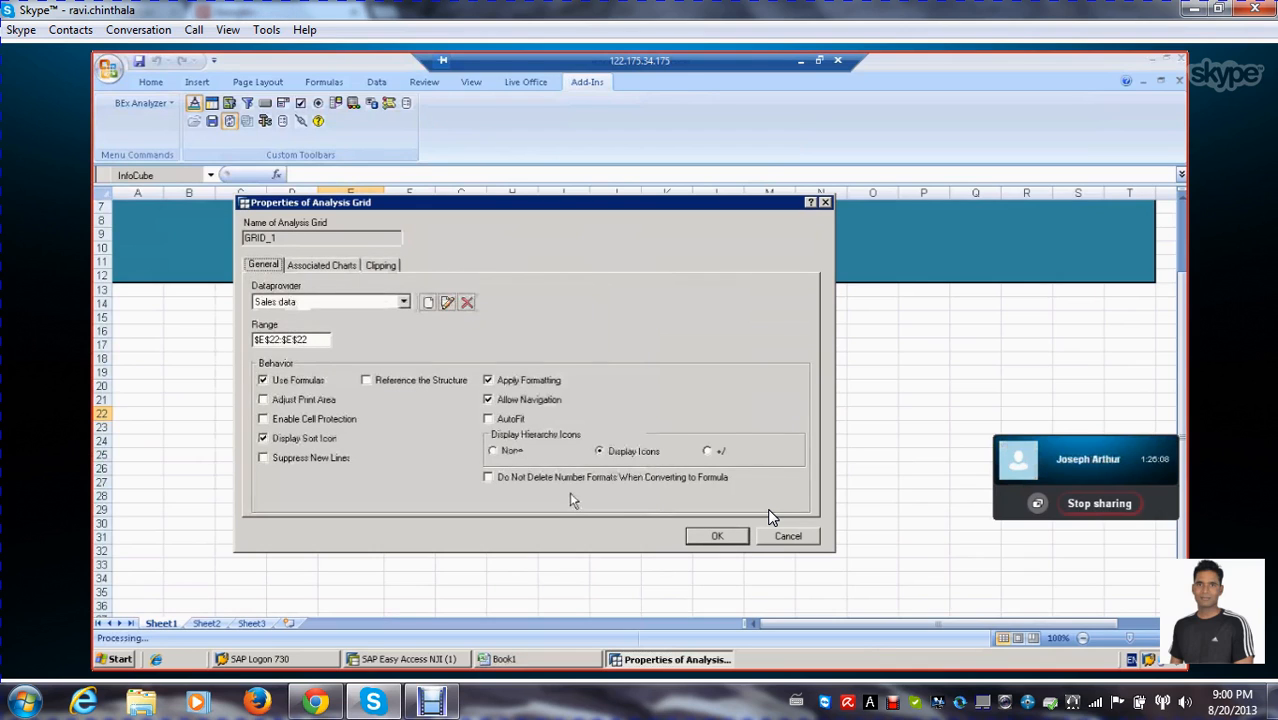
pyautogui.click(711, 538)
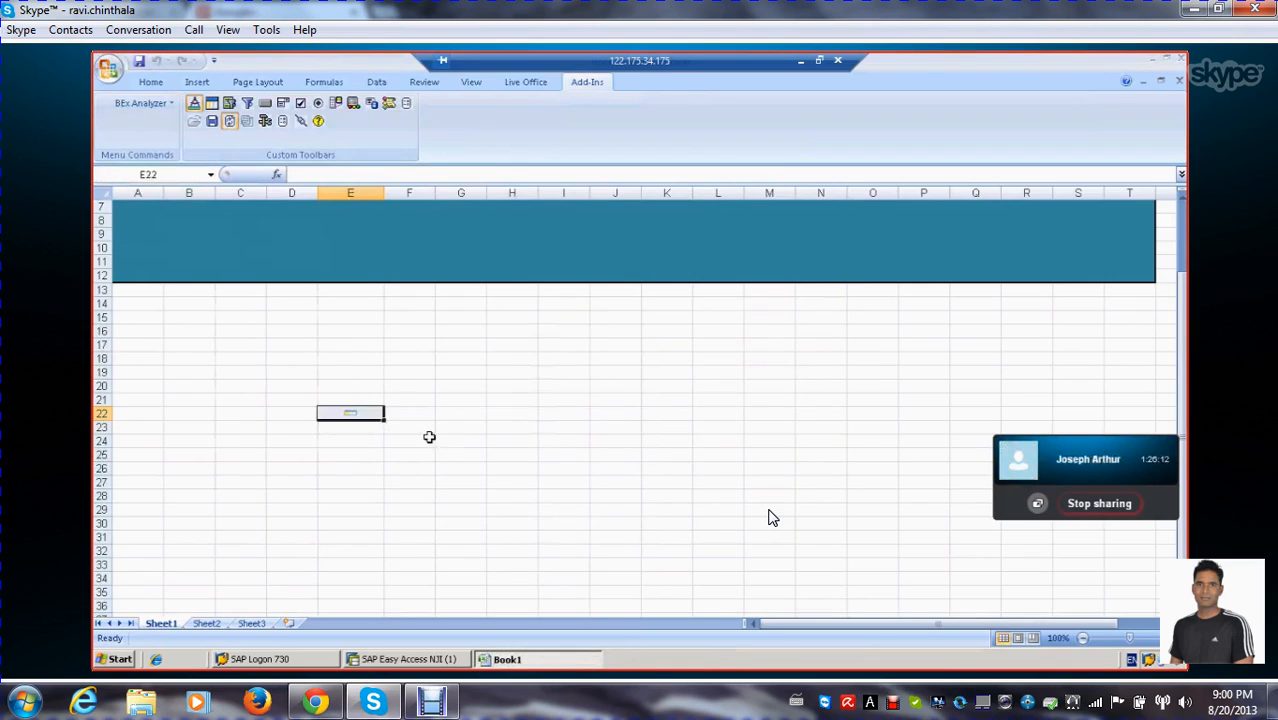
# Exit design mode to load the query results into the grid and check the formulas in the Material Cost column
pyautogui.click(194, 103)
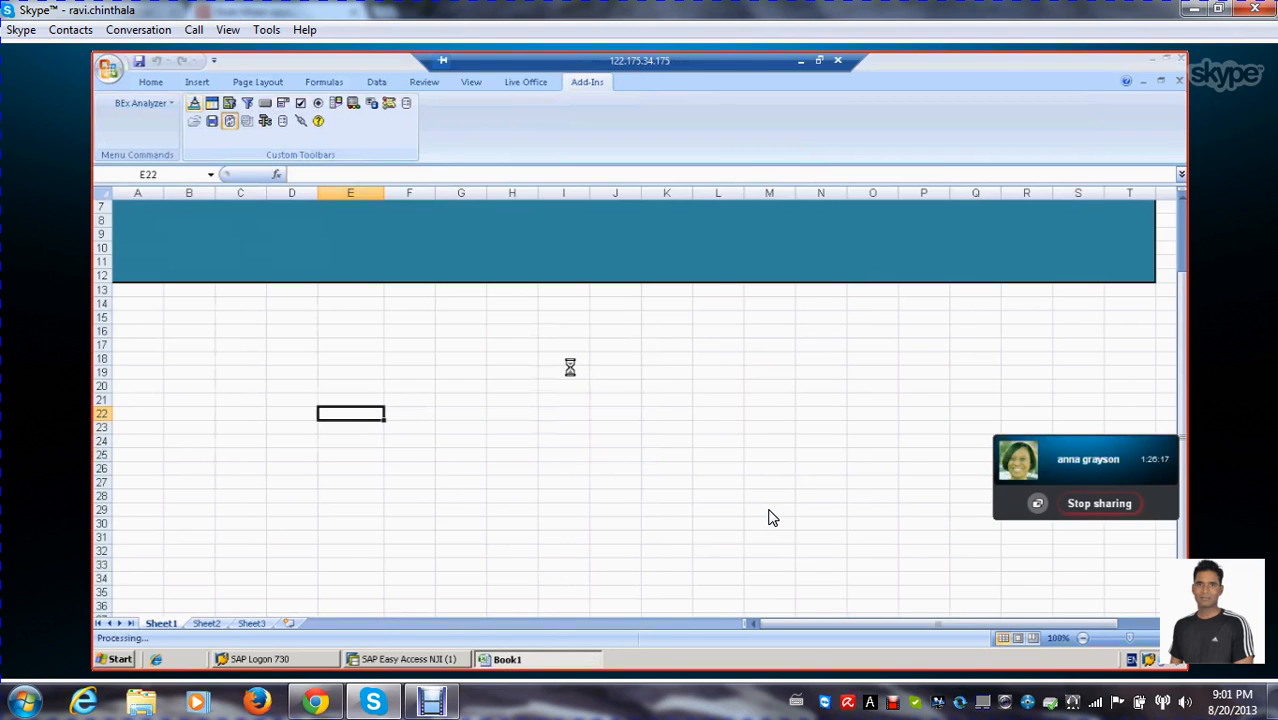
pyautogui.moveTo(567, 193); pyautogui.dragTo(572, 193)
pyautogui.click(545, 302)
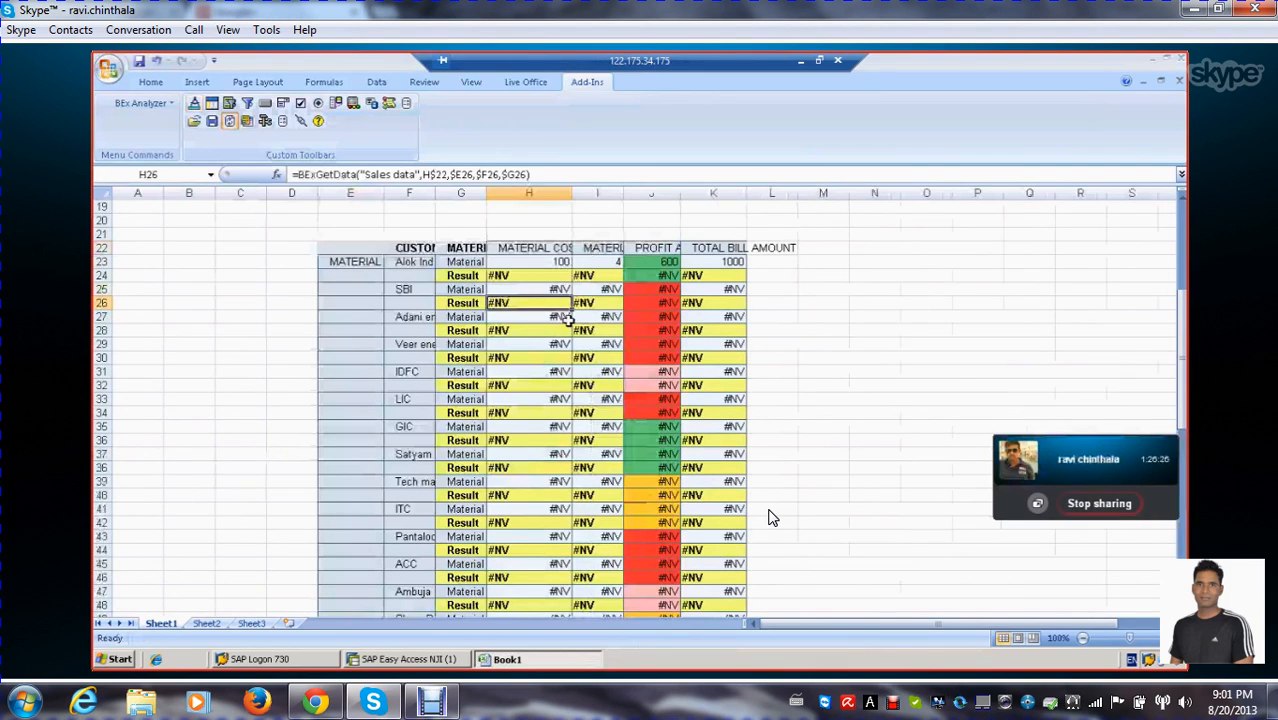
pyautogui.scroll(-1, 568, 320)
pyautogui.click(562, 304)
pyautogui.scroll(2, 581, 330)
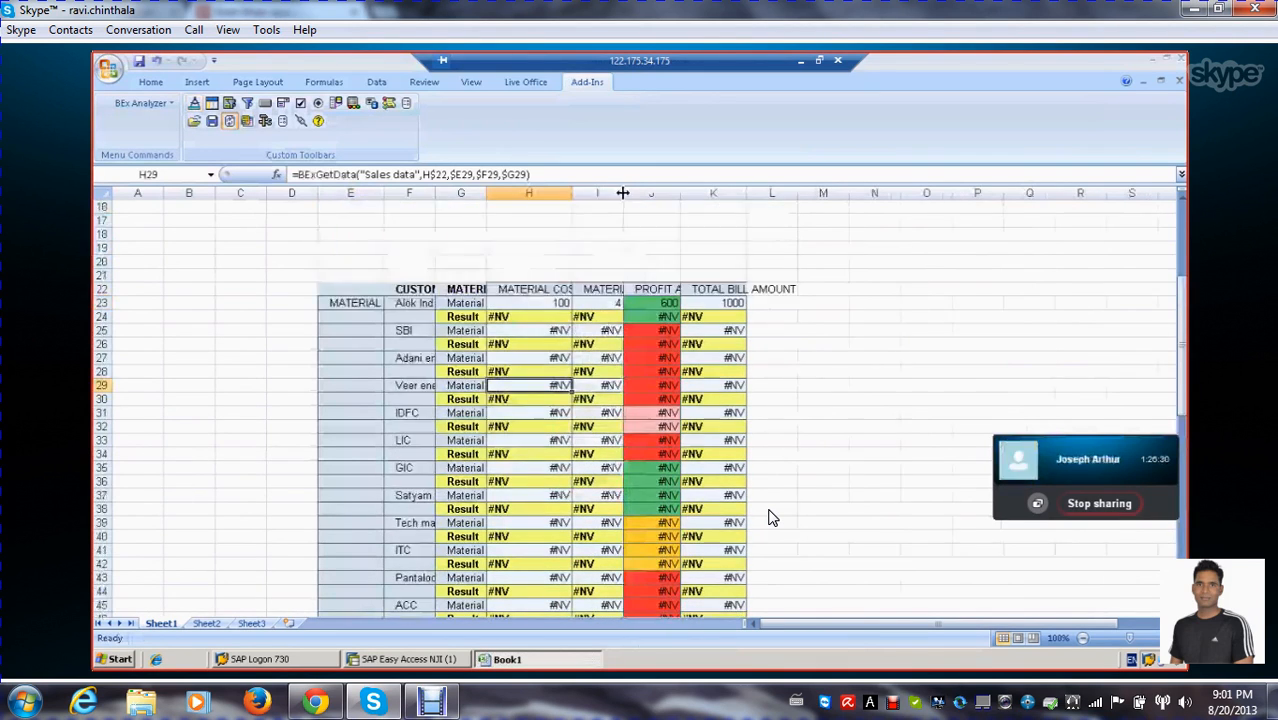
# Widen the Material Cost, Material Quantity, Profit and Total Bill Amount columns of the results table to show more of their headers
pyautogui.moveTo(623, 193); pyautogui.dragTo(875, 196)
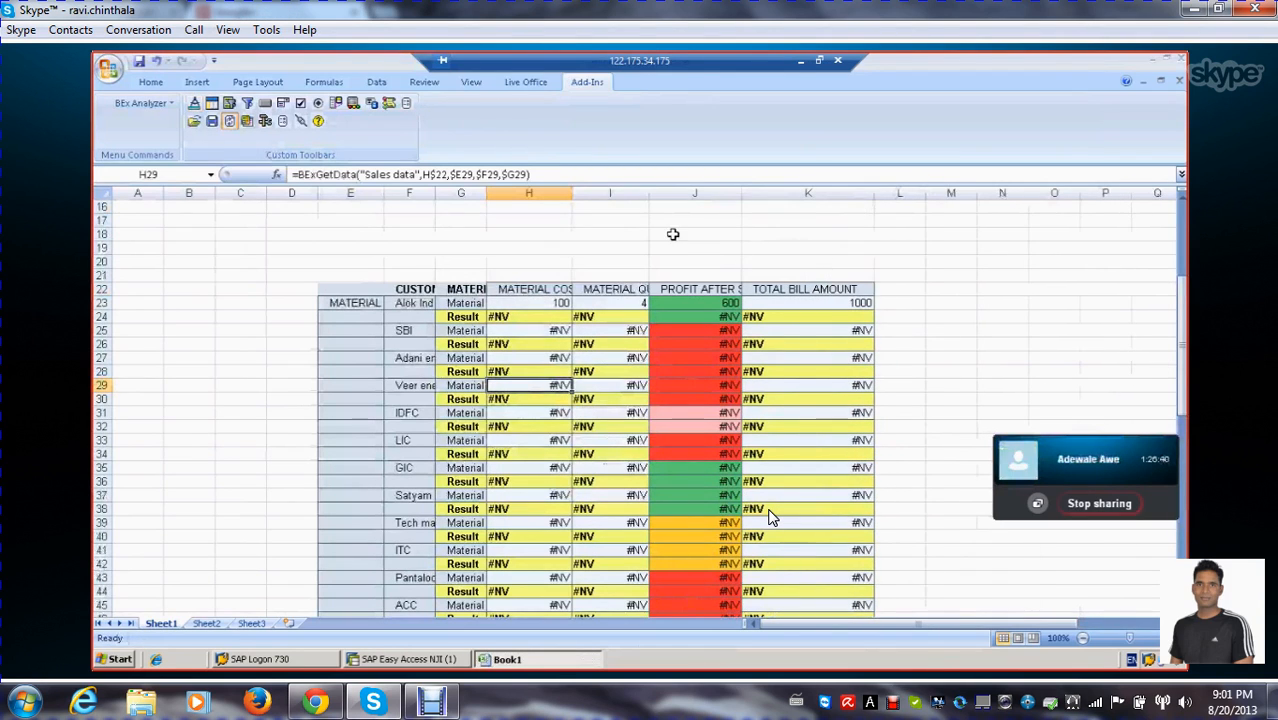
pyautogui.scroll(-6, 673, 232)
pyautogui.scroll(-5, 673, 232)
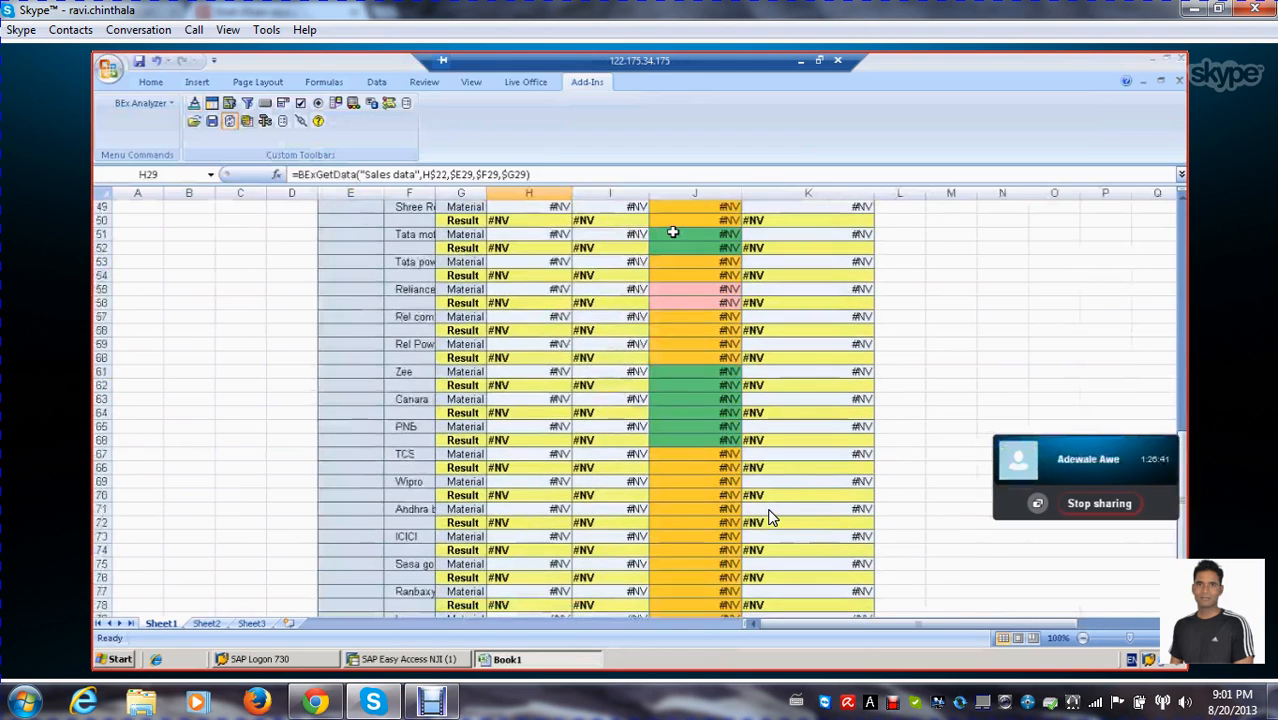
pyautogui.scroll(-7, 673, 232)
pyautogui.scroll(6, 673, 232)
pyautogui.scroll(9, 673, 232)
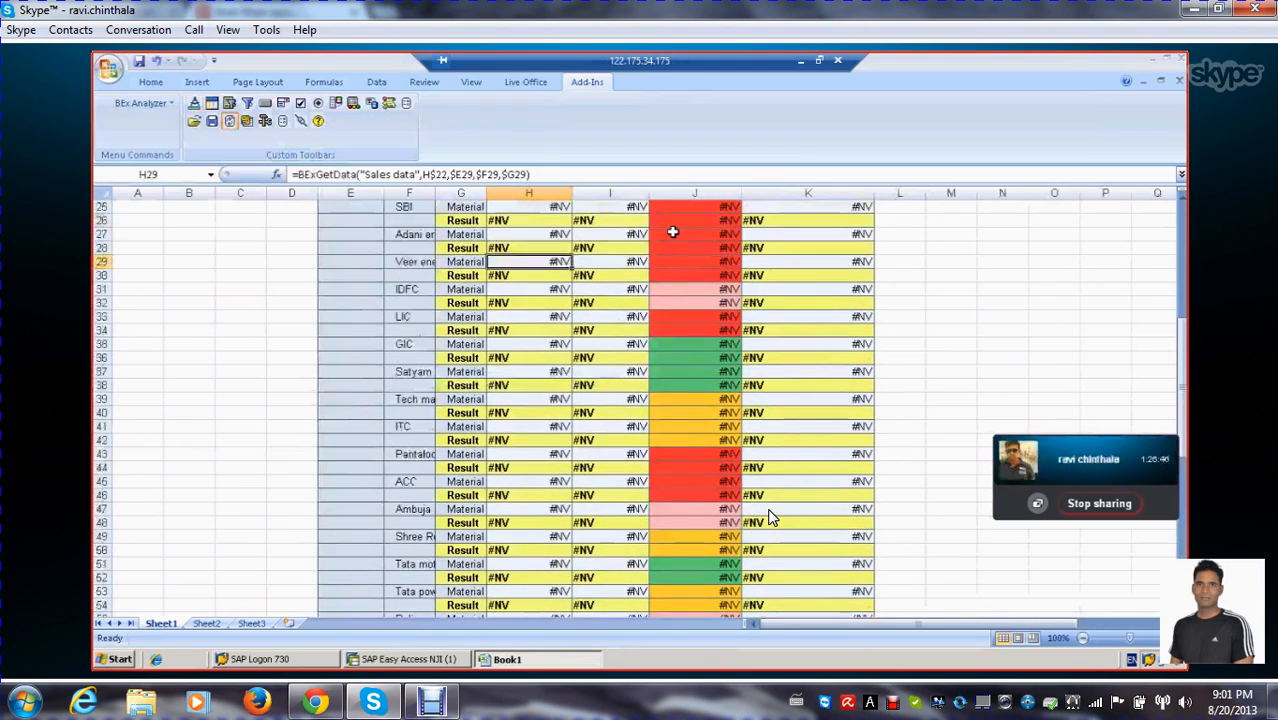
pyautogui.scroll(2, 673, 232)
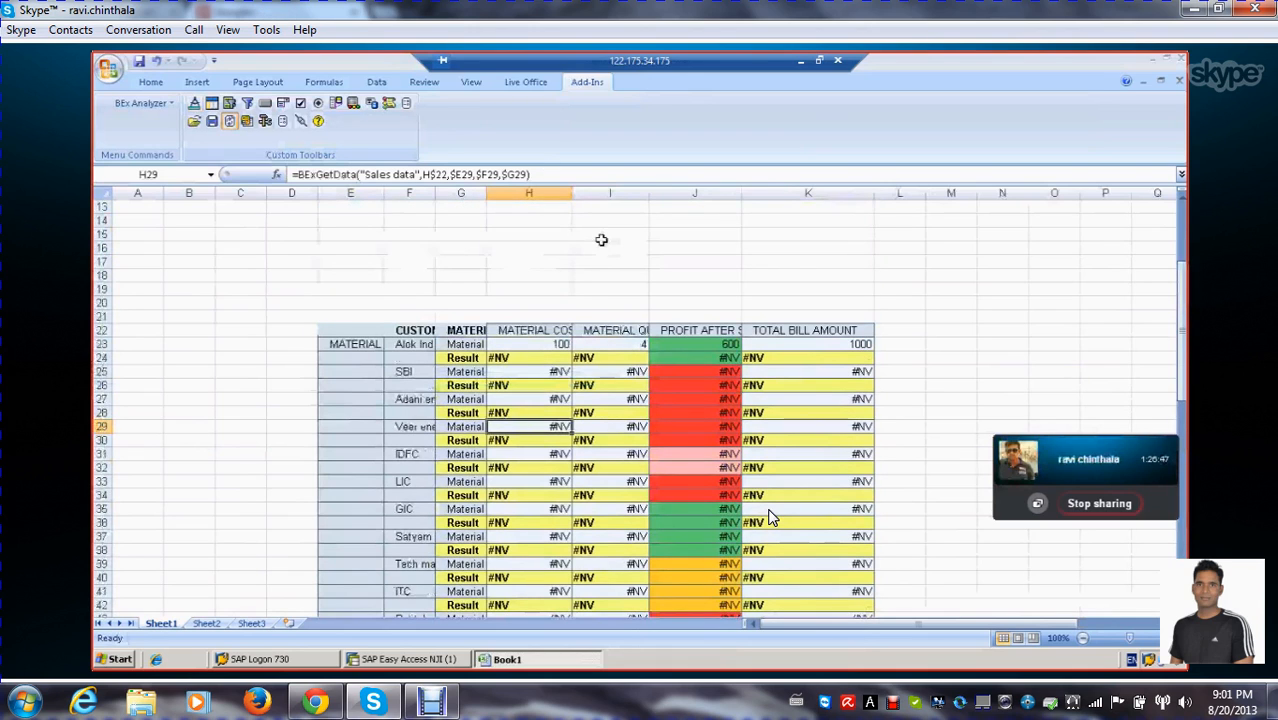
pyautogui.scroll(-1, 602, 237)
pyautogui.doubleClick(572, 192)
pyautogui.moveTo(669, 192); pyautogui.dragTo(692, 193)
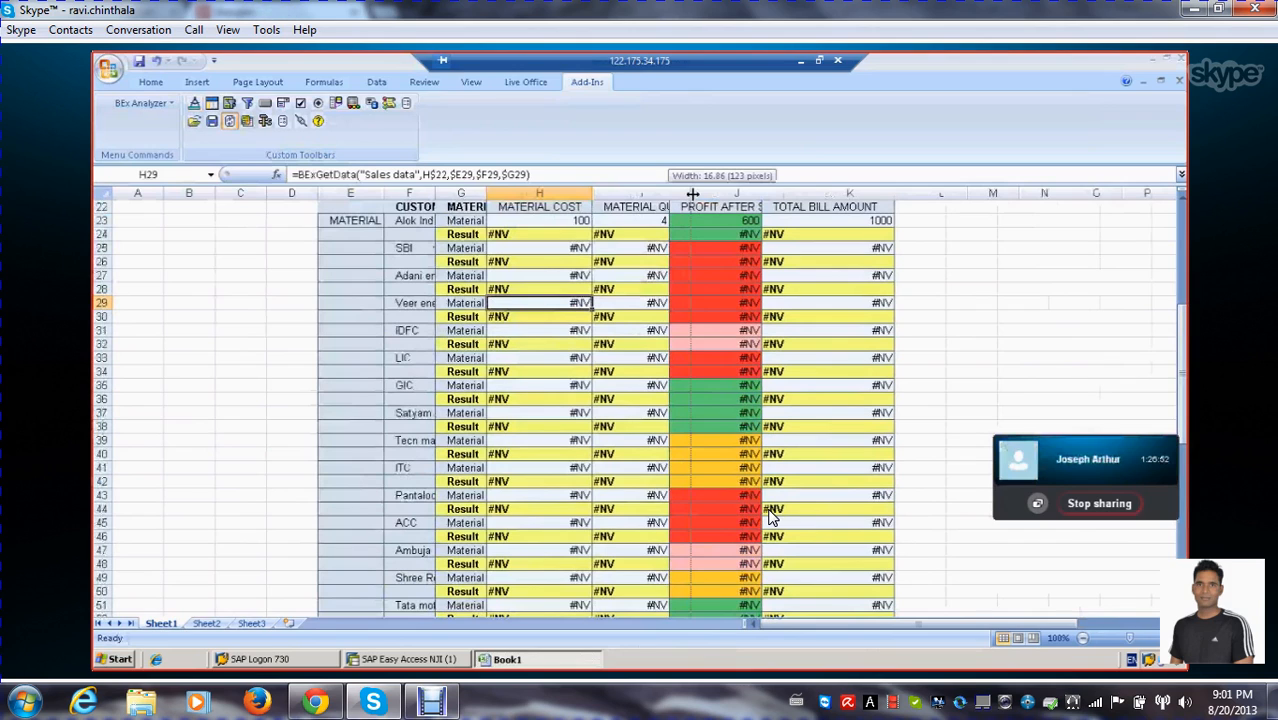
pyautogui.moveTo(692, 193); pyautogui.dragTo(694, 193)
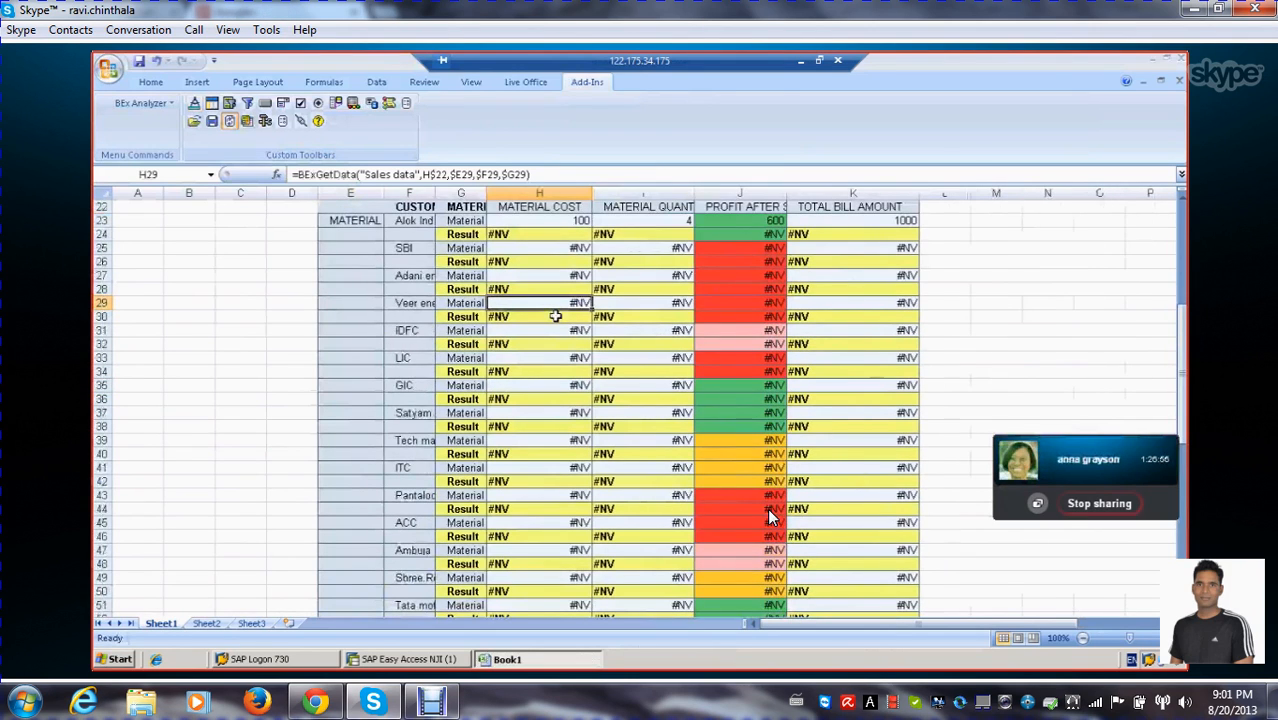
# Check the sales results table down to its overall result row, then return the sheet to design mode
pyautogui.scroll(-15, 771, 516)
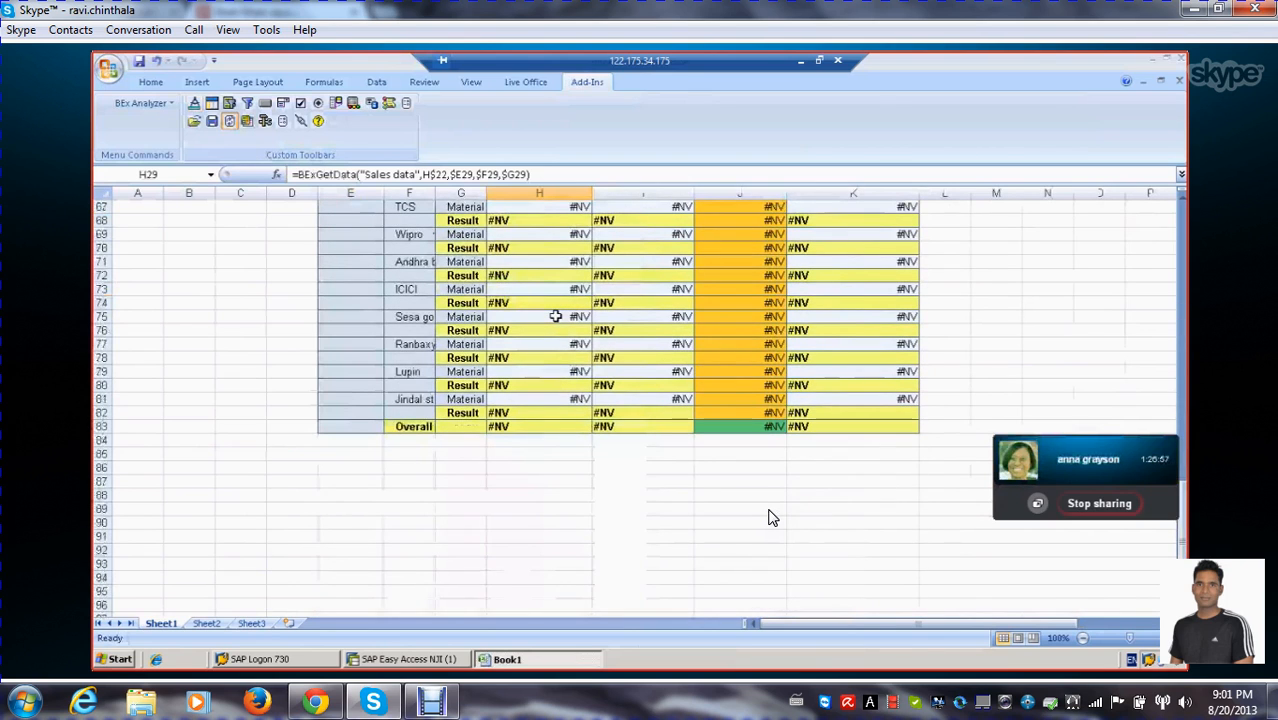
pyautogui.scroll(17, 771, 516)
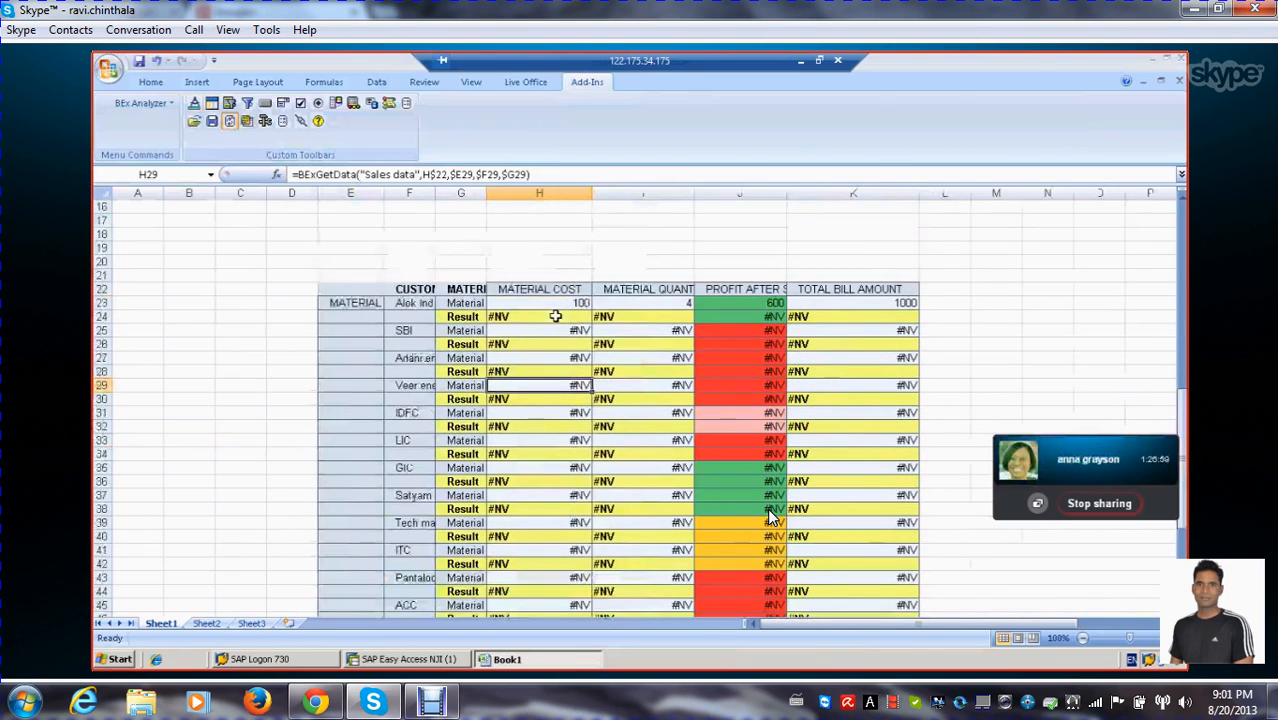
pyautogui.scroll(2, 771, 516)
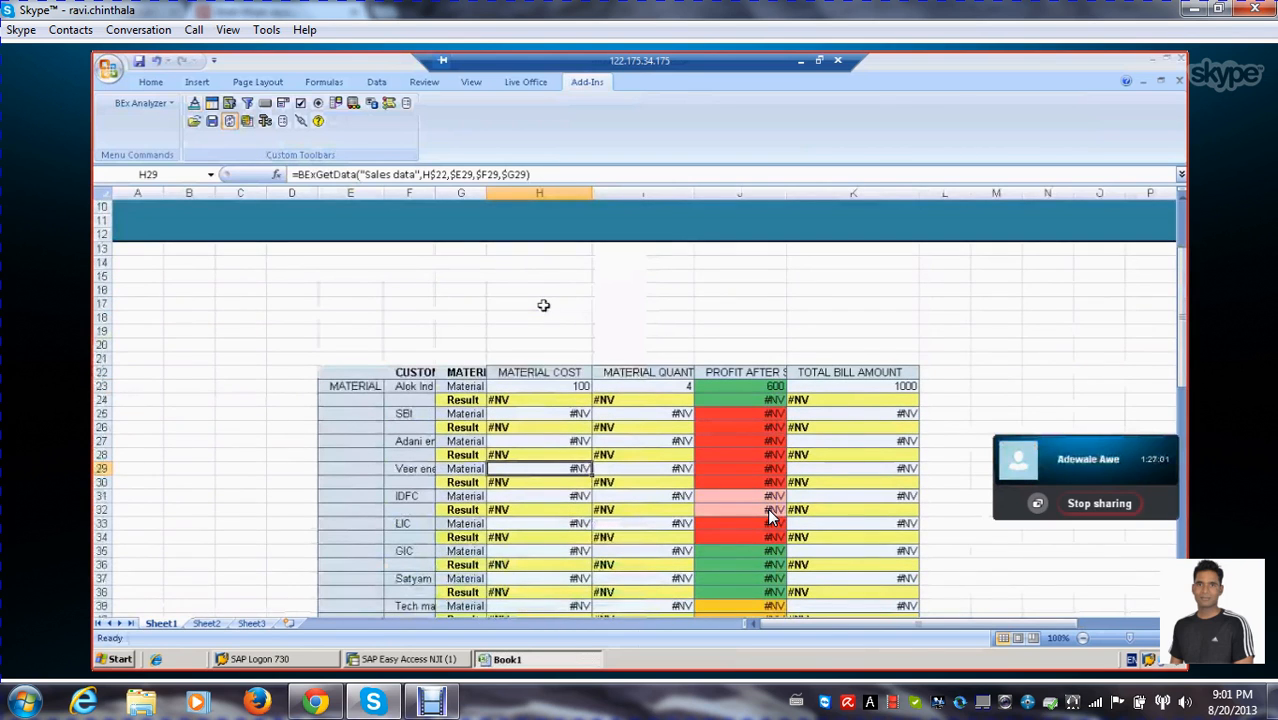
pyautogui.scroll(-2, 543, 306)
pyautogui.click(377, 237)
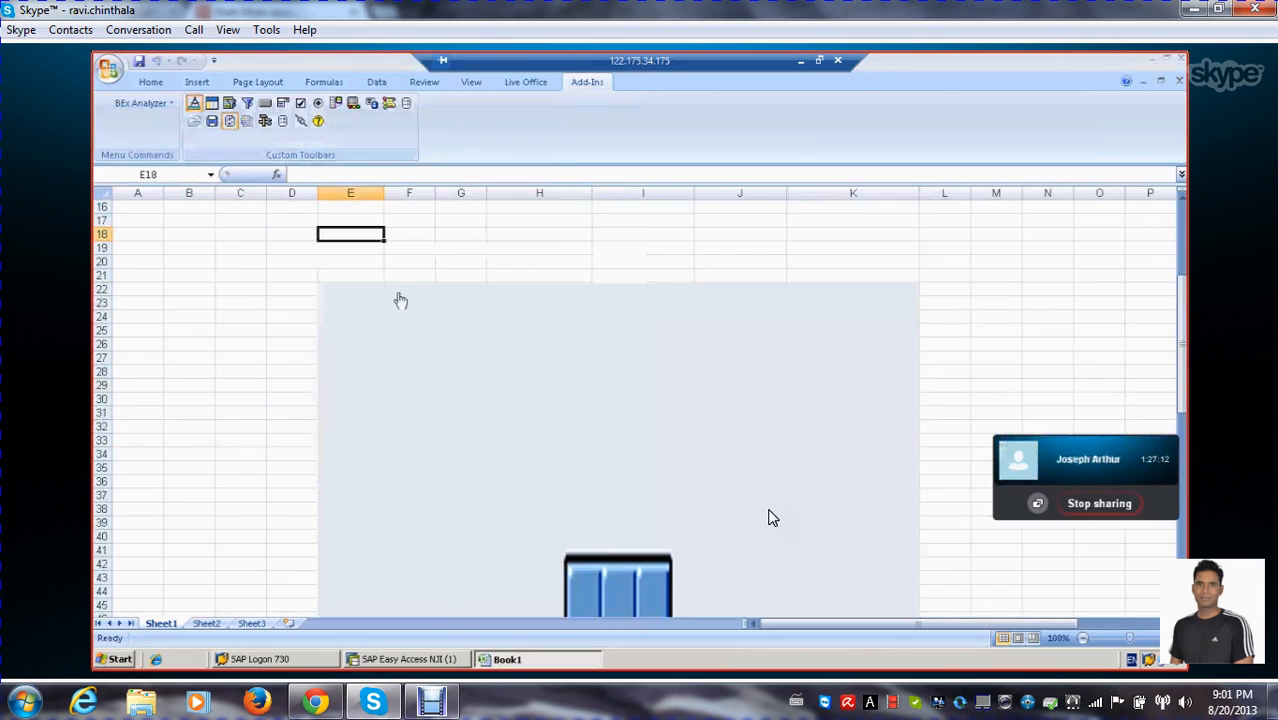
pyautogui.scroll(-2, 770, 517)
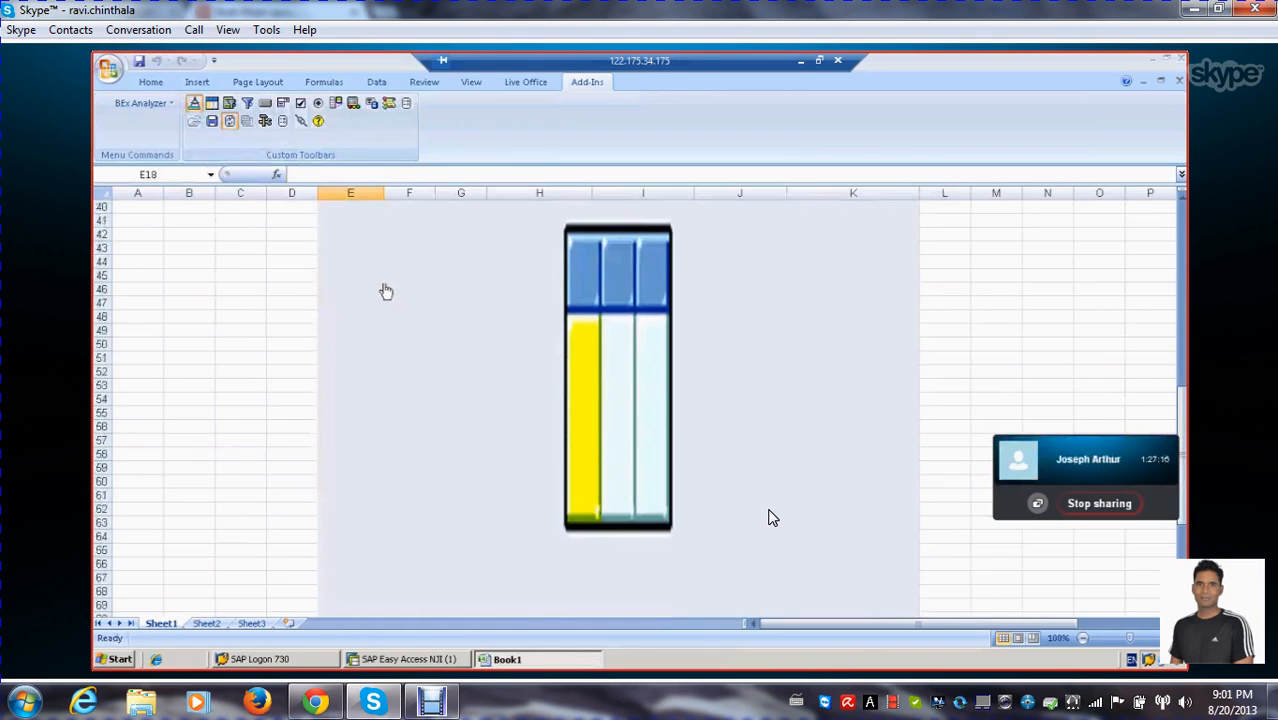
pyautogui.rightClick(451, 304)
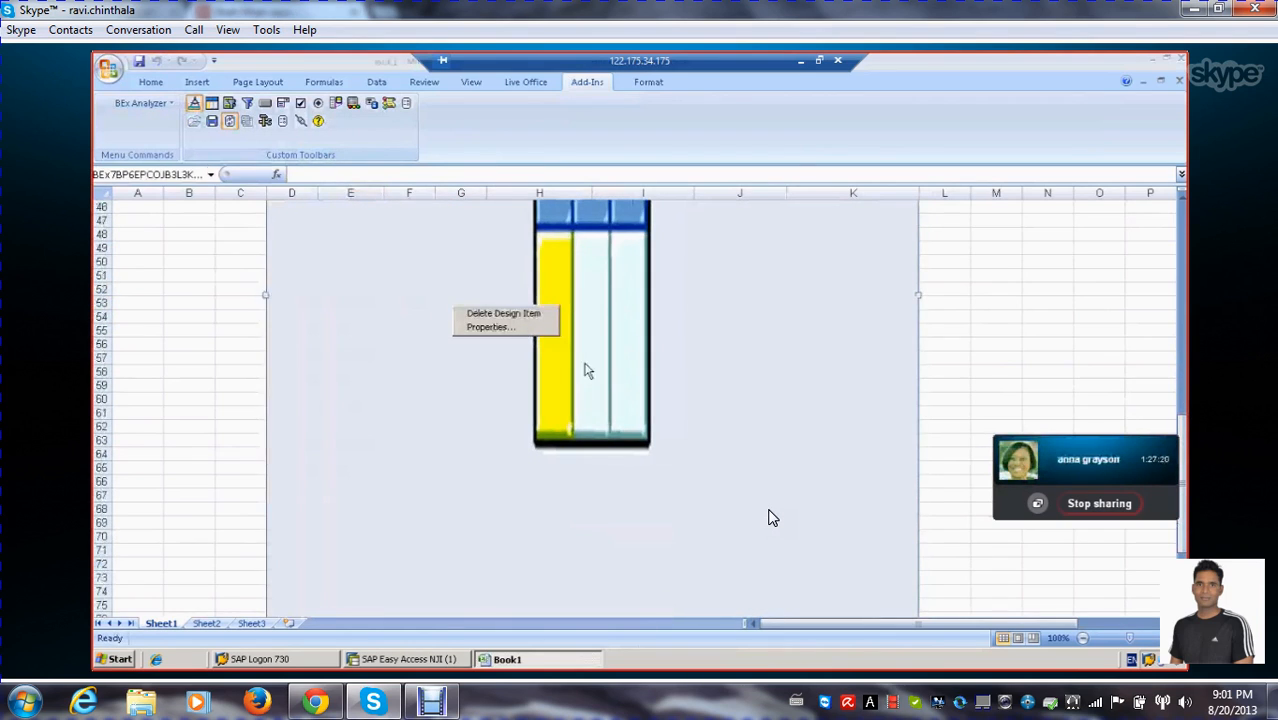
pyautogui.click(203, 295)
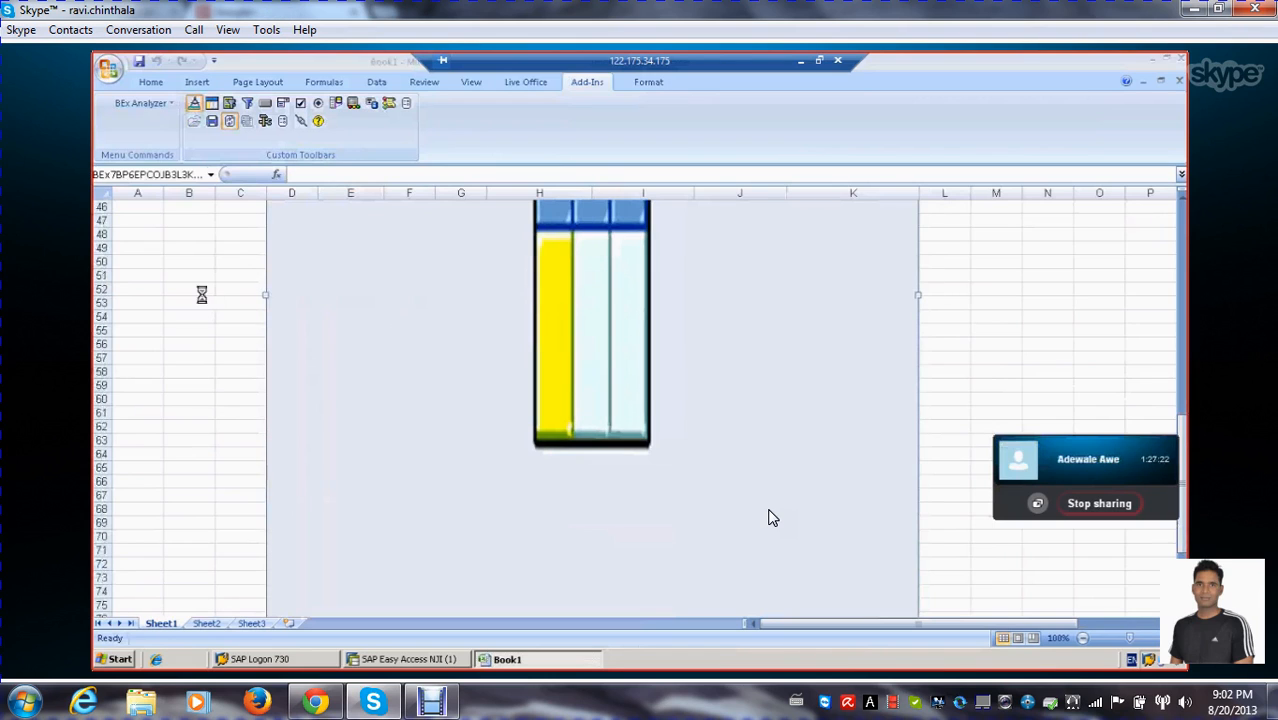
pyautogui.scroll(4, 221, 297)
pyautogui.scroll(7, 221, 297)
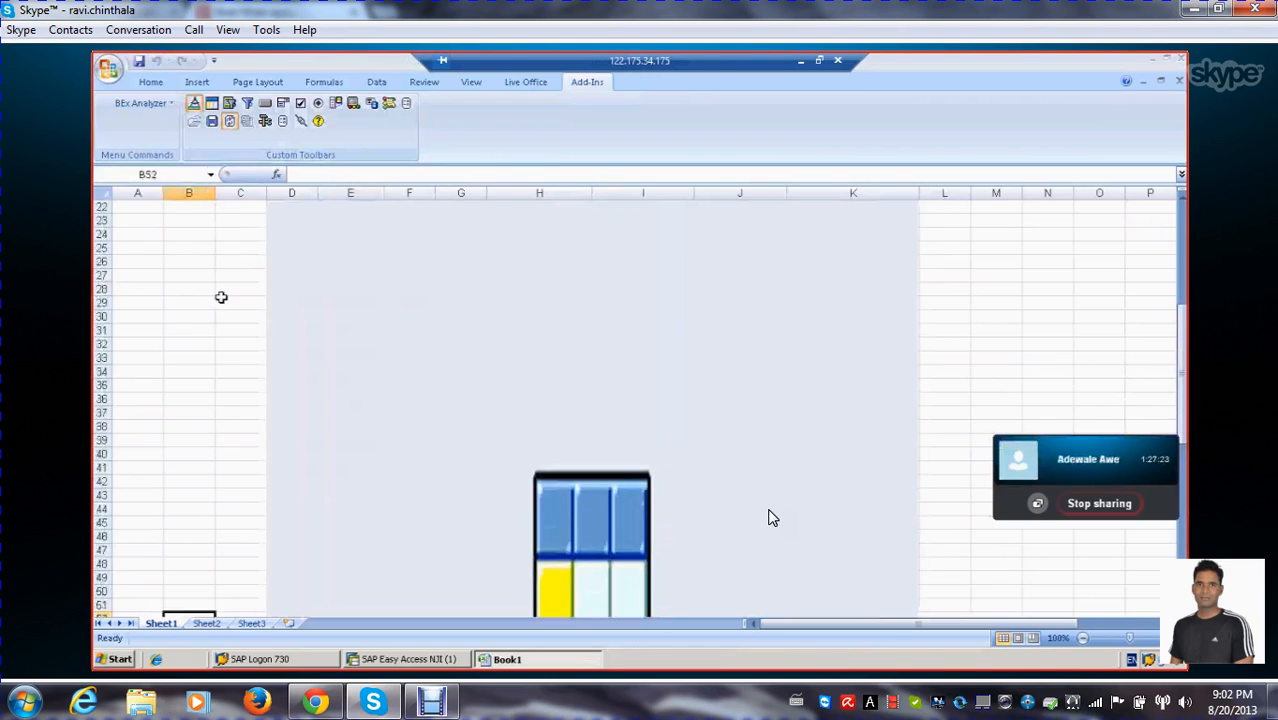
pyautogui.scroll(-4, 771, 517)
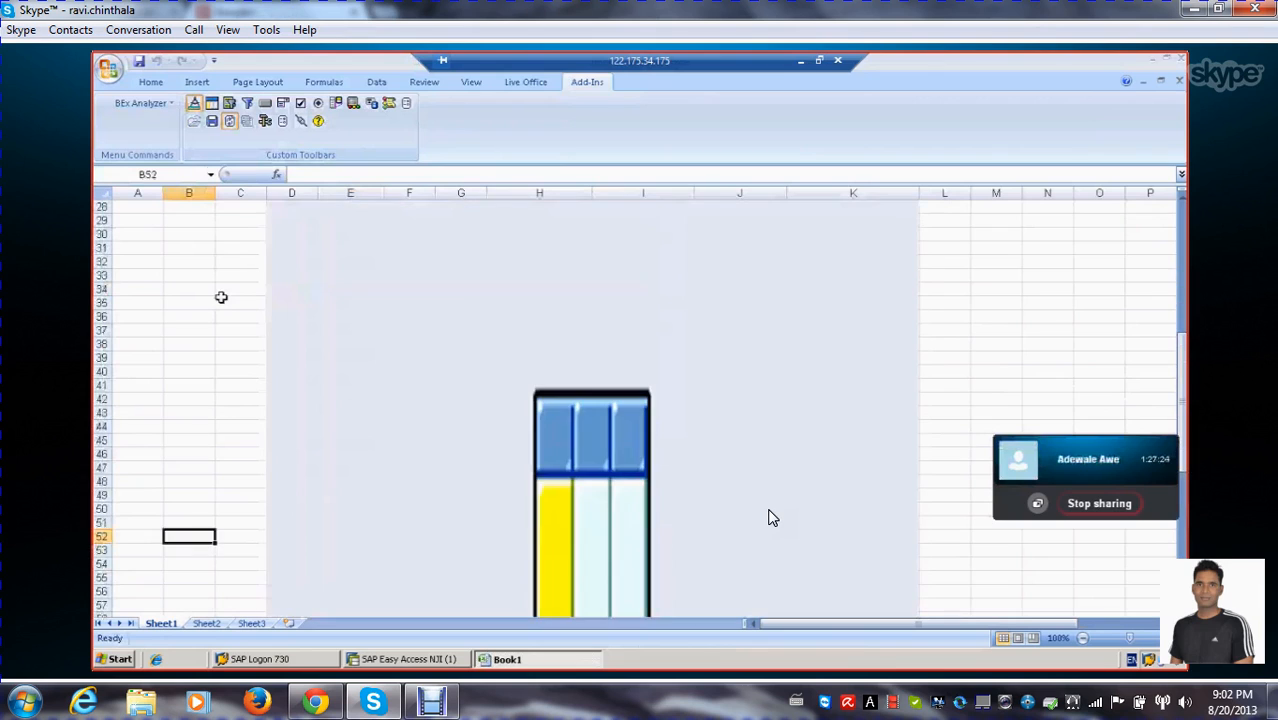
pyautogui.scroll(-12, 771, 517)
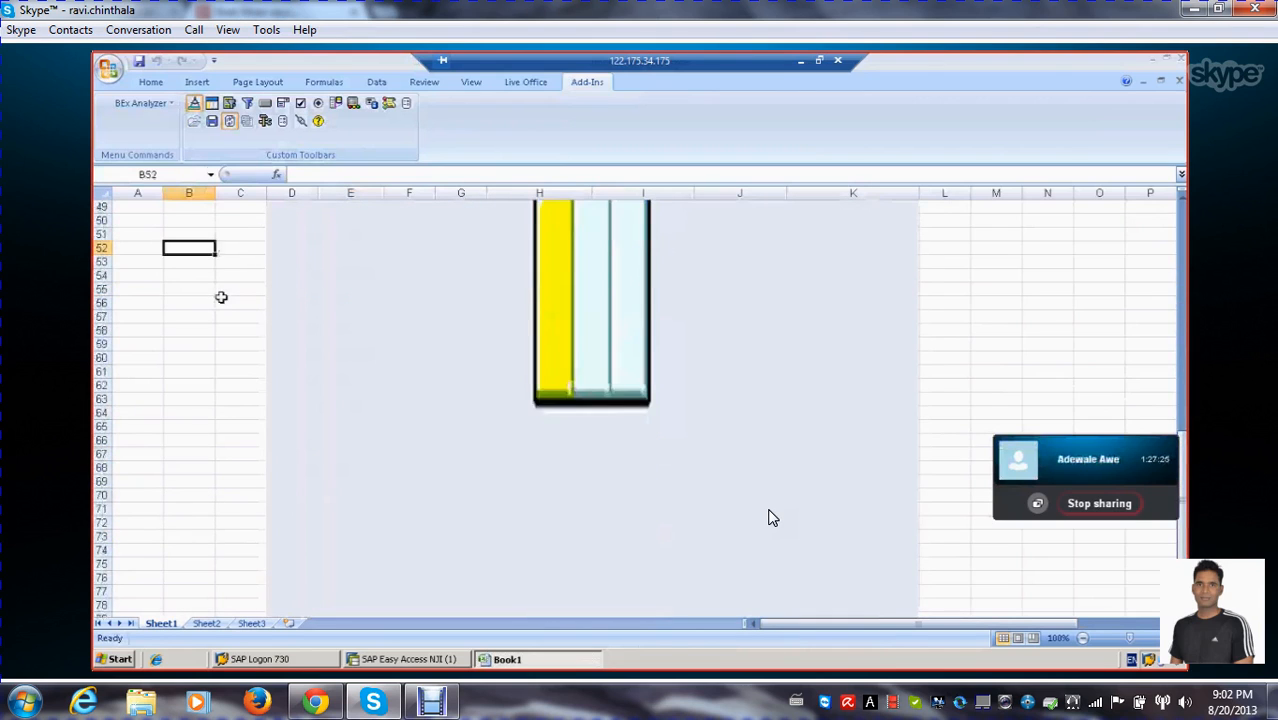
# Open the analysis grid's properties, review its clipping, associated charts and general settings, and accept the dialog
pyautogui.scroll(5, 771, 517)
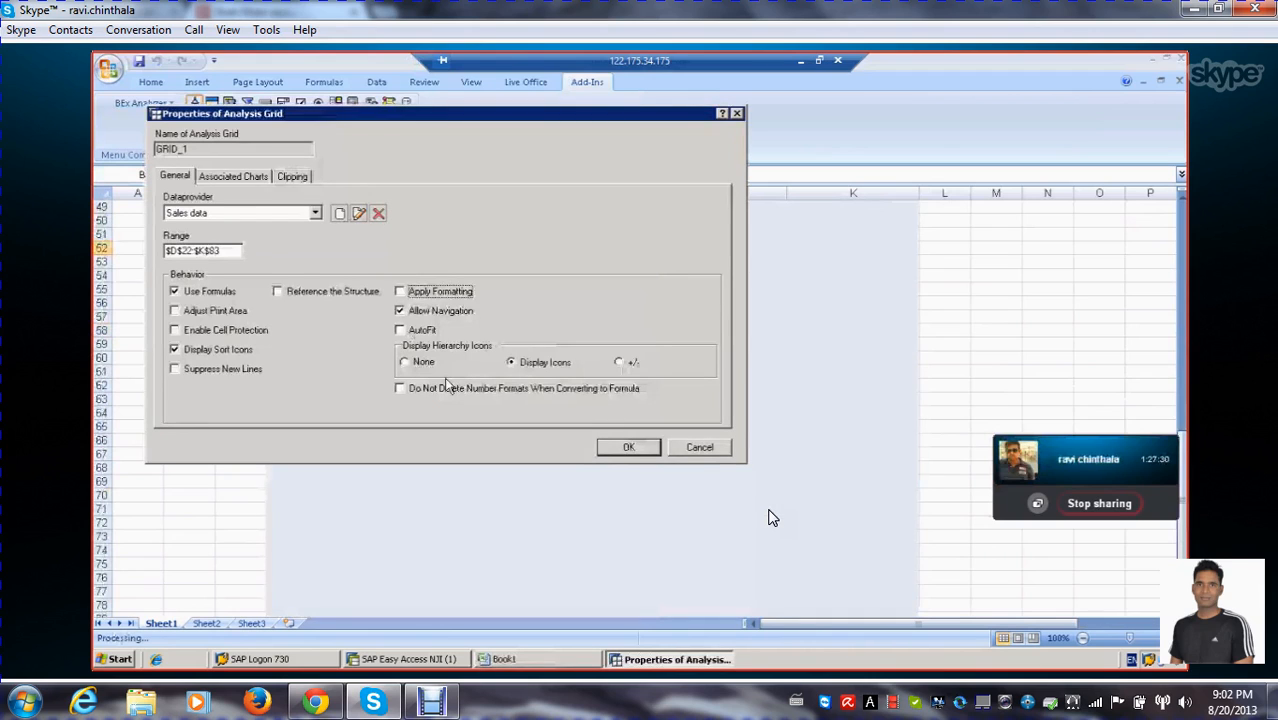
pyautogui.click(298, 177)
pyautogui.click(238, 176)
pyautogui.click(176, 176)
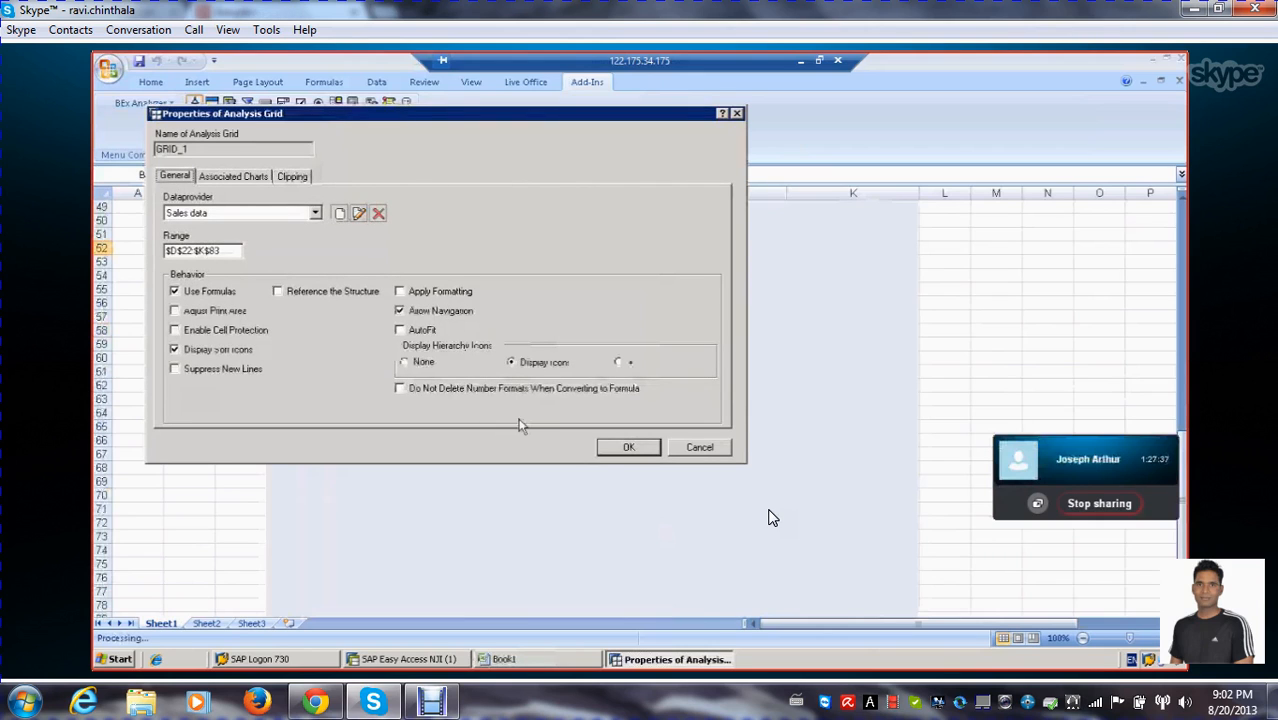
pyautogui.click(627, 452)
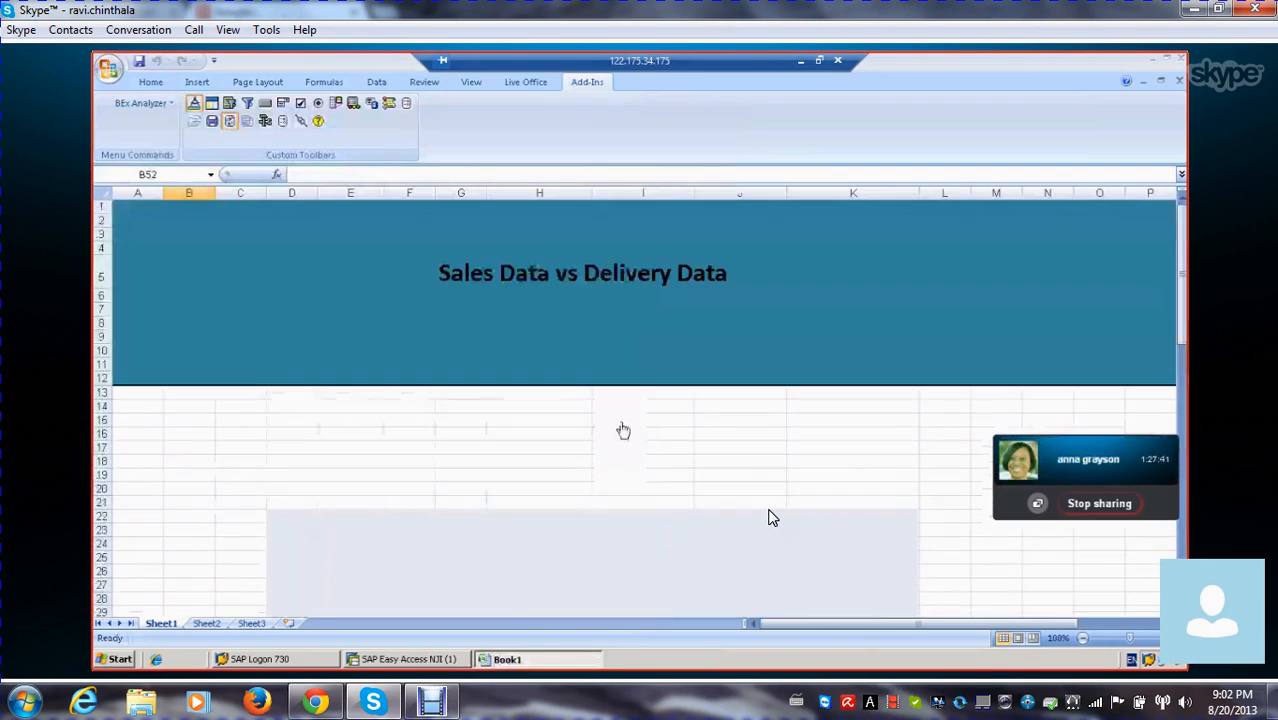
# Reopen the analysis grid's properties to check its range and behavior options, then accept them
pyautogui.click(345, 420)
pyautogui.scroll(-5, 506, 384)
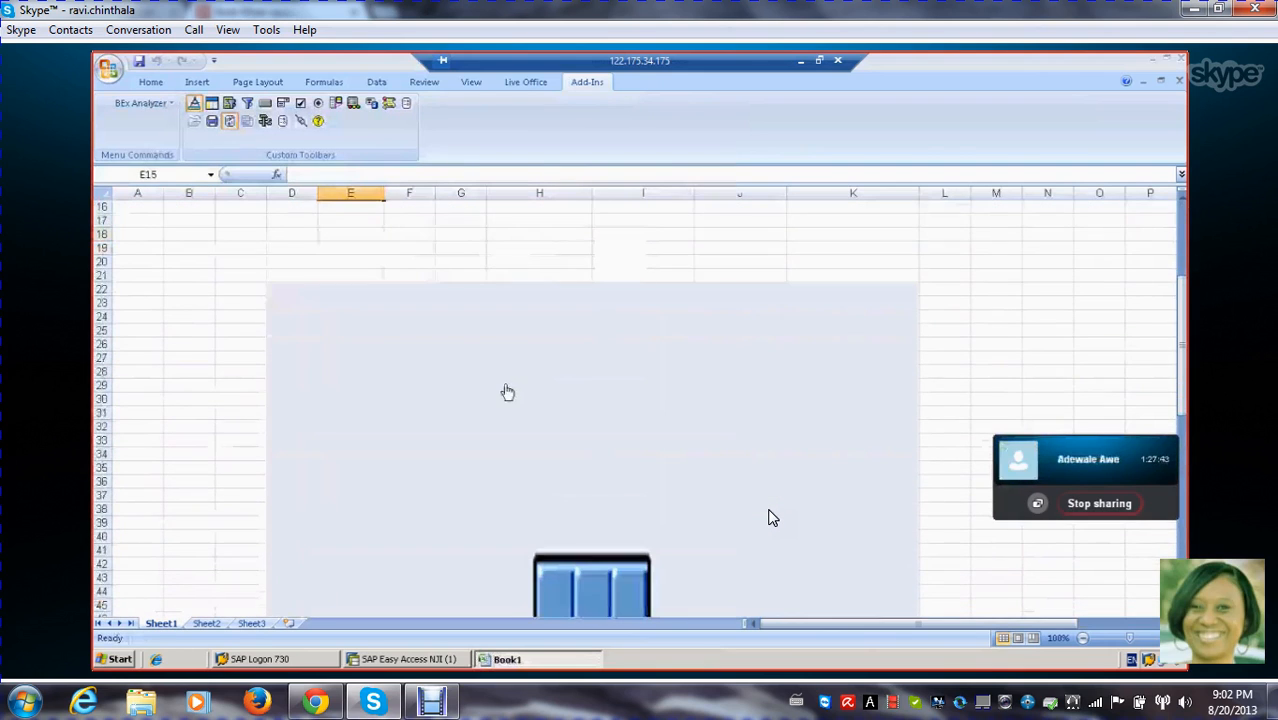
pyautogui.rightClick(506, 390)
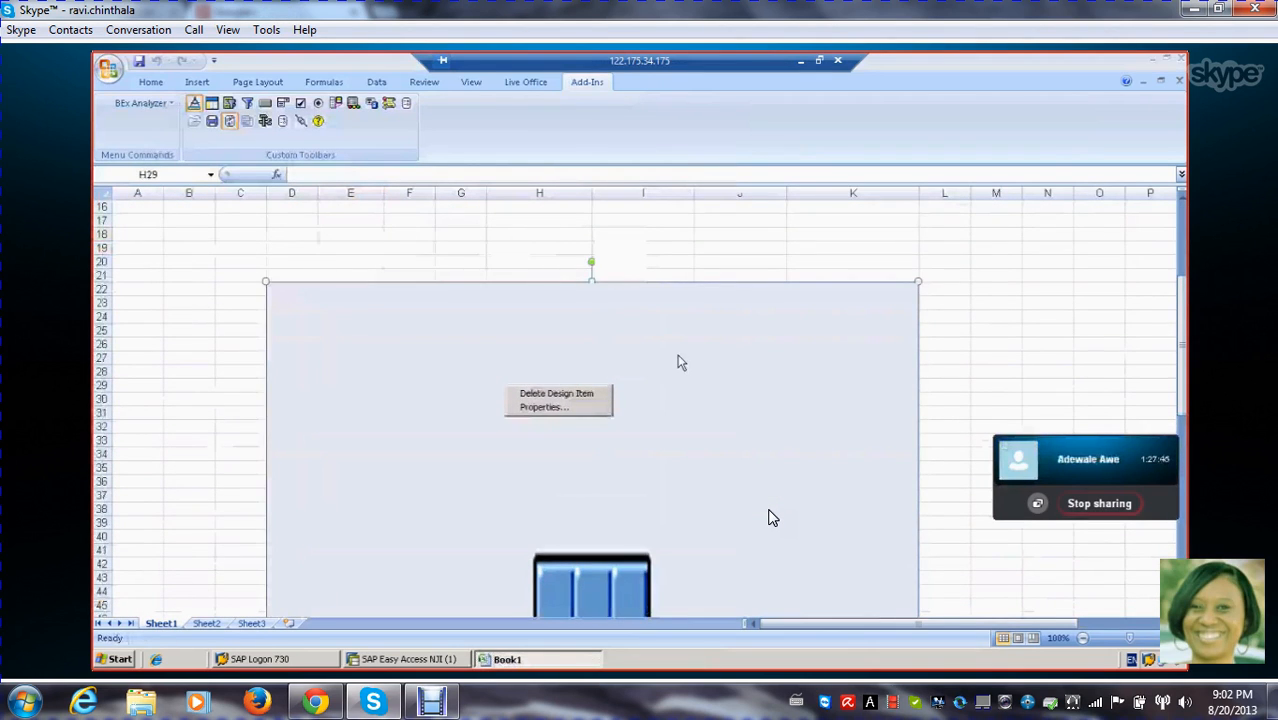
pyautogui.rightClick(603, 352)
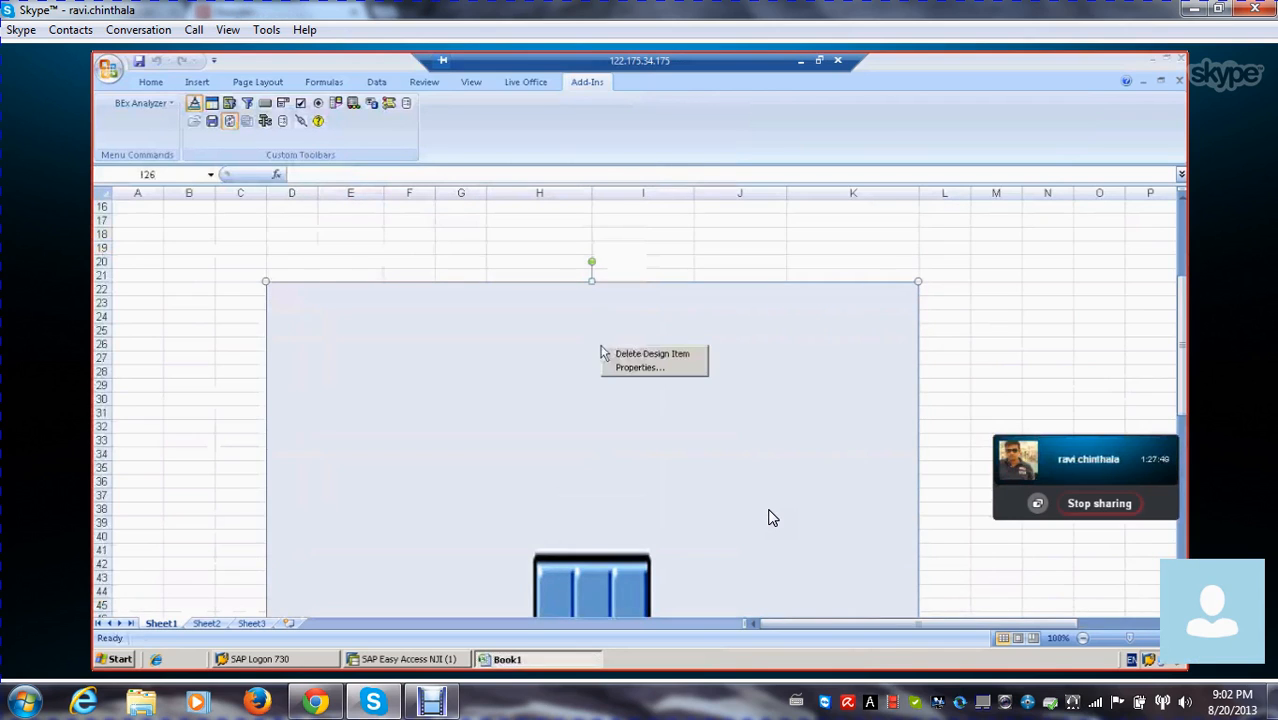
pyautogui.rightClick(590, 352)
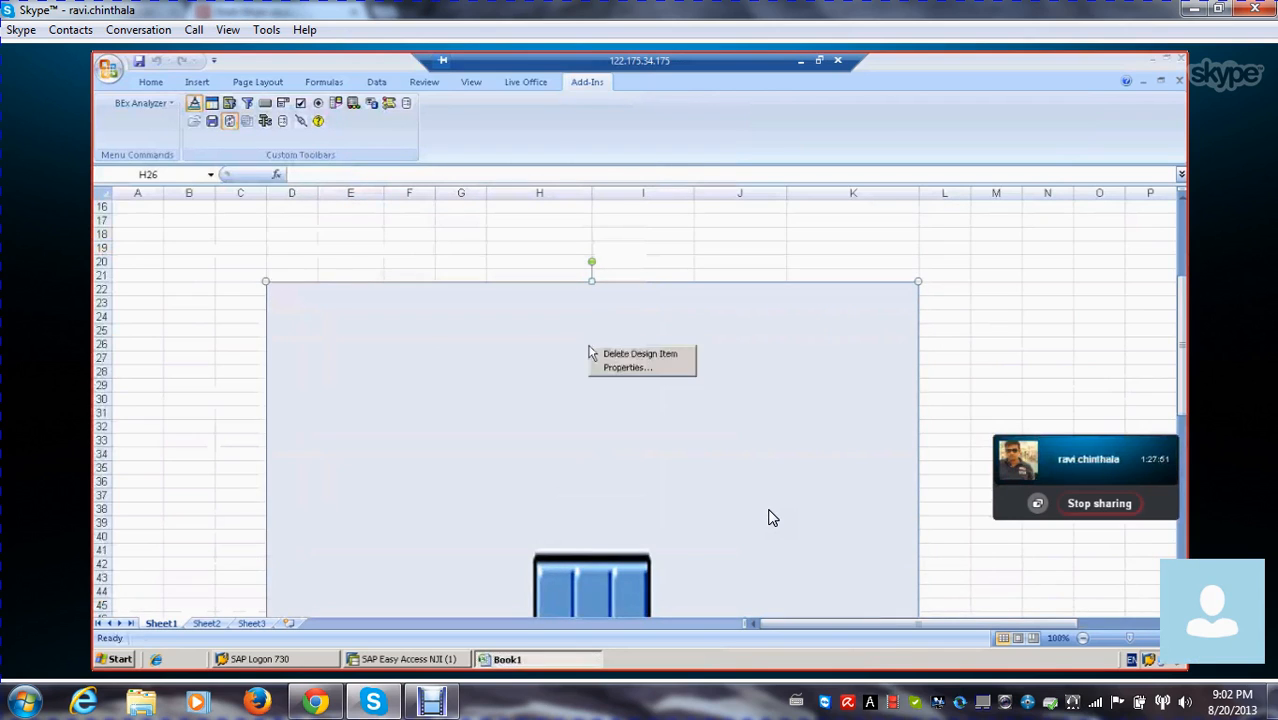
pyautogui.click(590, 279)
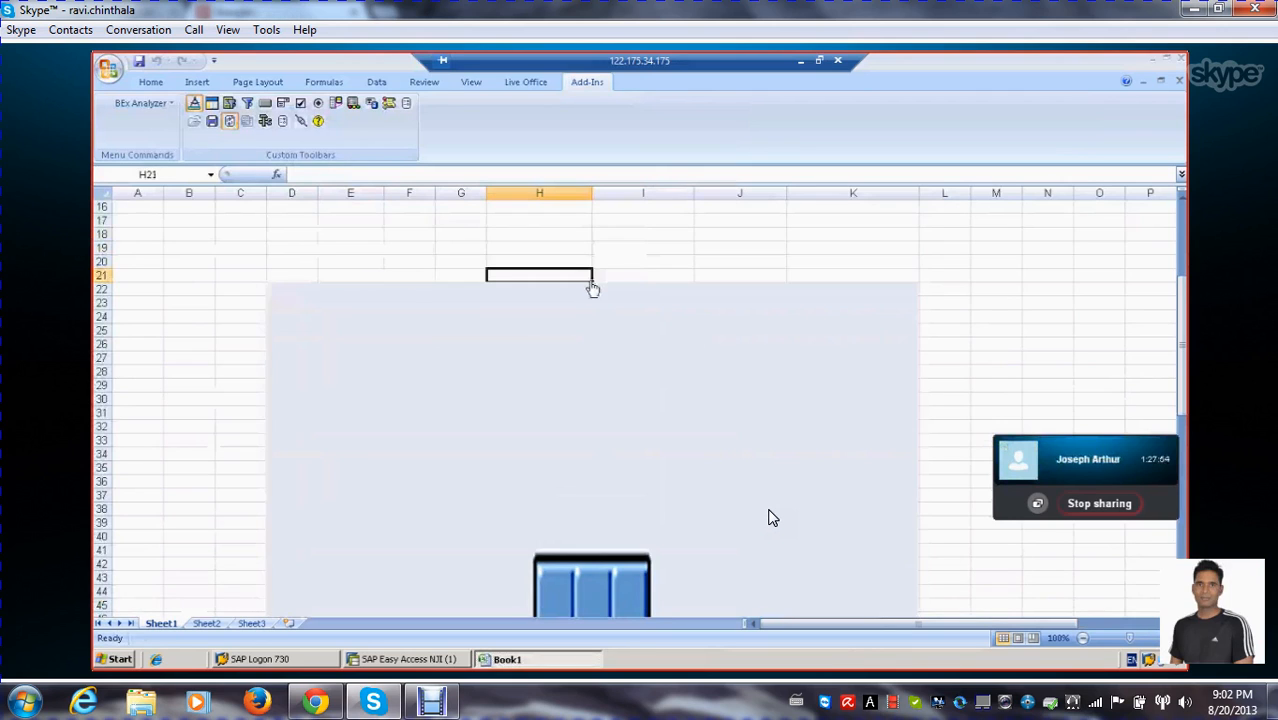
pyautogui.click(590, 299)
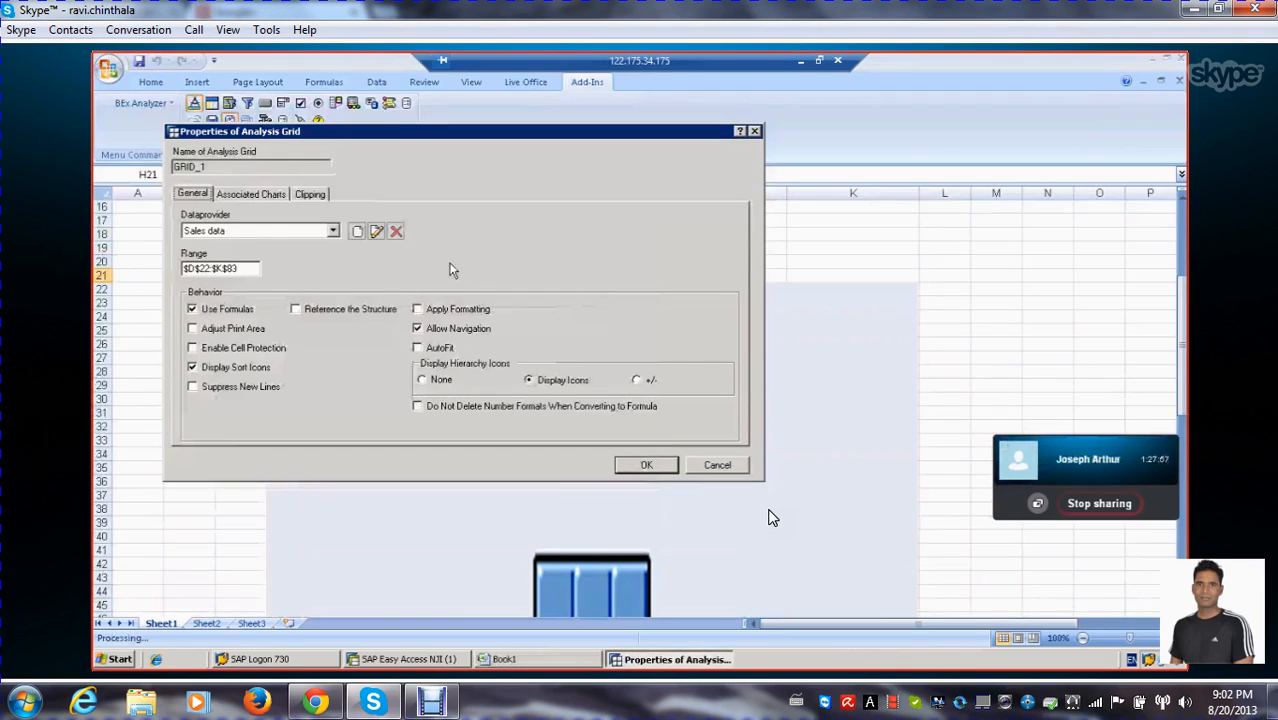
pyautogui.click(665, 464)
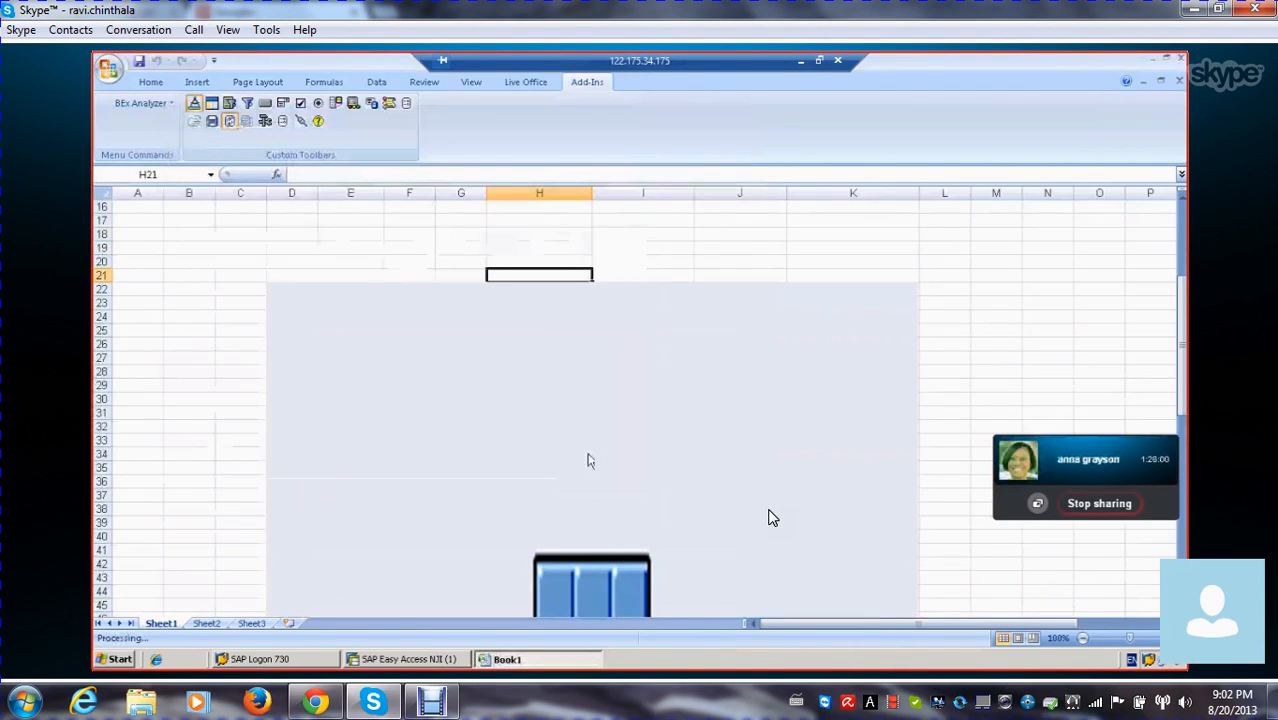
# Delete the analysis grid below the title banner from the sheet
pyautogui.click(556, 429)
pyautogui.press('Delete')
pyautogui.click(536, 424)
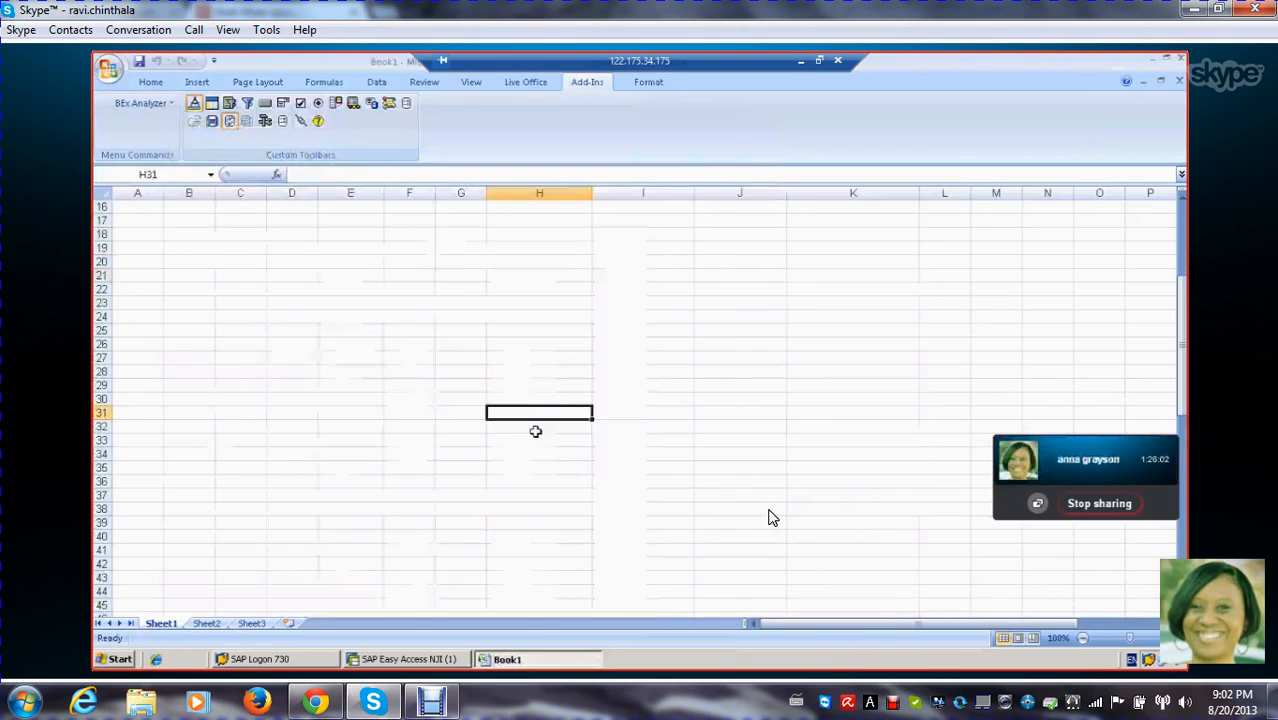
# Insert a new analysis grid in cell E34 of the emptied area
pyautogui.scroll(-2, 396, 357)
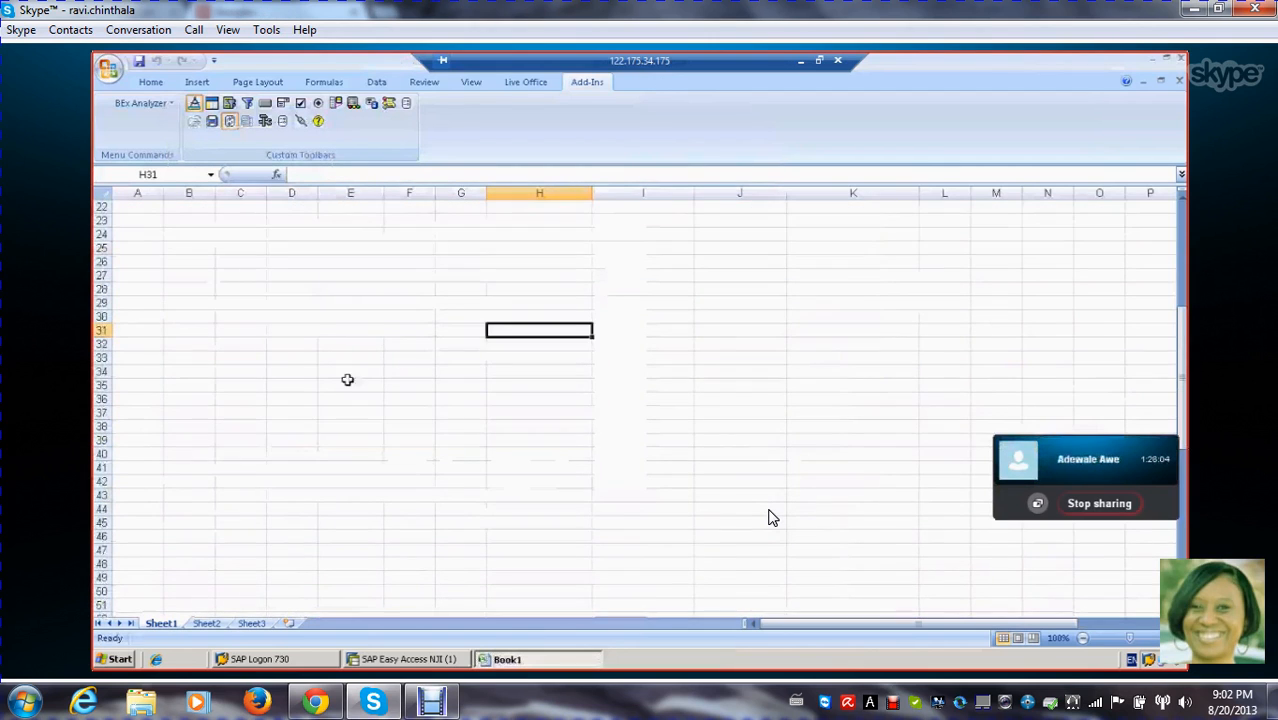
pyautogui.click(287, 402)
pyautogui.scroll(2, 320, 430)
pyautogui.click(351, 453)
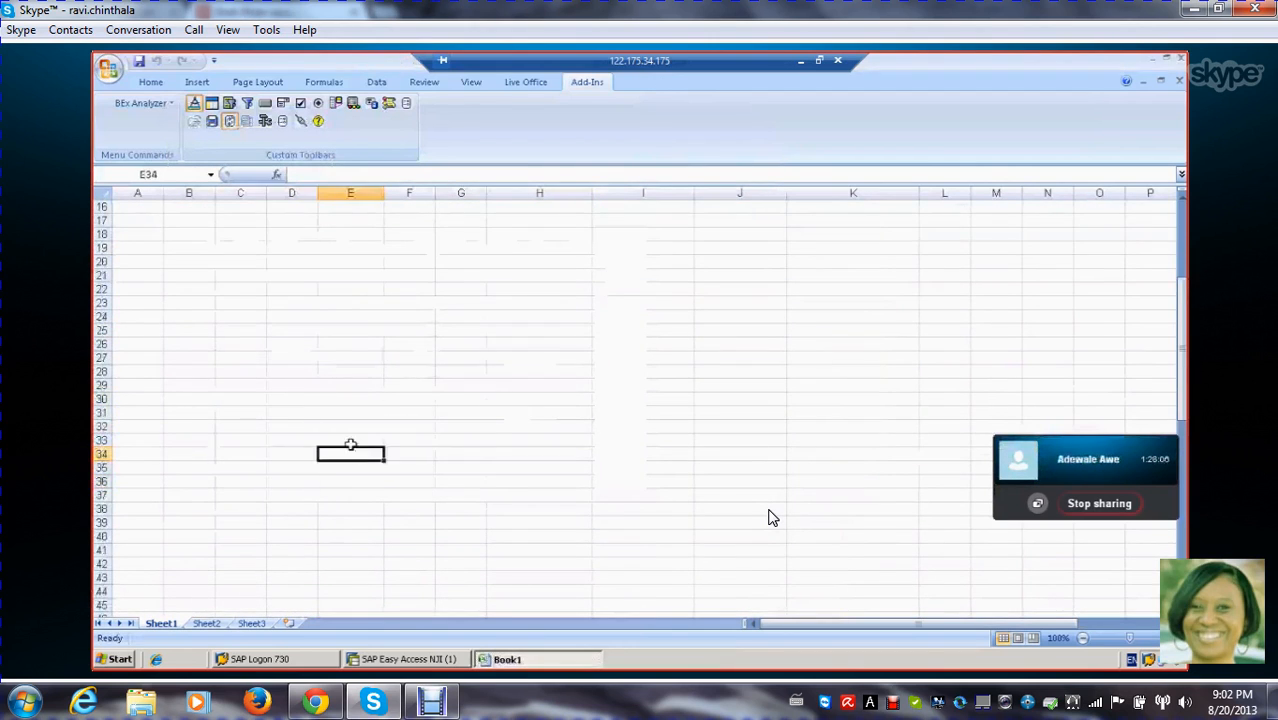
pyautogui.scroll(5, 353, 415)
pyautogui.scroll(-4, 353, 415)
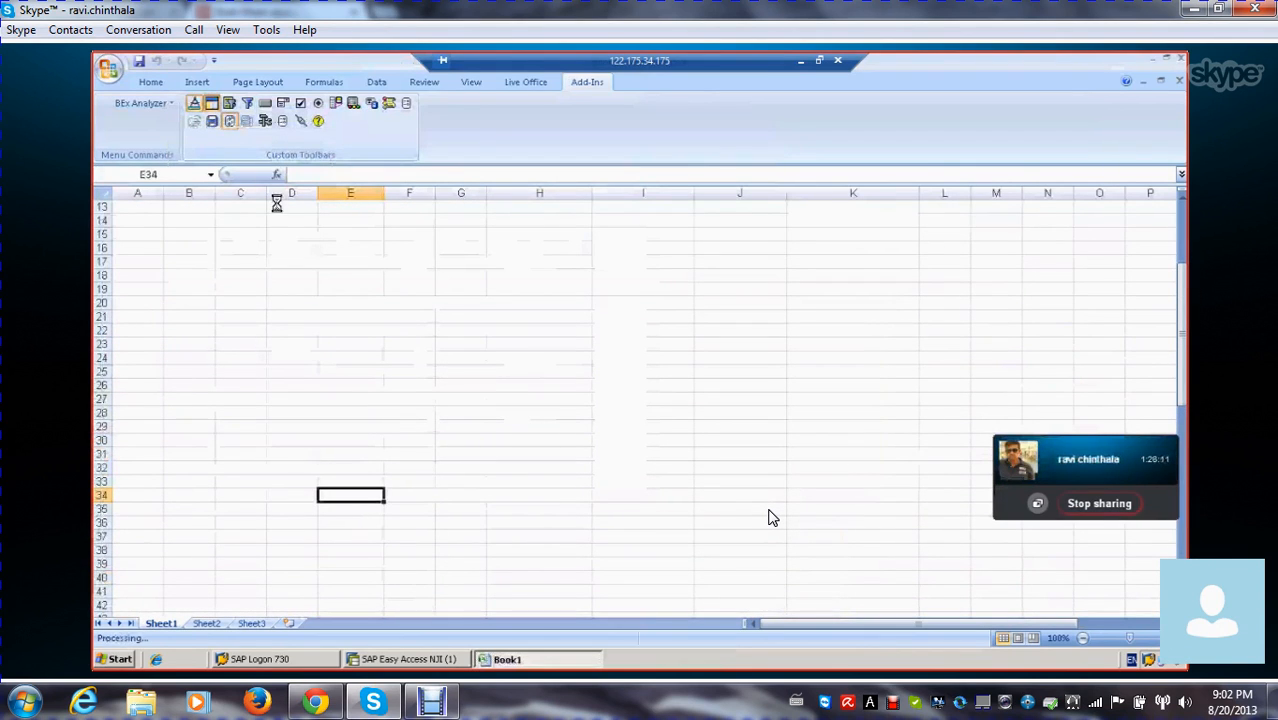
pyautogui.click(212, 104)
pyautogui.doubleClick(368, 495)
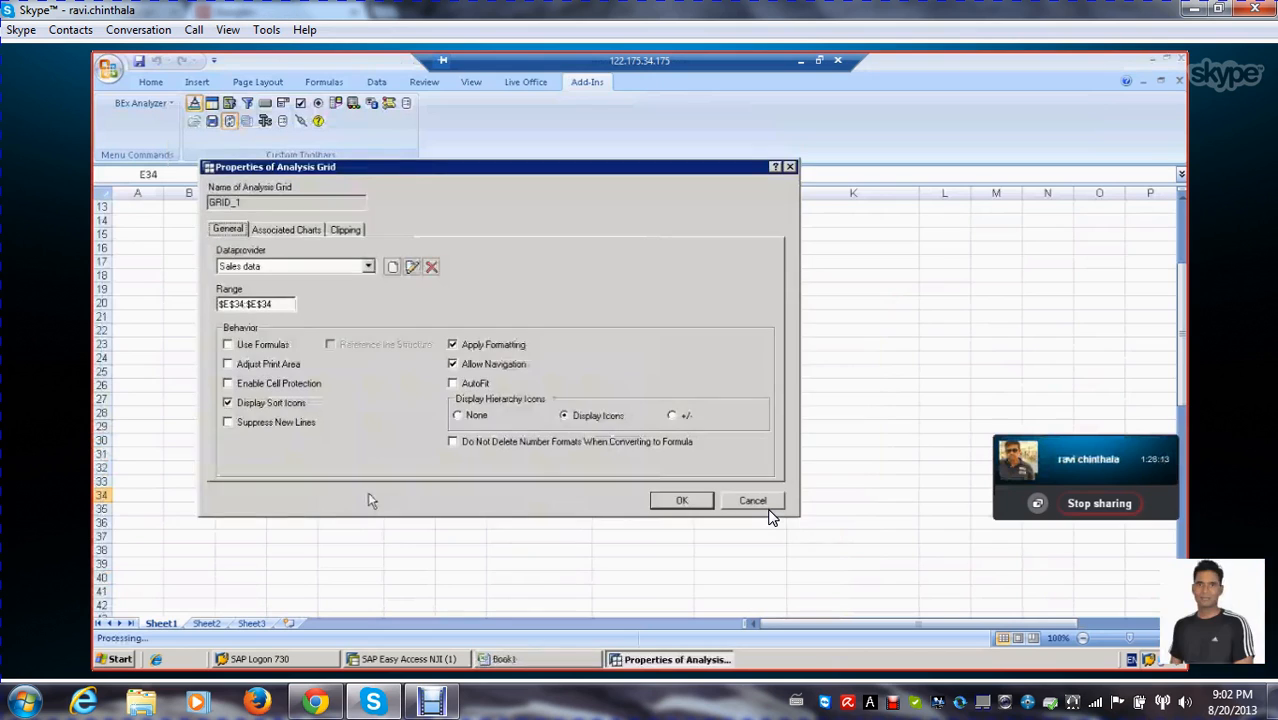
pyautogui.click(368, 267)
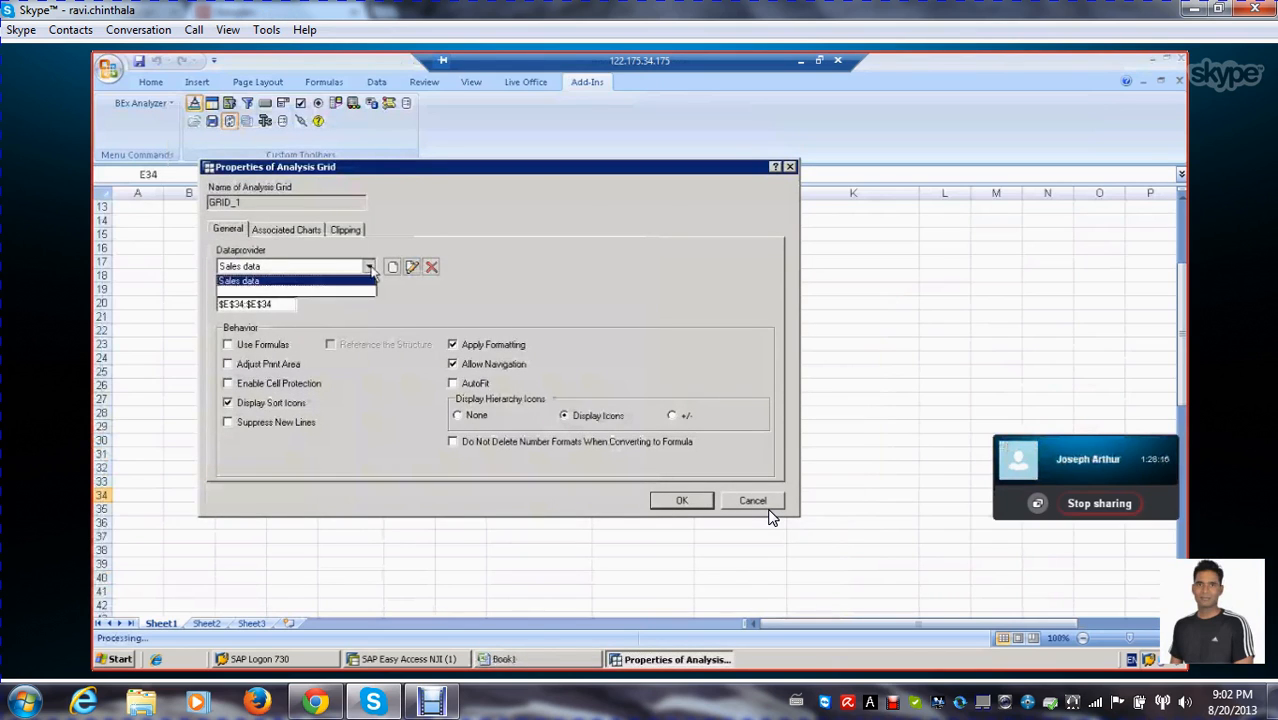
pyautogui.click(338, 280)
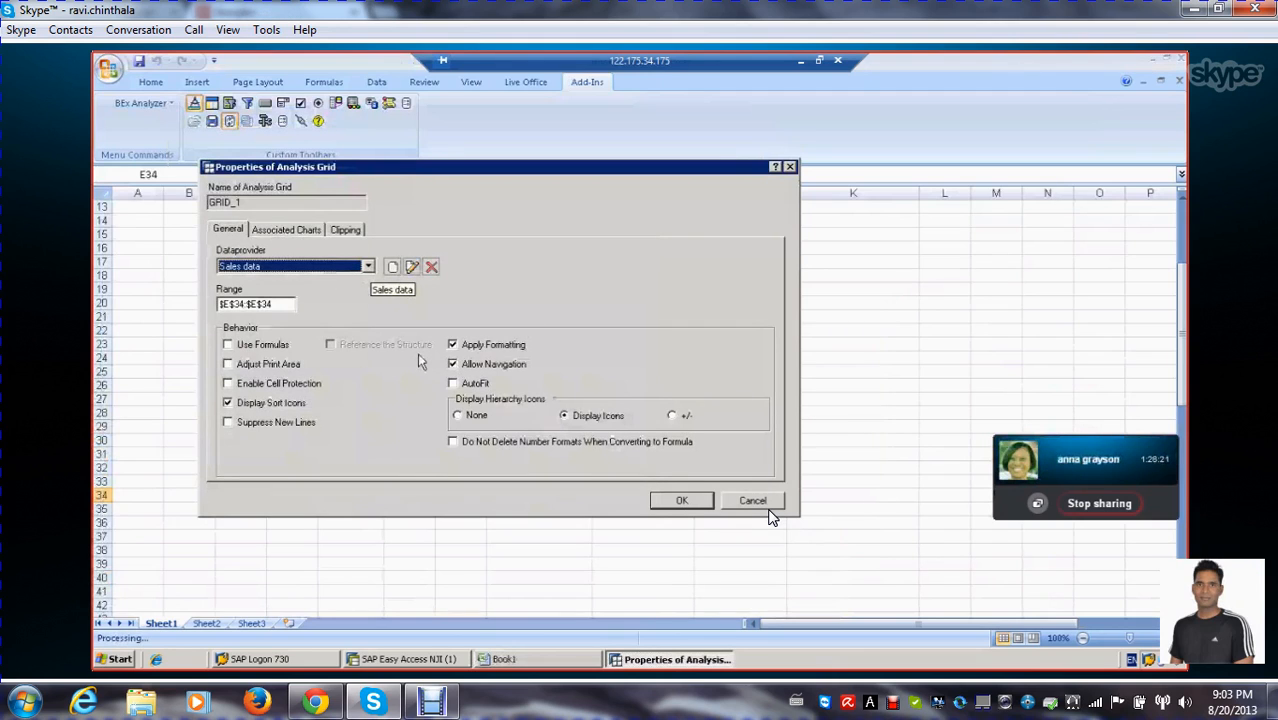
pyautogui.click(748, 503)
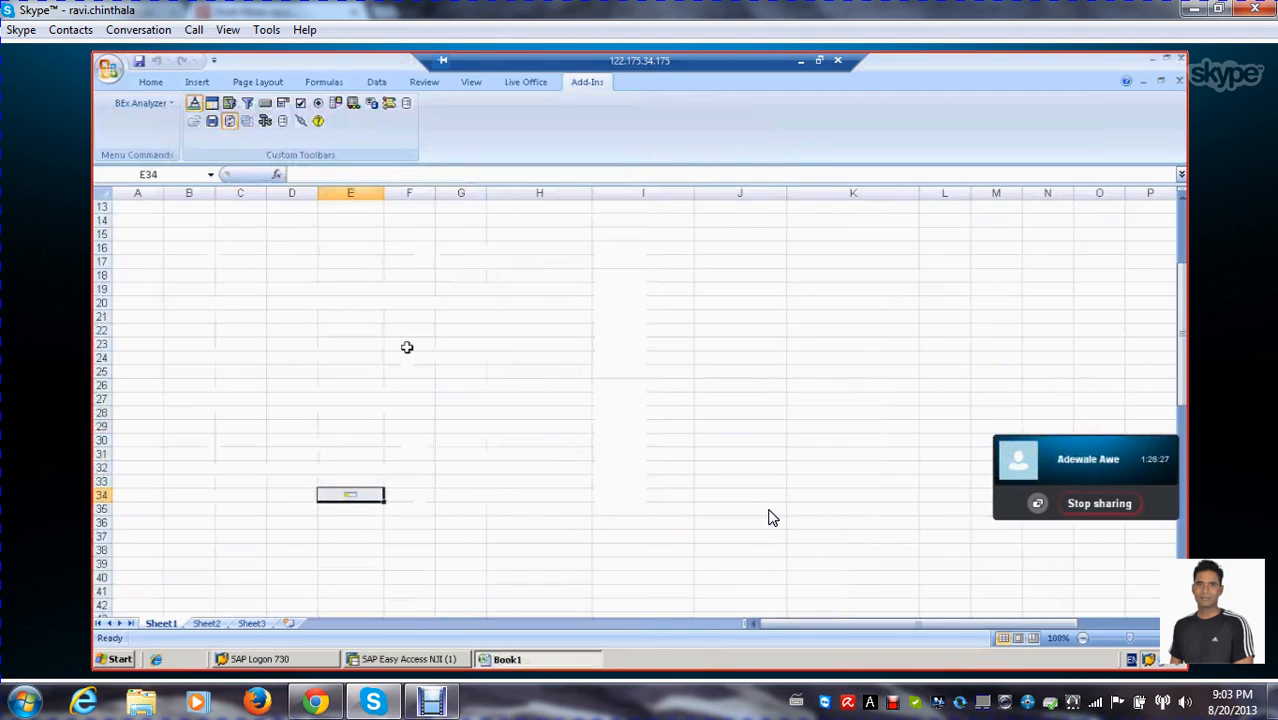
# Open the new grid's properties and review its associated charts and clipping settings before returning to the general settings
pyautogui.click(365, 499)
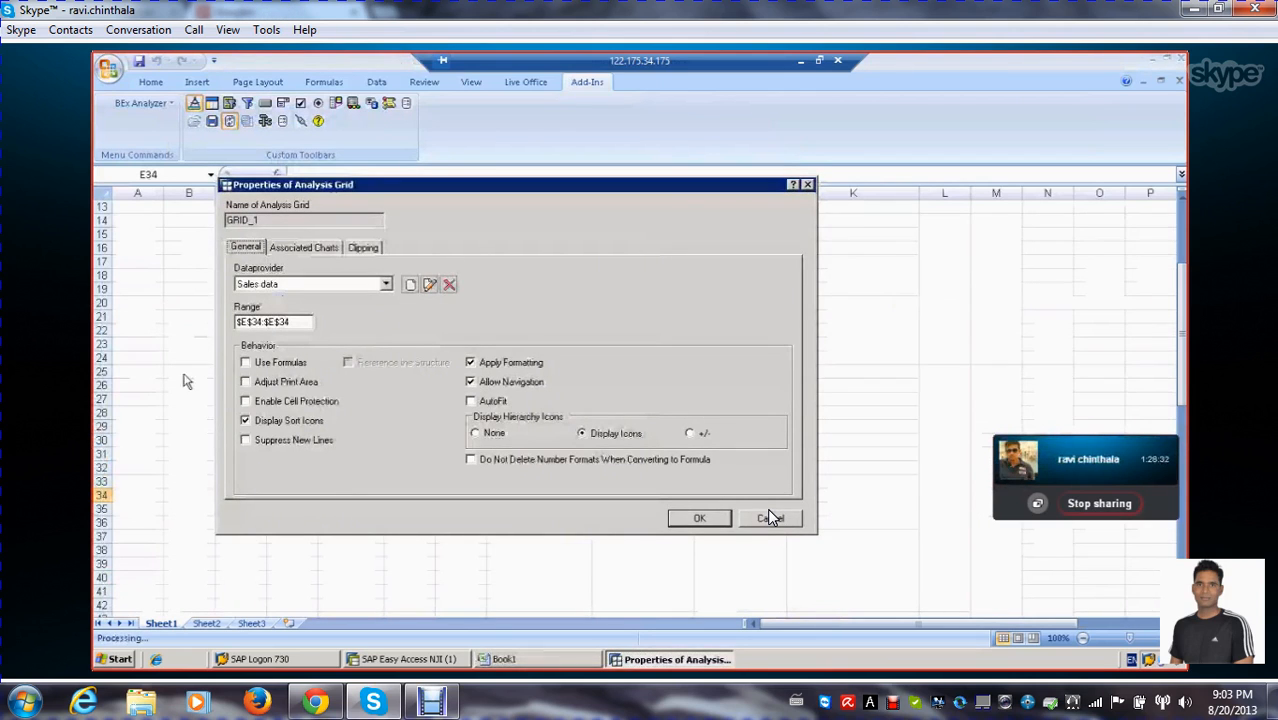
pyautogui.click(304, 248)
pyautogui.click(363, 247)
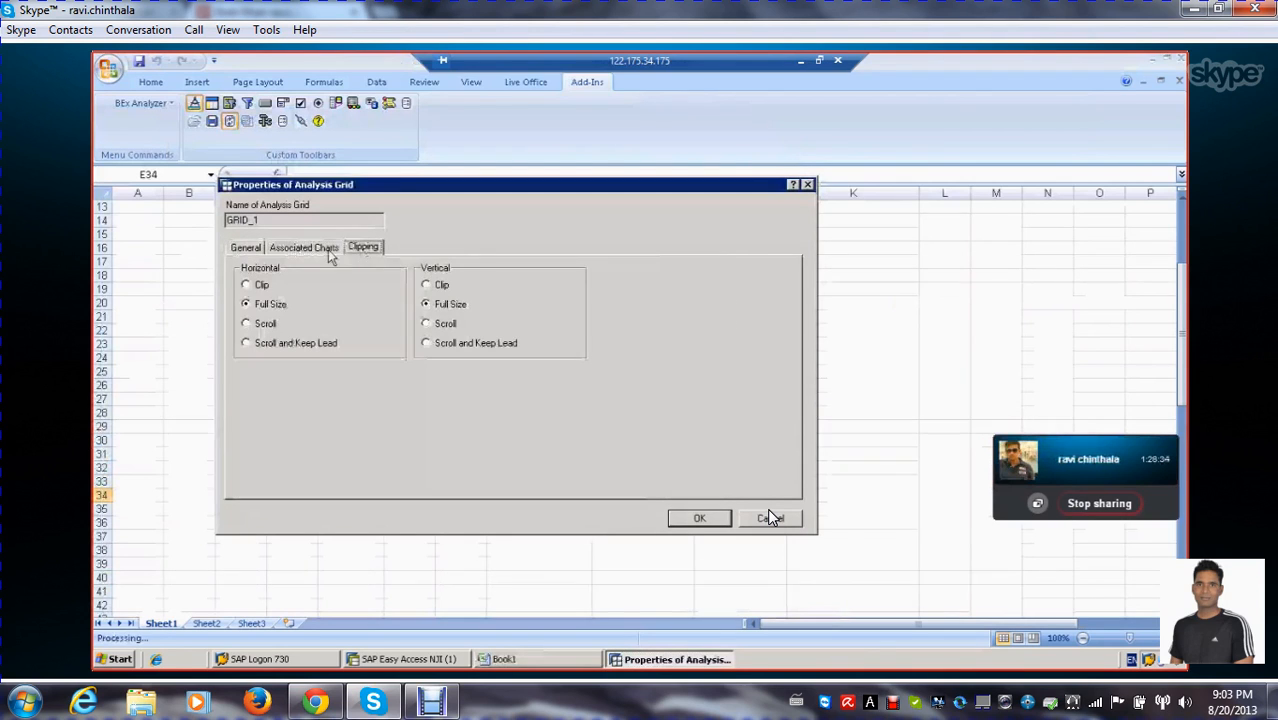
pyautogui.click(245, 249)
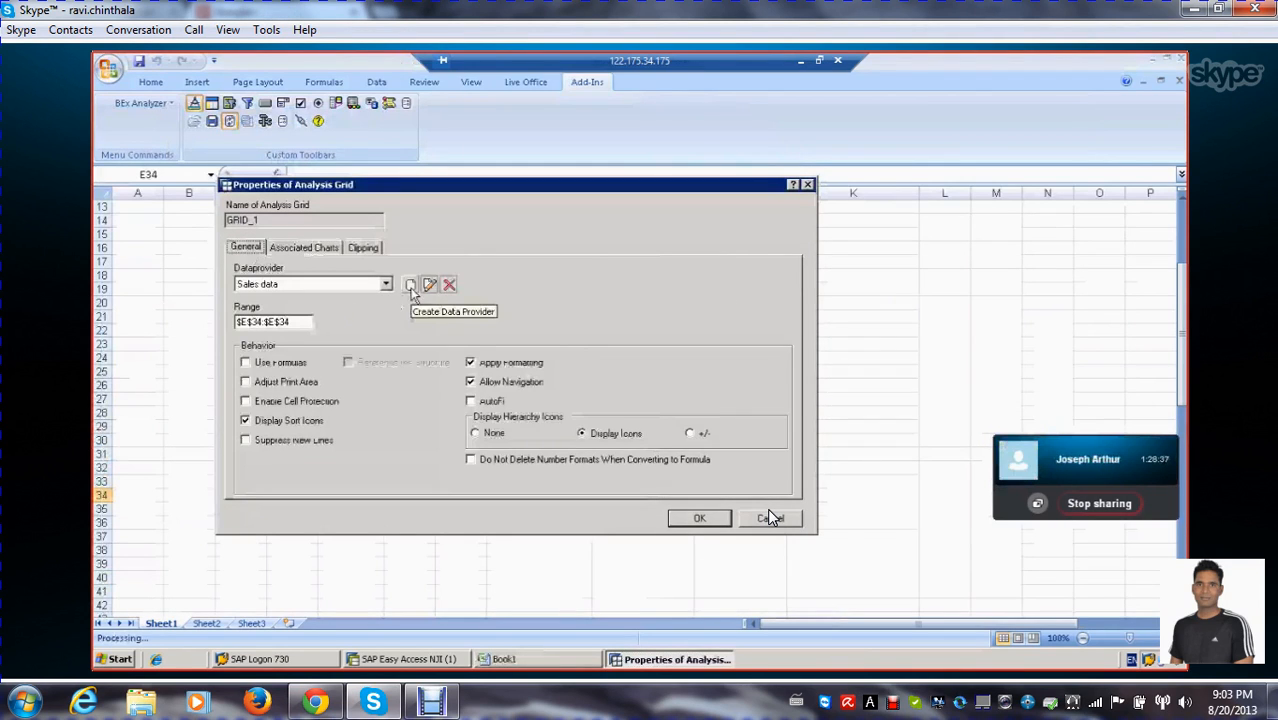
# Confirm the Sales data provider with Provide Results Offline and Restore Initial Query View on Refresh turned on, then accept the grid properties with full-size clipping
pyautogui.click(430, 286)
pyautogui.click(248, 364)
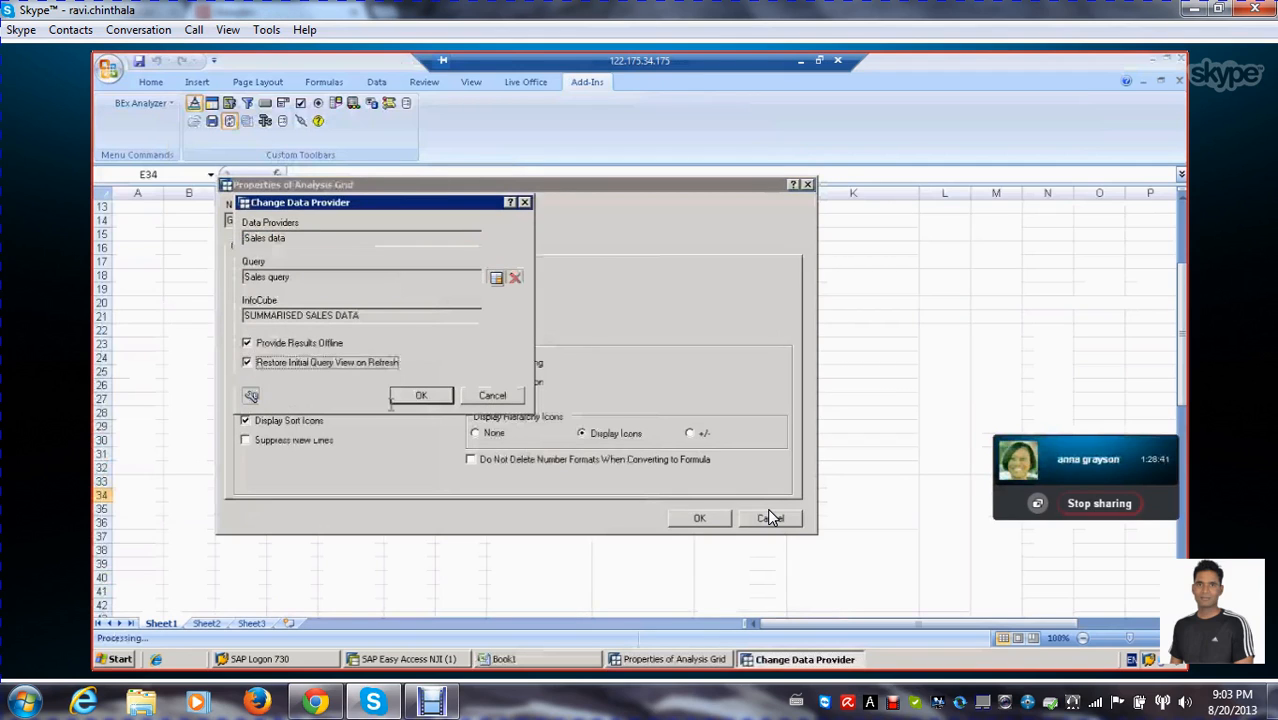
pyautogui.click(421, 396)
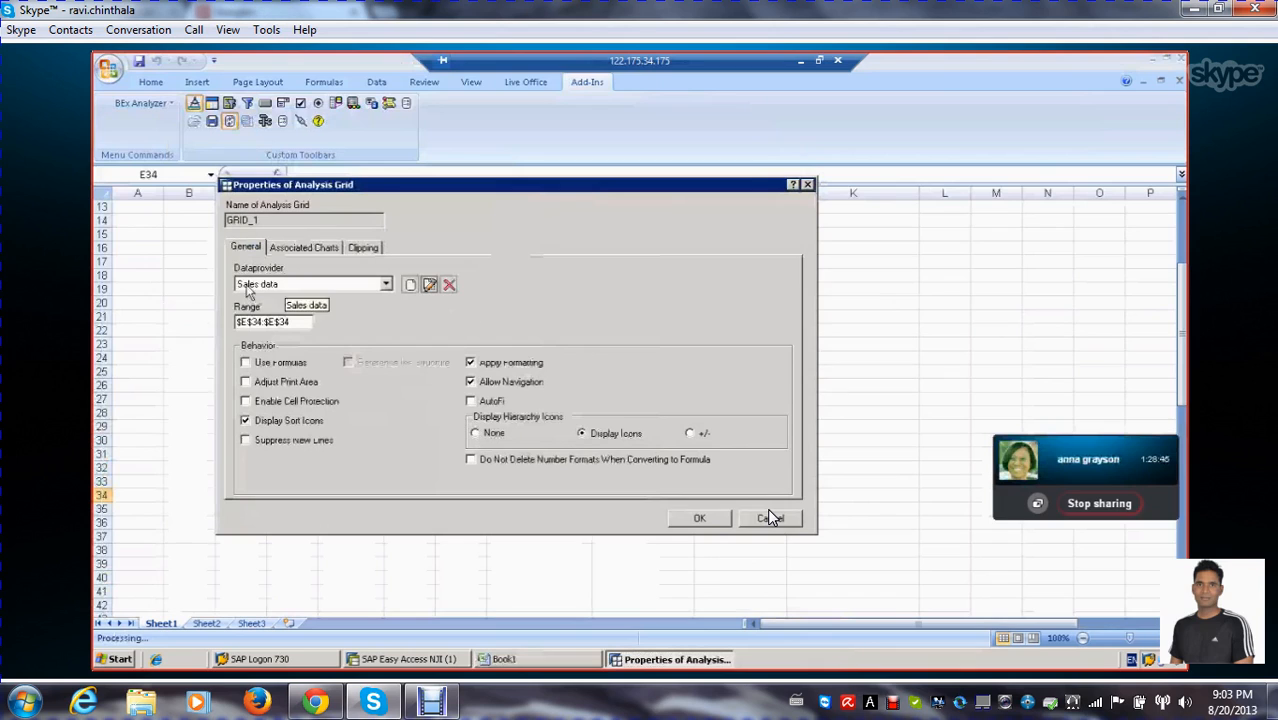
pyautogui.click(358, 248)
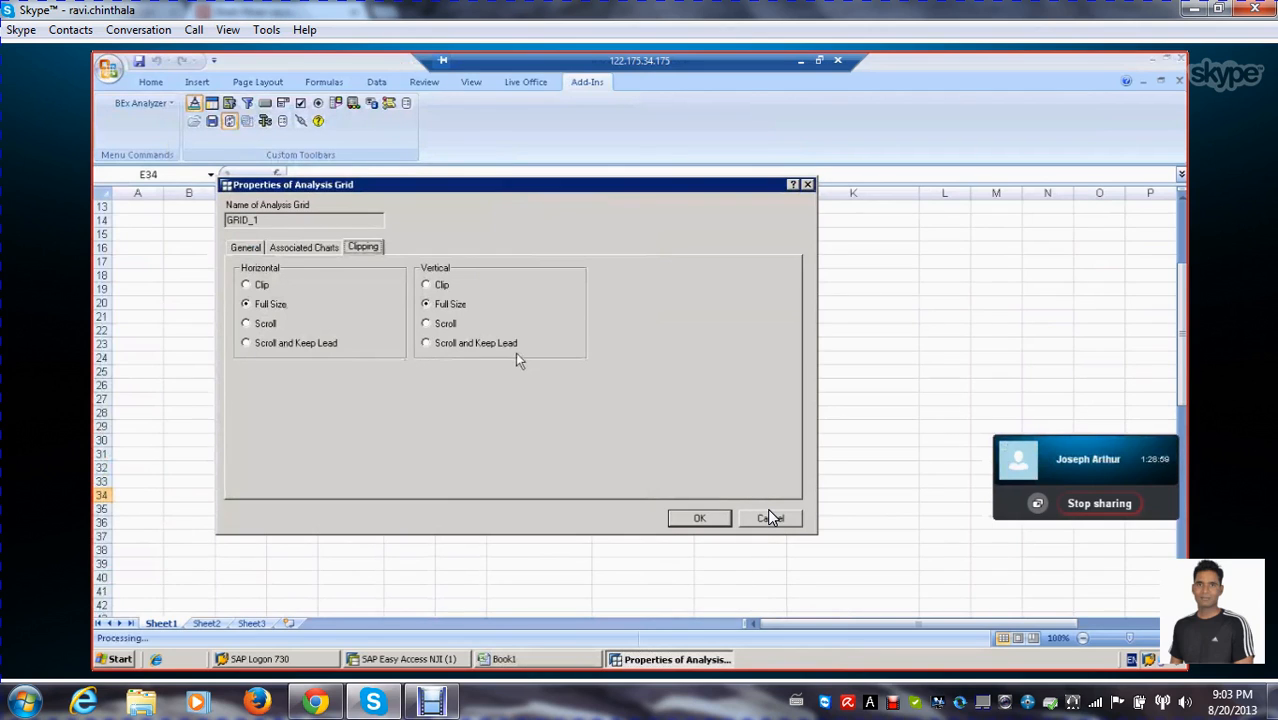
pyautogui.click(700, 519)
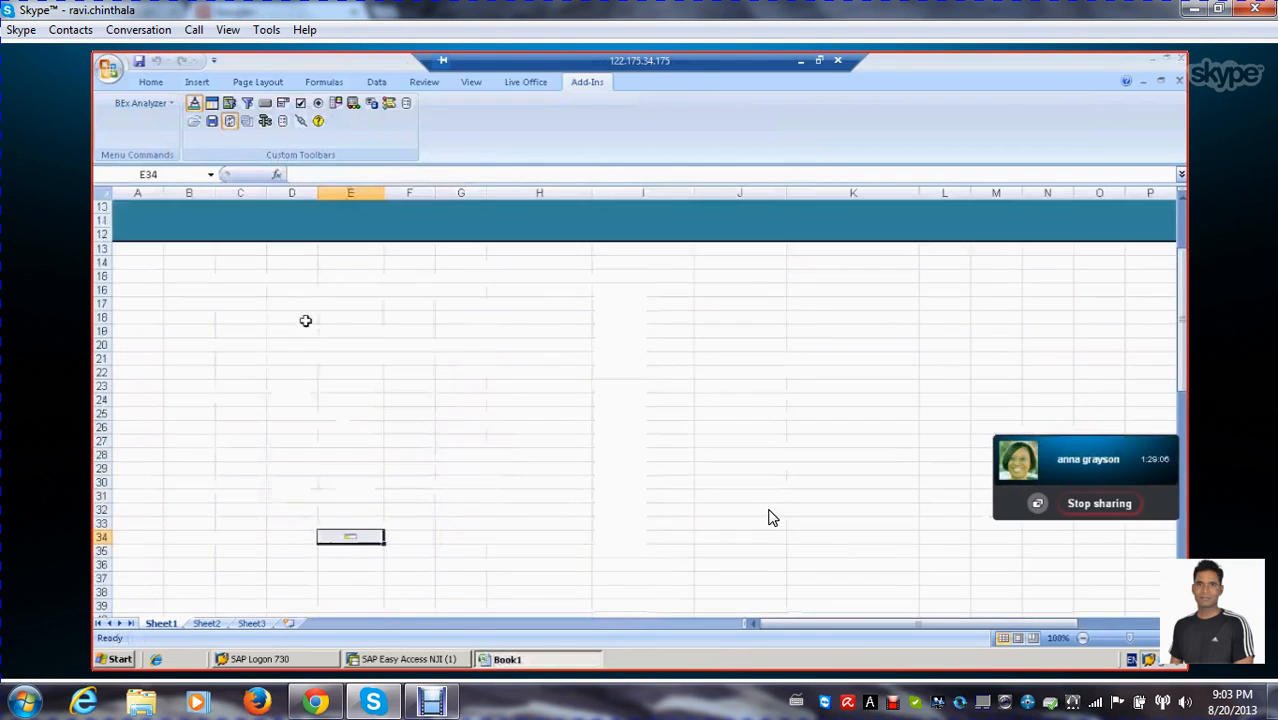
# Insert a second analysis grid in cell M34, on the same row as the sales grid
pyautogui.click(149, 268)
pyautogui.click(231, 330)
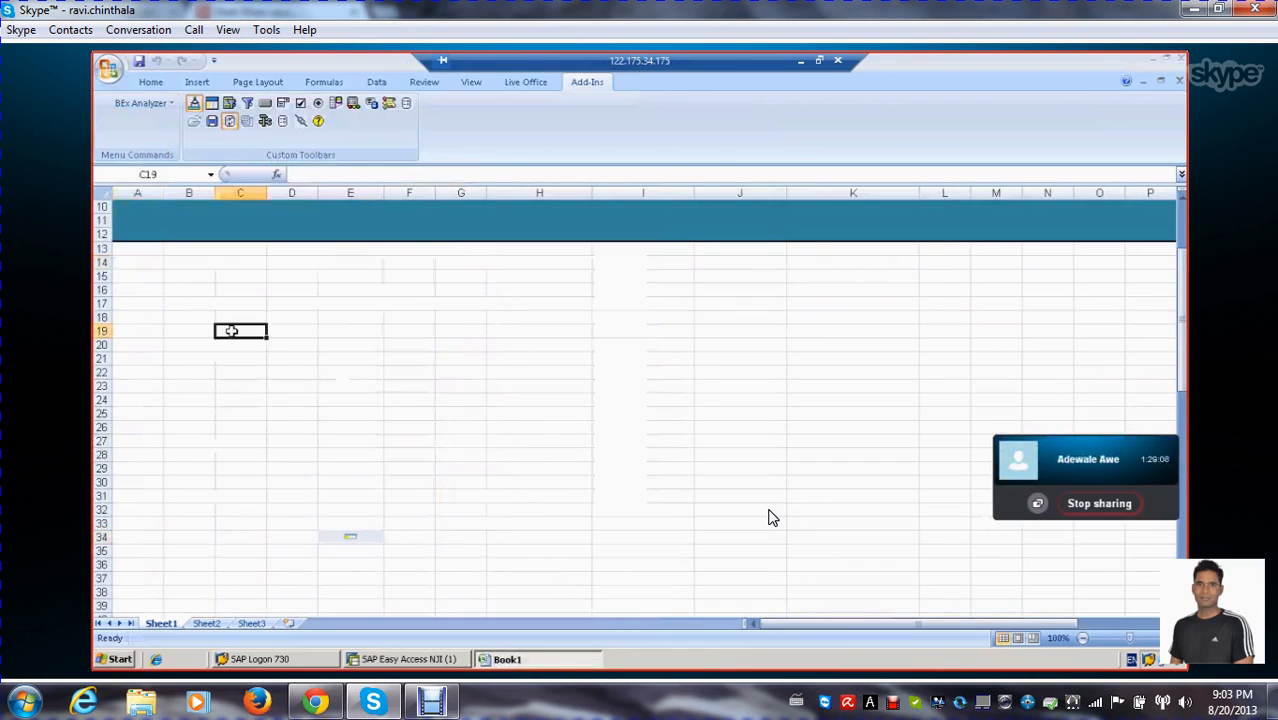
pyautogui.click(190, 305)
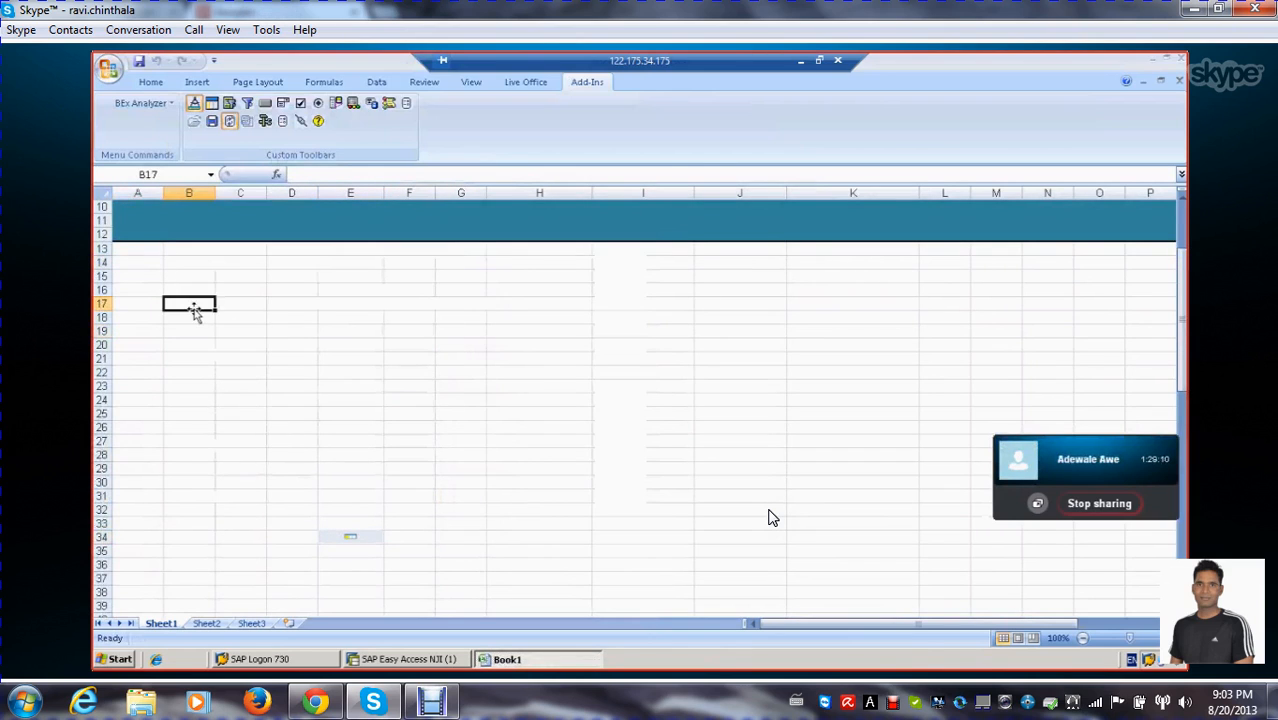
pyautogui.scroll(-2, 620, 445)
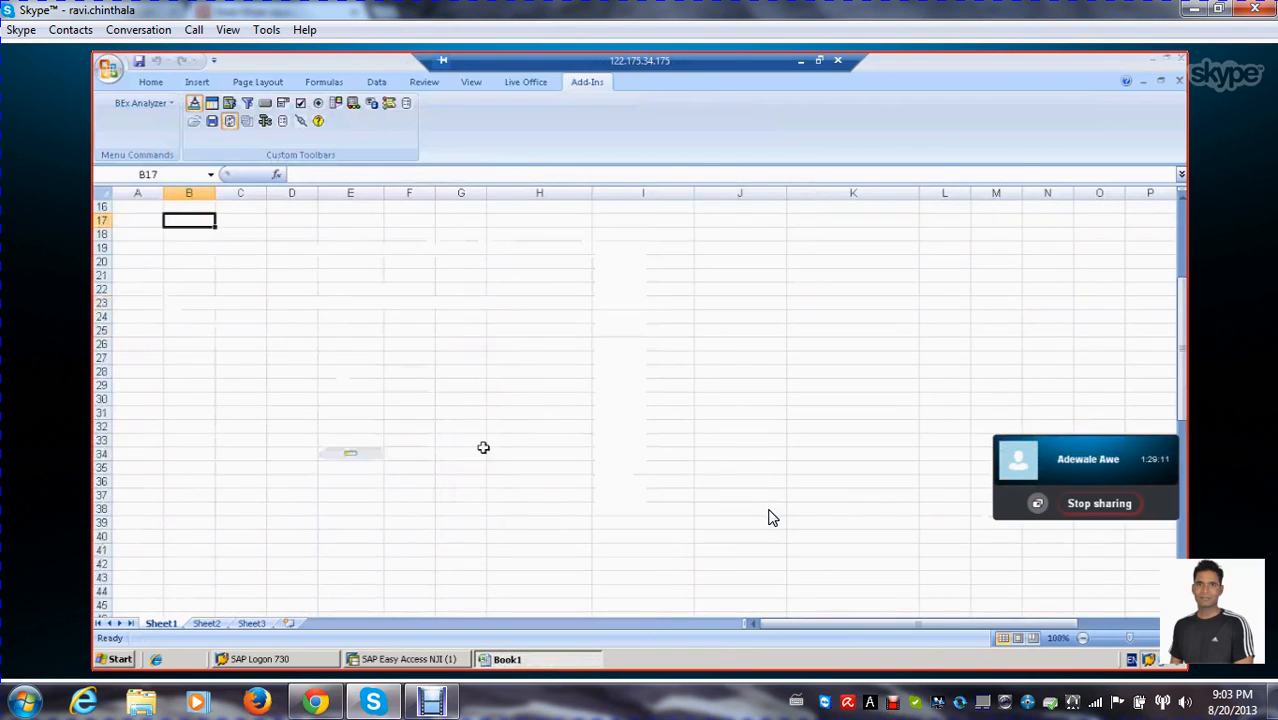
pyautogui.click(887, 467)
pyautogui.moveTo(823, 622); pyautogui.dragTo(867, 627)
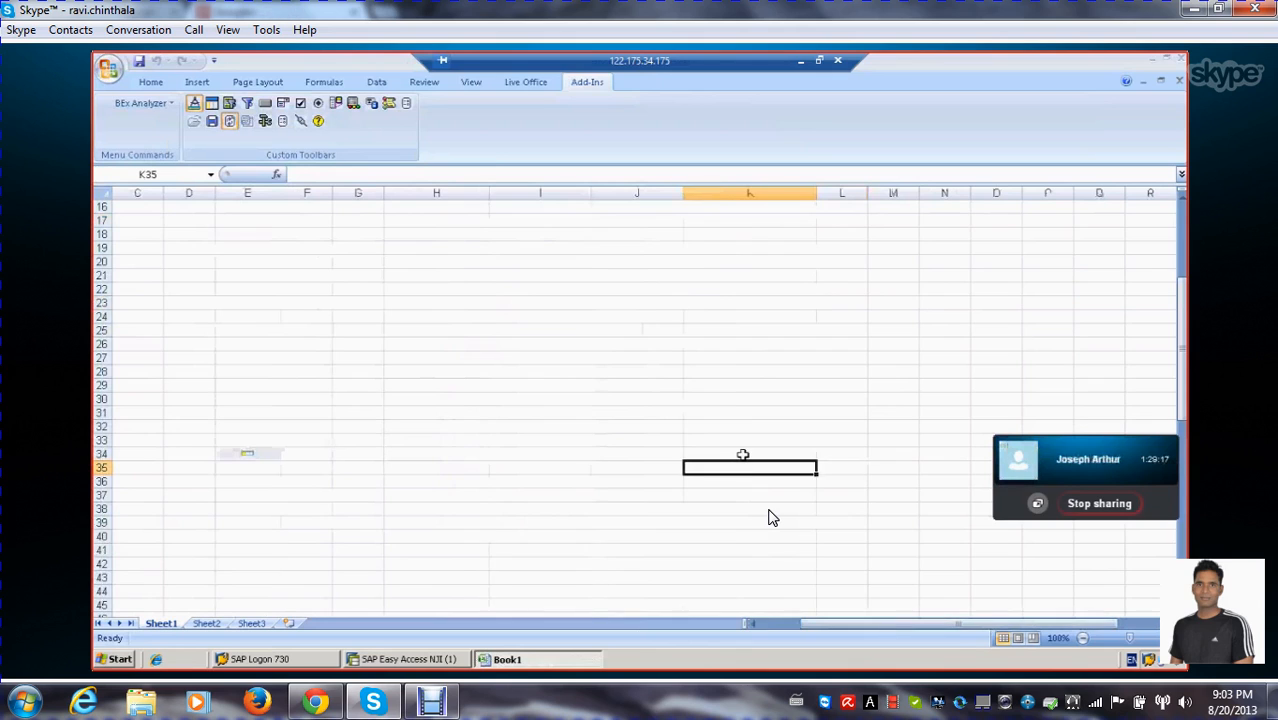
pyautogui.scroll(5, 743, 455)
pyautogui.scroll(-4, 743, 455)
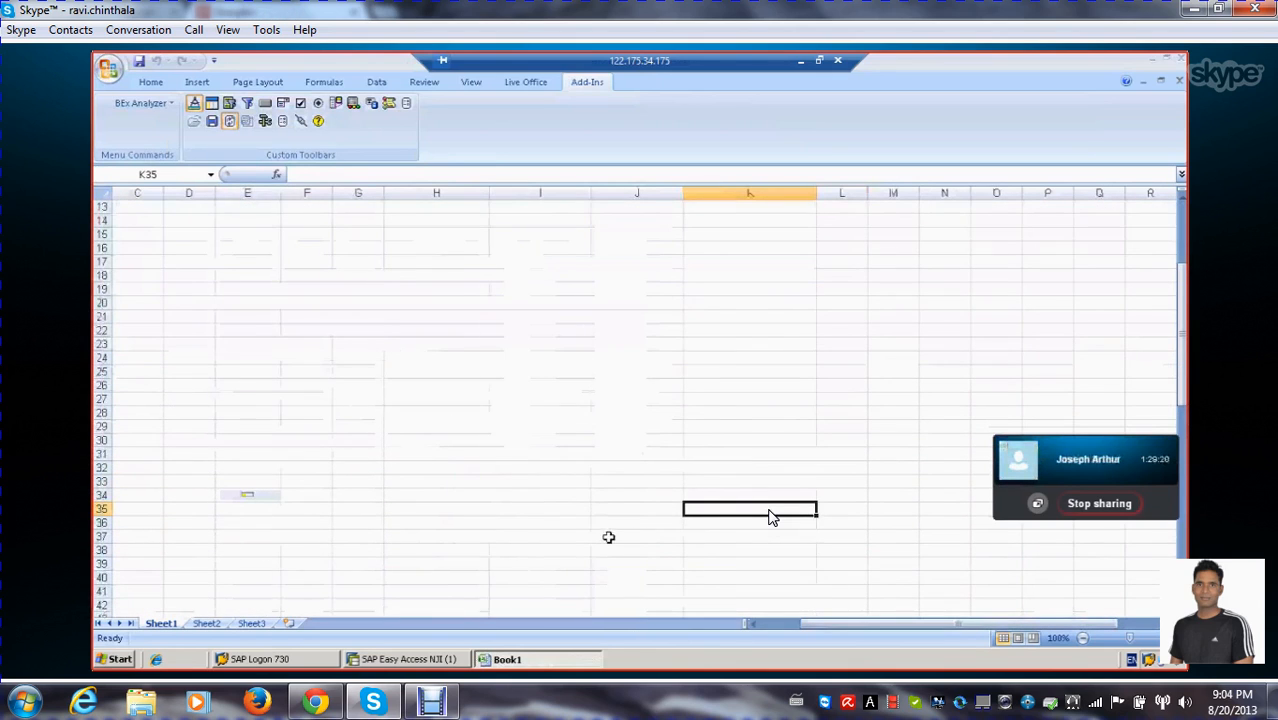
pyautogui.click(899, 509)
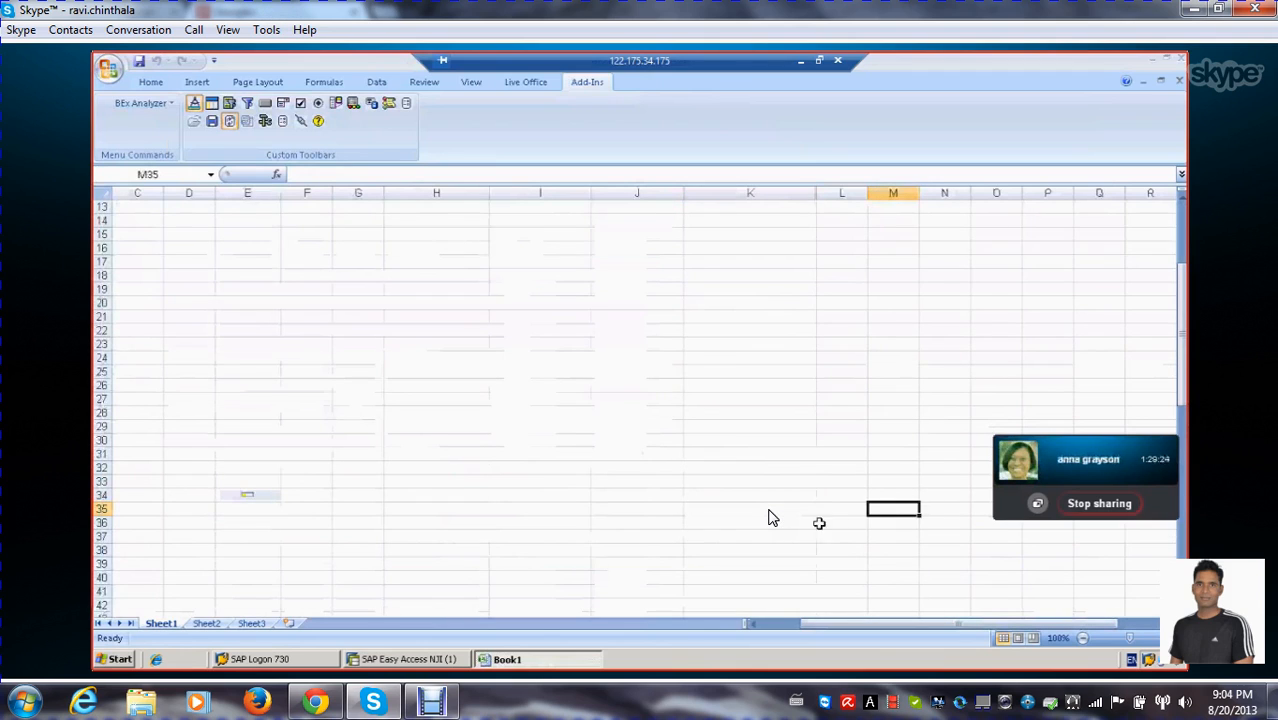
pyautogui.click(908, 495)
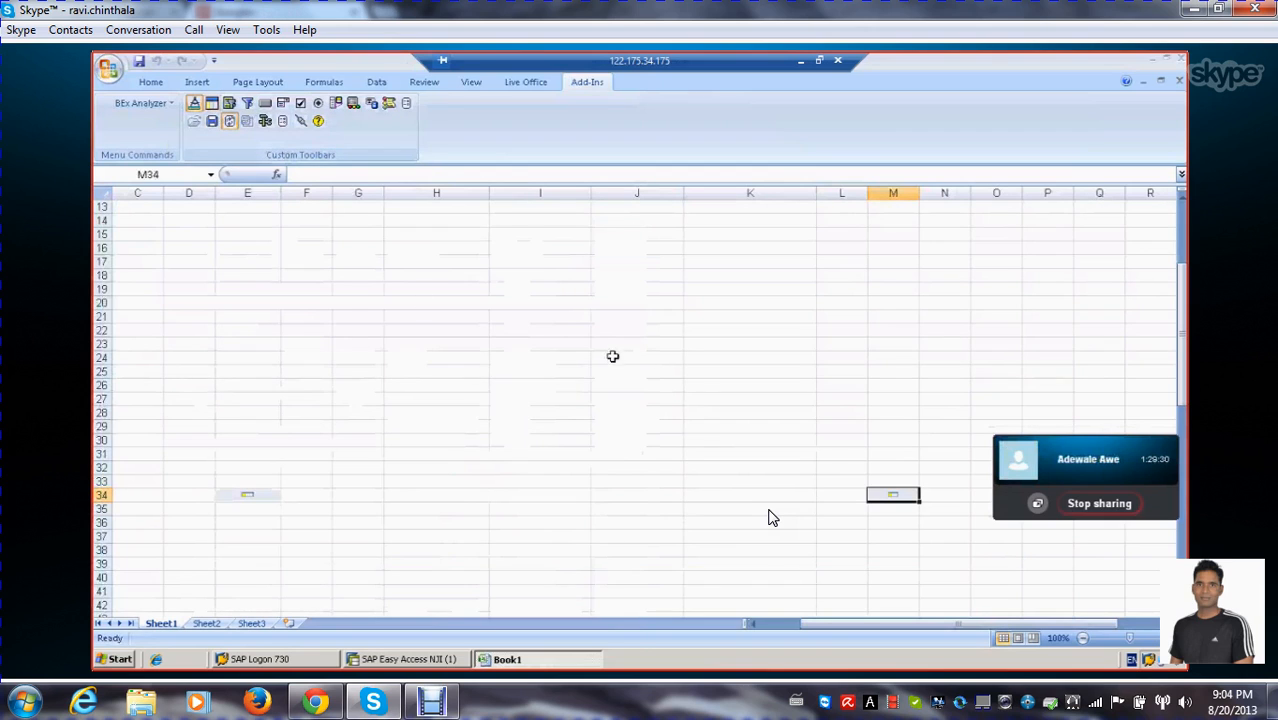
# Start a new data provider named Delivery DATA from the general properties of the grid in M34
pyautogui.doubleClick(893, 497)
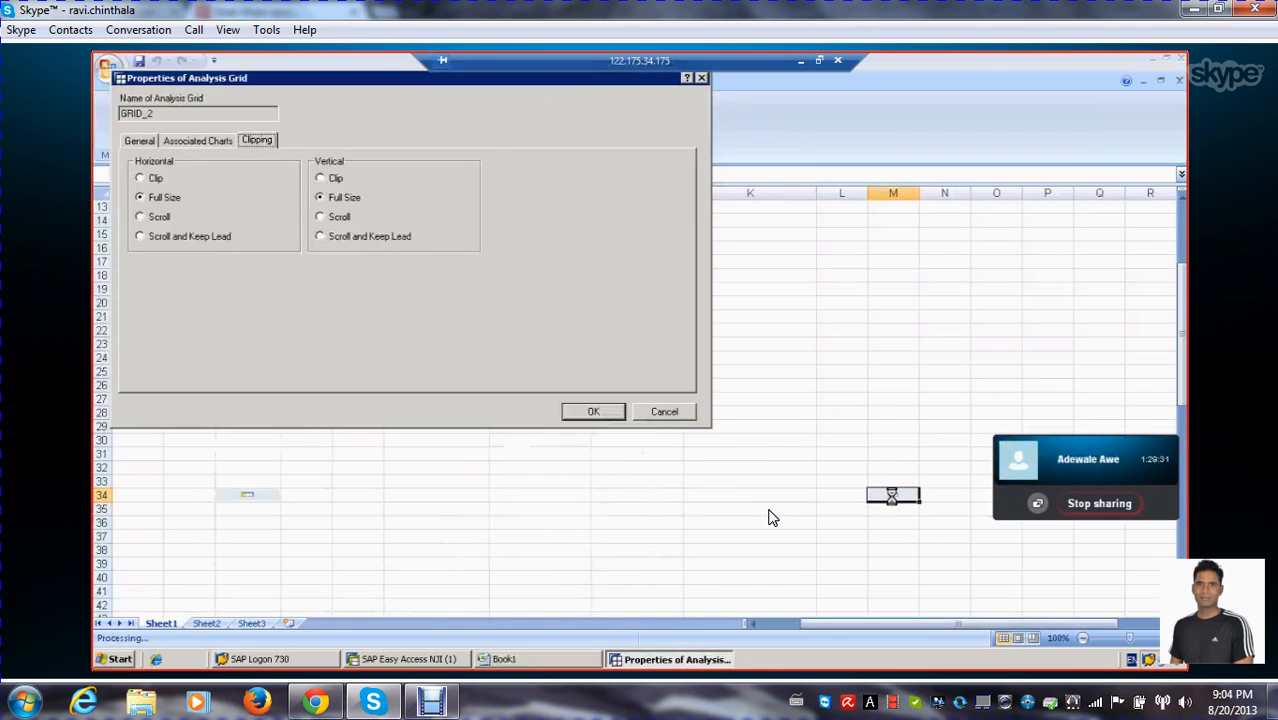
pyautogui.click(140, 141)
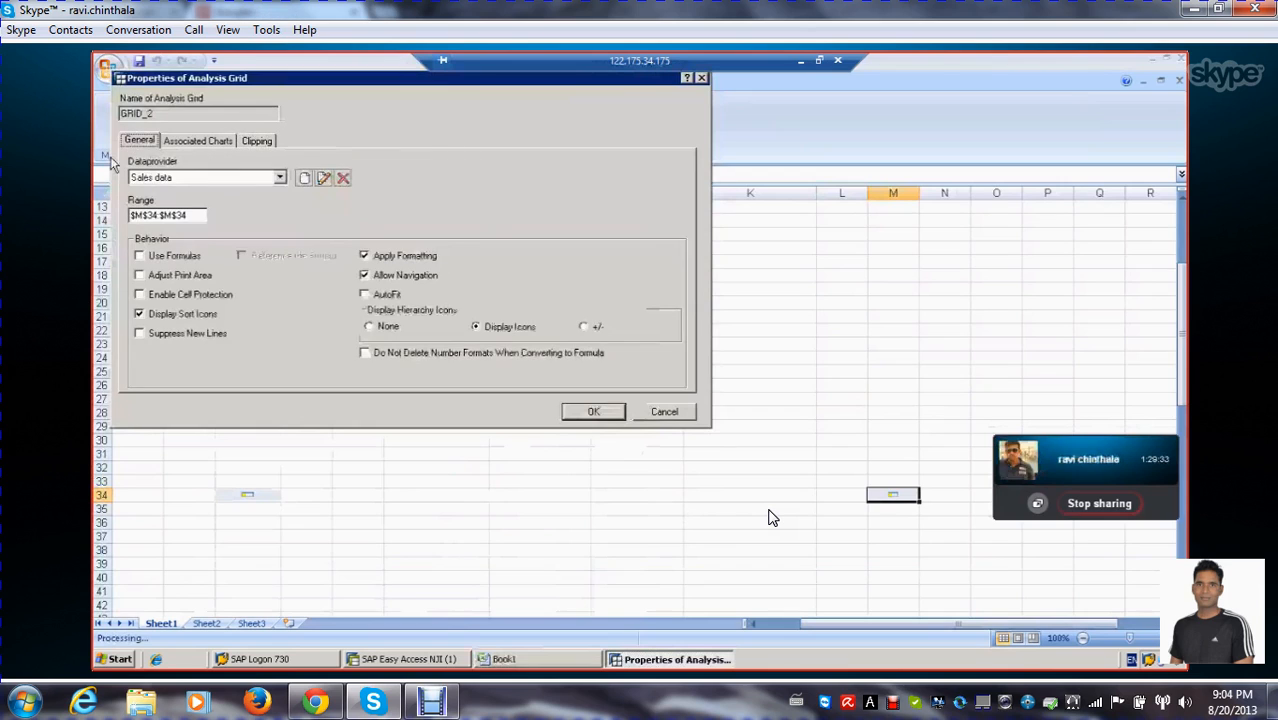
pyautogui.click(305, 179)
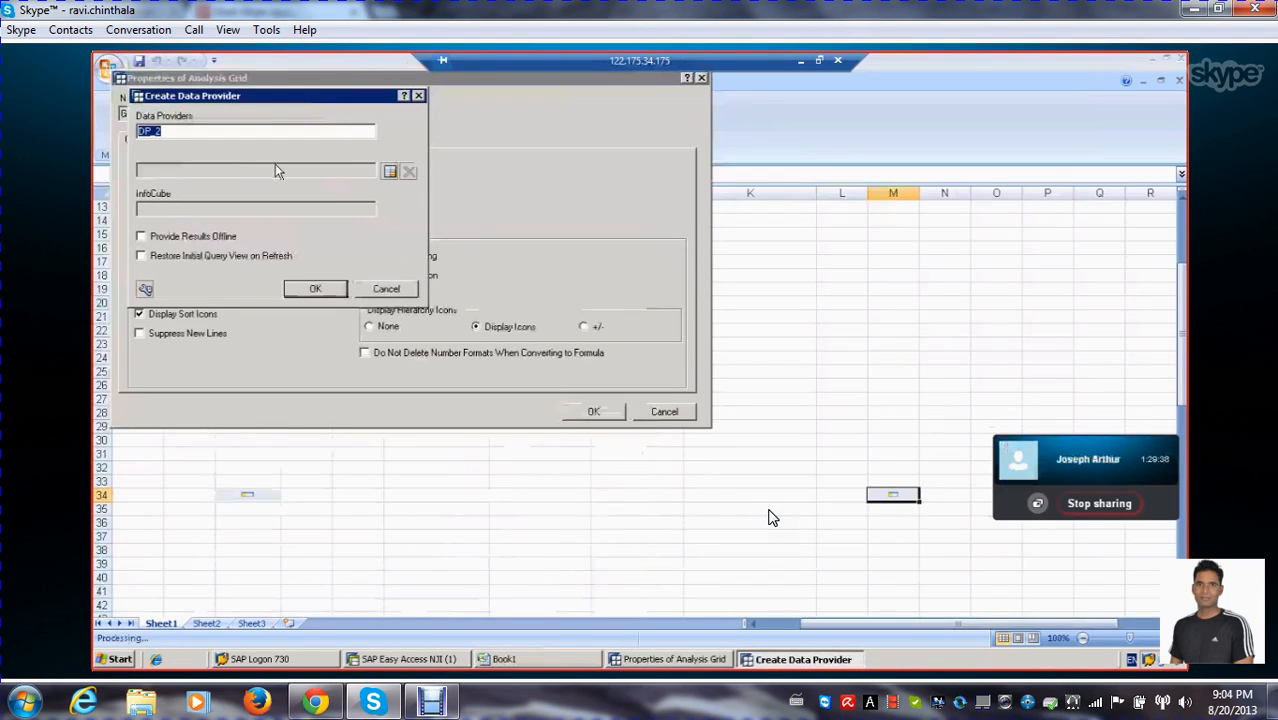
pyautogui.write('De')
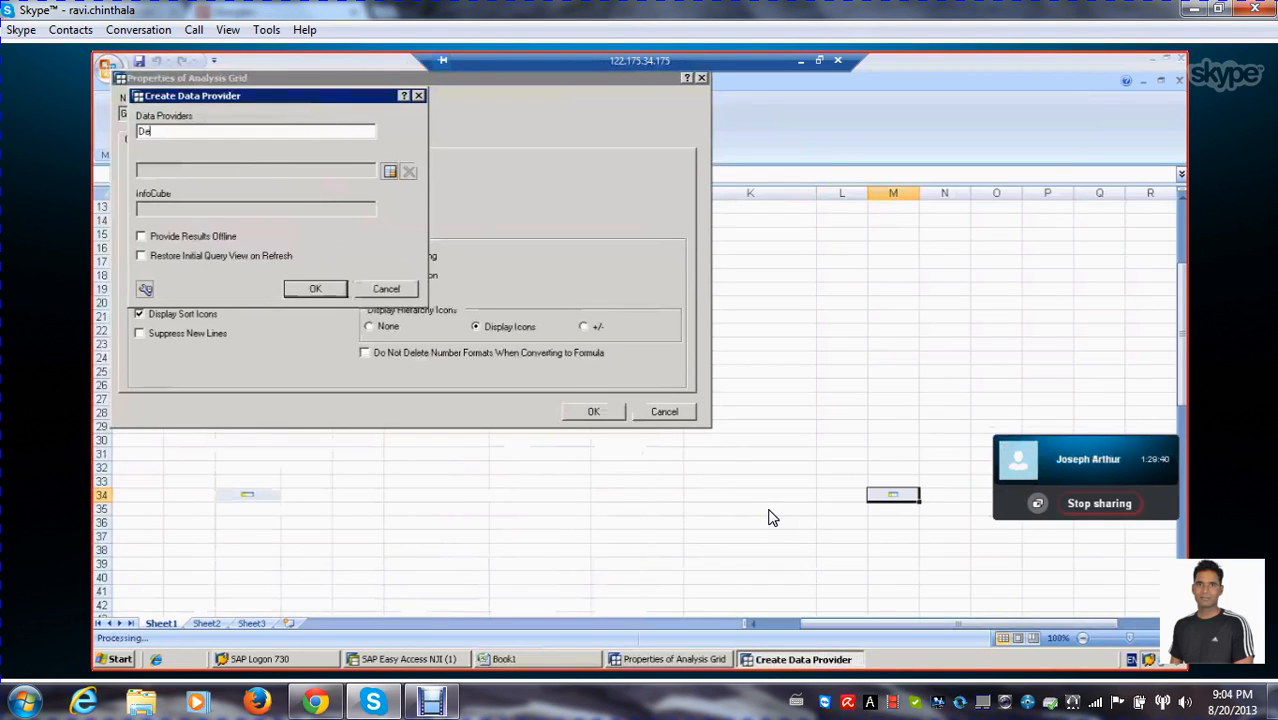
pyautogui.write('livery DATA')
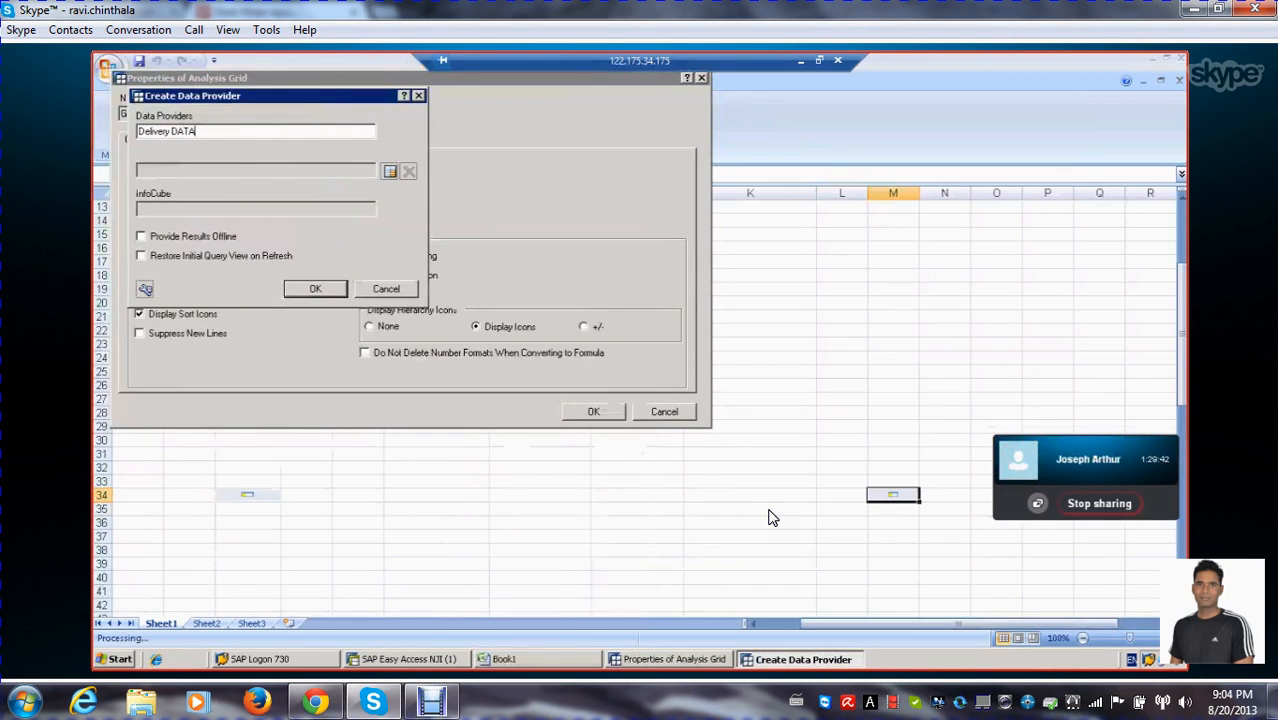
# Assign the recently used query SALES DEL DATA FOR &ZVAR_001& to the provider, enable Restore Initial Query View on Refresh, and accept it
pyautogui.click(390, 173)
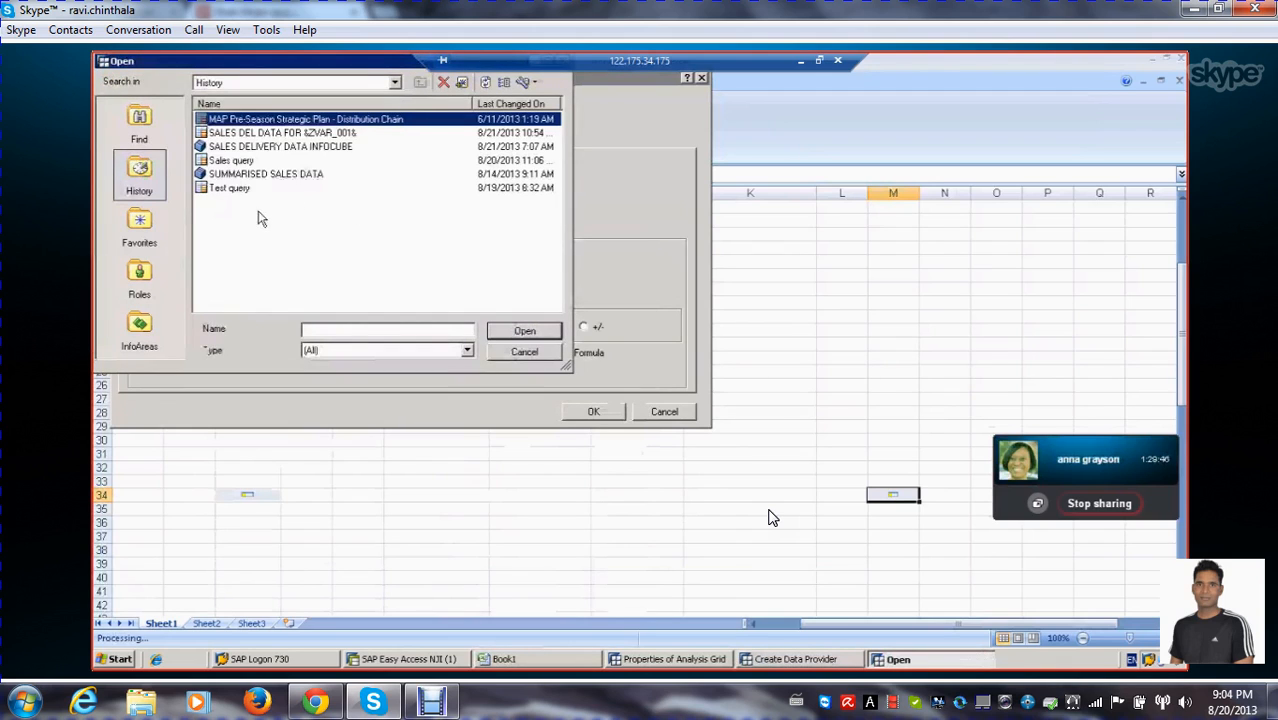
pyautogui.click(268, 138)
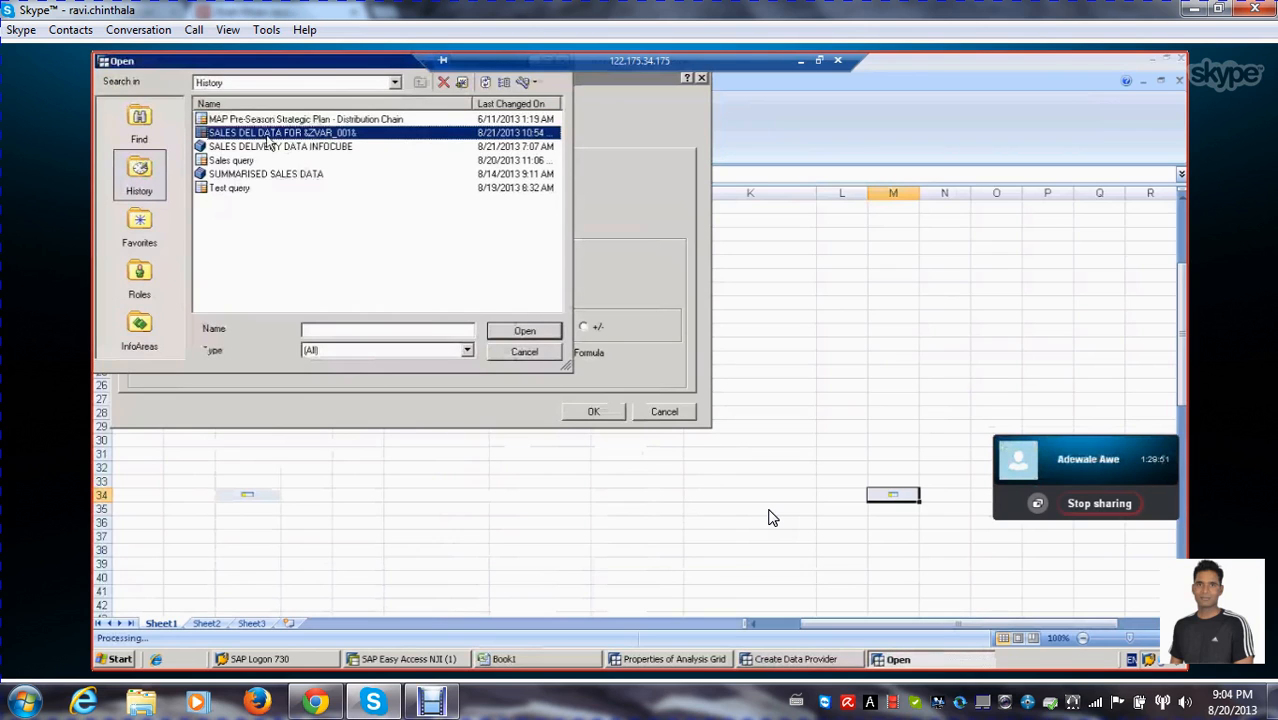
pyautogui.doubleClick(268, 138)
pyautogui.click(141, 256)
pyautogui.click(315, 290)
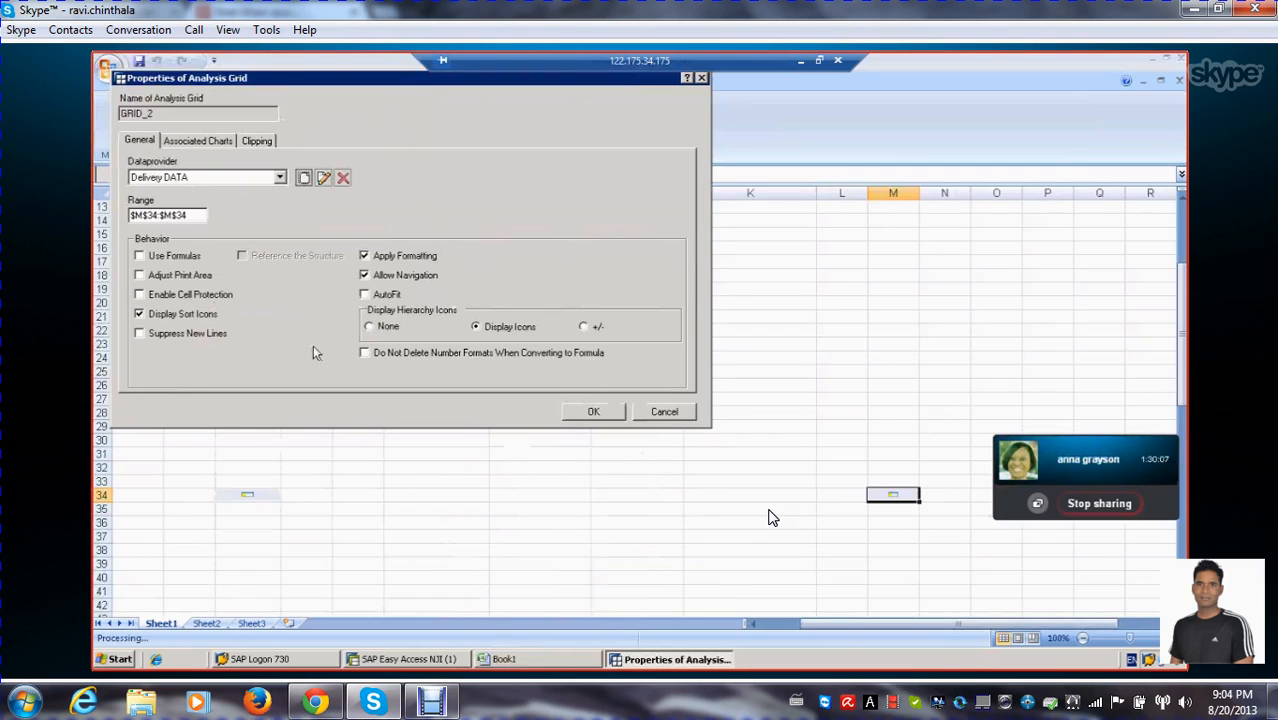
# Check the delivery grid's clipping and associated charts settings, and accept its properties with Delivery DATA as the data provider
pyautogui.click(257, 141)
pyautogui.click(214, 142)
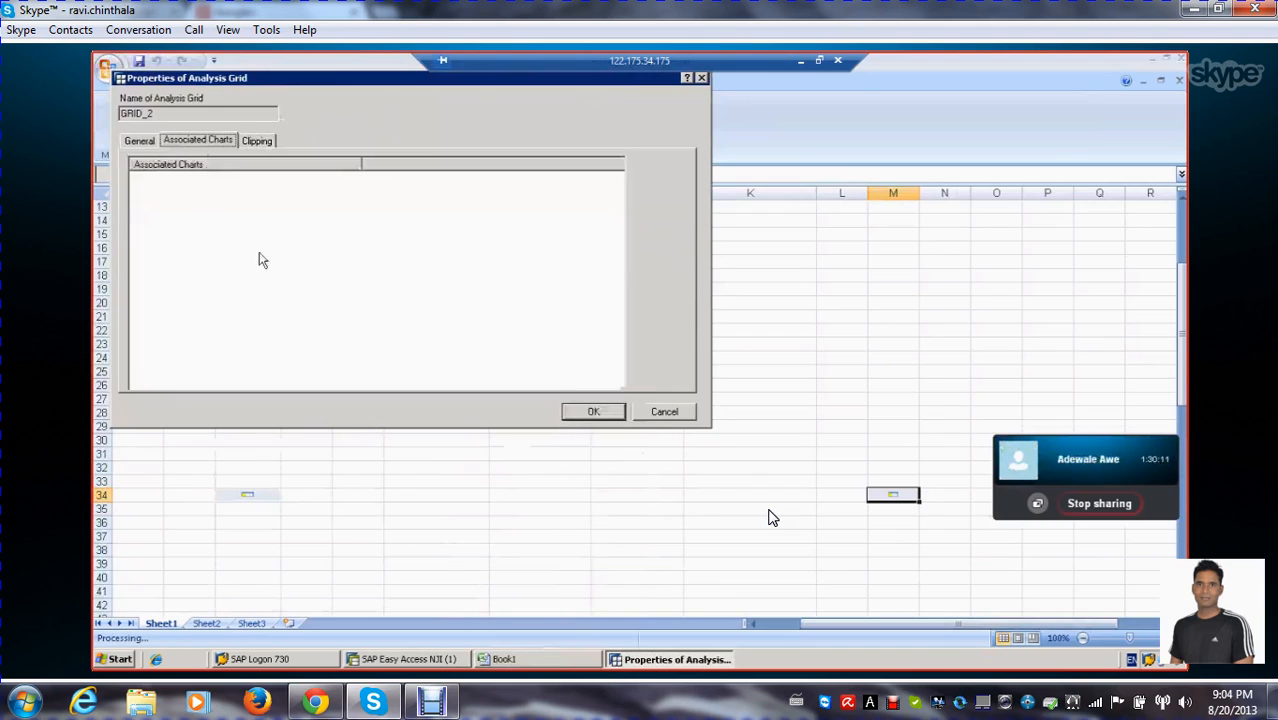
pyautogui.click(138, 142)
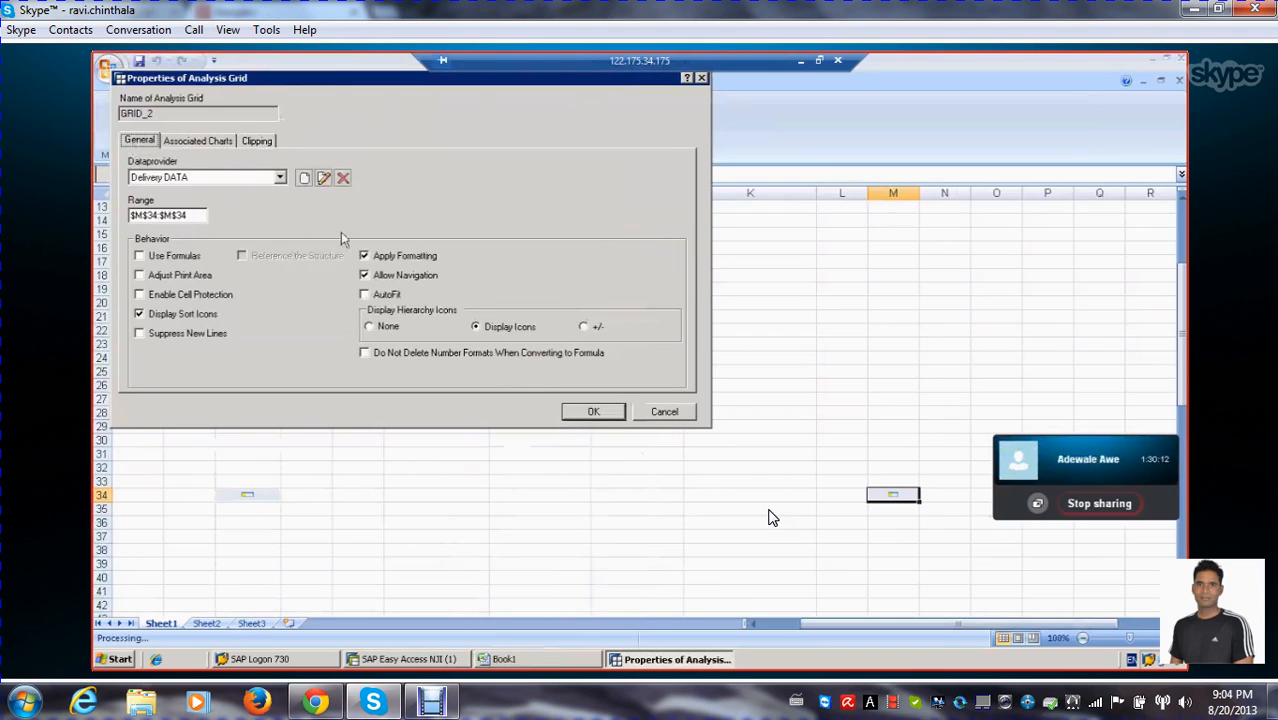
pyautogui.click(592, 413)
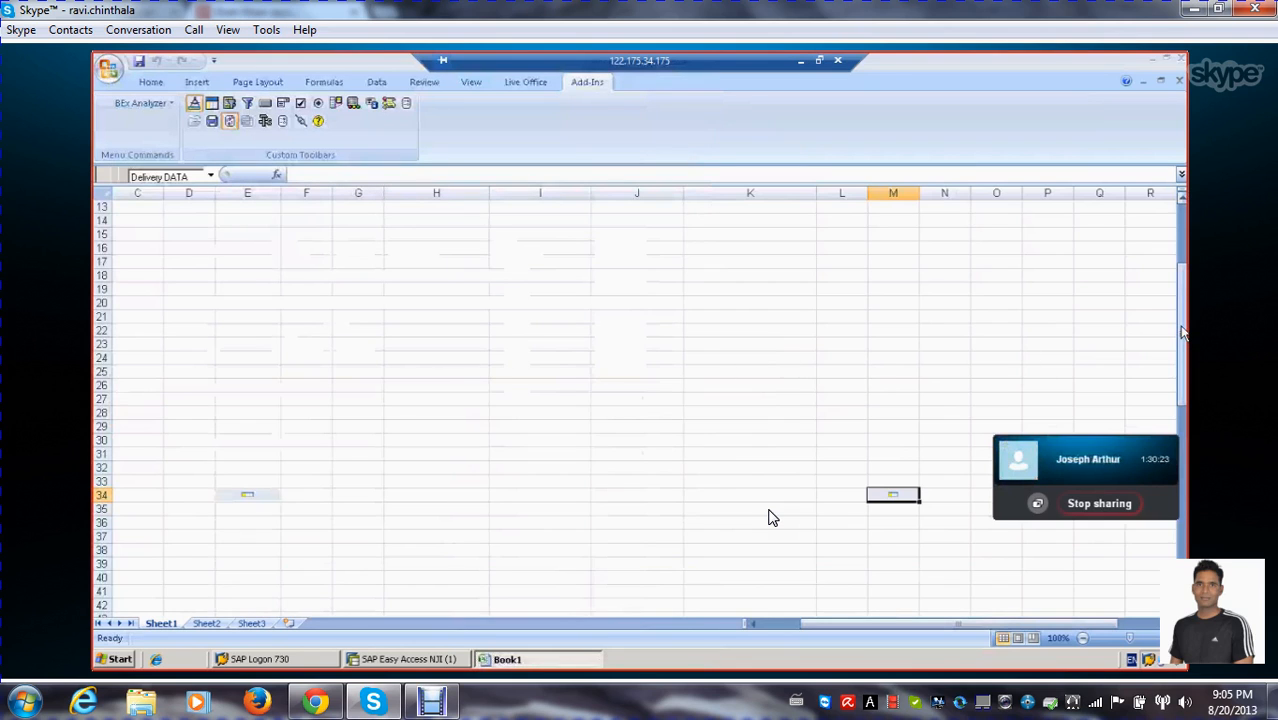
pyautogui.moveTo(1183, 333); pyautogui.dragTo(1183, 263)
pyautogui.moveTo(168, 405); pyautogui.dragTo(252, 471)
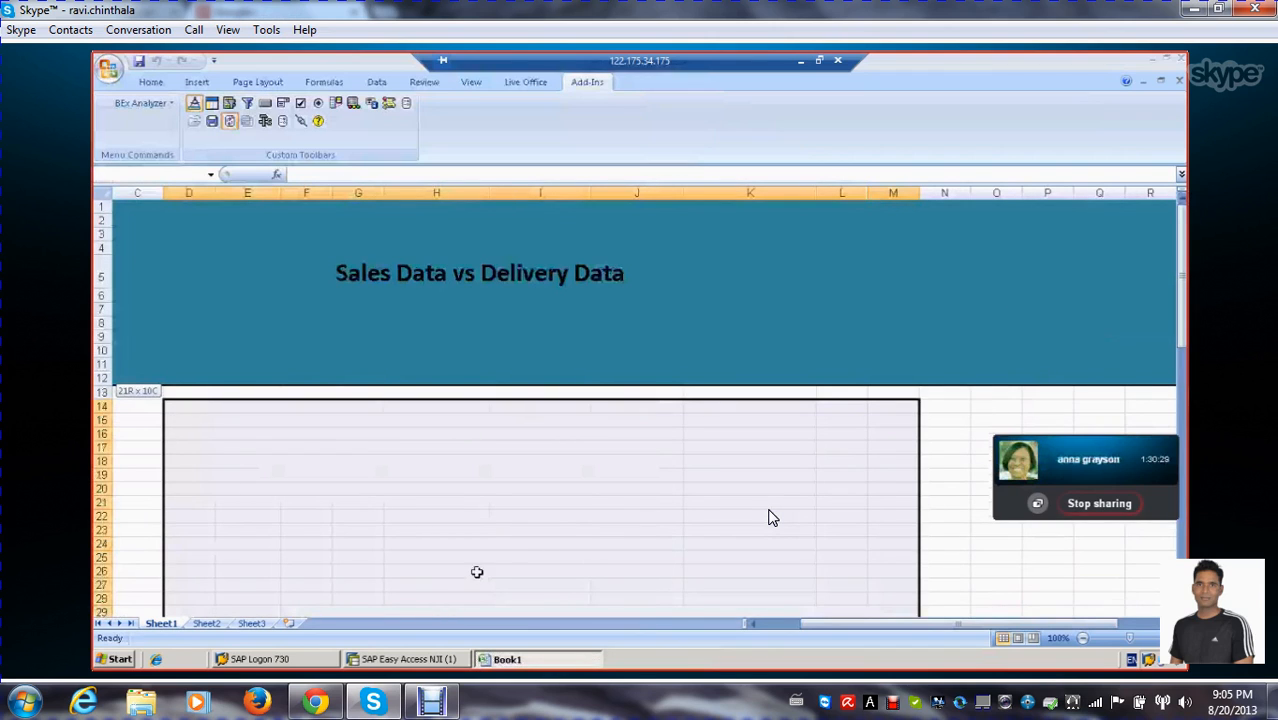
pyautogui.moveTo(1183, 277); pyautogui.dragTo(1183, 313)
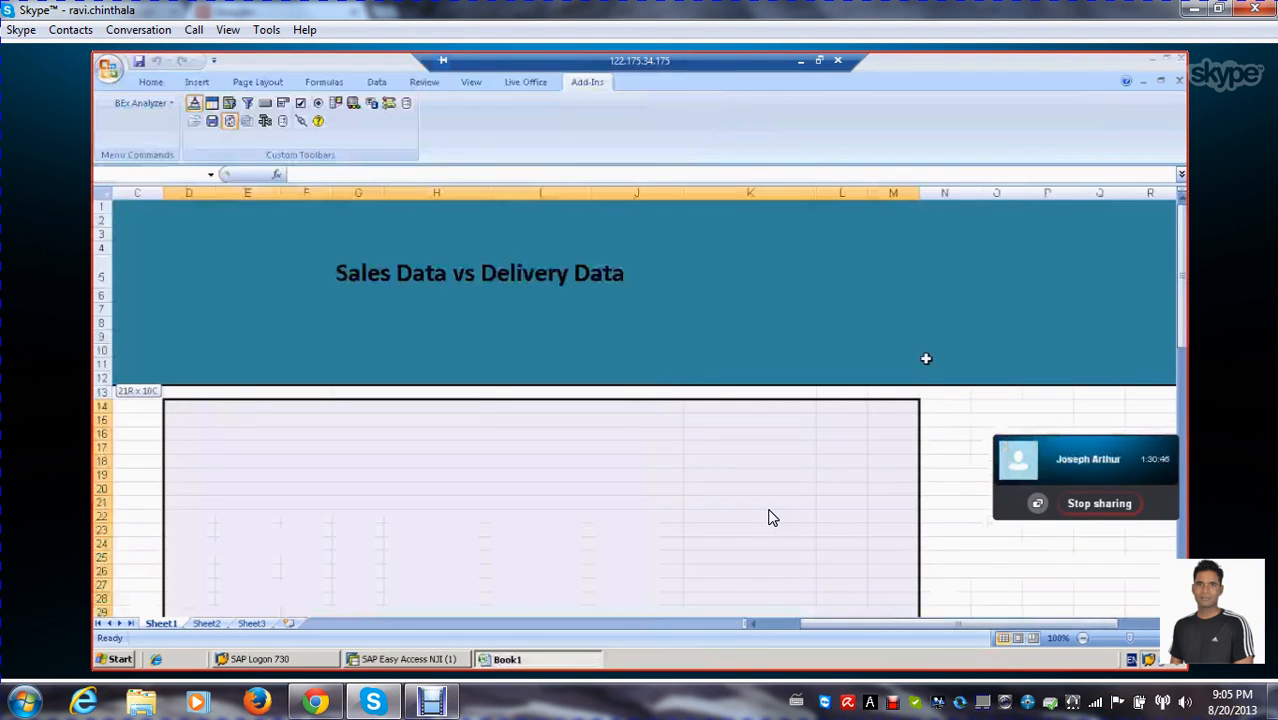
pyautogui.moveTo(926, 358); pyautogui.dragTo(975, 257)
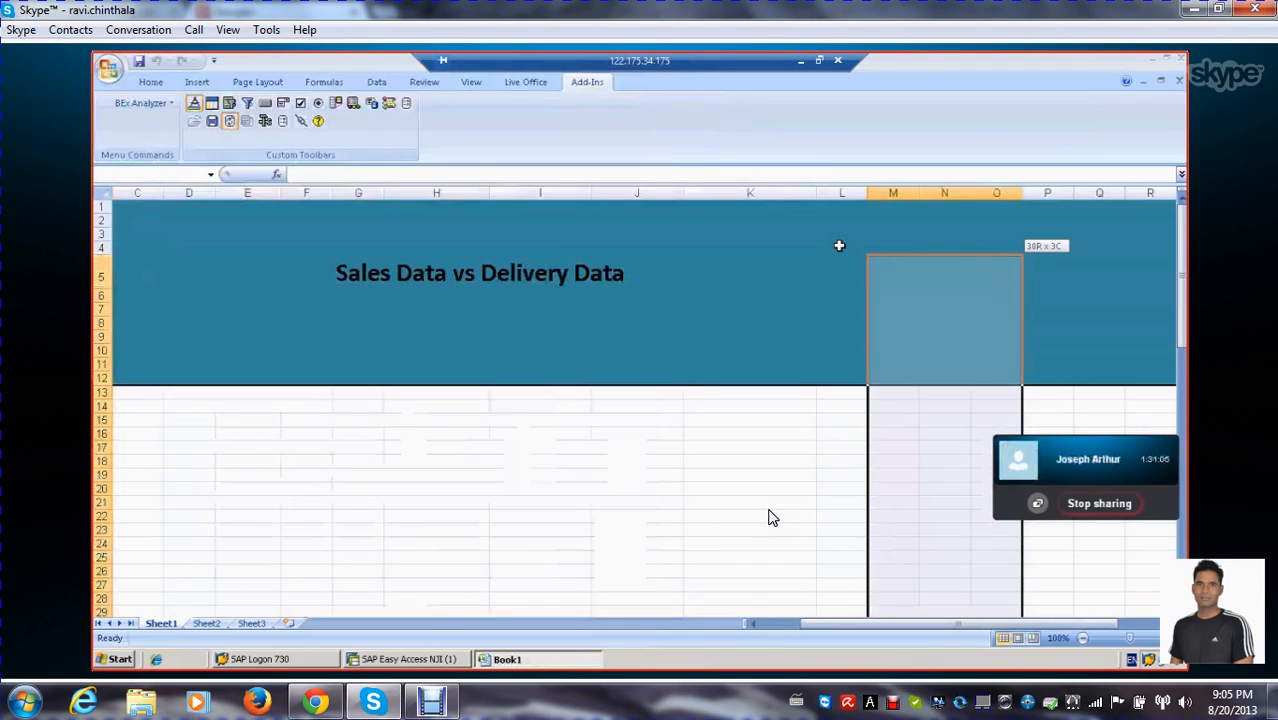
pyautogui.click(841, 247)
pyautogui.moveTo(850, 280); pyautogui.dragTo(459, 449)
pyautogui.click(460, 449)
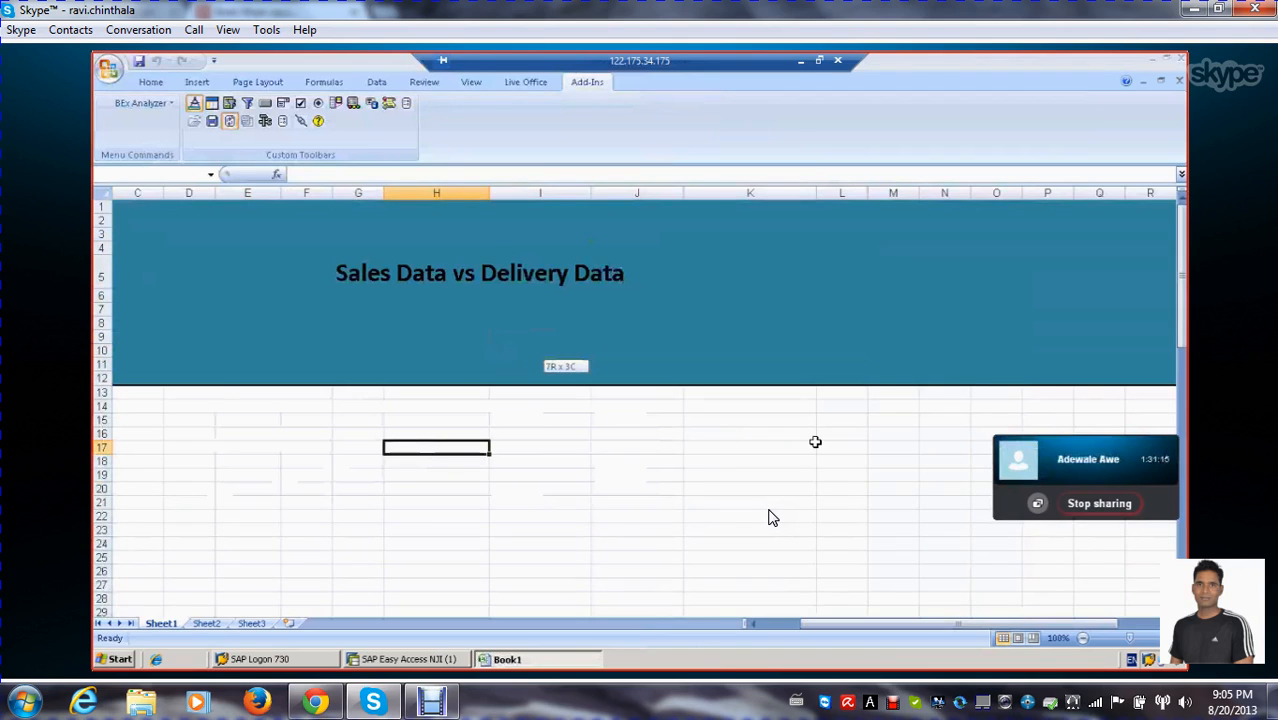
pyautogui.moveTo(1184, 266)
pyautogui.mouseDown()
pyautogui.moveTo(1186, 305)
pyautogui.moveTo(1185, 267)
pyautogui.mouseUp()
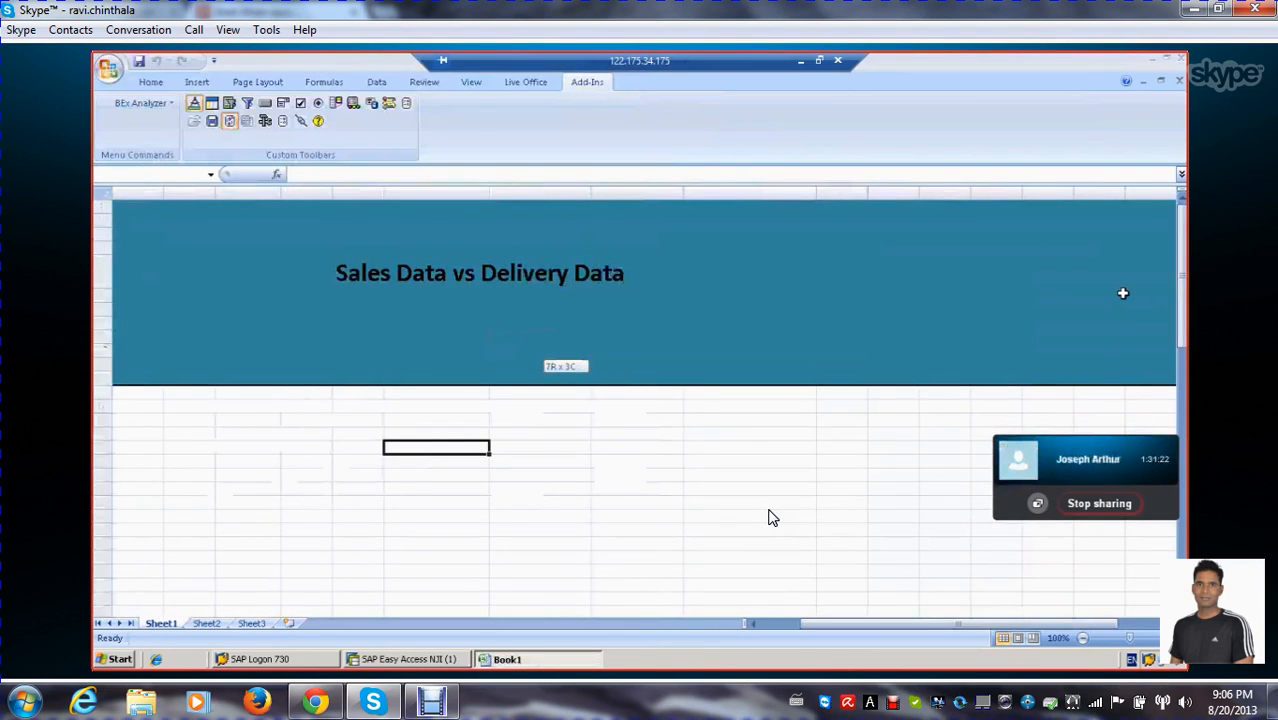
pyautogui.moveTo(1184, 293); pyautogui.dragTo(825, 277)
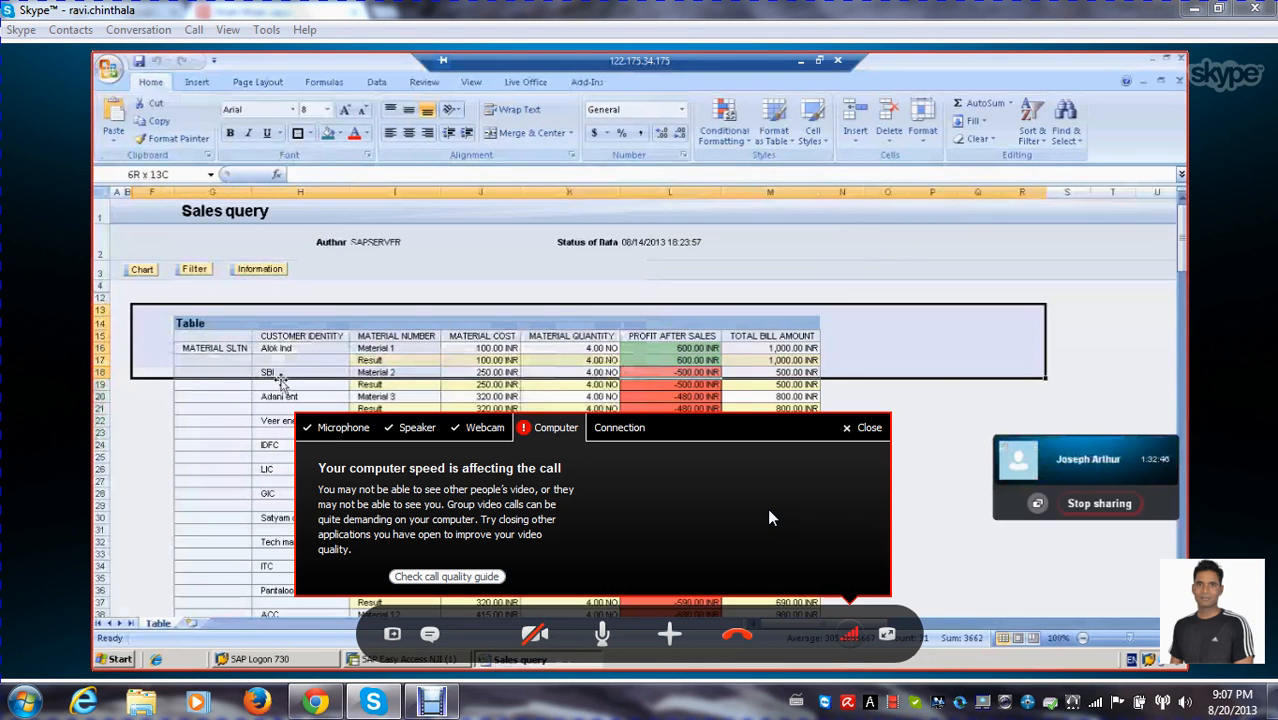
# Dismiss the call quality notice and show the exceptions of the Sales query in BEx Query Designer
pyautogui.click(862, 429)
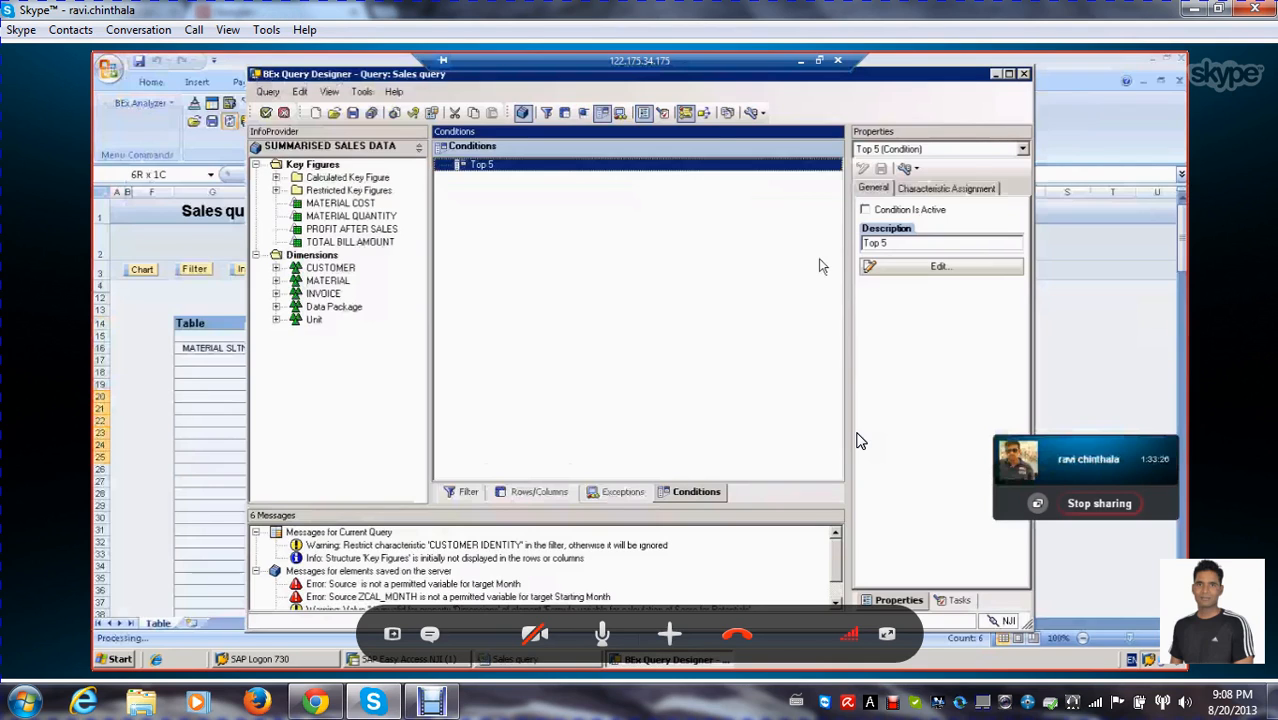
pyautogui.click(618, 493)
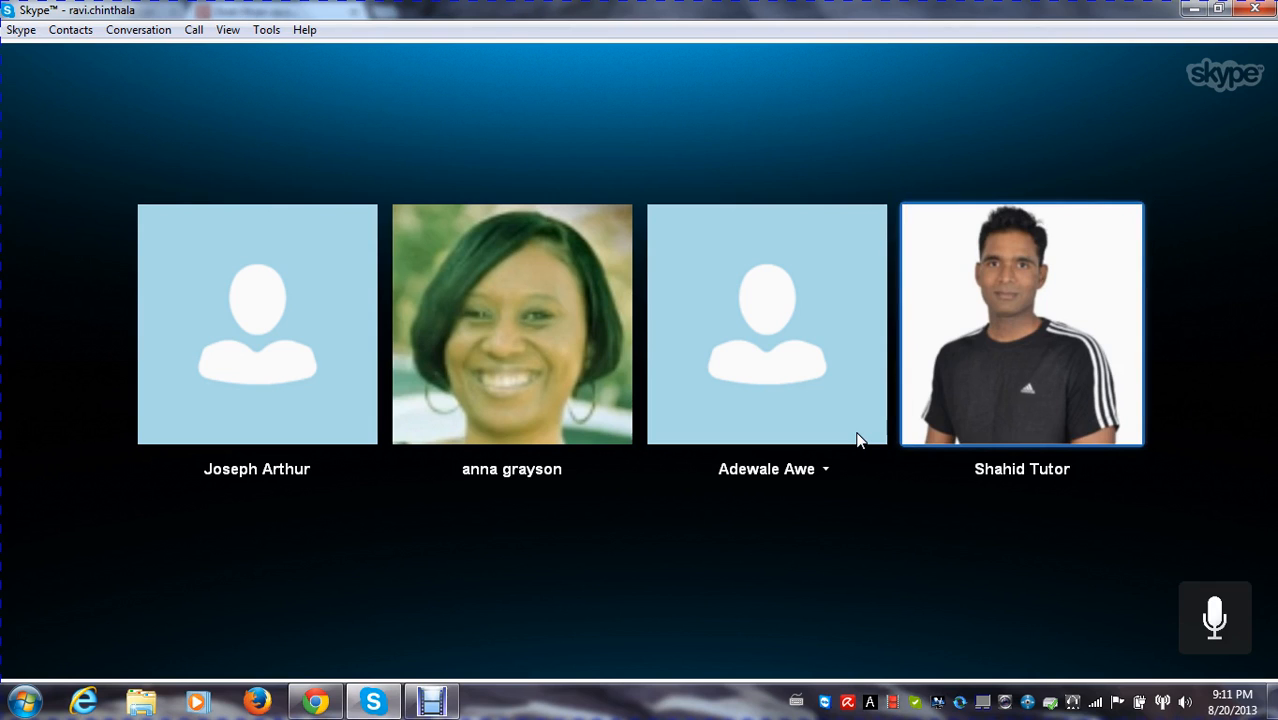
# Answer the incoming Skype group call without video
pyautogui.moveTo(828, 418)
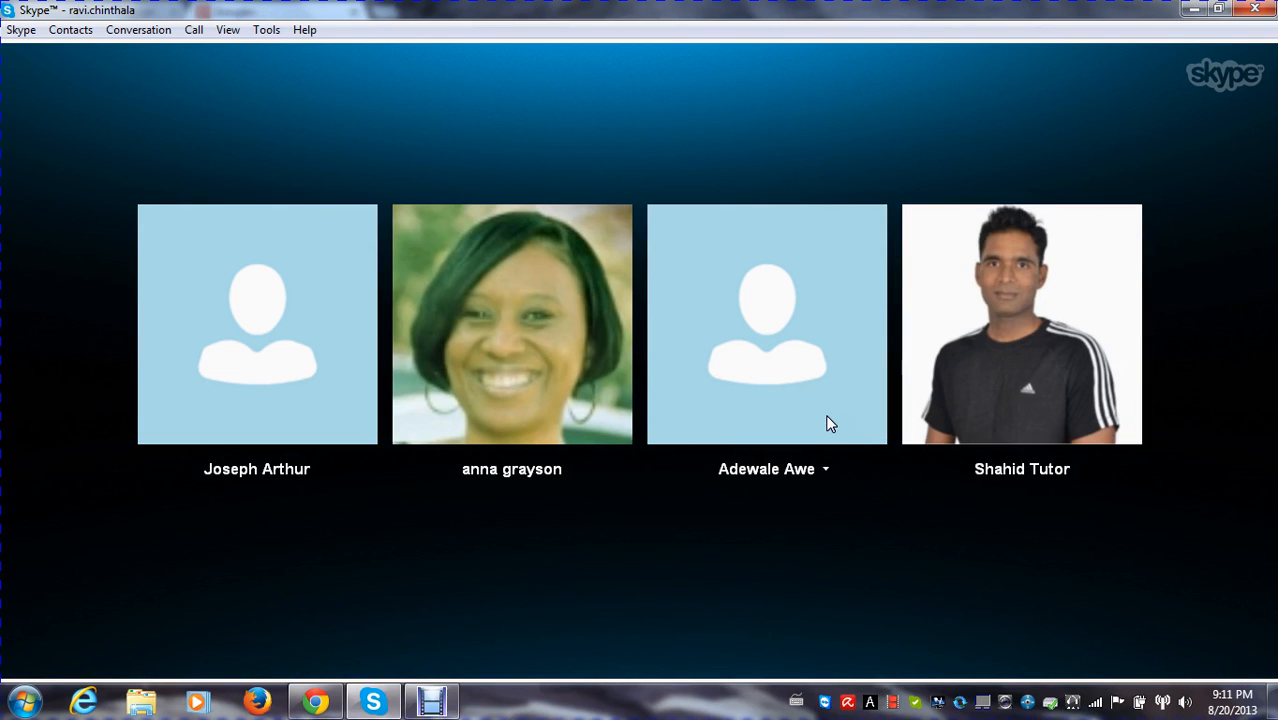
pyautogui.moveTo(621, 298)
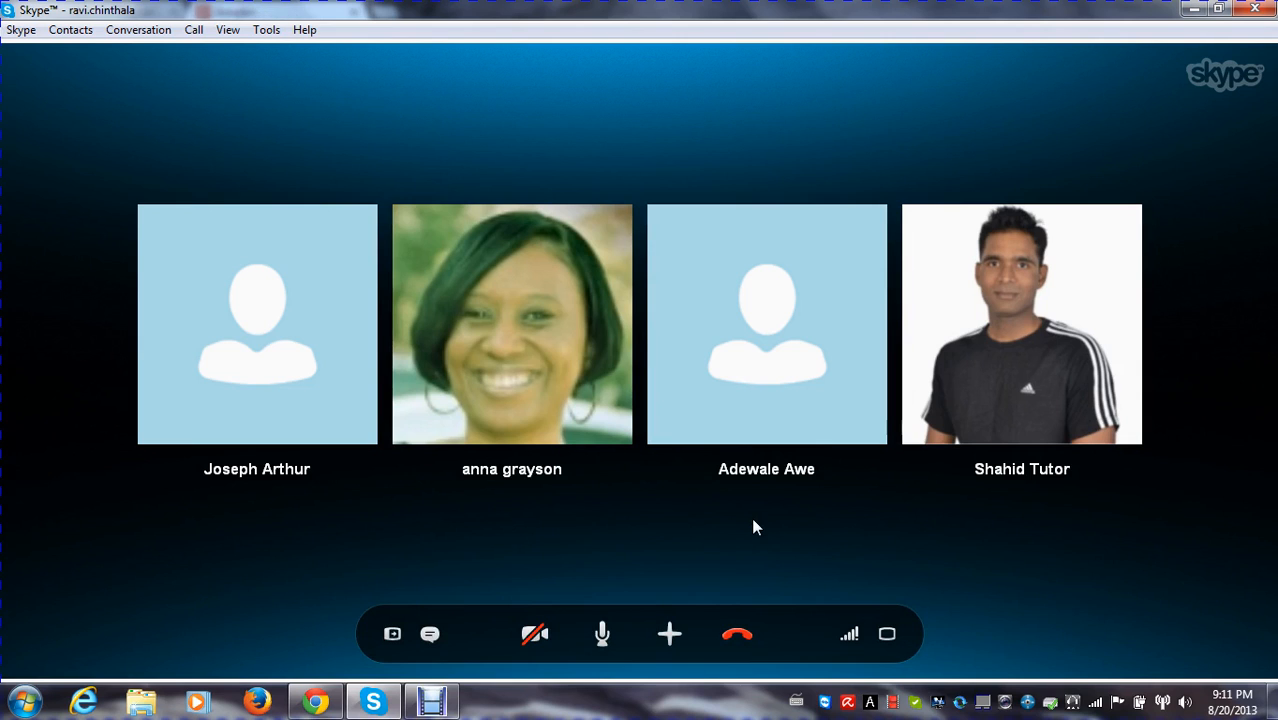
pyautogui.click(720, 524)
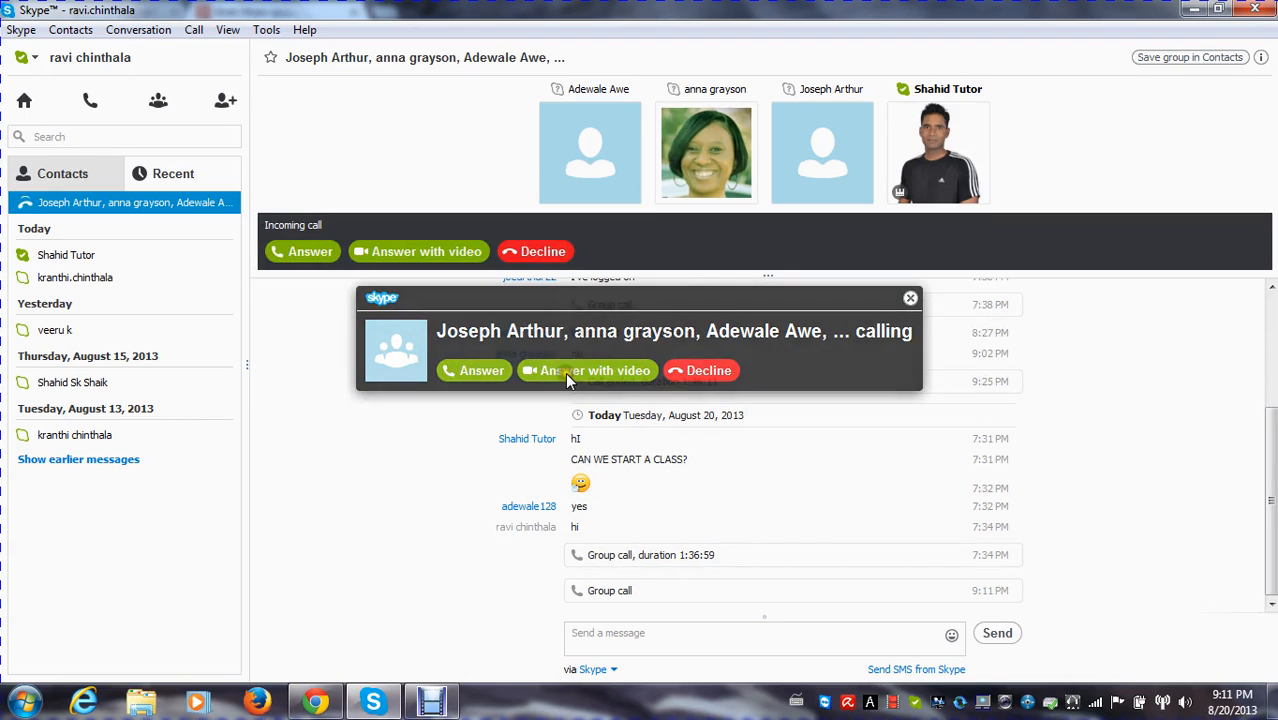
pyautogui.click(463, 366)
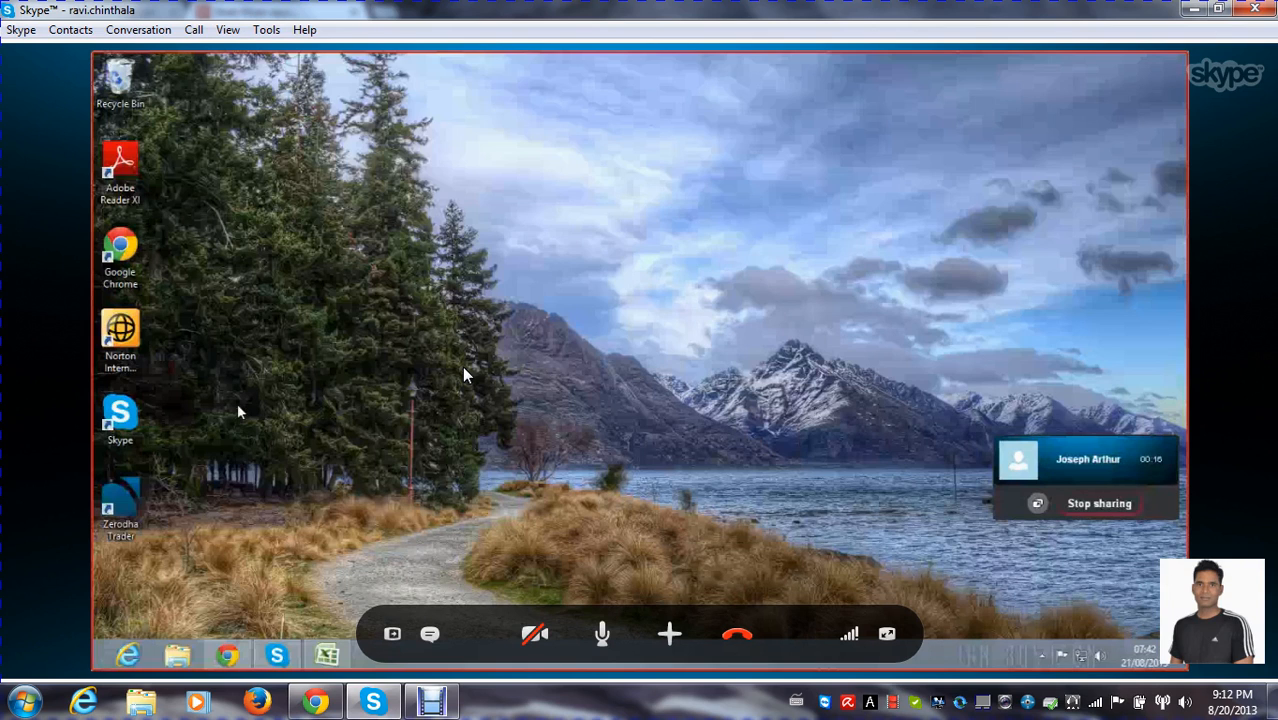
# Search the installed apps for paint, and replace that search term with run
pyautogui.press('super+q')
pyautogui.write('paint')
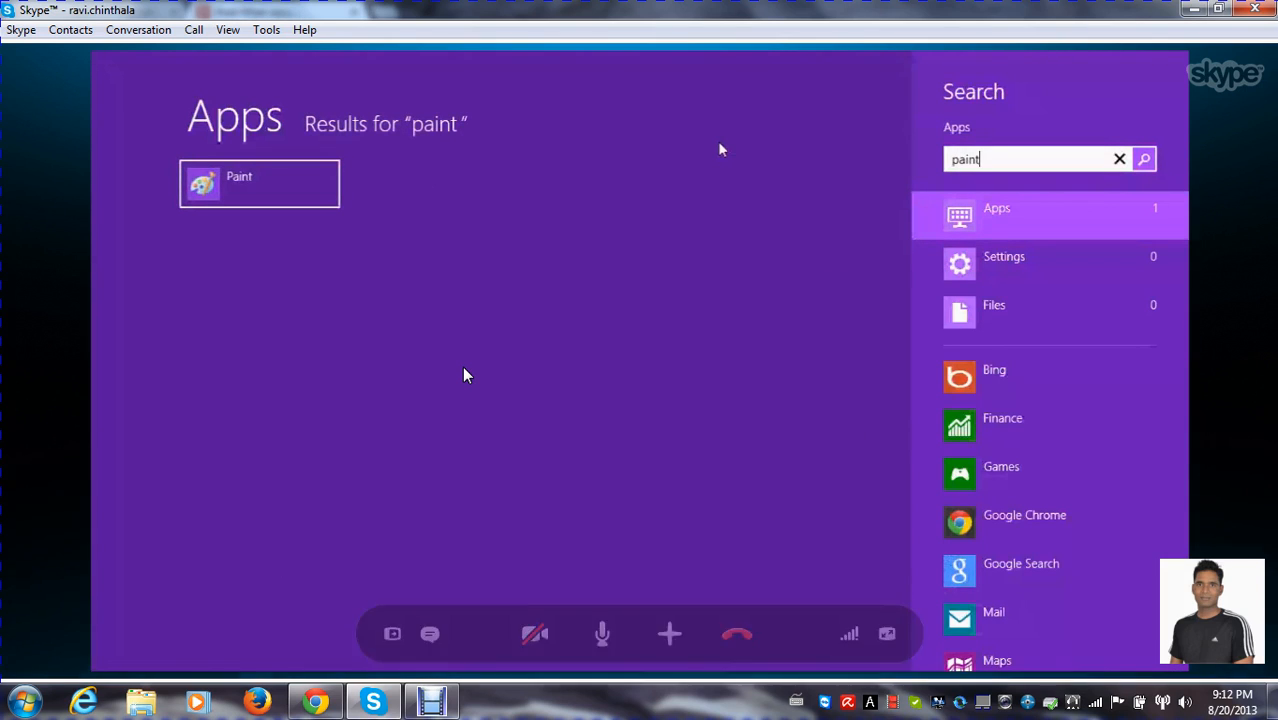
pyautogui.press('BackSpace')
pyautogui.press('BackSpace')
pyautogui.press('BackSpace')
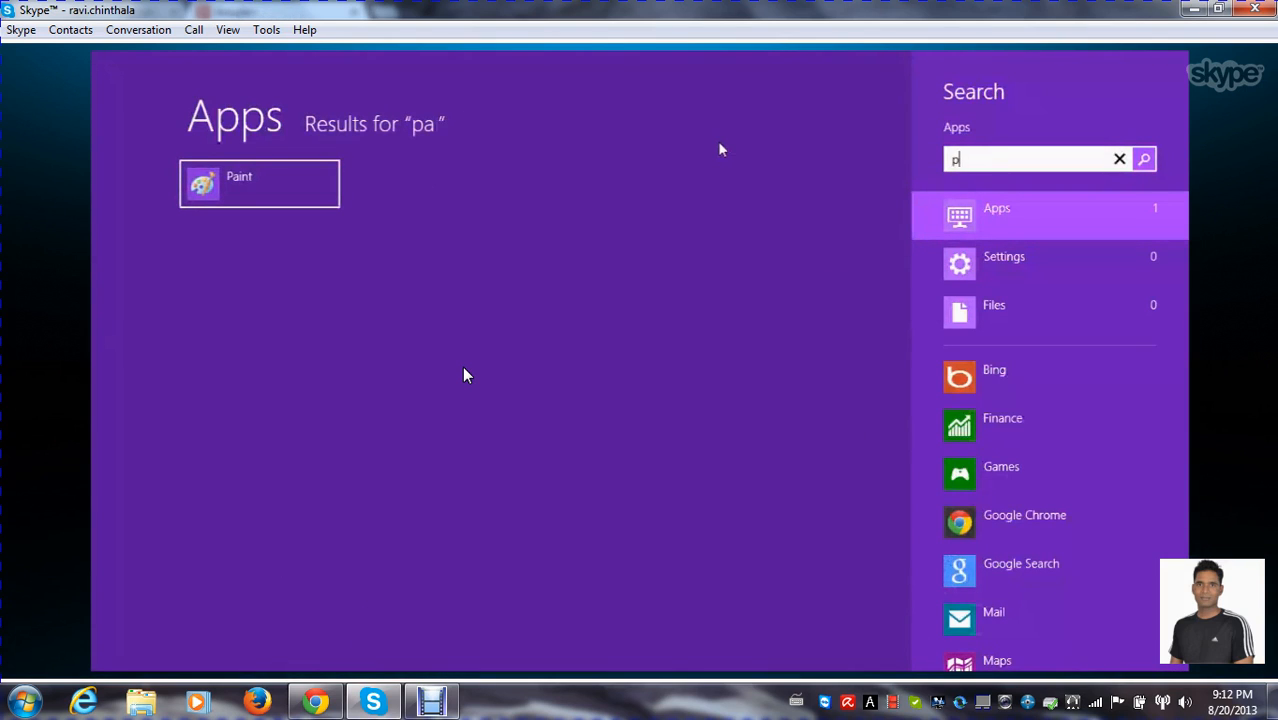
pyautogui.write('run')
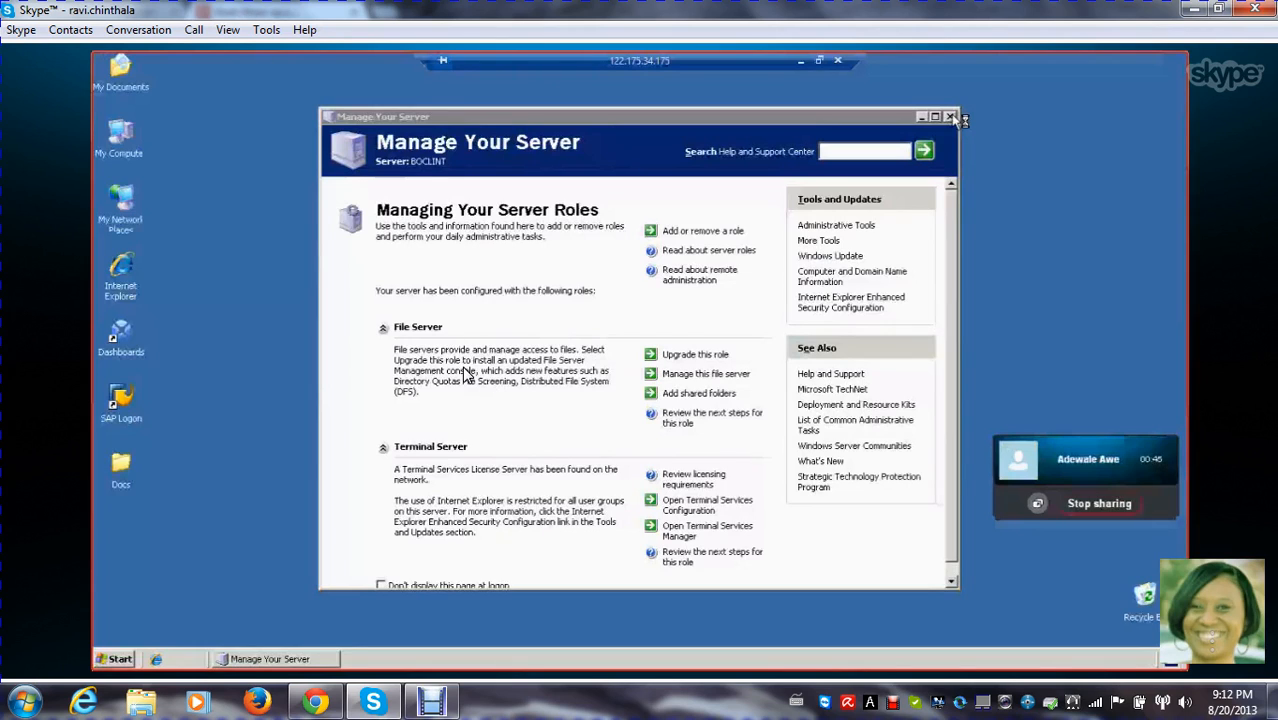
# Close the Manage Your Server window and open a file explorer window on the remote server
pyautogui.click(951, 117)
pyautogui.rightClick(524, 170)
pyautogui.click(546, 191)
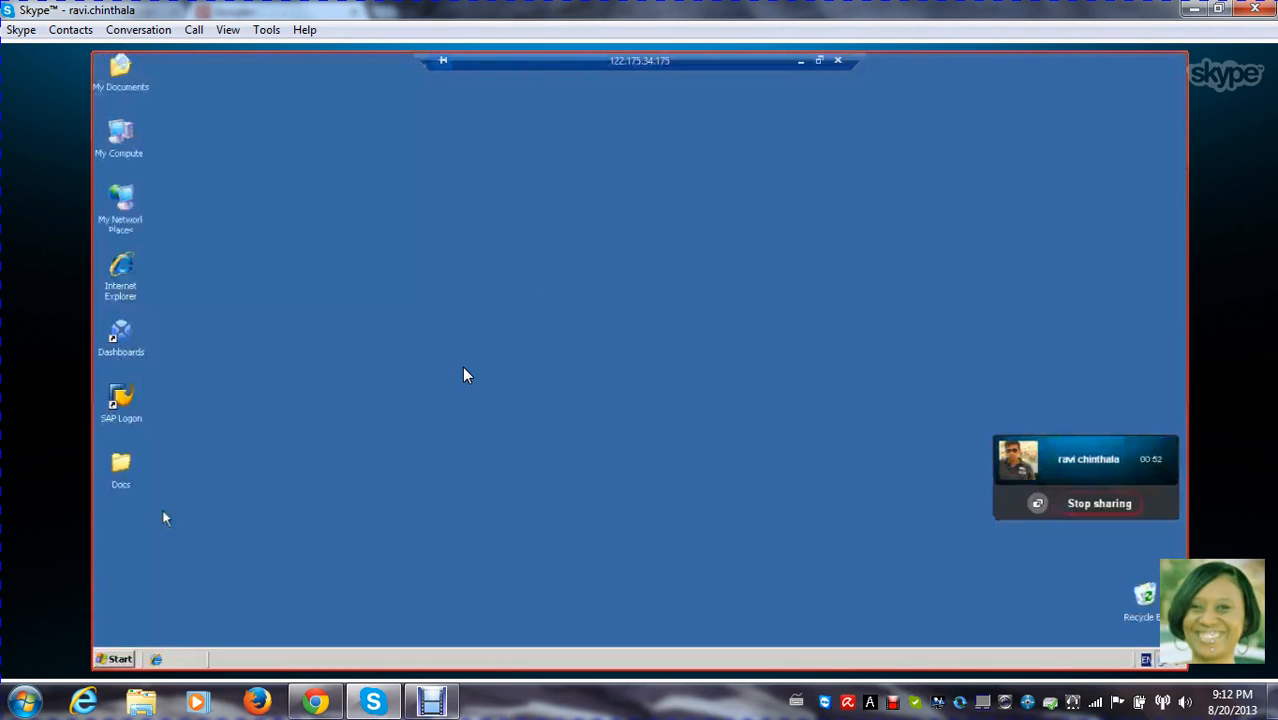
pyautogui.press('super+e')
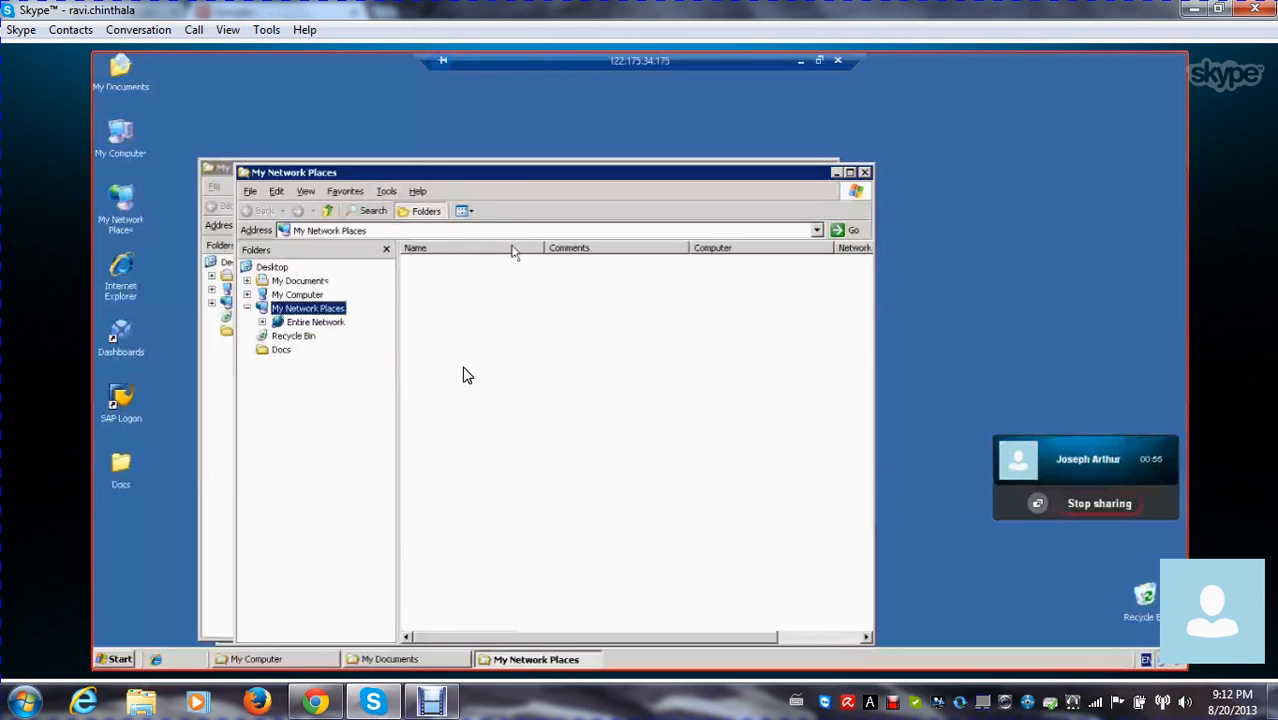
# Close the My Network Places, My Documents and My Computer windows on the remote server
pyautogui.click(866, 172)
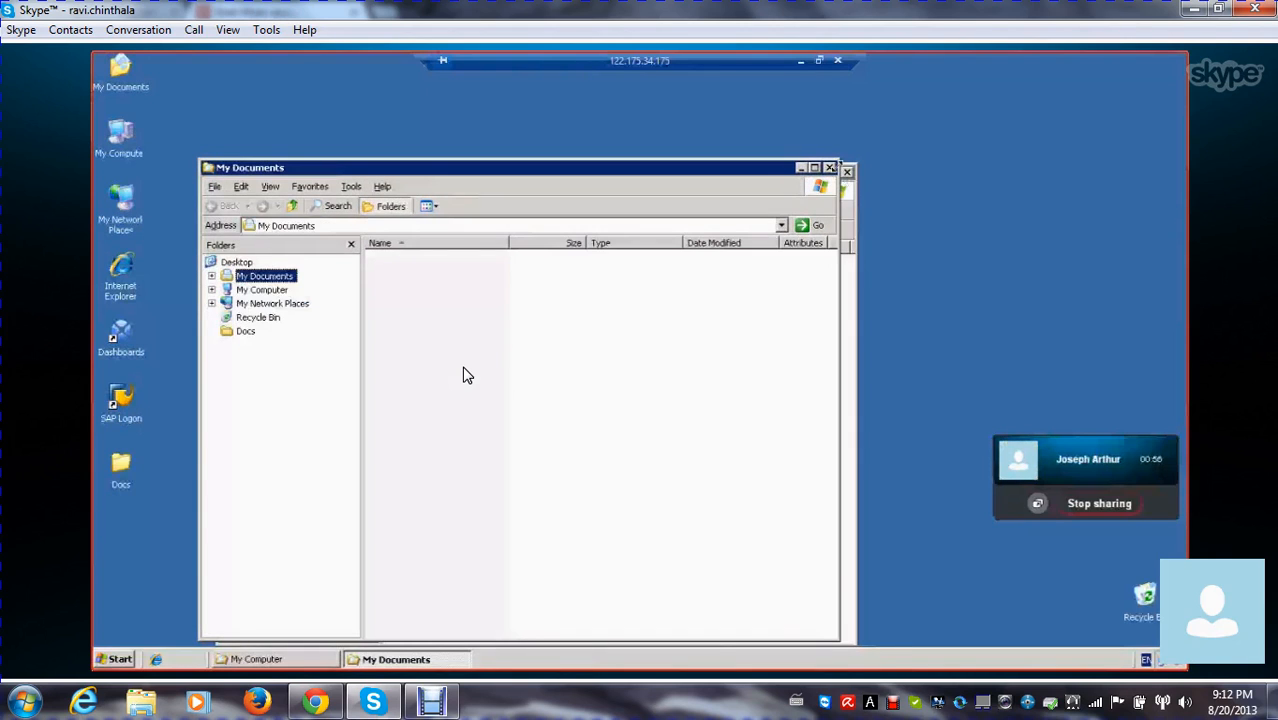
pyautogui.click(830, 168)
pyautogui.click(847, 173)
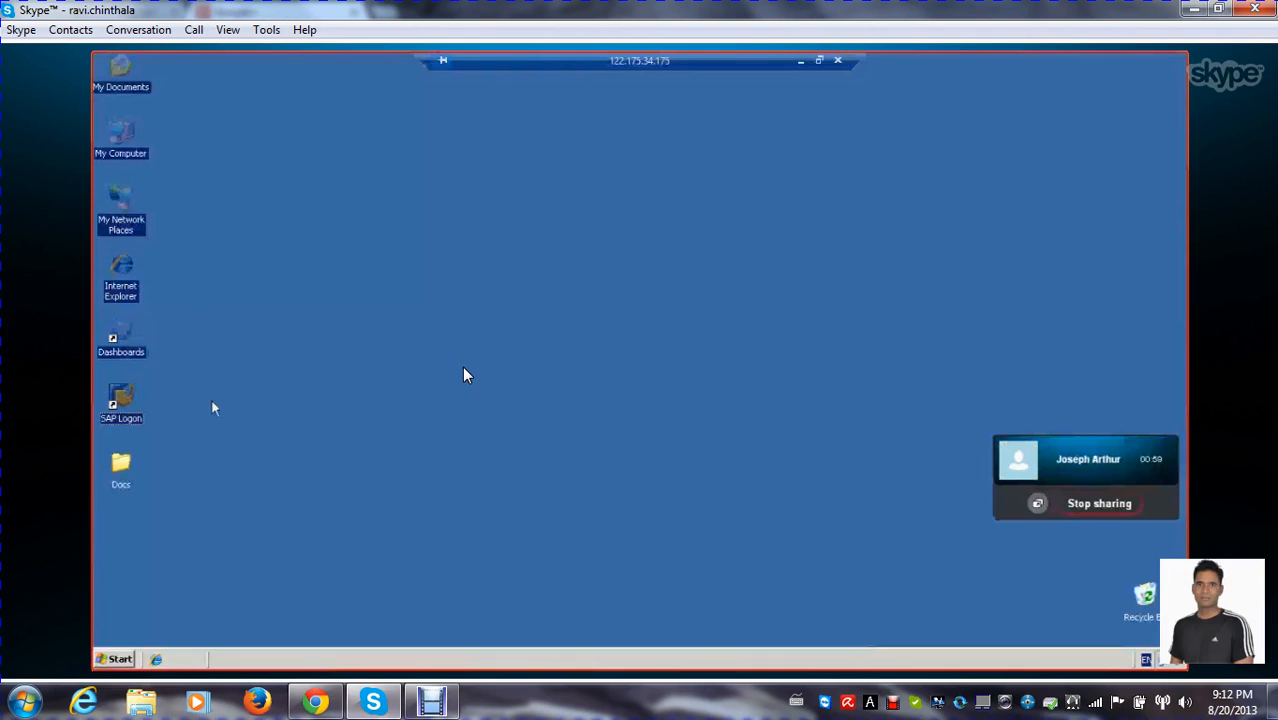
pyautogui.rightClick(464, 264)
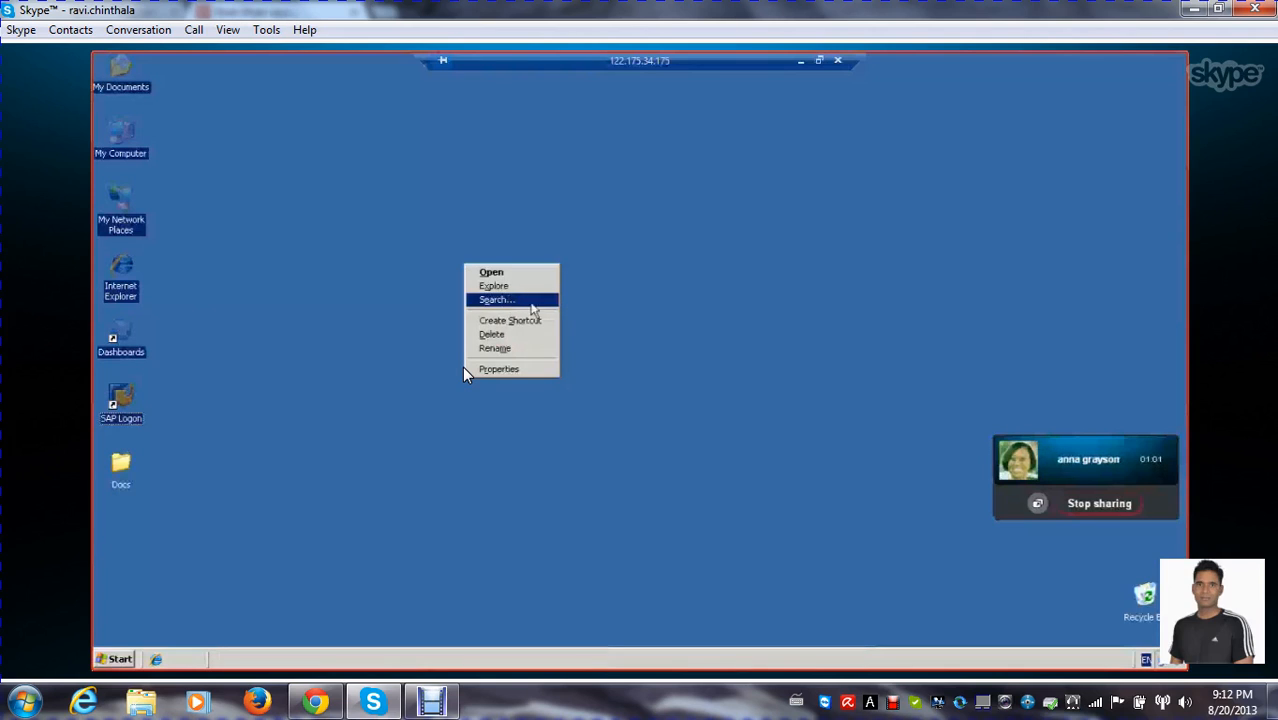
pyautogui.click(700, 335)
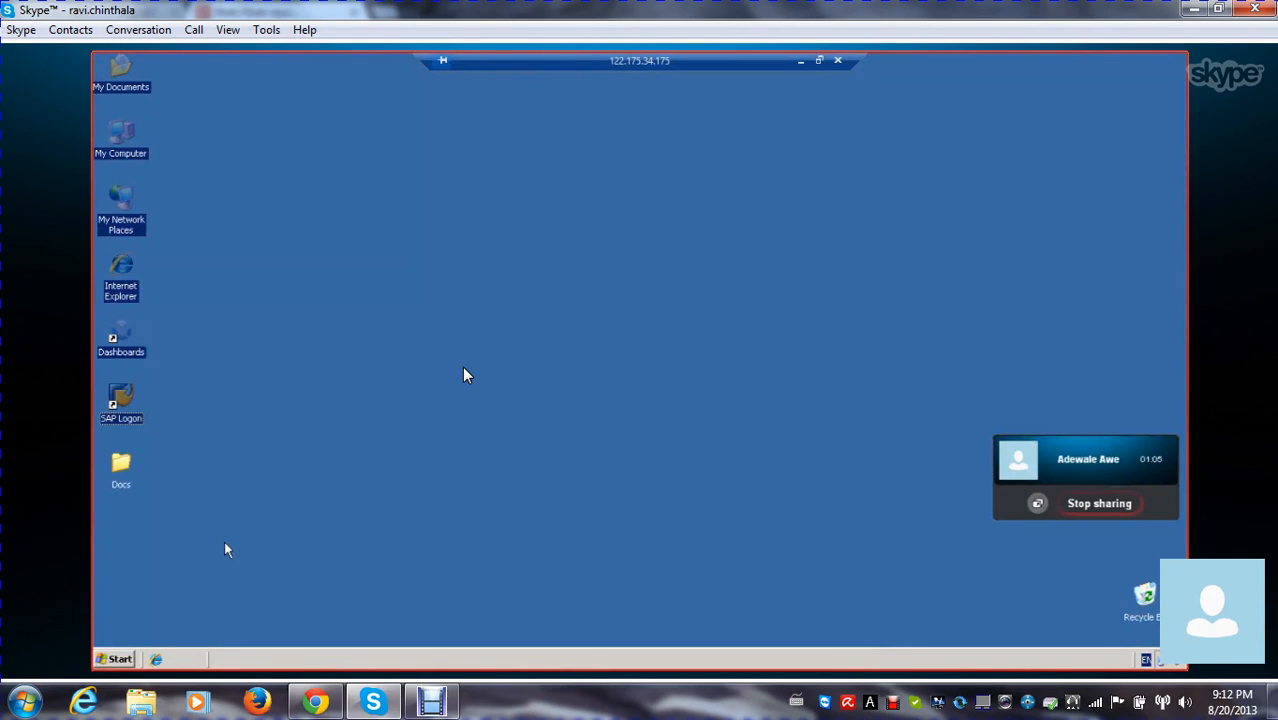
pyautogui.rightClick(496, 284)
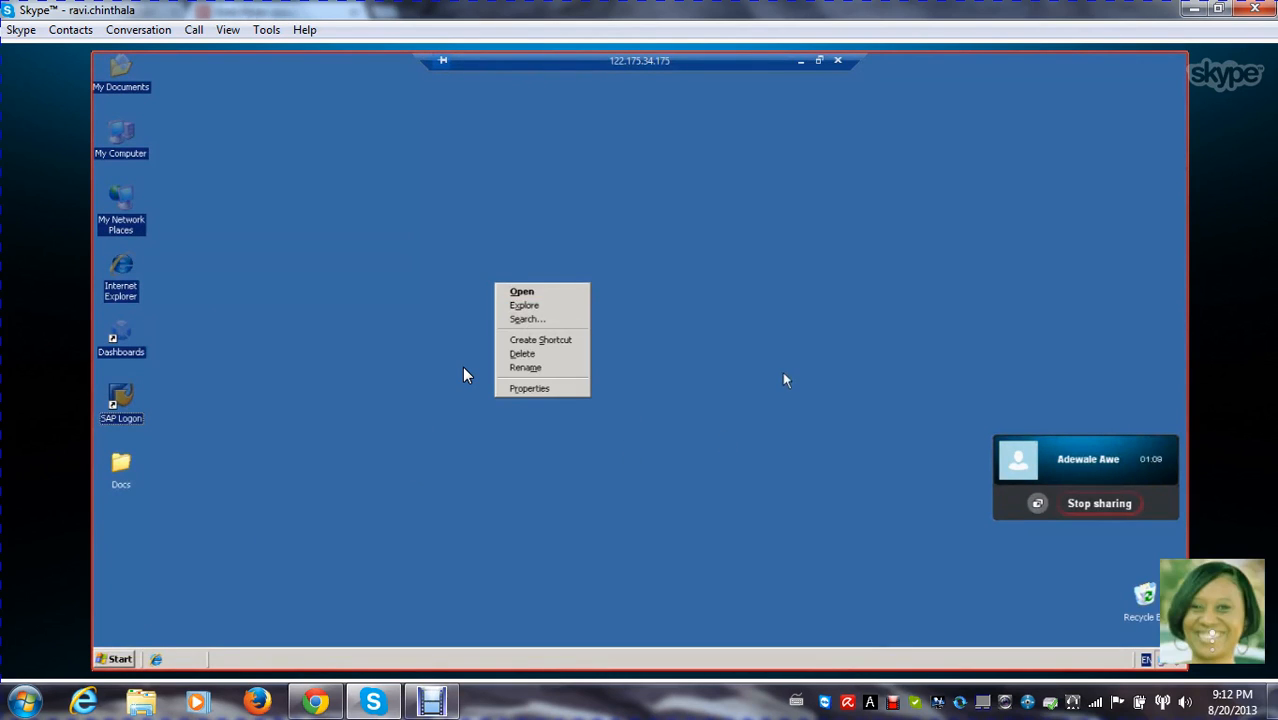
pyautogui.click(481, 555)
pyautogui.click(119, 657)
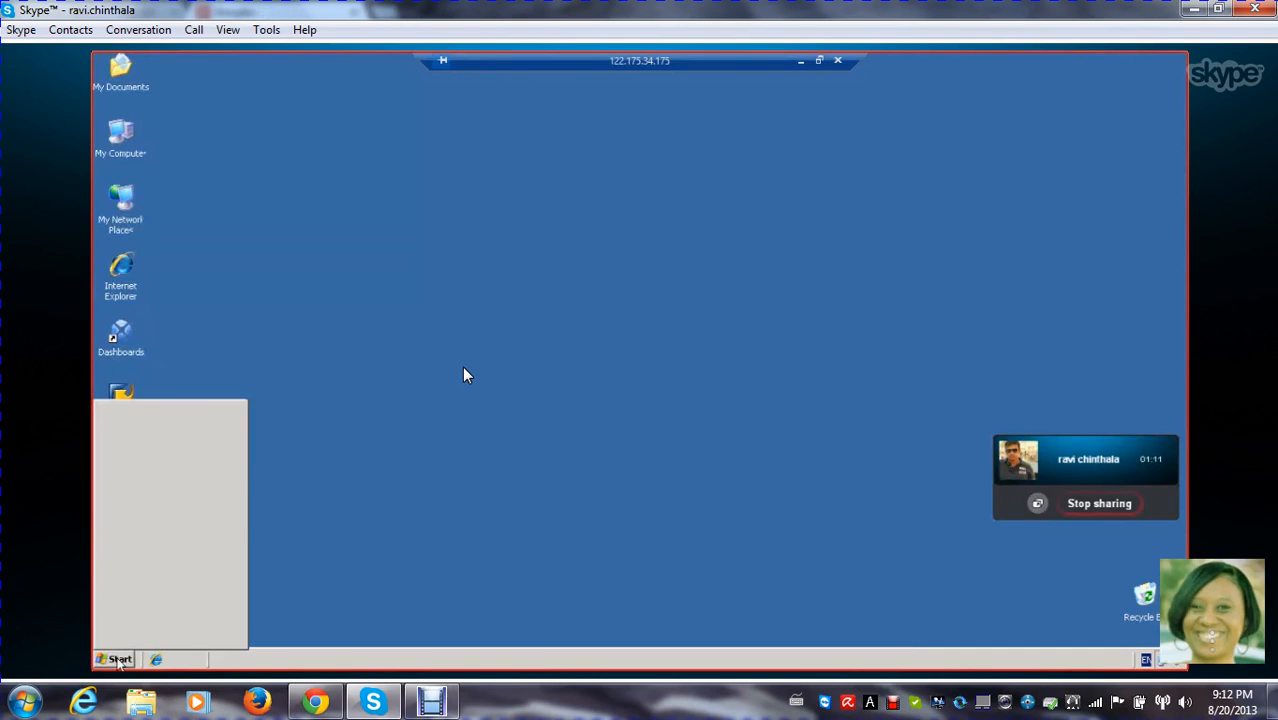
pyautogui.moveTo(712, 406); pyautogui.dragTo(112, 80)
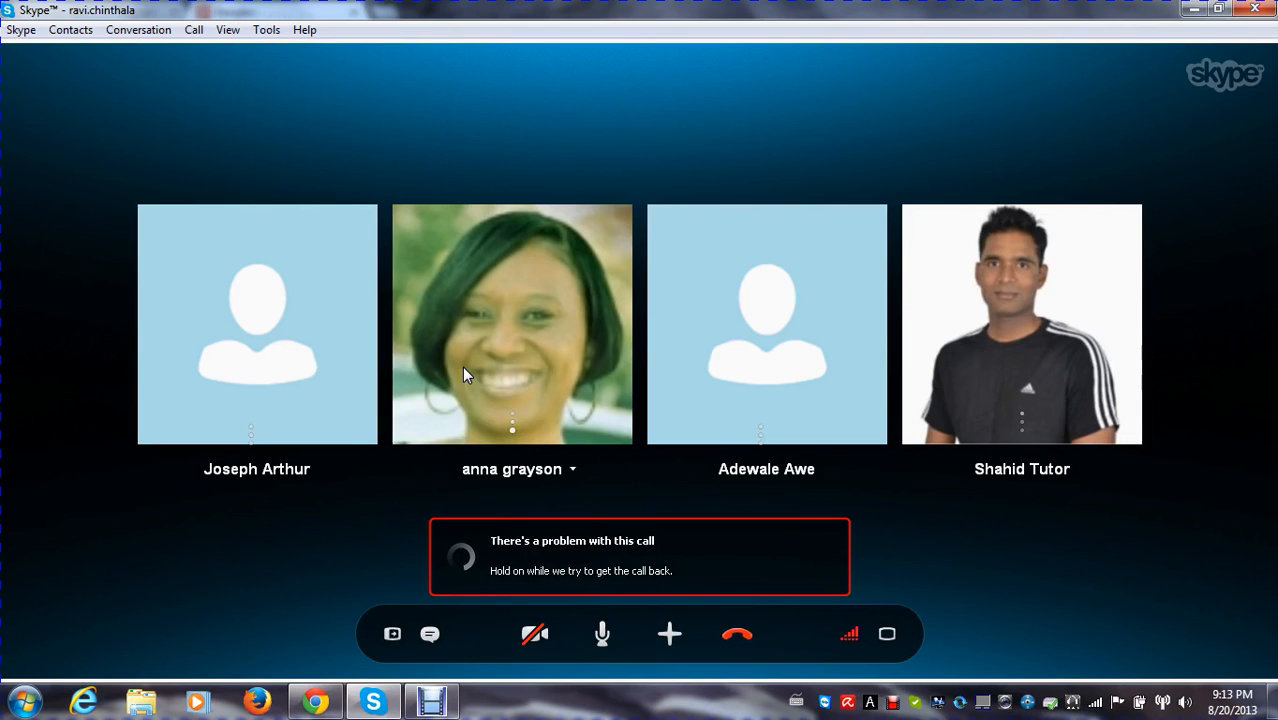
# End the disrupted Skype group call and dismiss the call quality feedback without rating it
pyautogui.click(722, 635)
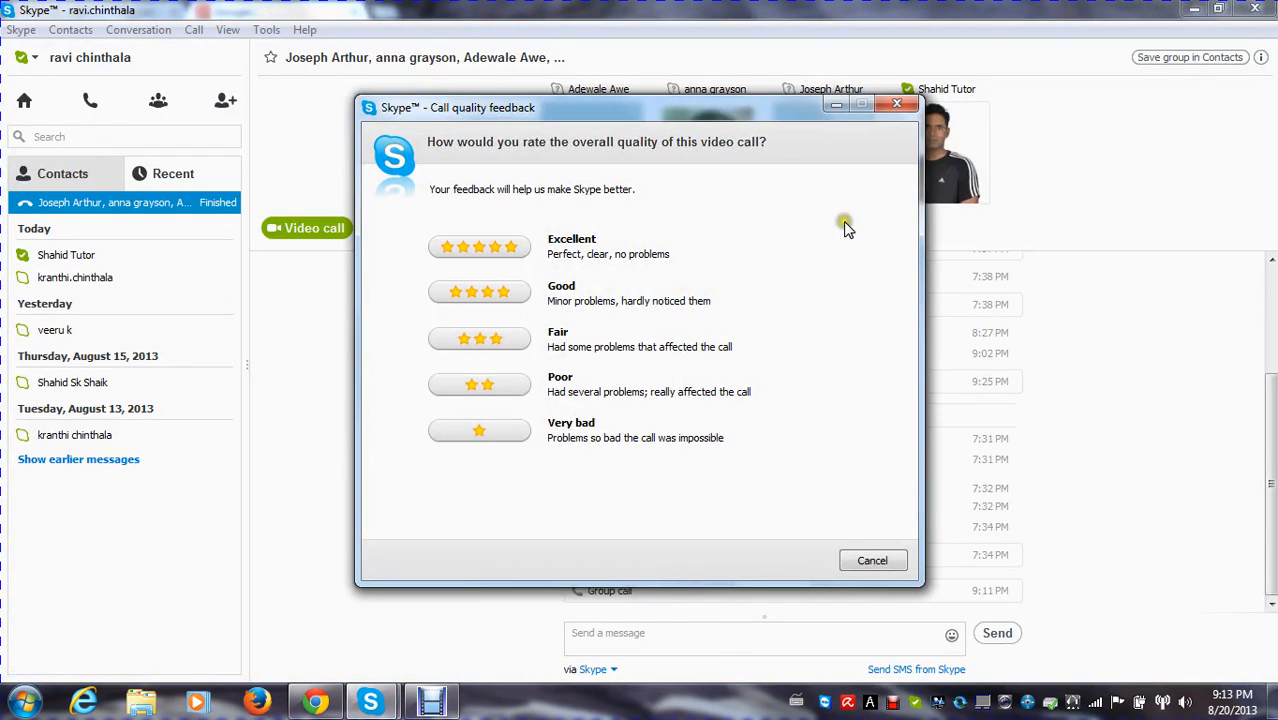
pyautogui.click(889, 103)
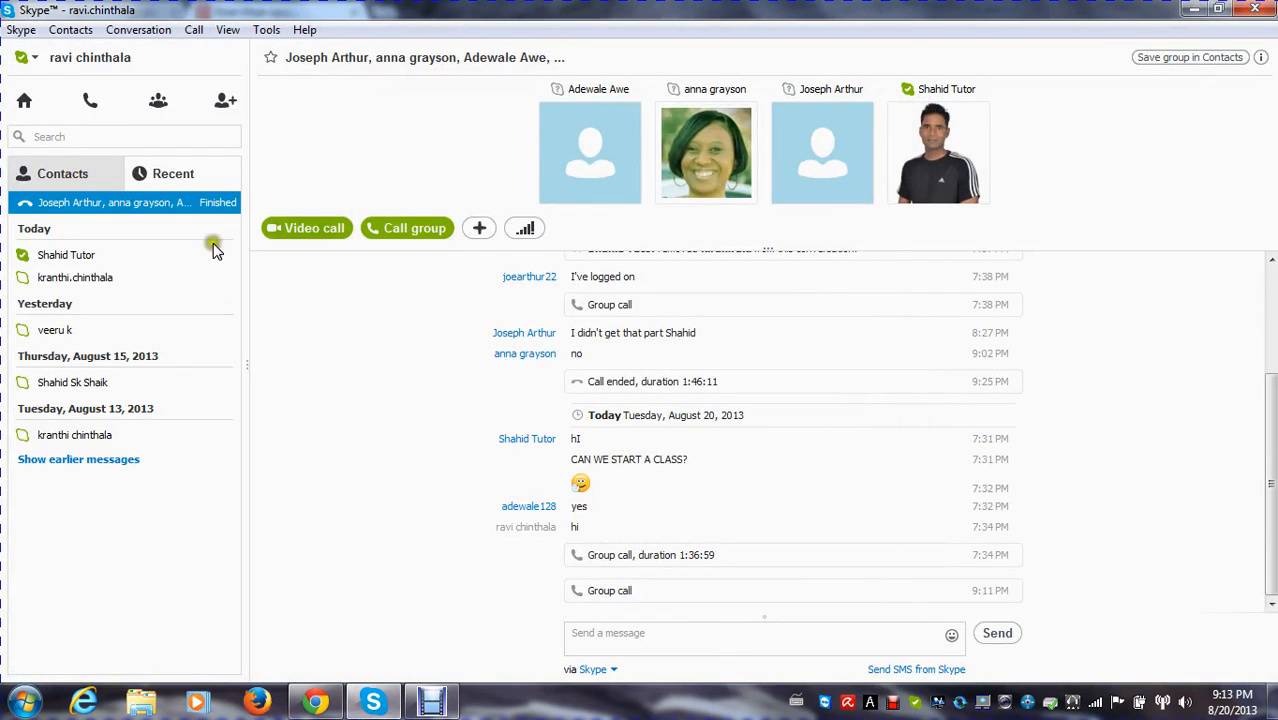
# Try to call the group again from the group conversation, and end that call attempt
pyautogui.click(108, 258)
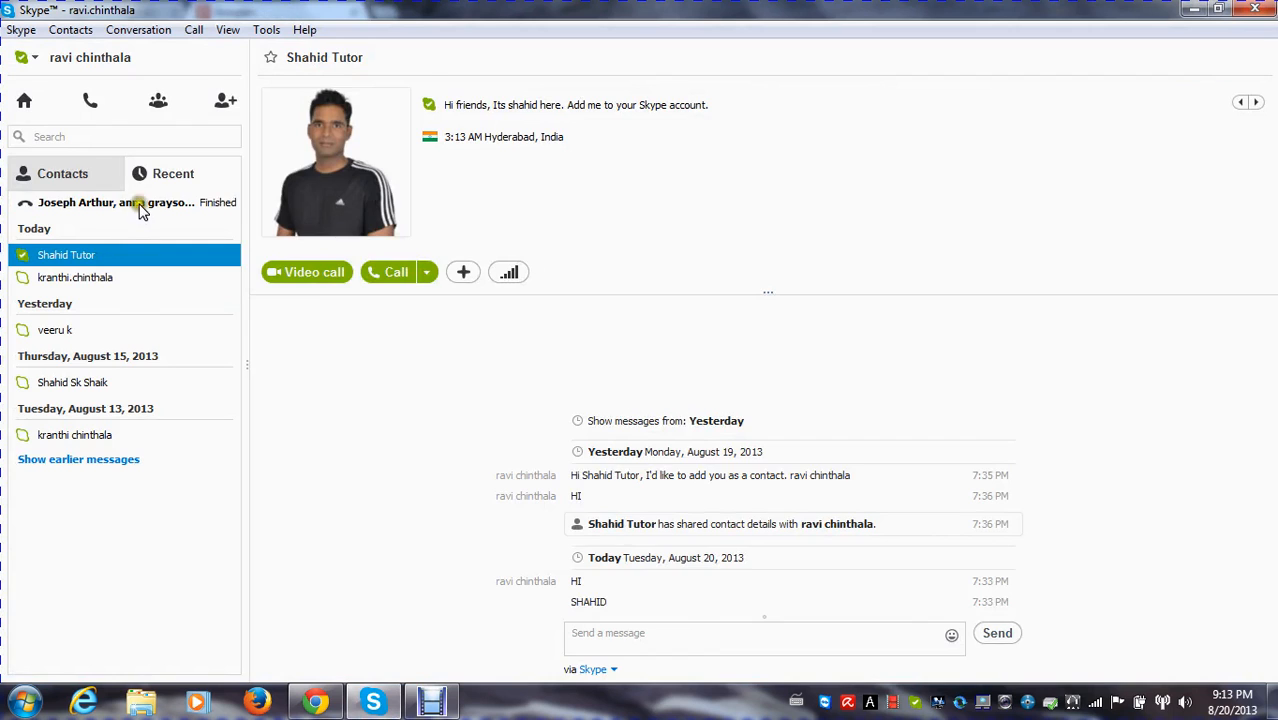
pyautogui.click(137, 204)
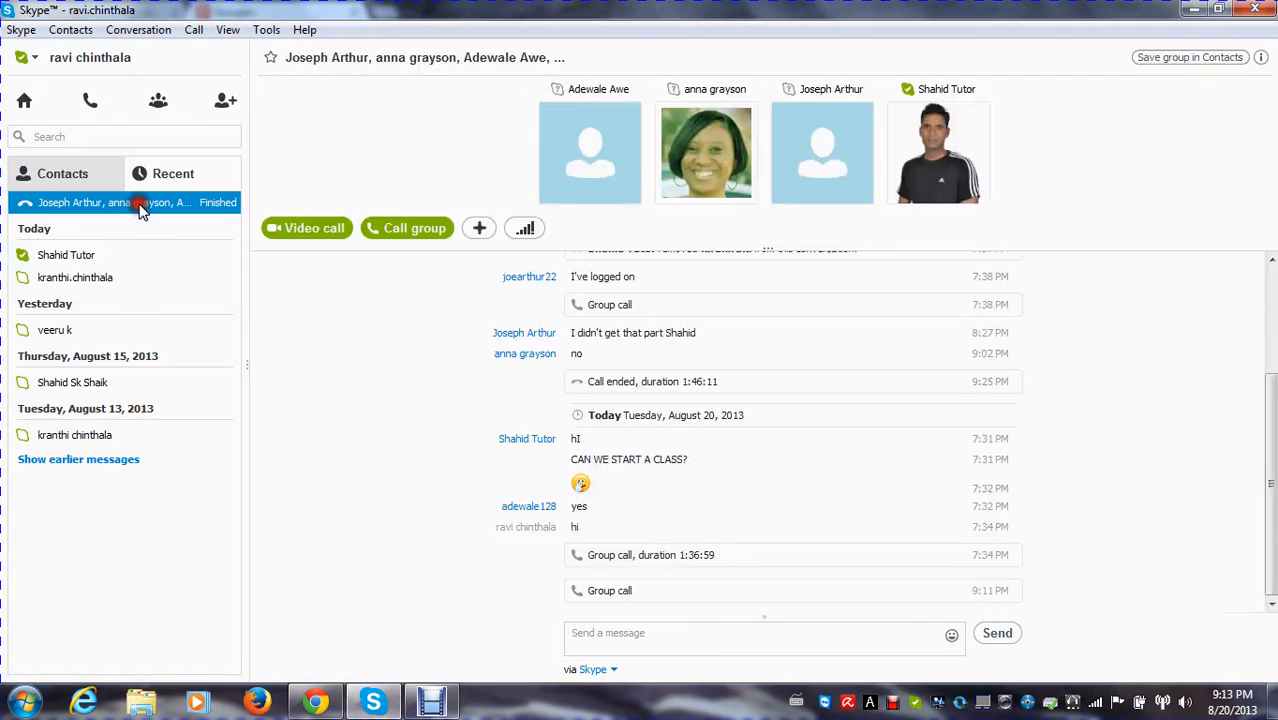
pyautogui.click(398, 237)
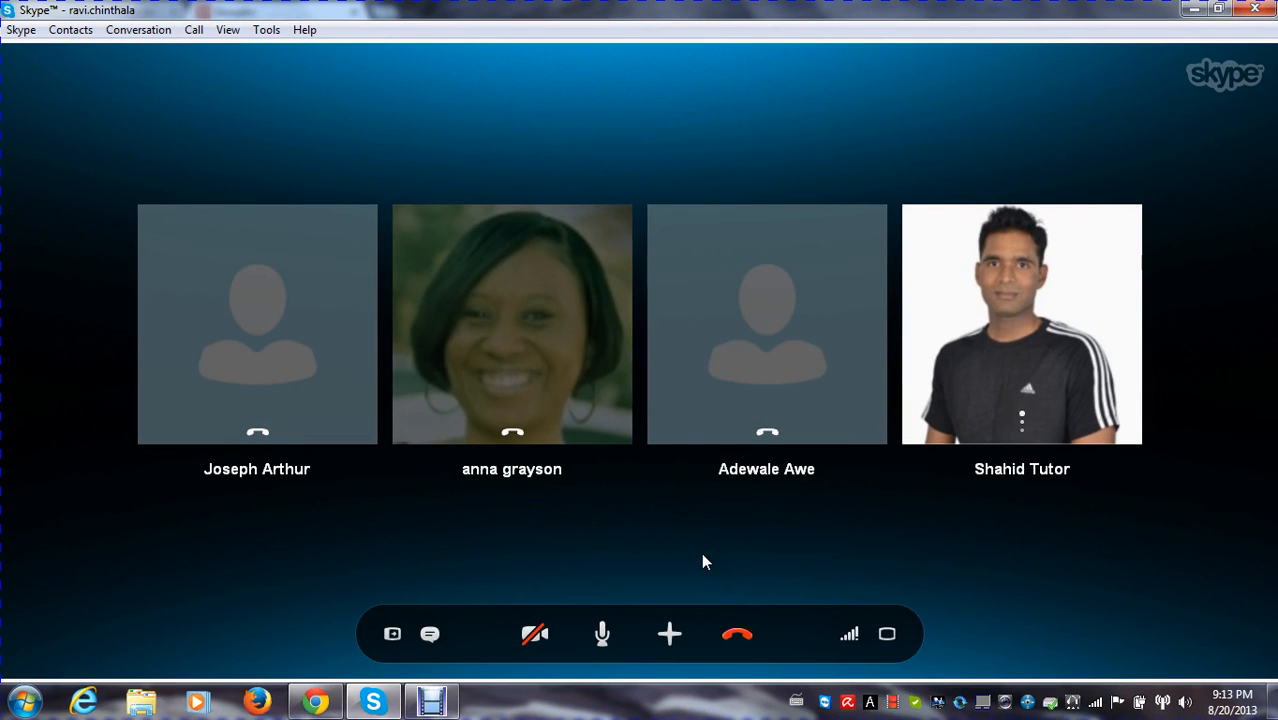
pyautogui.click(743, 640)
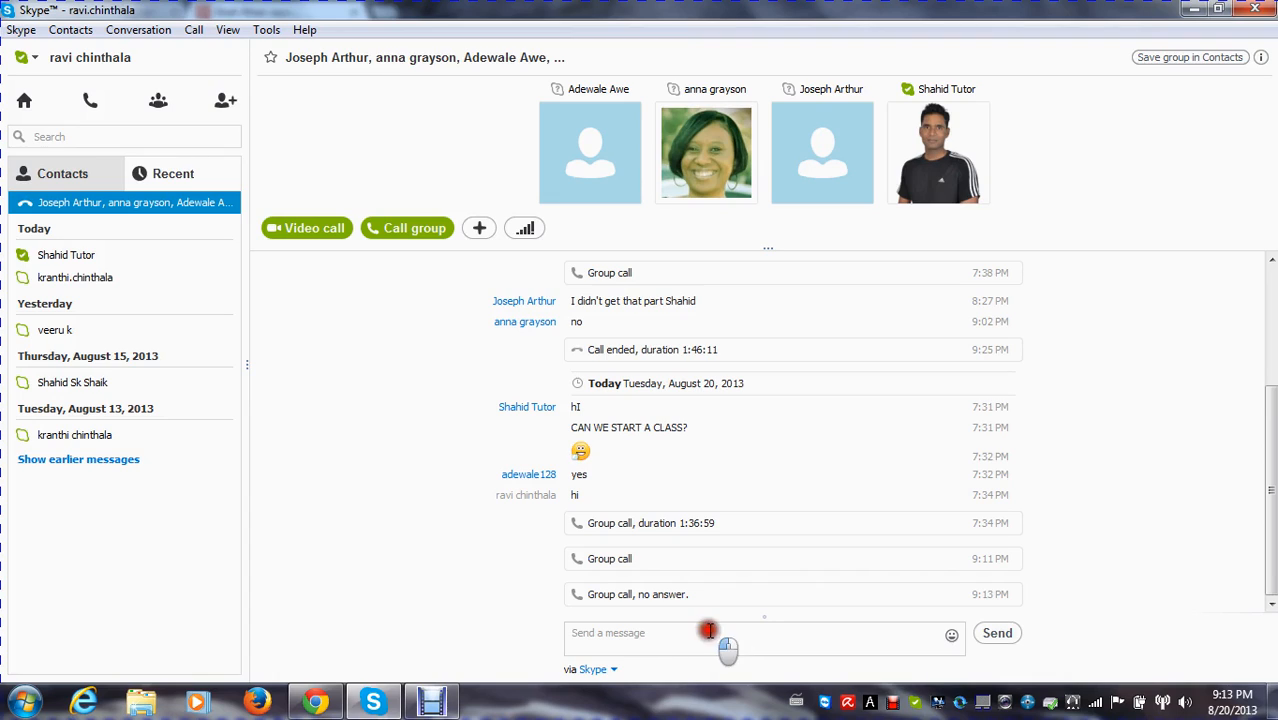
# Message the group chat asking the tutor for re-adding to the call, and send "i got disconnected" as a second message
pyautogui.click(708, 630)
pyautogui.write('shahid')
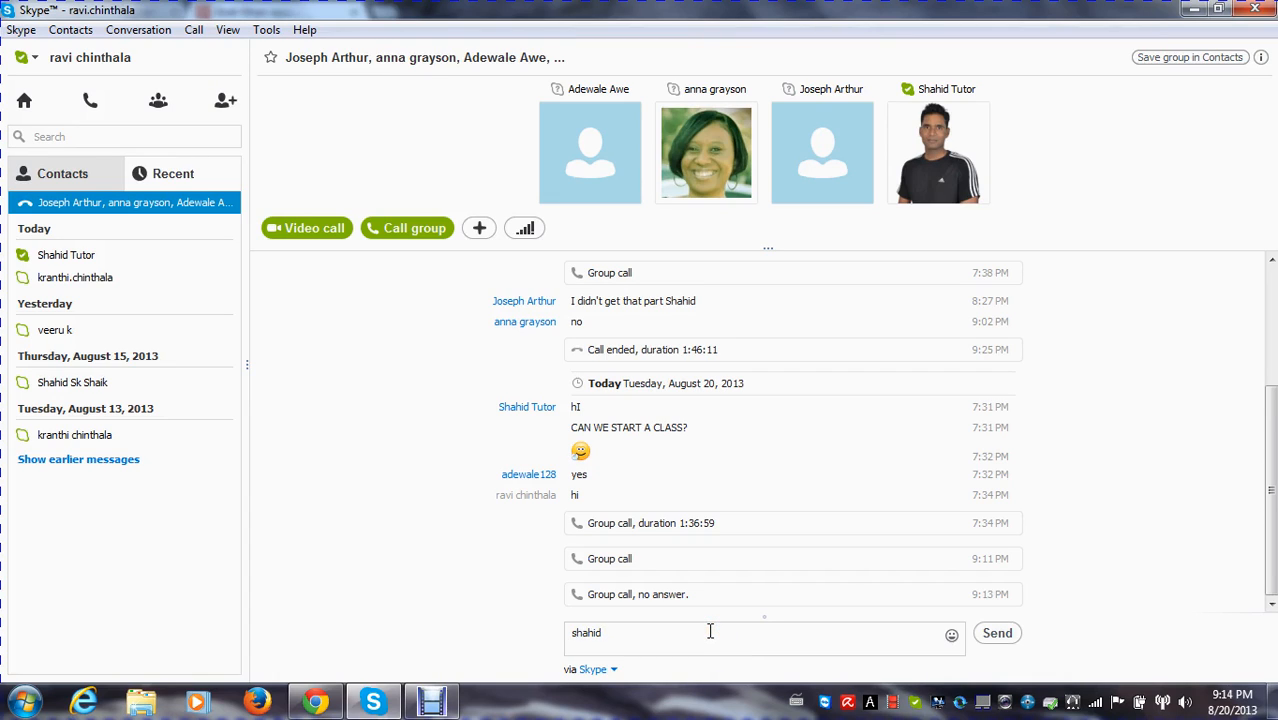
pyautogui.write(' plz ad me to the cl')
pyautogui.press('Return')
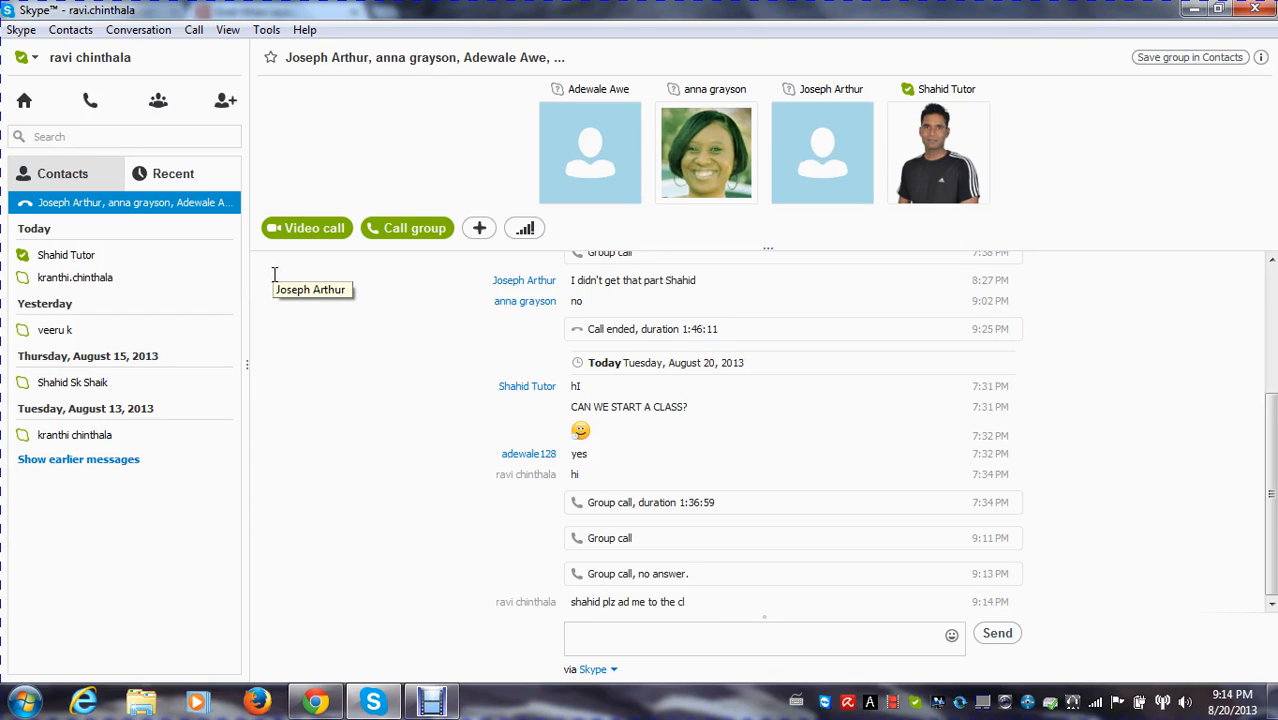
pyautogui.write('i')
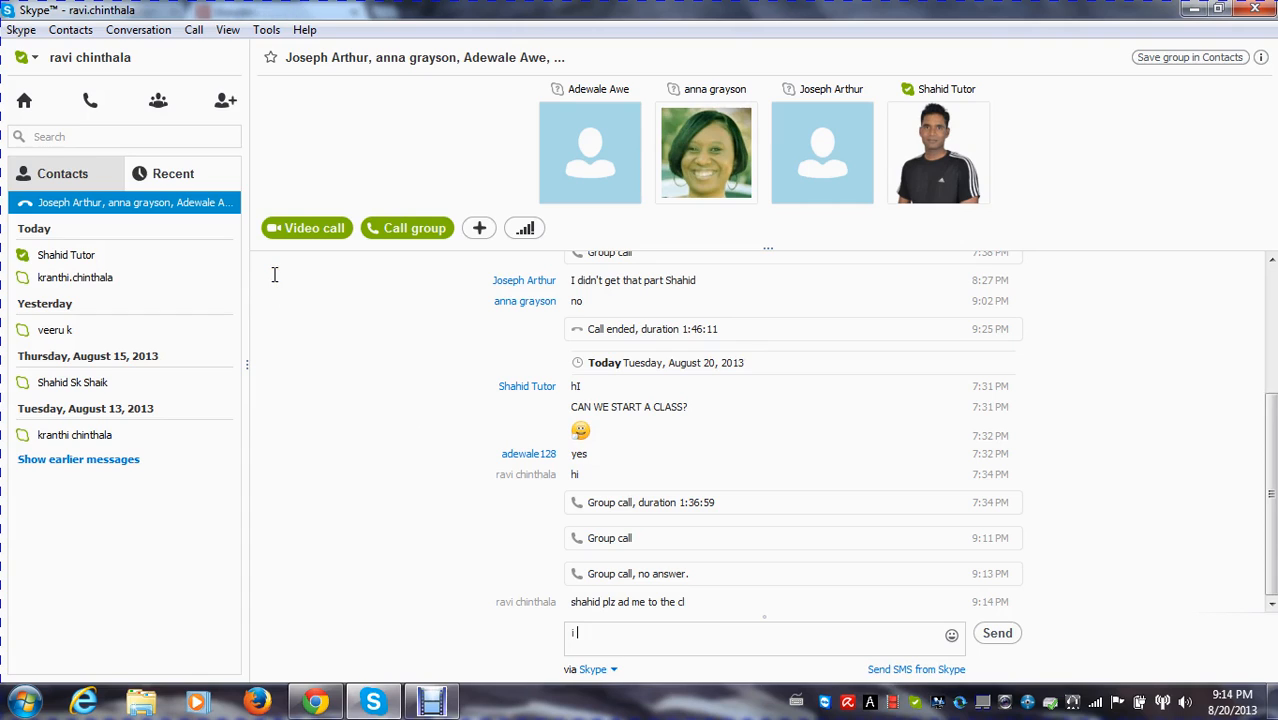
pyautogui.write(' got disconnected')
pyautogui.press('Return')
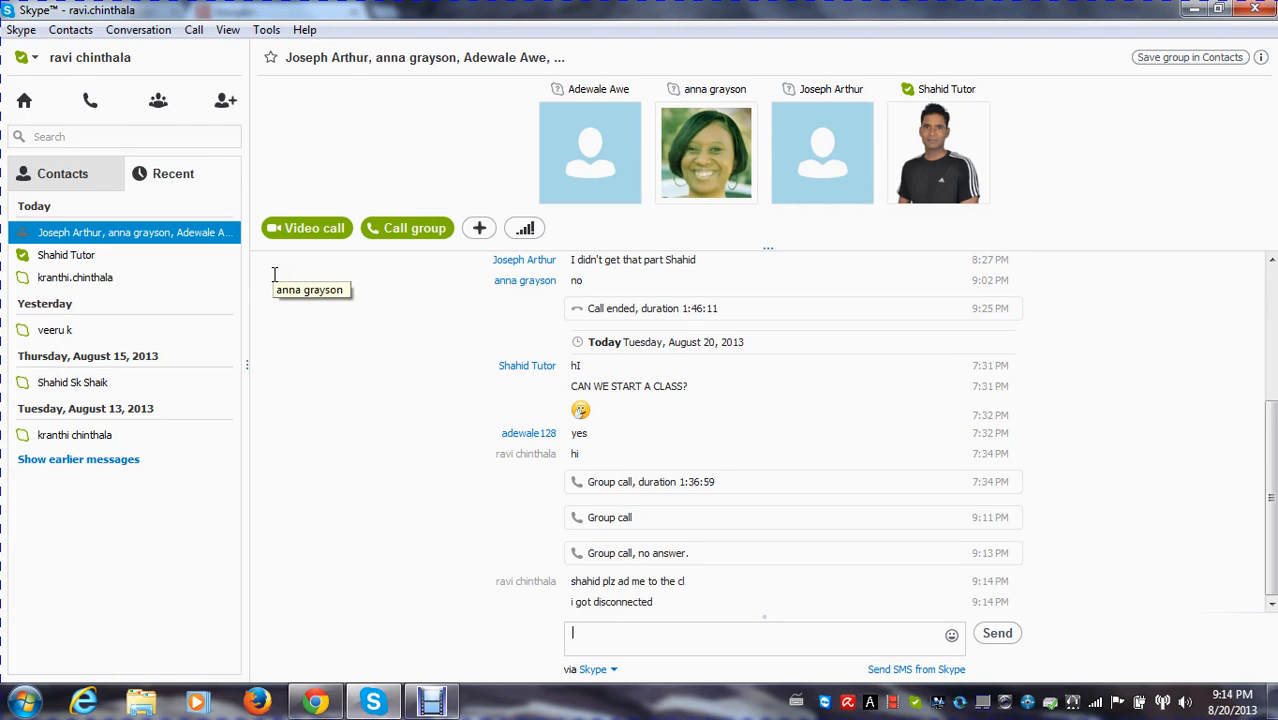
# Check the tutor's conversation, return to the group conversation and answer the incoming group call
pyautogui.click(102, 262)
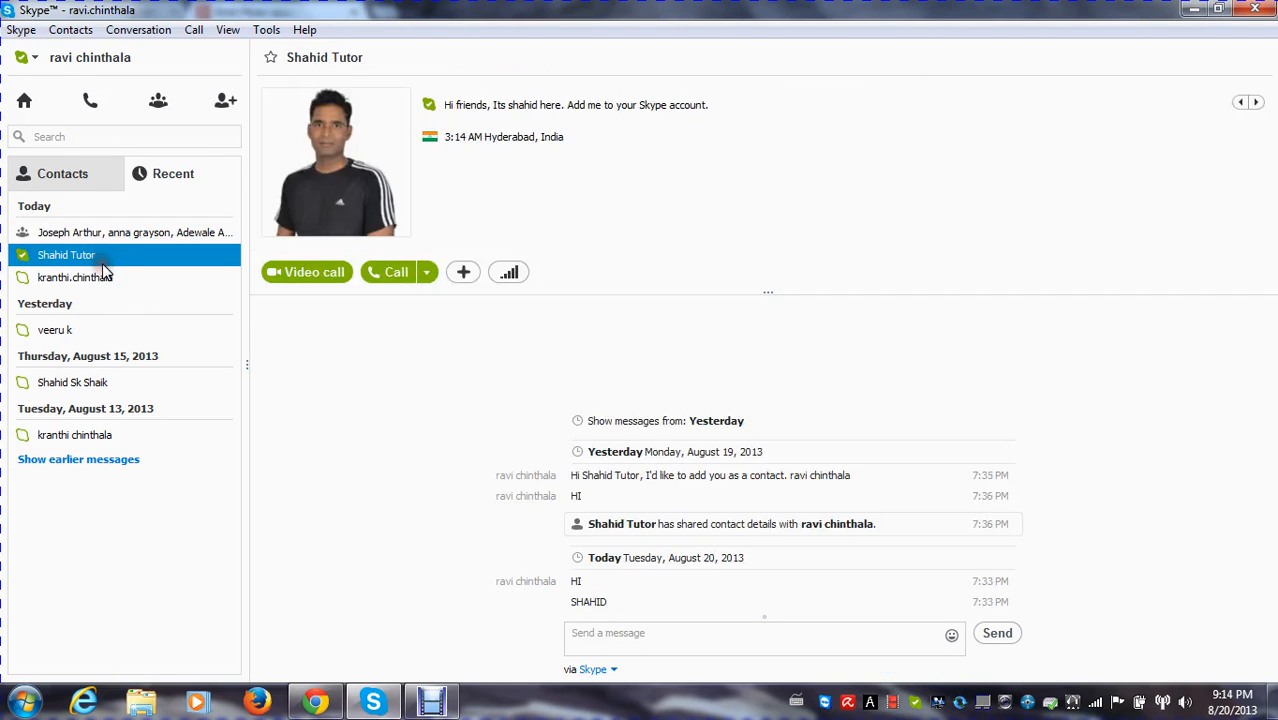
pyautogui.click(156, 235)
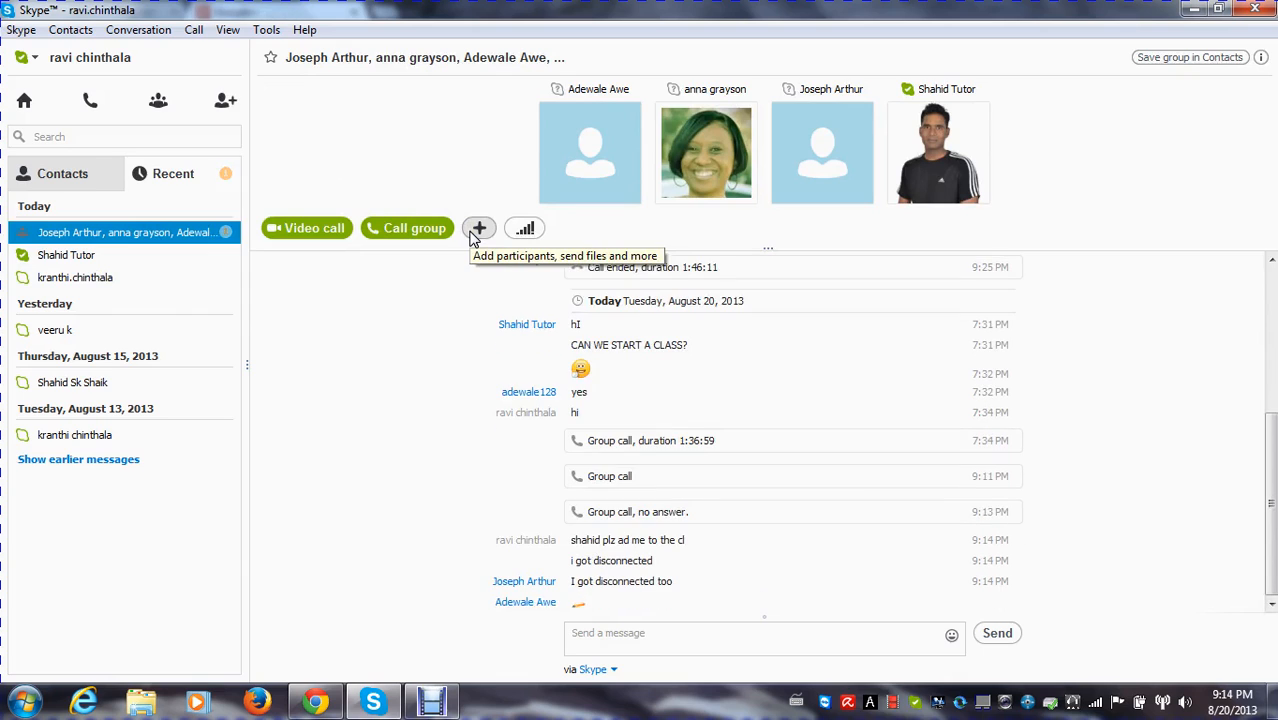
pyautogui.click(675, 641)
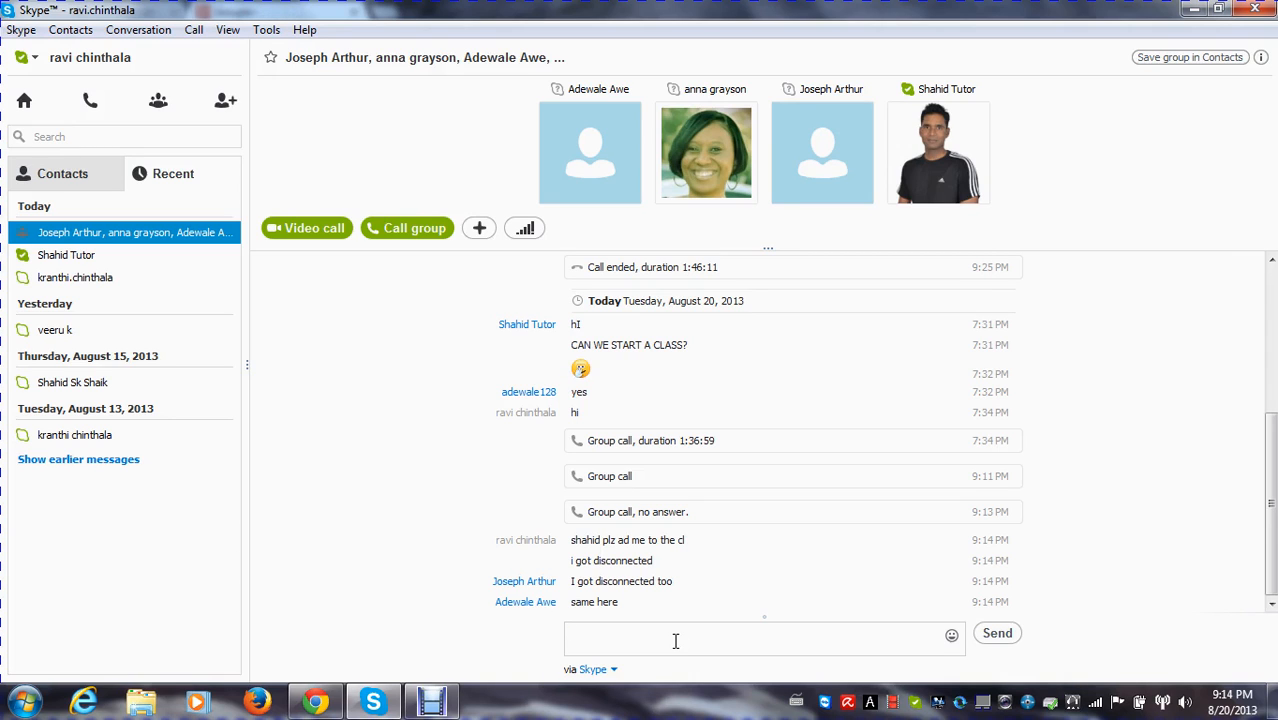
pyautogui.click(475, 371)
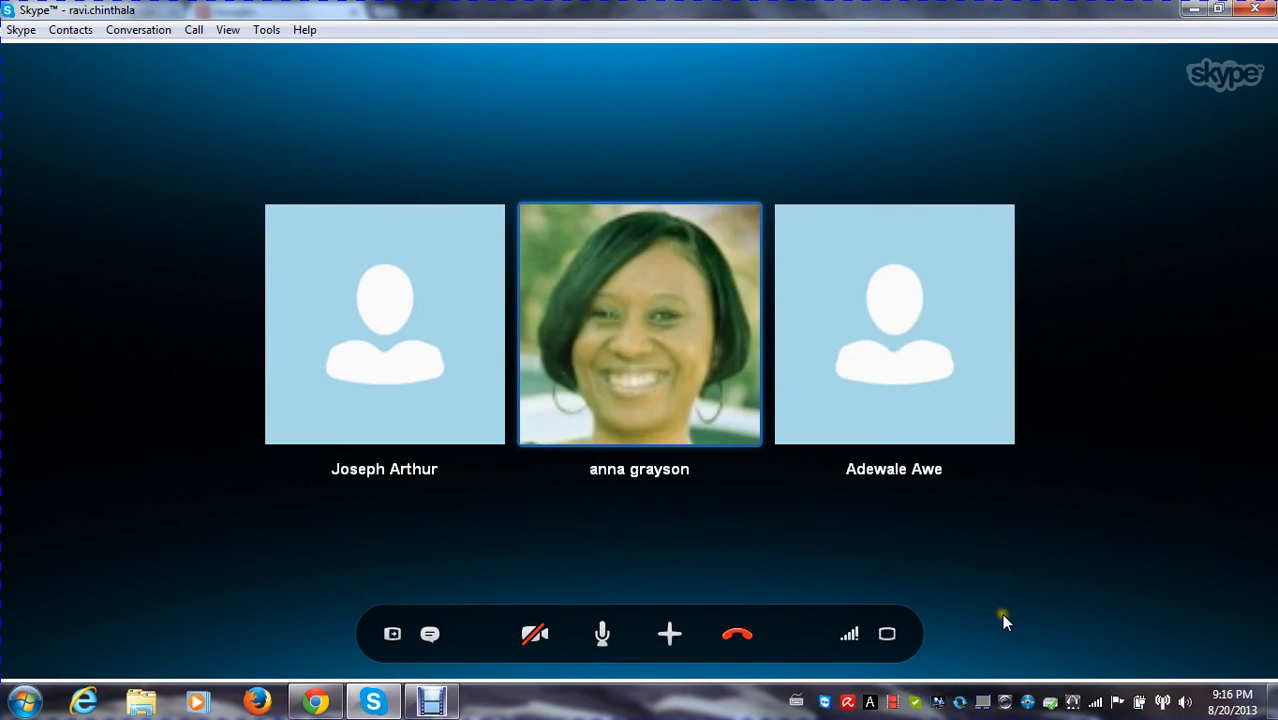
# Lower the computer's speaker volume, raise it back to the maximum, and return to the call window
pyautogui.click(1187, 704)
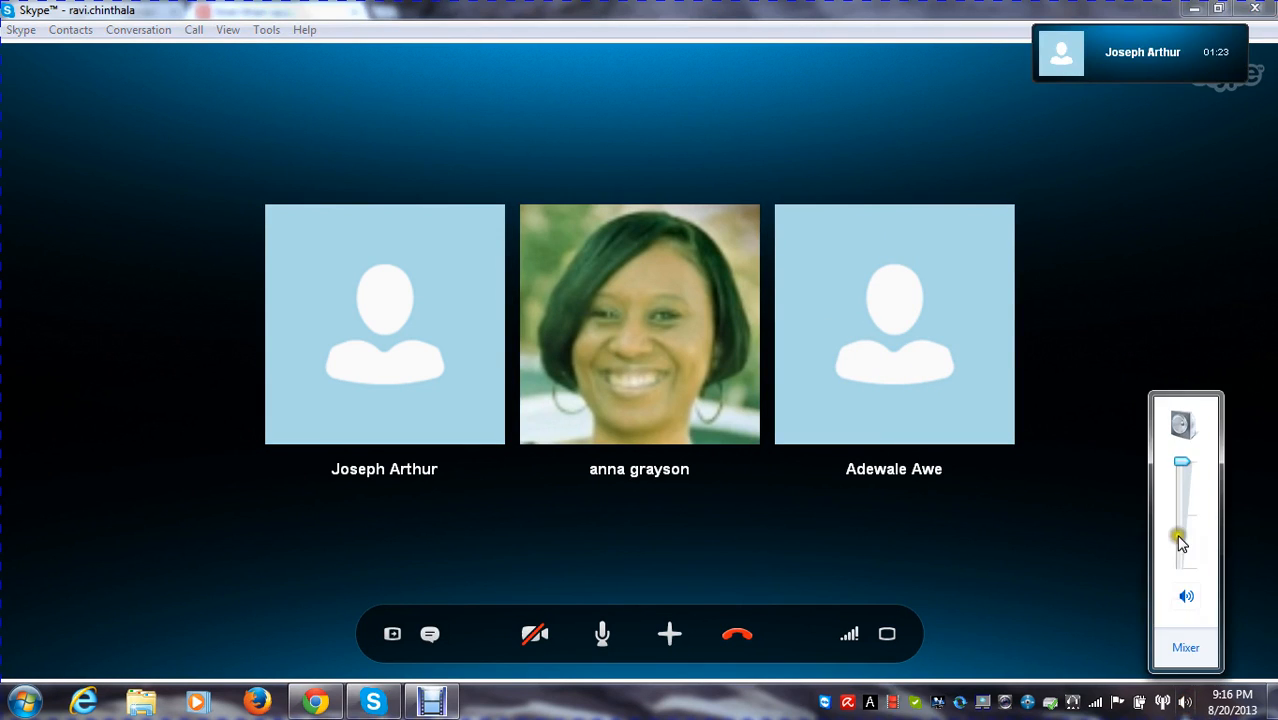
pyautogui.click(1183, 518)
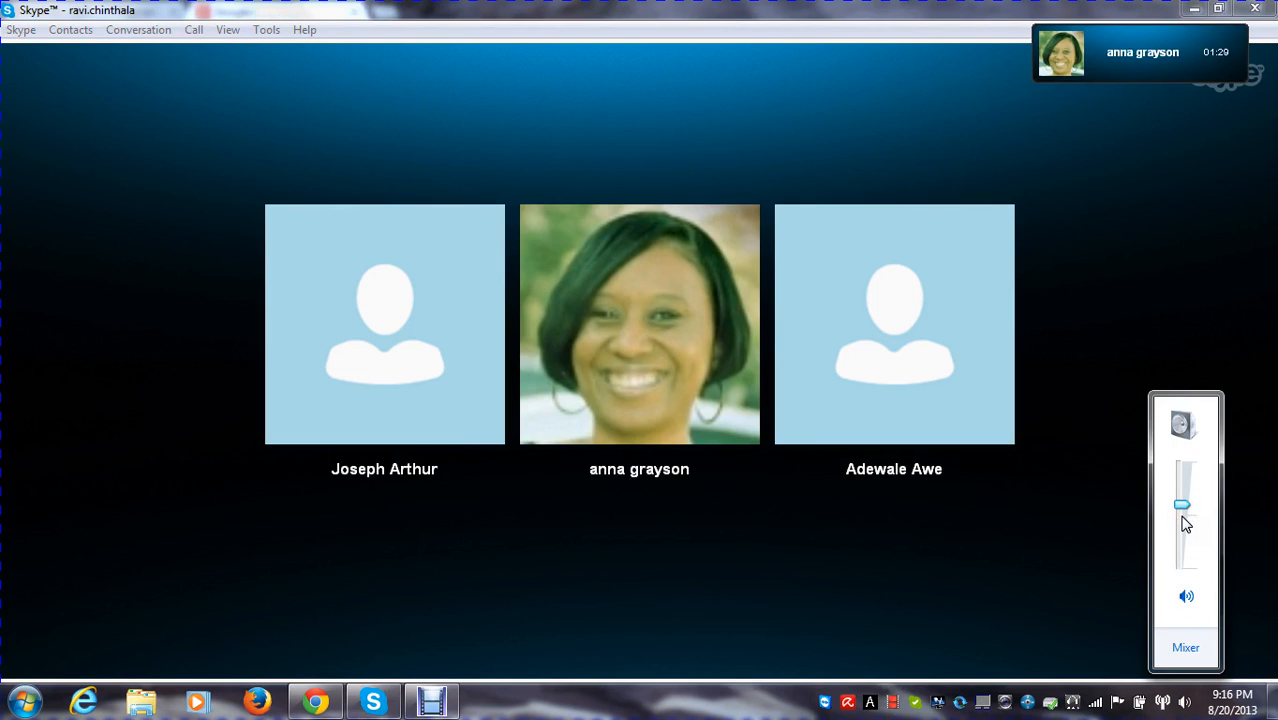
pyautogui.moveTo(1183, 518); pyautogui.dragTo(1178, 470)
pyautogui.moveTo(1116, 504)
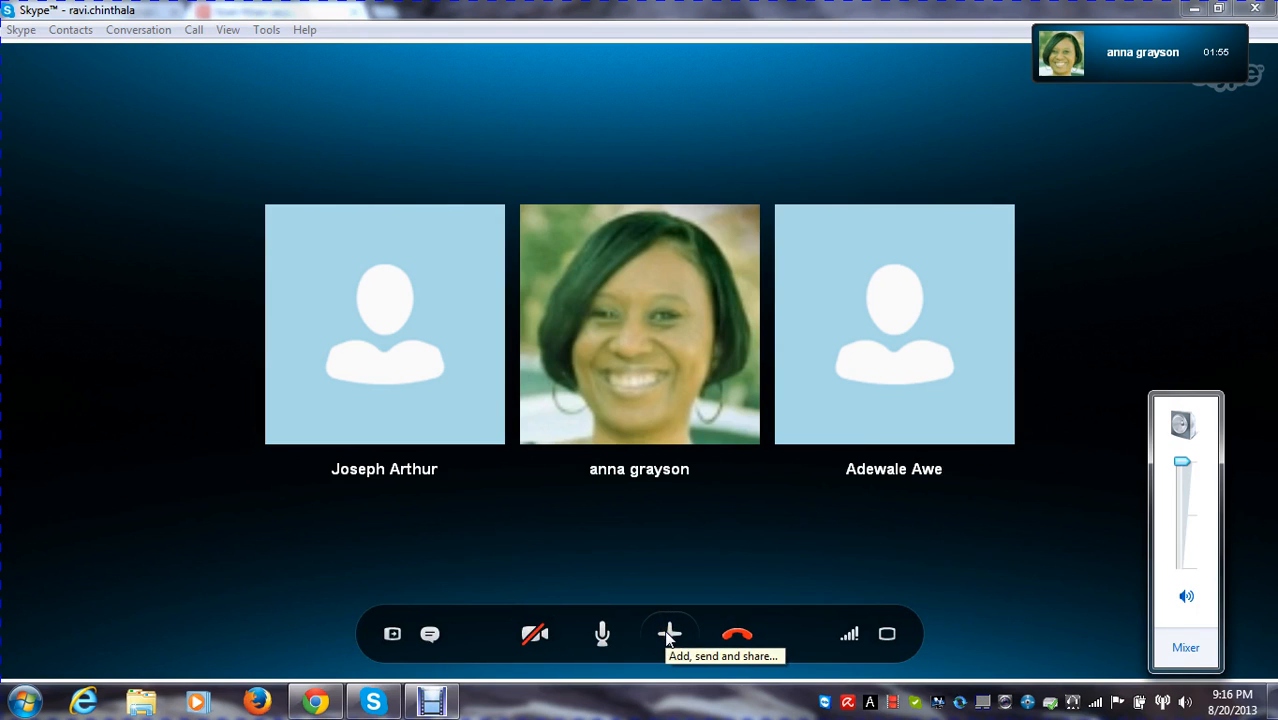
pyautogui.click(375, 702)
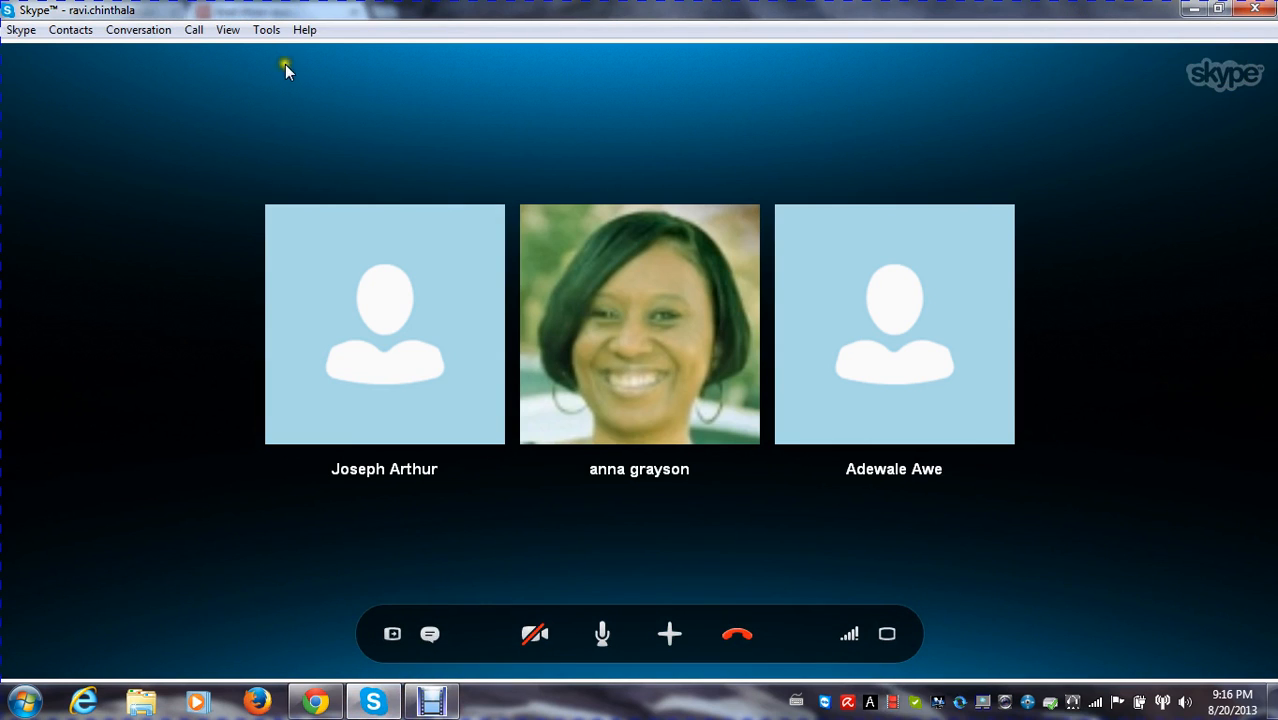
# Show the list of all contacts beside the ongoing call, and check the tutor's profile and conversation
pyautogui.click(80, 30)
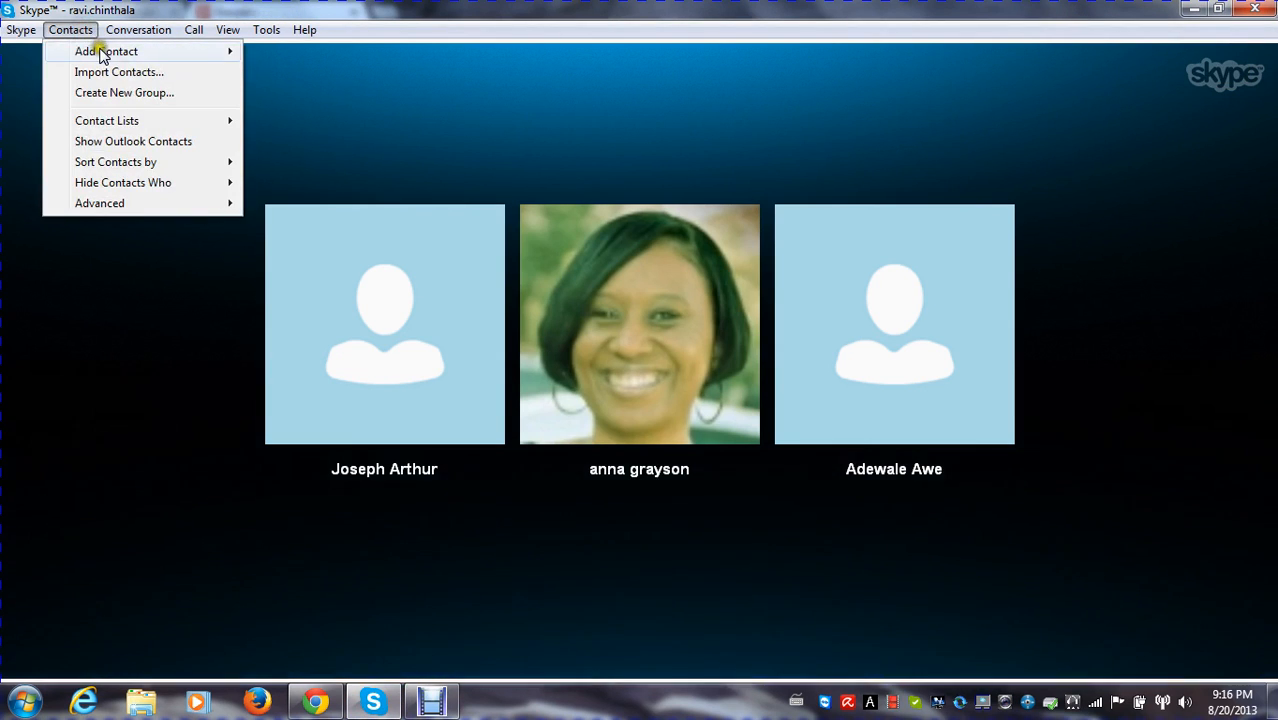
pyautogui.moveTo(100, 55)
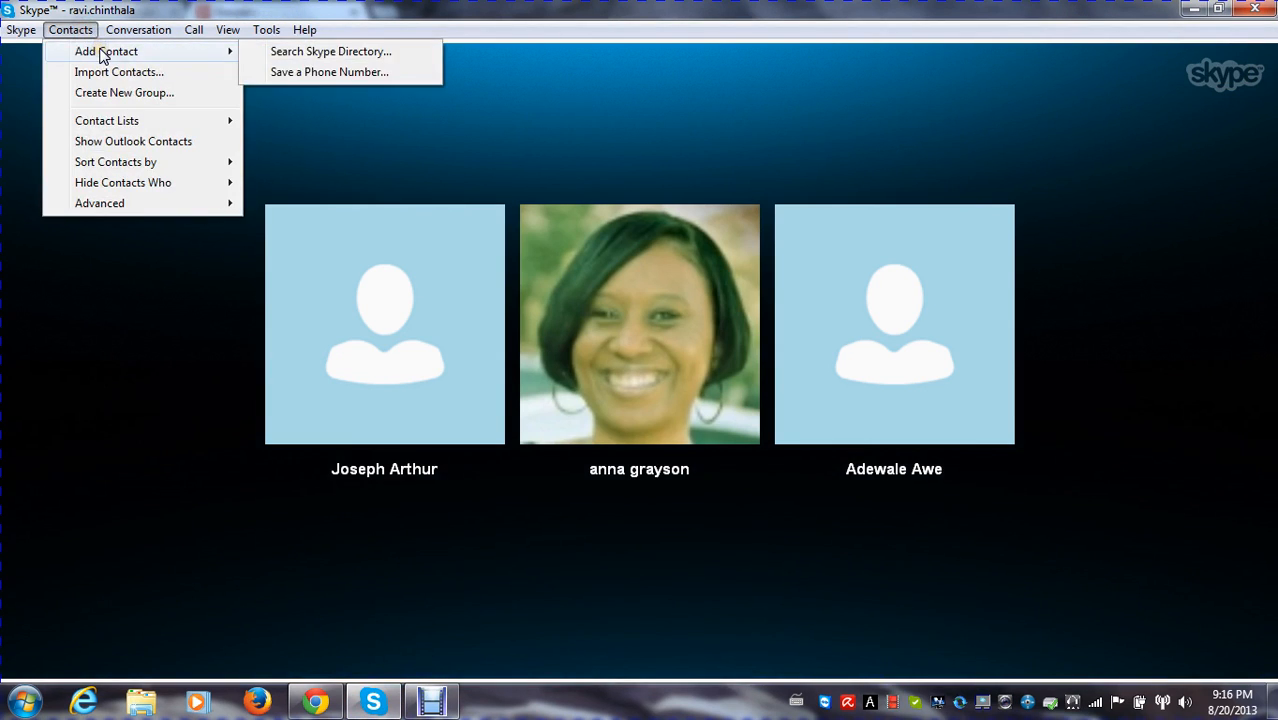
pyautogui.click(117, 123)
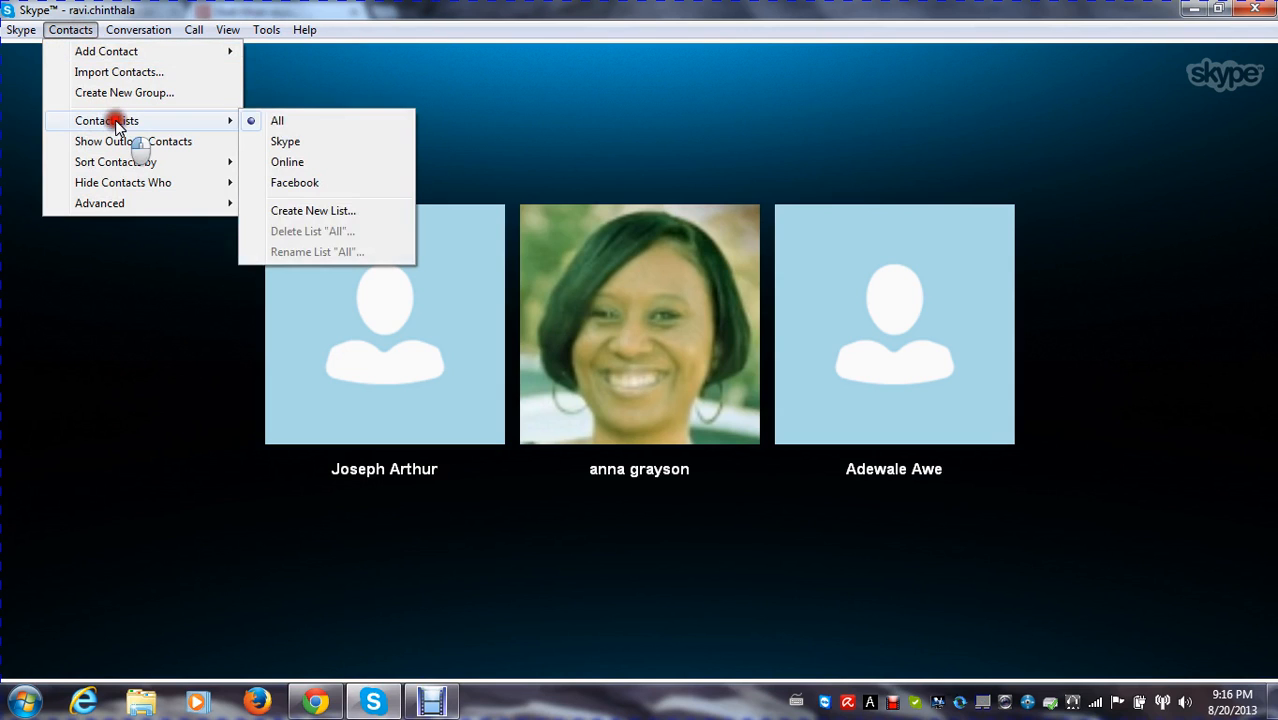
pyautogui.click(279, 121)
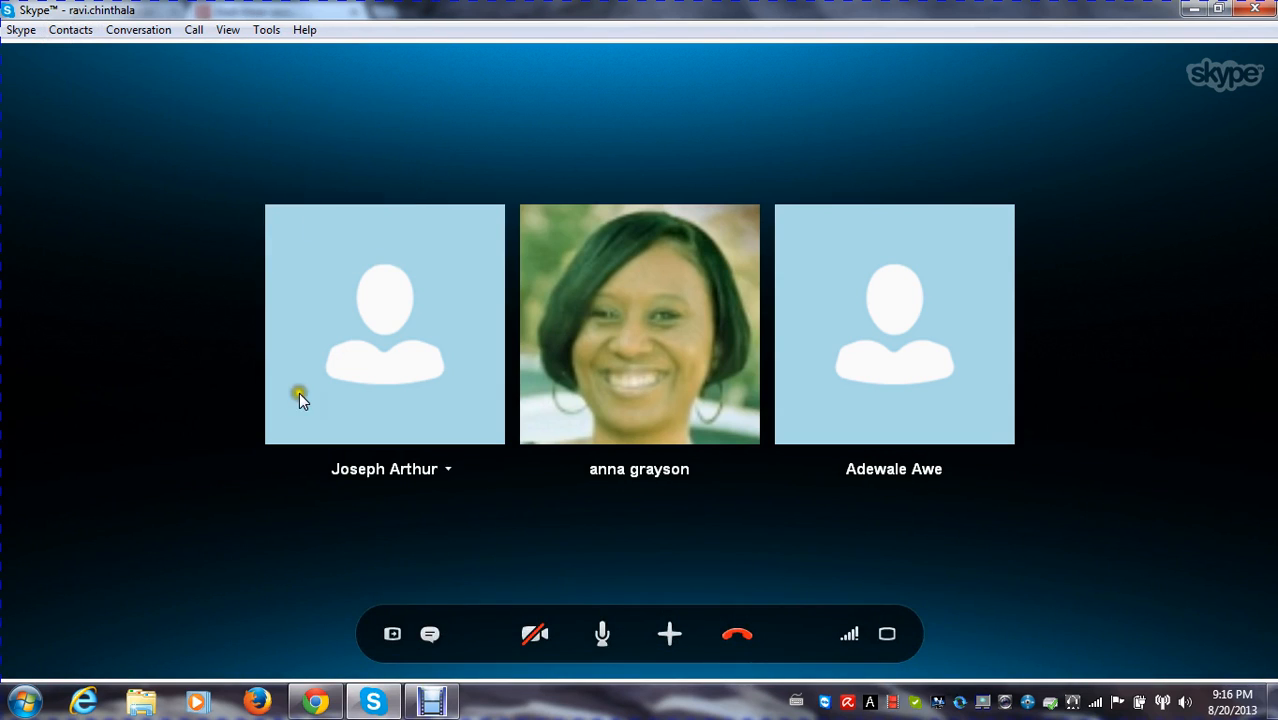
pyautogui.click(393, 634)
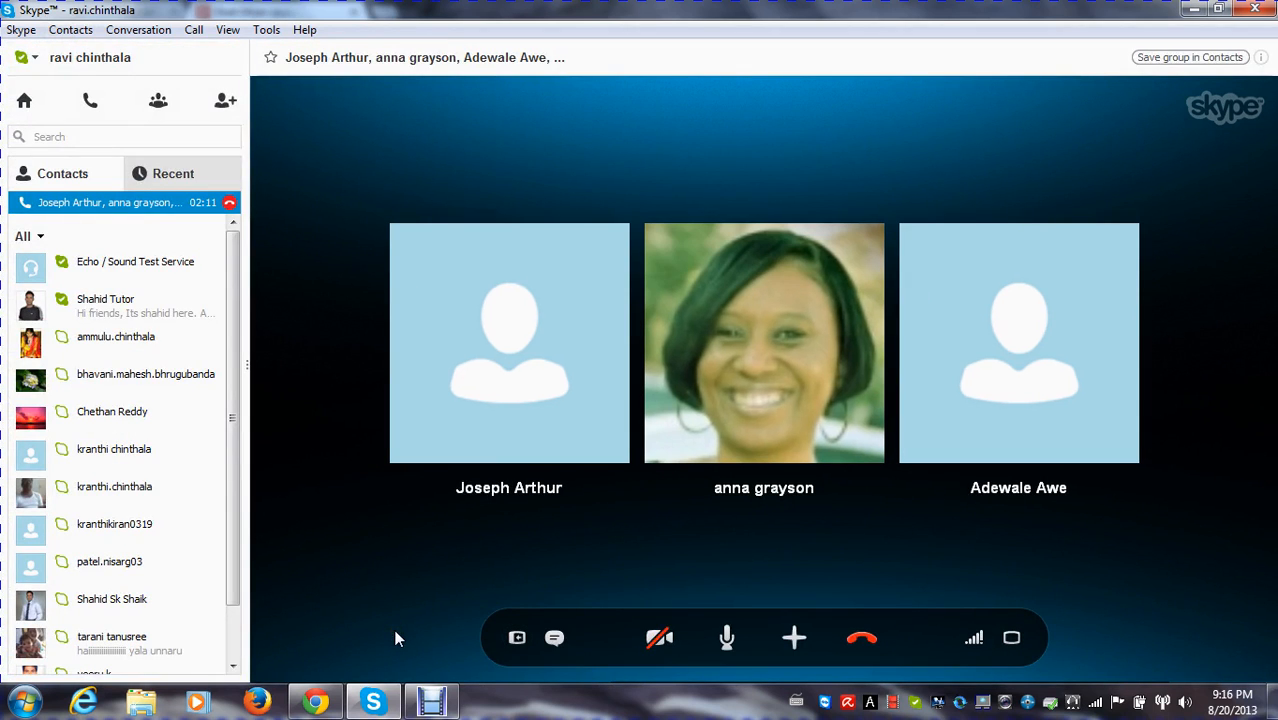
pyautogui.click(188, 320)
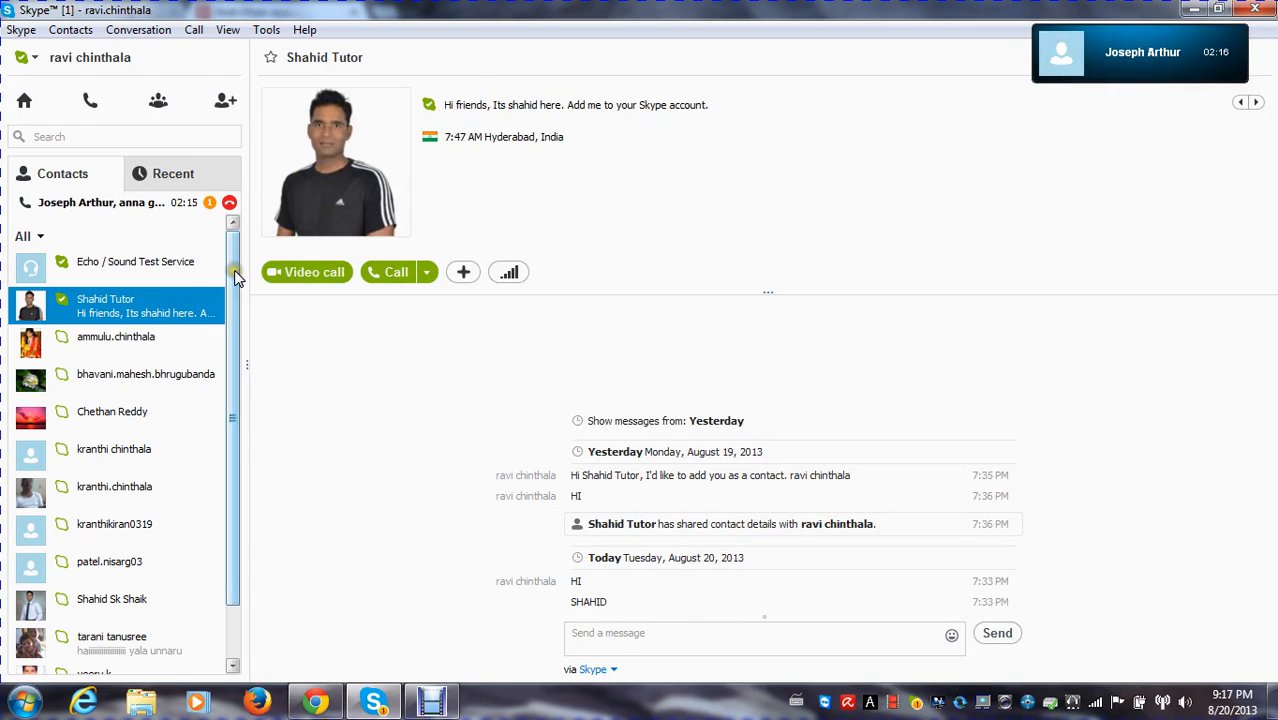
pyautogui.click(150, 205)
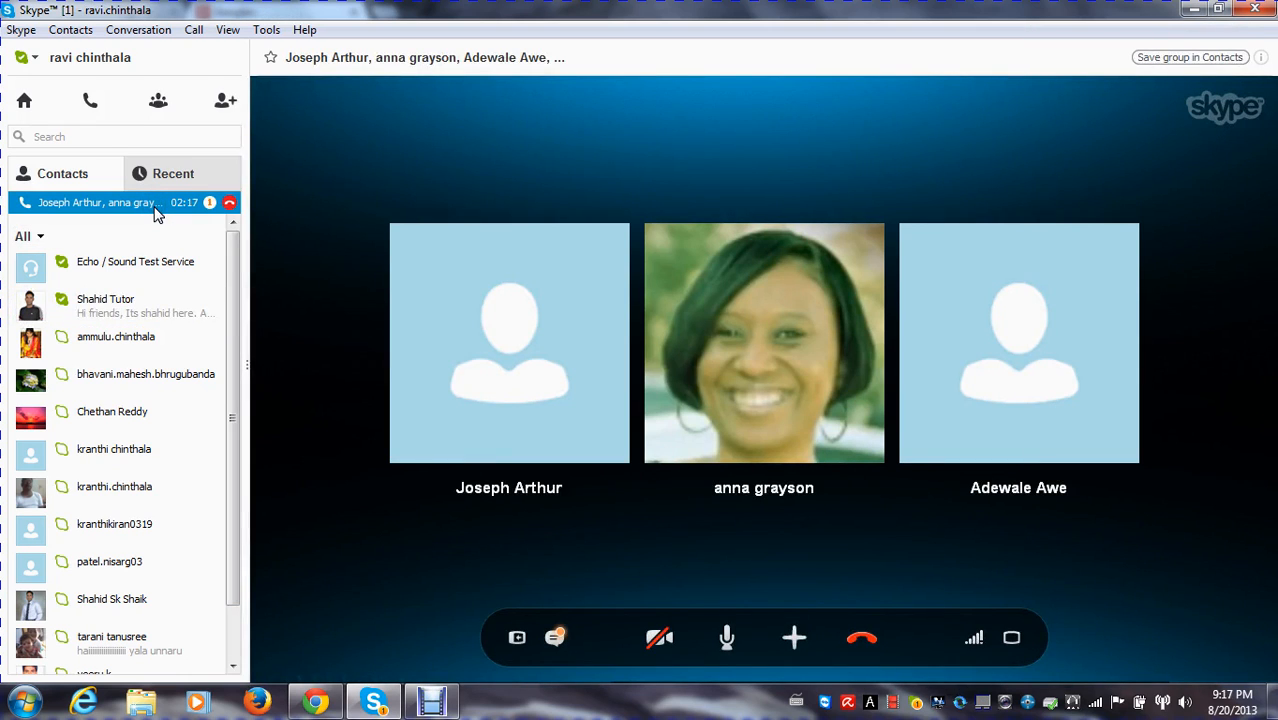
# Show the group call's chat messages and enlarge the shared screen to full screen
pyautogui.click(557, 636)
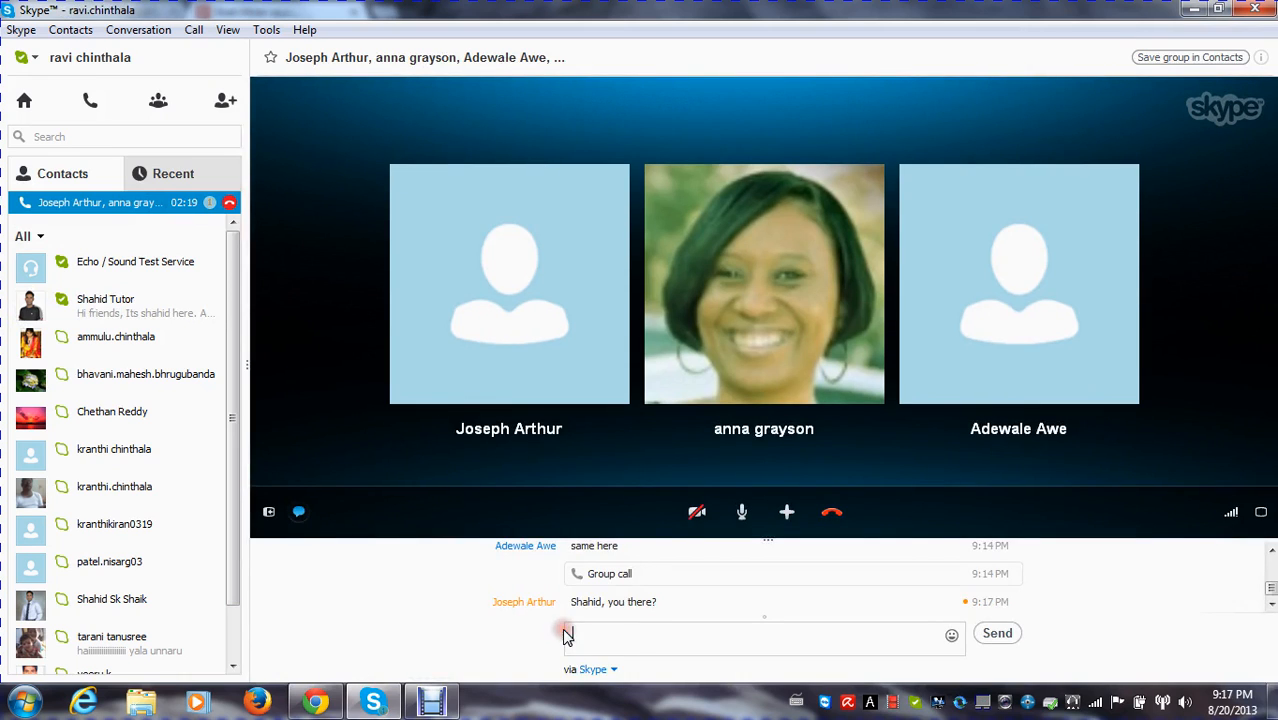
pyautogui.click(636, 632)
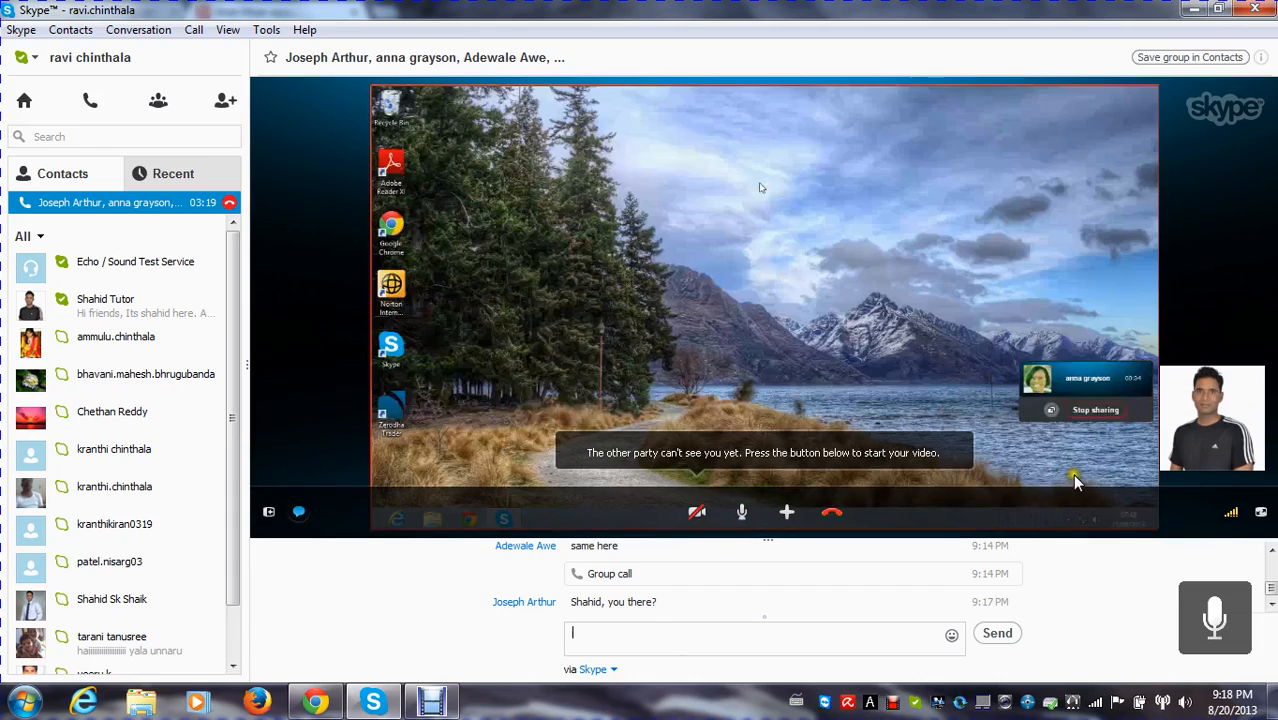
pyautogui.click(1259, 512)
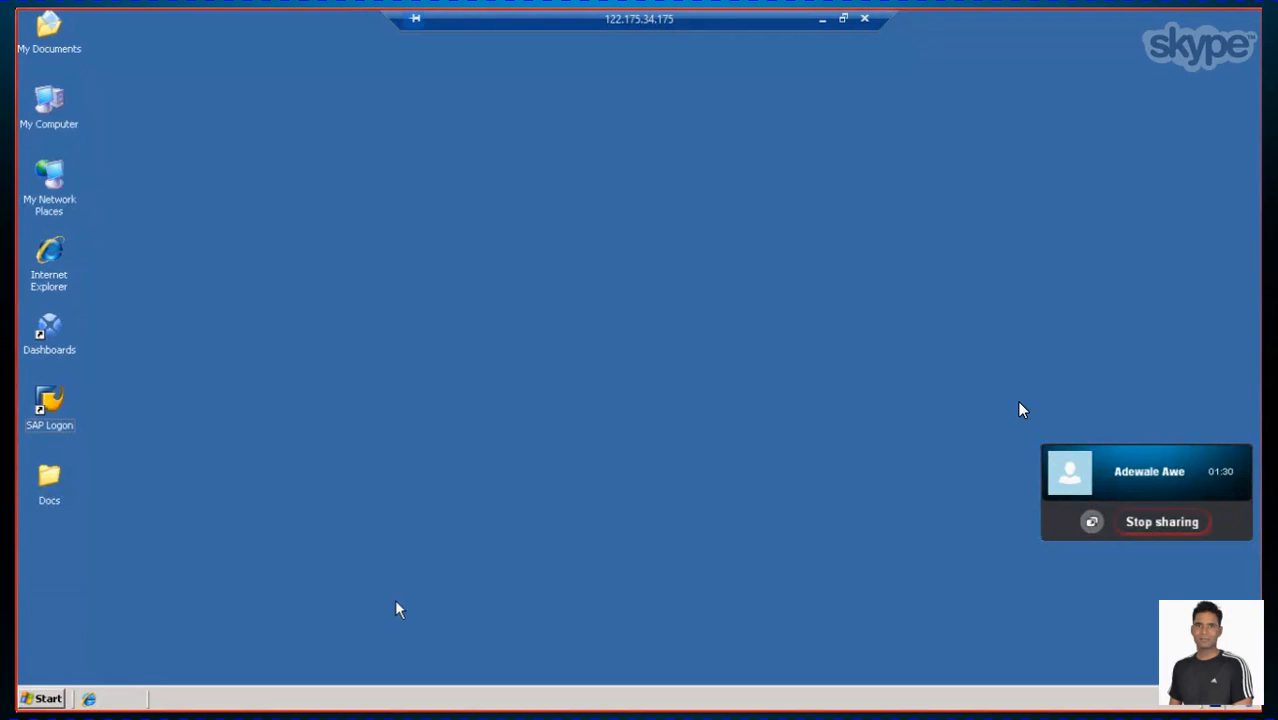
pyautogui.rightClick(733, 271)
pyautogui.click(767, 292)
pyautogui.rightClick(671, 234)
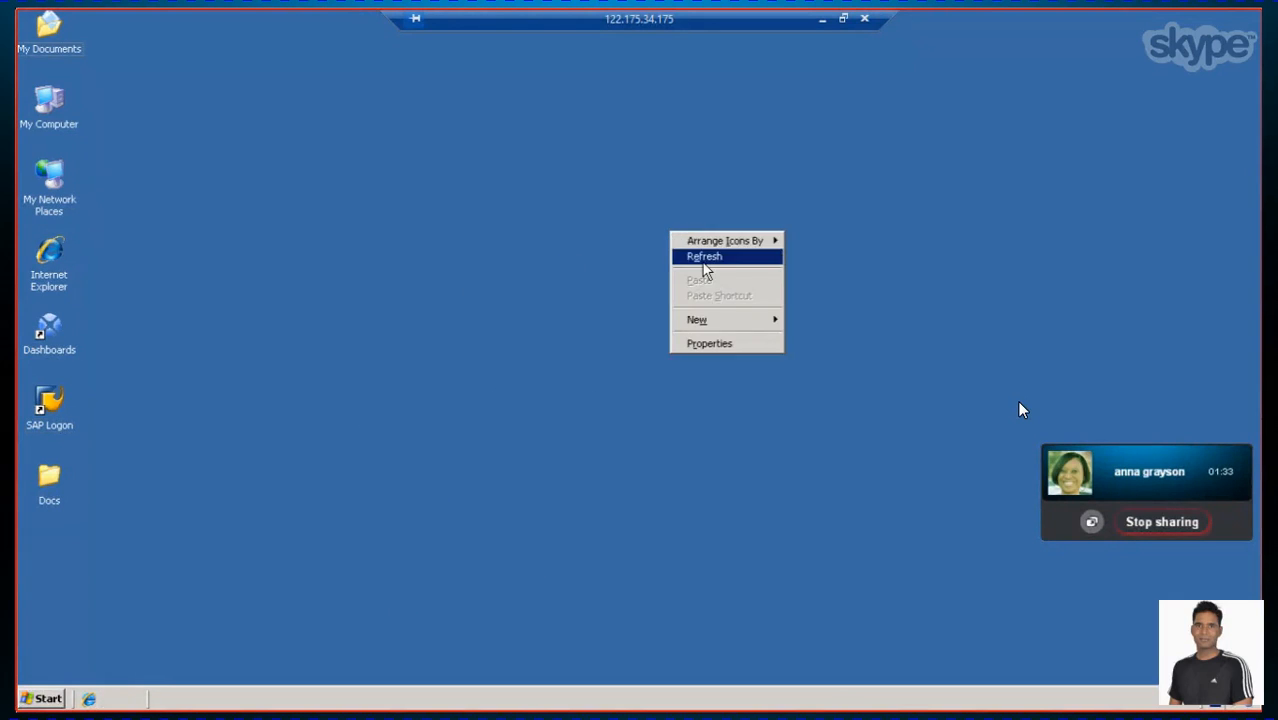
pyautogui.click(702, 260)
pyautogui.rightClick(584, 180)
pyautogui.click(645, 206)
pyautogui.rightClick(577, 172)
pyautogui.click(624, 198)
pyautogui.rightClick(551, 167)
pyautogui.click(582, 190)
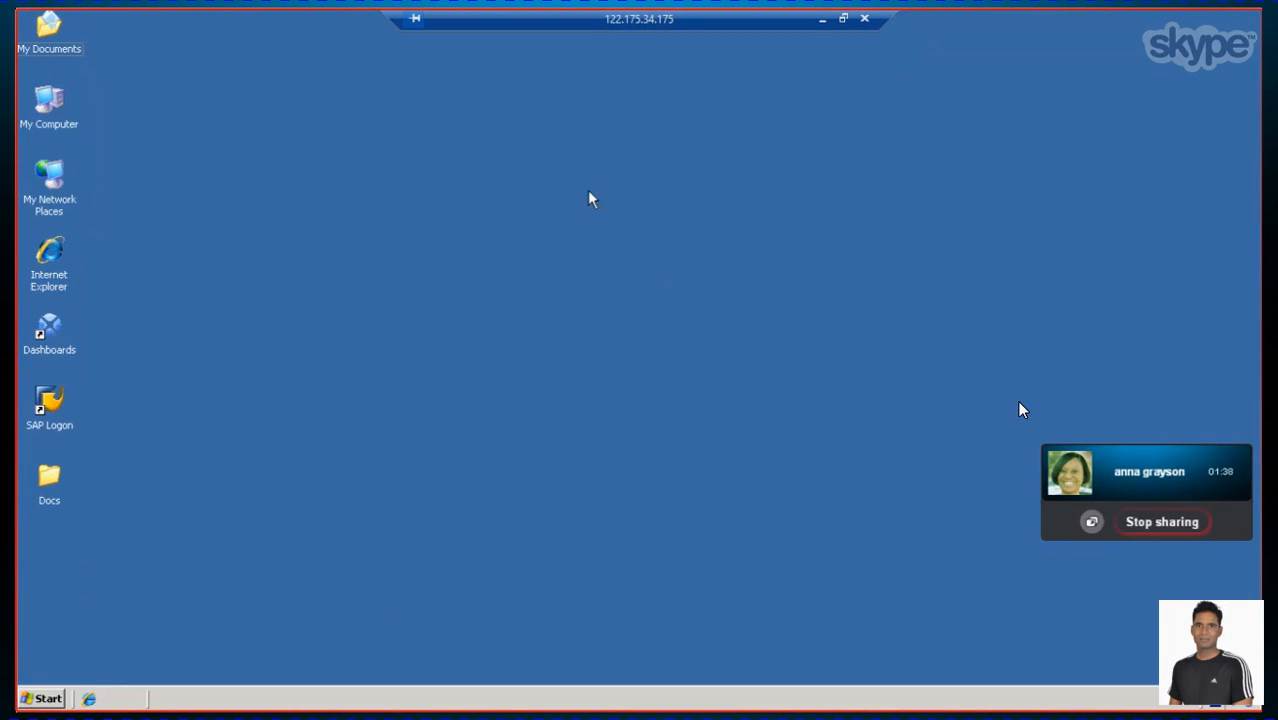
pyautogui.click(40, 699)
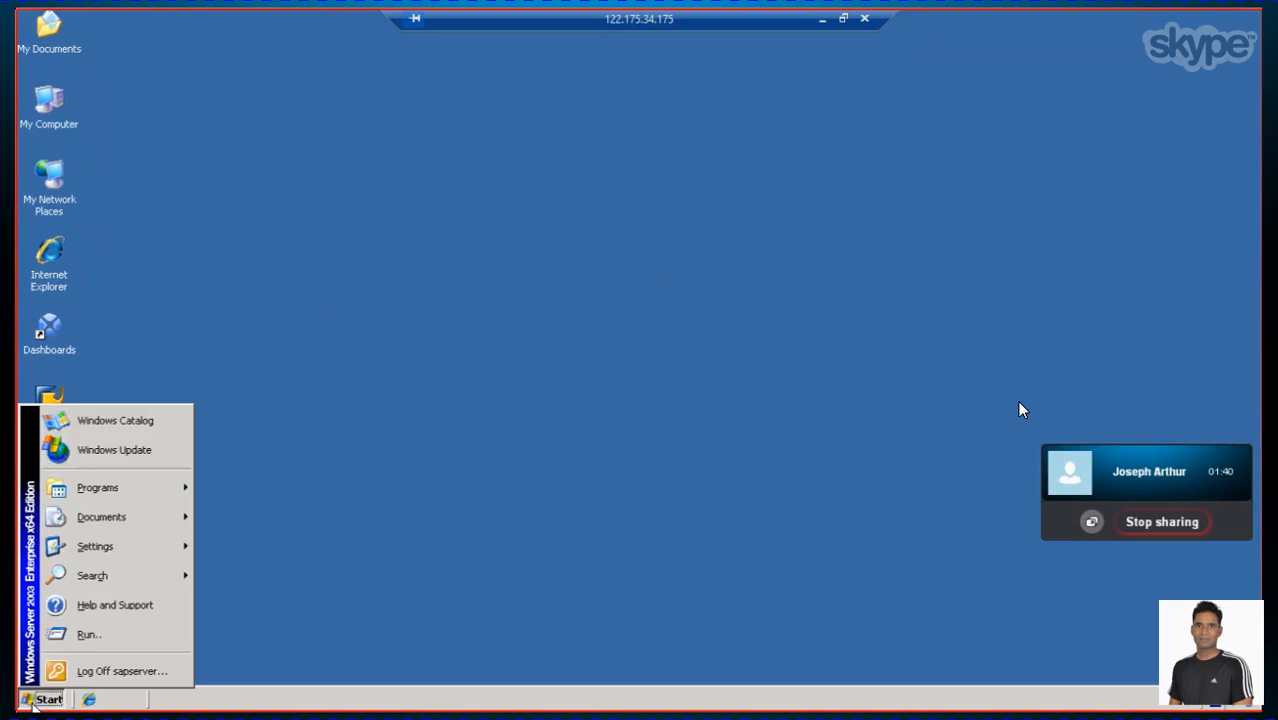
pyautogui.click(528, 465)
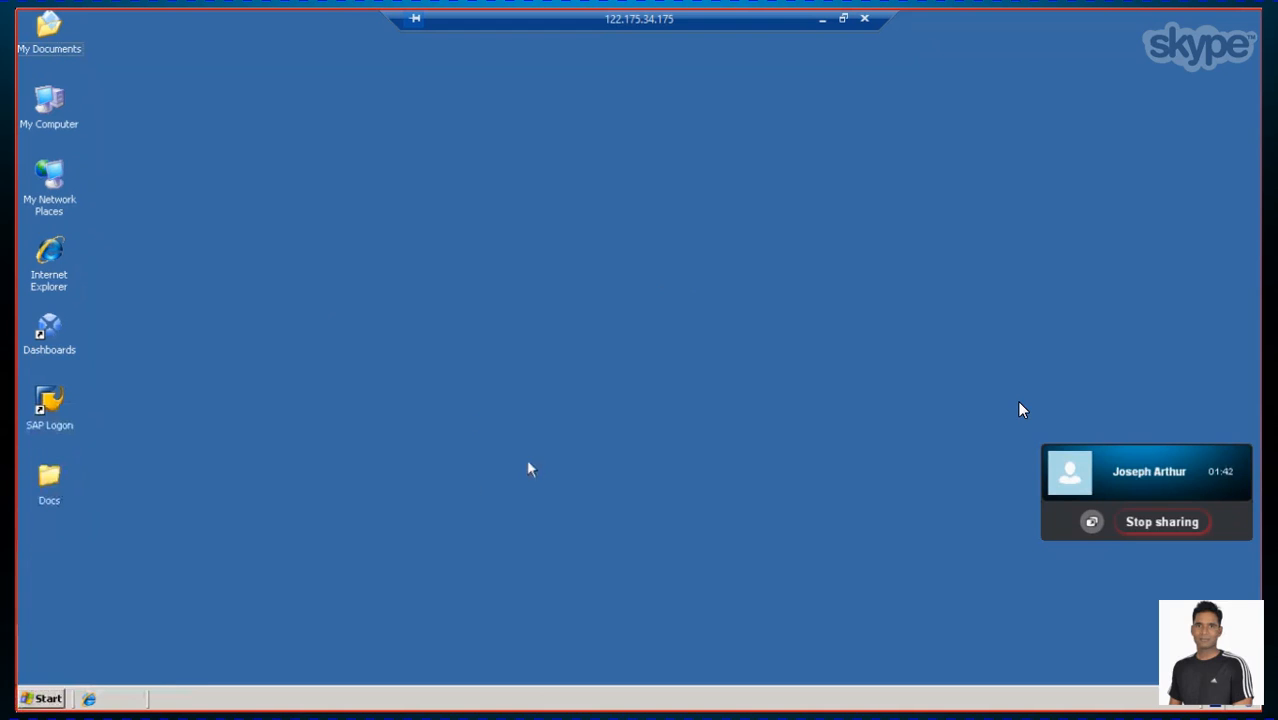
pyautogui.rightClick(440, 348)
pyautogui.click(490, 372)
pyautogui.rightClick(391, 416)
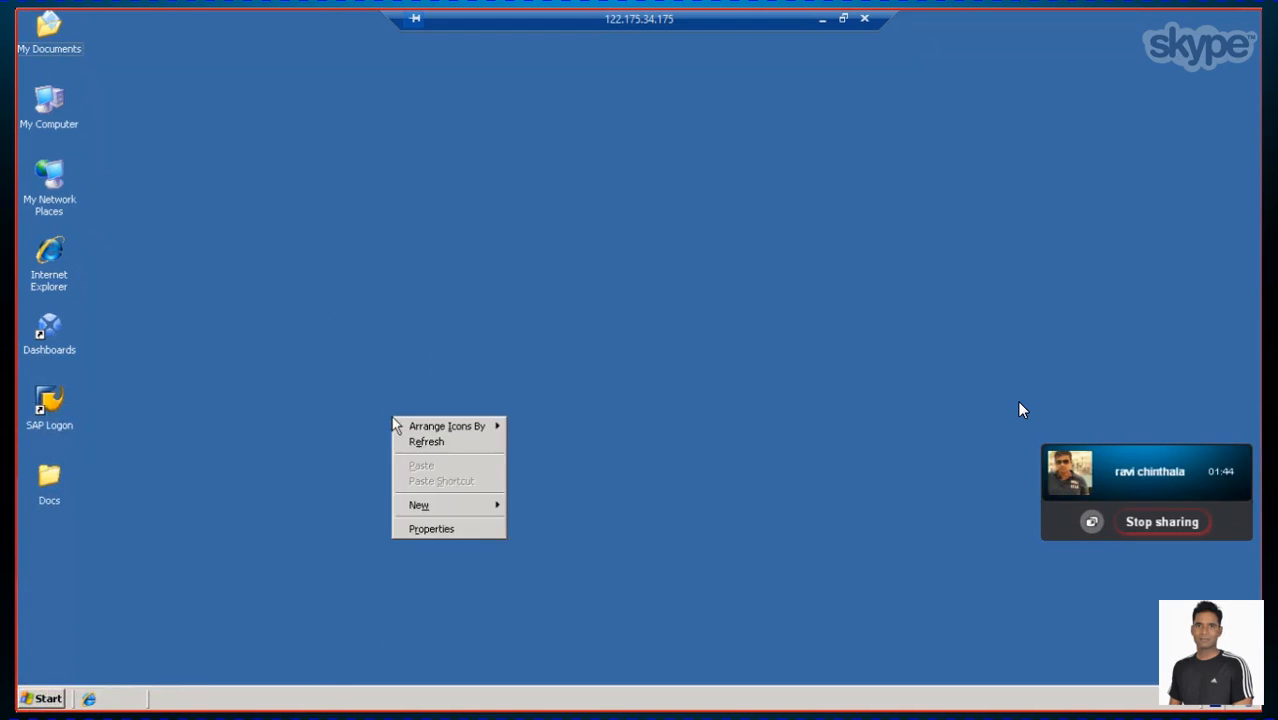
pyautogui.click(420, 442)
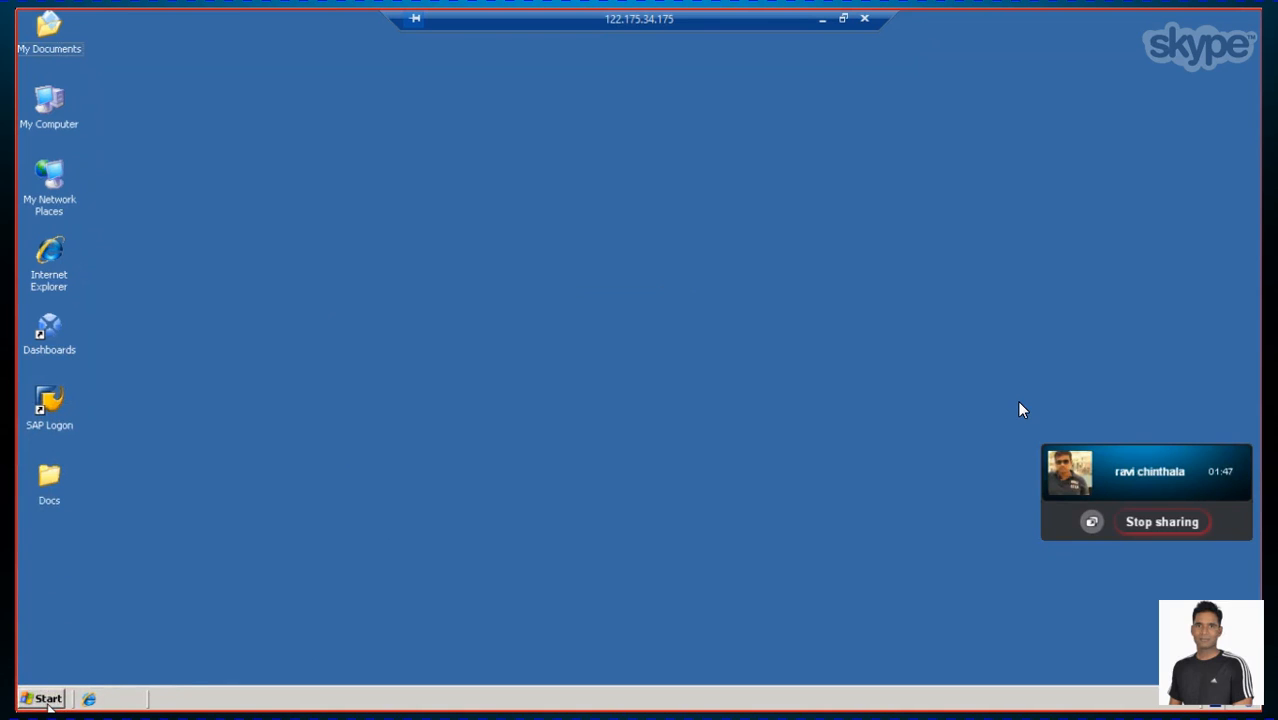
# Browse the remote server's installed programs to the Business Explorer group and highlight Analyzer
pyautogui.click(46, 699)
pyautogui.moveTo(143, 490)
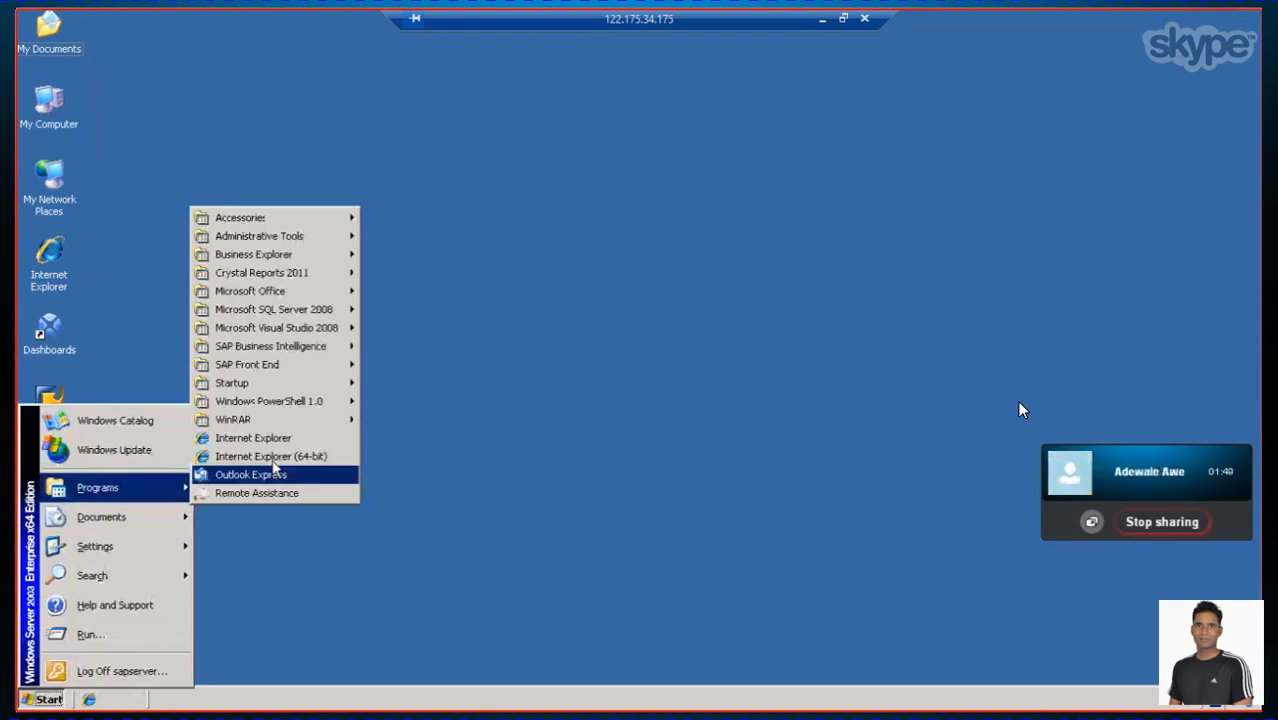
pyautogui.moveTo(300, 258)
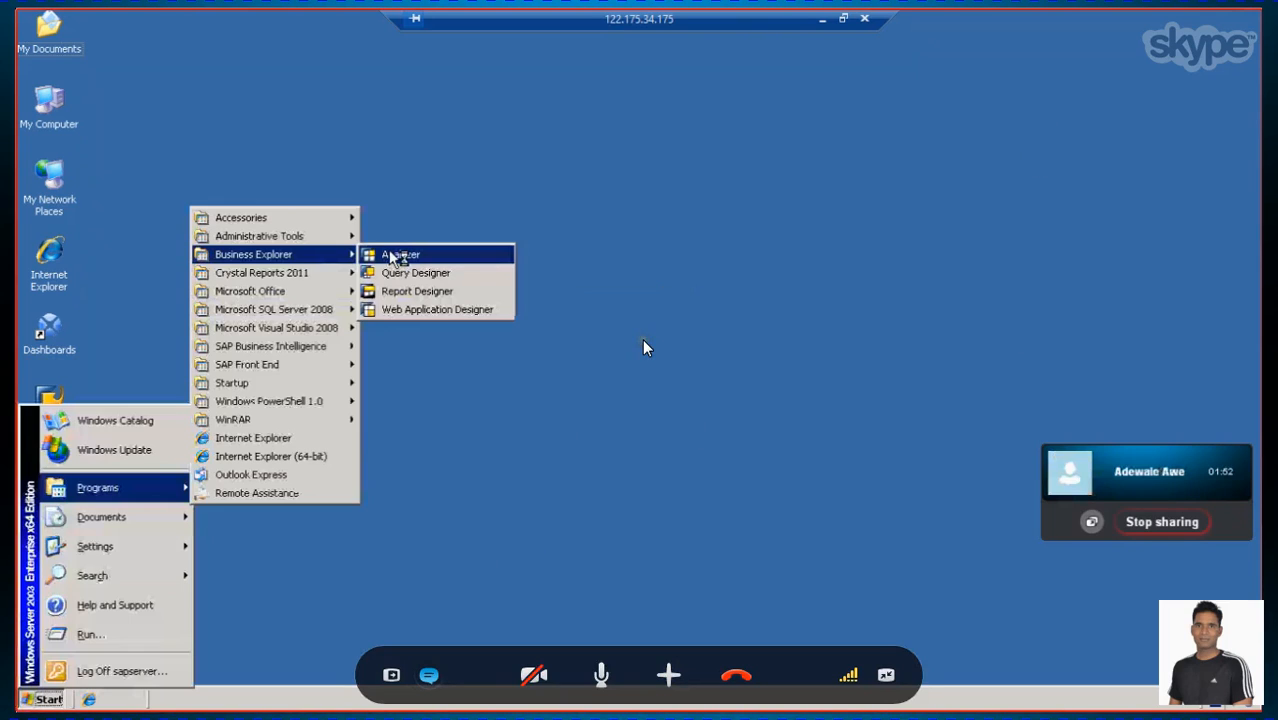
# Leave the full-screen view of the group call and place the cursor in the group chat's message field
pyautogui.click(886, 675)
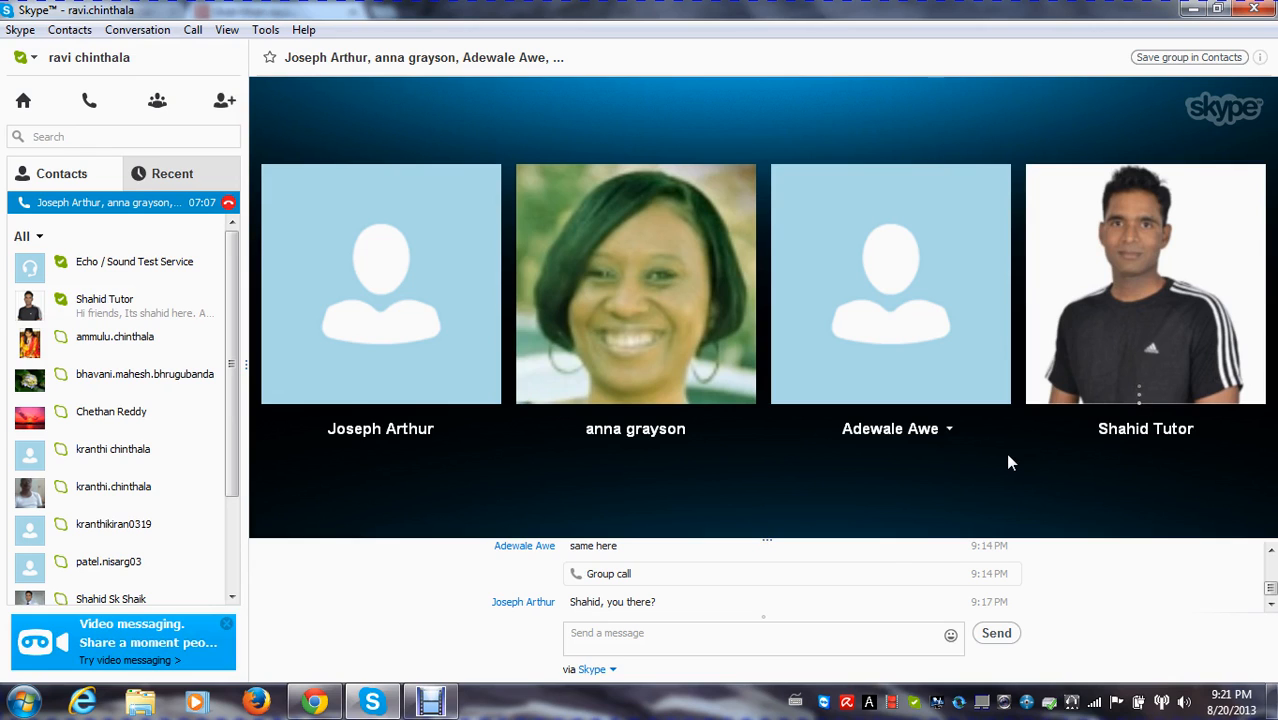
pyautogui.click(651, 638)
pyautogui.click(651, 640)
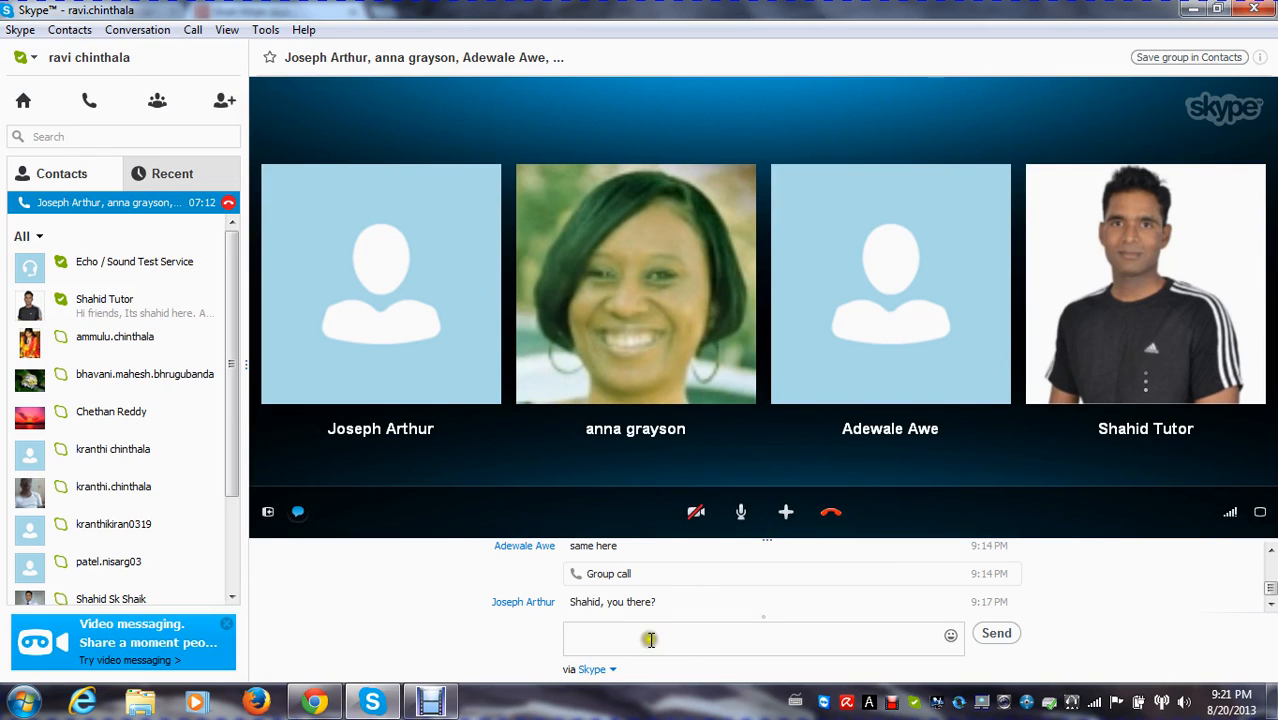
pyautogui.click(651, 640)
pyautogui.click(728, 407)
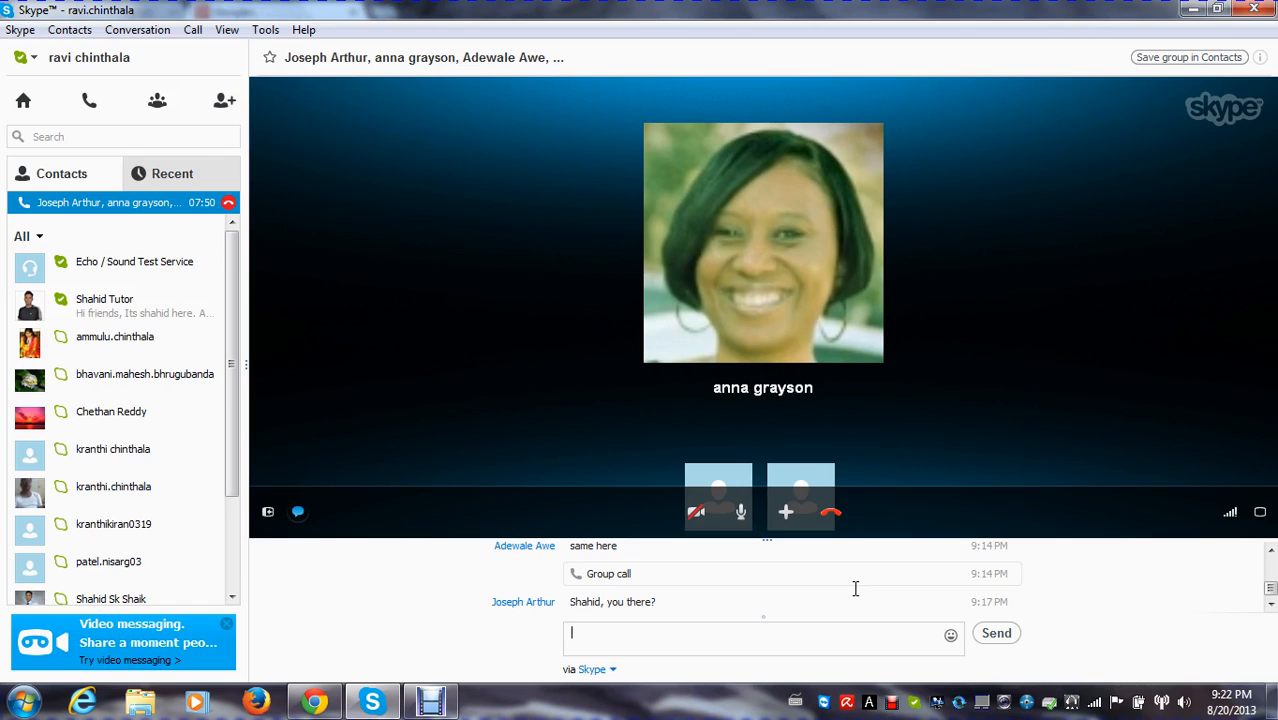
pyautogui.press('XF86AudioMicMute')
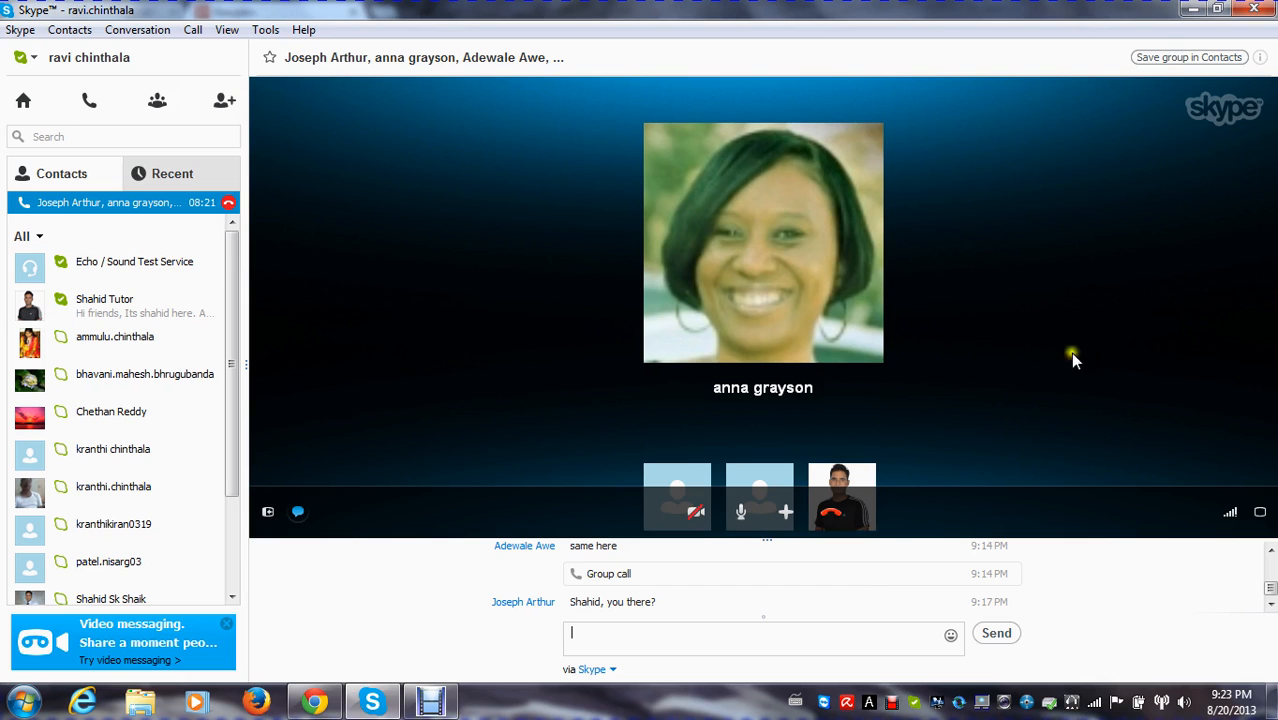
# Enlarge the group call to full screen and open its view options
pyautogui.click(1259, 513)
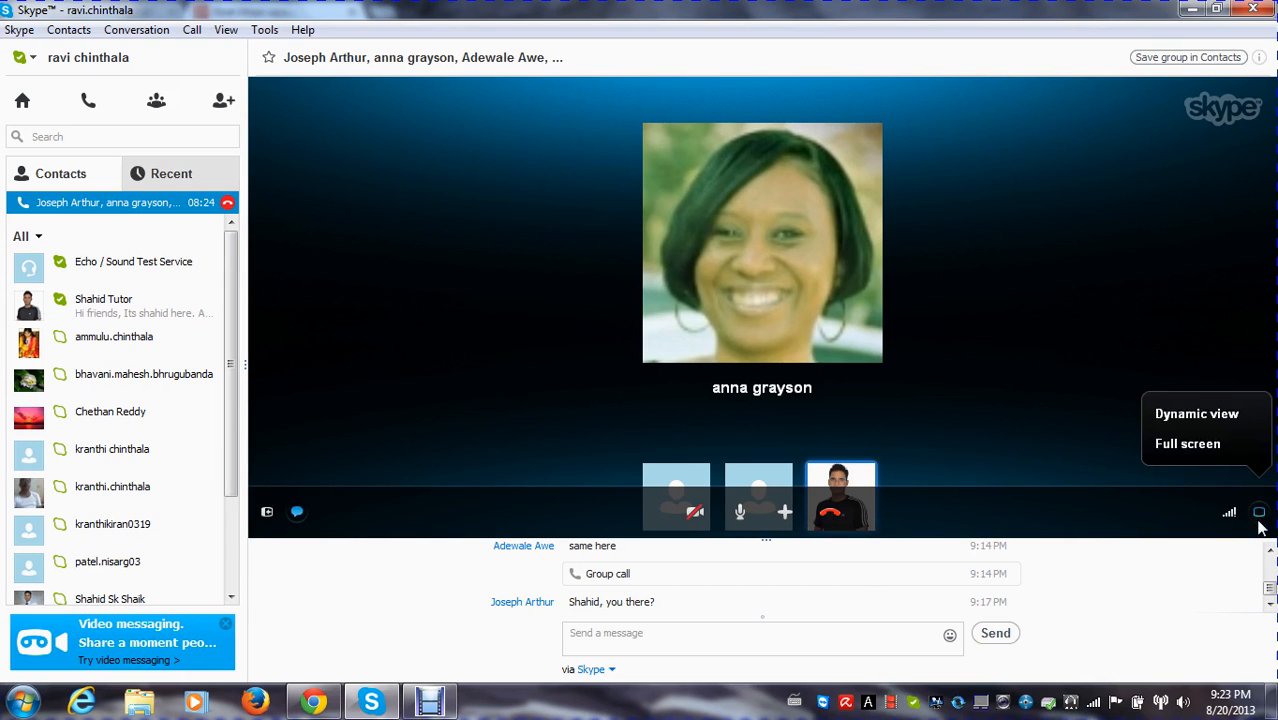
pyautogui.click(1153, 446)
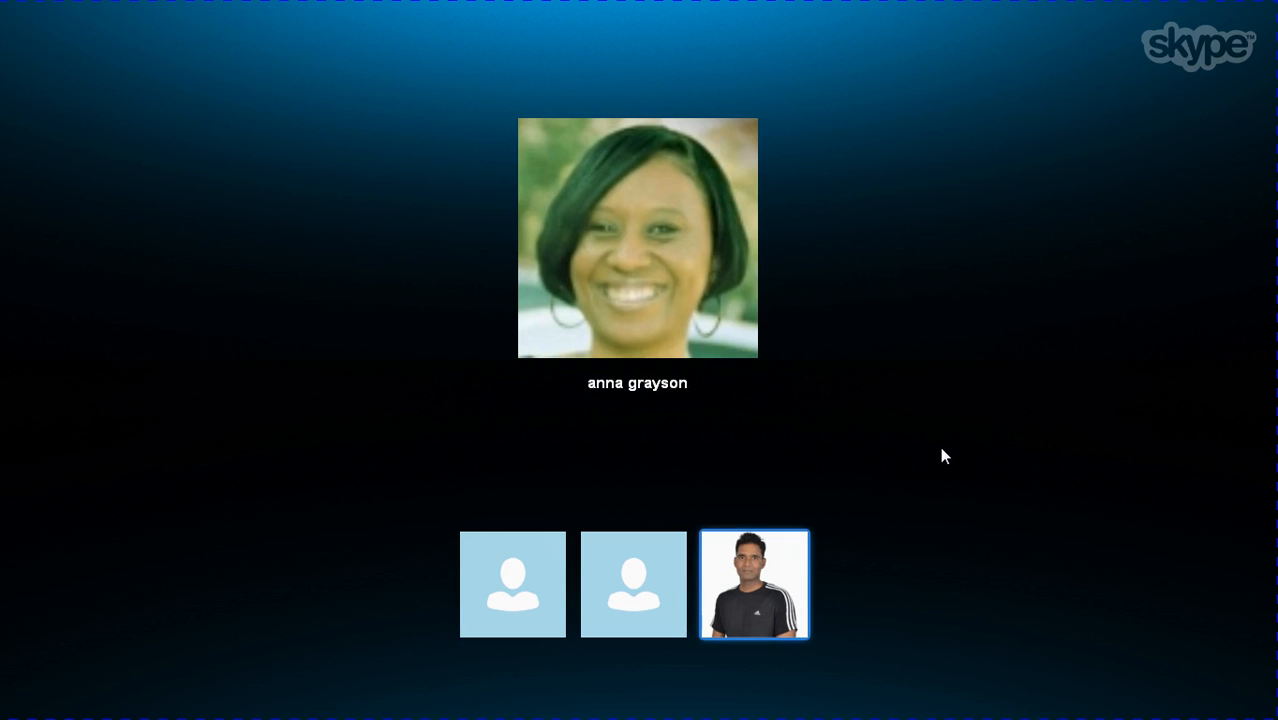
pyautogui.click(1006, 411)
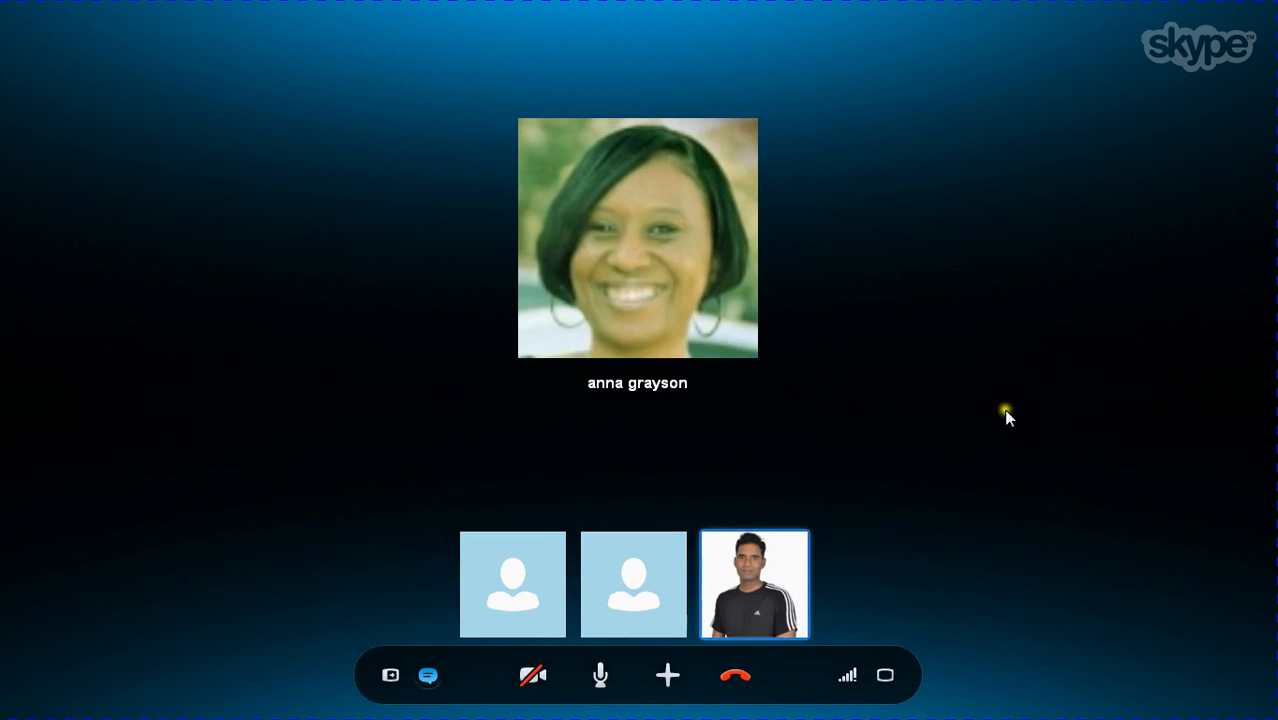
pyautogui.click(885, 676)
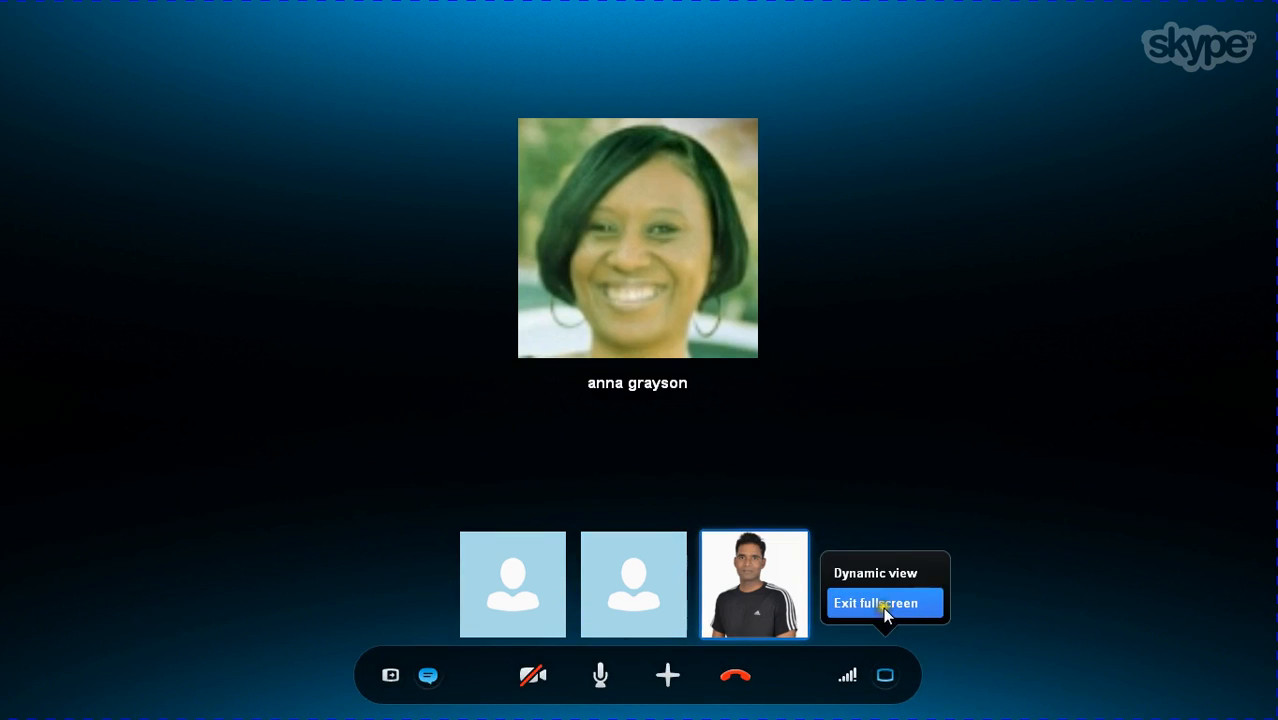
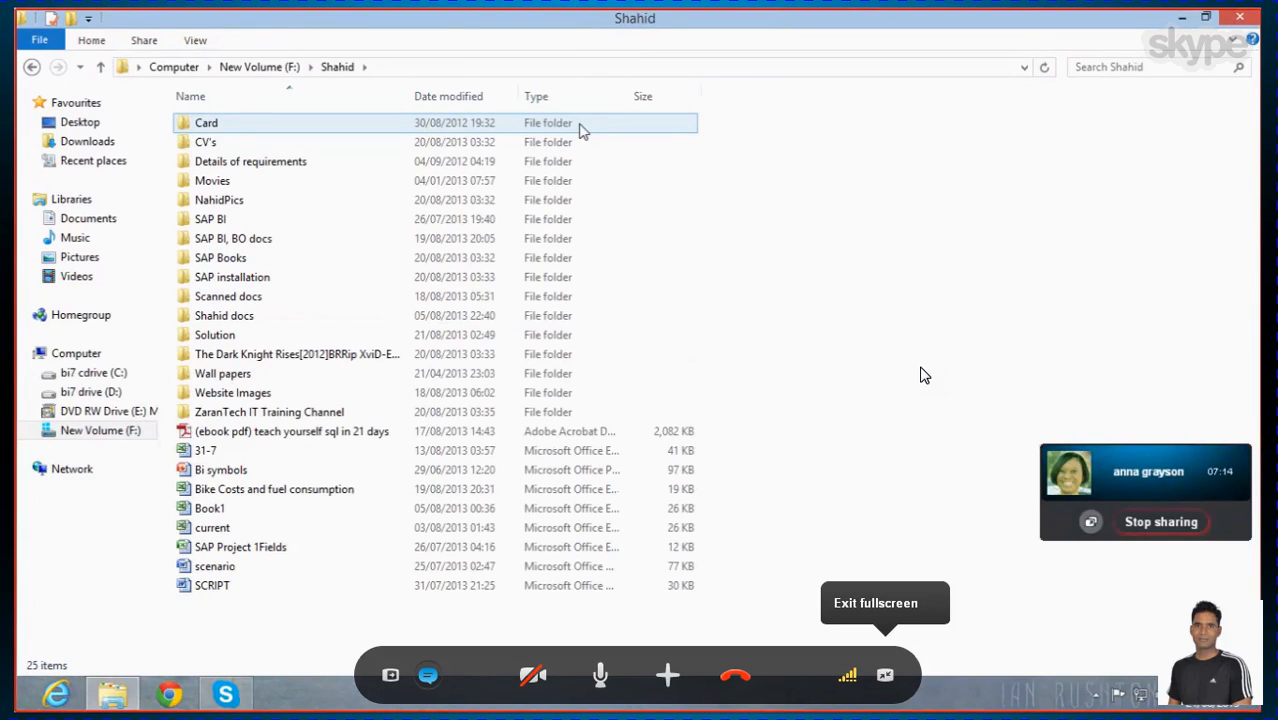
# Browse to the SAP BI Class folder and open the FORMULA'S text file in a maximized window
pyautogui.click(490, 142)
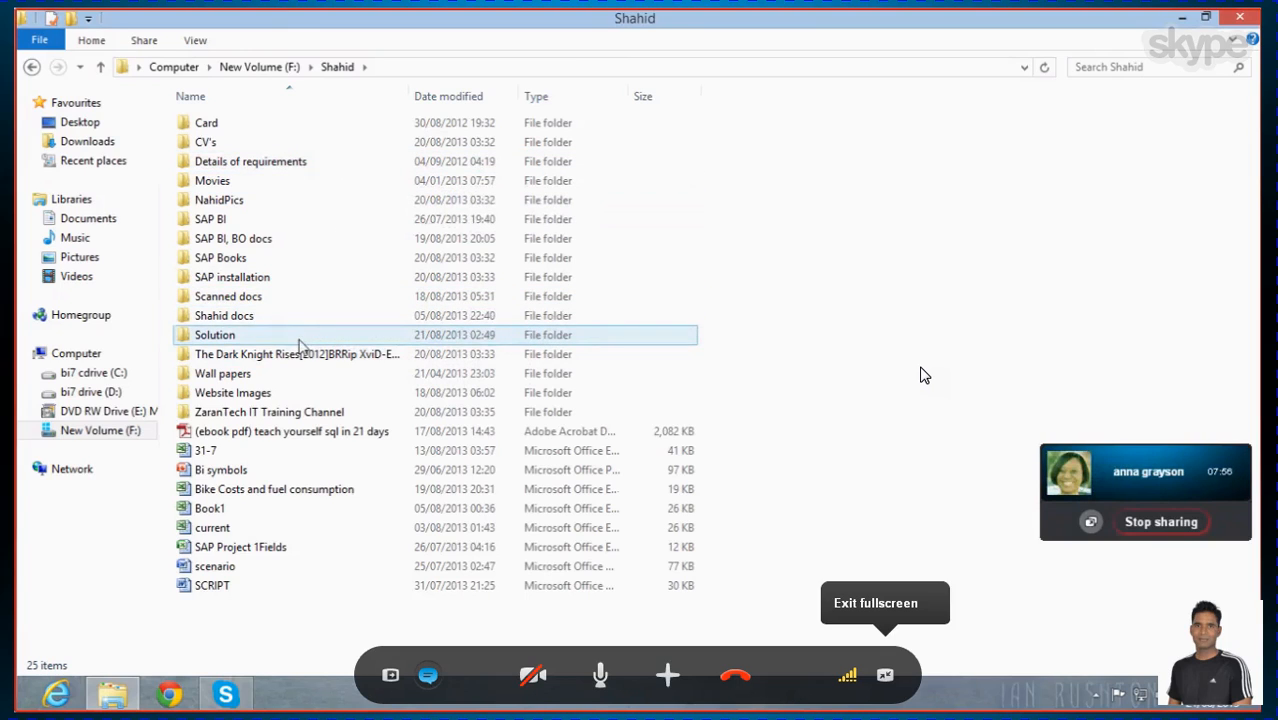
pyautogui.doubleClick(283, 228)
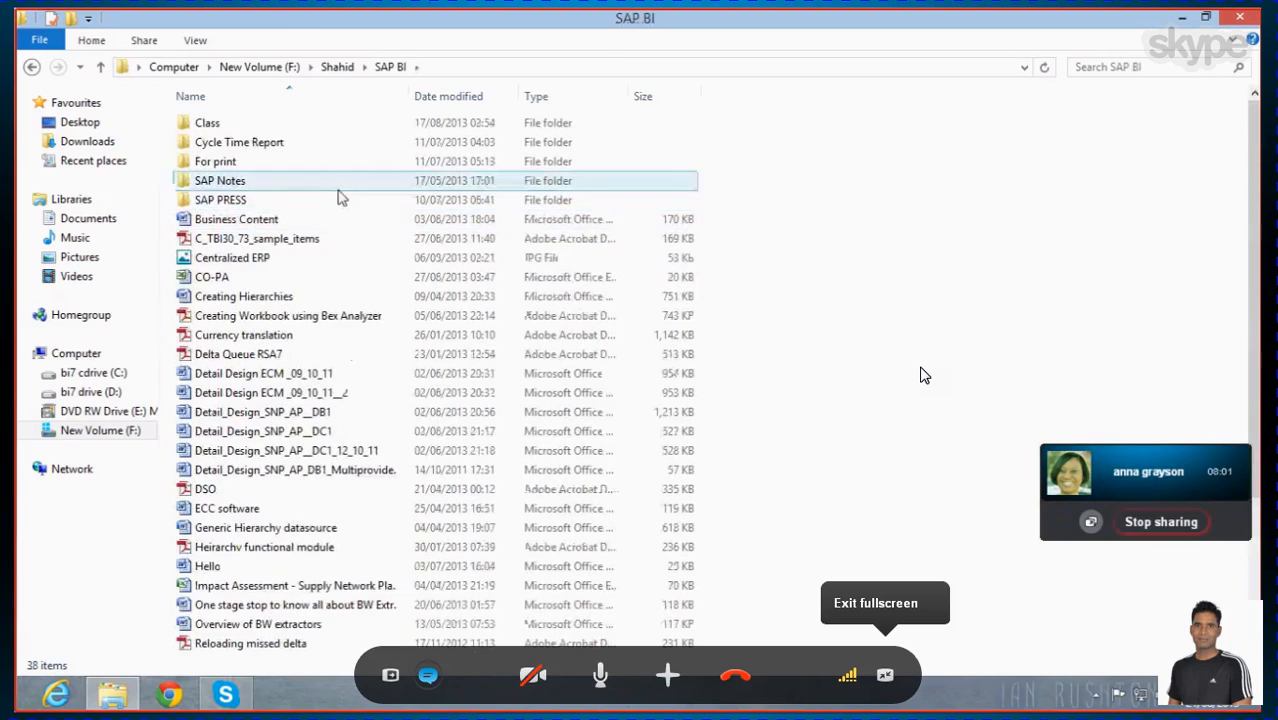
pyautogui.doubleClick(317, 124)
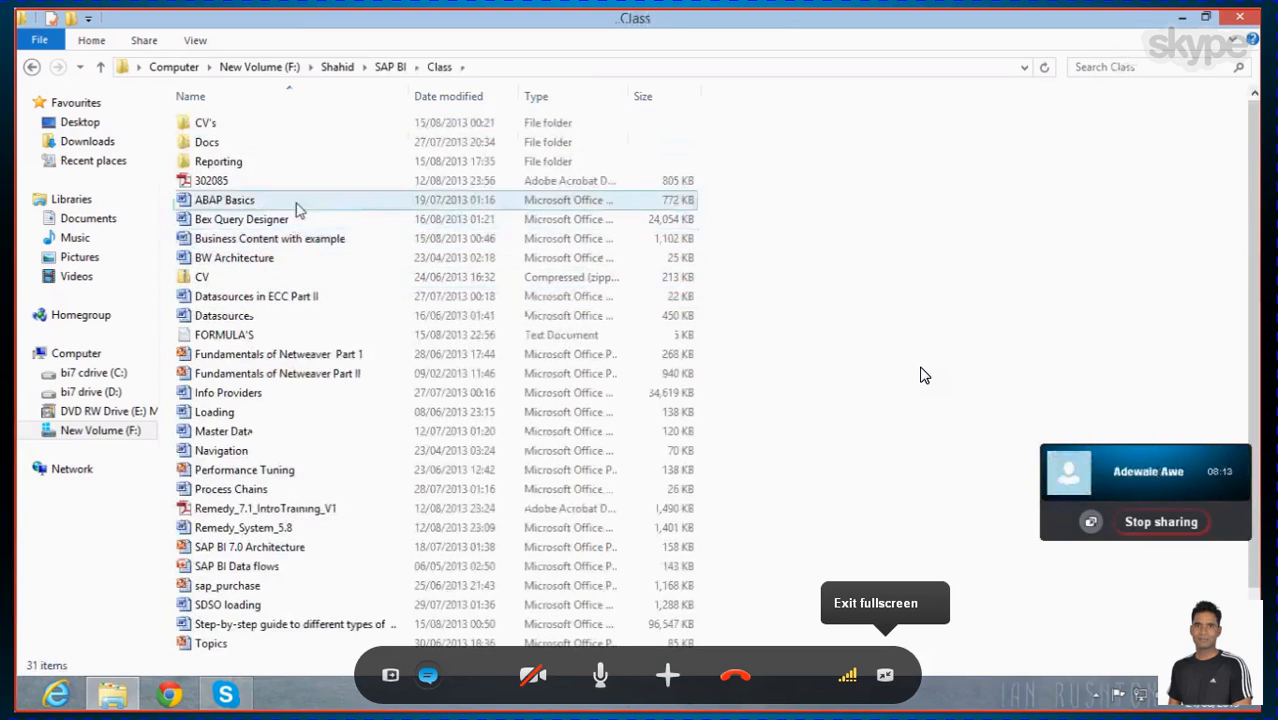
pyautogui.doubleClick(290, 337)
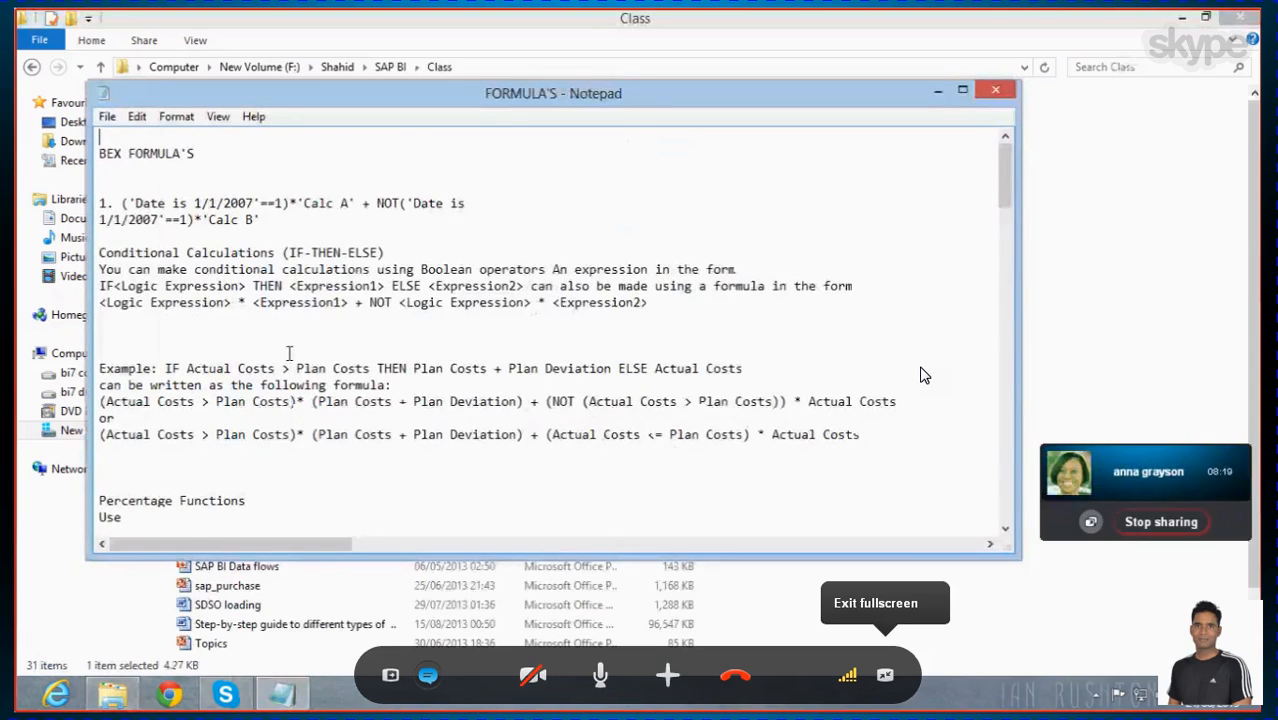
pyautogui.click(967, 92)
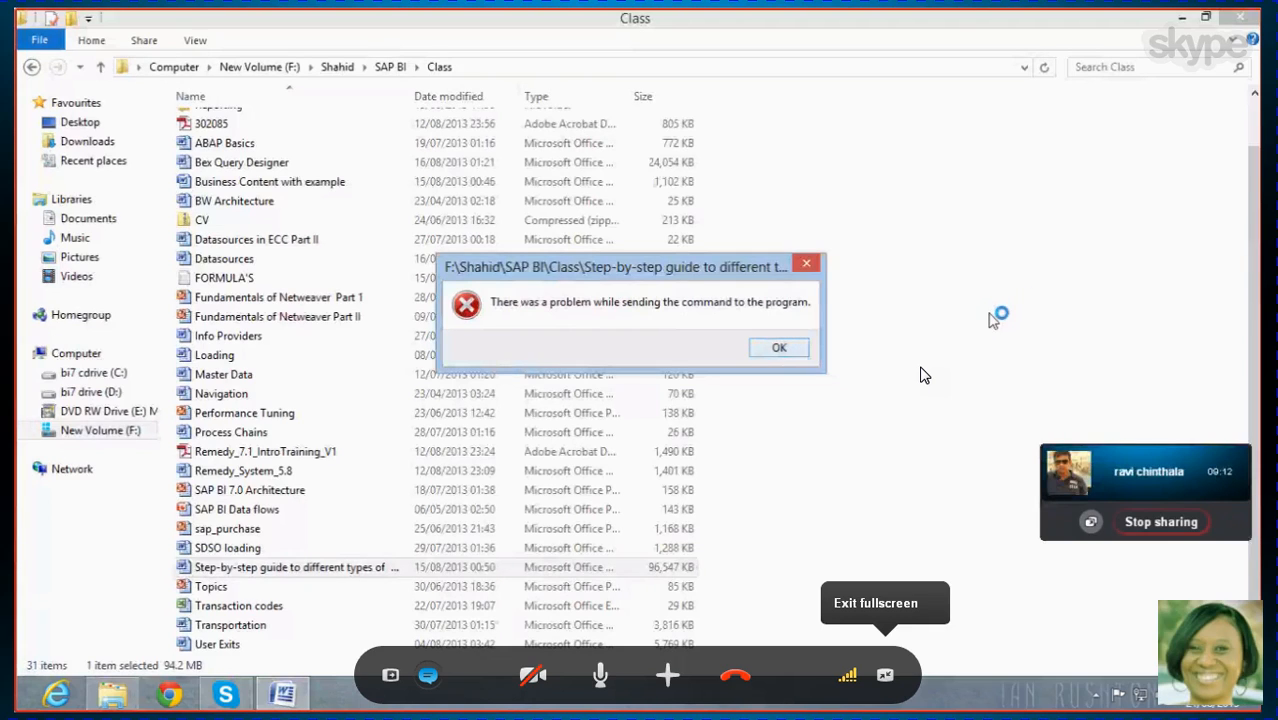
# Dismiss the error message and open the step-by-step guide to different types of Datasources for editing in Word
pyautogui.click(788, 354)
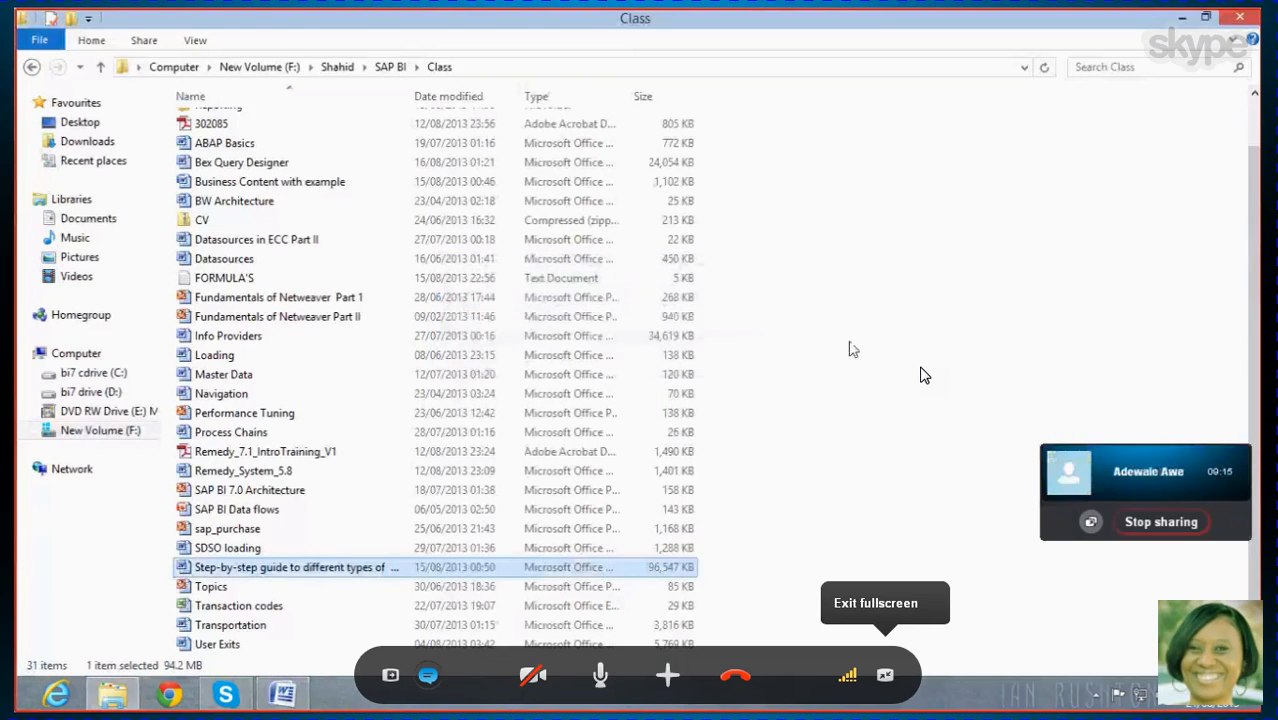
pyautogui.rightClick(280, 570)
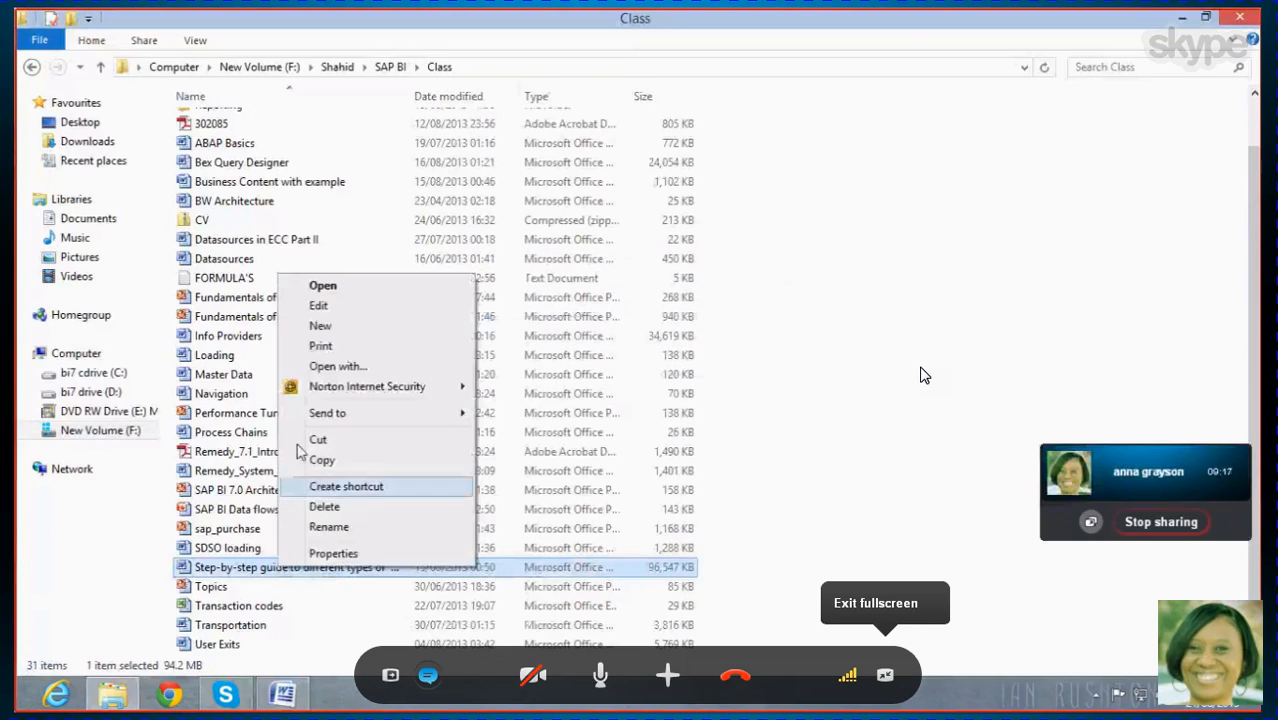
pyautogui.click(358, 305)
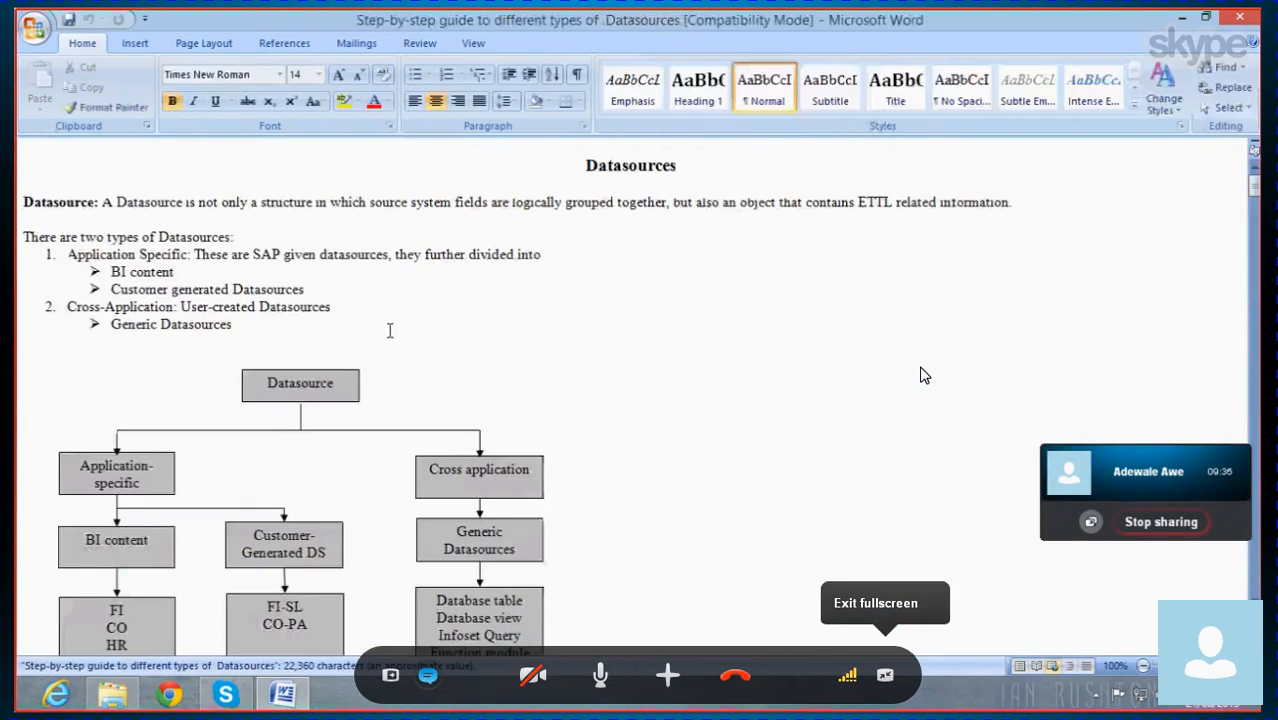
# Examine the Datasource type hierarchy diagram and the Business Content section, and close the group video notice
pyautogui.scroll(-1, 467, 505)
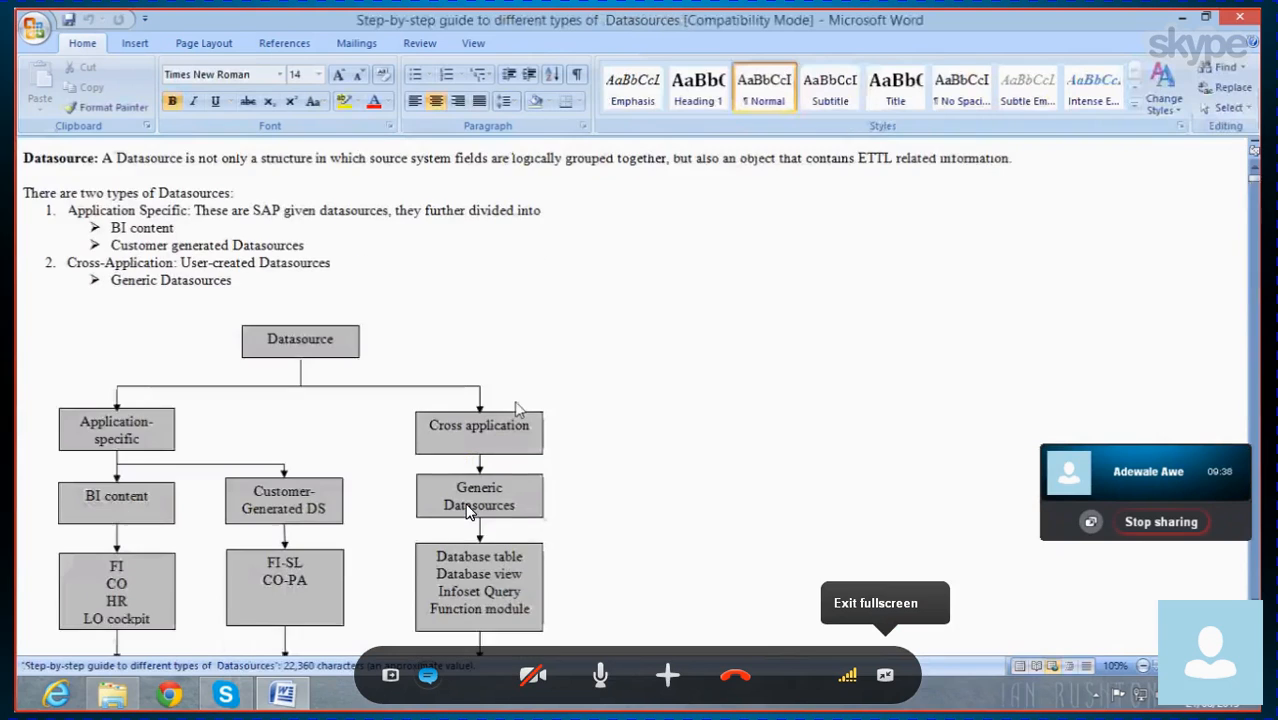
pyautogui.scroll(-4, 467, 508)
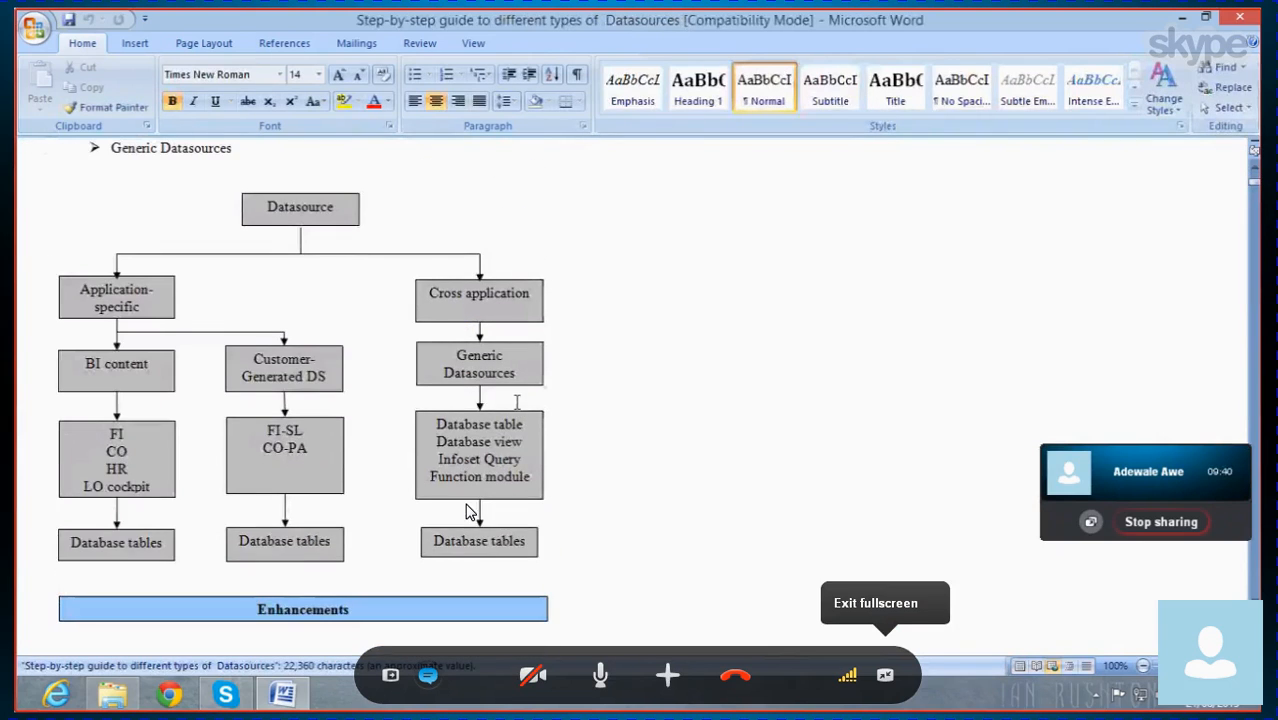
pyautogui.scroll(-4, 467, 510)
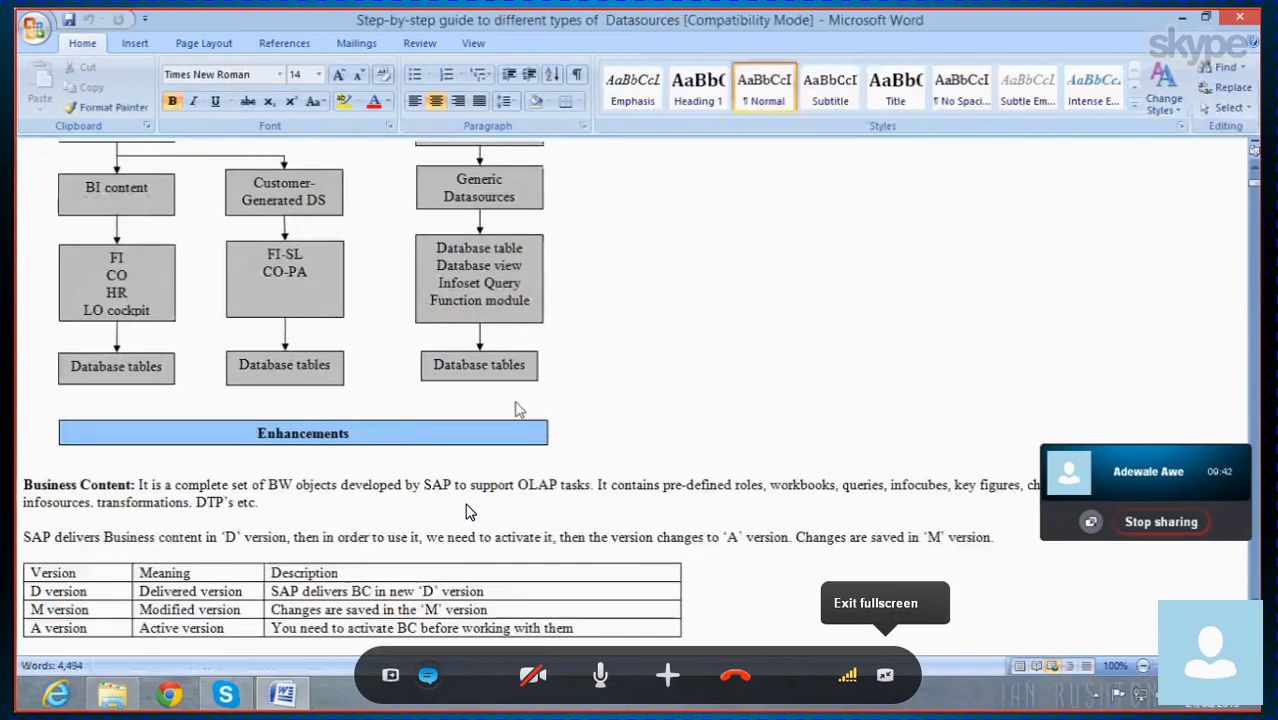
pyautogui.scroll(-1, 467, 510)
pyautogui.scroll(5, 468, 510)
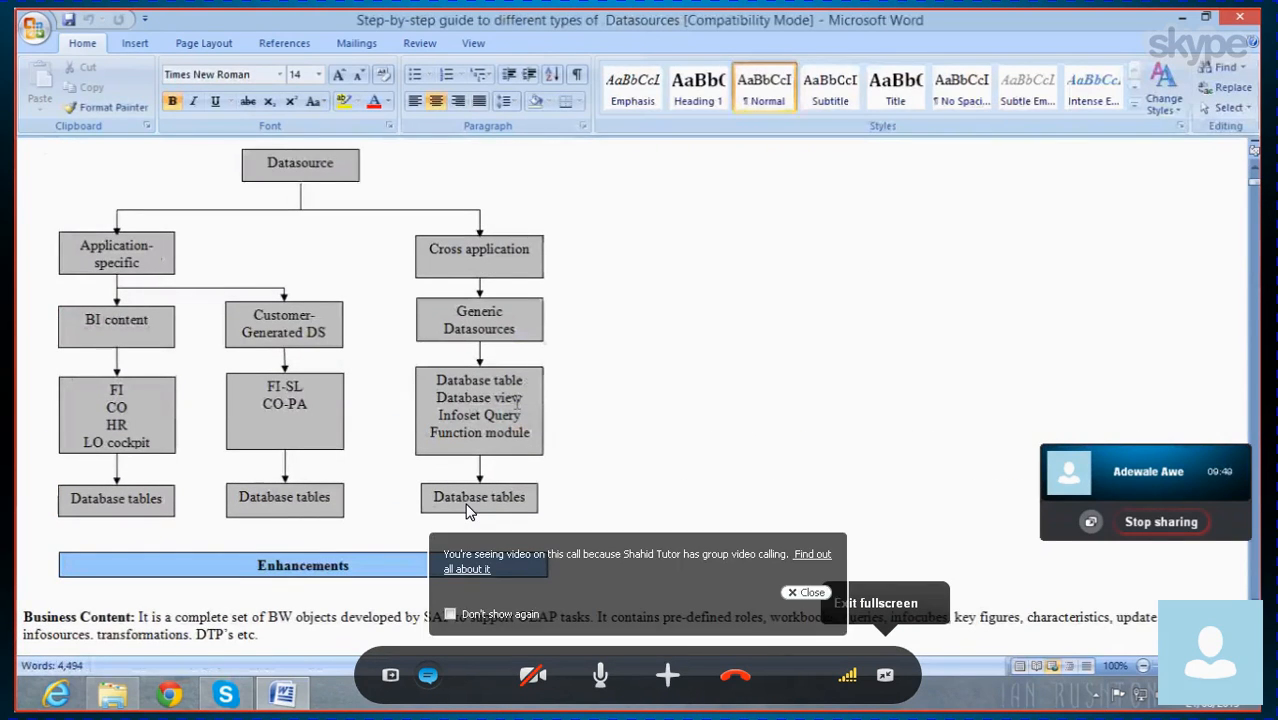
pyautogui.click(809, 592)
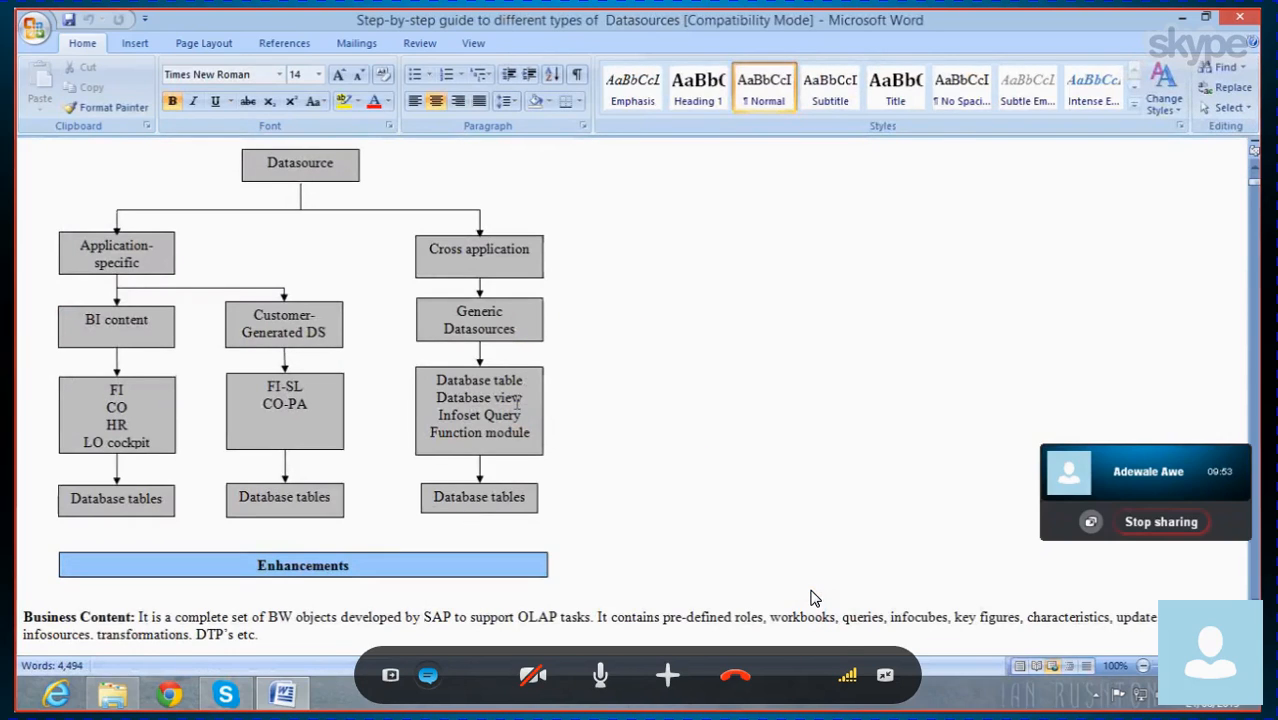